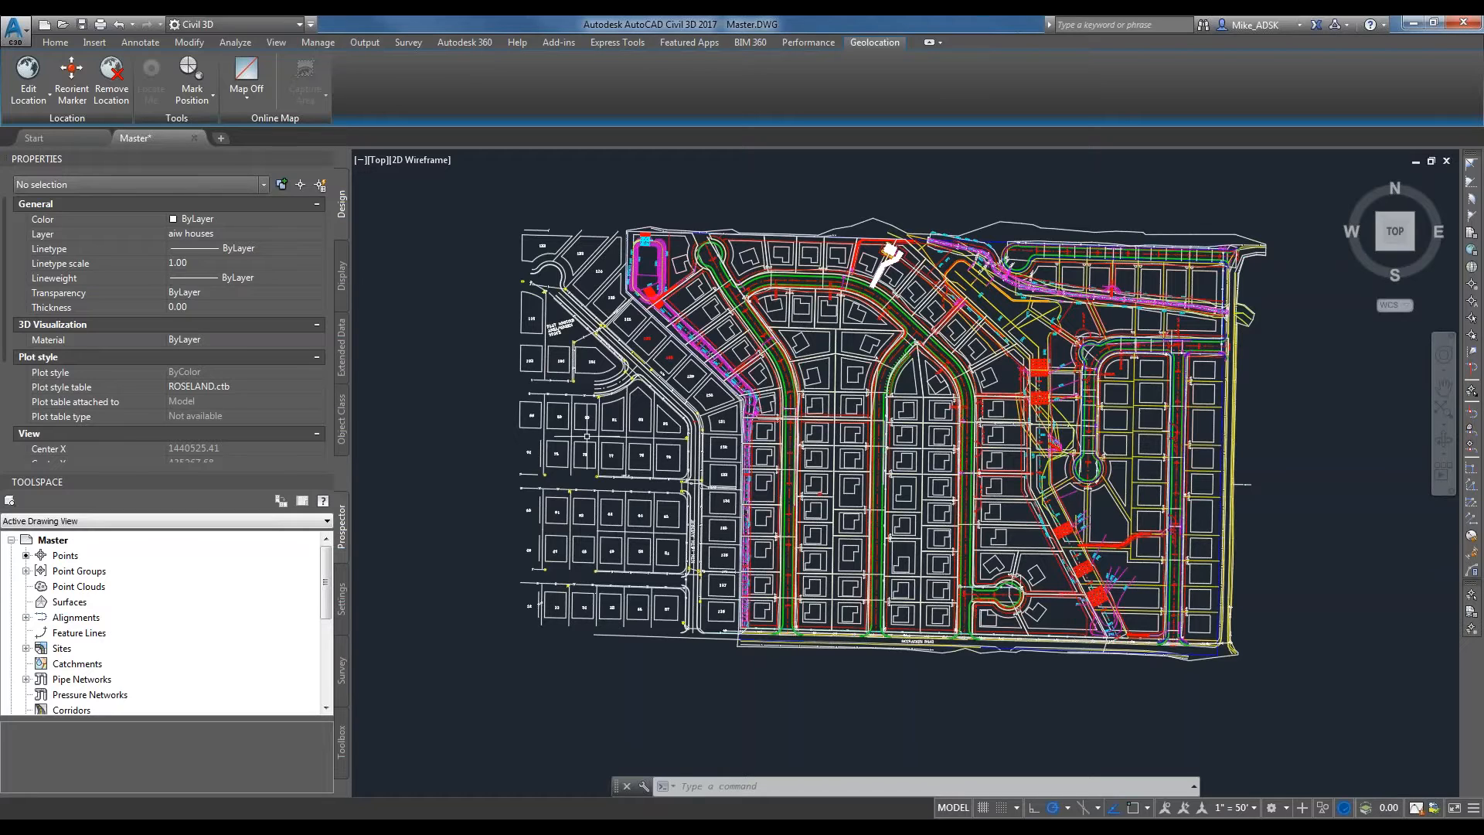
Display the aerial online map beneath the drawing and examine how the subdivision's streets and lots align with the imagery.
click(263, 85)
click(283, 128)
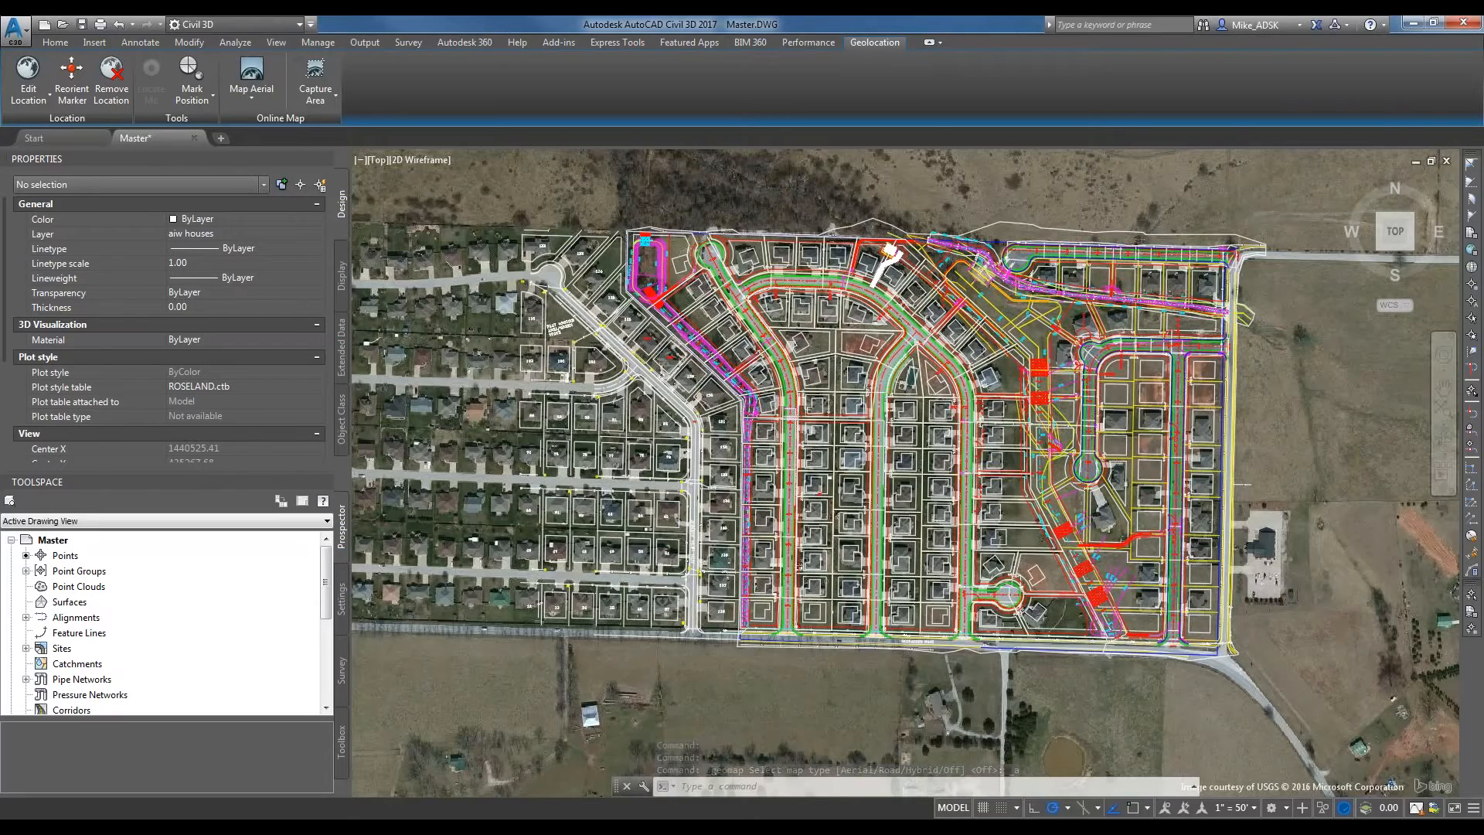
scroll(909, 357, up, 5)
middle_drag(905, 369, 908, 338)
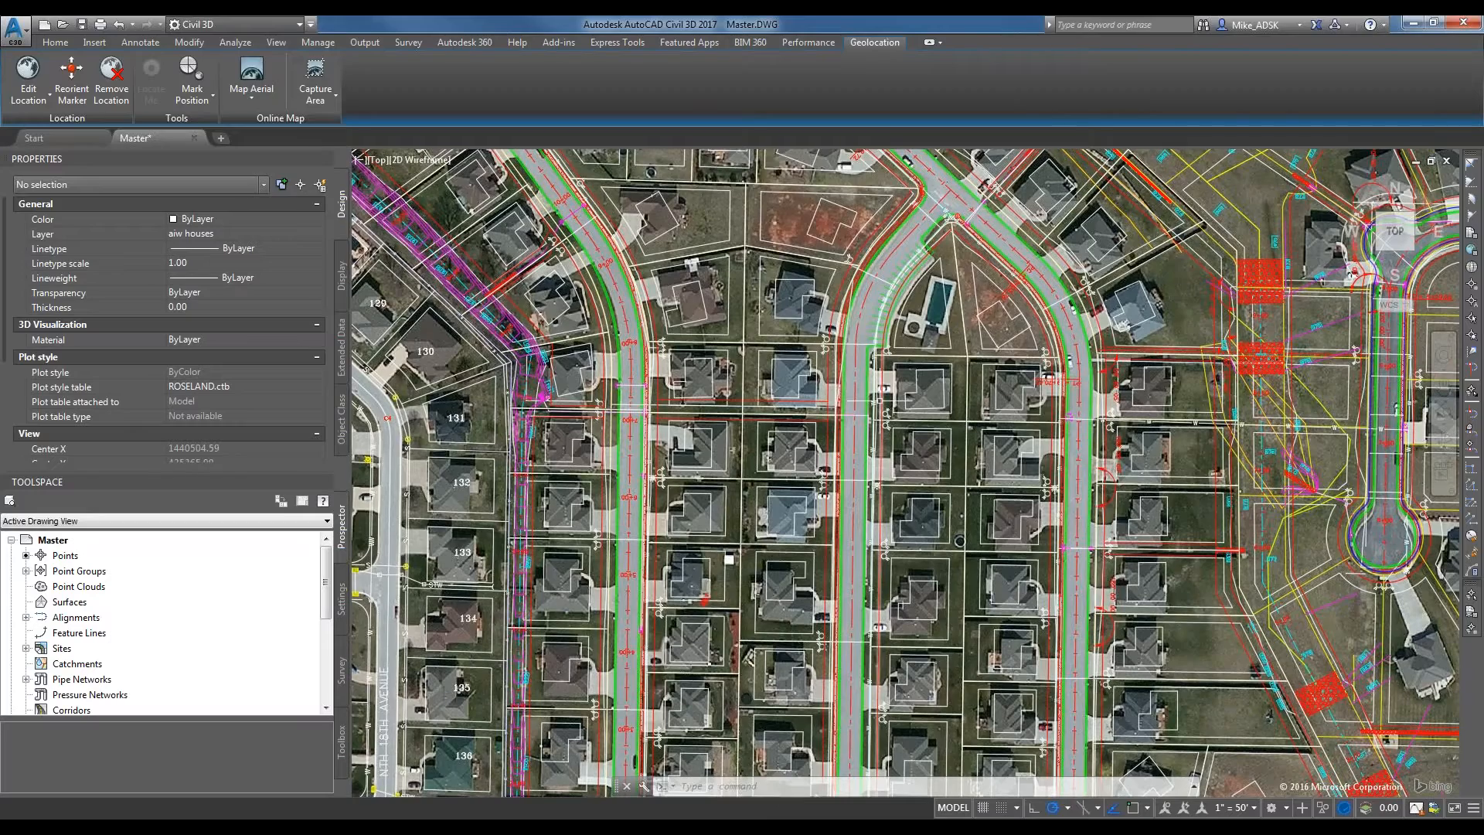
scroll(873, 402, down, 2)
scroll(745, 483, down, 2)
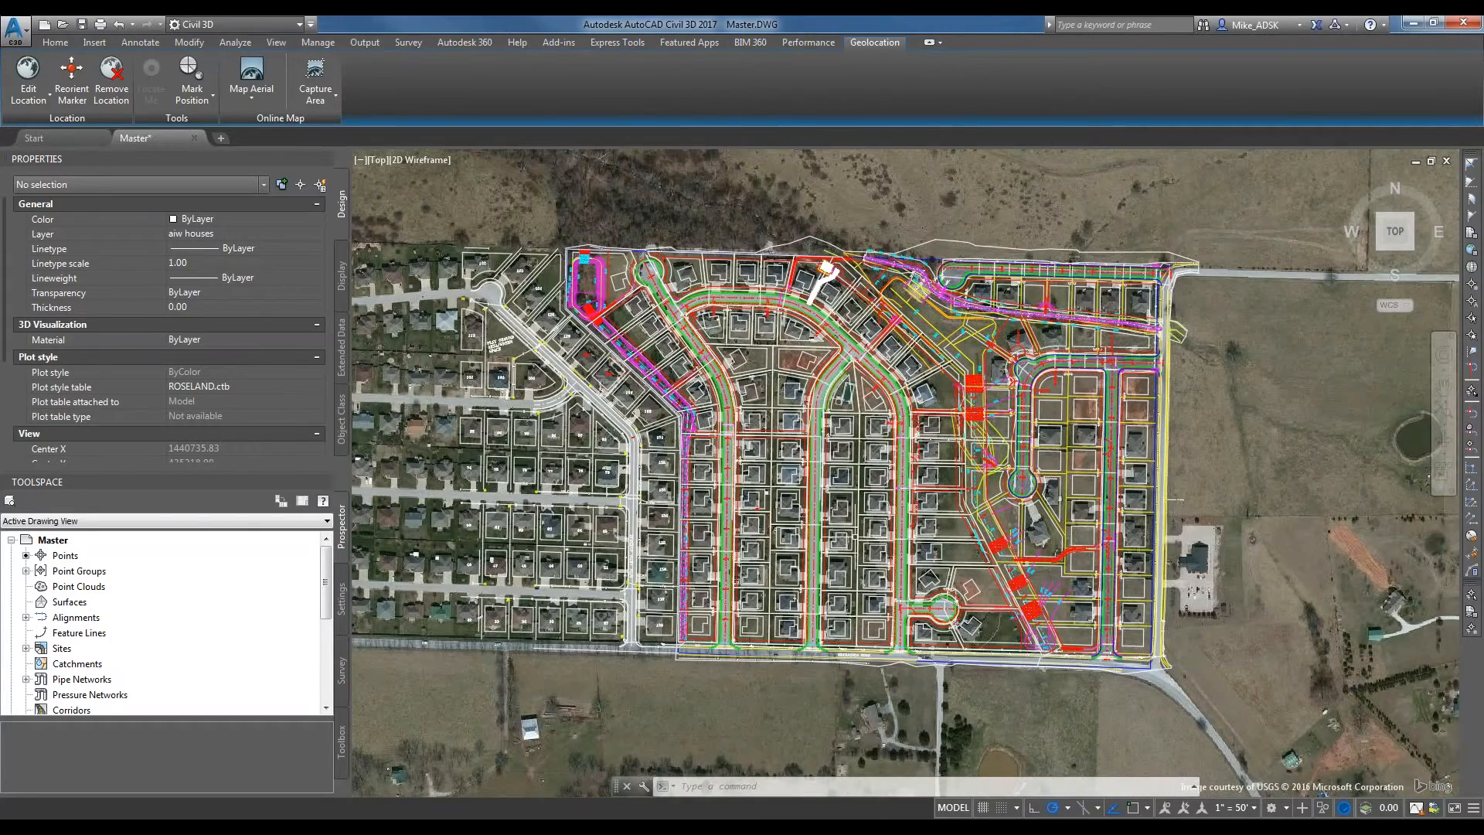
scroll(860, 535, up, 2)
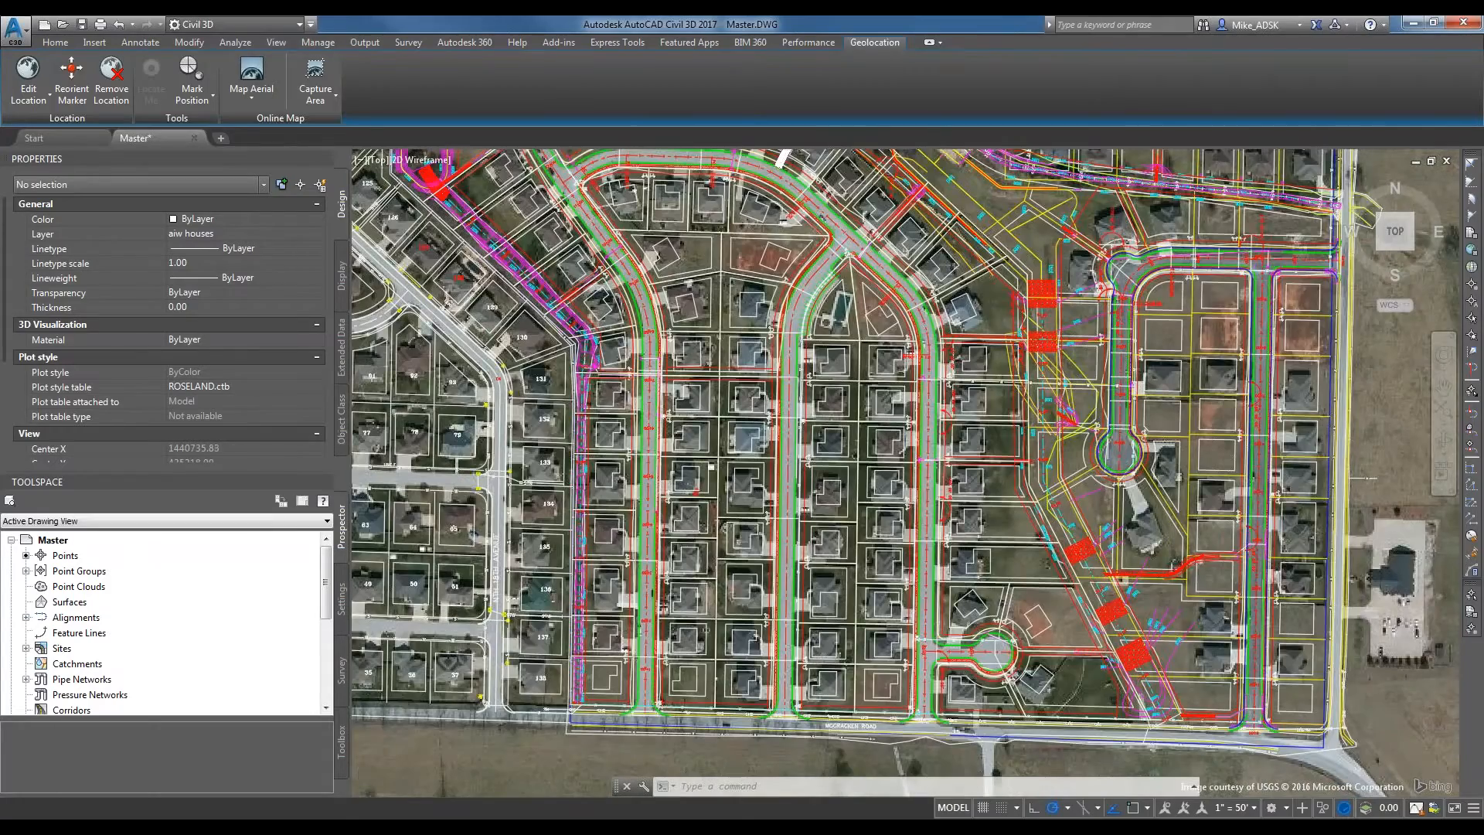
scroll(877, 533, up, 2)
scroll(738, 463, down, 6)
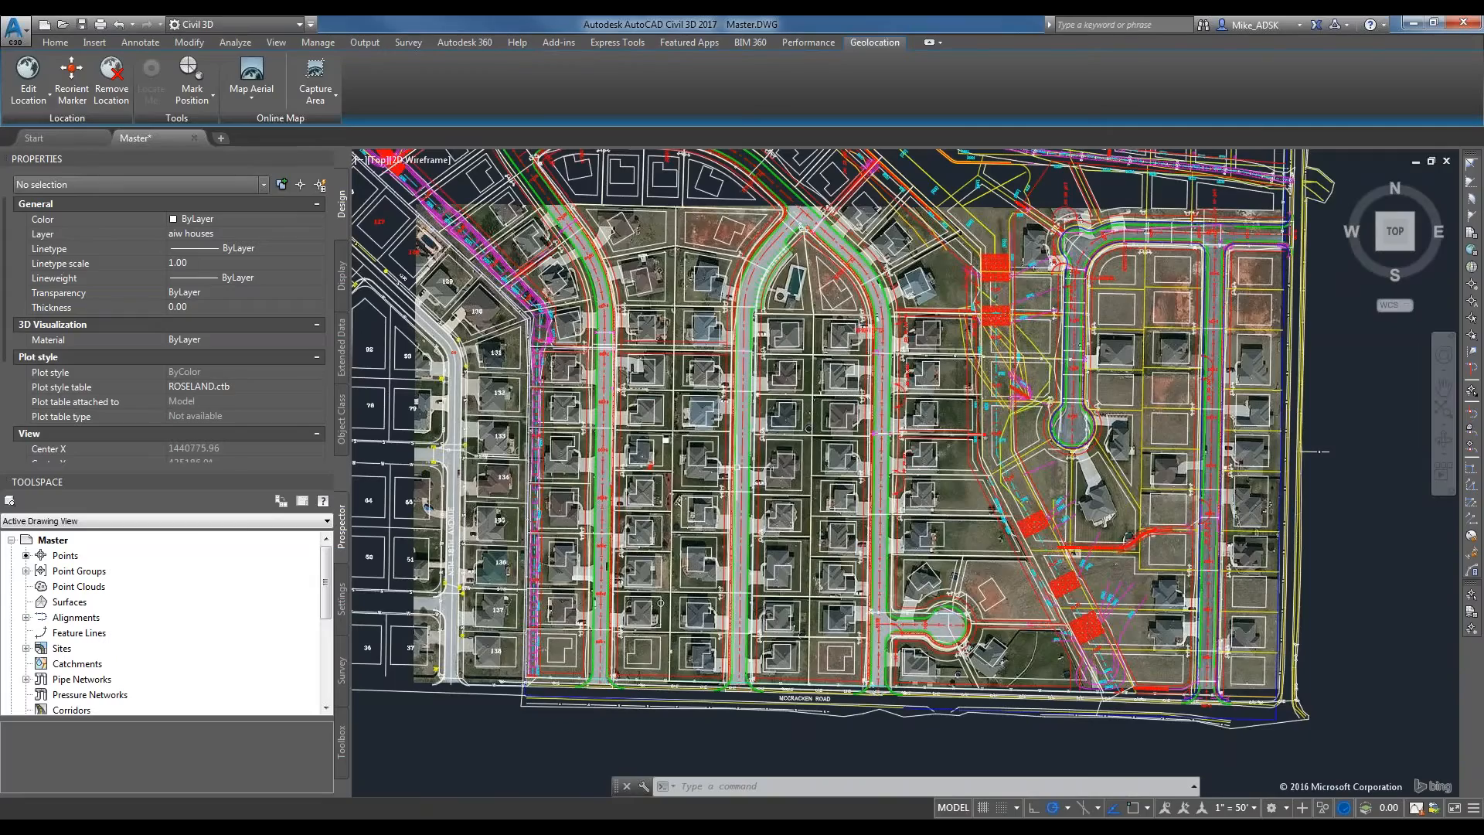
scroll(807, 411, down, 2)
scroll(804, 348, up, 2)
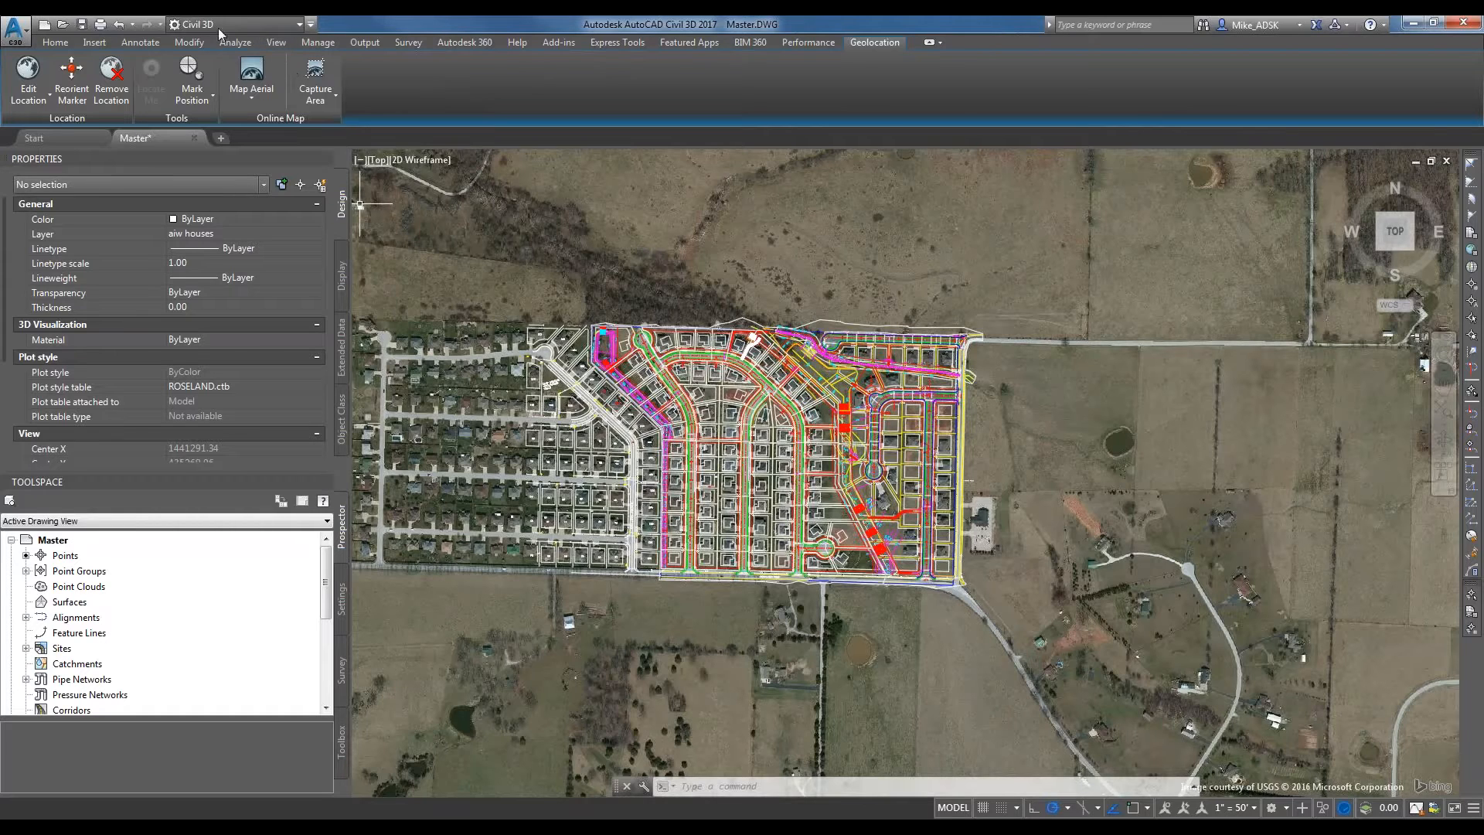
Turn off the online map behind the subdivision drawing.
click(229, 93)
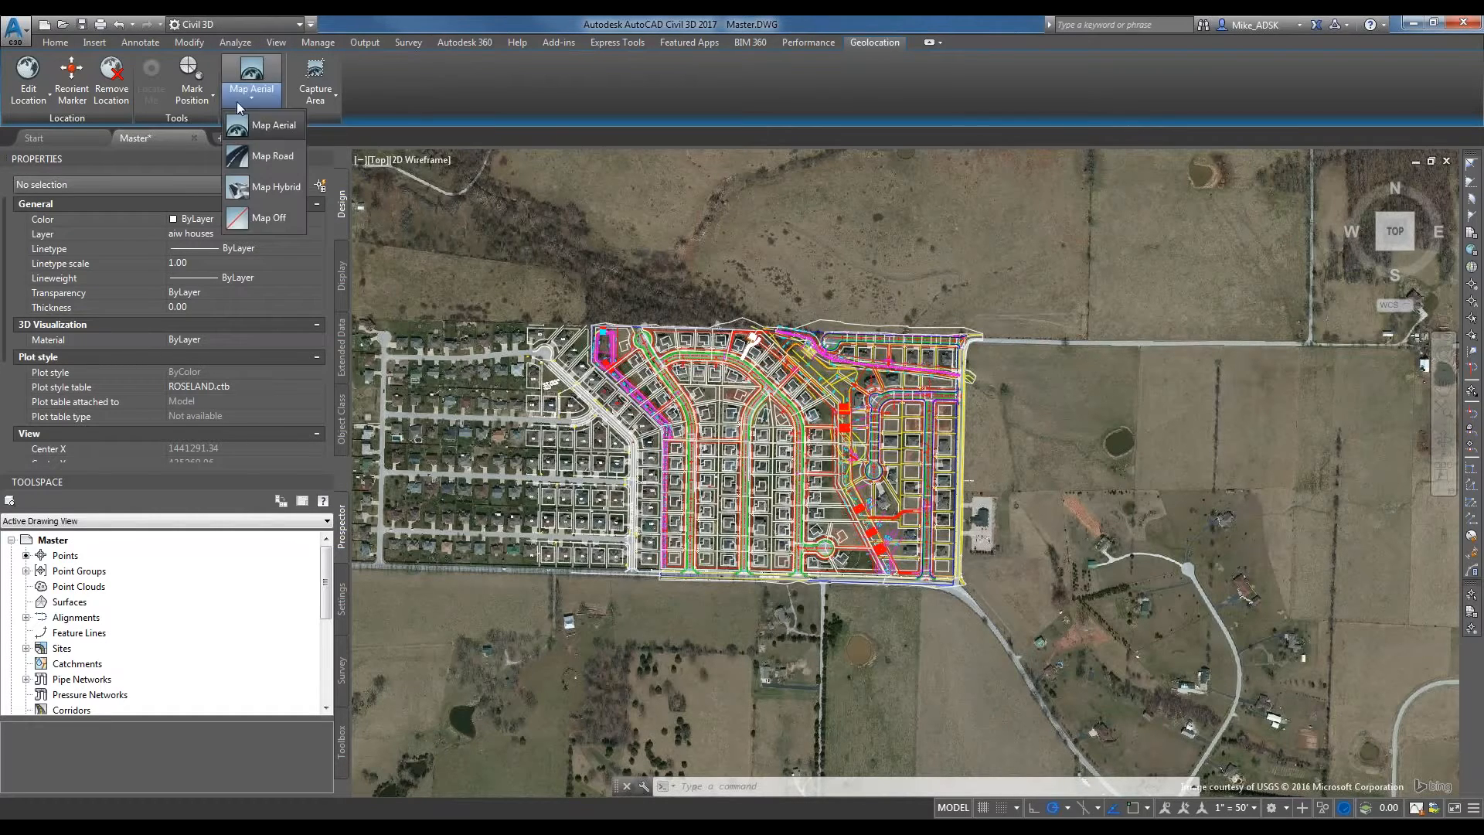
click(241, 219)
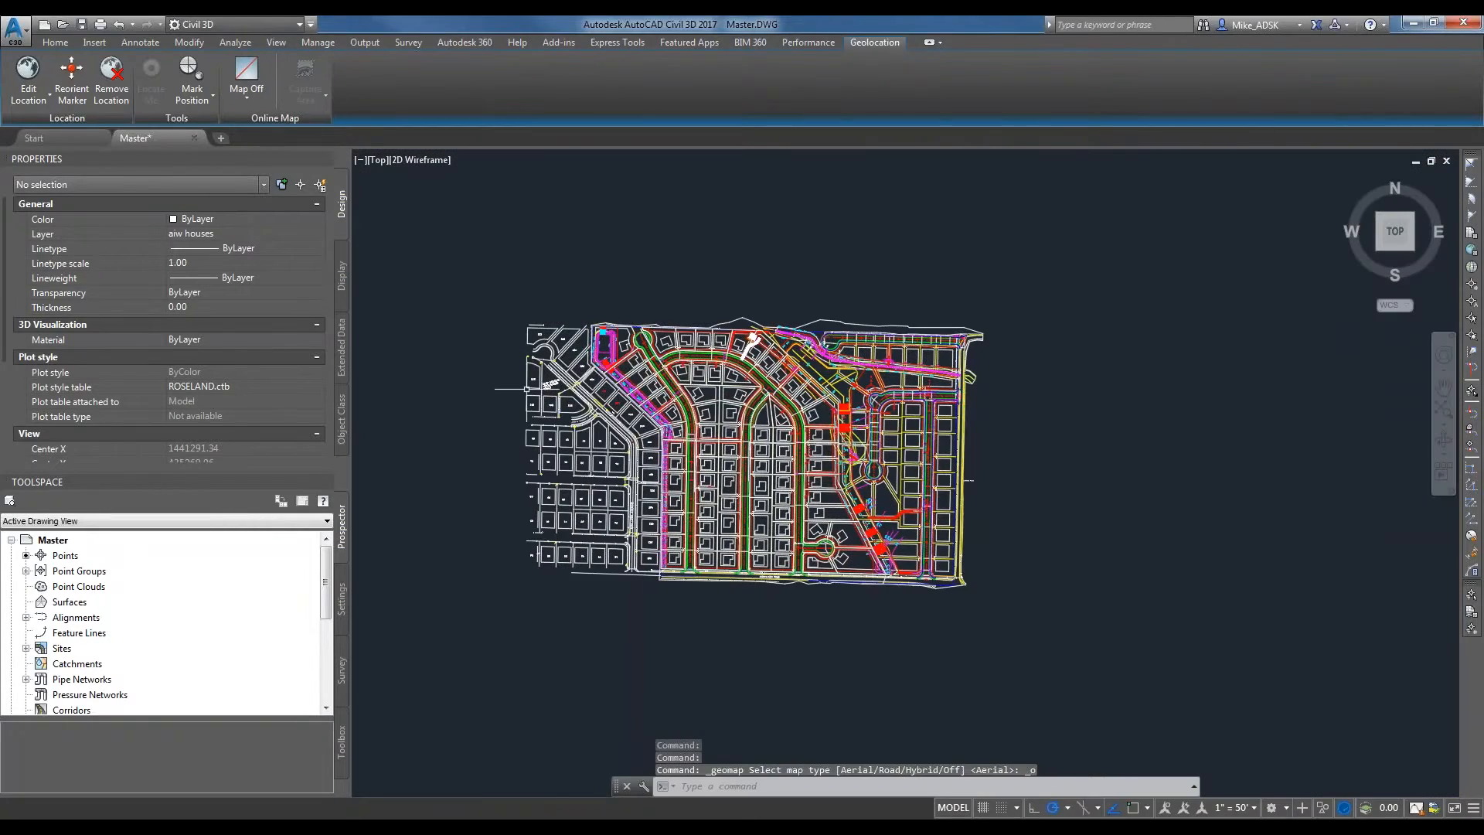
mouse_move(527, 389)
middle_down()
mouse_move(775, 371)
mouse_move(578, 395)
middle_up()
scroll(873, 410, up, 5)
scroll(873, 410, down, 5)
scroll(873, 410, up, 2)
middle_drag(870, 400, 919, 401)
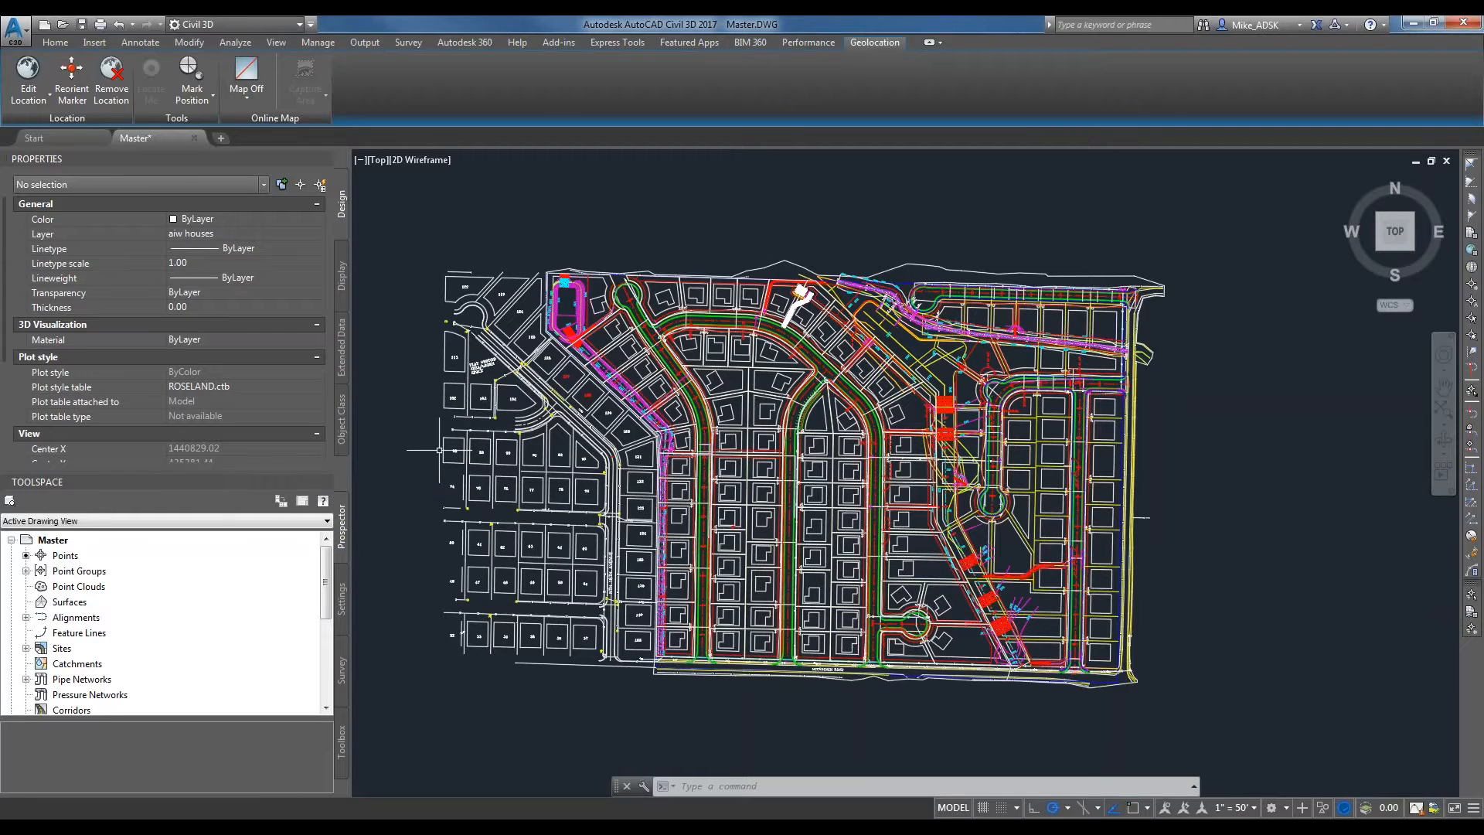
List the drawing's existing points and check their eastings, northings and elevations.
click(65, 554)
scroll(93, 641, down, 1)
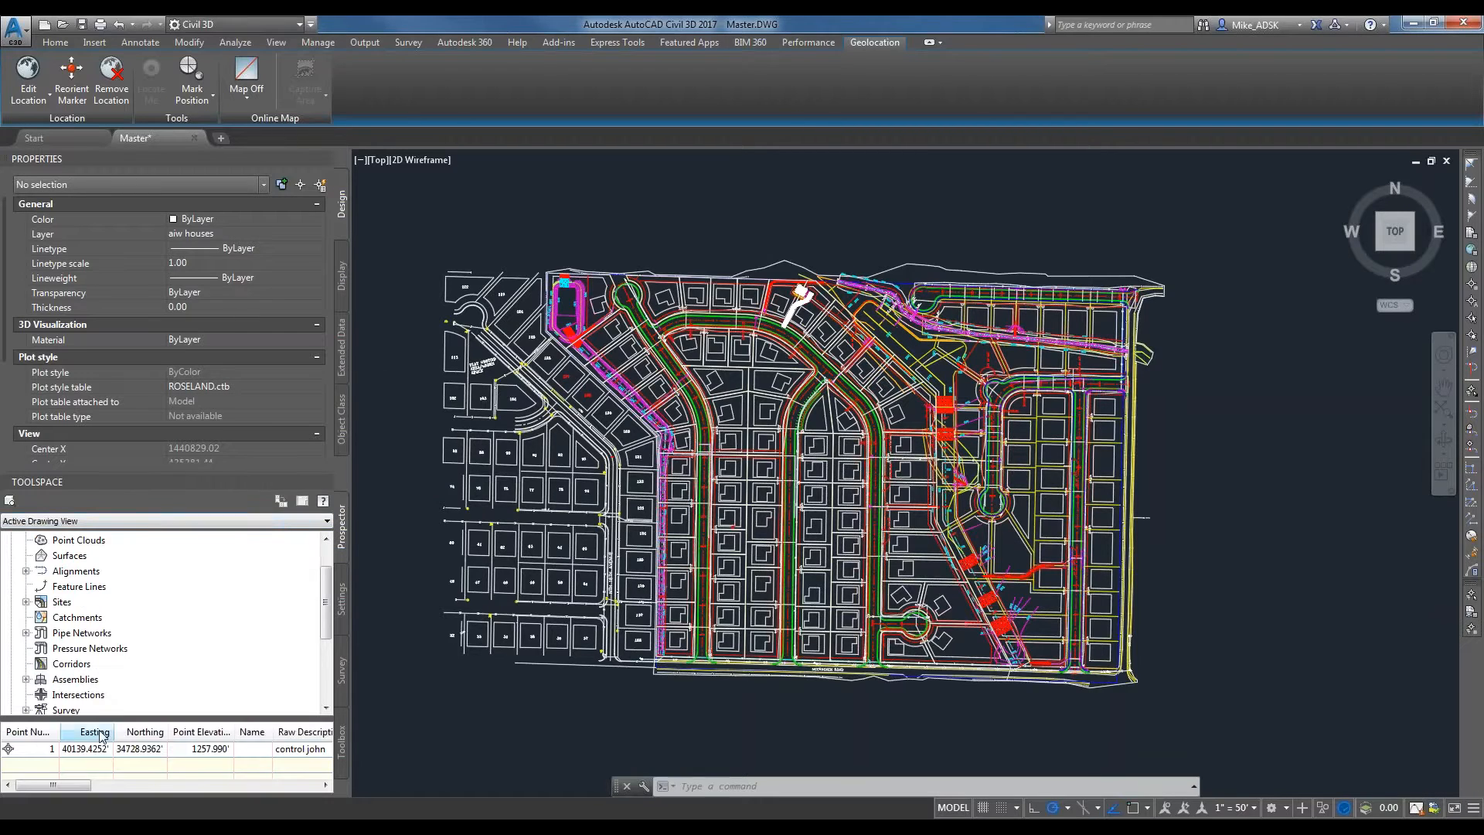
scroll(165, 695, up, 1)
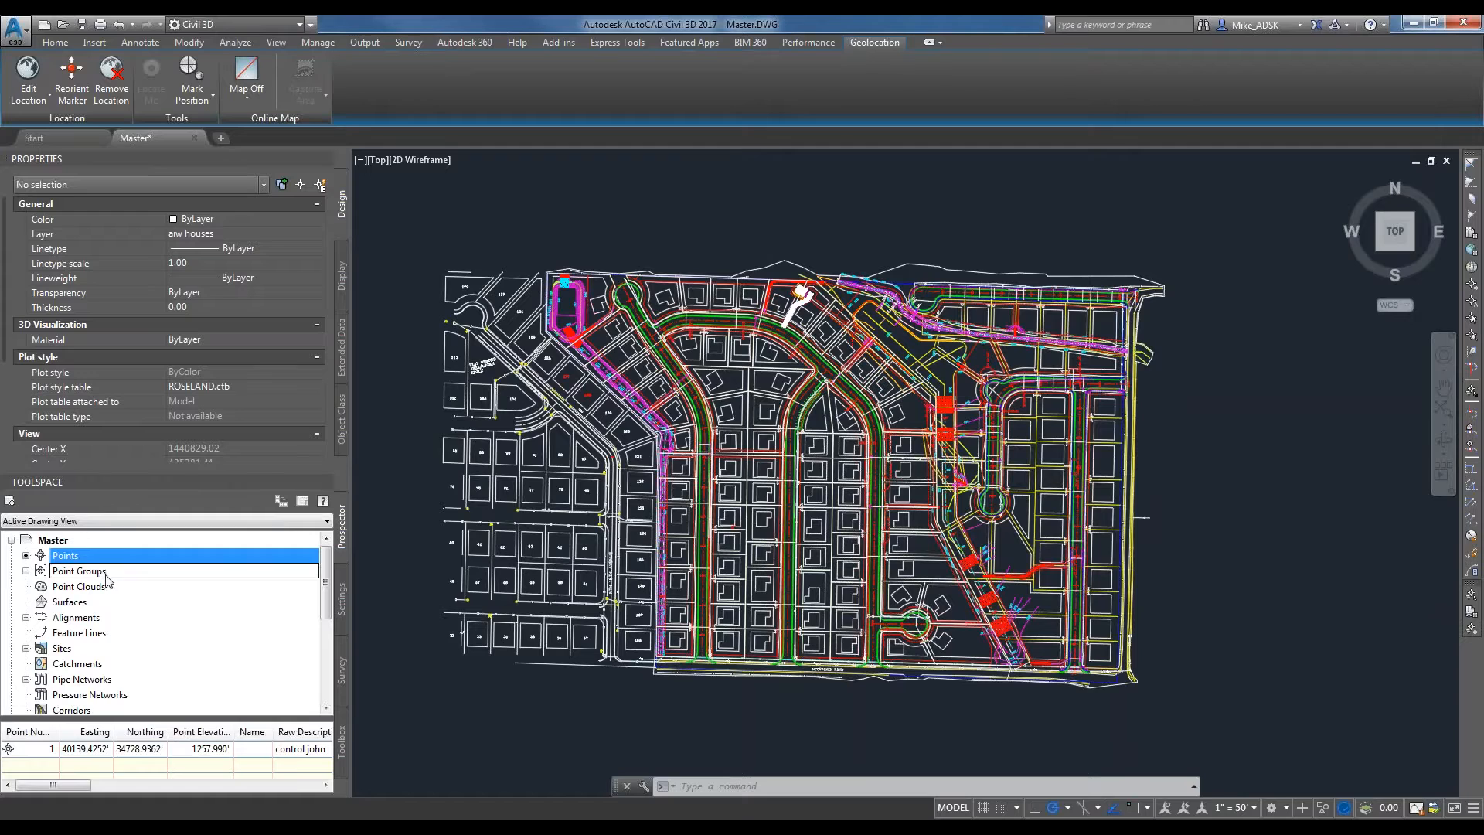
click(107, 47)
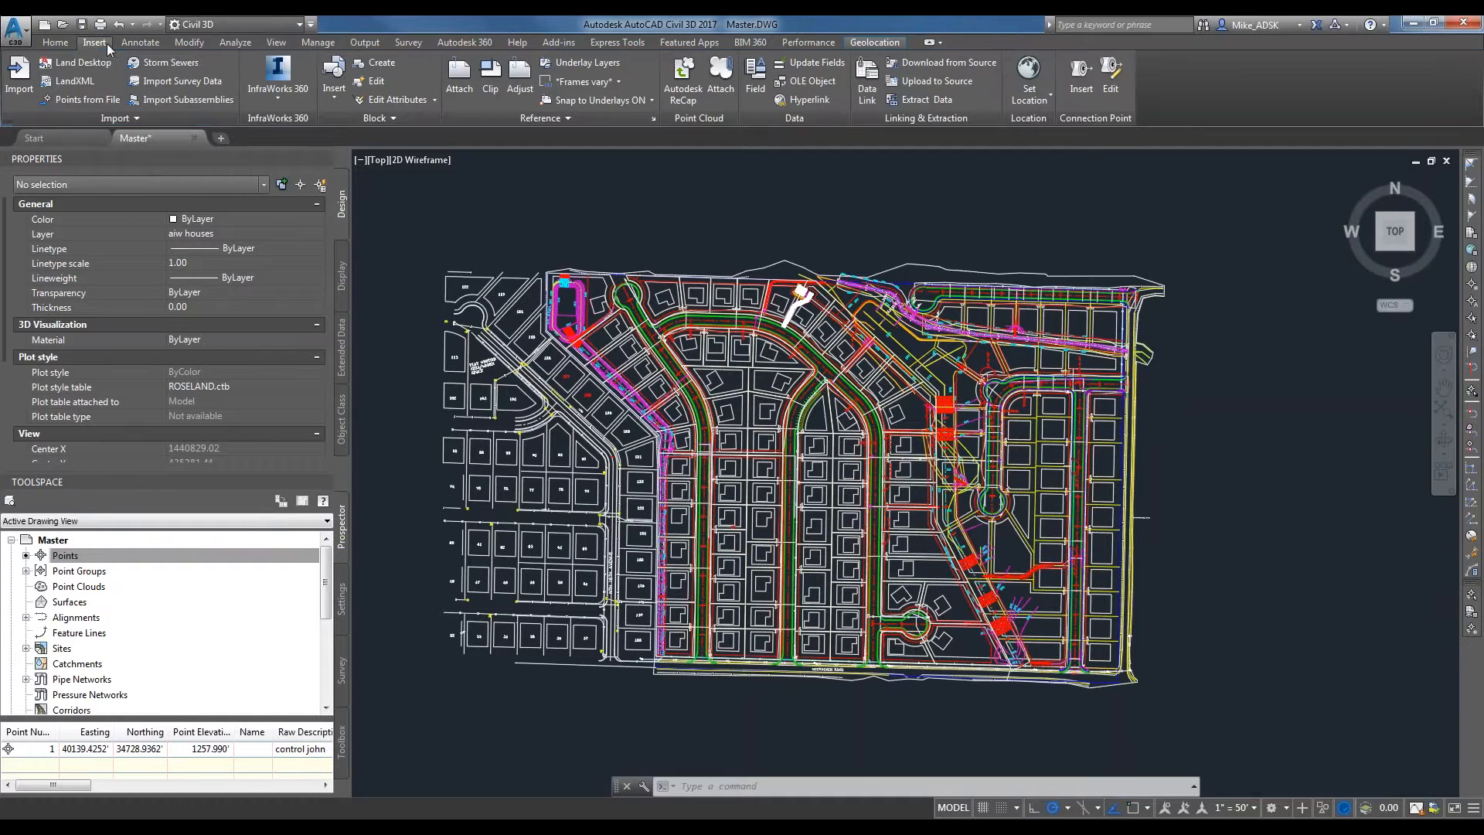
click(74, 85)
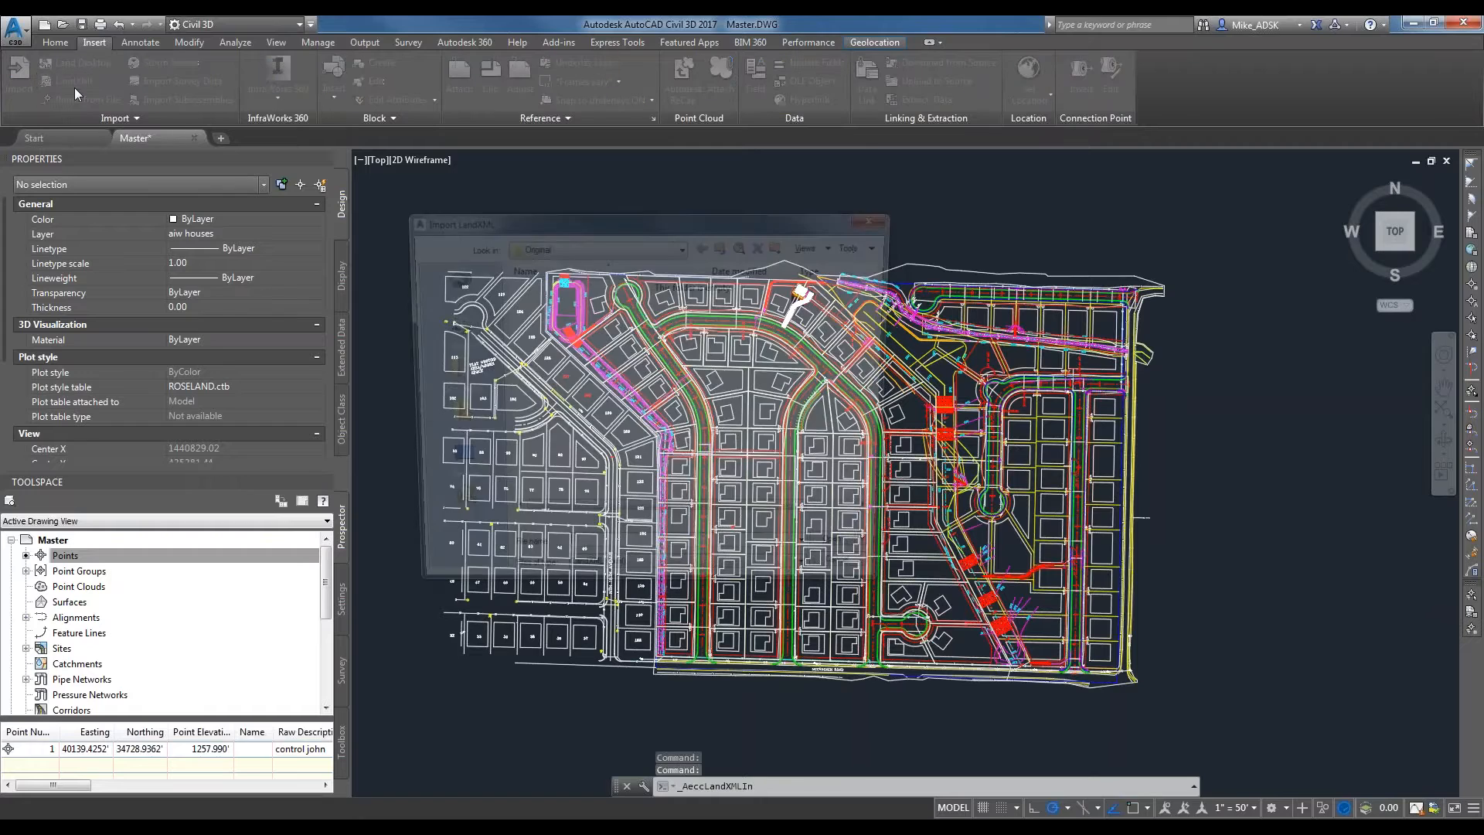
key(Escape)
Select the entire subdivision drawing with a window and hide all selected objects.
click(415, 230)
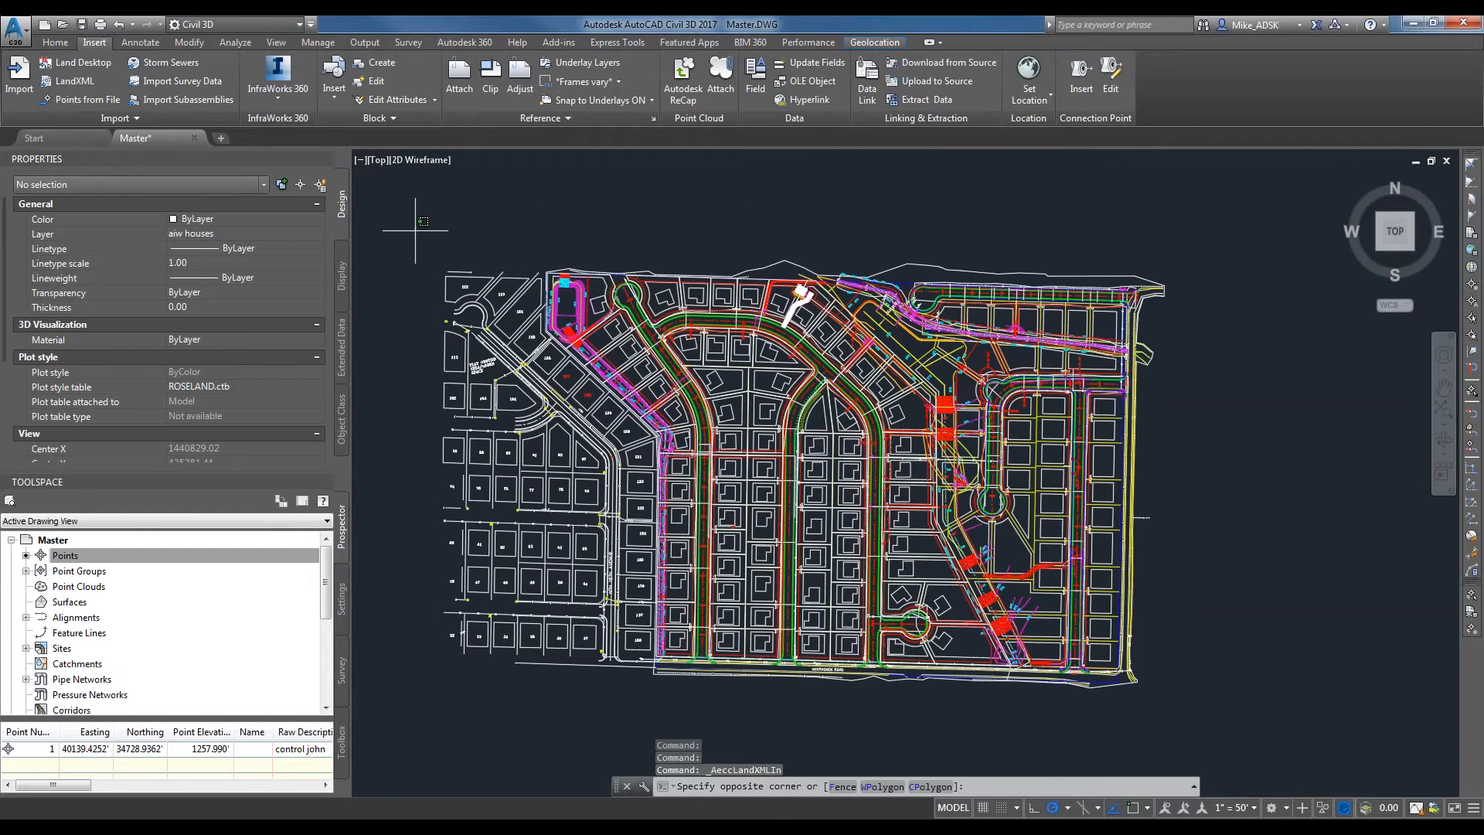
click(1252, 761)
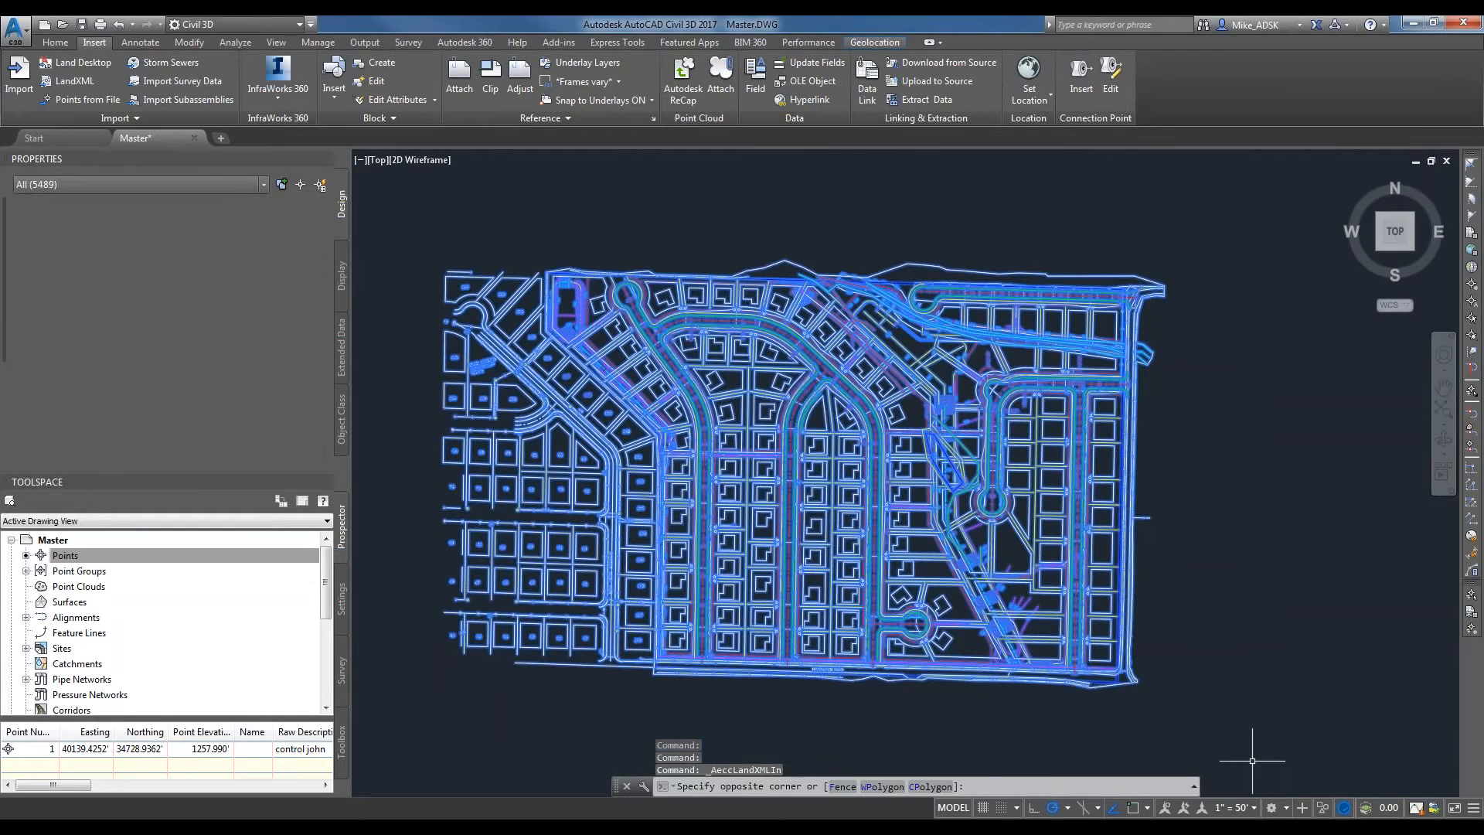
right_click(1029, 493)
mouse_move(1115, 543)
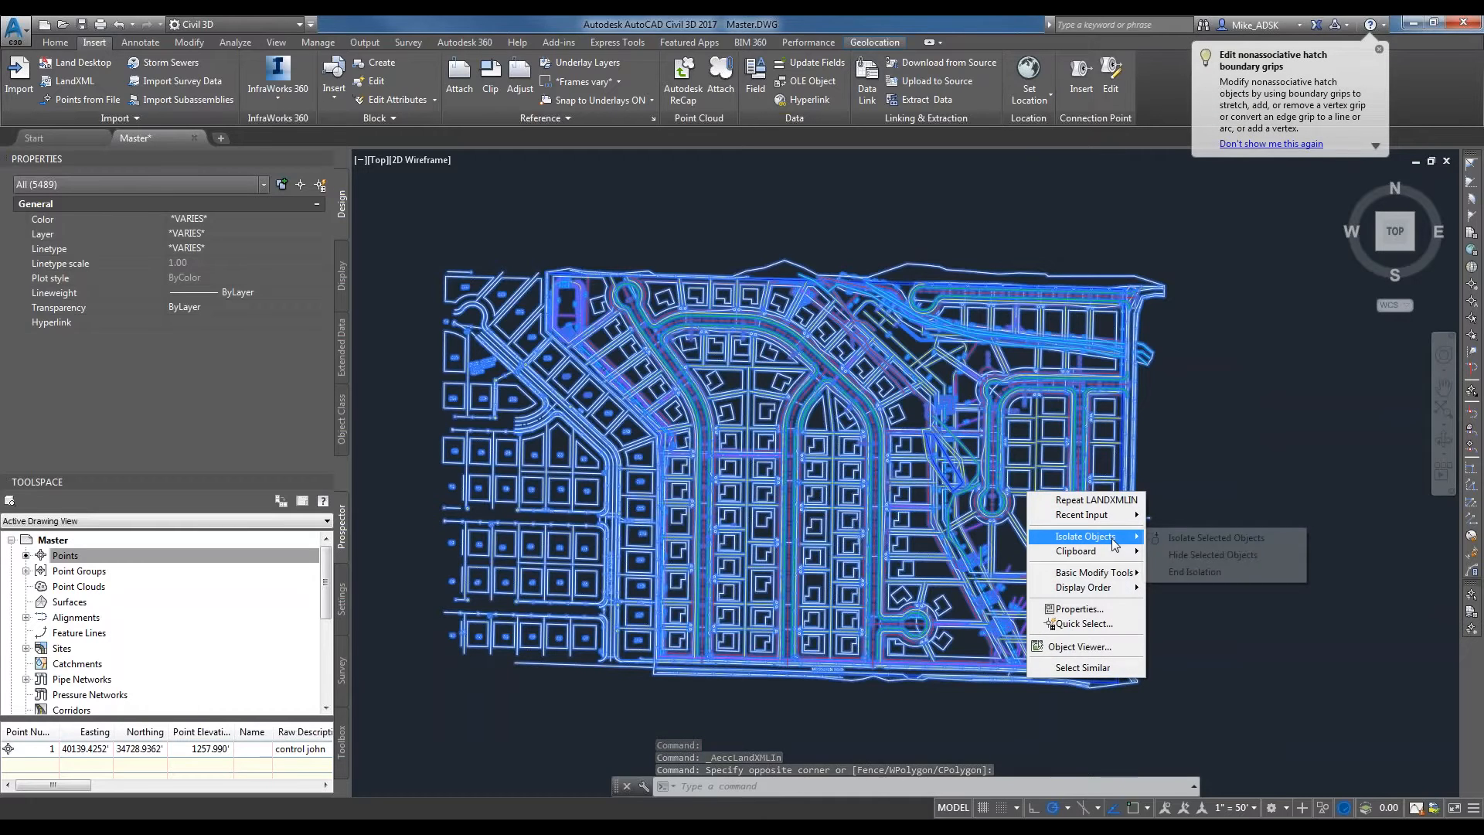
click(1215, 537)
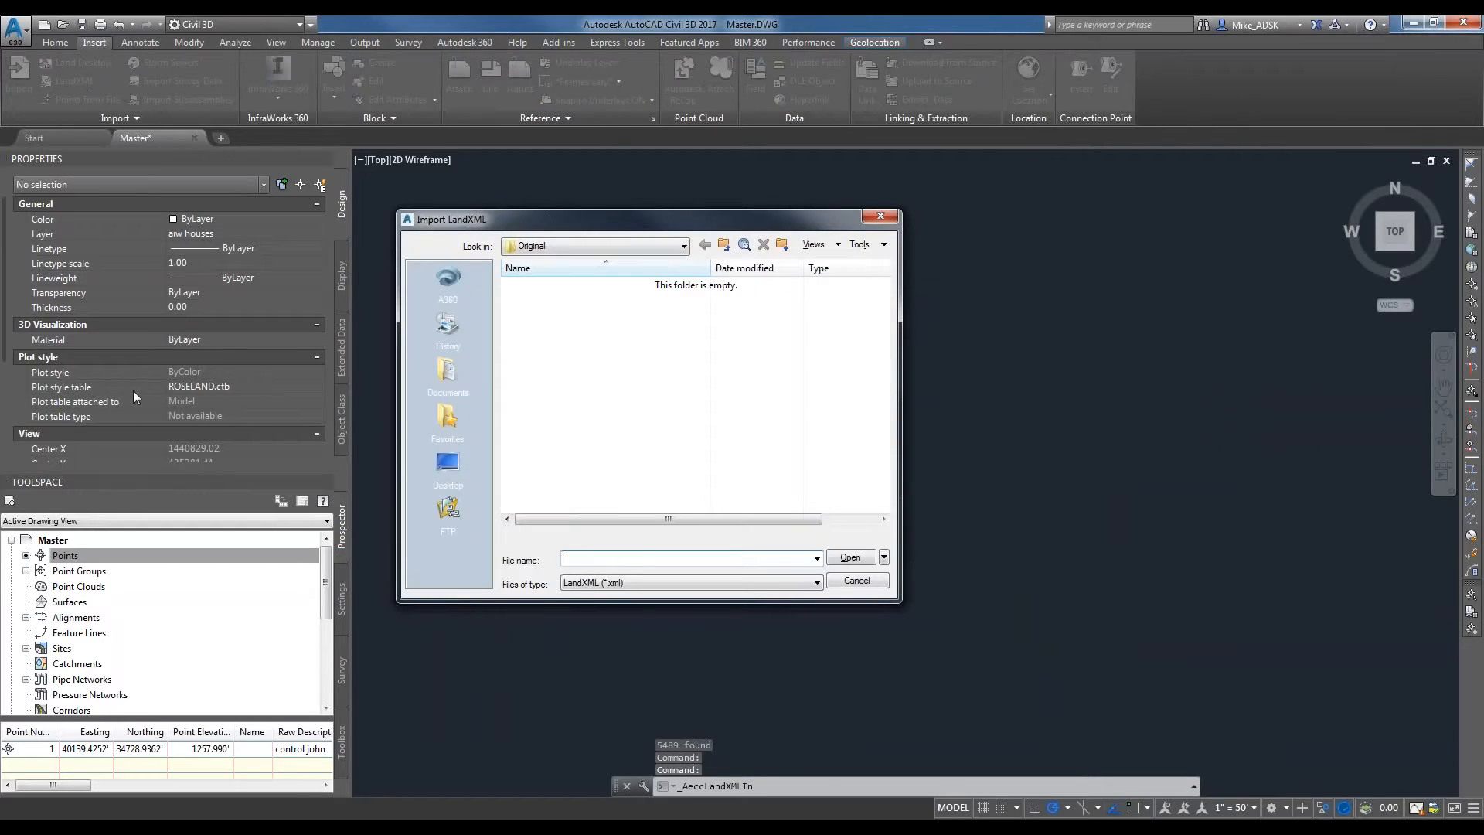
Import all data, including the CgPoints, from the LandXML file in the desktop's Live Webinar folder.
click(448, 464)
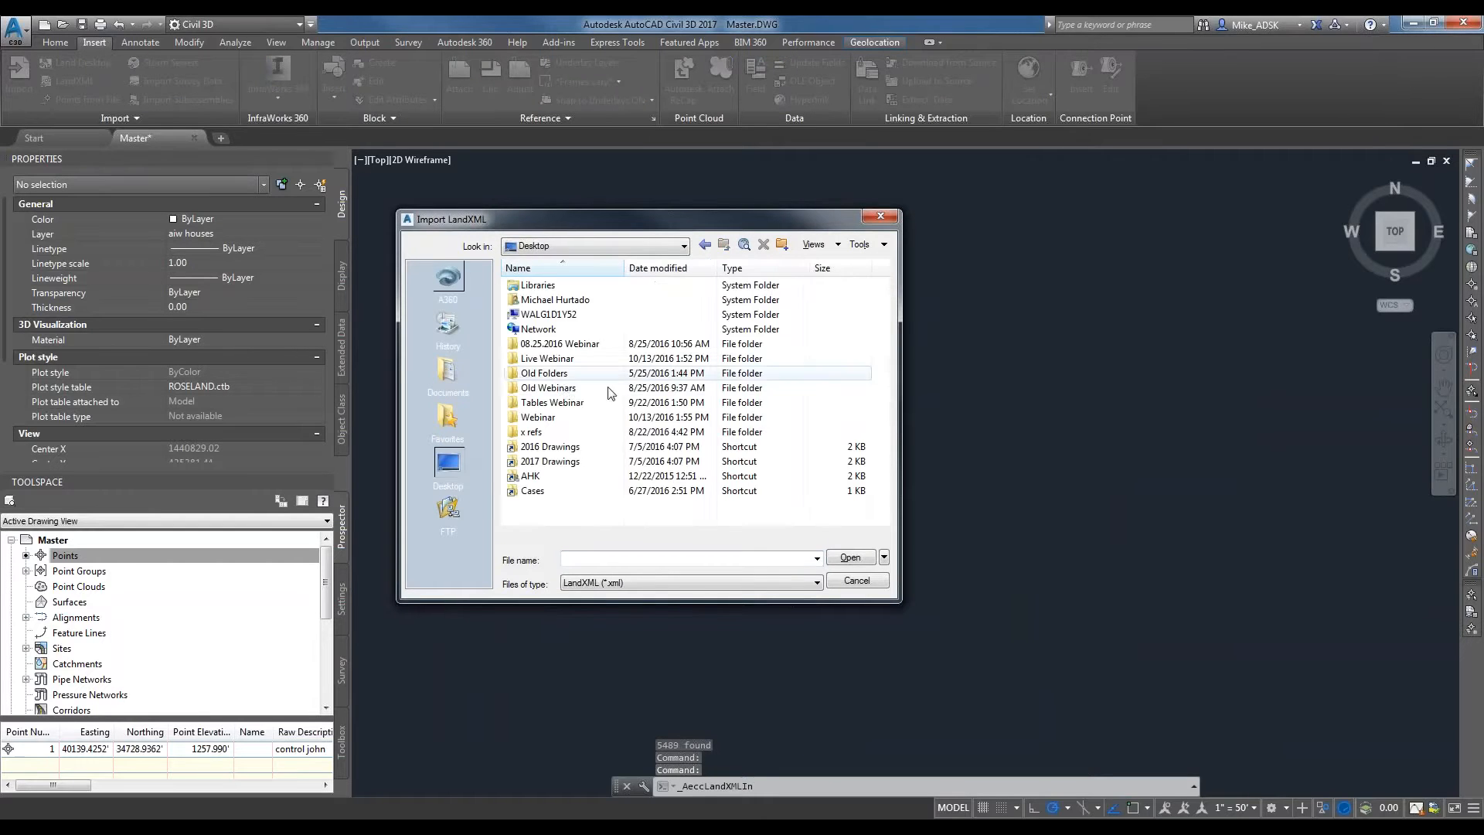
double_click(570, 358)
double_click(575, 285)
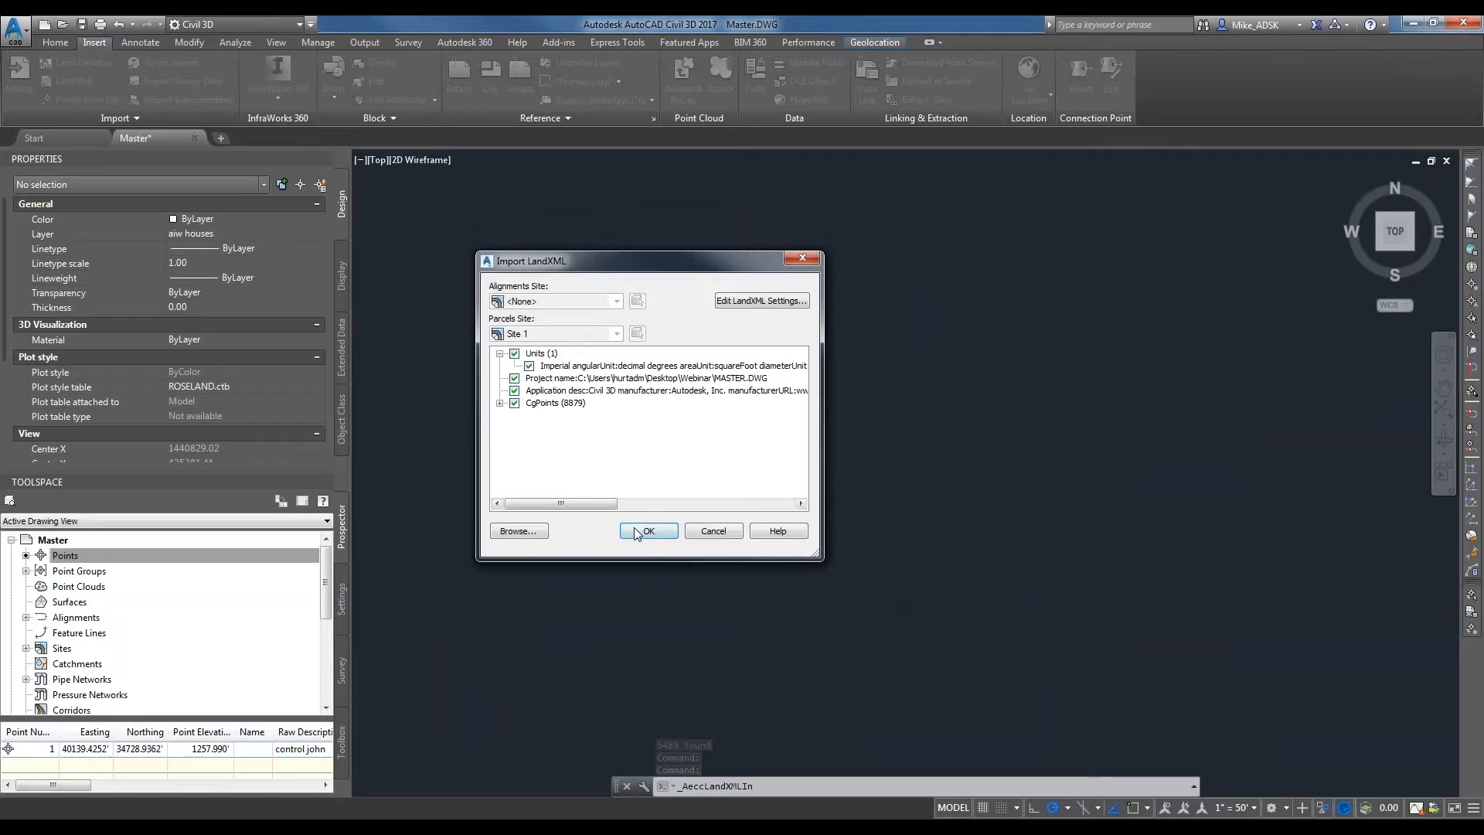
click(635, 530)
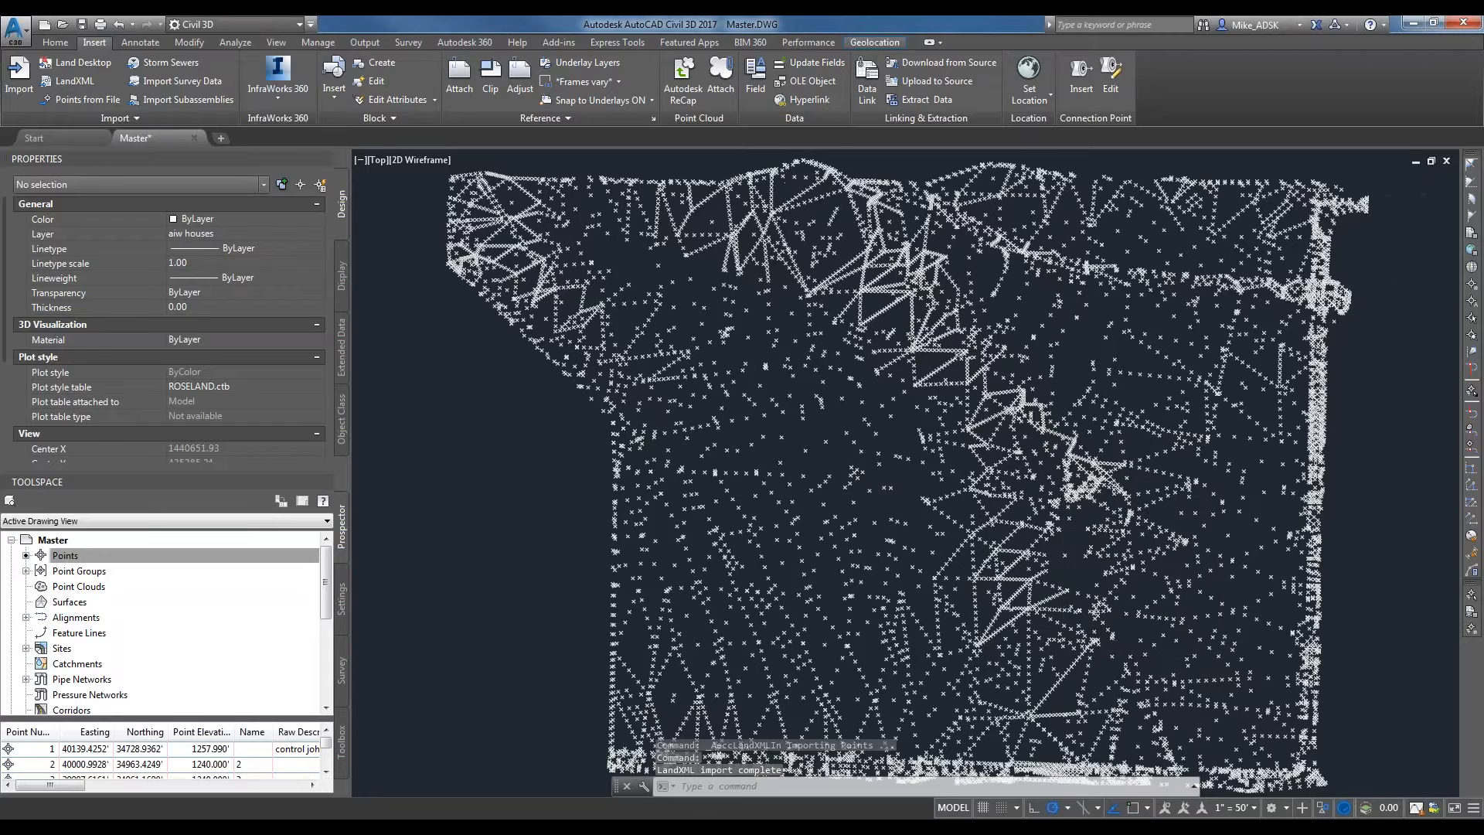
scroll(854, 306, down, 2)
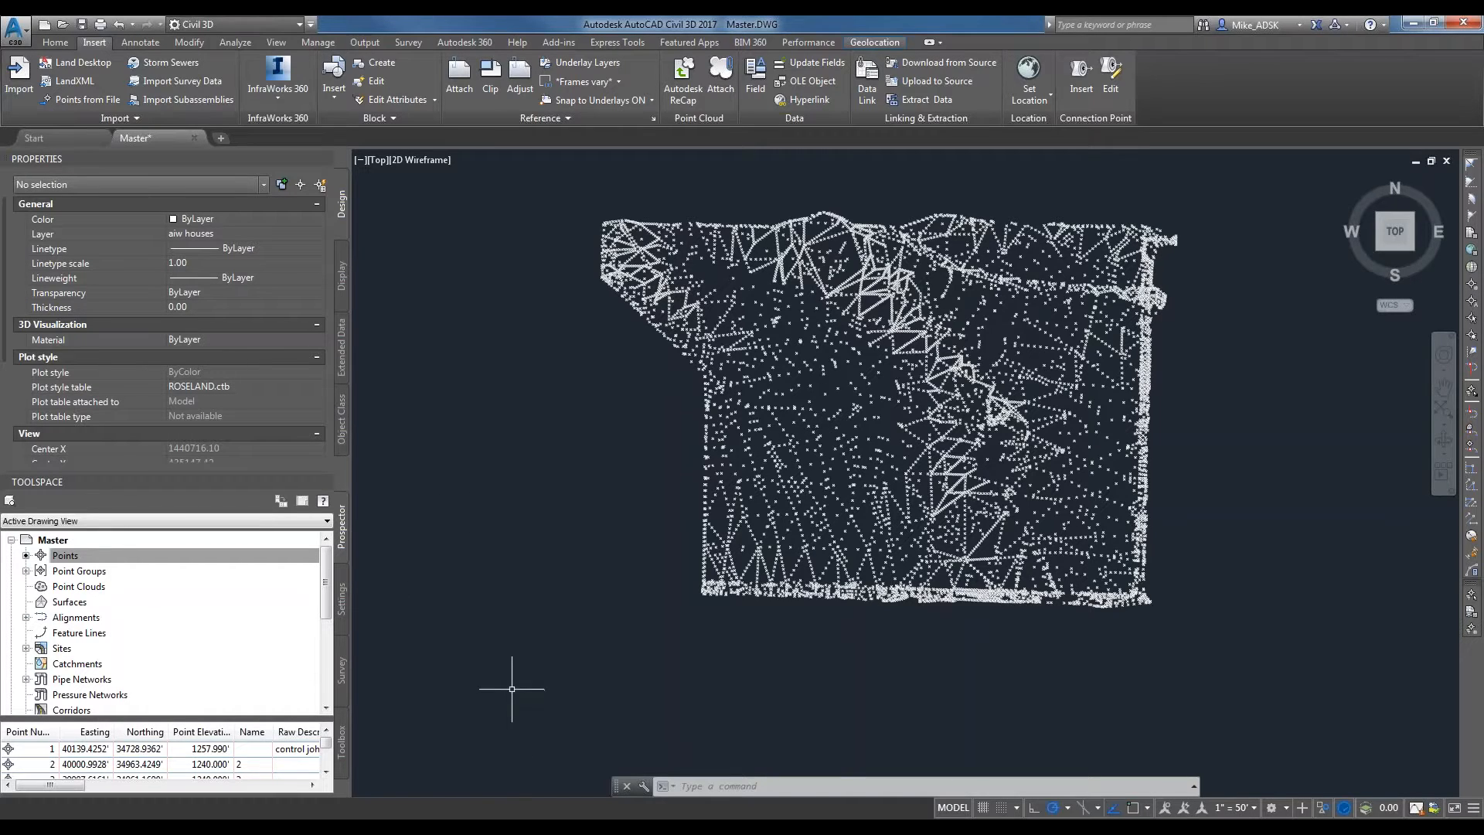
Select one imported COGO point near the middle of the site and examine its description, style, data and annotation properties.
scroll(818, 391, up, 5)
click(817, 391)
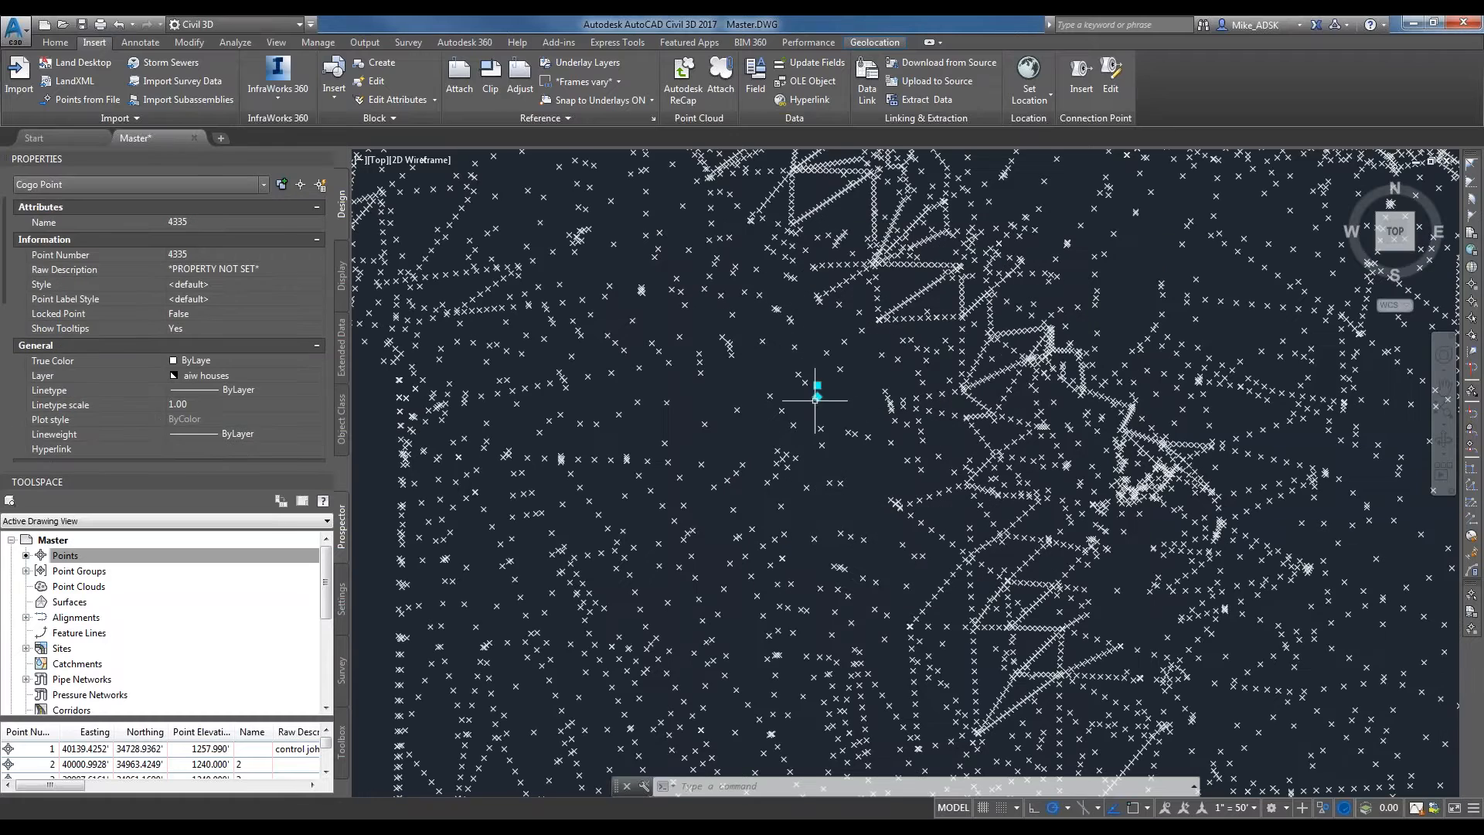
scroll(715, 360, up, 2)
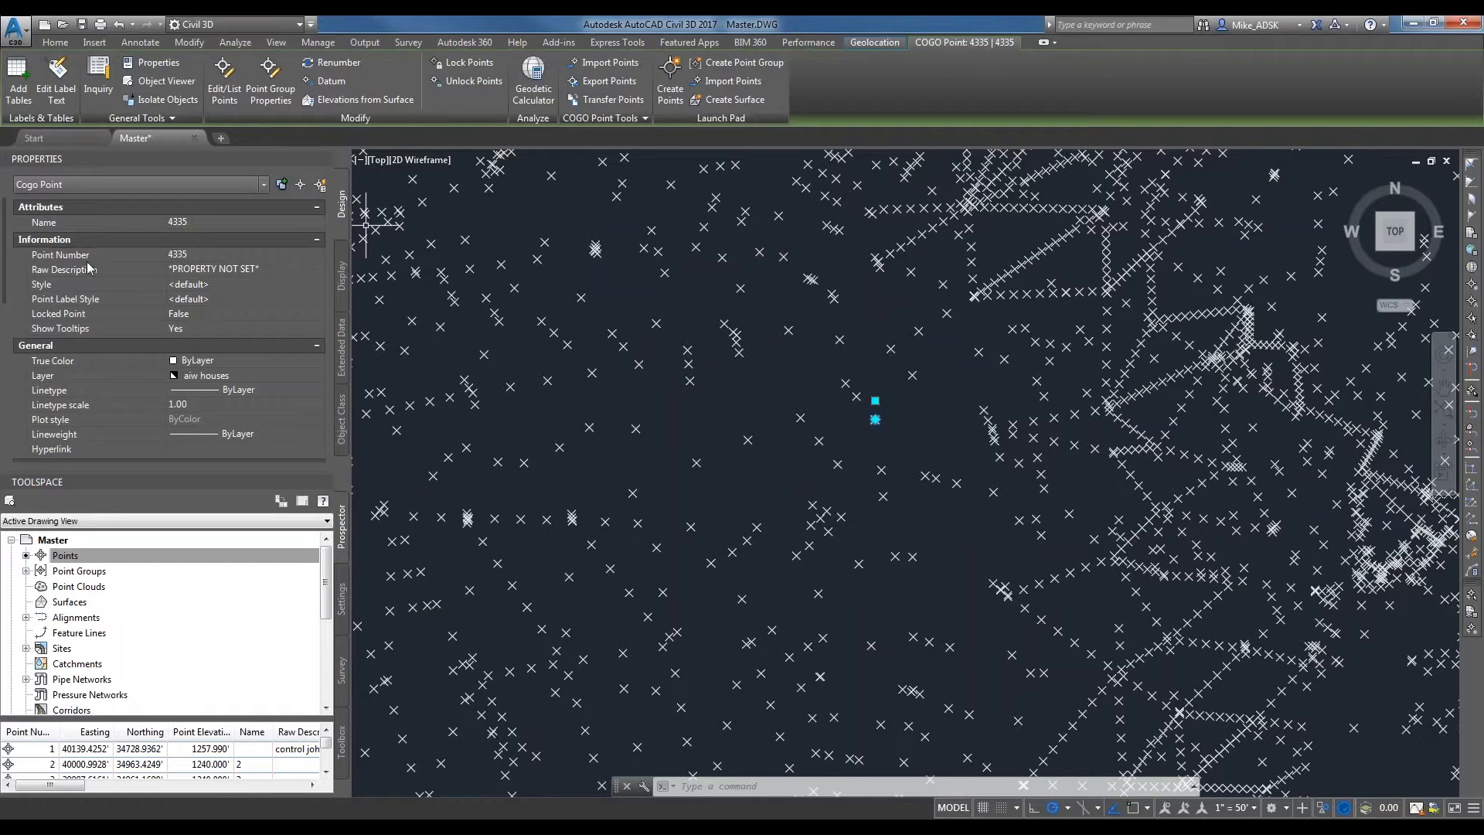
click(253, 284)
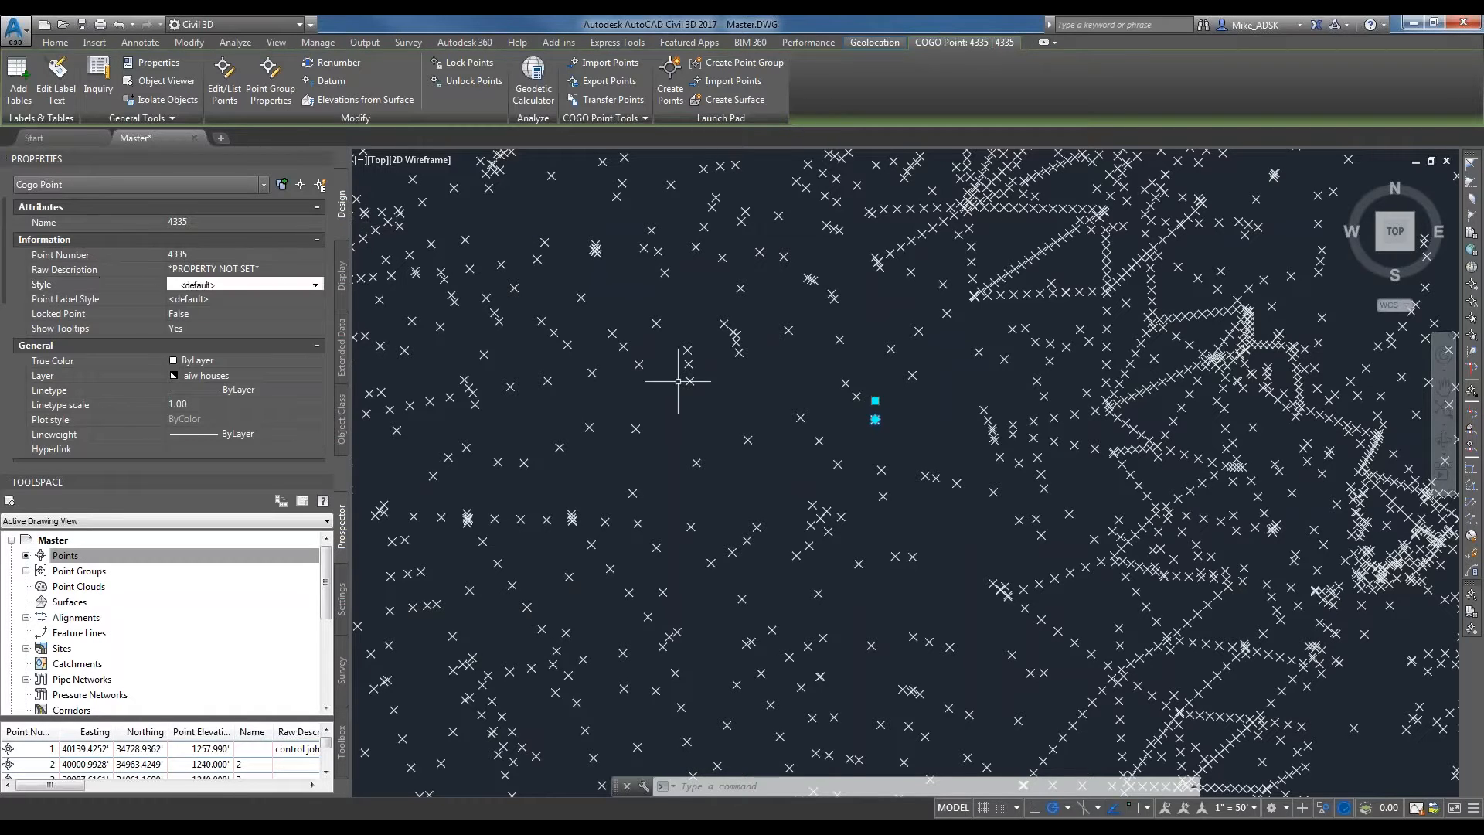
click(287, 270)
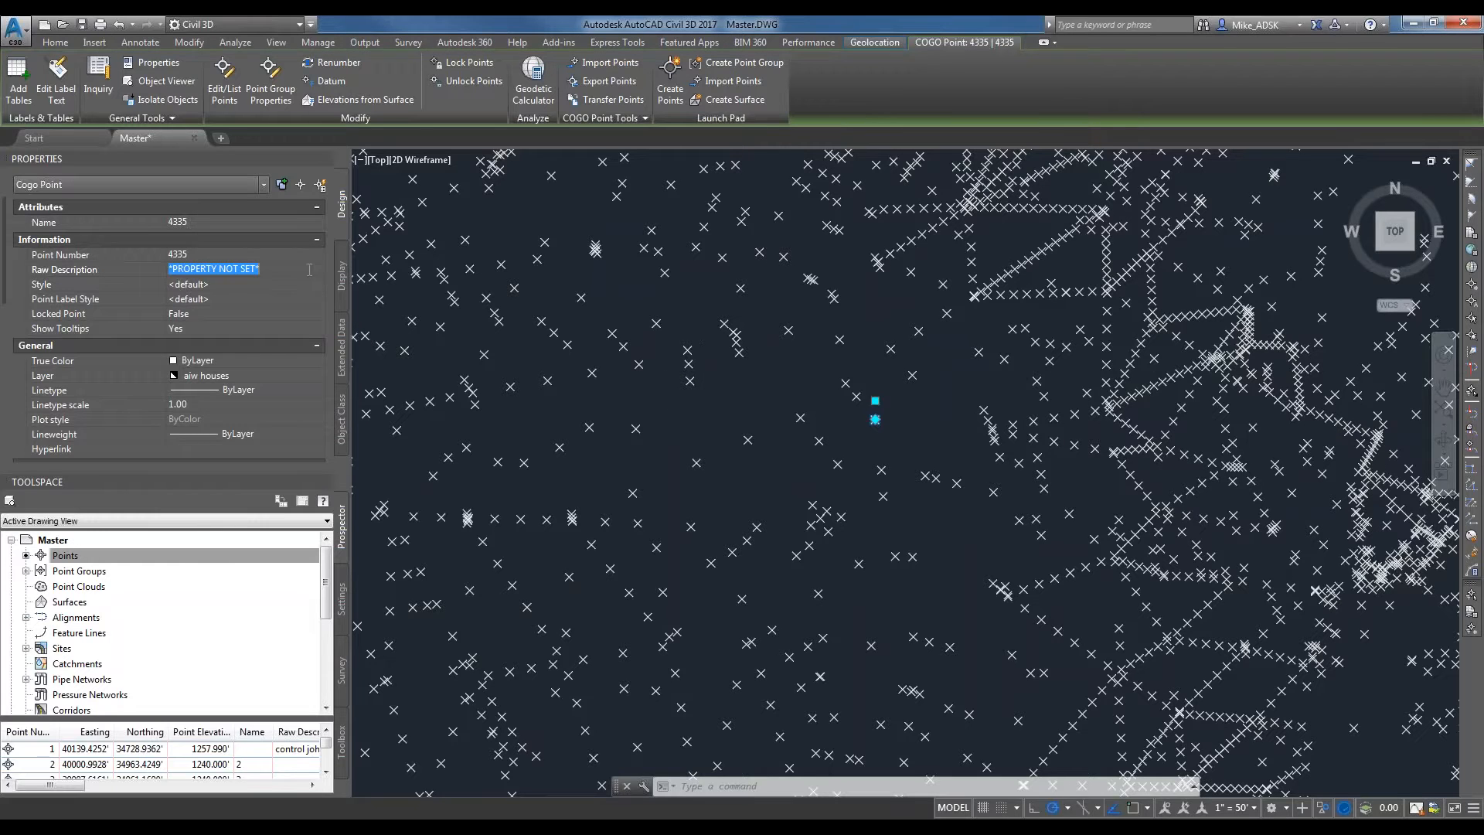
scroll(762, 323, down, 2)
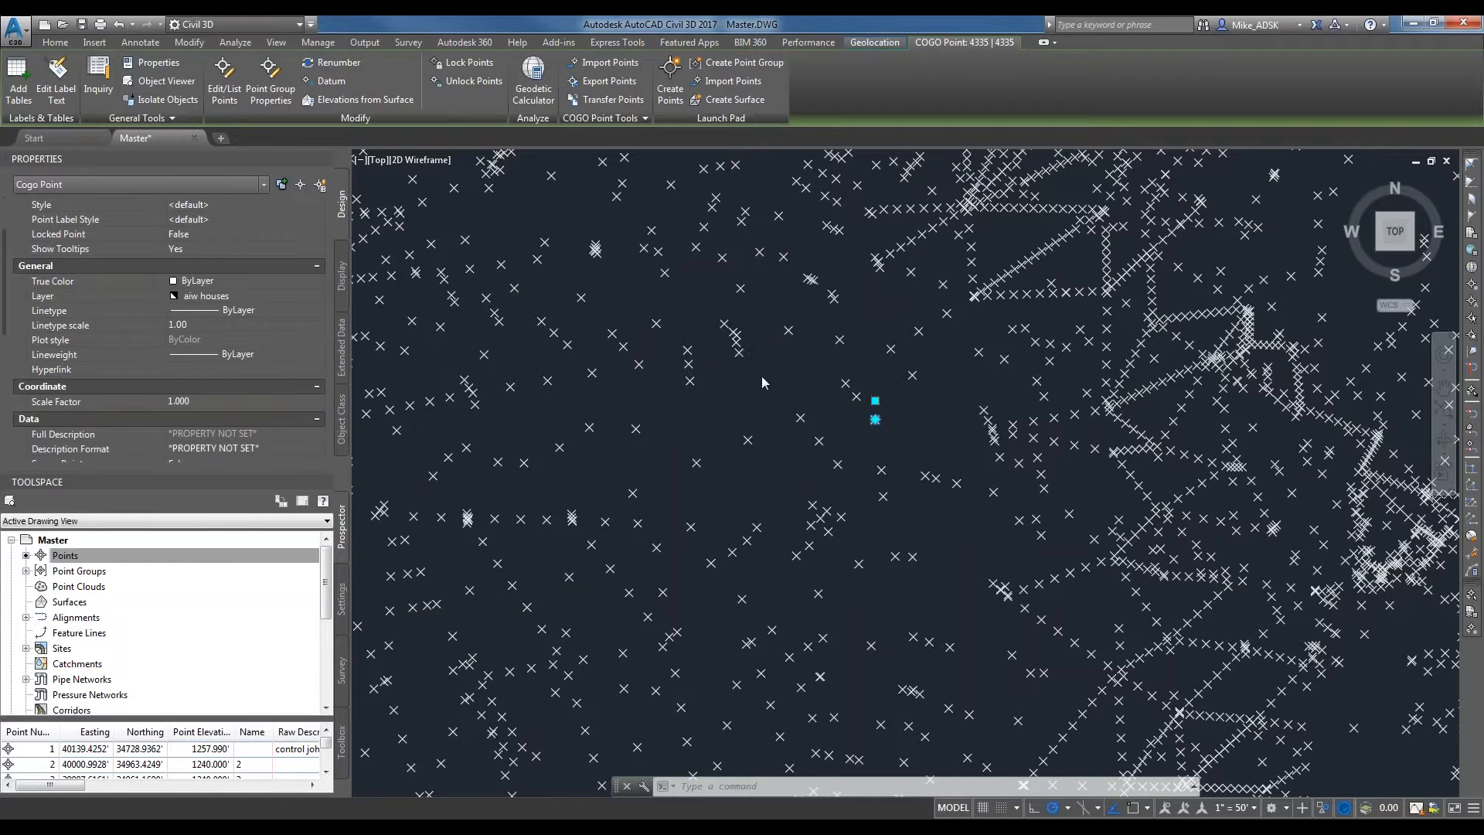
scroll(797, 393, down, 3)
middle_drag(795, 379, 790, 371)
scroll(782, 370, up, 2)
scroll(782, 371, down, 8)
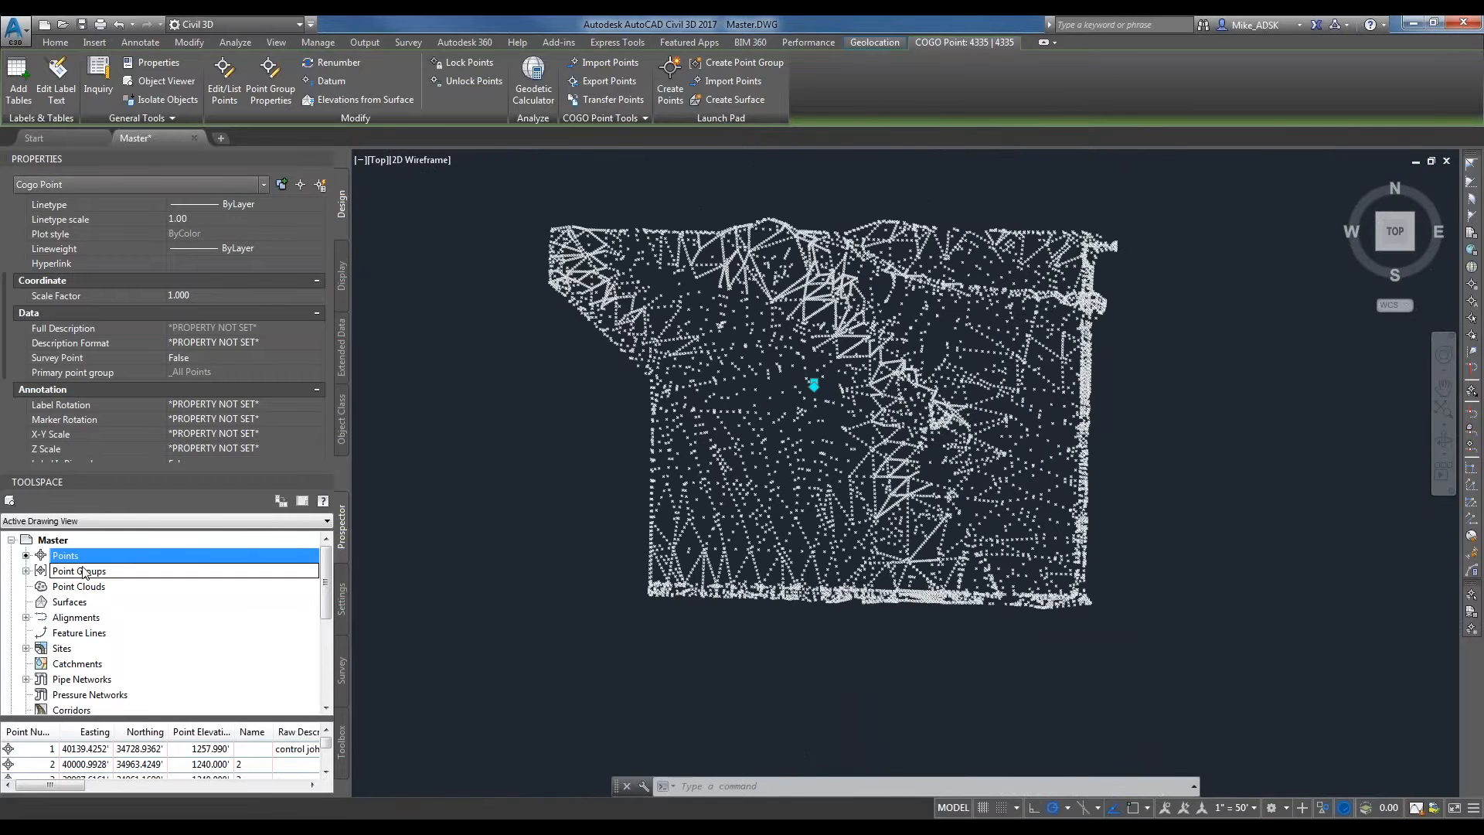
Start a new point group named EG, keeping the Basic point style.
click(84, 572)
right_click(82, 572)
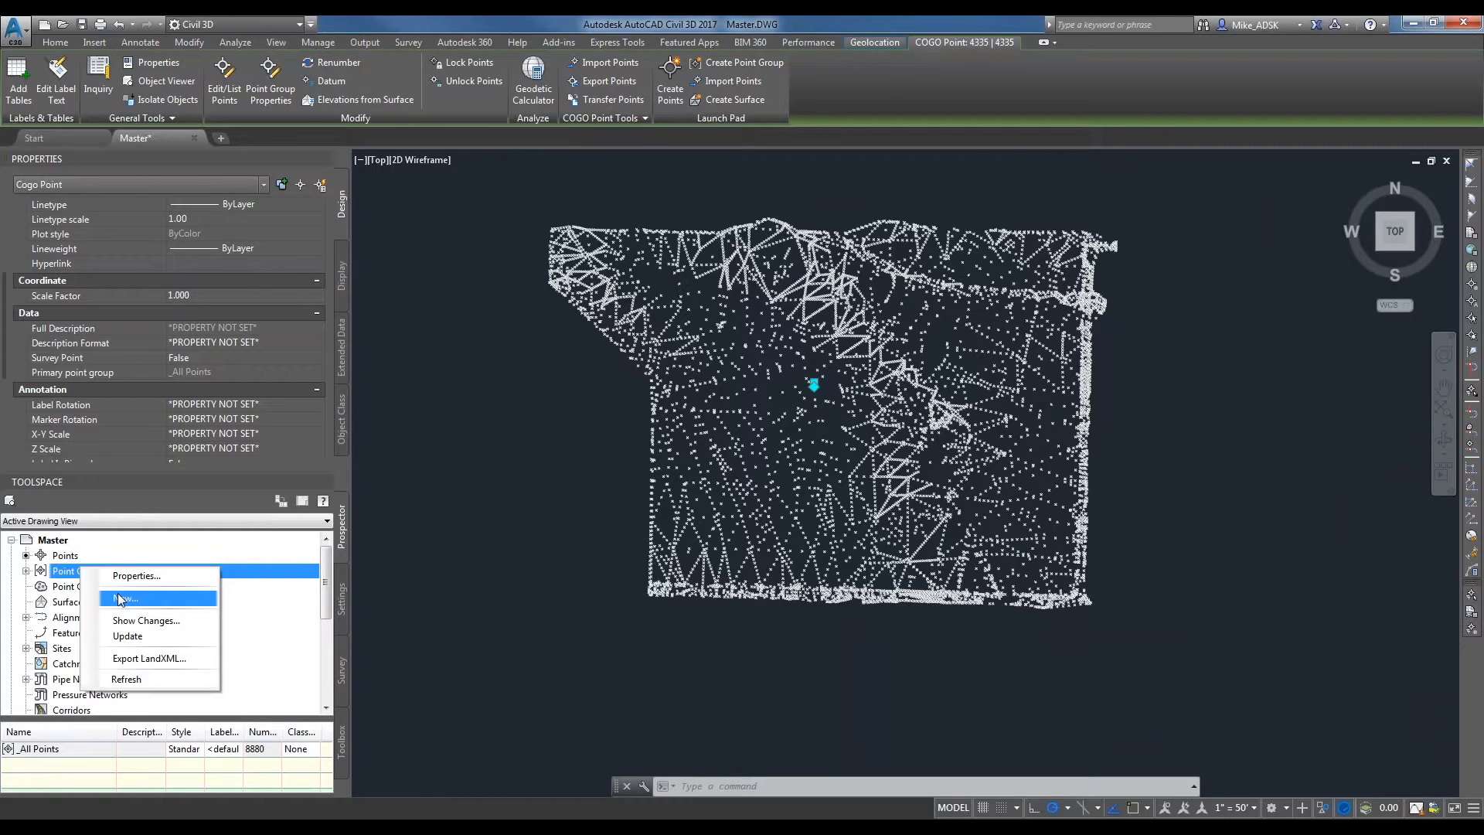
click(186, 606)
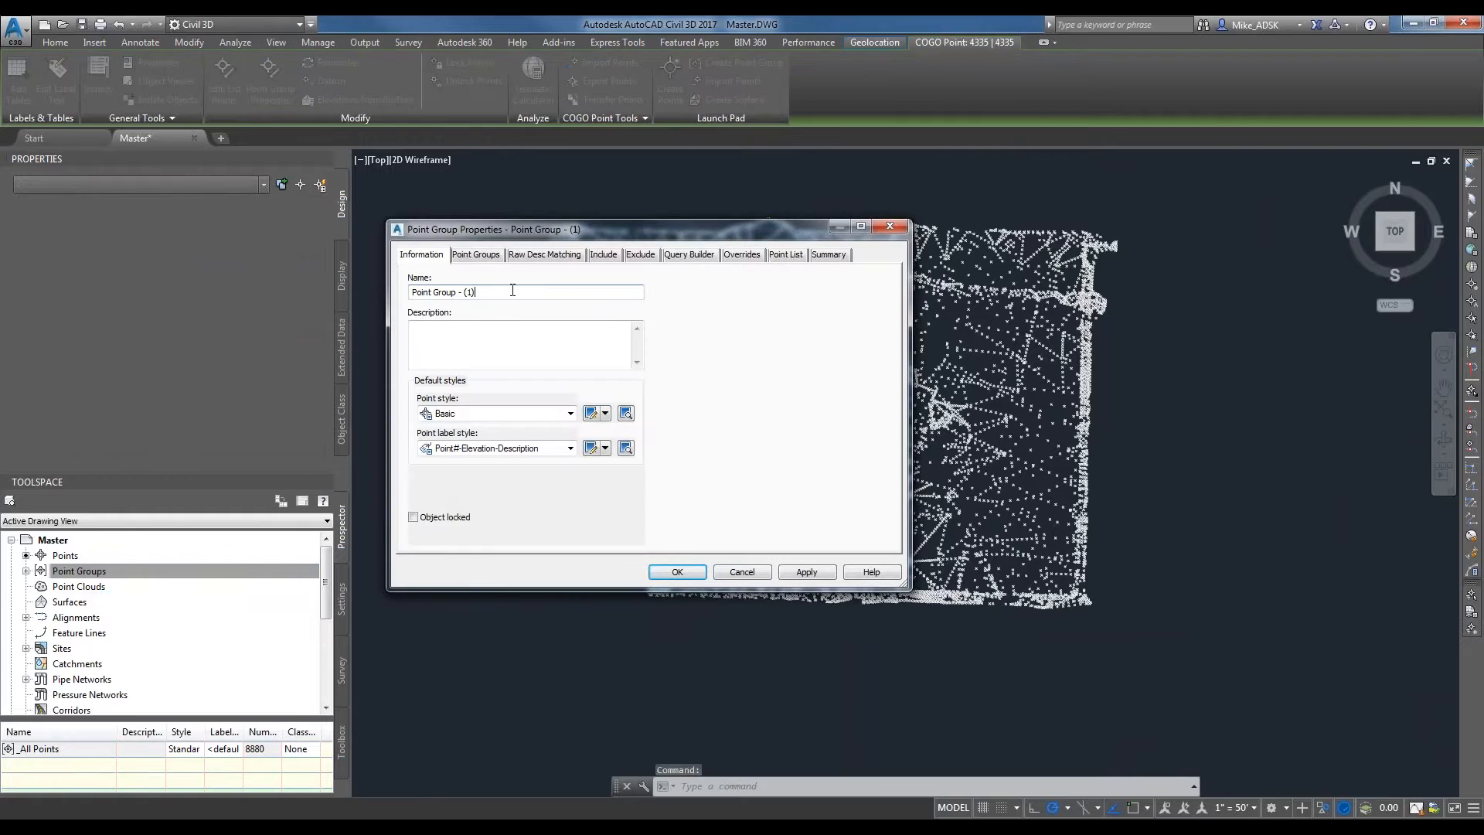
drag(522, 294, 243, 289)
key(Delete)
text(EG)
click(504, 414)
click(504, 414)
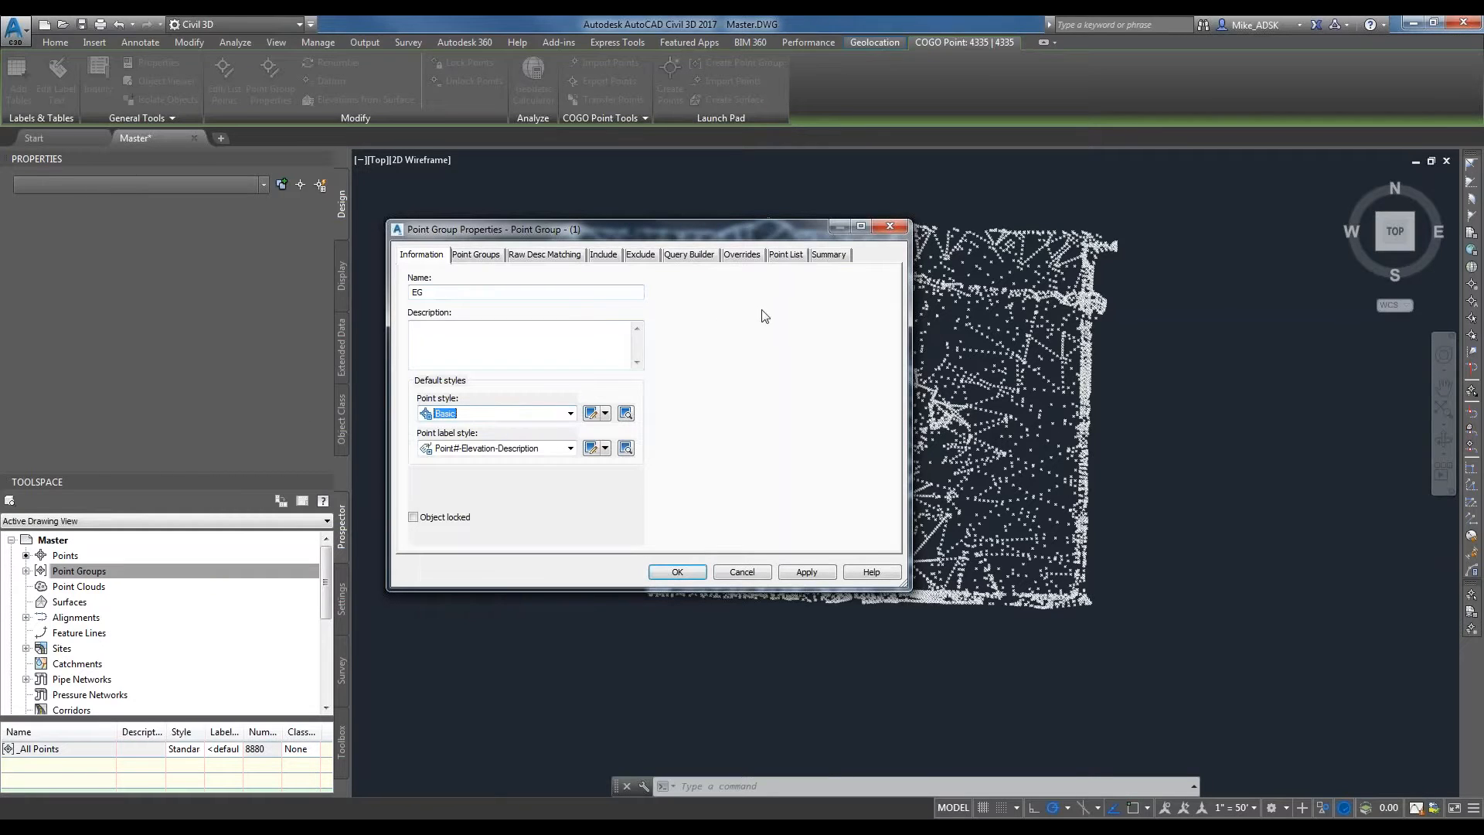
Include points 2-8880 in the EG group by number matching, window-selecting all the points in the drawing, and create the group.
click(602, 255)
click(412, 282)
click(666, 302)
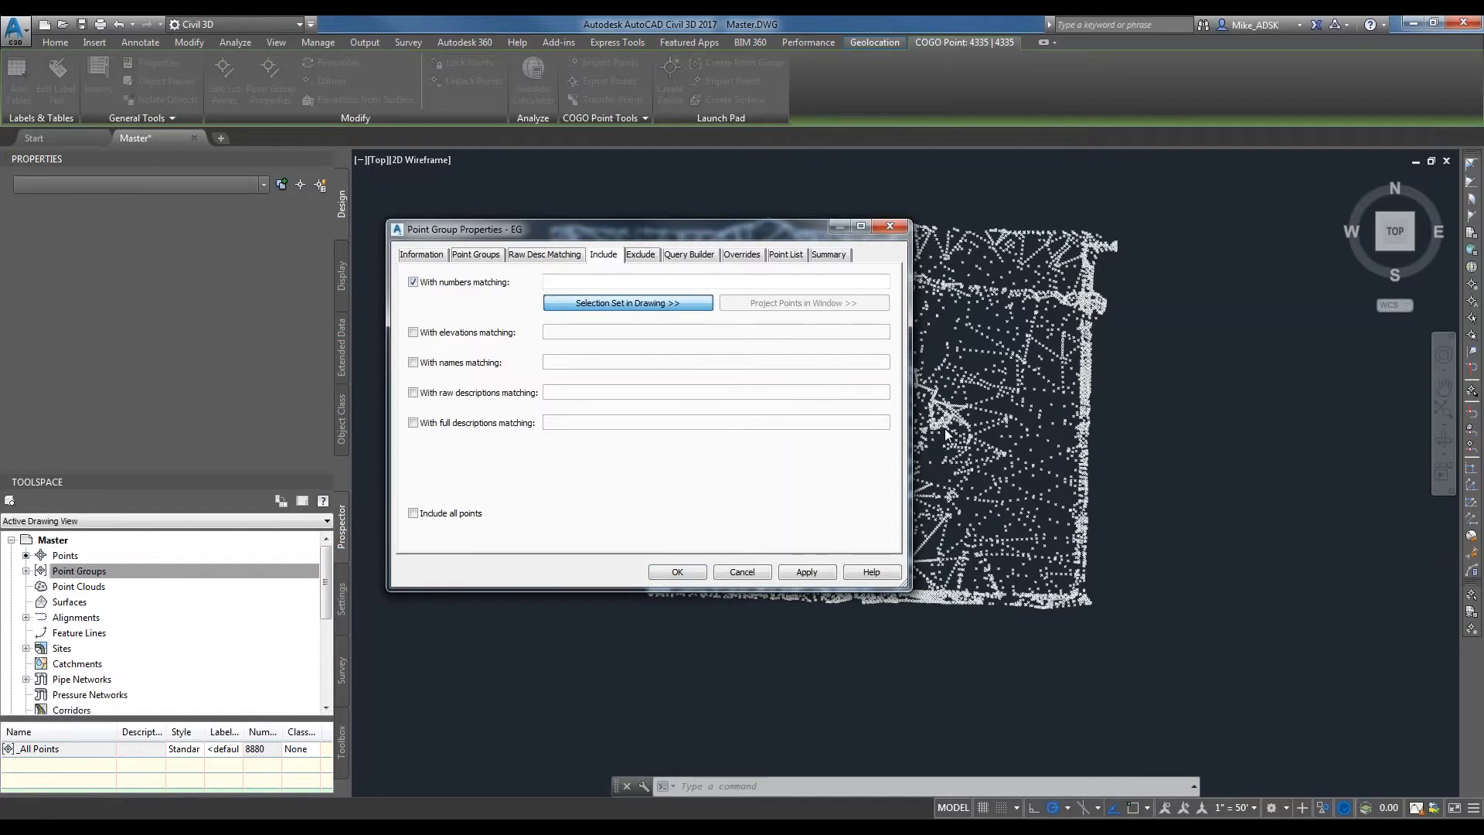
click(506, 191)
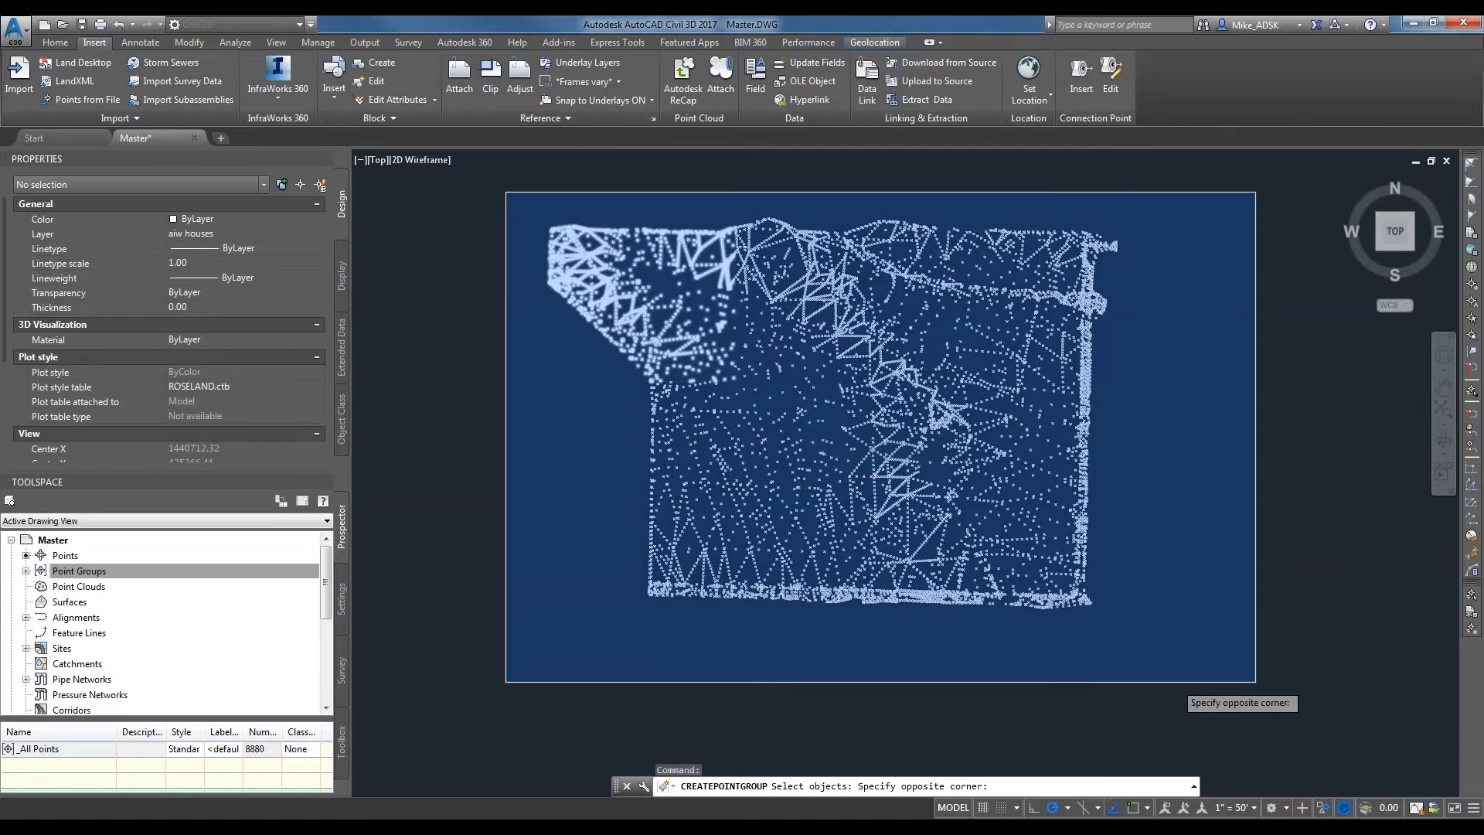
click(1257, 685)
key(Return)
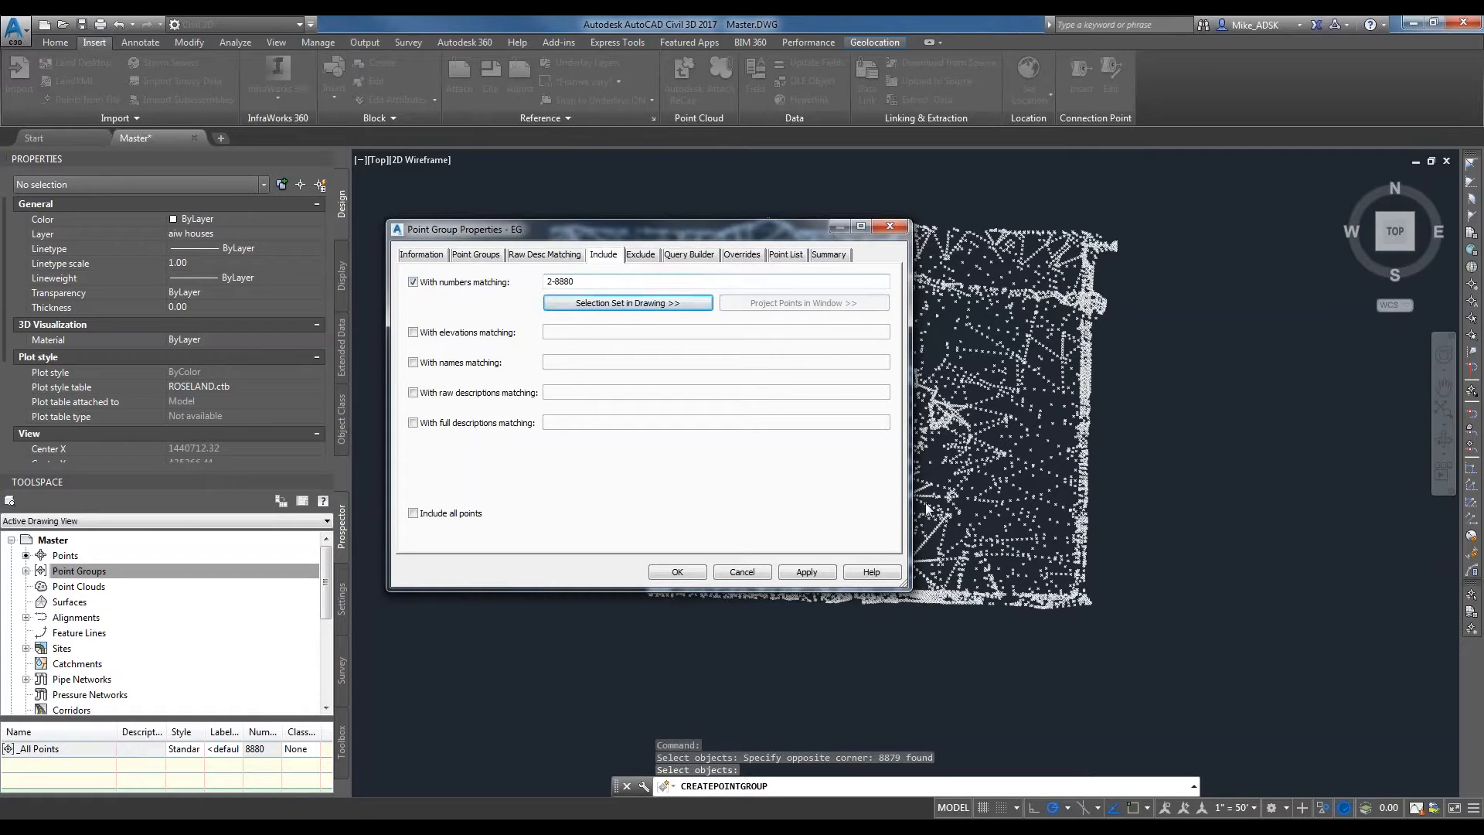
click(806, 572)
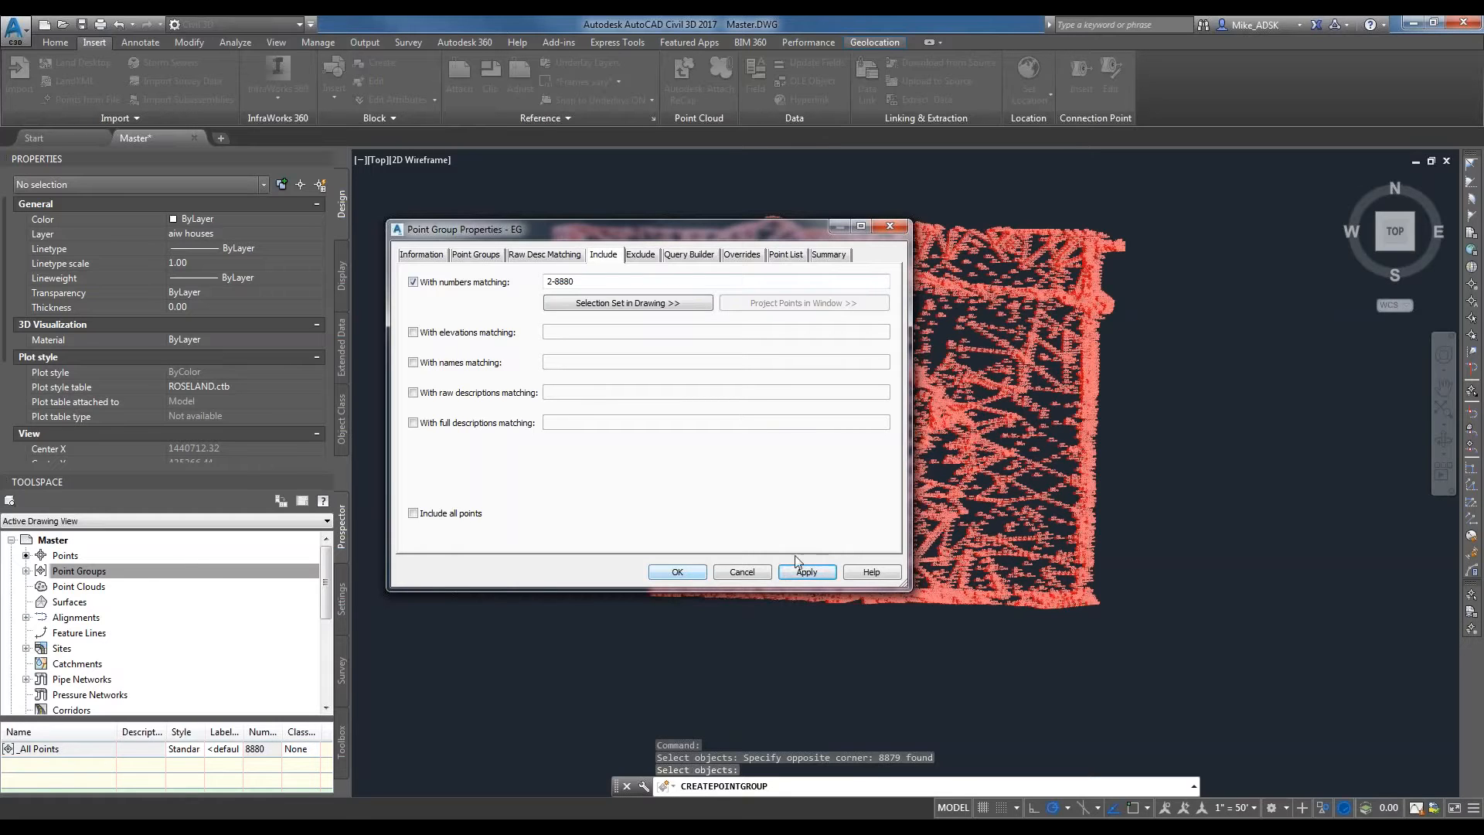
click(677, 572)
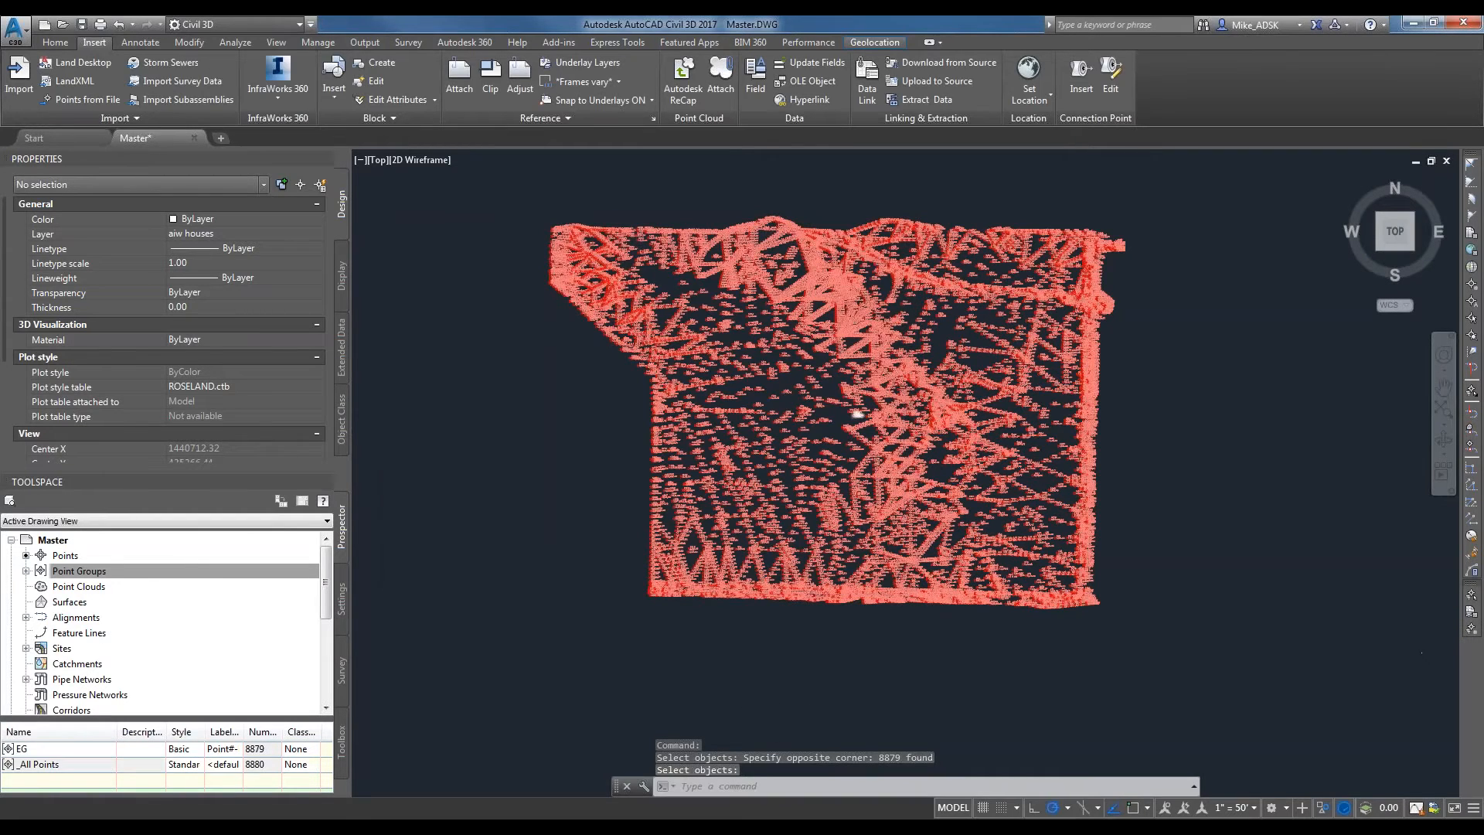
Move the _All Points group to the top of the point group display order, above EG.
scroll(811, 446, up, 5)
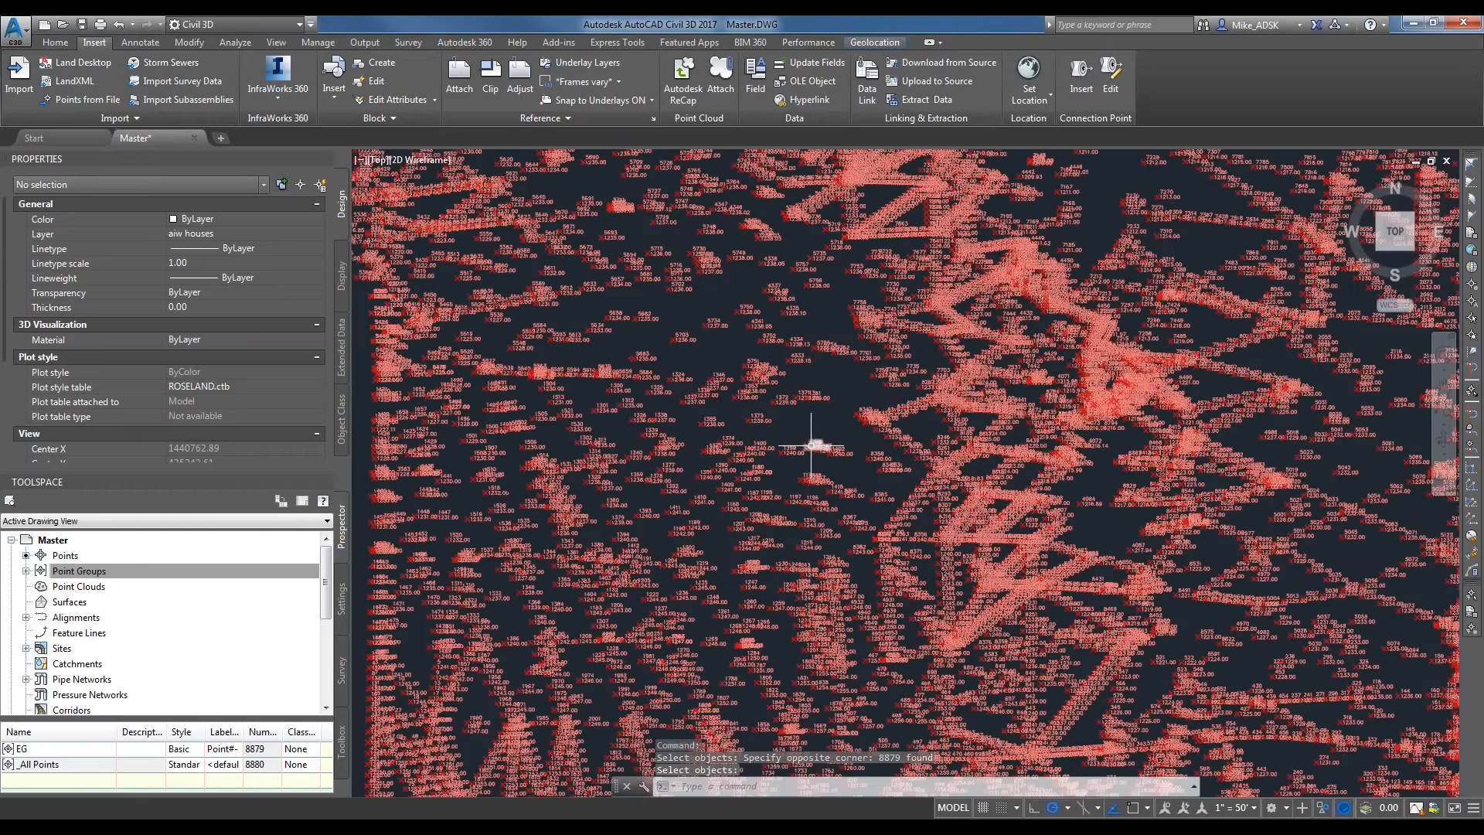
scroll(810, 445, up, 4)
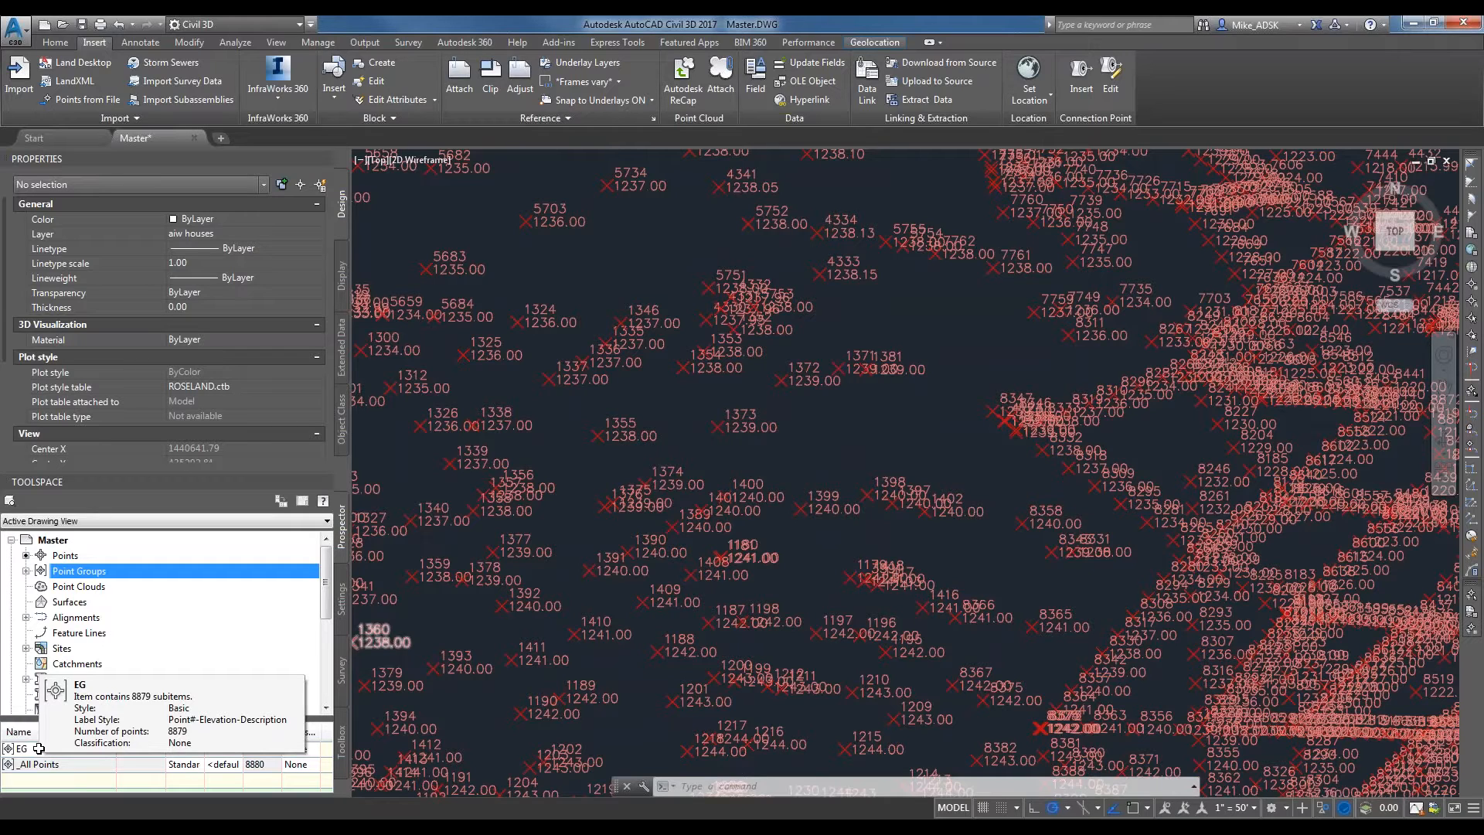
right_click(46, 748)
click(230, 597)
click(231, 572)
right_click(154, 571)
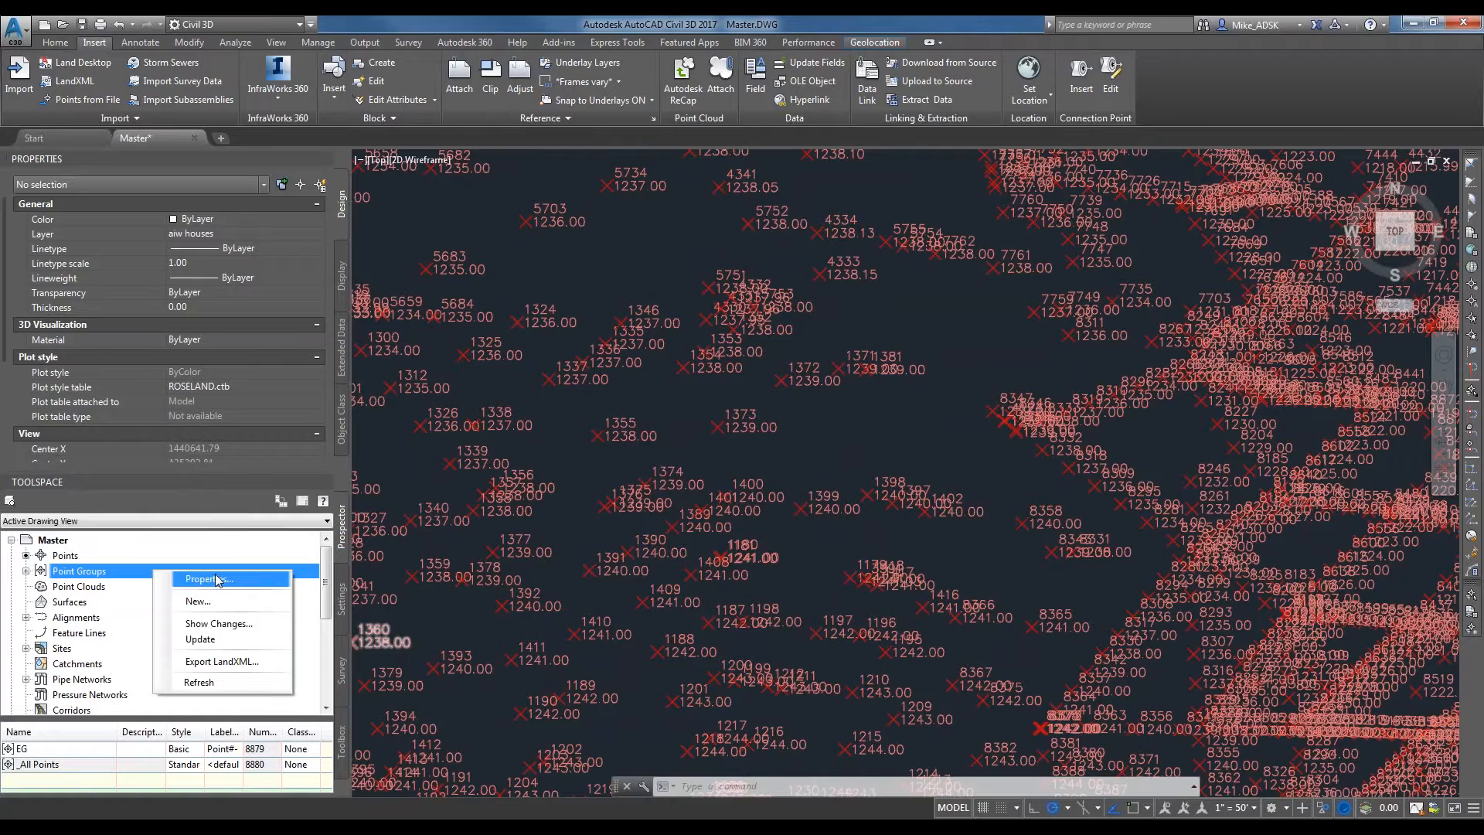
click(216, 580)
click(572, 399)
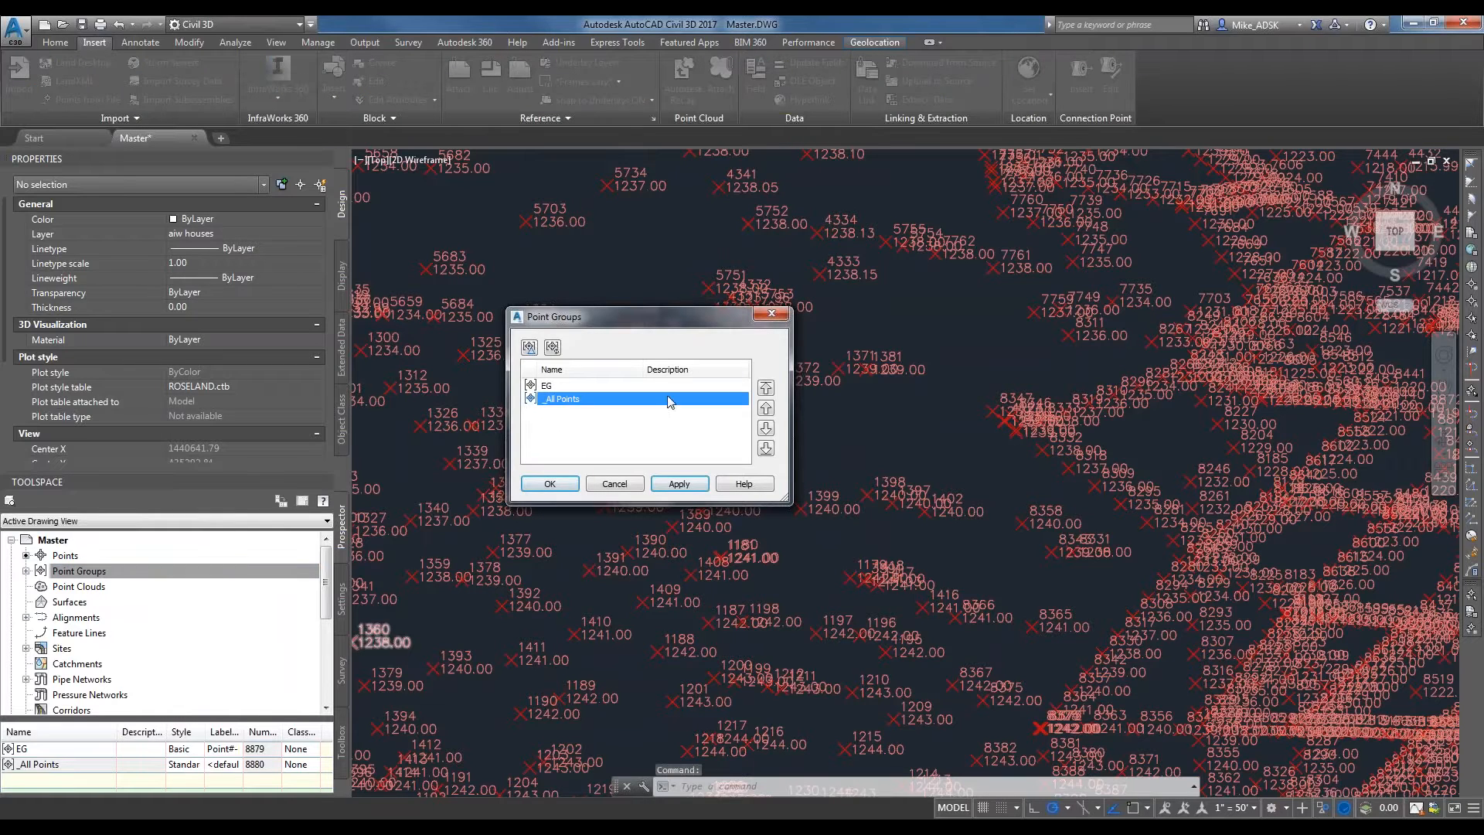
click(766, 388)
click(549, 484)
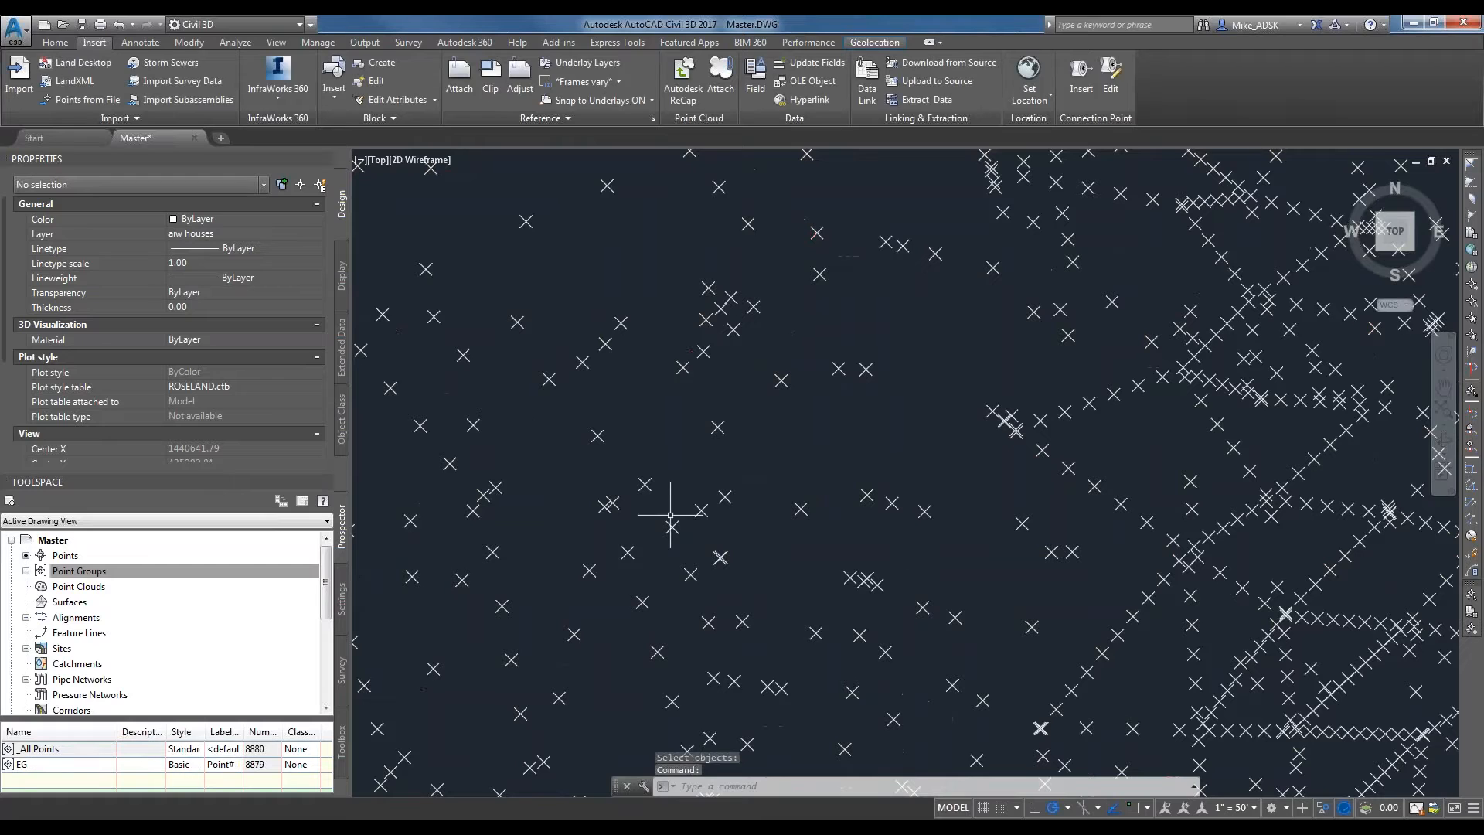
Move the EG point group back to the top of the point group display order and apply it.
right_click(93, 570)
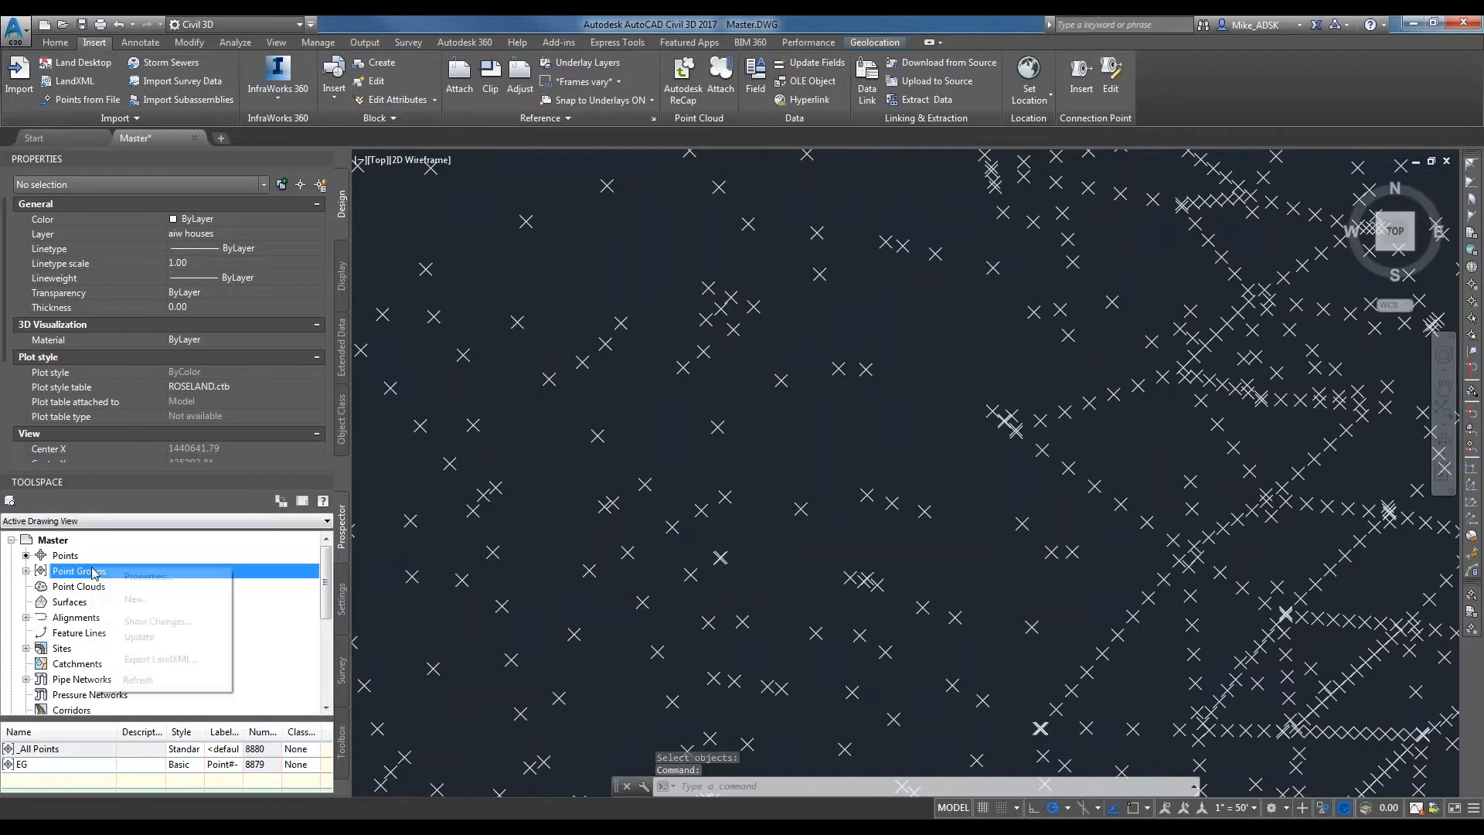
click(131, 577)
click(567, 399)
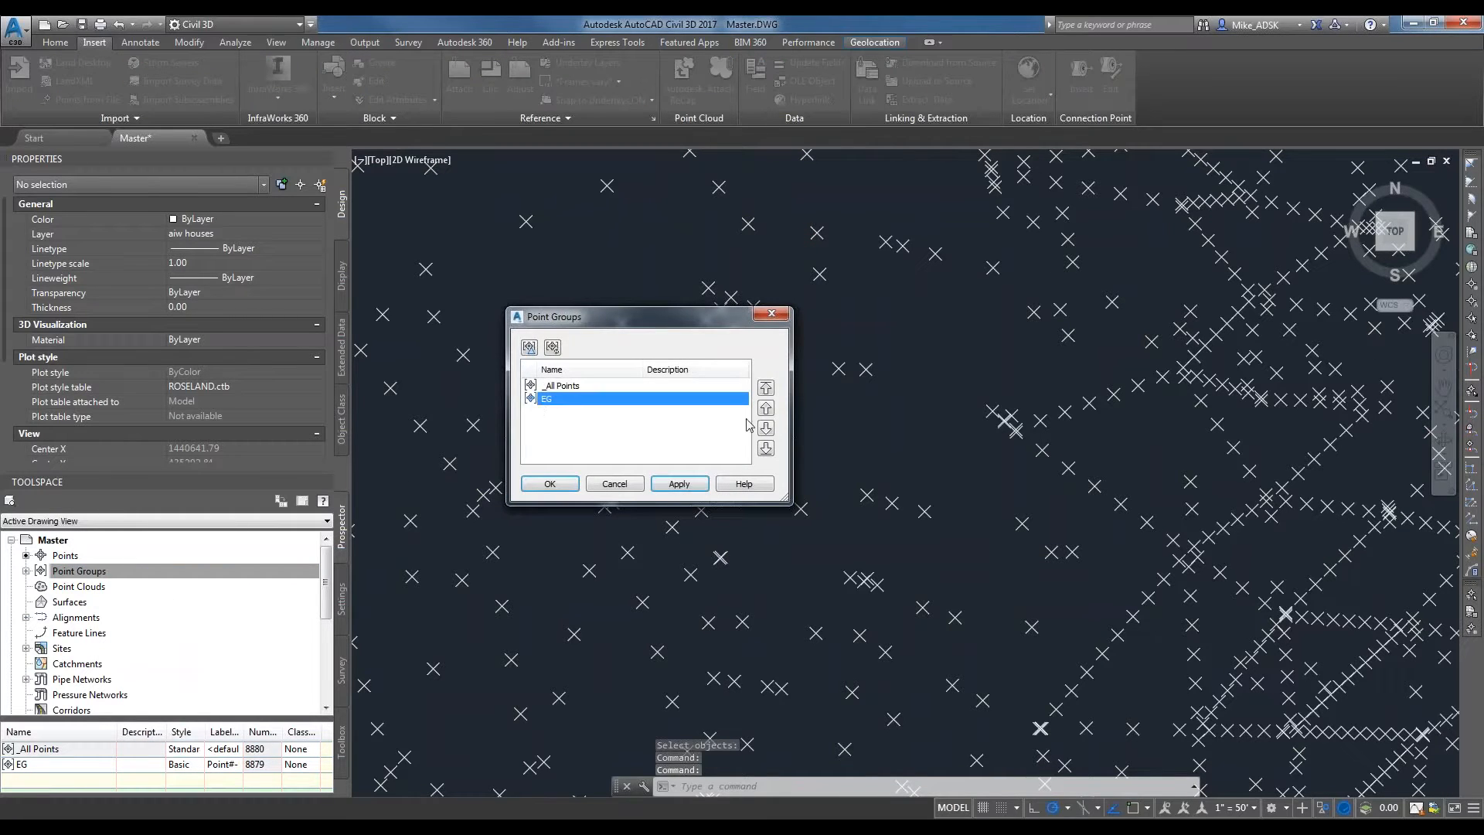
click(765, 387)
click(663, 487)
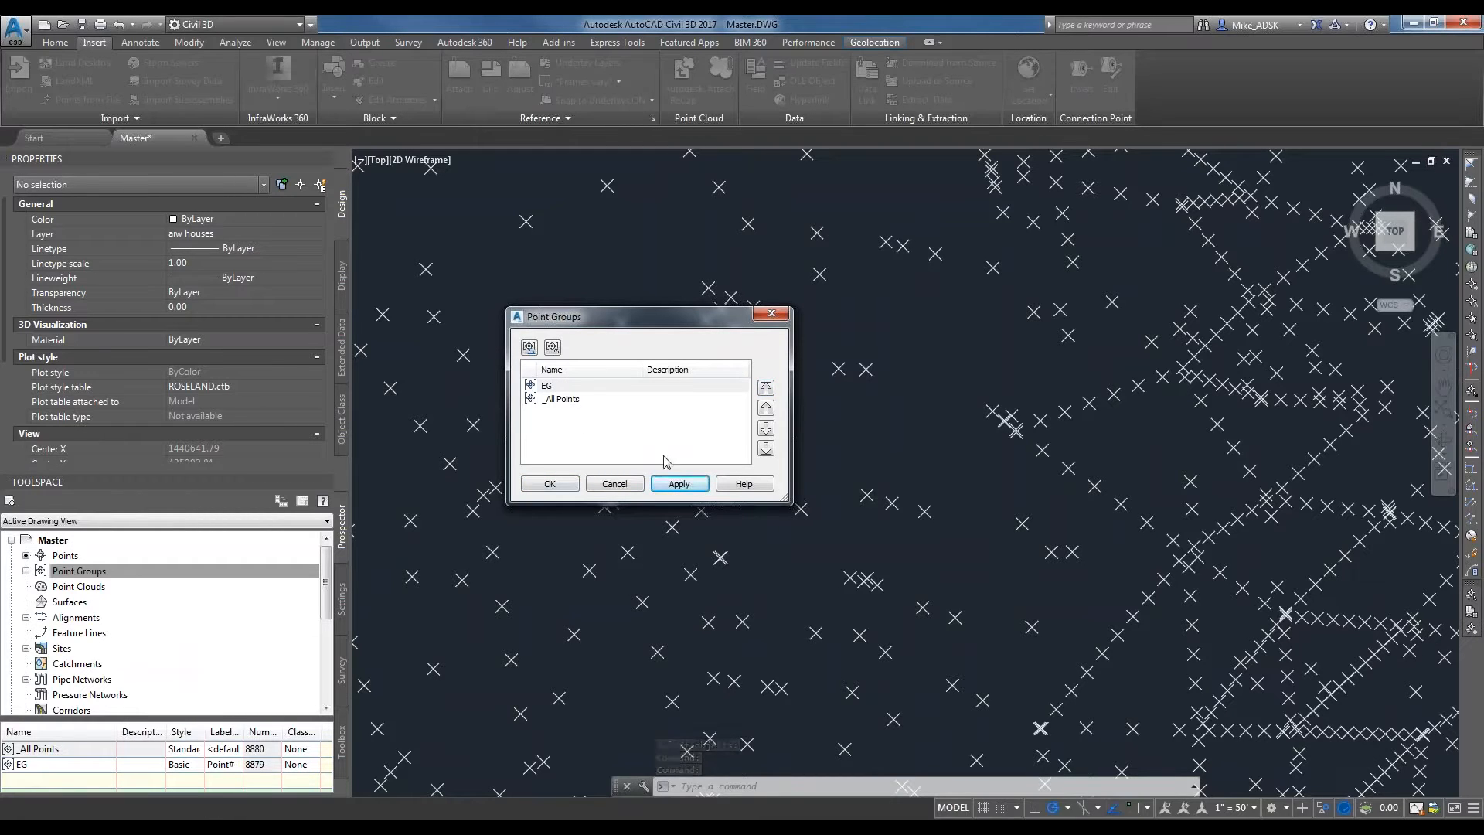
click(568, 486)
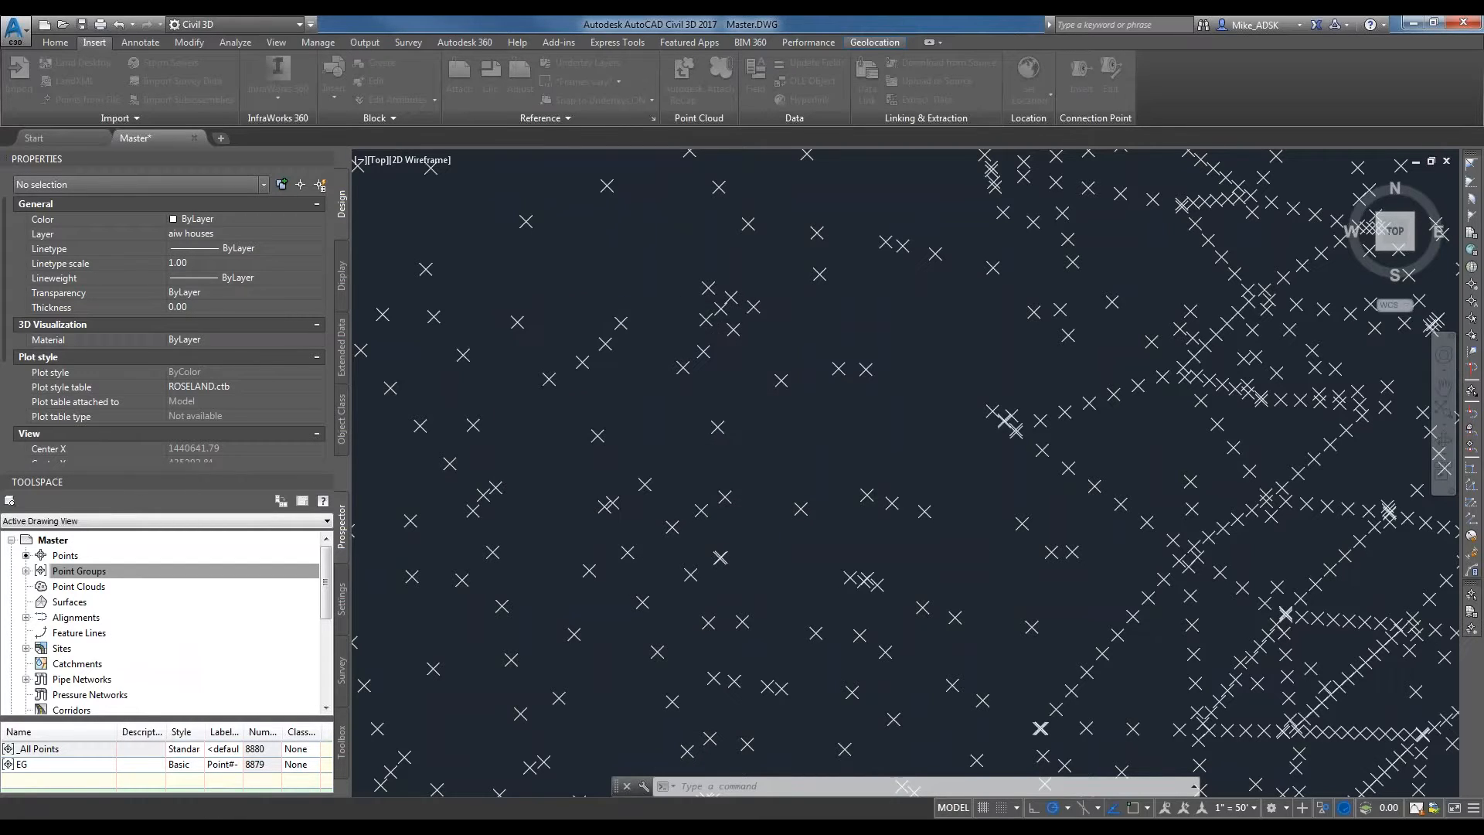
right_click(95, 571)
click(98, 581)
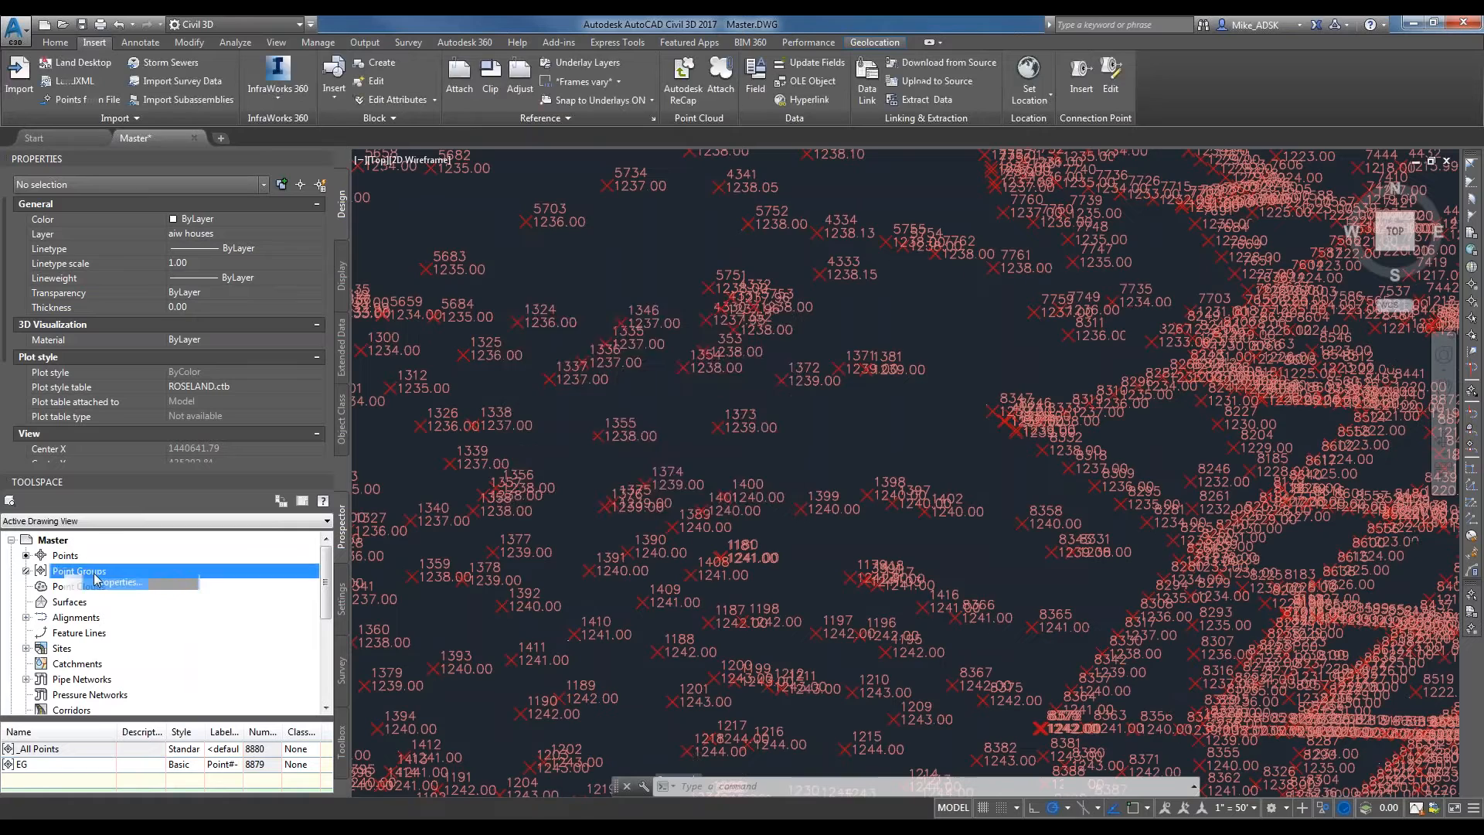
click(615, 481)
Start a new point group named No Show.
right_click(75, 570)
click(100, 594)
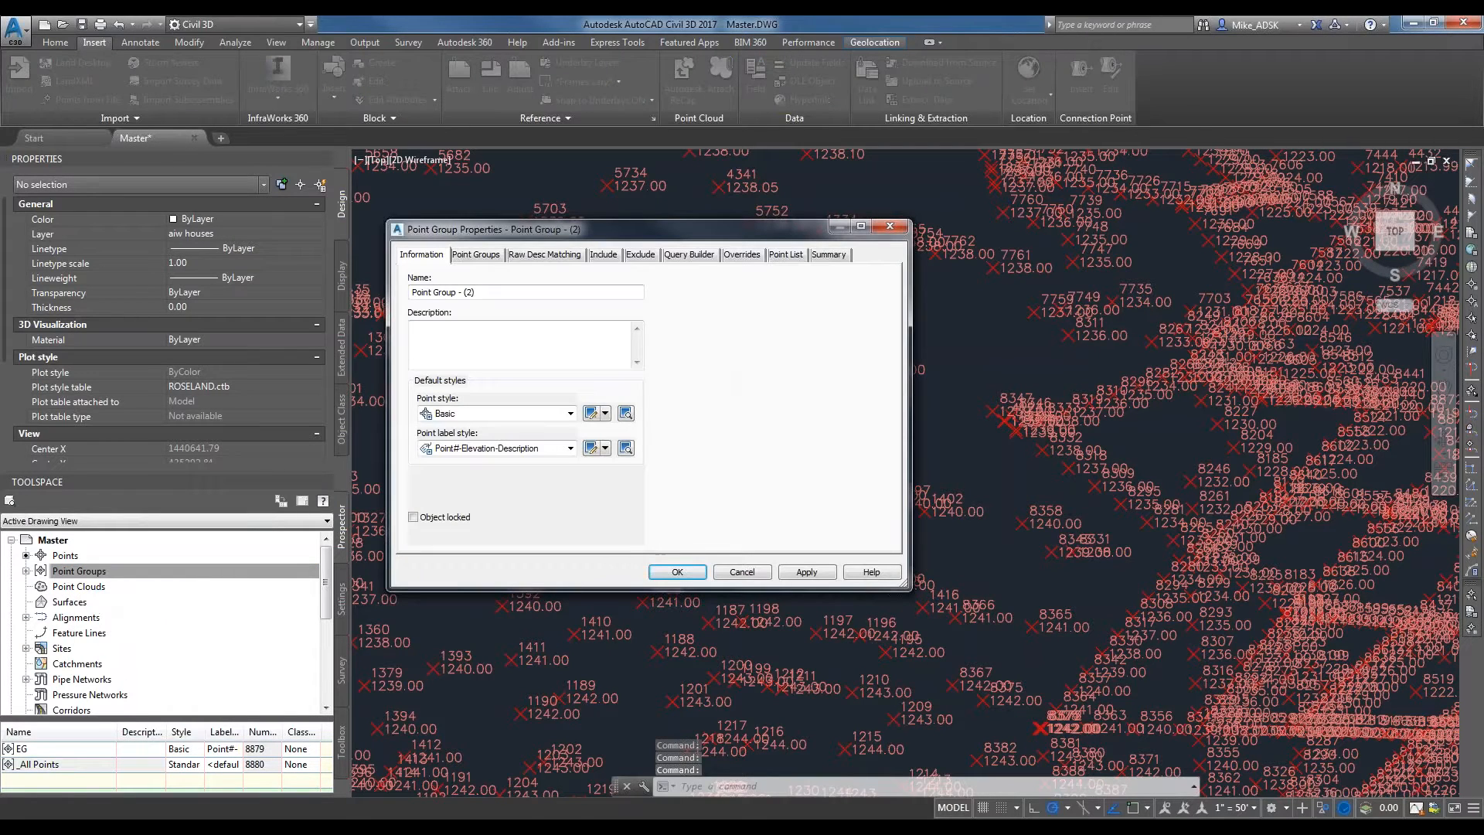
text(No Show)
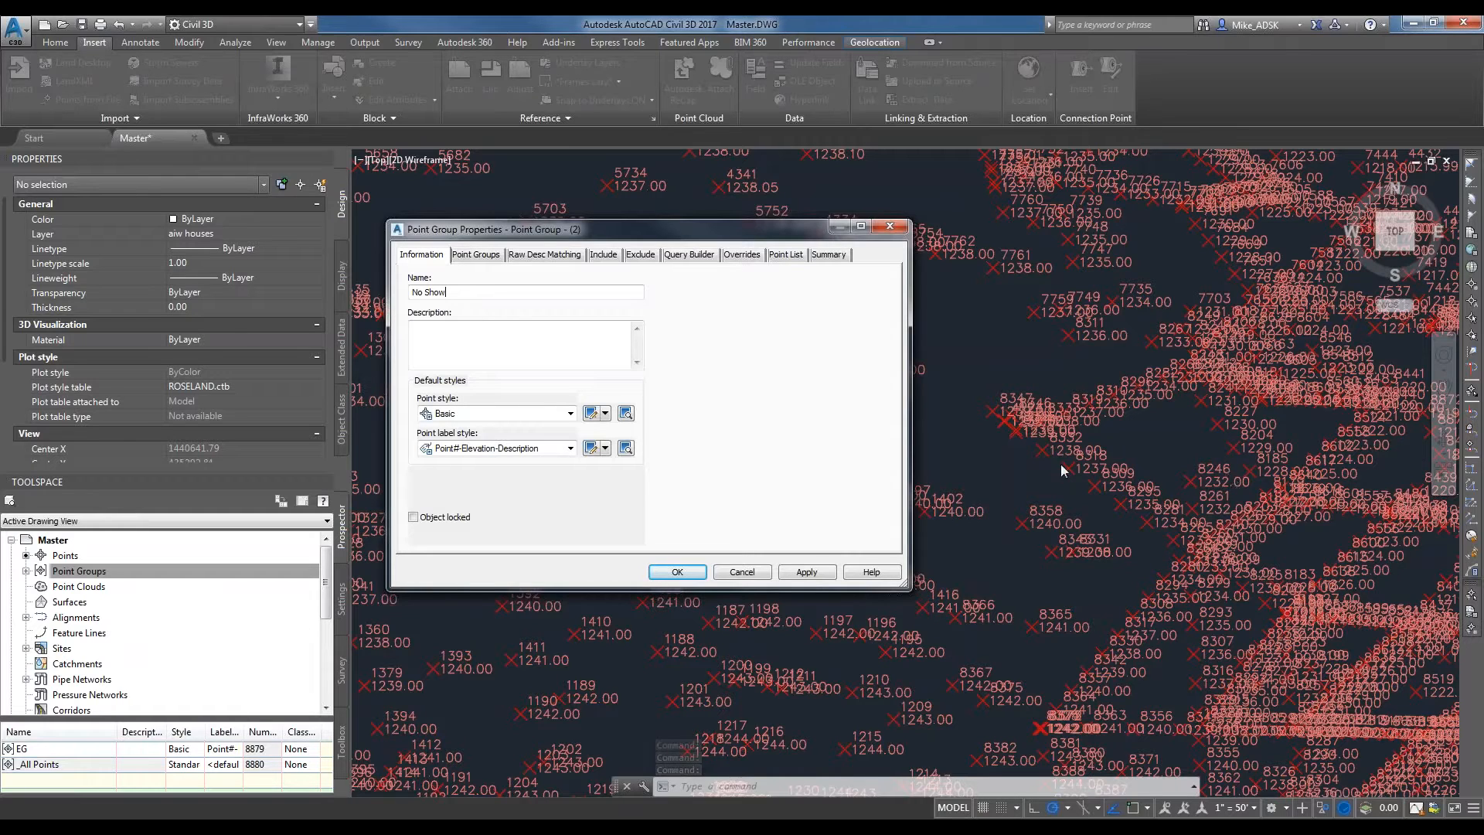
Copy the Basic point style as No Show, hide its marker and label in plan view, and create the group with it.
click(570, 414)
click(605, 414)
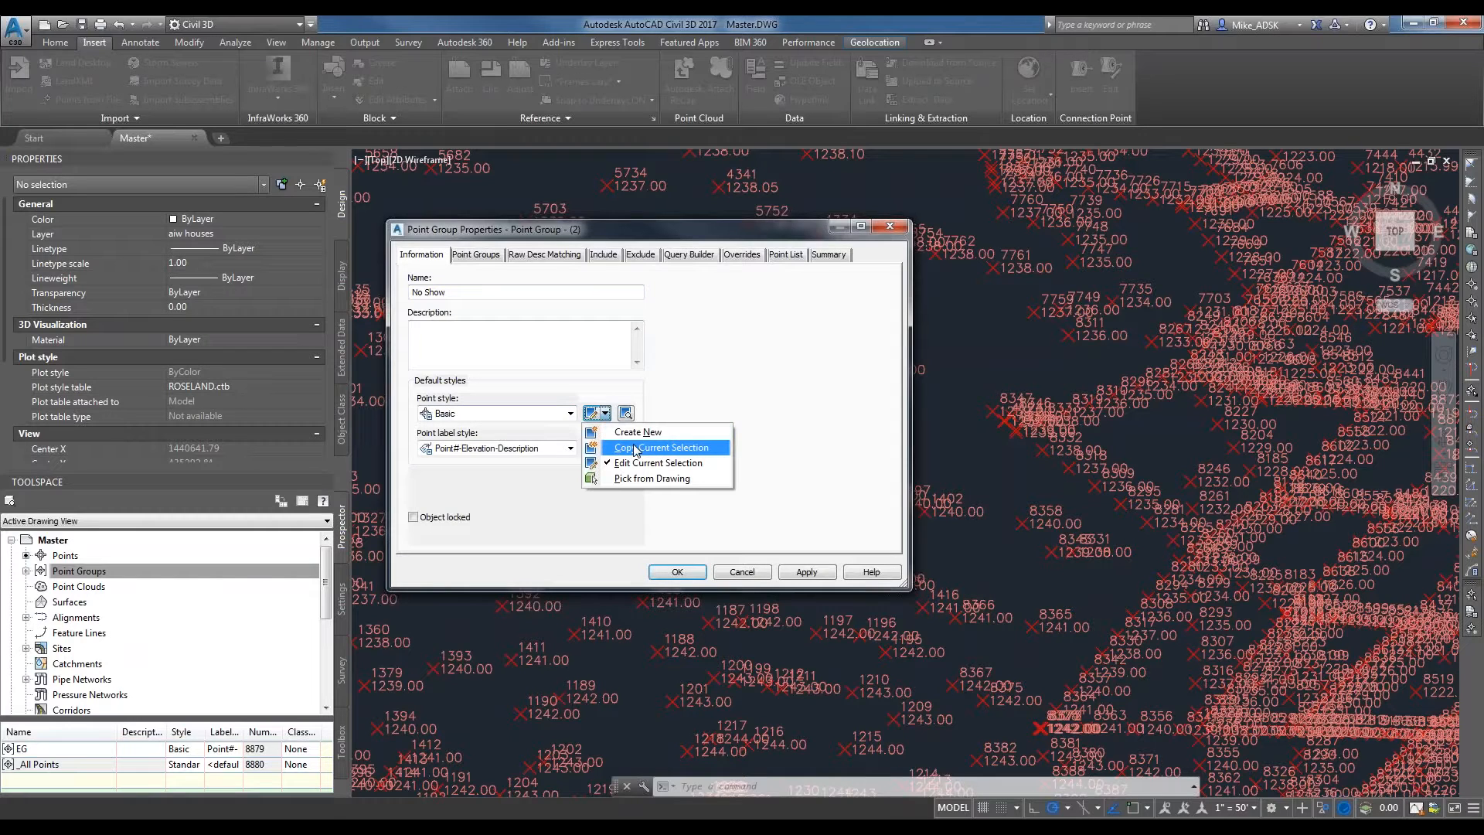
click(639, 448)
text(No)
key(BackSpace)
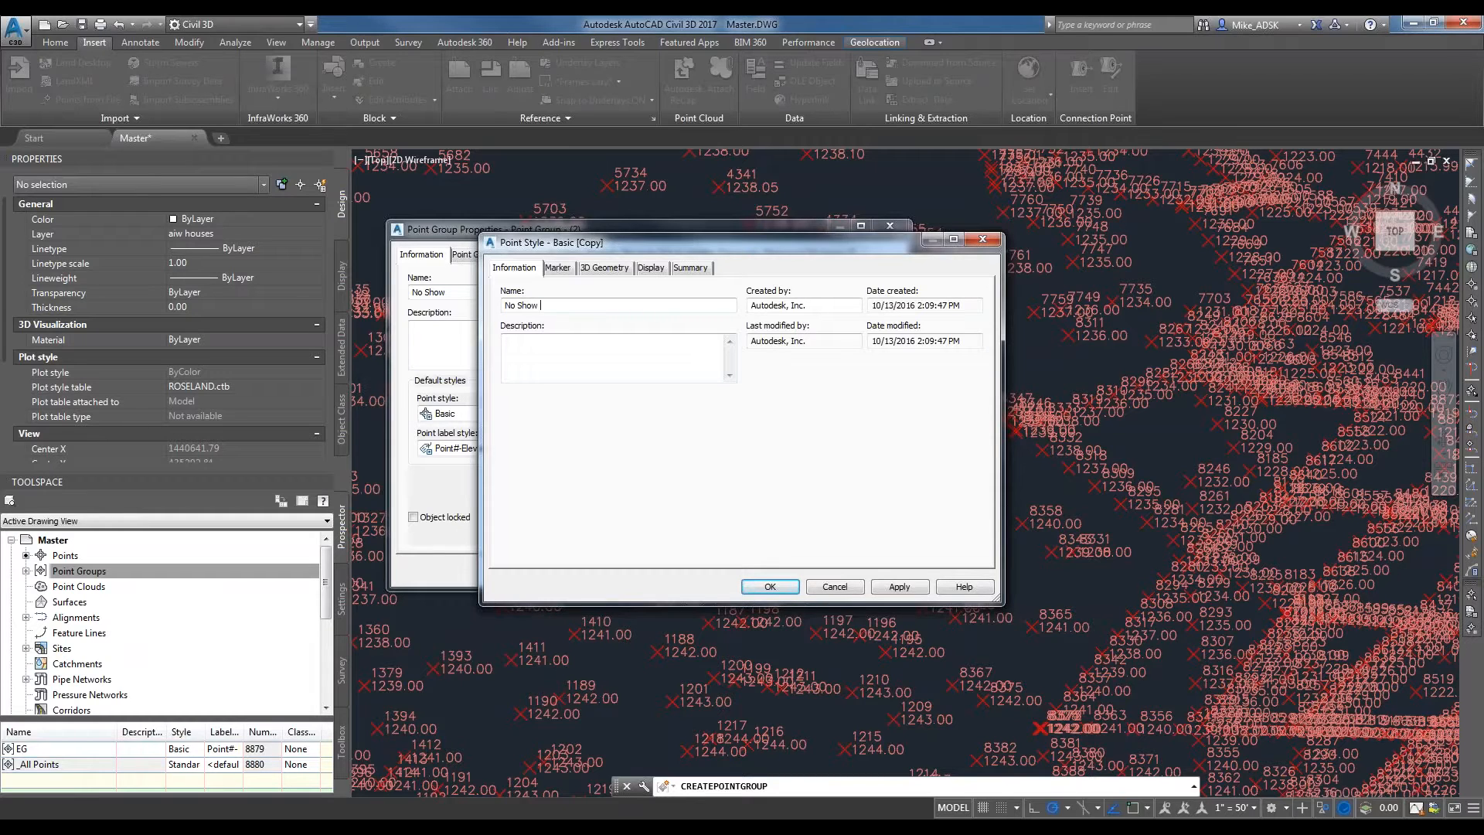
click(650, 268)
click(569, 370)
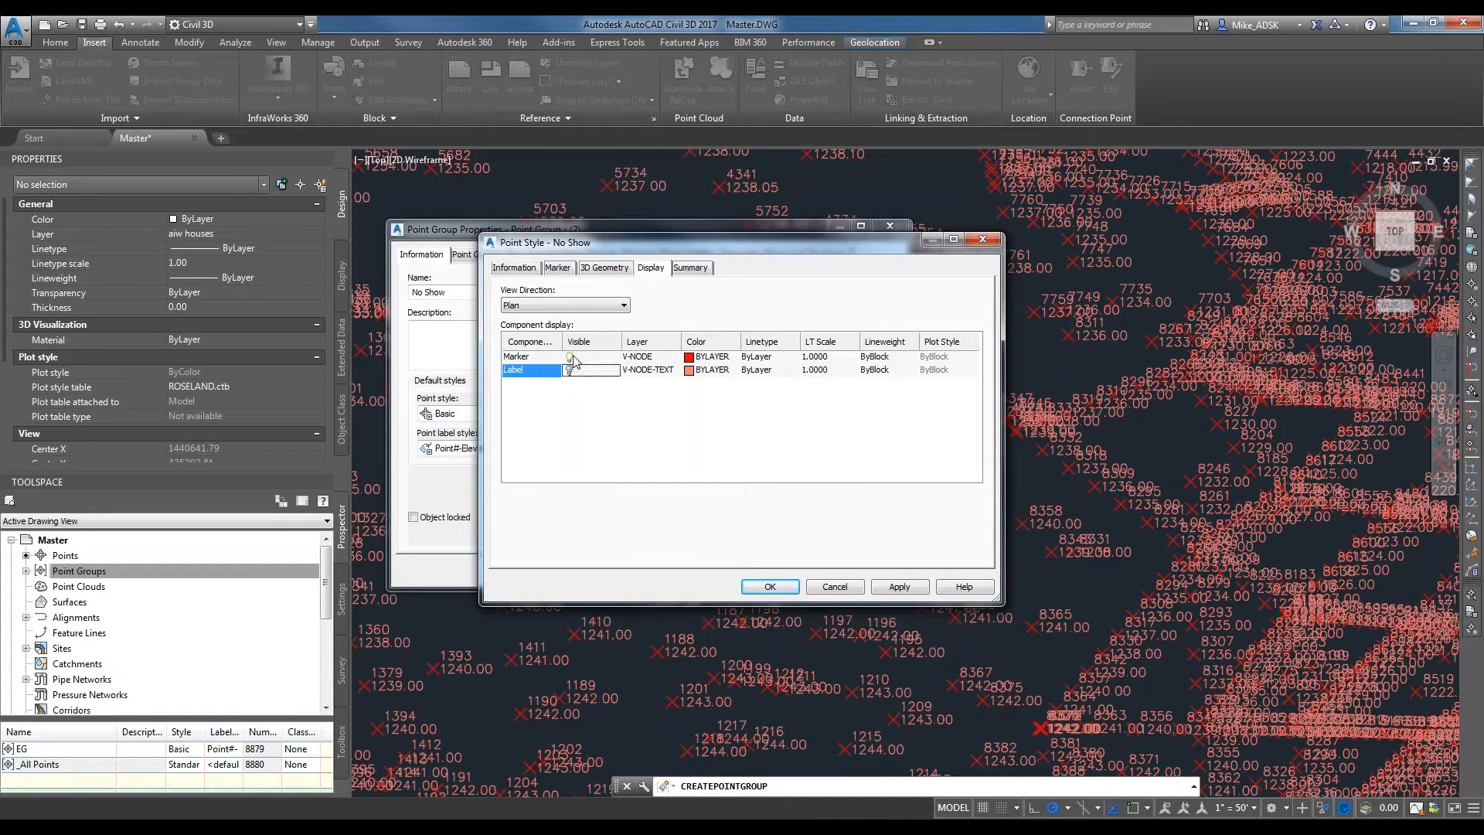
click(569, 356)
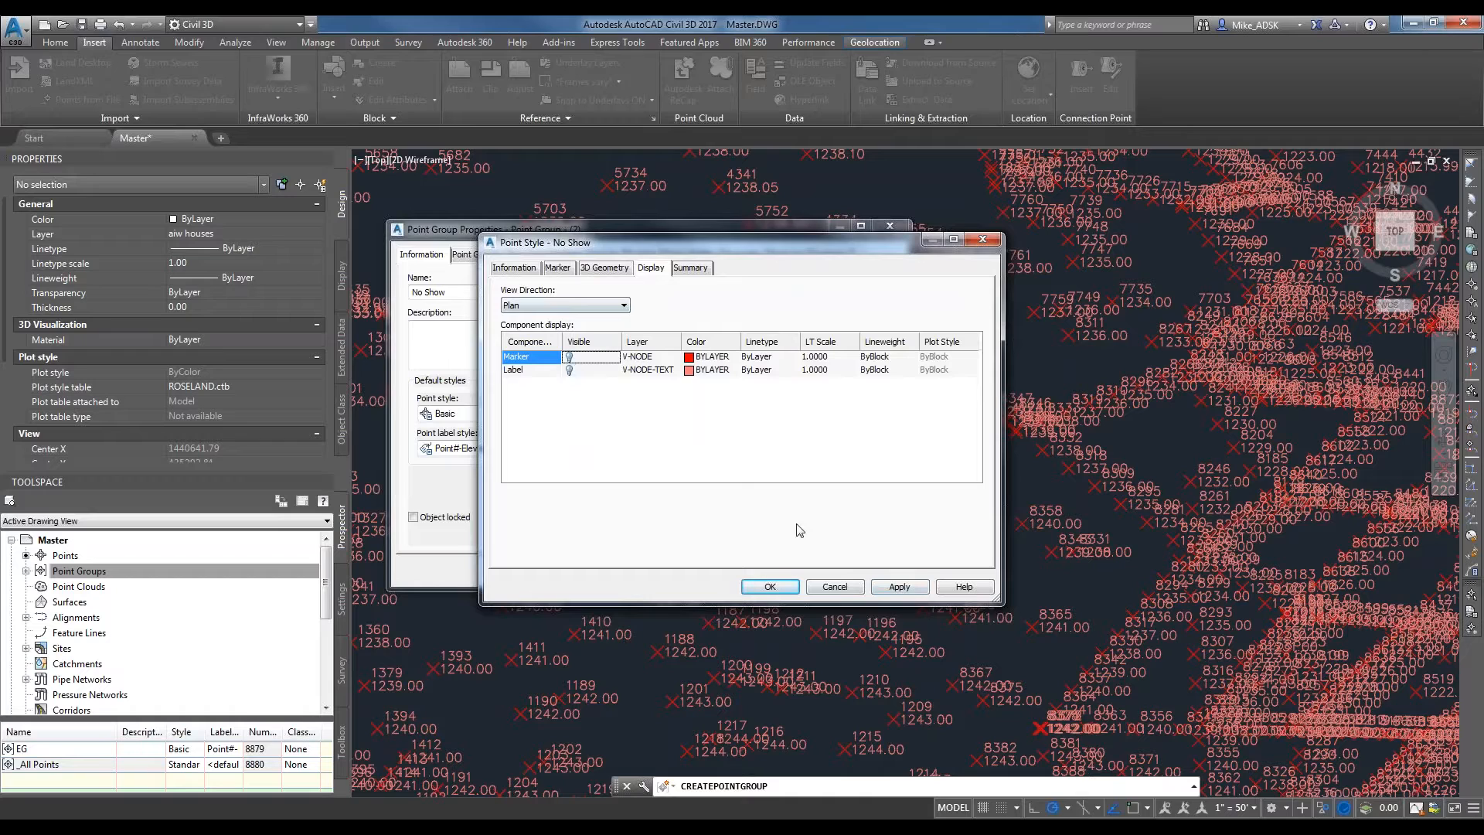
click(764, 588)
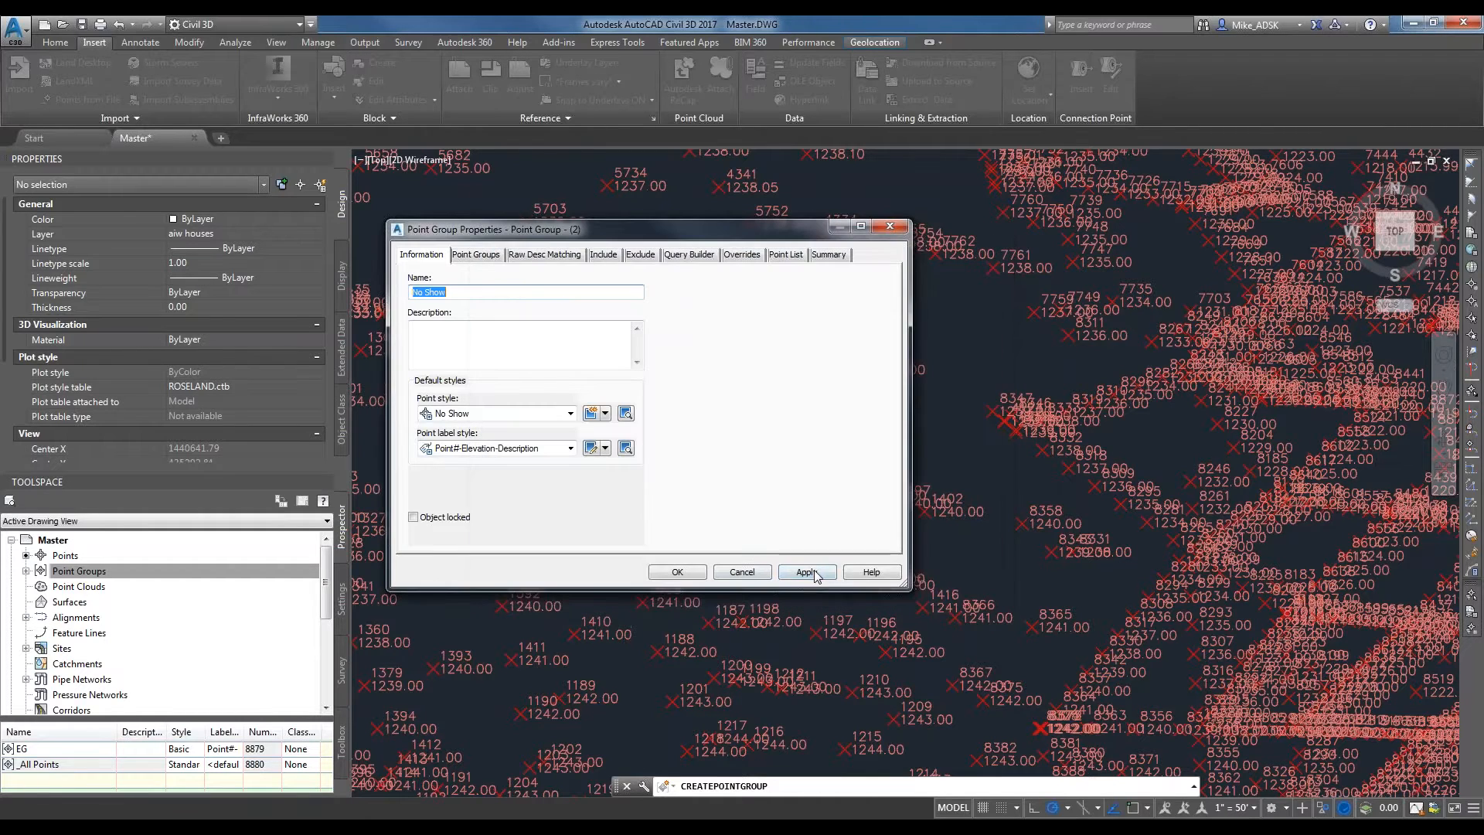
click(698, 578)
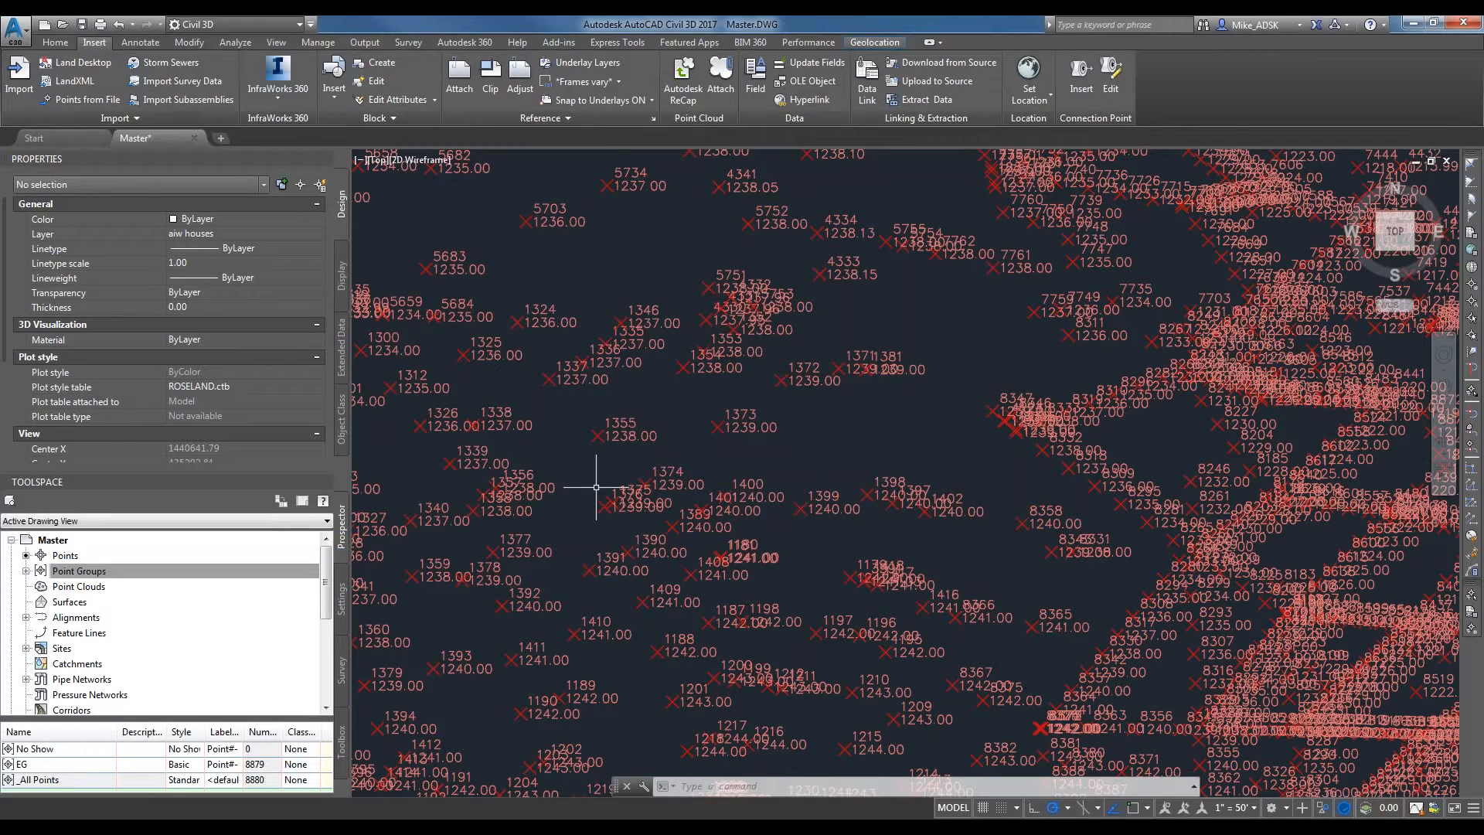
Create a TIN surface named EG on layer C-TOPO with the Contours 2' and 10' (Background) style.
scroll(595, 487, down, 8)
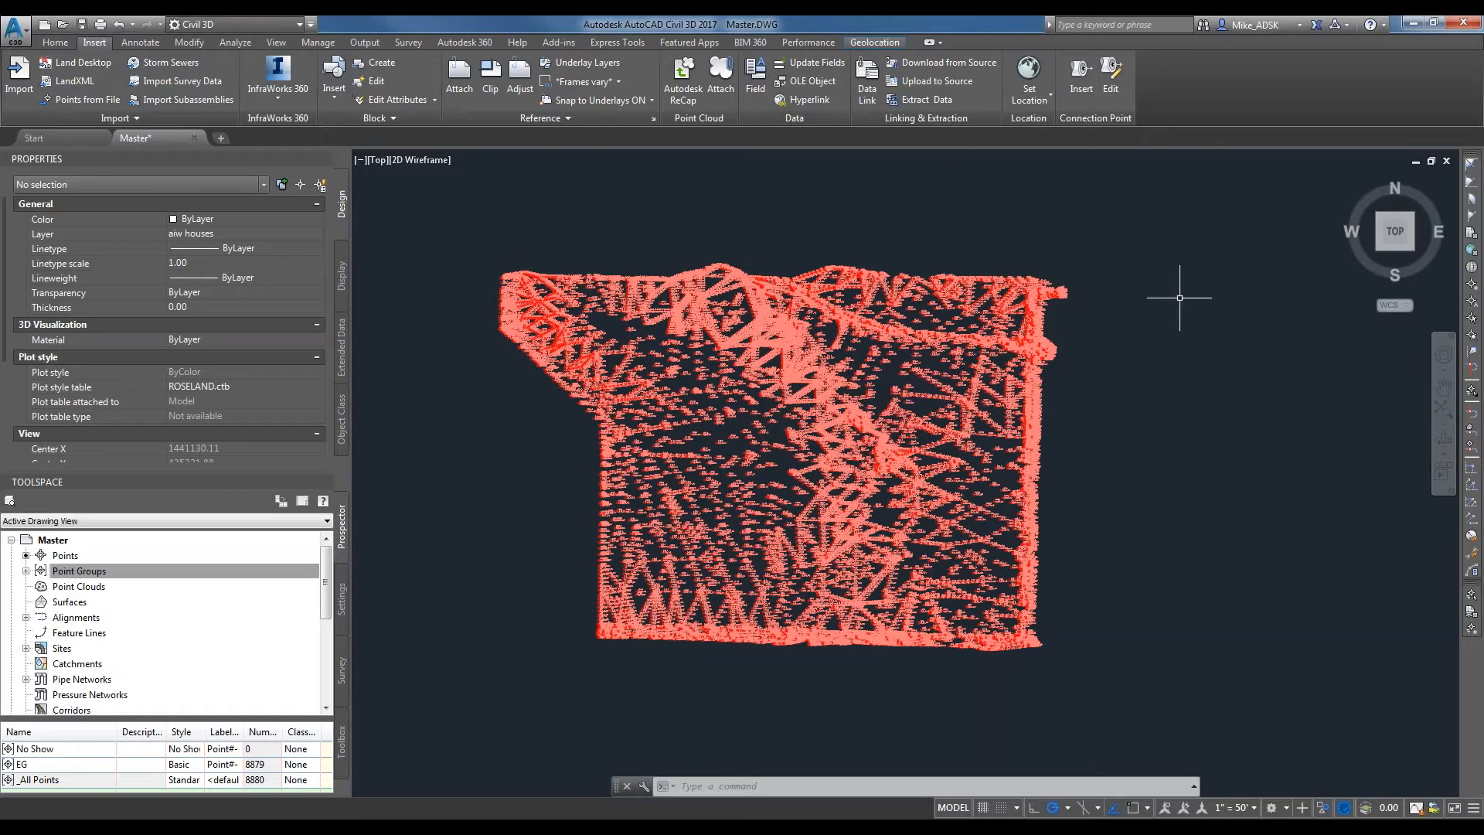
click(95, 601)
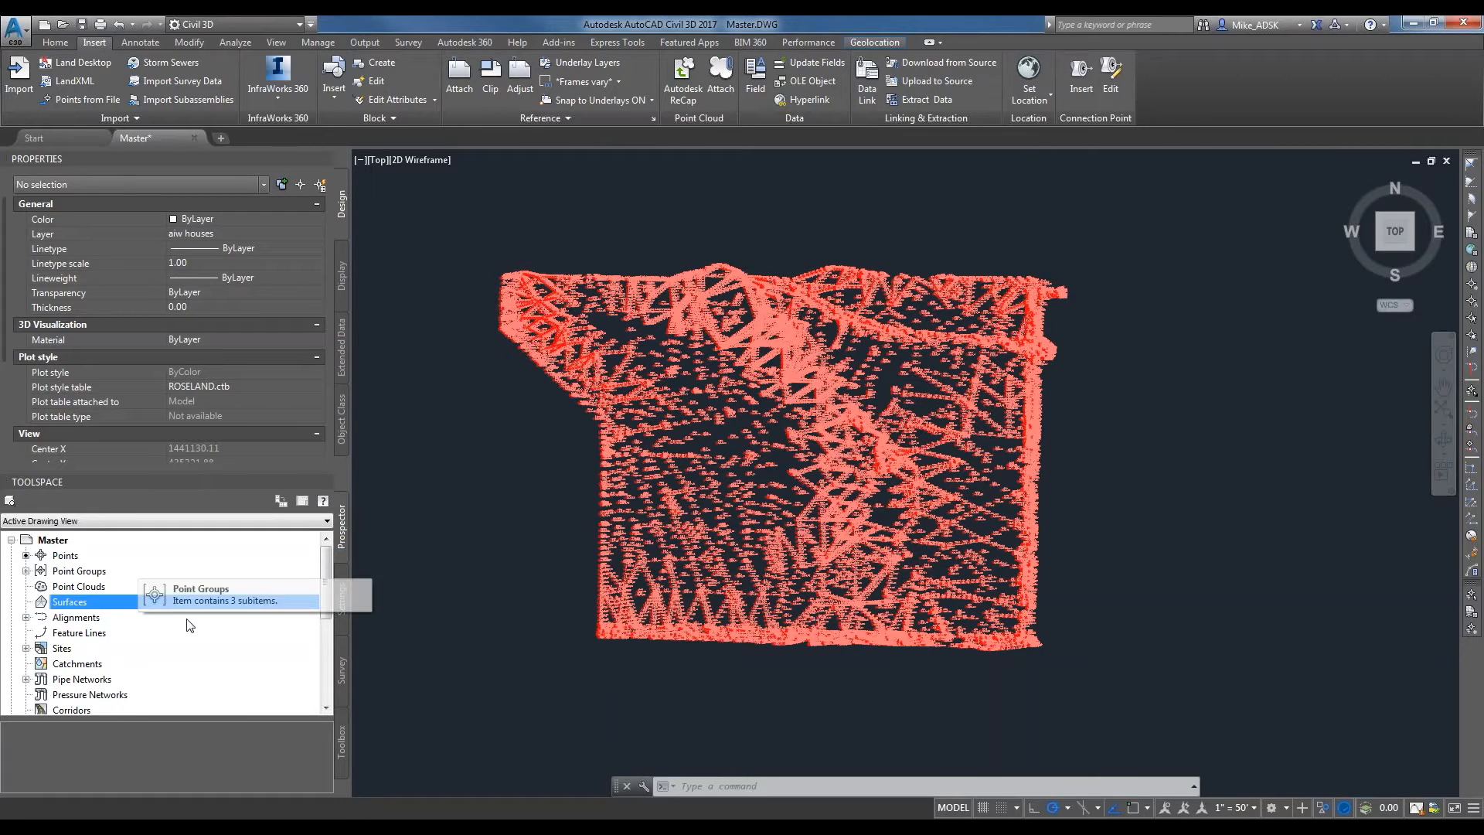
right_click(83, 602)
click(141, 612)
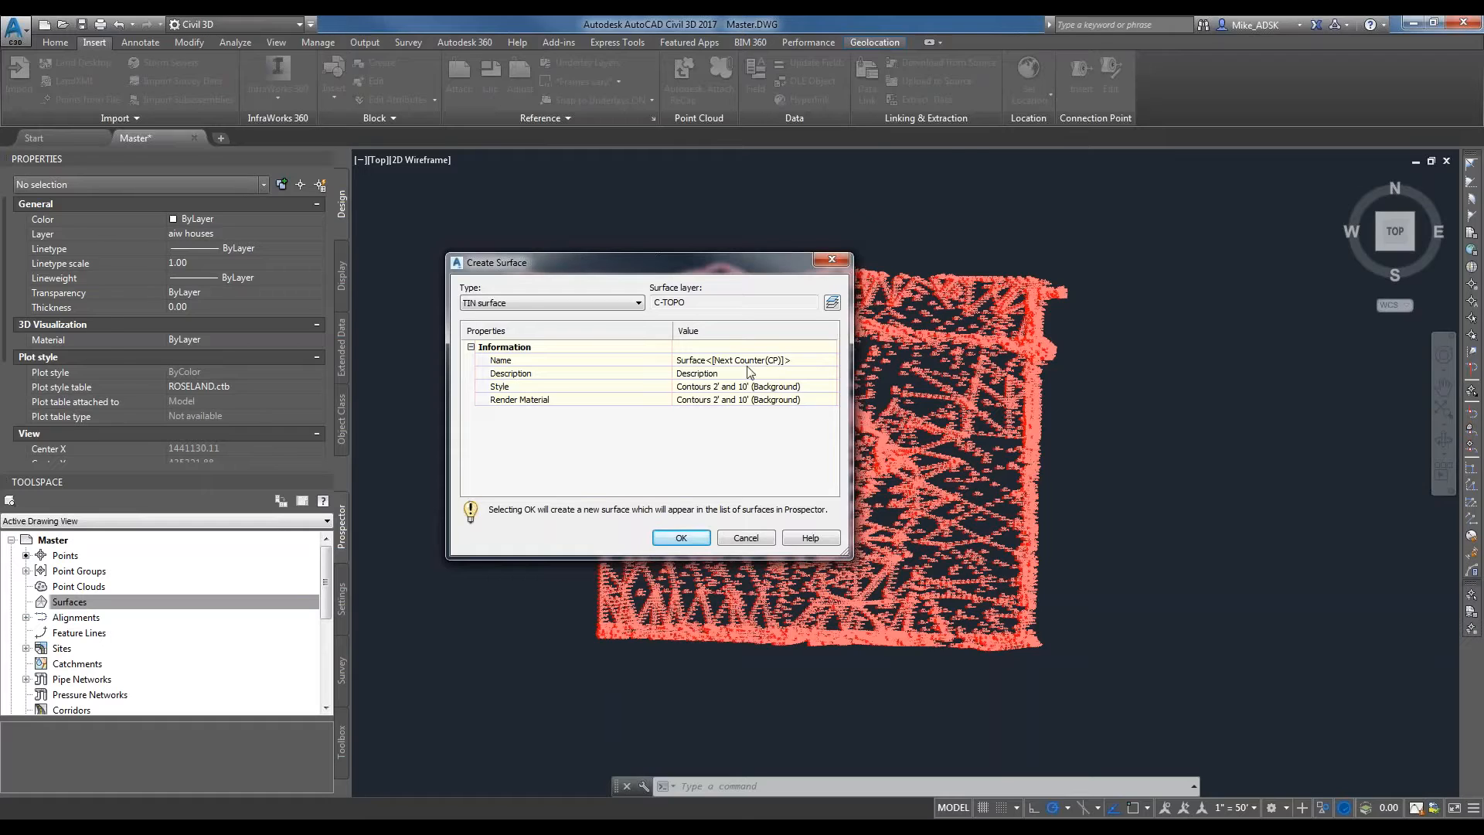
click(780, 357)
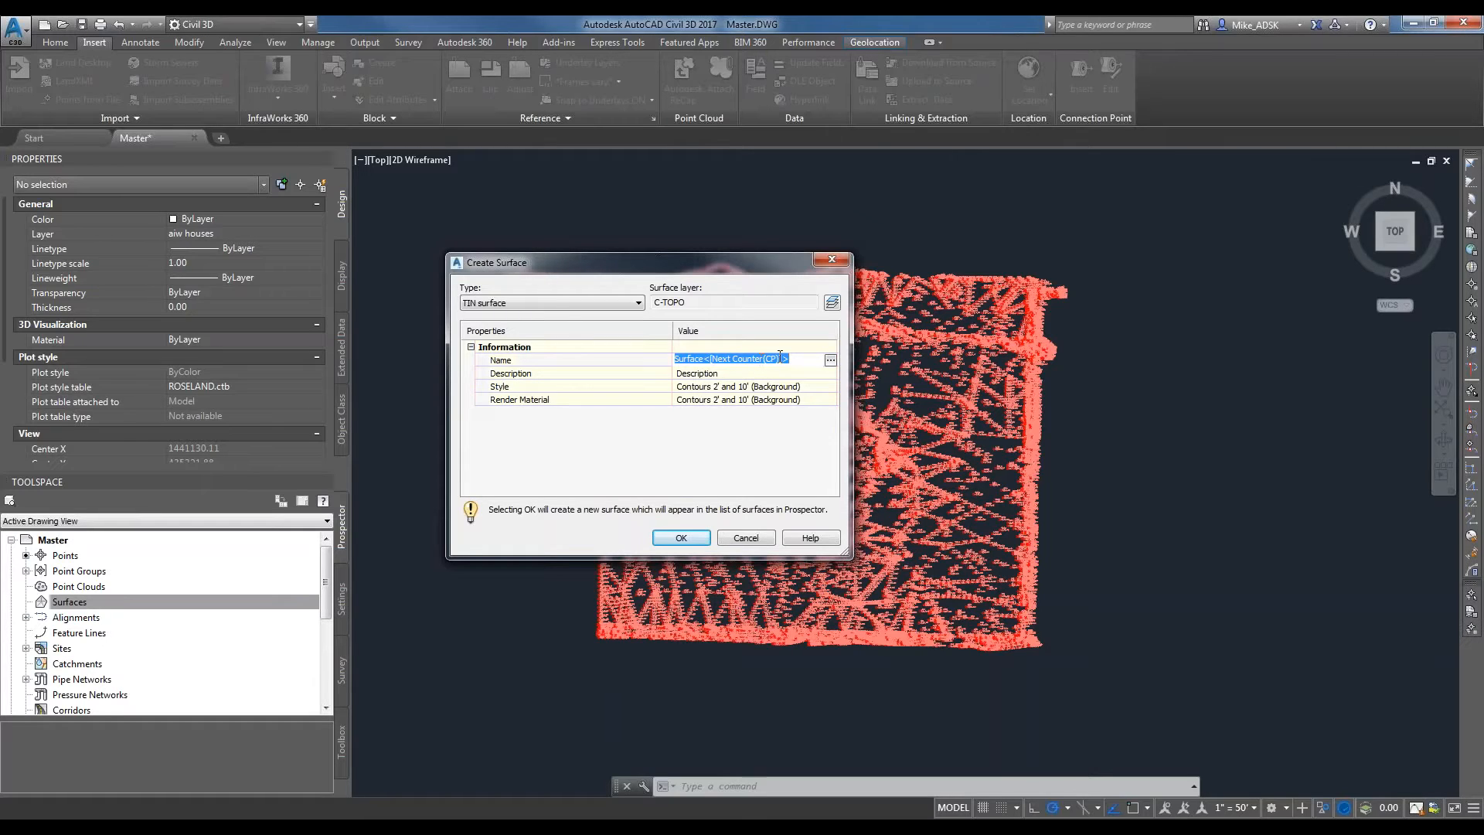
key(BackSpace)
key(ctrl+a)
text(EG)
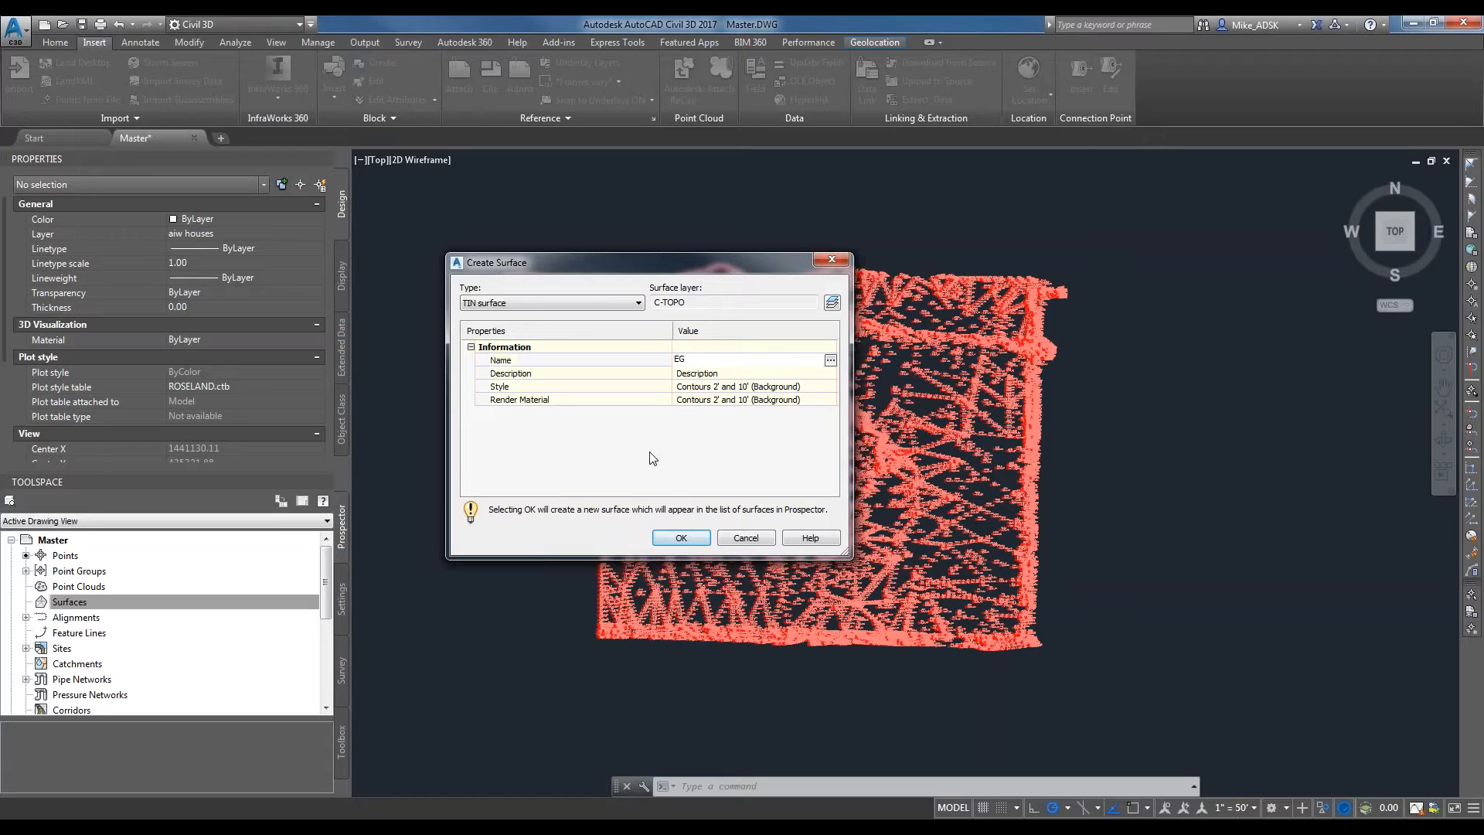
click(681, 537)
Examine the new EG surface's properties and statistics without changing them.
click(27, 603)
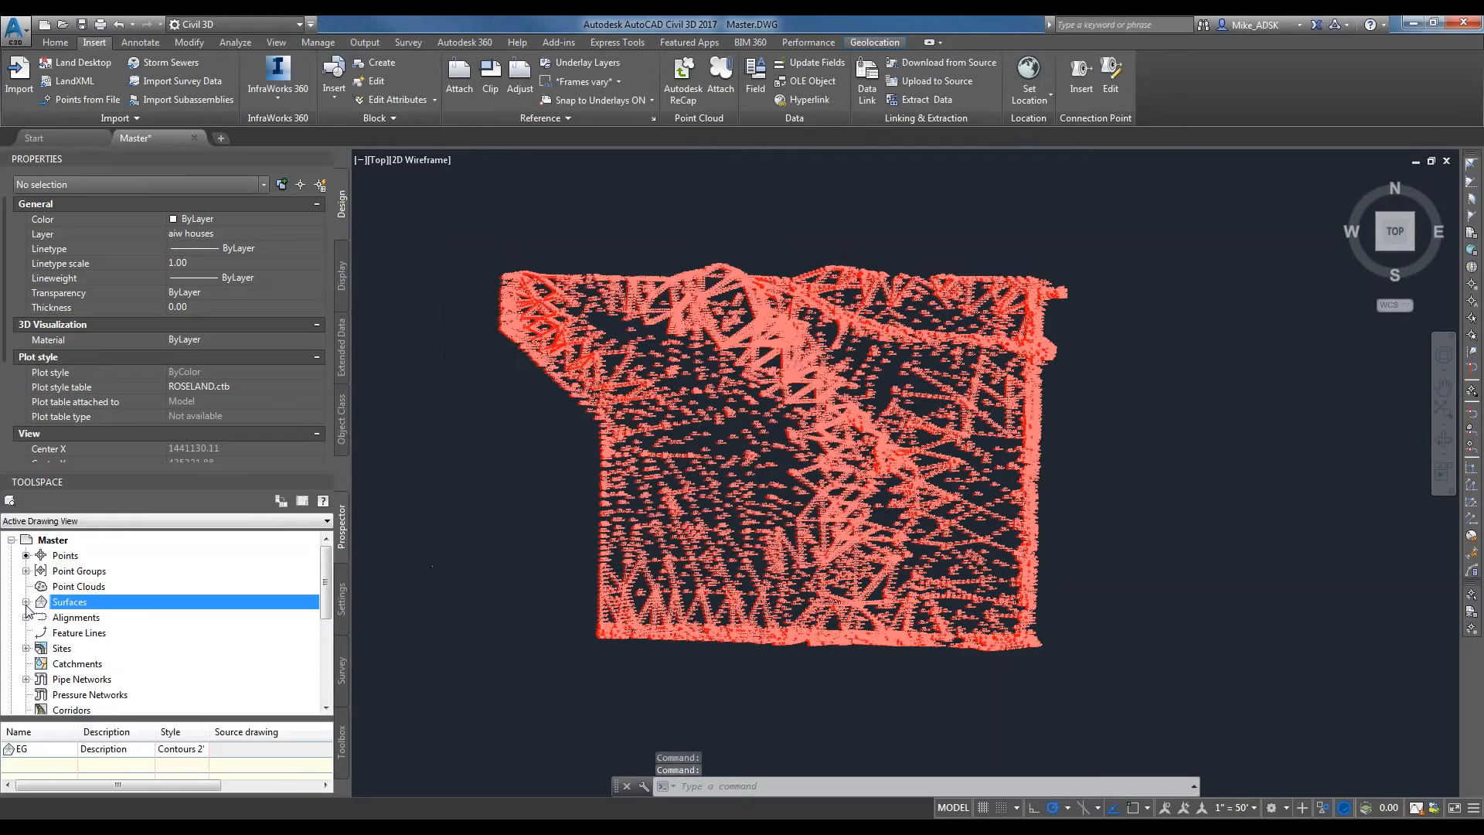
click(27, 601)
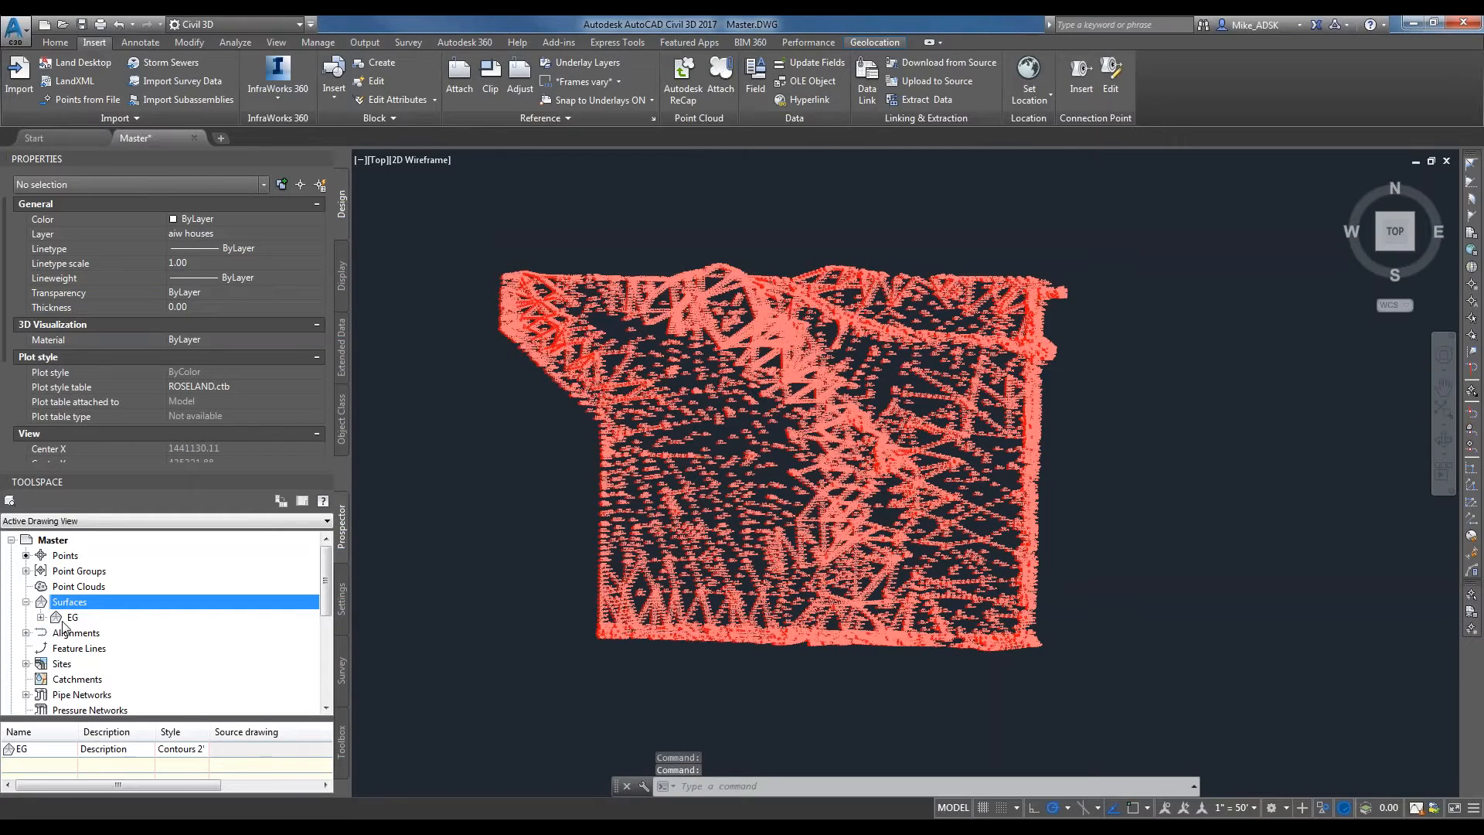
click(40, 617)
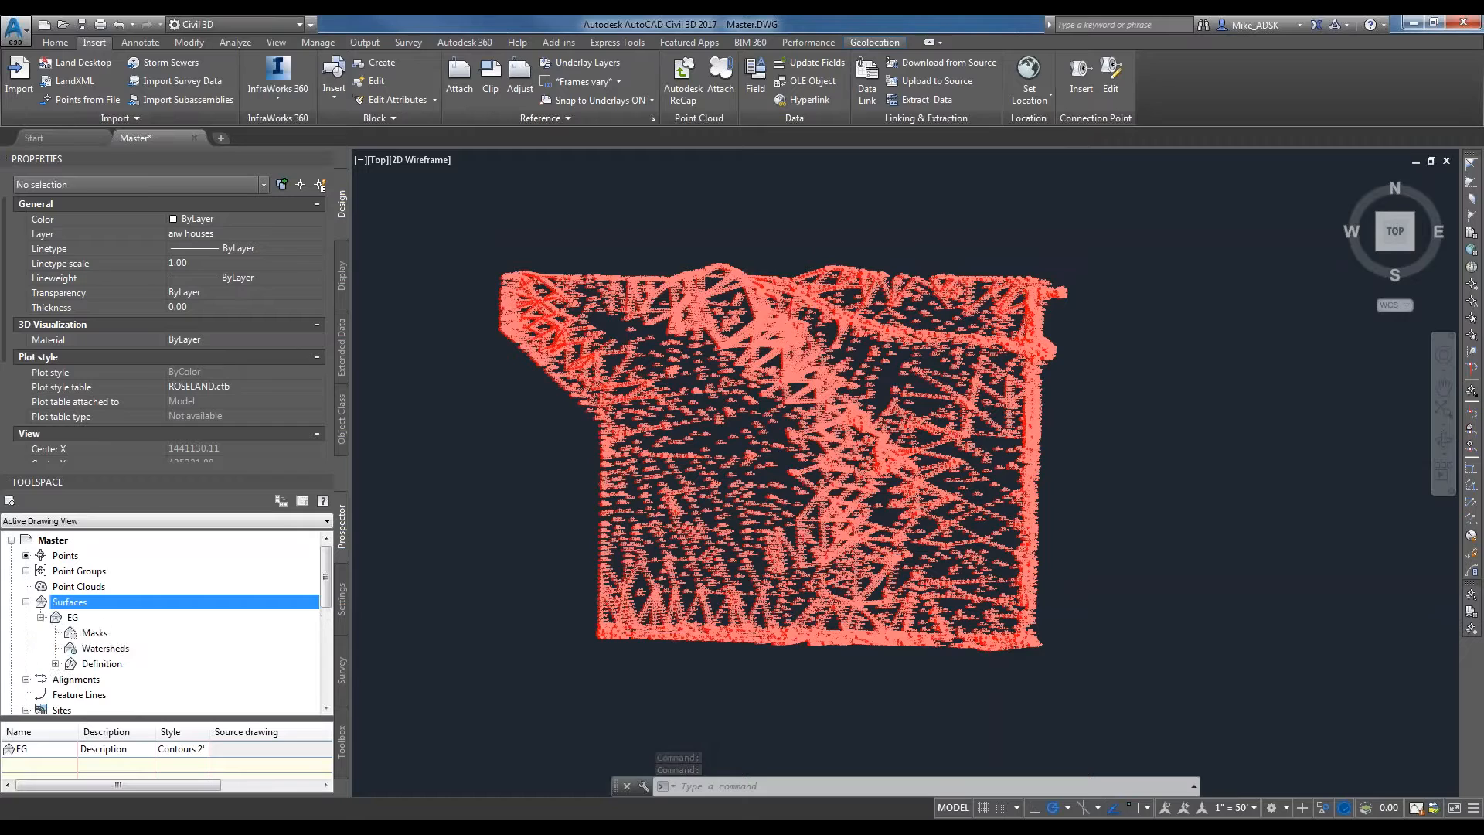
right_click(71, 616)
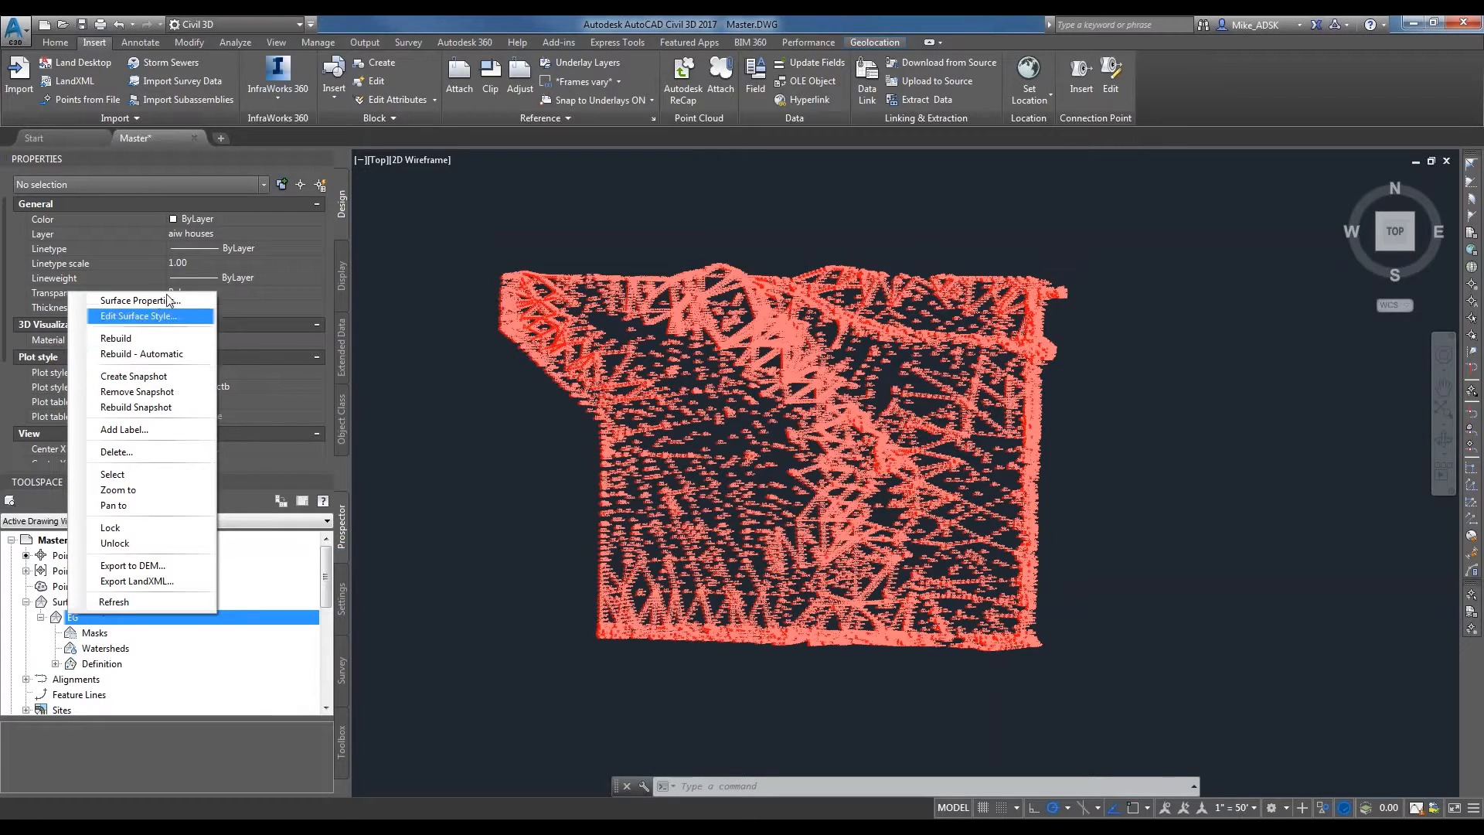
click(164, 303)
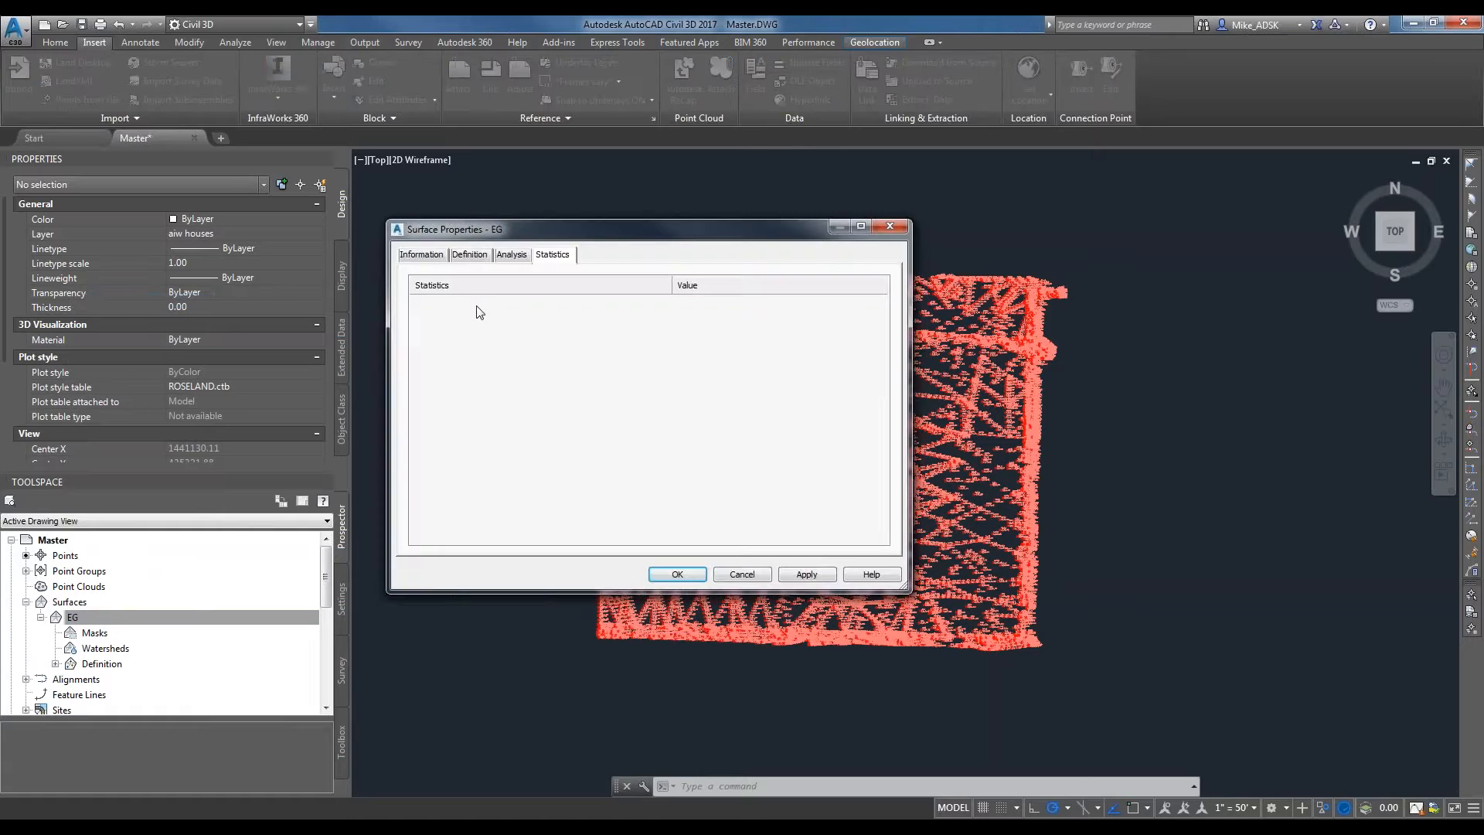
click(758, 573)
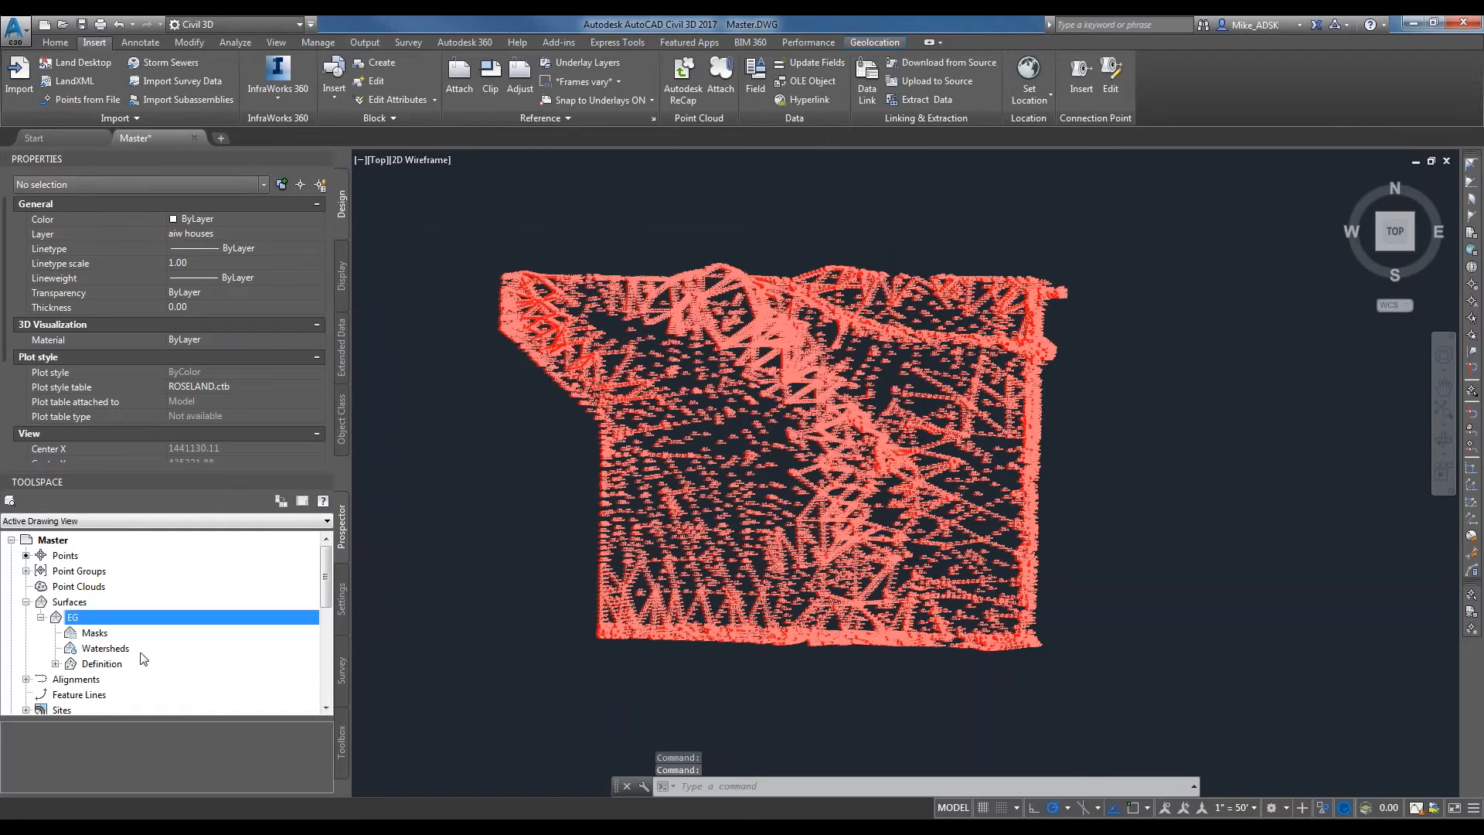
Add the EG point group to the EG surface's definition.
click(56, 664)
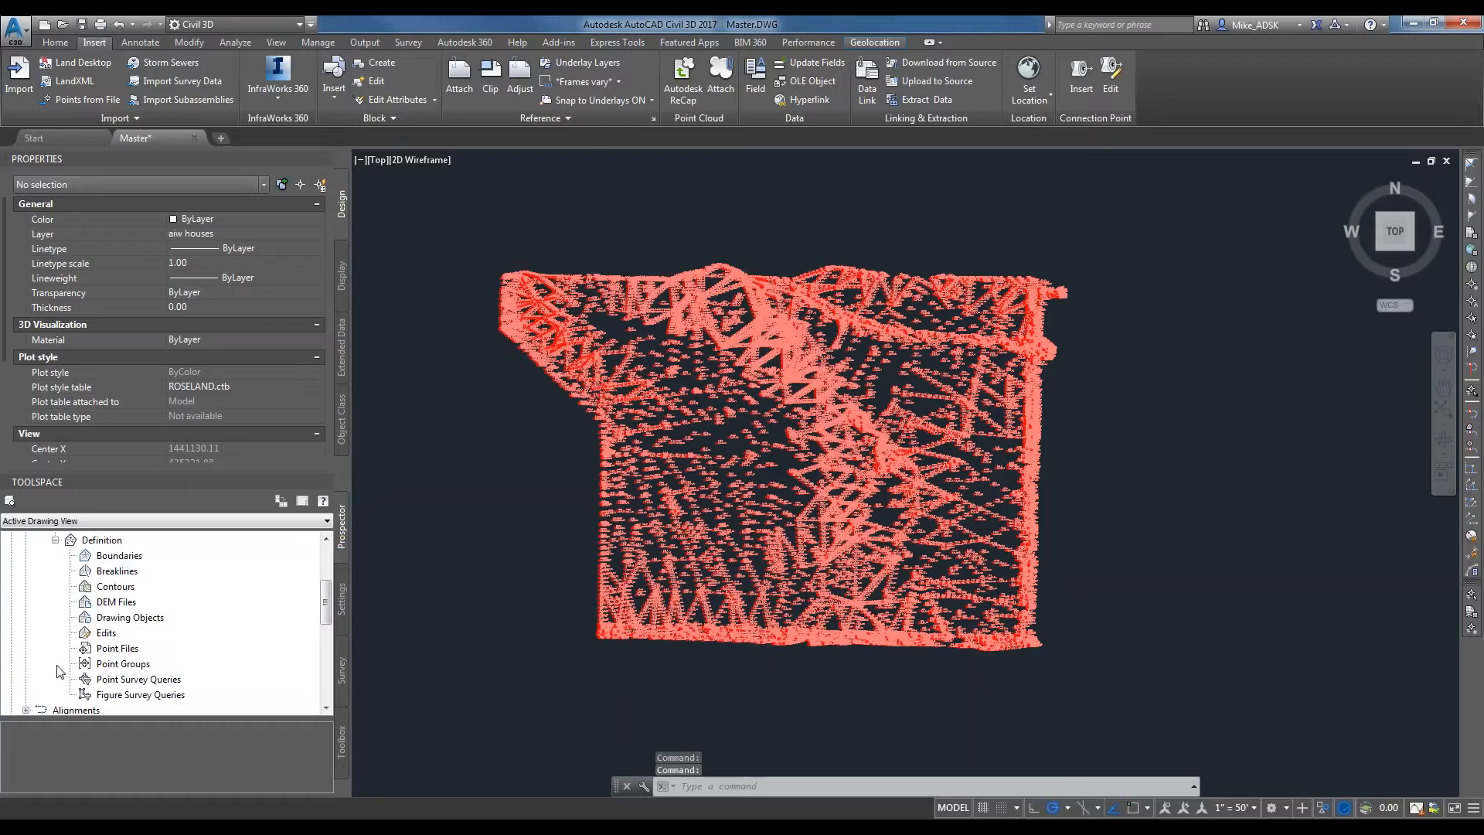
right_click(126, 663)
click(168, 673)
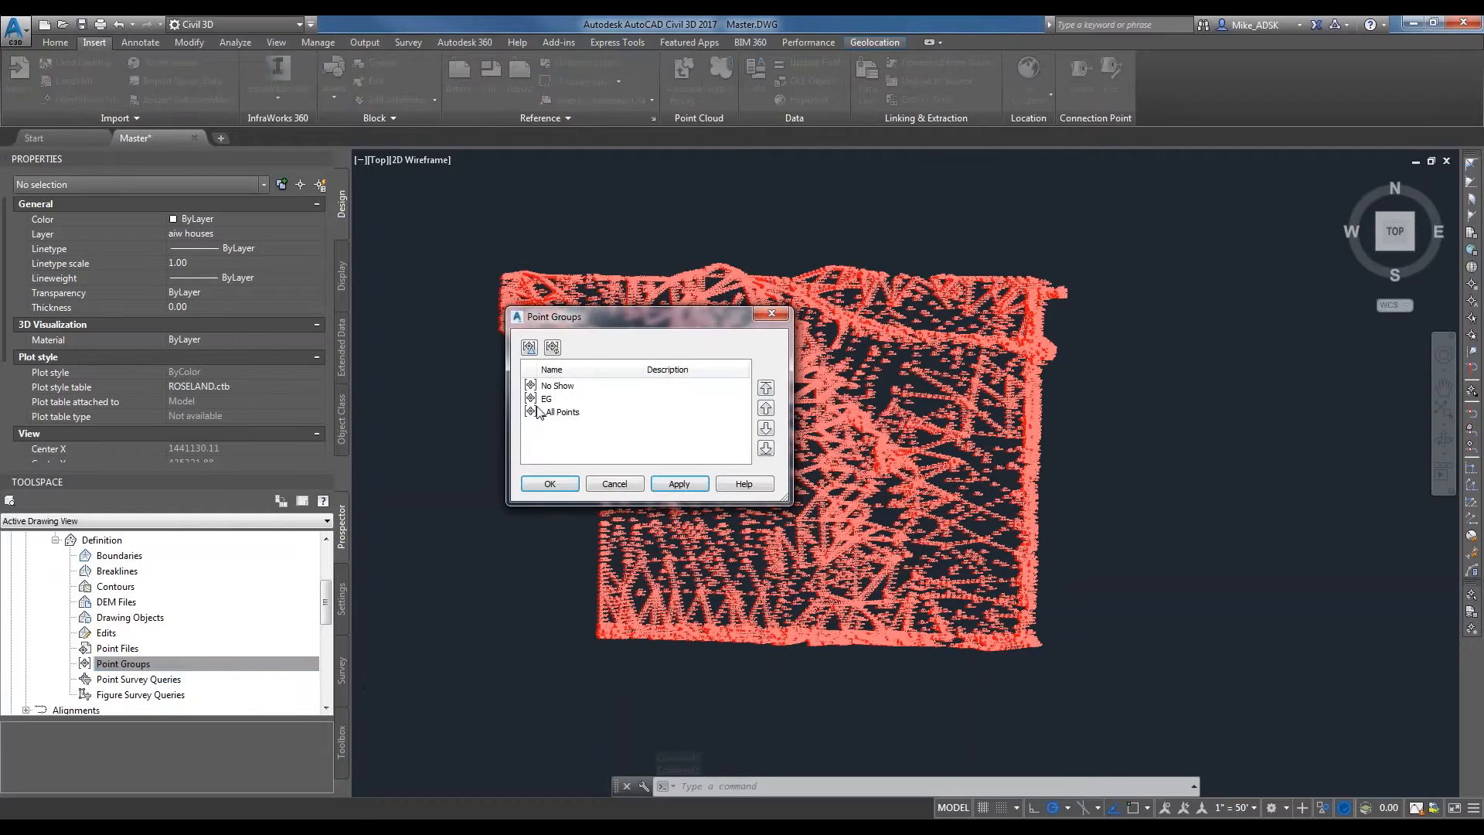
click(549, 399)
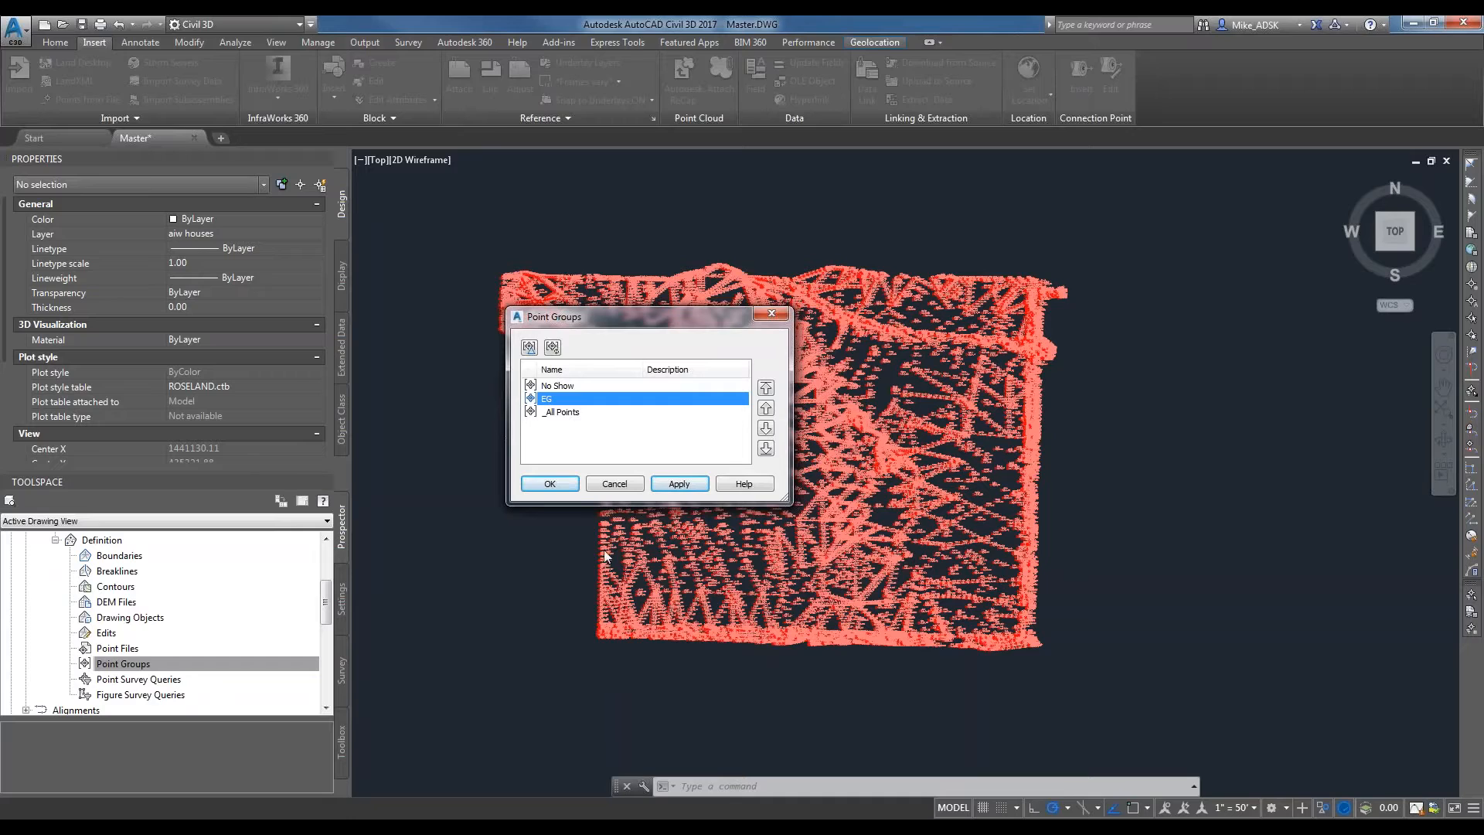
click(676, 483)
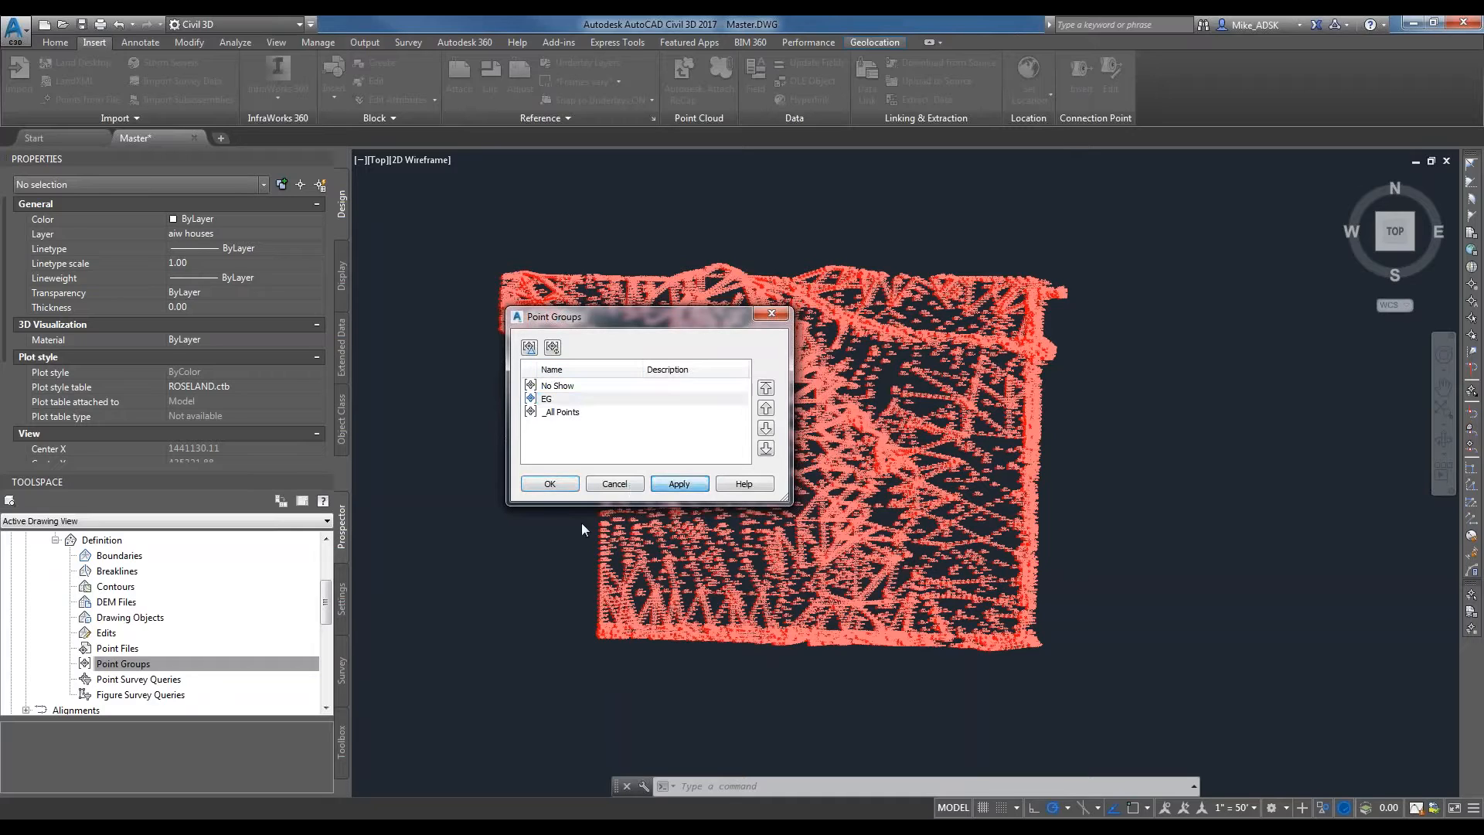
click(567, 490)
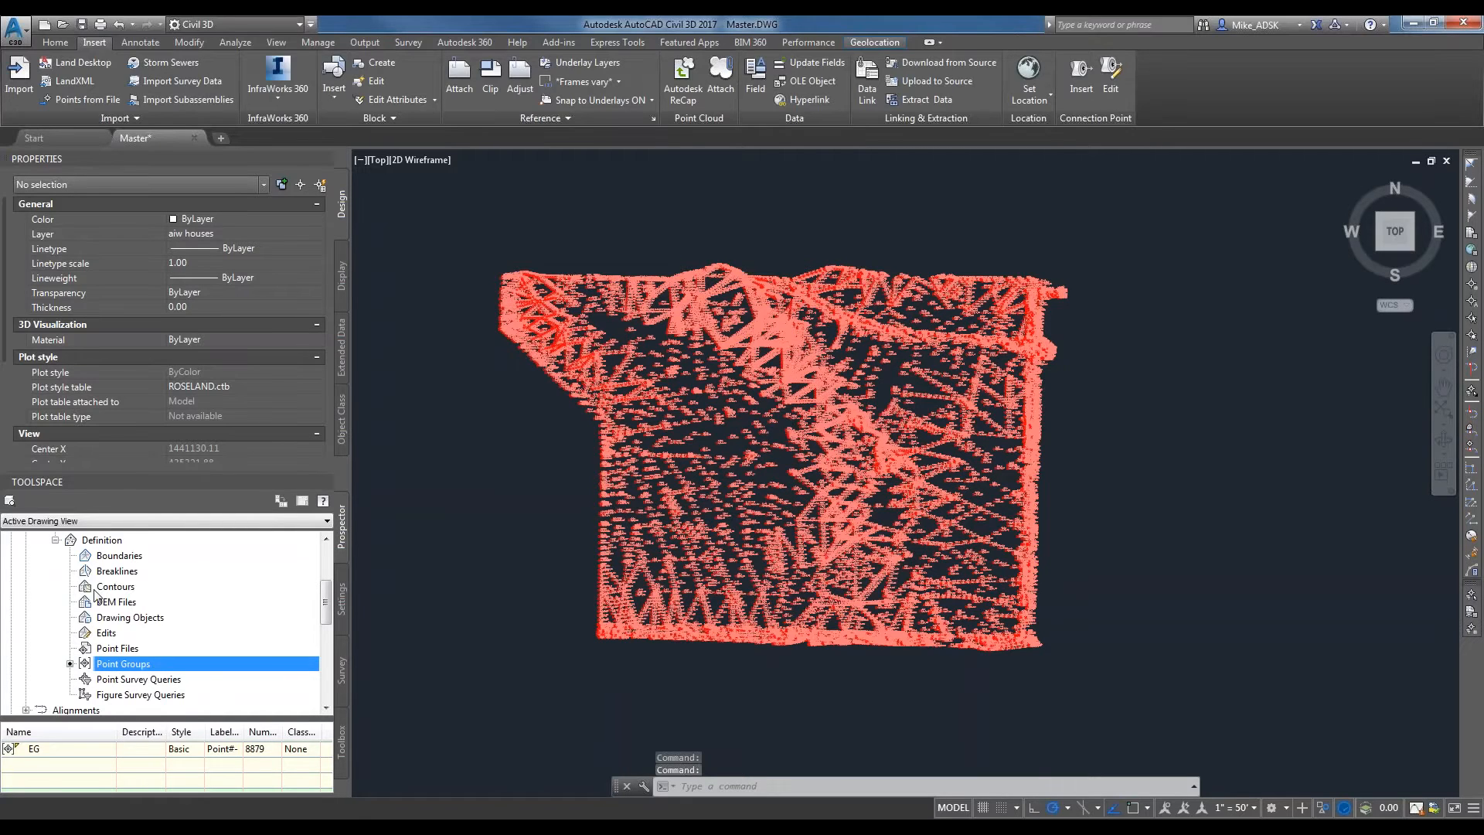
scroll(89, 603, up, 2)
click(77, 587)
scroll(89, 603, down, 2)
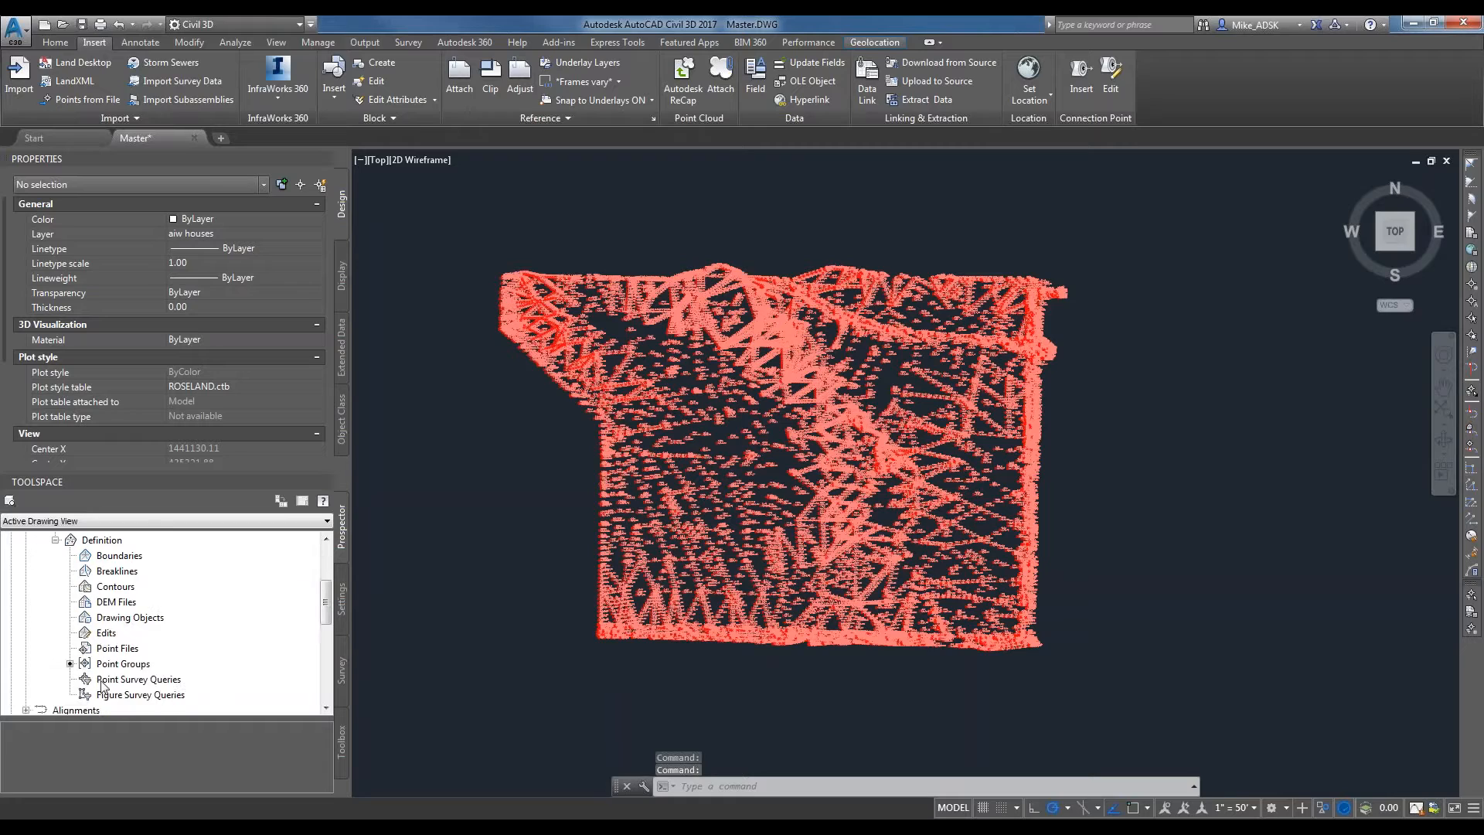
Examine the EG surface's general, extended and TIN statistics without changing its properties.
click(116, 665)
scroll(141, 680, up, 1)
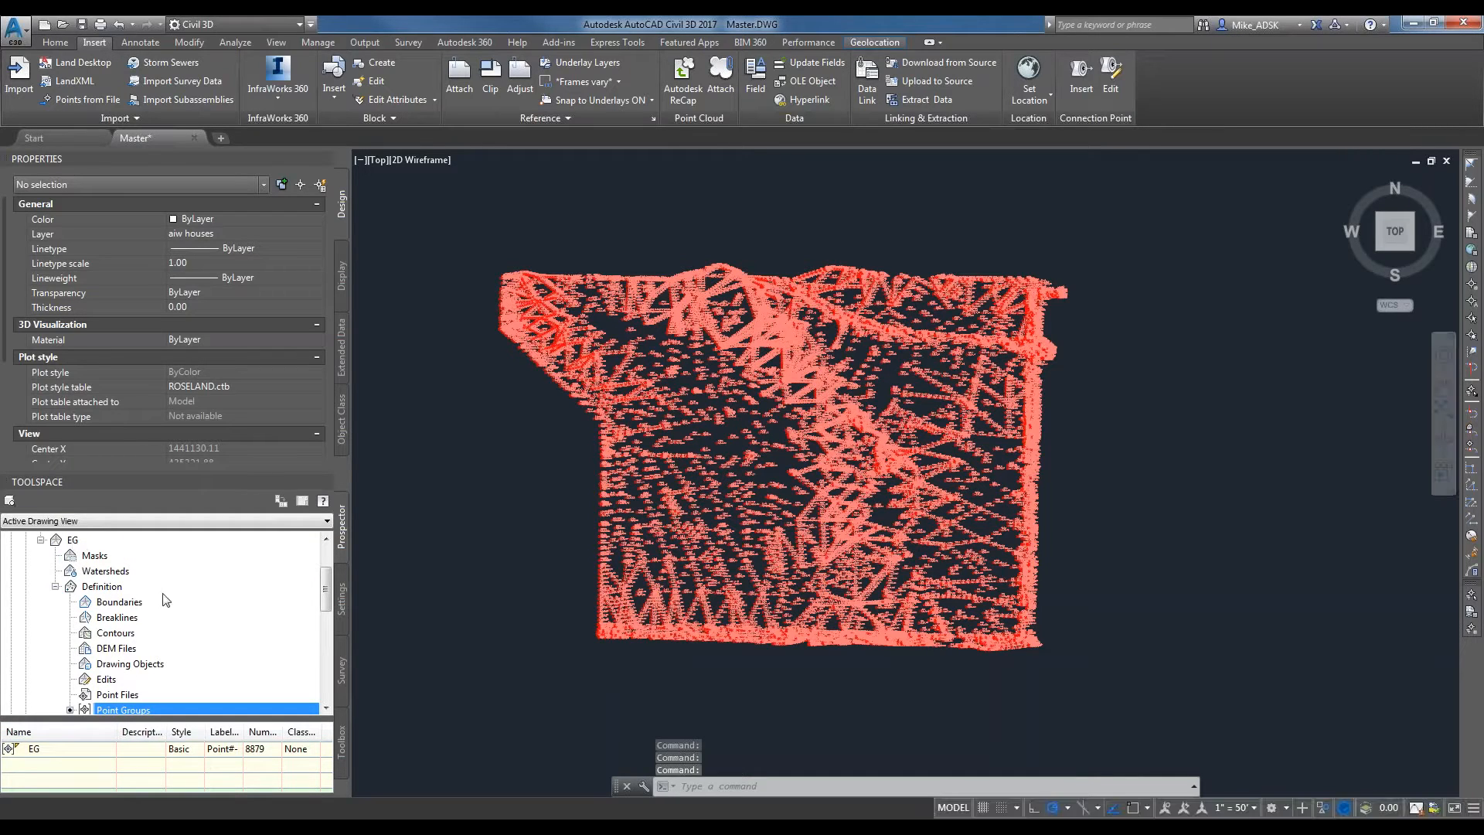
scroll(77, 572, up, 1)
click(70, 589)
right_click(71, 593)
click(137, 277)
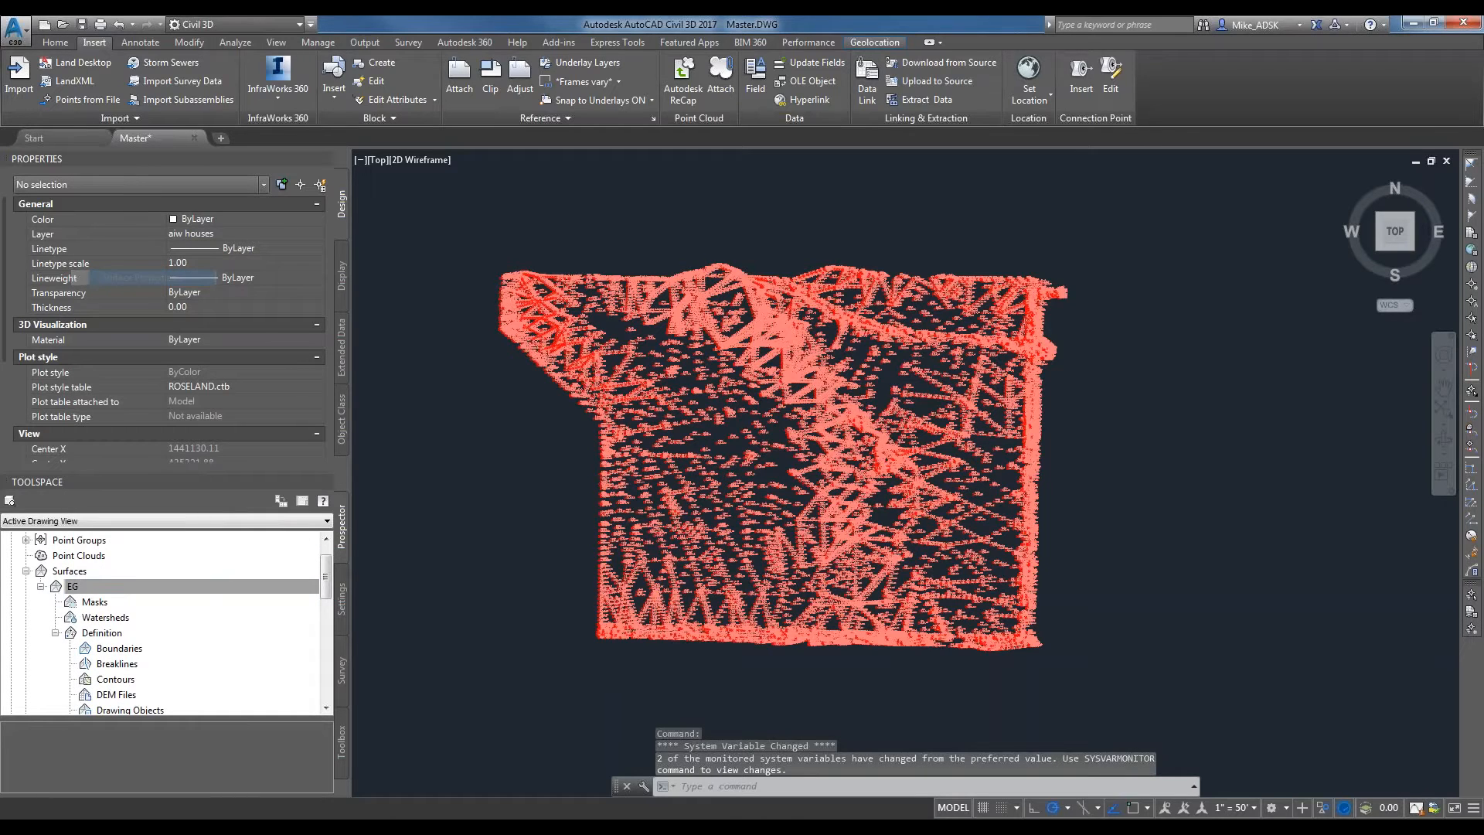
click(419, 302)
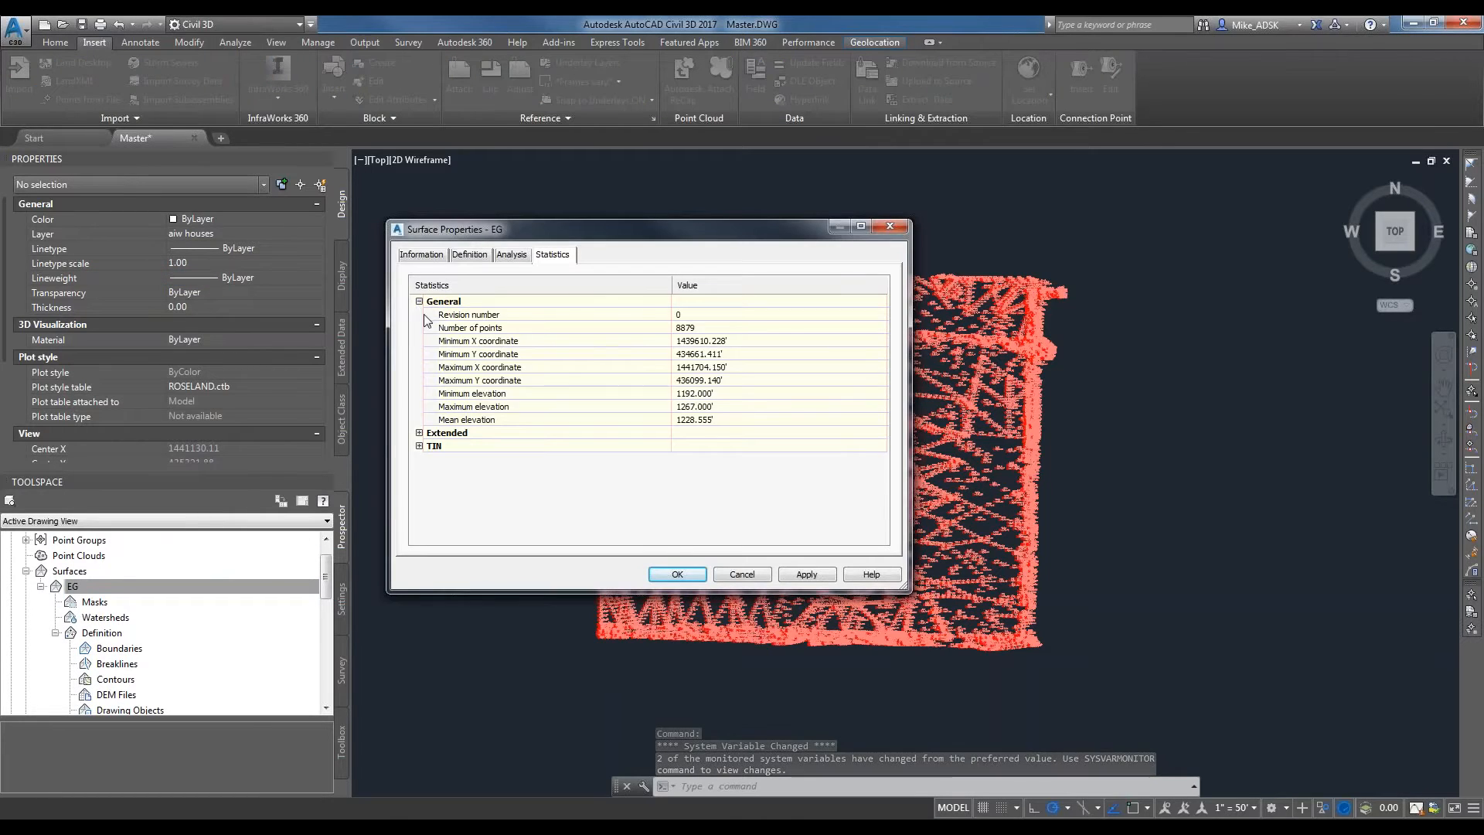
click(419, 432)
click(418, 512)
scroll(678, 483, down, 1)
scroll(665, 481, down, 1)
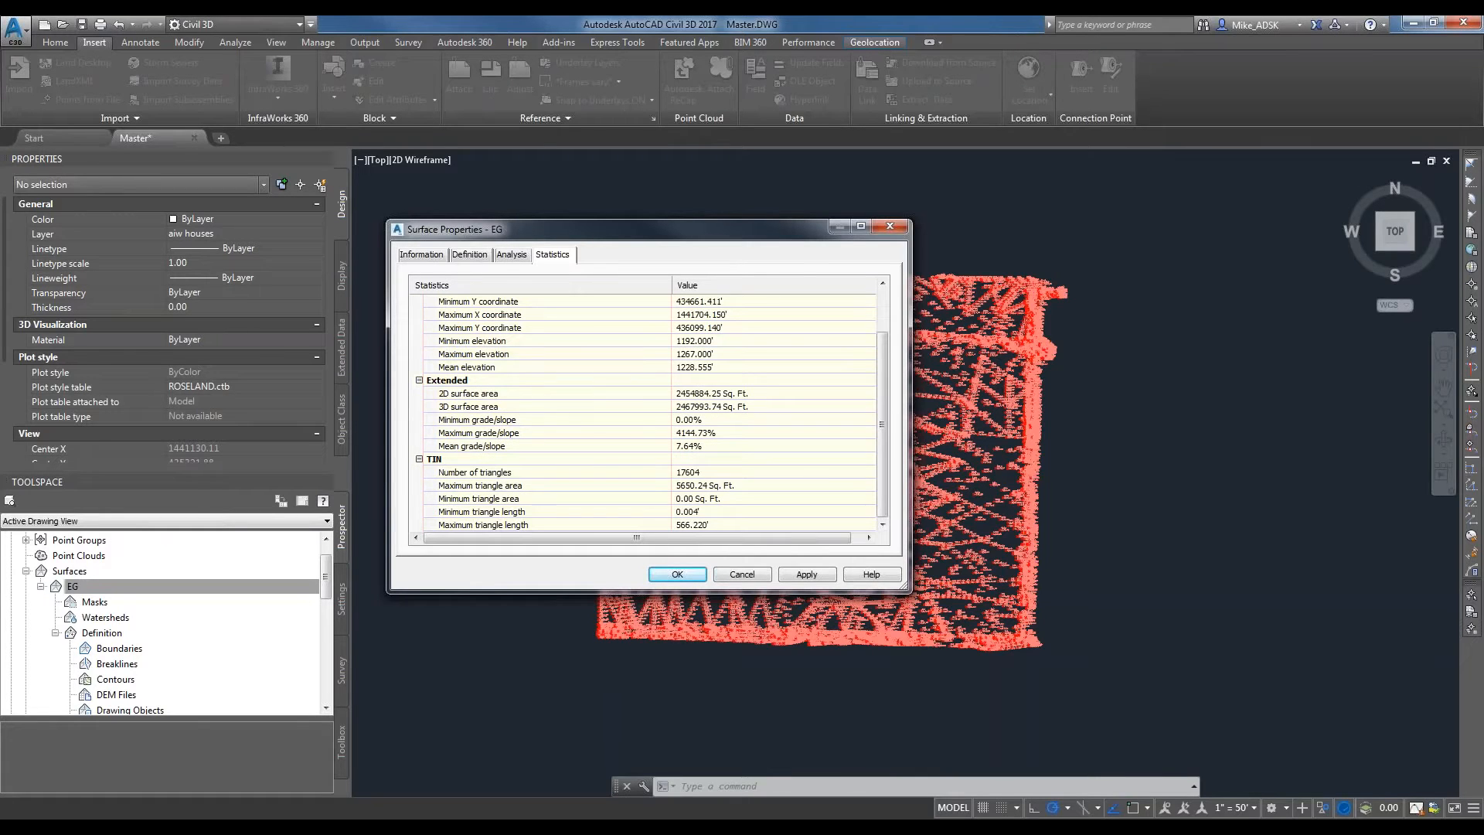
click(894, 225)
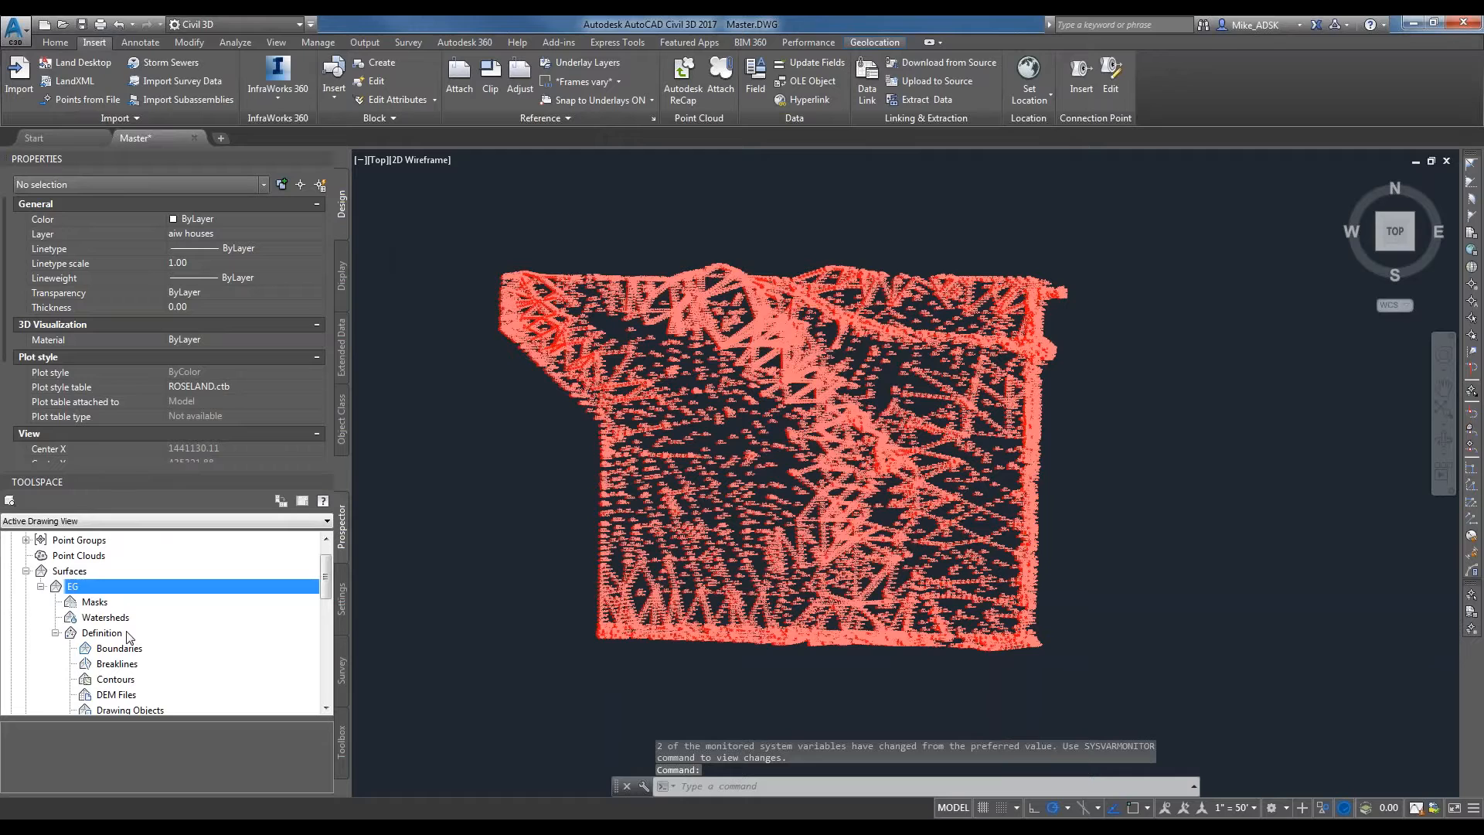
Set the EG surface's style to Contours 1' and 5' (Background) and apply it.
right_click(55, 568)
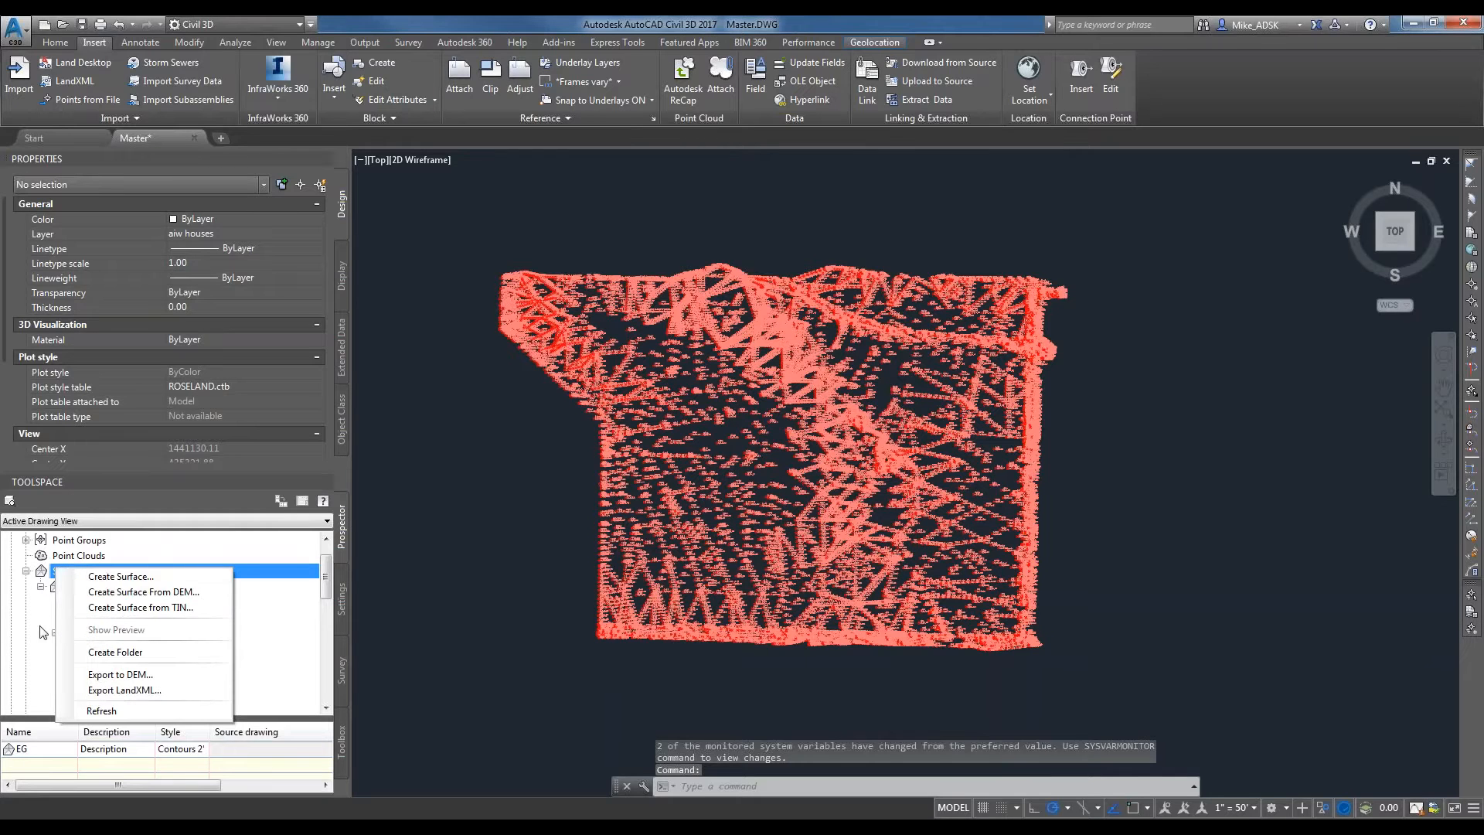
click(38, 625)
right_click(77, 589)
click(151, 288)
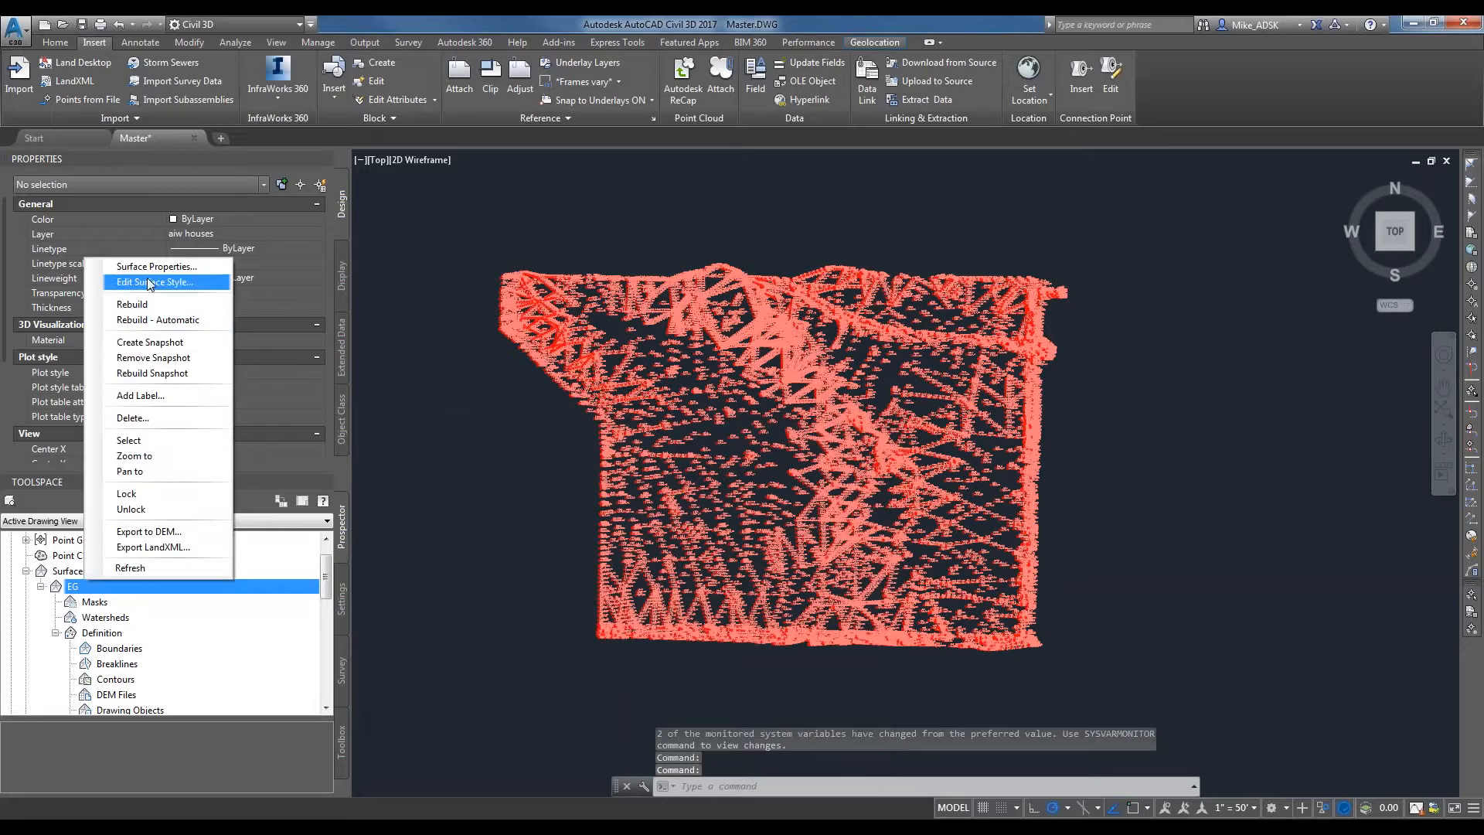
click(153, 267)
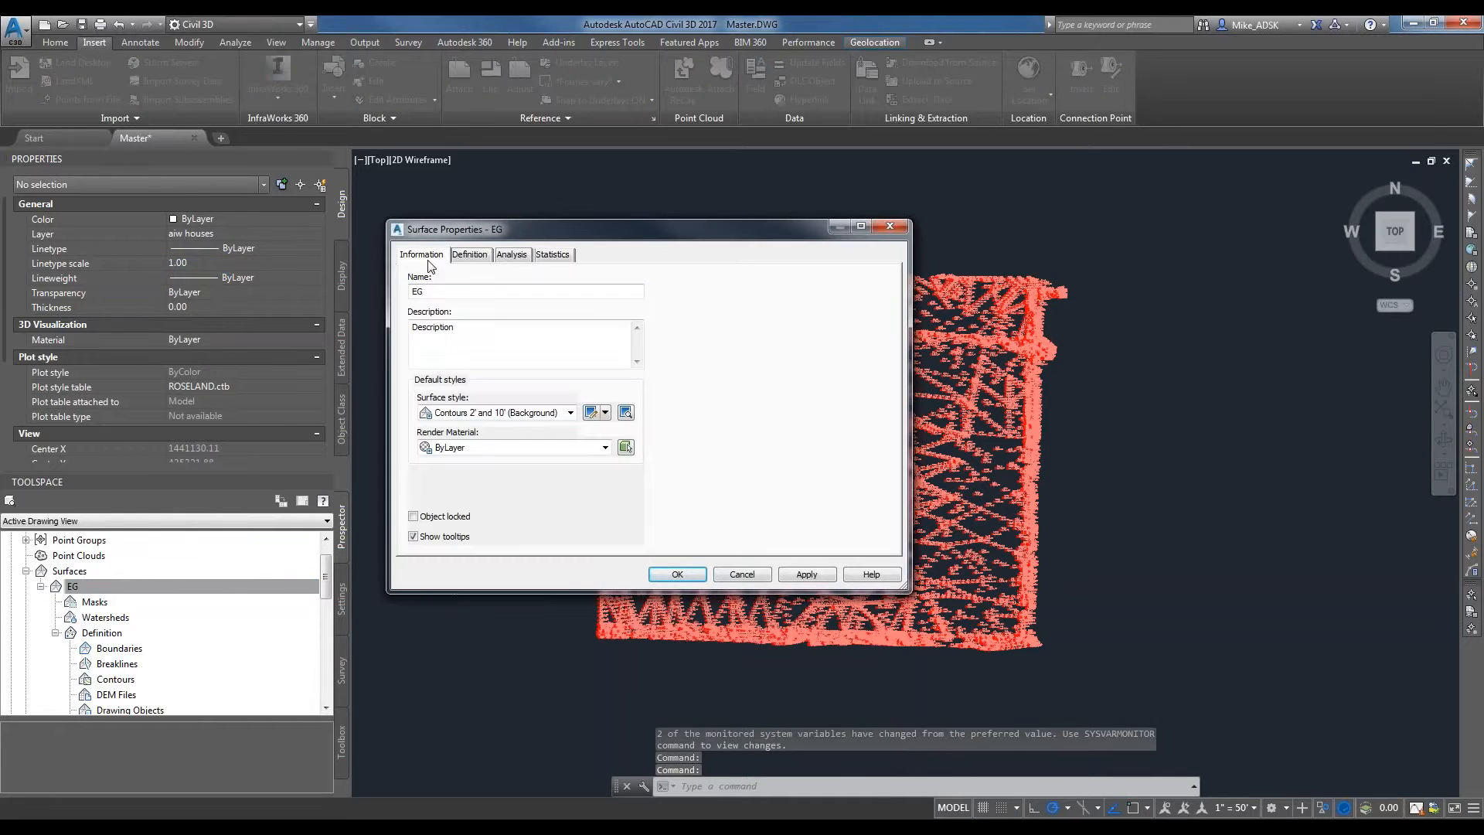
click(510, 412)
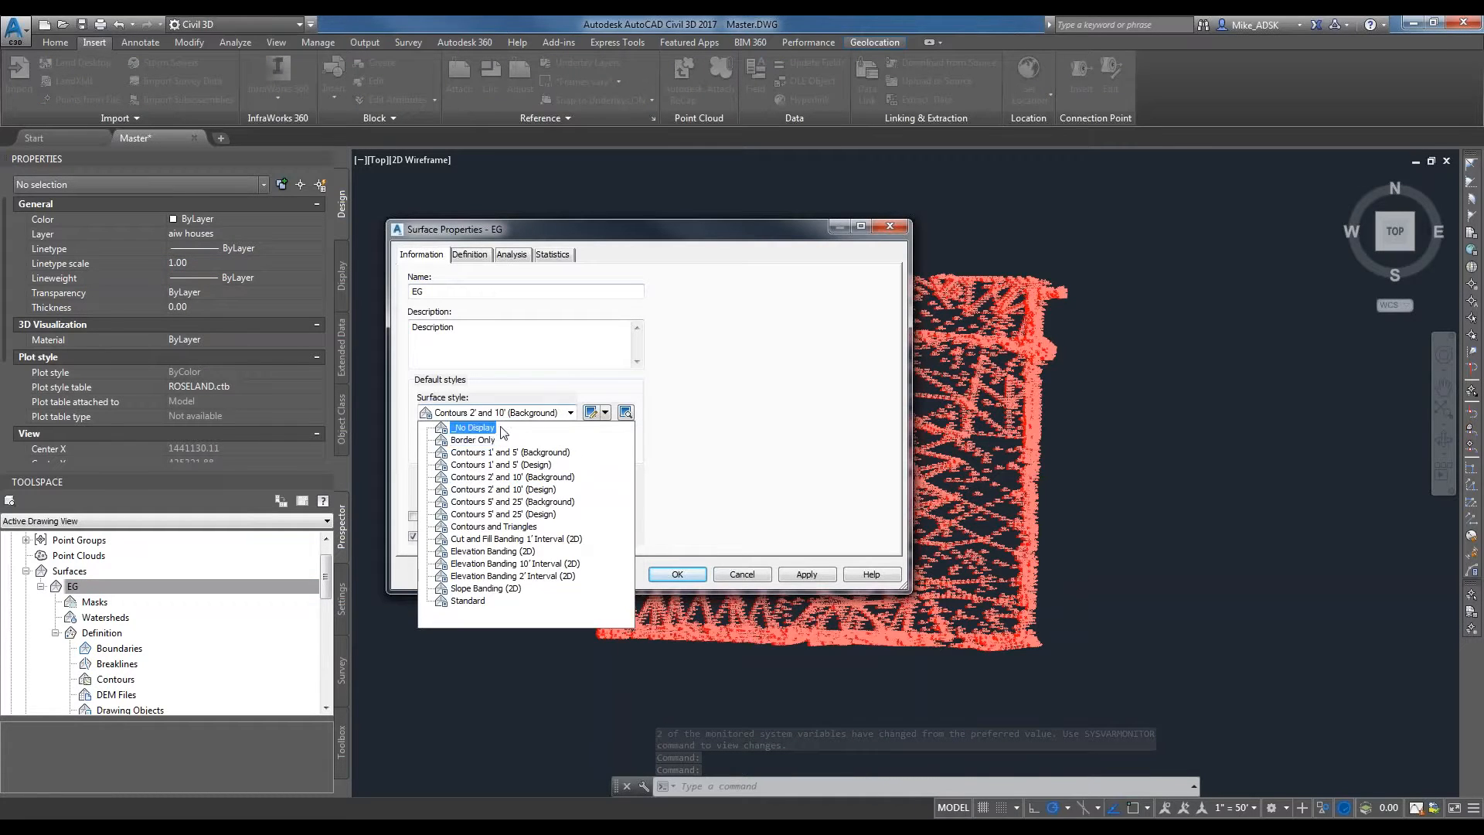
click(542, 473)
click(569, 412)
click(537, 455)
click(806, 573)
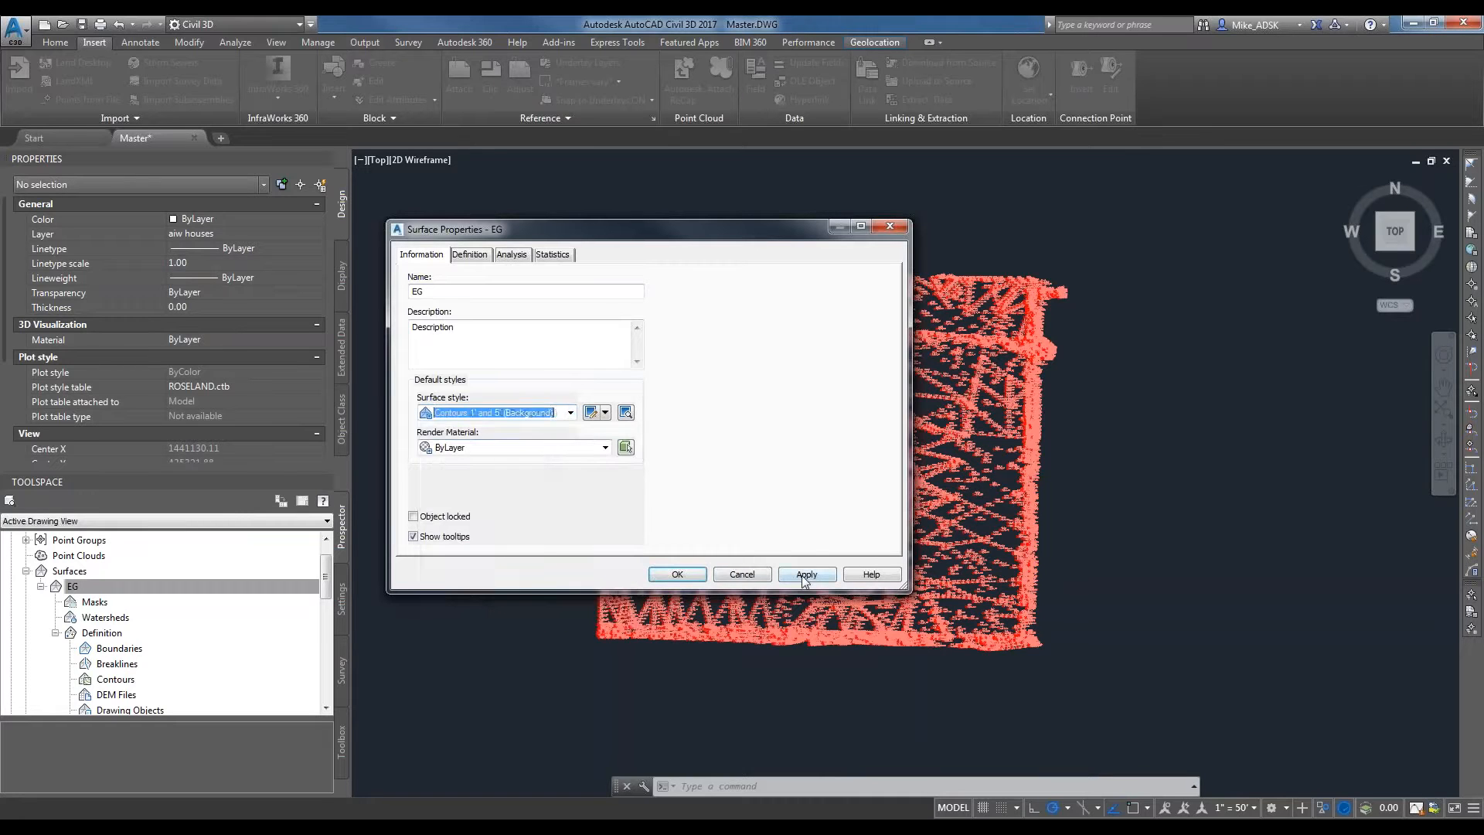
click(676, 572)
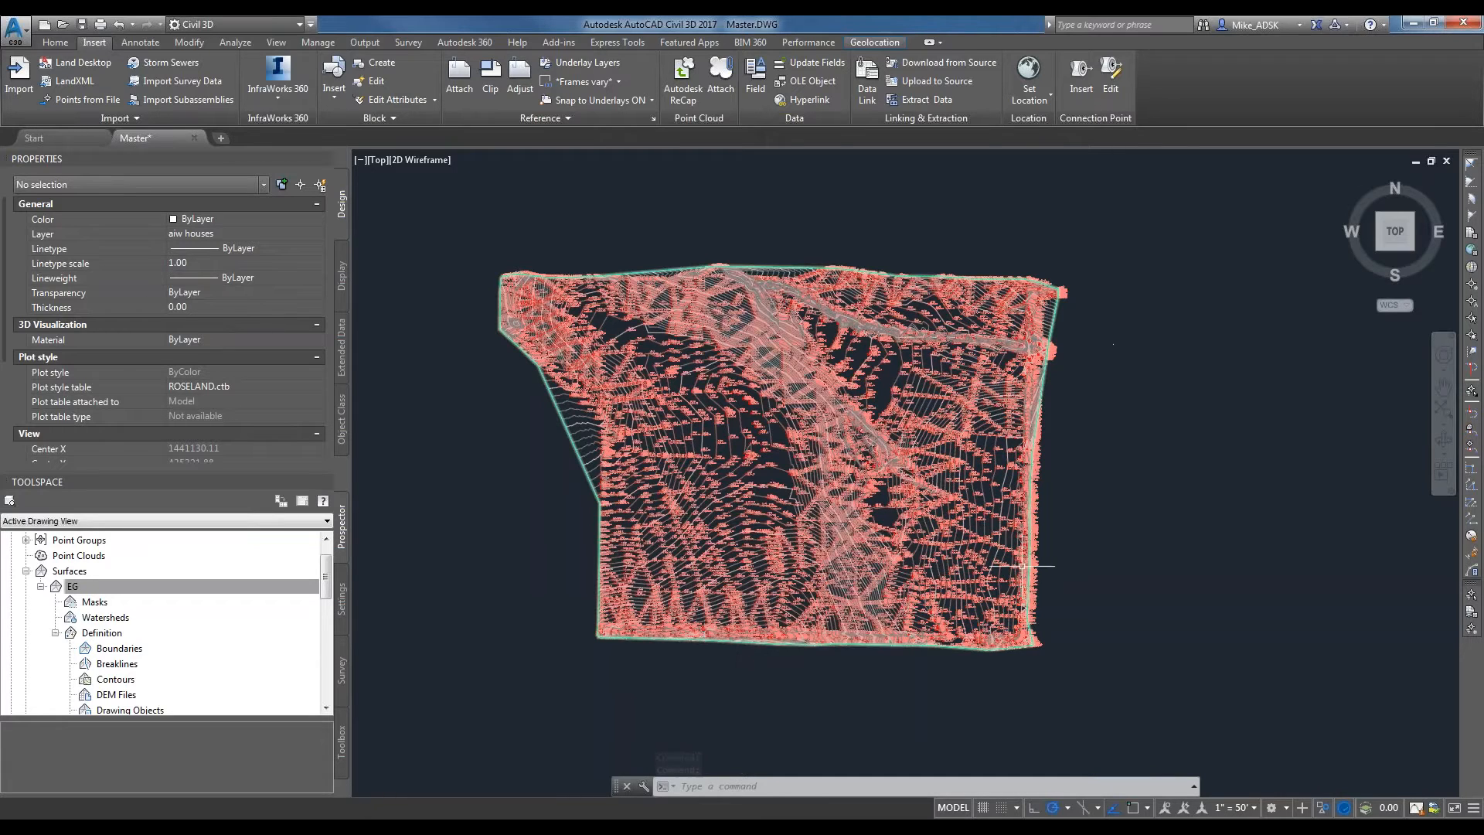
Apply the point group display order with No Show first, above EG and _All Points.
scroll(328, 583, up, 2)
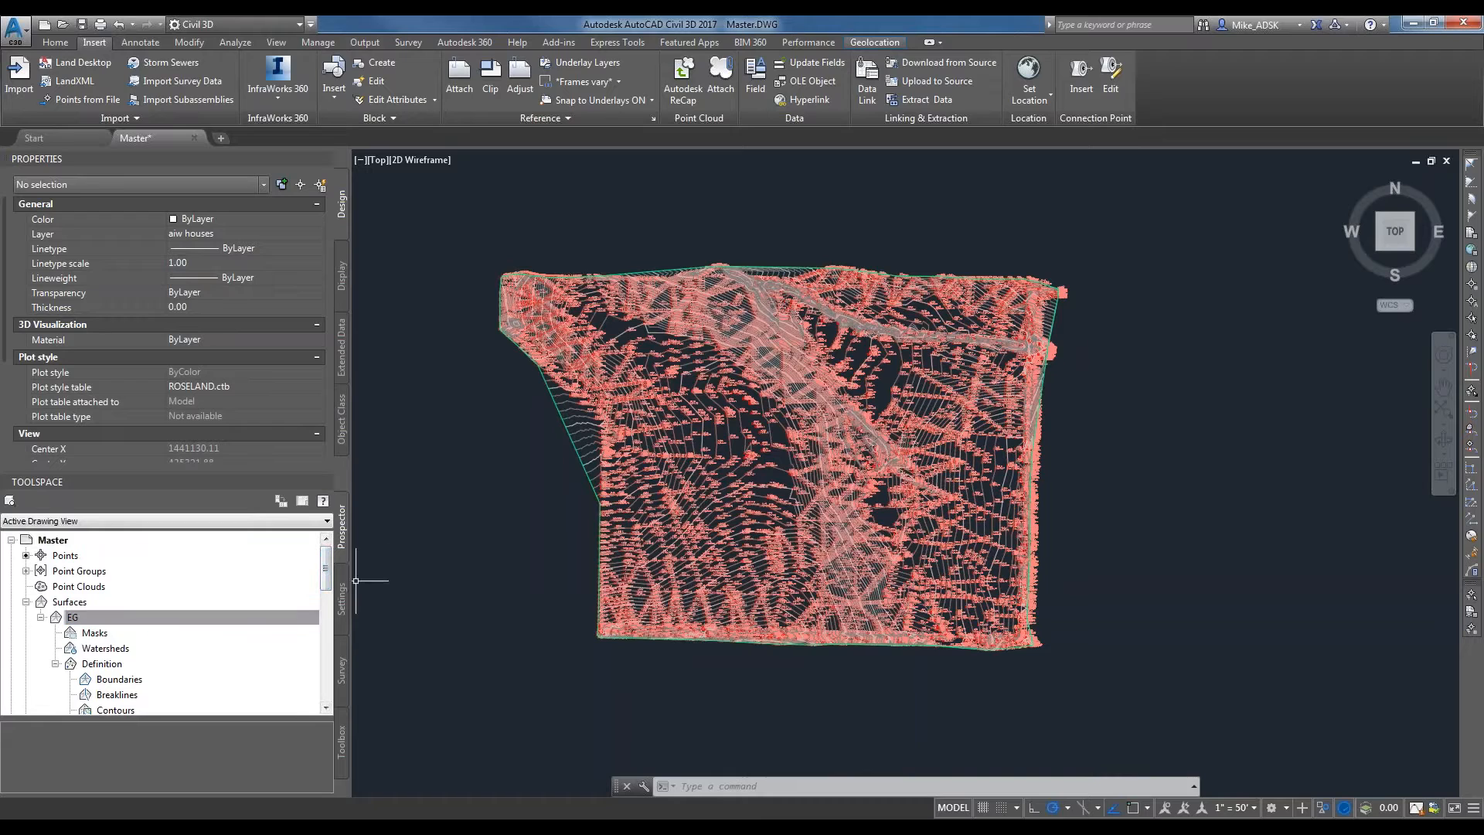
click(92, 570)
right_click(91, 571)
click(150, 581)
click(553, 415)
click(578, 387)
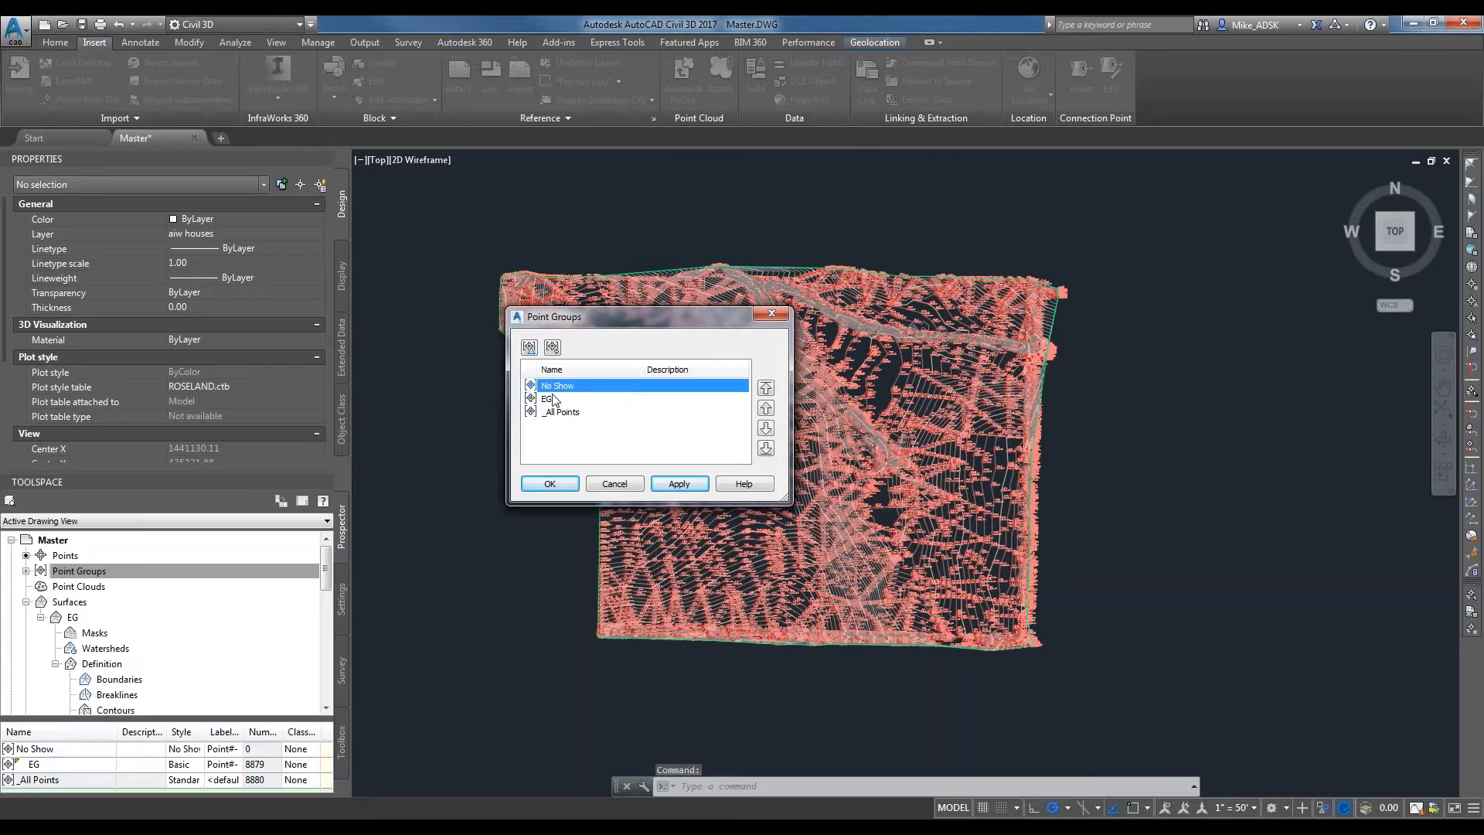
click(674, 483)
click(680, 483)
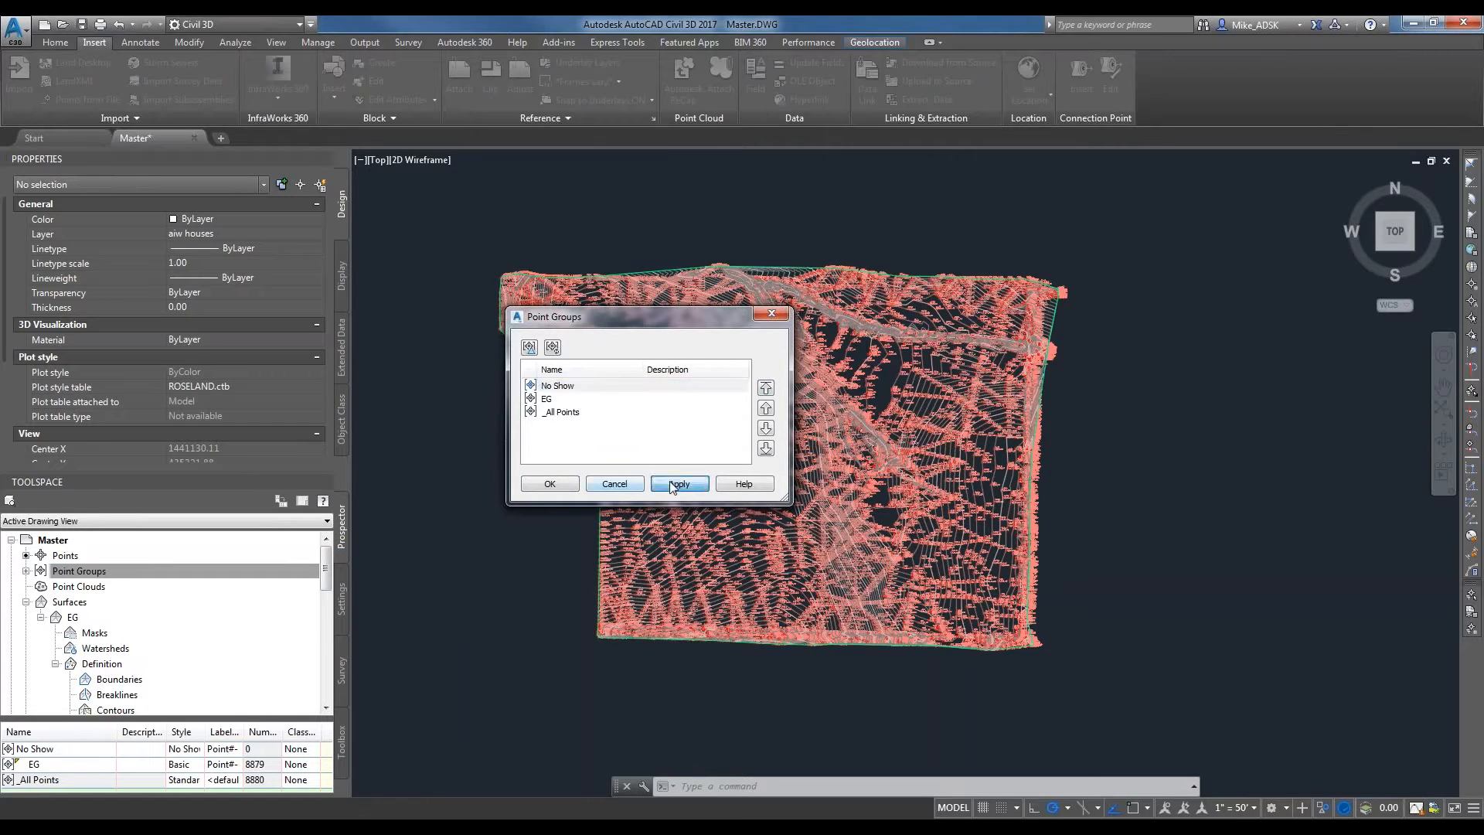
click(549, 484)
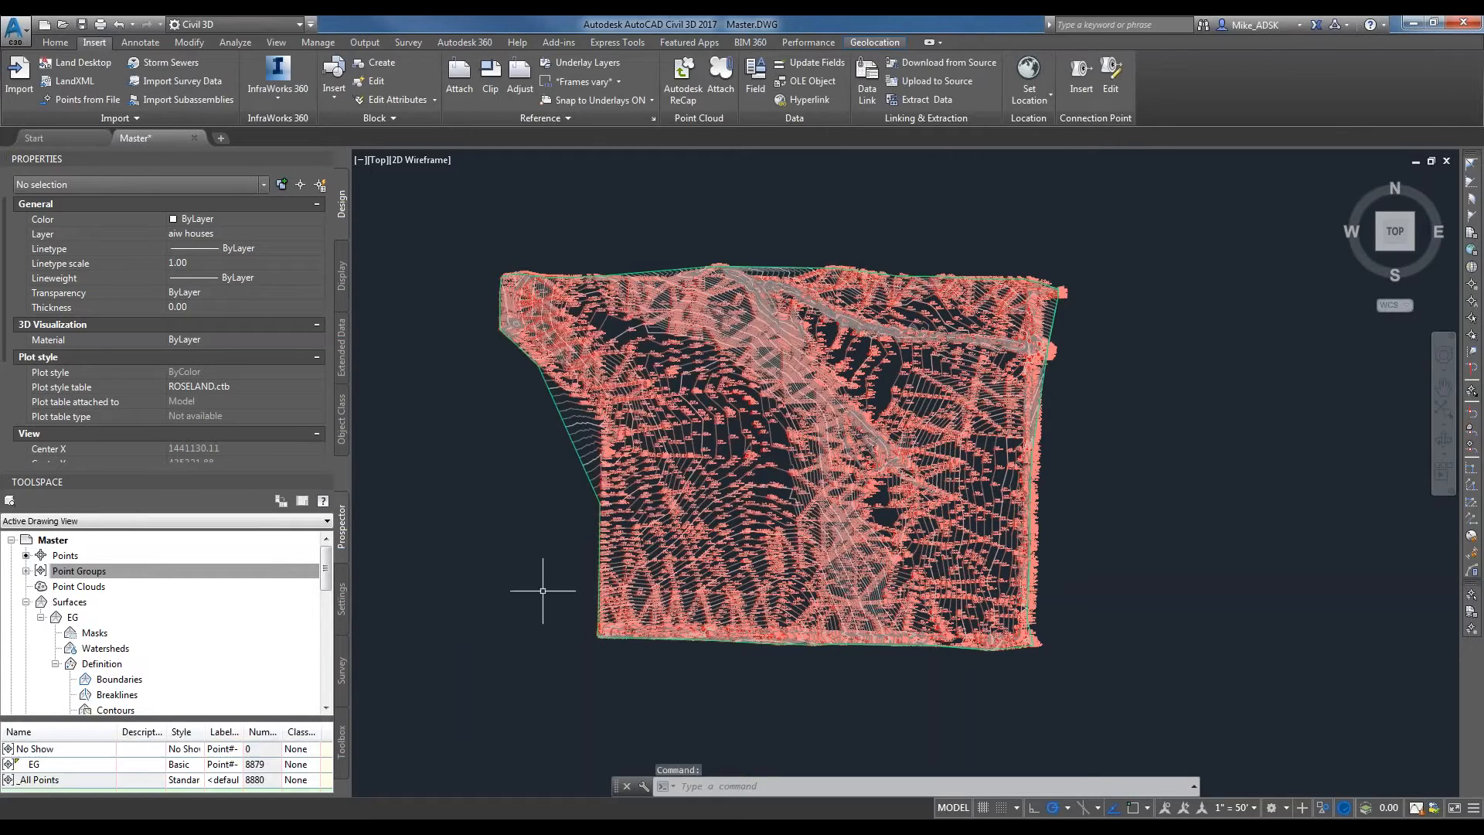
Go through the No Show point style's model, profile and section display settings, toggle the section marker's visibility, and accept the group's properties.
right_click(67, 749)
click(160, 533)
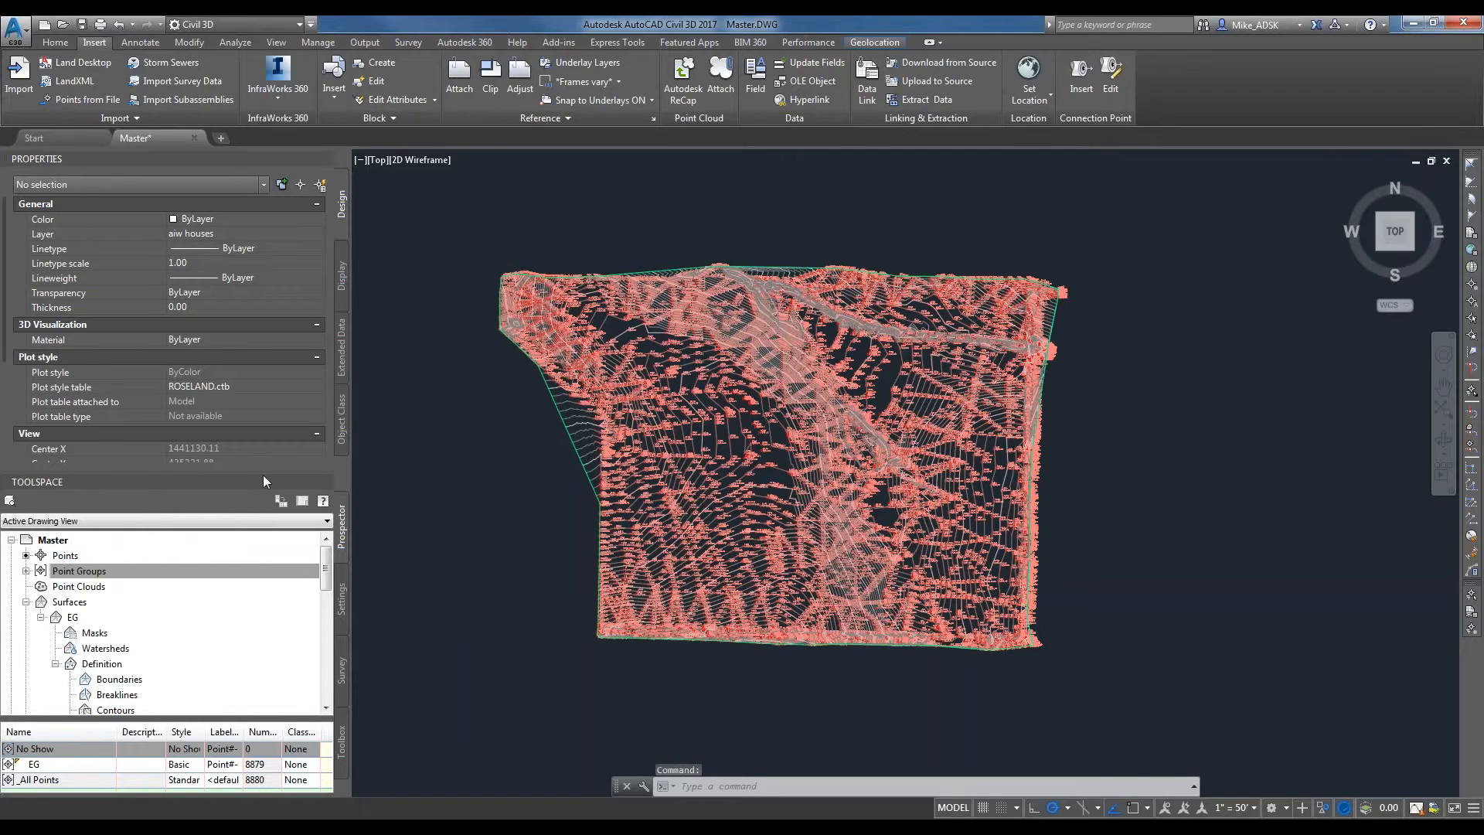
click(592, 412)
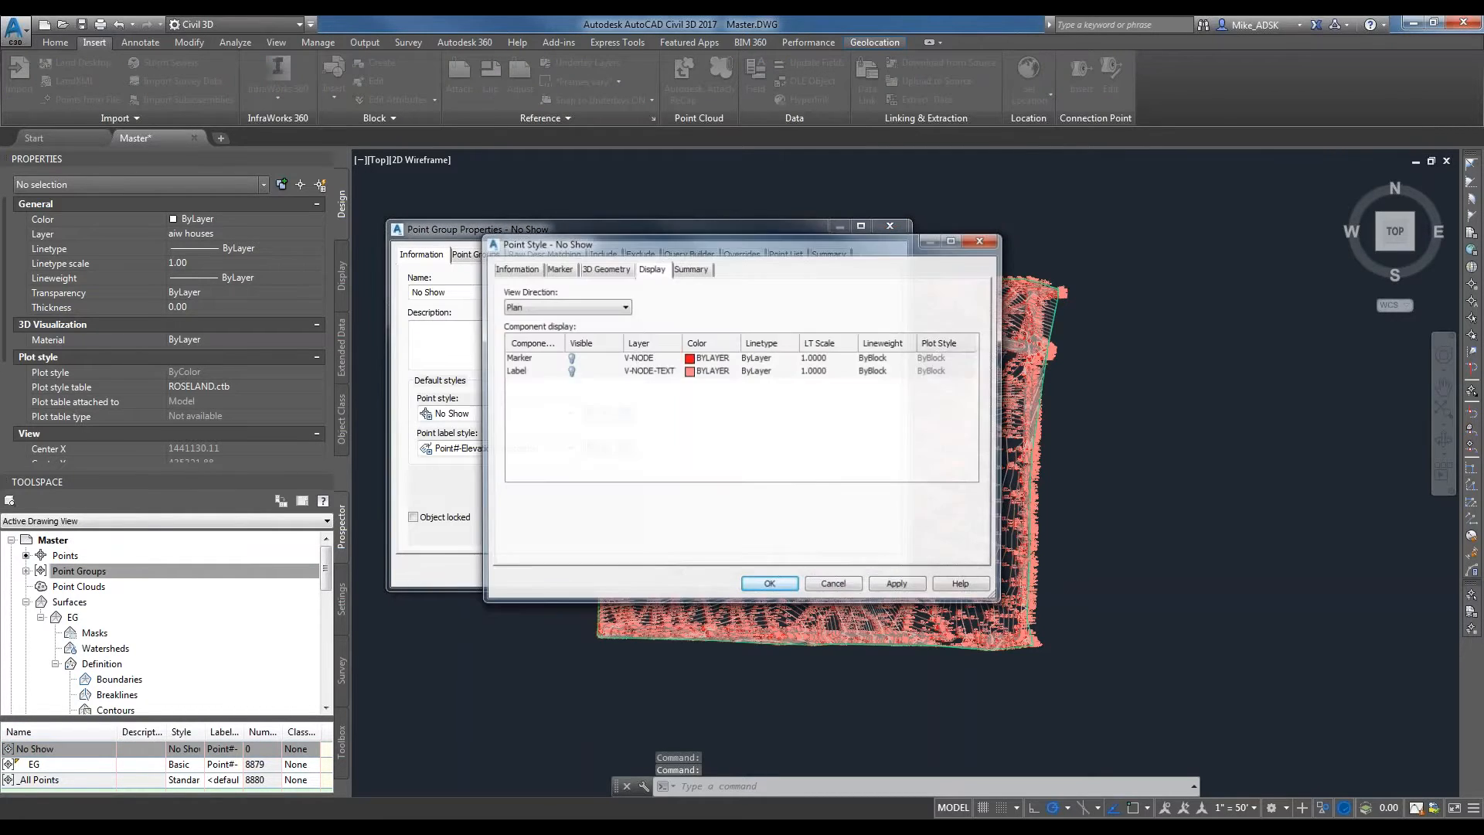
click(592, 307)
click(564, 328)
click(592, 307)
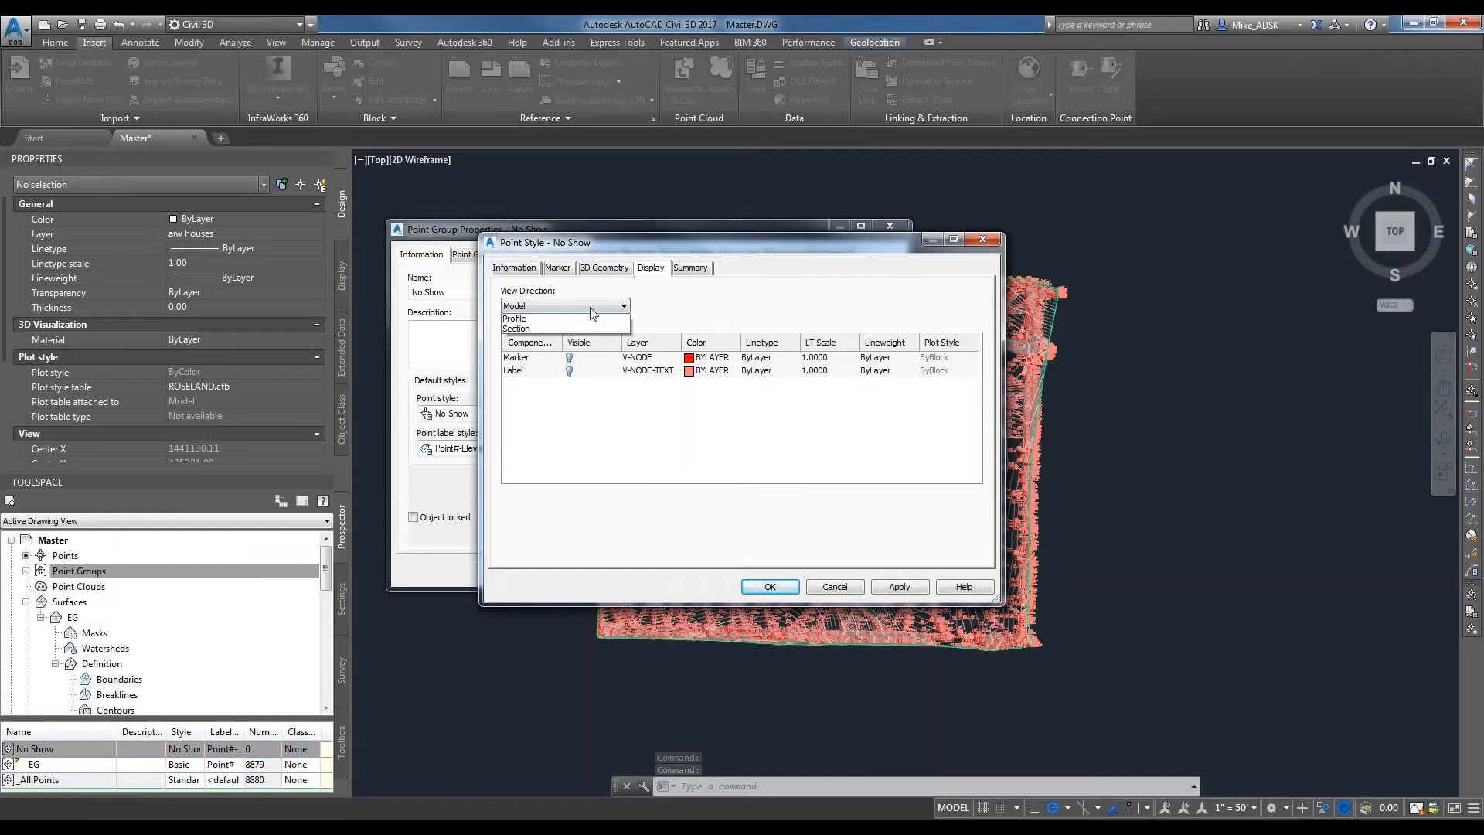
click(568, 318)
click(595, 306)
click(580, 323)
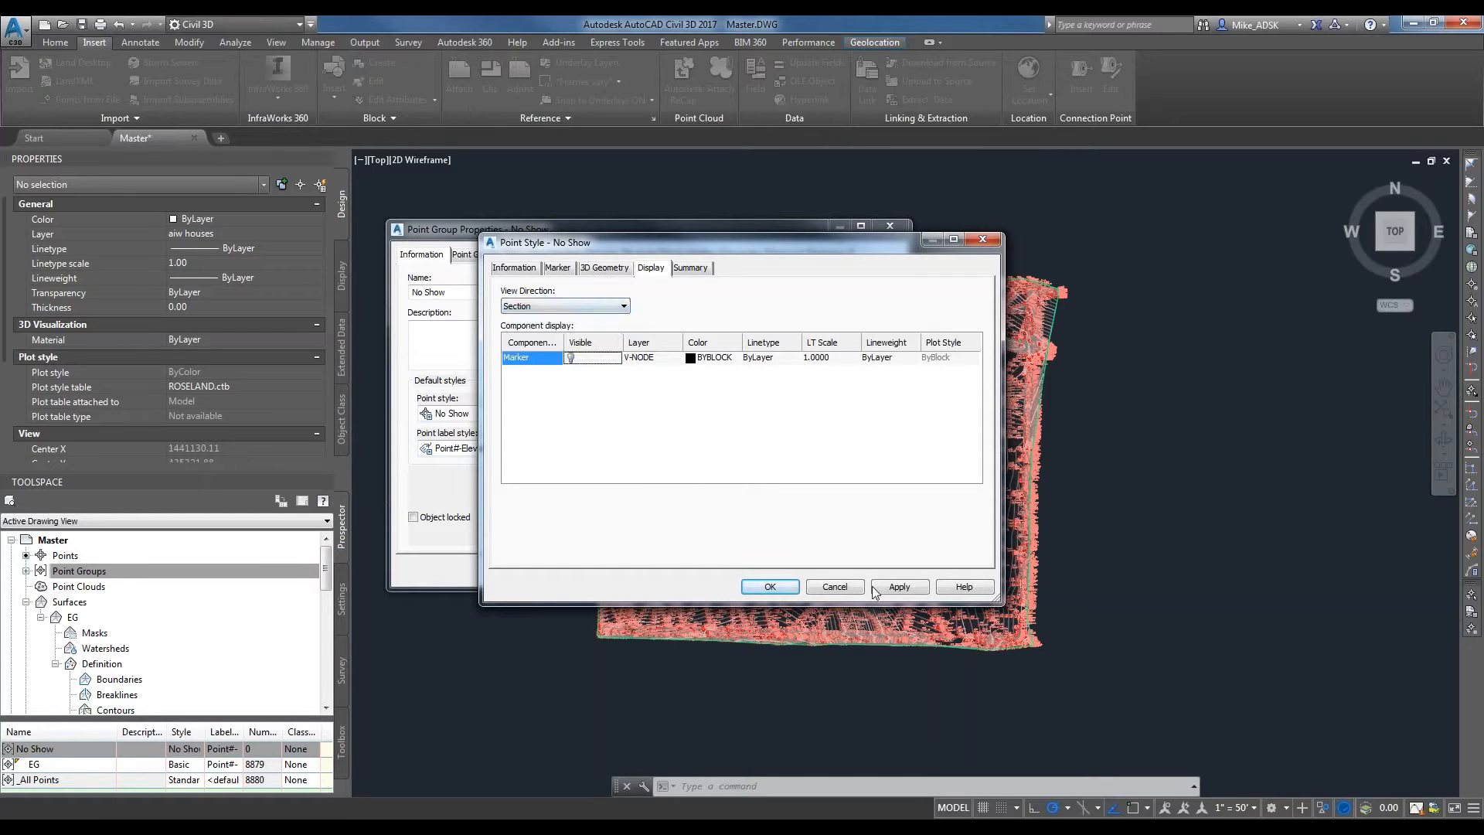
click(765, 589)
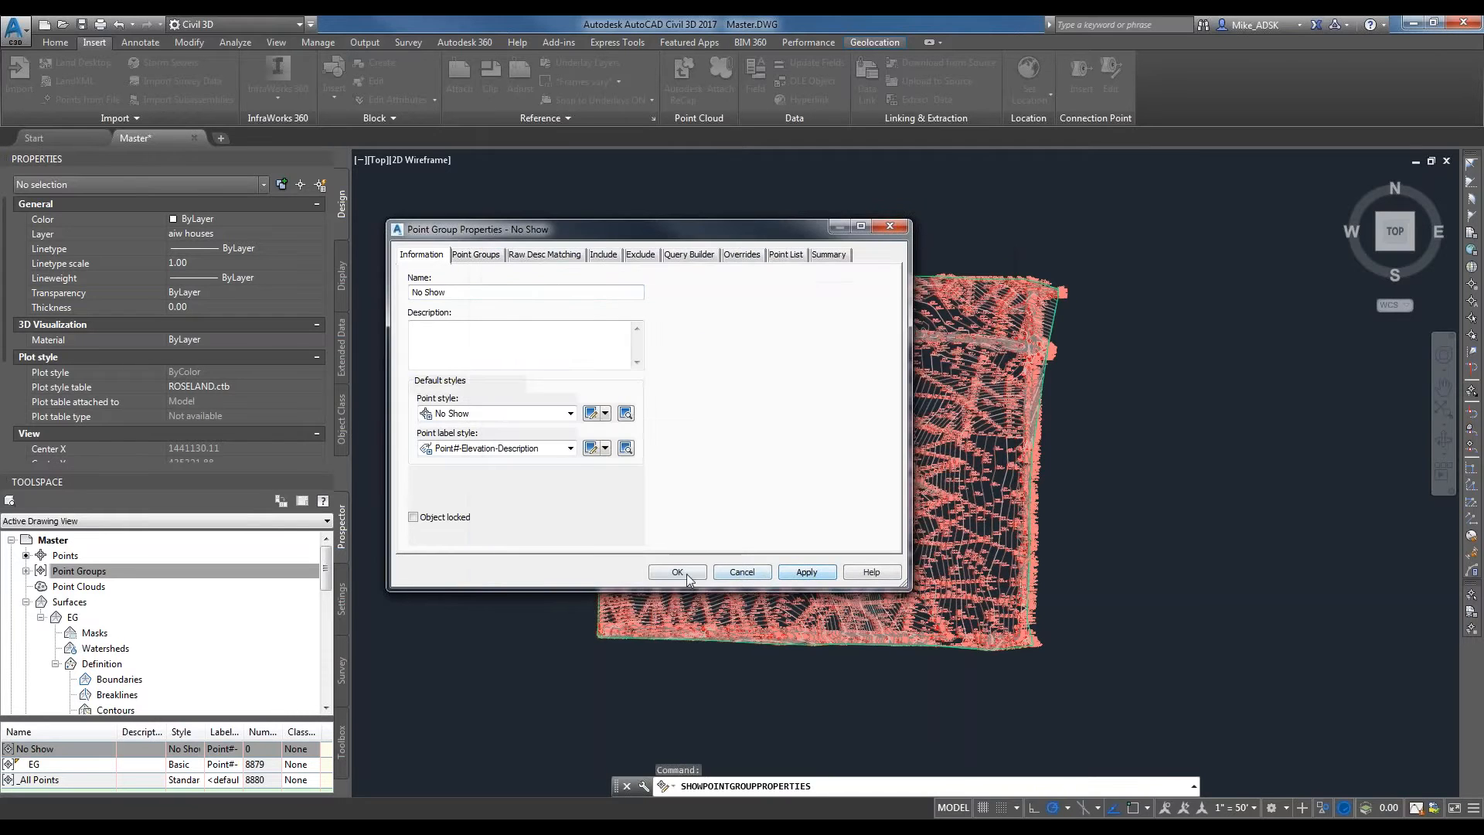
click(677, 575)
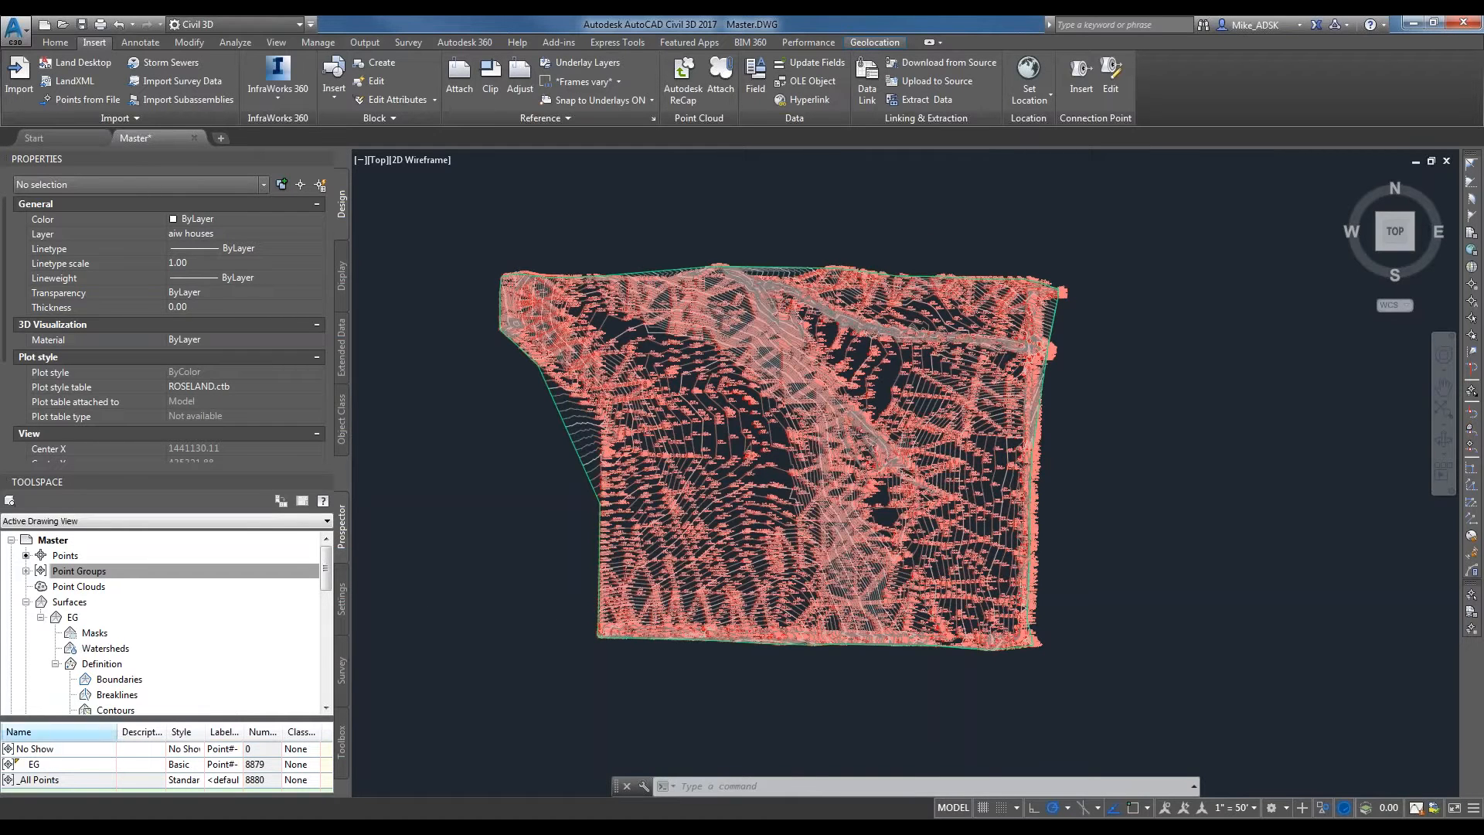
Reorder the point groups so that _All Points comes first, followed by EG and No Show.
right_click(86, 572)
click(144, 578)
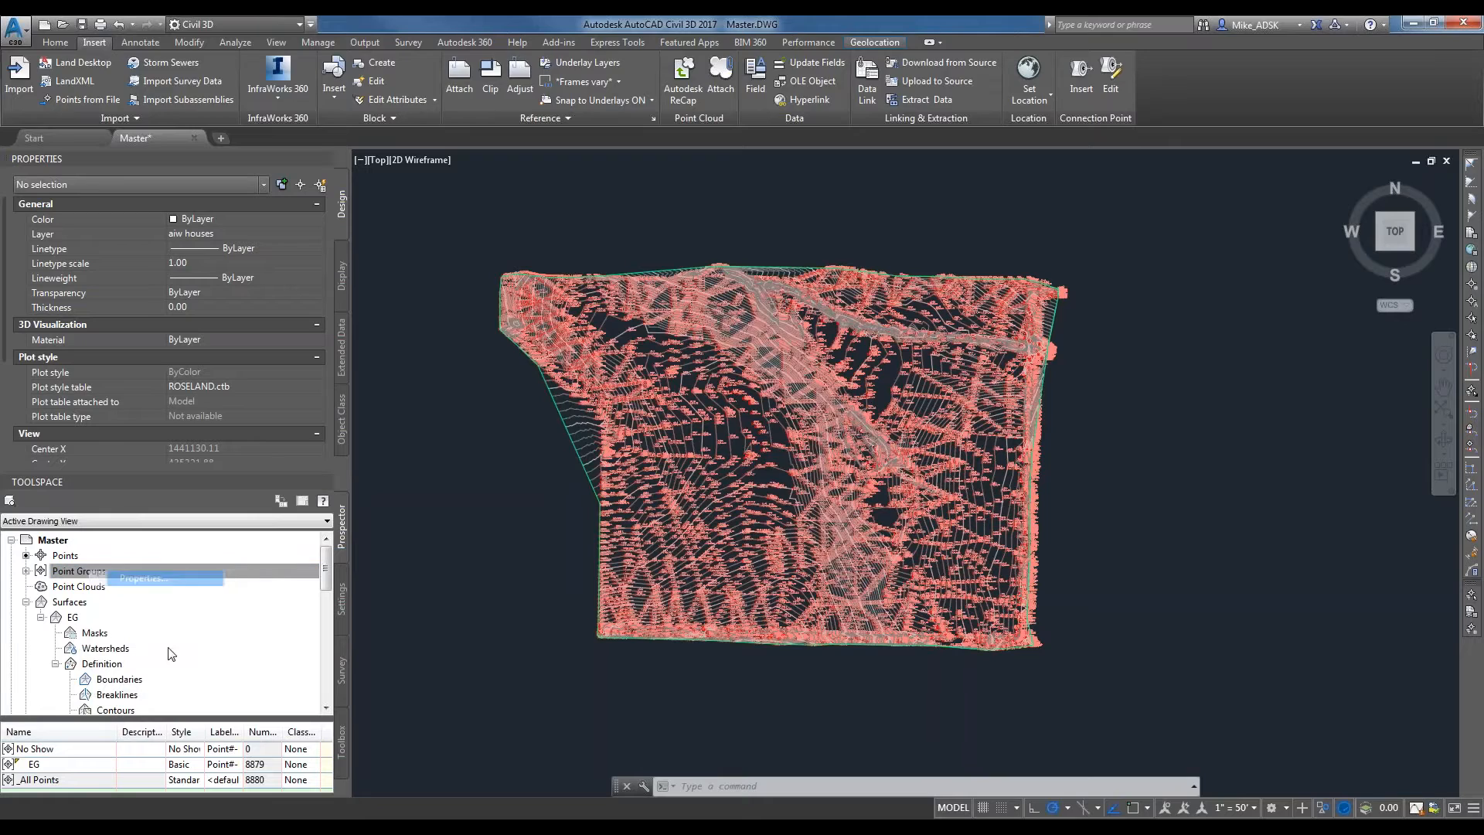
click(551, 399)
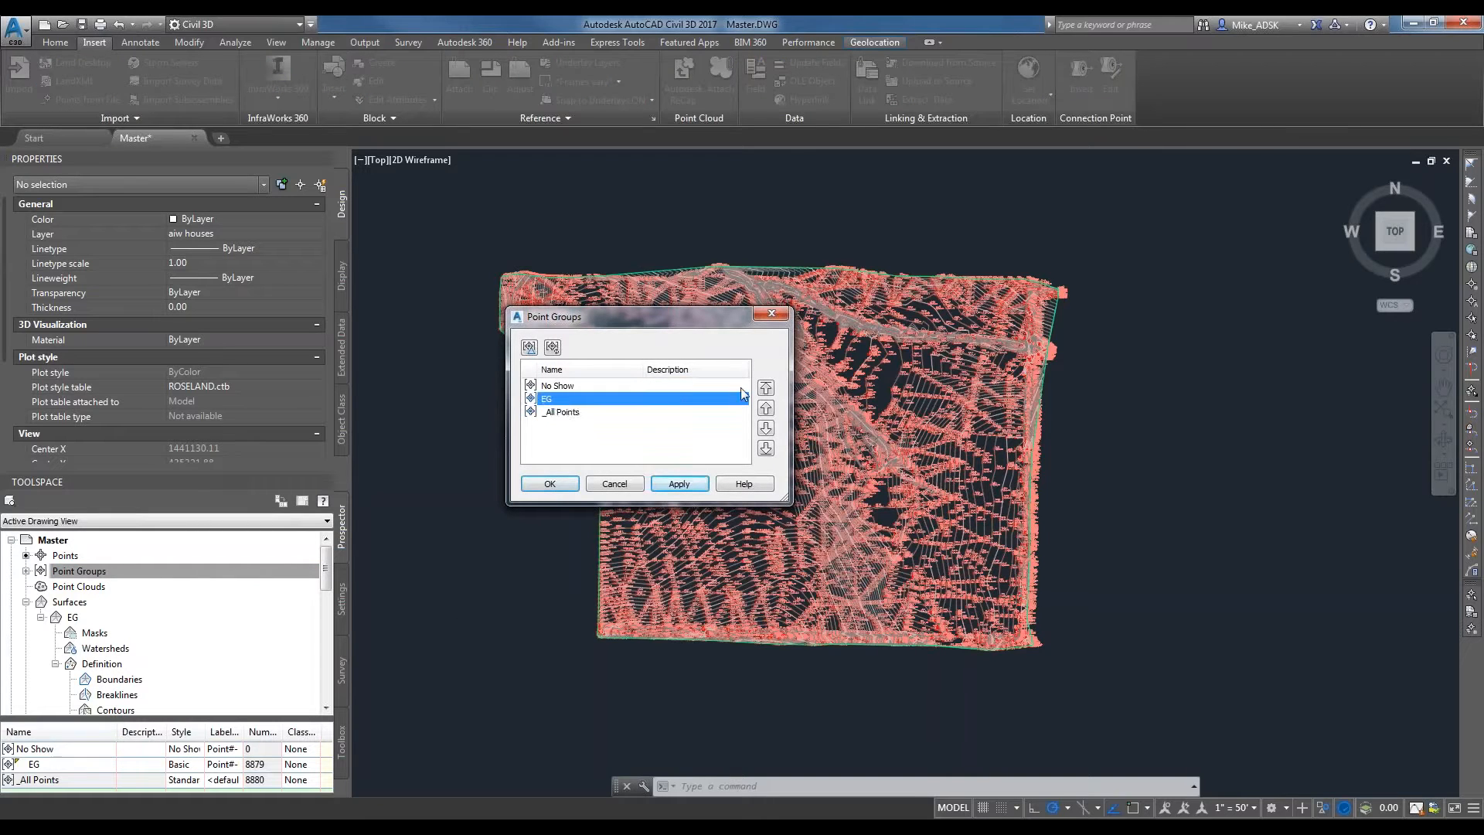
click(574, 387)
click(765, 428)
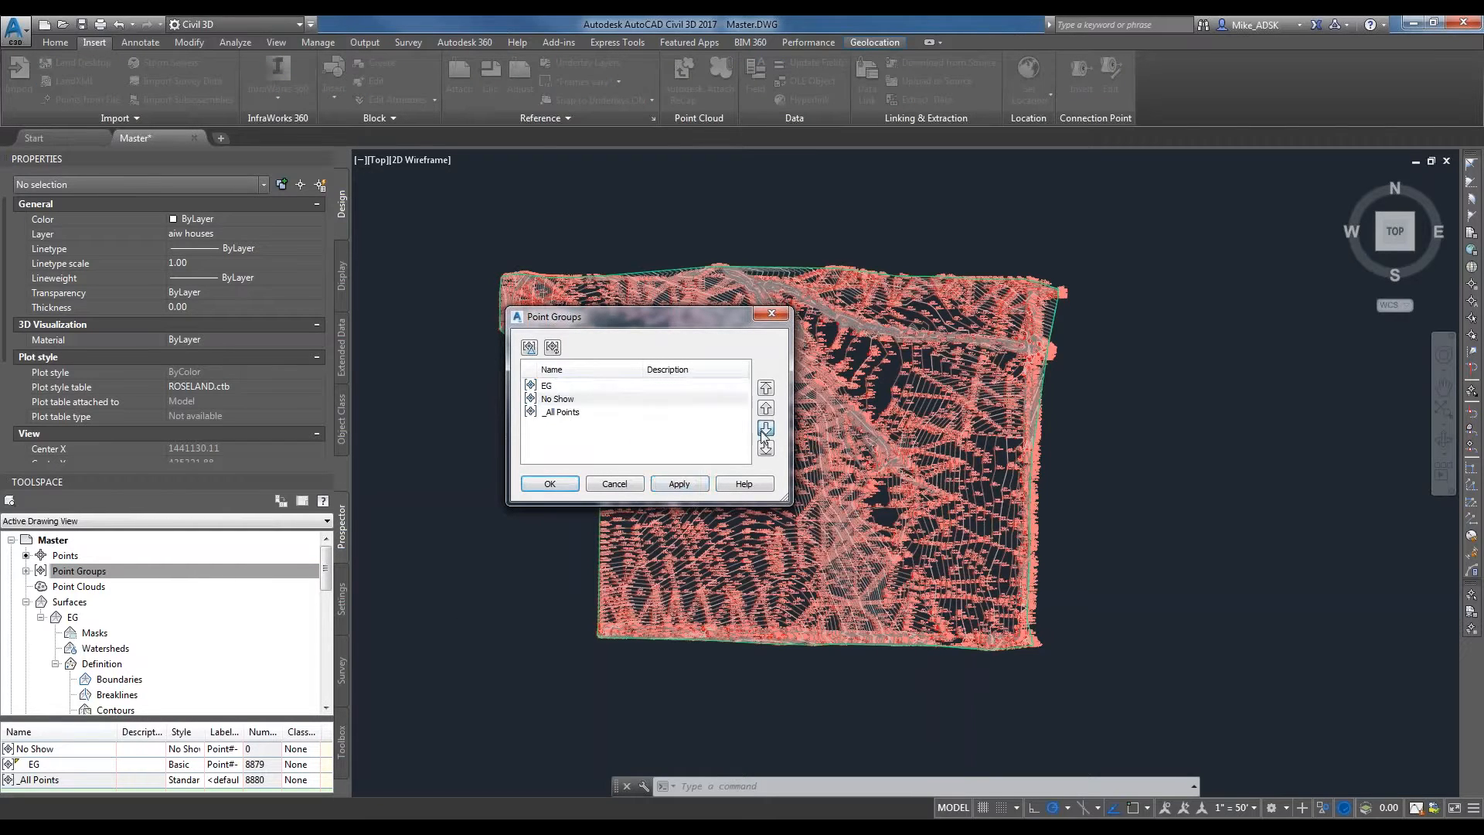
click(557, 412)
click(765, 387)
click(569, 485)
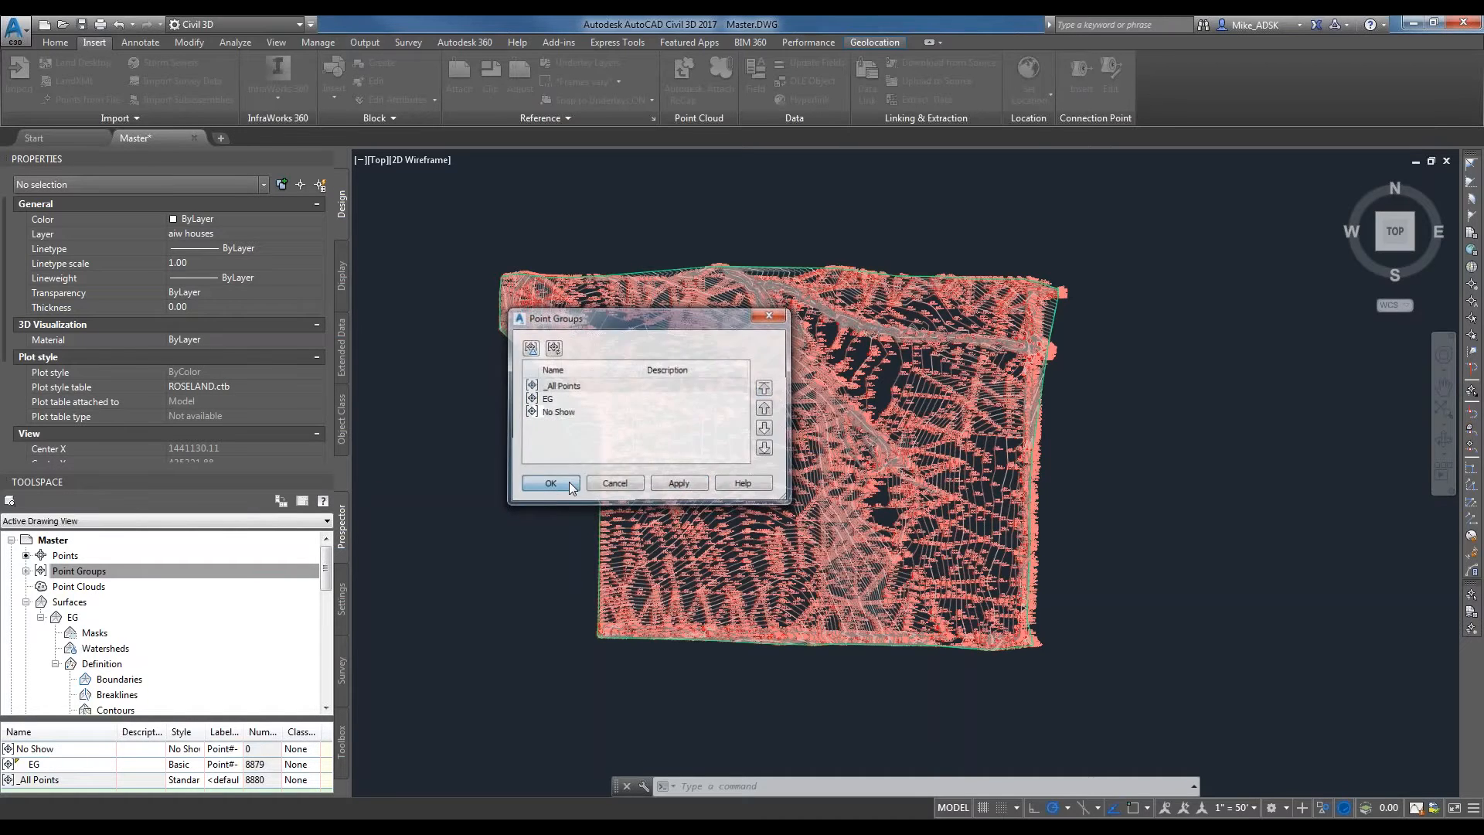
Move the No Show point group to the highest display priority and apply the new order.
click(553, 457)
click(497, 546)
right_click(114, 571)
click(153, 580)
click(552, 485)
right_click(79, 569)
click(120, 576)
click(557, 411)
click(765, 387)
click(677, 484)
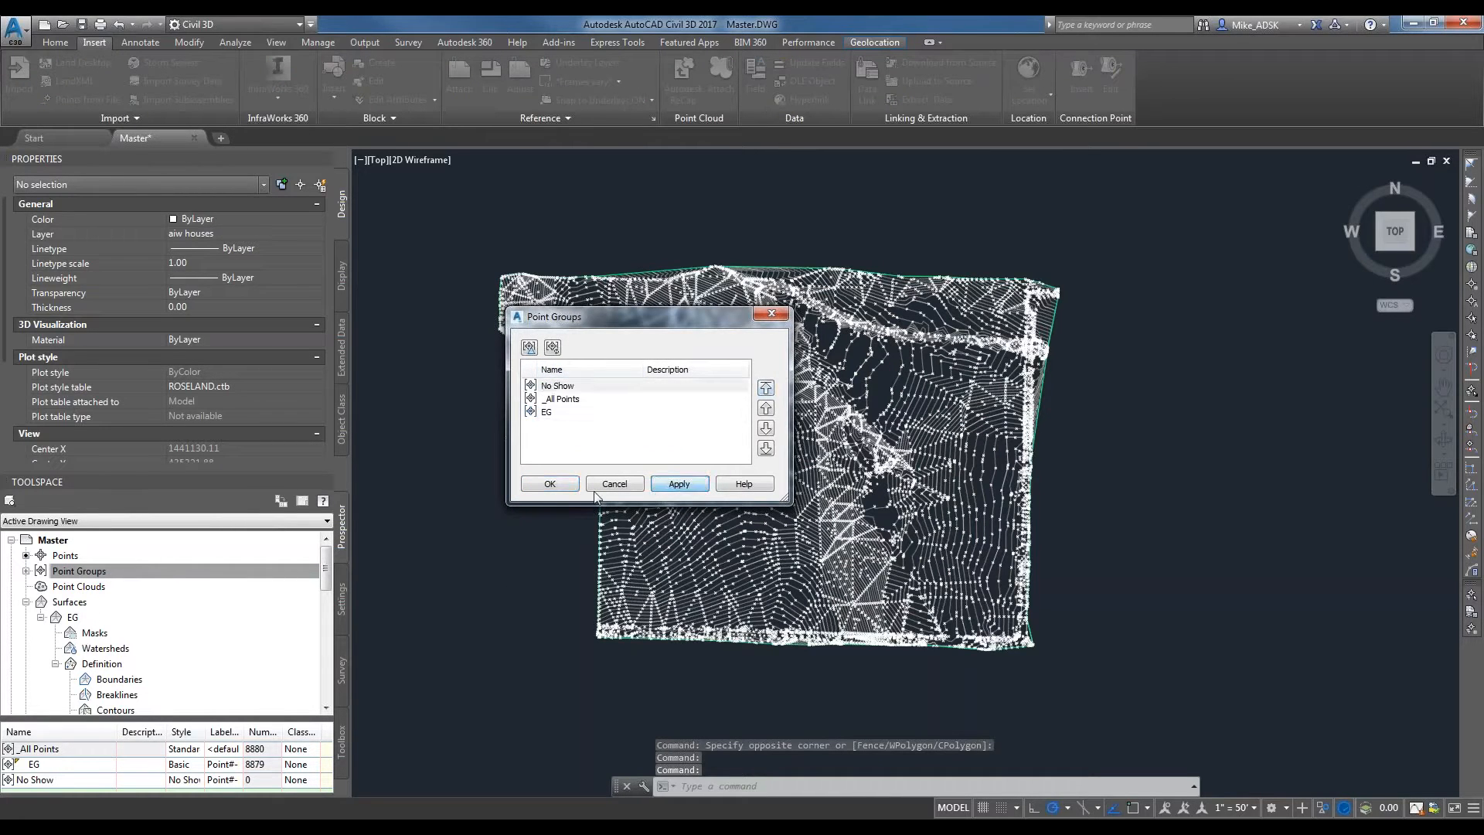
click(545, 485)
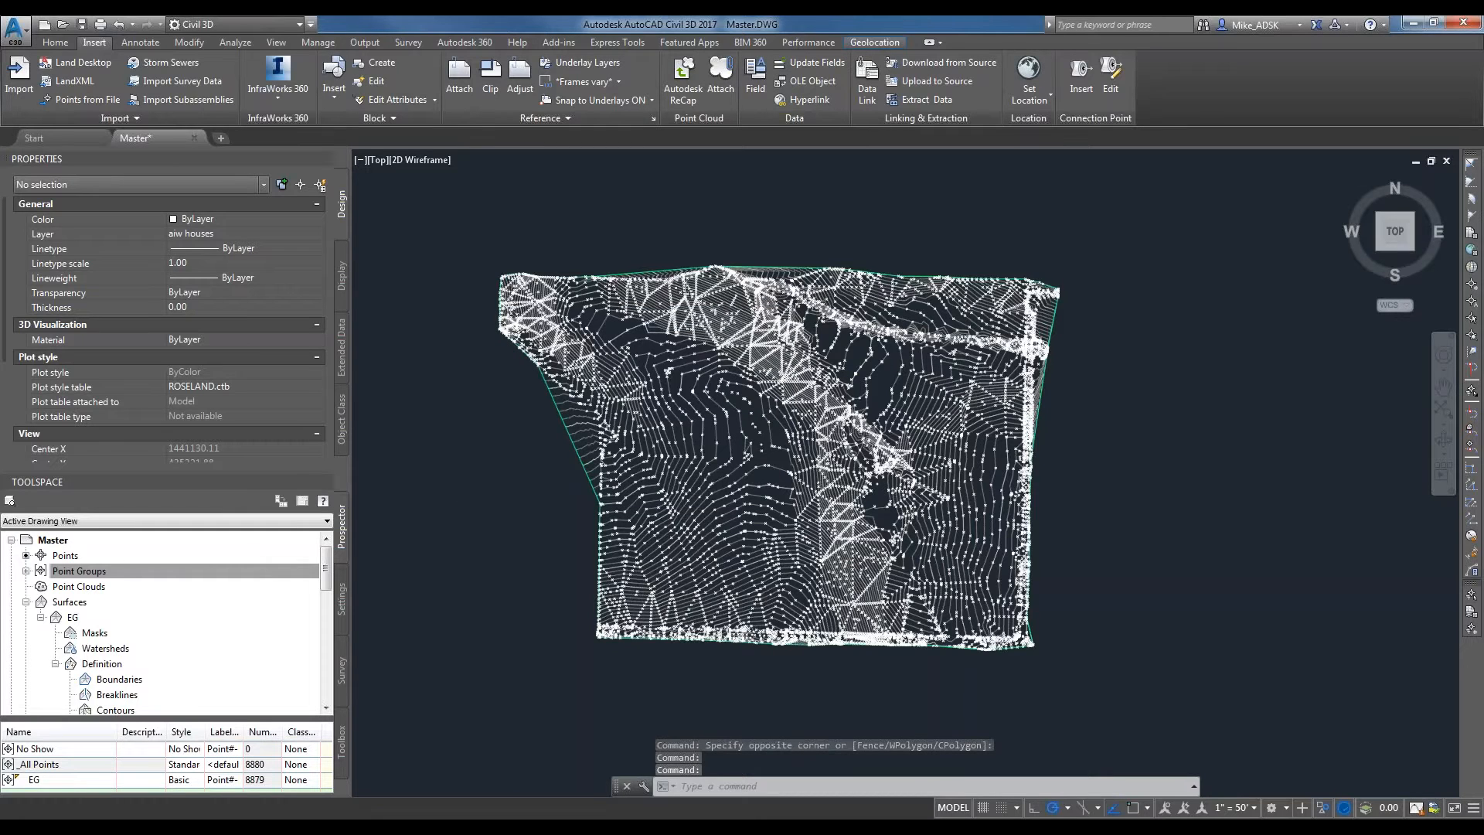
Examine the EG surface's border and contours, especially along the slanted west edge, selecting the surface to highlight its extent.
scroll(464, 583, up, 6)
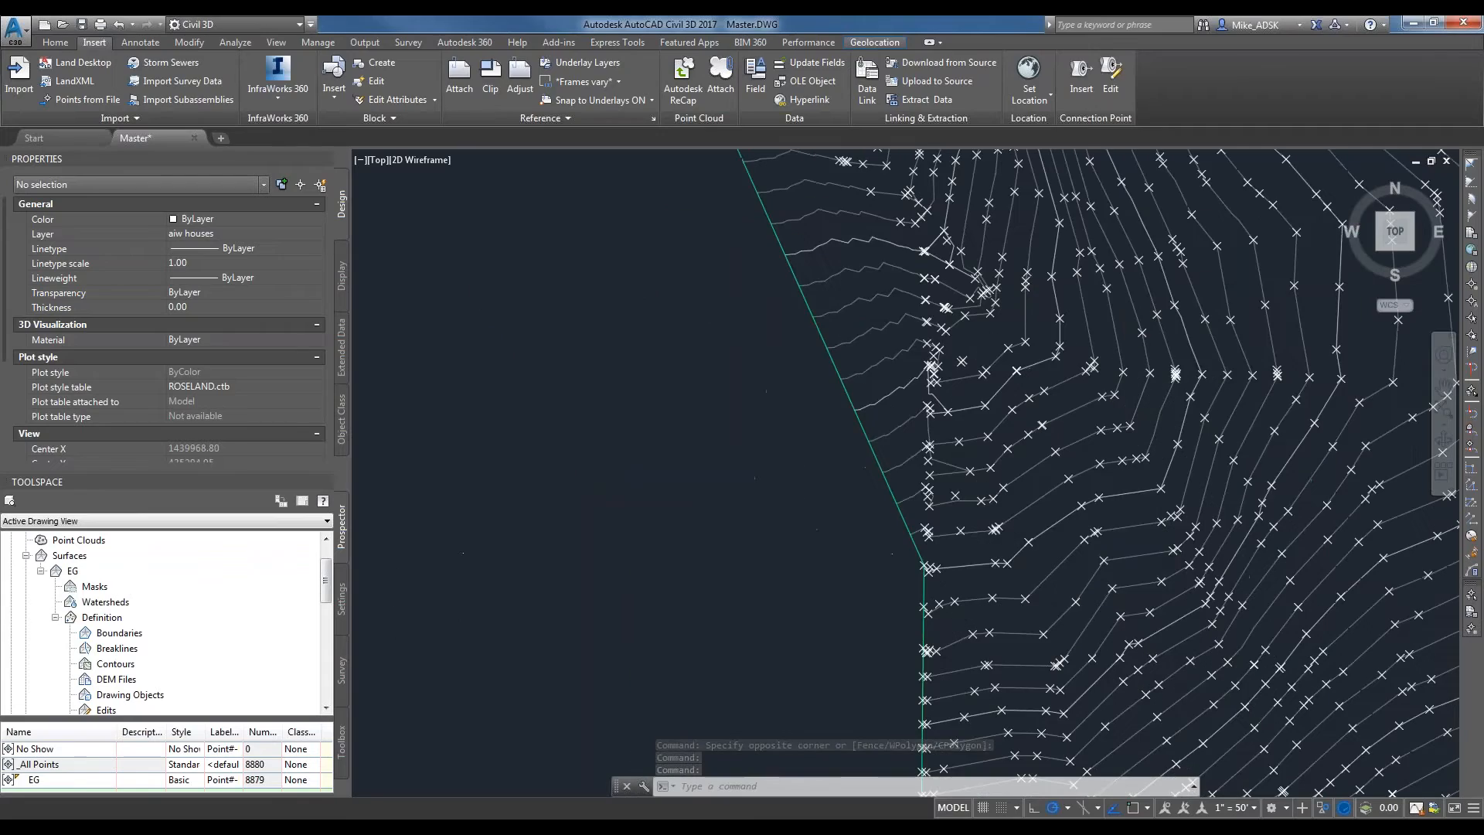
scroll(563, 523, down, 8)
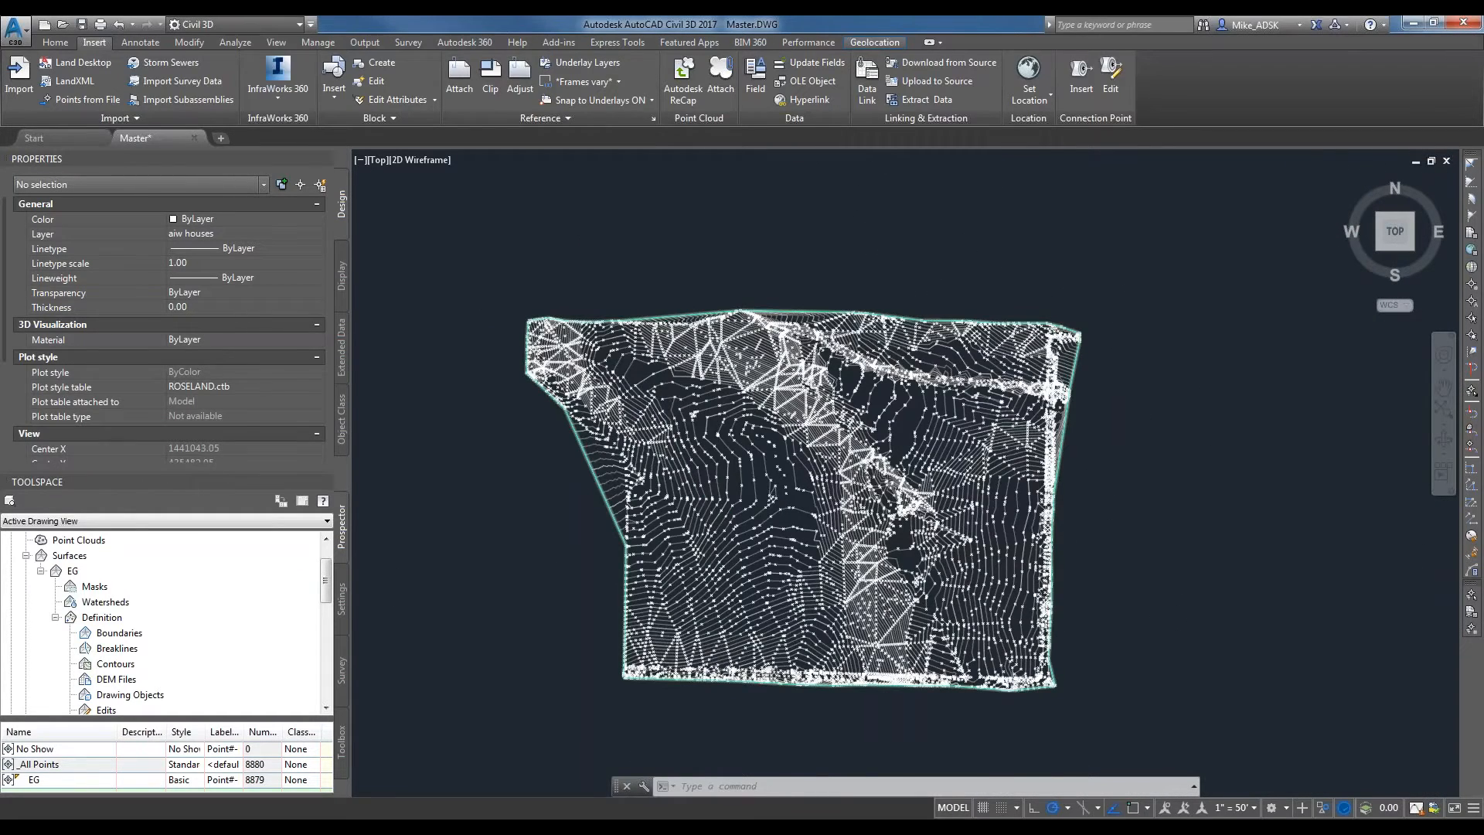
scroll(568, 493, up, 2)
click(568, 493)
click(572, 484)
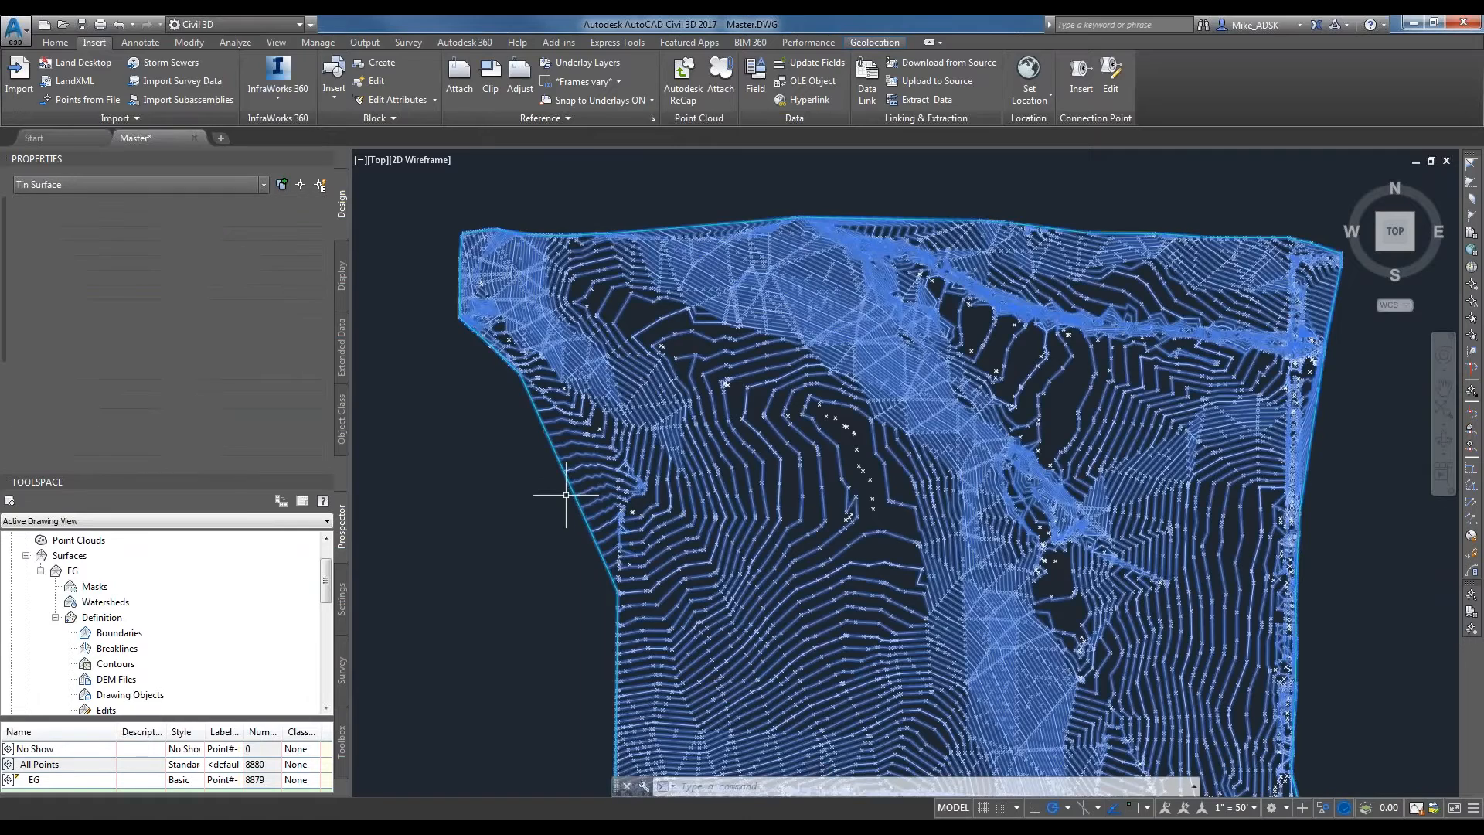
scroll(569, 498, down, 4)
scroll(558, 440, down, 1)
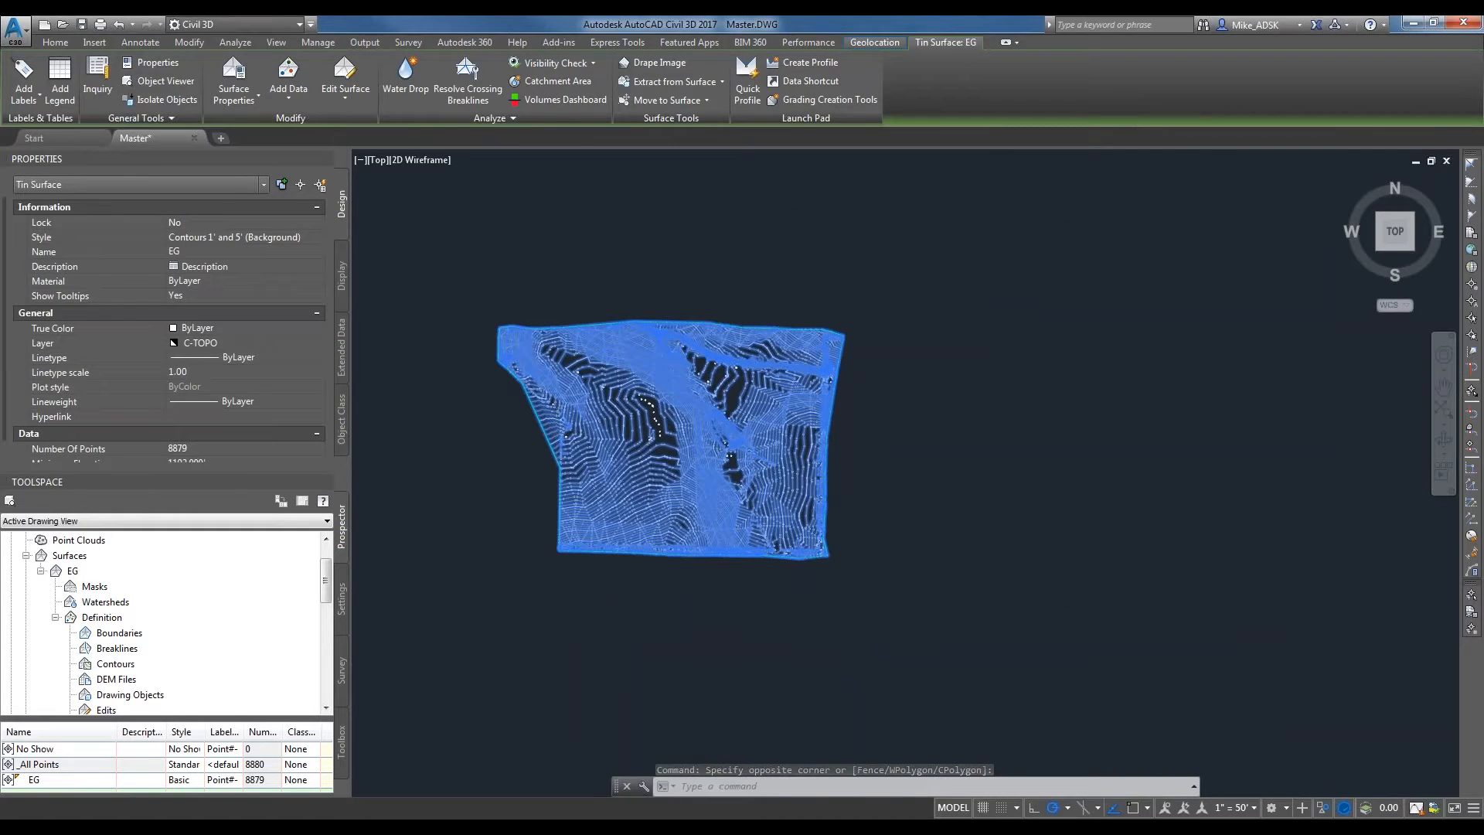
scroll(656, 382, up, 2)
scroll(654, 384, down, 2)
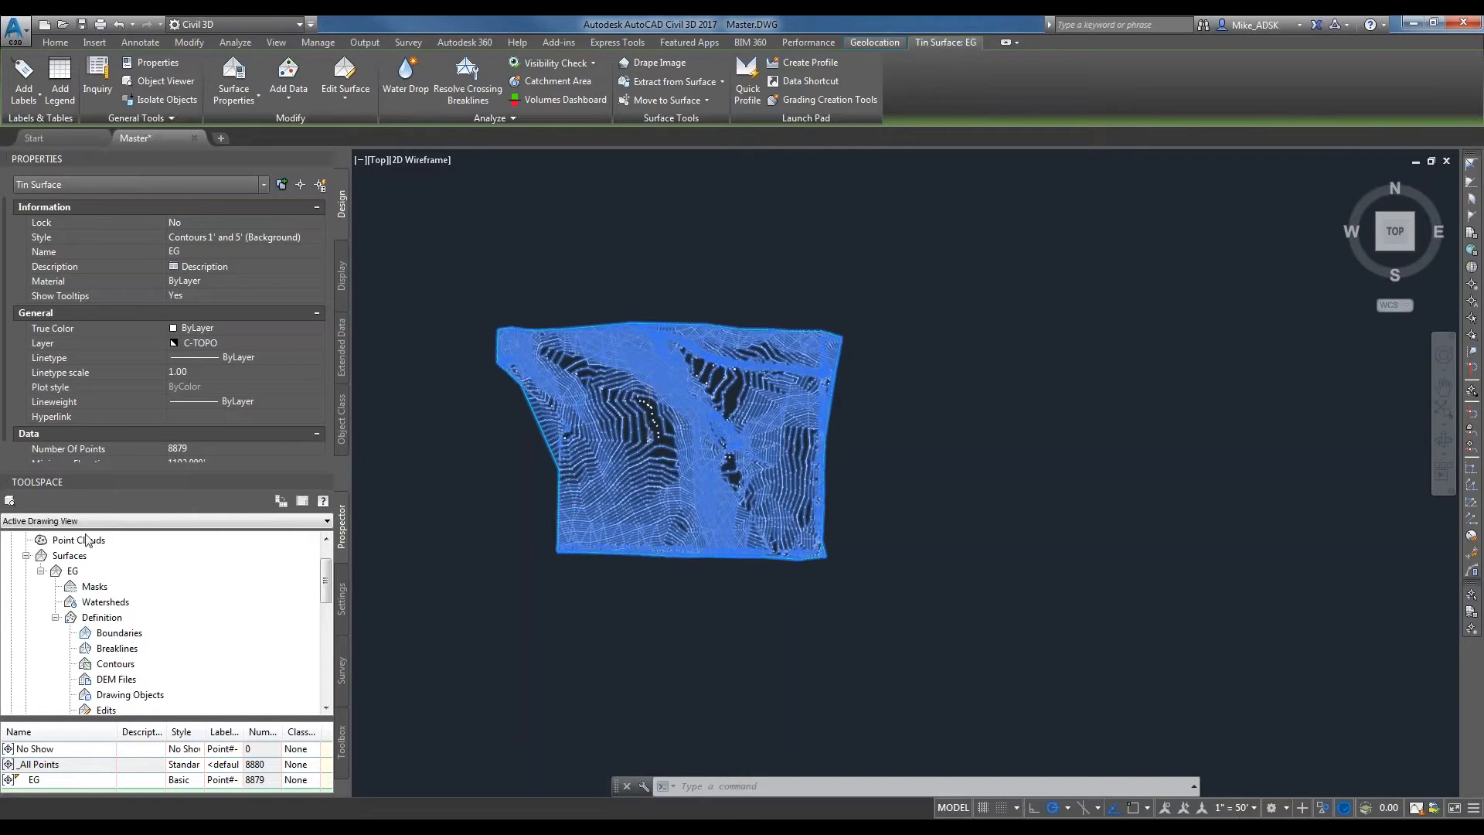
key(Escape)
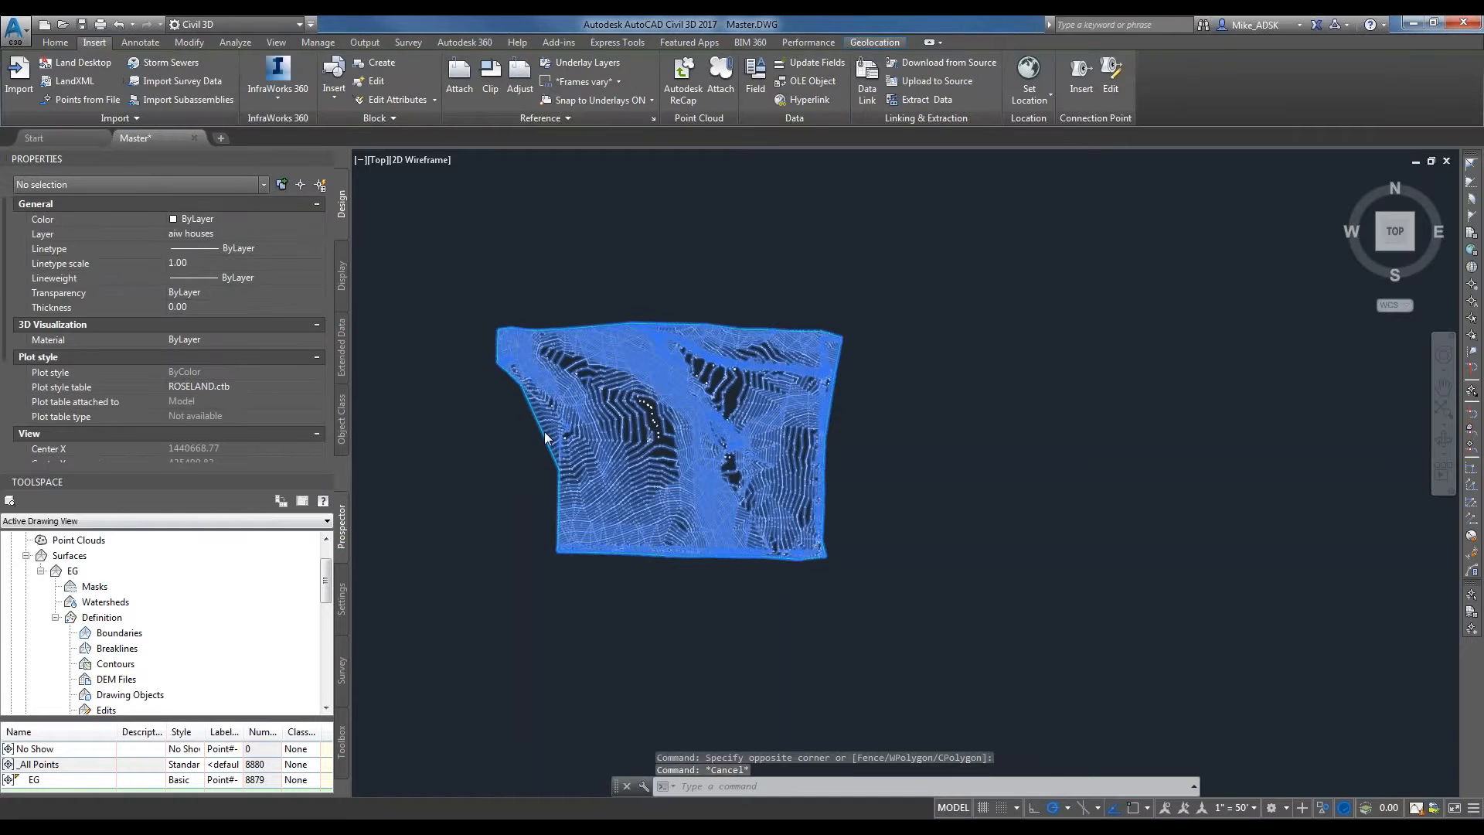
Open the EG surface in the Object Viewer and tilt it into a 3D view with the Realistic visual style.
right_click(74, 571)
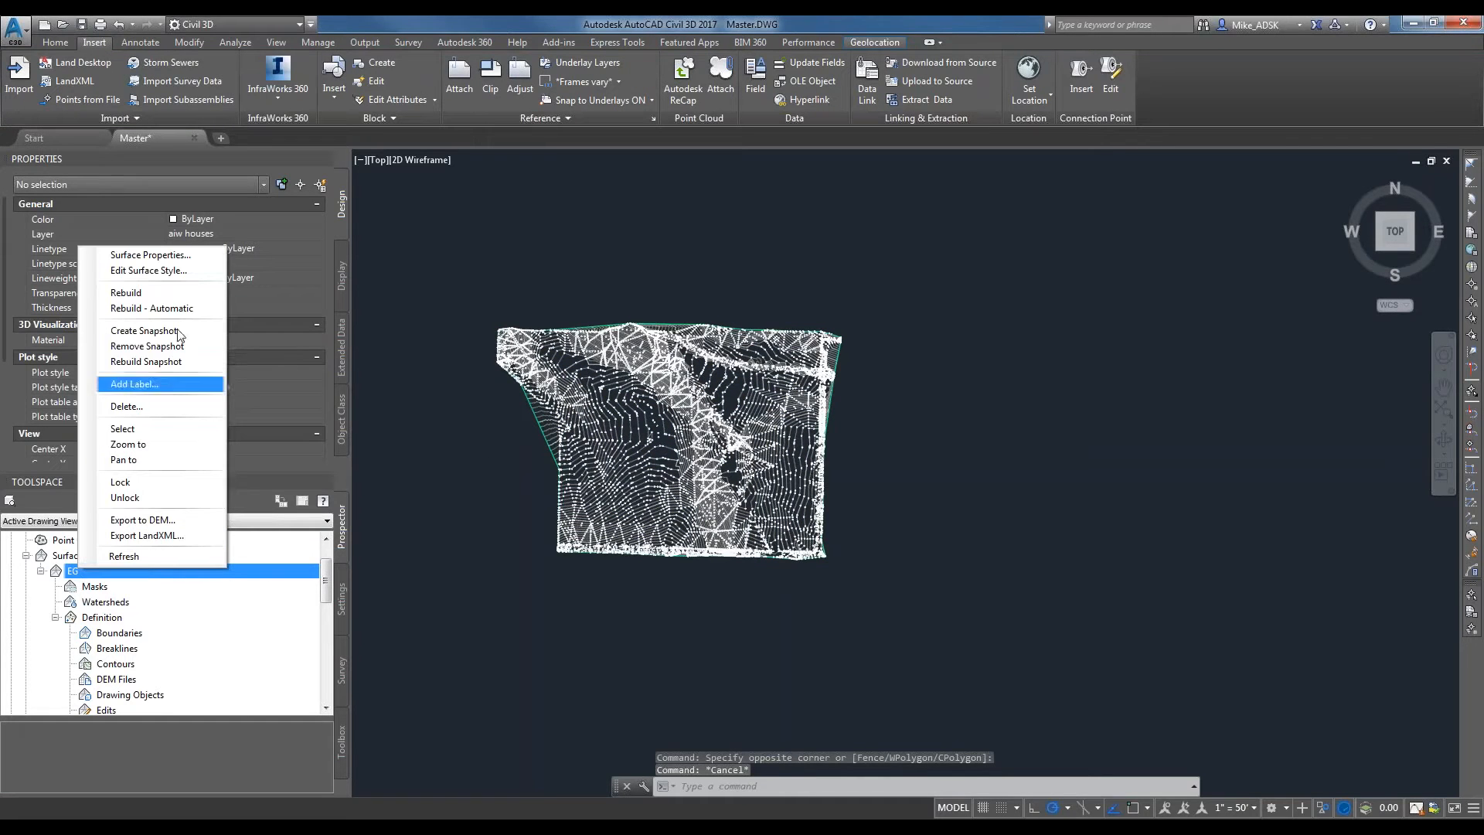
click(516, 391)
click(537, 409)
right_click(538, 409)
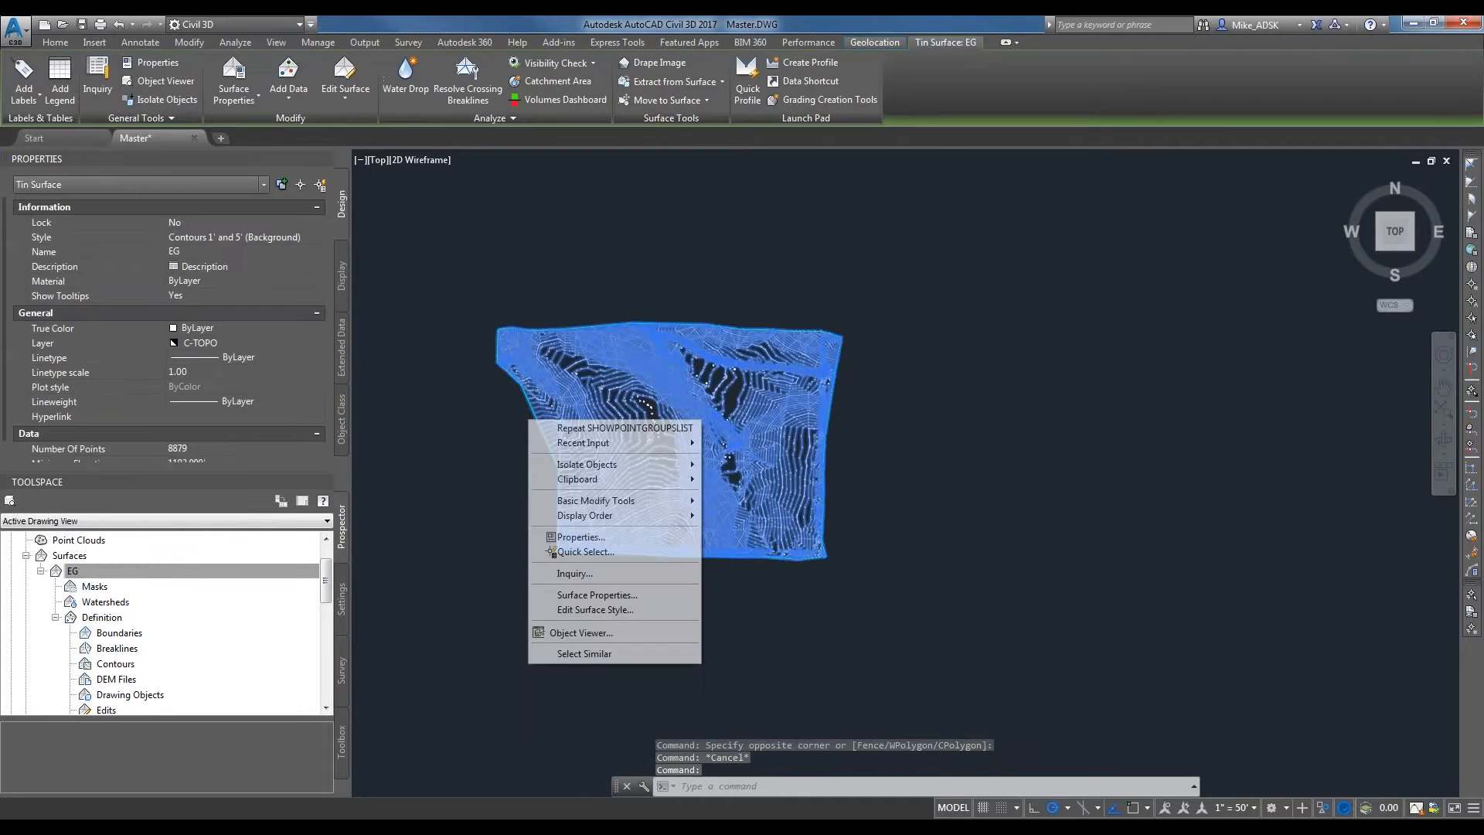
click(572, 653)
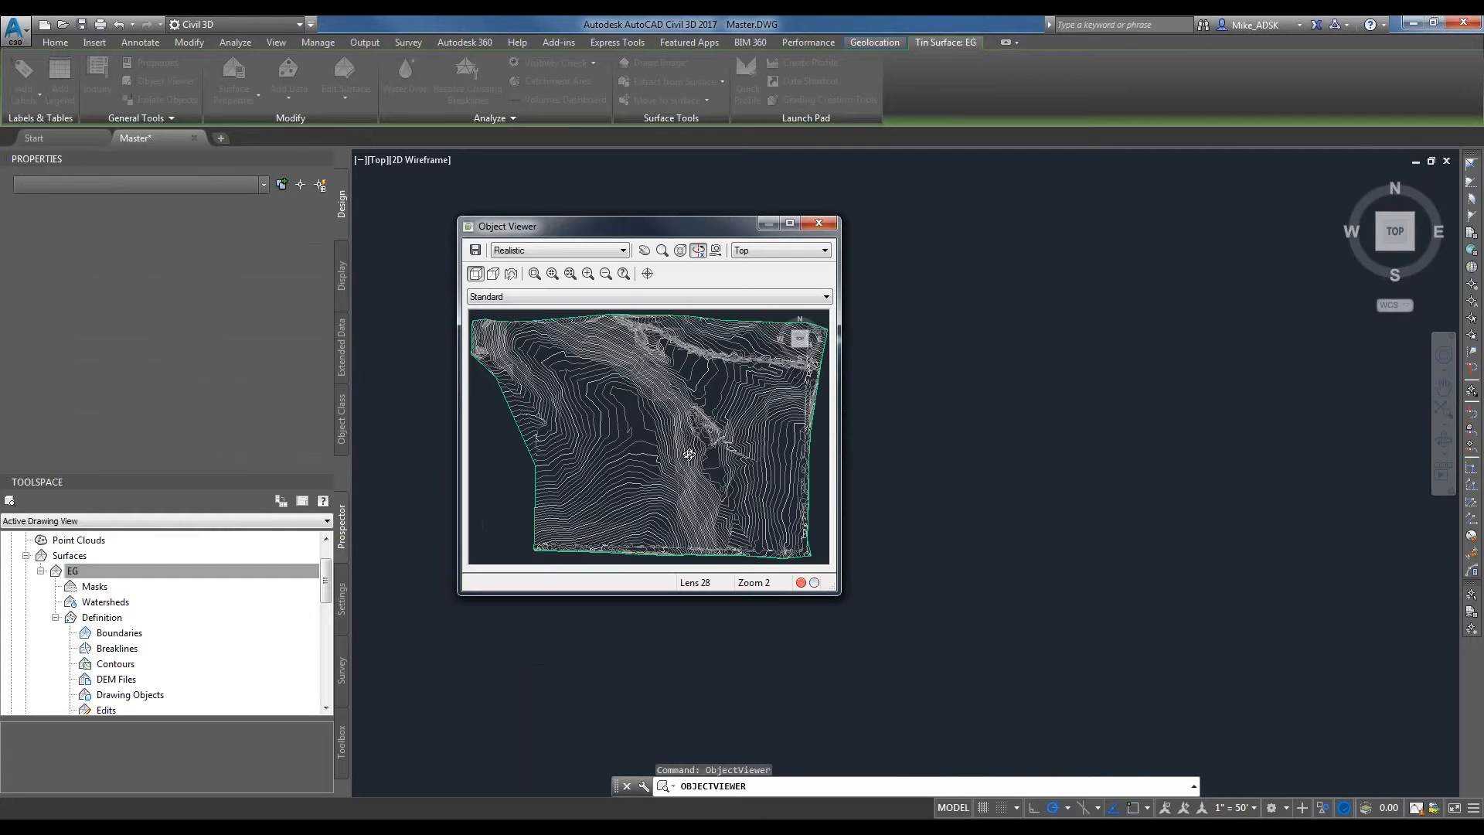
mouse_move(715, 495)
mouse_down()
mouse_move(679, 424)
mouse_move(658, 465)
mouse_up()
click(559, 250)
click(598, 265)
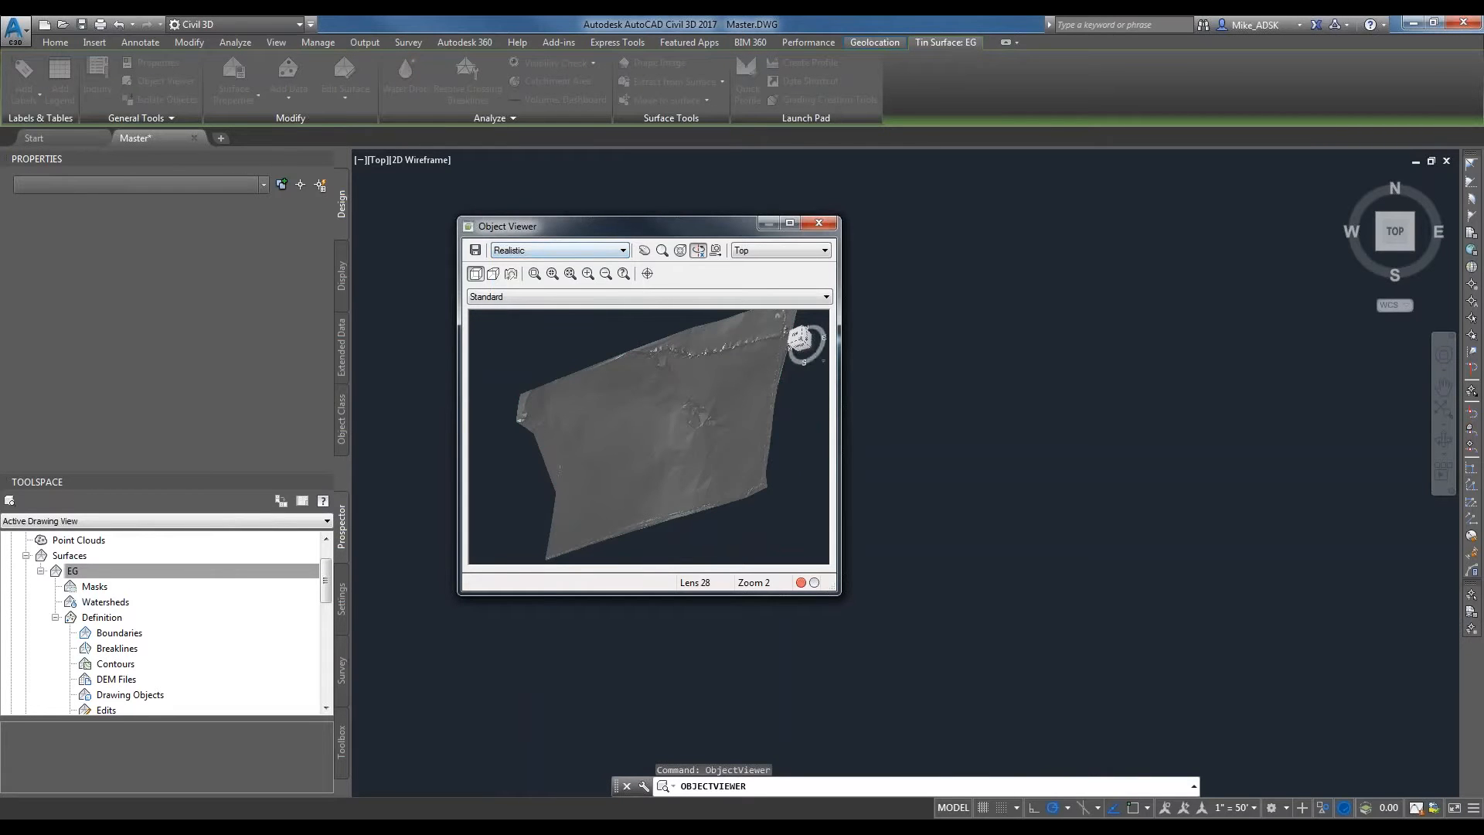
Maximize the Object Viewer, orbit the EG surface to examine its relief, and close the viewer.
click(789, 224)
drag(482, 639, 421, 503)
drag(919, 287, 969, 247)
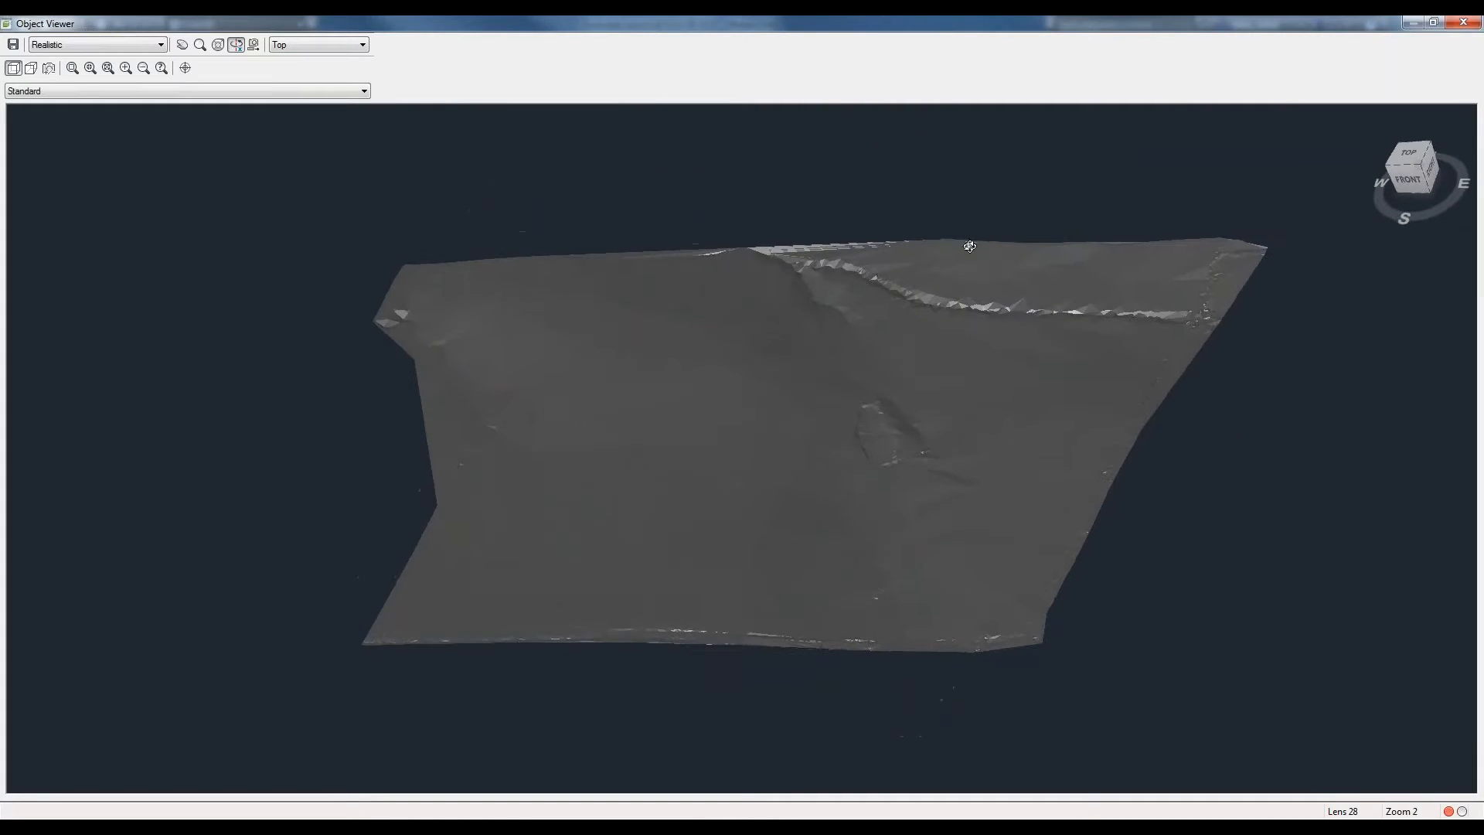
click(1471, 24)
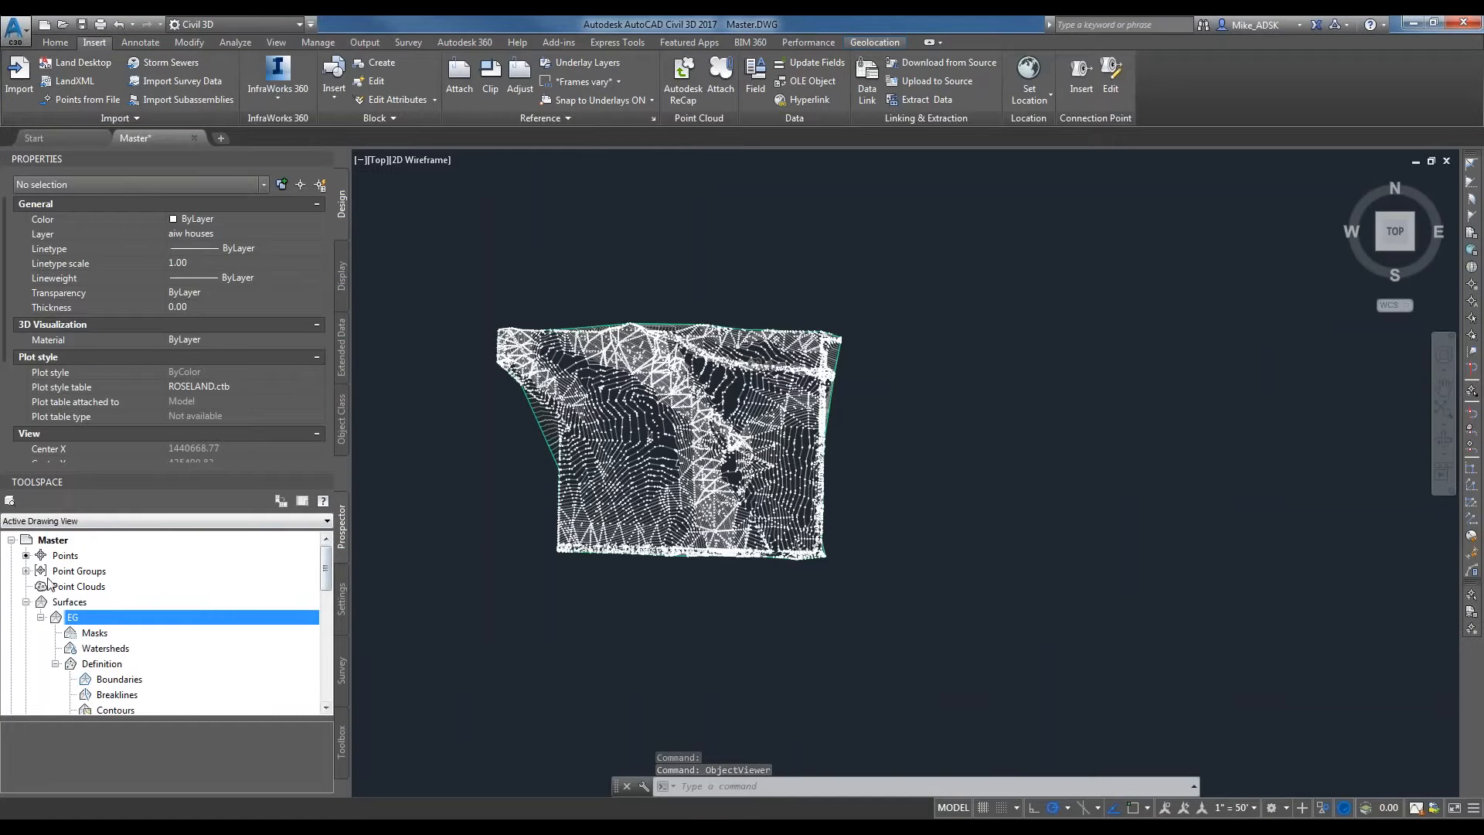
Open the No Show point group's properties and enable including points by matching numbers.
click(81, 570)
click(62, 748)
right_click(75, 748)
click(123, 535)
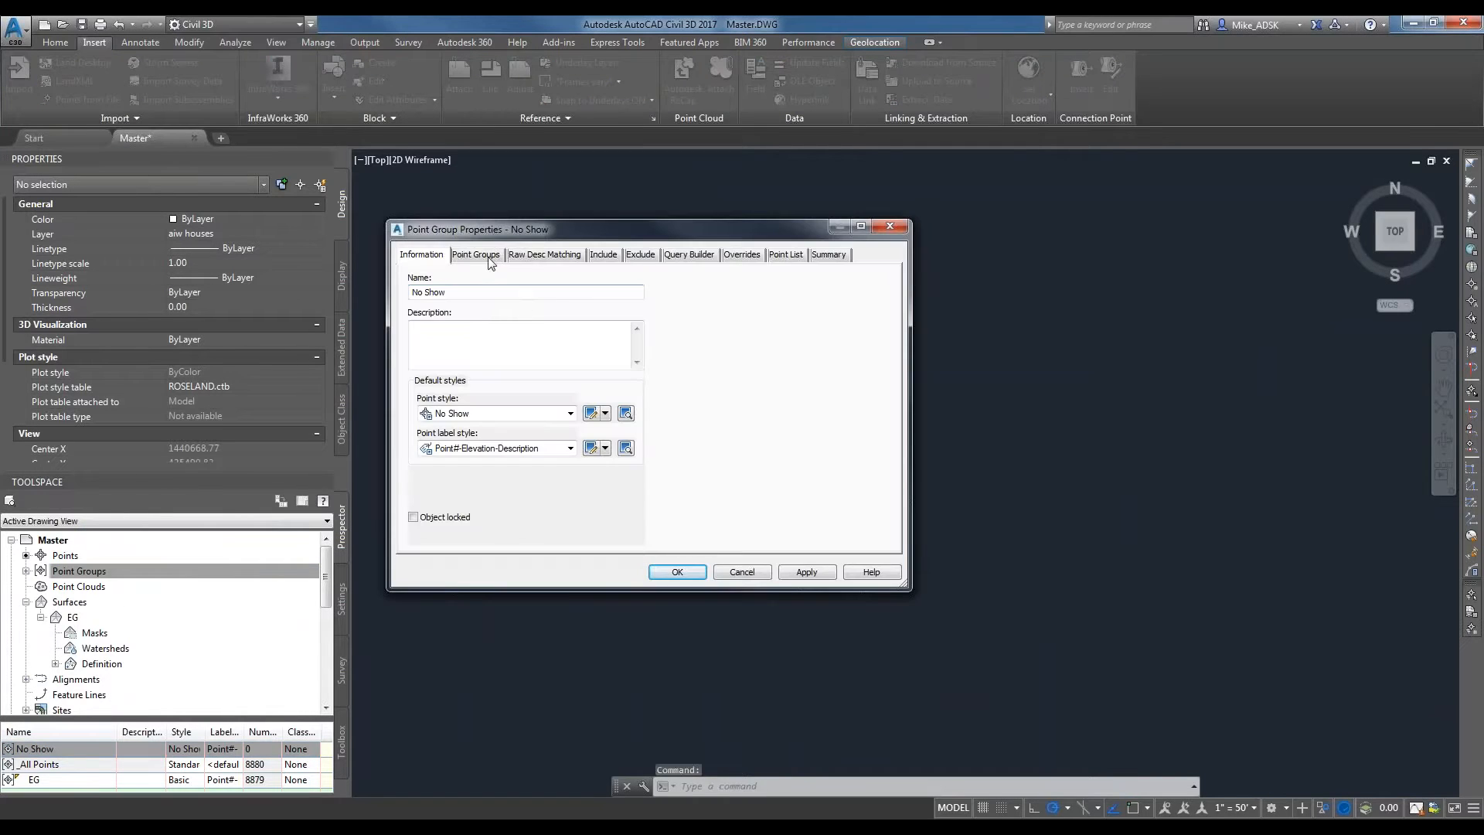
click(605, 255)
click(445, 283)
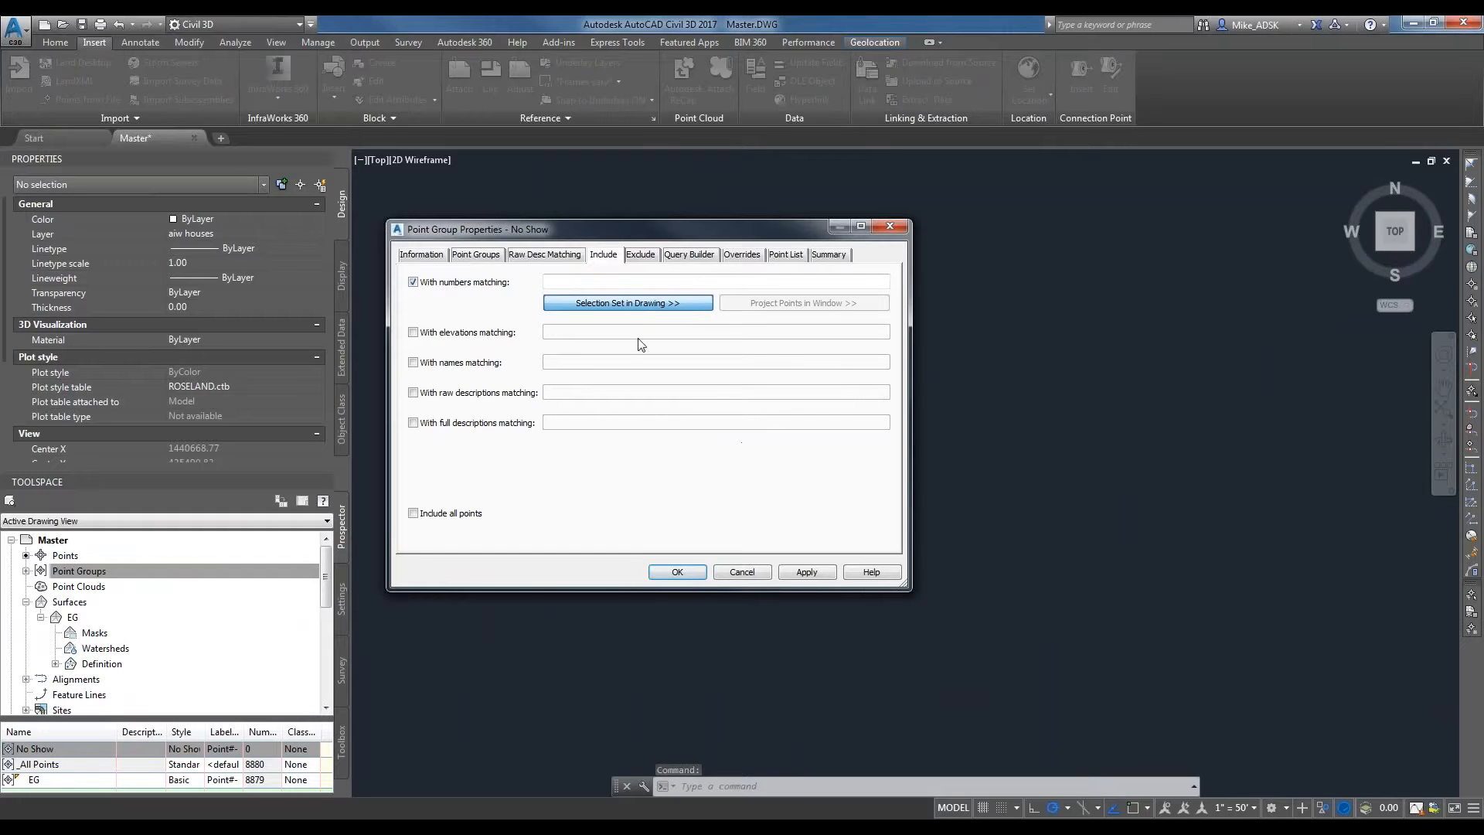
Window-select all the site's points in the drawing as the No Show group's members (2-8880) and accept the properties.
click(646, 300)
click(646, 301)
click(437, 268)
click(459, 269)
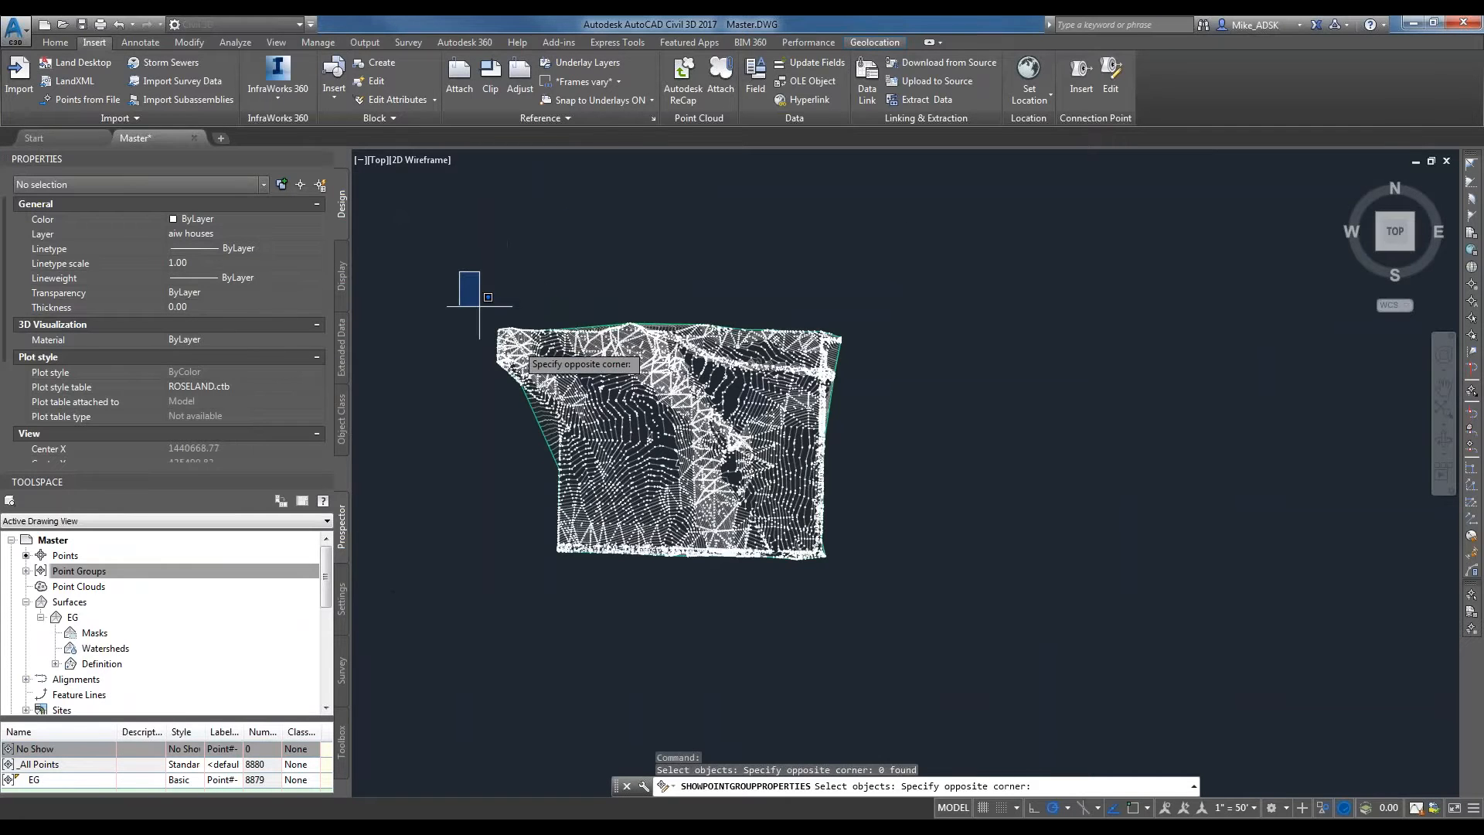
click(954, 624)
key(Return)
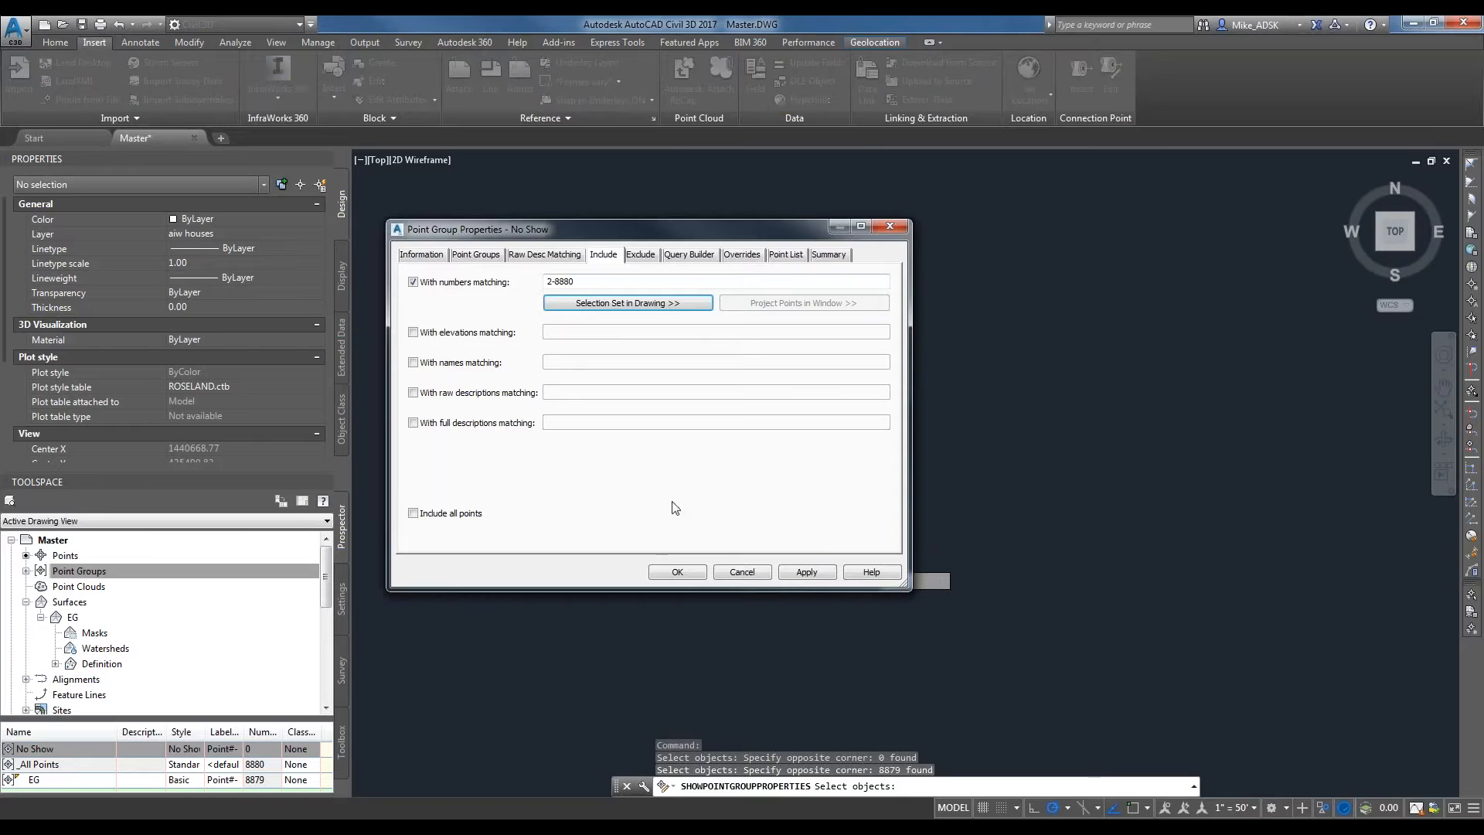
click(676, 572)
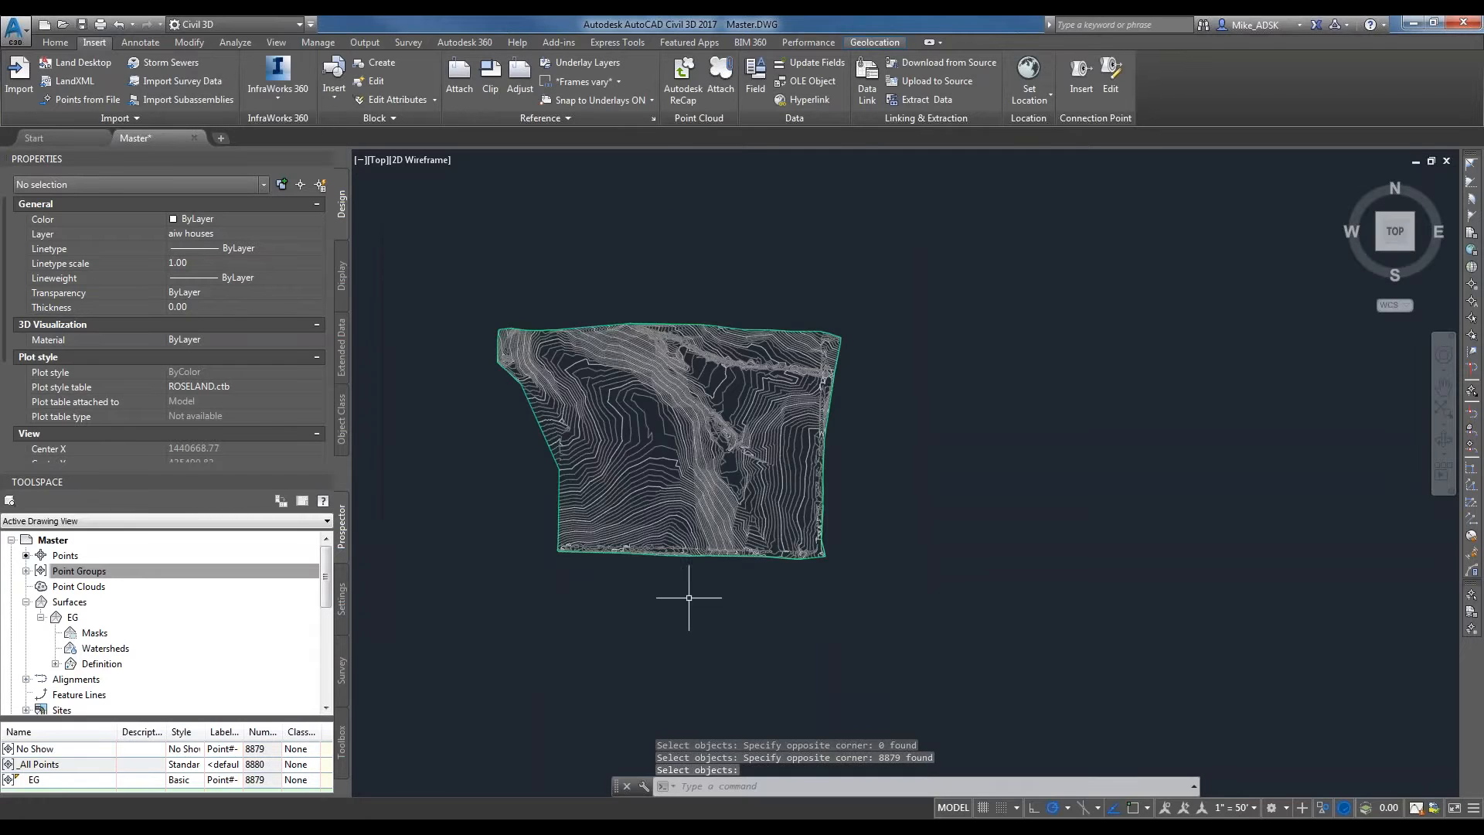
scroll(838, 499, up, 2)
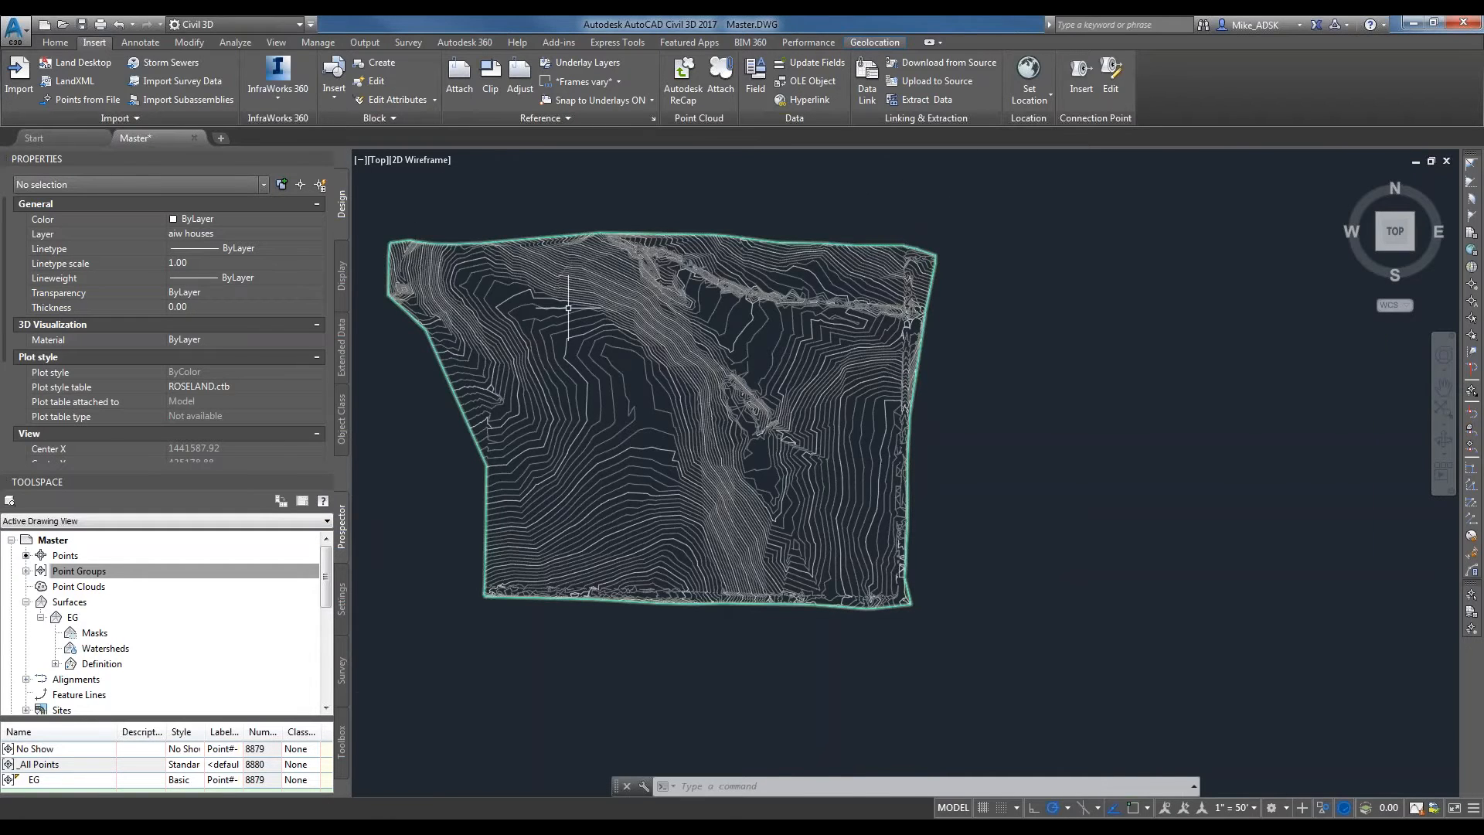
scroll(618, 464, up, 5)
click(1480, 826)
click(1480, 825)
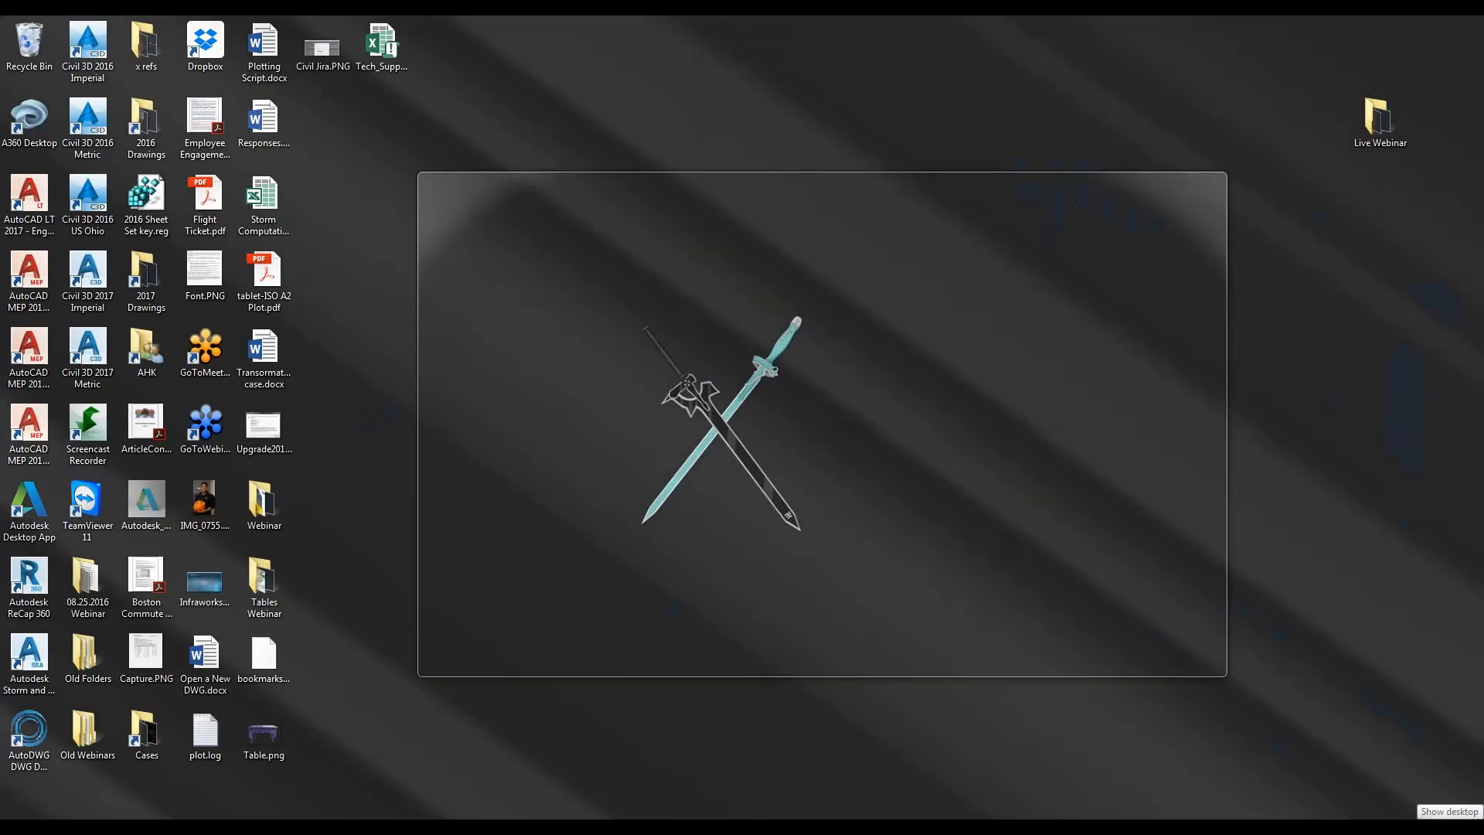
click(343, 611)
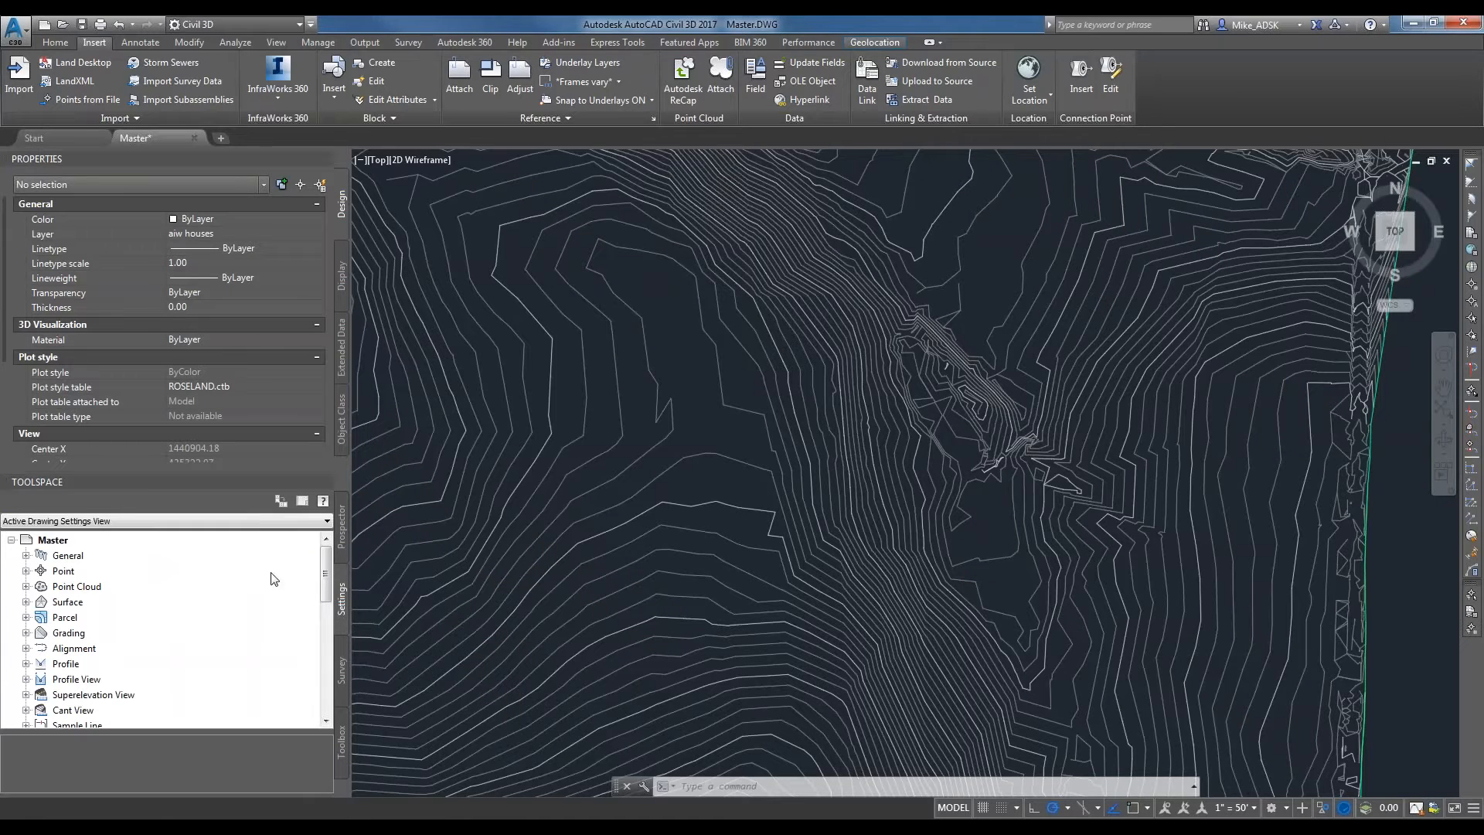
scroll(722, 456, down, 3)
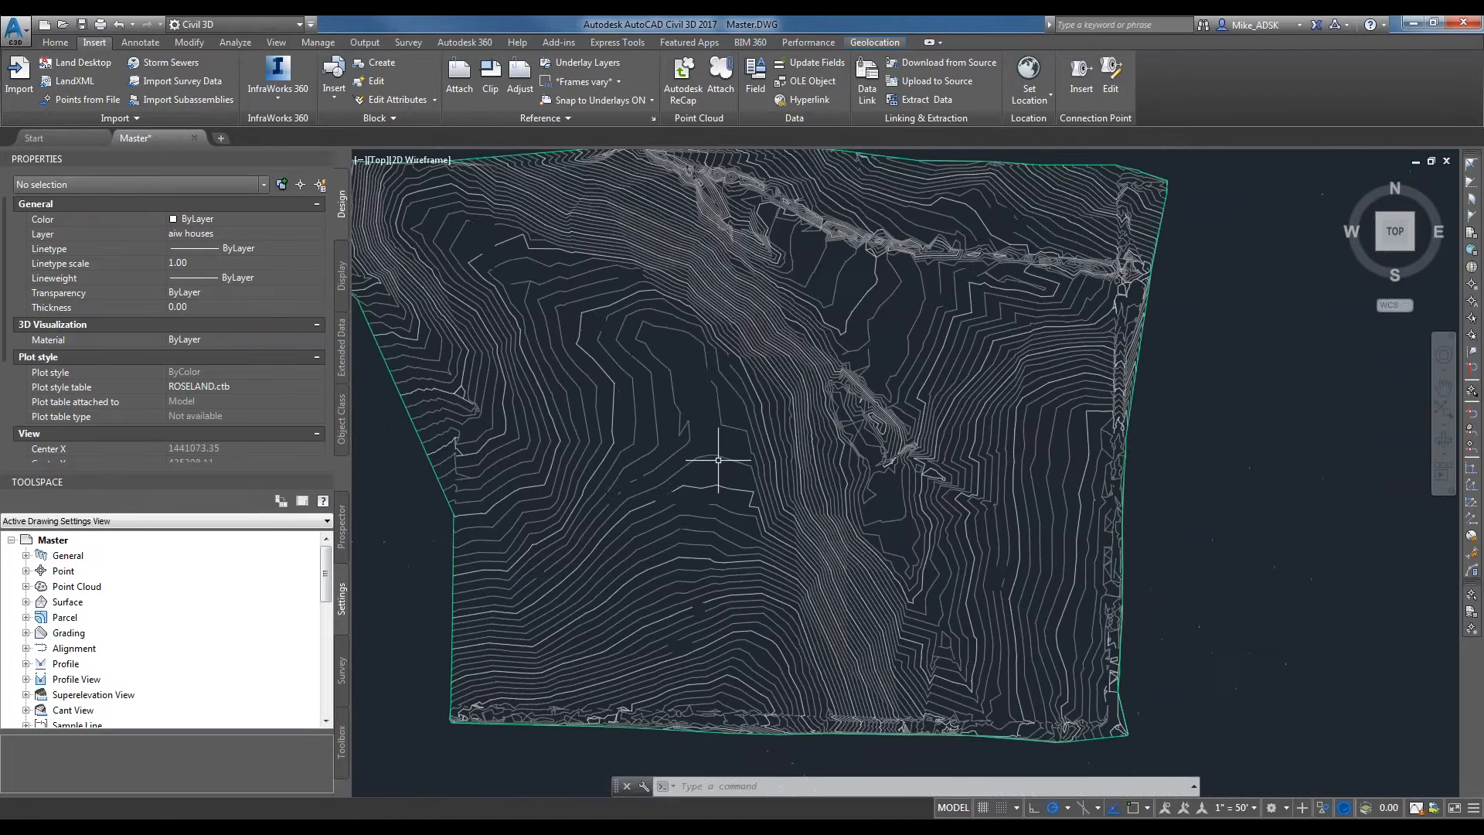
middle_drag(721, 457, 826, 568)
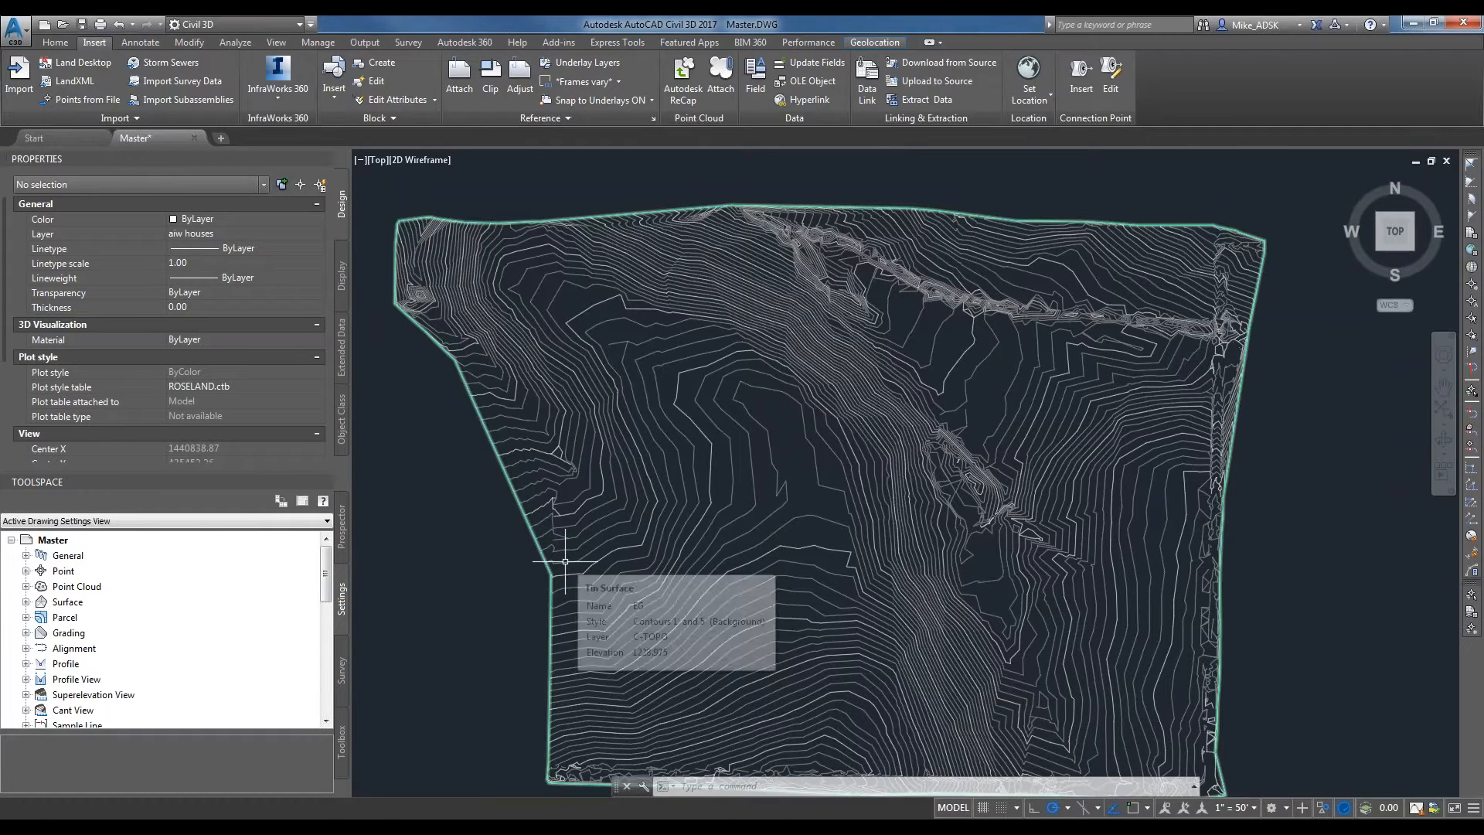
Select the EG surface by its slanted west border and open its surface properties.
click(522, 518)
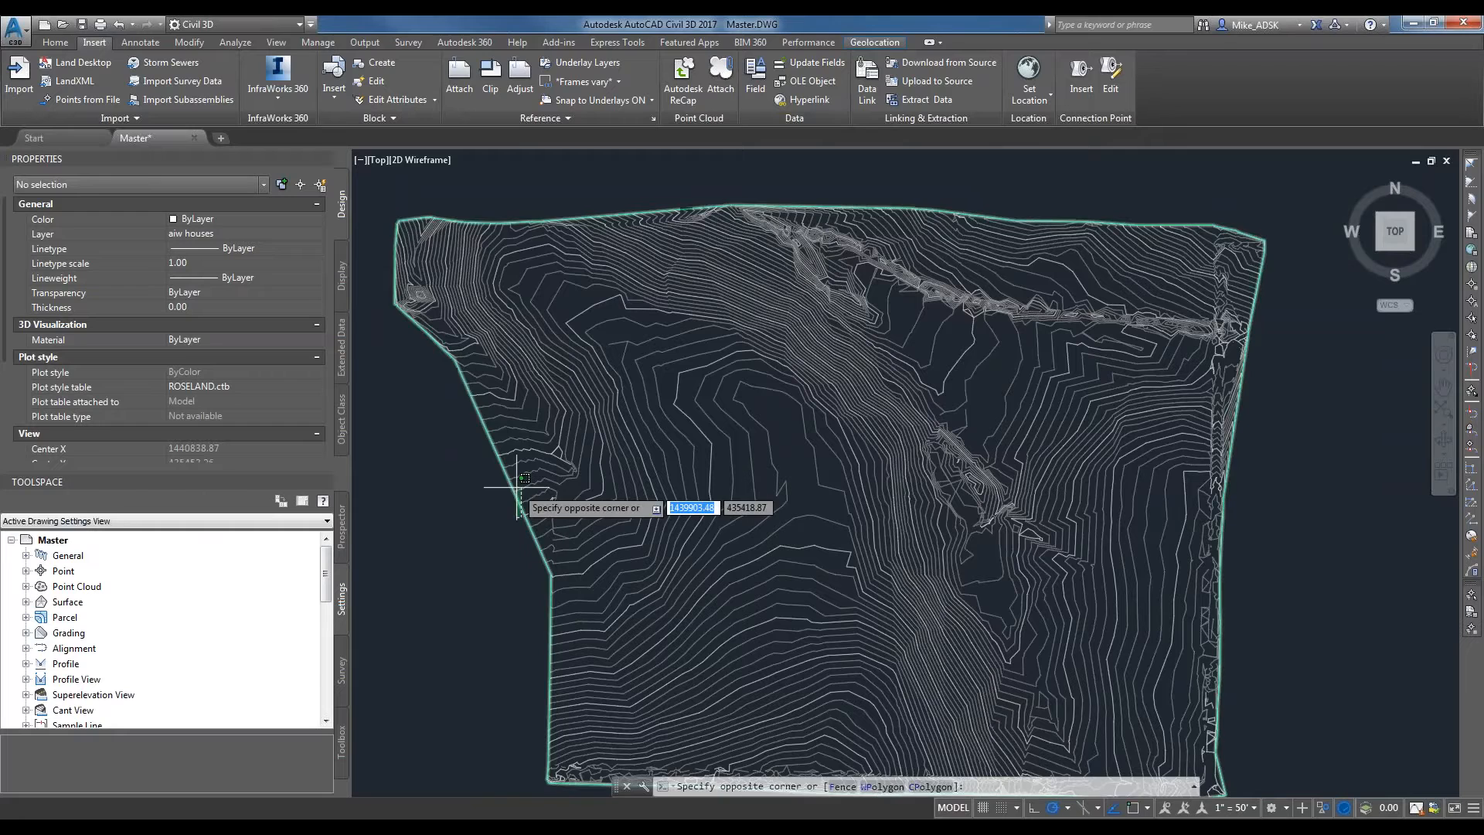
click(517, 484)
right_click(516, 483)
click(584, 661)
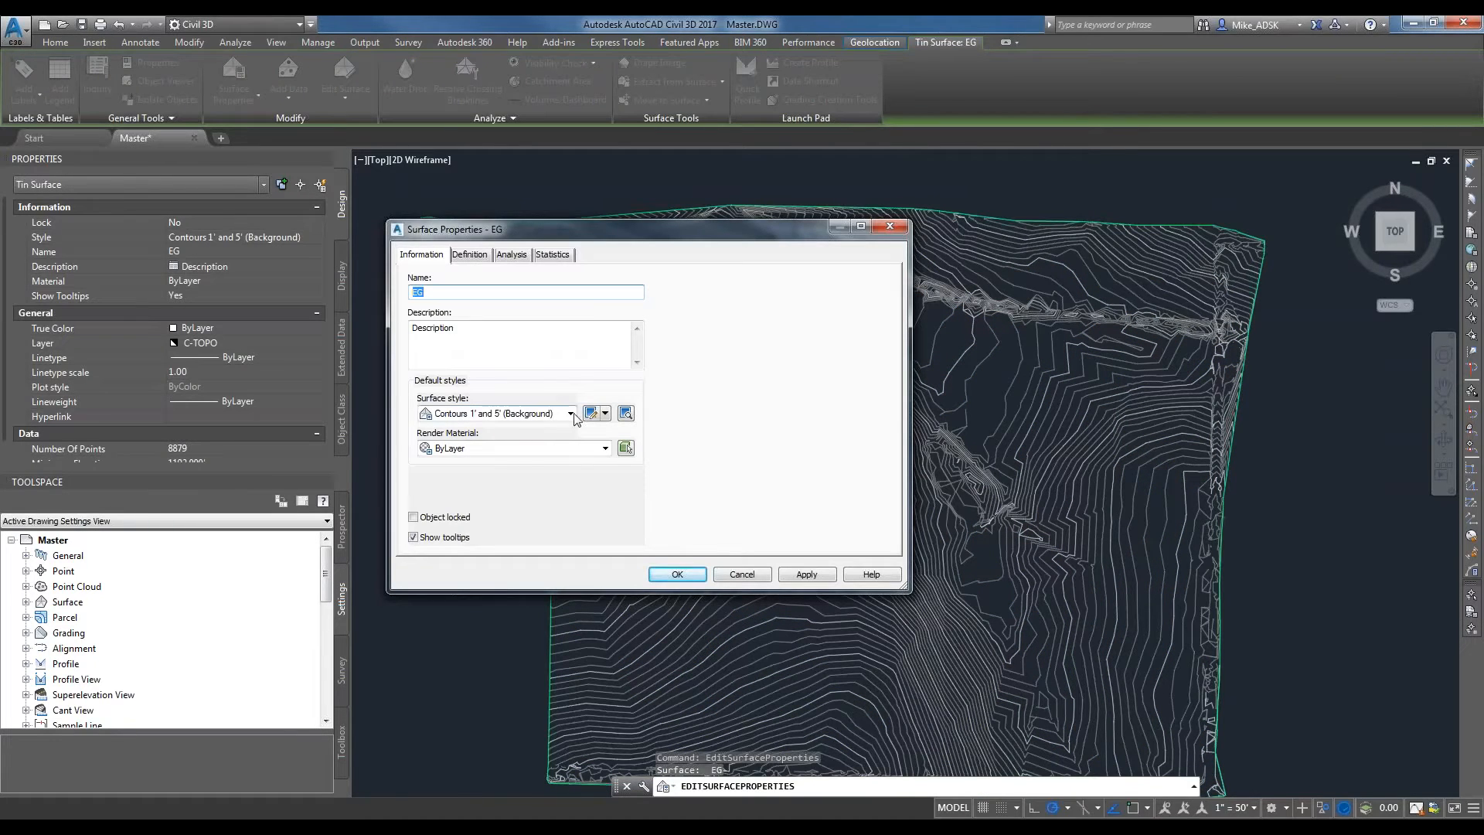
Apply the Border Only style to the EG surface, then switch it back to Contours 1' and 5' (Background).
click(570, 414)
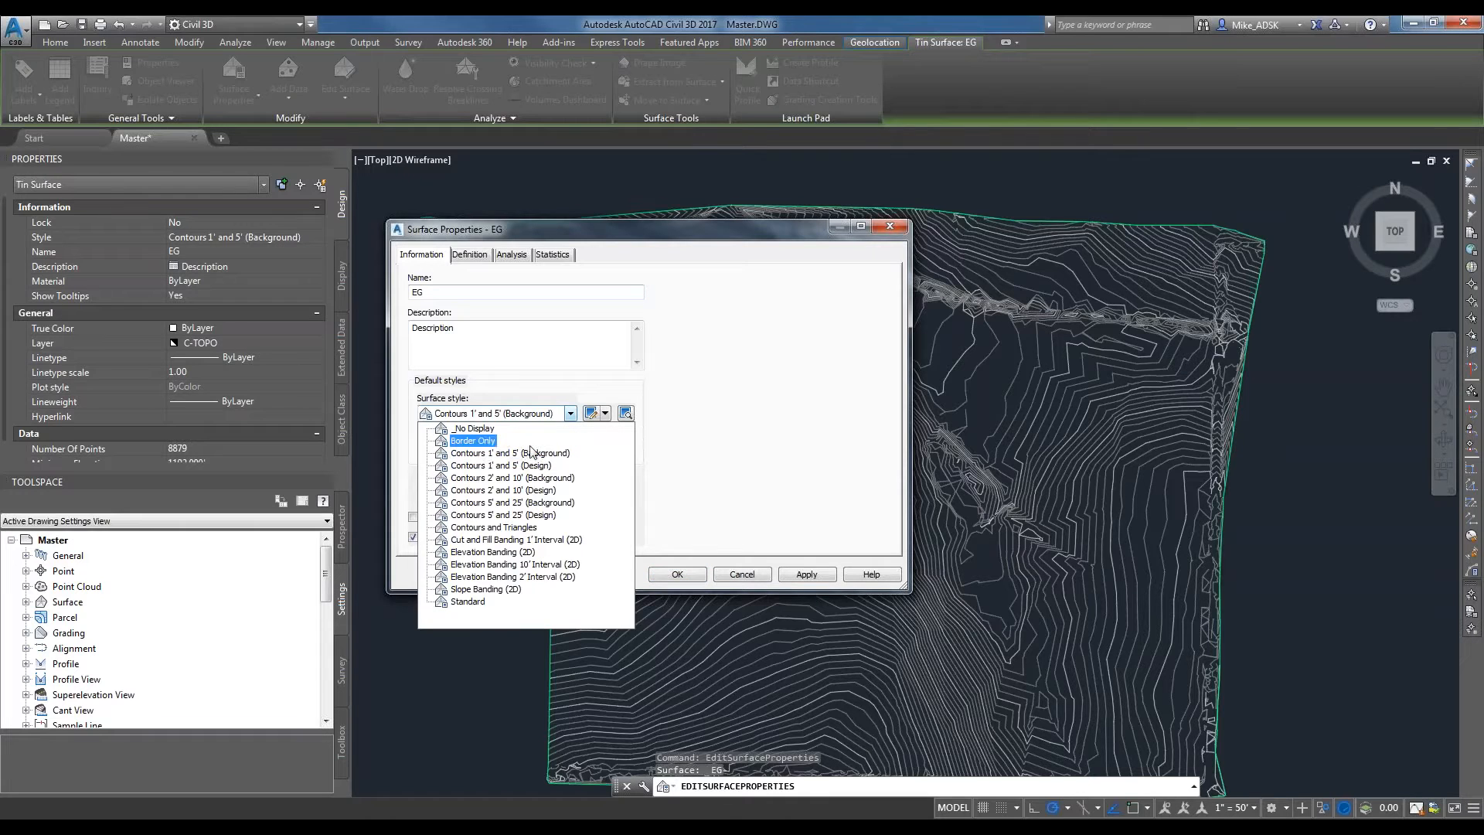
click(473, 441)
click(806, 574)
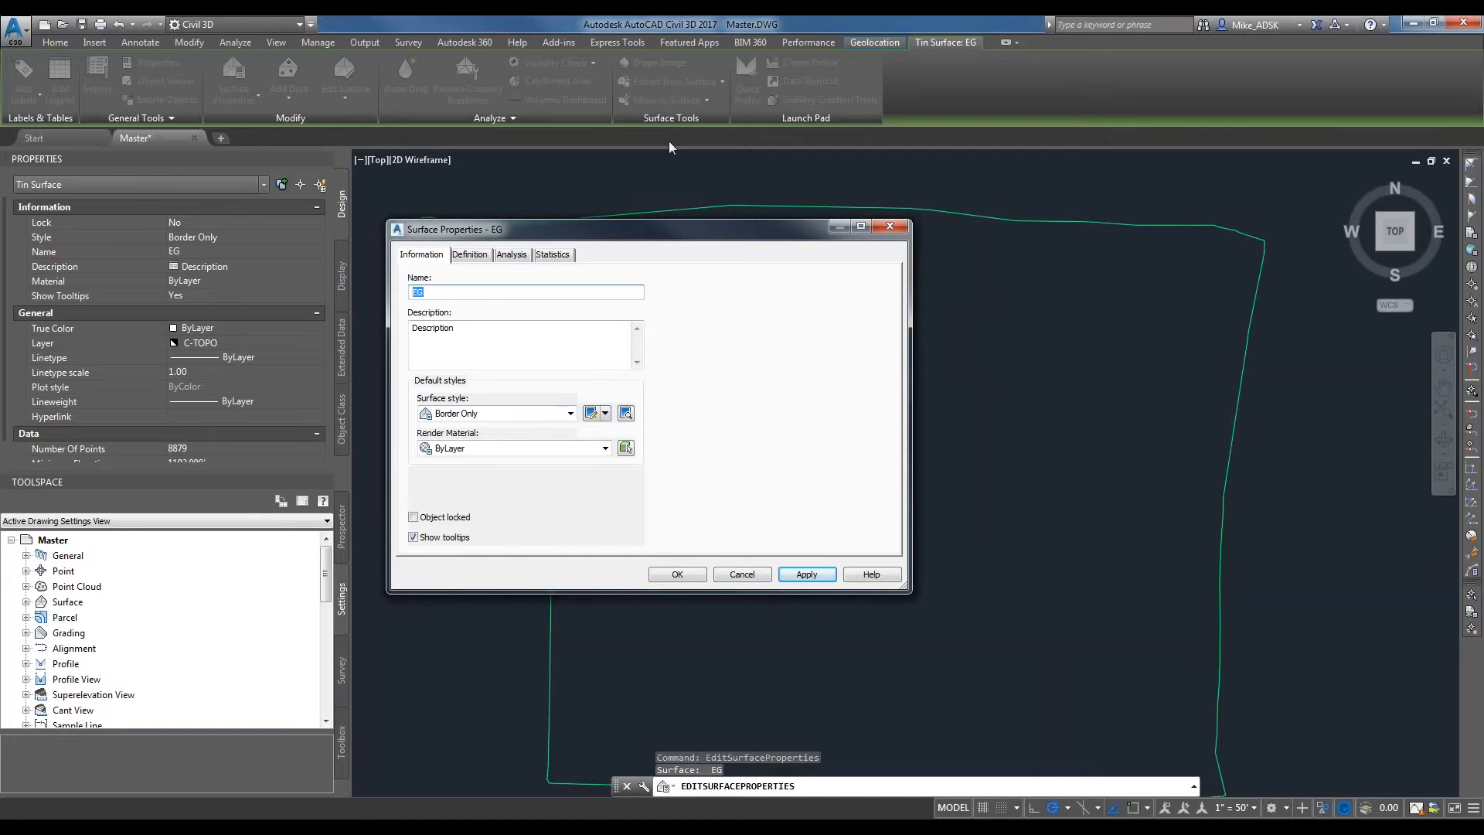
click(473, 413)
click(474, 455)
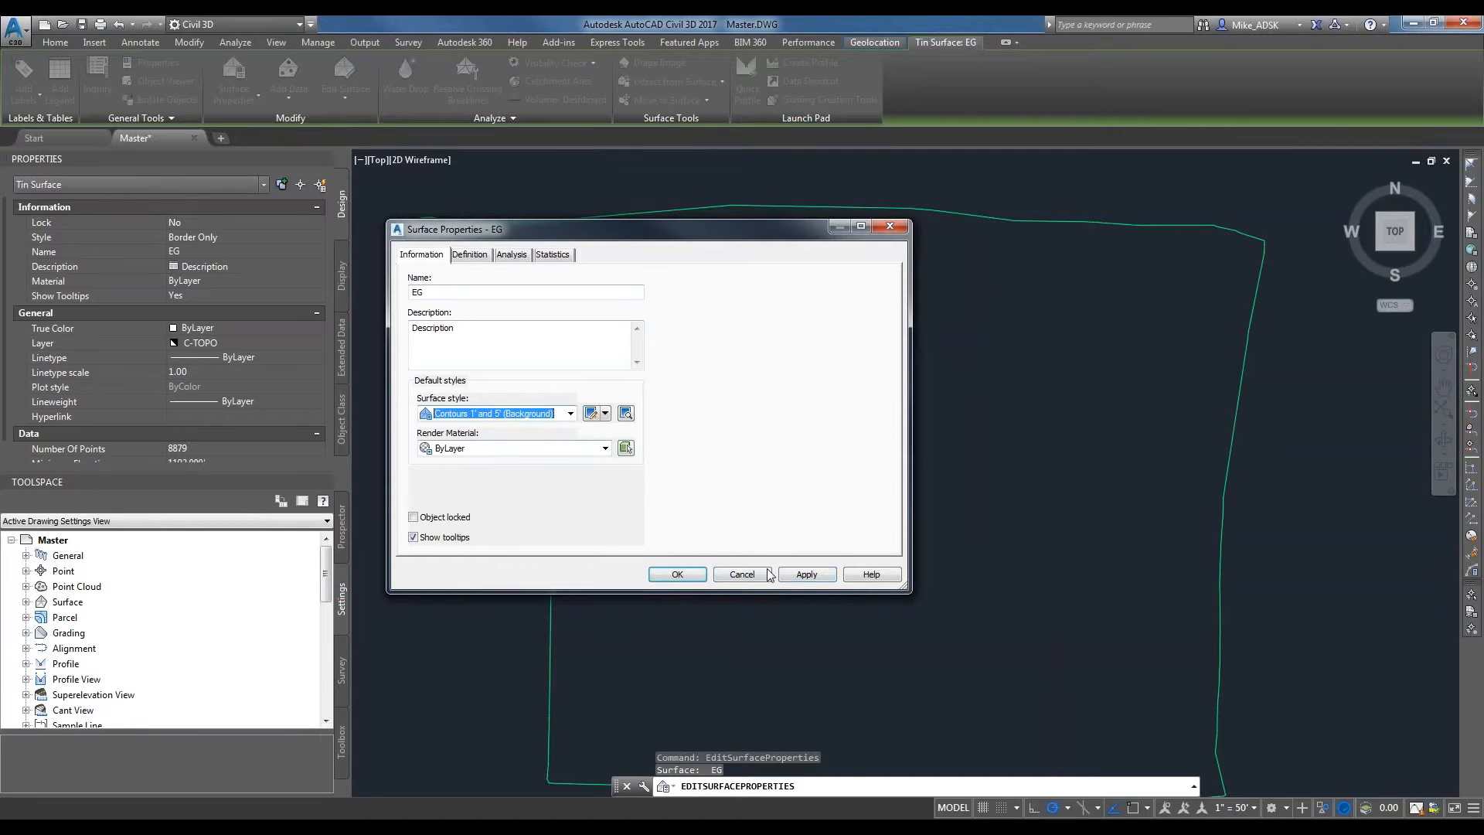
click(806, 574)
Copy the EG surface's current contour style and name the copy Contours 5' (Background).
drag(707, 238, 392, 157)
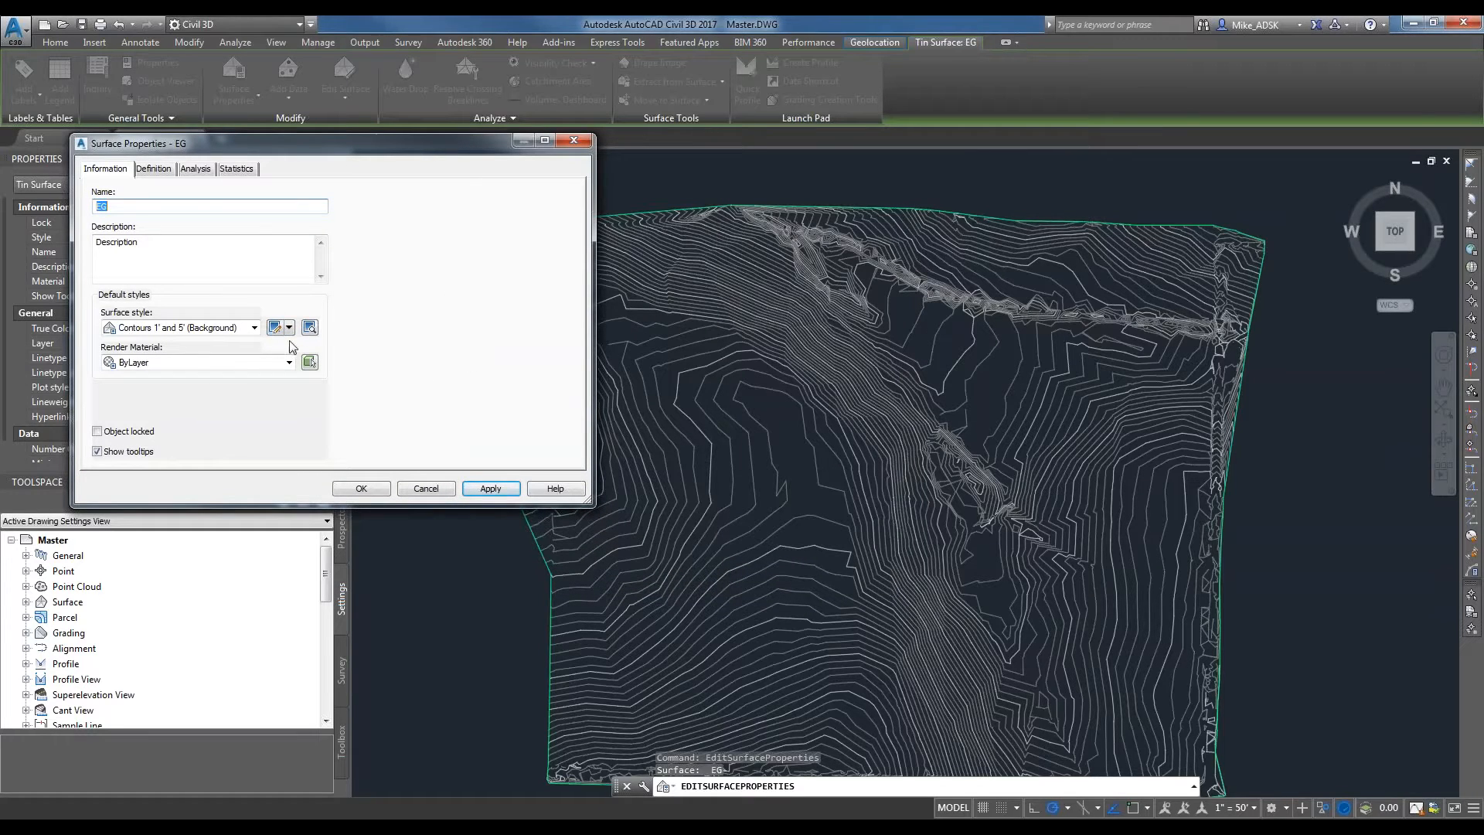
click(289, 326)
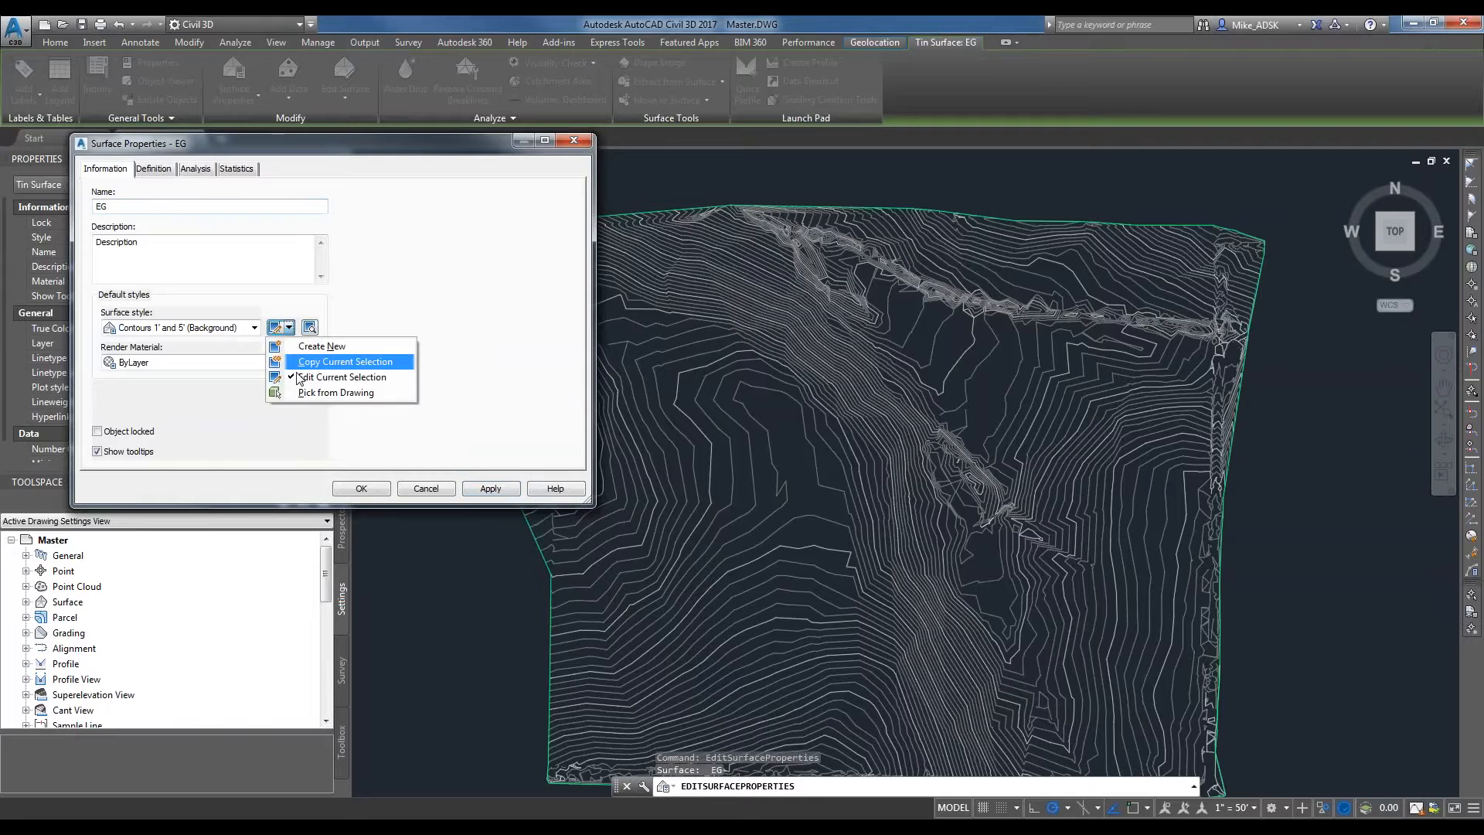
click(309, 360)
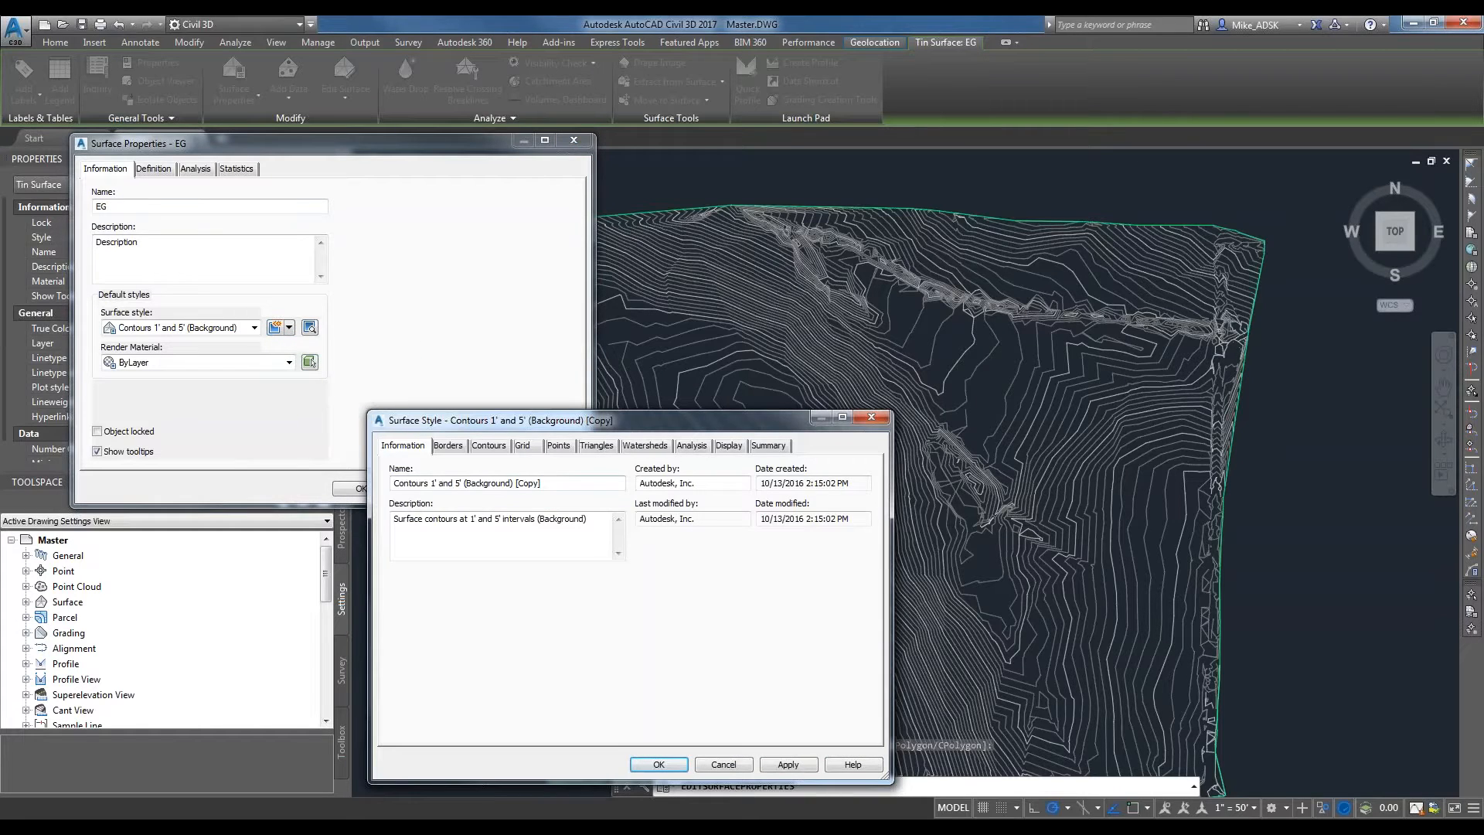
drag(430, 483, 455, 484)
key(Delete)
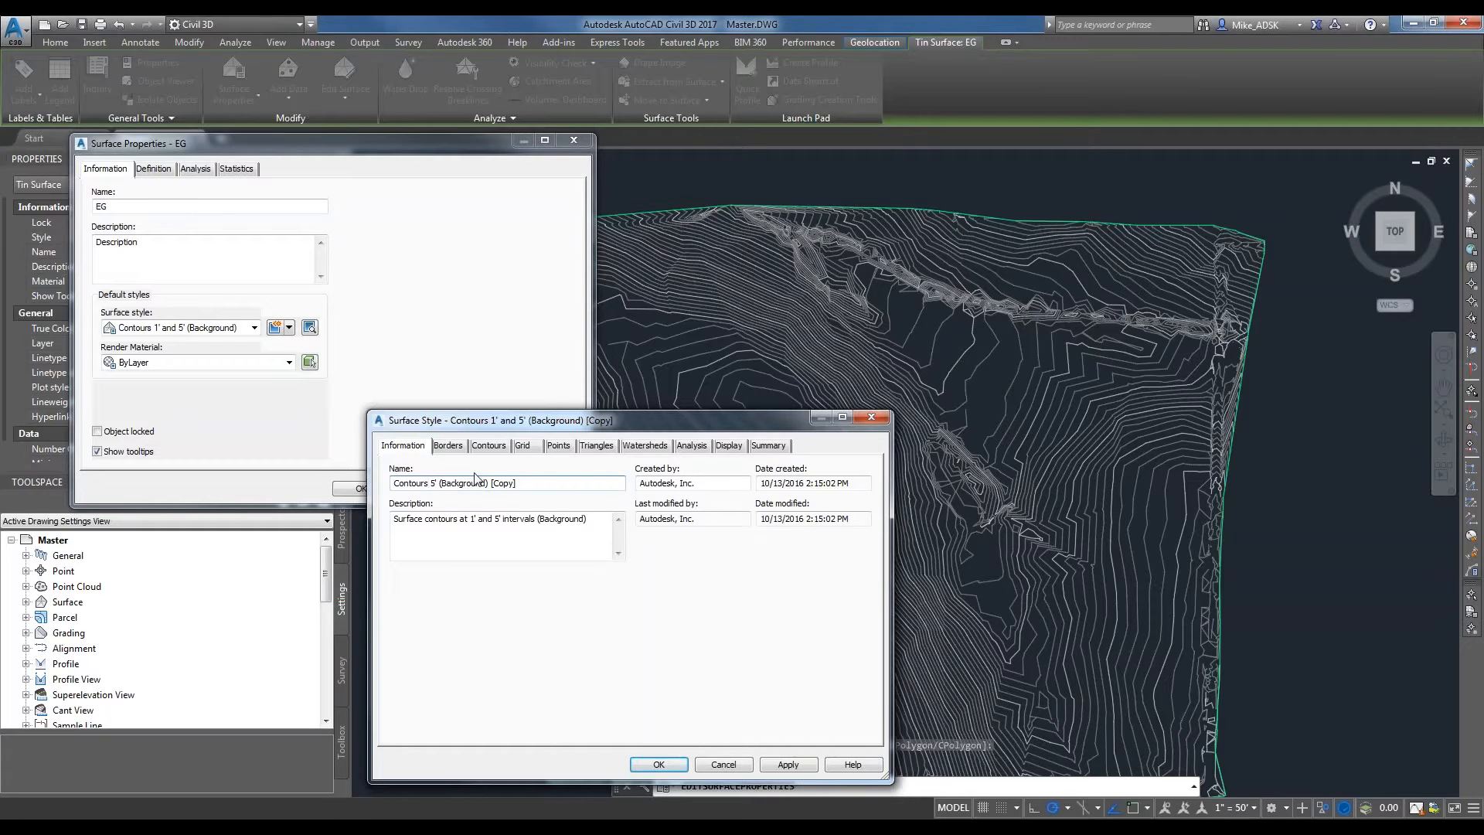
drag(489, 483, 517, 484)
key(Delete)
Hide the minor contours in the new style's plan display and accept the style for the EG surface.
click(728, 446)
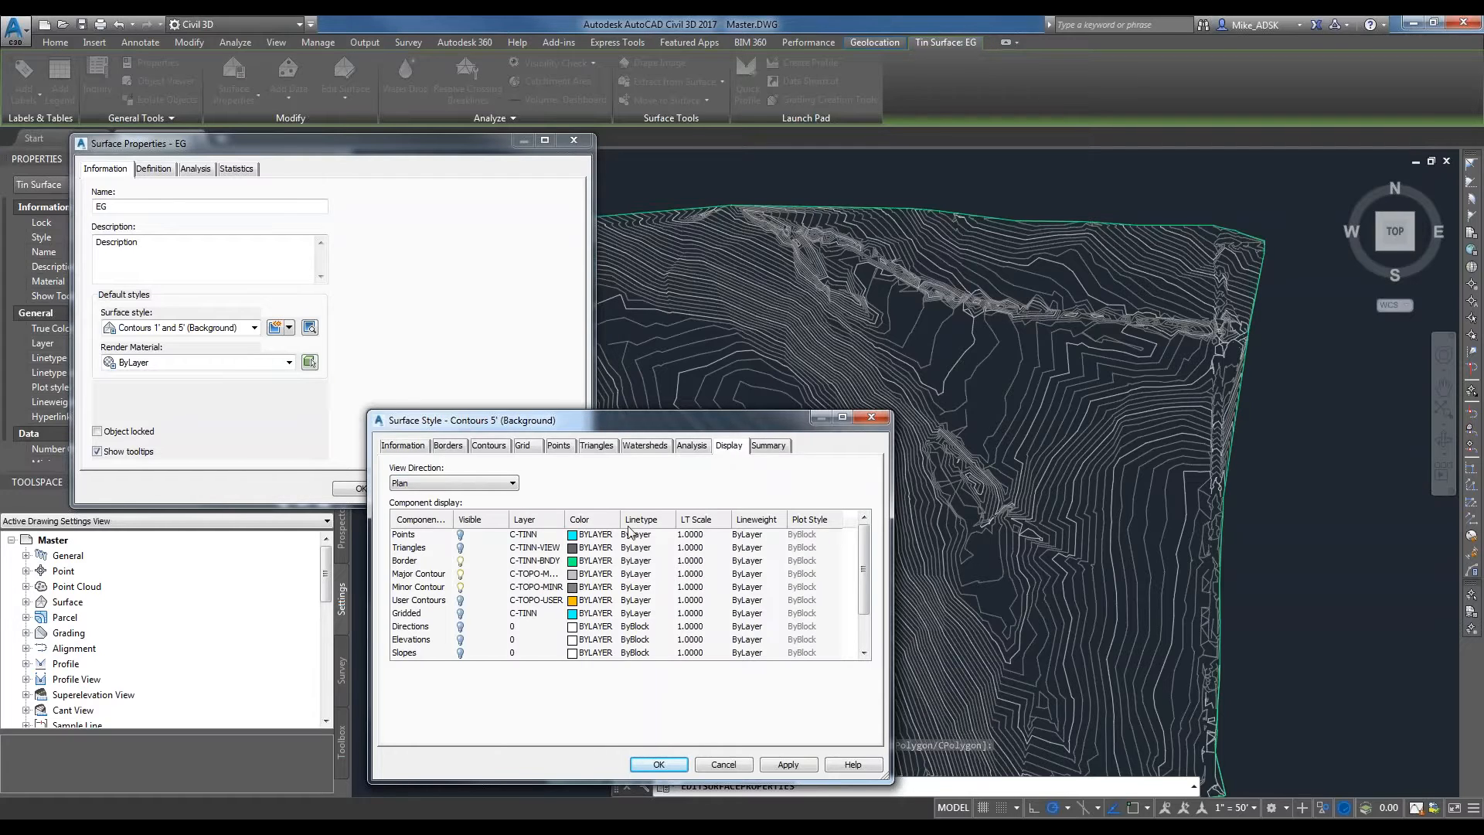
click(441, 586)
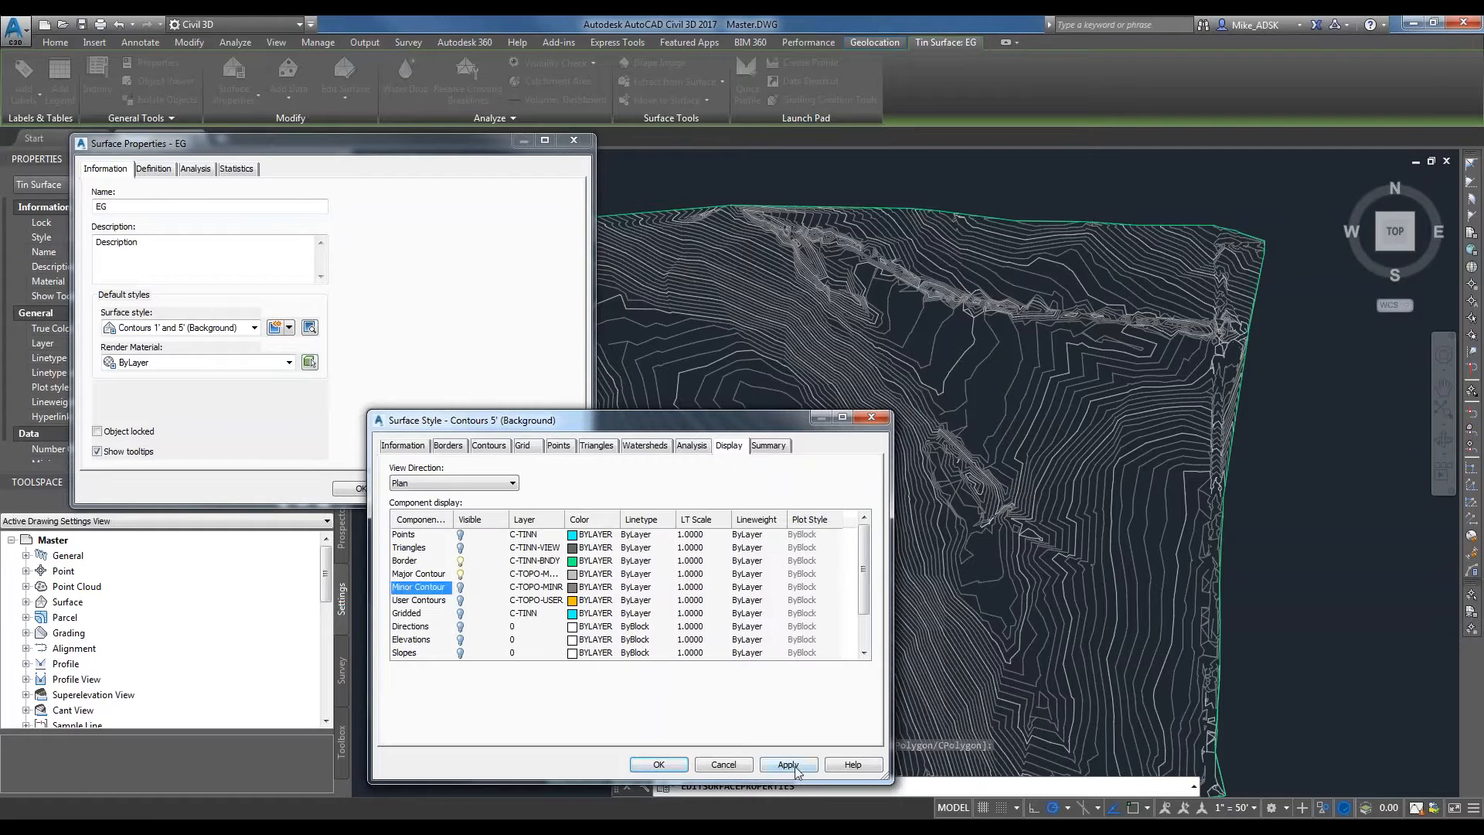
click(669, 765)
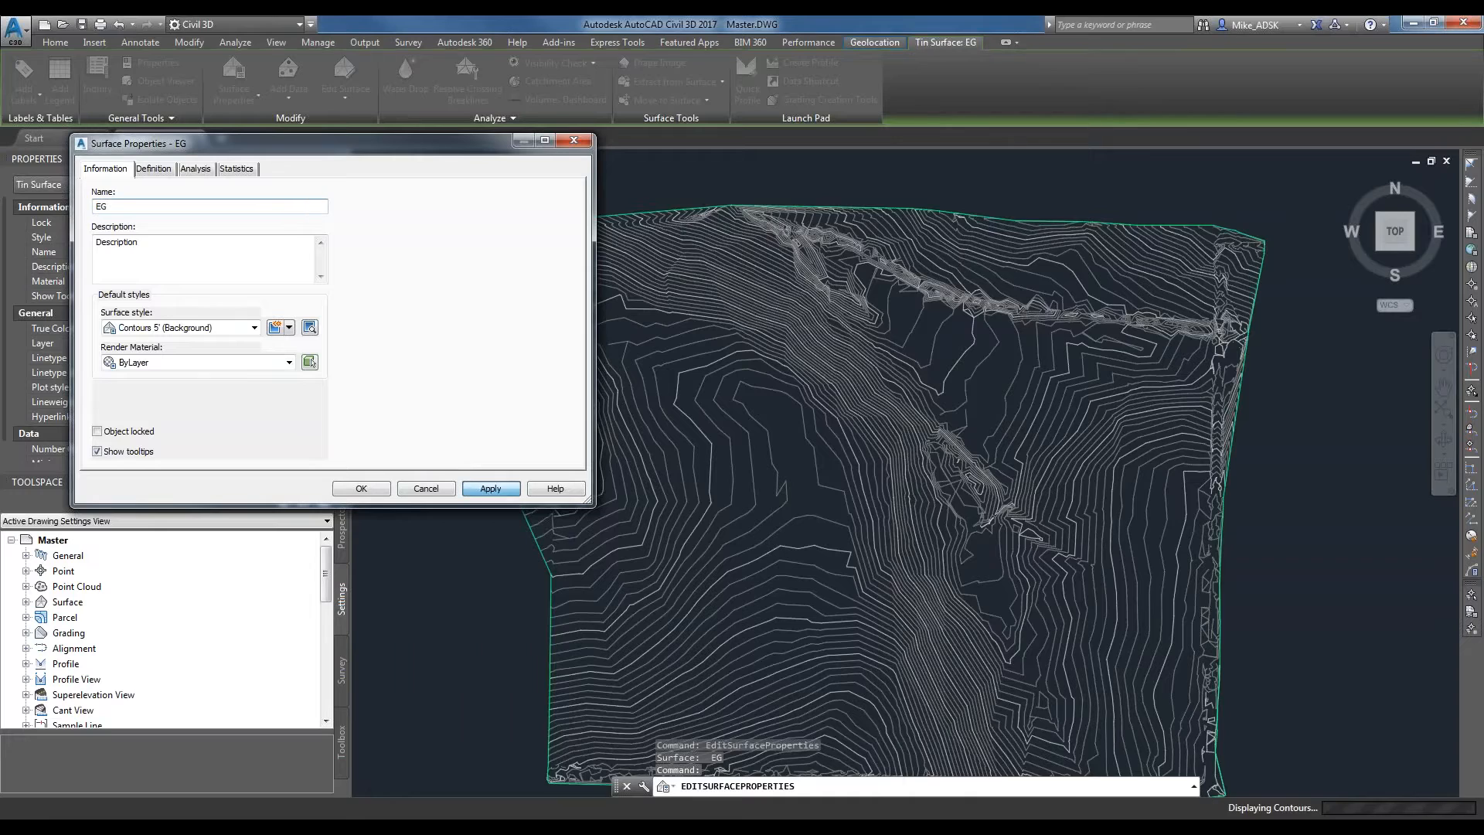
click(361, 487)
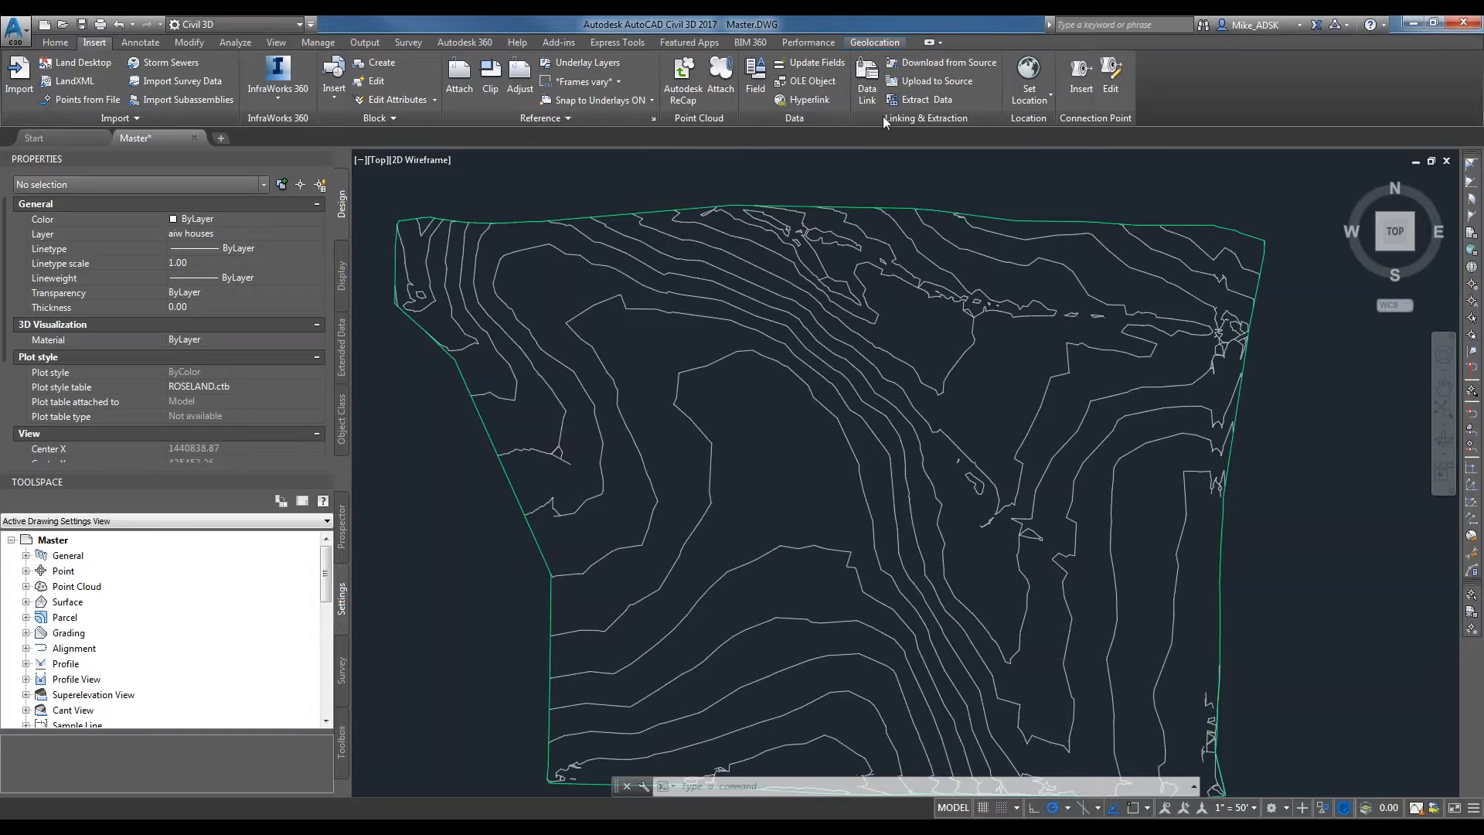
scroll(141, 614, down, 1)
scroll(163, 623, up, 1)
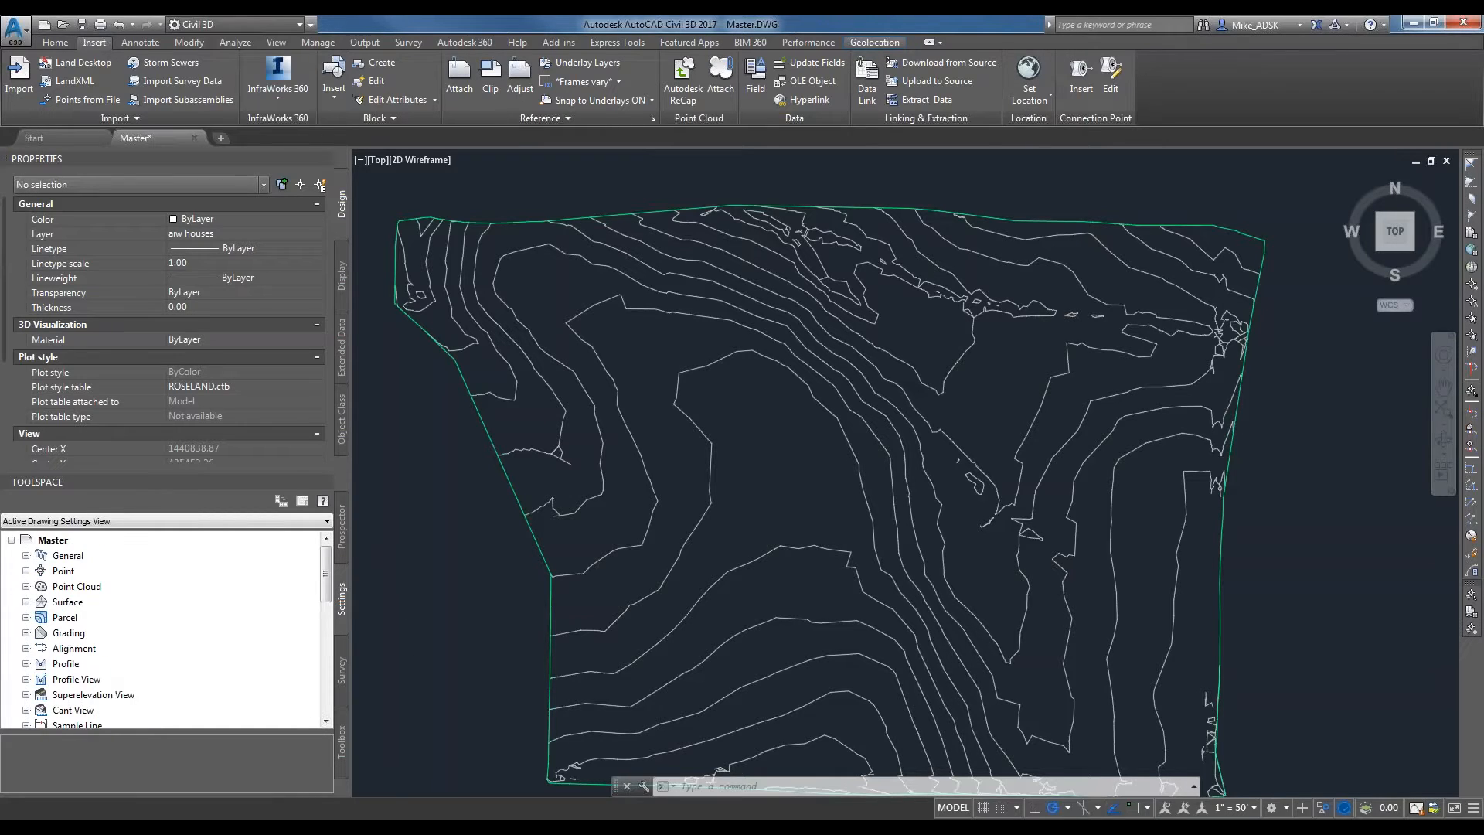
click(338, 541)
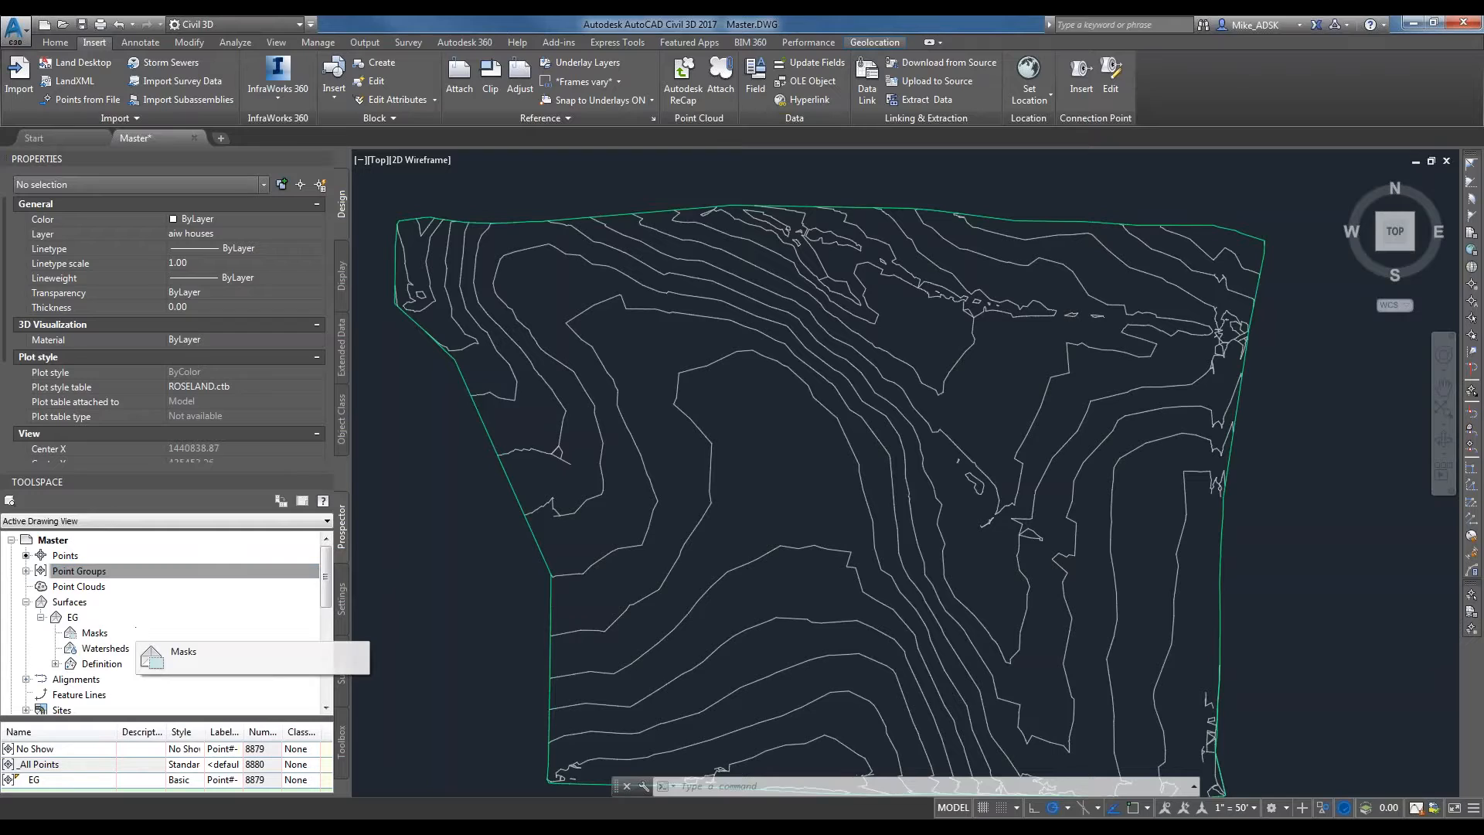
Browse the drawing's point settings, looking through the Point Styles collection and collapsing it again.
click(341, 597)
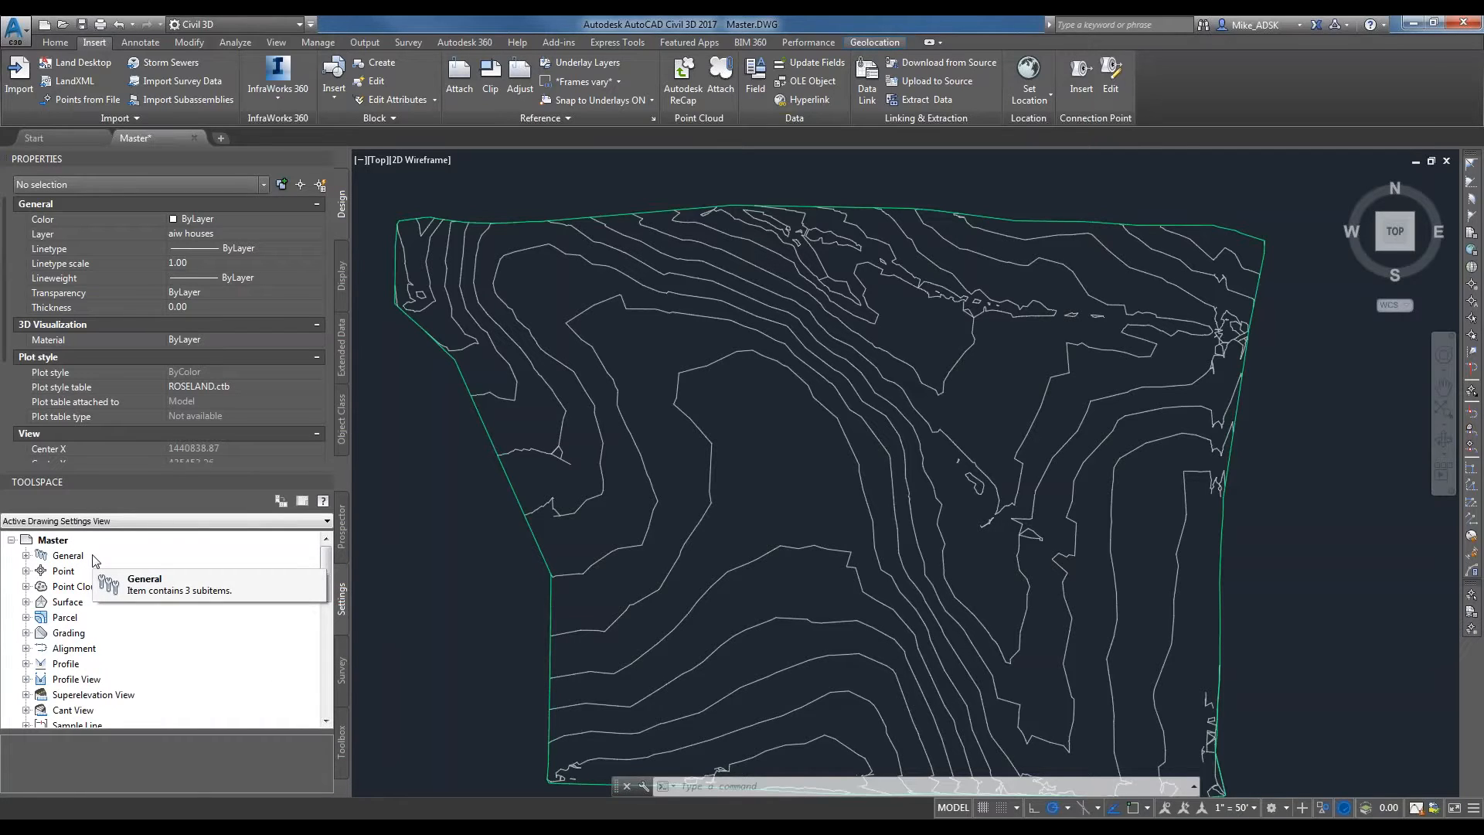
click(27, 571)
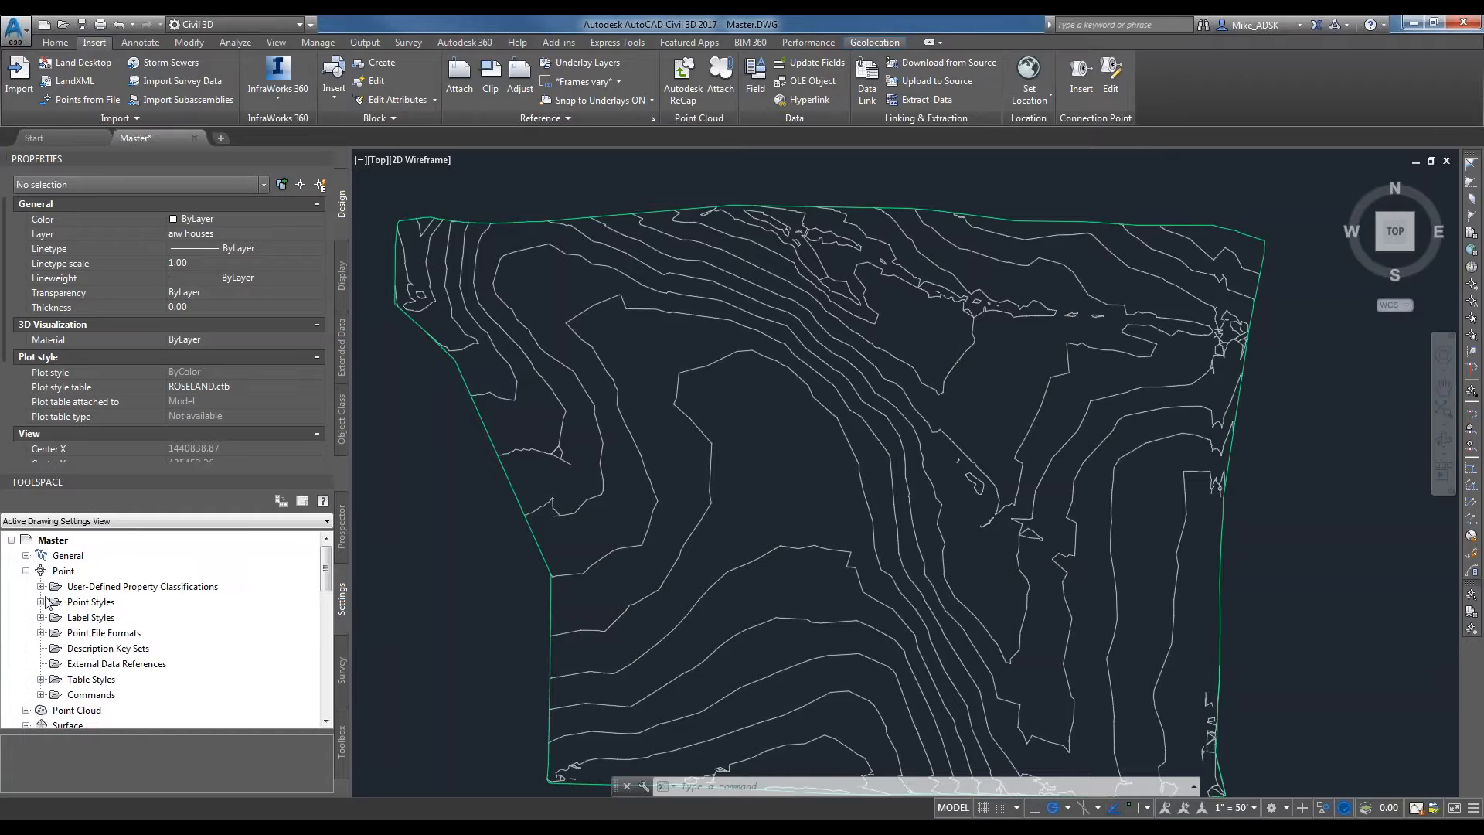
click(41, 601)
scroll(132, 622, down, 2)
scroll(131, 622, up, 2)
scroll(131, 623, down, 4)
scroll(116, 611, up, 3)
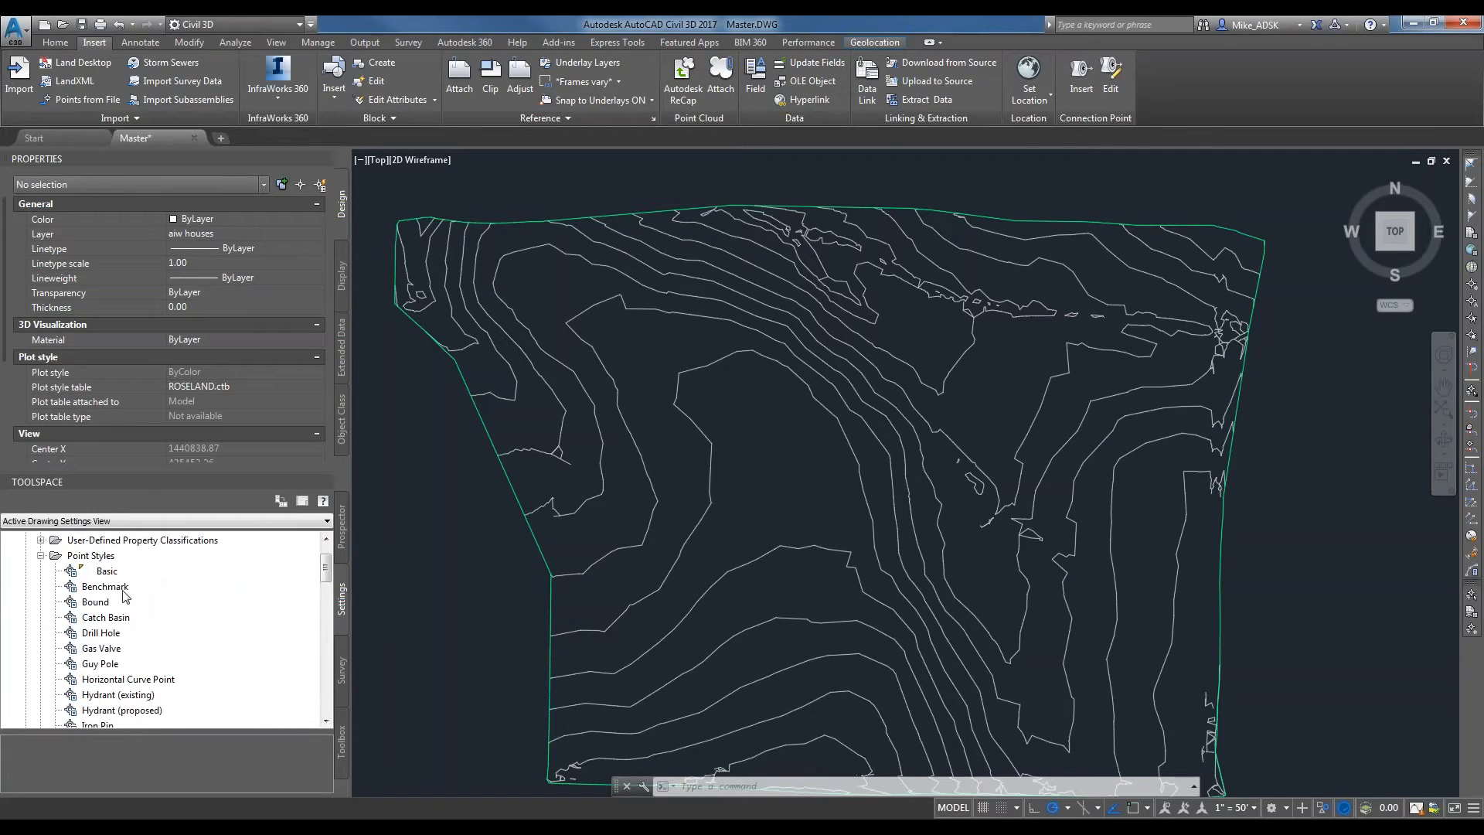
click(41, 555)
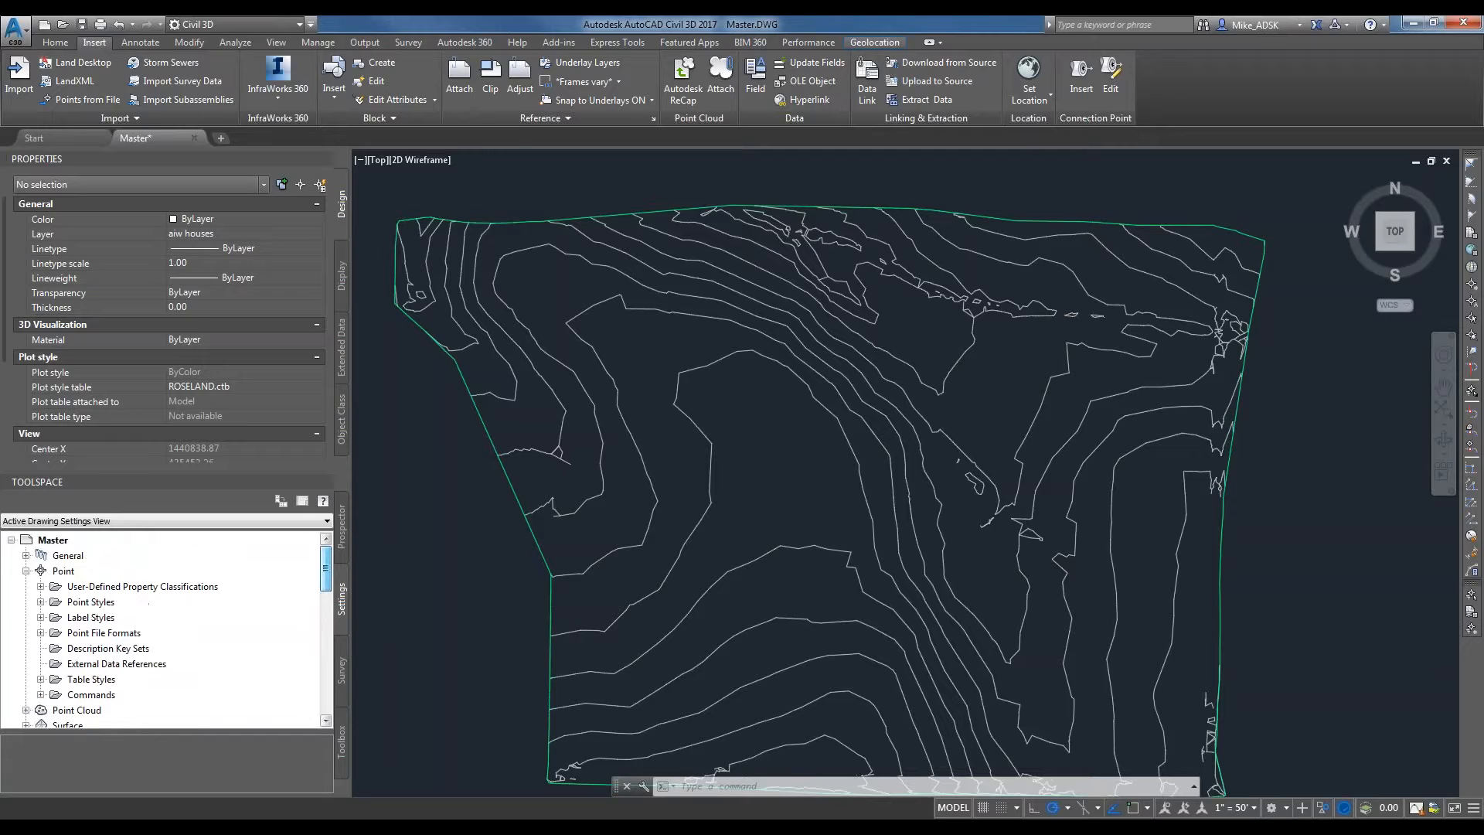
Expand the Point Styles collection again and locate the No Show point style in it.
click(41, 601)
scroll(104, 624, down, 3)
scroll(104, 624, down, 3)
click(127, 663)
scroll(124, 661, up, 1)
click(116, 587)
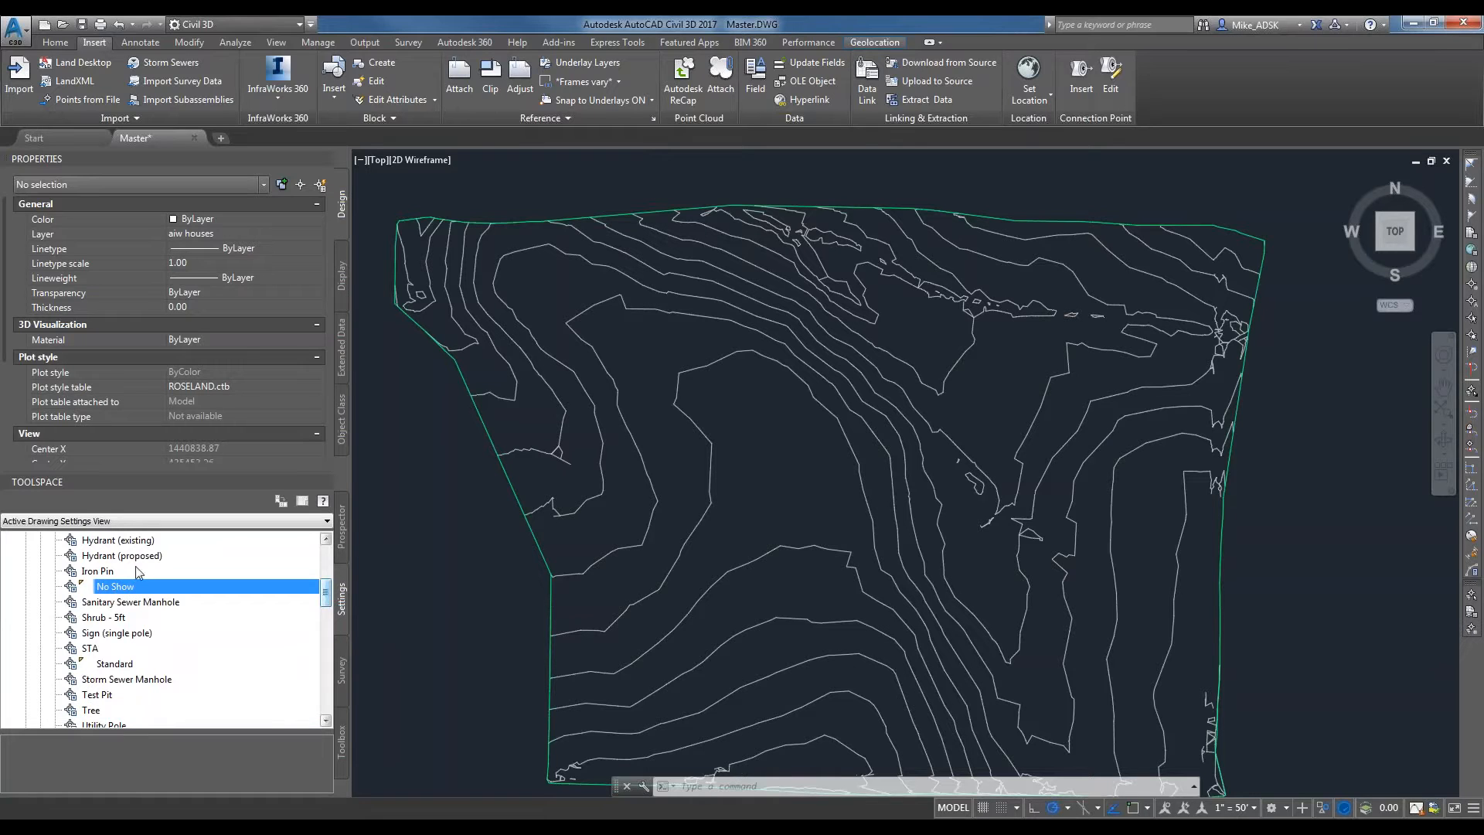
Review the file types offered for saving a copy of the drawing, including AutoCAD Drawing Template (*.dwt), and leave without saving.
scroll(136, 572, up, 3)
scroll(103, 604, up, 2)
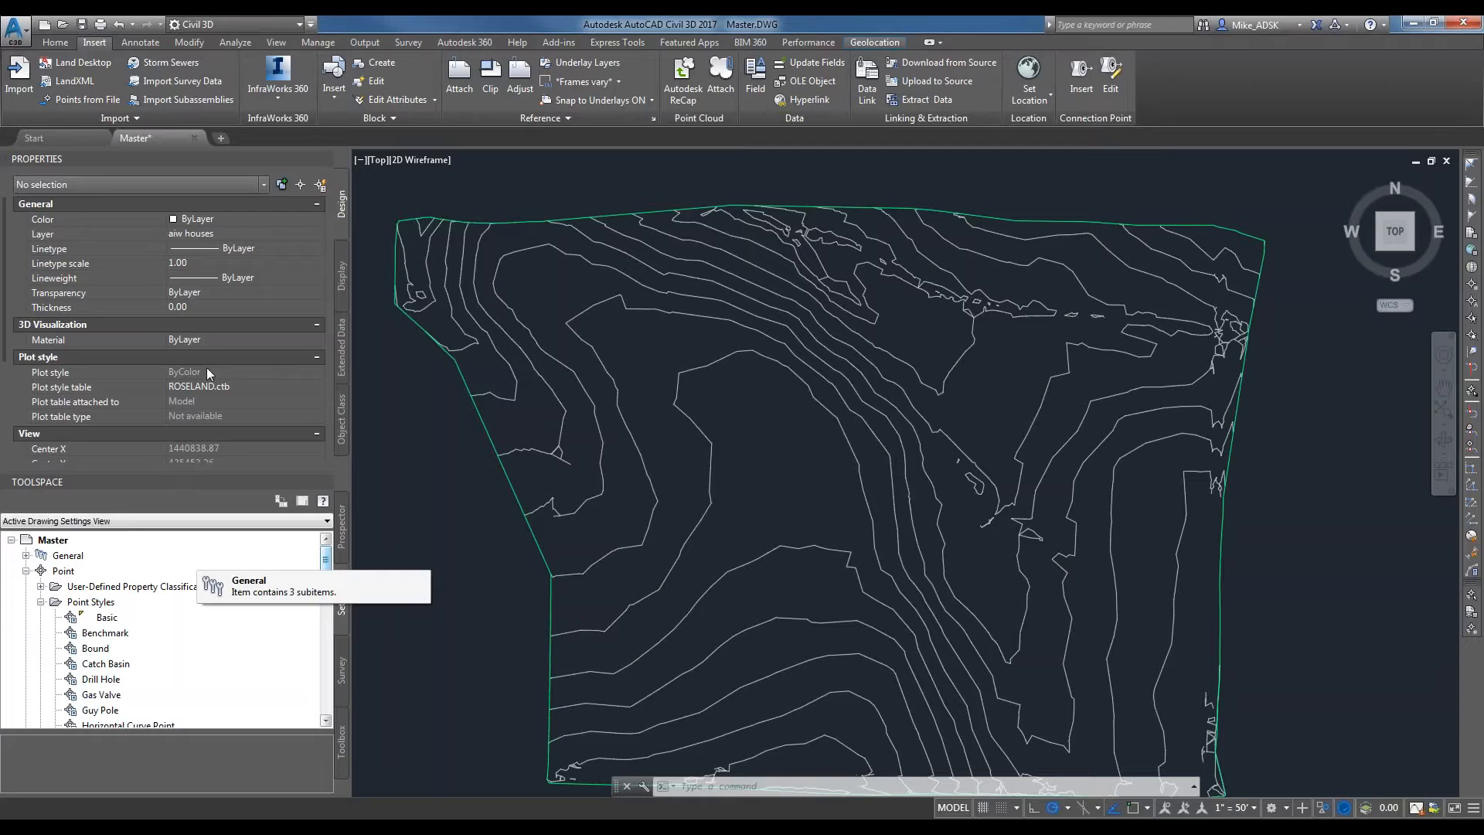
click(15, 30)
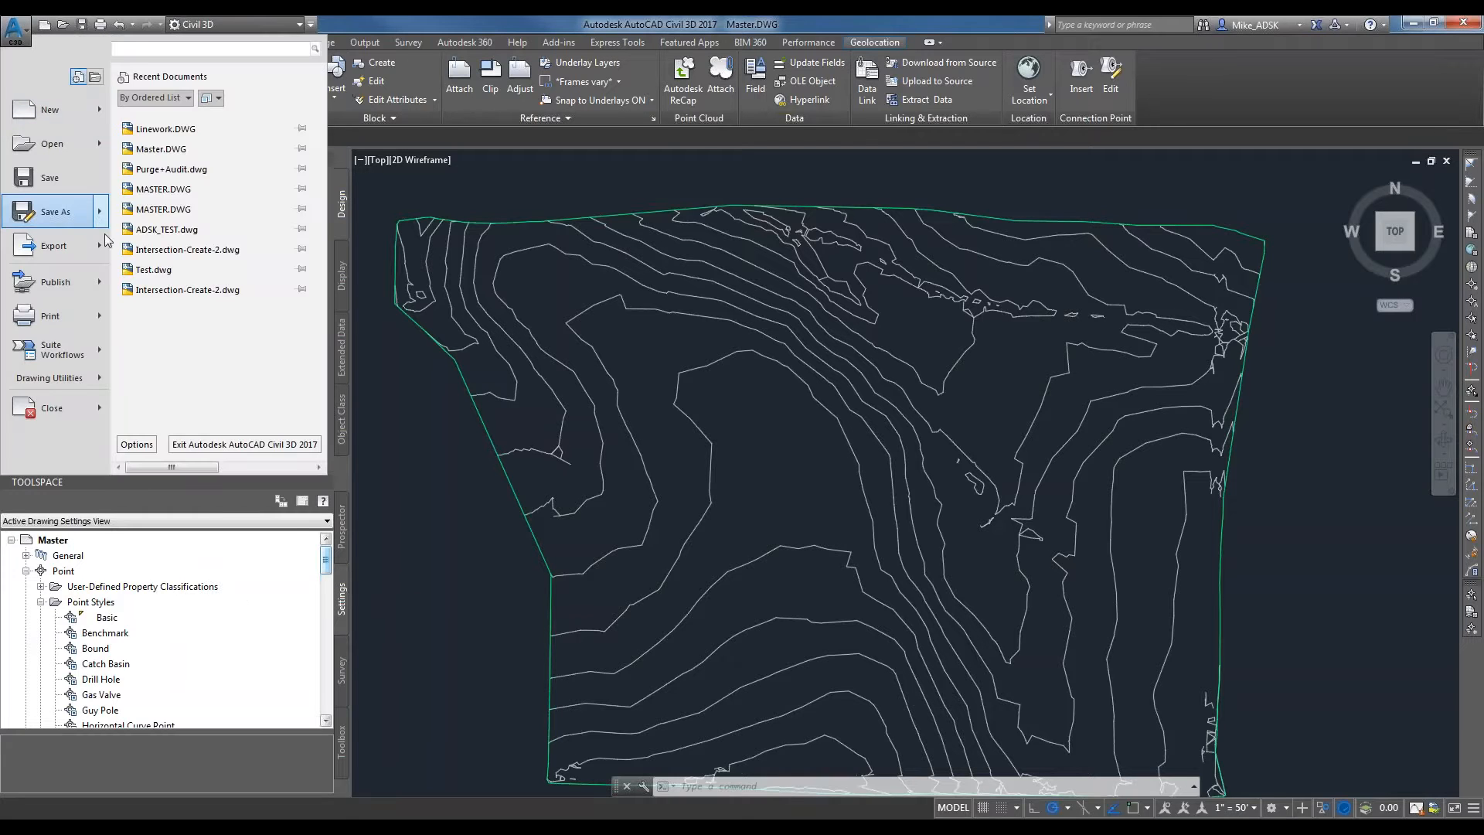
click(61, 214)
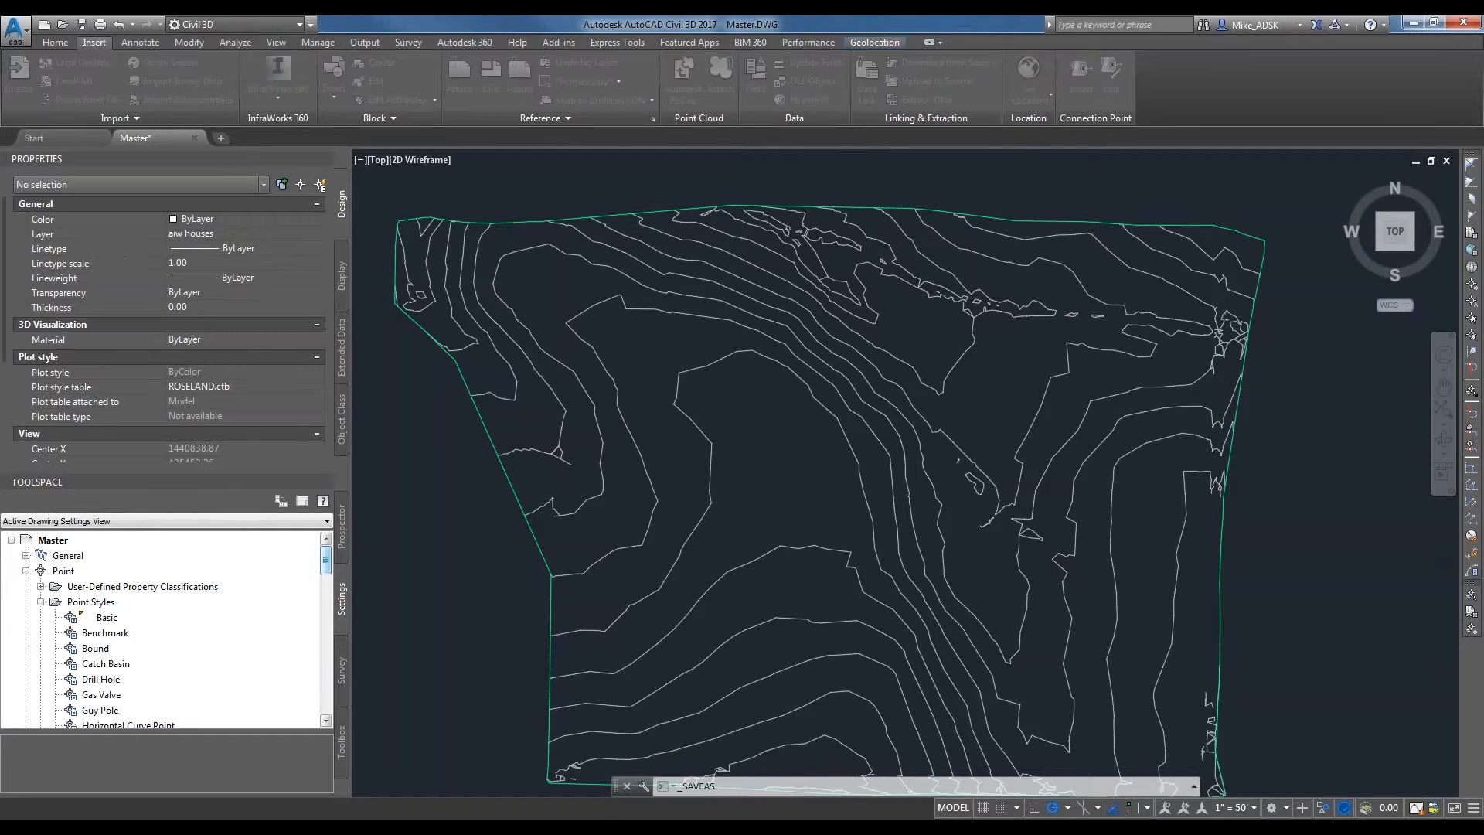
click(708, 581)
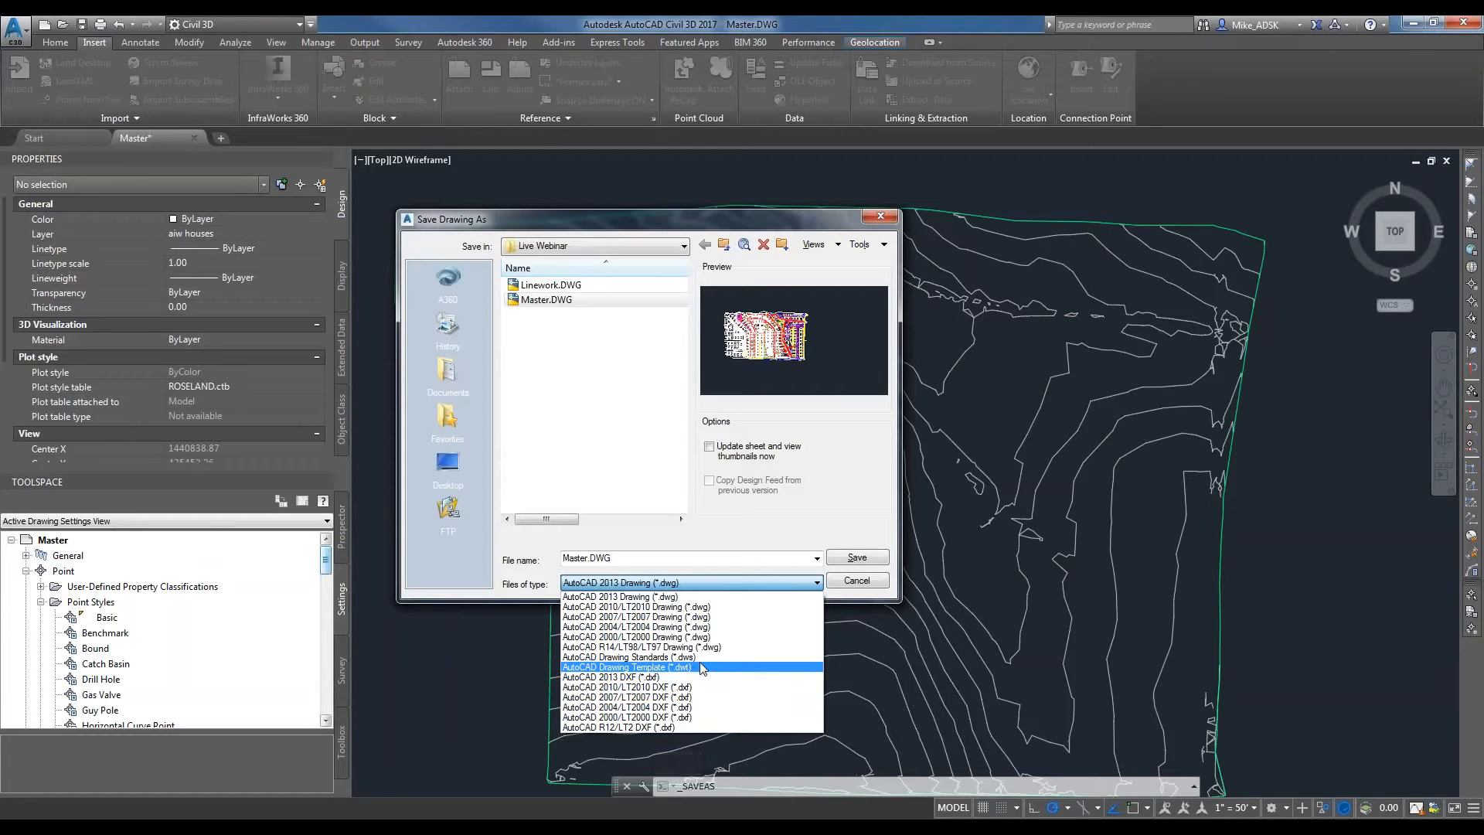
click(882, 222)
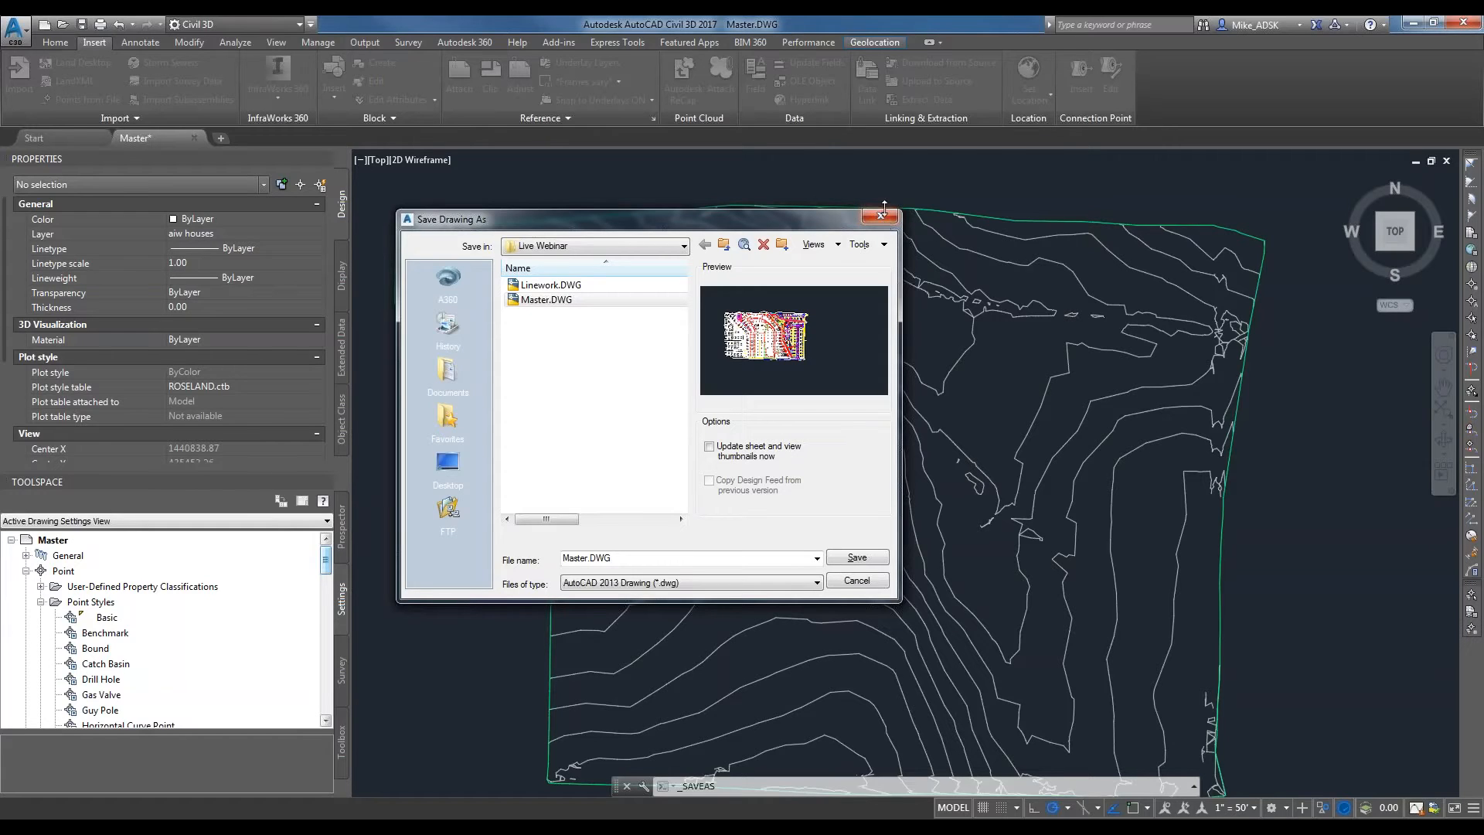
click(881, 217)
Add single contour labels to the 1205 and 1210 contours in the EG surface's northwest corner.
scroll(780, 487, down, 3)
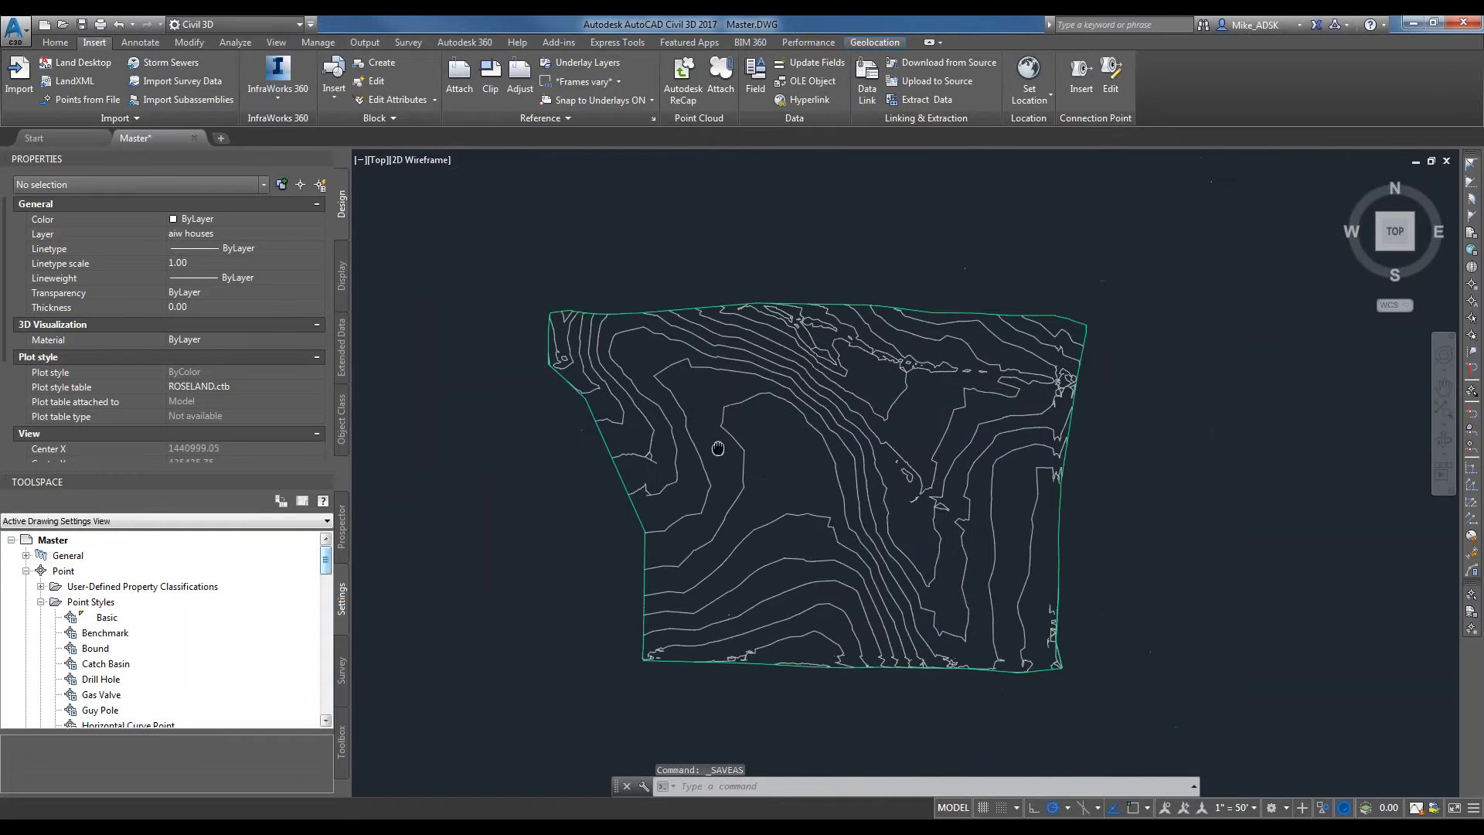
middle_drag(718, 448, 739, 468)
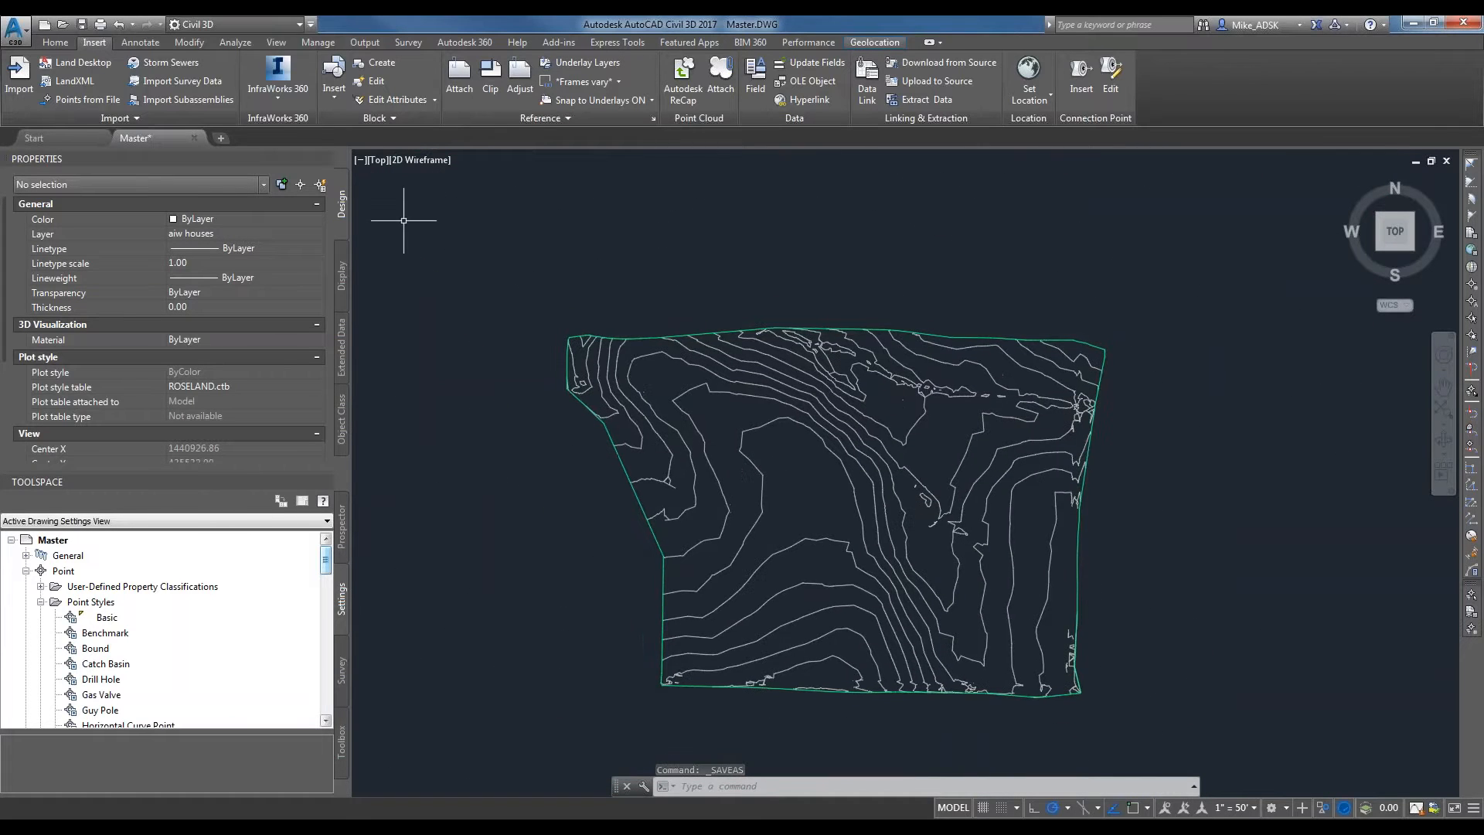
click(139, 43)
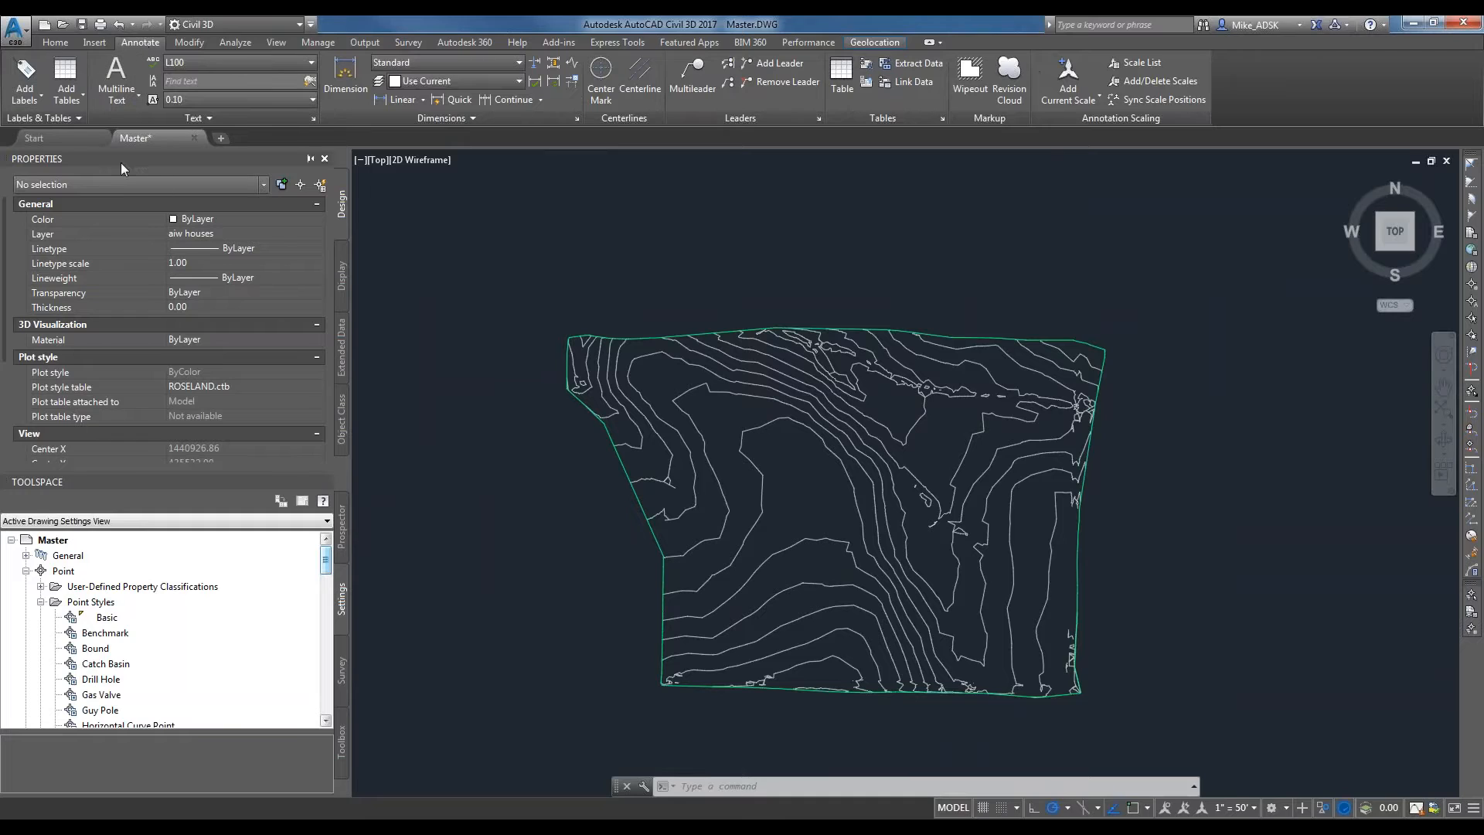
click(34, 105)
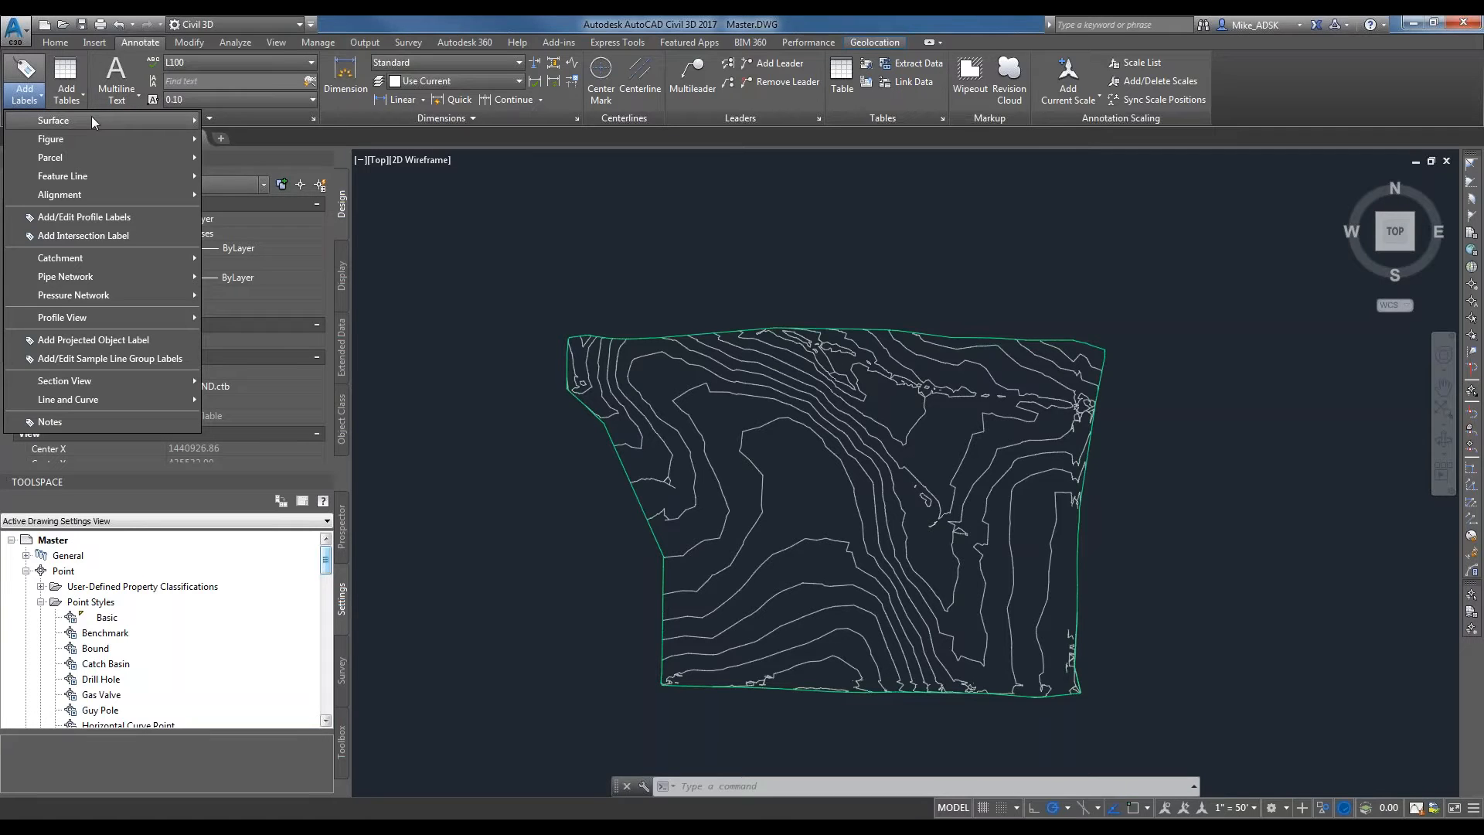
mouse_move(91, 118)
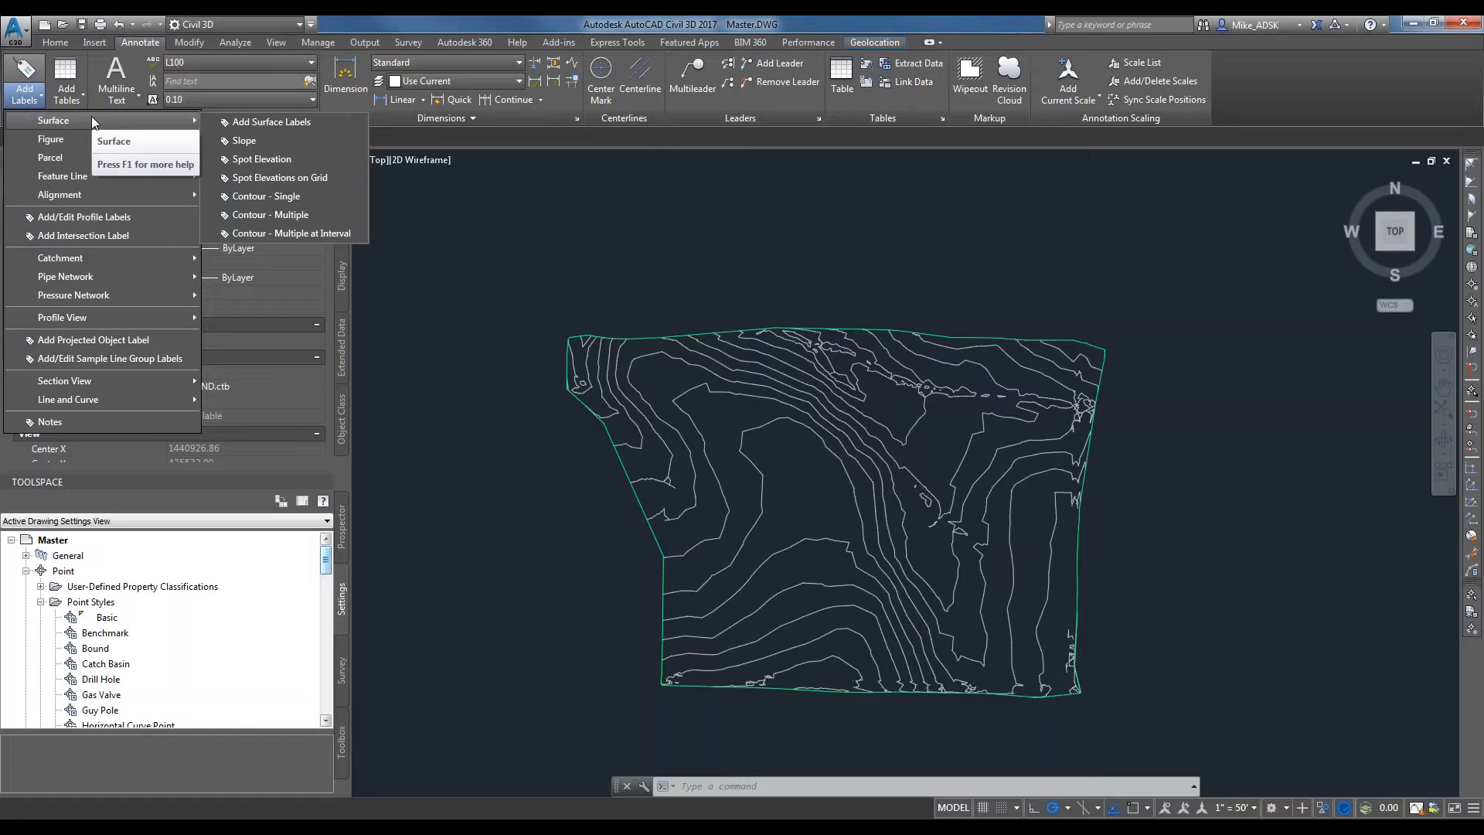
click(272, 194)
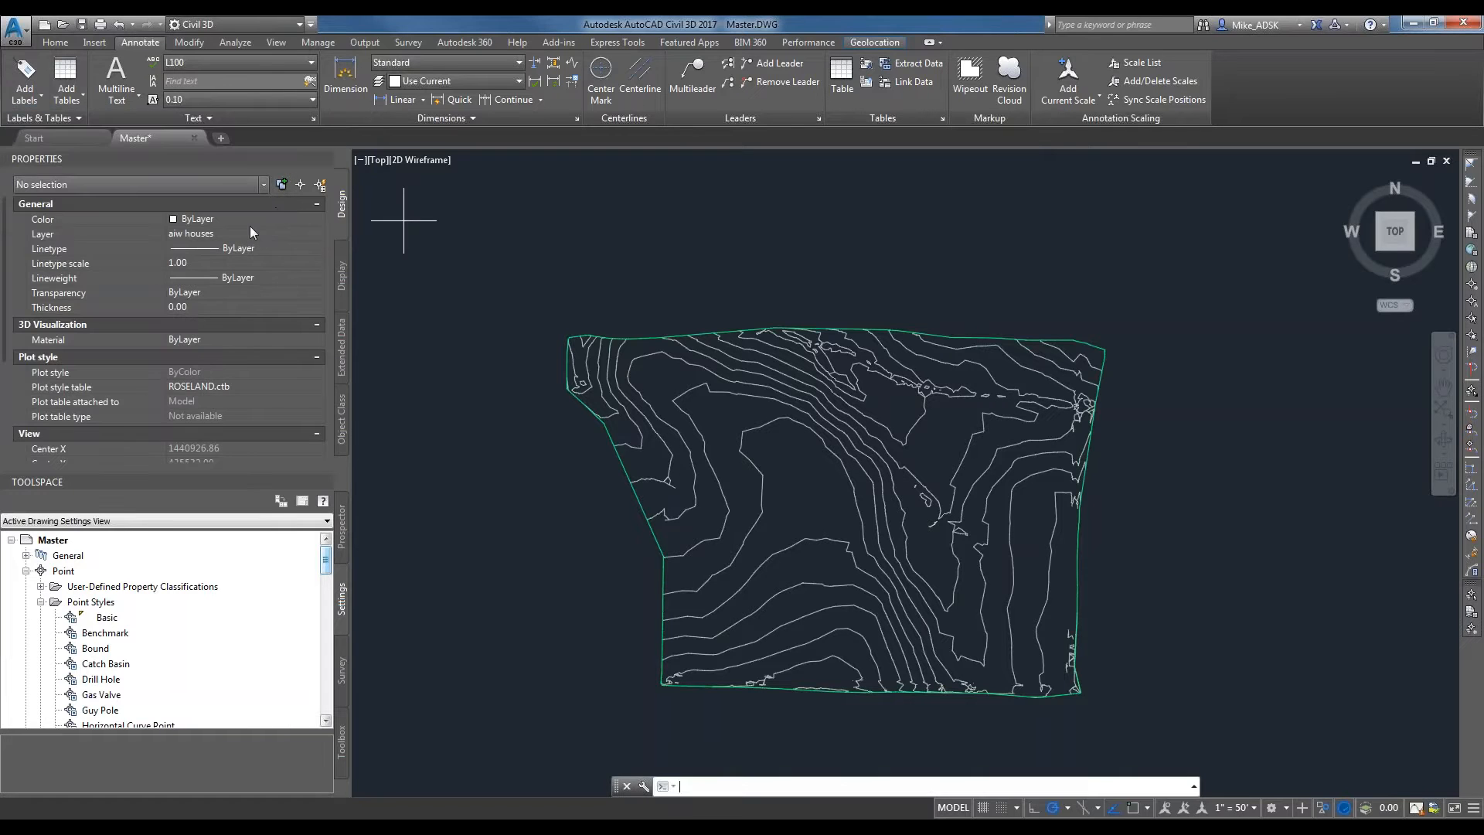
scroll(673, 369, up, 4)
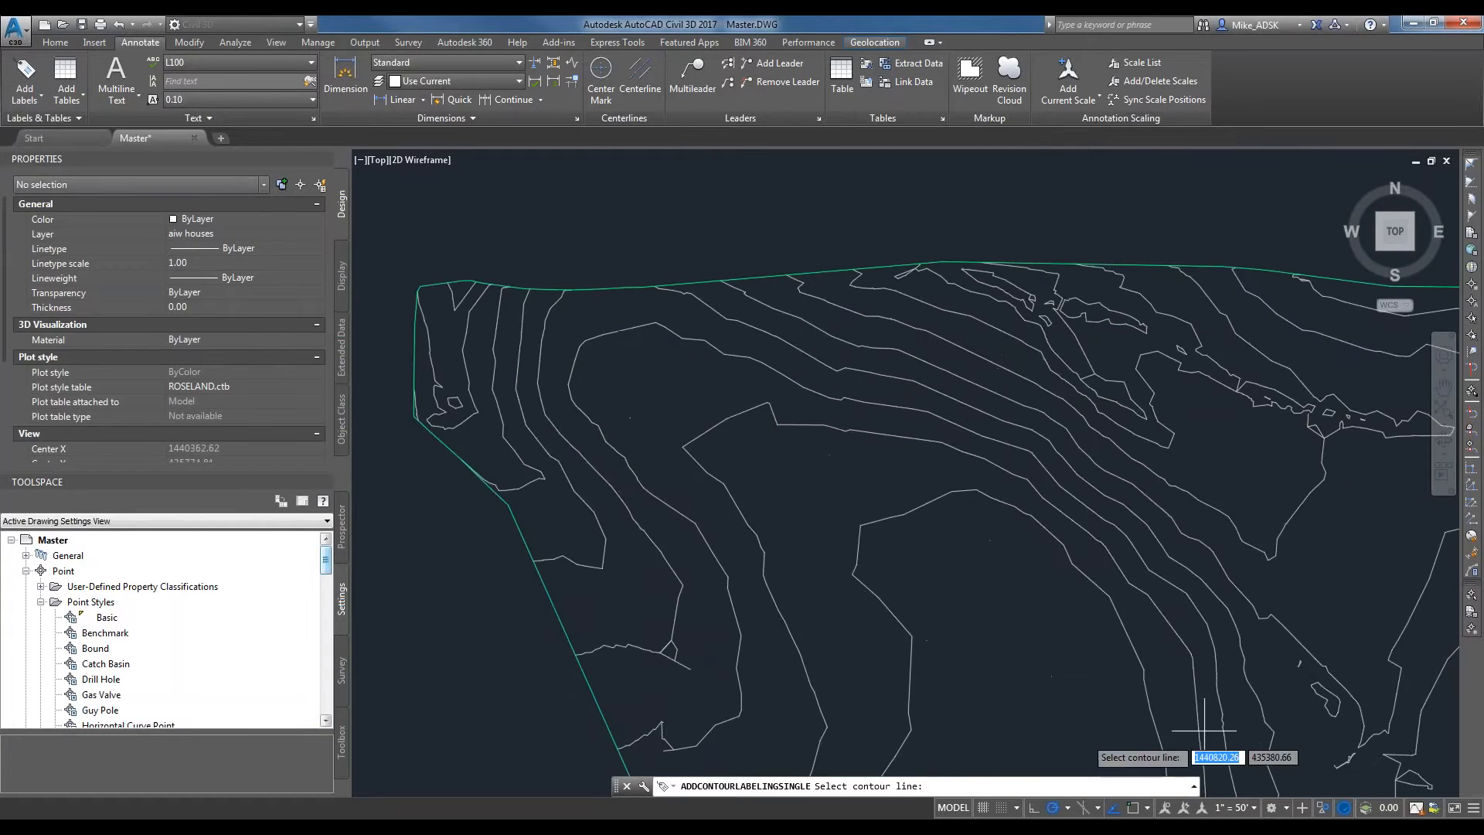
click(31, 97)
mouse_move(77, 118)
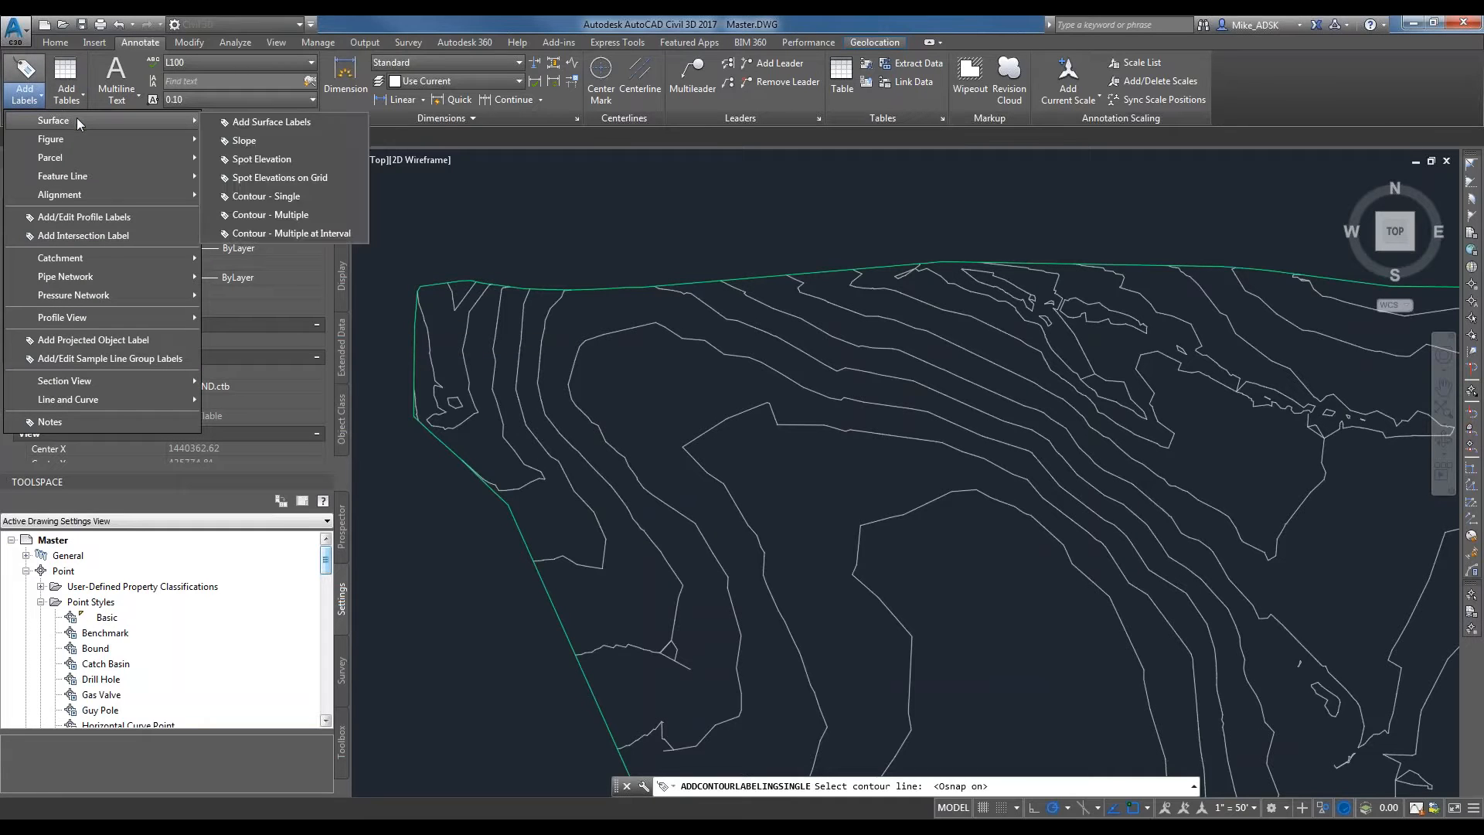
click(302, 197)
click(470, 334)
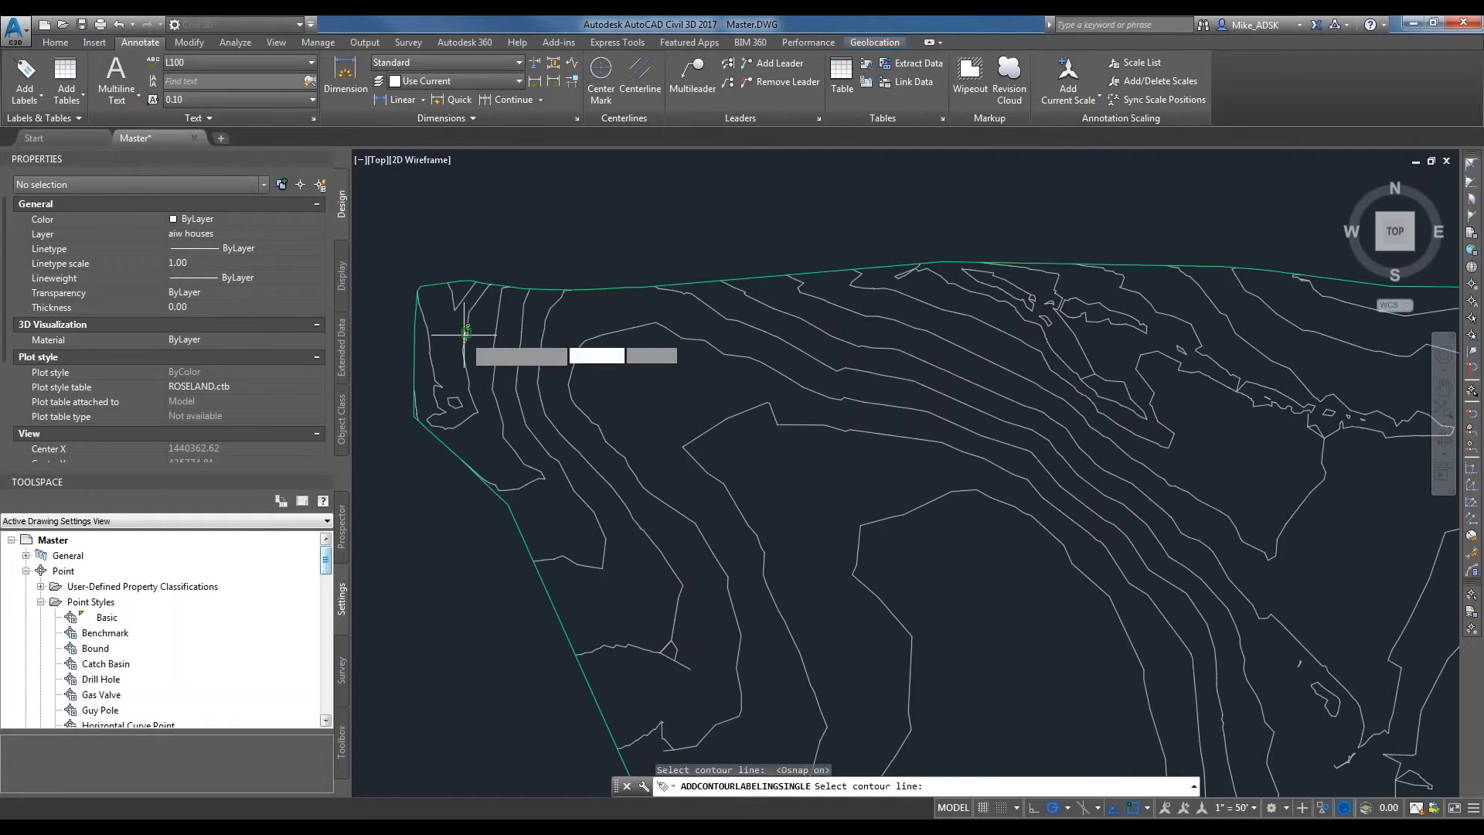
scroll(495, 333, up, 1)
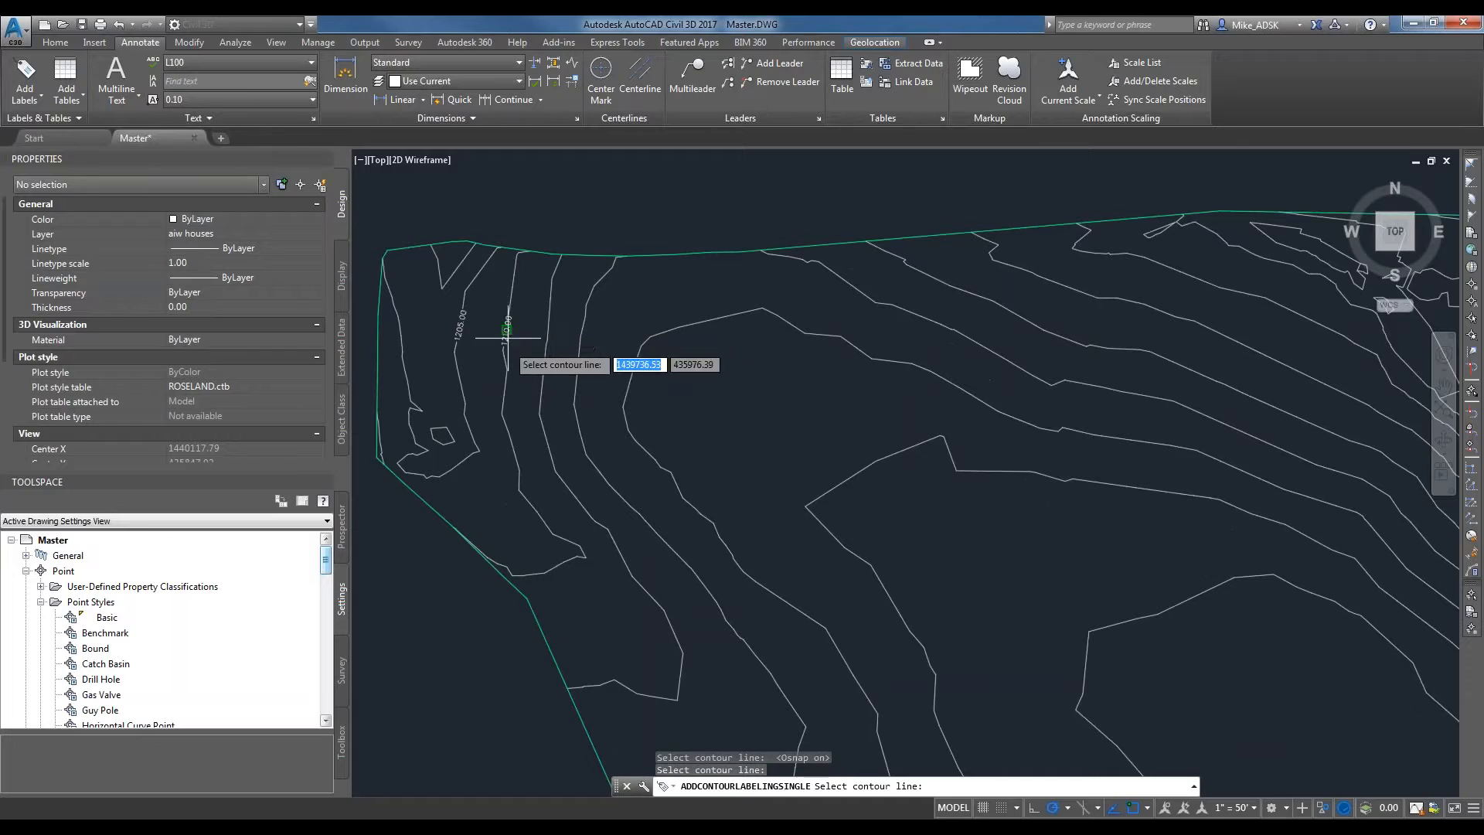
Continue the single contour labels eastward on the 1215, 1220 and 1225 contours, roughly in line with the first two.
click(545, 348)
scroll(550, 359, up, 1)
click(593, 370)
click(674, 424)
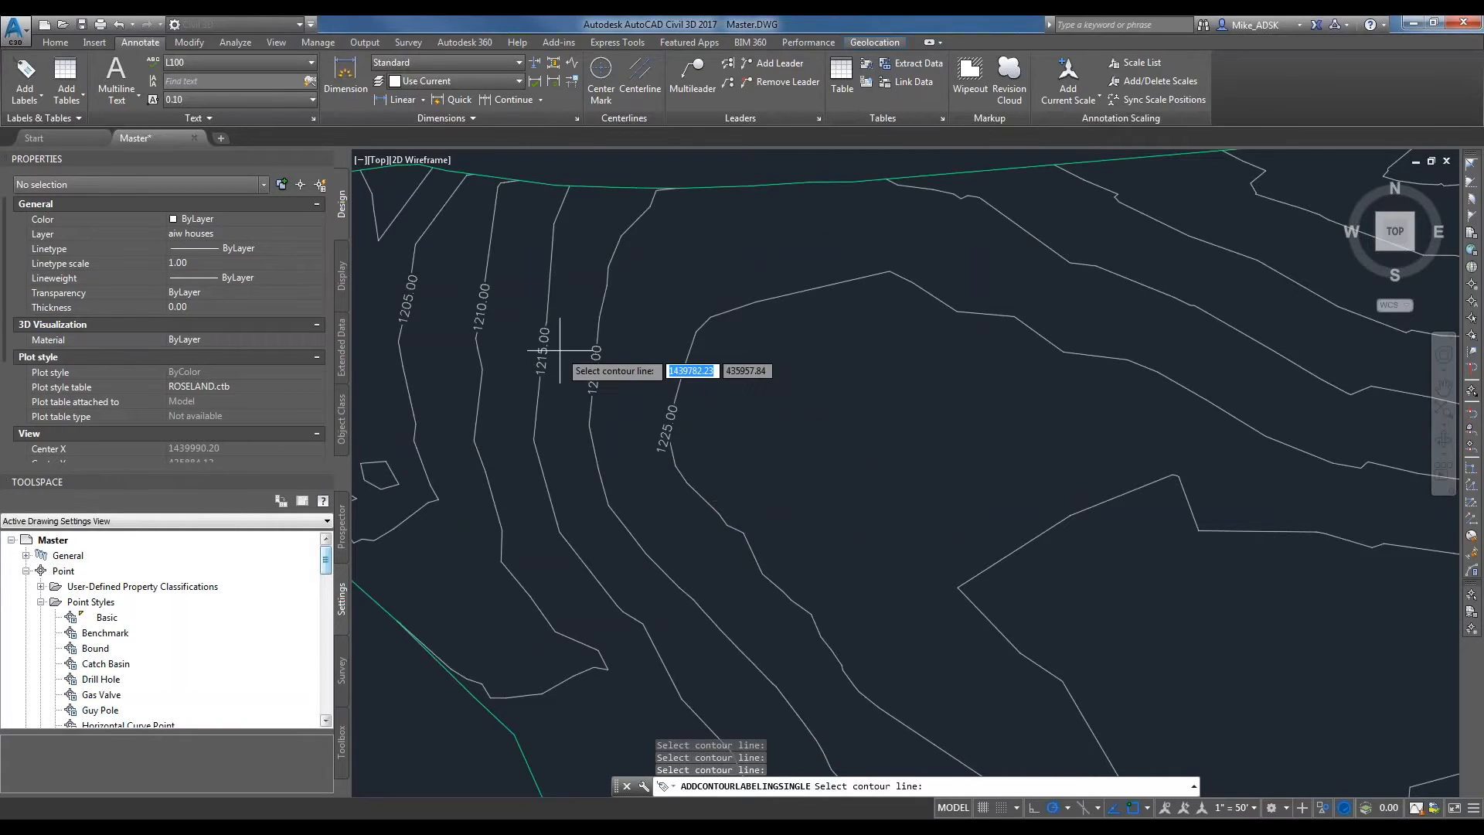
scroll(557, 354, down, 1)
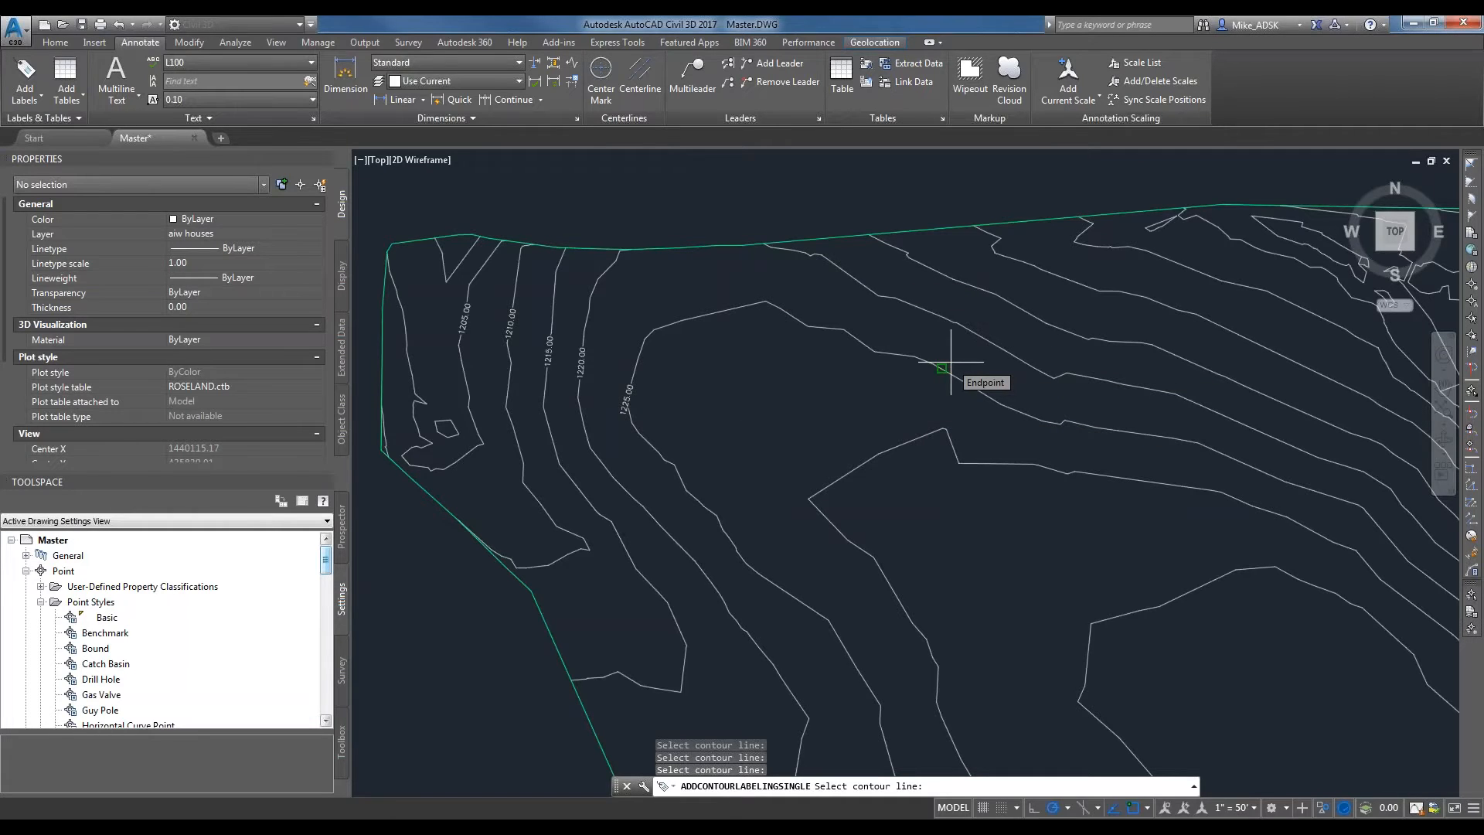
scroll(575, 333, up, 2)
mouse_move(574, 334)
middle_down()
mouse_move(556, 325)
mouse_move(786, 412)
middle_up()
scroll(646, 404, up, 4)
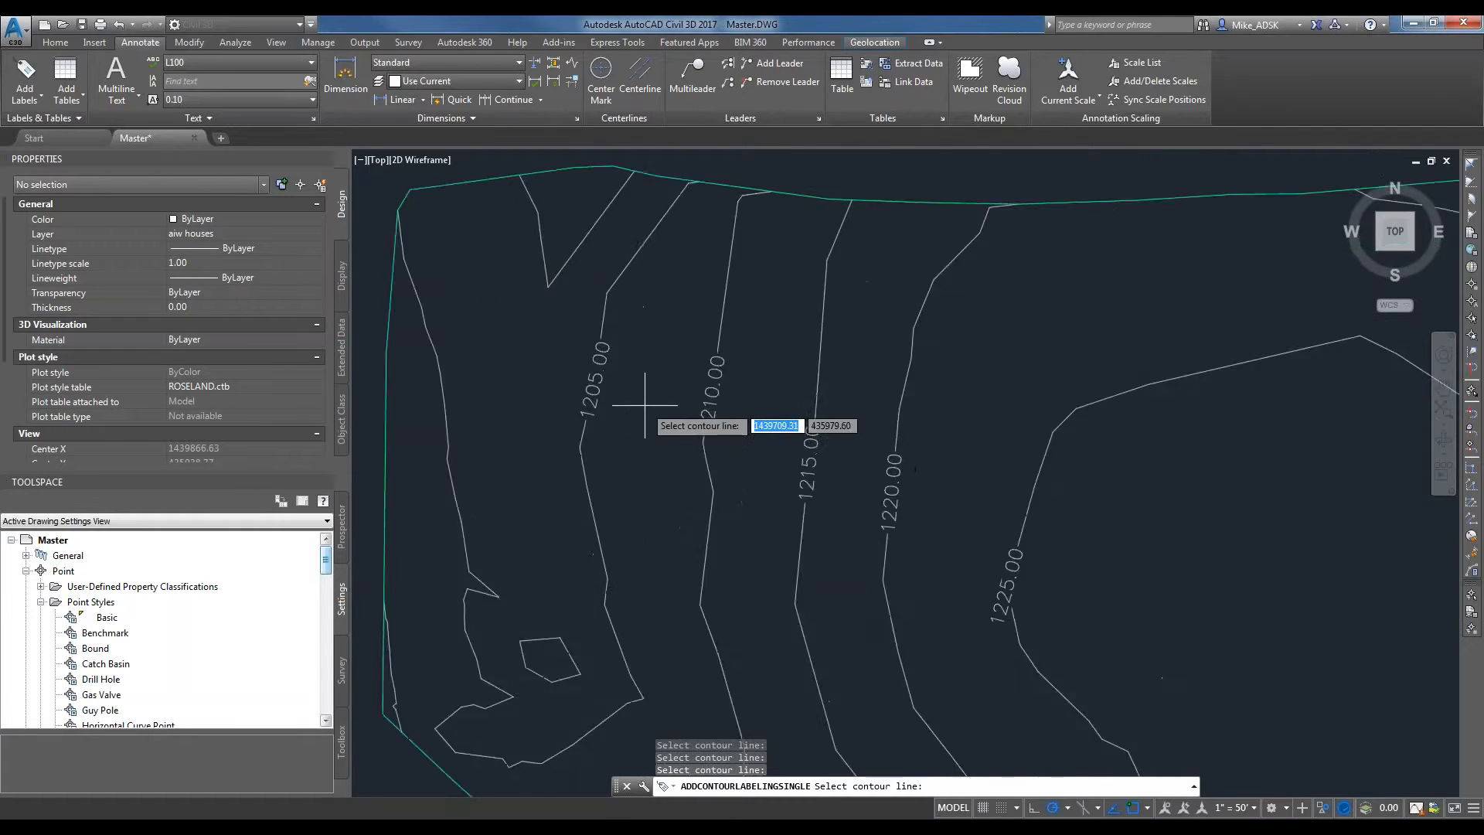
scroll(595, 433, down, 2)
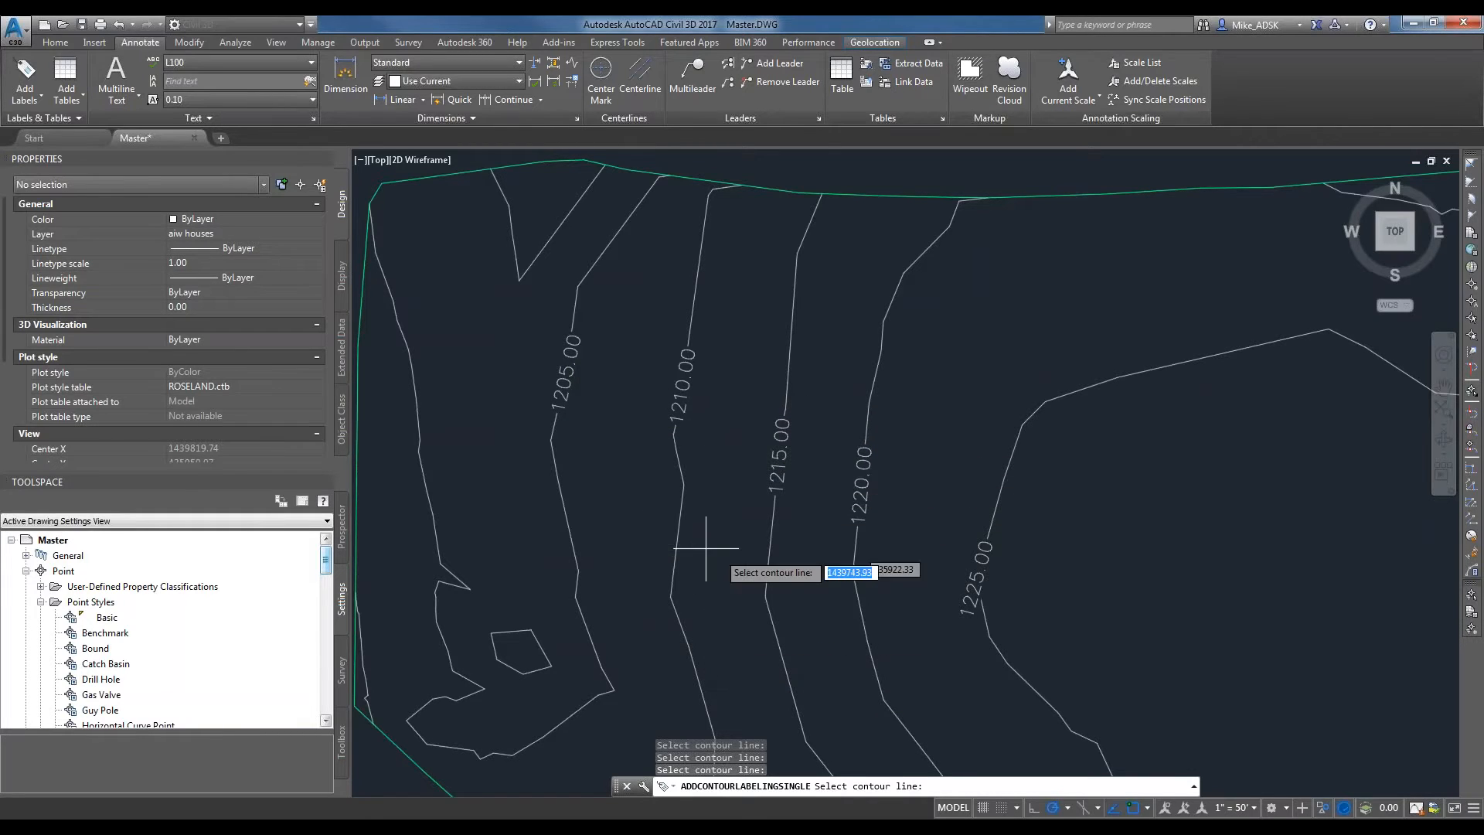
scroll(1047, 573, down, 3)
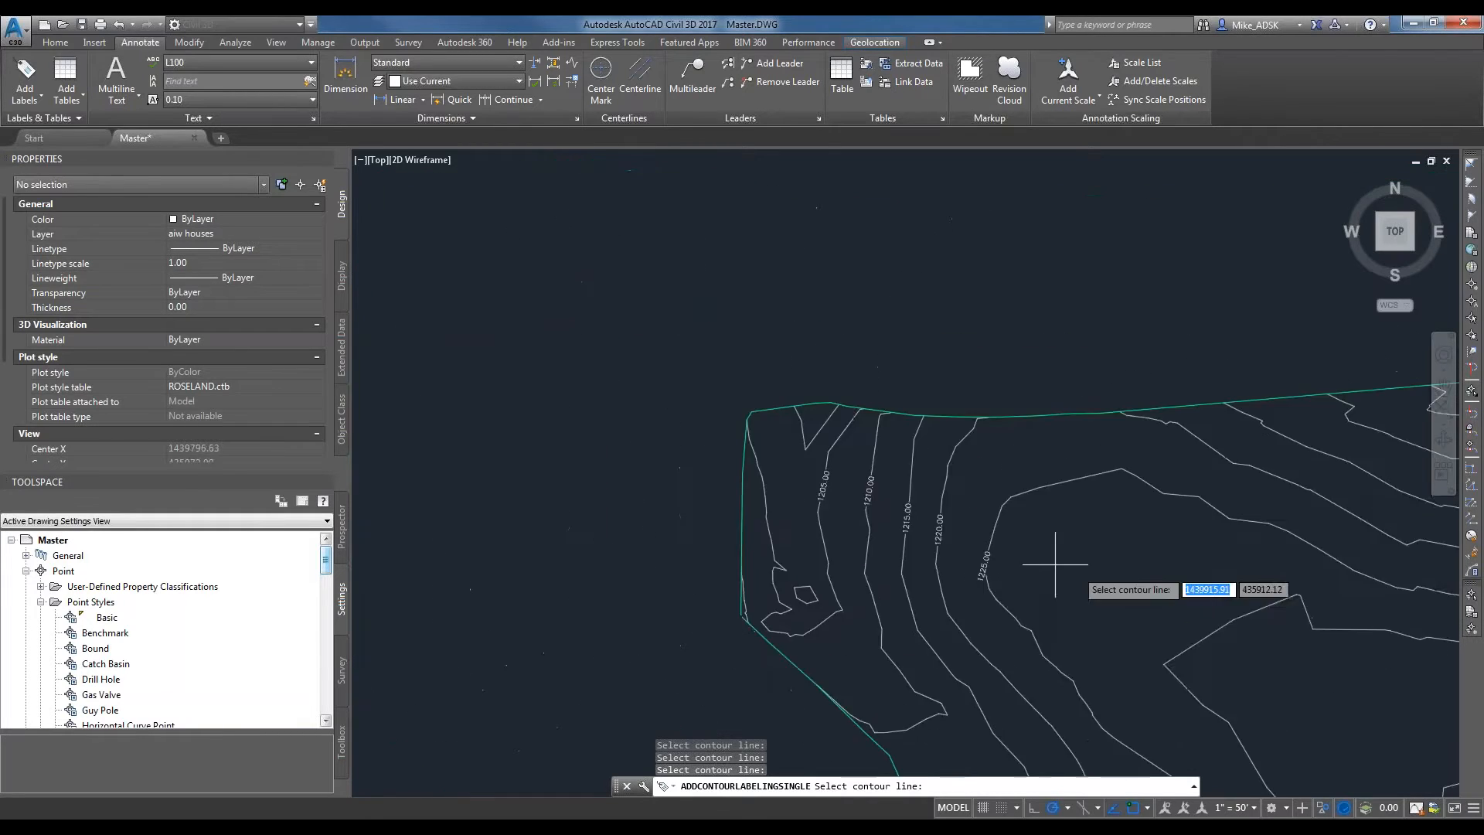
Label multiple contours of the EG surface with a three-point label line running north from inside the 1235 contour to the 1215 contour.
click(24, 96)
mouse_move(48, 122)
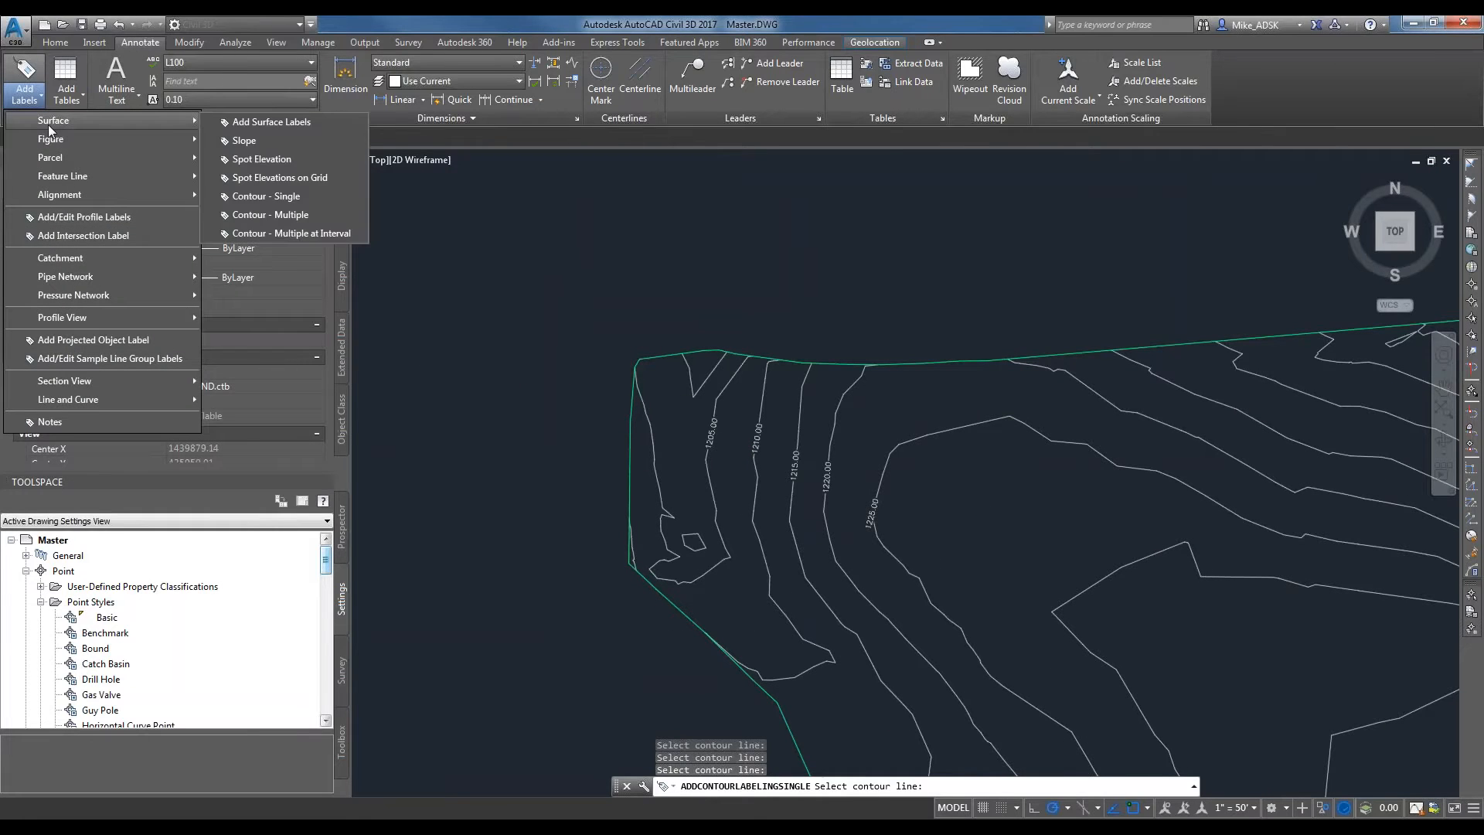
click(269, 216)
scroll(841, 552, down, 2)
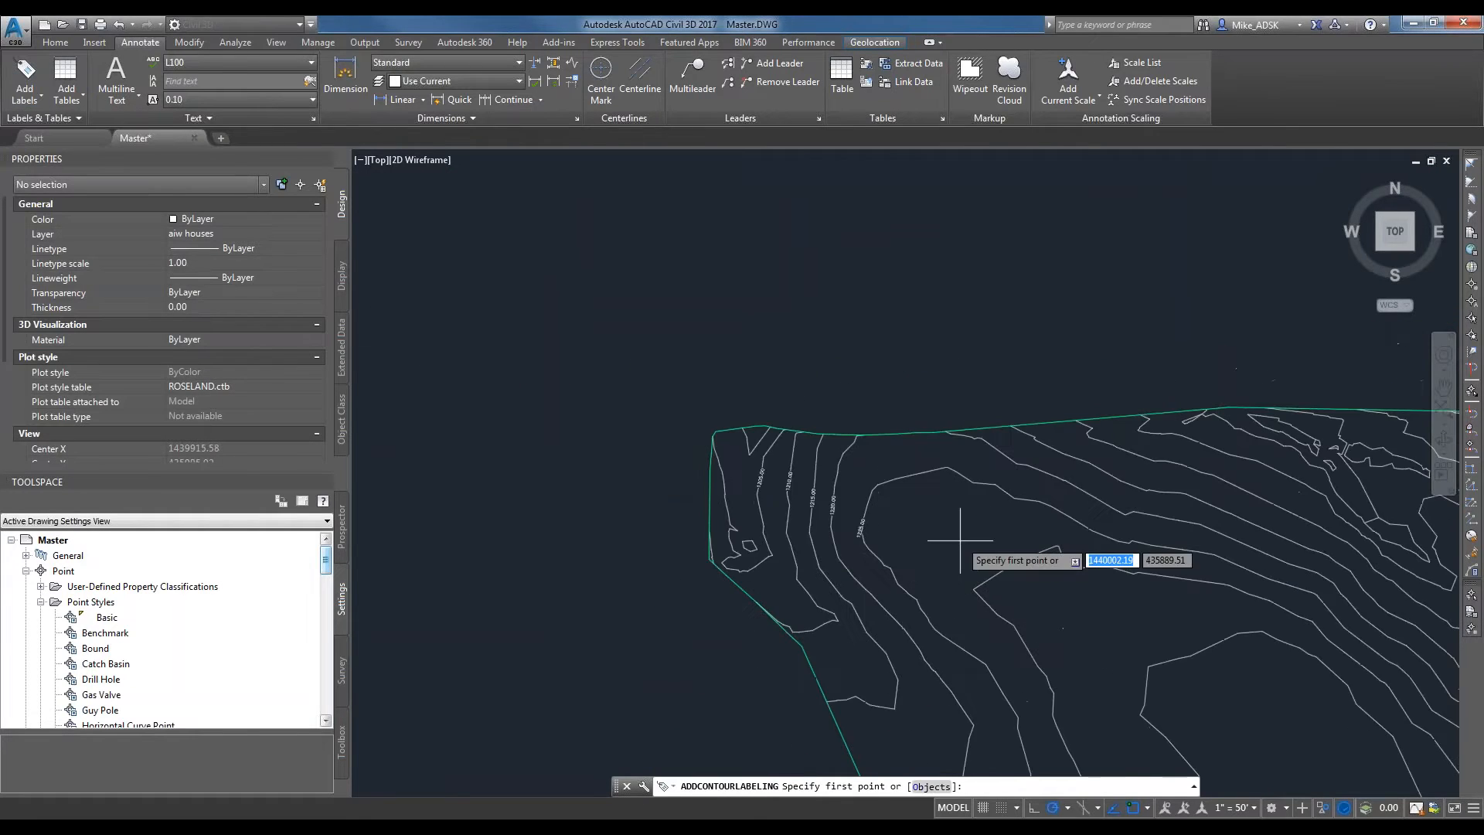
middle_drag(980, 545, 761, 438)
click(1007, 597)
click(980, 504)
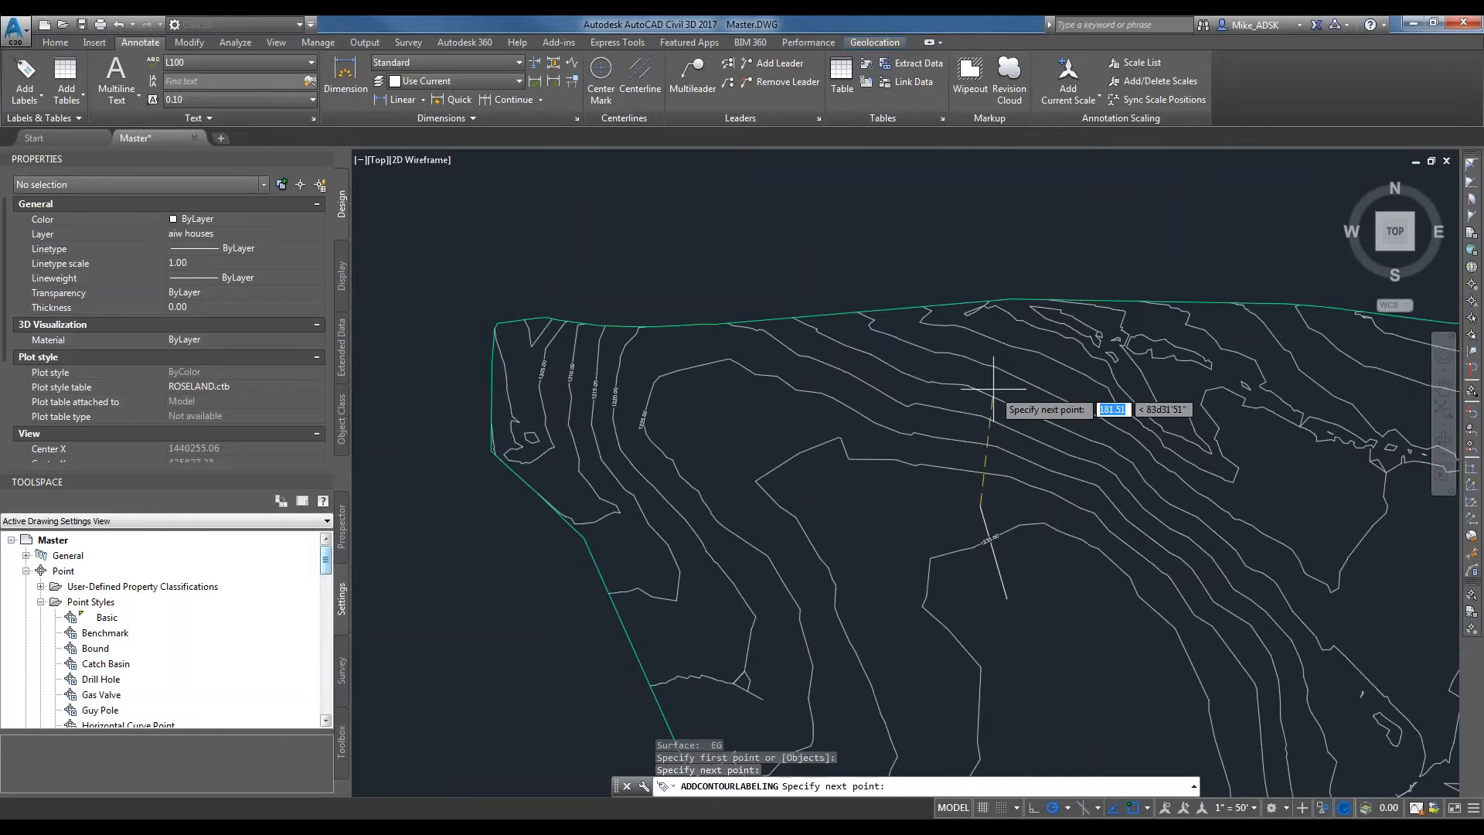
click(995, 384)
key(Return)
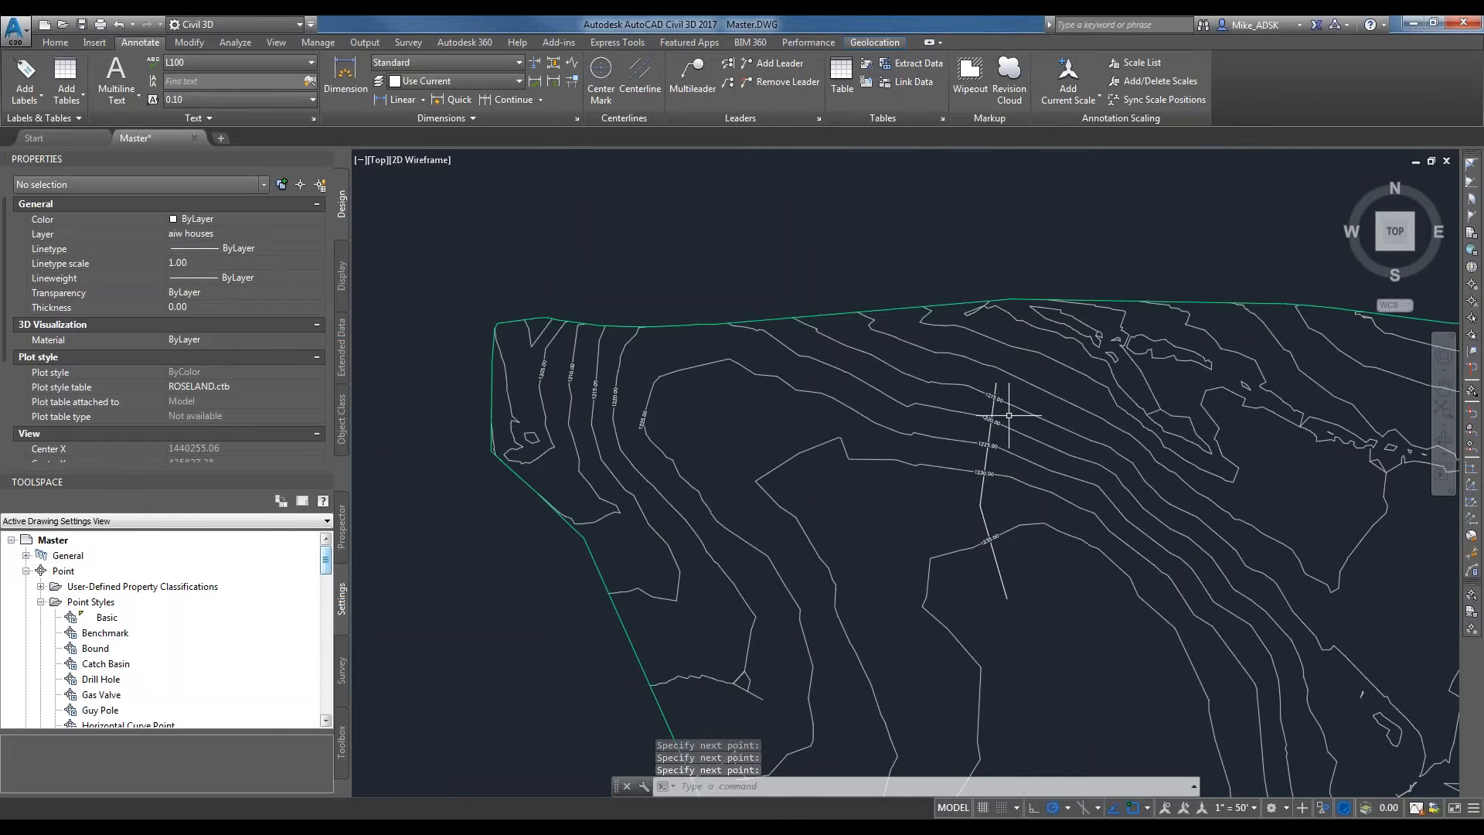
Inspect the labels along the multiple-contour label line and erase the line together with its labels.
scroll(1008, 415, up, 5)
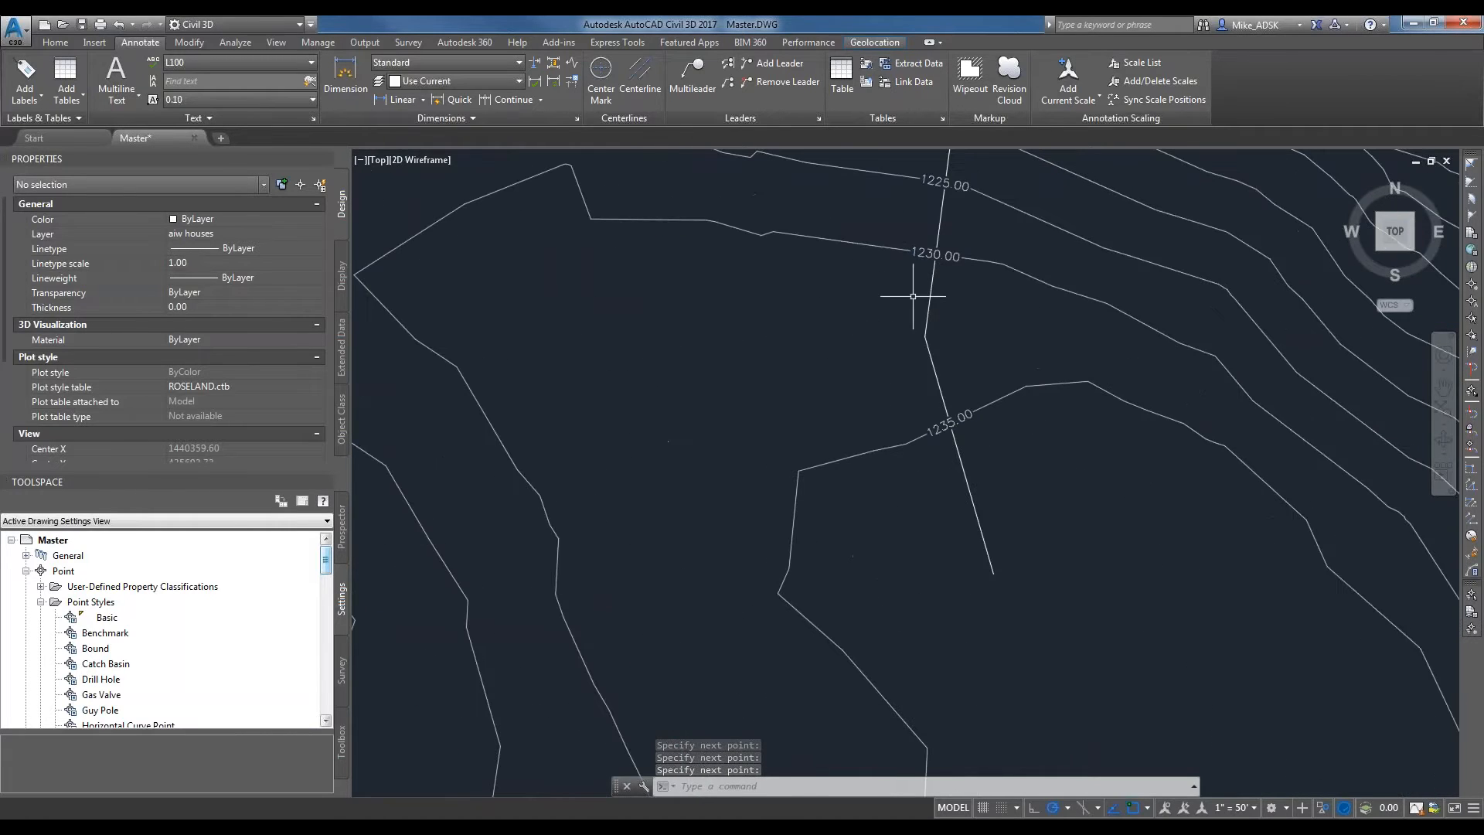
mouse_move(1429, 544)
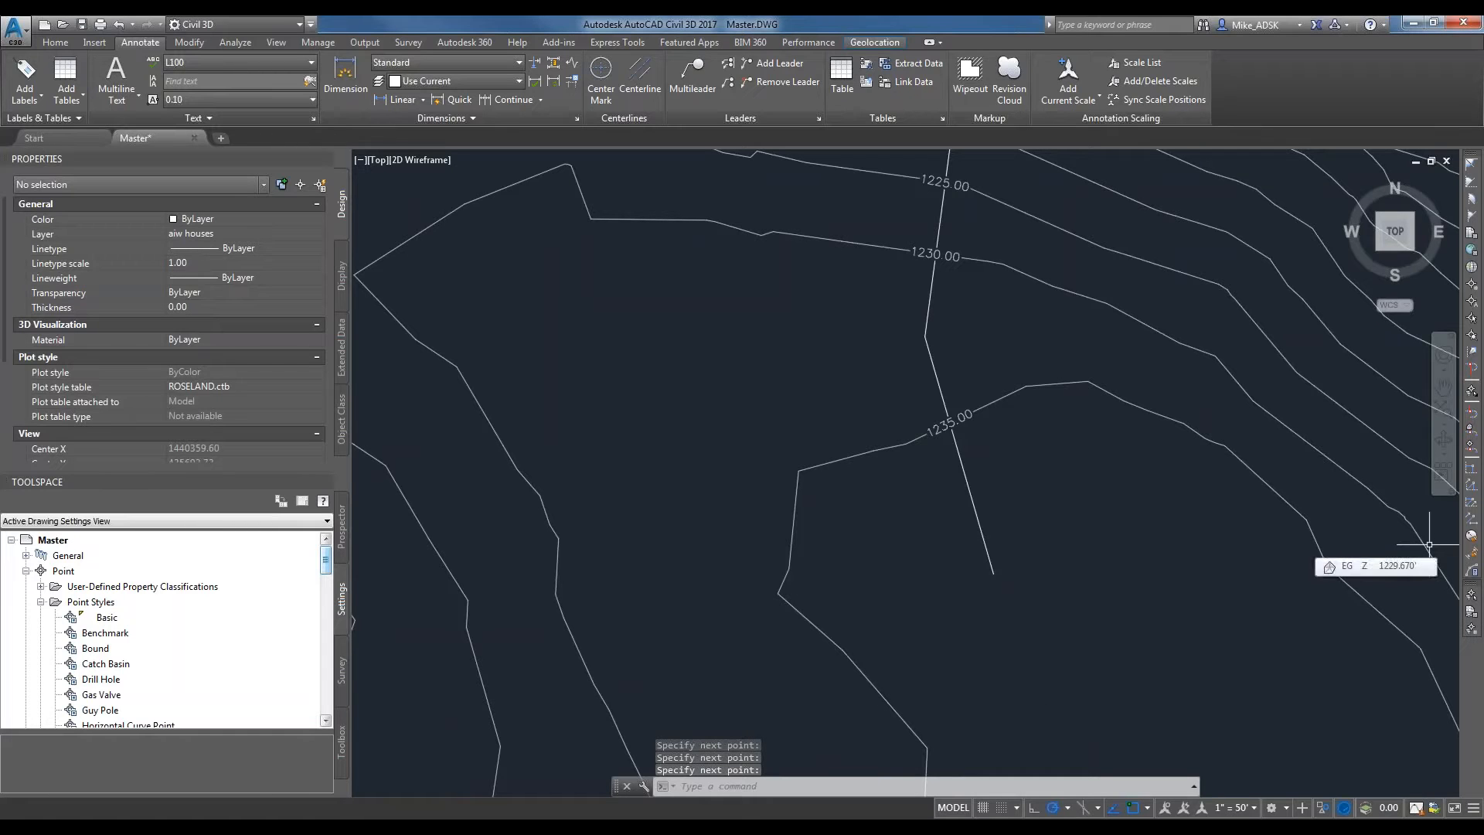
mouse_move(1038, 342)
middle_down()
mouse_move(990, 440)
mouse_move(762, 502)
middle_up()
key(Return)
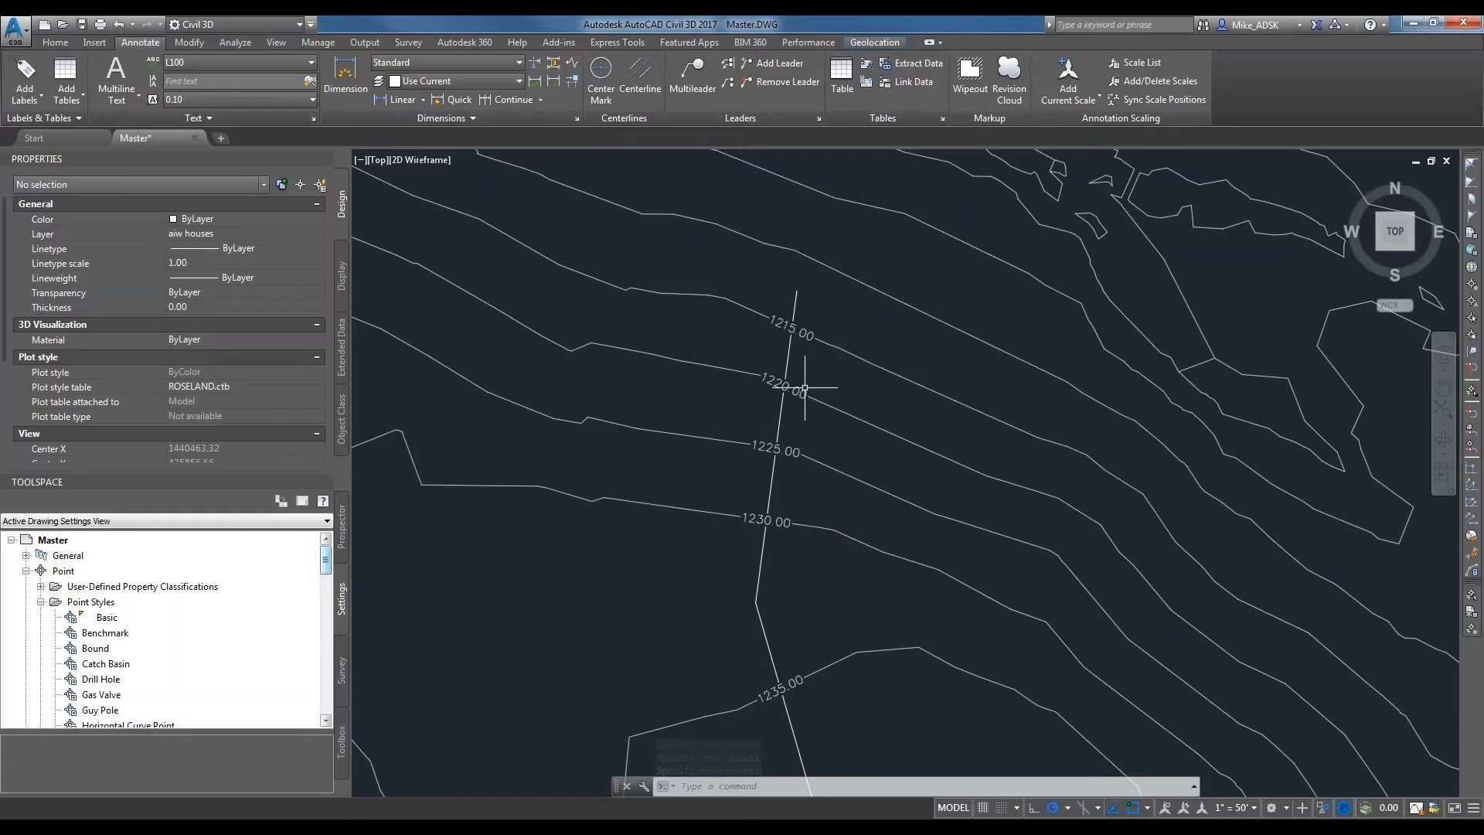
click(821, 605)
click(714, 639)
key(Delete)
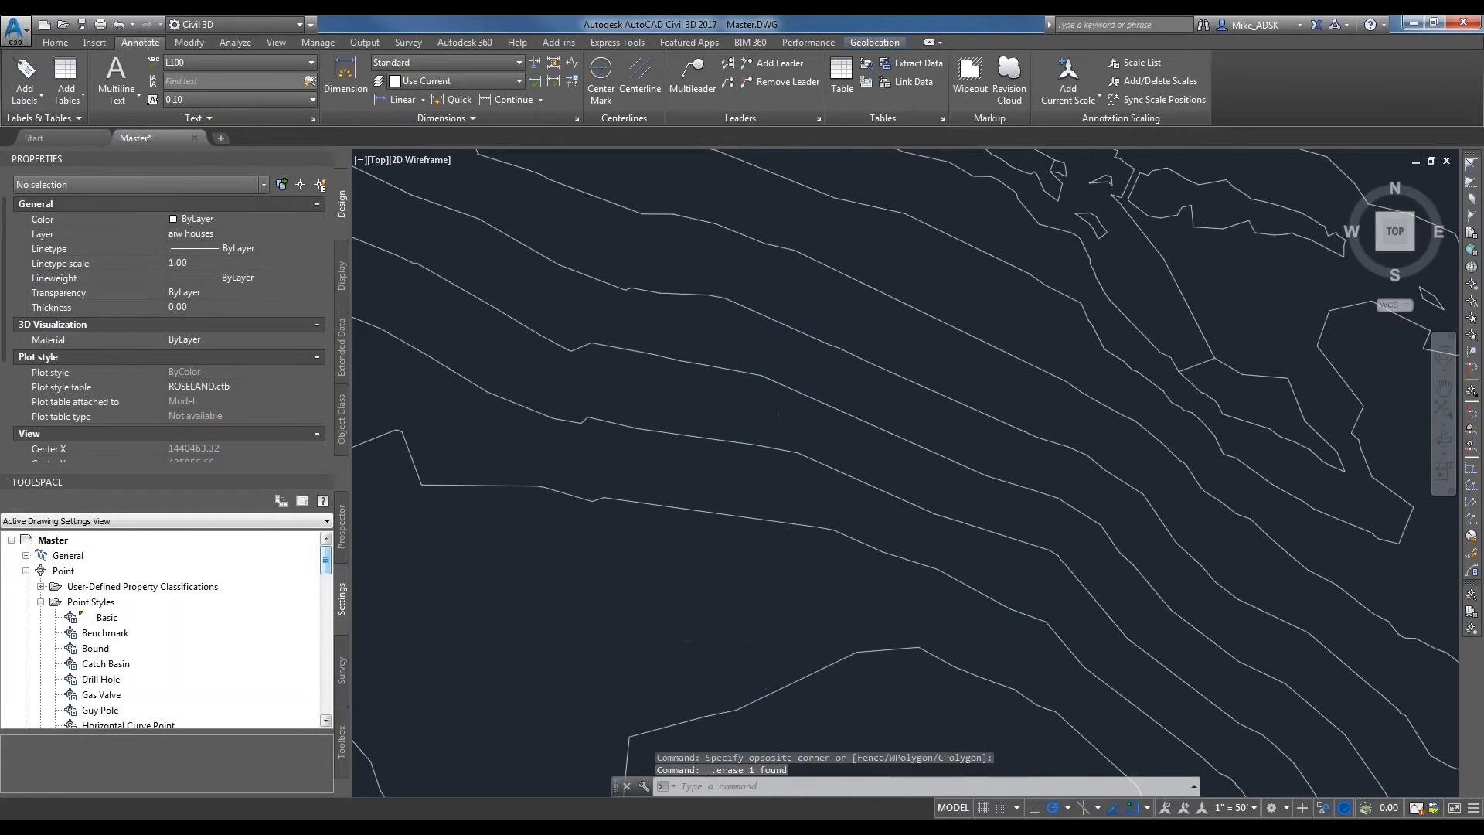
scroll(804, 463, down, 5)
scroll(530, 418, up, 4)
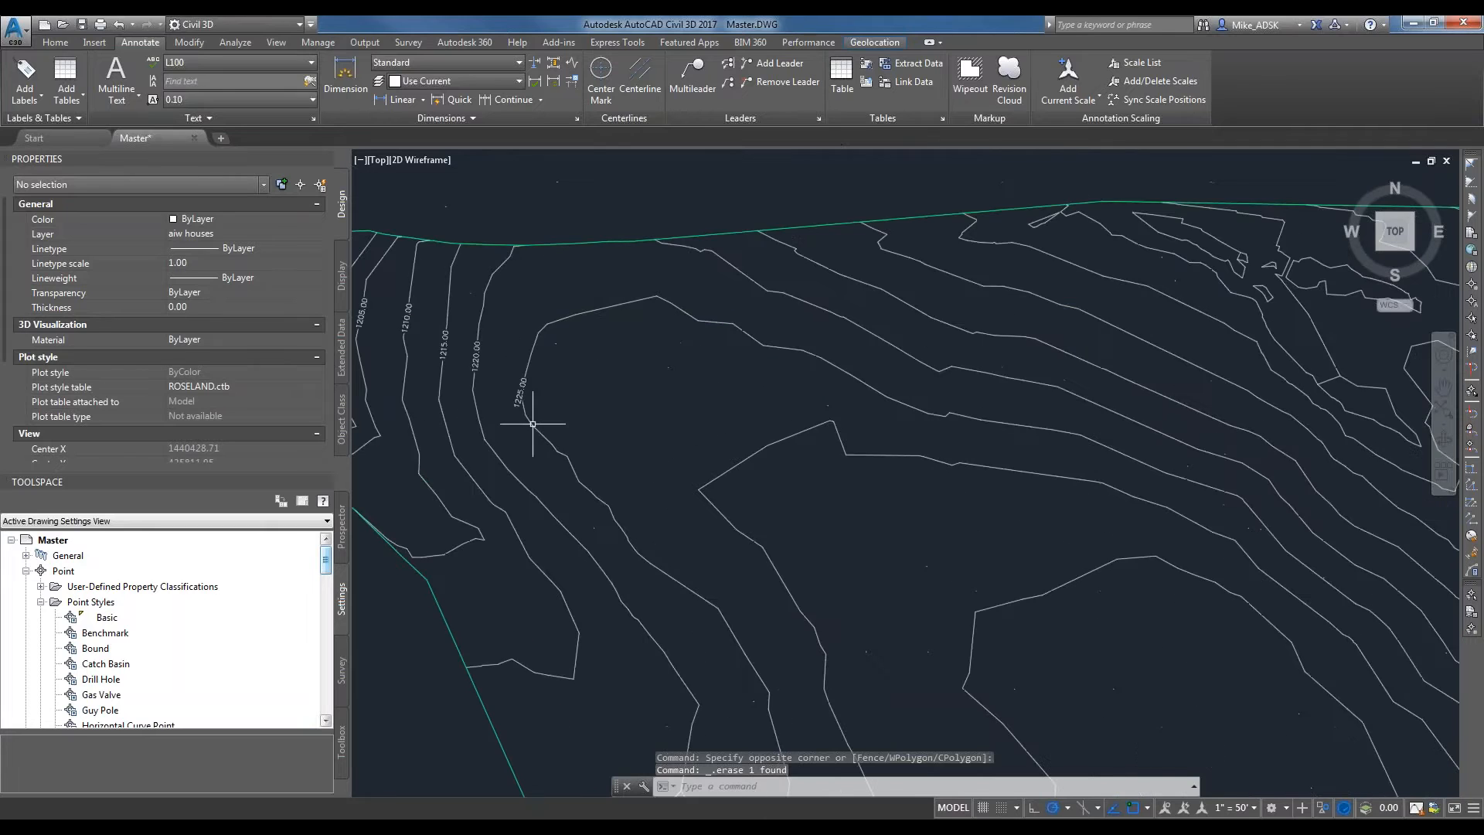
click(25, 94)
click(854, 410)
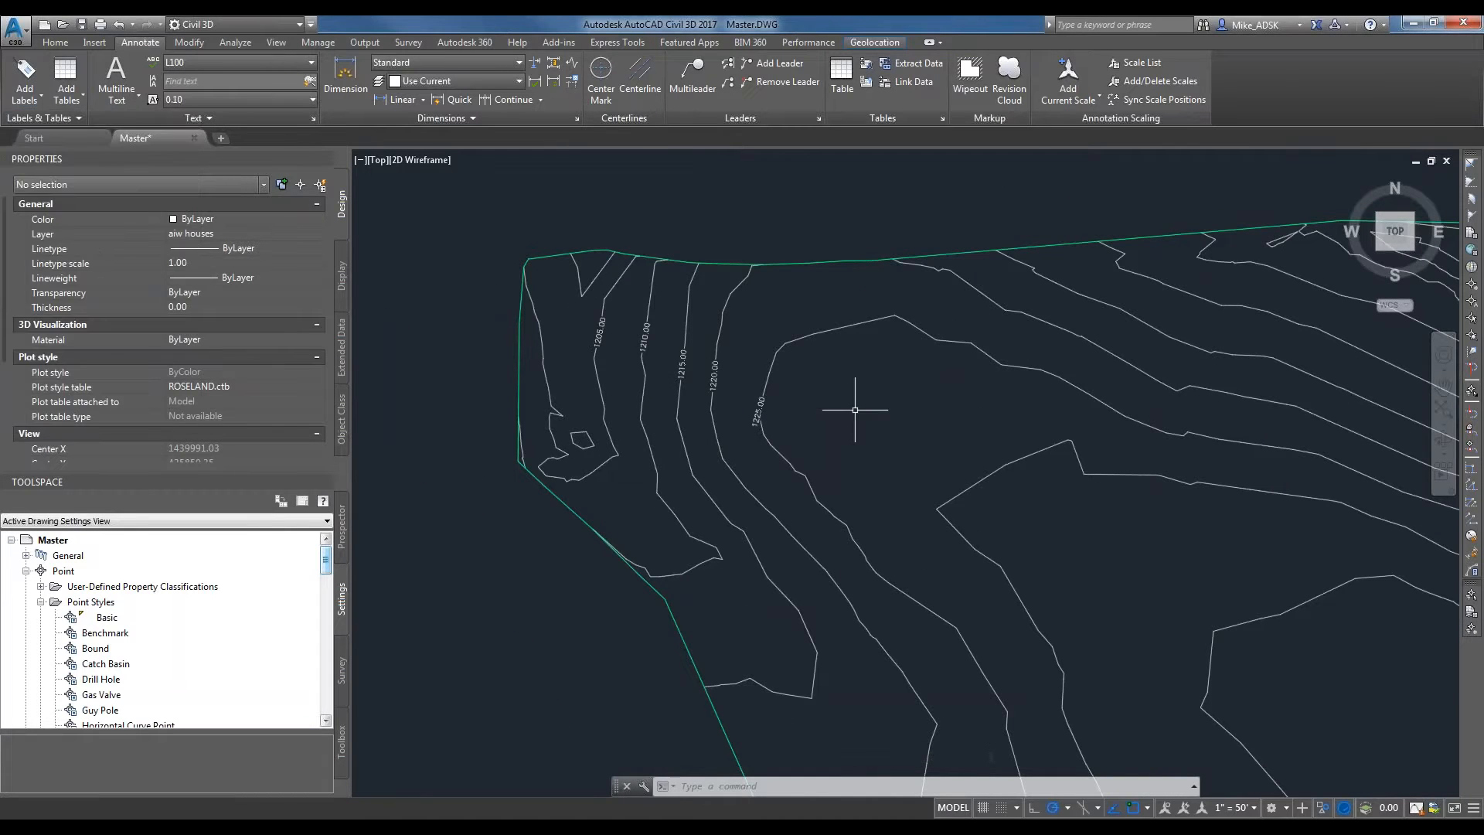
scroll(785, 426, up, 3)
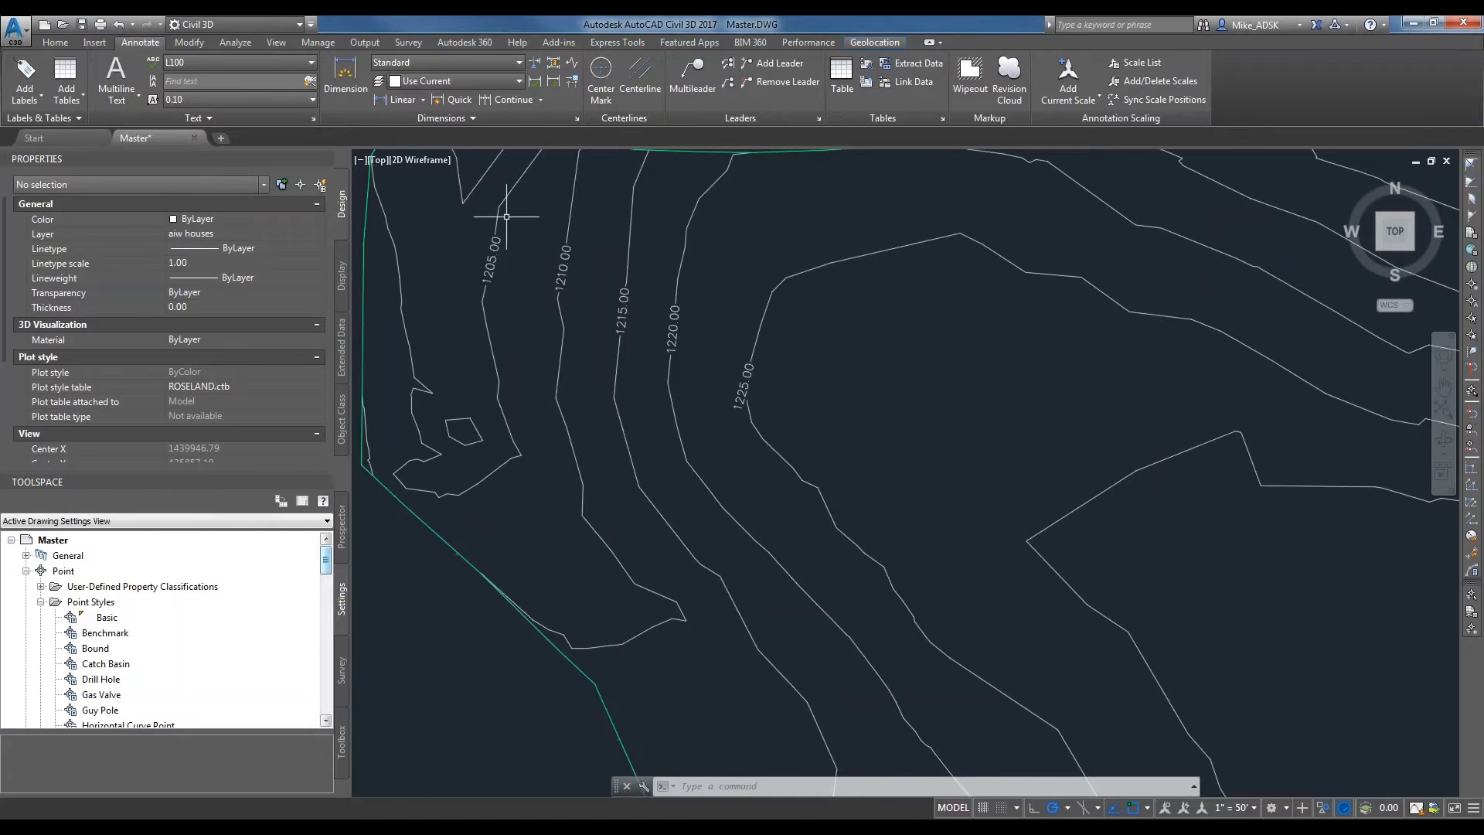
scroll(507, 216, down, 2)
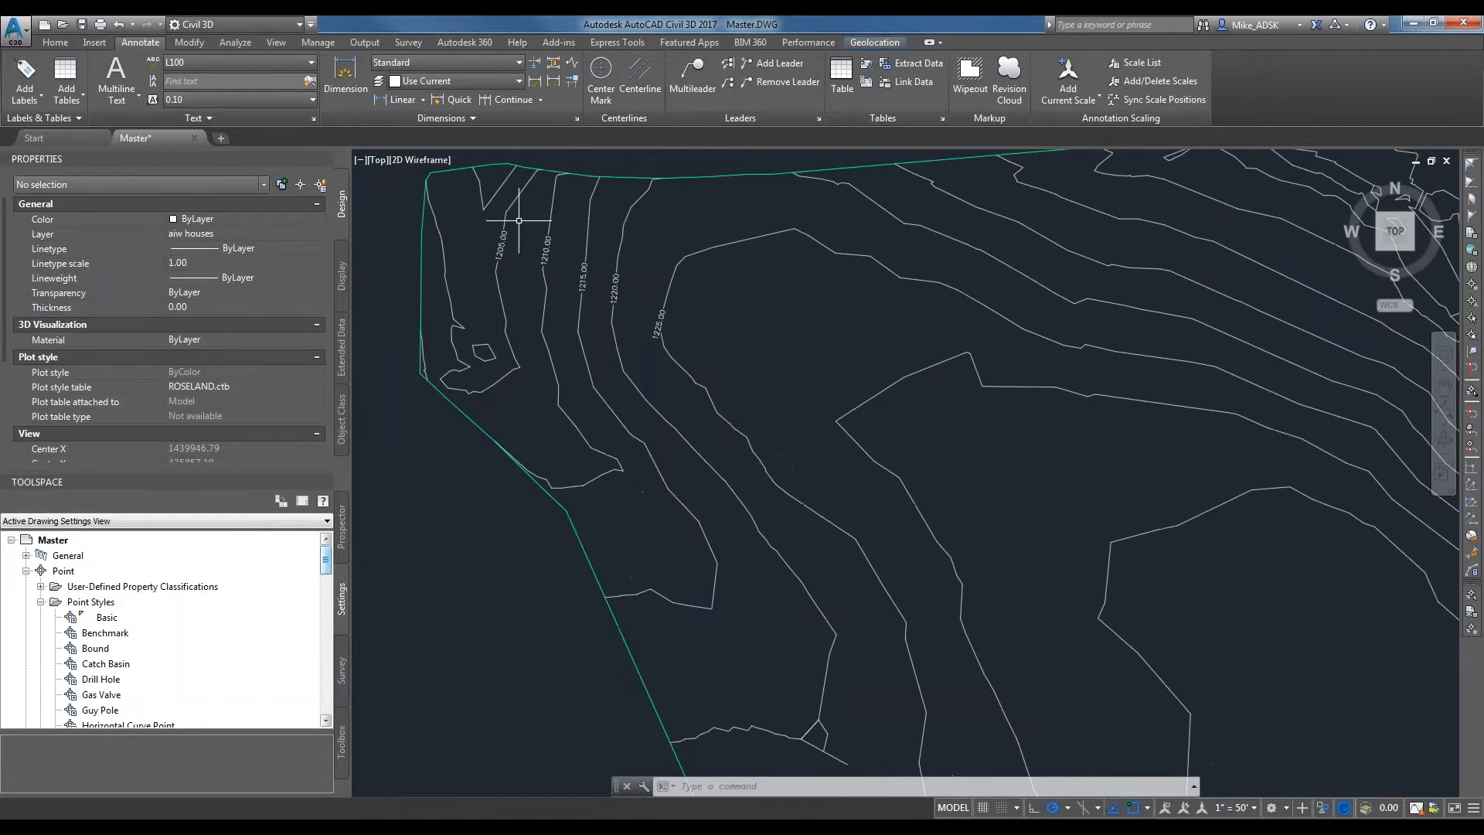
Draw a polyline just inside the EG surface's west edge, from the northwest contours down to near the southwest corner.
scroll(518, 220, down, 2)
middle_drag(1031, 454, 897, 321)
scroll(892, 348, down, 4)
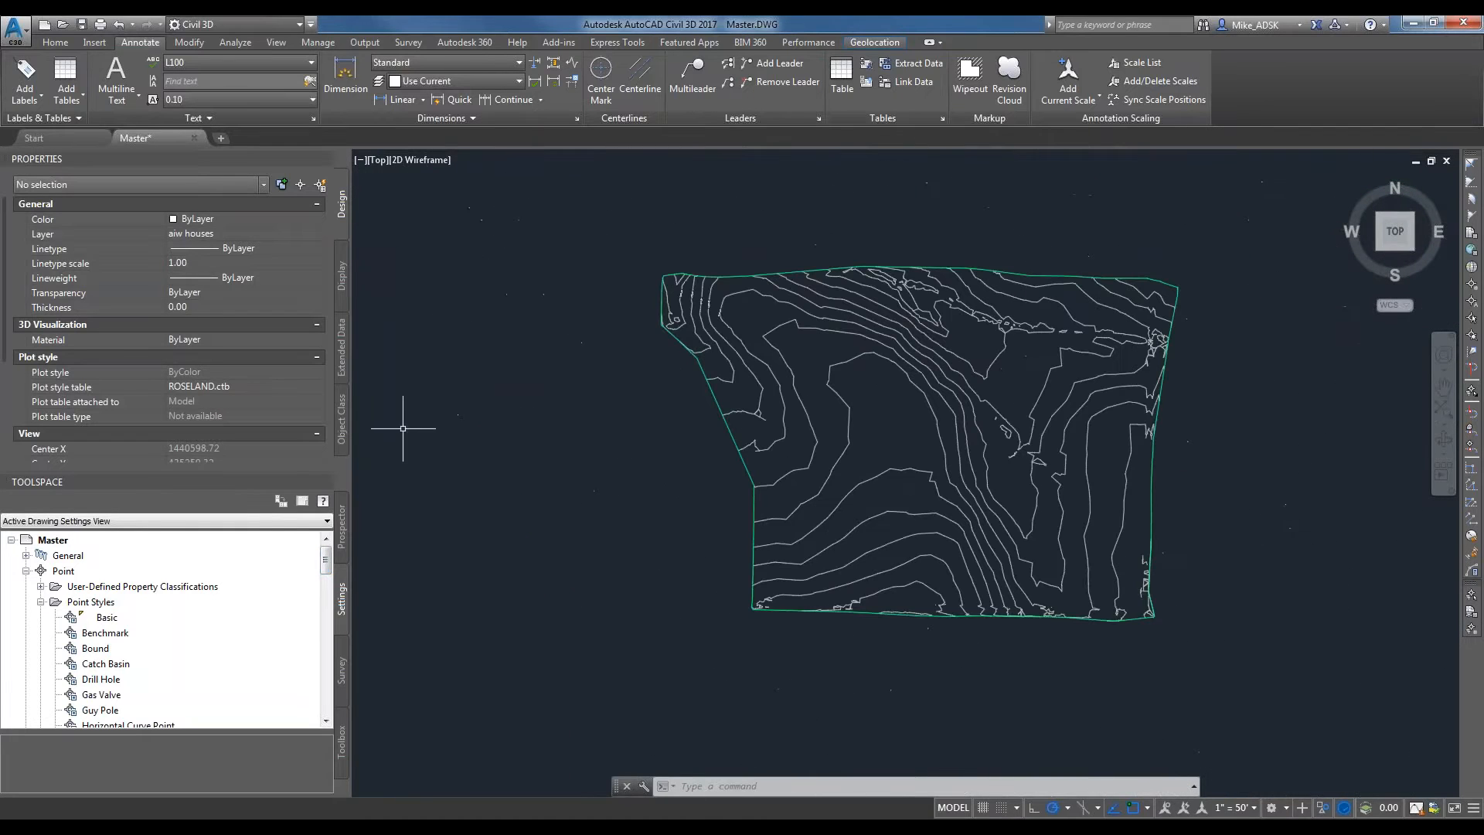
key(Return)
scroll(699, 310, up, 4)
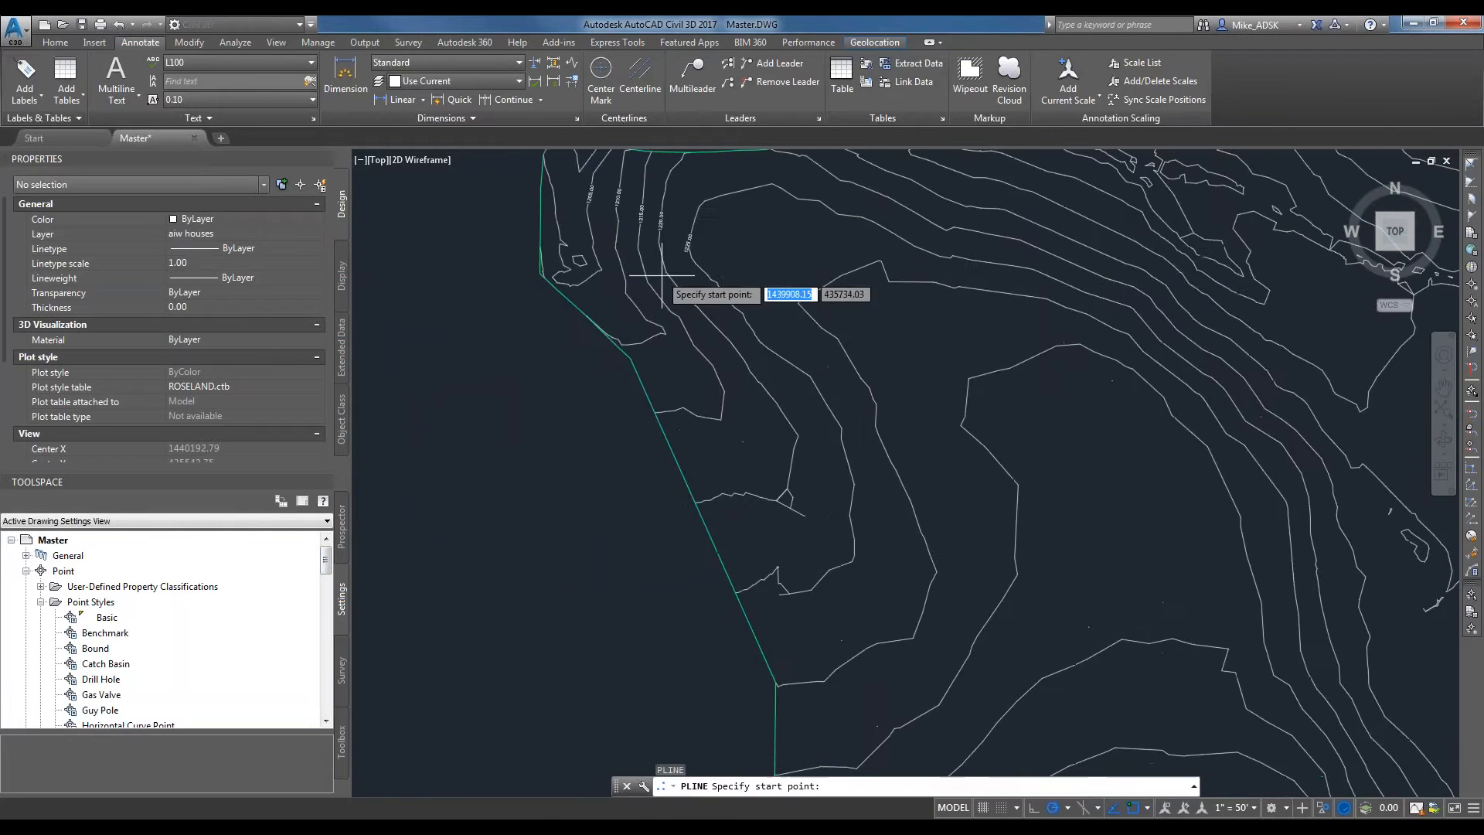
scroll(641, 266, down, 2)
click(630, 284)
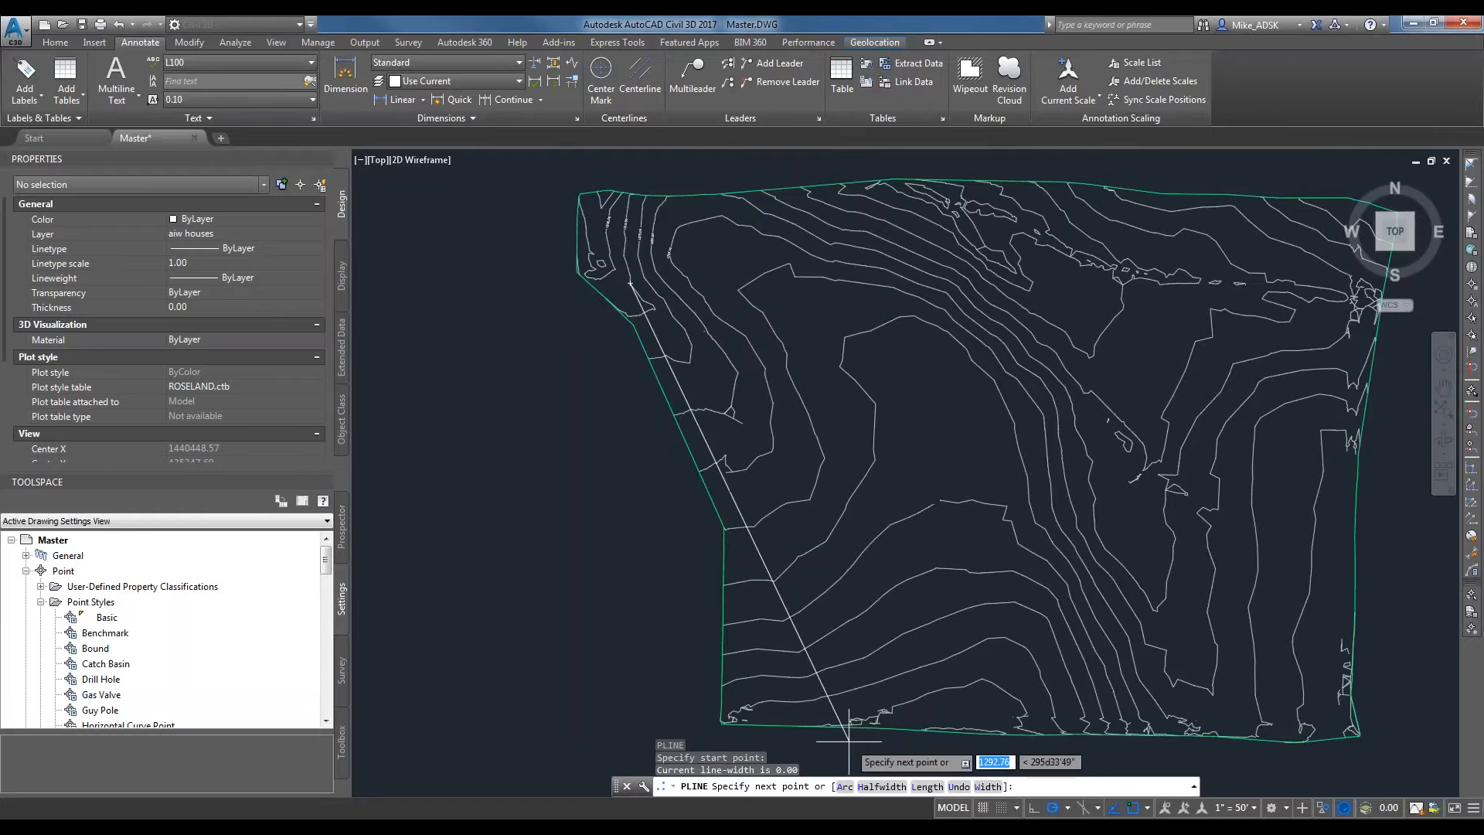
click(698, 369)
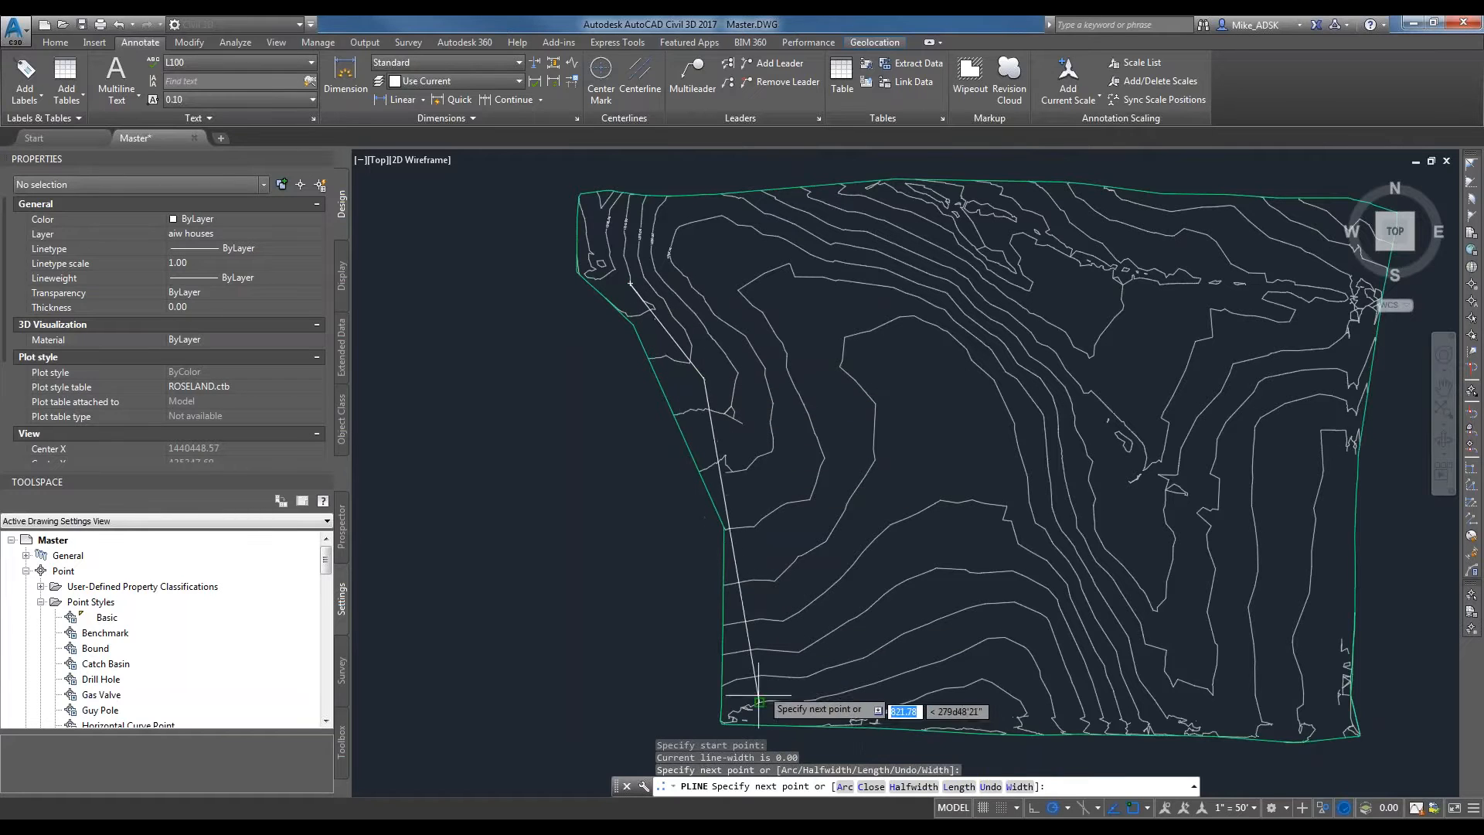
click(749, 527)
right_click(757, 549)
click(749, 534)
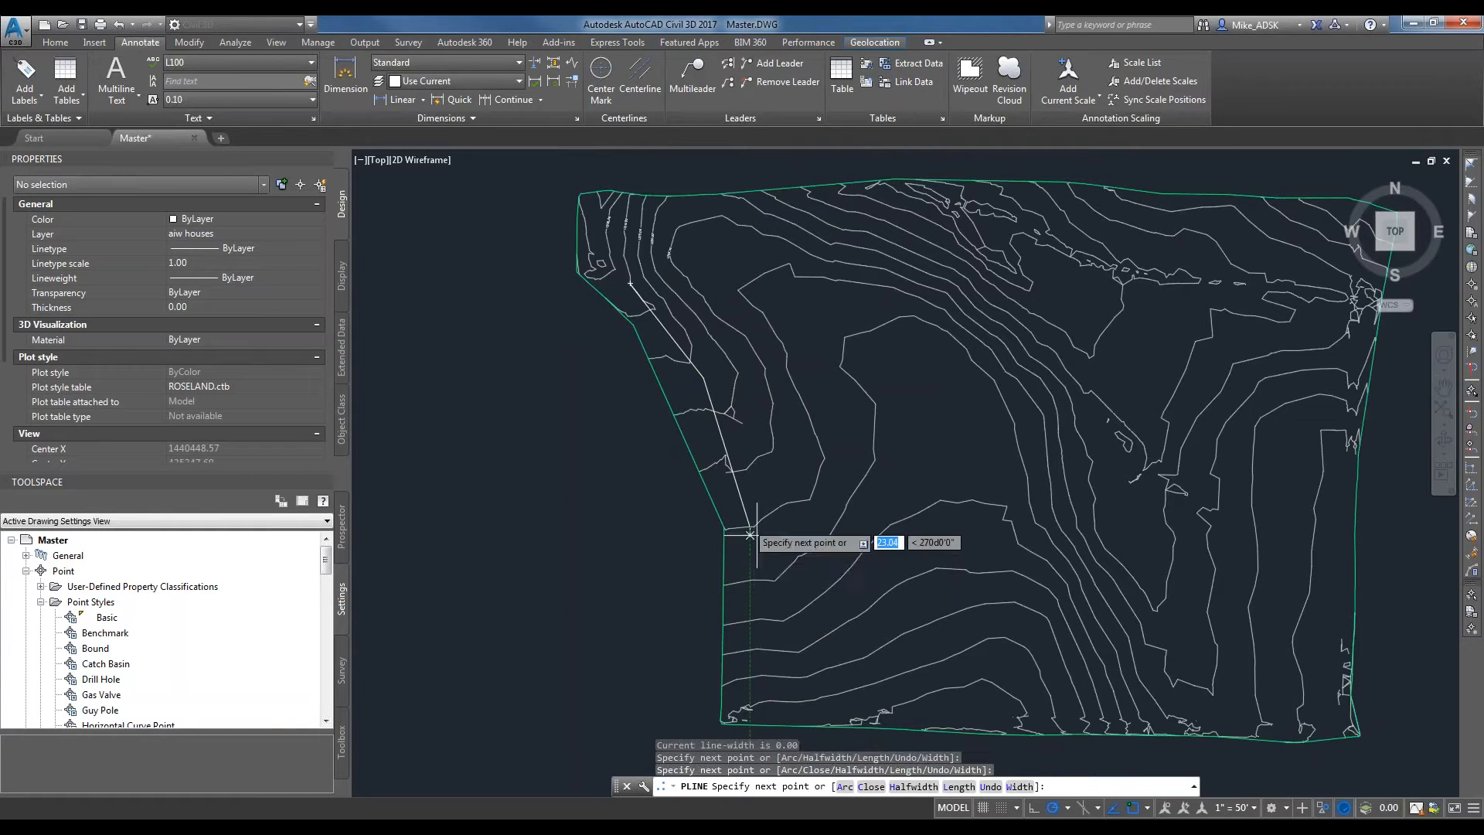
click(749, 689)
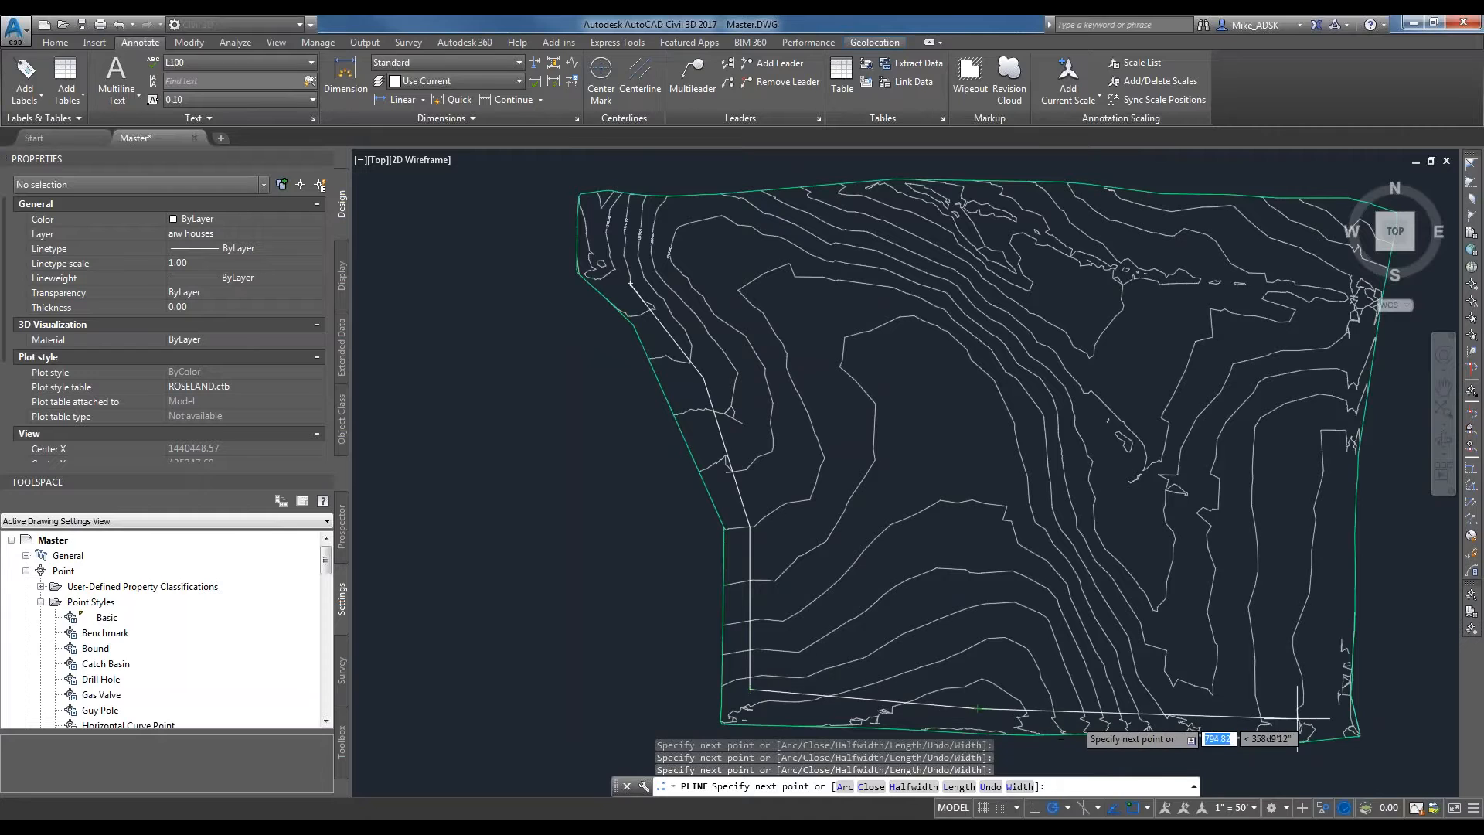
Continue the polyline around the southeast and northeast corners and along the north edge, back to its start point.
scroll(1324, 723, down, 2)
scroll(1347, 428, up, 4)
middle_drag(1347, 427, 1255, 401)
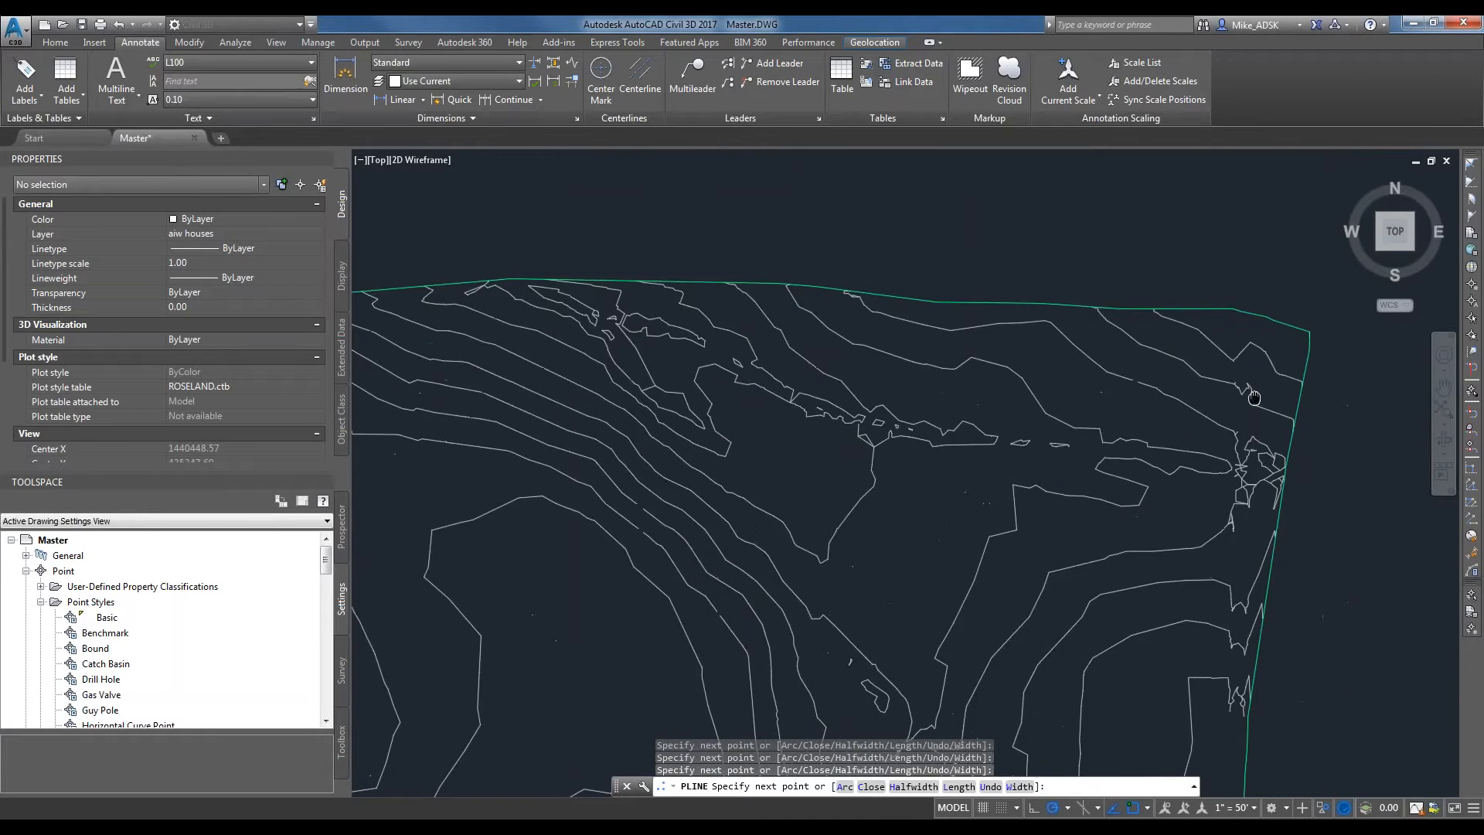
scroll(1247, 379, down, 2)
click(1256, 349)
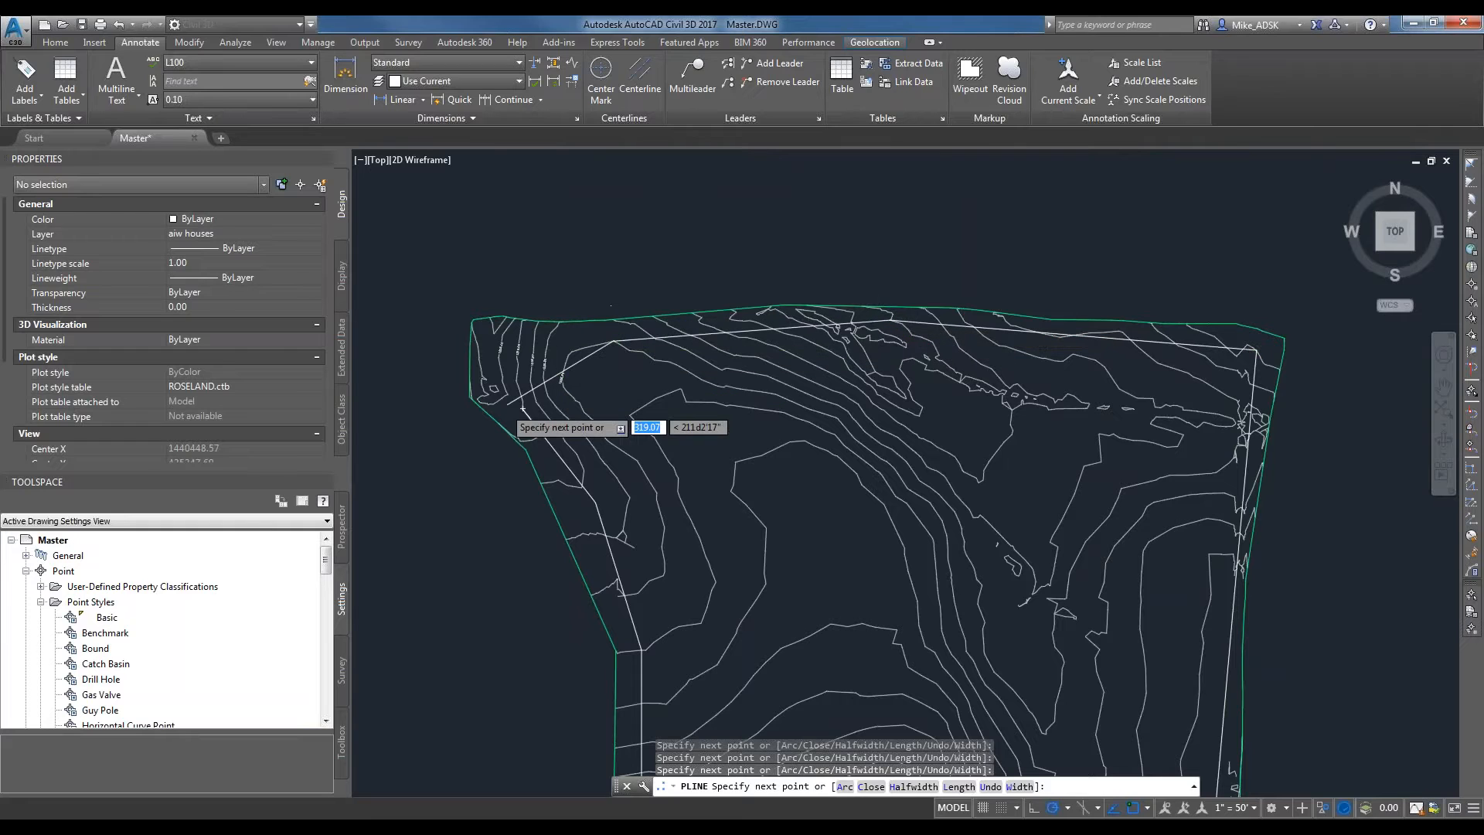
scroll(576, 409, up, 4)
click(575, 411)
key(Escape)
key(Escape)
key(Escape)
key(Escape)
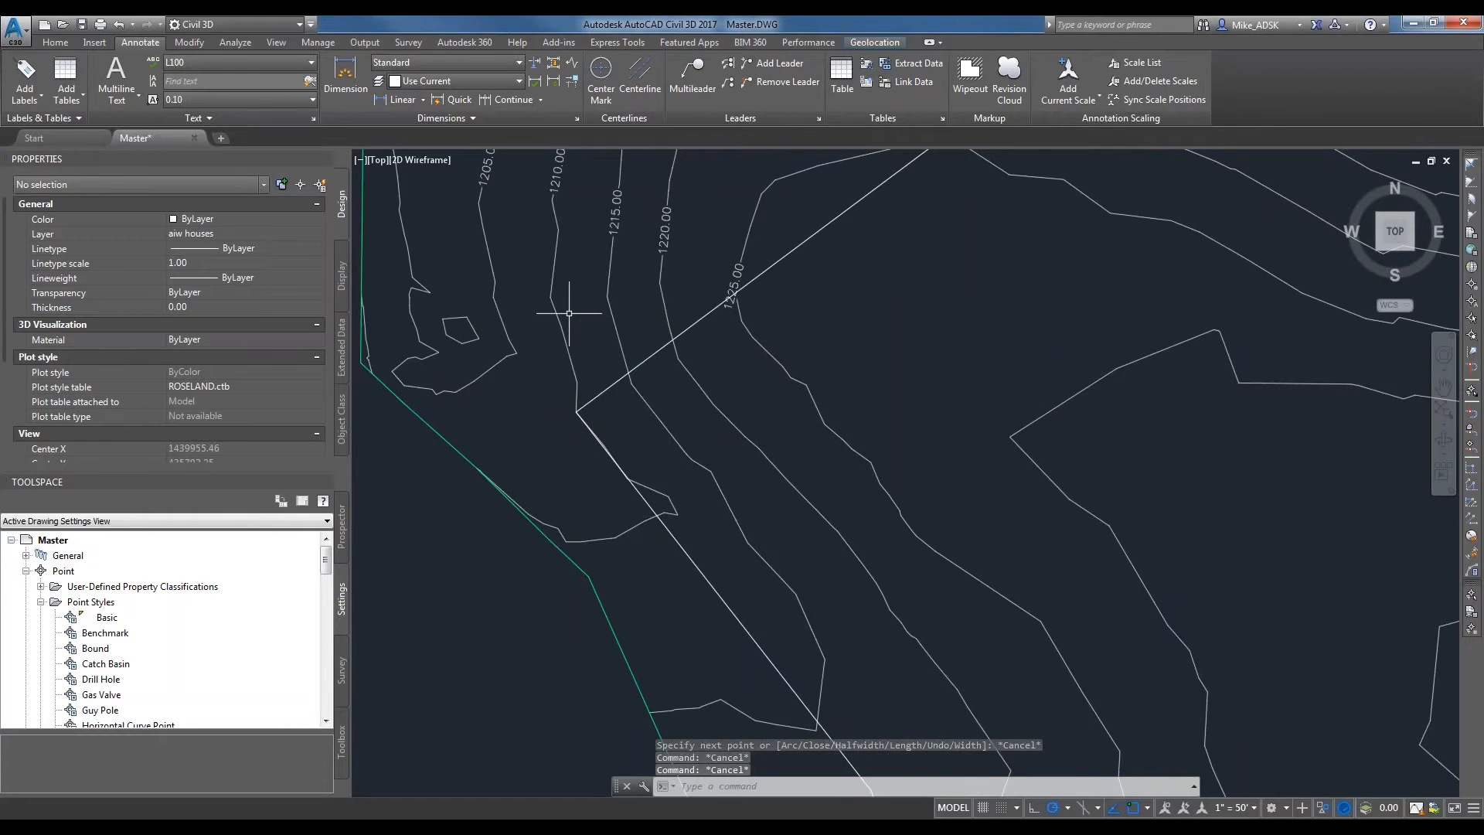
Add the polyline to the EG surface definition as an outer boundary named Test with the non-destructive breakline option.
scroll(687, 409, down, 5)
middle_drag(812, 435, 775, 402)
scroll(827, 448, up, 2)
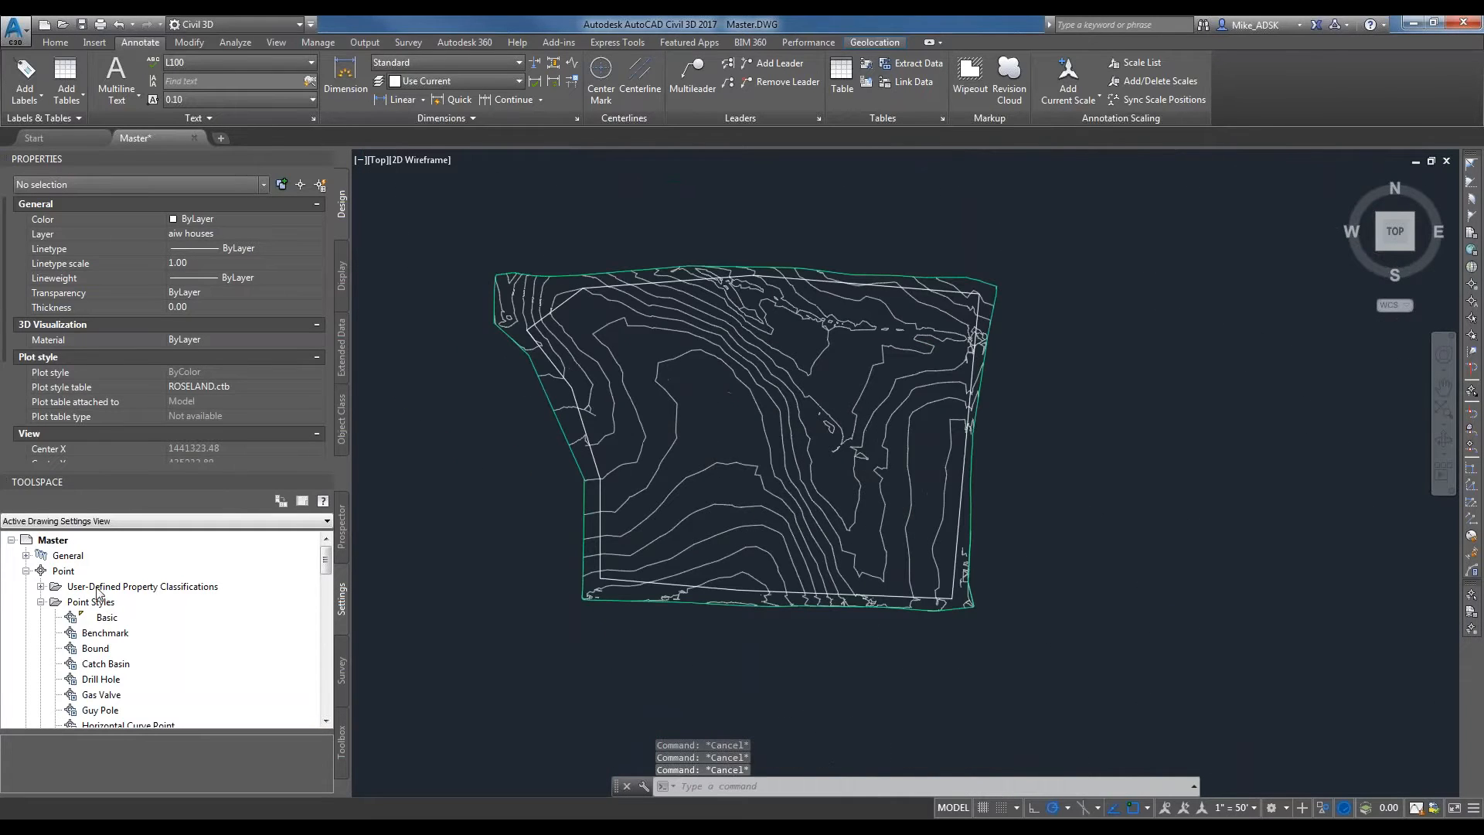
click(341, 539)
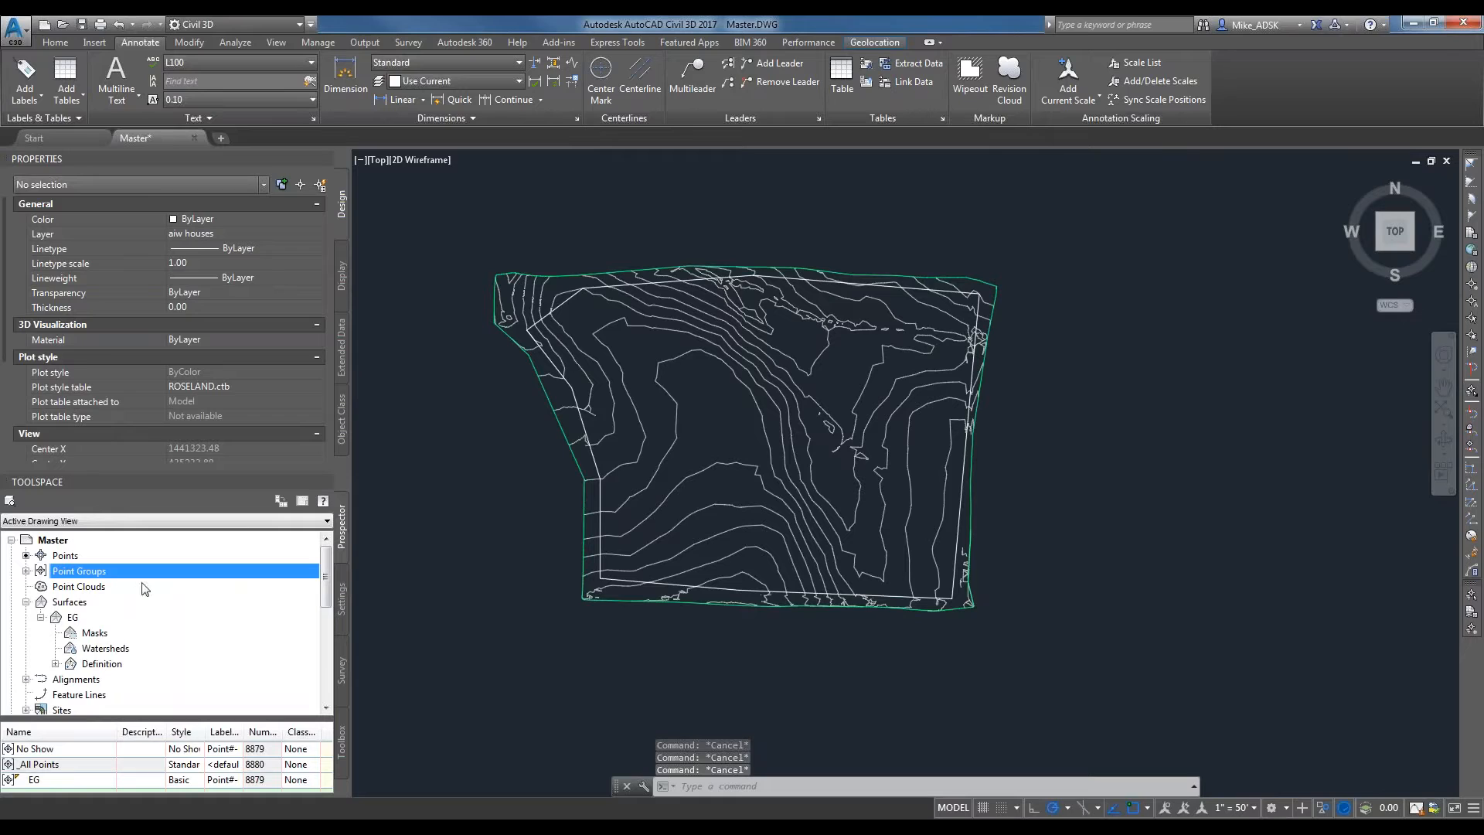
click(55, 663)
scroll(123, 587, down, 3)
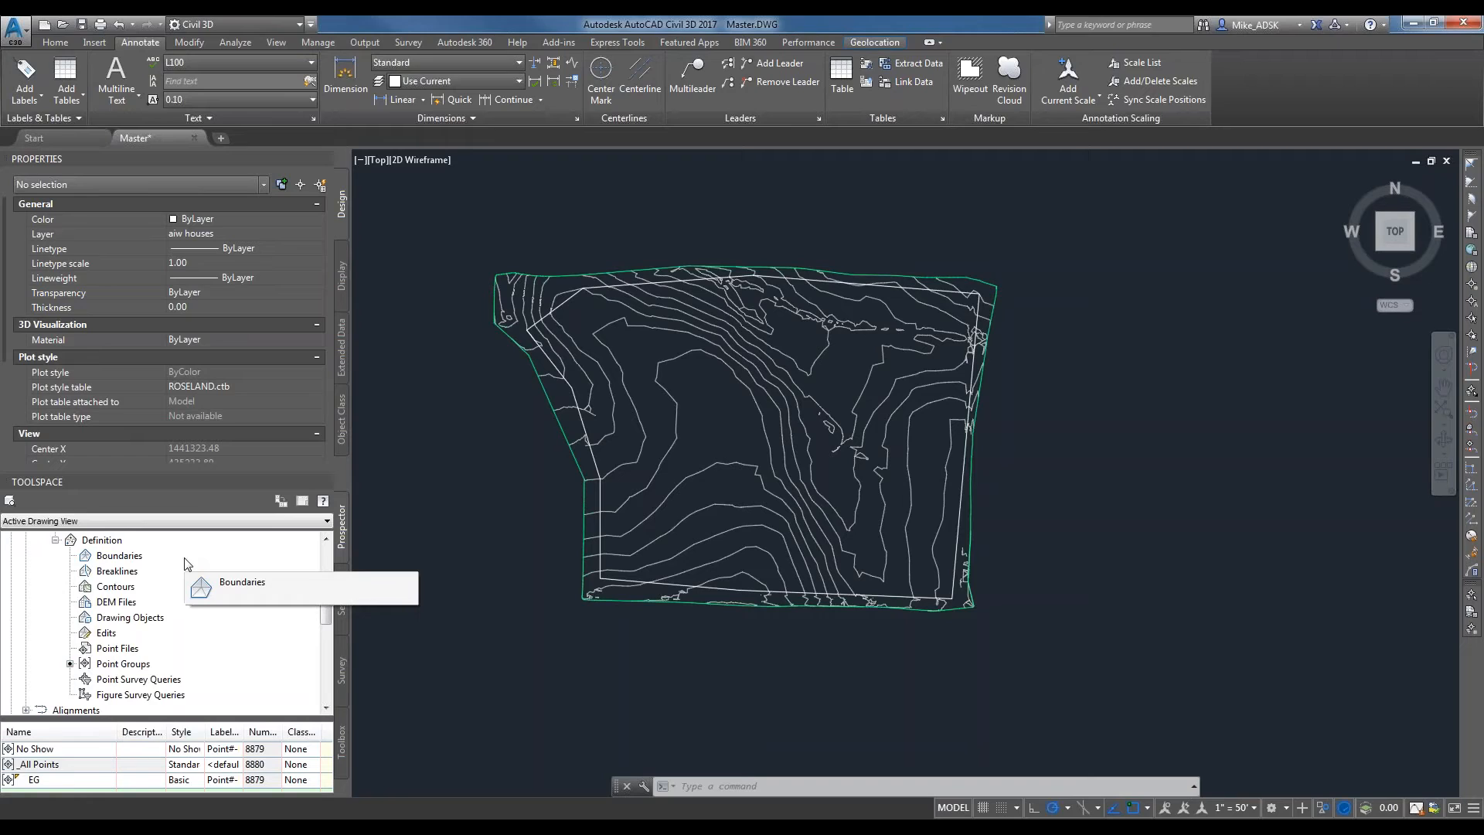
right_click(128, 556)
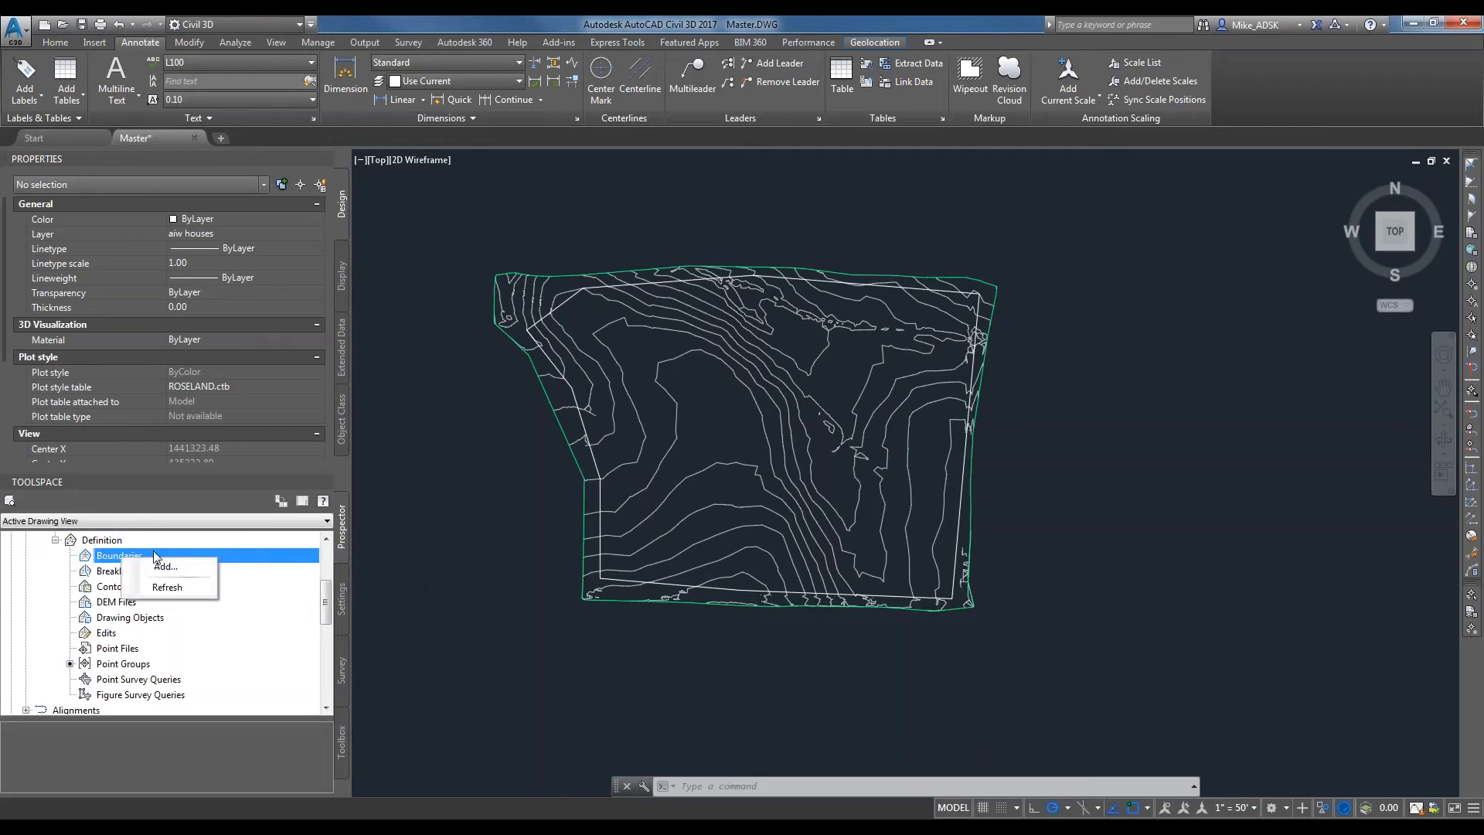
click(157, 569)
click(604, 396)
click(611, 407)
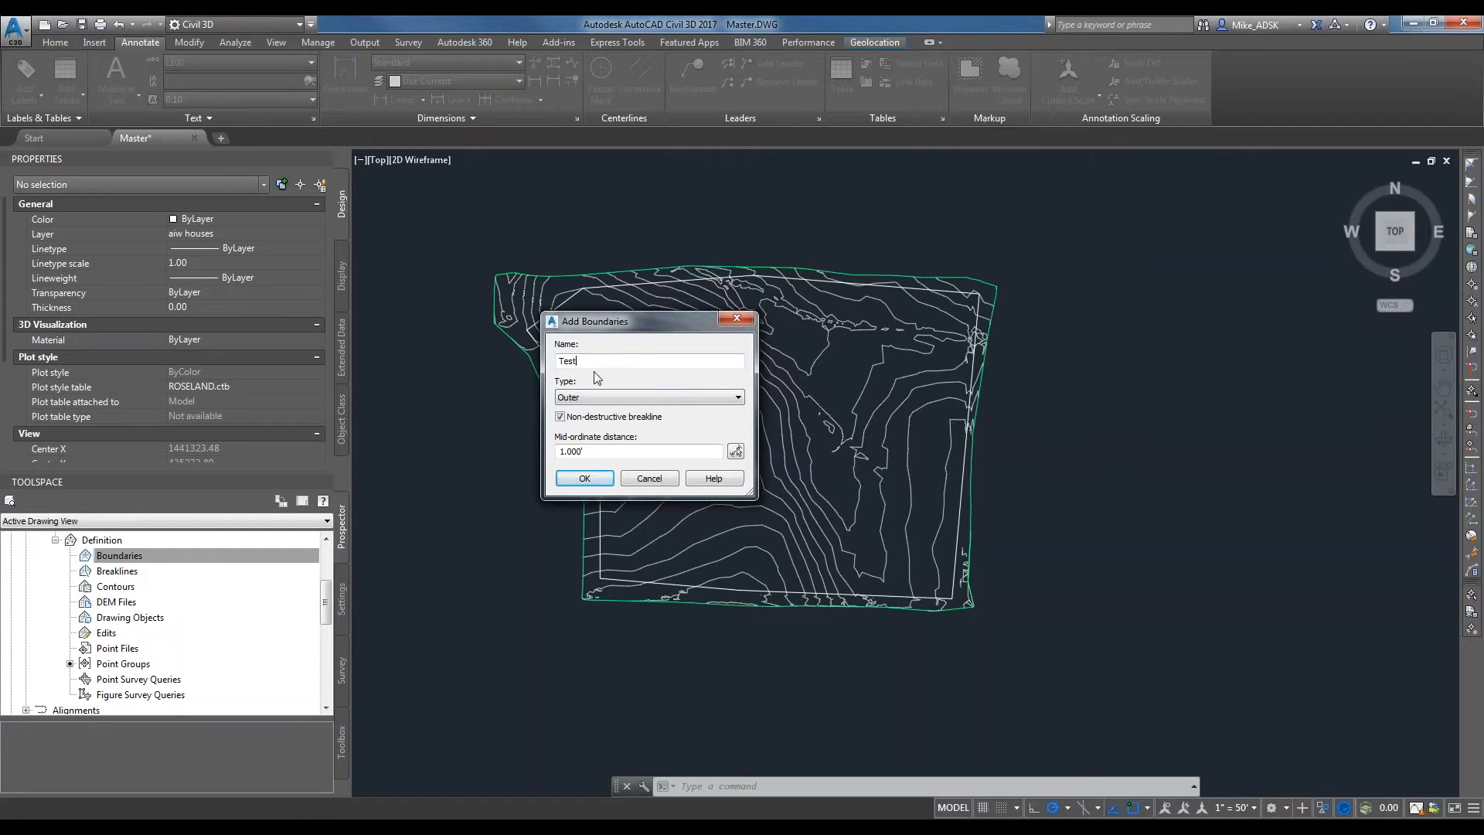
click(579, 478)
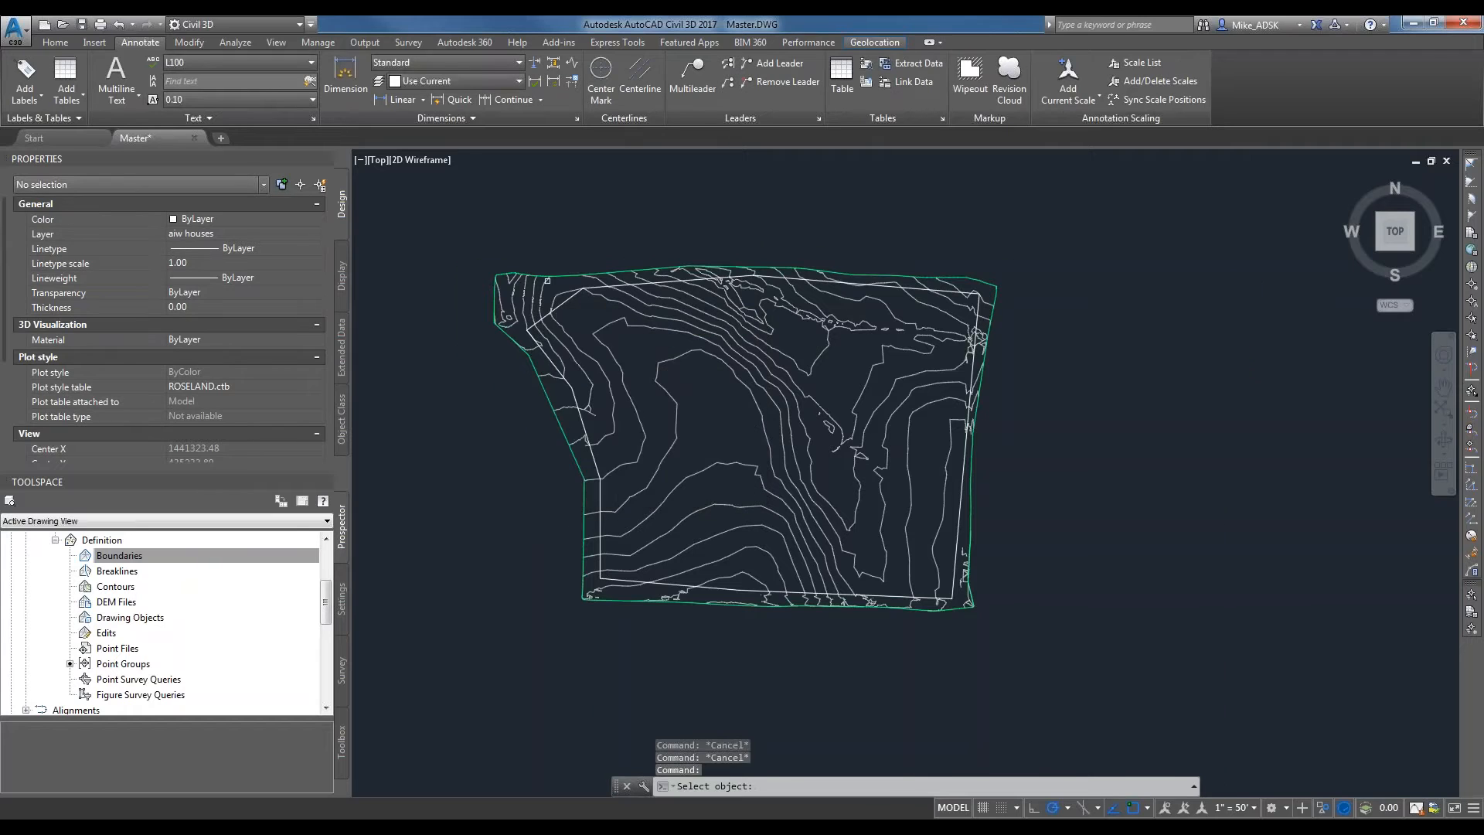
scroll(551, 283, up, 4)
click(592, 316)
scroll(547, 261, down, 4)
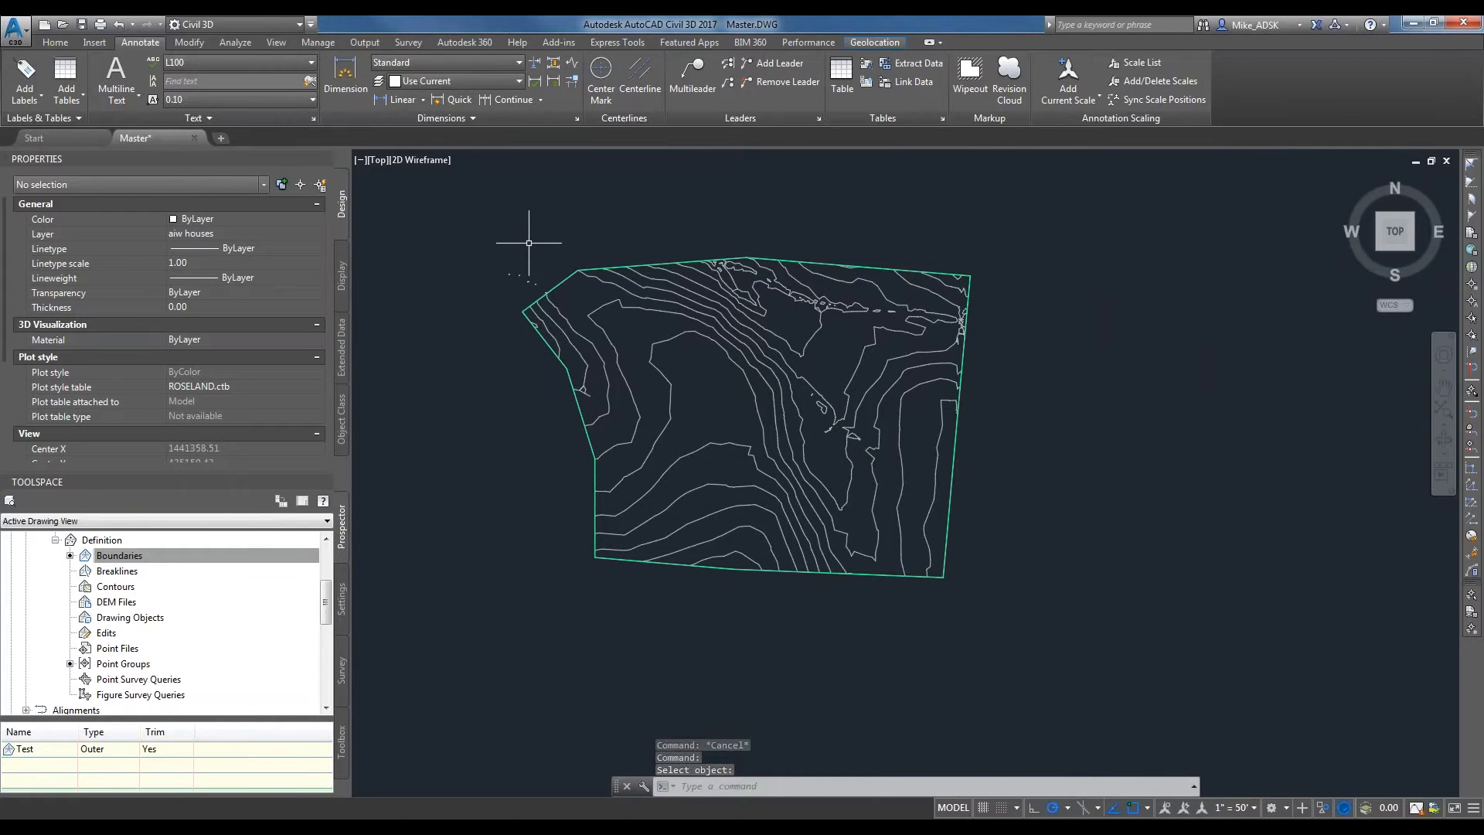
Examine the contour label lines outside the new boundary's northwest edge and select the westernmost one.
scroll(530, 267, up, 10)
mouse_move(525, 355)
middle_down()
mouse_move(652, 355)
mouse_move(935, 421)
middle_up()
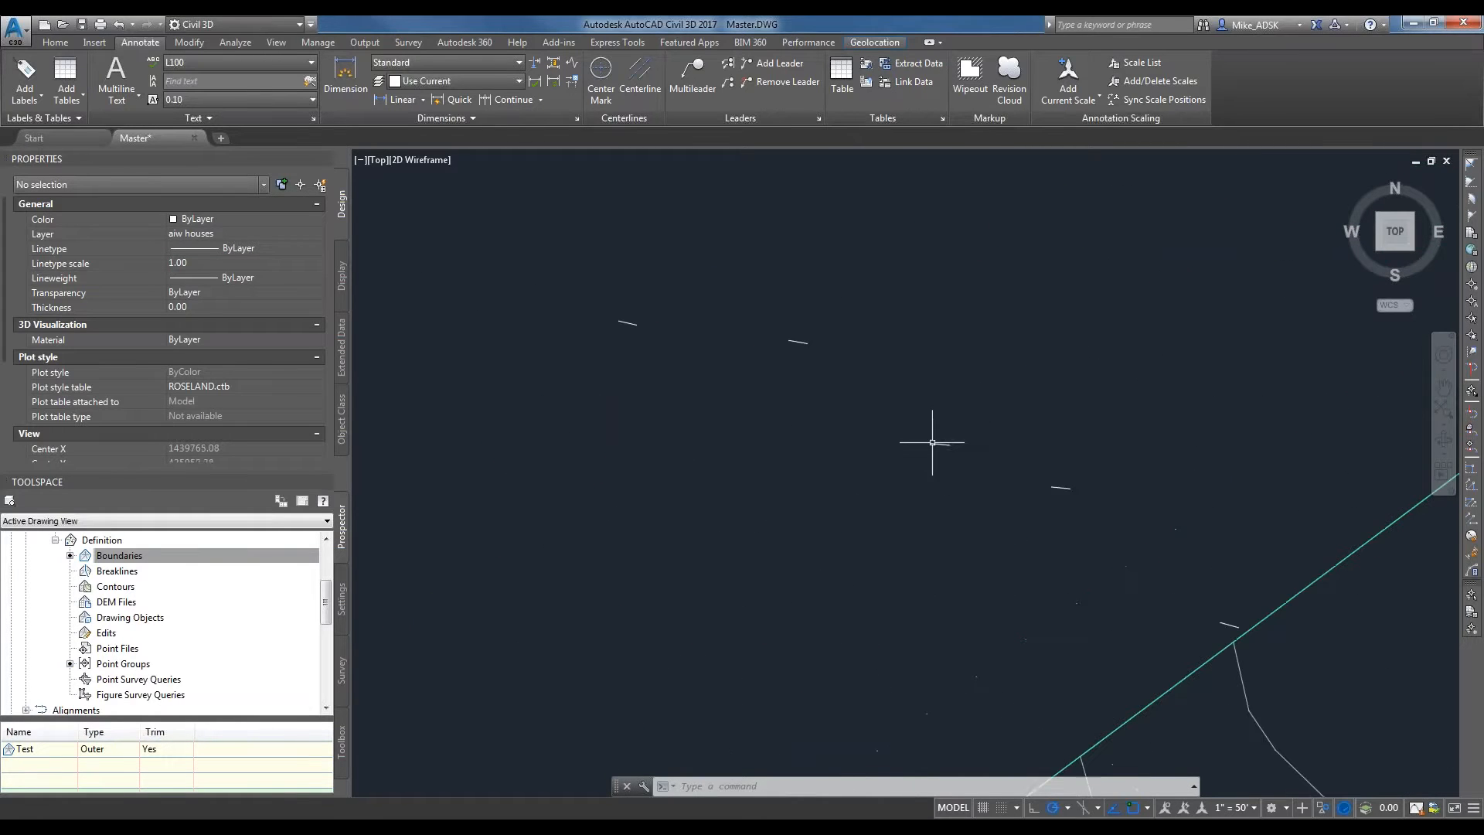
scroll(842, 454, down, 4)
scroll(935, 480, up, 2)
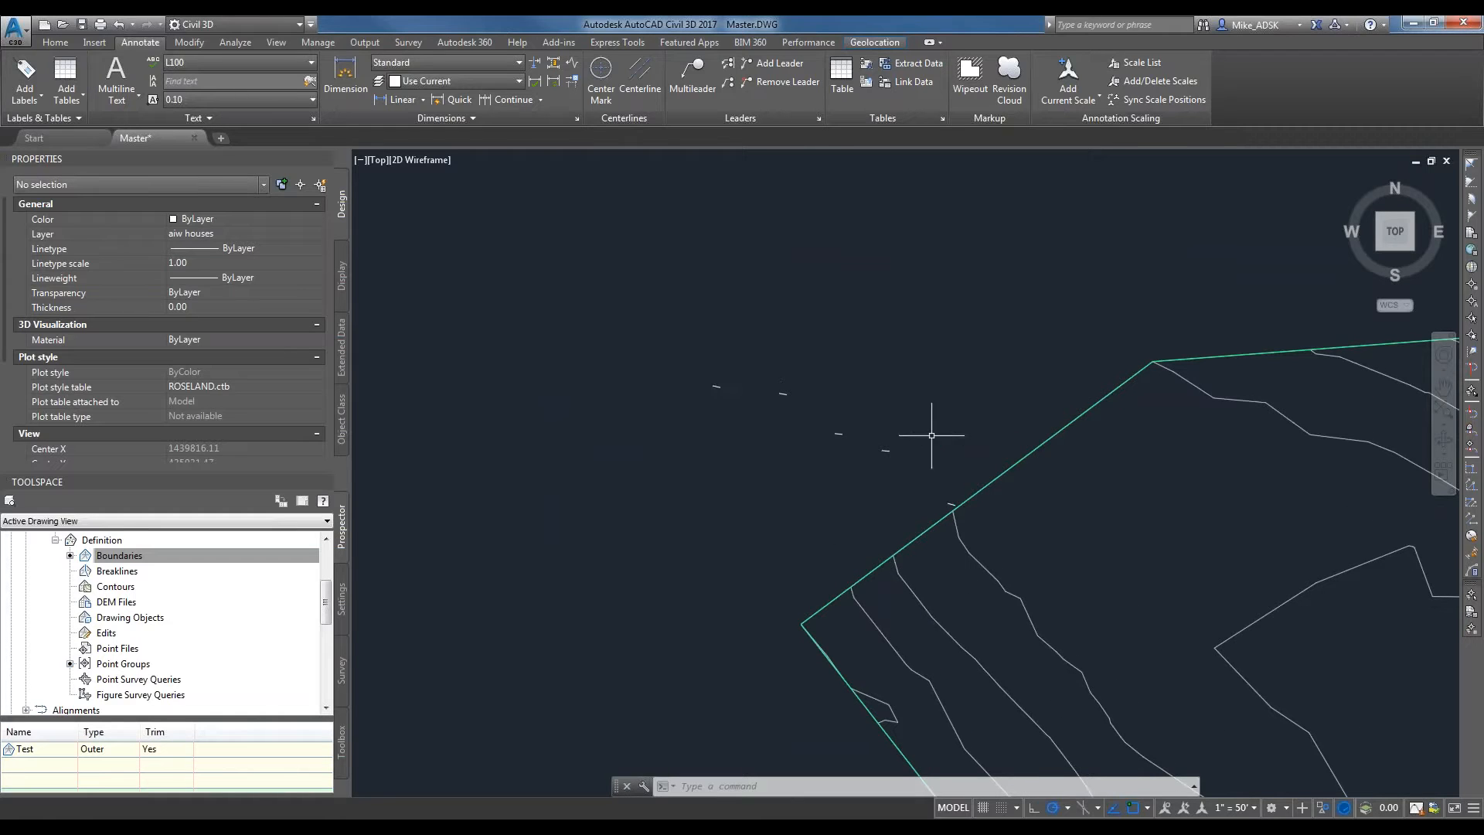
scroll(848, 446, up, 2)
scroll(859, 423, up, 1)
scroll(768, 391, up, 1)
scroll(672, 374, up, 1)
click(663, 376)
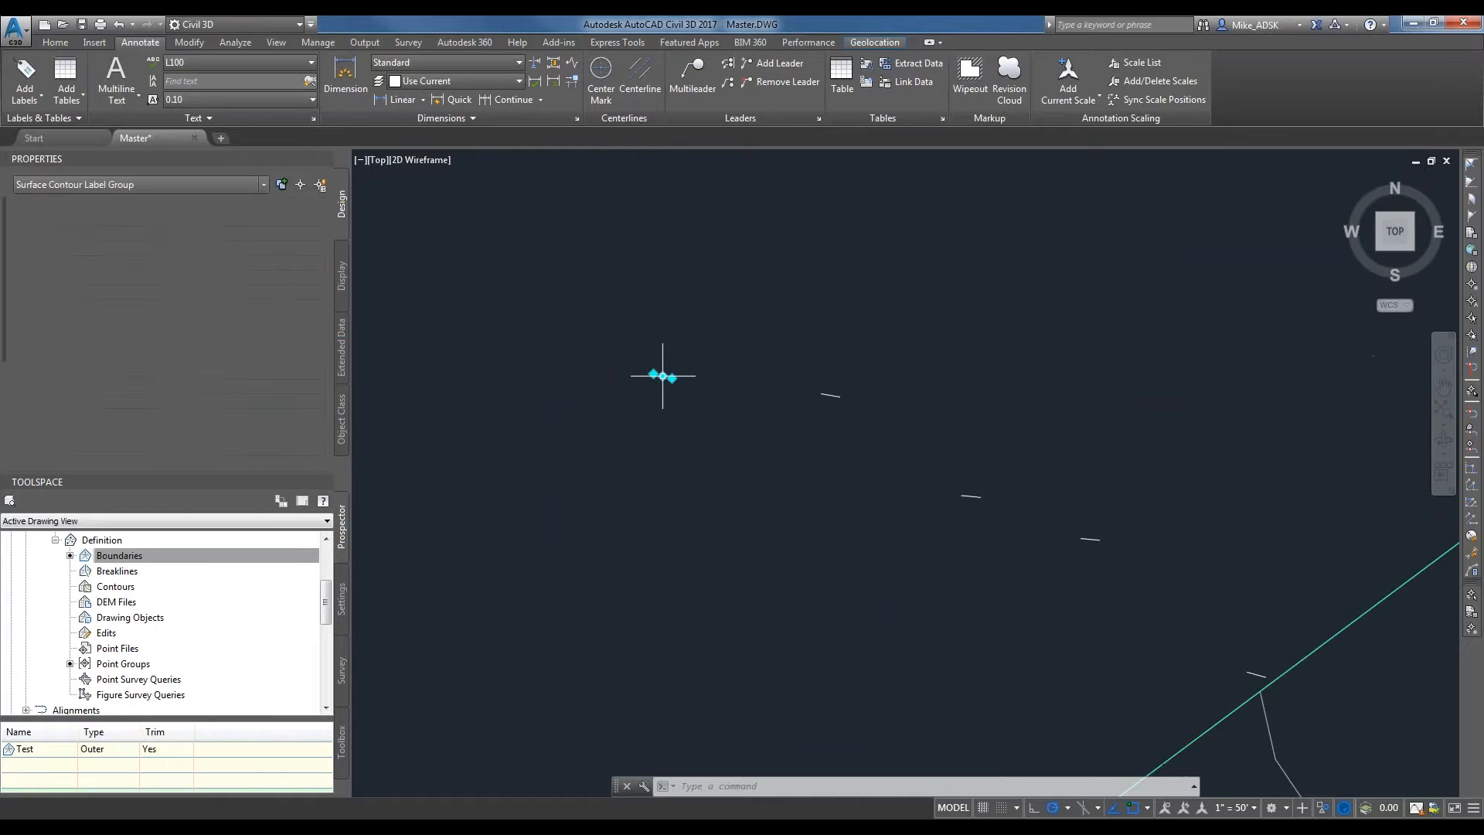
click(662, 374)
key(Escape)
scroll(860, 440, down, 2)
Delete the Test boundary from the EG surface definition and rebuild the surface.
right_click(134, 560)
click(172, 568)
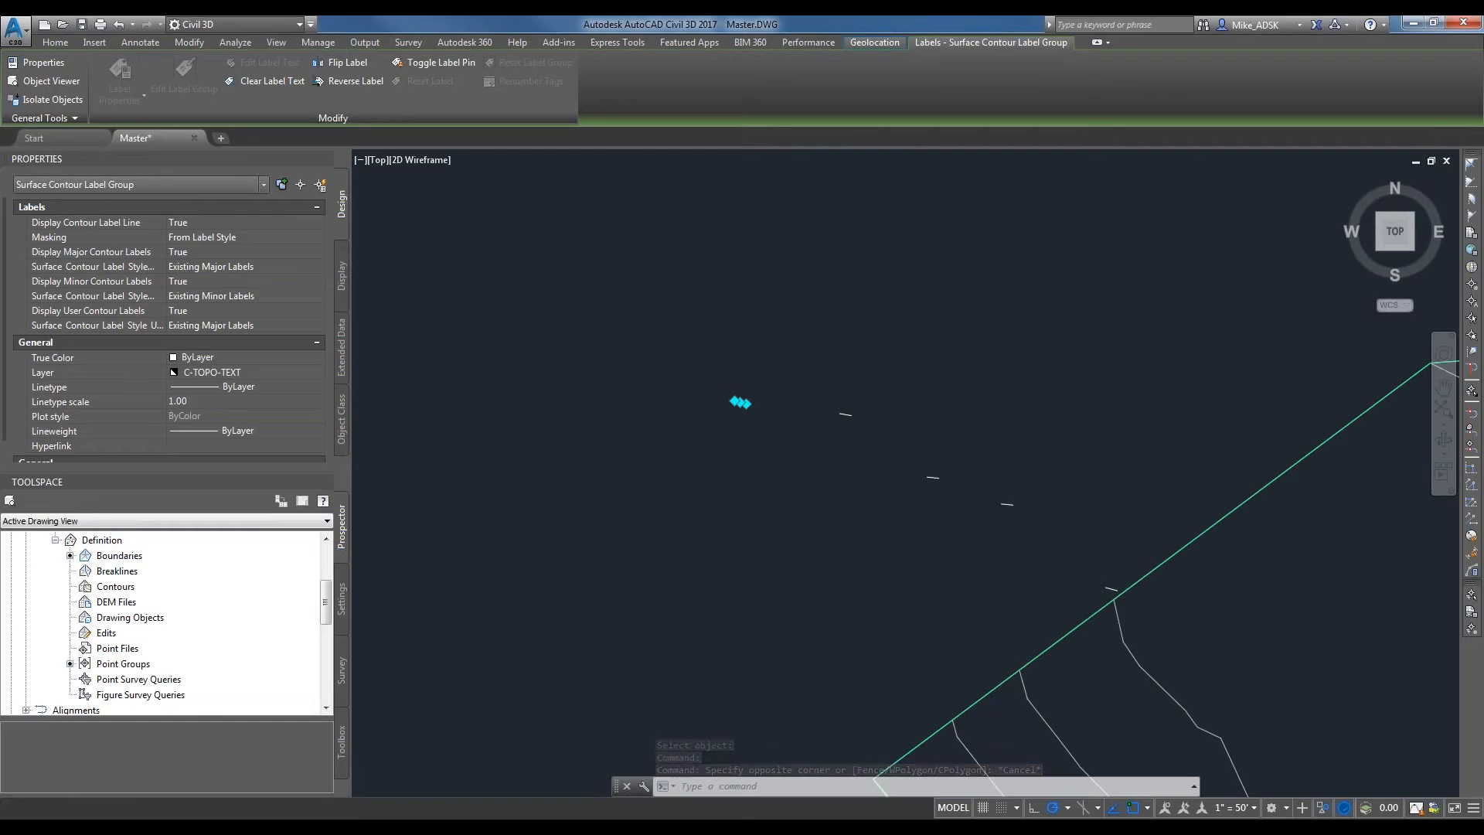
click(101, 539)
click(119, 555)
right_click(27, 761)
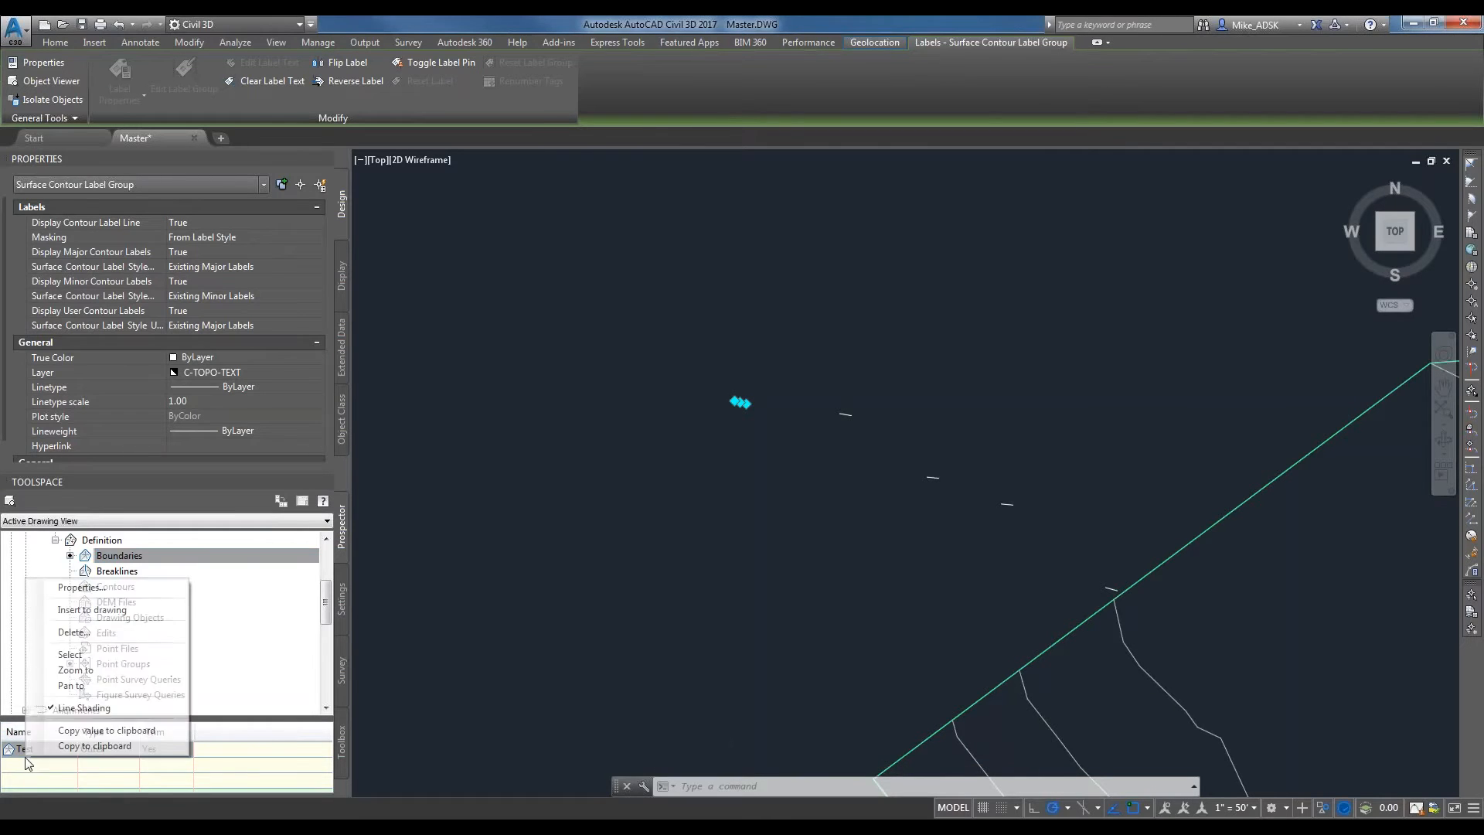
click(74, 631)
scroll(155, 618, up, 2)
right_click(88, 585)
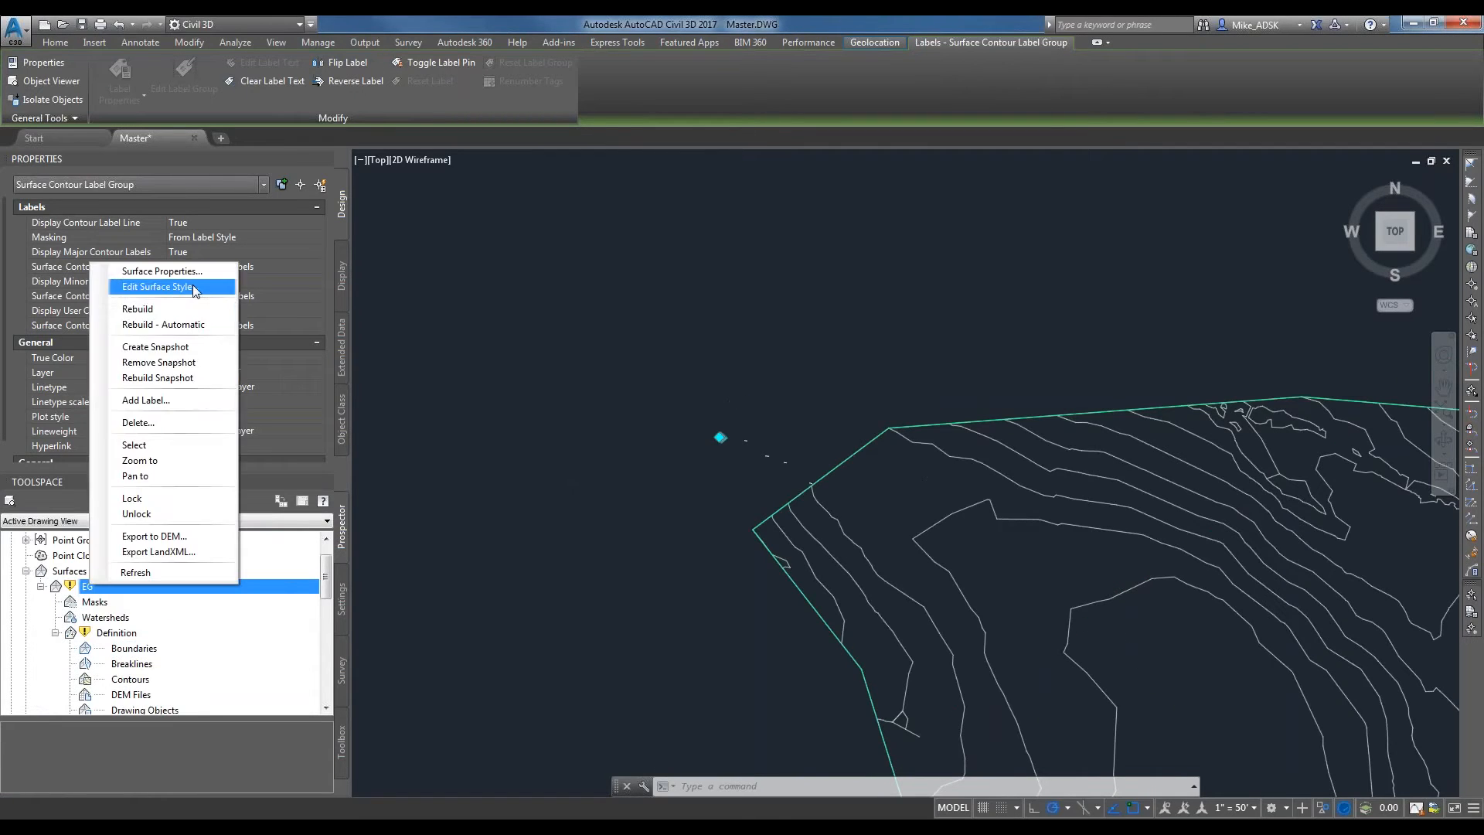
click(185, 306)
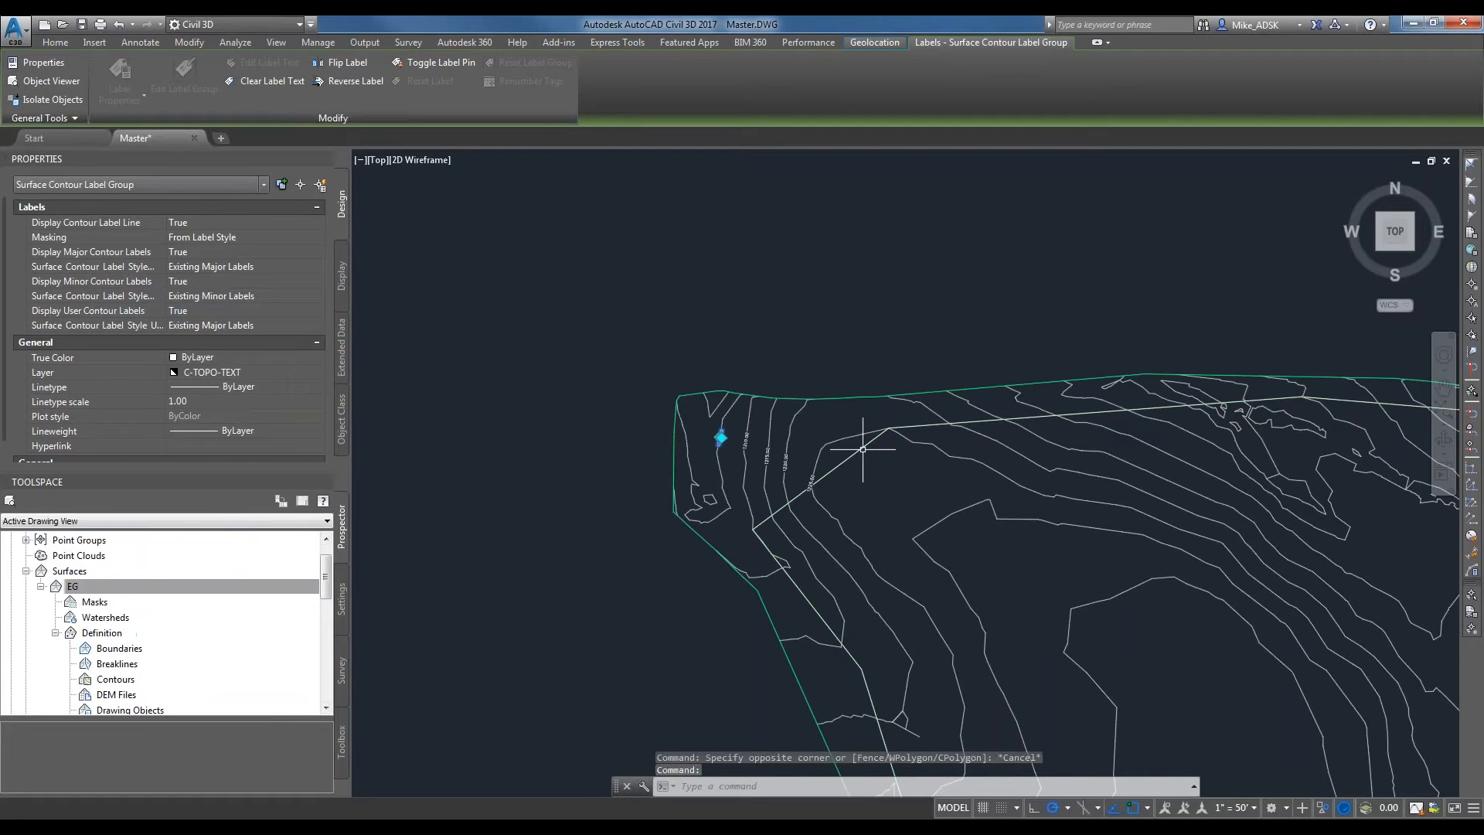
Erase the polyline that was drawn inside the EG surface as its boundary.
scroll(615, 441, up, 6)
scroll(708, 341, down, 2)
click(662, 309)
click(833, 408)
click(662, 414)
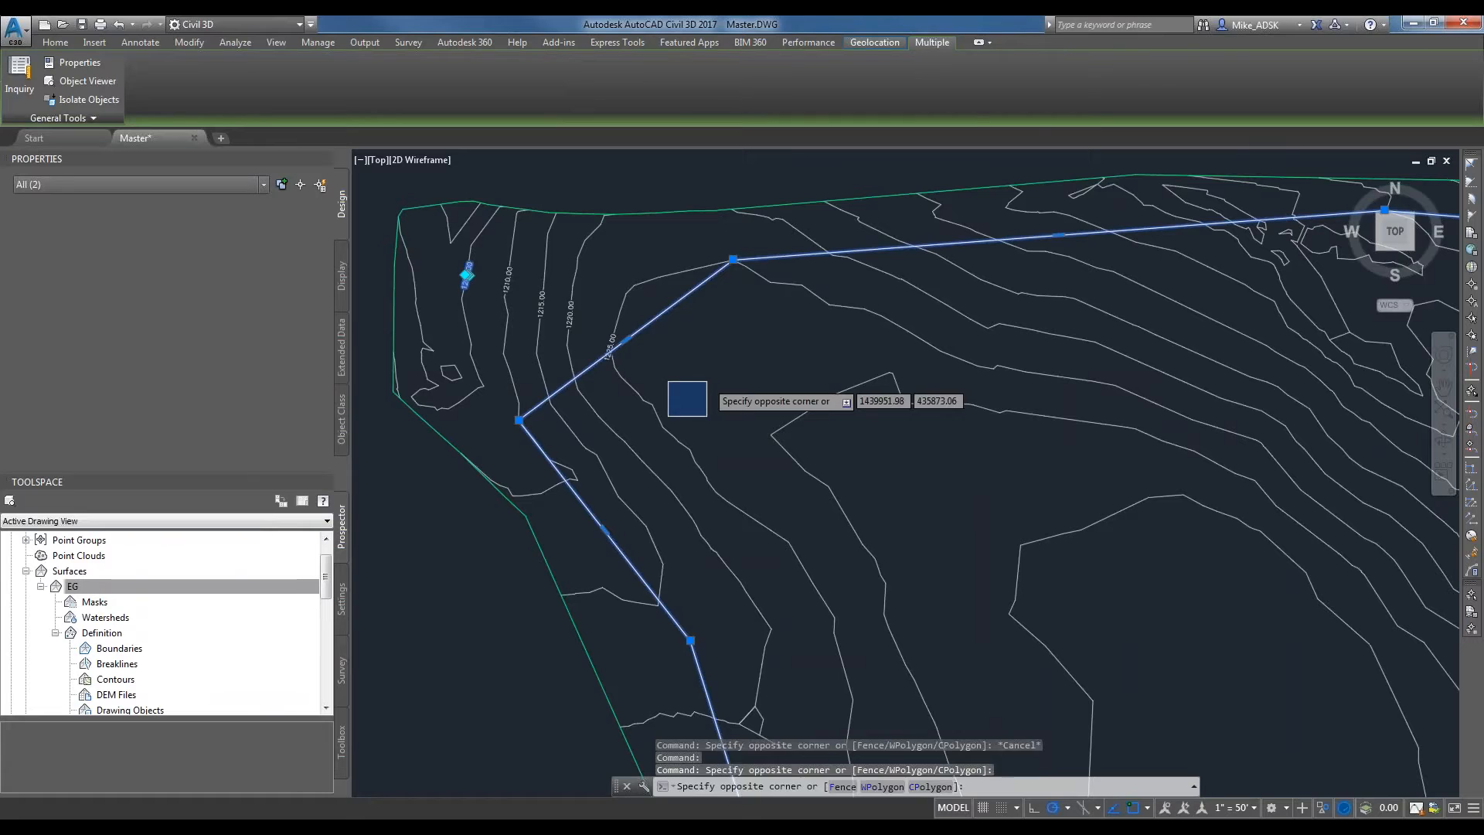
key(Escape)
key(Escape)
click(678, 303)
key(Delete)
End object isolation to bring back the hidden site plan objects.
scroll(779, 369, down, 3)
scroll(697, 283, down, 2)
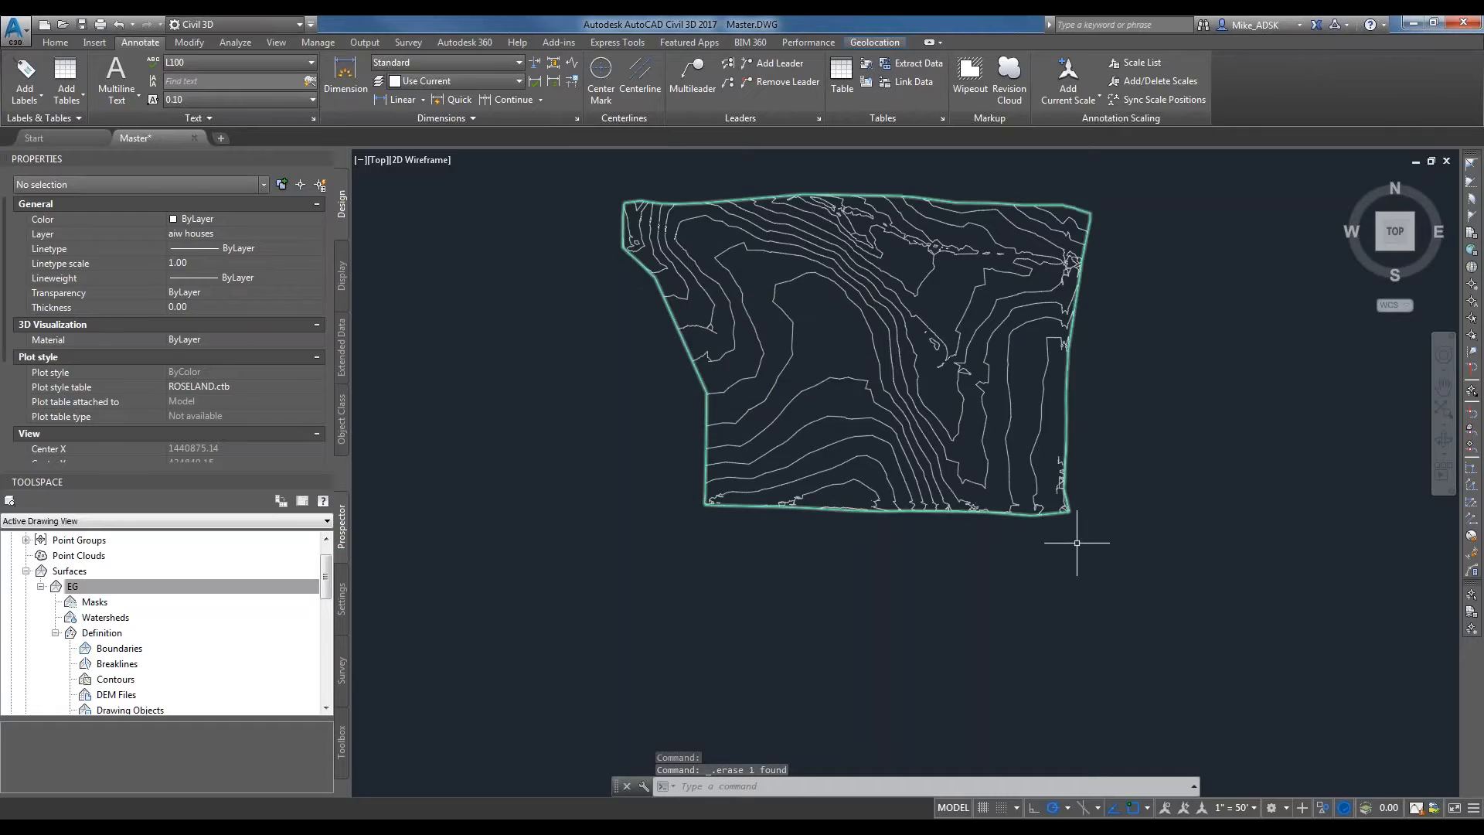
scroll(1002, 479, down, 2)
right_click(1131, 371)
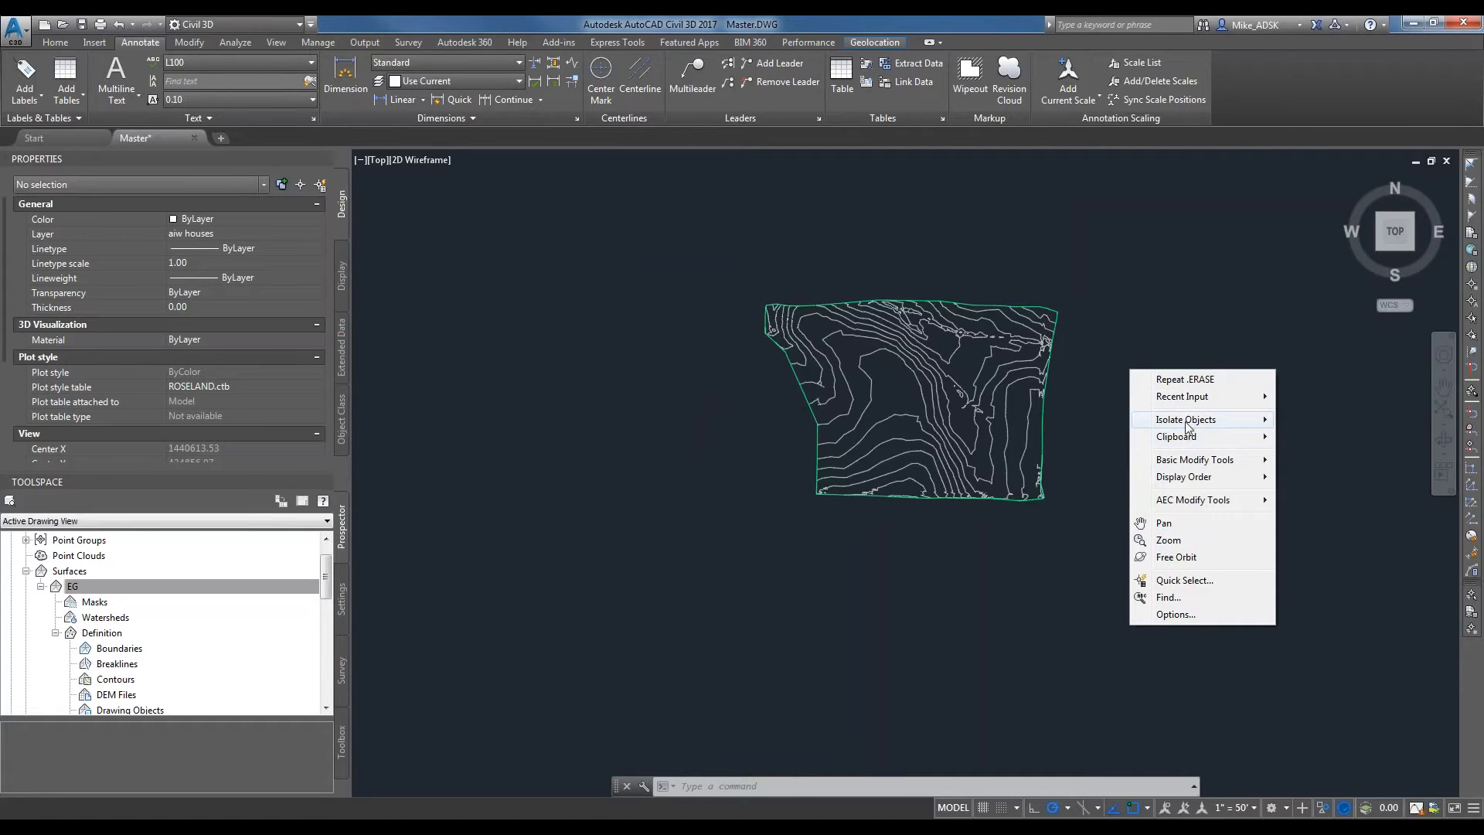
mouse_move(1188, 426)
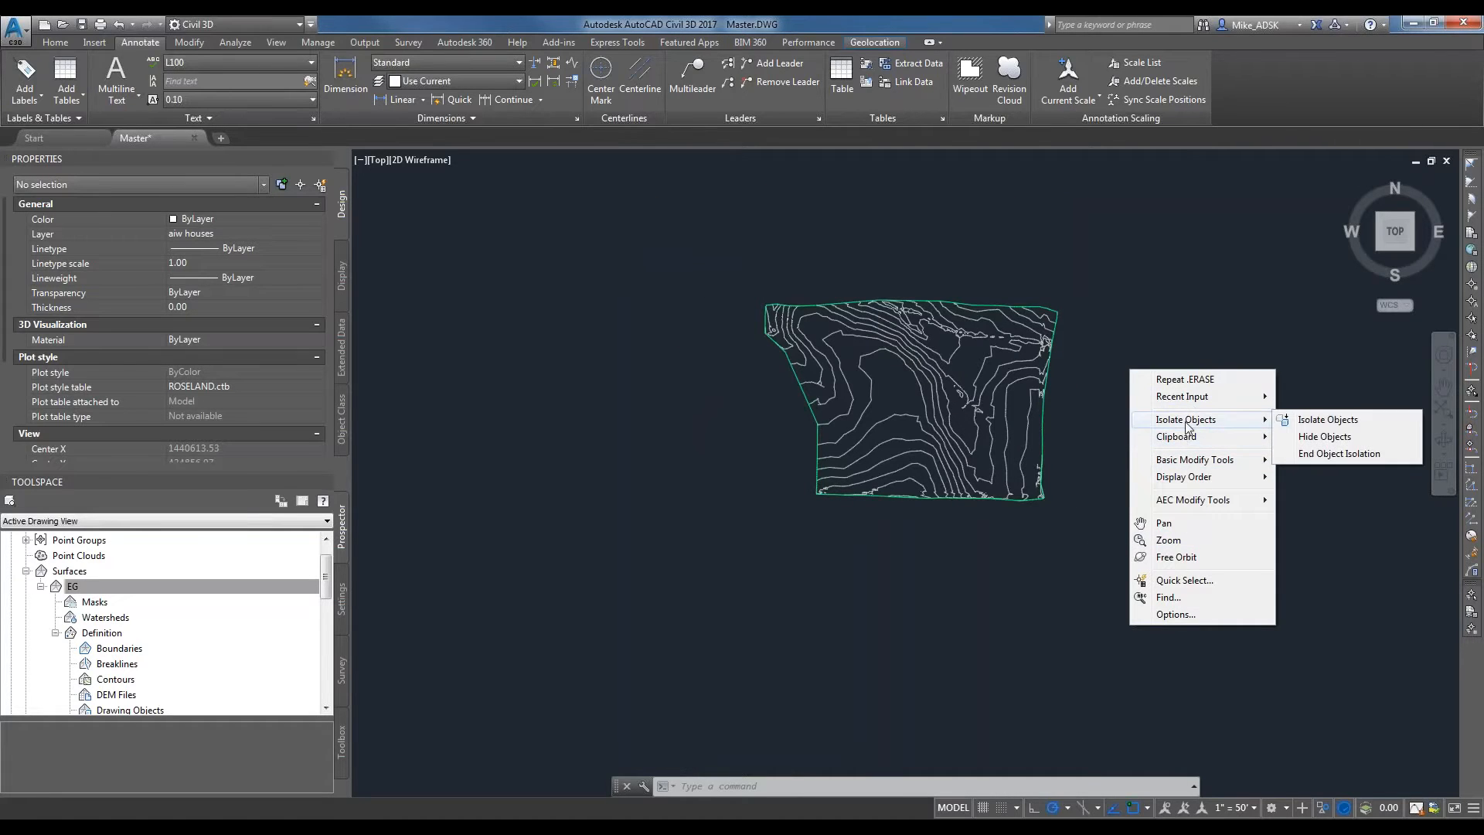
click(1338, 454)
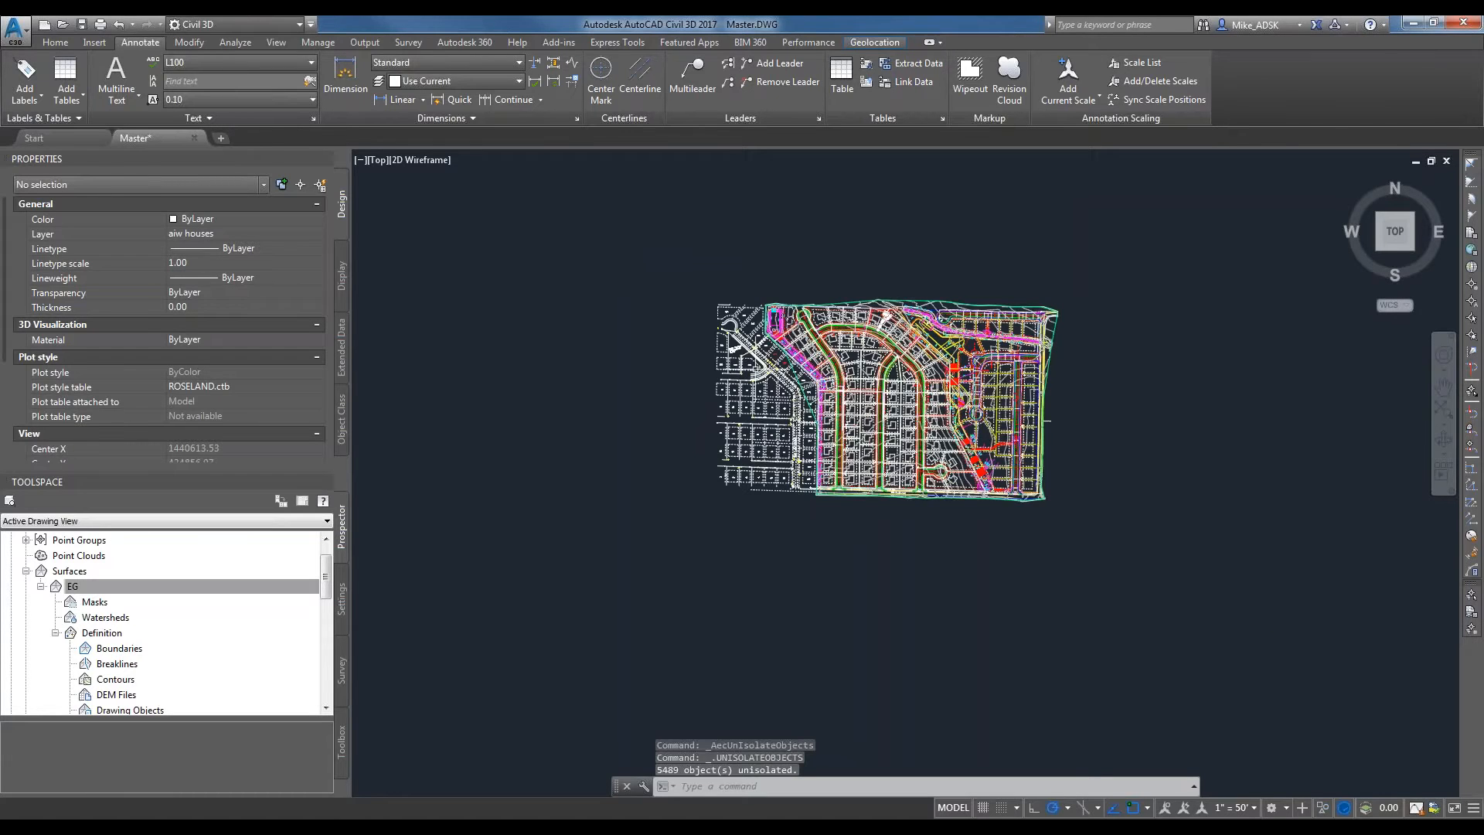
Set the EG surface's style to _No Display in its surface properties.
scroll(972, 357, up, 2)
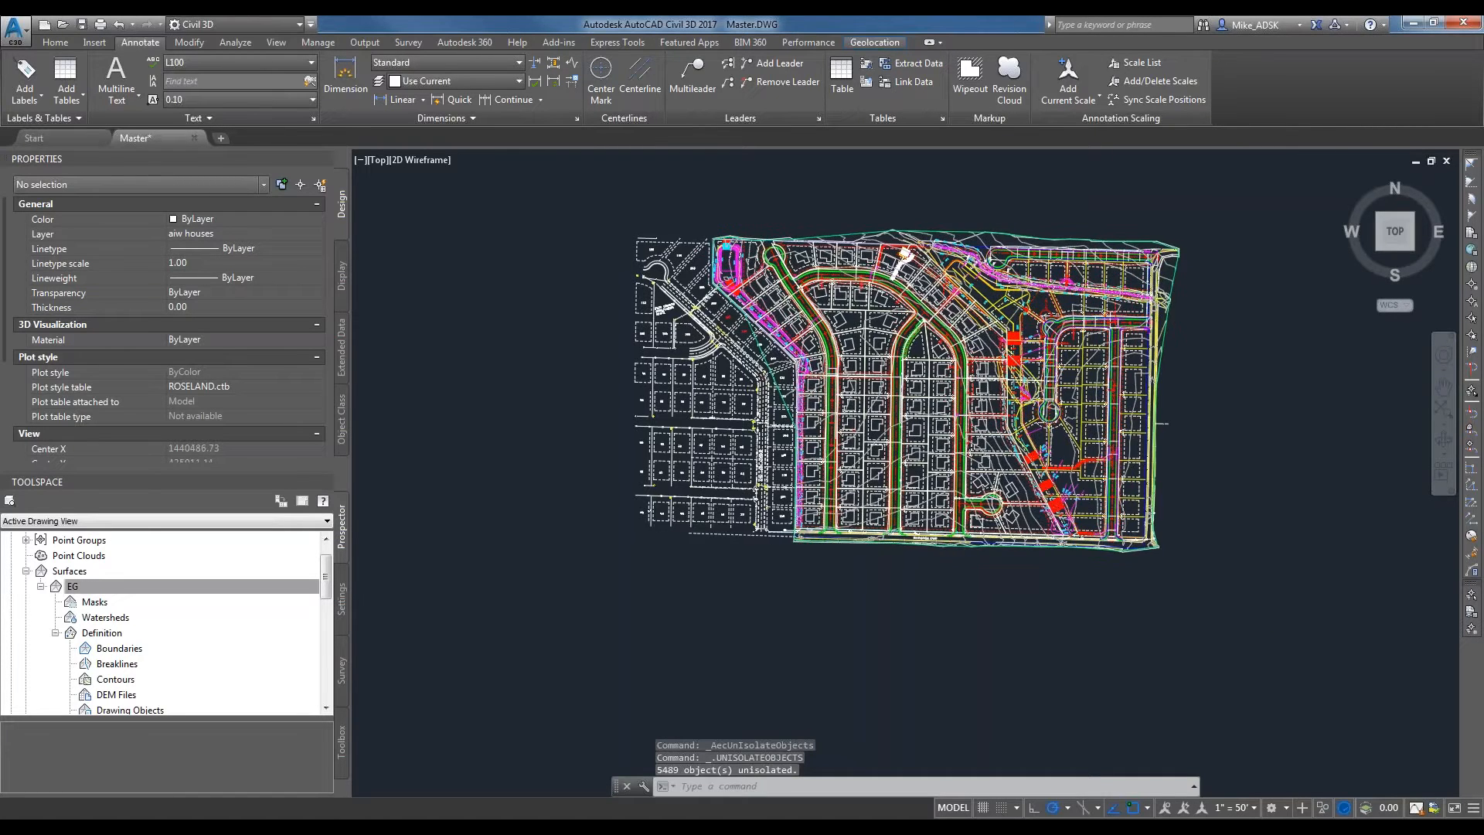
scroll(707, 466, up, 2)
mouse_move(1090, 416)
middle_down()
mouse_move(1061, 398)
mouse_move(914, 441)
mouse_move(949, 405)
middle_up()
middle_drag(757, 293, 739, 370)
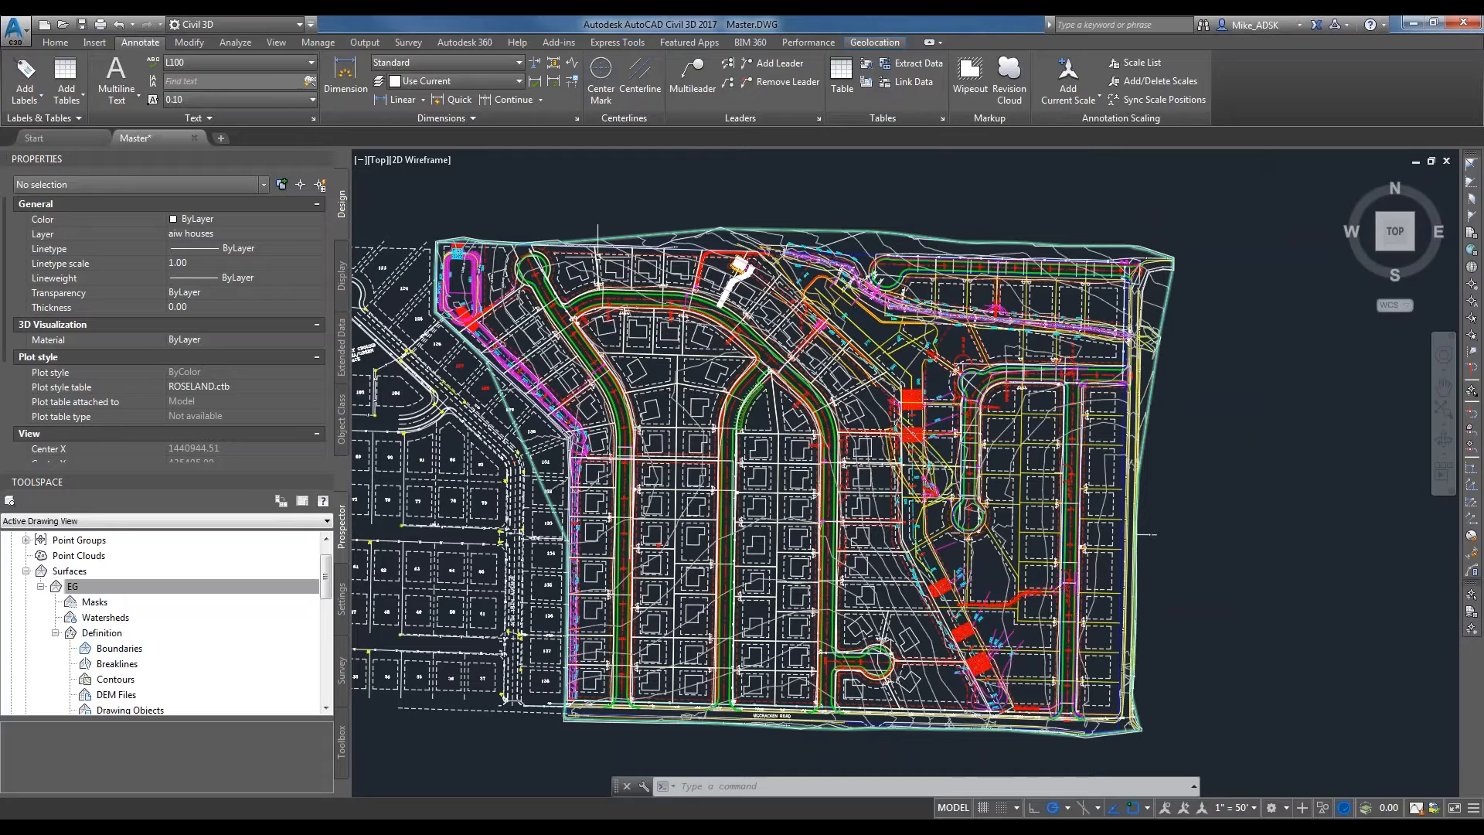
click(598, 534)
right_click(72, 588)
click(162, 275)
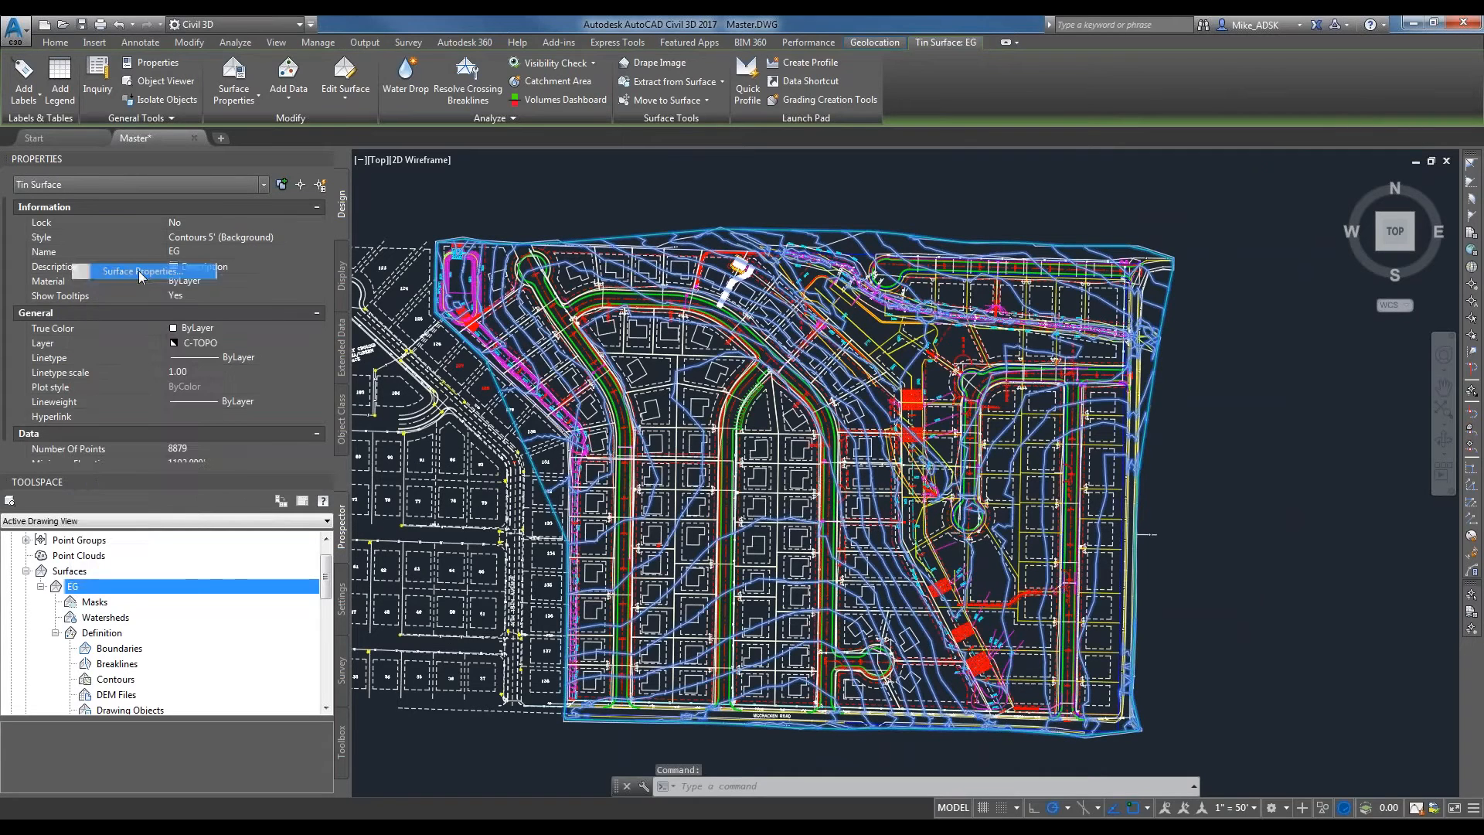
click(254, 329)
click(154, 340)
click(490, 489)
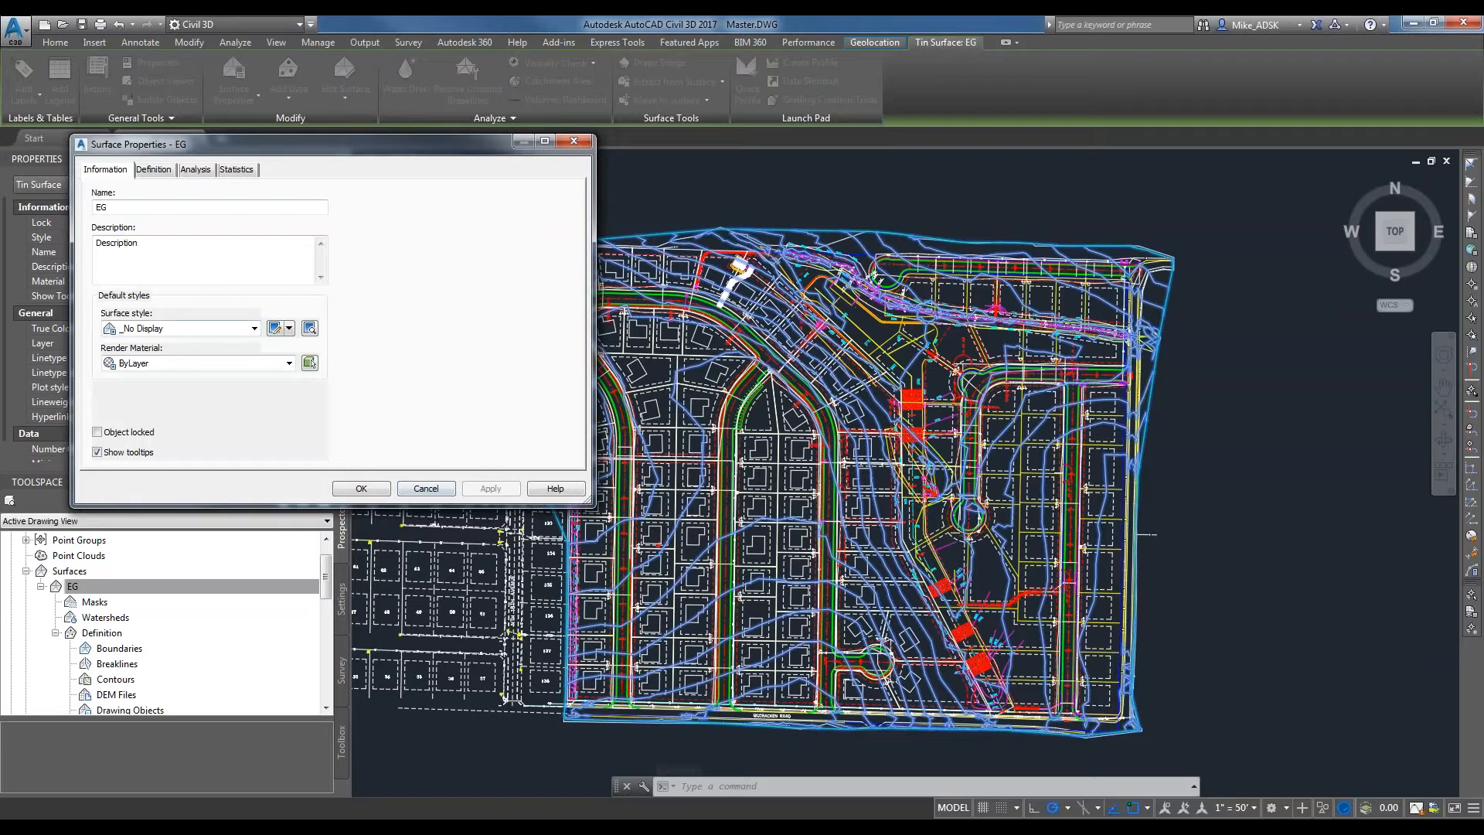
click(361, 488)
Check the outline left around the site by selecting it, and clear the selection.
click(661, 223)
click(663, 221)
key(Escape)
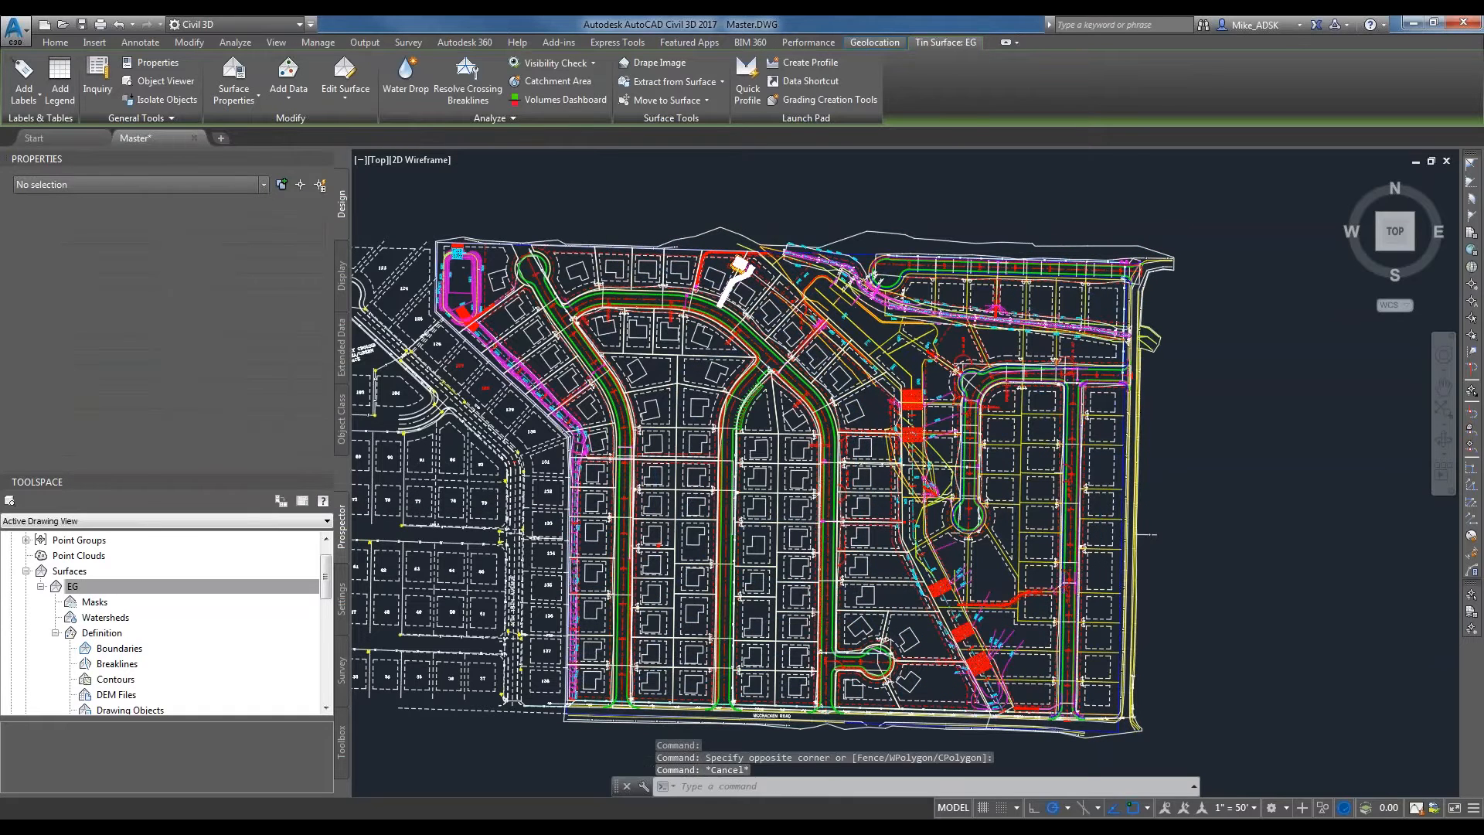
click(1045, 244)
click(1043, 237)
key(Escape)
key(Escape)
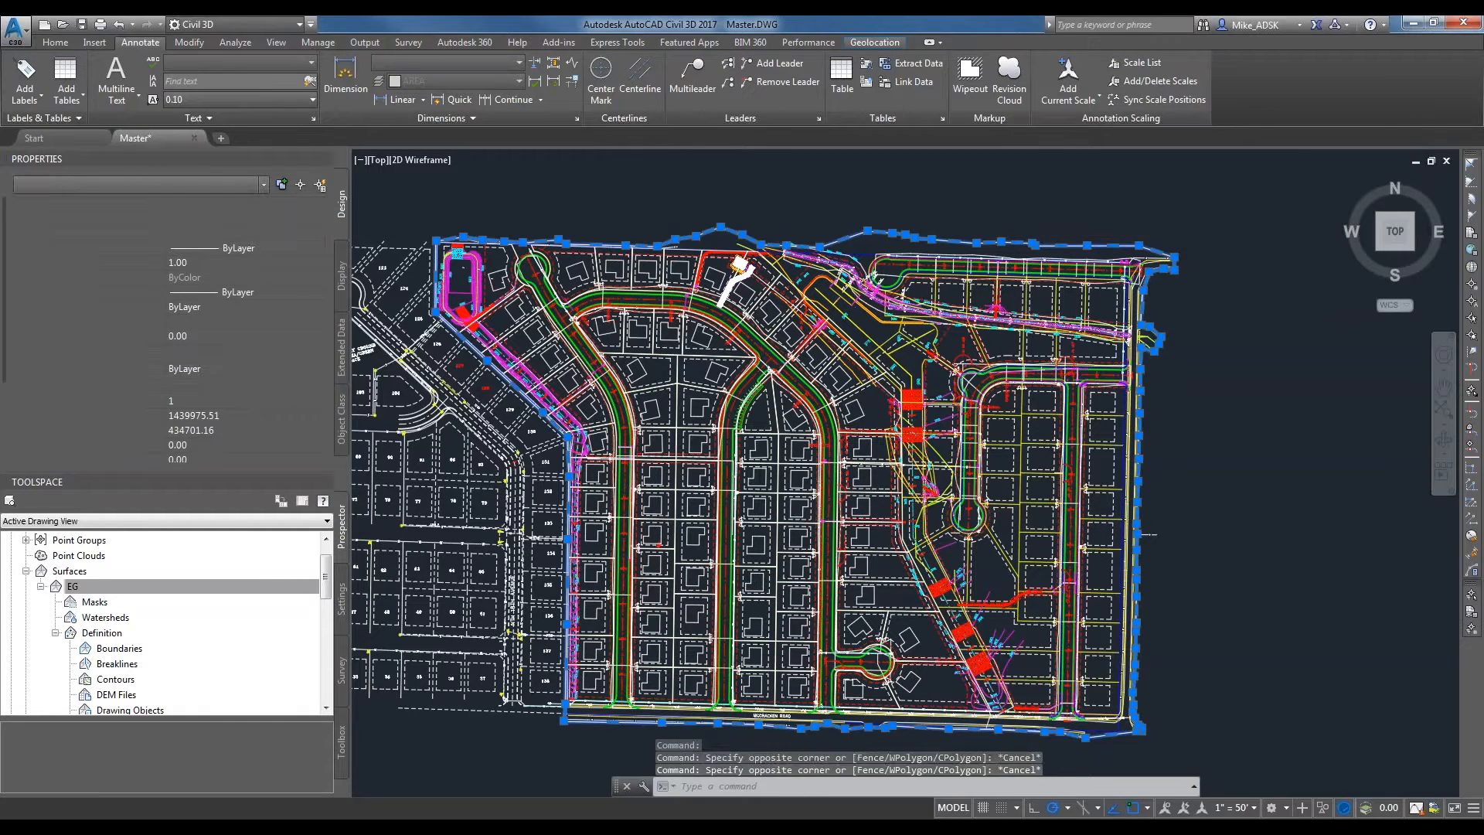
key(Escape)
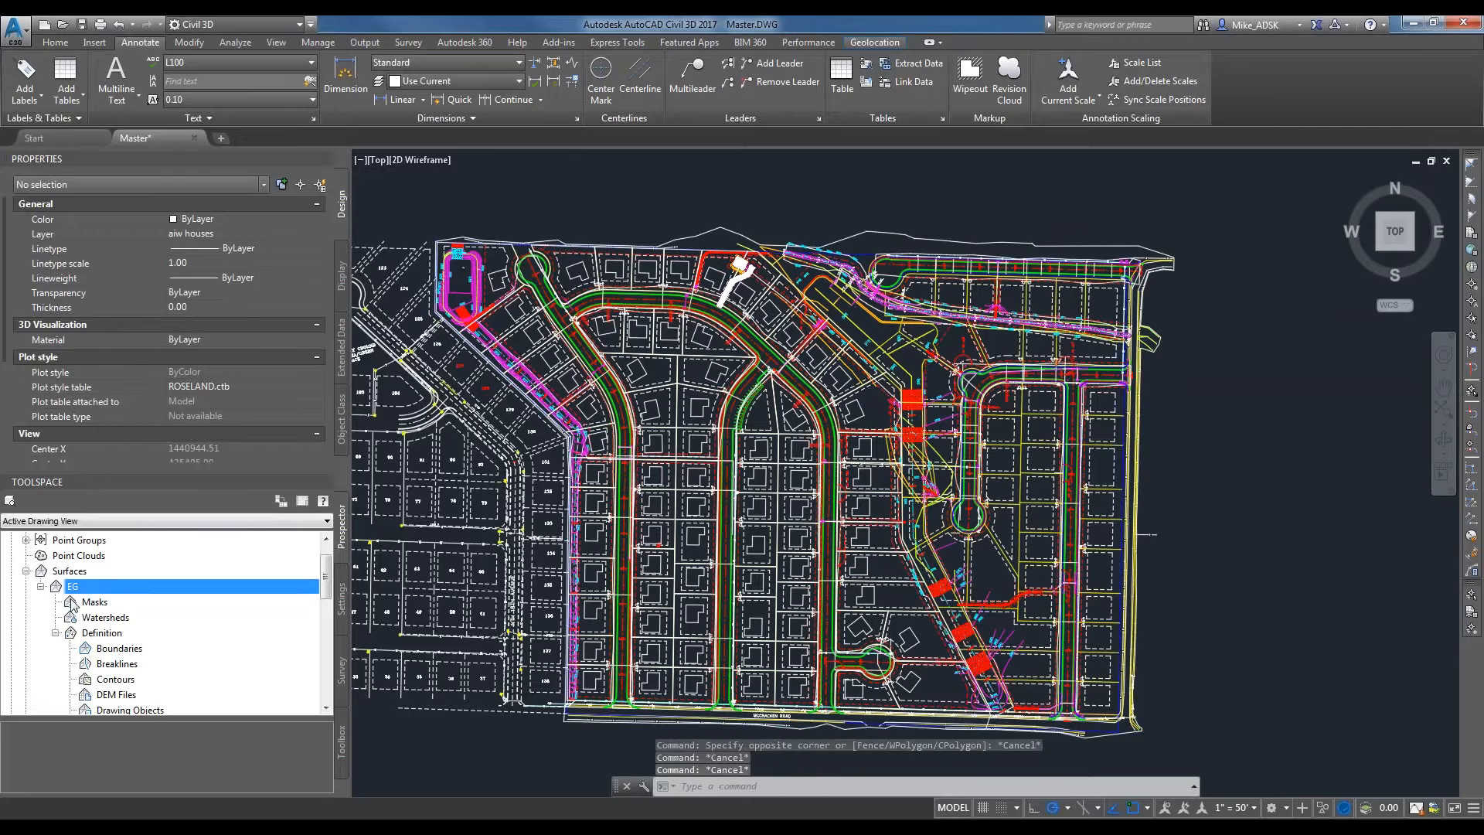
Review the EG surface's style in its surface properties and close them without changes.
right_click(84, 591)
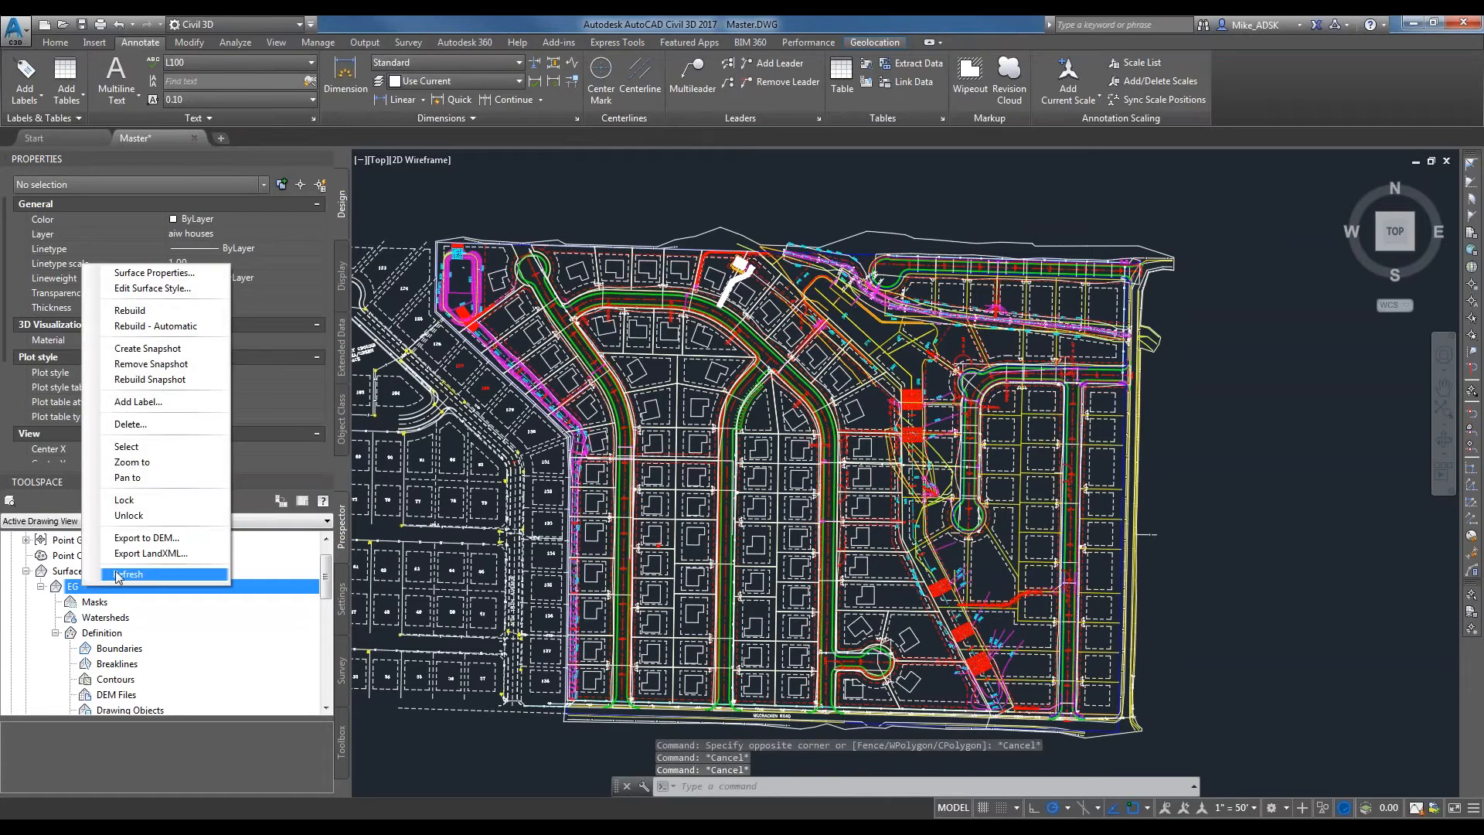
click(97, 585)
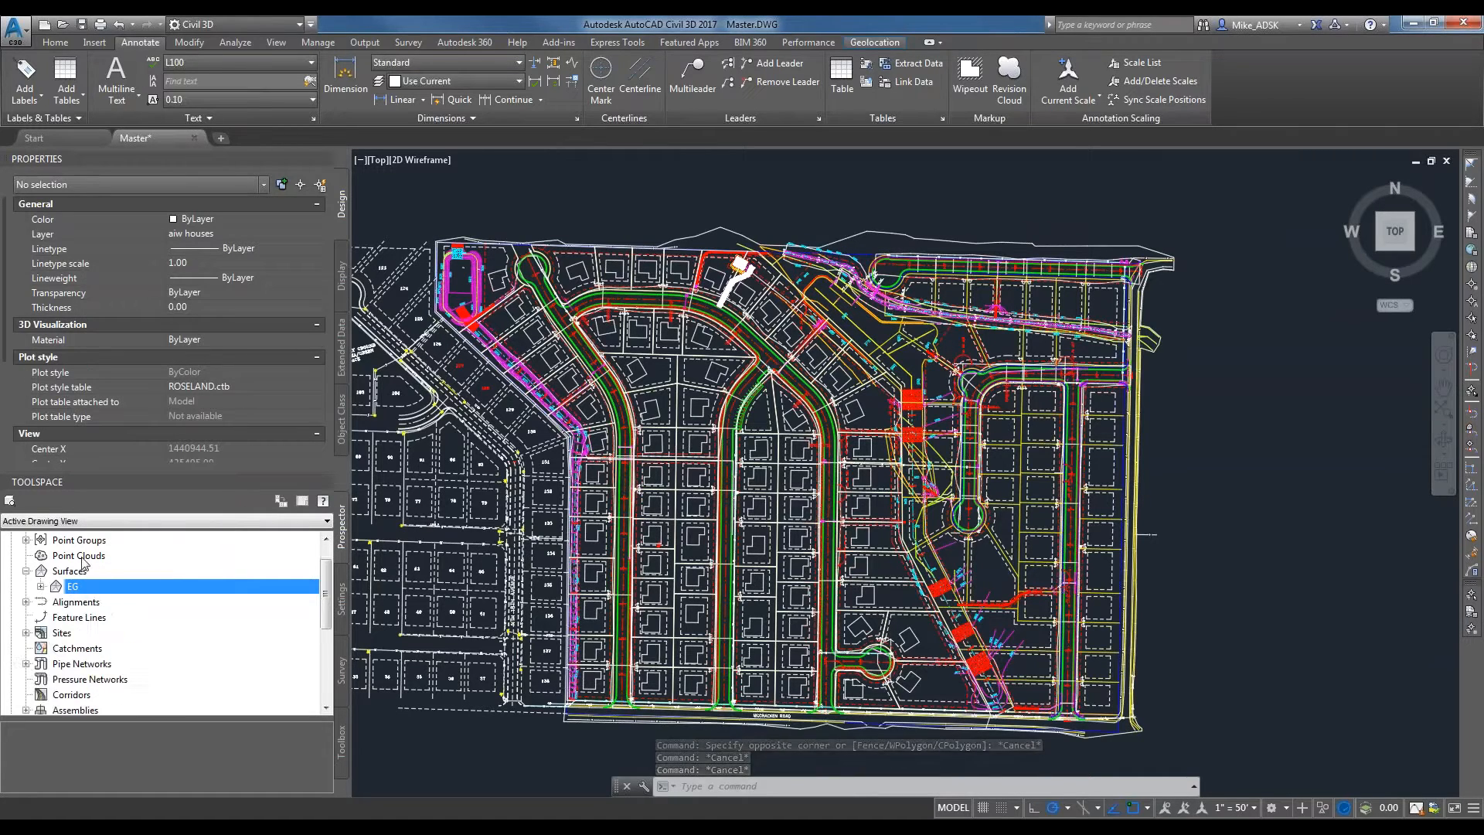
click(41, 586)
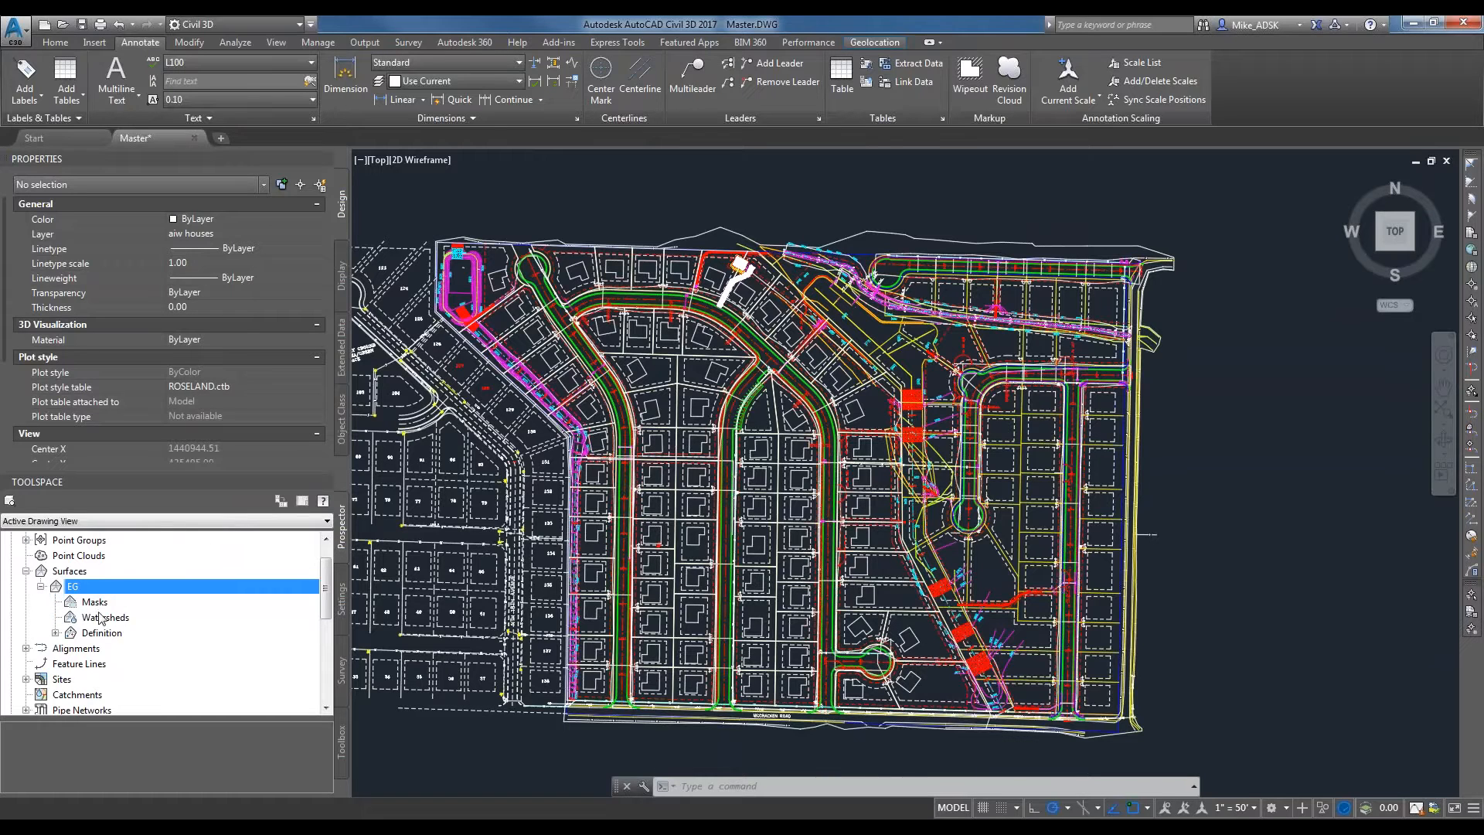
right_click(91, 587)
click(154, 280)
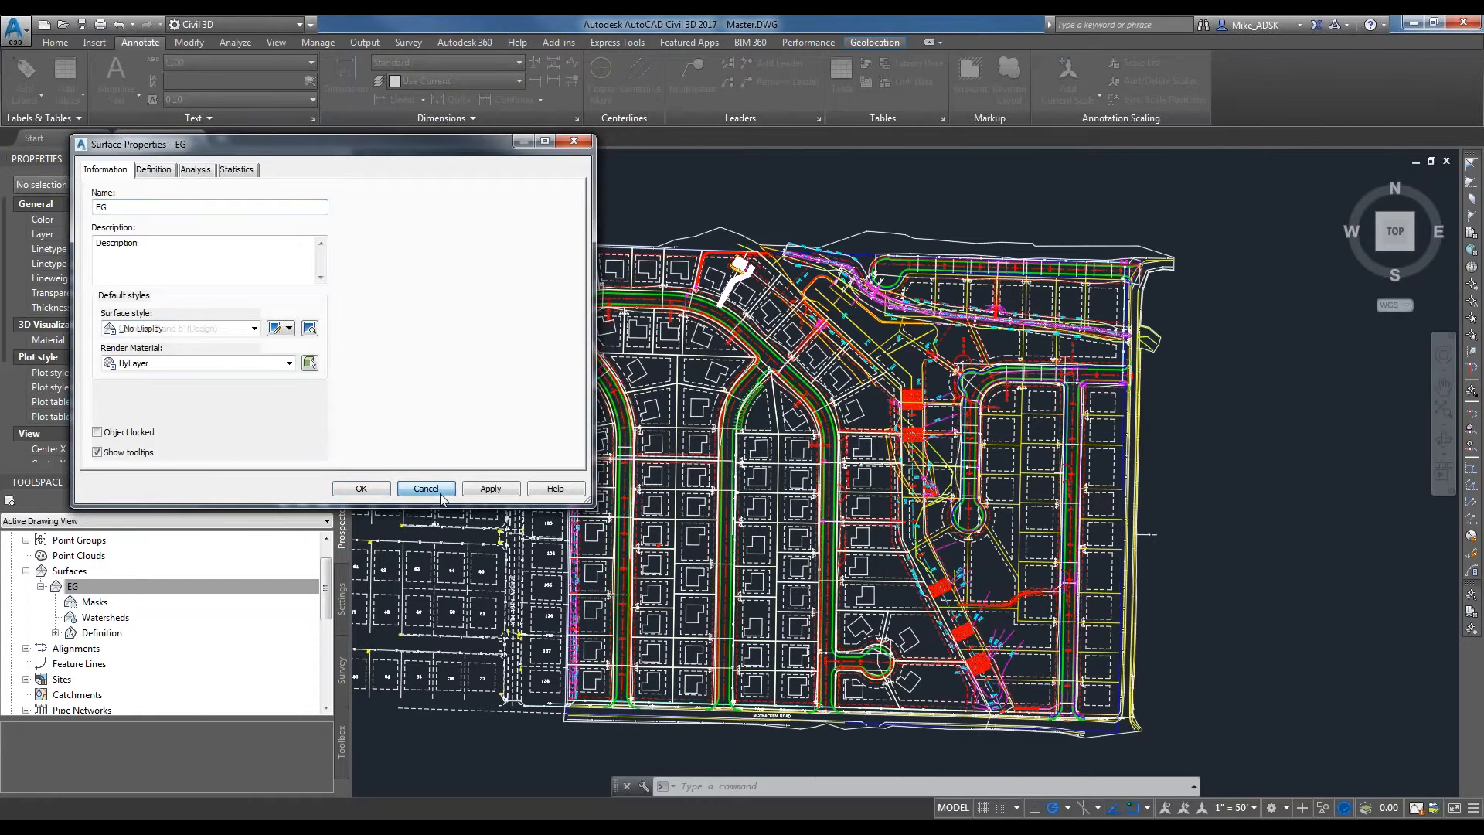
click(426, 489)
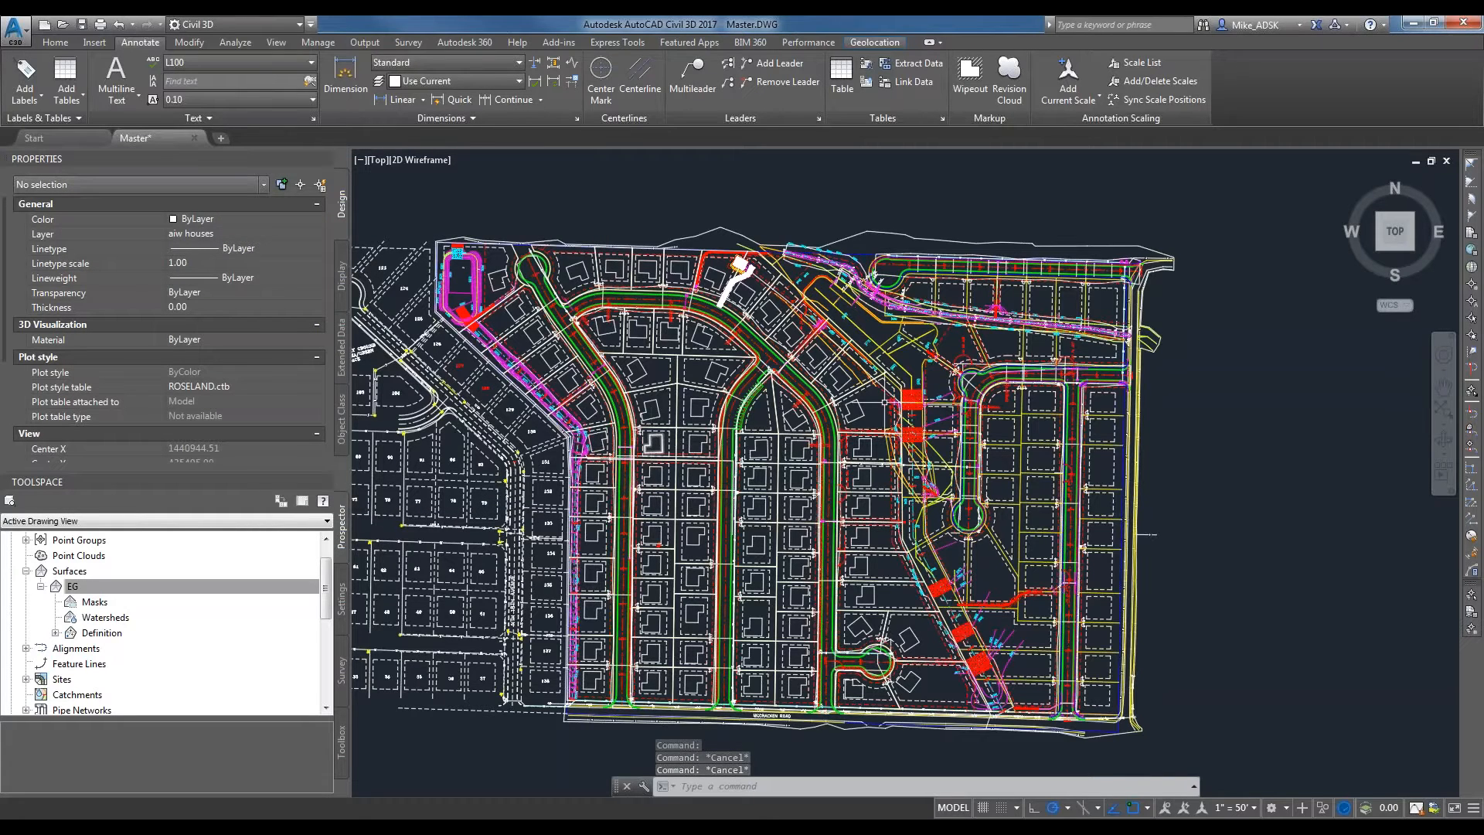
Examine the curved road that ends at McCracken Road, and select its centerline polyline to check its extent.
scroll(819, 425, up, 2)
scroll(796, 409, up, 2)
middle_drag(750, 373, 841, 291)
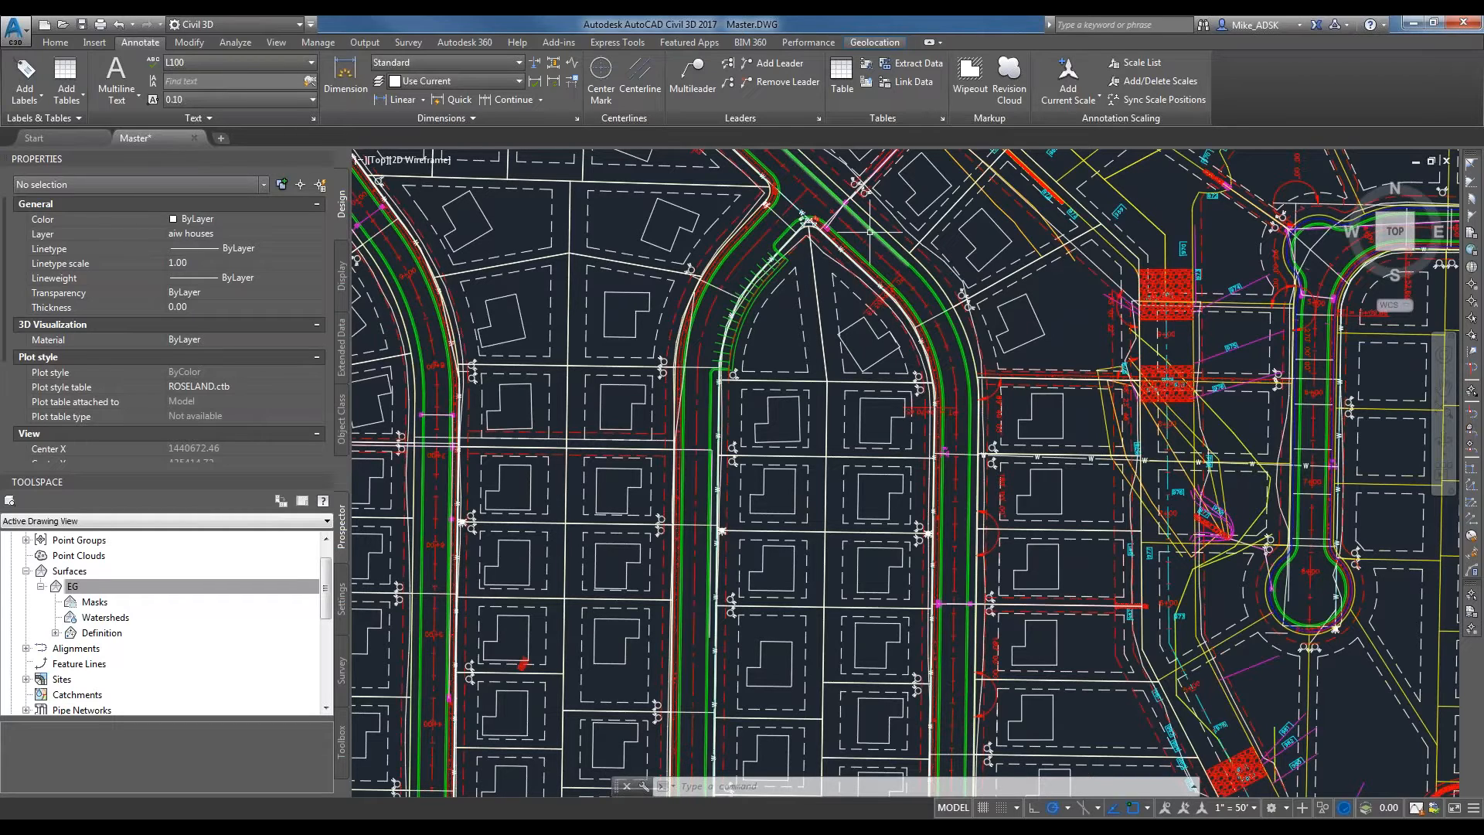
scroll(870, 231, up, 2)
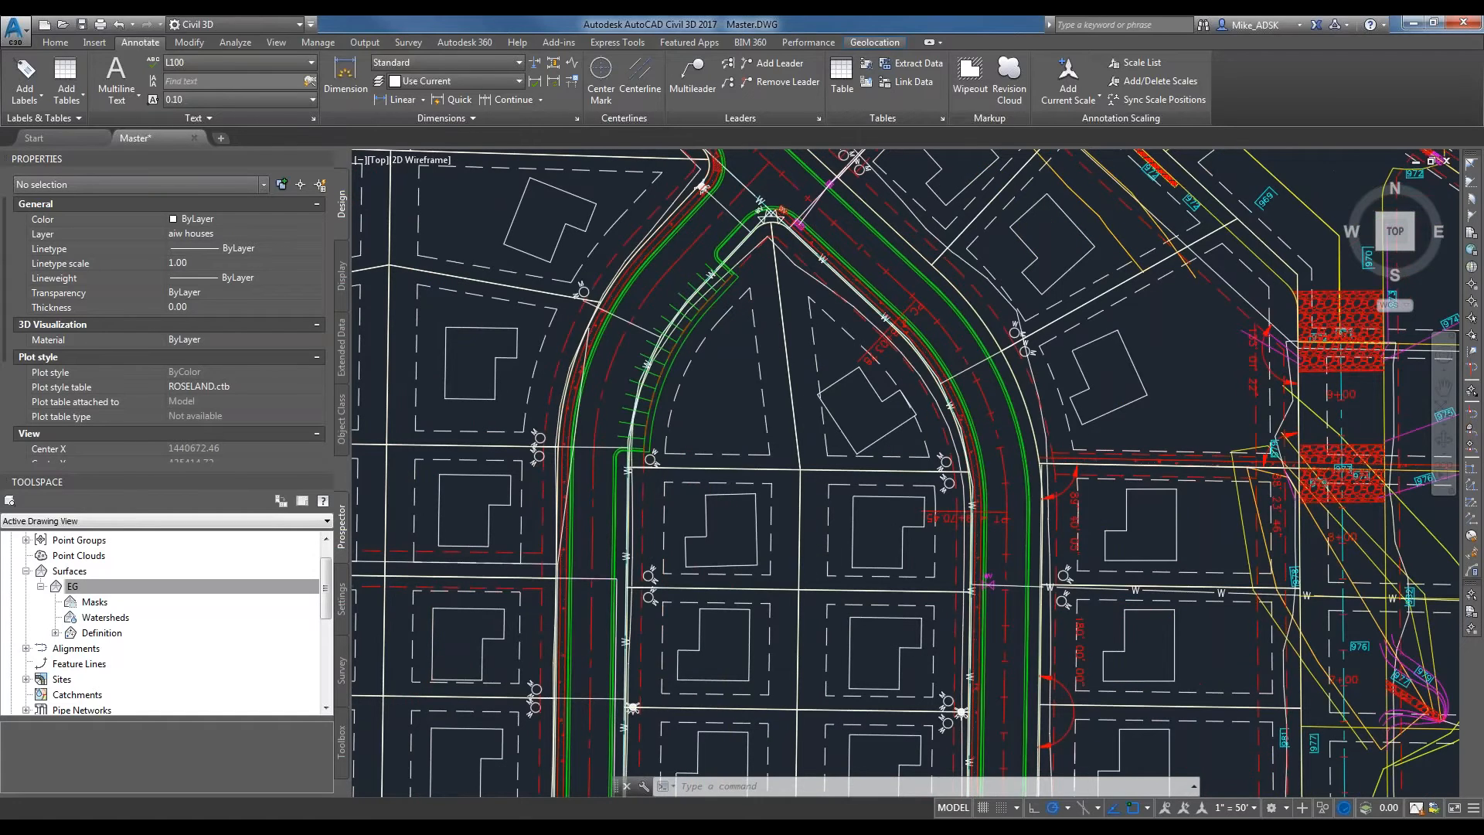
scroll(871, 226, down, 2)
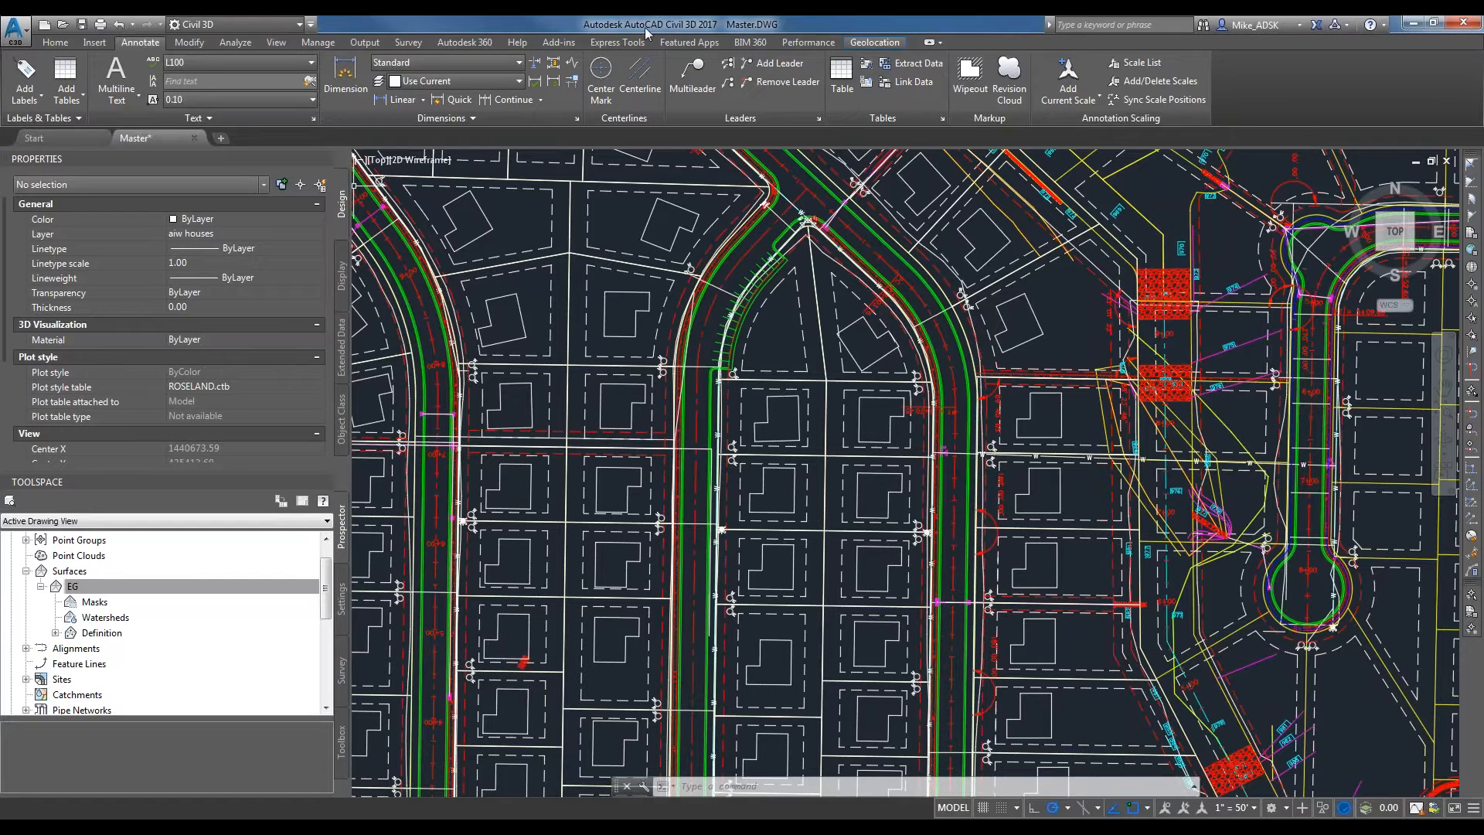
click(746, 254)
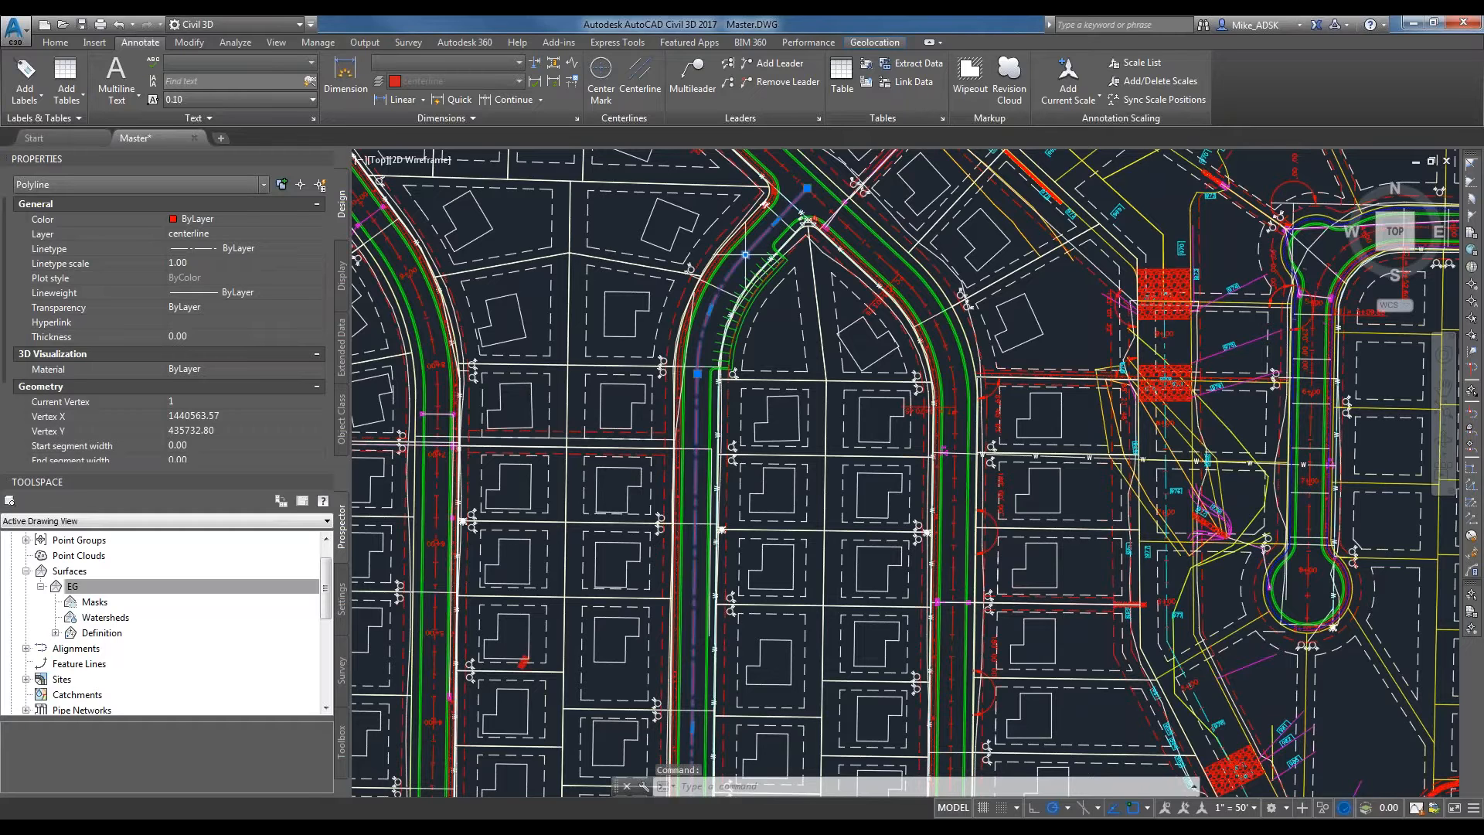
scroll(754, 198, down, 2)
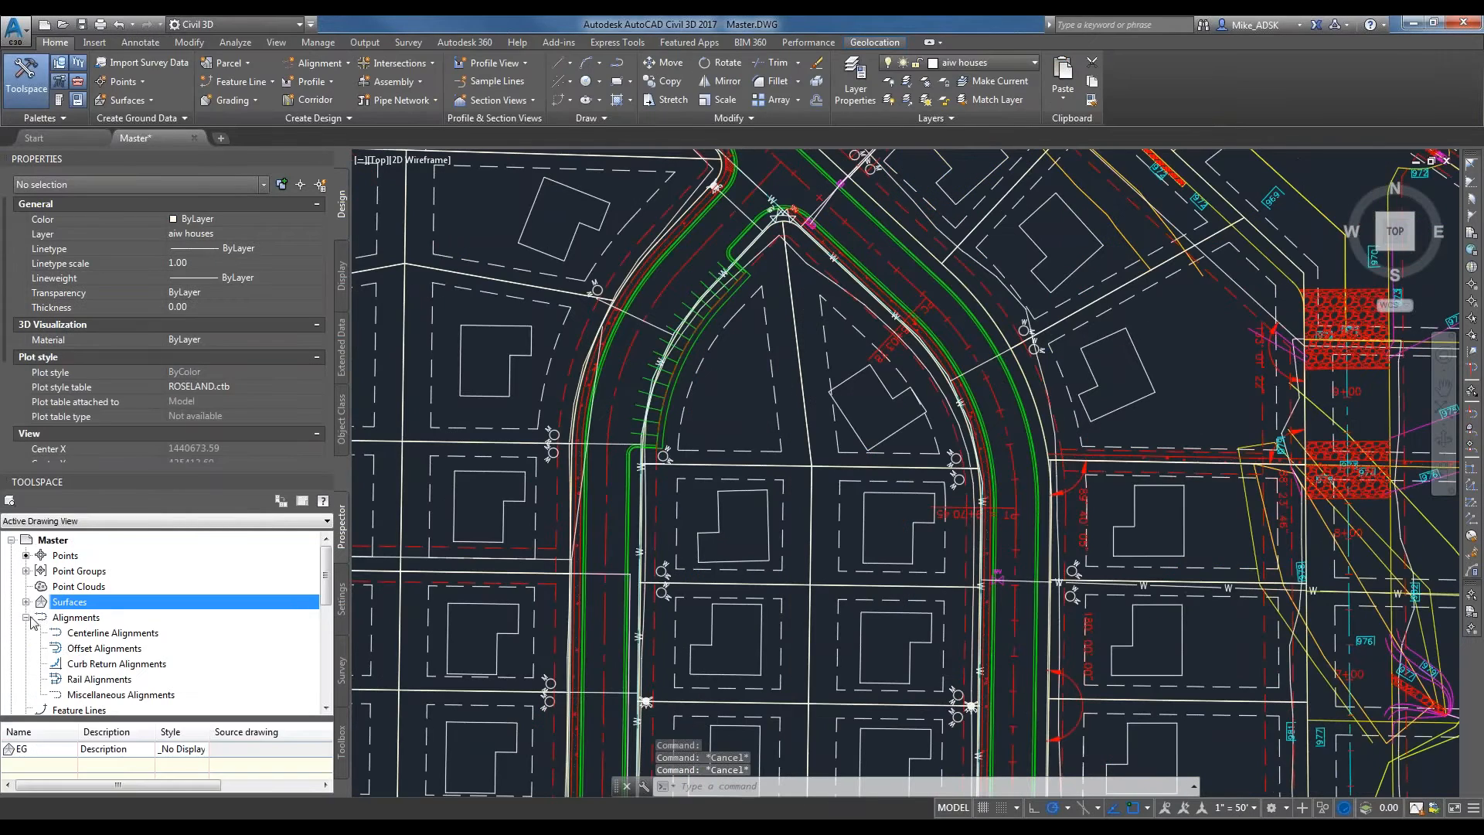
Start creating an alignment from the curved road's centerline polyline and reverse its direction.
click(113, 632)
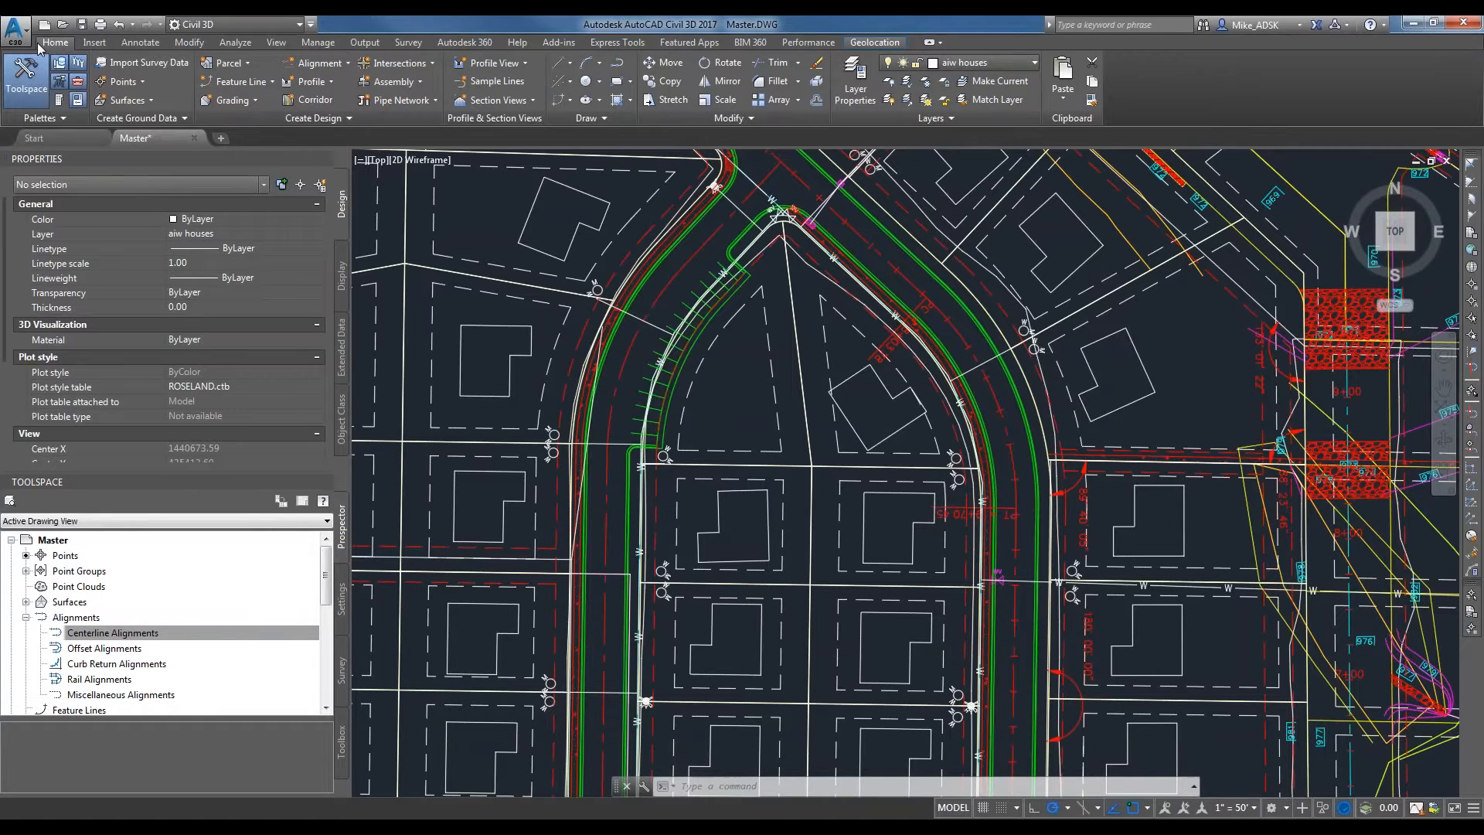
click(335, 68)
click(341, 150)
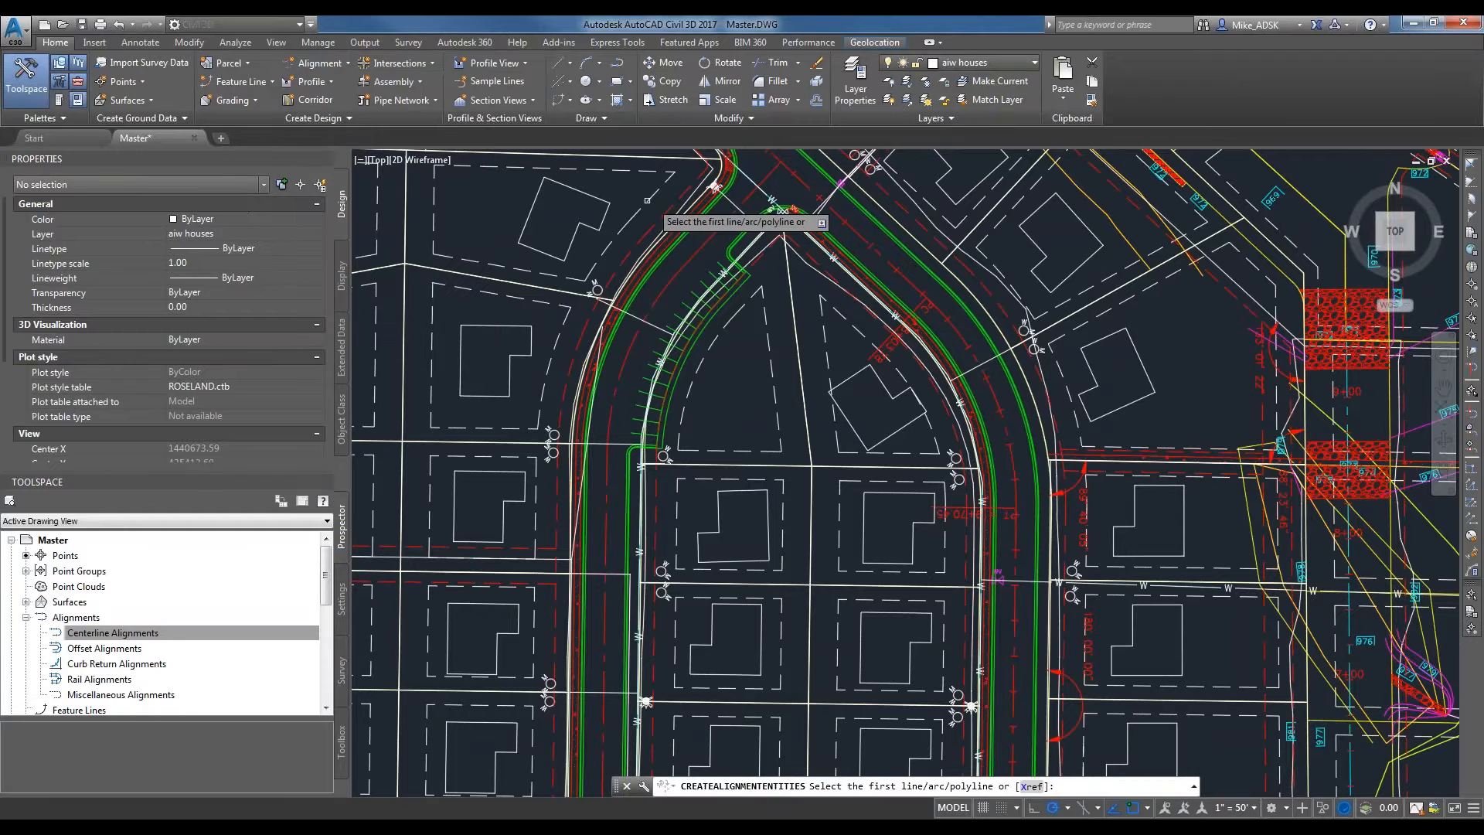
click(716, 232)
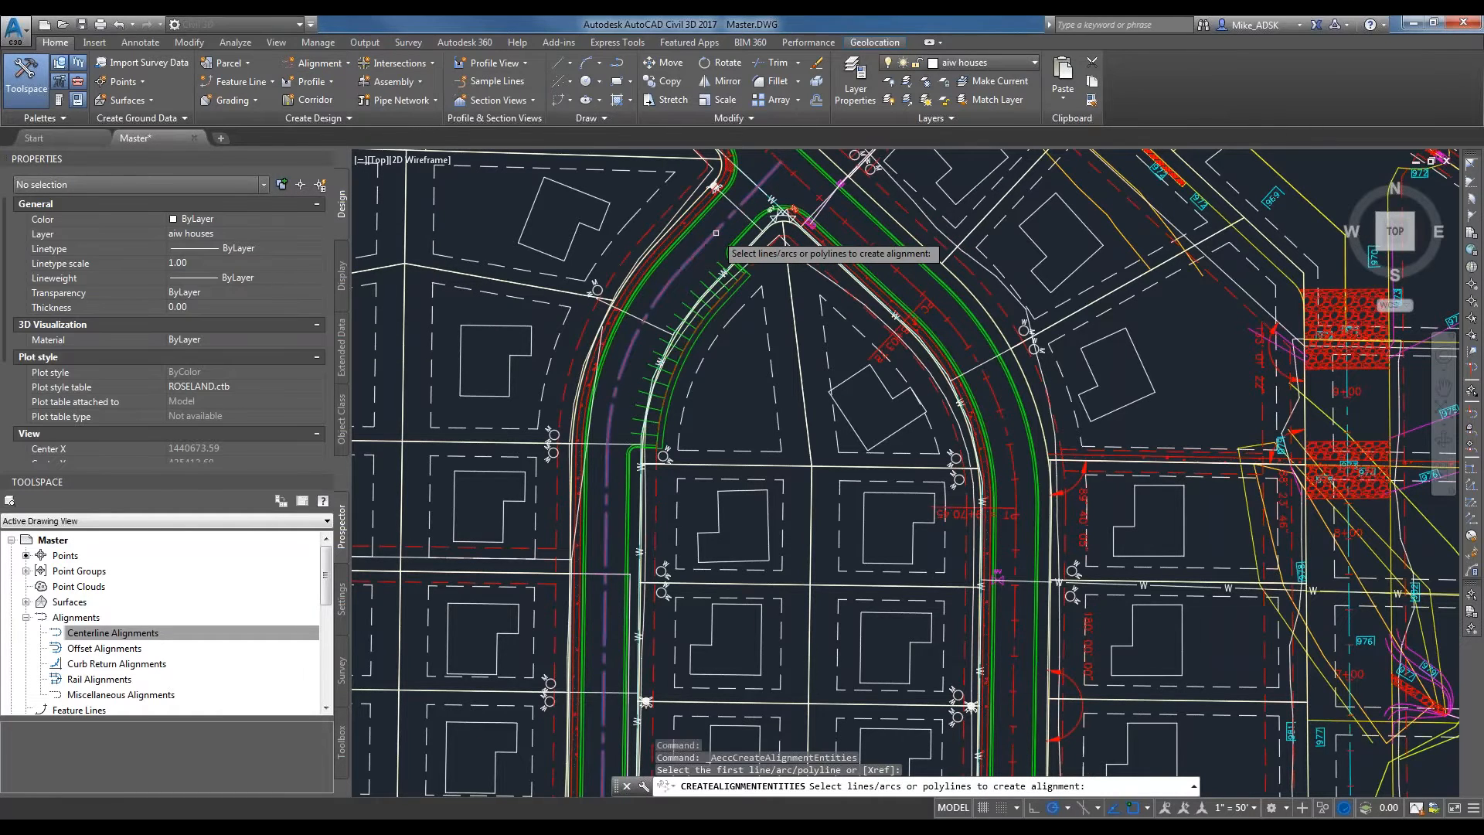
key(Return)
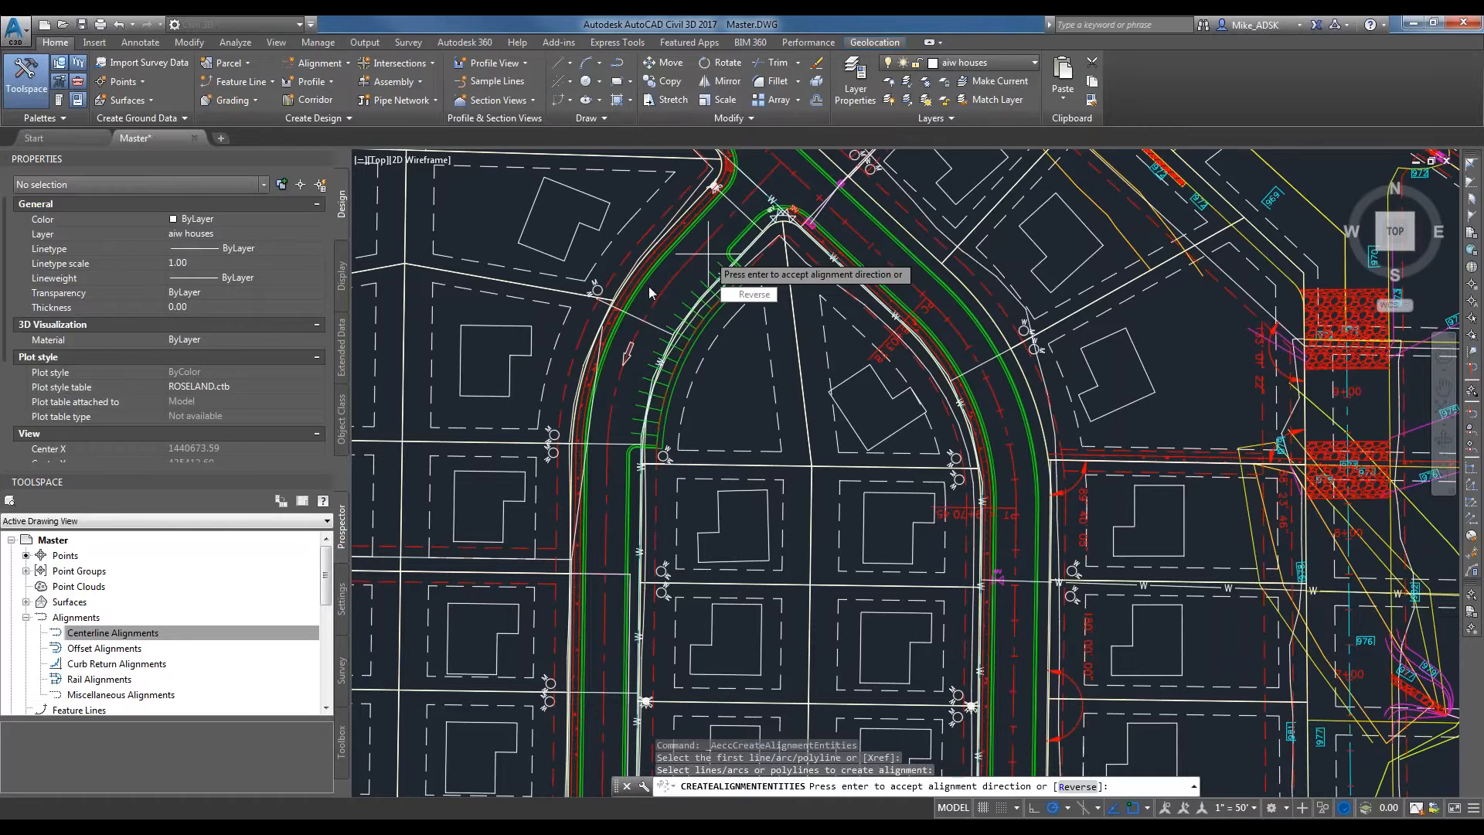
click(761, 295)
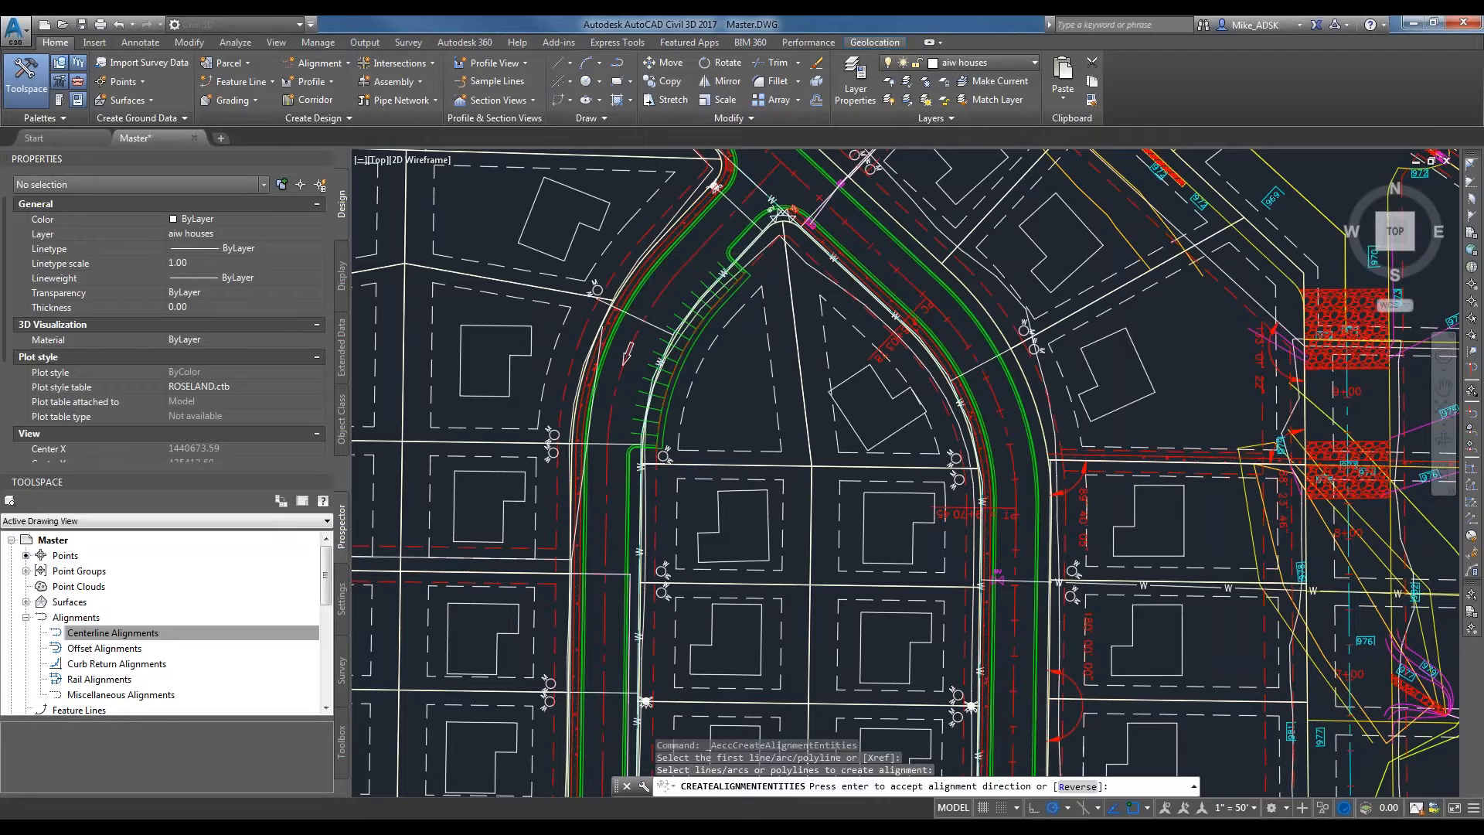
Name the new centerline alignment Proposed Roadway.
drag(685, 175, 857, 119)
key(BackSpace)
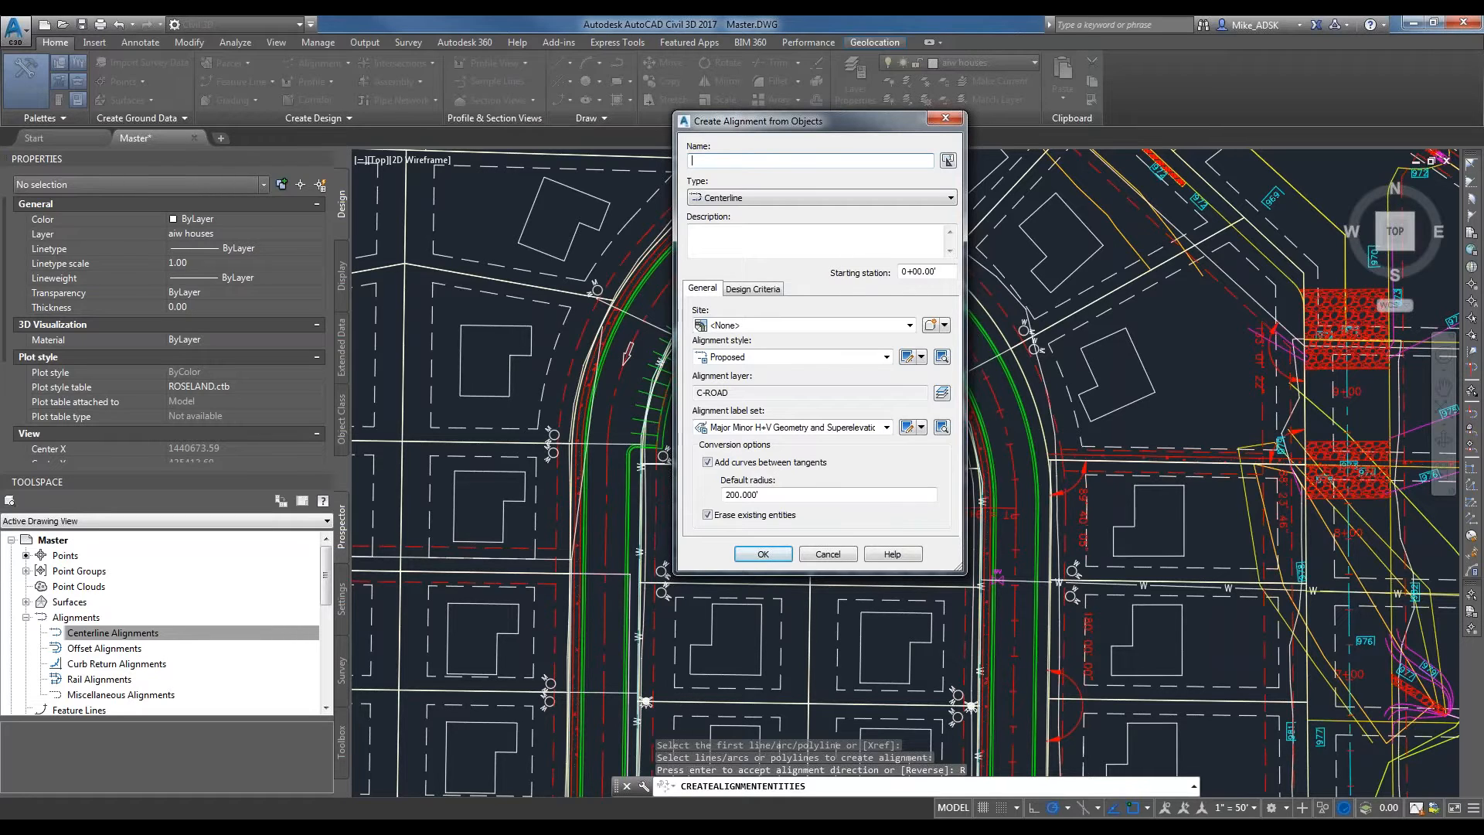
text(oposed Roadway)
Review the new alignment's design criteria settings and return to its general settings.
click(760, 289)
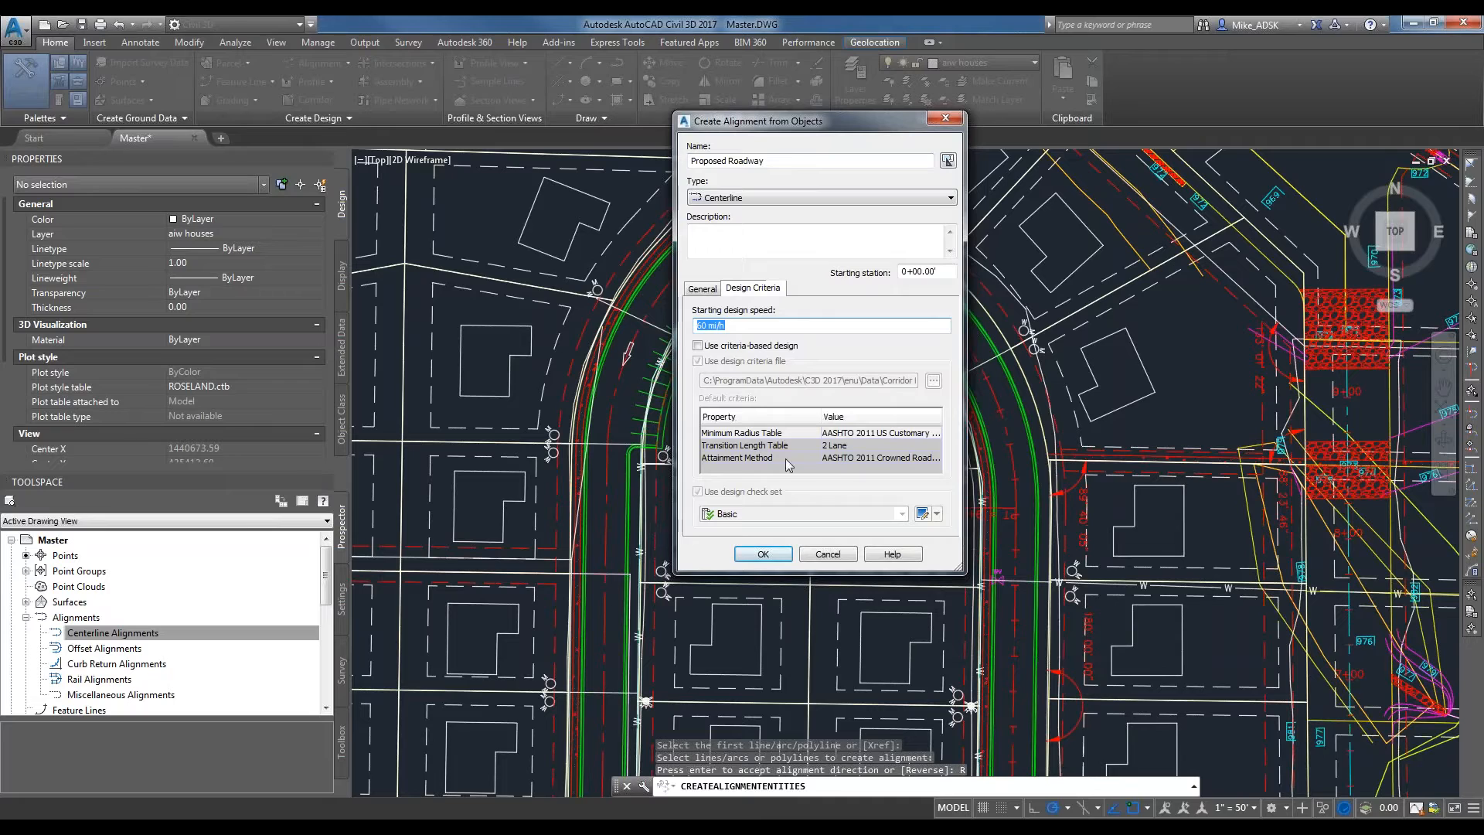
click(791, 326)
click(708, 288)
click(753, 290)
click(701, 292)
Keep the site as <None> and the alignment style as Proposed, and create the alignment.
click(901, 325)
click(814, 303)
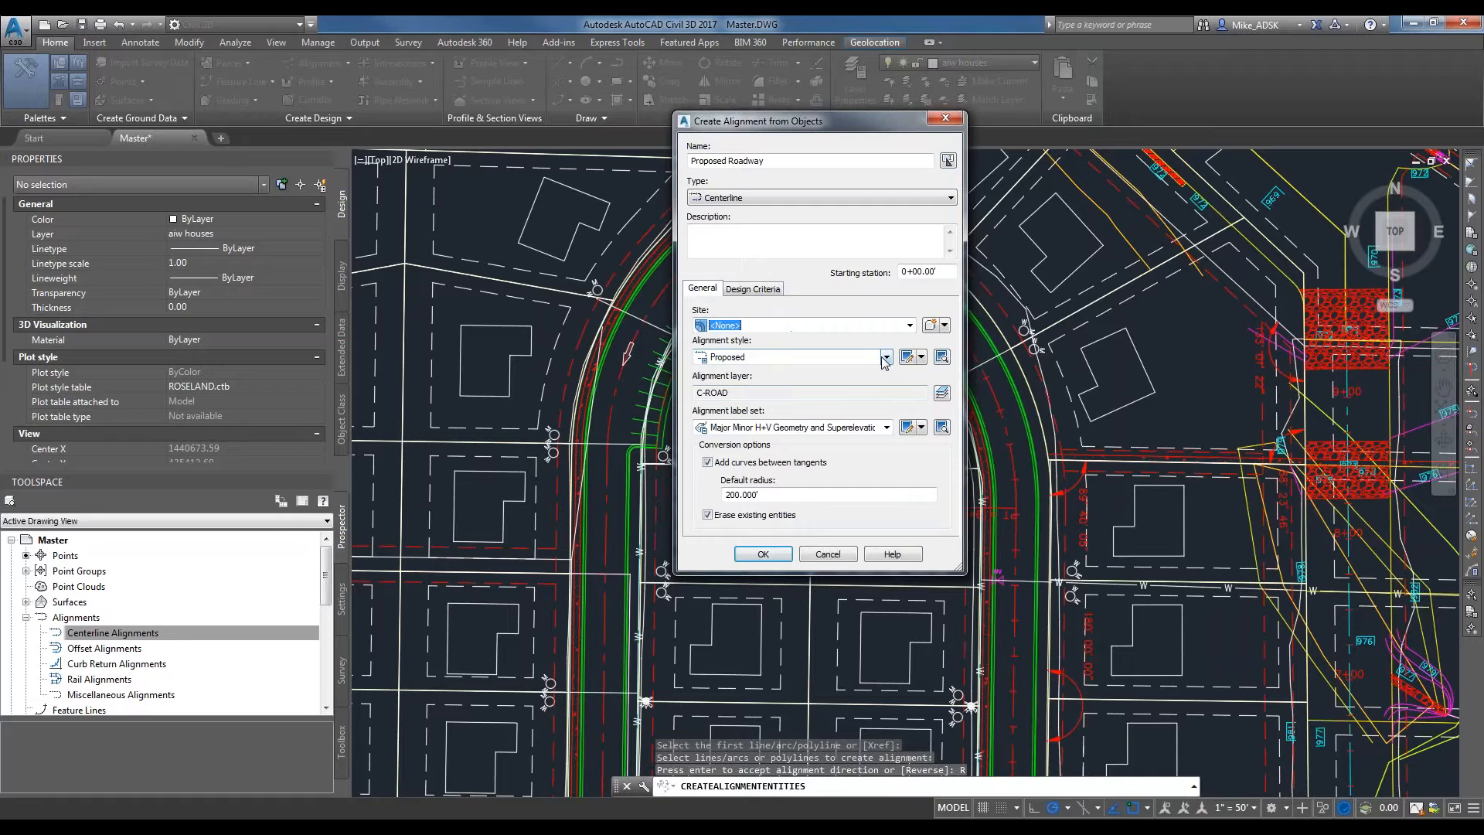
click(764, 358)
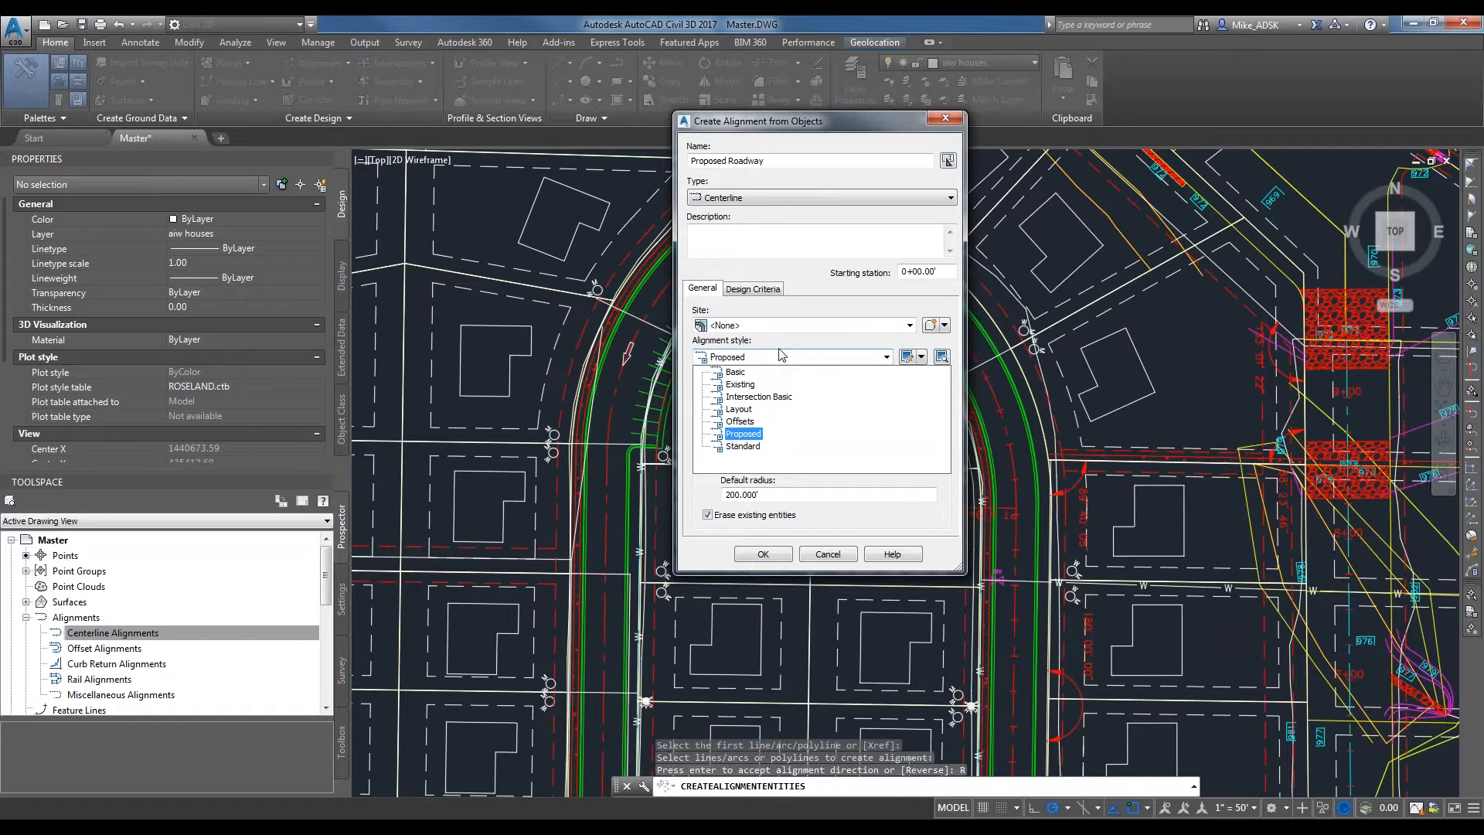
click(780, 357)
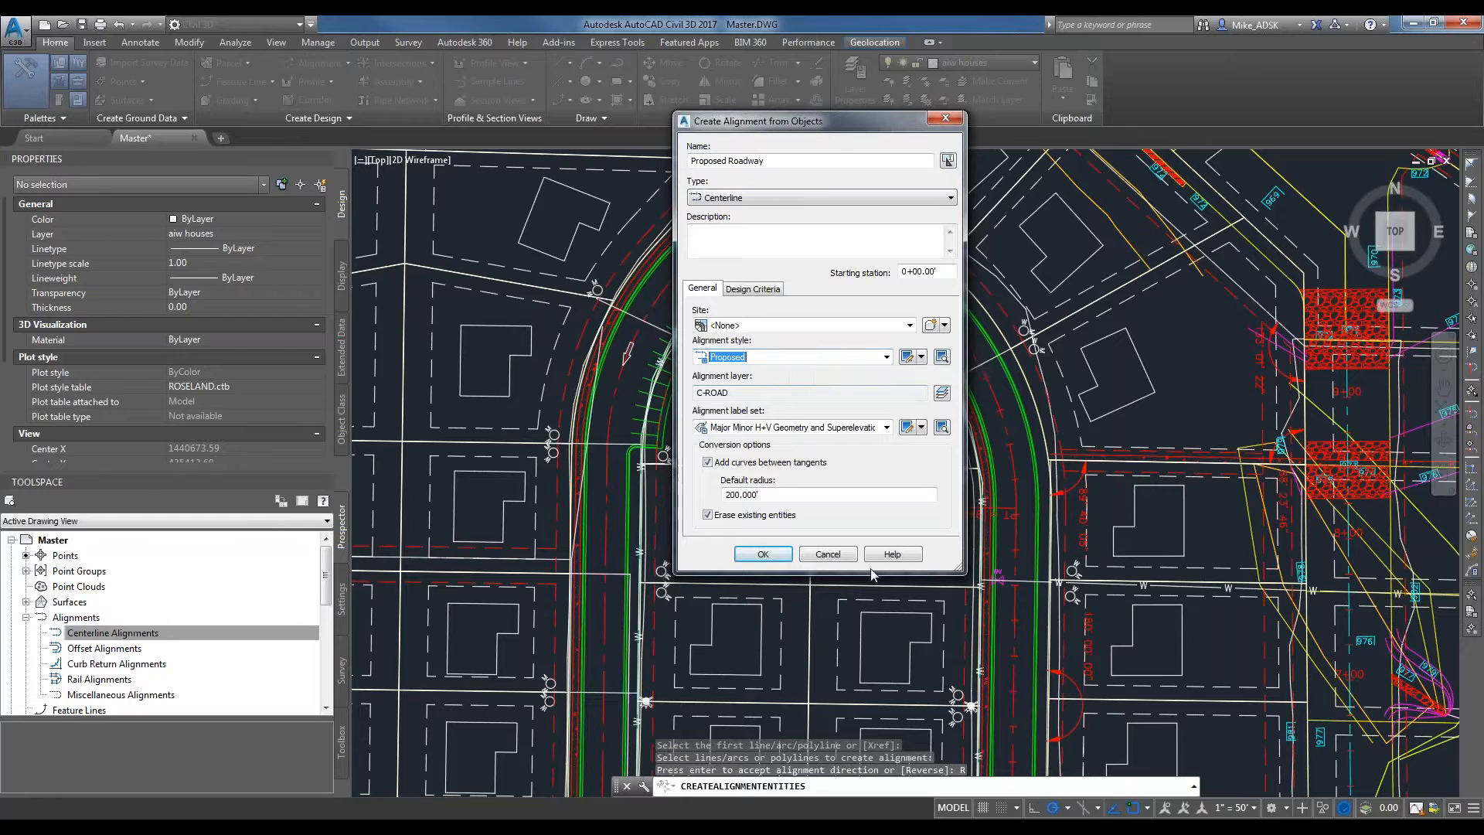
click(763, 556)
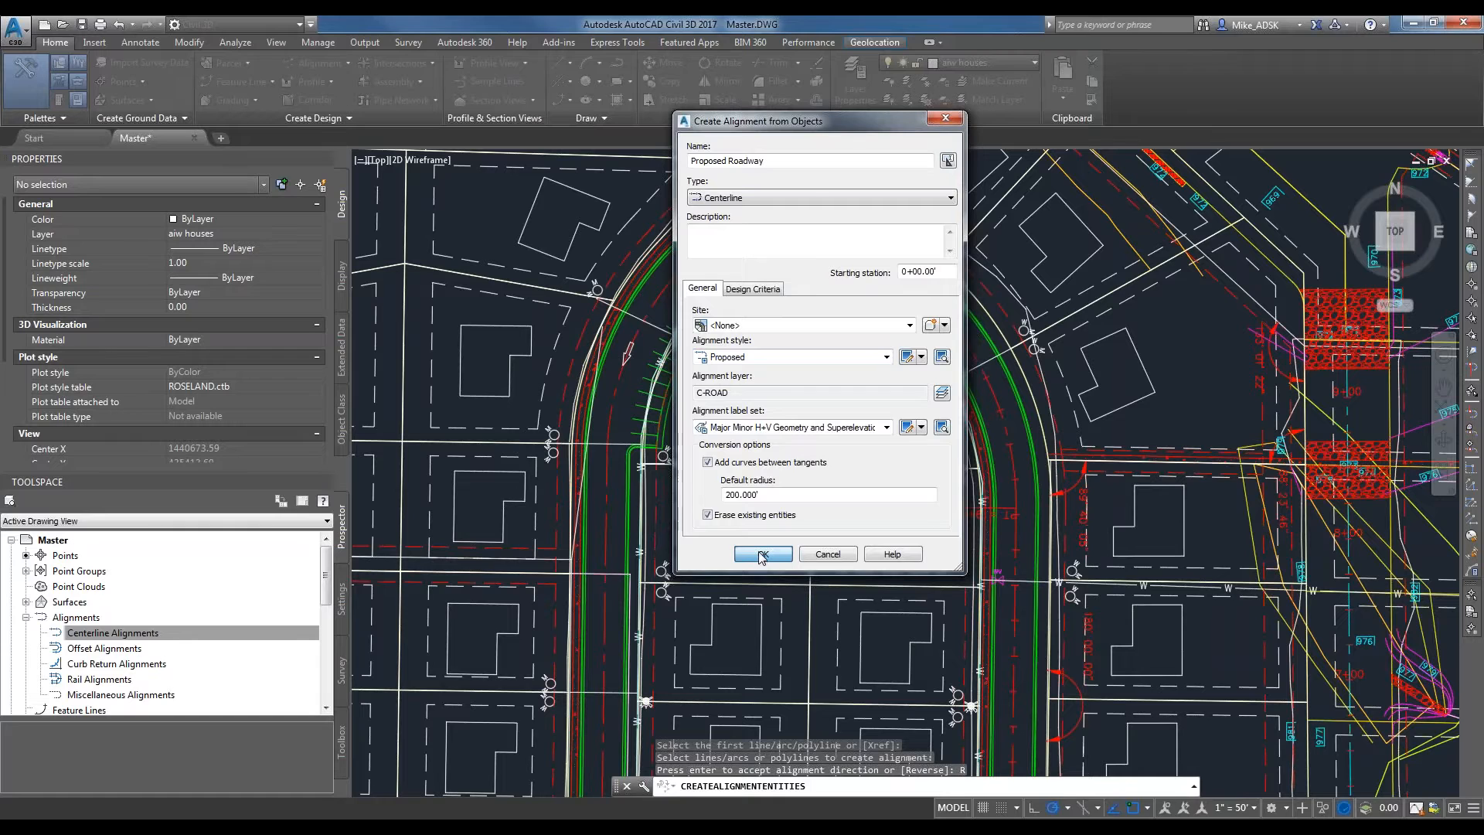
click(762, 555)
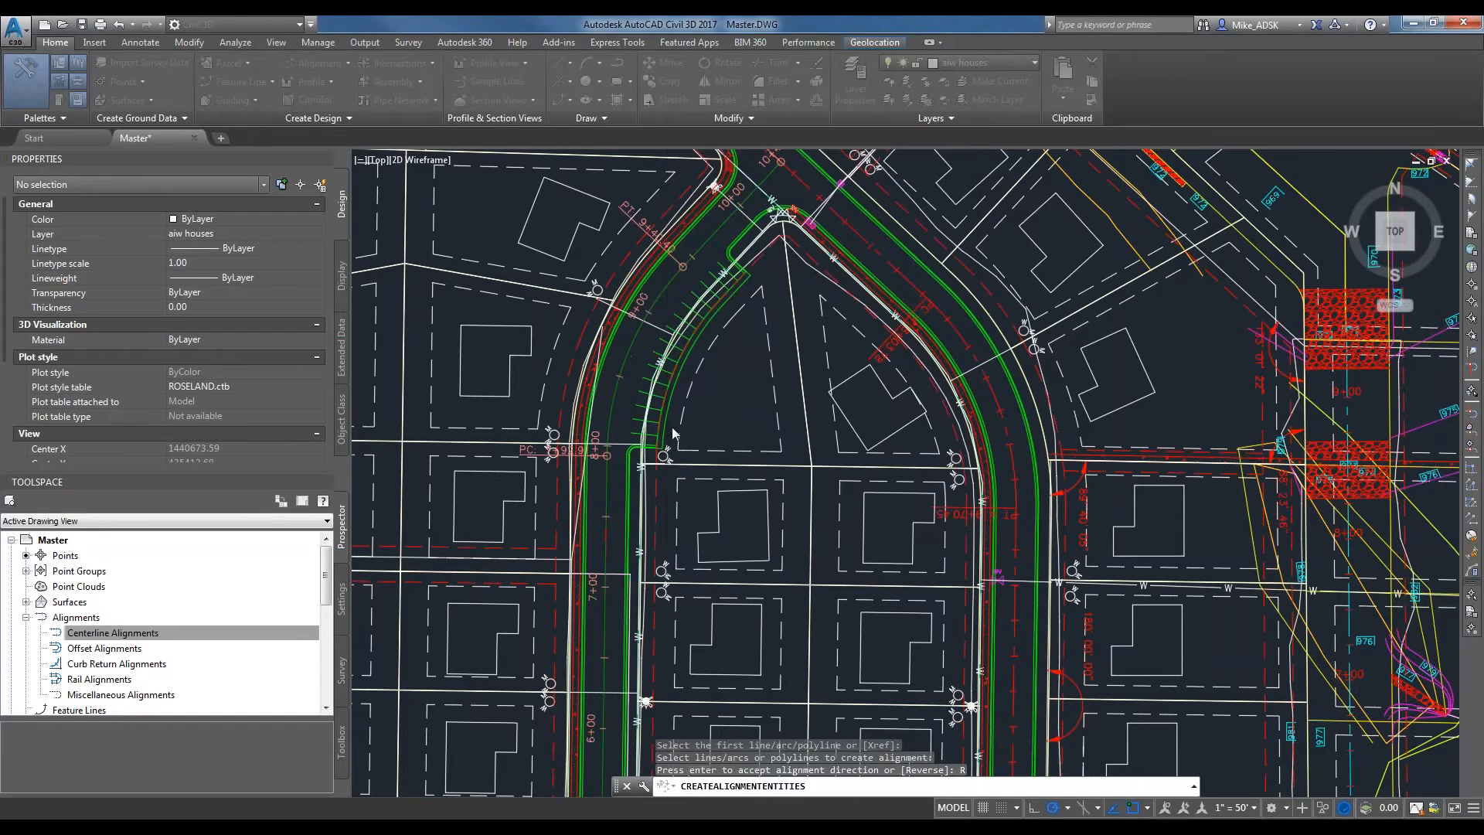
Inspect the new alignment along its full length, selecting it to check its geometry and labels.
scroll(657, 371, down, 2)
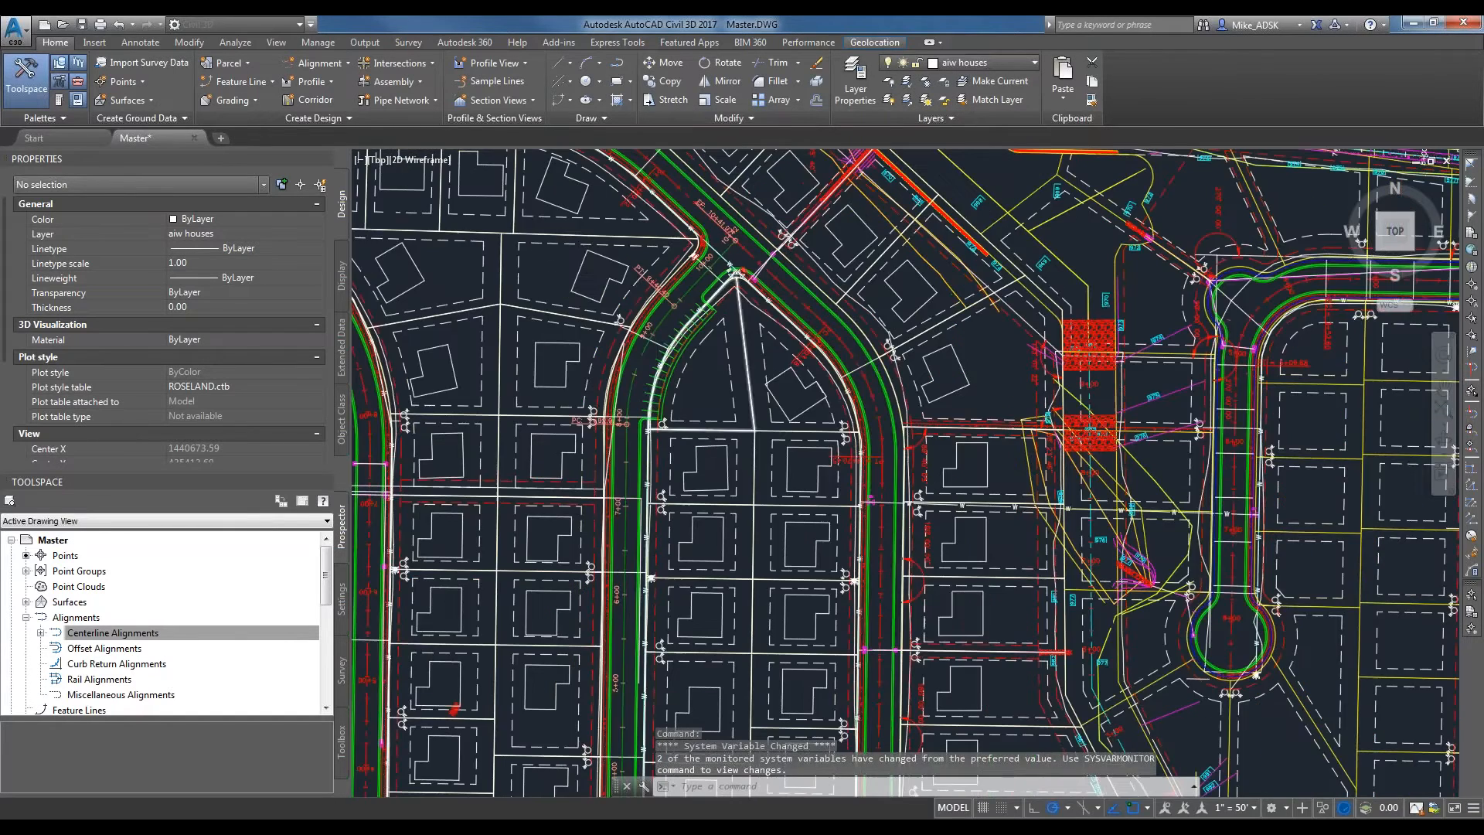
scroll(655, 334, down, 2)
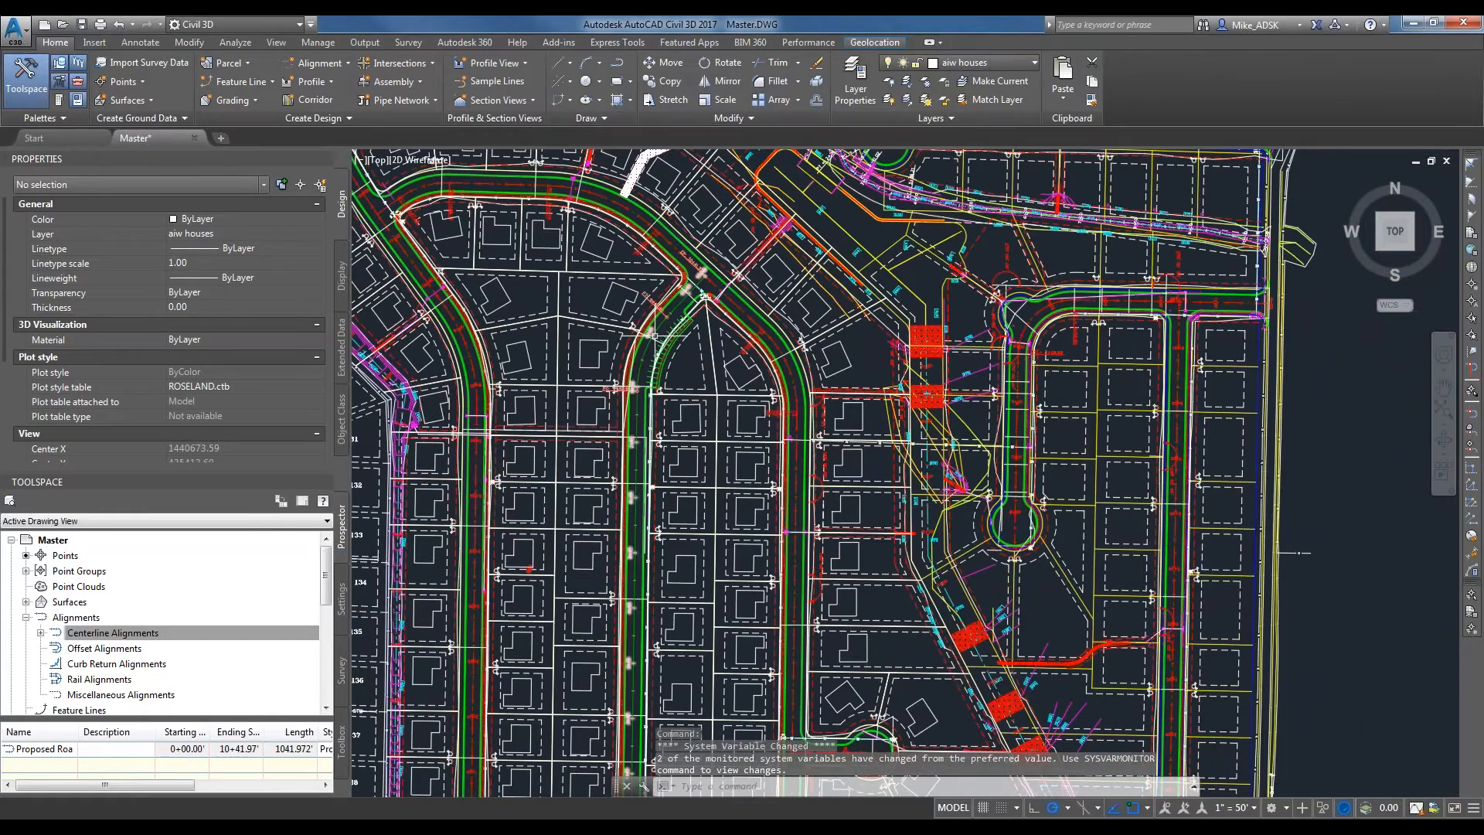
scroll(637, 309, up, 2)
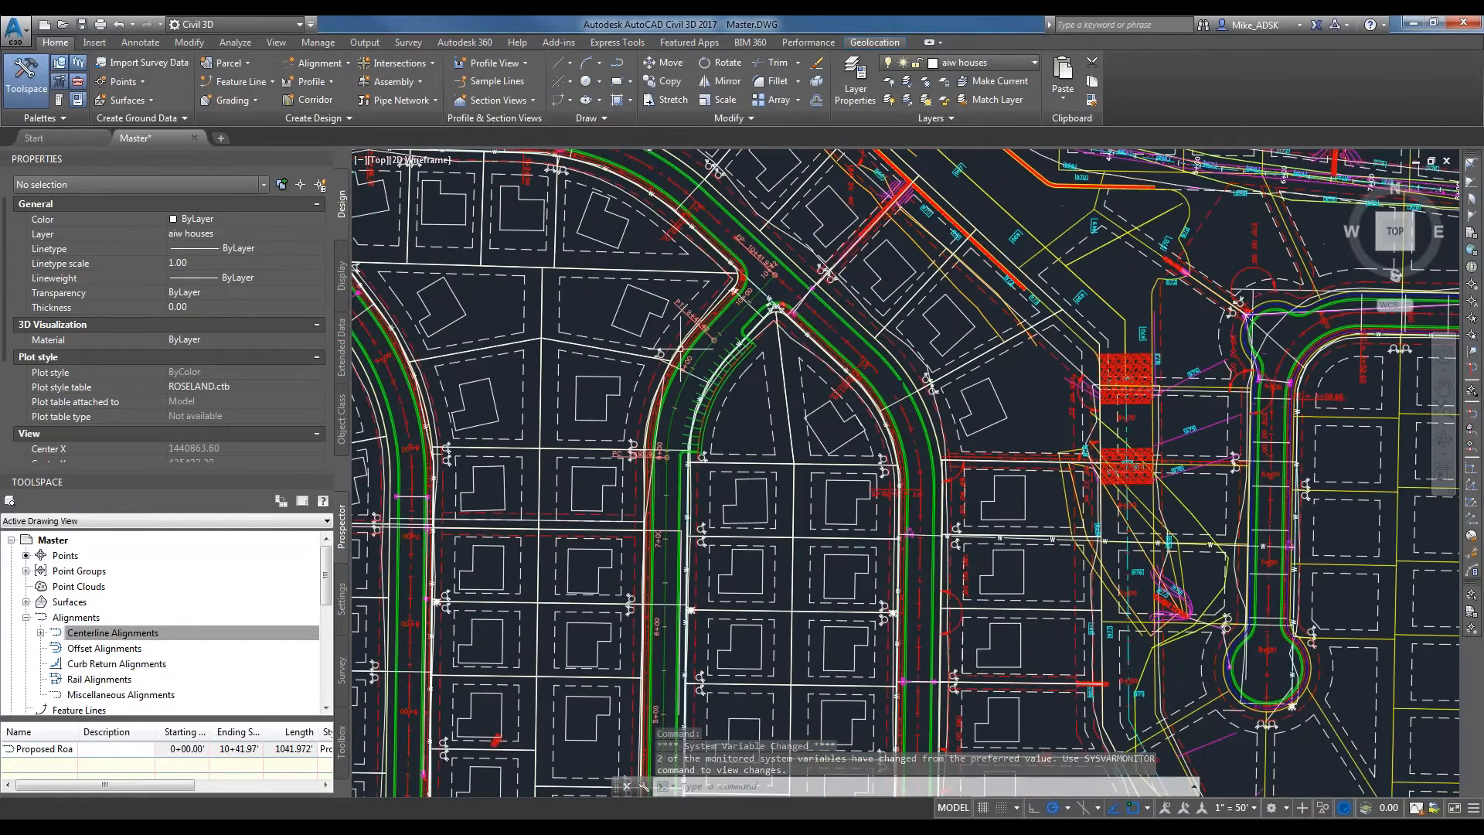
scroll(611, 393, up, 2)
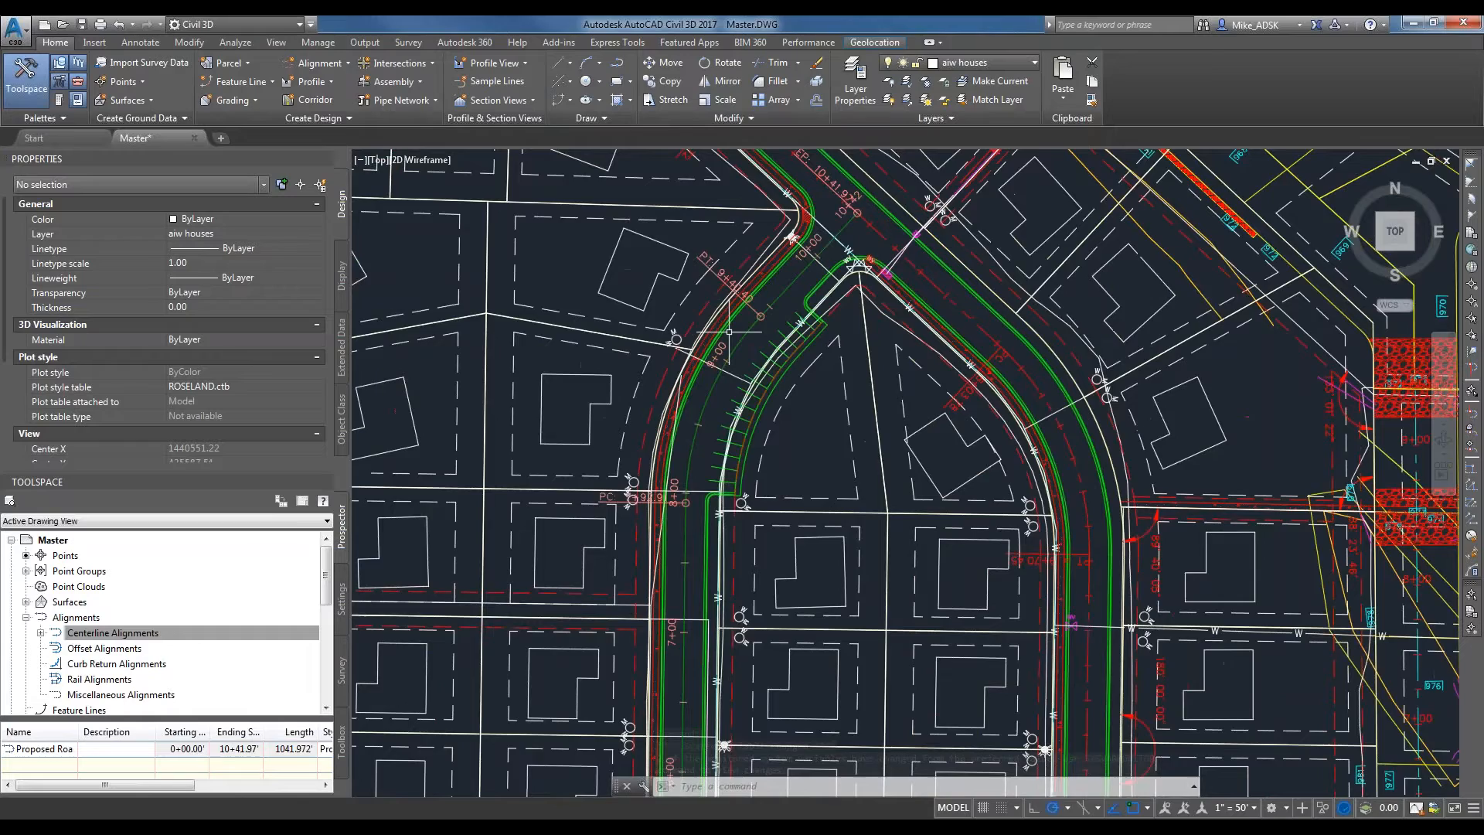
middle_drag(728, 332, 789, 164)
scroll(823, 427, down, 2)
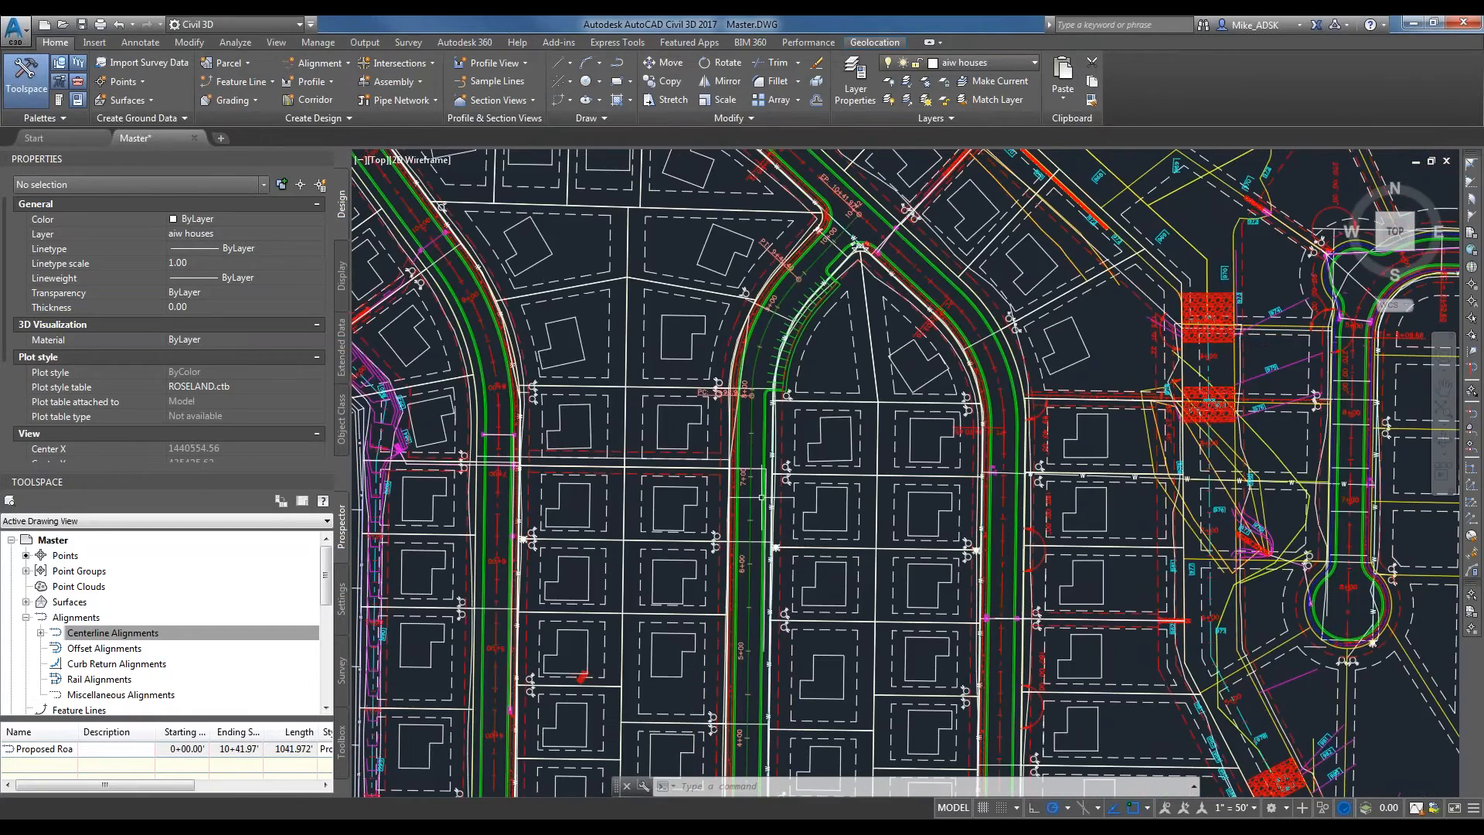
middle_drag(771, 737, 788, 517)
scroll(788, 517, up, 2)
click(788, 517)
scroll(827, 454, down, 2)
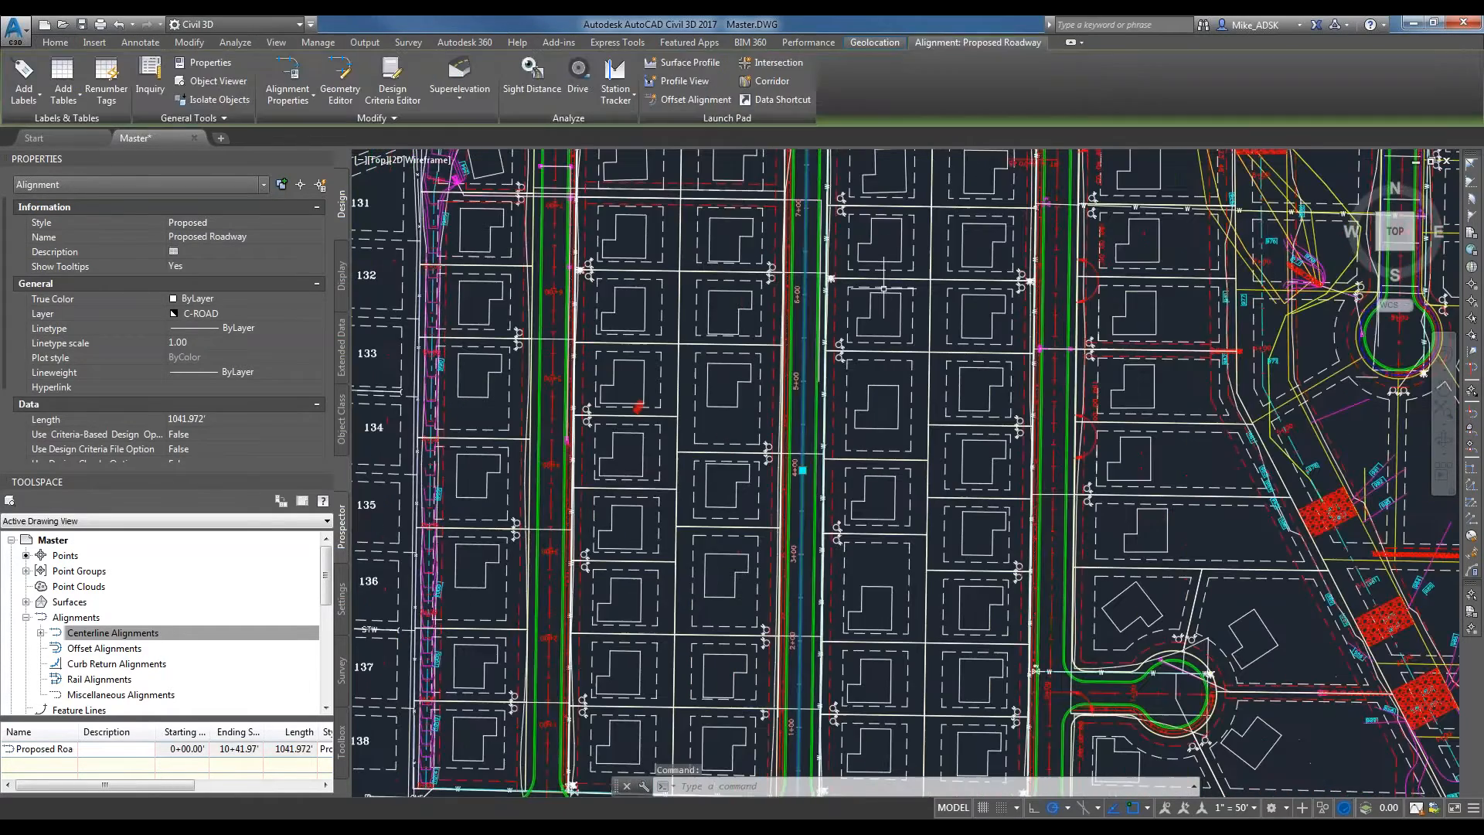
middle_drag(871, 204, 791, 464)
scroll(871, 204, up, 2)
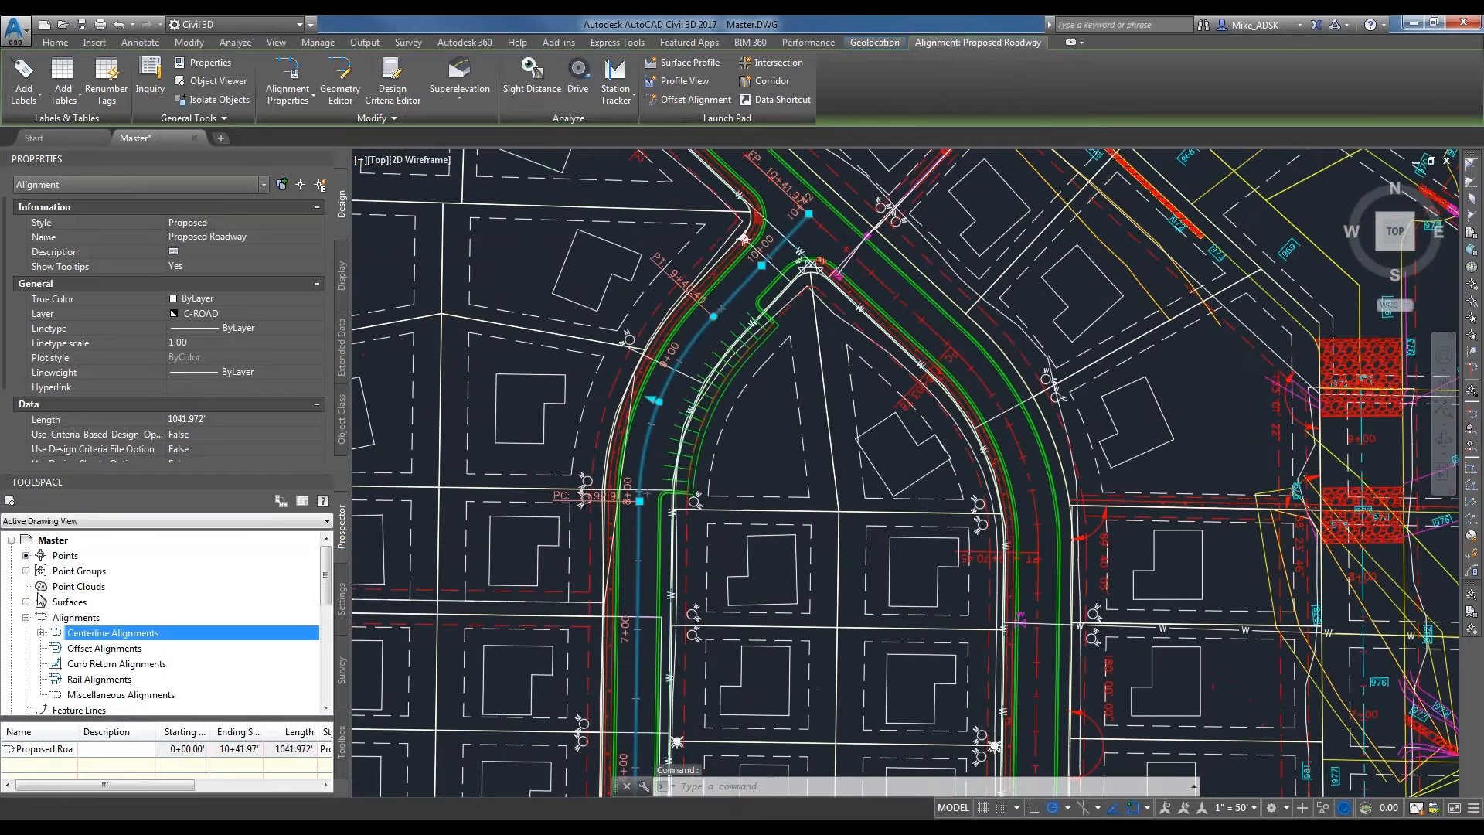
Locate Proposed Roadway among the drawing's centerline alignments, and clear the alignment's selection in the drawing.
click(41, 632)
click(100, 651)
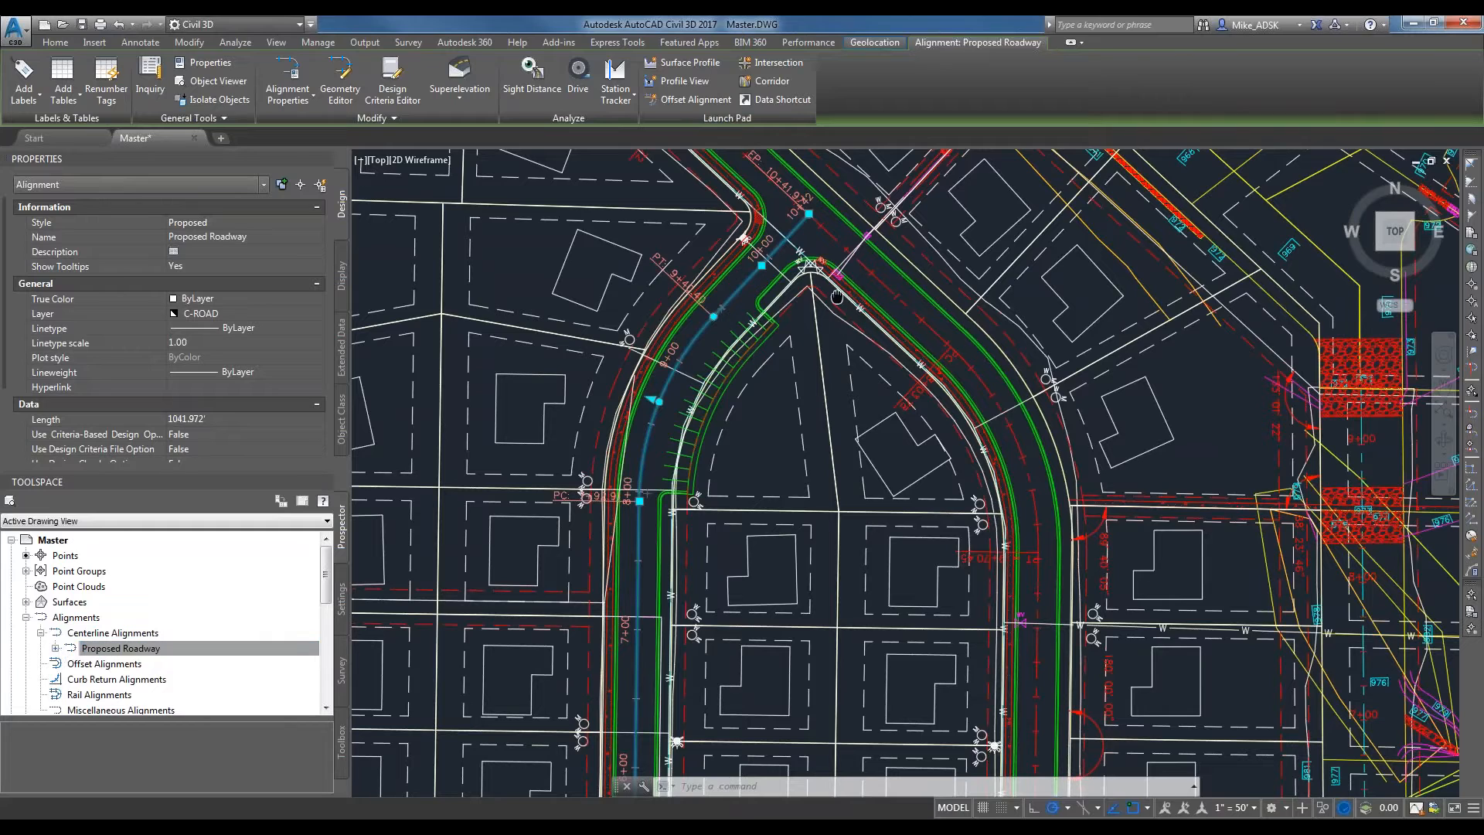
middle_drag(836, 296, 789, 391)
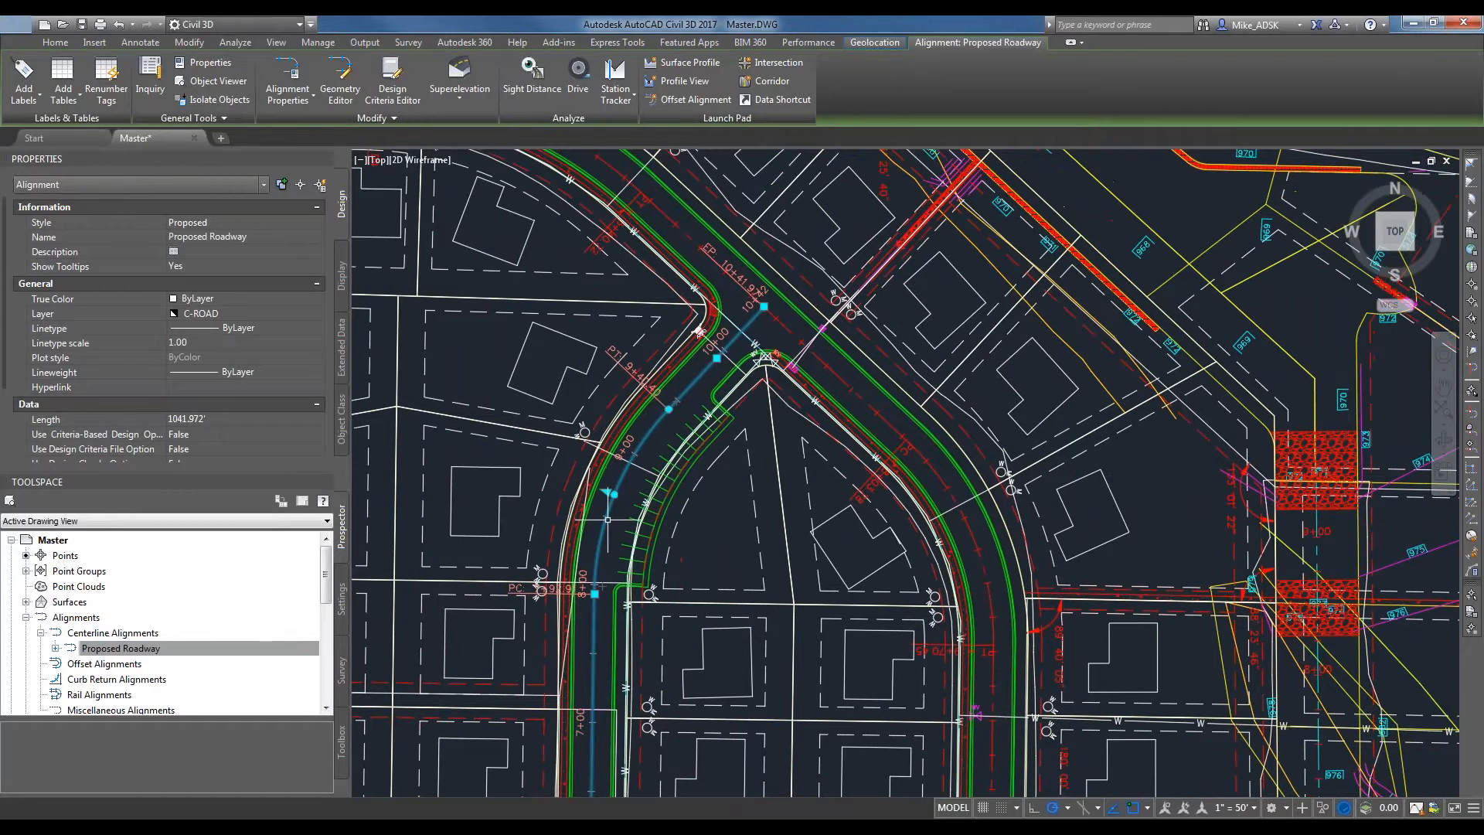
scroll(667, 397, up, 3)
key(Escape)
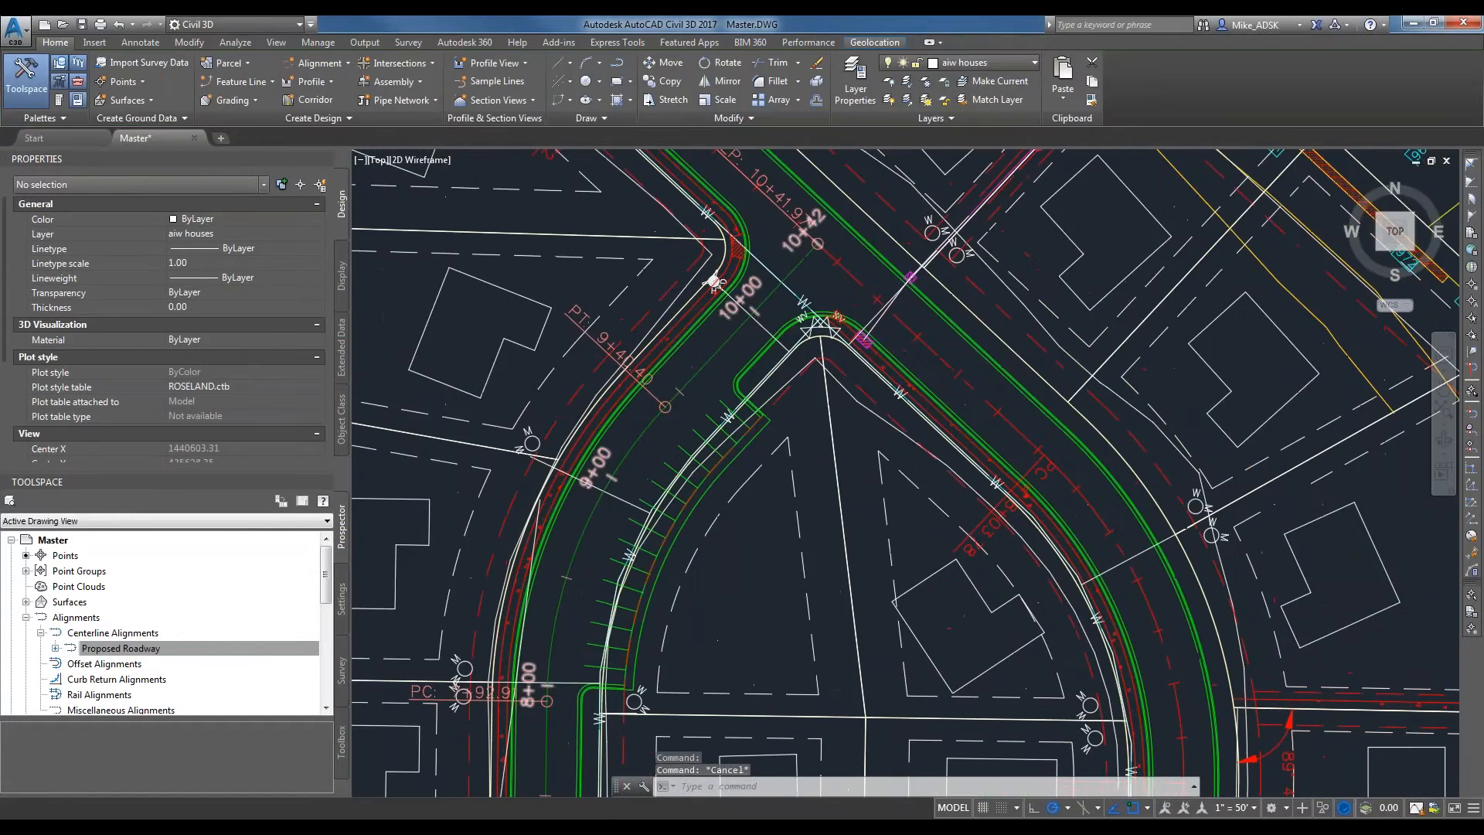
Examine the station labels along the alignment down to its beginning at McCracken Road.
scroll(731, 300, down, 4)
scroll(726, 578, up, 2)
middle_drag(726, 578, 734, 240)
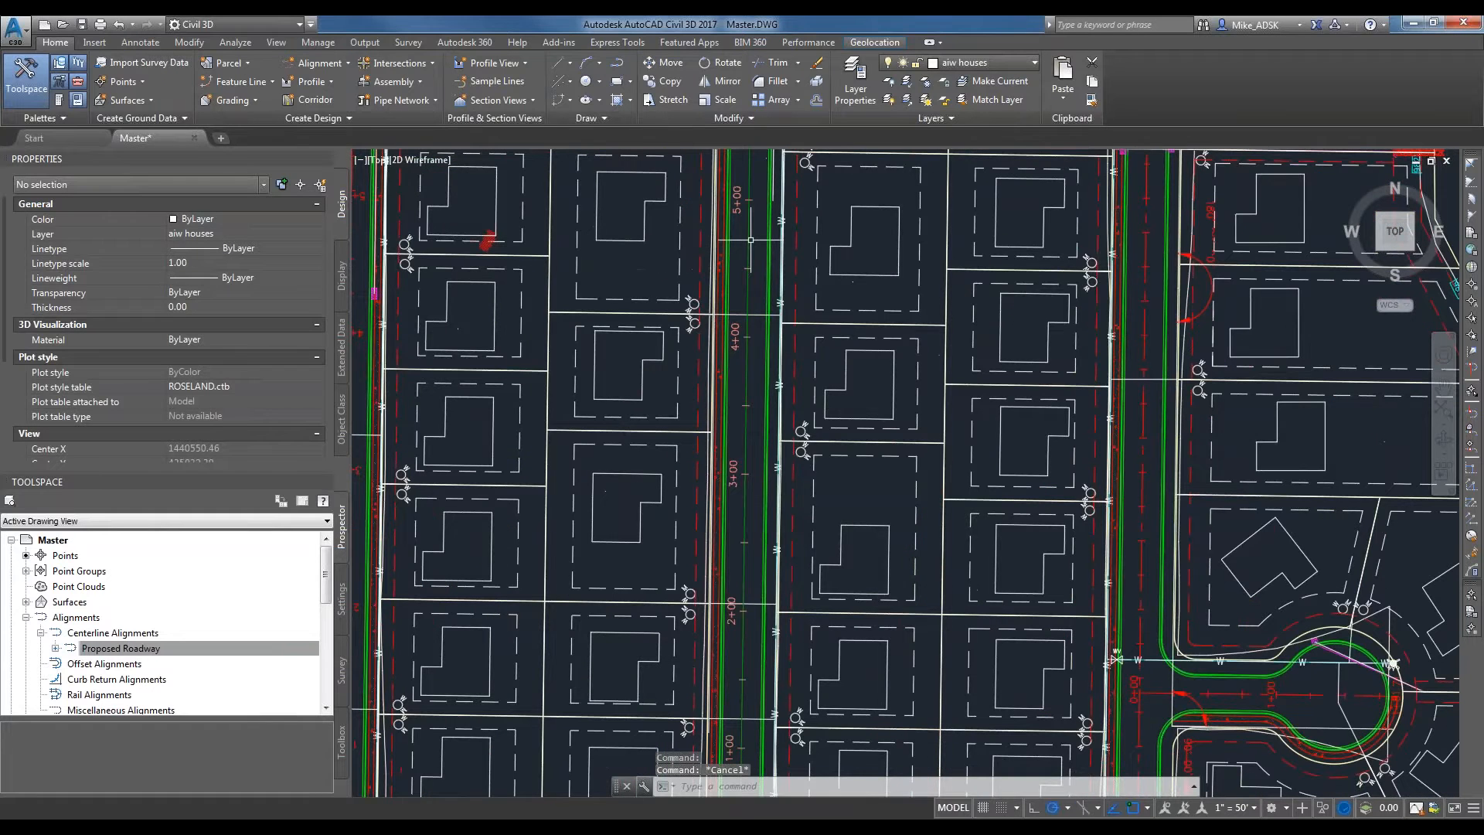
scroll(734, 239, down, 2)
scroll(732, 594, up, 7)
scroll(734, 286, down, 1)
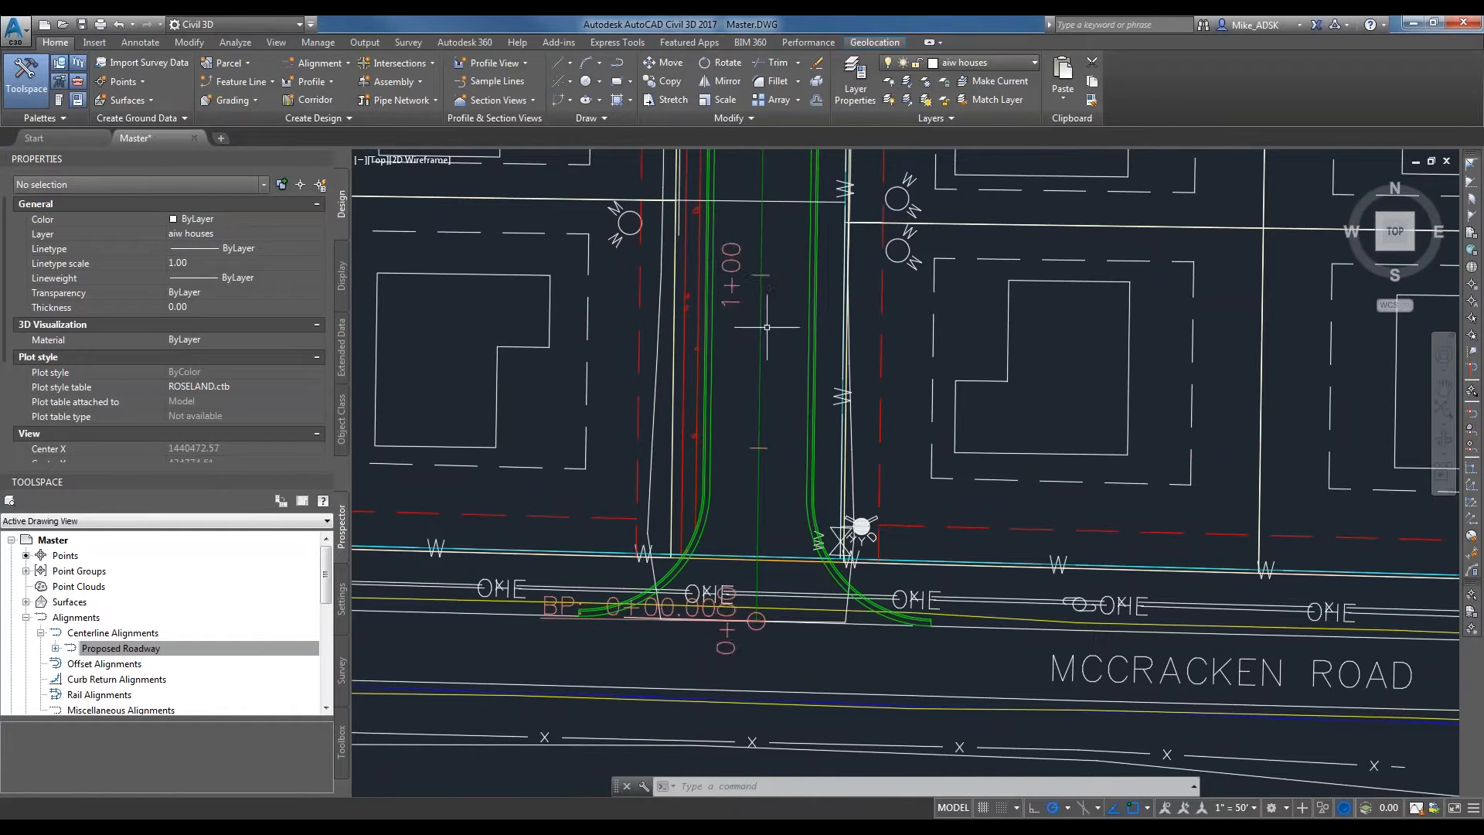
scroll(767, 327, down, 2)
middle_drag(766, 327, 749, 406)
scroll(727, 369, up, 2)
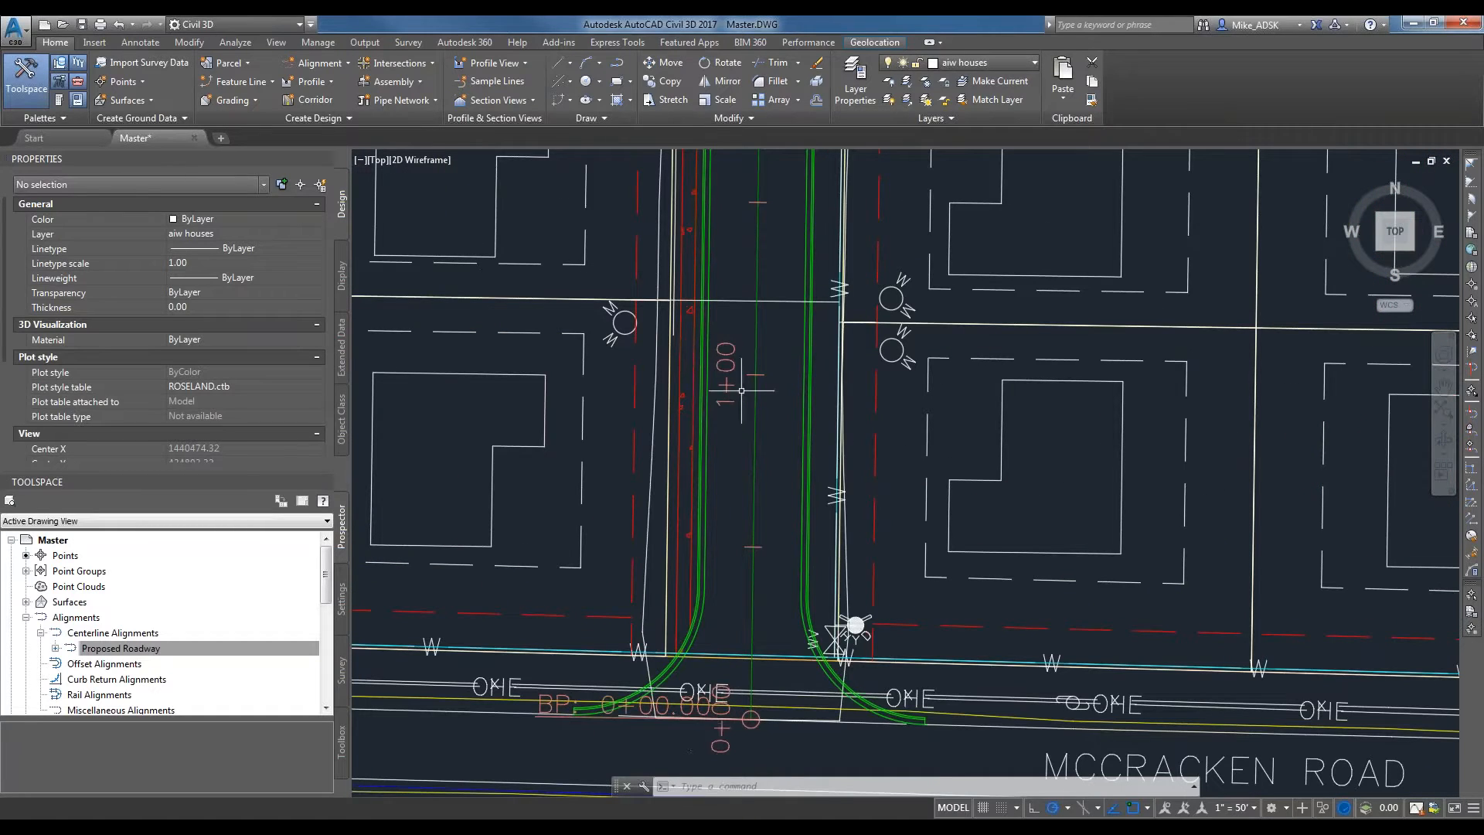
Follow the Proposed Roadway's station labels from 1+00 up to its end point at the crossing road.
middle_drag(760, 332, 706, 609)
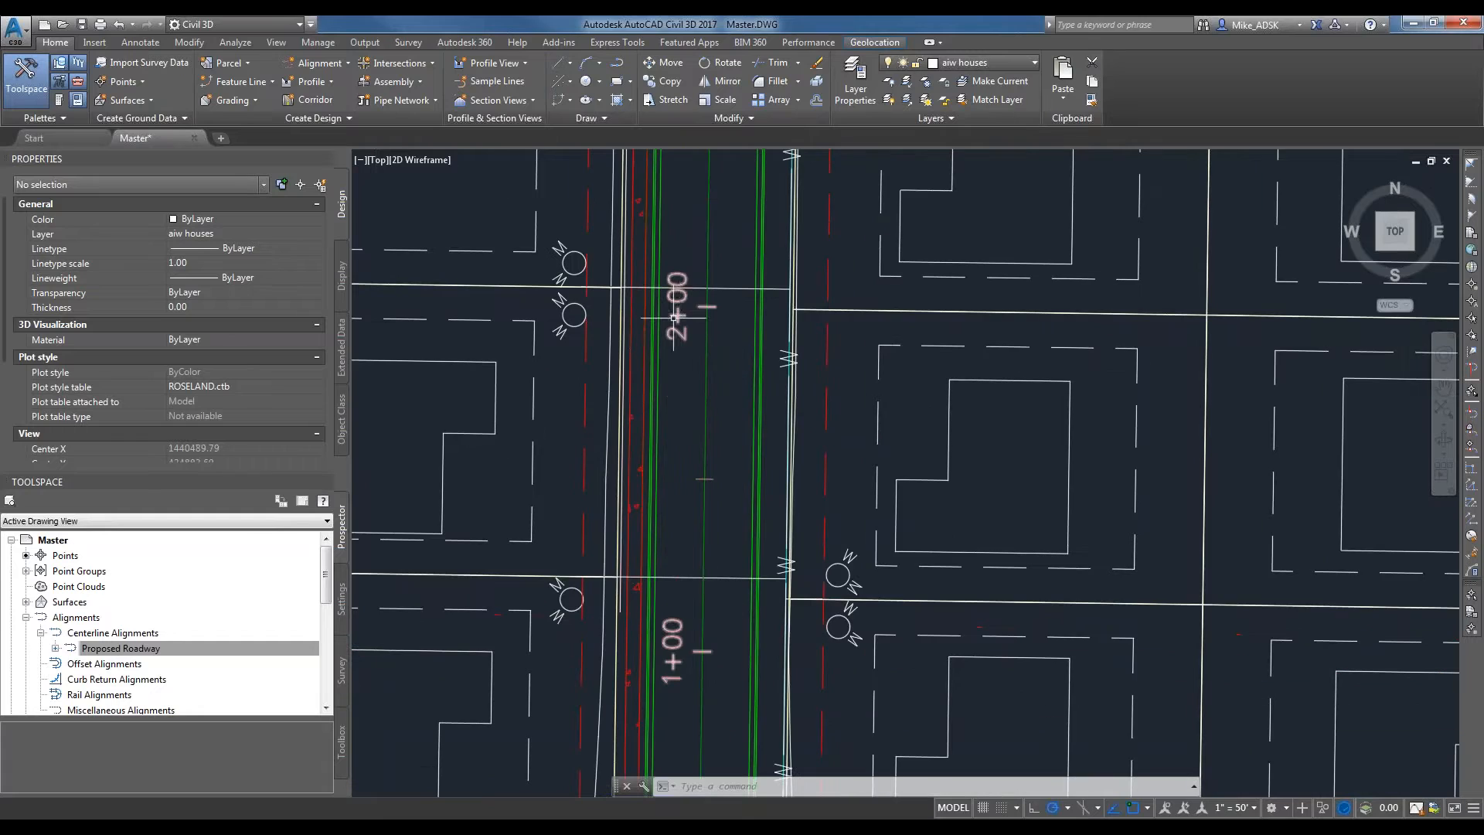
scroll(687, 498, down, 4)
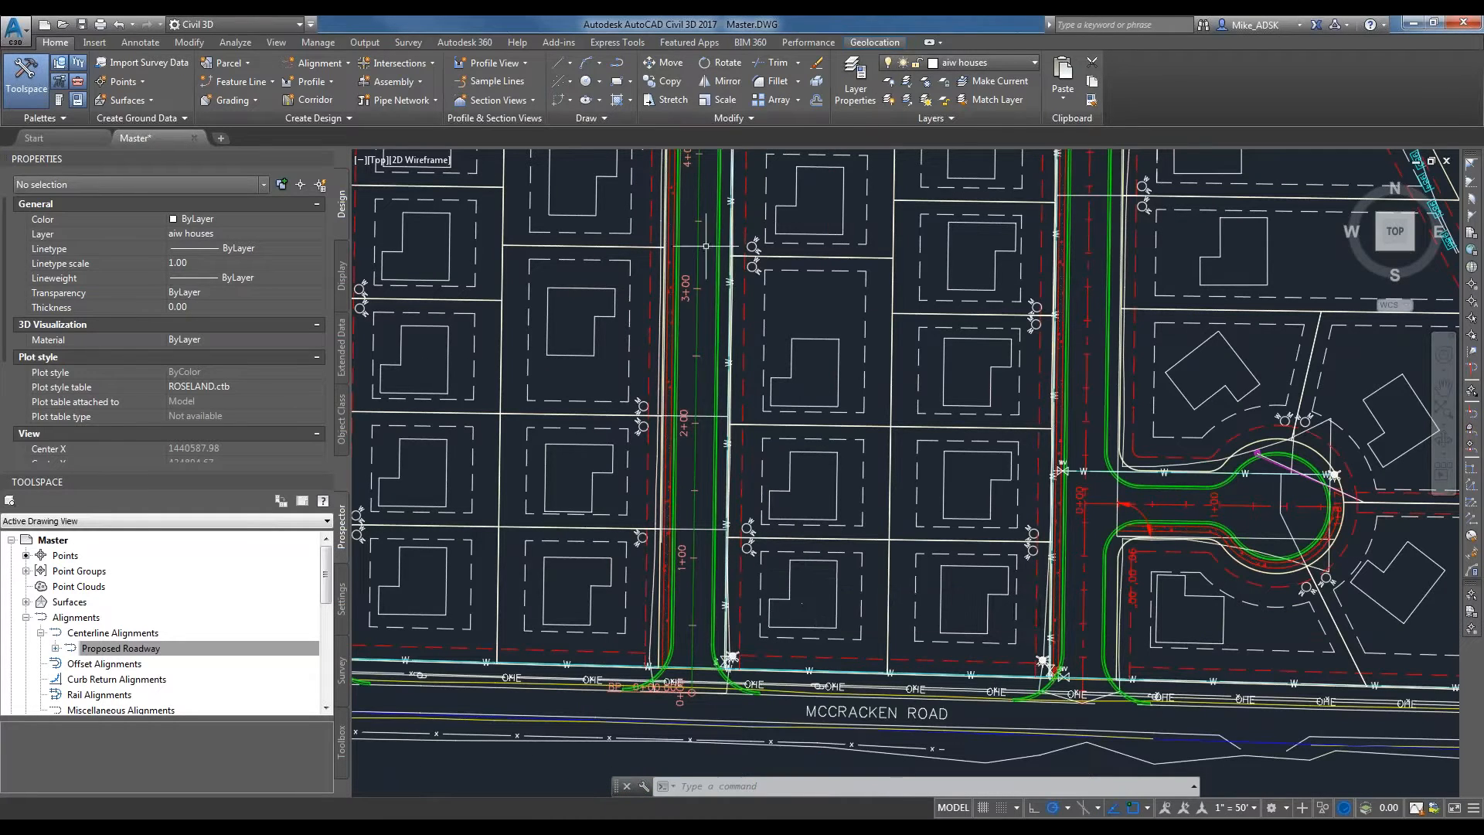
scroll(707, 427, down, 2)
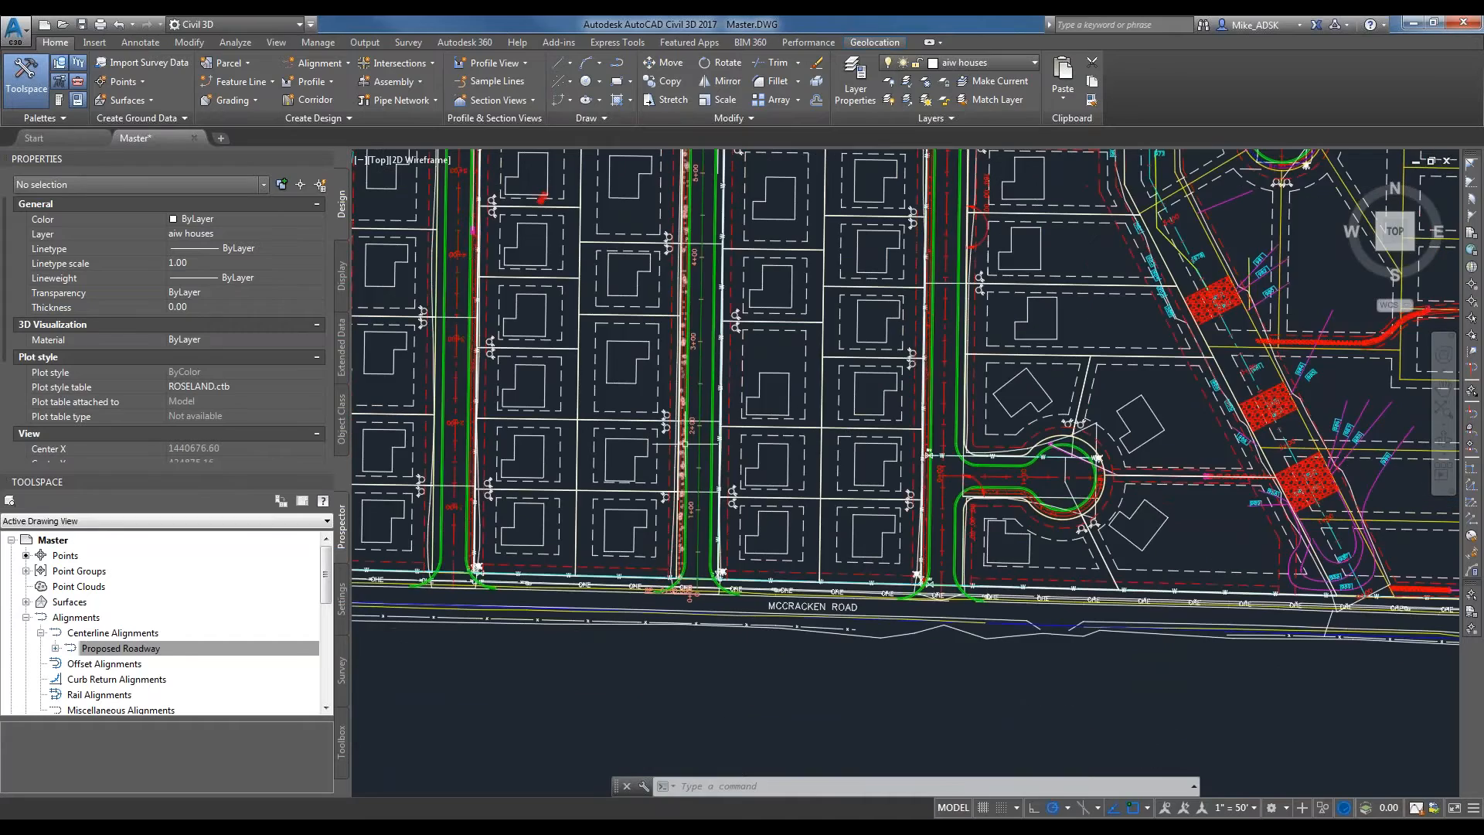
scroll(680, 433, up, 4)
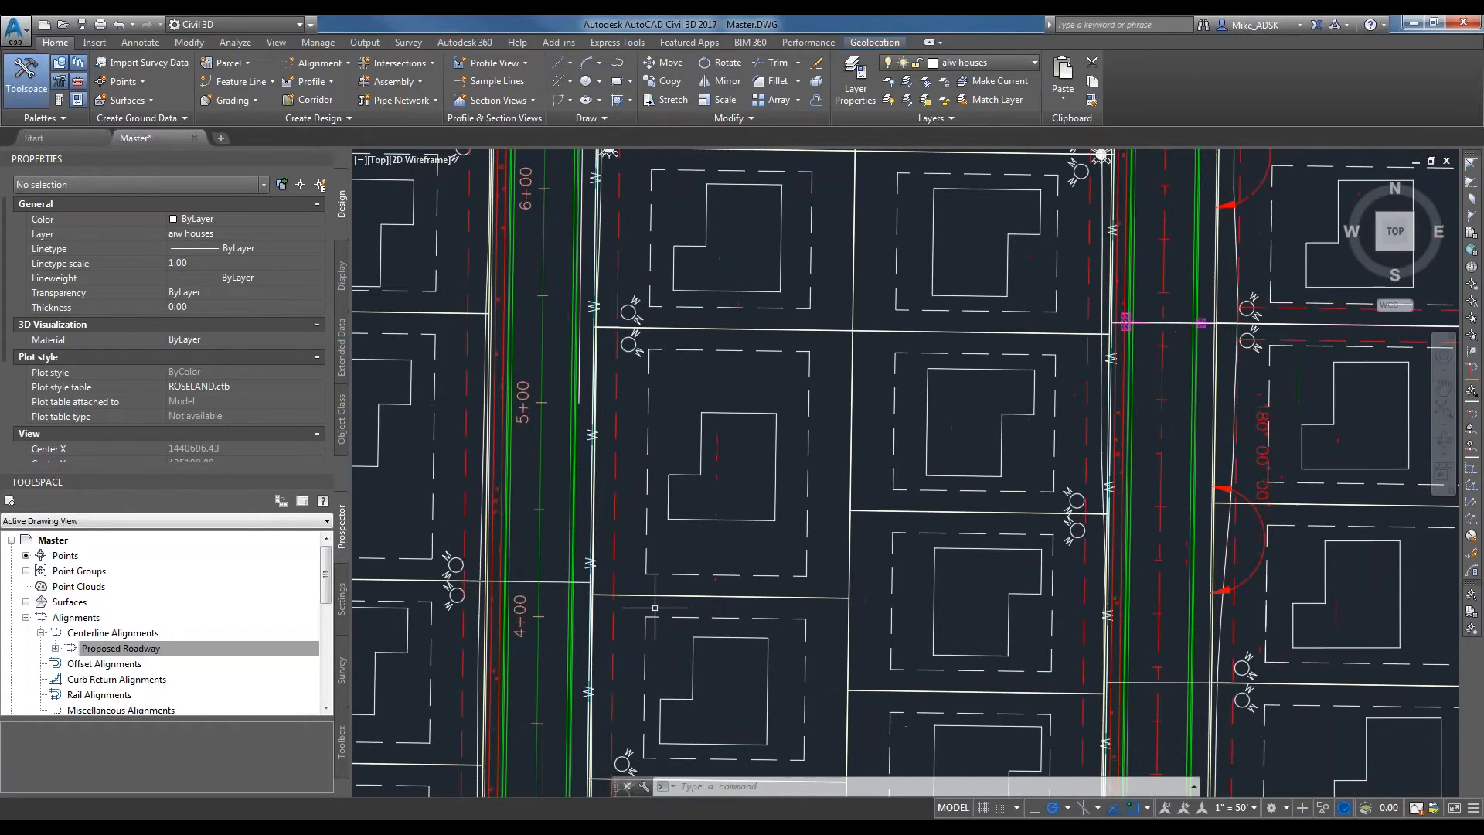
scroll(609, 472, down, 5)
middle_drag(519, 488, 908, 576)
scroll(908, 576, up, 8)
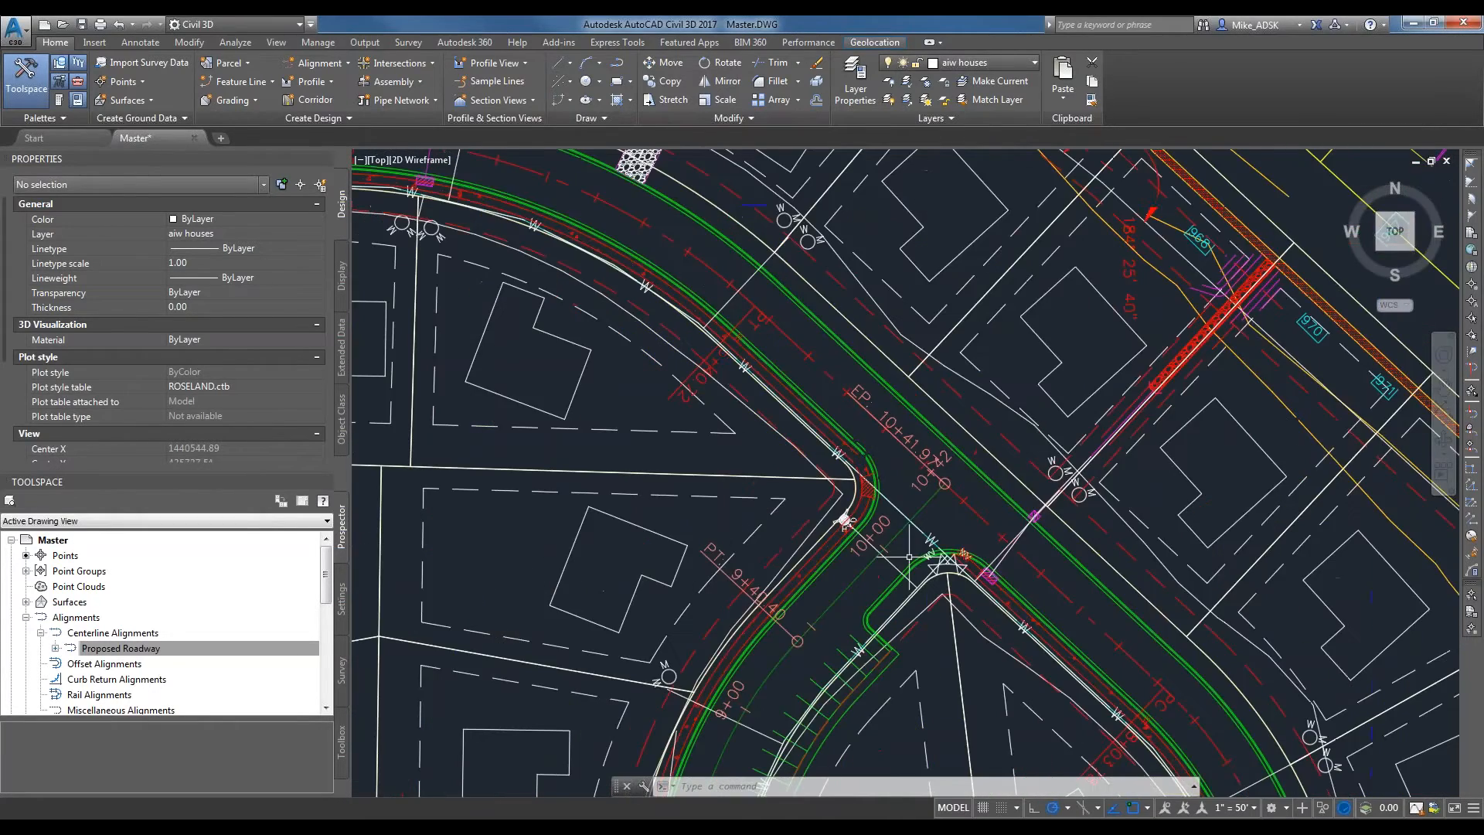
Select the Proposed Roadway alignment and stretch its end point past the crossing road to about station 11+30.
click(970, 381)
click(1010, 340)
scroll(945, 386, down, 2)
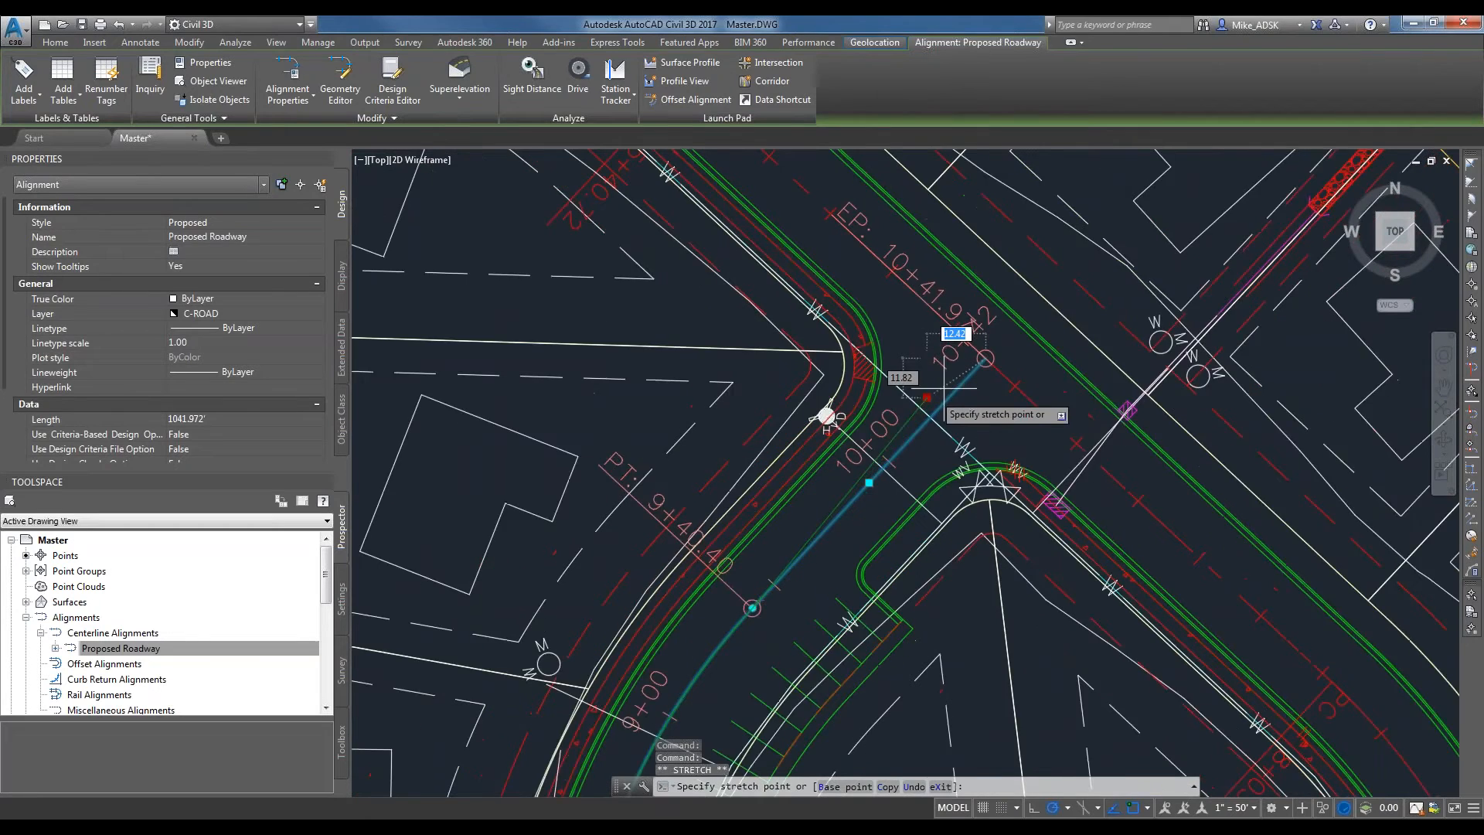
scroll(997, 371, up, 2)
scroll(1014, 376, down, 2)
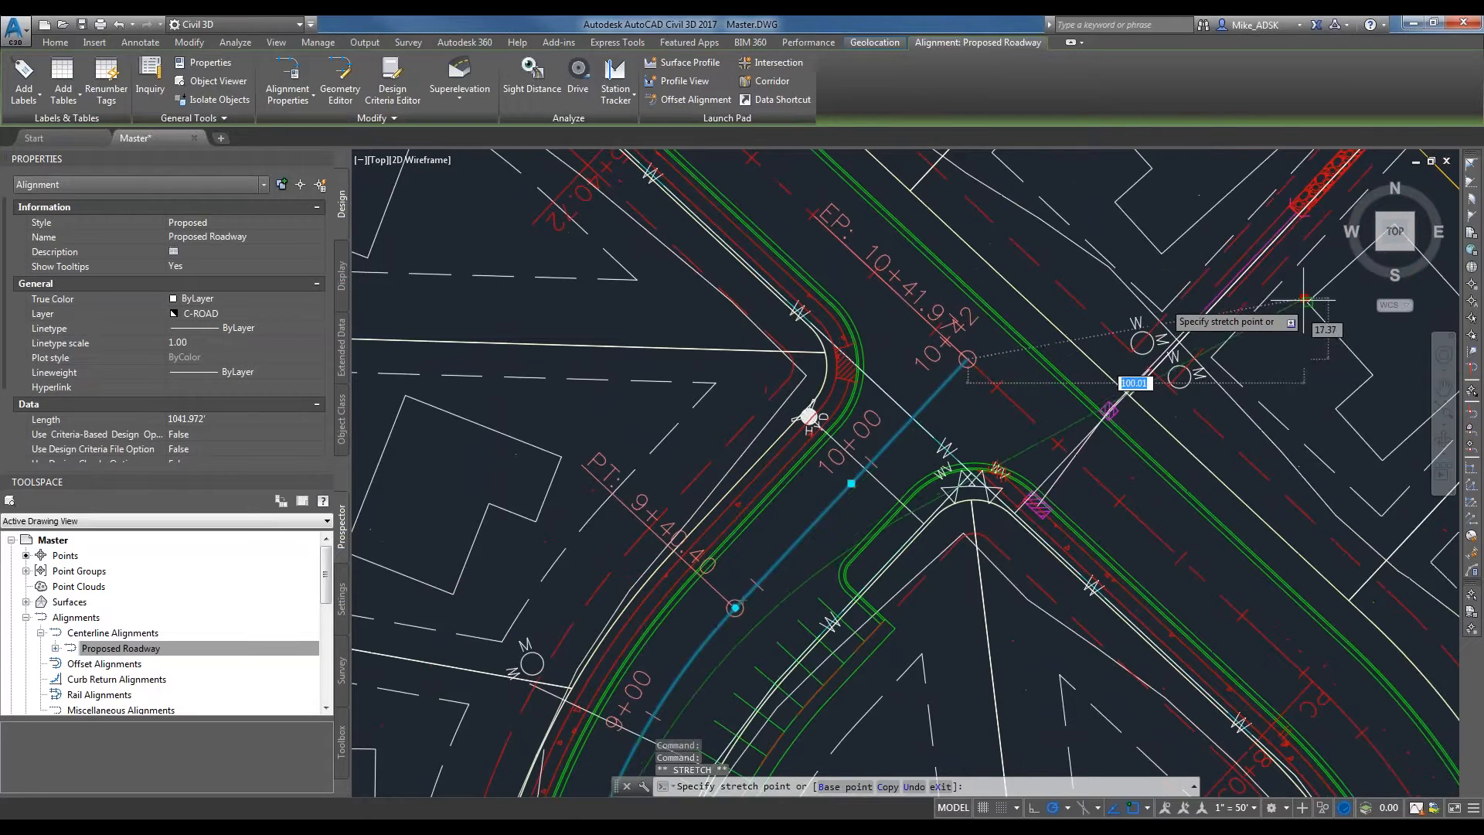
middle_drag(1199, 196, 884, 481)
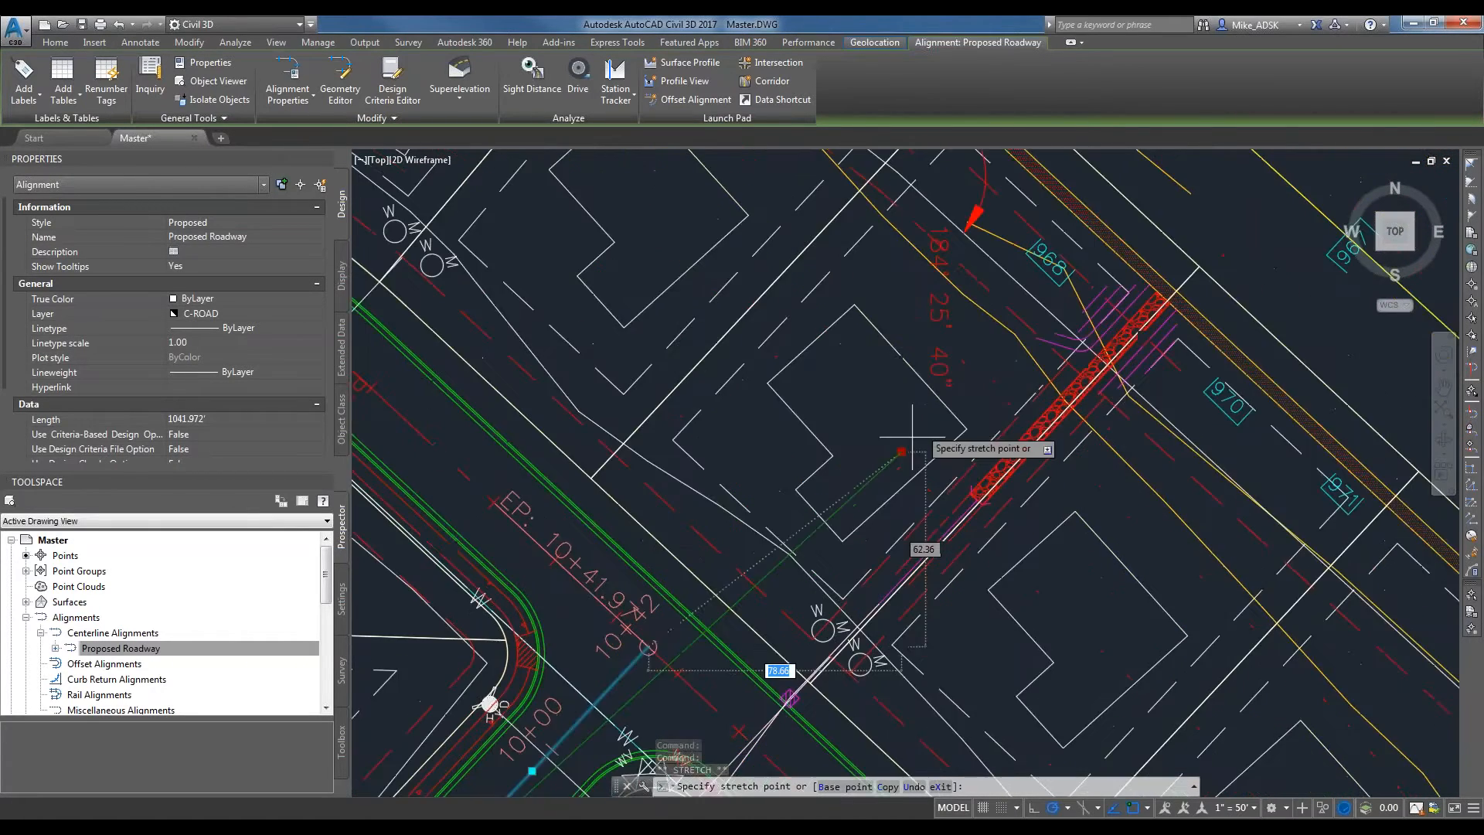
click(927, 406)
scroll(919, 395, up, 4)
click(941, 425)
click(642, 398)
scroll(577, 623, down, 2)
mouse_move(595, 607)
middle_down()
mouse_move(952, 365)
mouse_move(869, 532)
middle_up()
Stretch the alignment's end point farther northeast, beyond the site boundary, to about station 17+05.
click(882, 408)
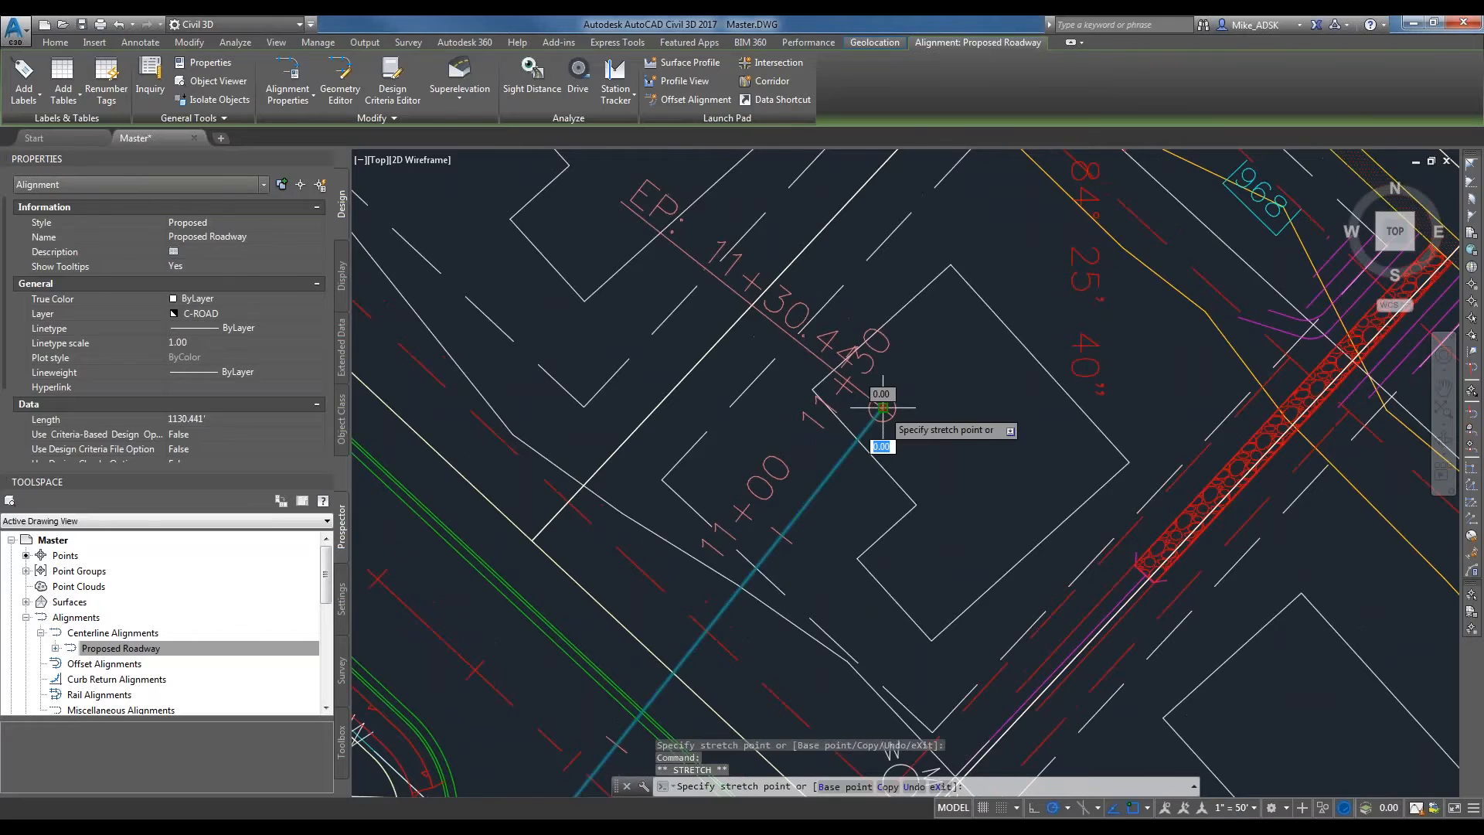
scroll(648, 541, down, 2)
scroll(648, 542, down, 6)
click(1063, 208)
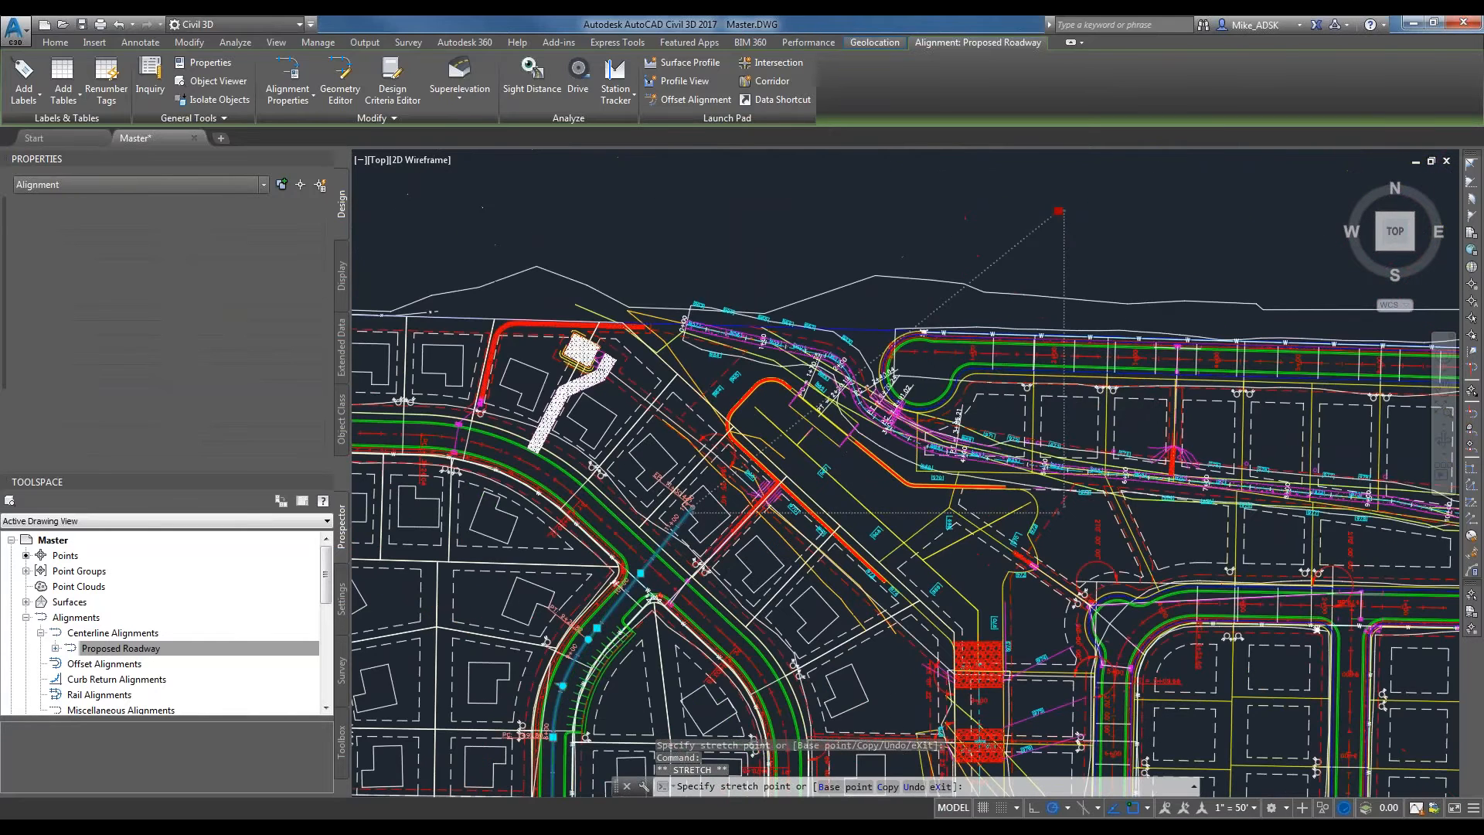
scroll(1069, 199, up, 9)
scroll(1038, 355, up, 2)
scroll(873, 417, down, 1)
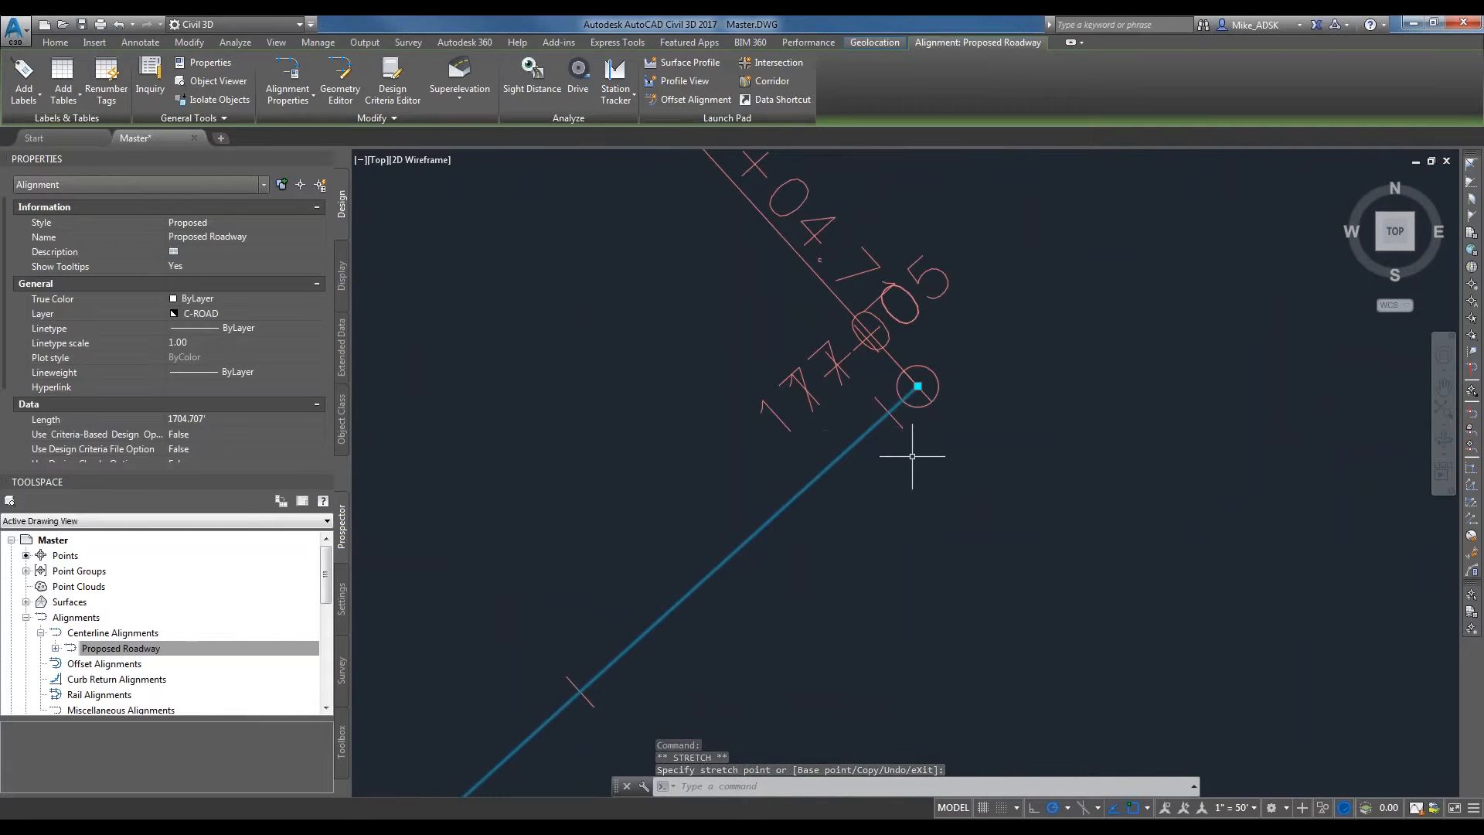
Enable the Perpendicular object snap, stretch the alignment's end back to the crossing road's centerline at about station 10+42, and clear the selection.
click(917, 384)
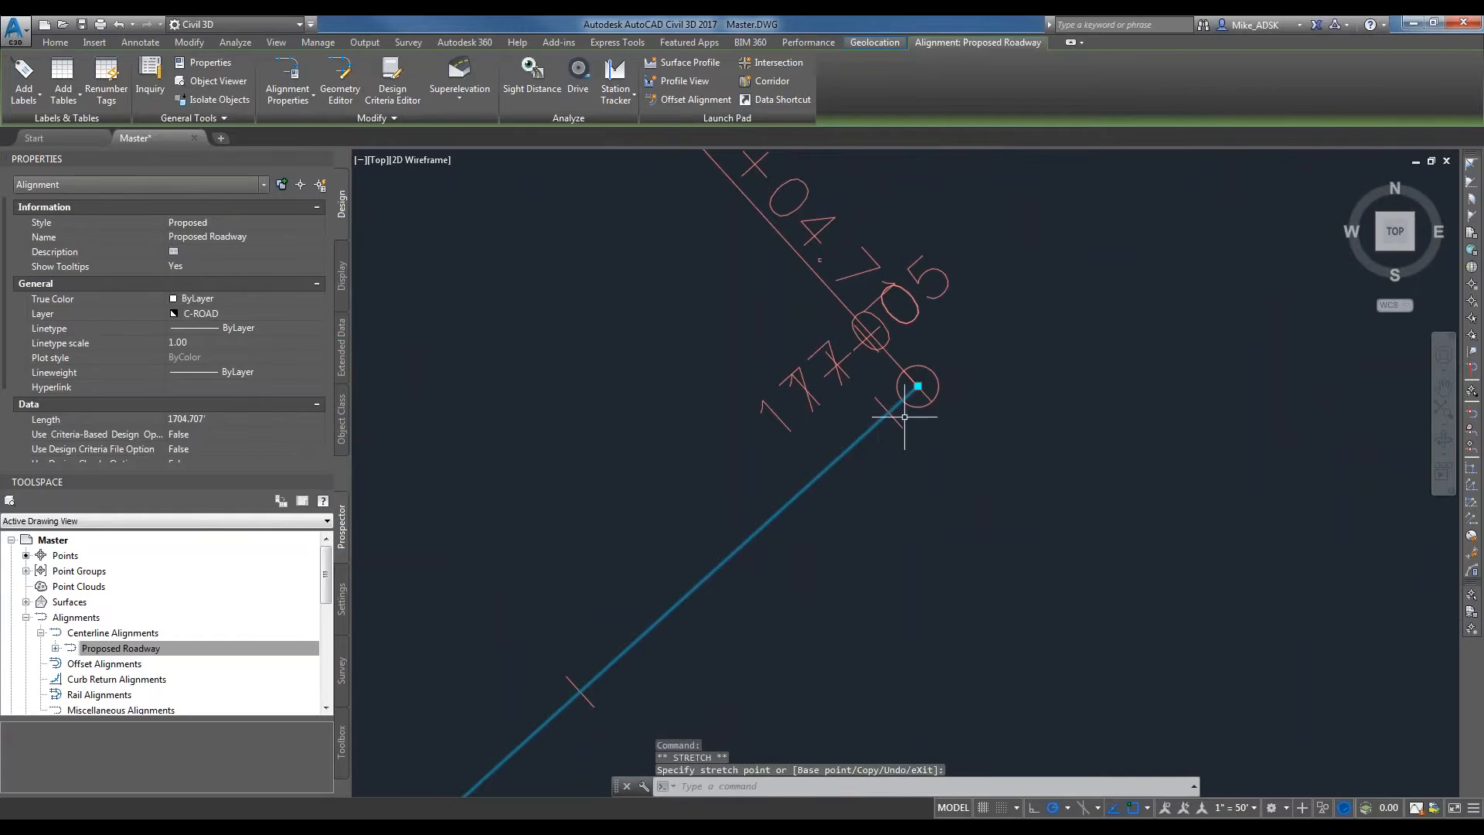
scroll(918, 345, down, 6)
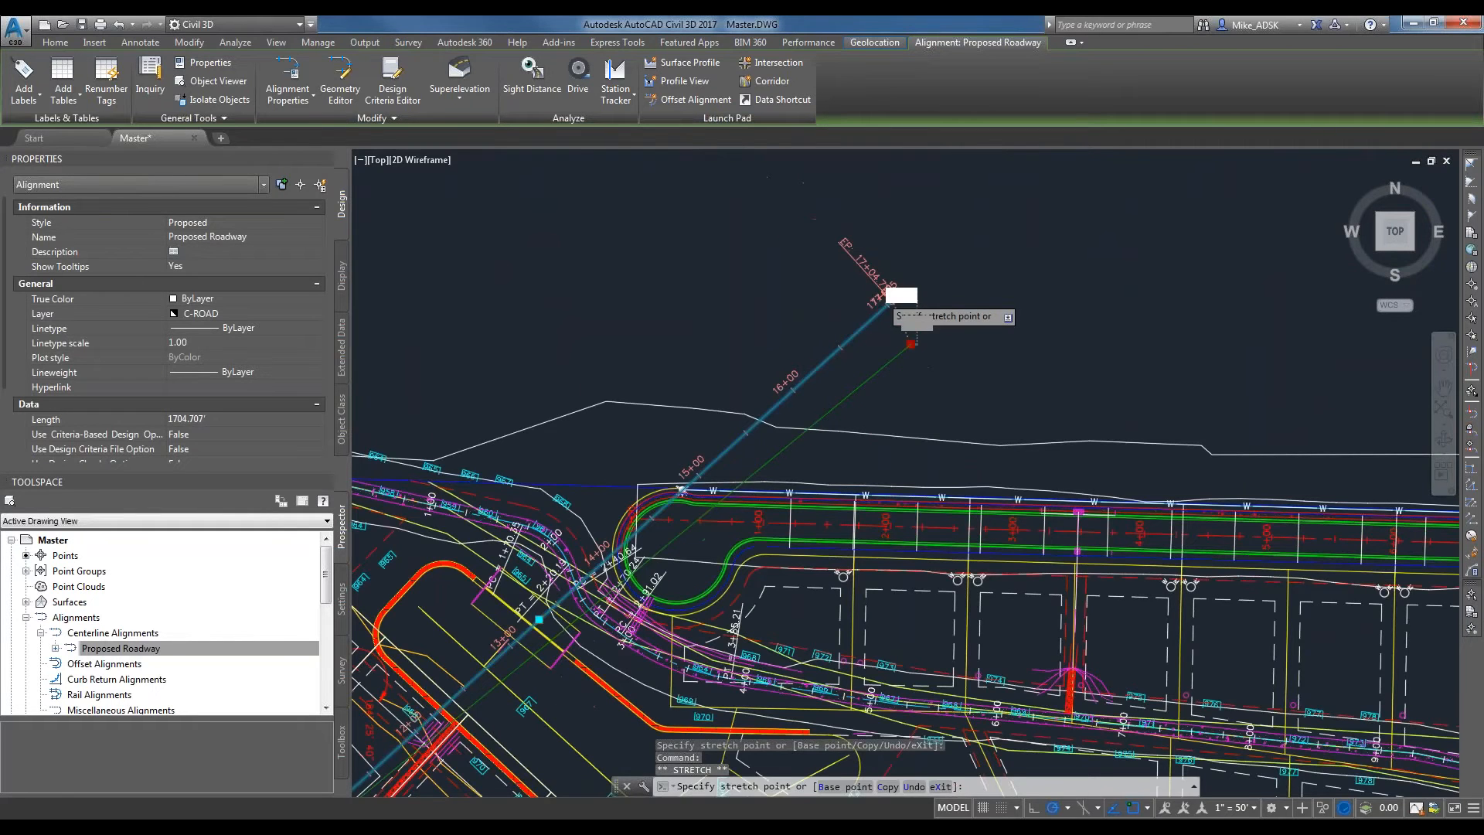
scroll(726, 459, up, 10)
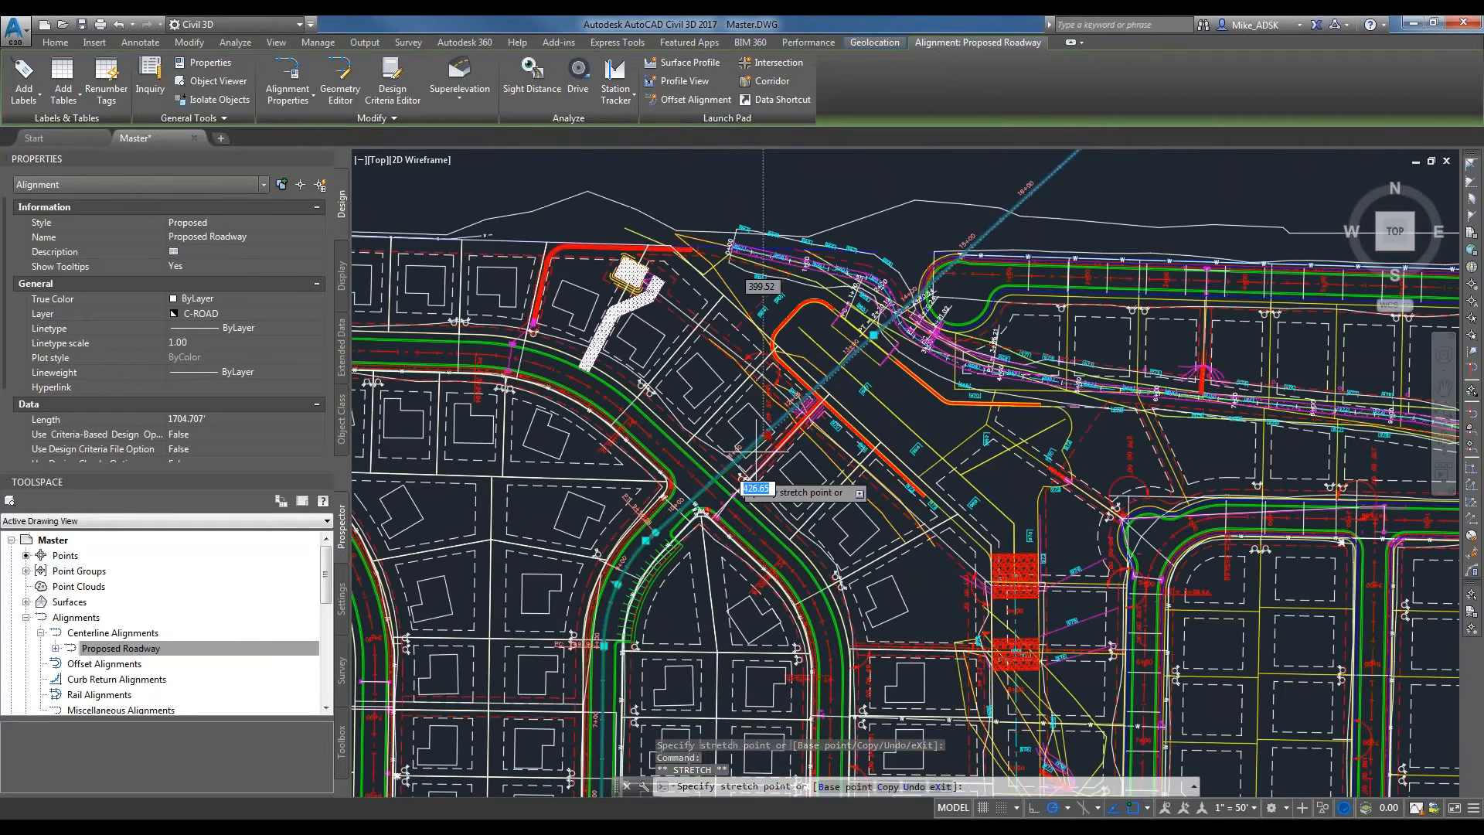
click(1147, 808)
click(1183, 690)
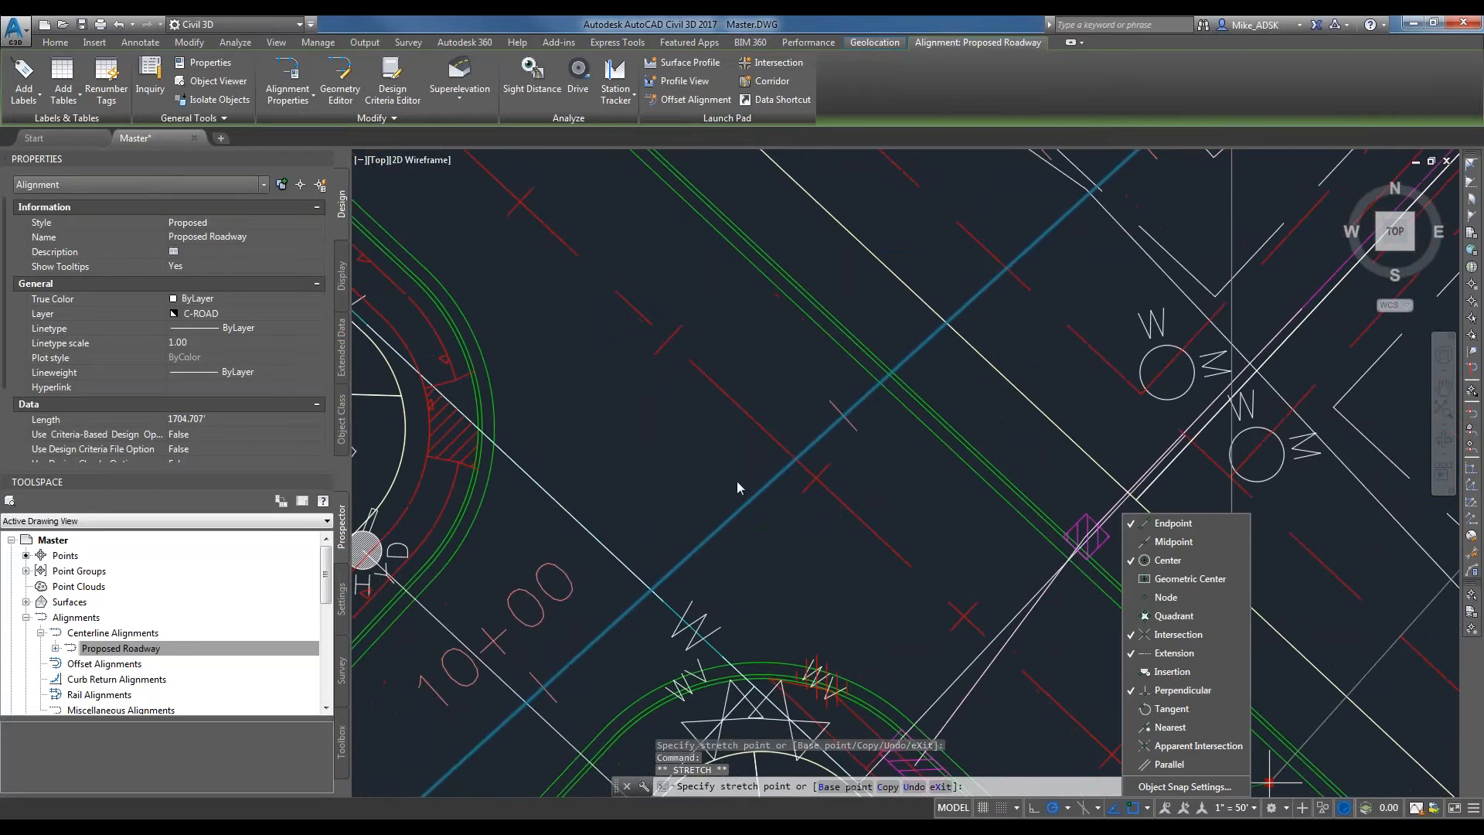
click(1140, 807)
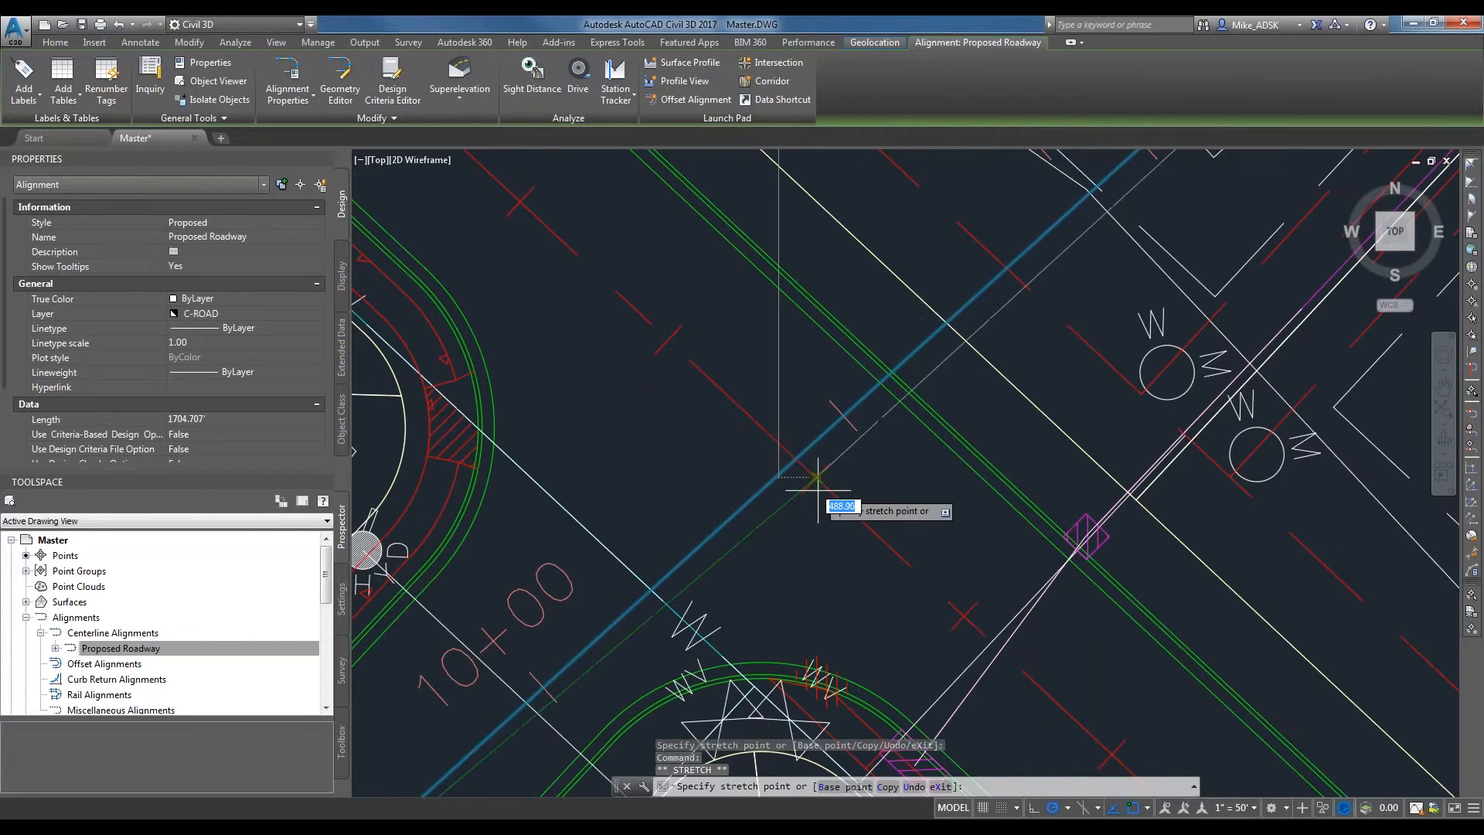
click(714, 470)
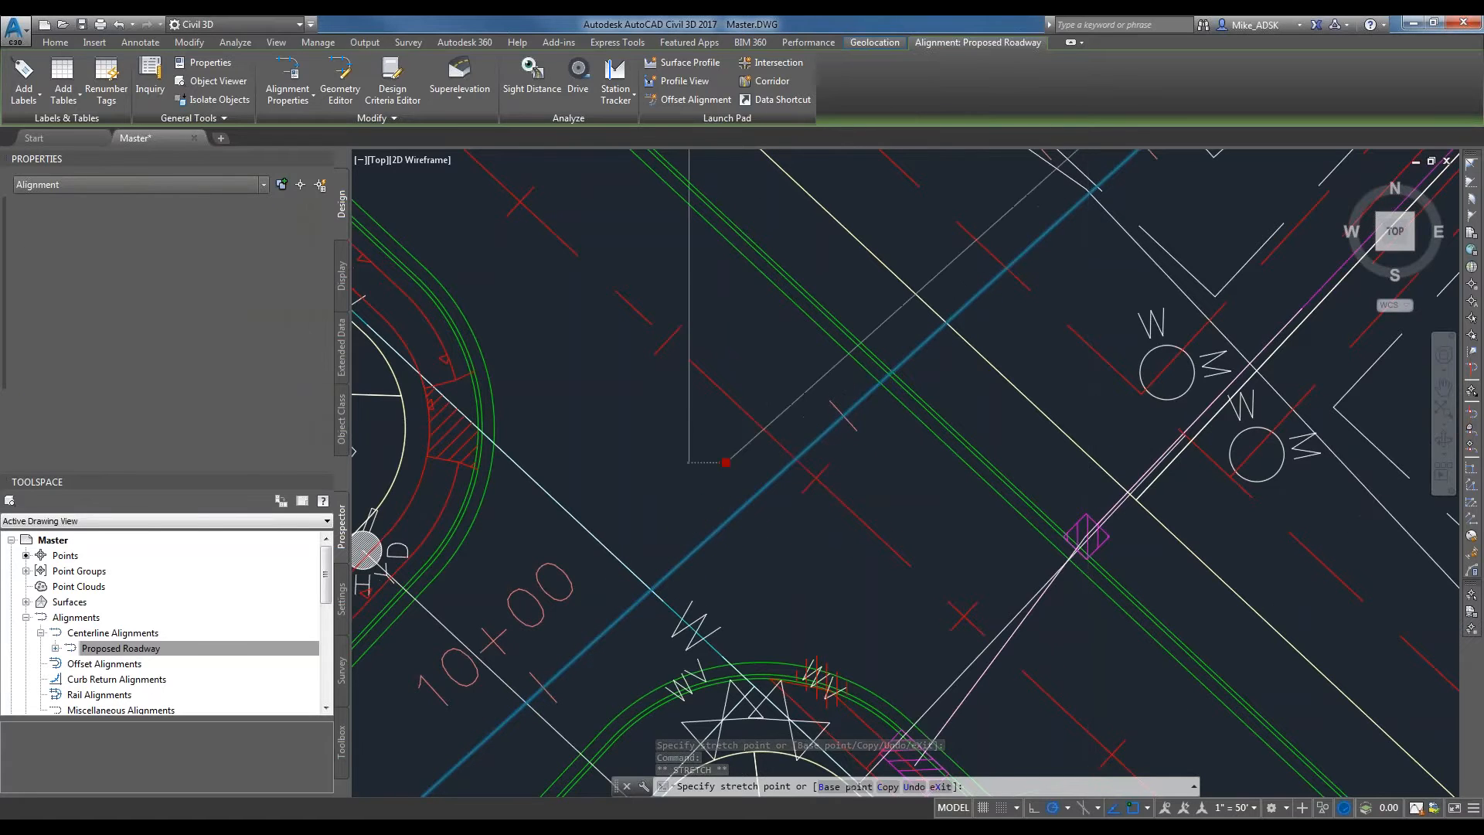
click(725, 463)
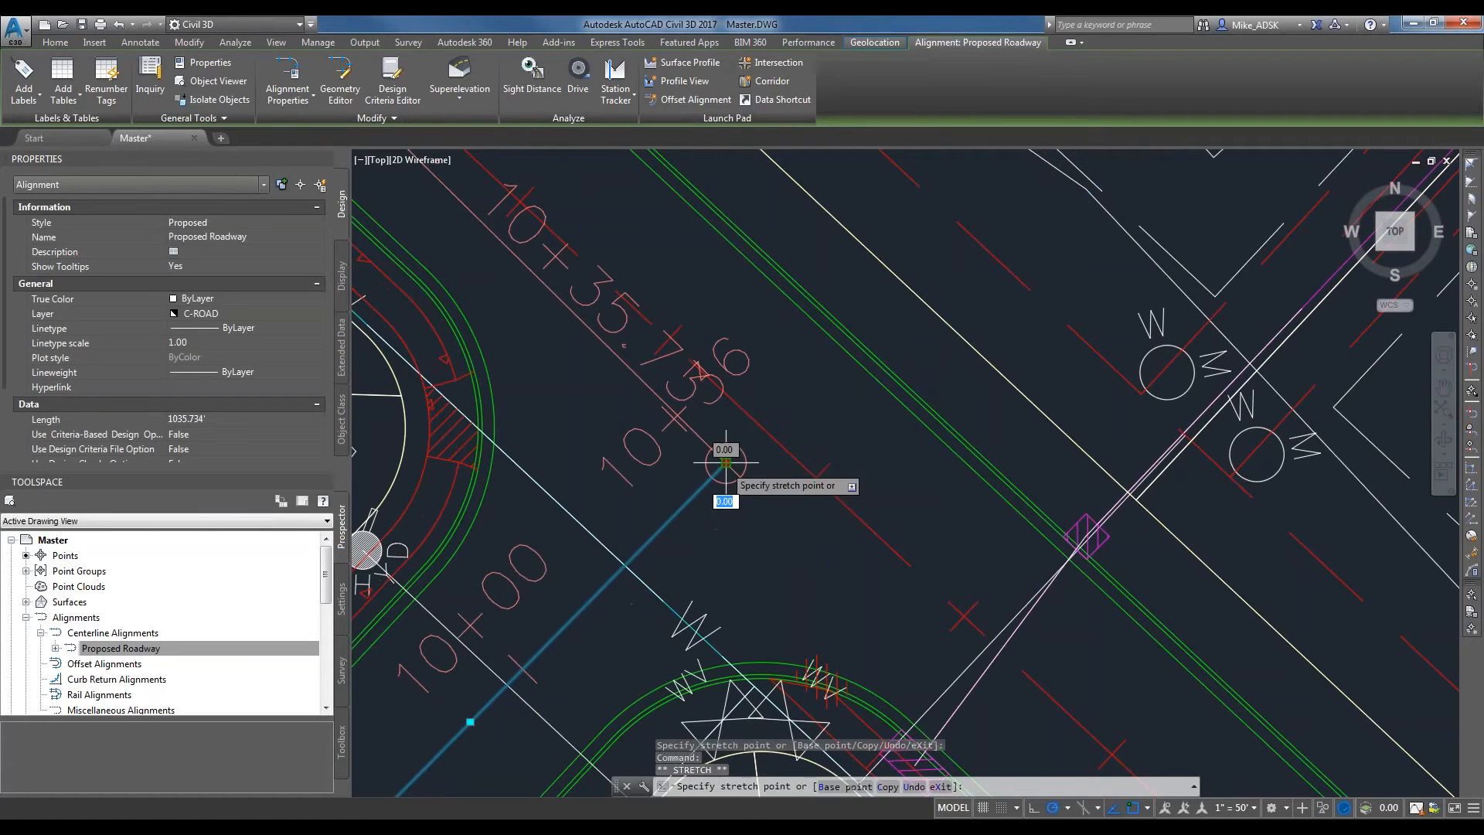
click(762, 426)
key(Escape)
Examine the alignment's end point and its run through the whole subdivision down to McCracken Road.
middle_drag(757, 516, 874, 459)
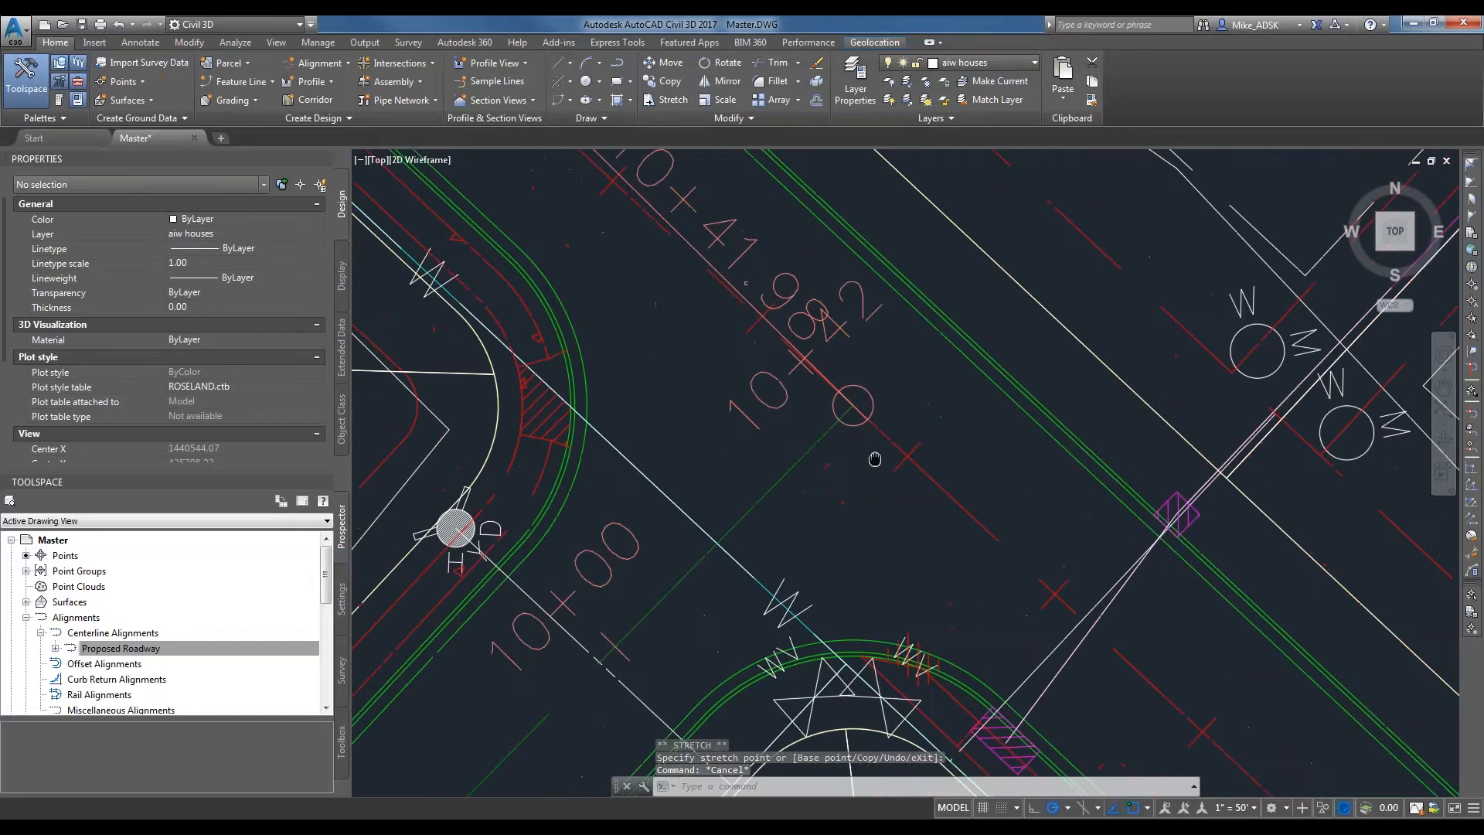
scroll(850, 468, down, 4)
scroll(834, 474, down, 4)
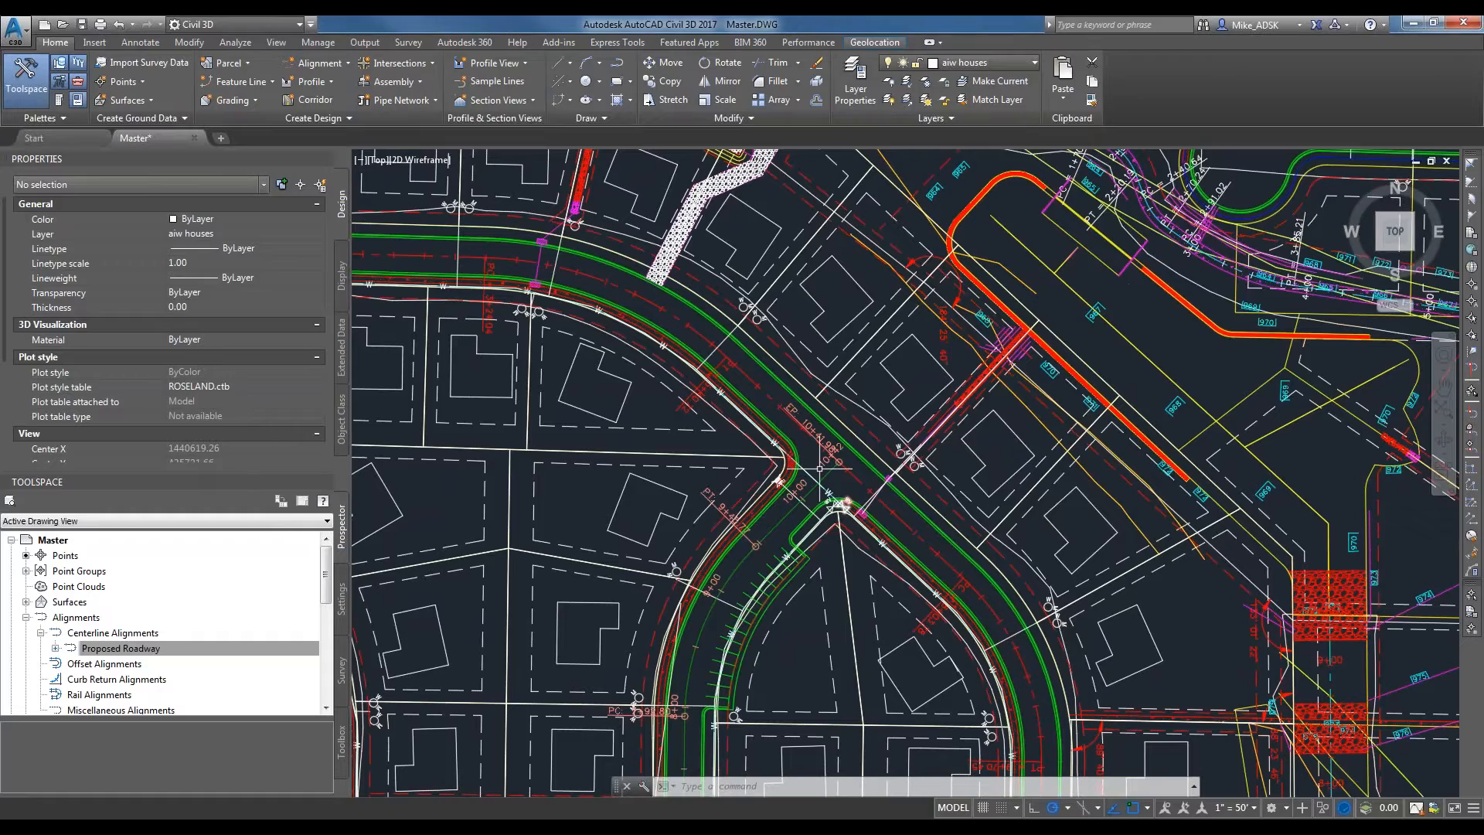
scroll(820, 467, down, 7)
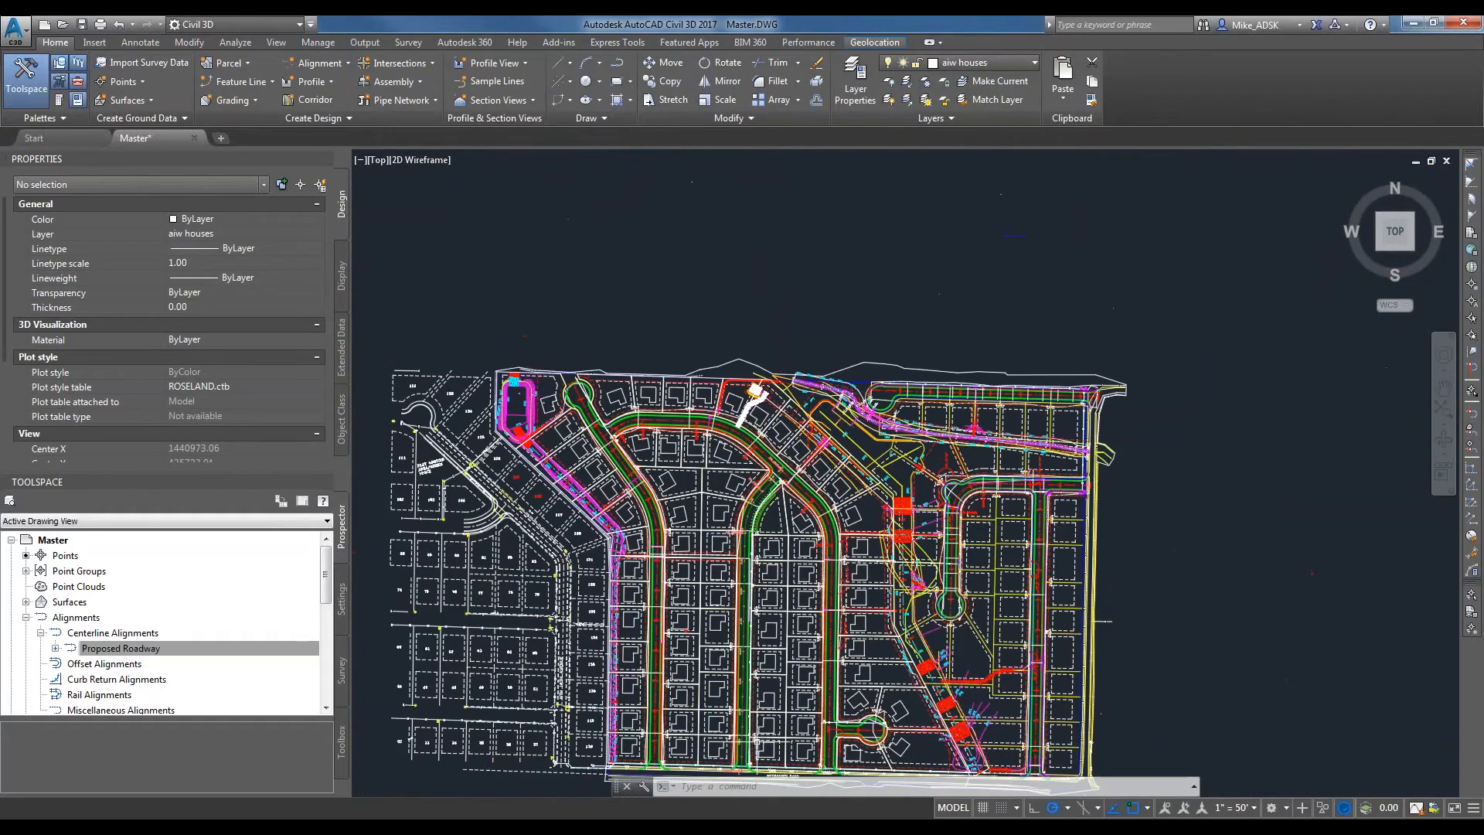
scroll(768, 386, up, 2)
scroll(768, 388, up, 2)
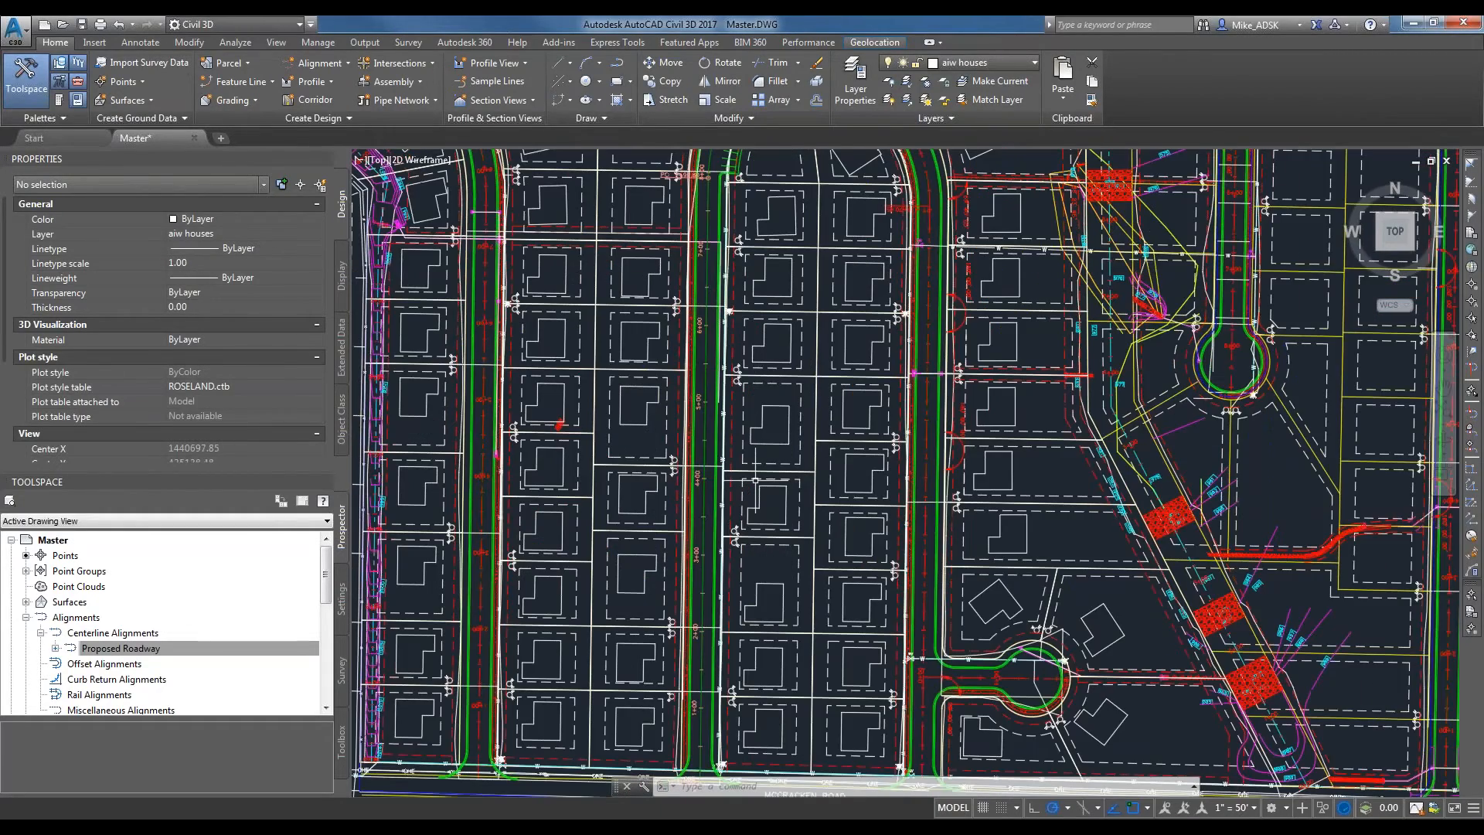
scroll(755, 480, down, 2)
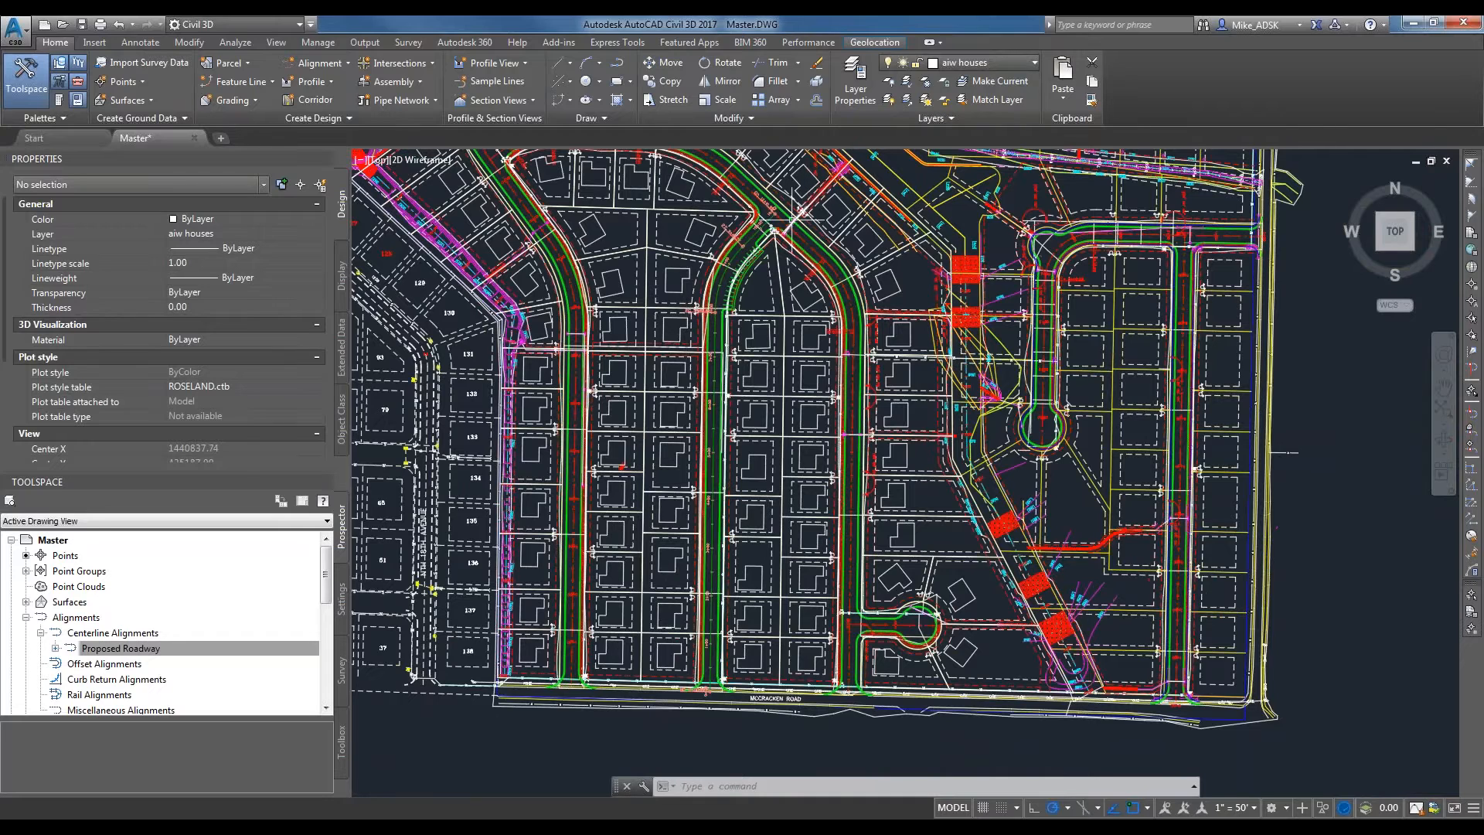
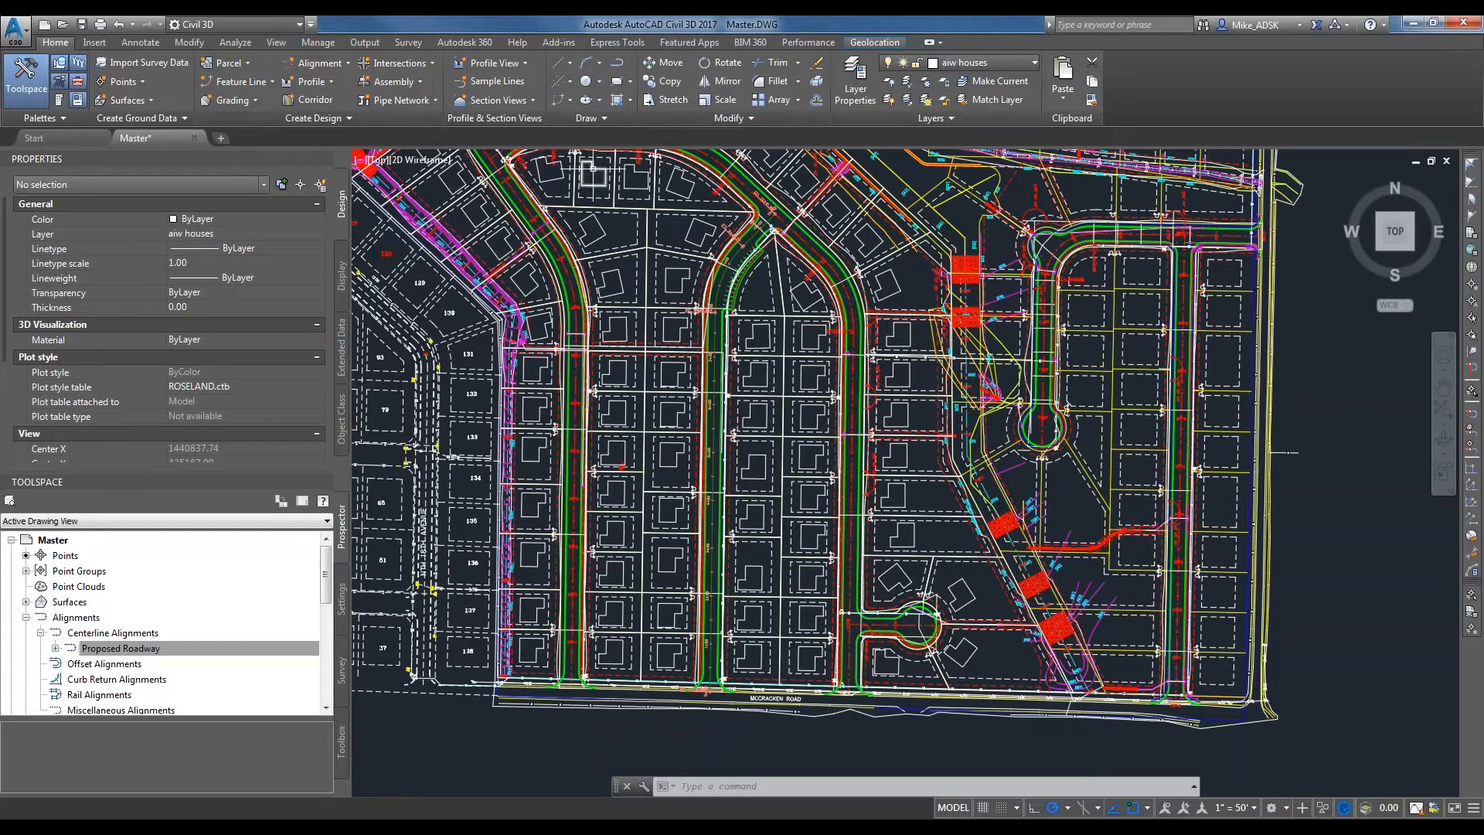
Start a surface profile for the Proposed Roadway alignment and add the EG surface over its full station range.
scroll(762, 449, down, 2)
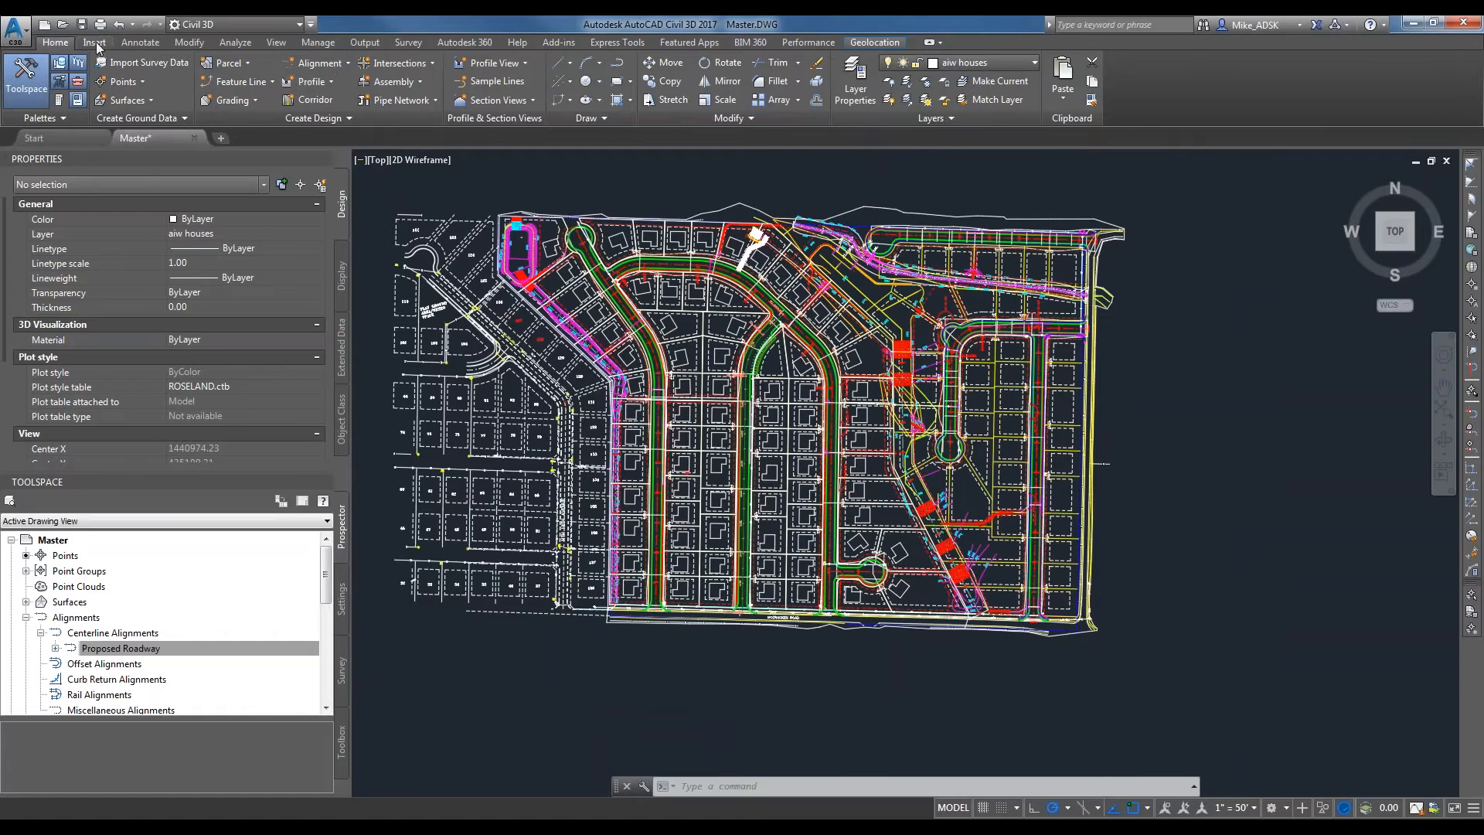
click(317, 81)
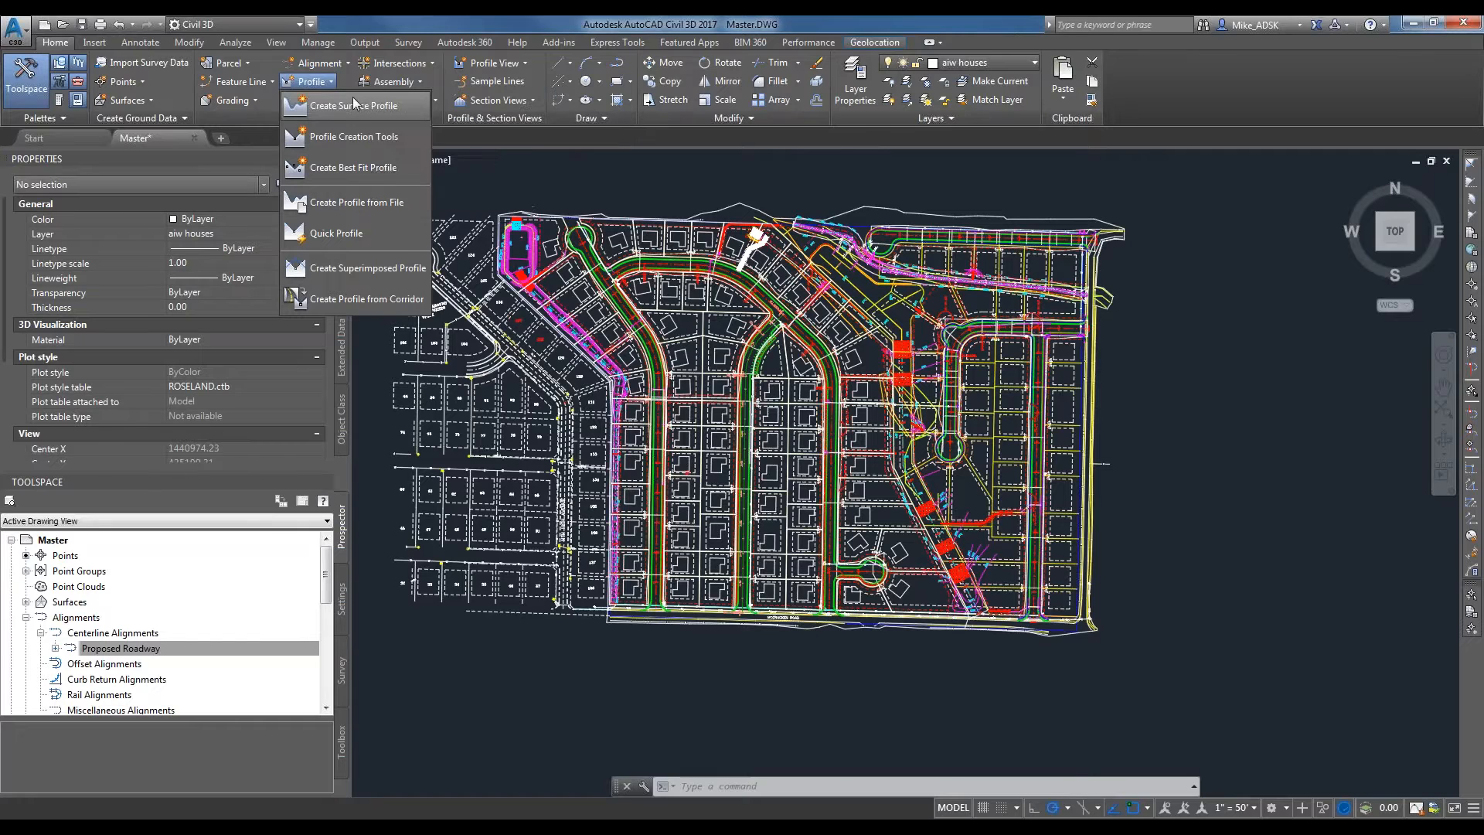
click(353, 105)
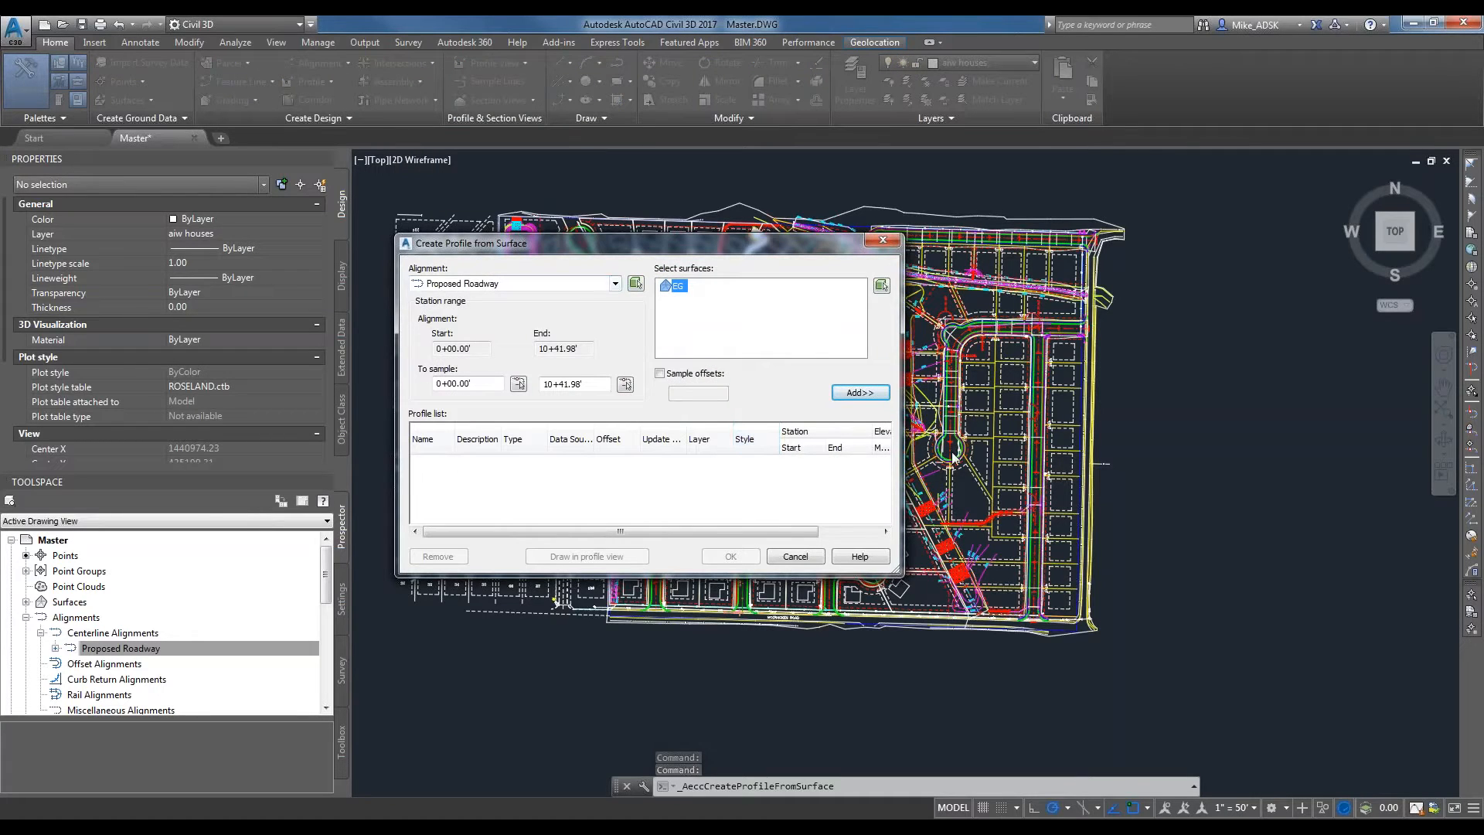
drag(680, 240, 695, 210)
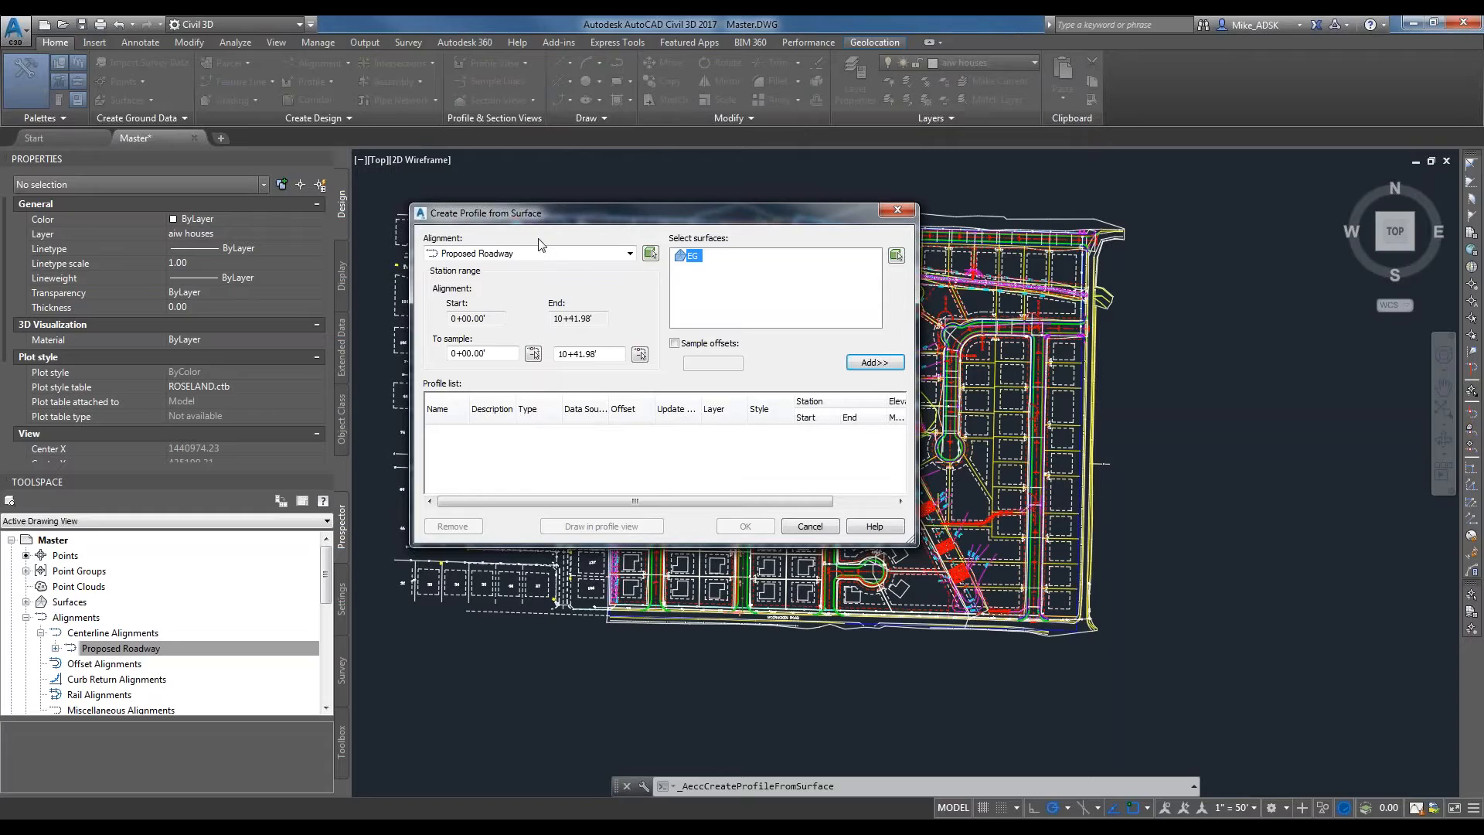
click(499, 254)
click(493, 268)
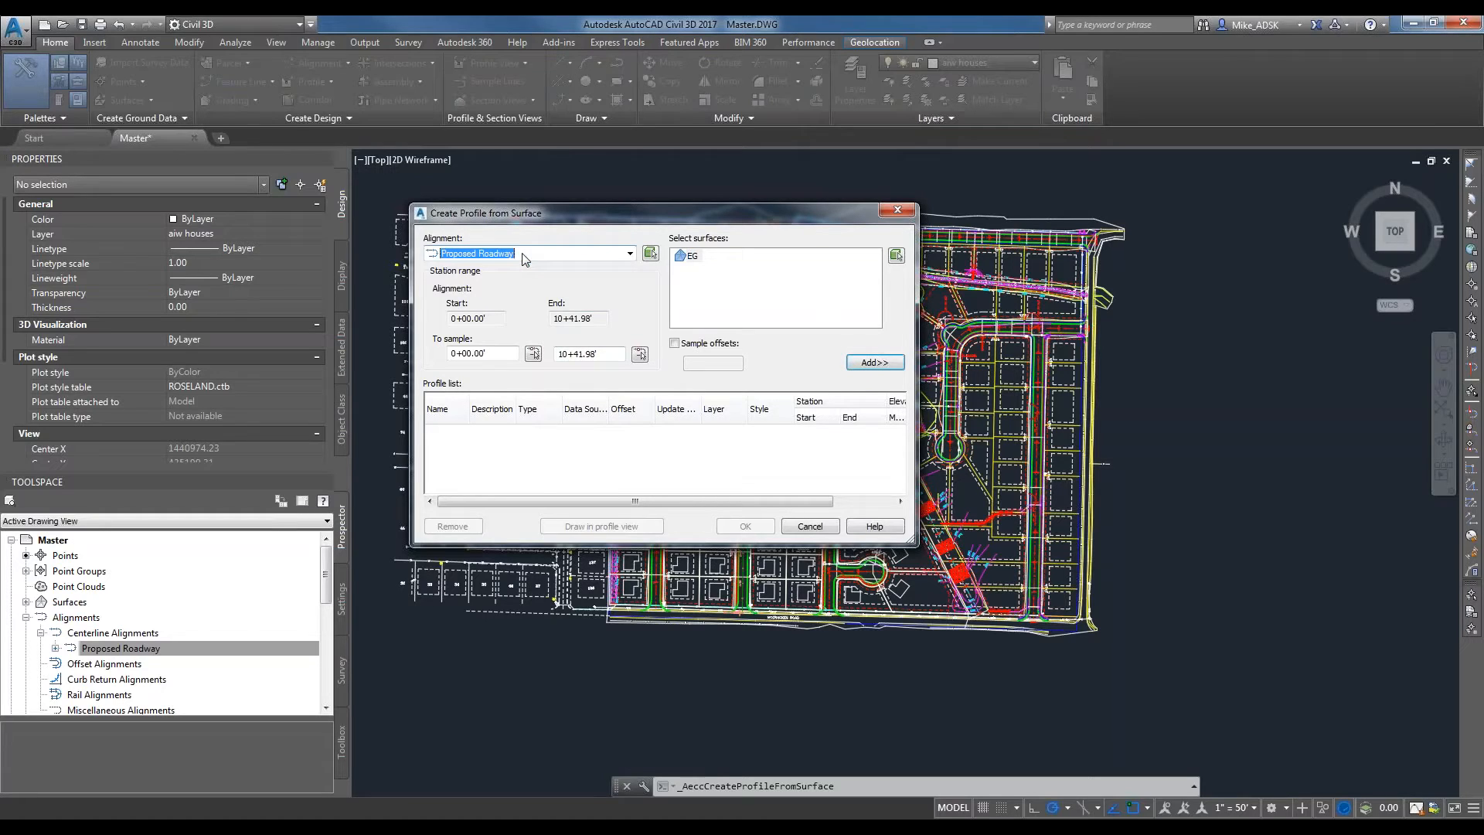
click(689, 256)
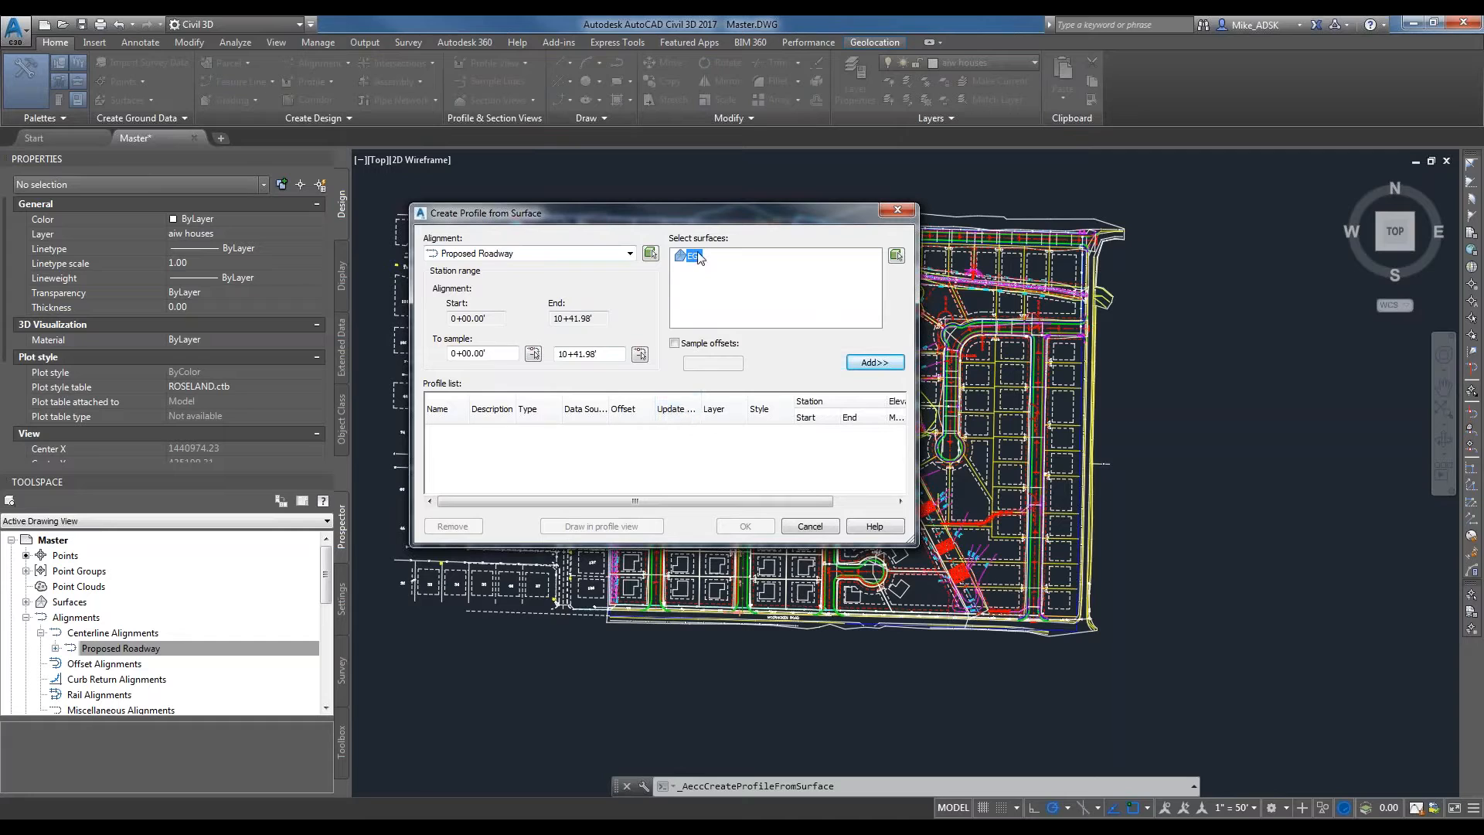
click(876, 363)
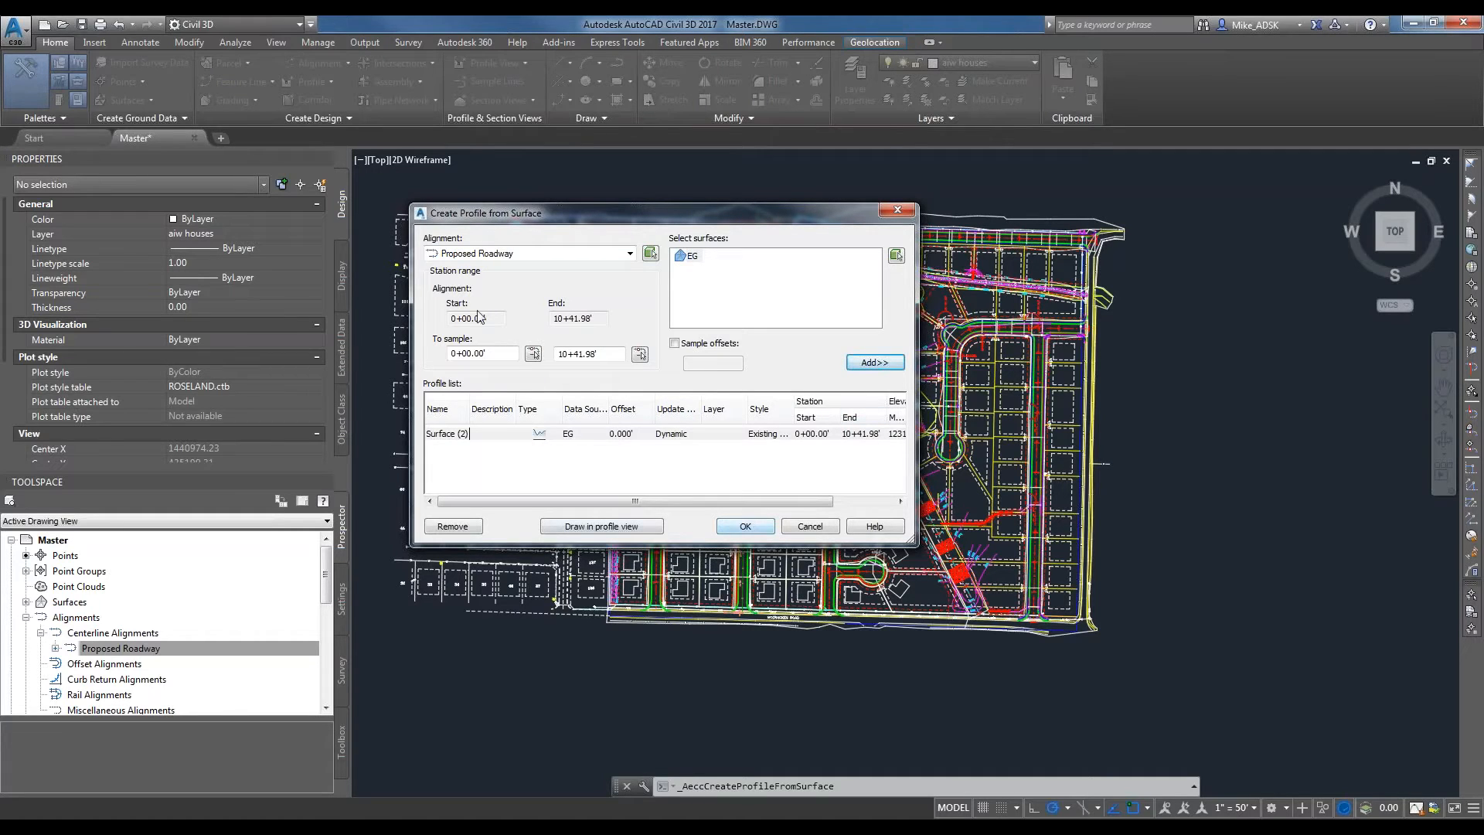
Draw the EG profile in a Major Grids and HGP profile view with automatic station range and height, placed east of the site.
click(577, 530)
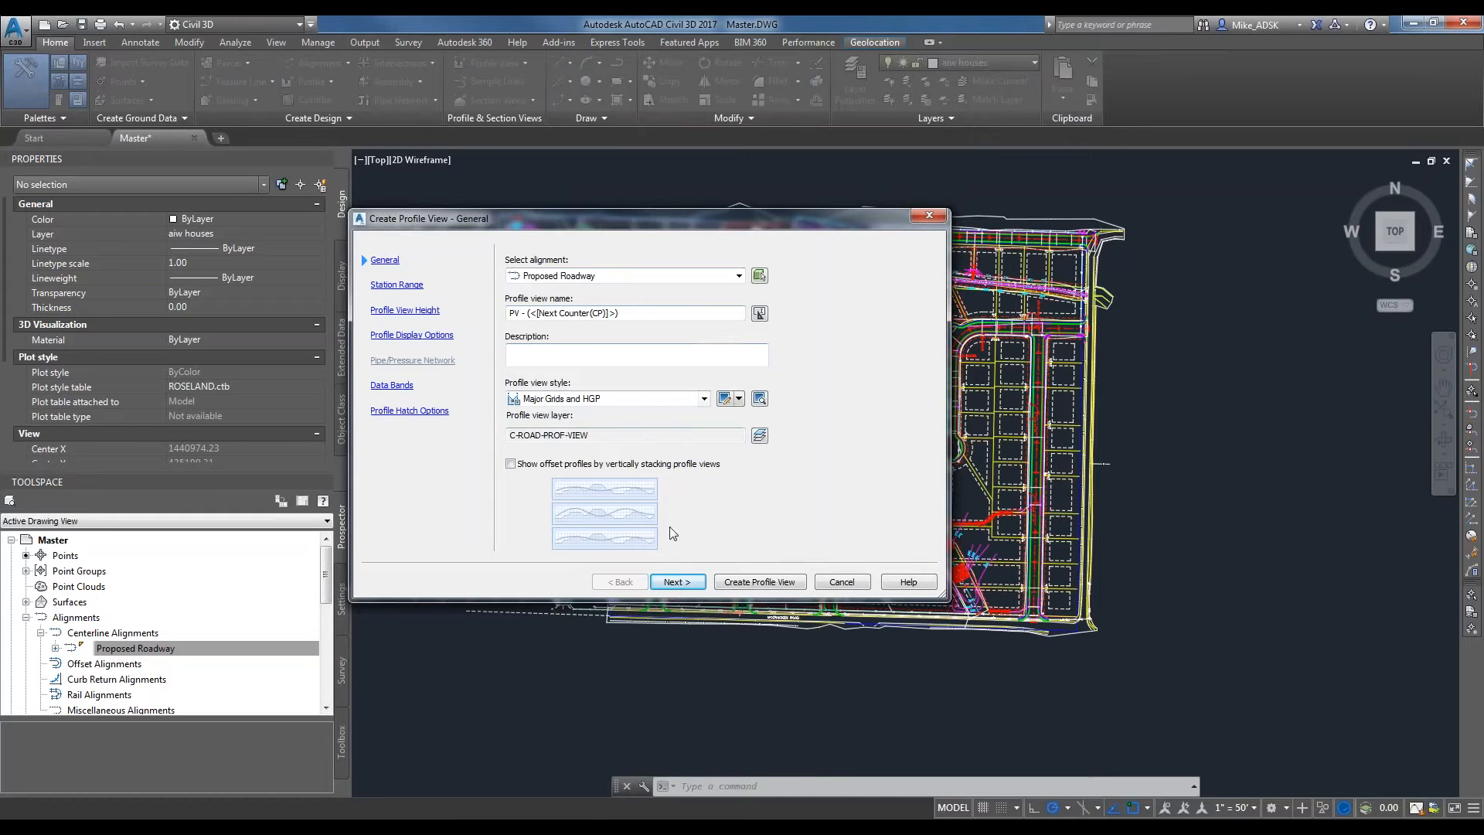
click(684, 583)
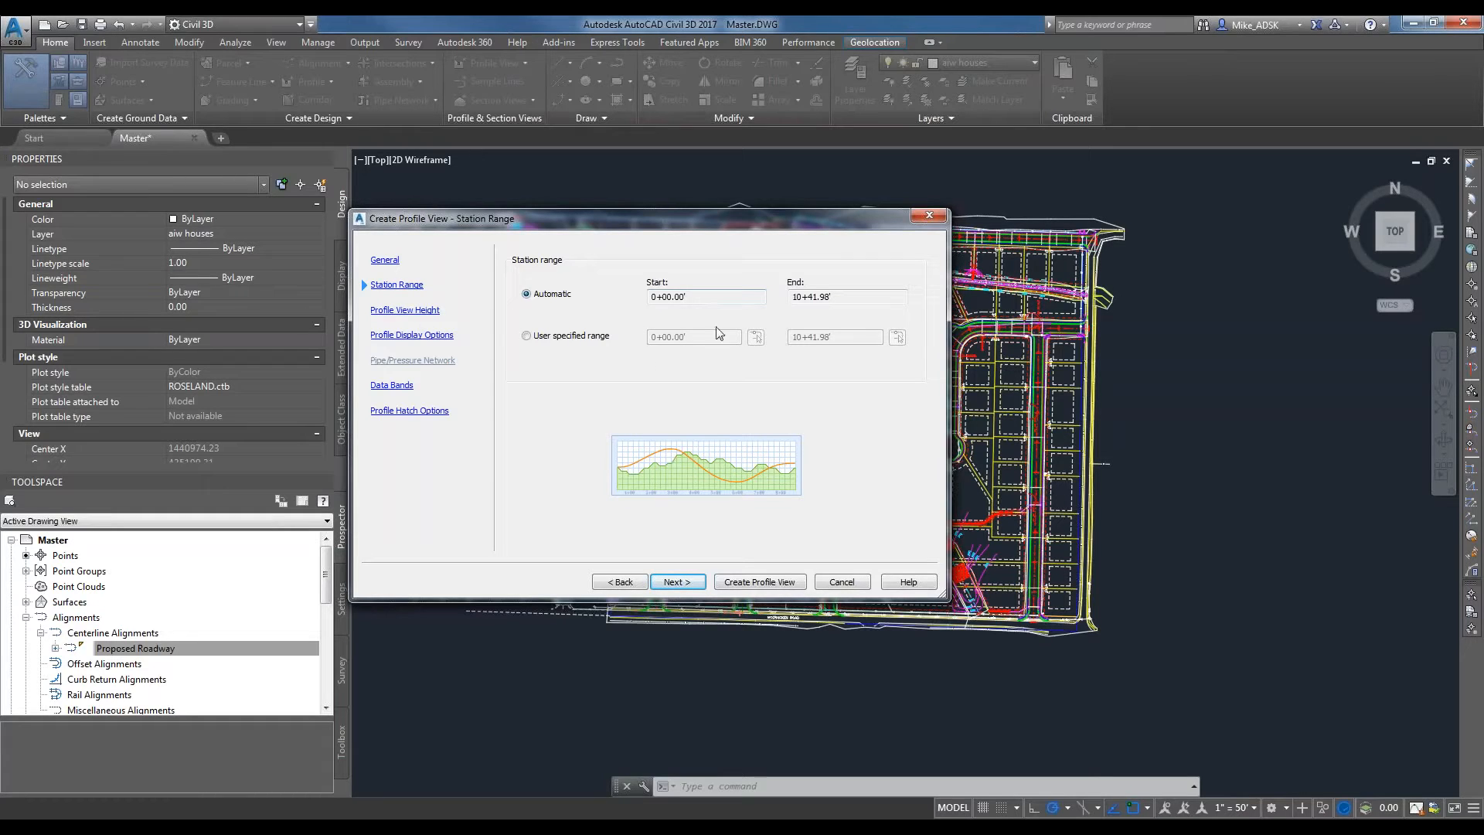
click(699, 582)
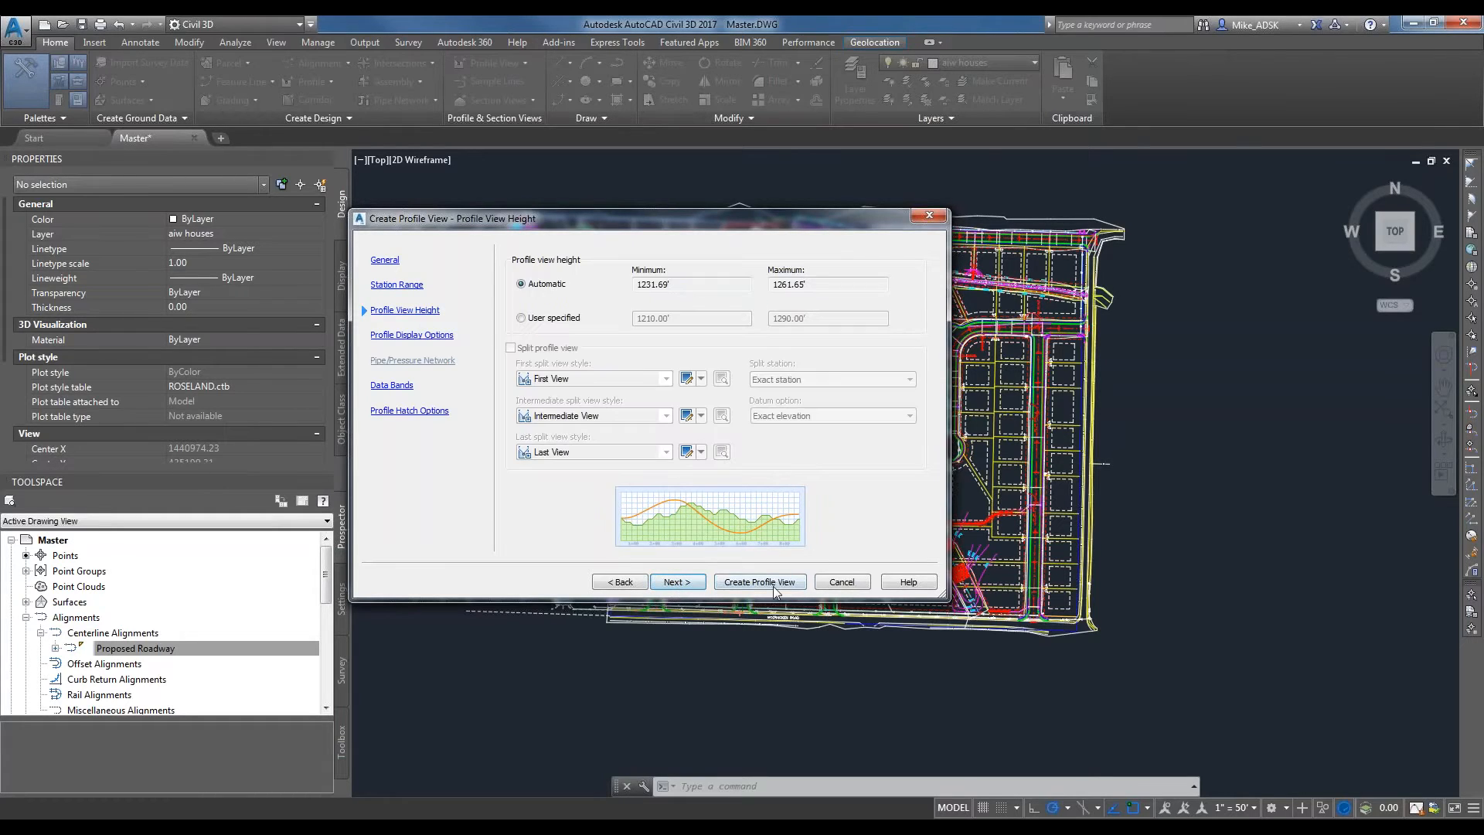
click(677, 584)
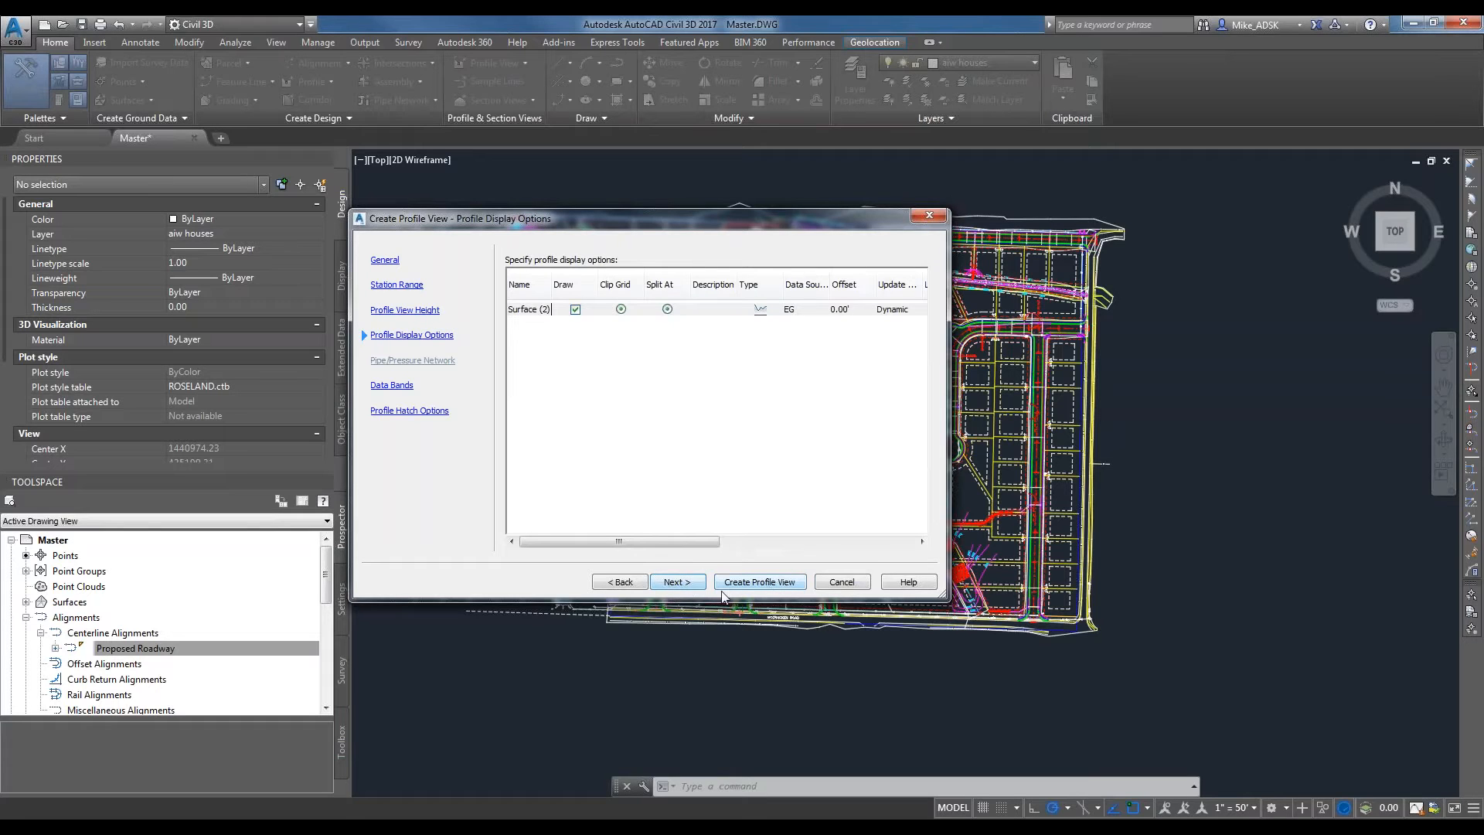
click(680, 583)
click(693, 586)
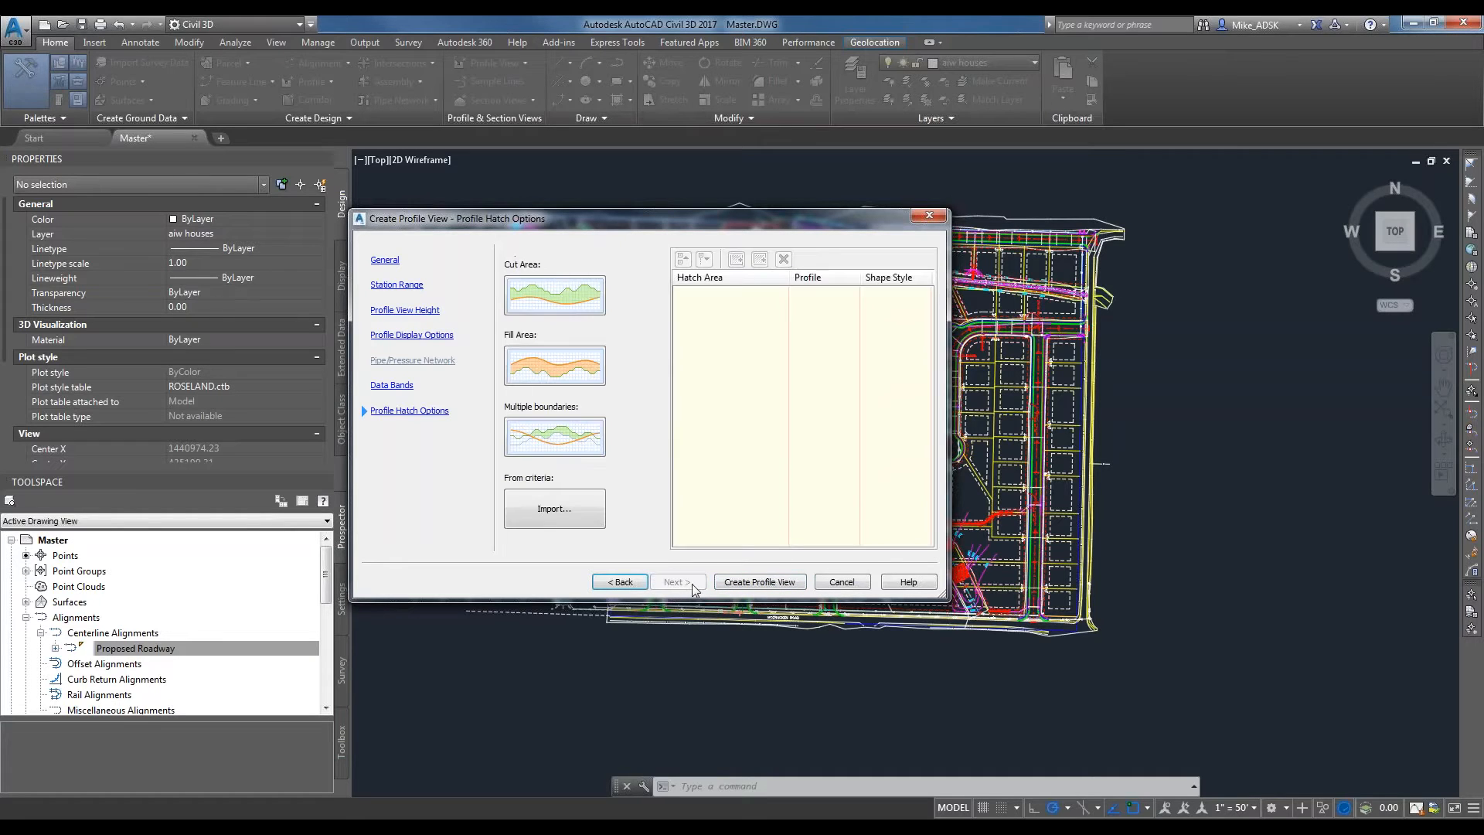
click(777, 586)
scroll(1110, 483, down, 4)
middle_drag(1124, 474, 664, 490)
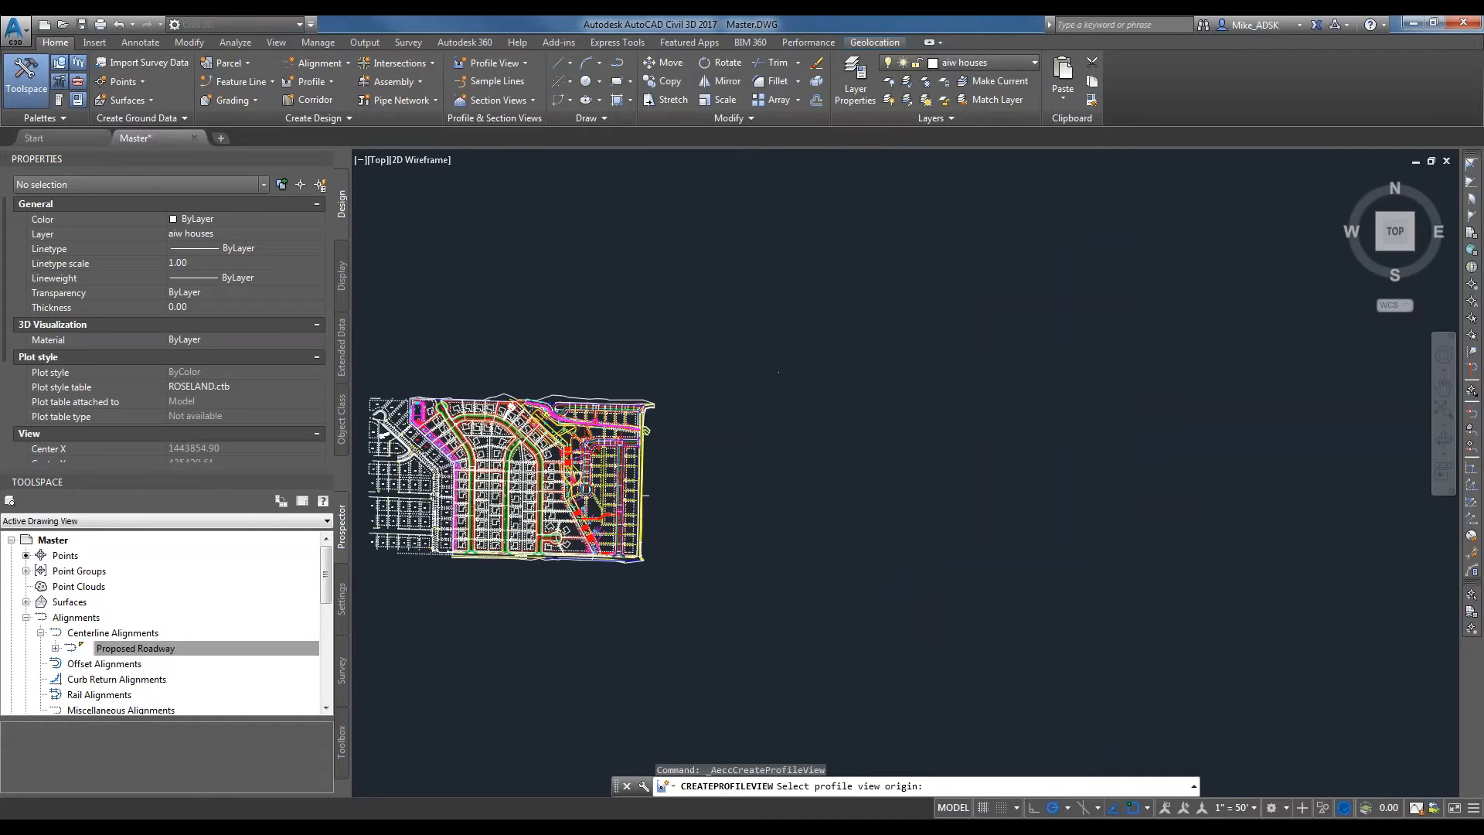
click(838, 379)
Examine the Proposed Roadway profile view, following the existing ground line along its stations and elevations.
scroll(923, 455, up, 2)
scroll(927, 441, up, 2)
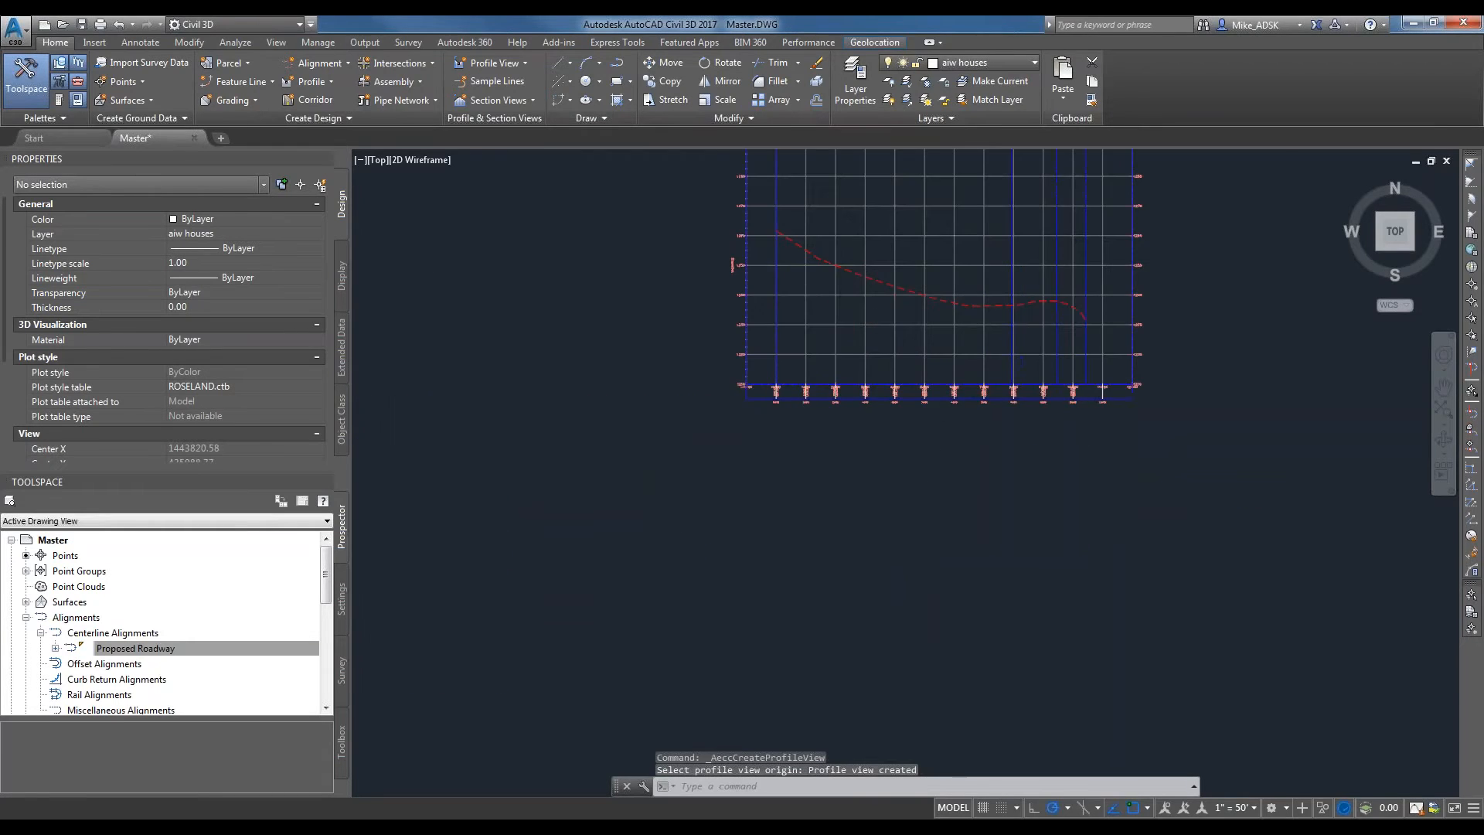
scroll(937, 414, up, 3)
middle_drag(821, 404, 874, 380)
scroll(788, 503, down, 3)
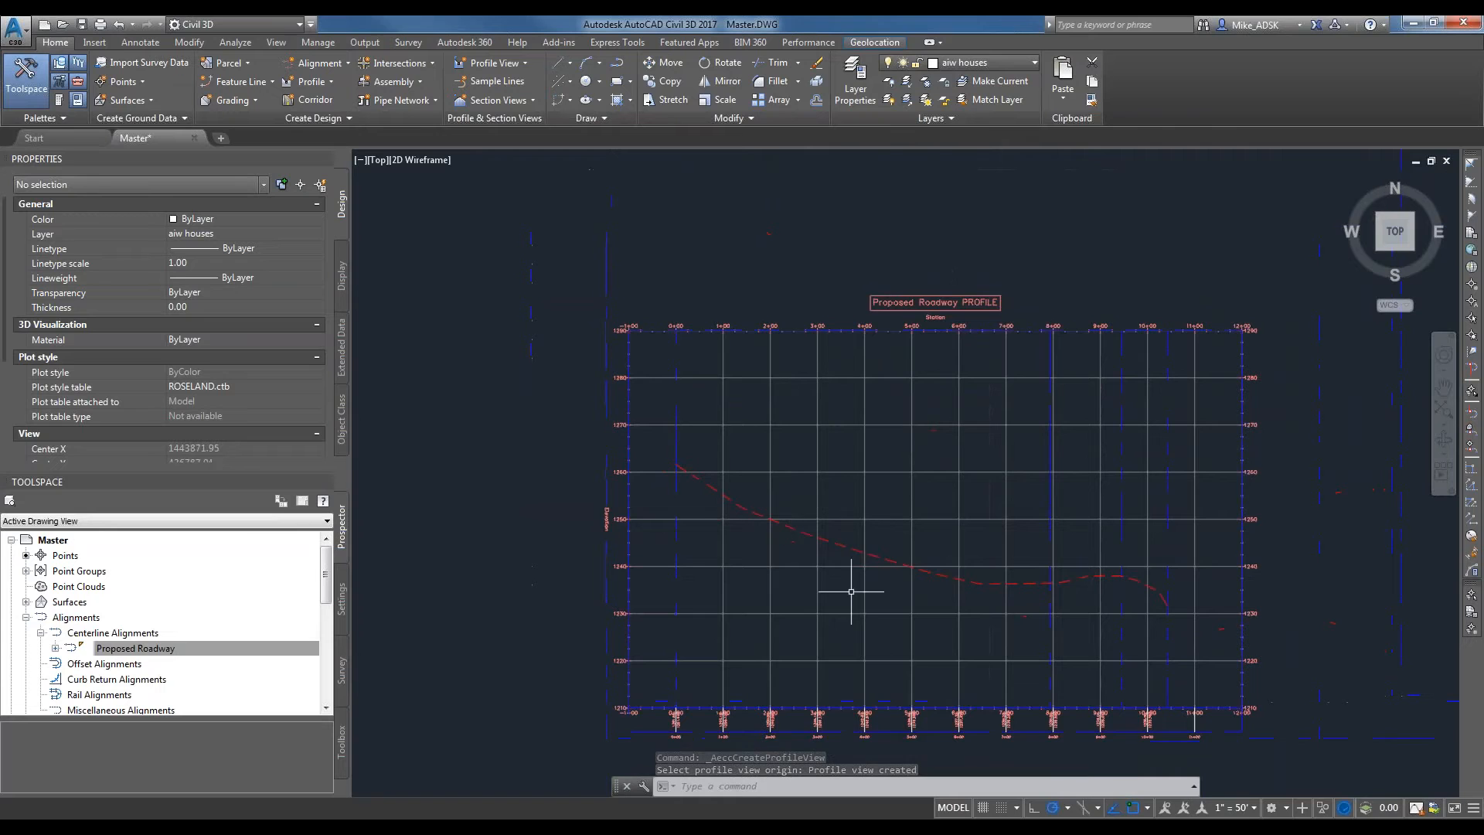
scroll(857, 556, up, 3)
middle_drag(837, 473, 687, 460)
scroll(1010, 225, up, 3)
scroll(871, 305, down, 5)
middle_drag(815, 336, 833, 327)
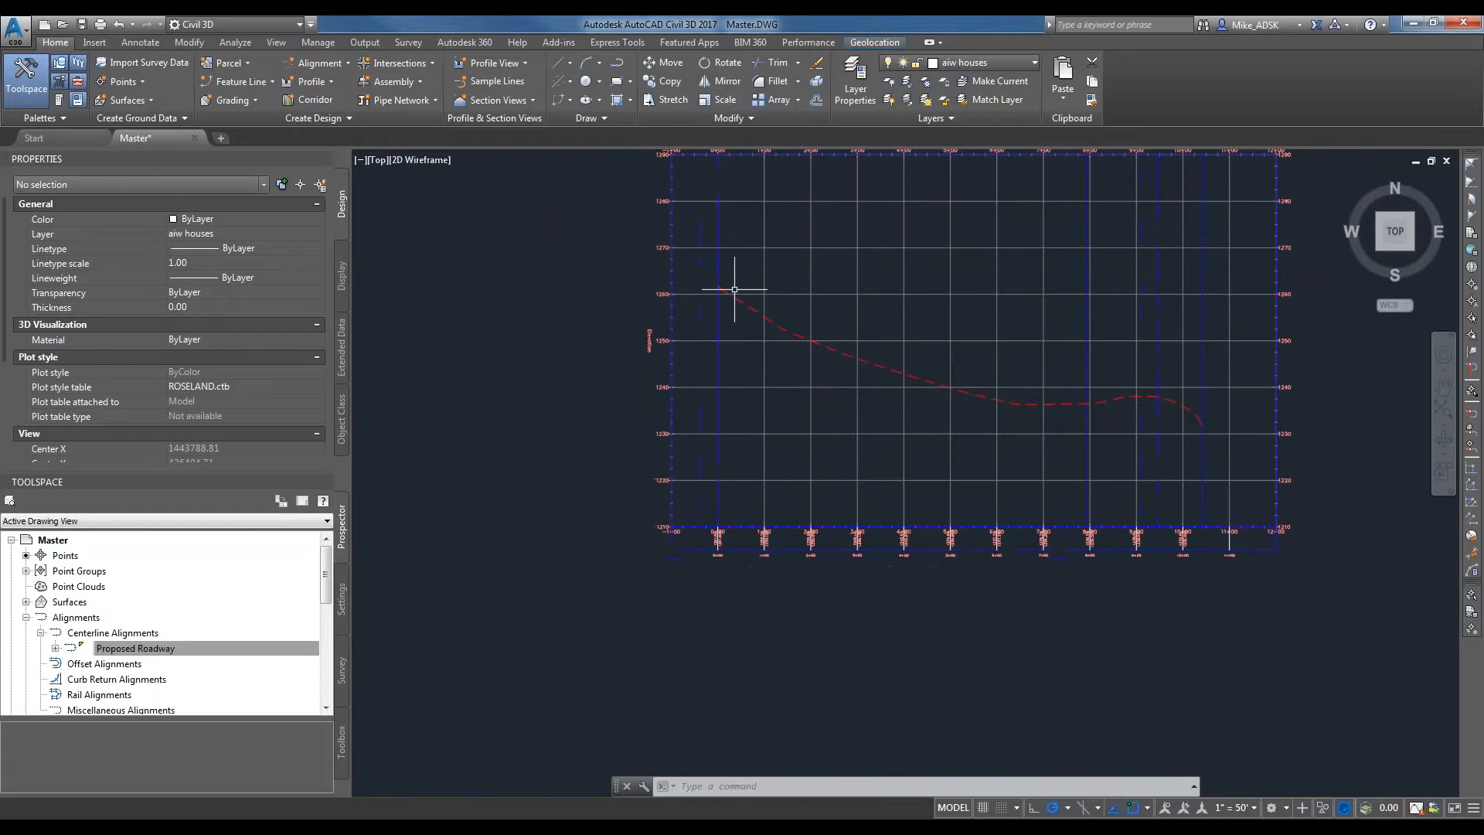
scroll(714, 294, up, 4)
middle_drag(744, 242, 745, 245)
scroll(744, 245, down, 5)
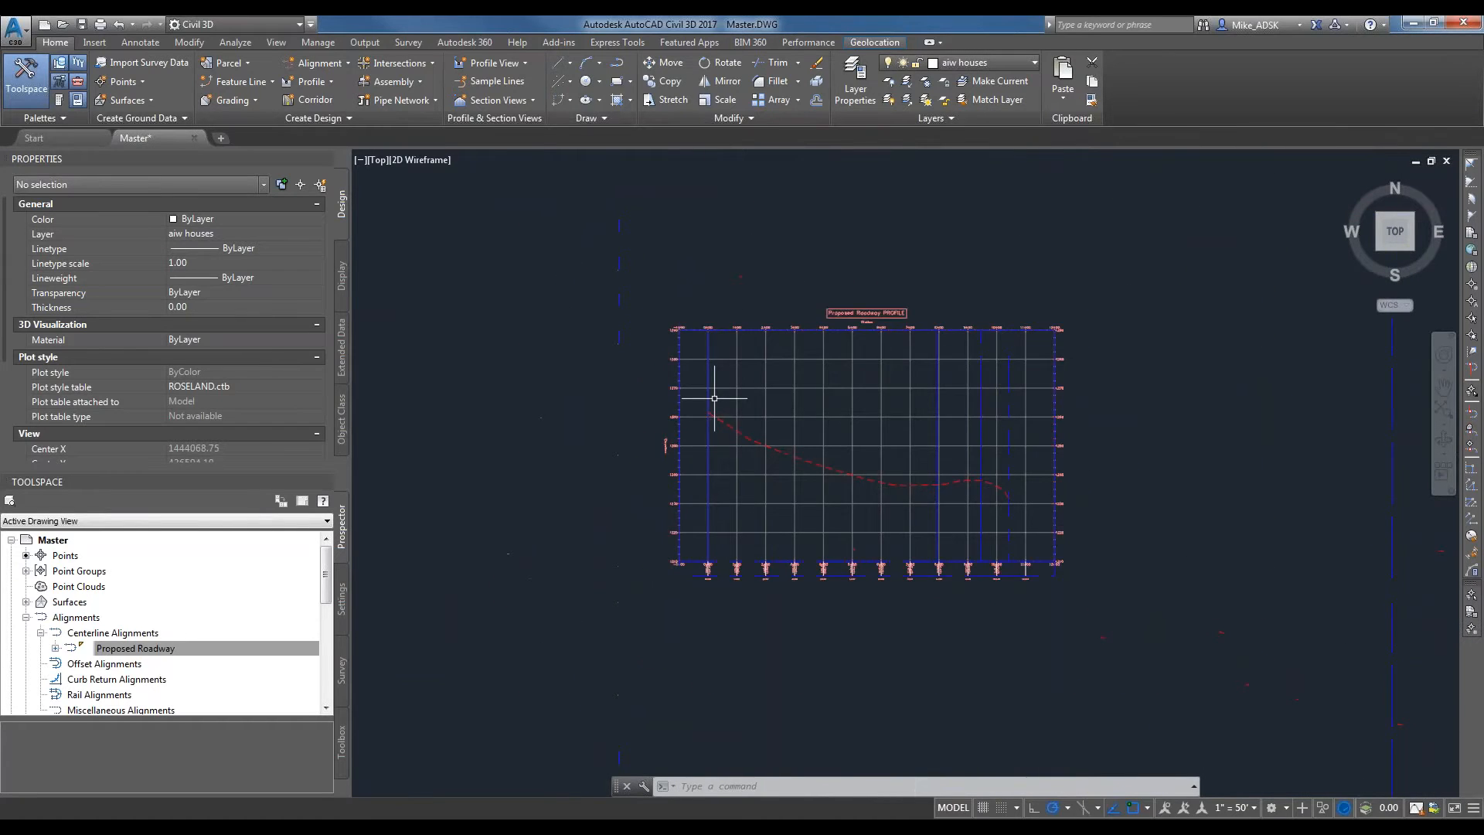
scroll(716, 420, down, 2)
scroll(738, 363, up, 2)
middle_drag(738, 364, 870, 396)
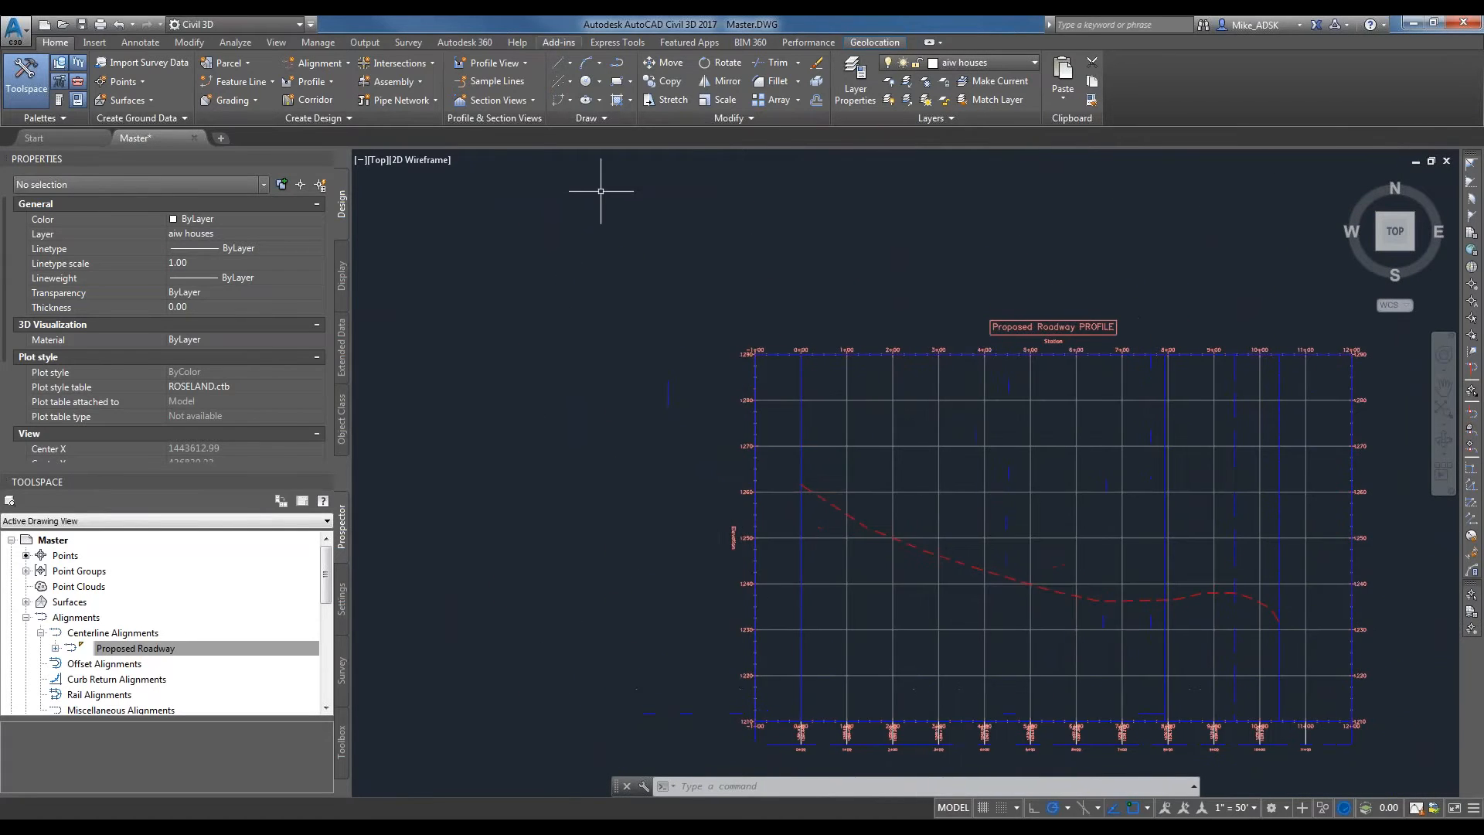
Split model space into two vertical viewports, showing the alignment's start at McCracken Road in one and the profile view in the other.
click(264, 44)
click(607, 104)
click(647, 144)
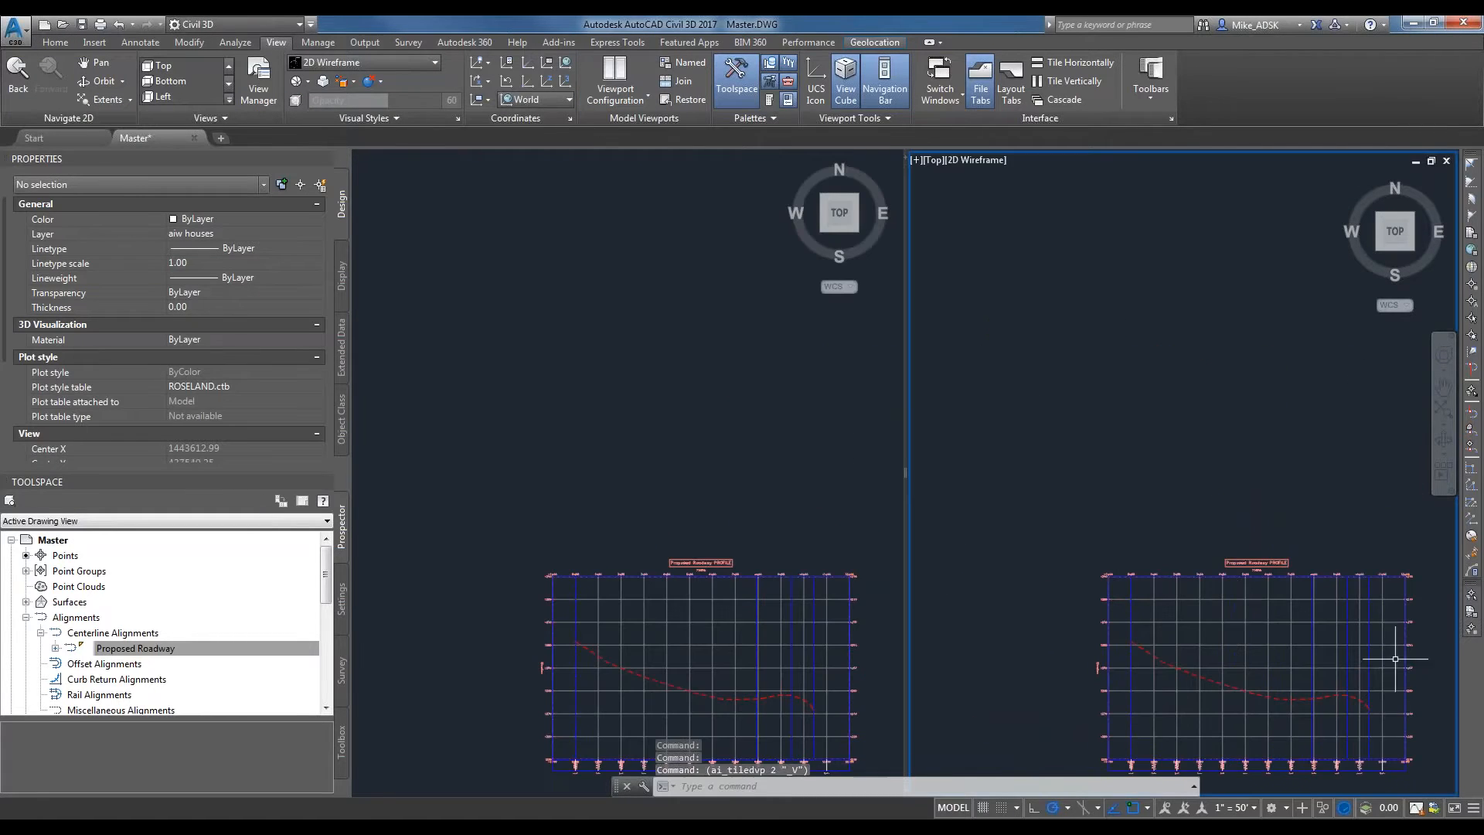
scroll(695, 391, down, 8)
scroll(641, 446, up, 8)
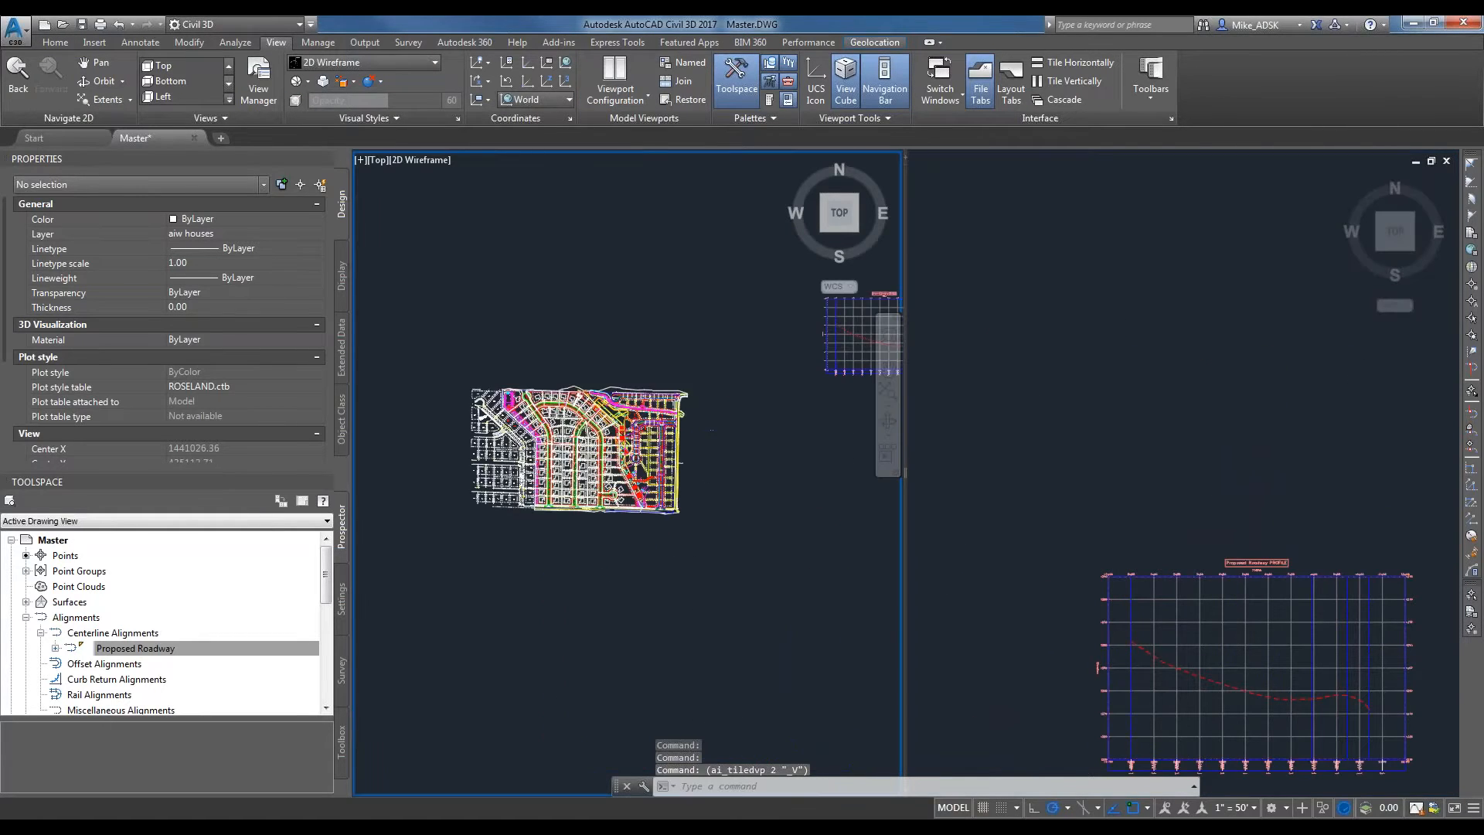
scroll(524, 572, up, 3)
scroll(587, 587, up, 7)
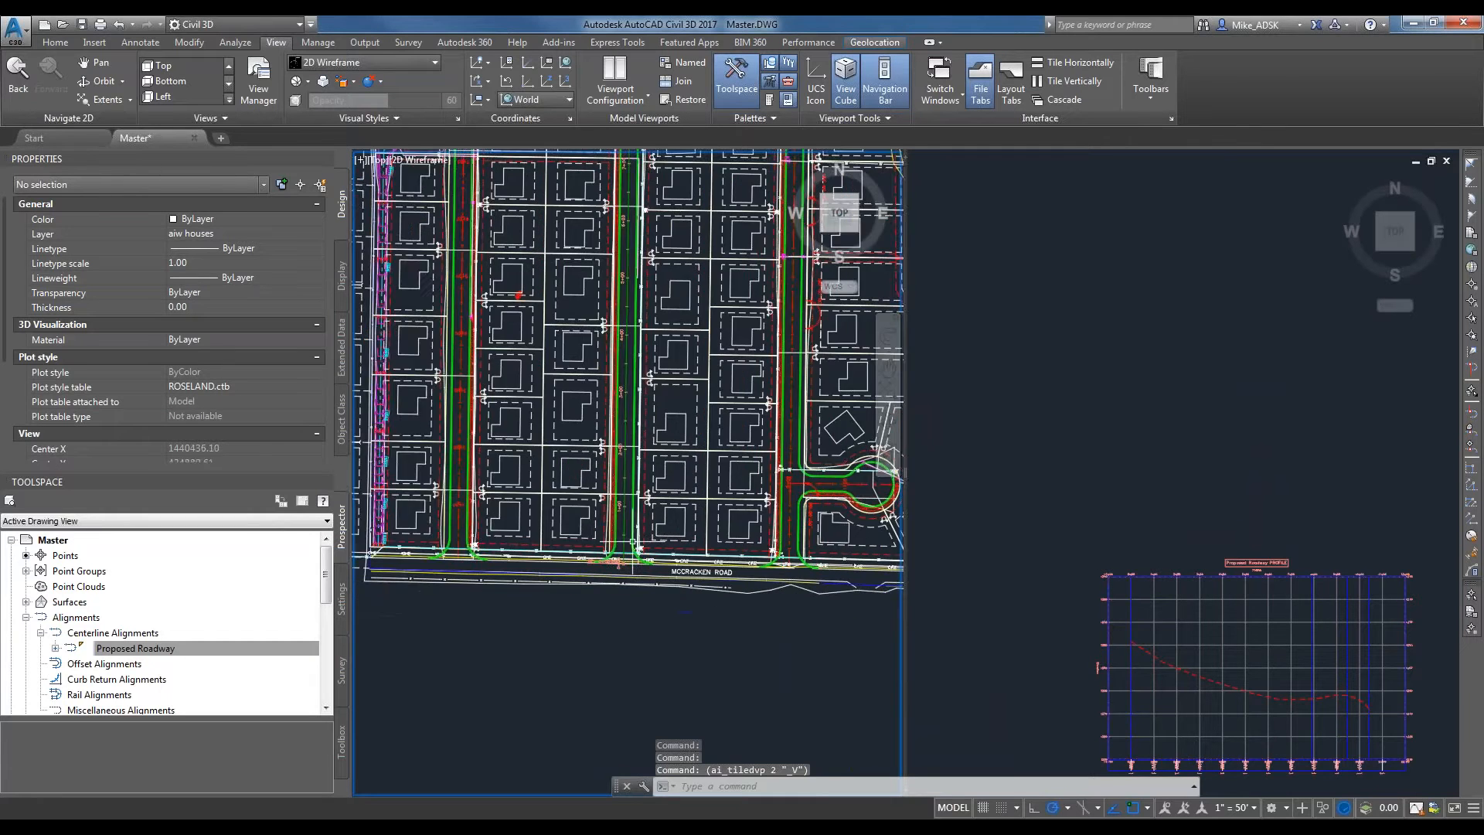
scroll(1109, 679, up, 10)
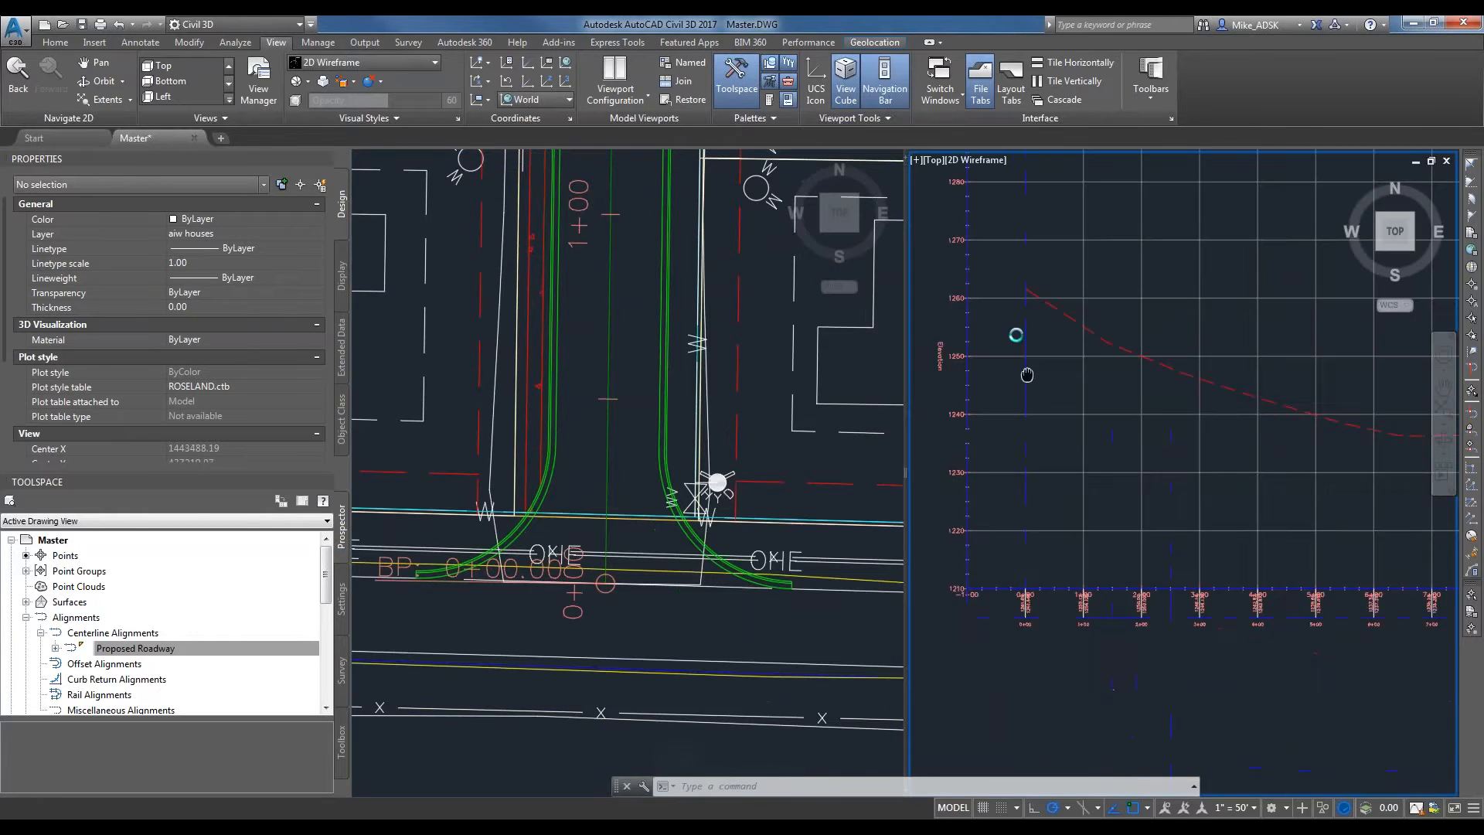
Compare the alignment's start in plan with the station and elevation labels at 0+00 in the profile view.
scroll(1026, 680, up, 4)
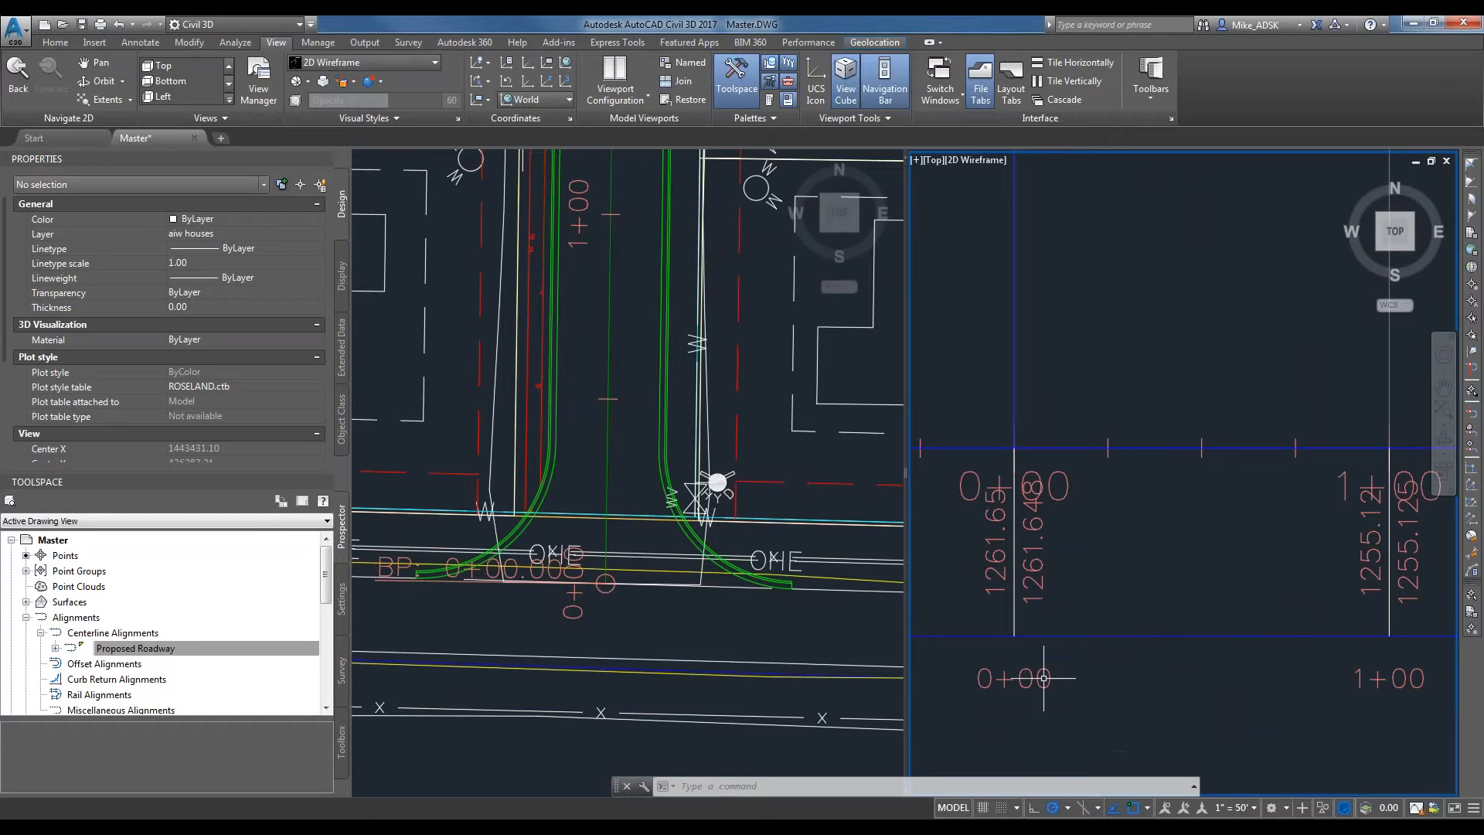
scroll(1085, 502, down, 2)
scroll(1084, 502, down, 5)
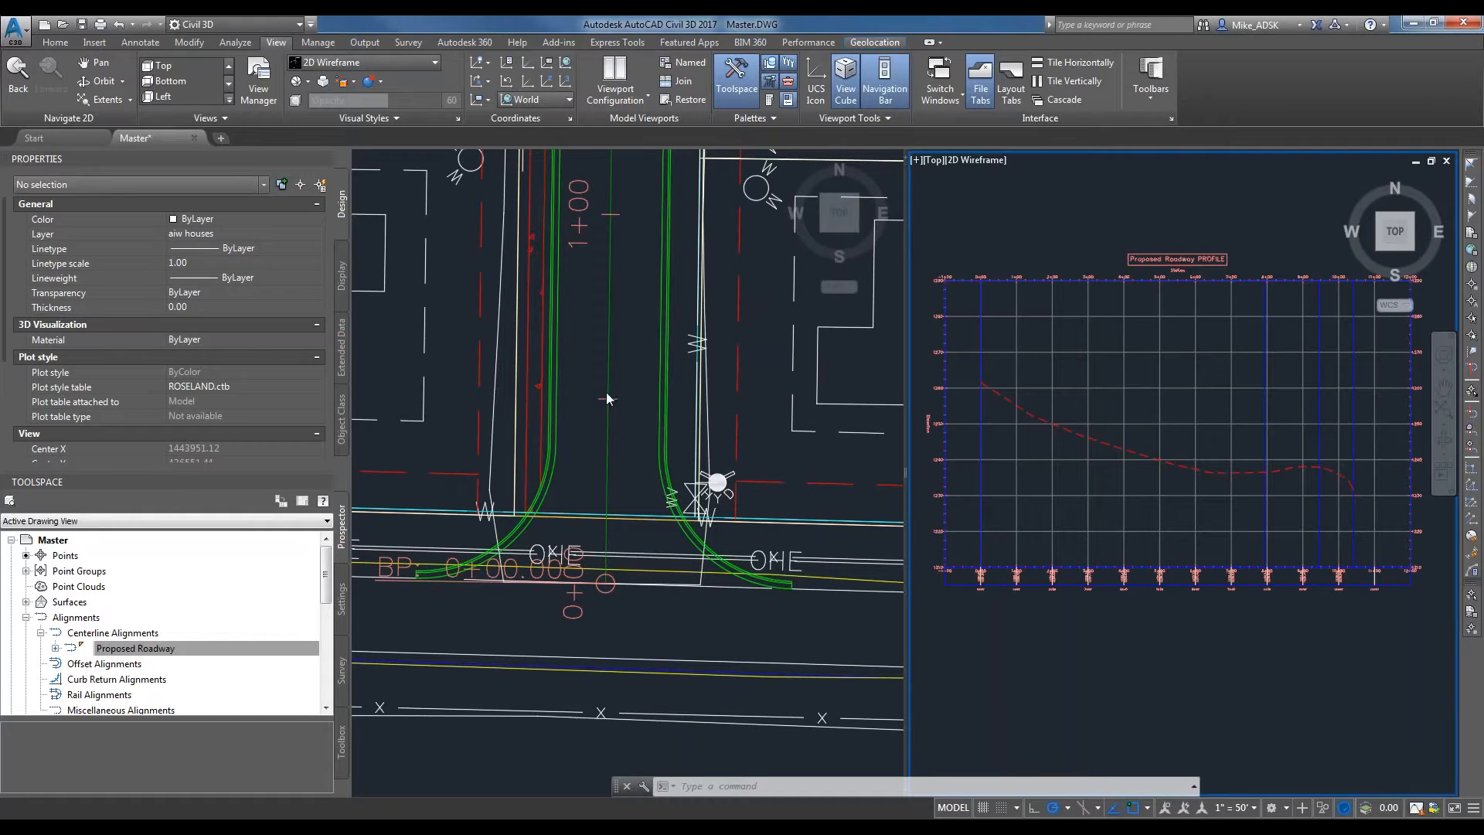
click(629, 365)
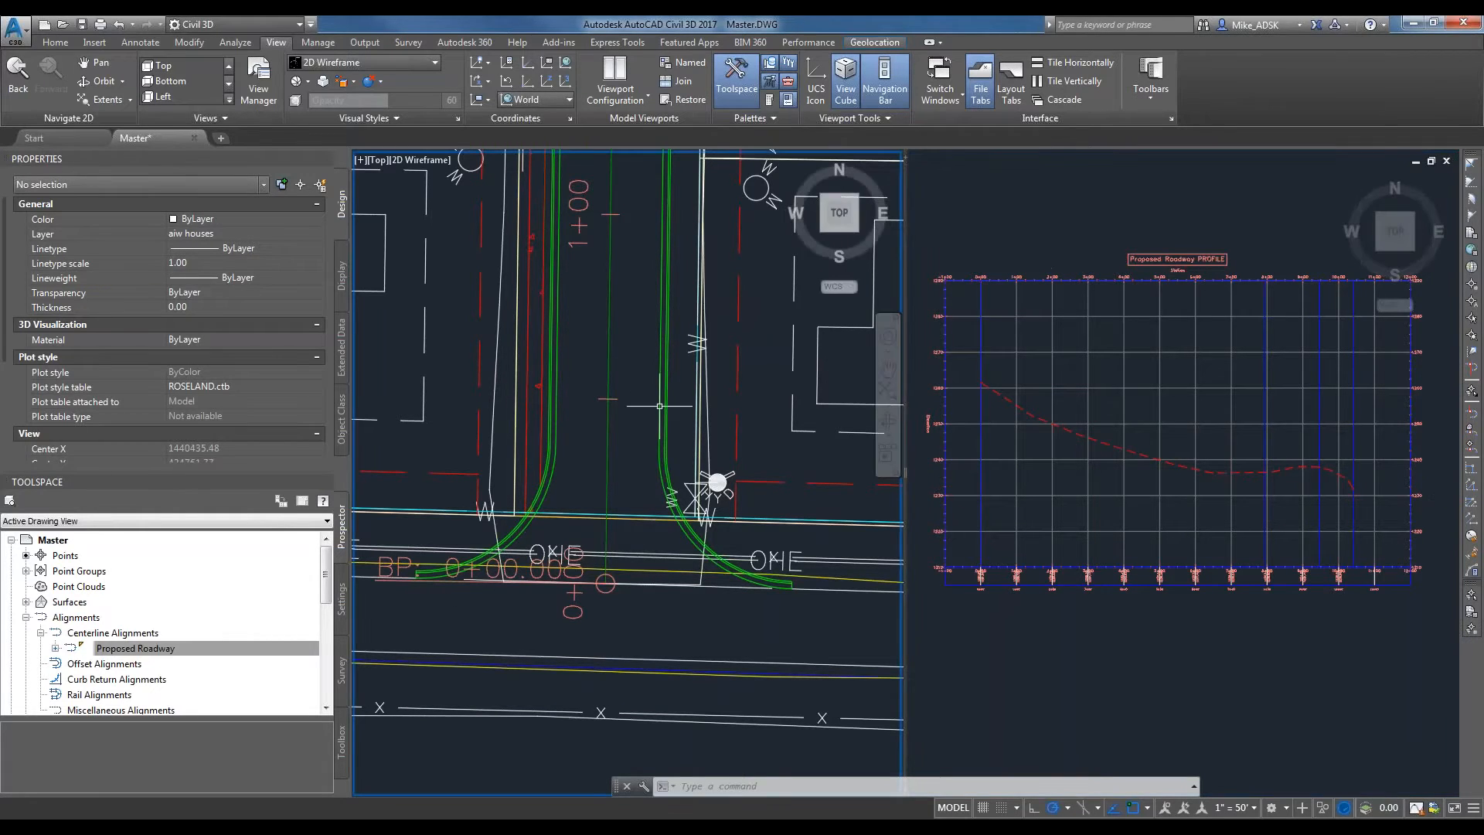
scroll(629, 365, down, 5)
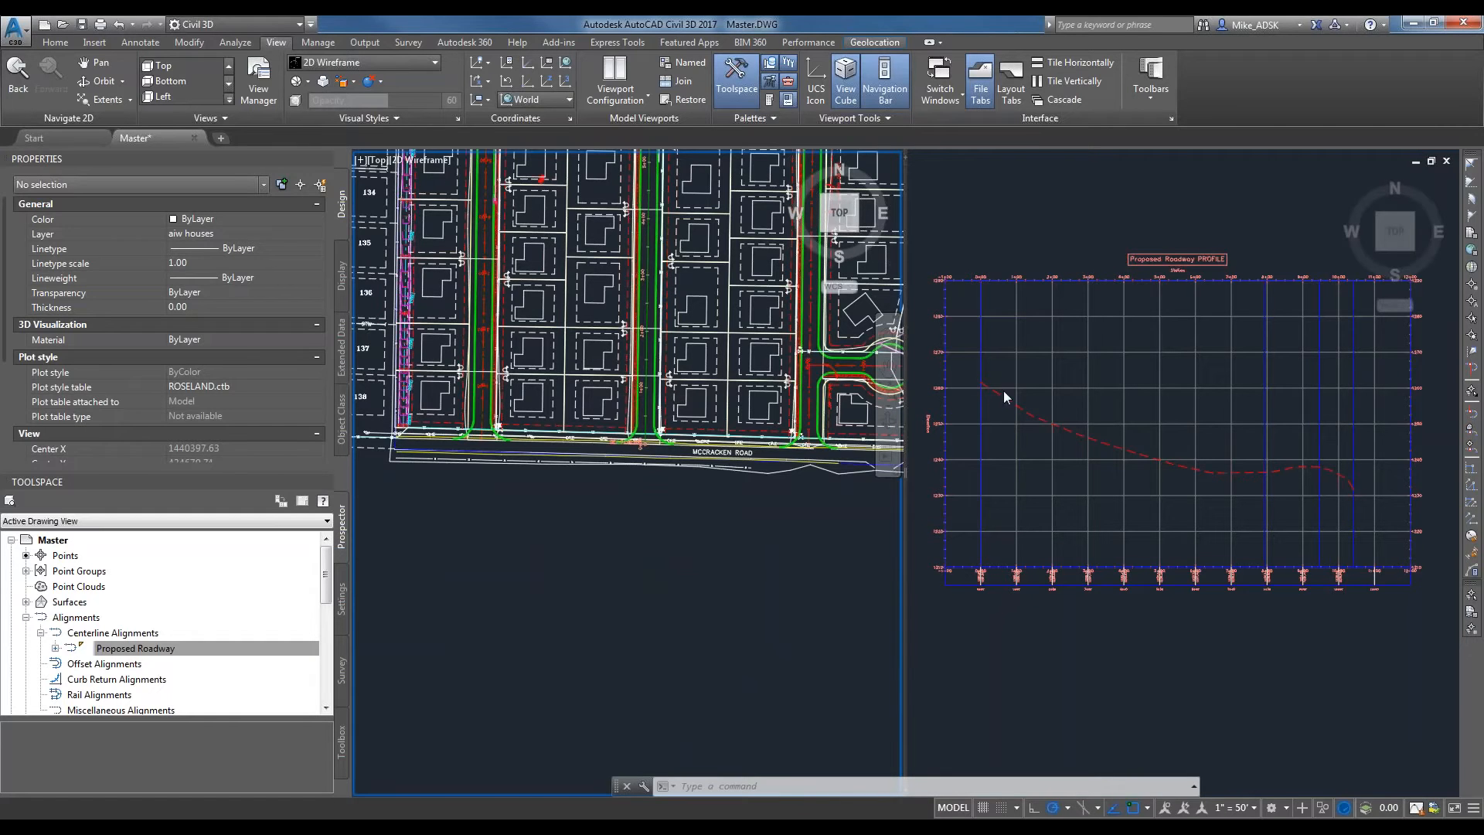
click(1036, 289)
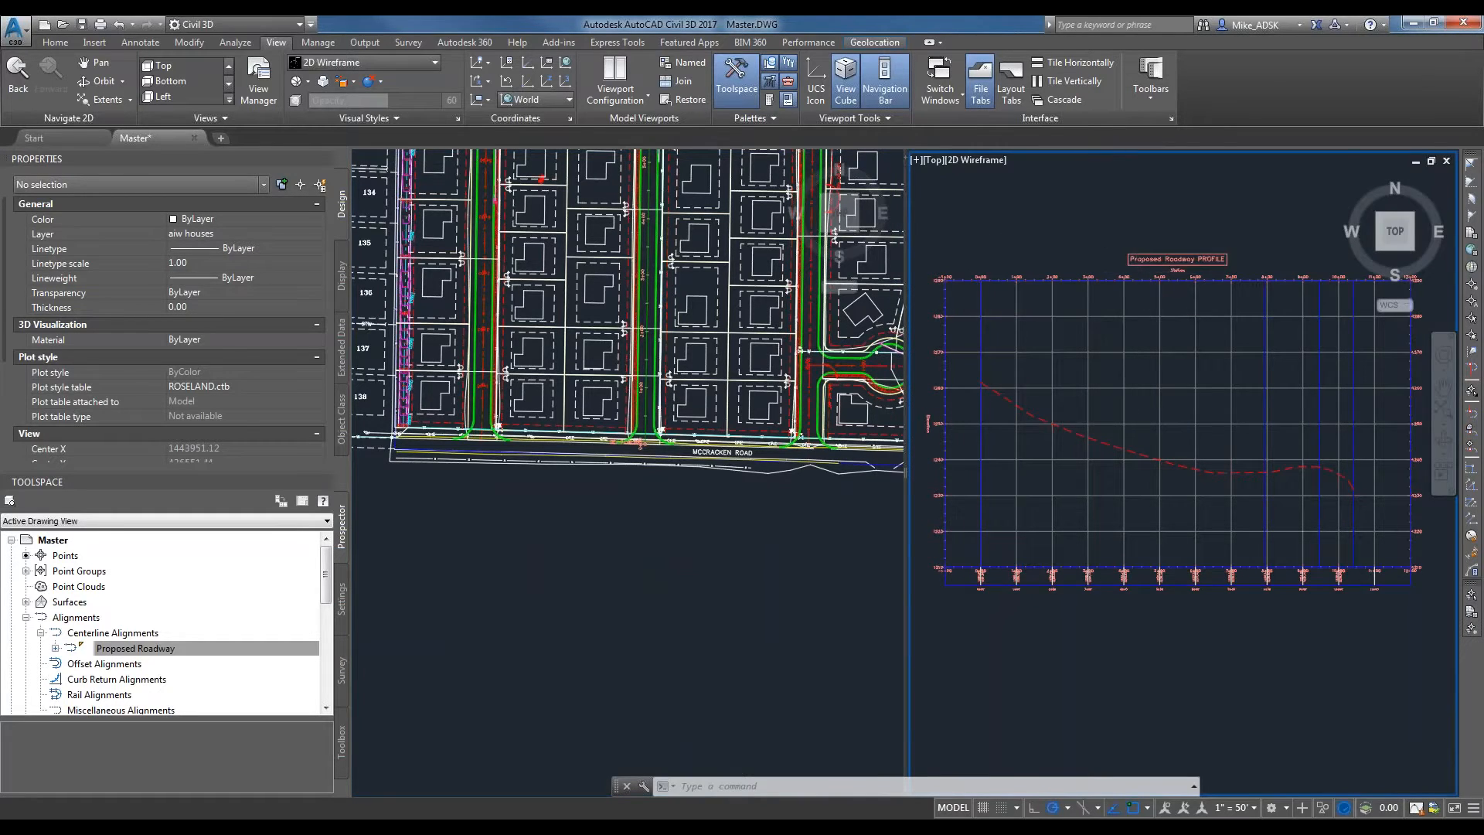
scroll(986, 392, up, 4)
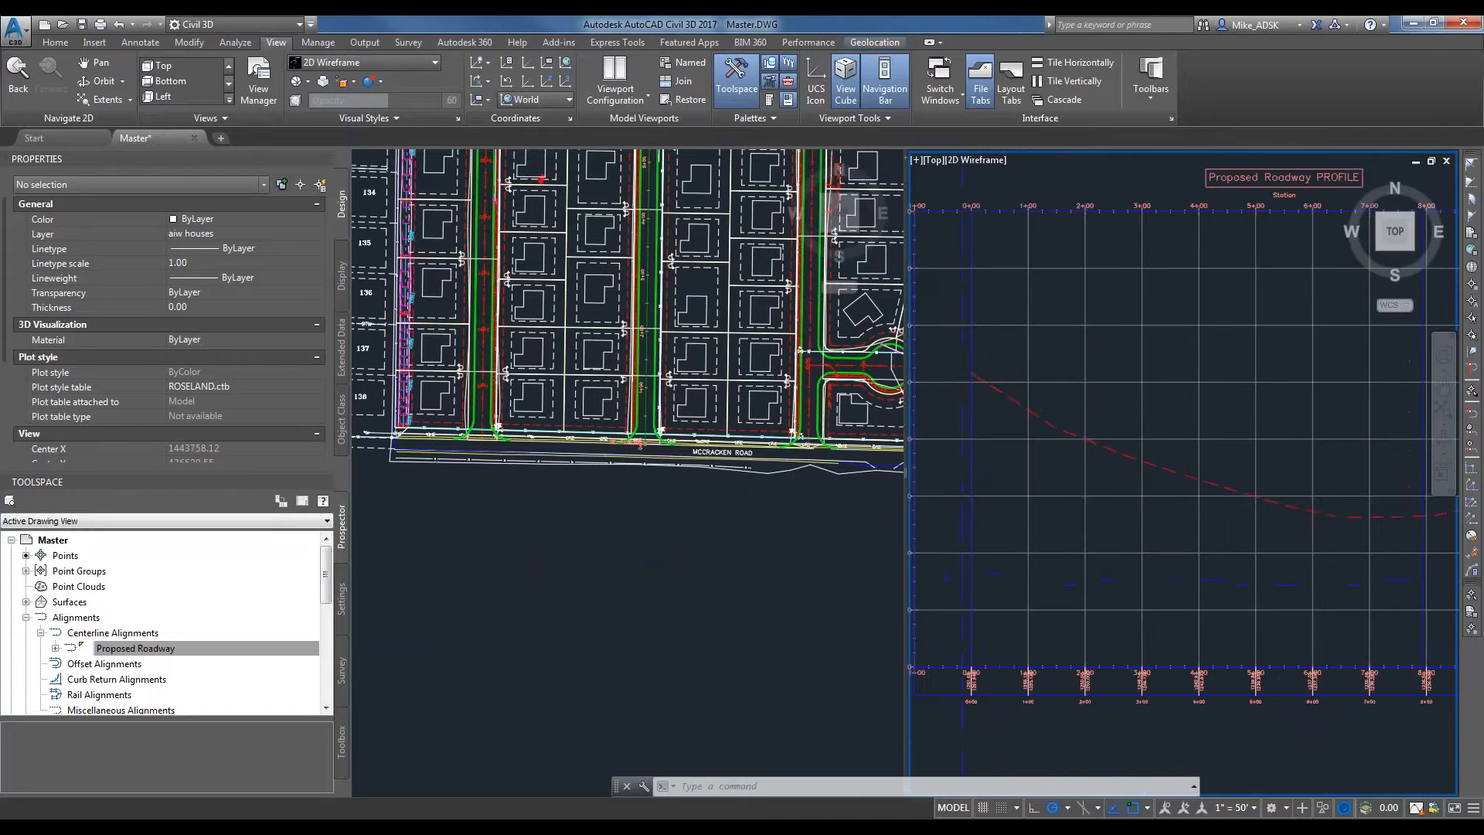
Restore a single viewport showing the full Proposed Roadway profile view.
click(616, 85)
click(641, 104)
middle_drag(910, 348, 701, 355)
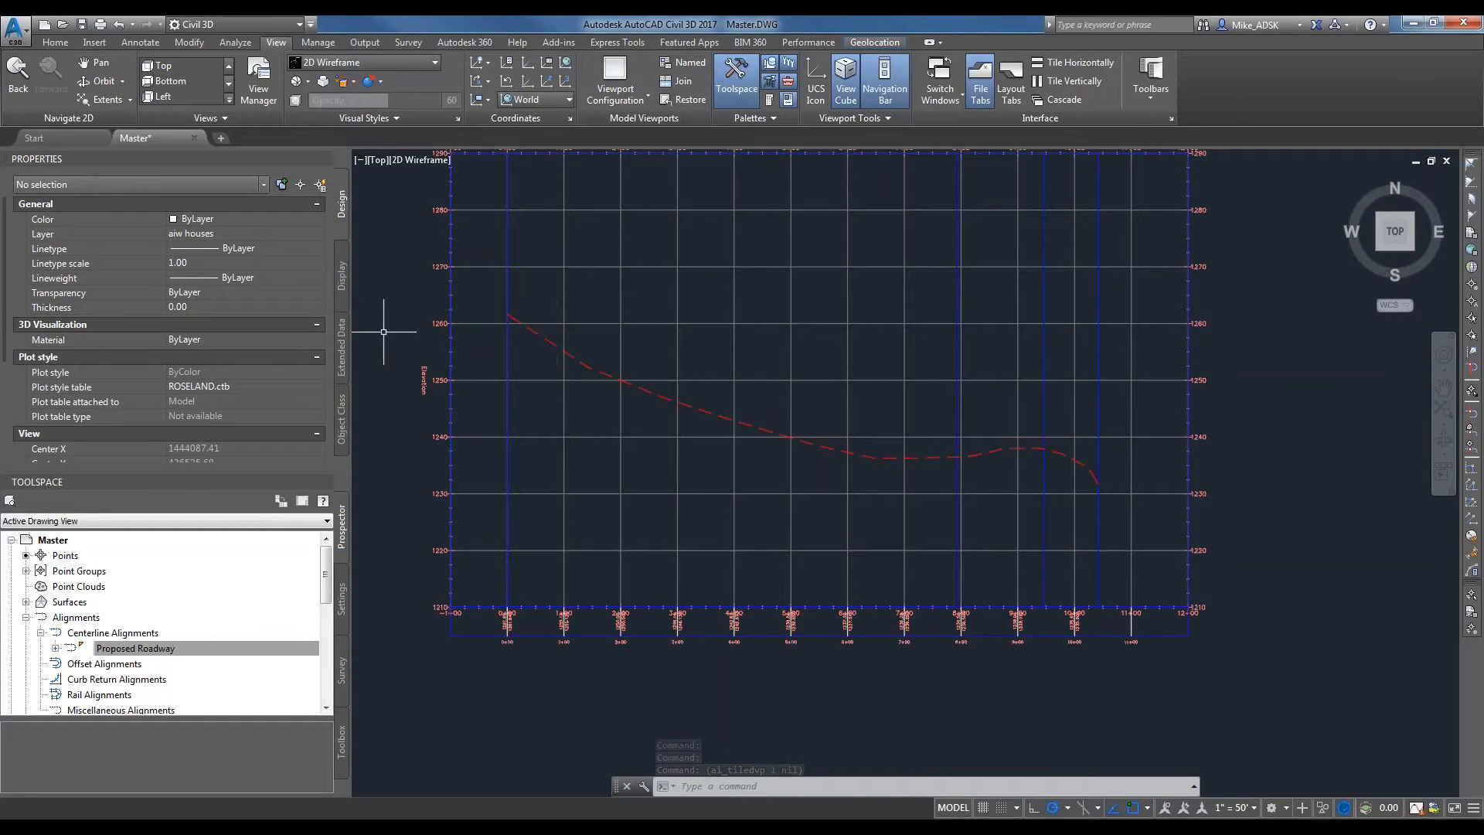
Set the line, circular curve and both parabola components of the Existing Ground Profile style to green in profile view.
click(546, 334)
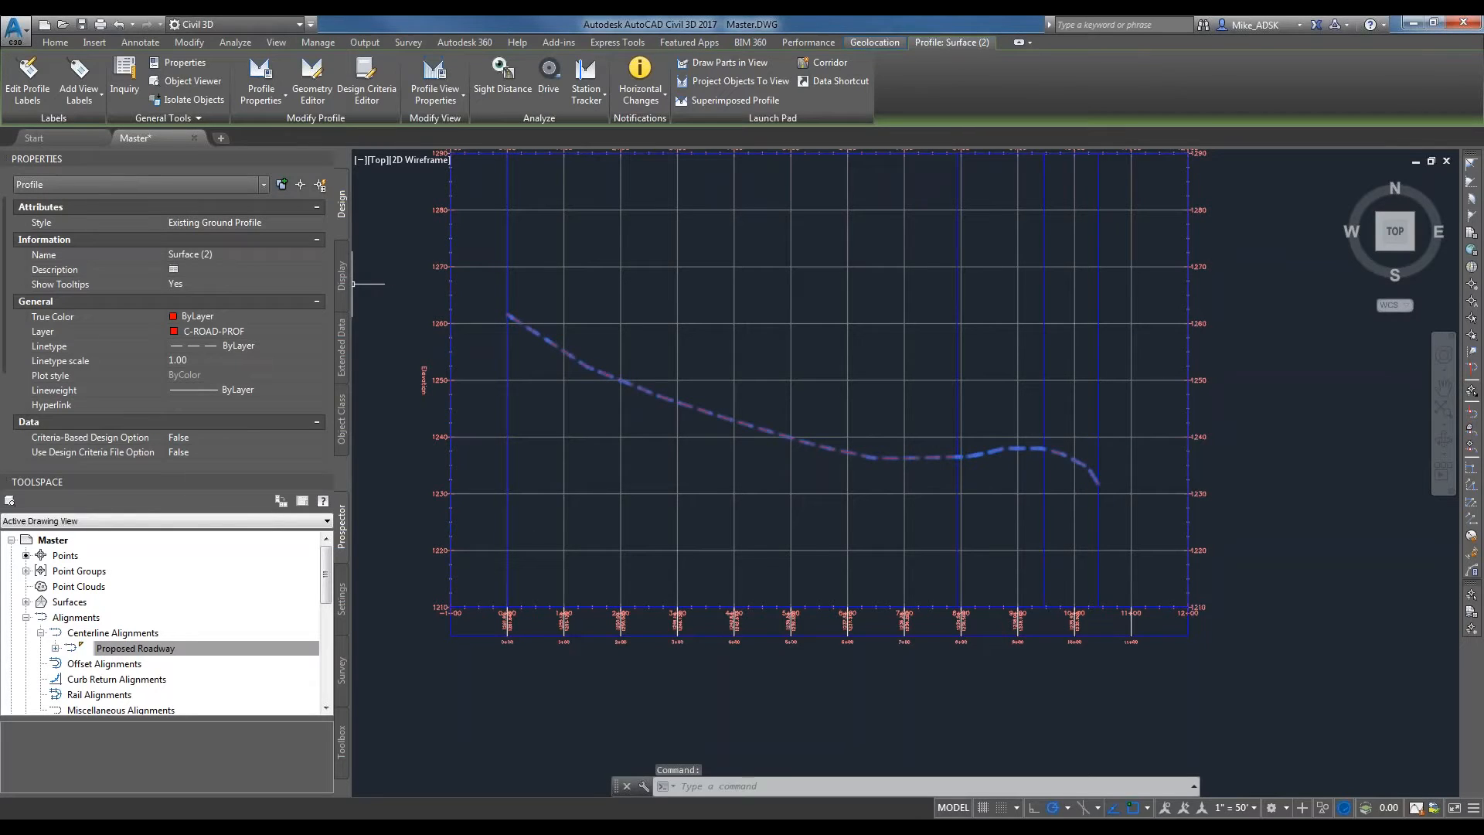
right_click(532, 332)
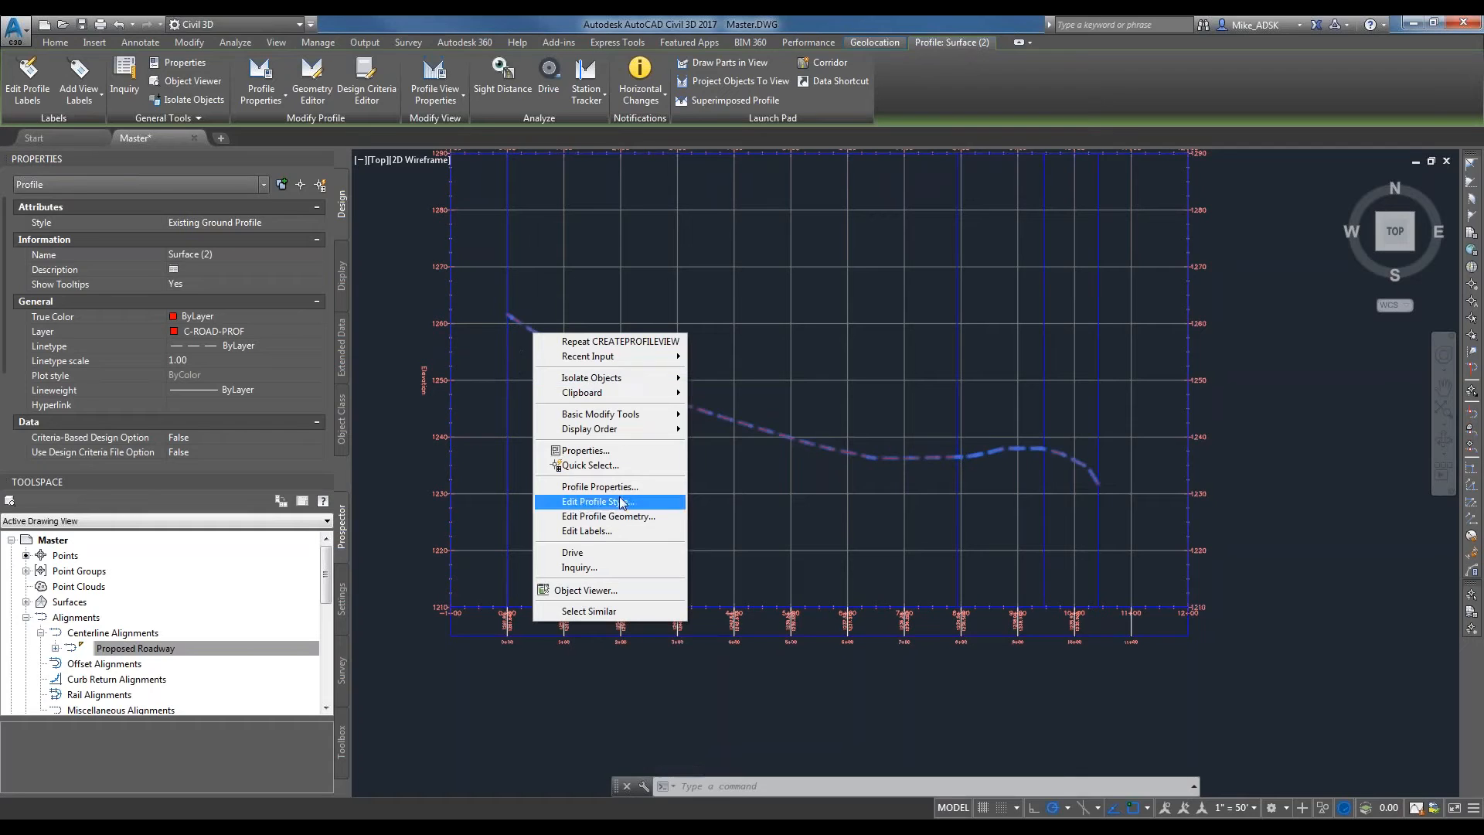
click(595, 500)
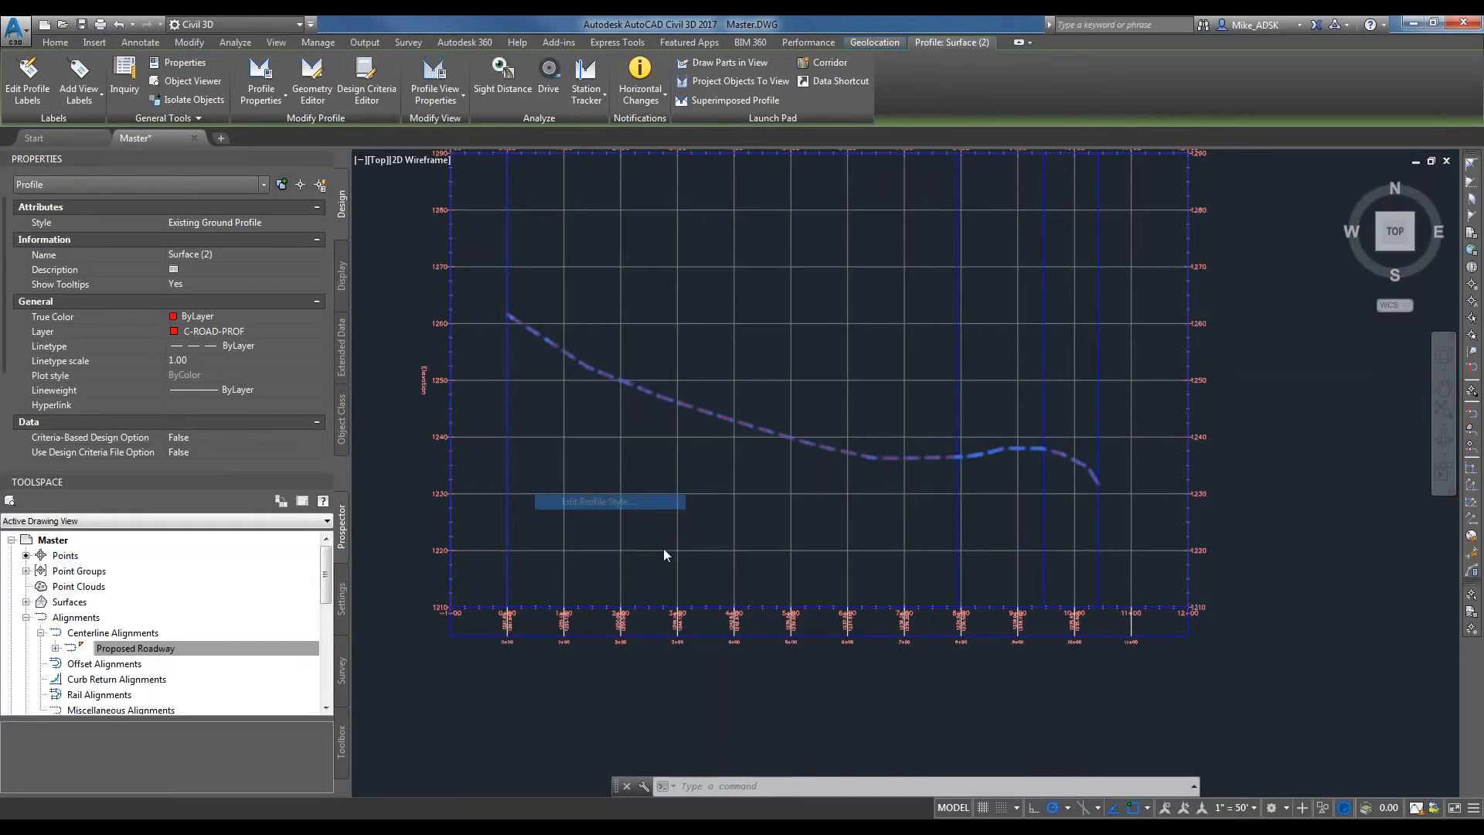
click(463, 255)
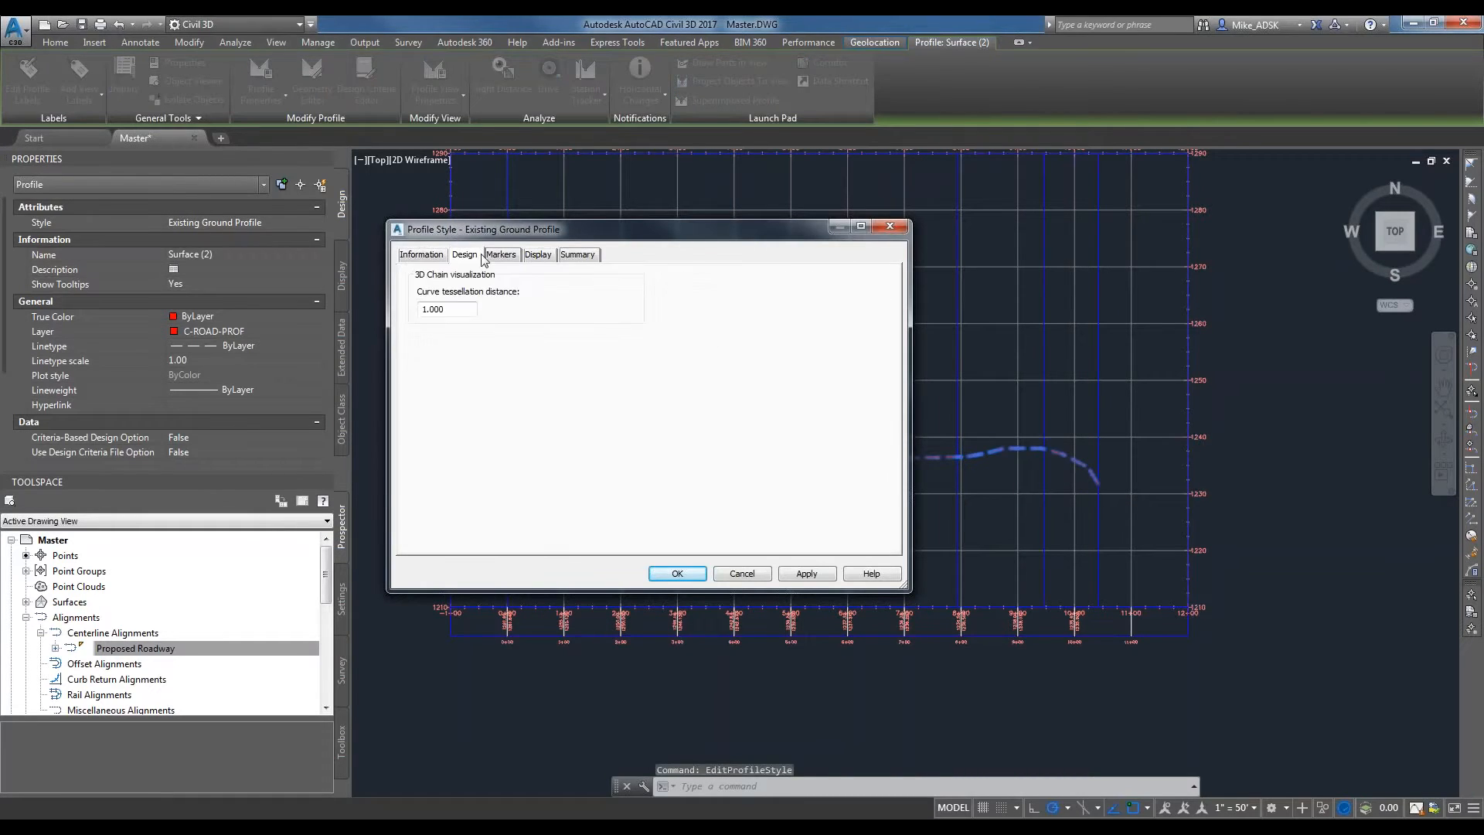
click(539, 255)
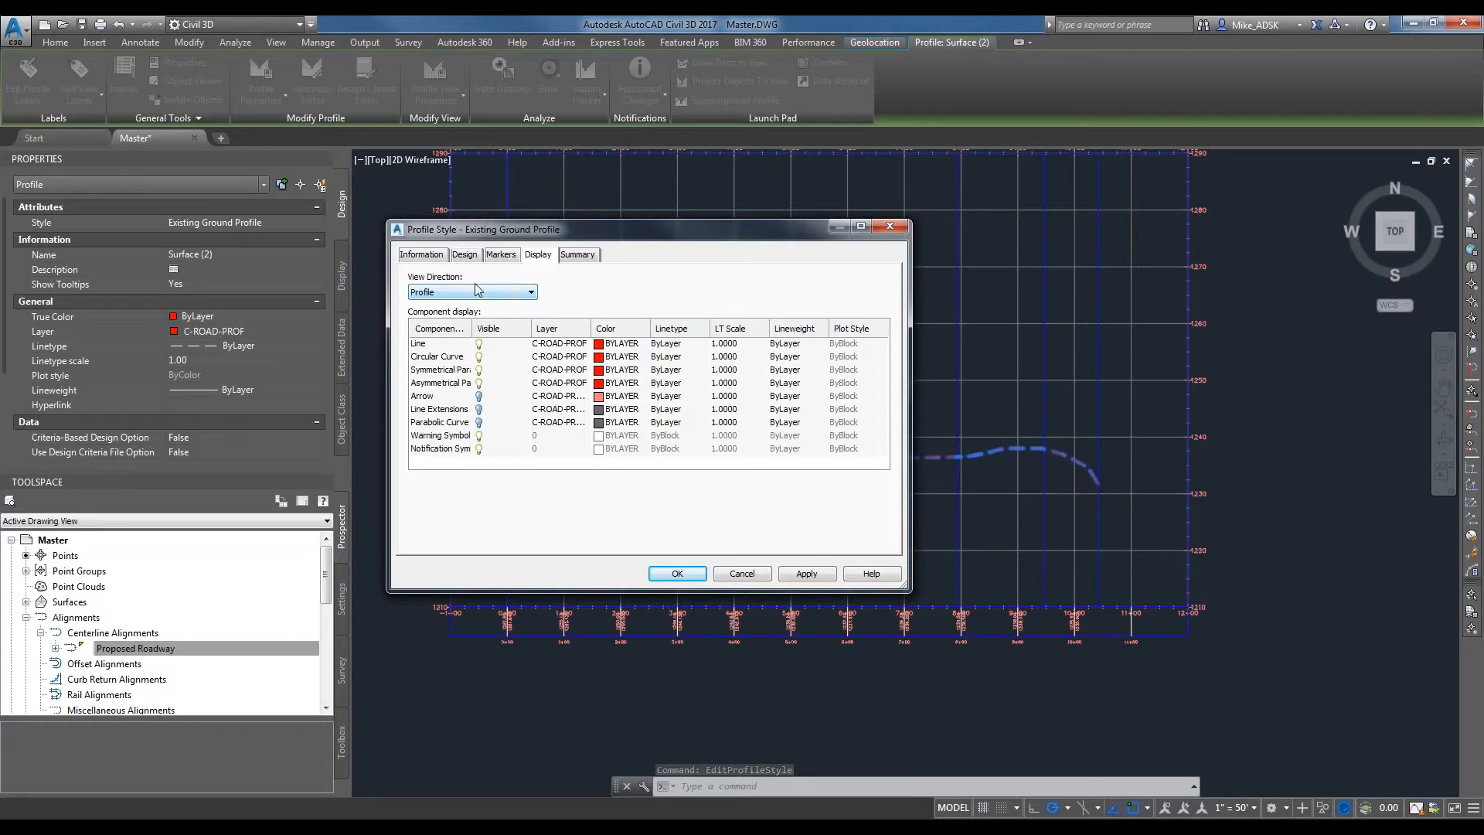
click(444, 384)
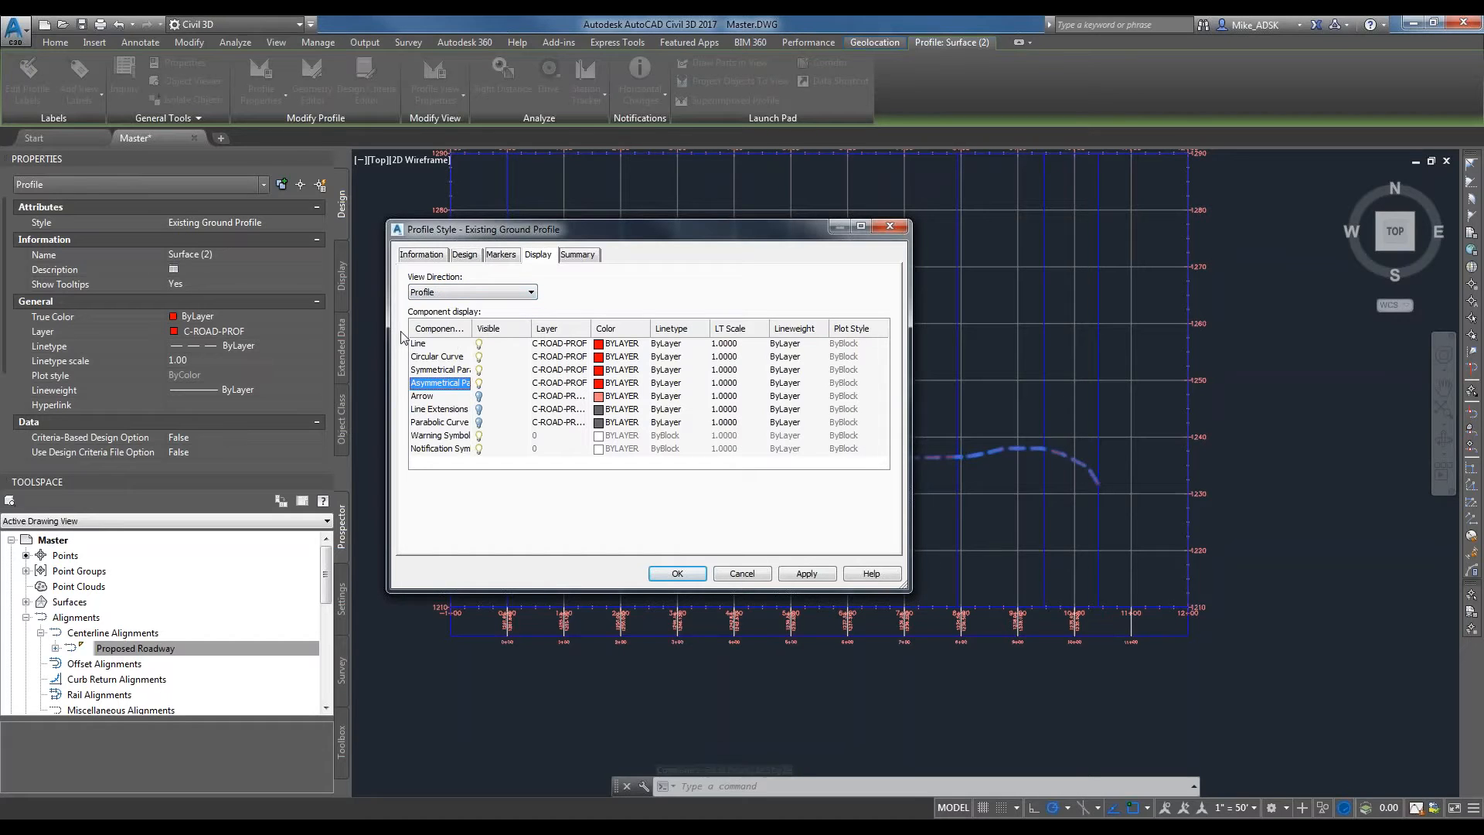
shift+click(447, 343)
click(601, 348)
click(556, 446)
click(630, 534)
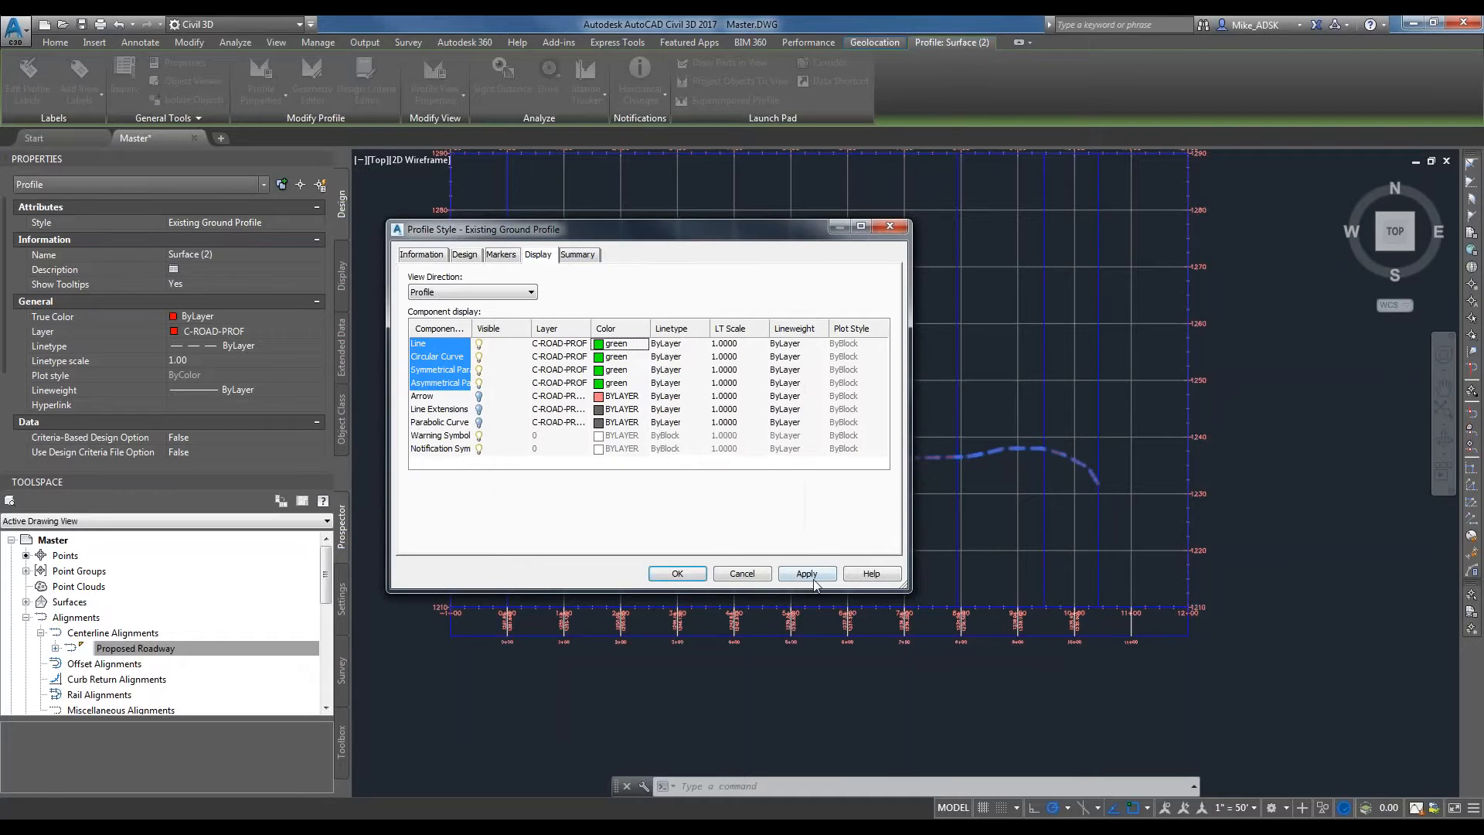
click(677, 573)
middle_drag(755, 392, 762, 561)
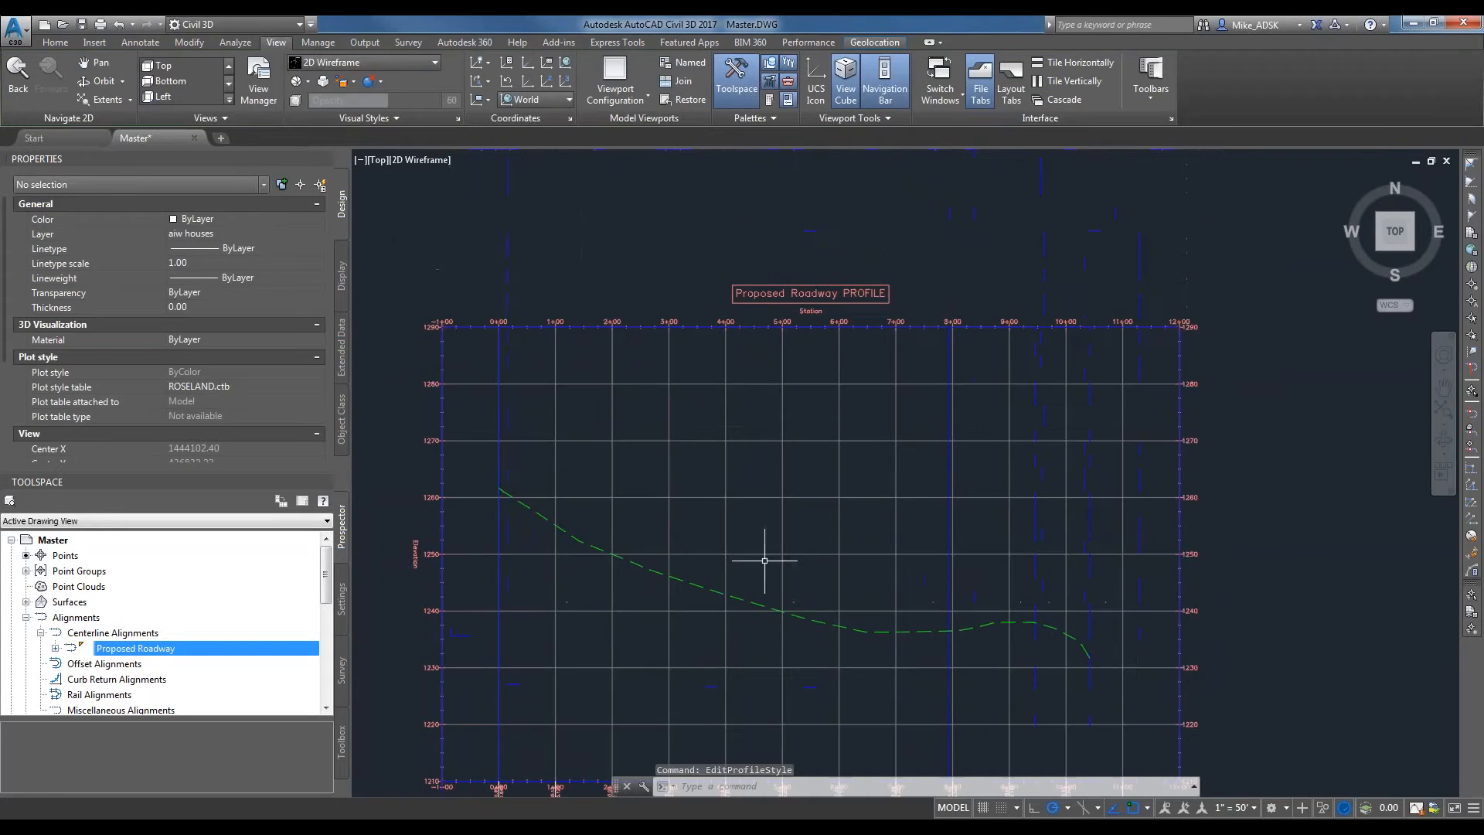
Compare the location of the Proposed Roadway profile view with the site plan in model space.
scroll(810, 305, down, 2)
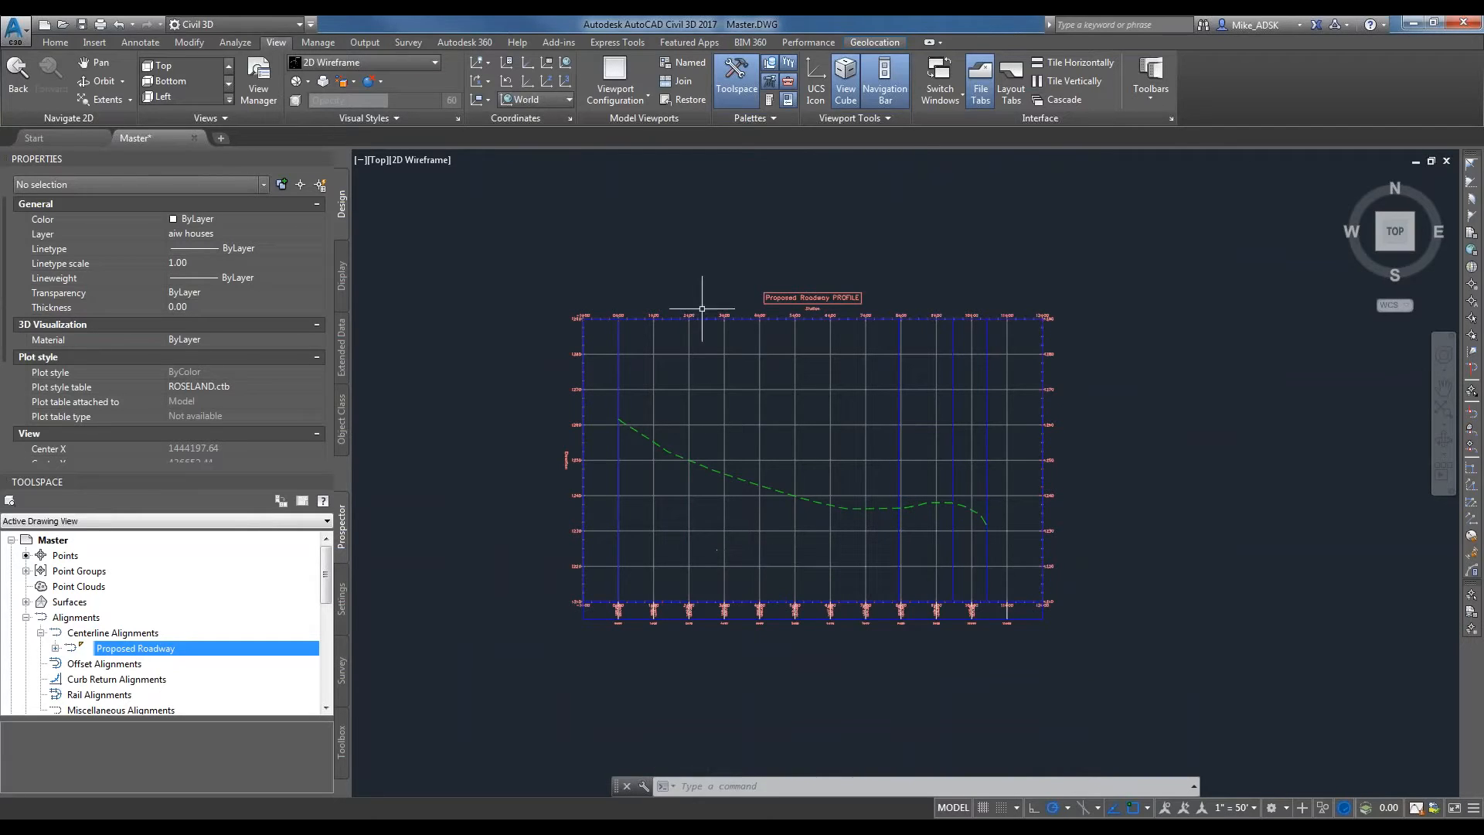
scroll(629, 570, down, 2)
middle_drag(629, 569, 805, 503)
scroll(839, 498, down, 2)
middle_drag(715, 586, 822, 556)
scroll(1057, 411, up, 2)
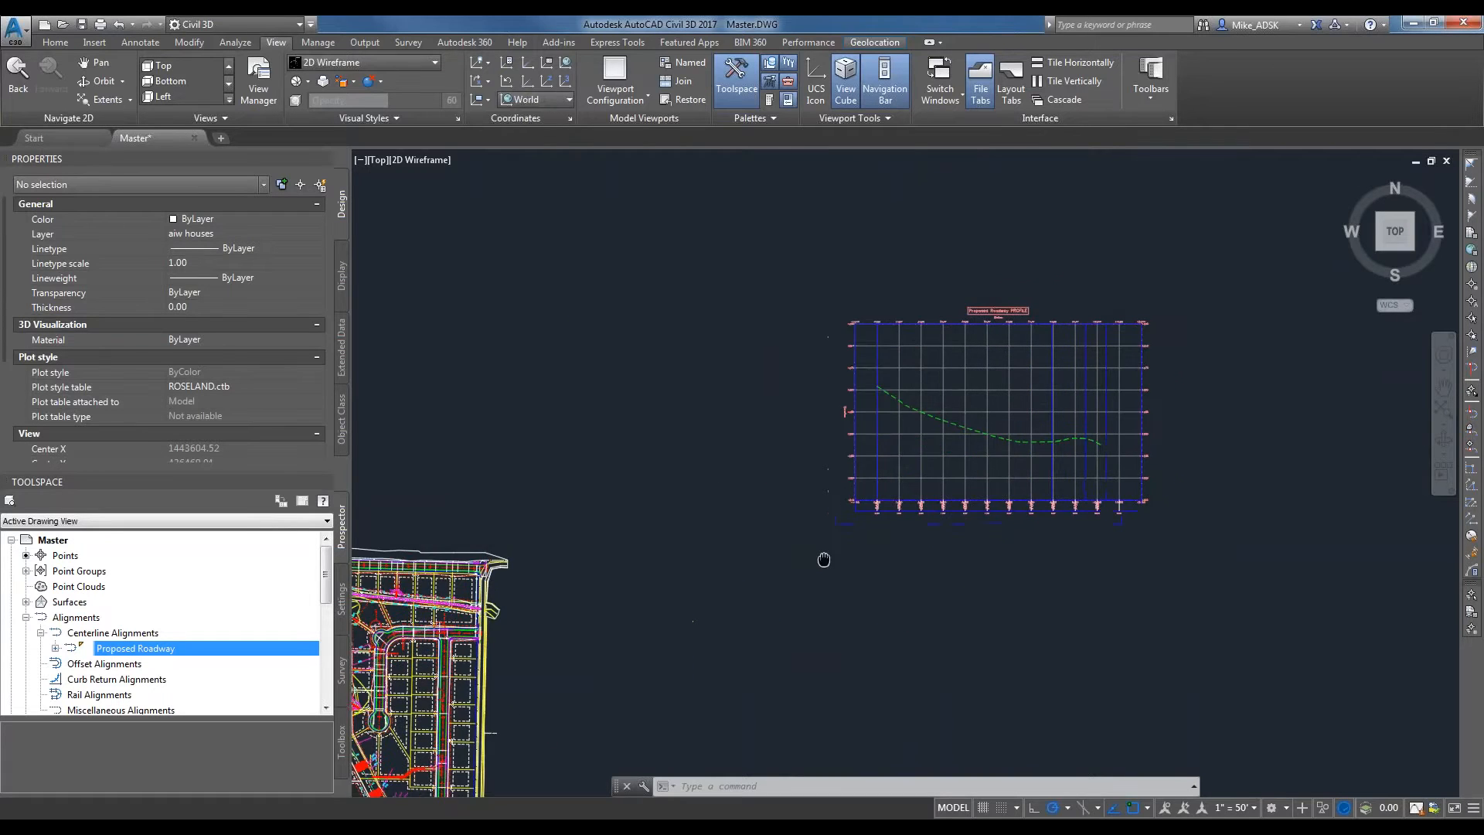
middle_drag(590, 639, 810, 554)
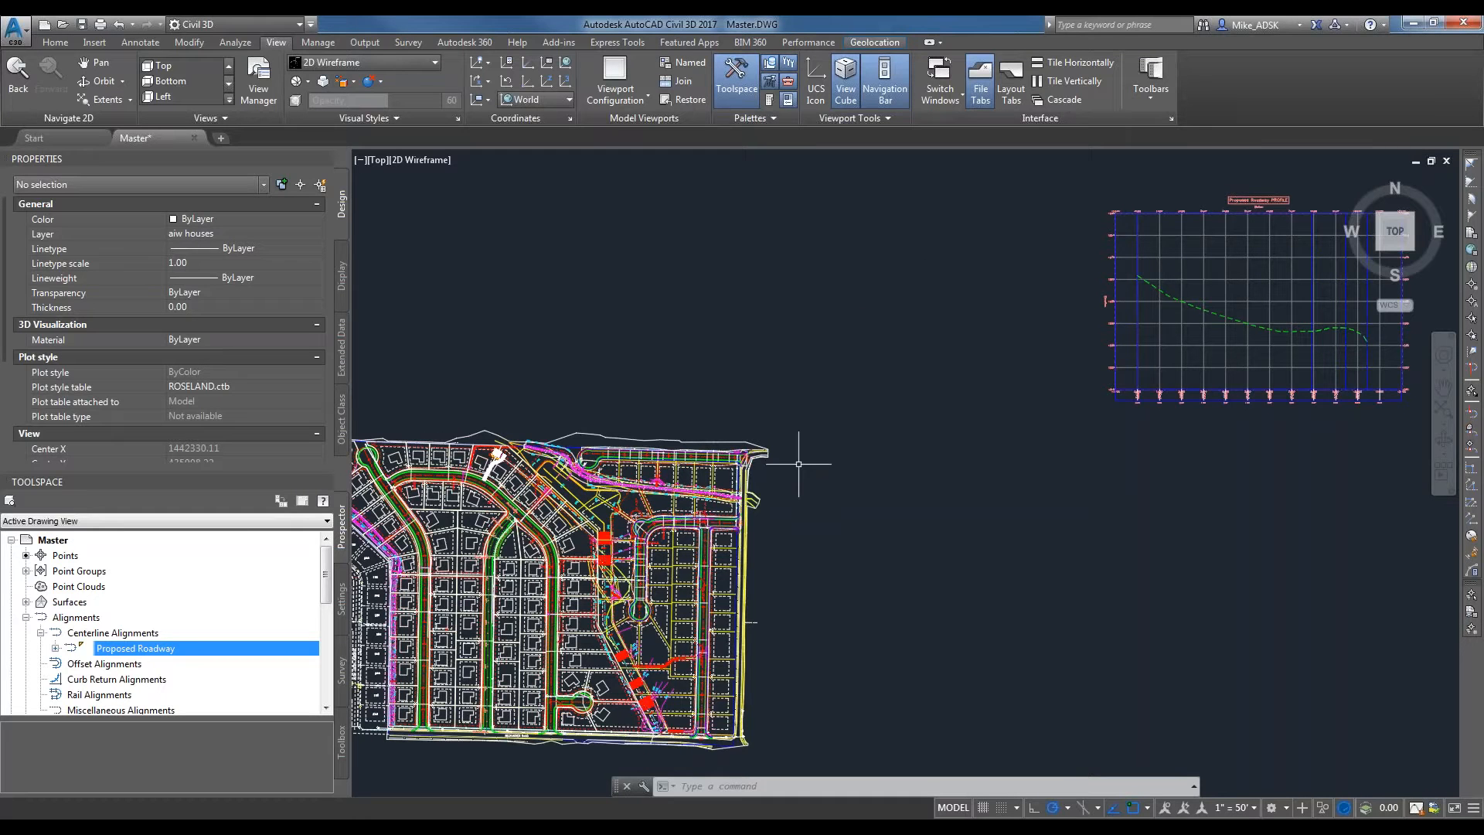
scroll(492, 513, up, 2)
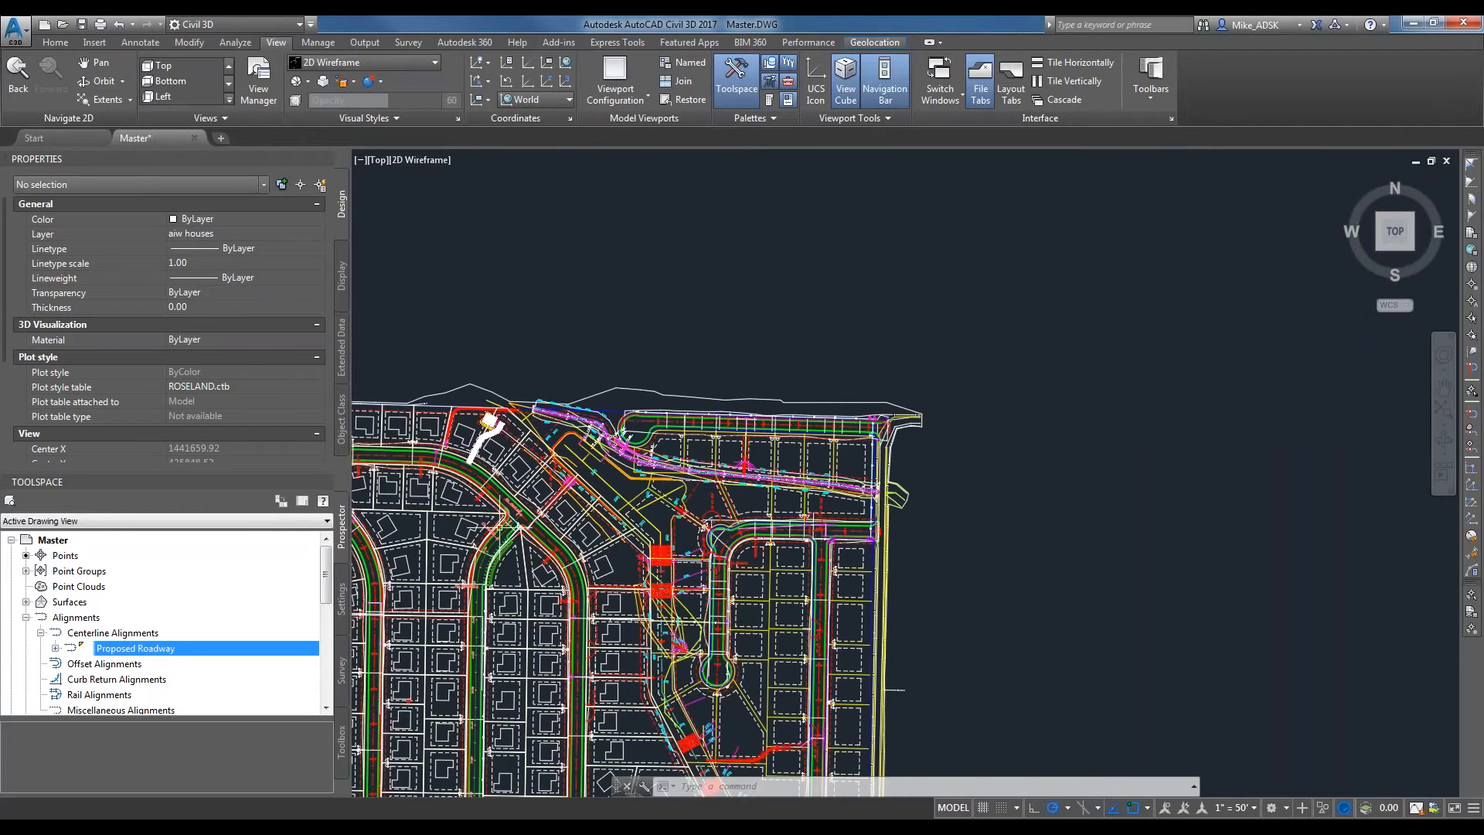
scroll(494, 538, up, 2)
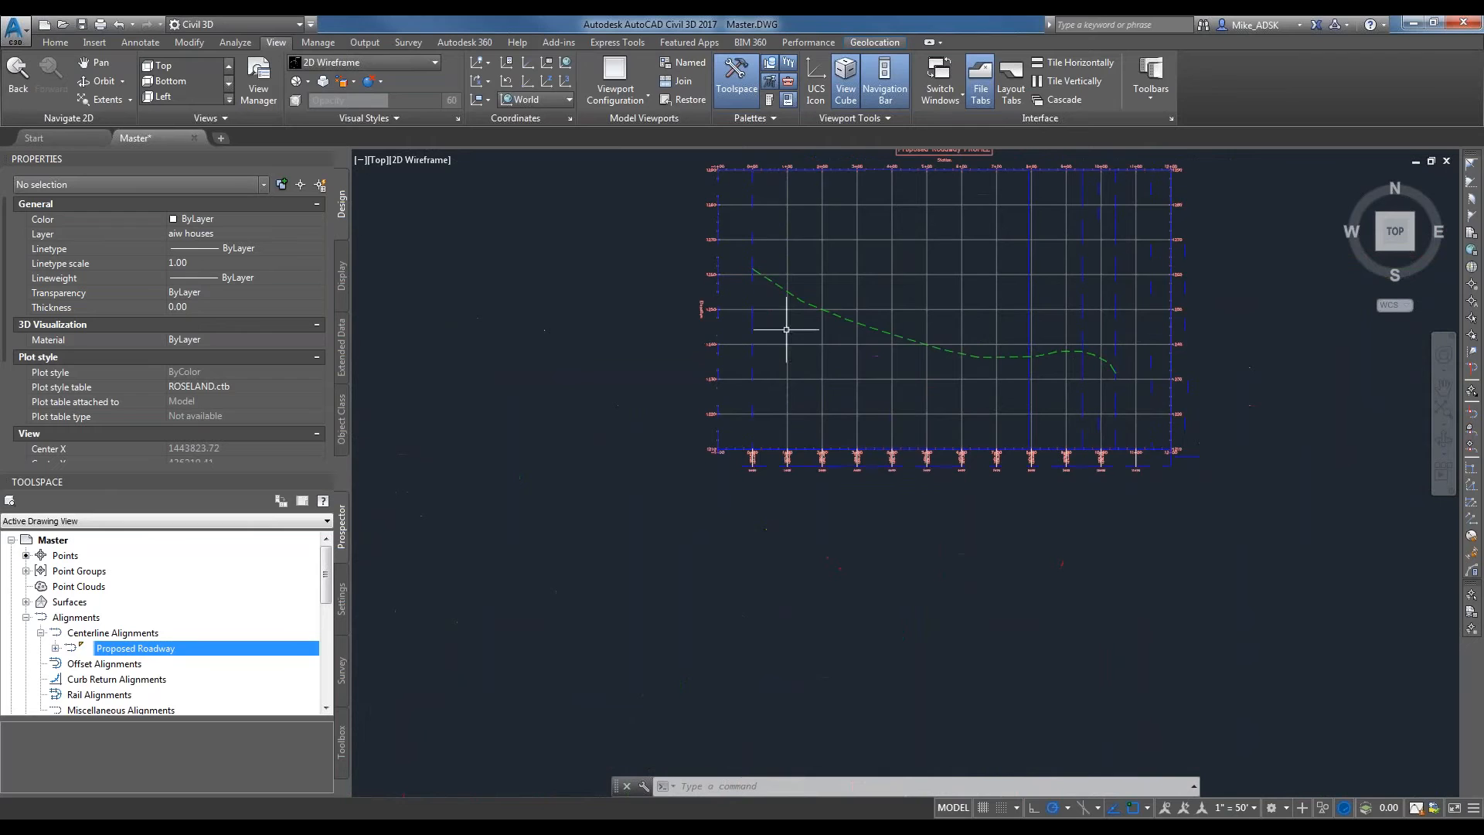
middle_drag(786, 329, 746, 431)
Create a layout profile named Proposed Roadway in the profile view, using the Design Profile style and Complete Label Set.
click(96, 42)
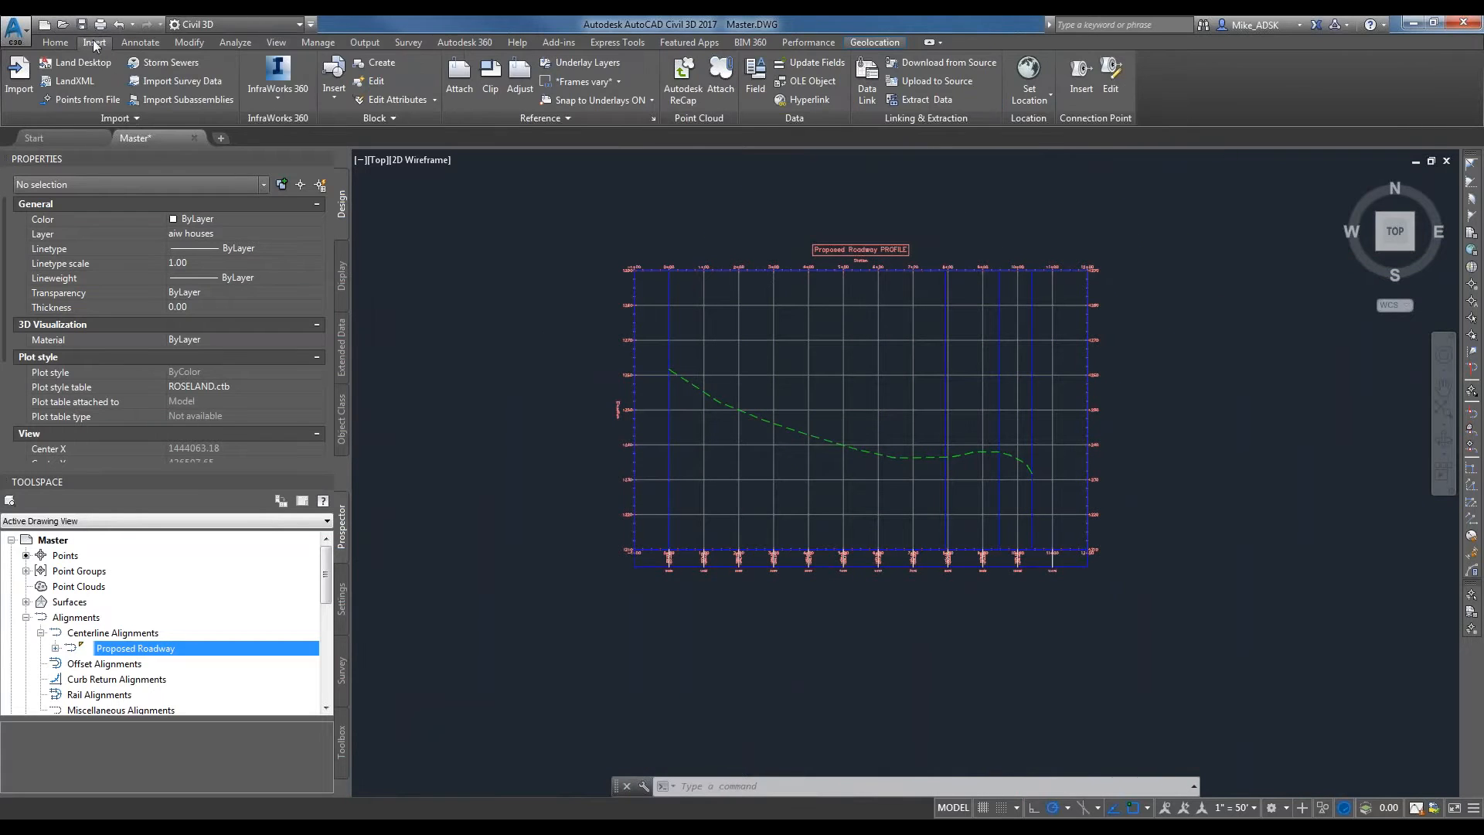
click(52, 44)
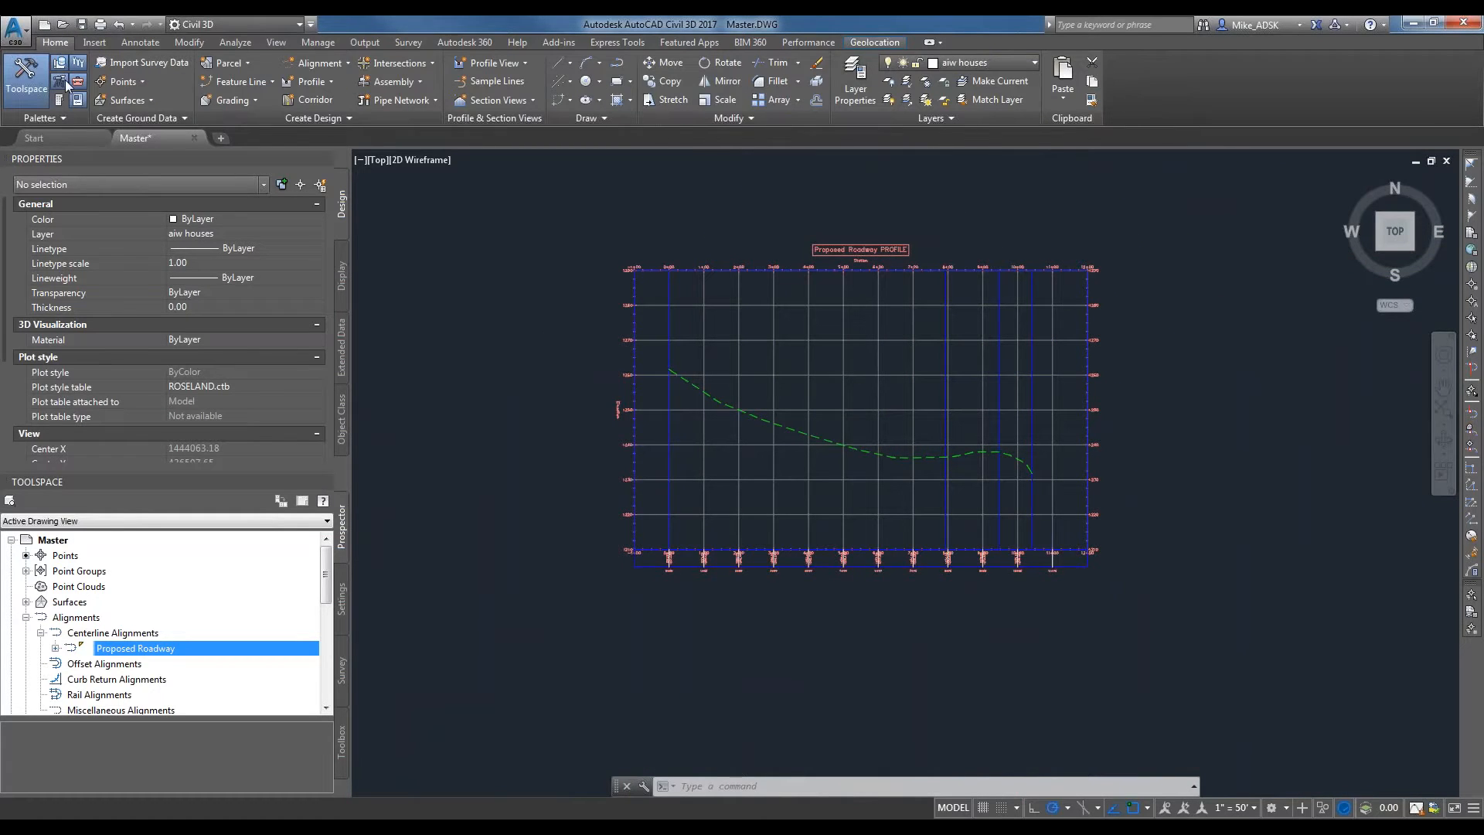
click(316, 82)
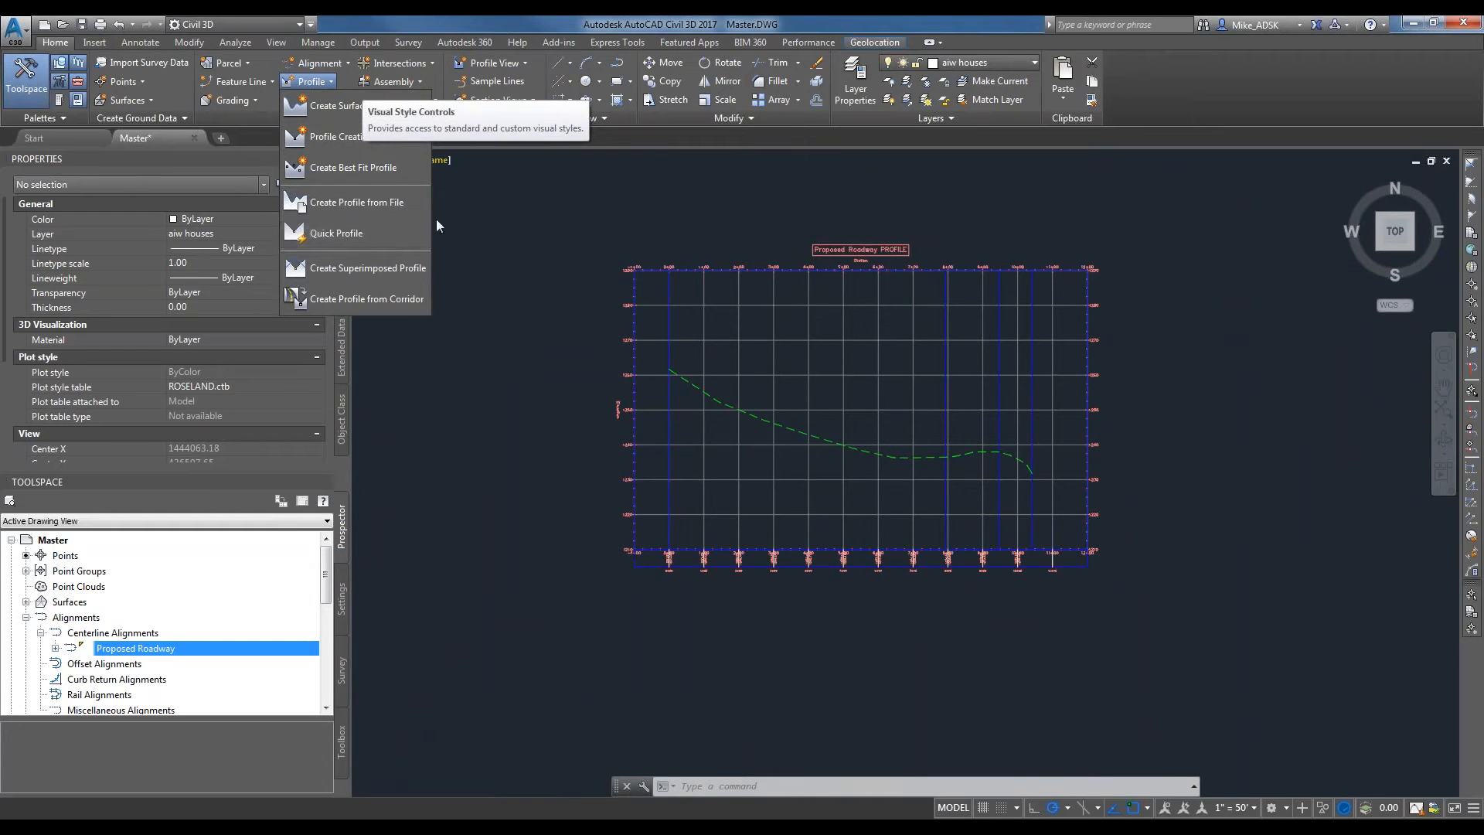
click(309, 81)
click(325, 81)
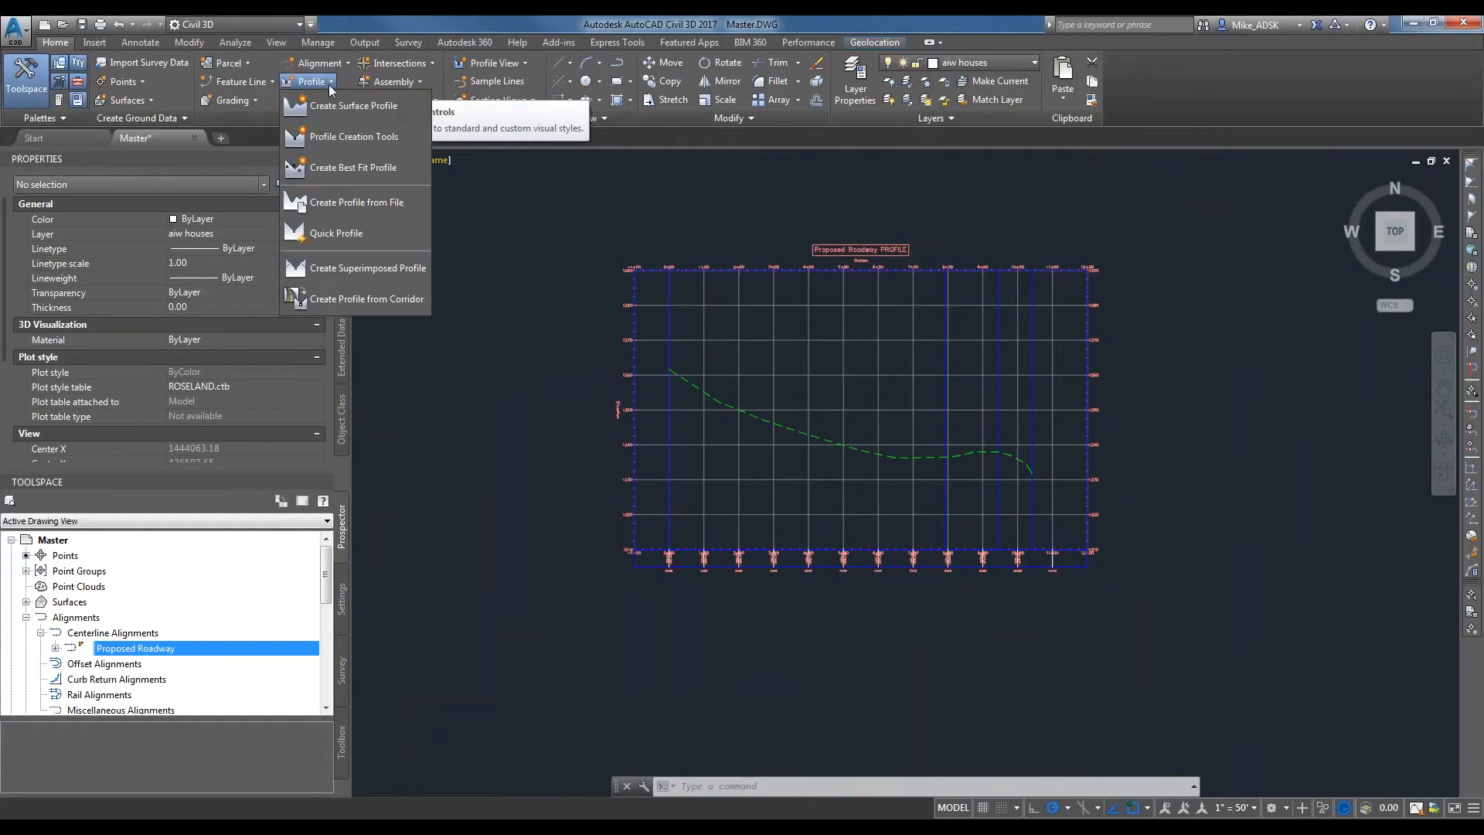
click(346, 142)
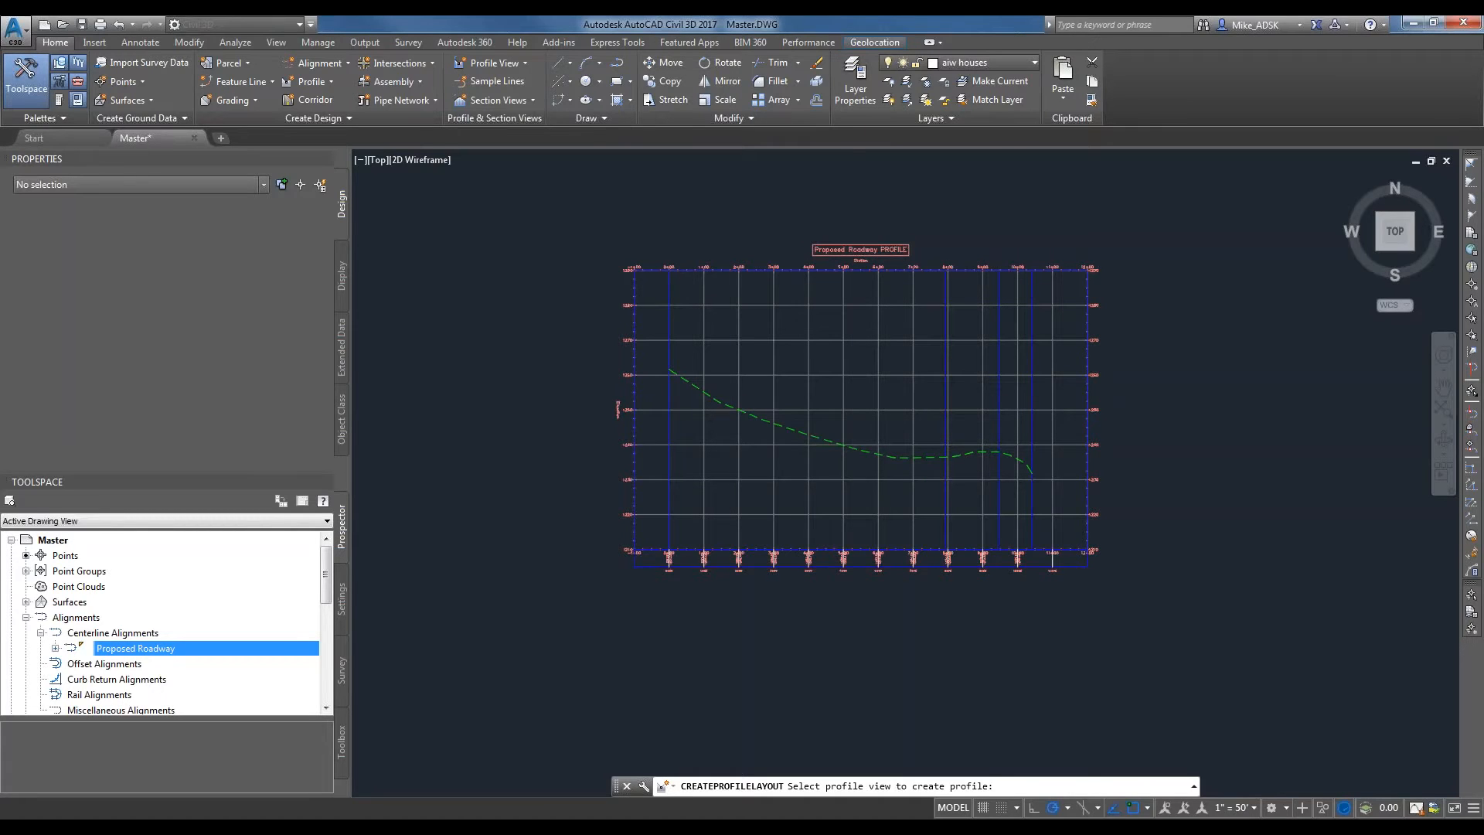
click(634, 446)
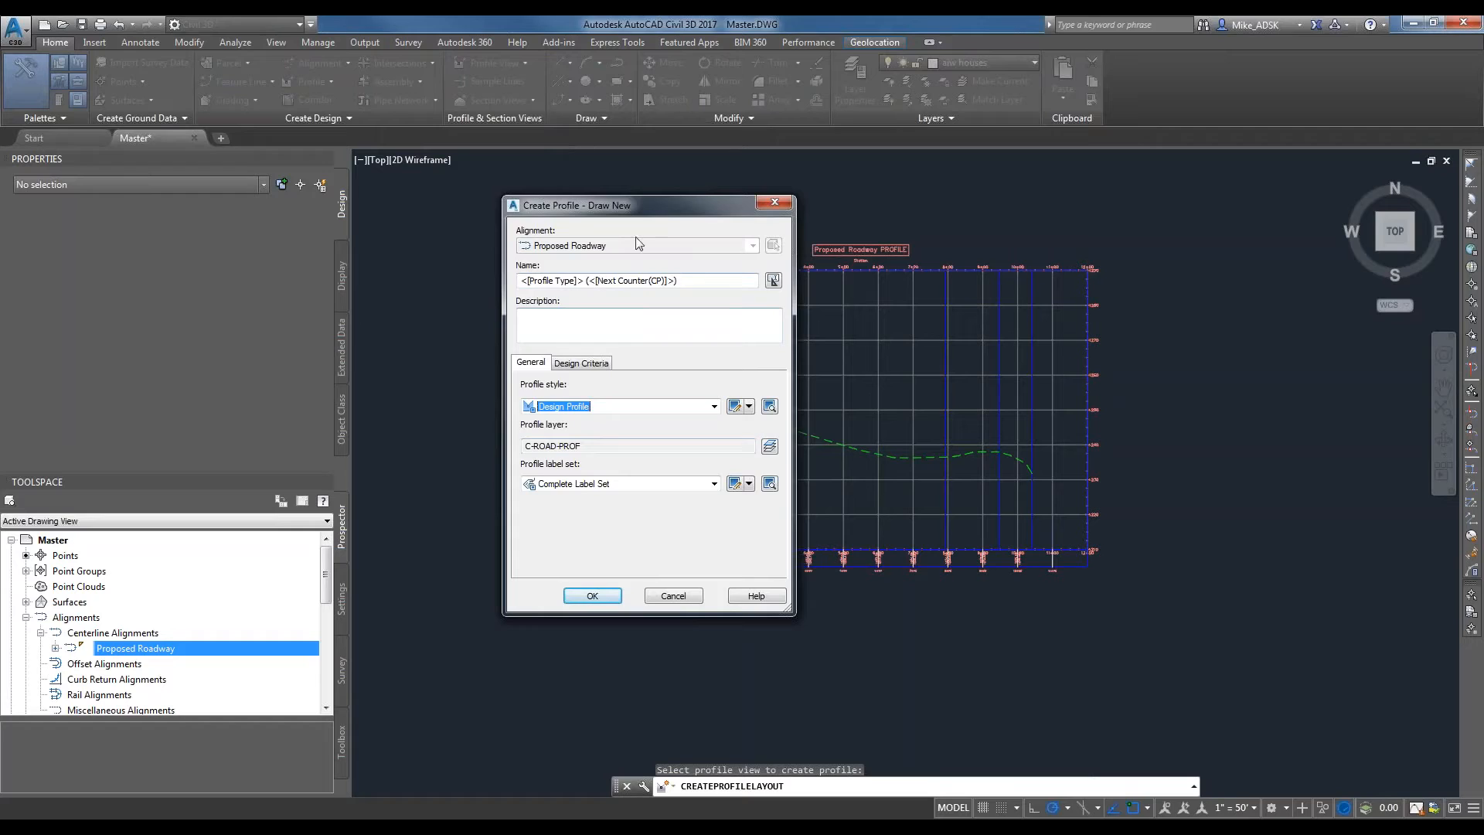
drag(697, 283, 207, 267)
text(Prop)
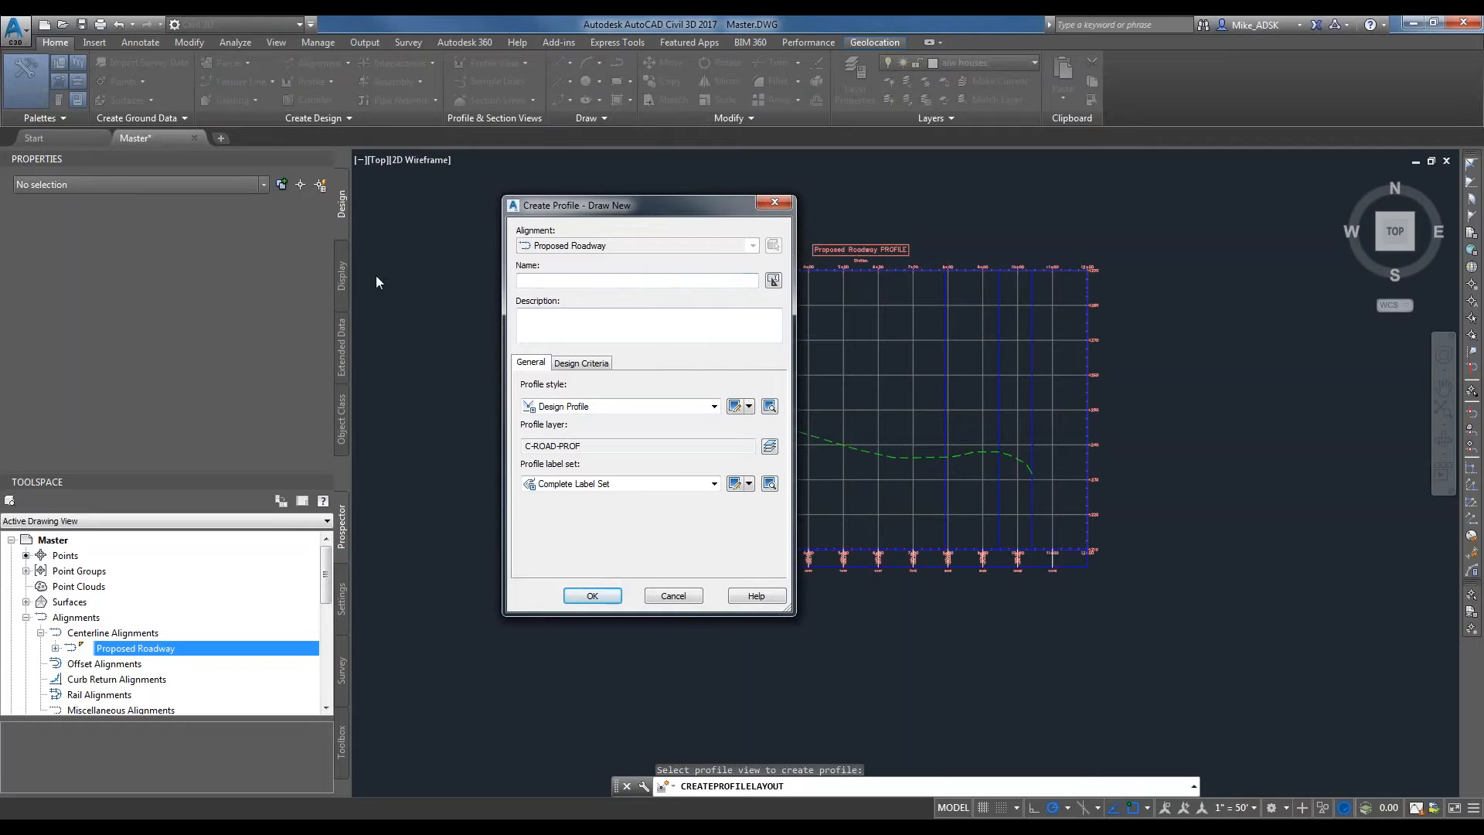
text(osed Roadway)
click(576, 367)
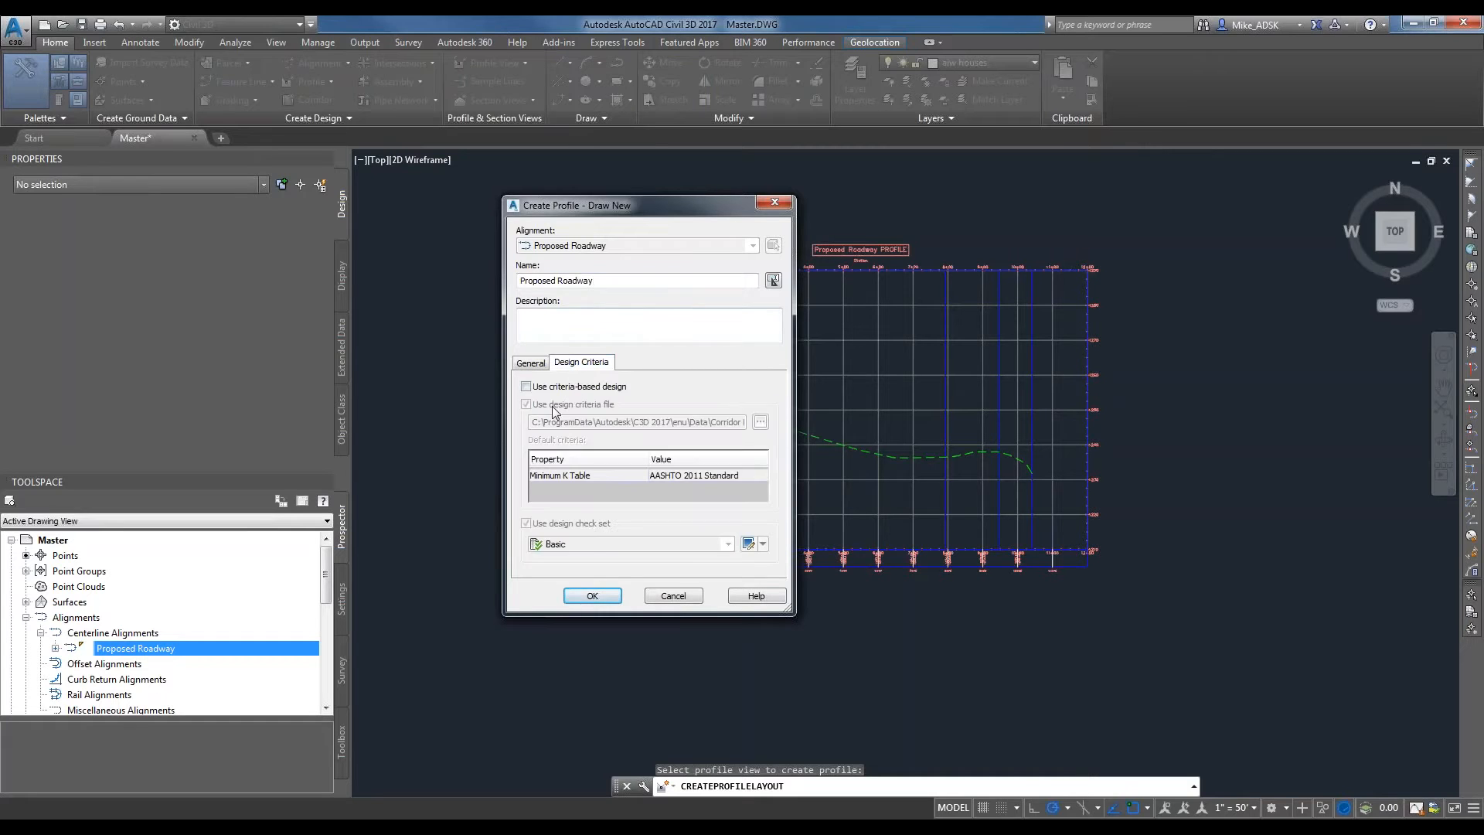
click(531, 364)
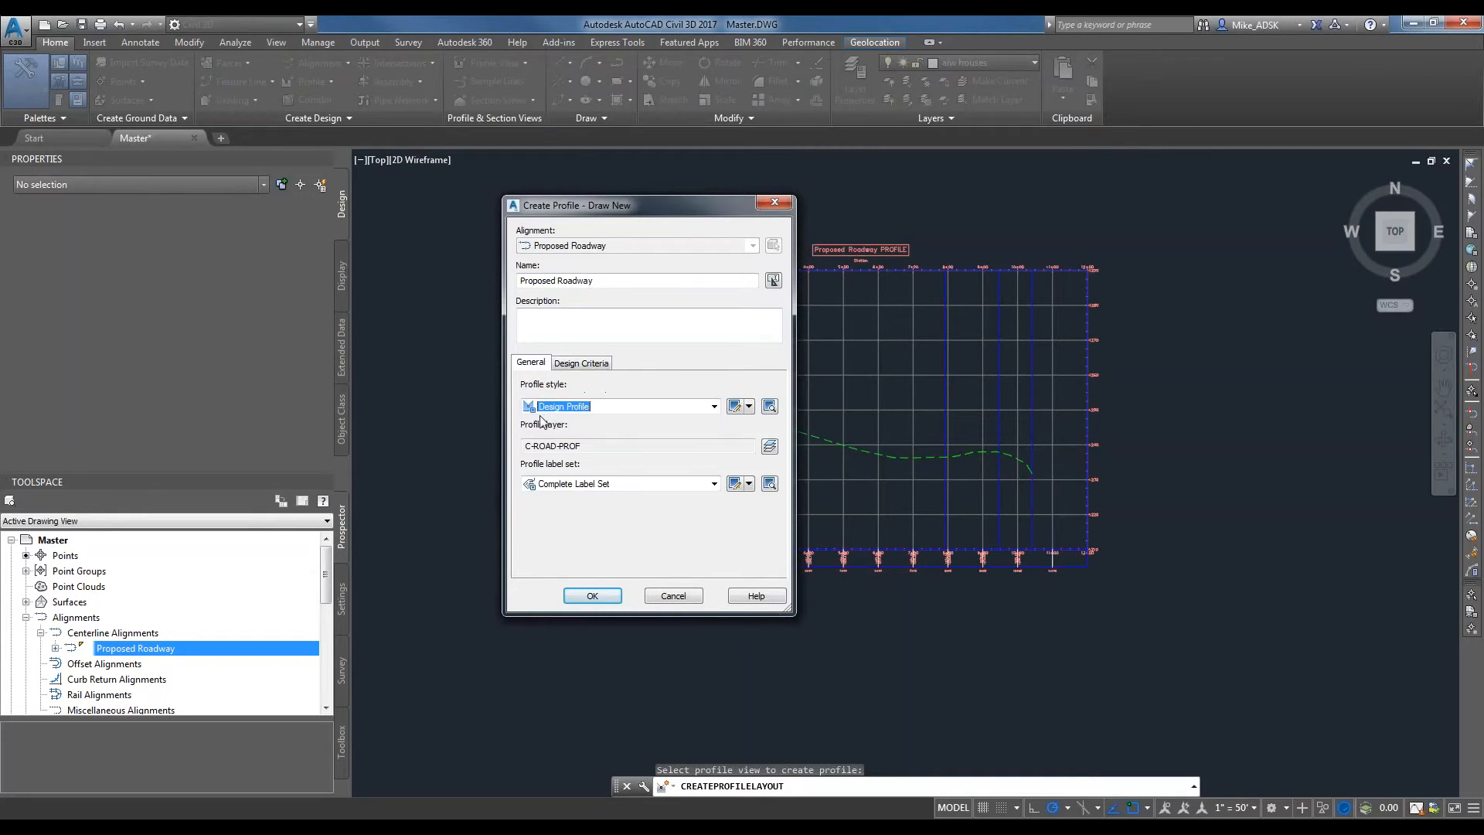
click(599, 596)
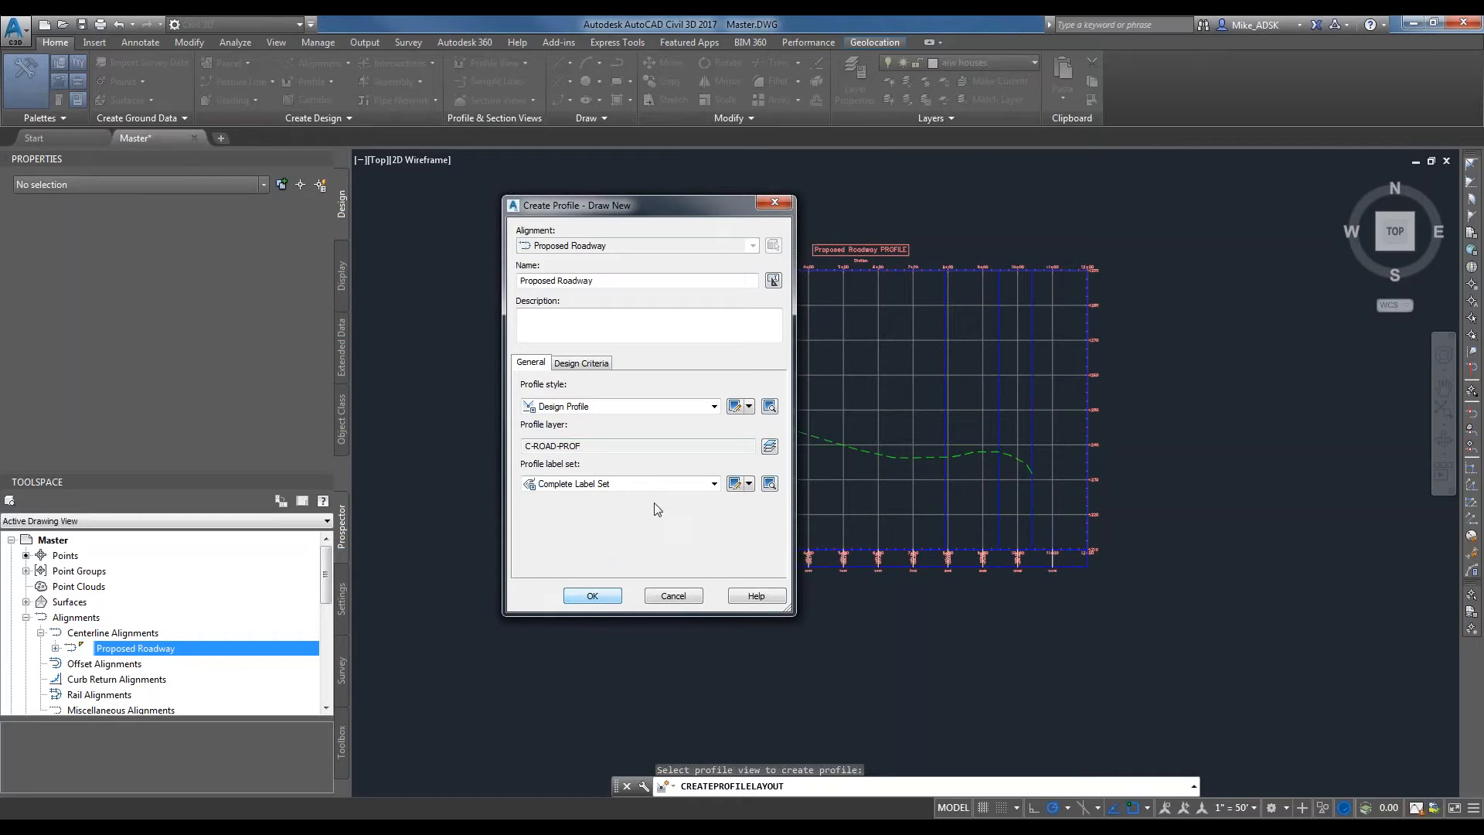
click(589, 596)
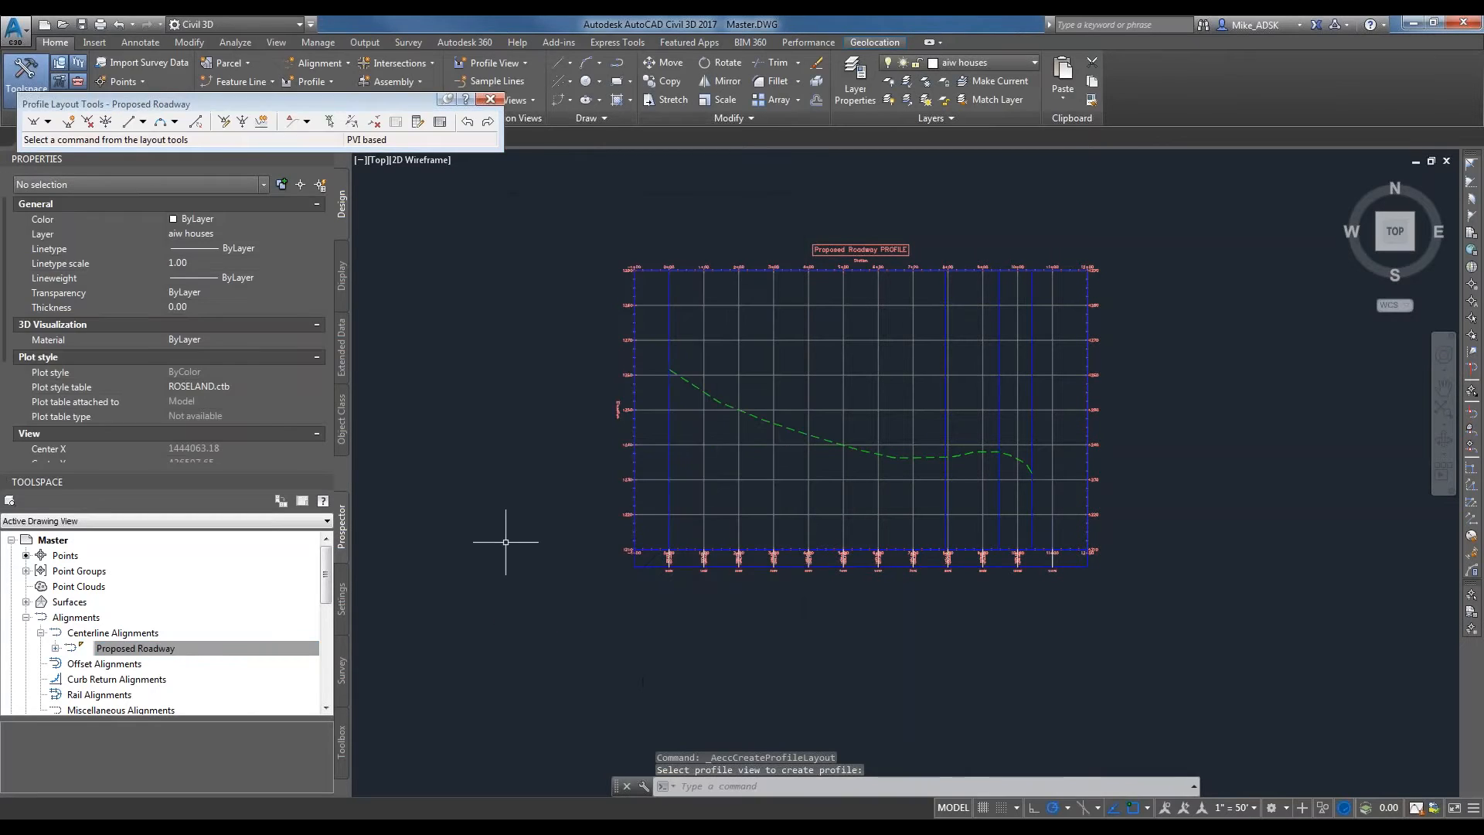
Move the floating Profile Layout Tools up over the ribbon, clear of the drawing area.
drag(180, 104, 318, 76)
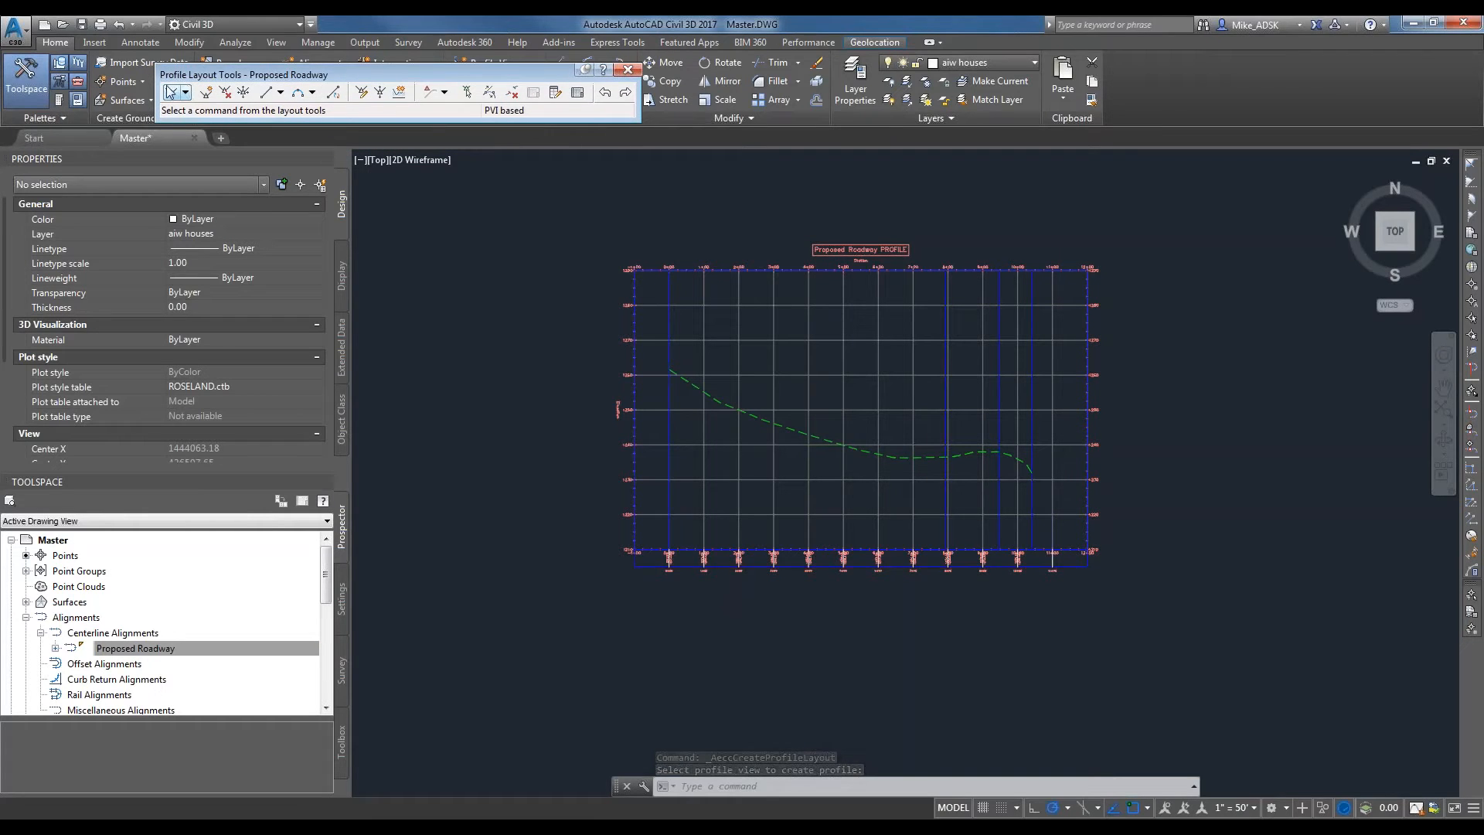
click(186, 92)
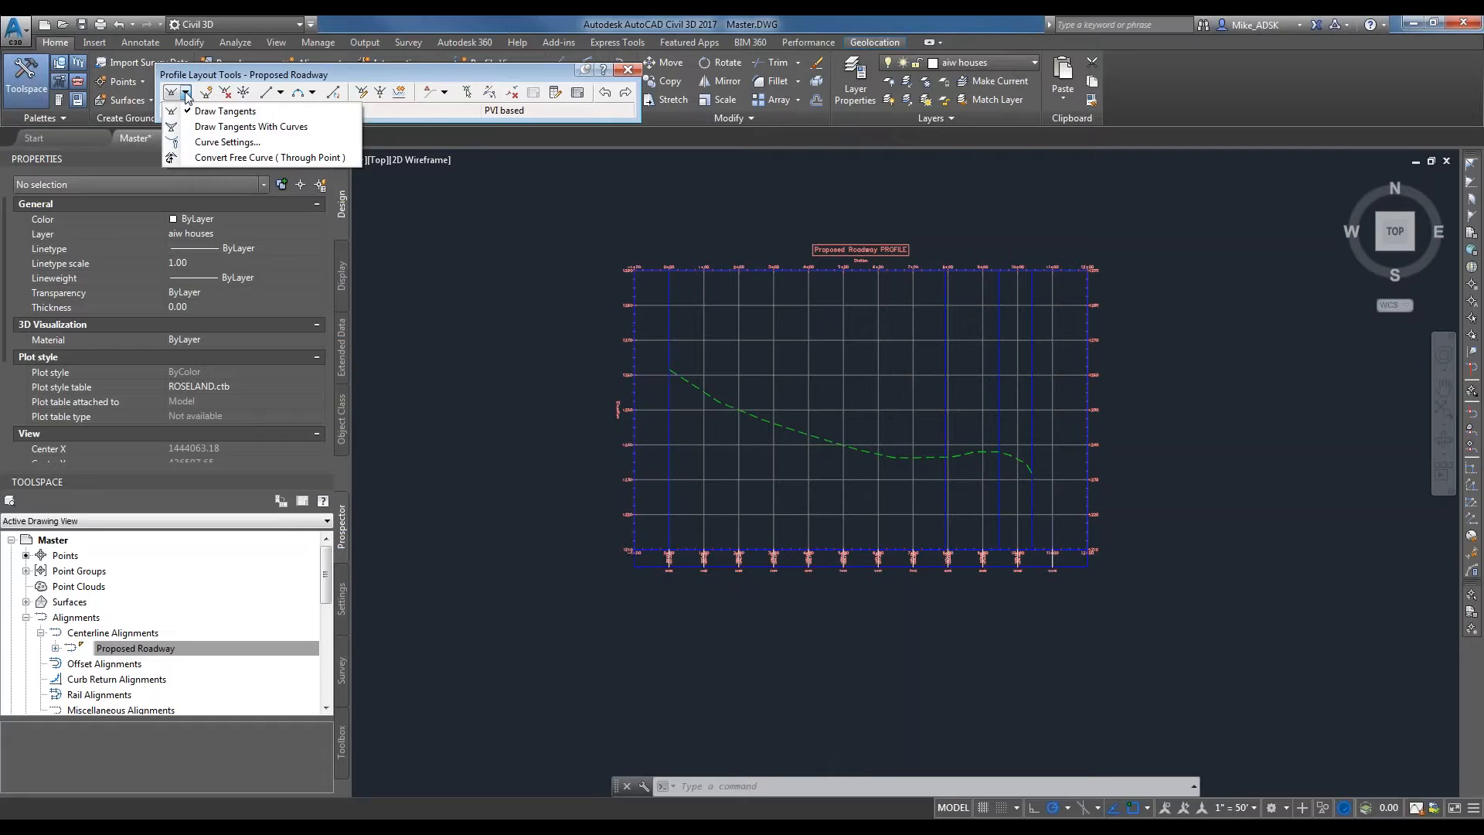
click(186, 93)
right_click(222, 128)
click(360, 71)
drag(334, 72, 323, 65)
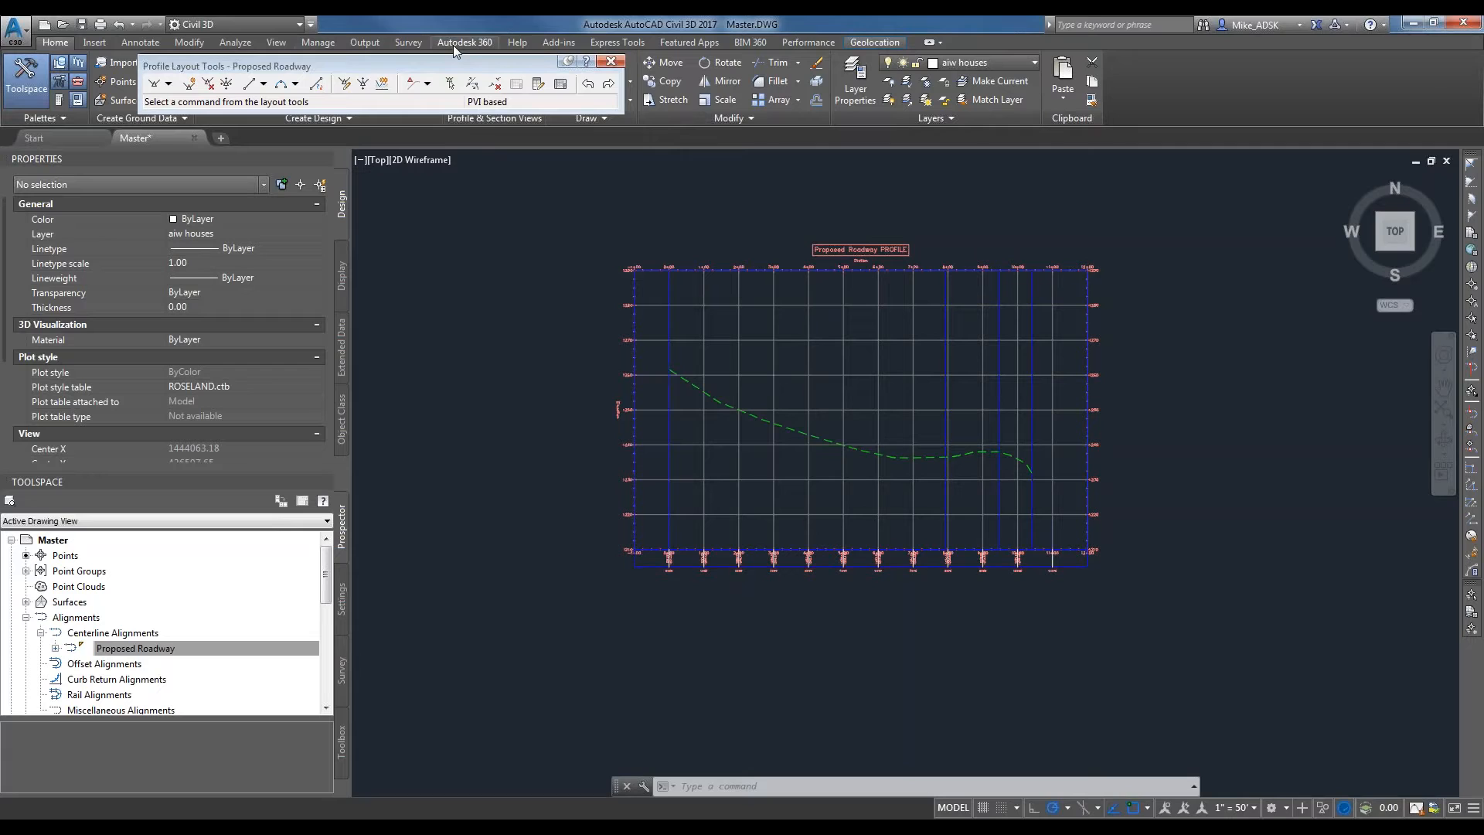
right_click(455, 50)
click(306, 63)
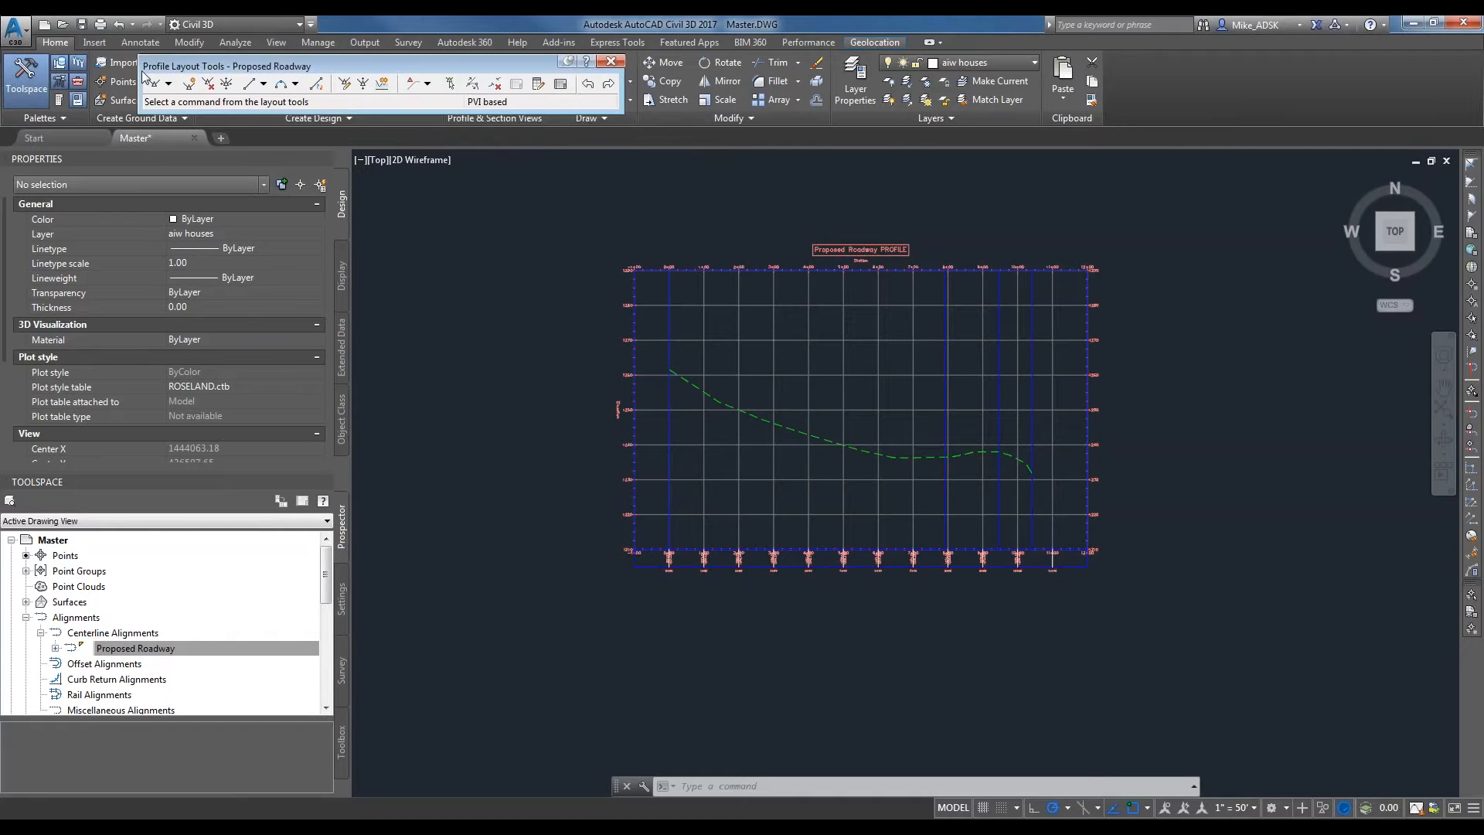
Draw the first design tangent from the existing ground's start at 0+00 to about station 6+72, elevation 1237.7, without curves.
click(169, 83)
click(190, 103)
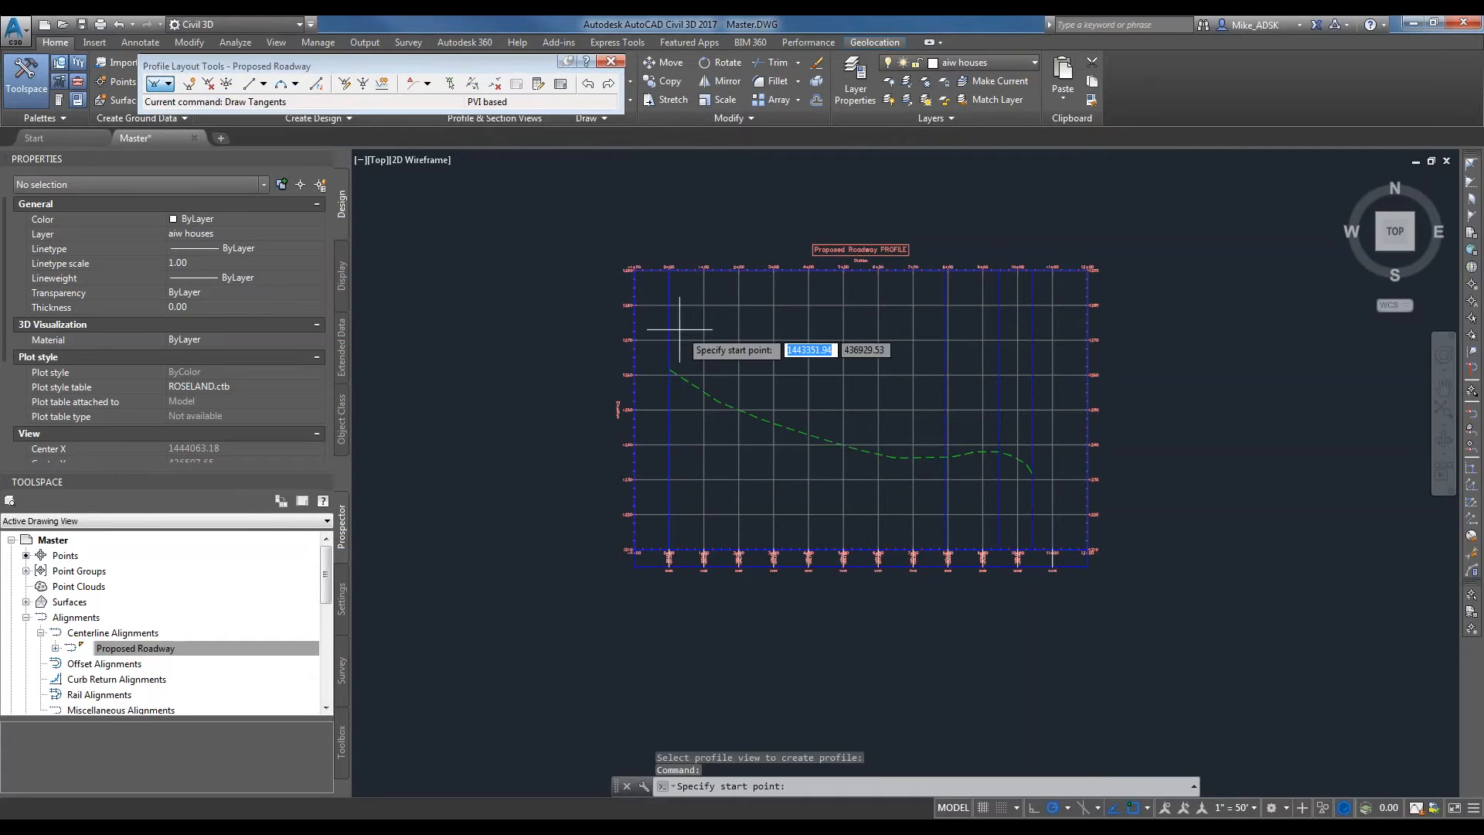
scroll(689, 366, up, 3)
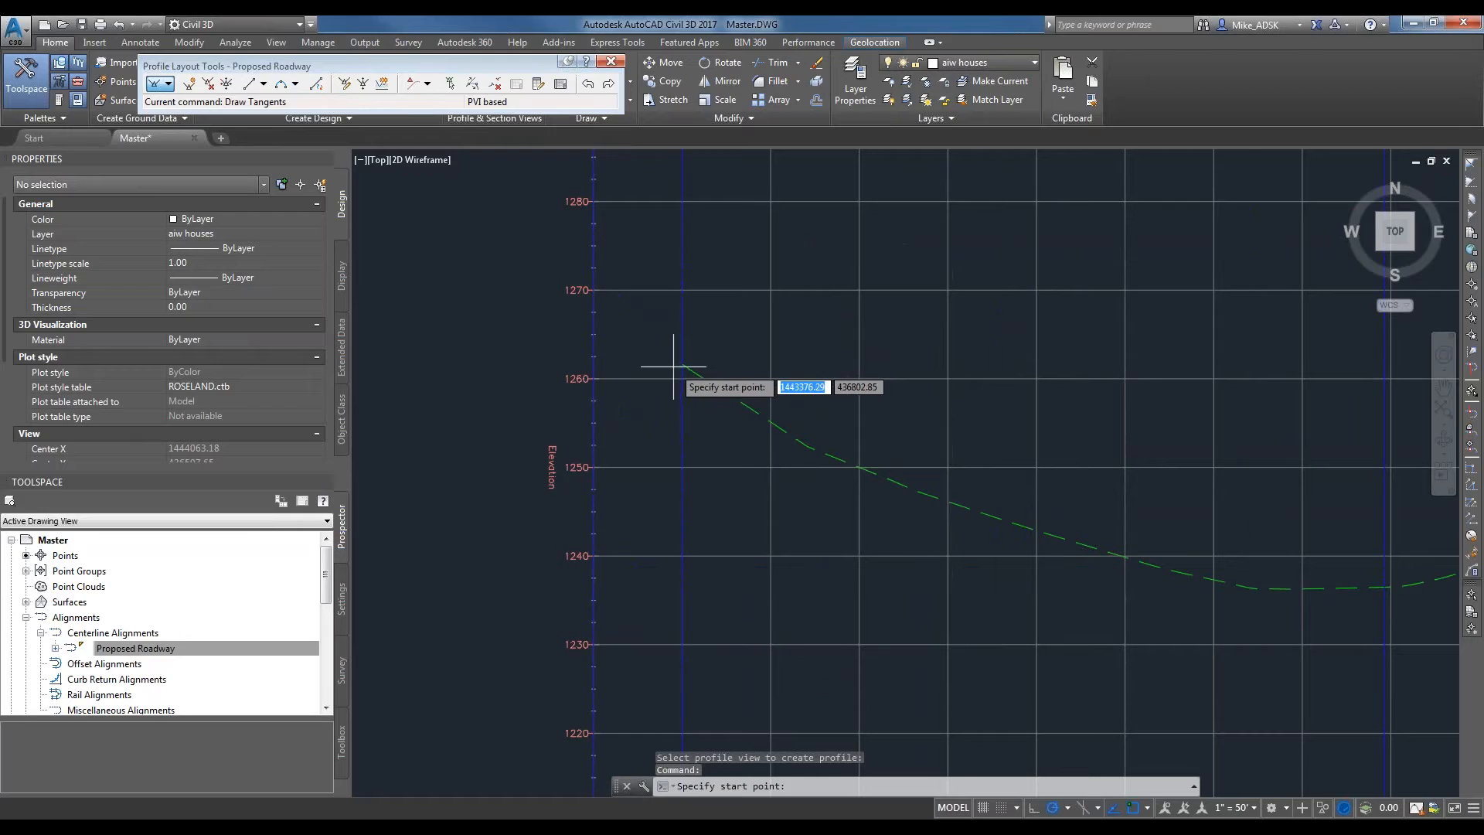
scroll(685, 360, up, 2)
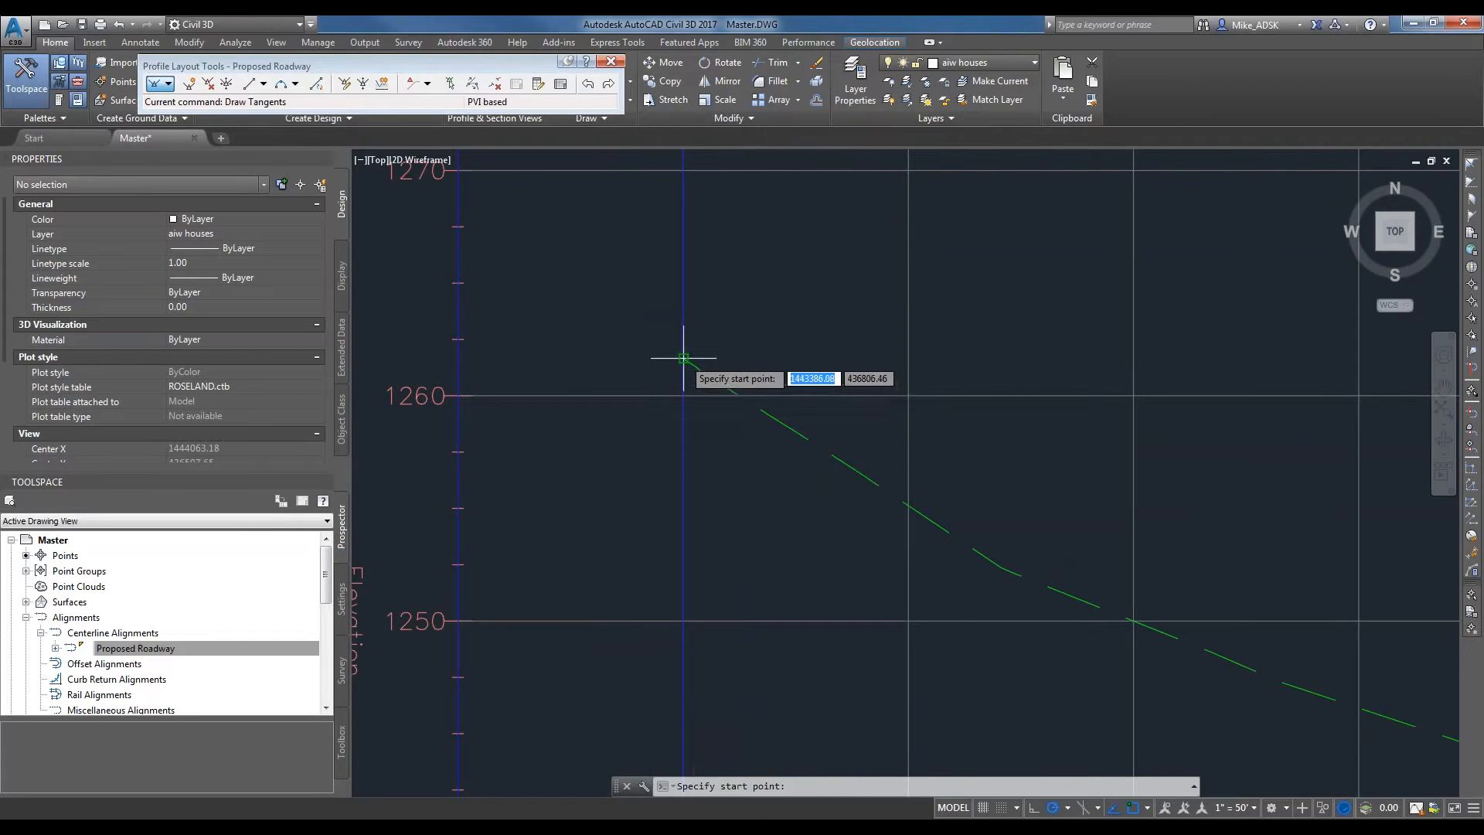
click(683, 360)
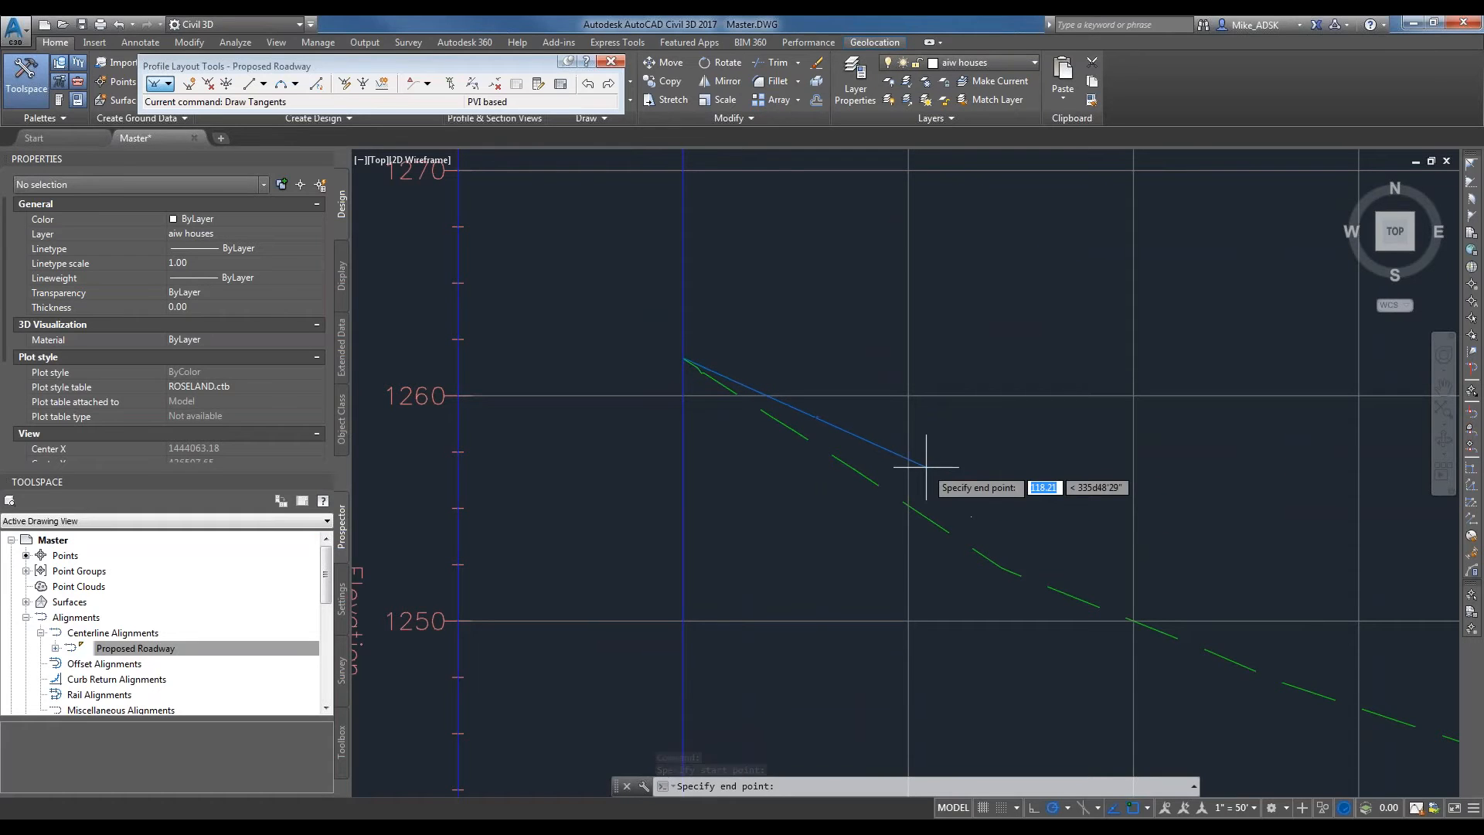
scroll(819, 494, down, 2)
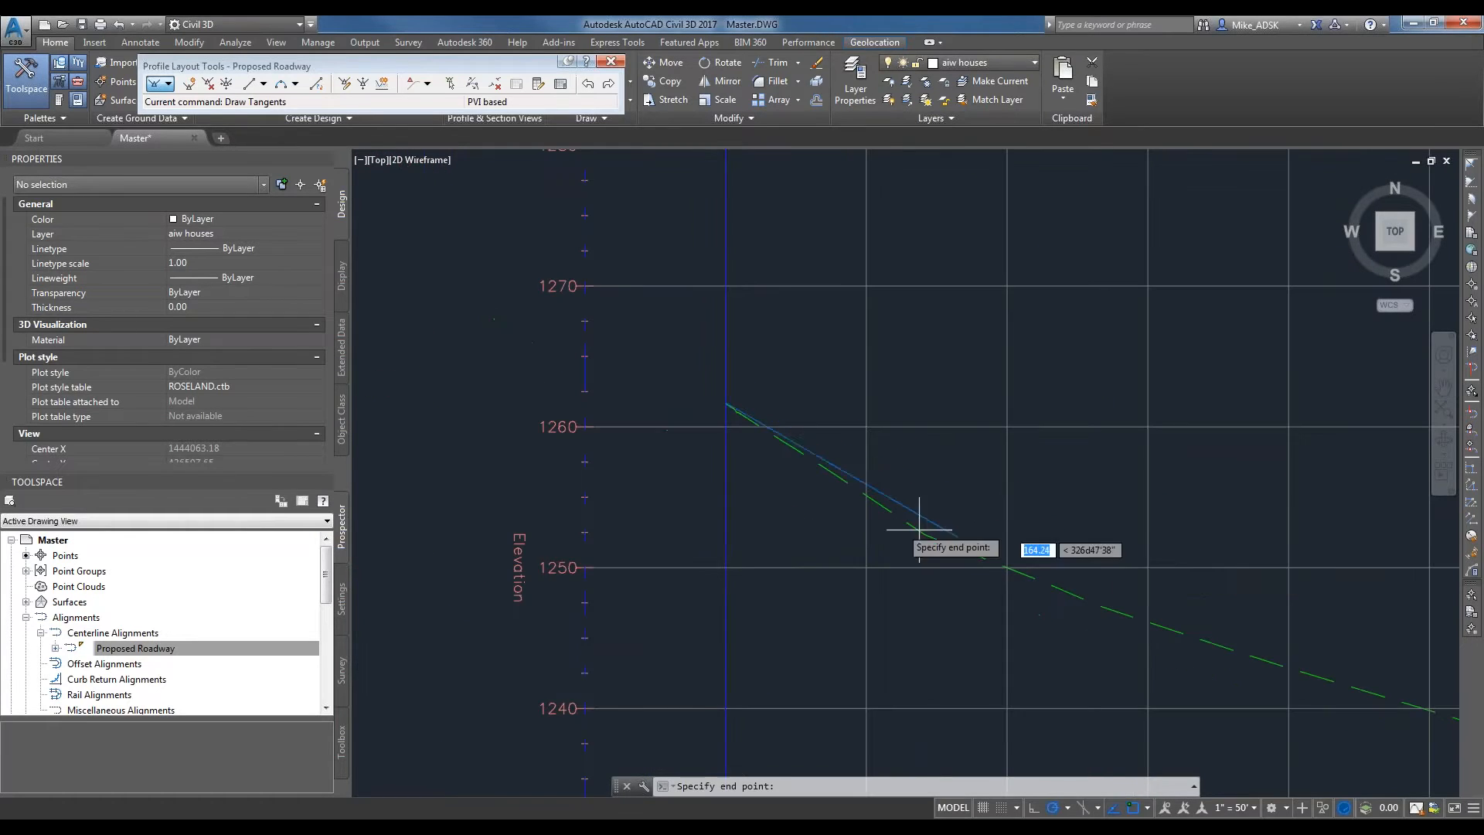
scroll(1120, 571, down, 5)
scroll(887, 546, up, 4)
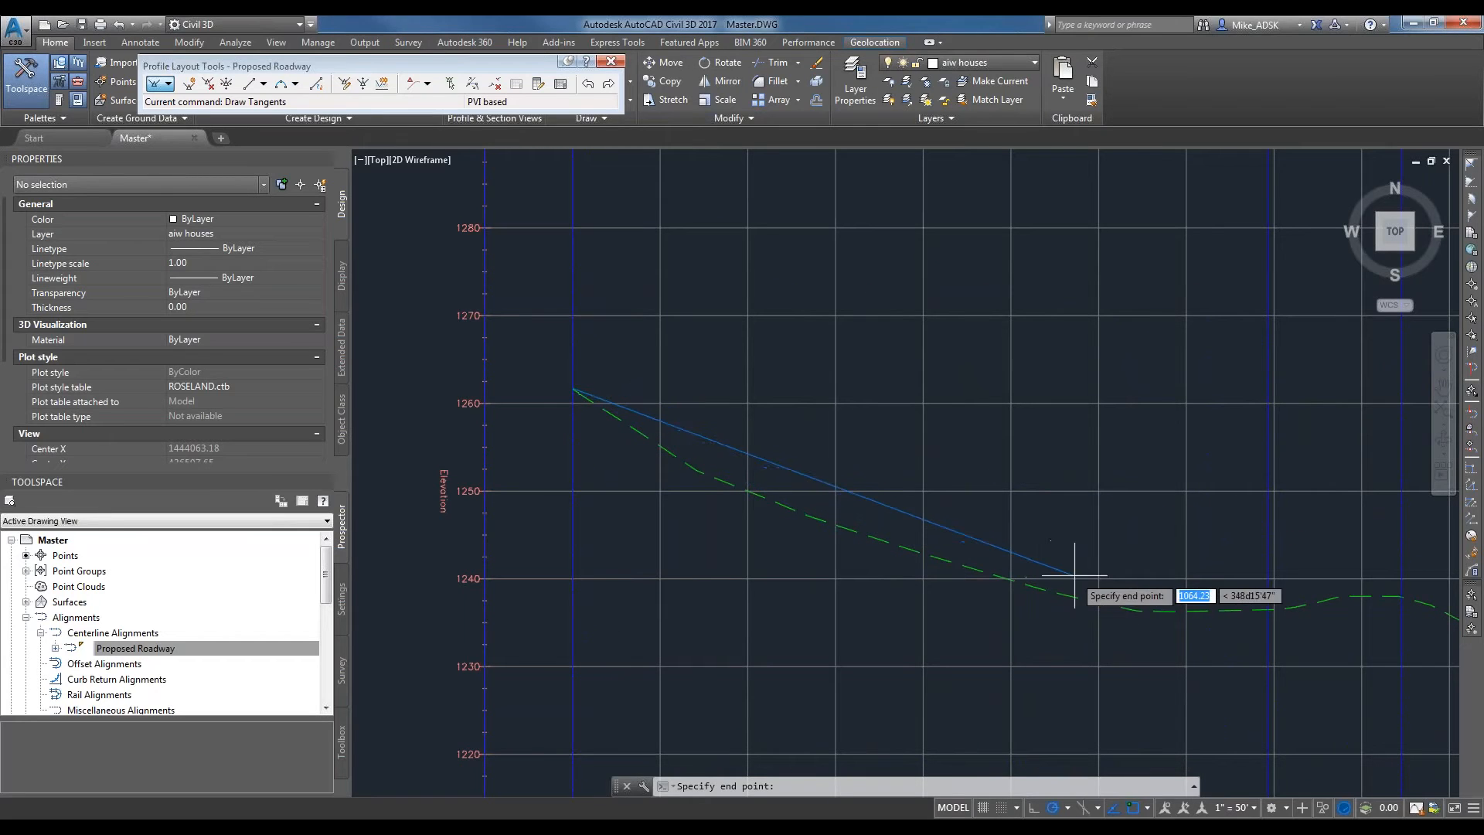
click(1161, 597)
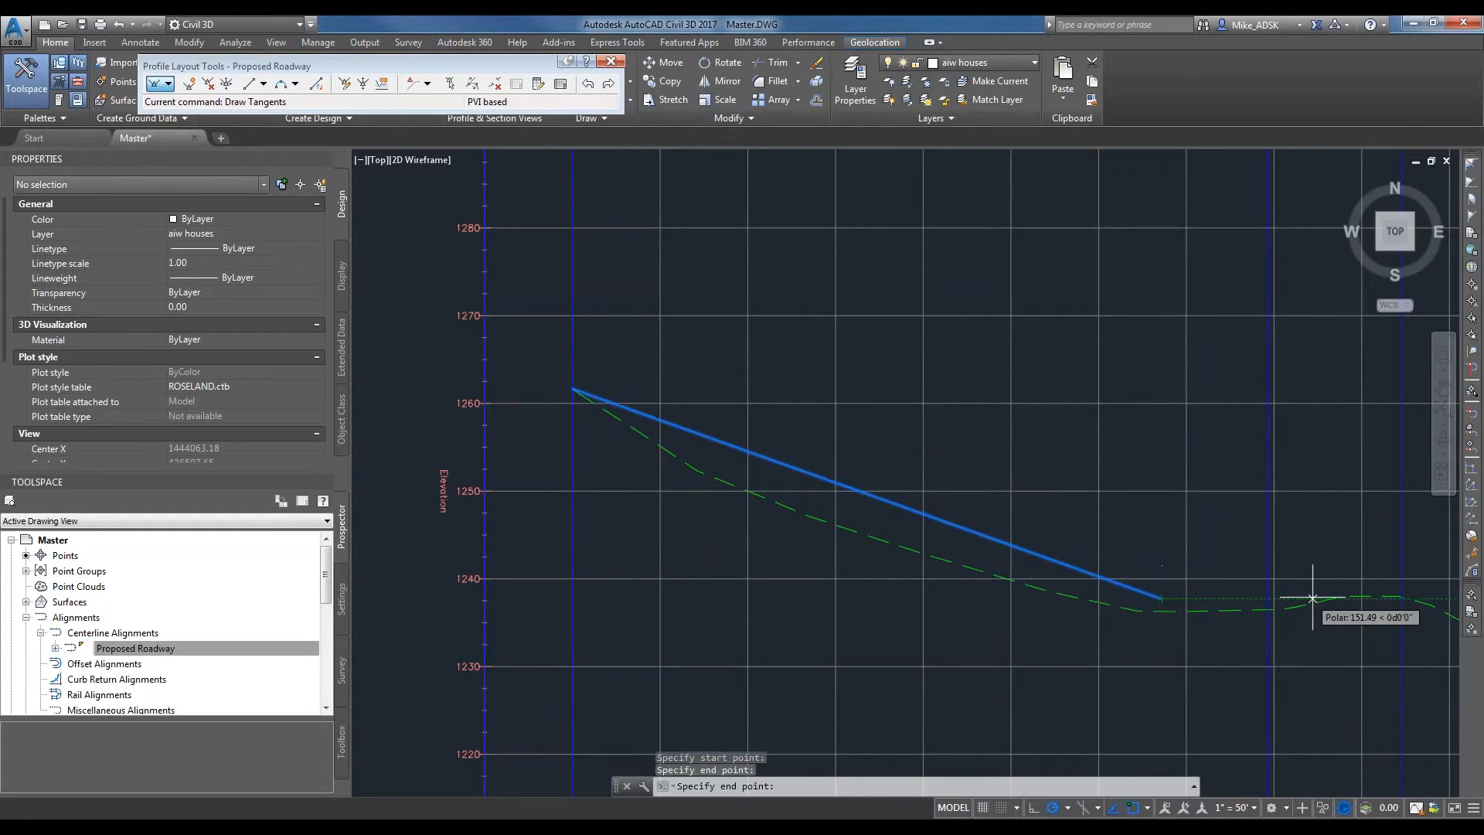
Continue the tangents to about station 9+21, elevation 1236.6, and finish at the existing ground's endpoint near station 10+42.
middle_drag(1350, 598, 1003, 551)
click(1034, 560)
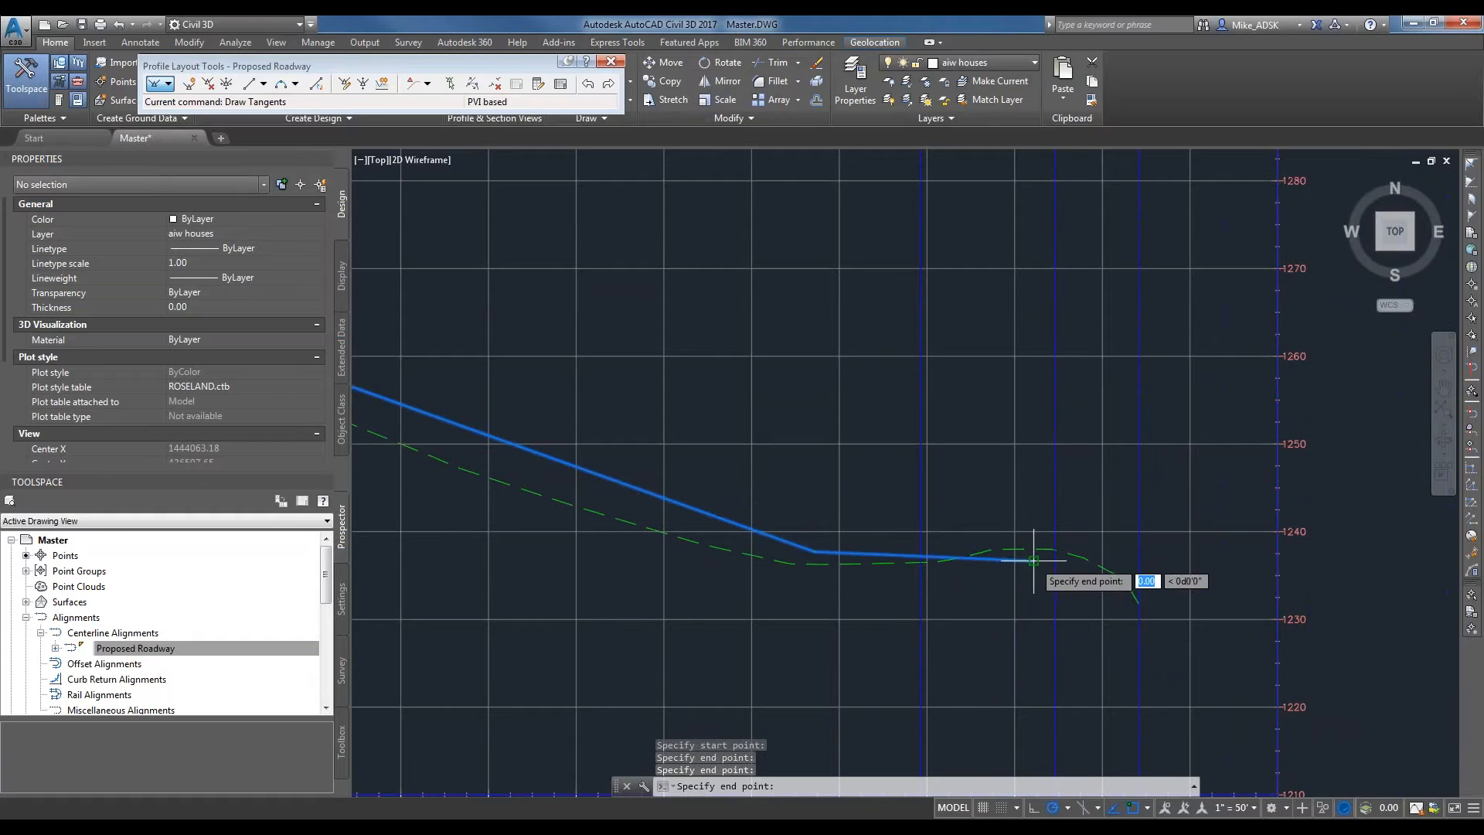
click(1139, 603)
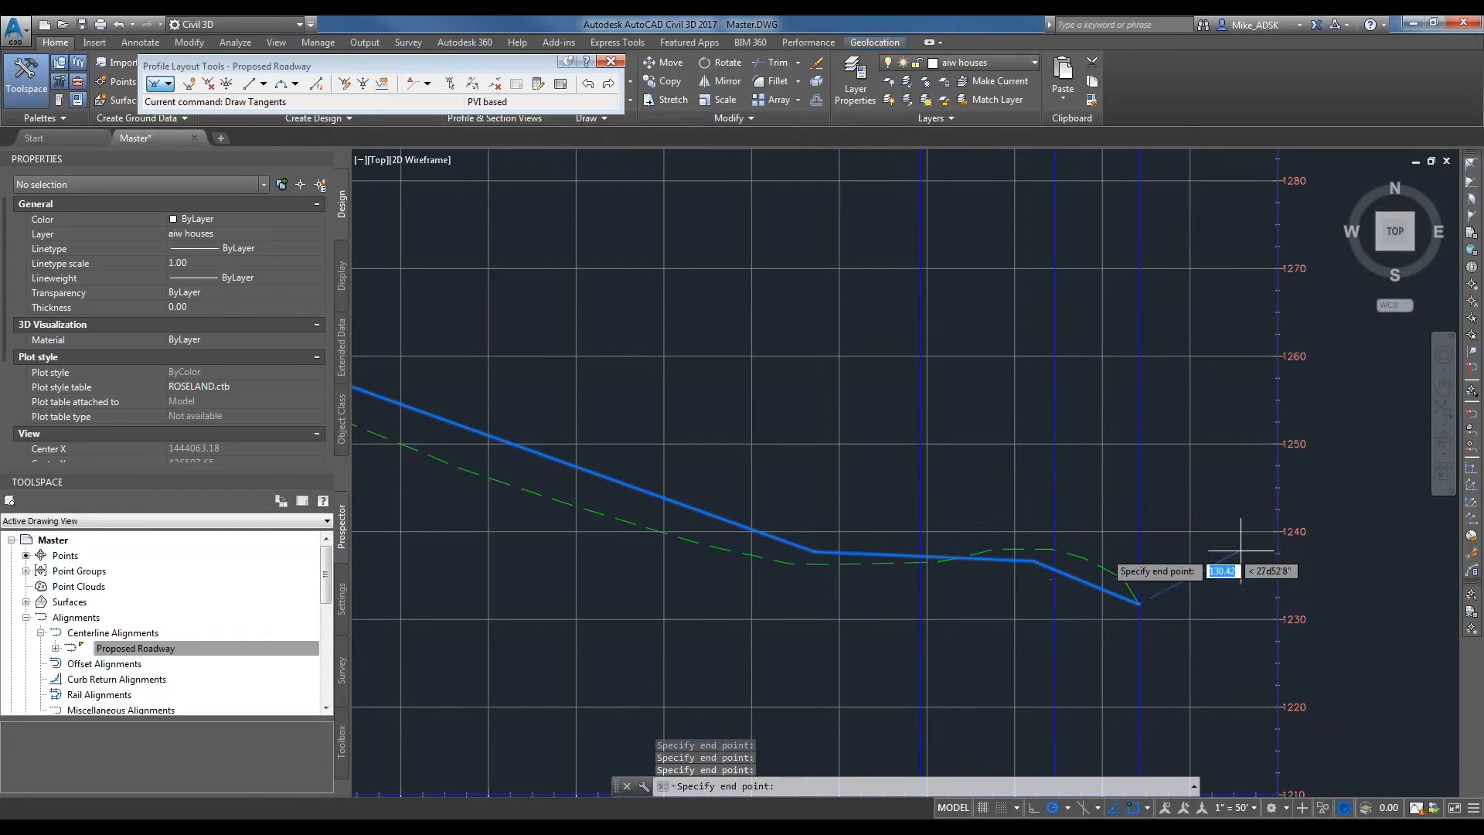
key(Escape)
scroll(1053, 490, up, 3)
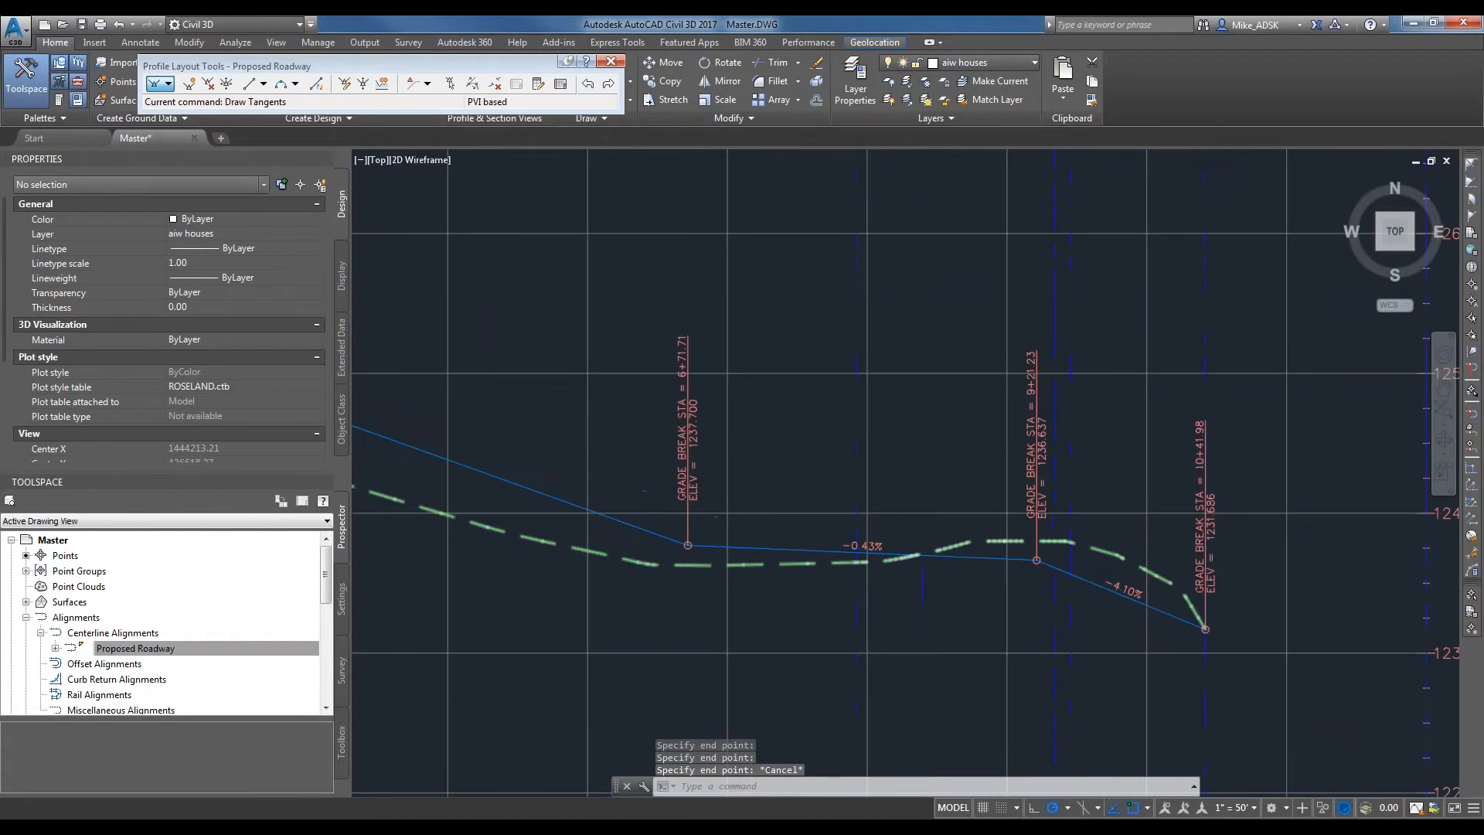
middle_drag(1024, 584, 1101, 568)
scroll(1088, 544, down, 2)
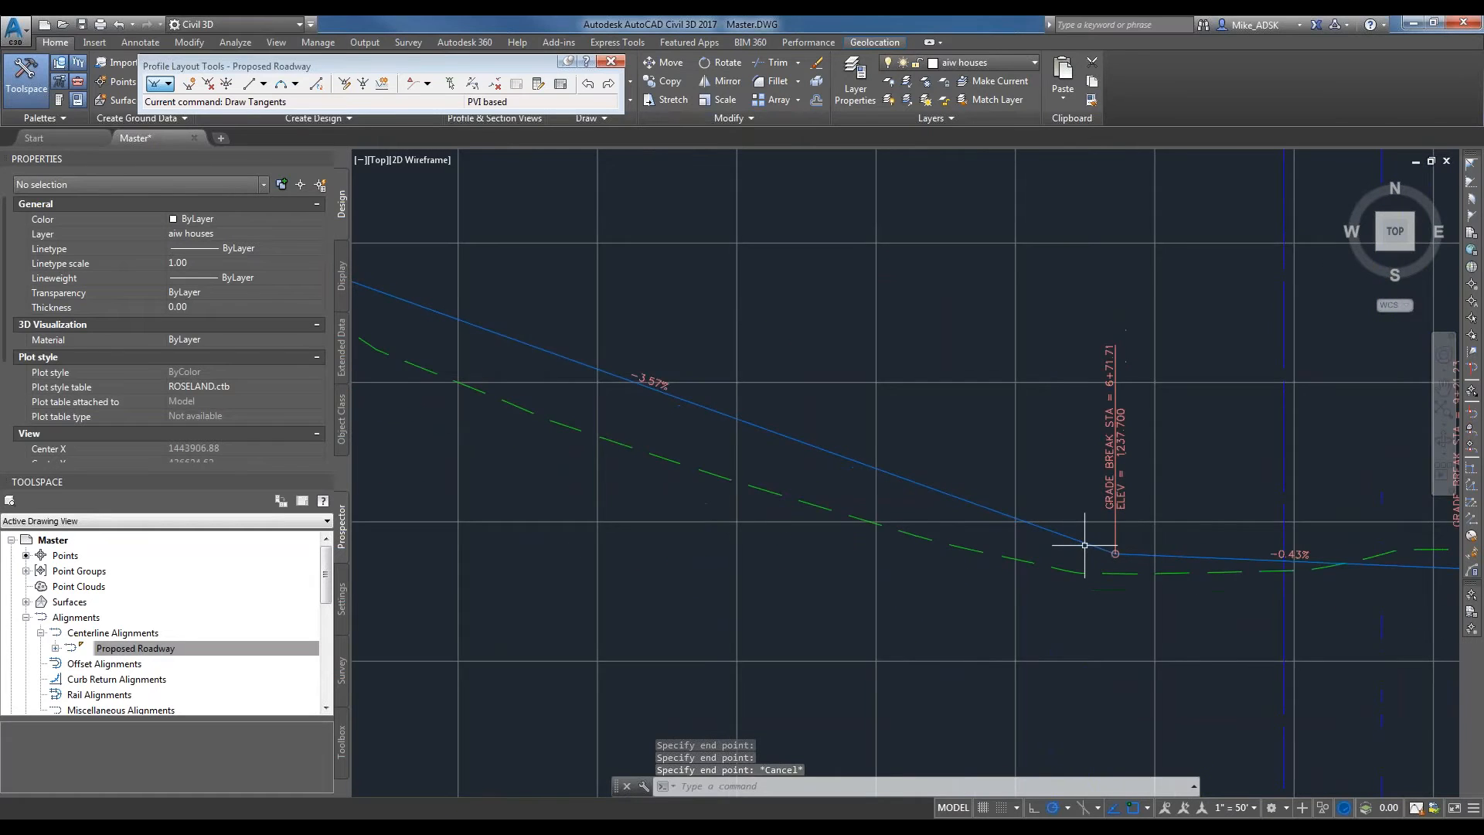
scroll(1084, 545, up, 2)
click(1115, 552)
click(1115, 552)
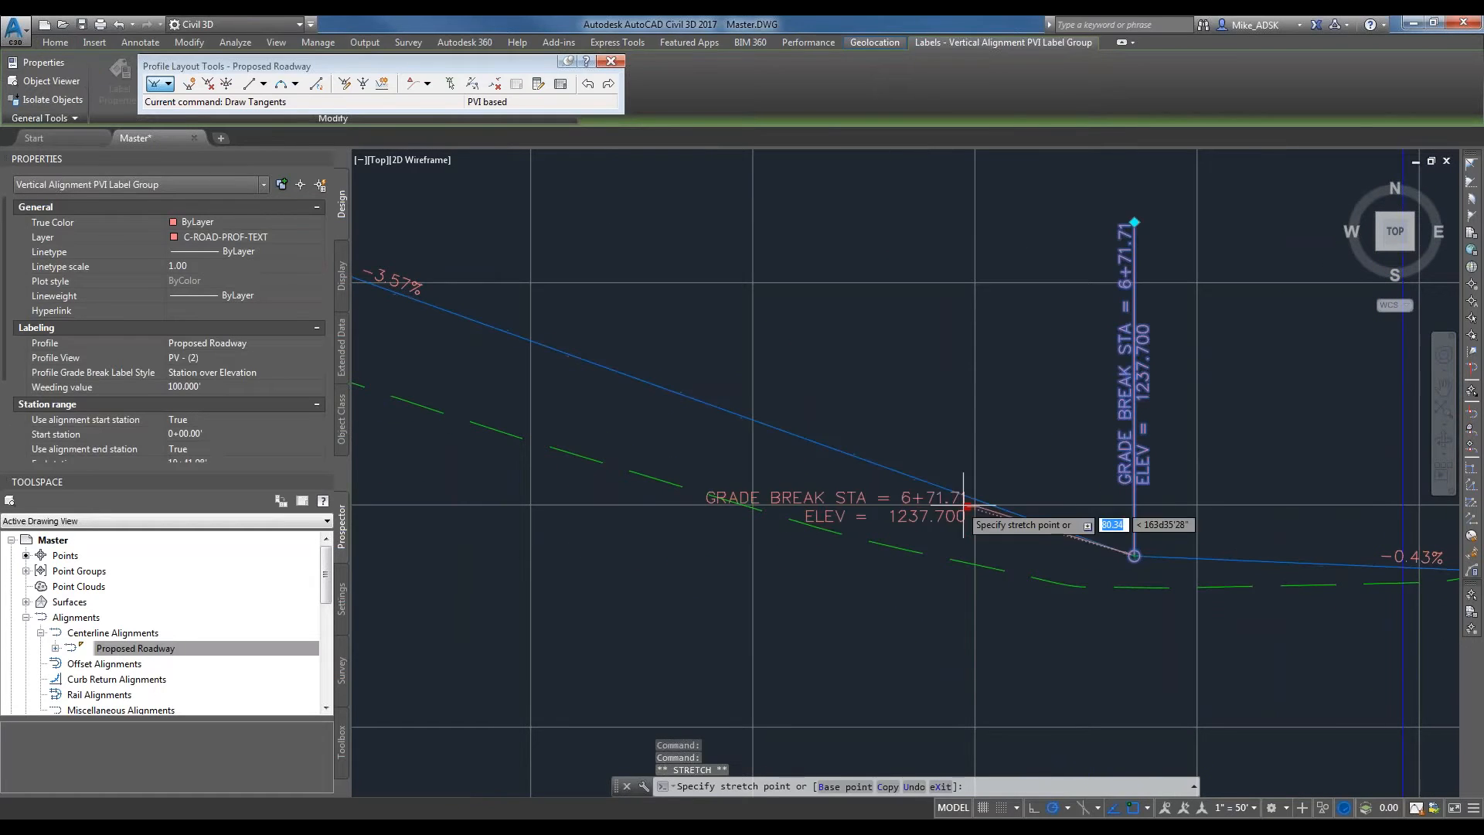
click(965, 506)
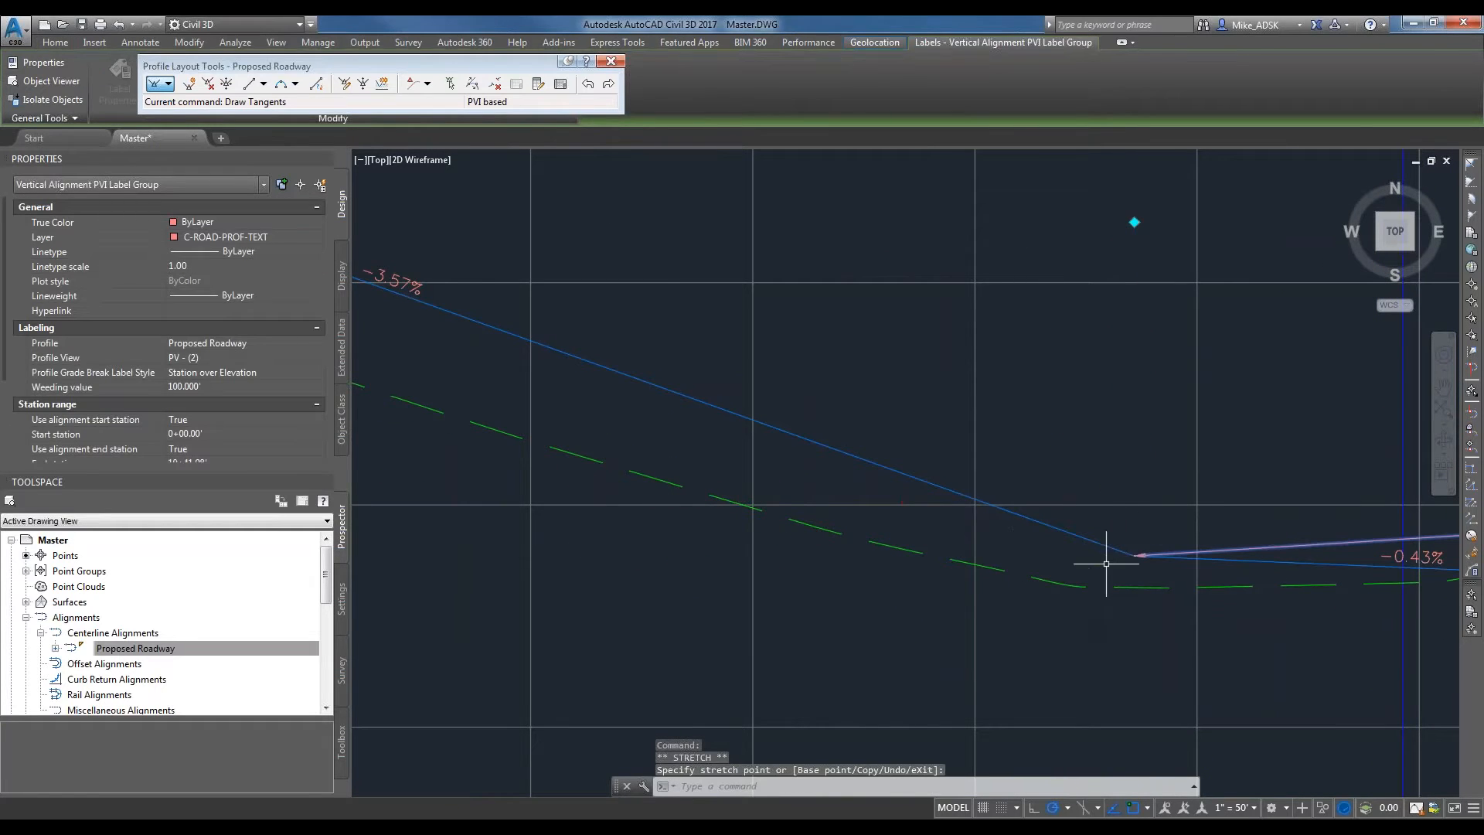
key(ctrl+z)
click(1095, 502)
key(Escape)
Move the design profile's first intermediate PVI to about station 6+52, elevation 1238.0.
click(1088, 540)
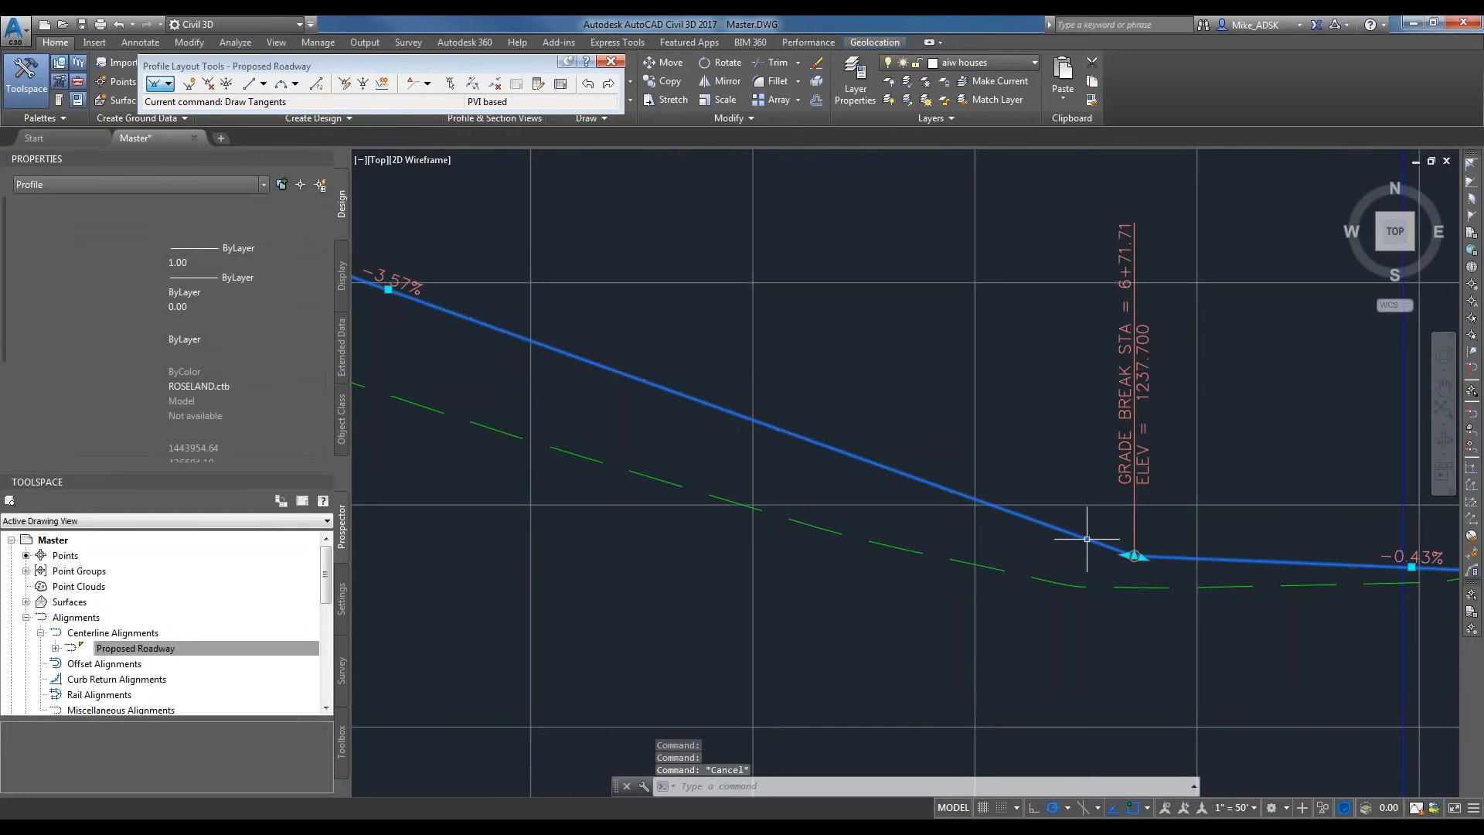
scroll(1136, 564, up, 10)
click(1062, 422)
scroll(626, 452, down, 6)
scroll(810, 504, down, 5)
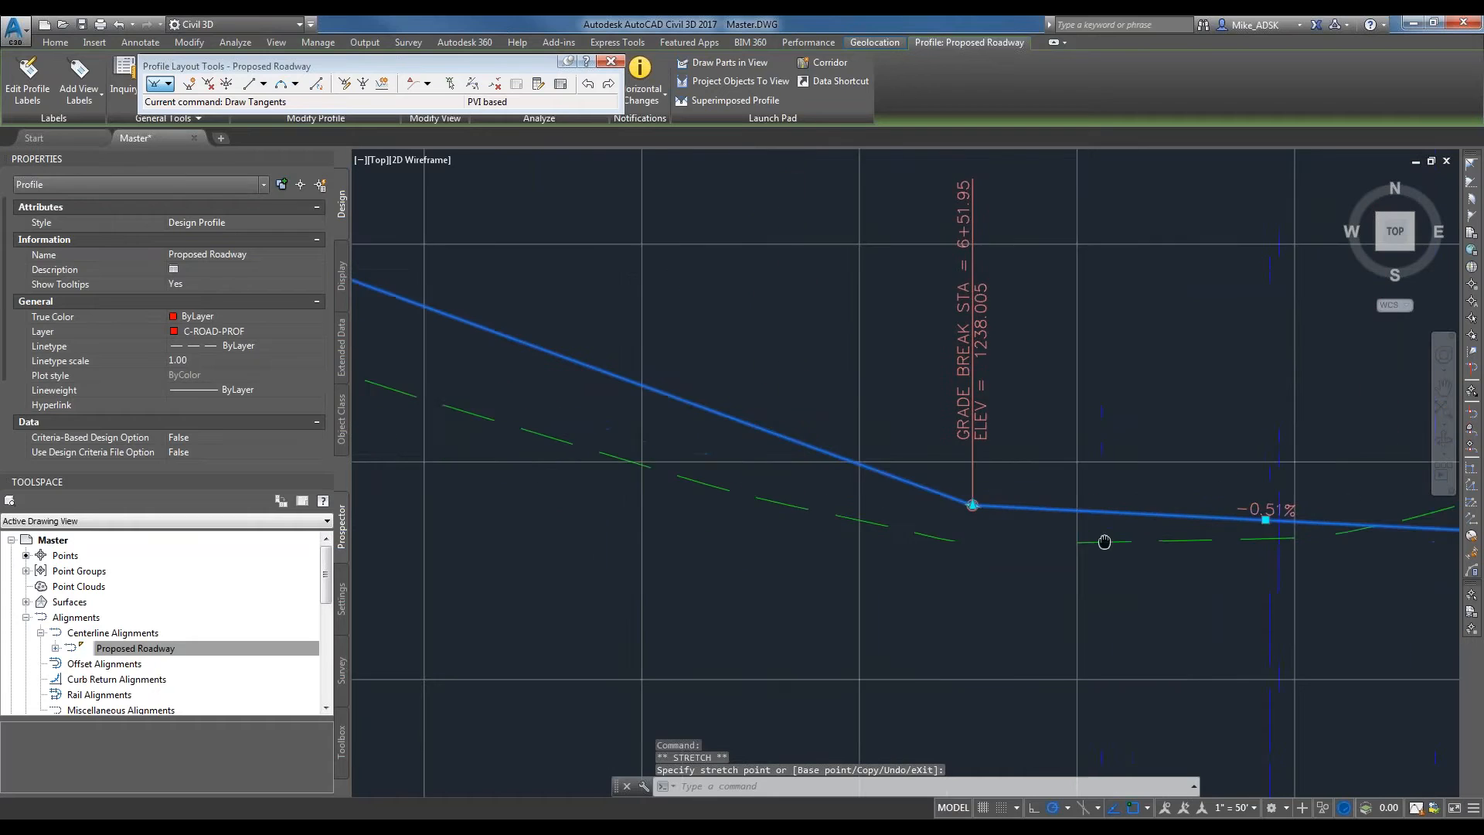
Examine the grade break station and elevation labels at the design profile's intermediate PVIs, start and end.
scroll(990, 500, up, 3)
scroll(961, 490, down, 5)
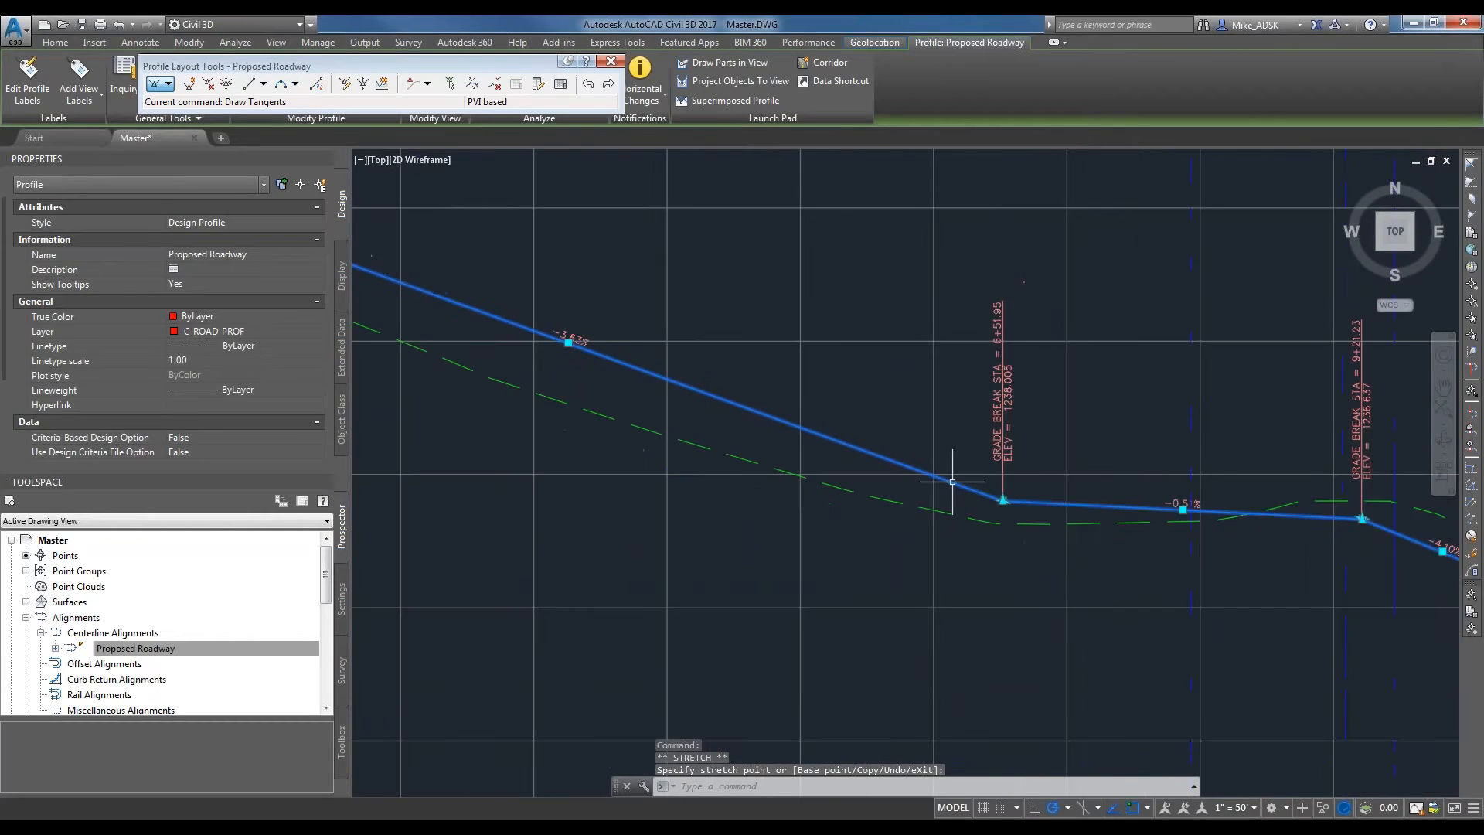
scroll(679, 348, up, 2)
scroll(989, 495, up, 5)
scroll(1165, 547, down, 3)
scroll(753, 446, down, 3)
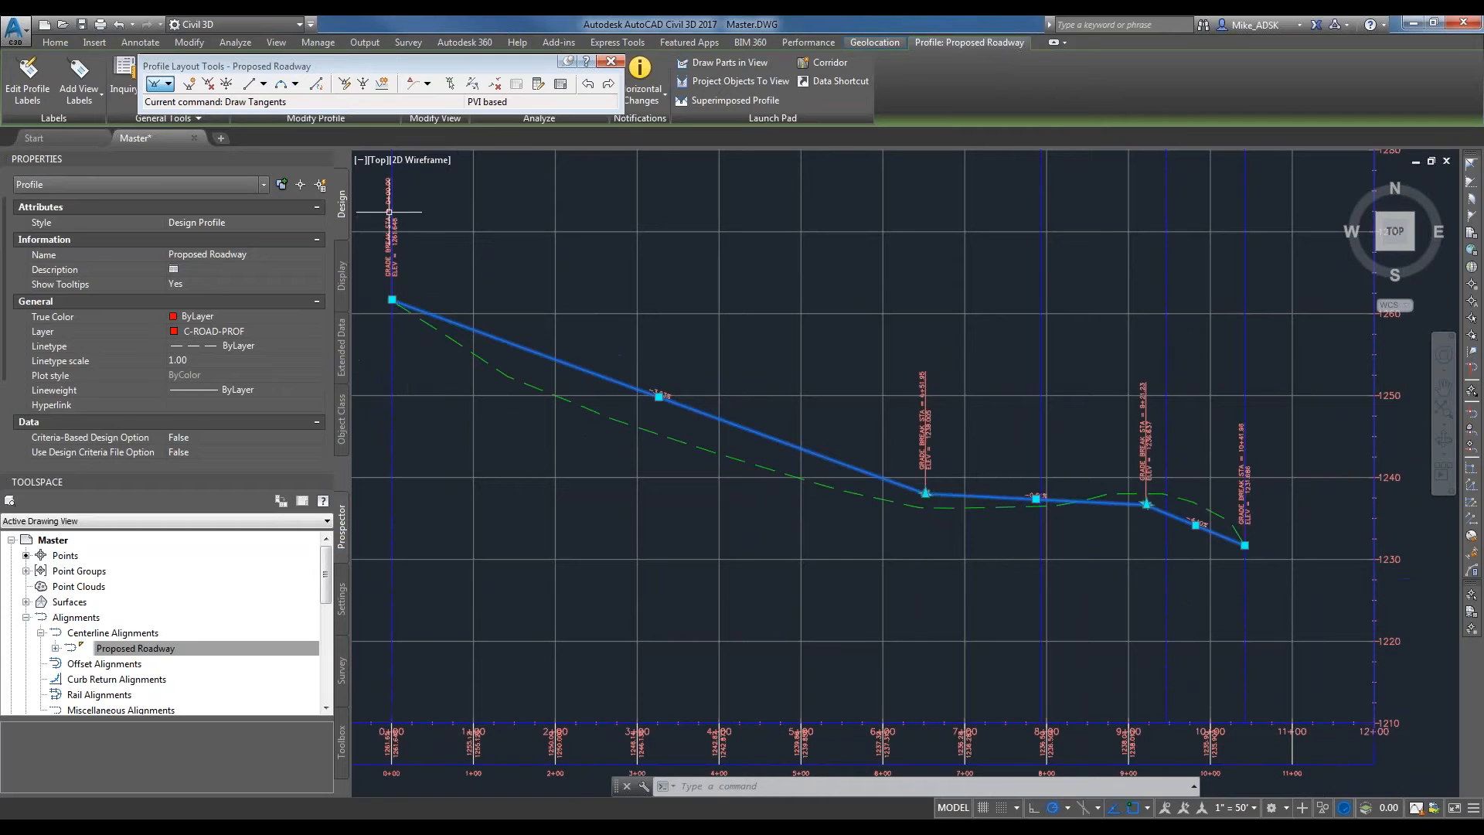
scroll(392, 240, up, 6)
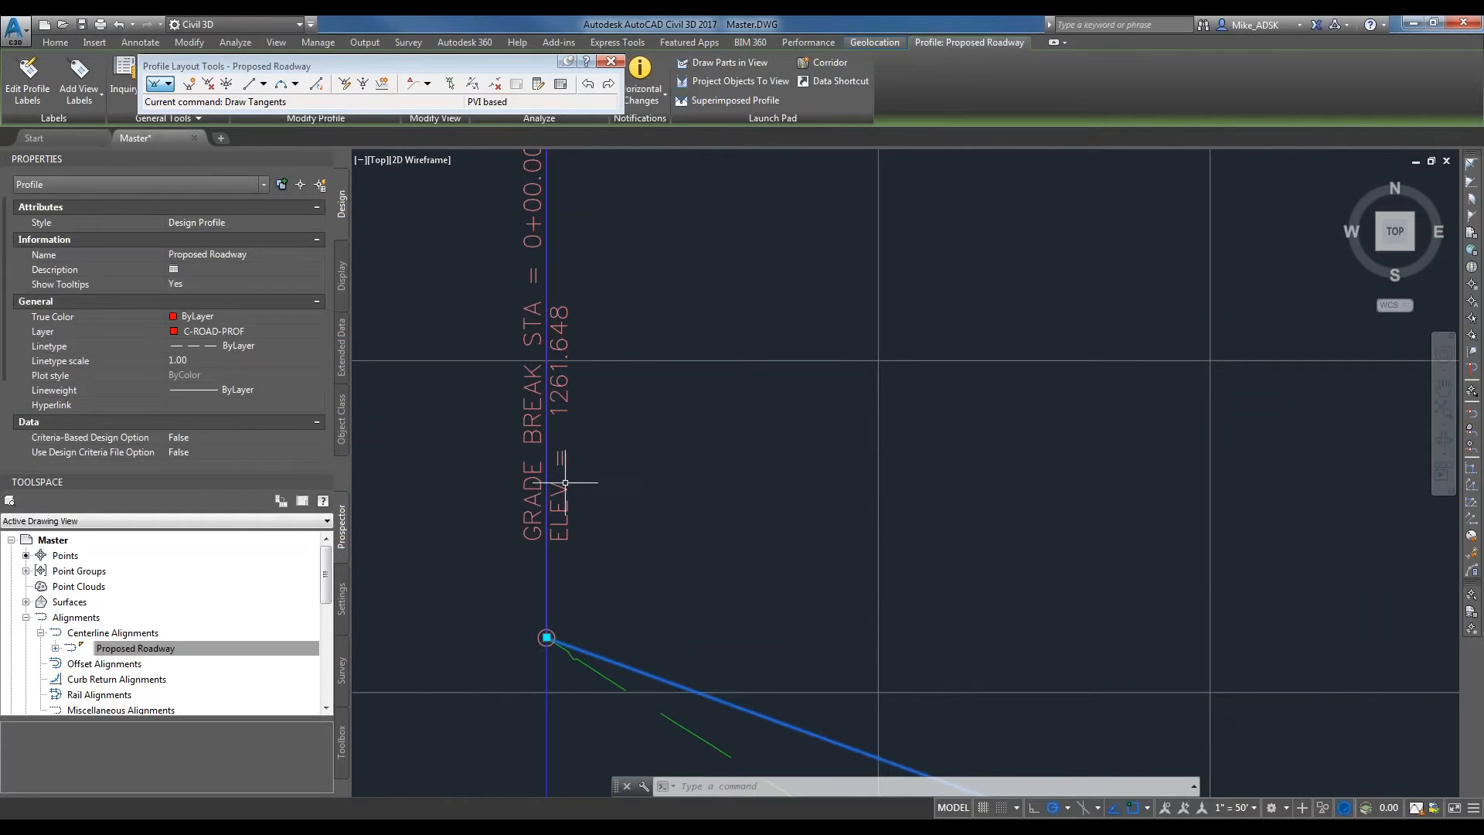
scroll(541, 452, down, 2)
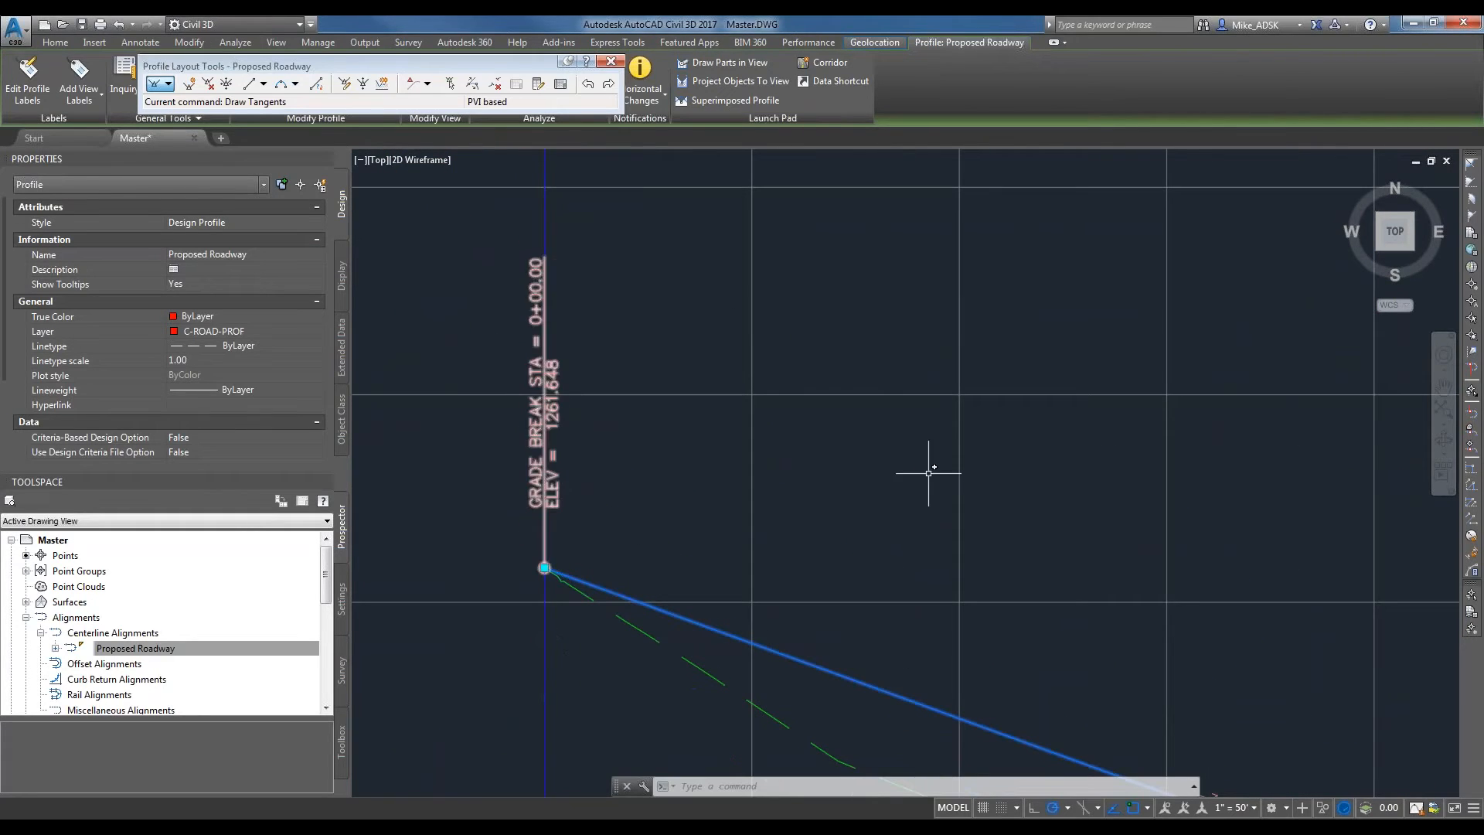
middle_drag(1149, 496, 576, 402)
scroll(610, 377, down, 9)
scroll(748, 449, up, 9)
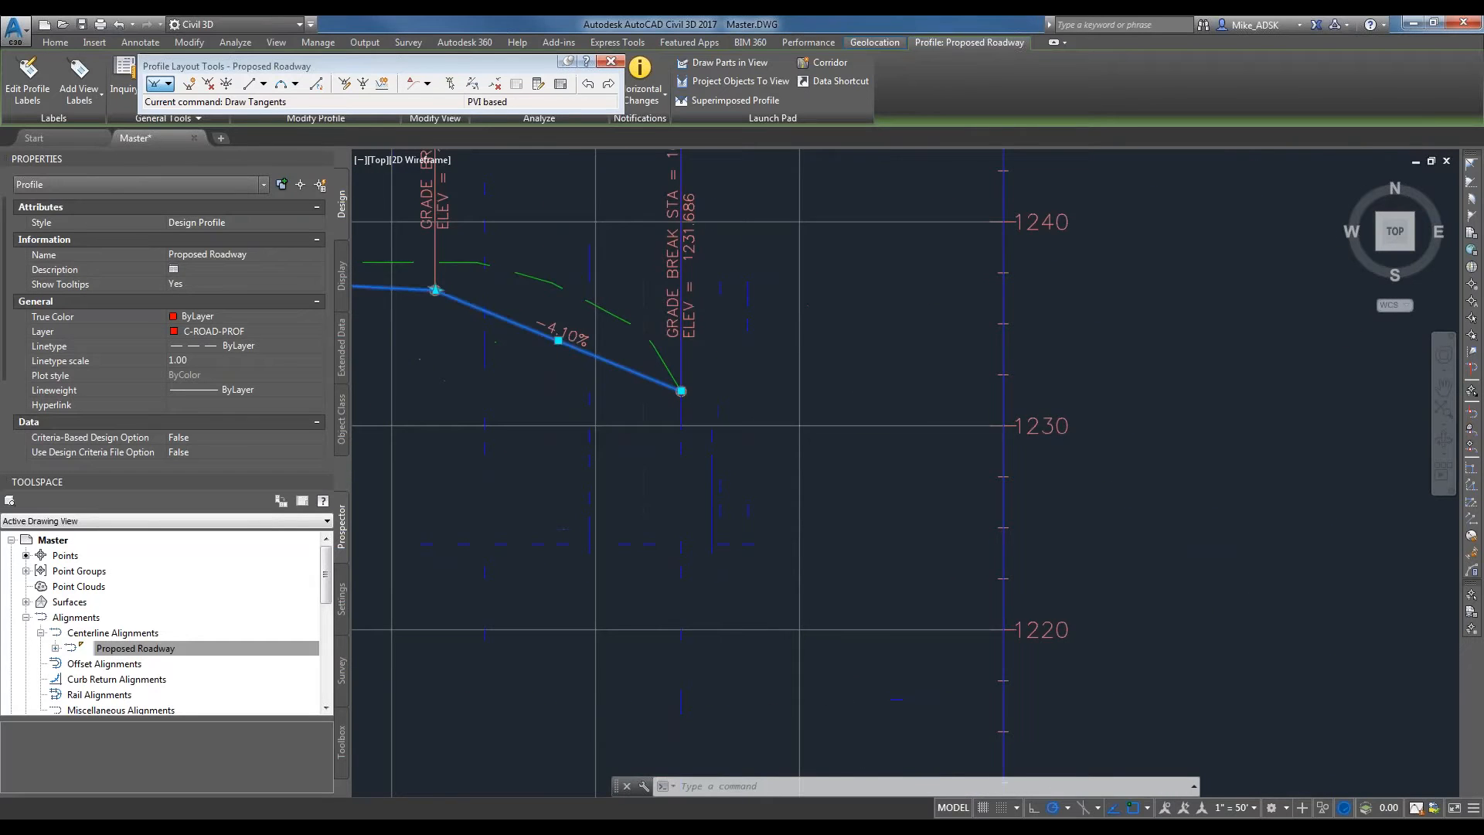
middle_drag(712, 184, 724, 342)
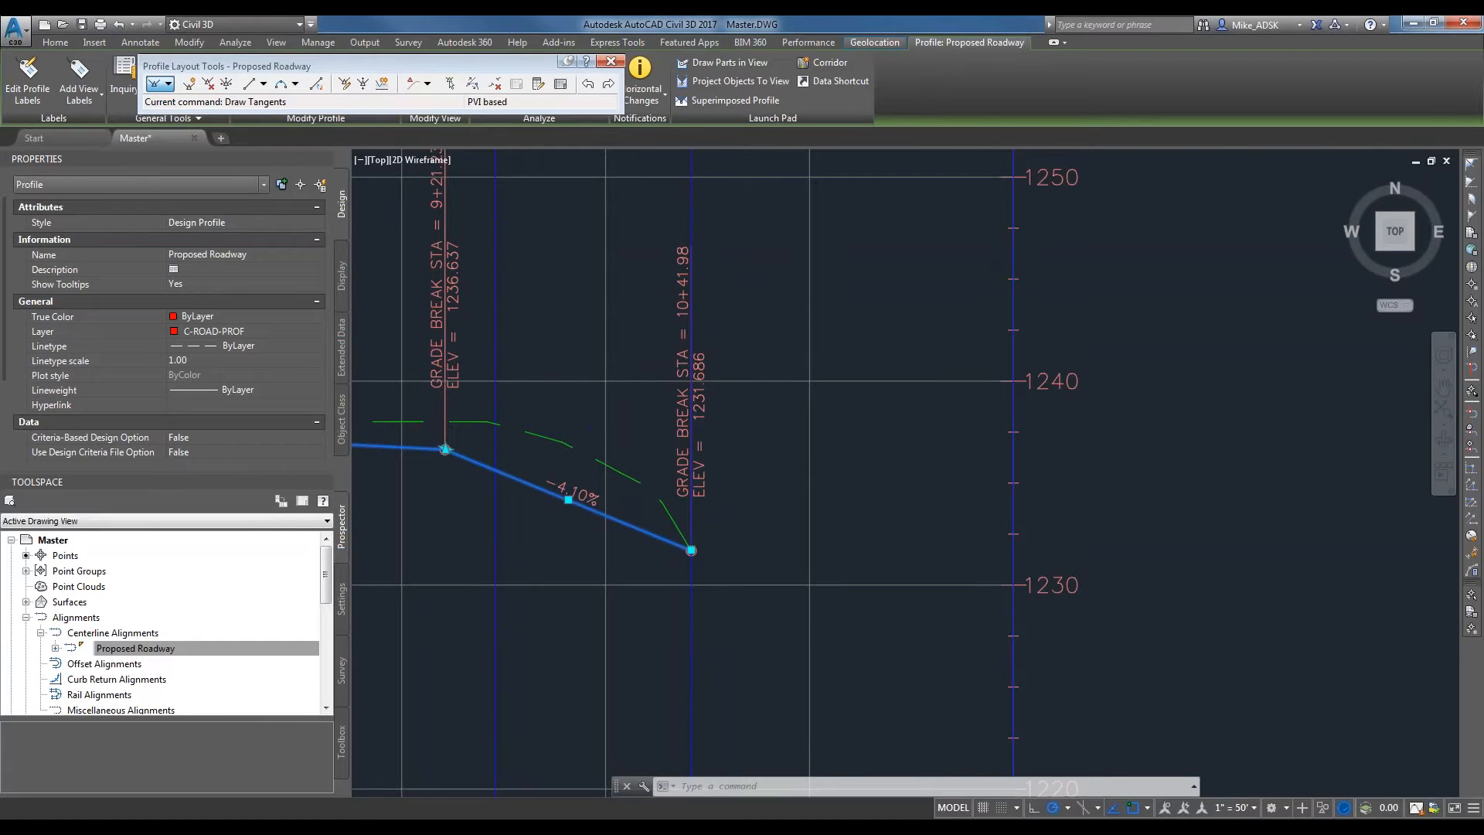
scroll(689, 322, up, 2)
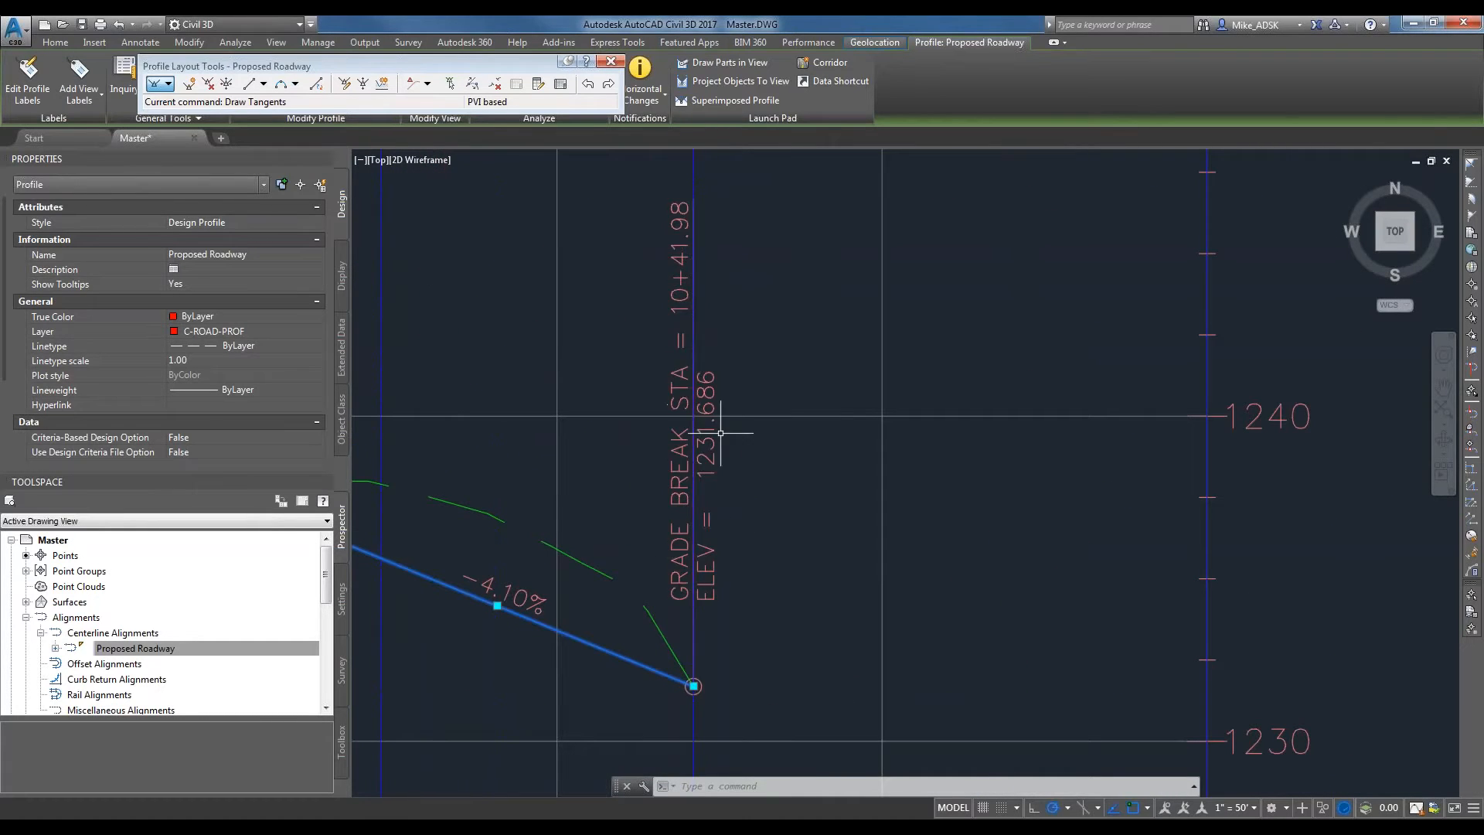
Examine the grade percentage labels on each tangent of the design profile, from its end back to the first intermediate PVI.
middle_drag(555, 507, 905, 499)
scroll(900, 500, down, 2)
scroll(873, 559, up, 2)
middle_drag(873, 560, 961, 570)
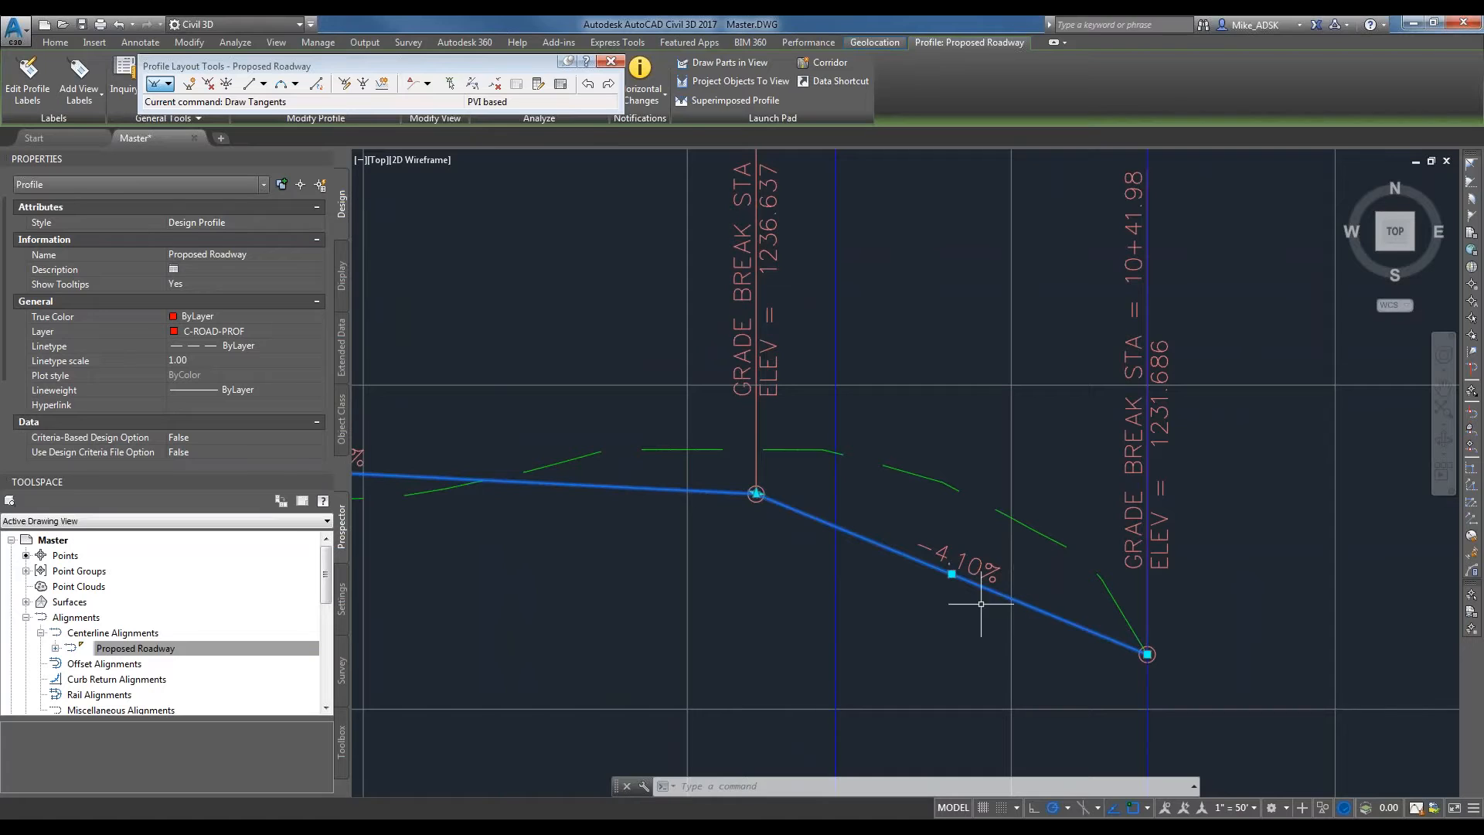
scroll(630, 573, down, 2)
middle_drag(630, 573, 941, 598)
scroll(814, 539, up, 2)
middle_drag(762, 543, 1016, 555)
scroll(958, 493, down, 6)
scroll(657, 421, up, 4)
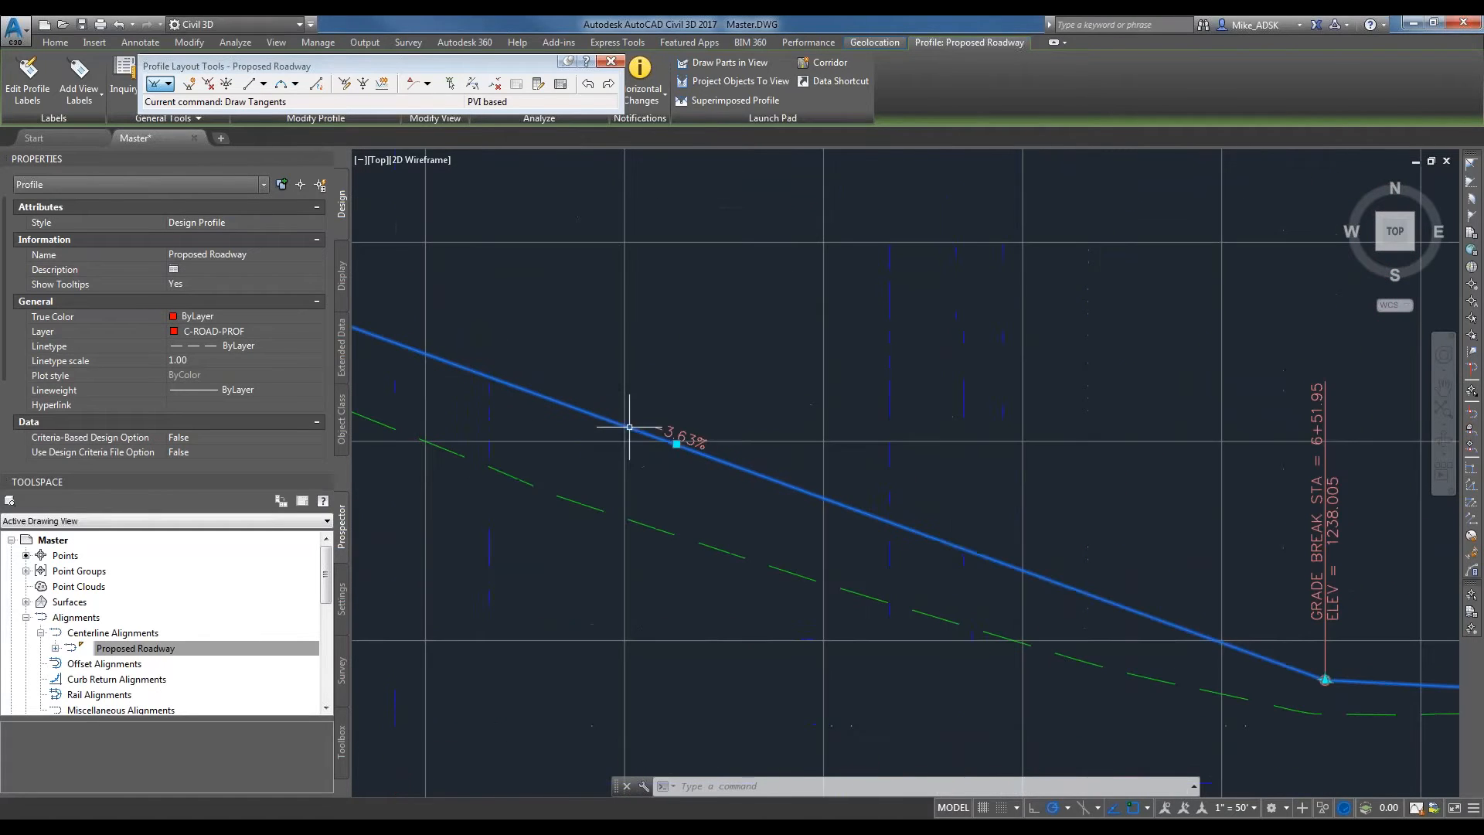
middle_drag(1258, 571, 834, 452)
scroll(862, 479, down, 2)
middle_drag(1297, 477, 1187, 476)
scroll(1120, 503, up, 4)
scroll(882, 543, up, 2)
middle_drag(714, 557, 1351, 567)
scroll(799, 547, down, 2)
middle_drag(532, 566, 701, 641)
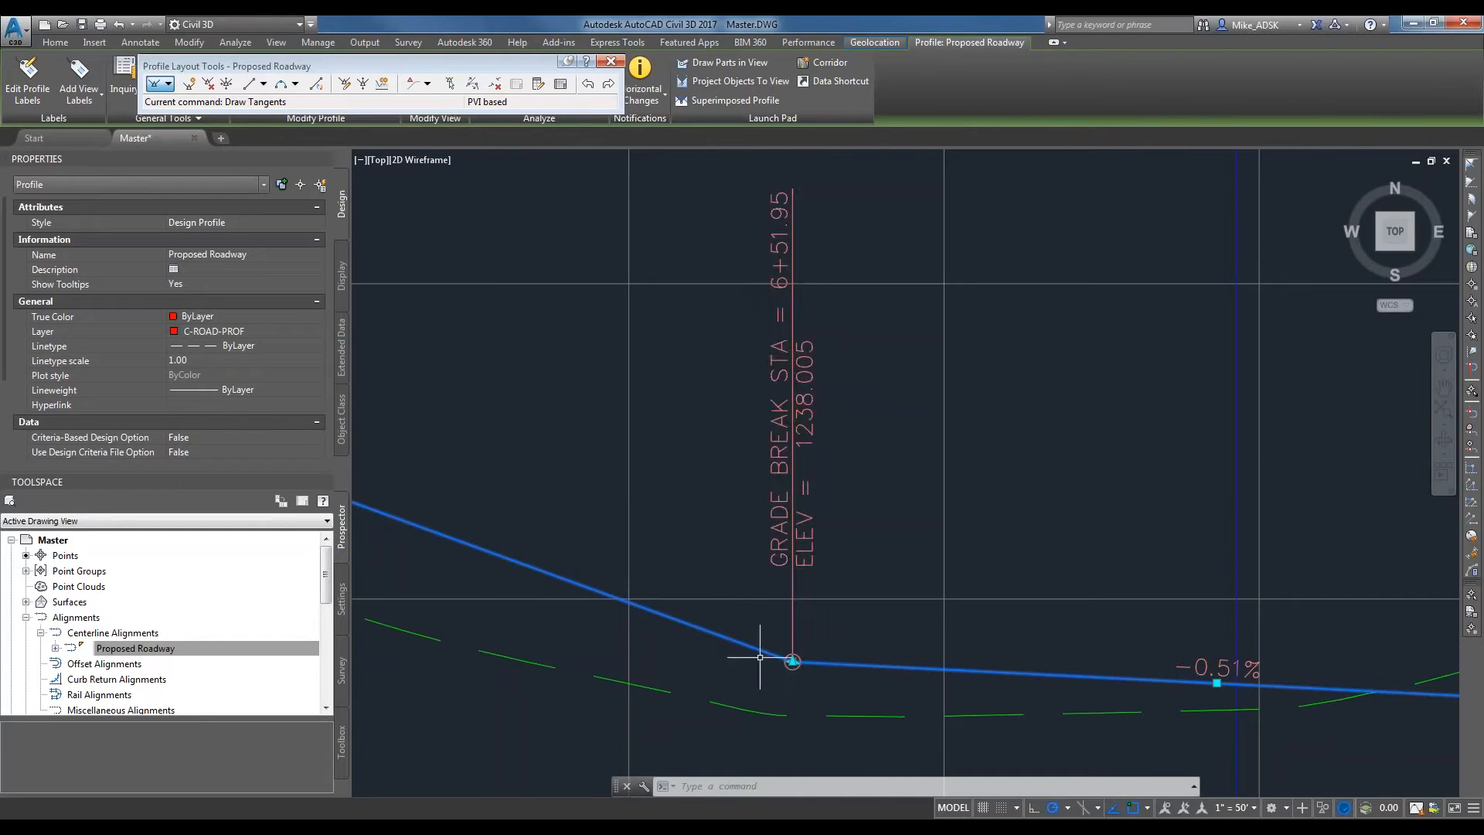
Move the design profile's first intermediate PVI back and up to about station 6+15, elevation 1240.8.
scroll(792, 670, up, 9)
click(812, 552)
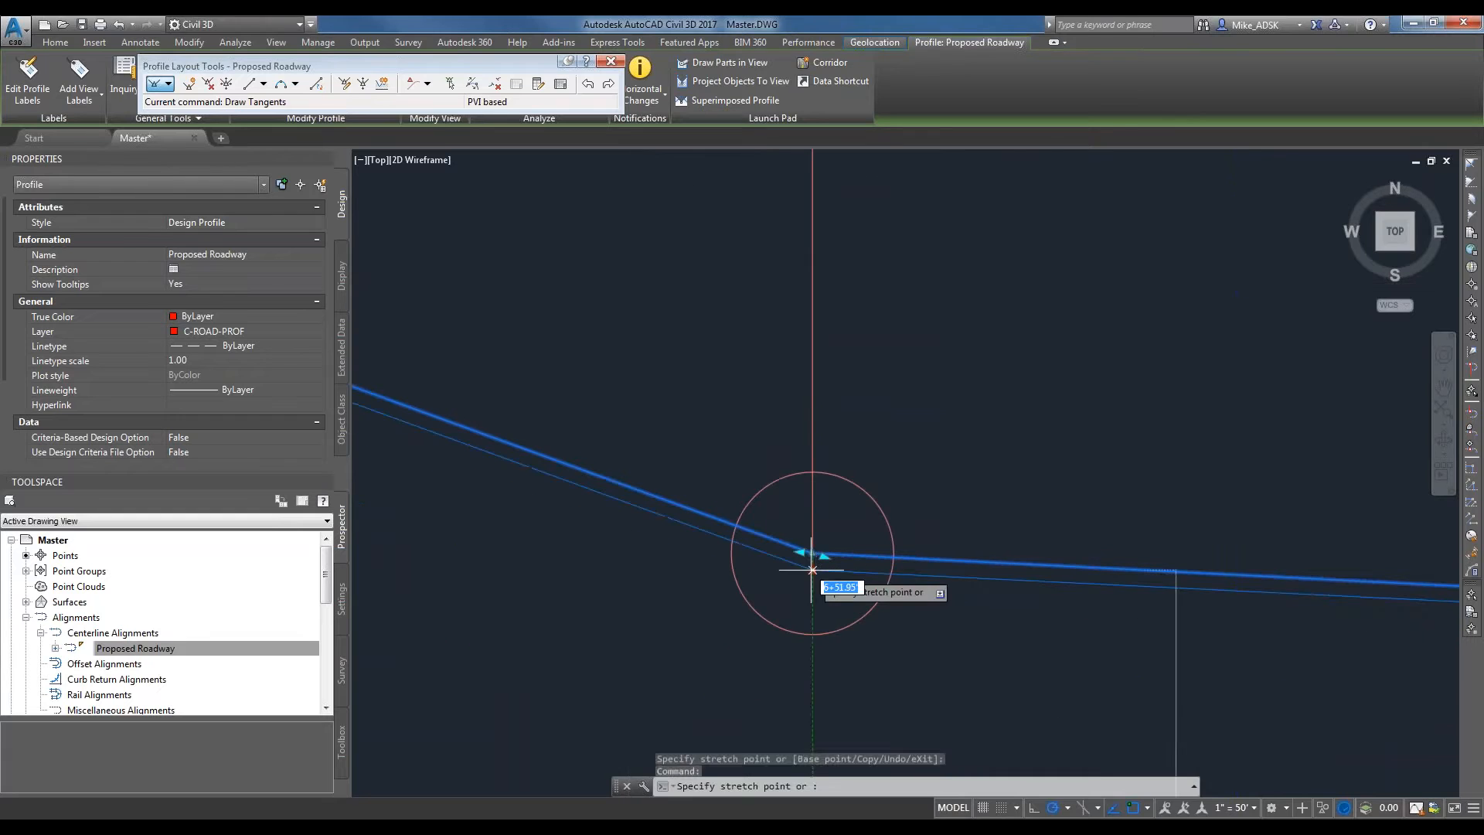
scroll(812, 561, down, 5)
click(516, 350)
scroll(517, 350, down, 3)
scroll(557, 332, up, 6)
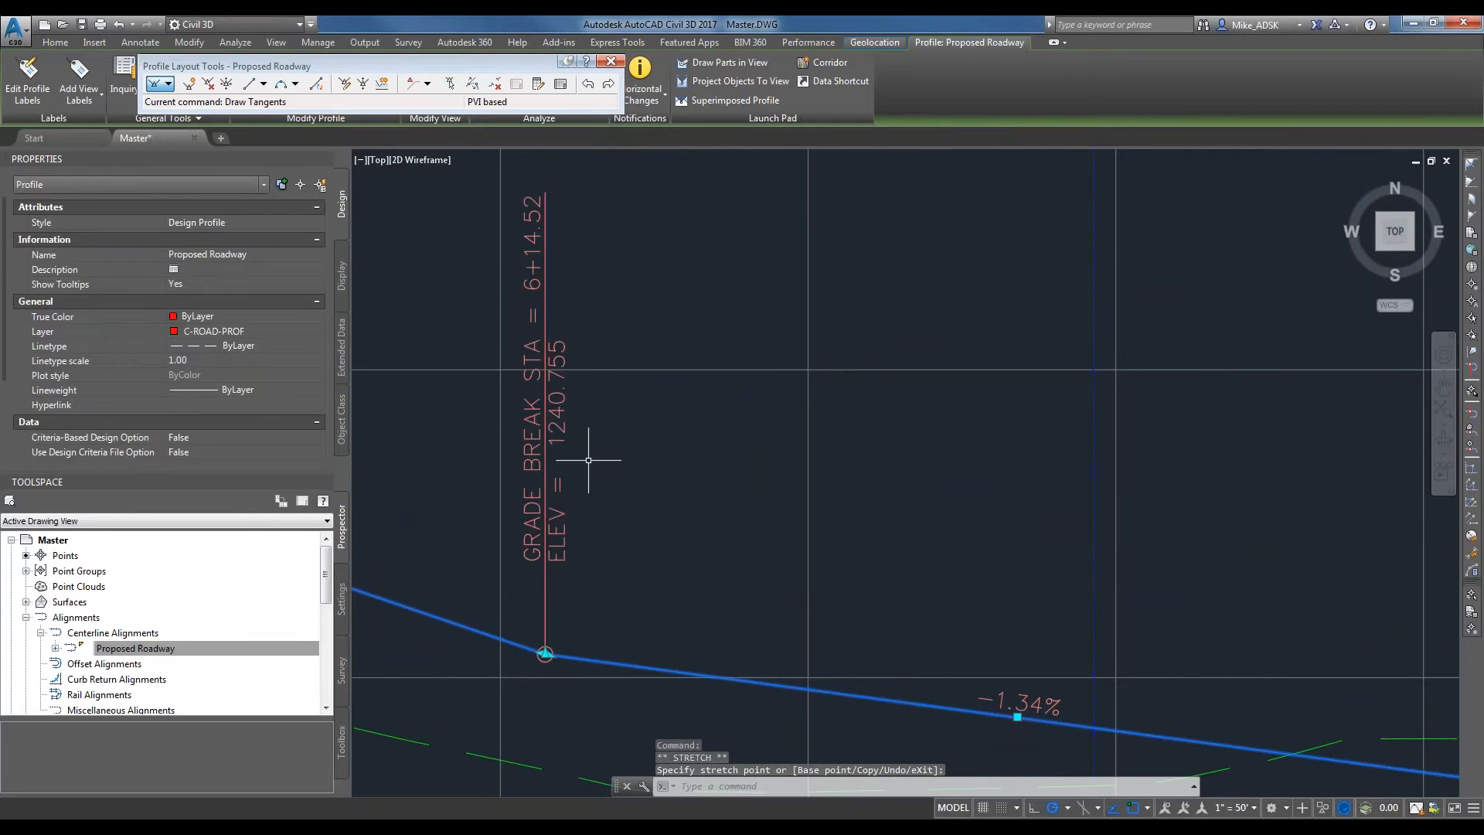
scroll(642, 446, down, 2)
scroll(639, 446, down, 2)
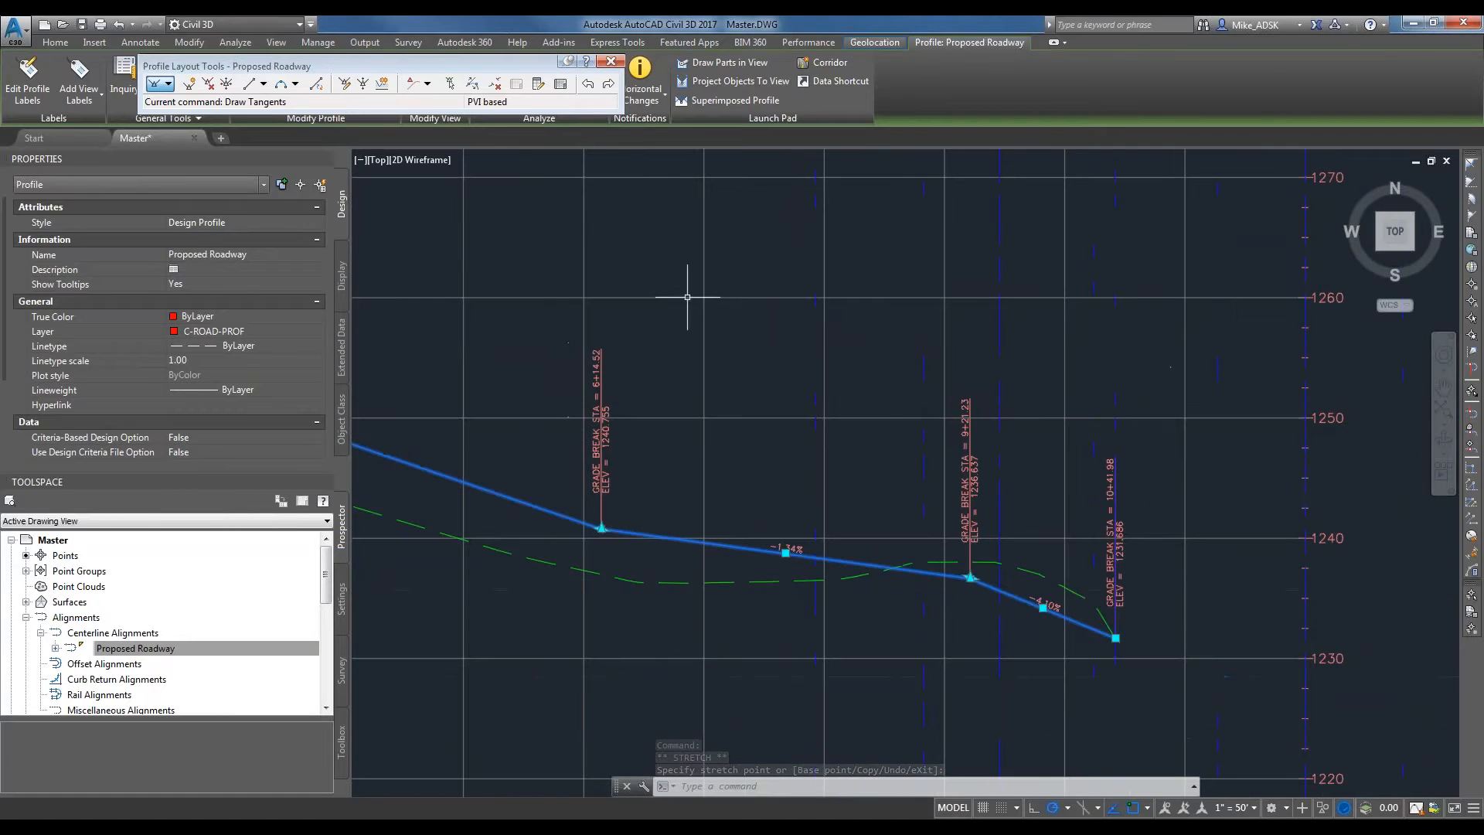
scroll(641, 510, down, 2)
scroll(633, 471, up, 4)
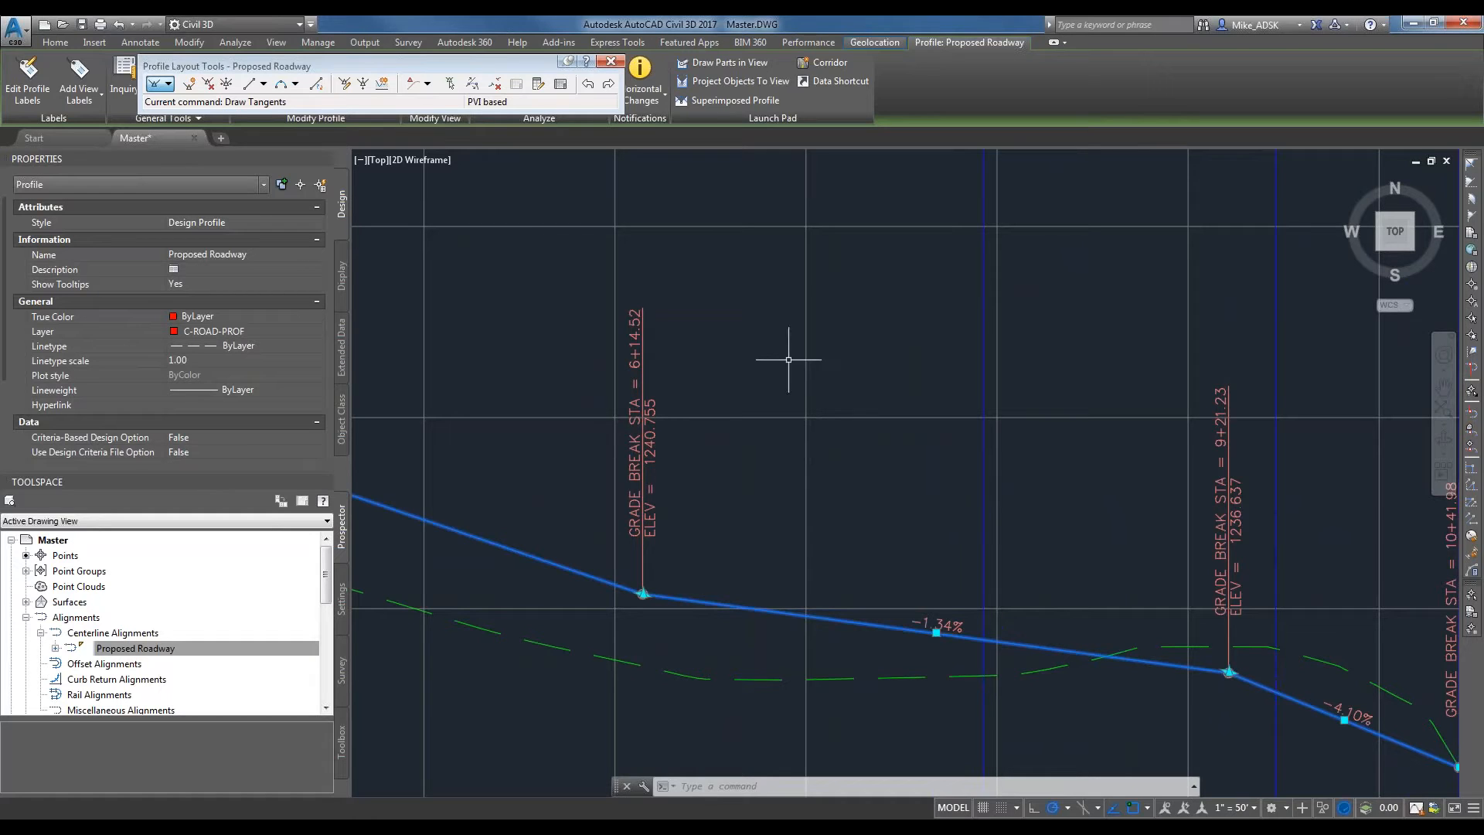
Move the first intermediate PVI further back and up to about station 5+82, elevation 1243.5.
middle_drag(666, 522, 1134, 584)
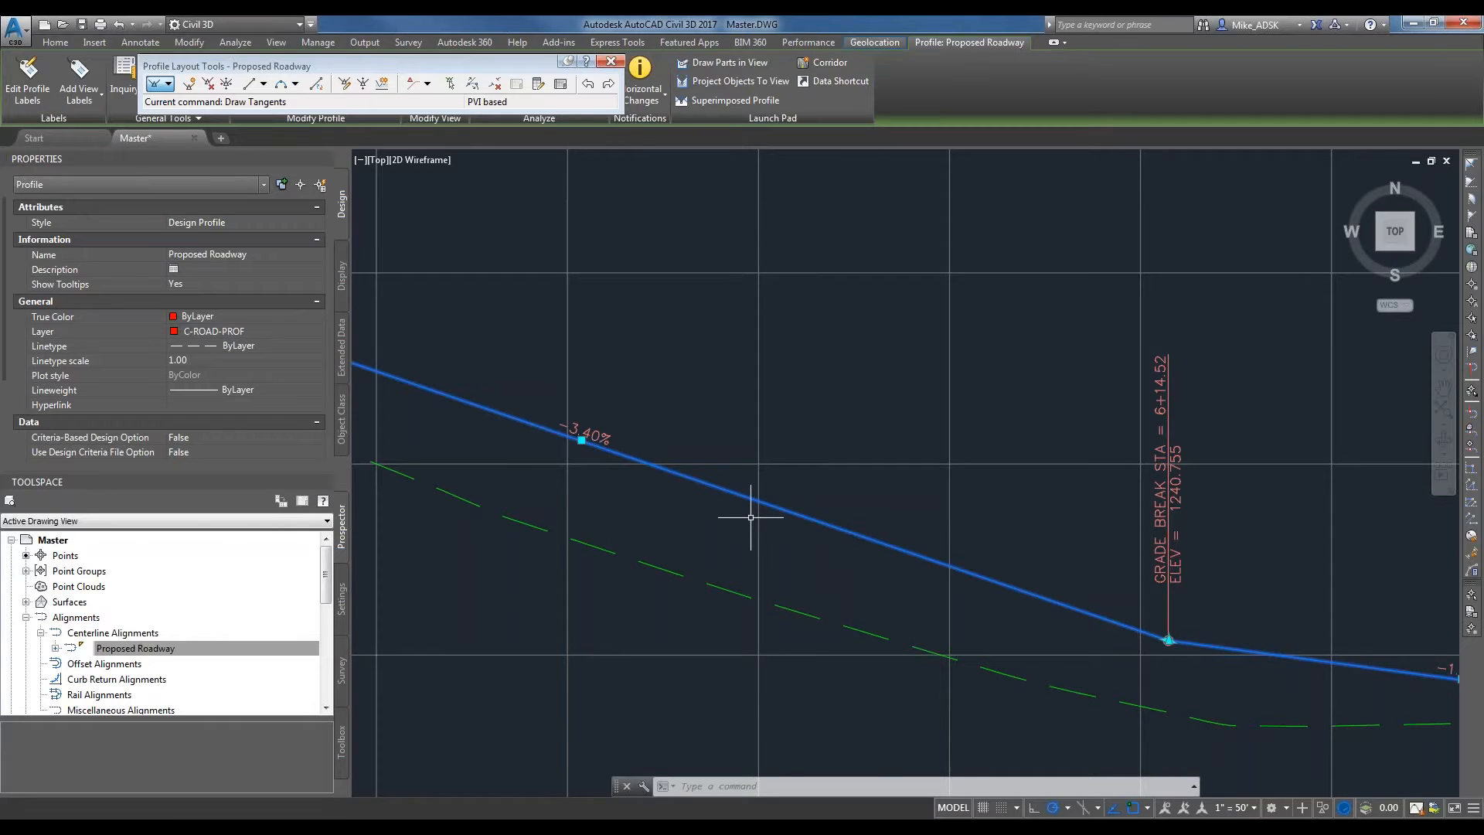
scroll(750, 516, down, 2)
middle_drag(922, 620, 1152, 688)
scroll(1267, 676, up, 6)
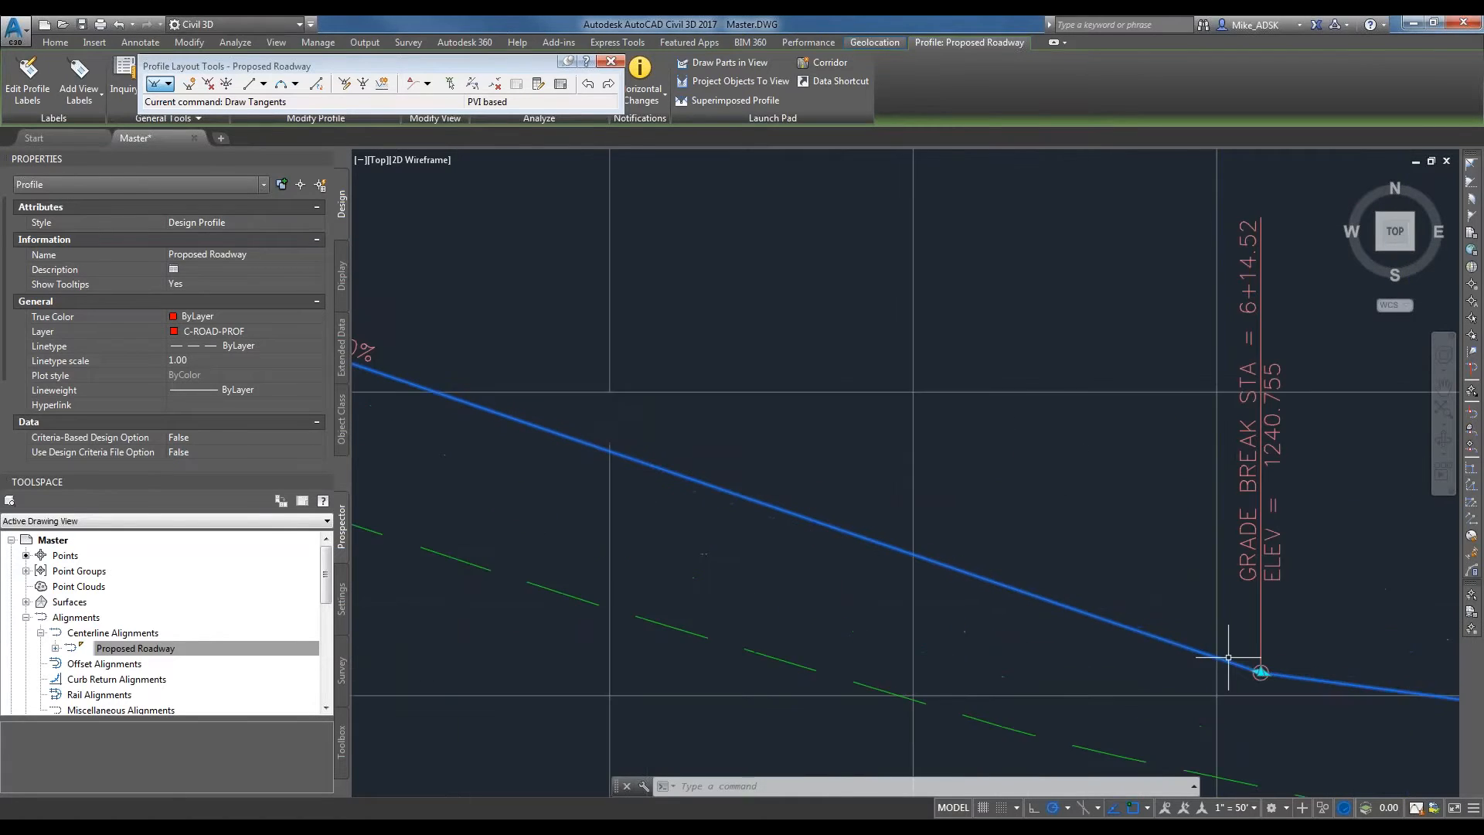
click(1279, 678)
scroll(1260, 692, down, 5)
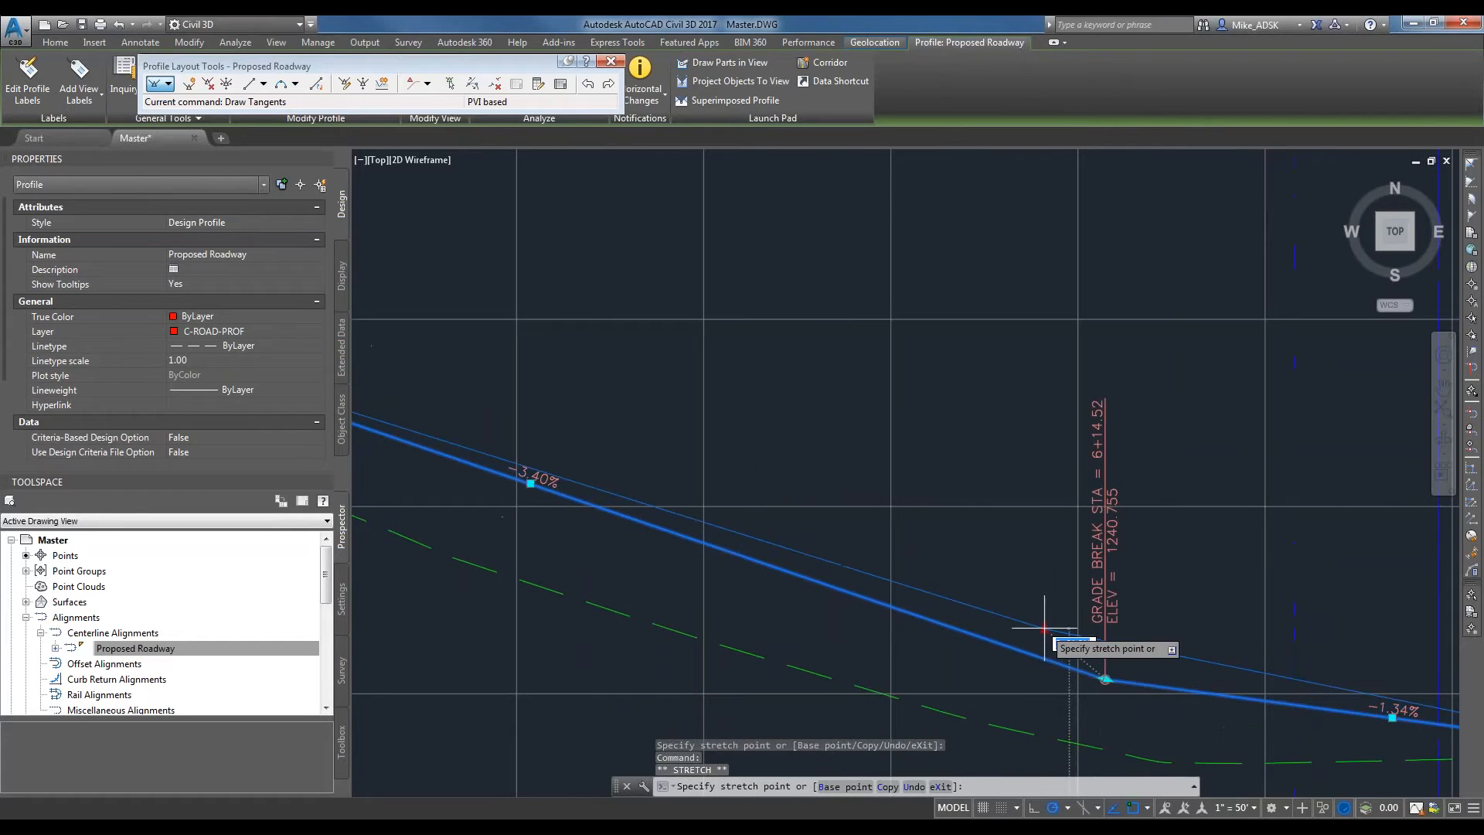
scroll(1043, 629, up, 3)
click(1044, 628)
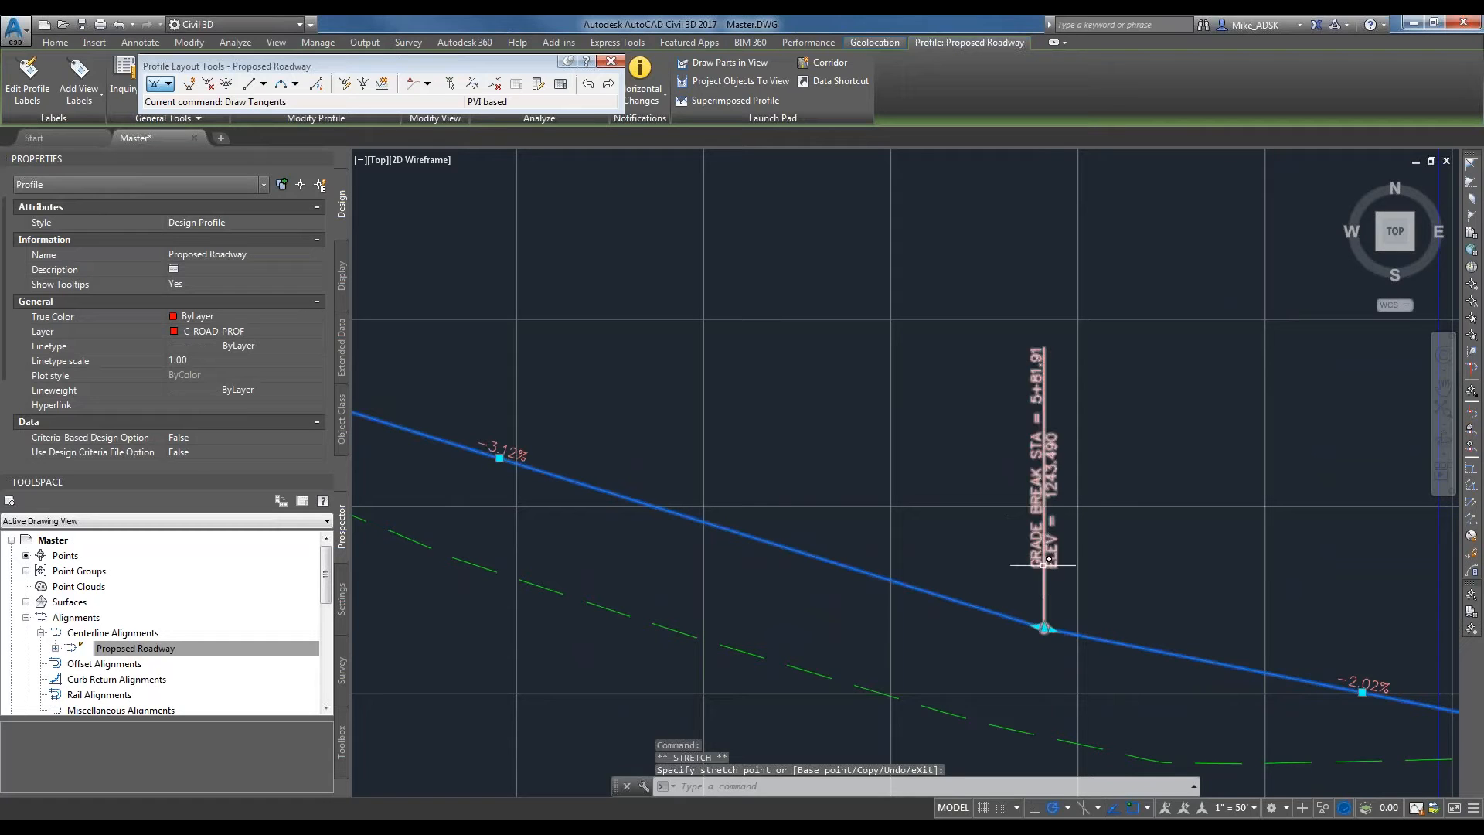
scroll(1035, 568, down, 2)
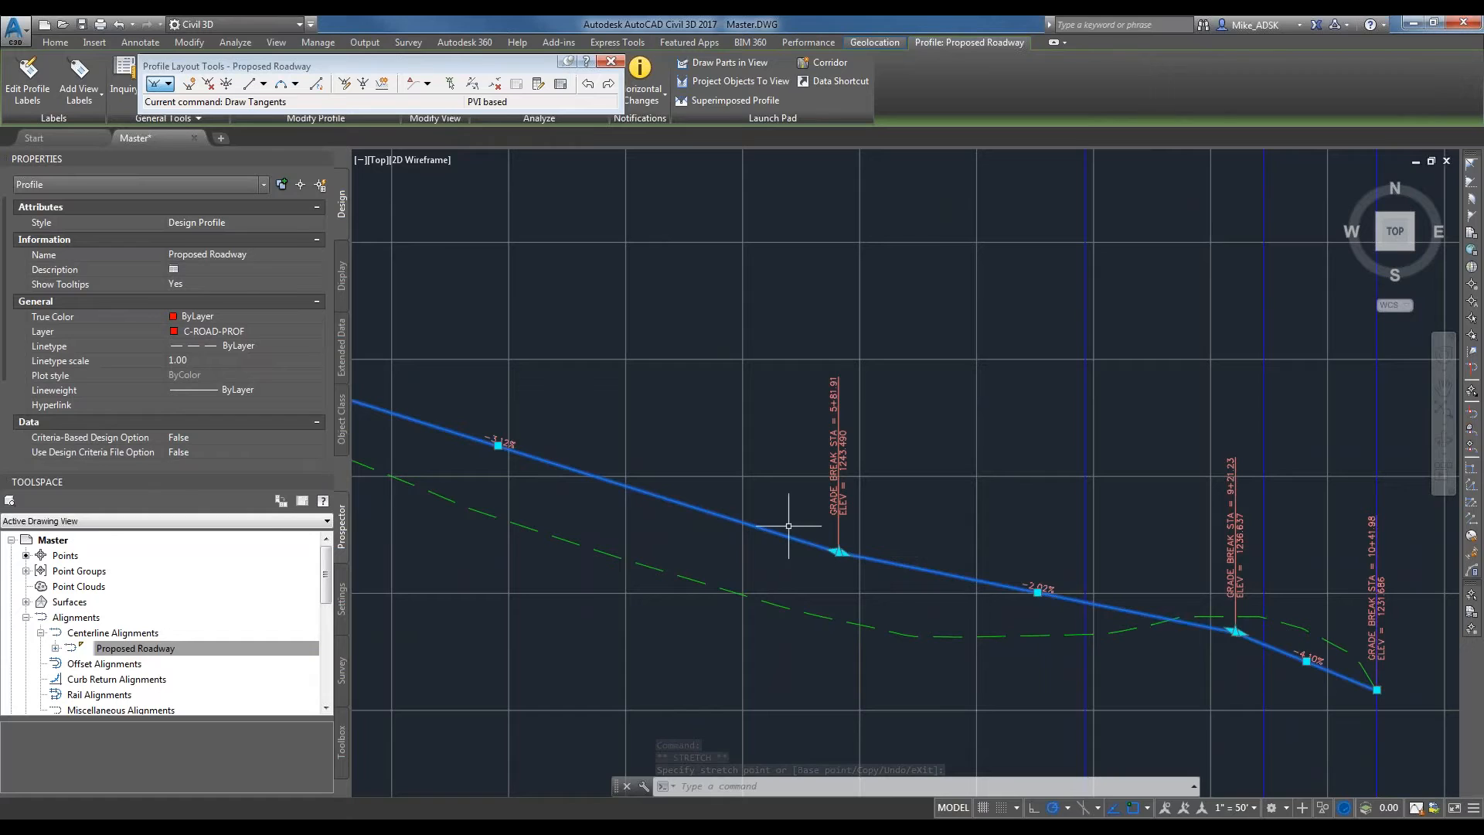
scroll(788, 525, up, 5)
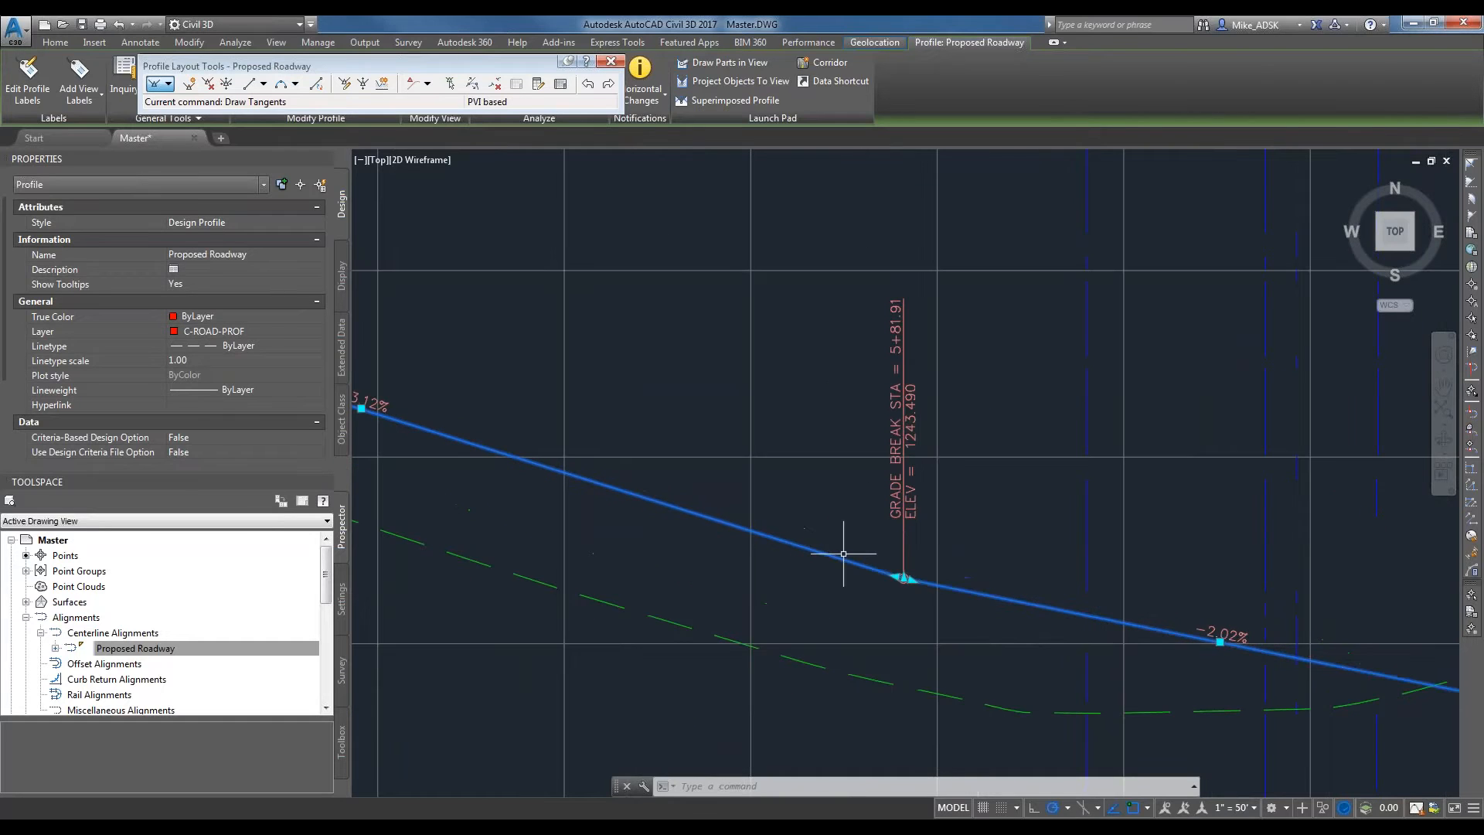
Lower the first intermediate PVI to about station 5+69, elevation 1241.5, and deselect the design profile.
click(928, 494)
right_click(929, 505)
click(819, 600)
scroll(807, 589, down, 4)
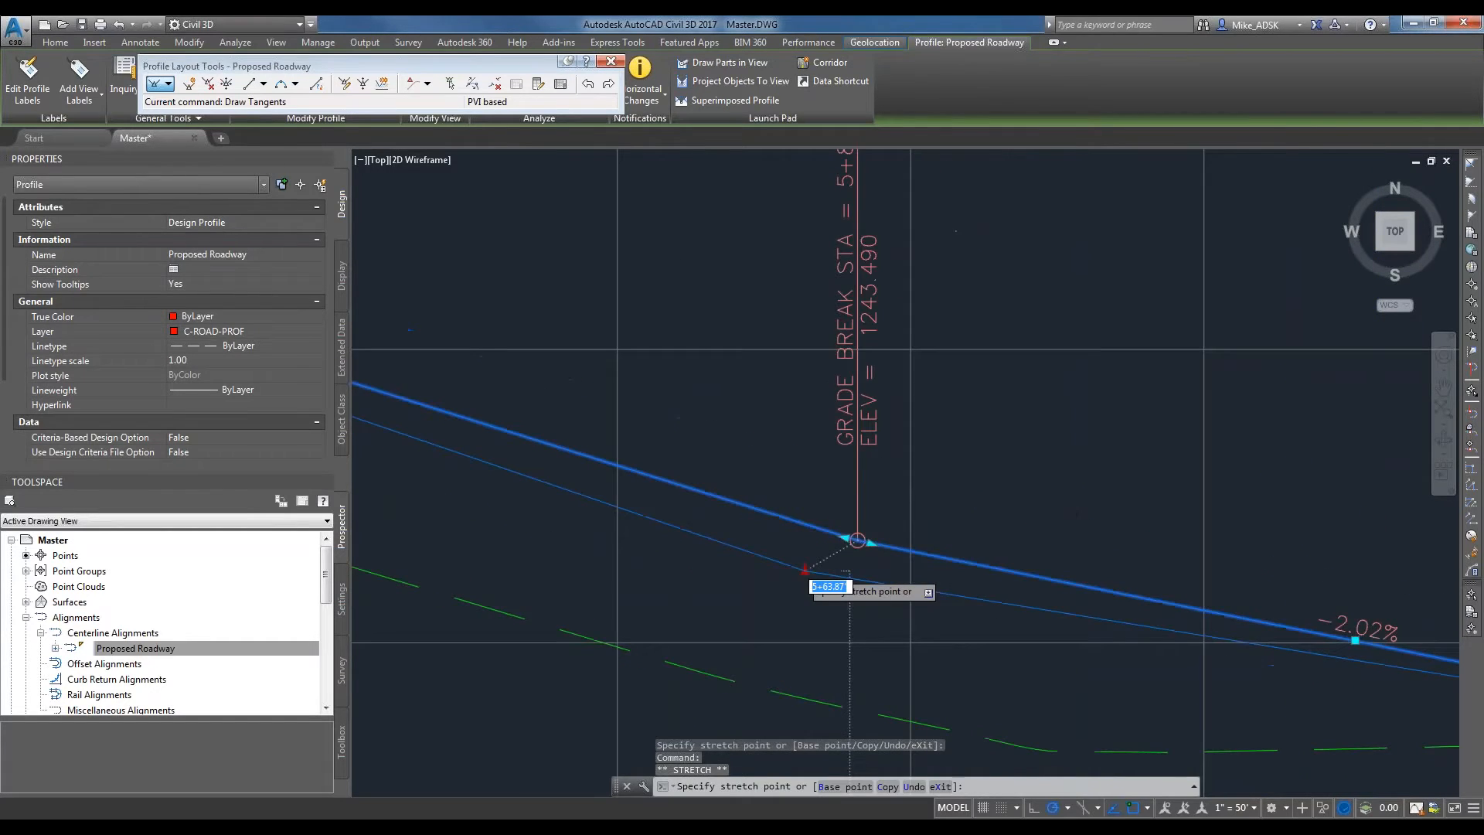
click(812, 589)
key(Escape)
Examine the design profile's tangent grades and its fit to the existing ground along the whole profile view.
scroll(1259, 733, down, 4)
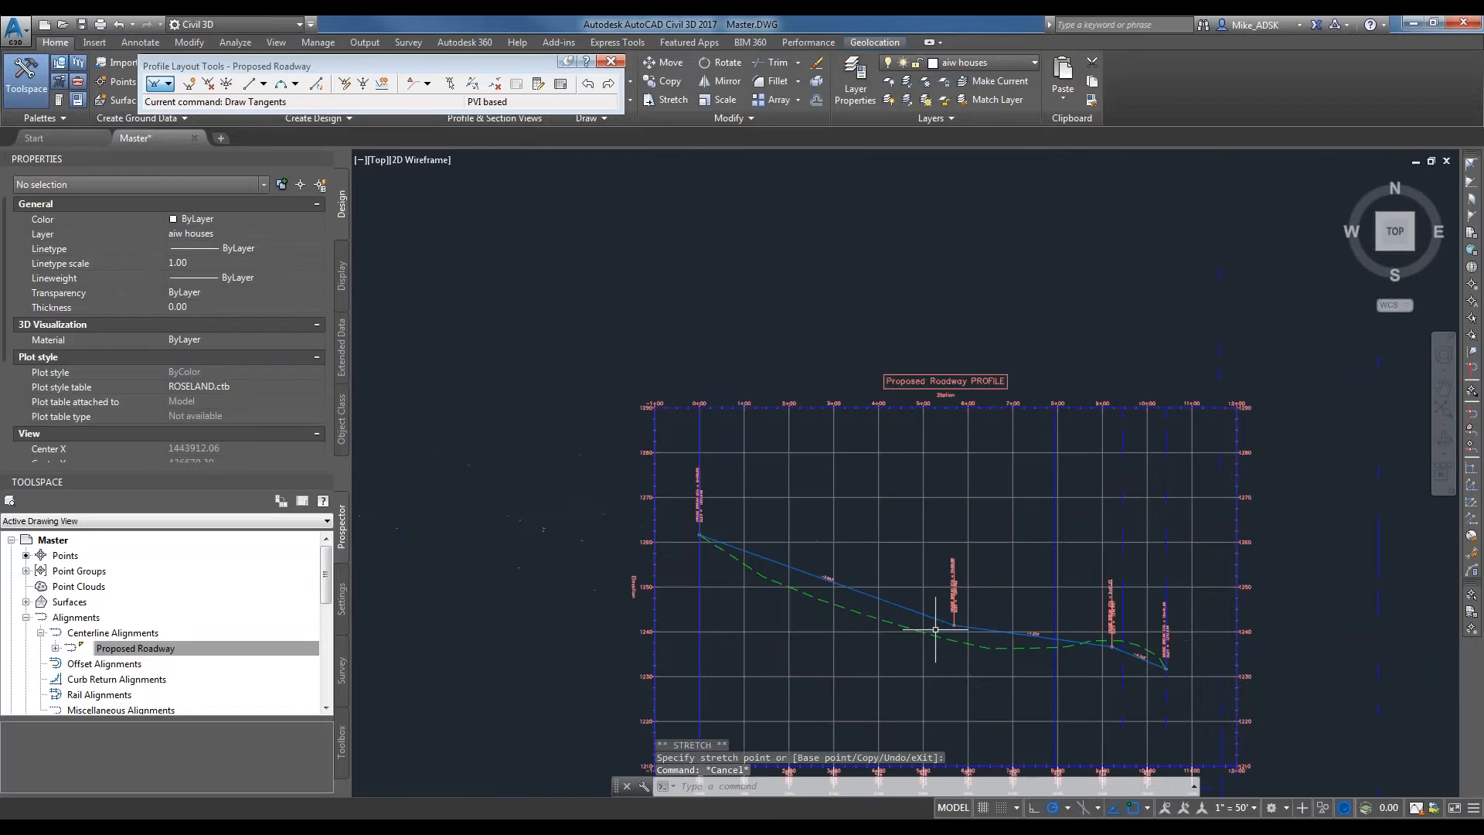
scroll(1110, 616, up, 3)
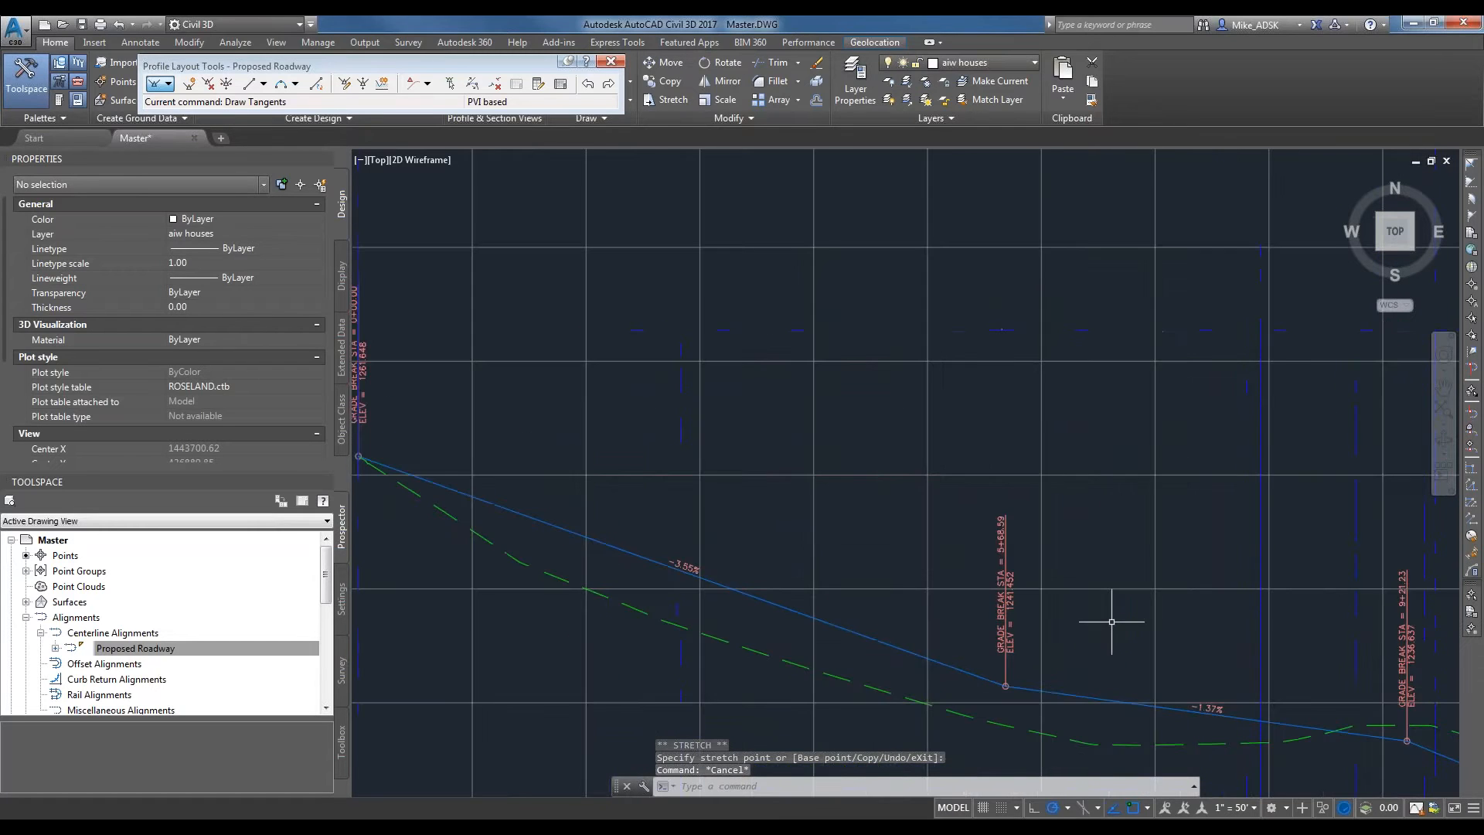
scroll(772, 537, down, 3)
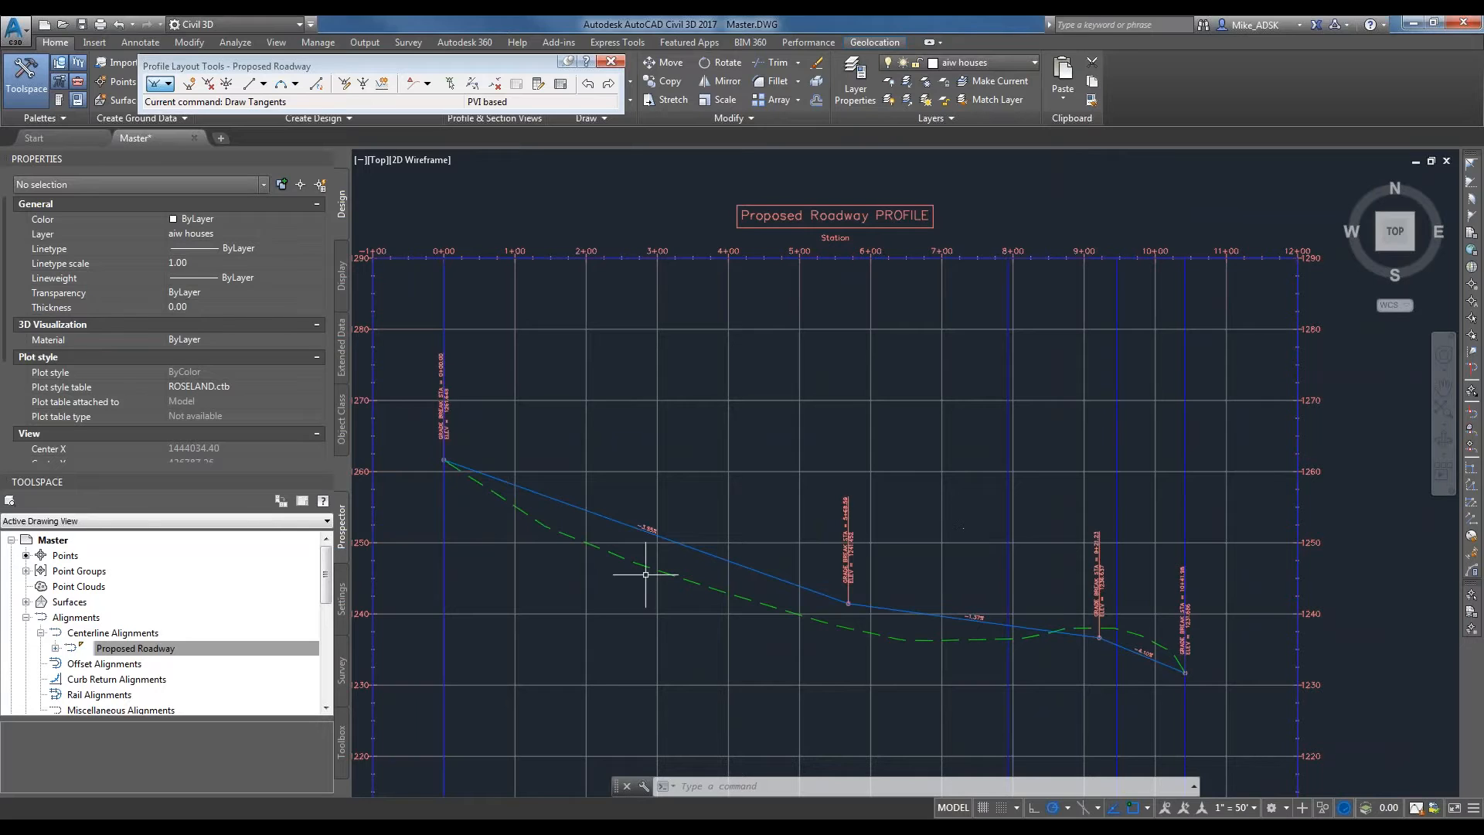
scroll(814, 594, up, 2)
scroll(744, 587, down, 1)
middle_drag(489, 489, 597, 548)
scroll(553, 528, up, 1)
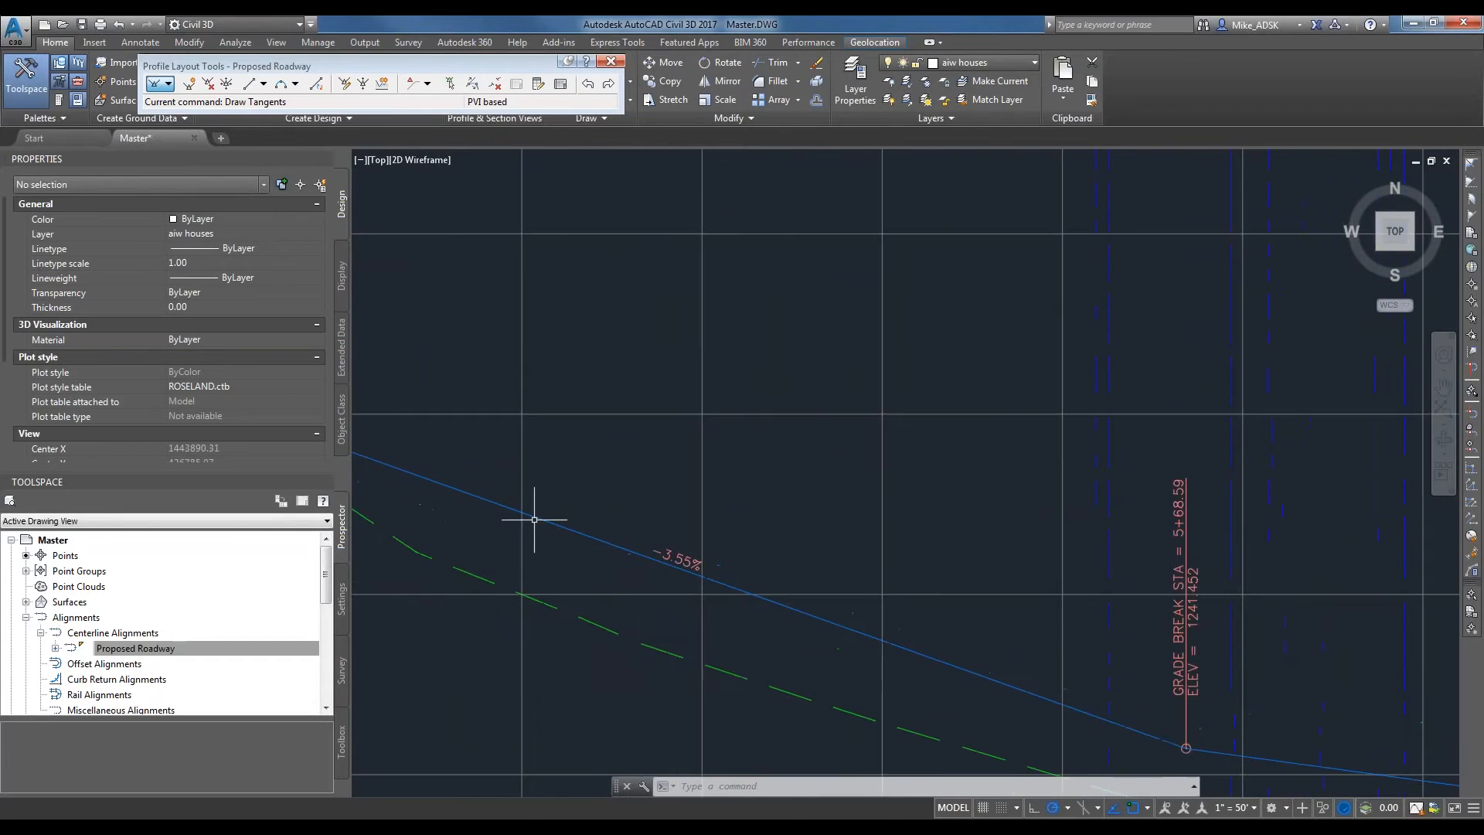
scroll(534, 519, down, 2)
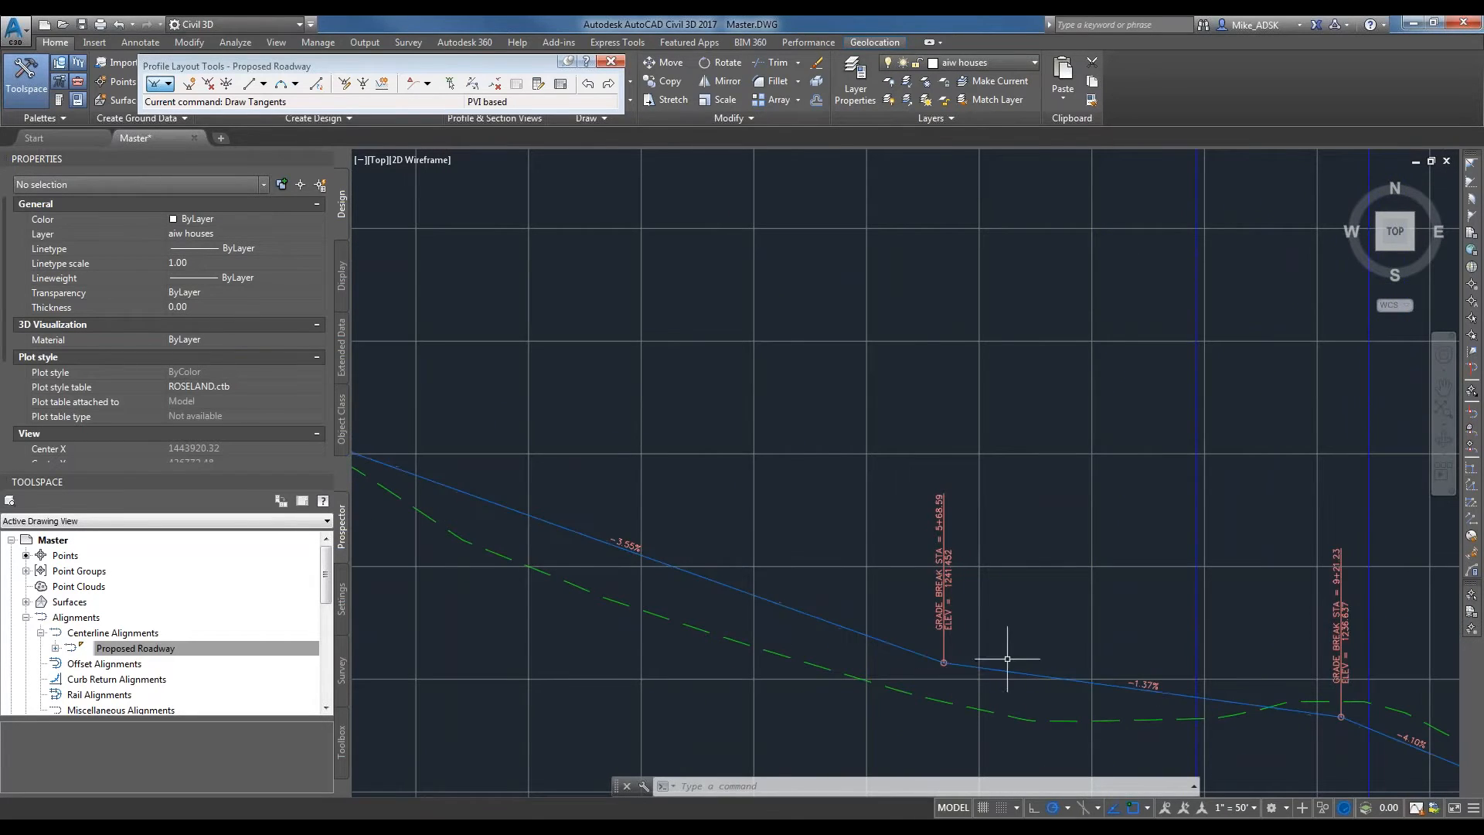
middle_drag(1232, 706, 1000, 651)
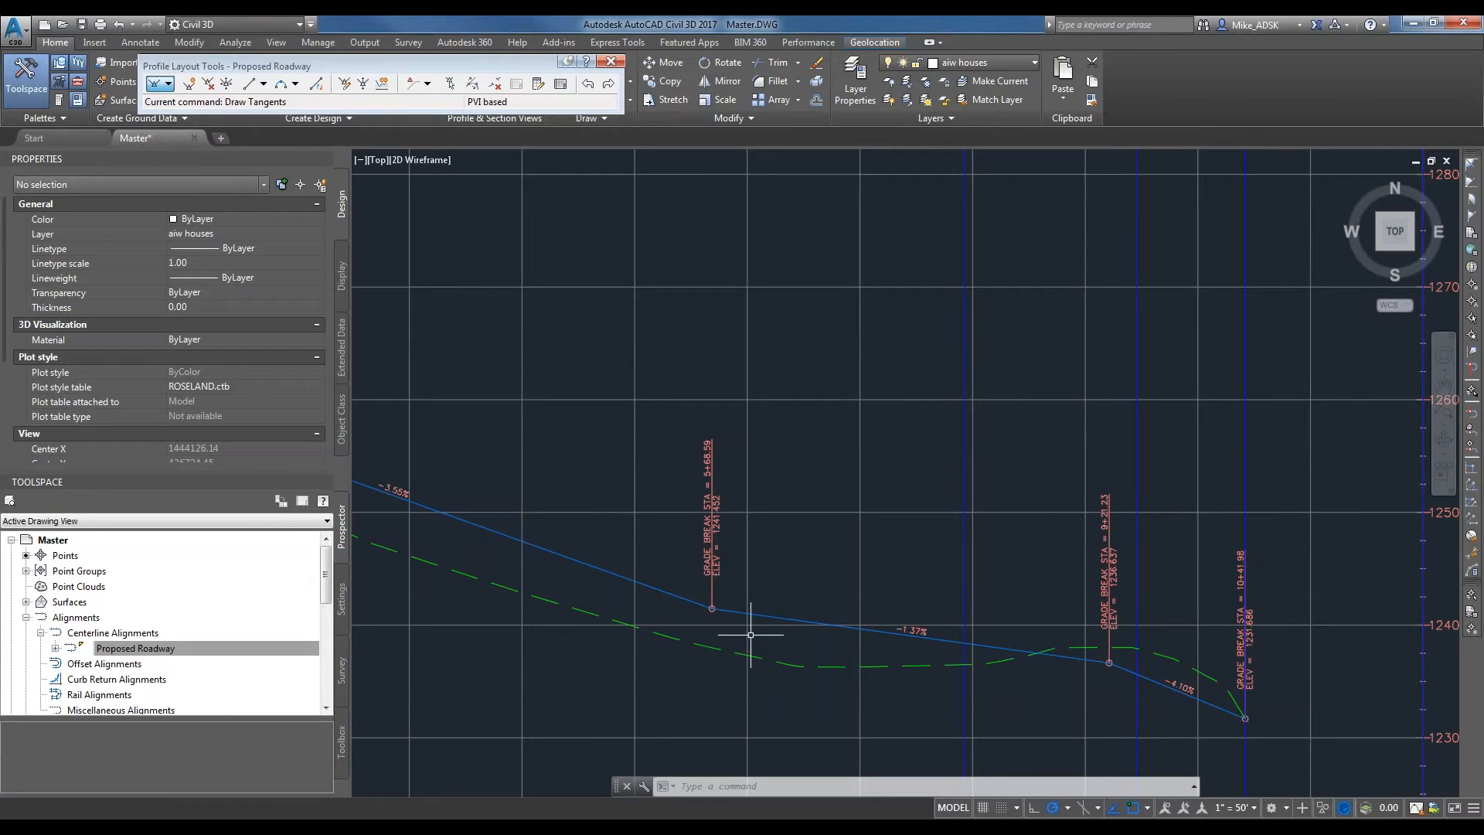
Start a Free Vertical Curve (Parabola) between the two design profile tangents meeting at the first intermediate PVI.
click(296, 84)
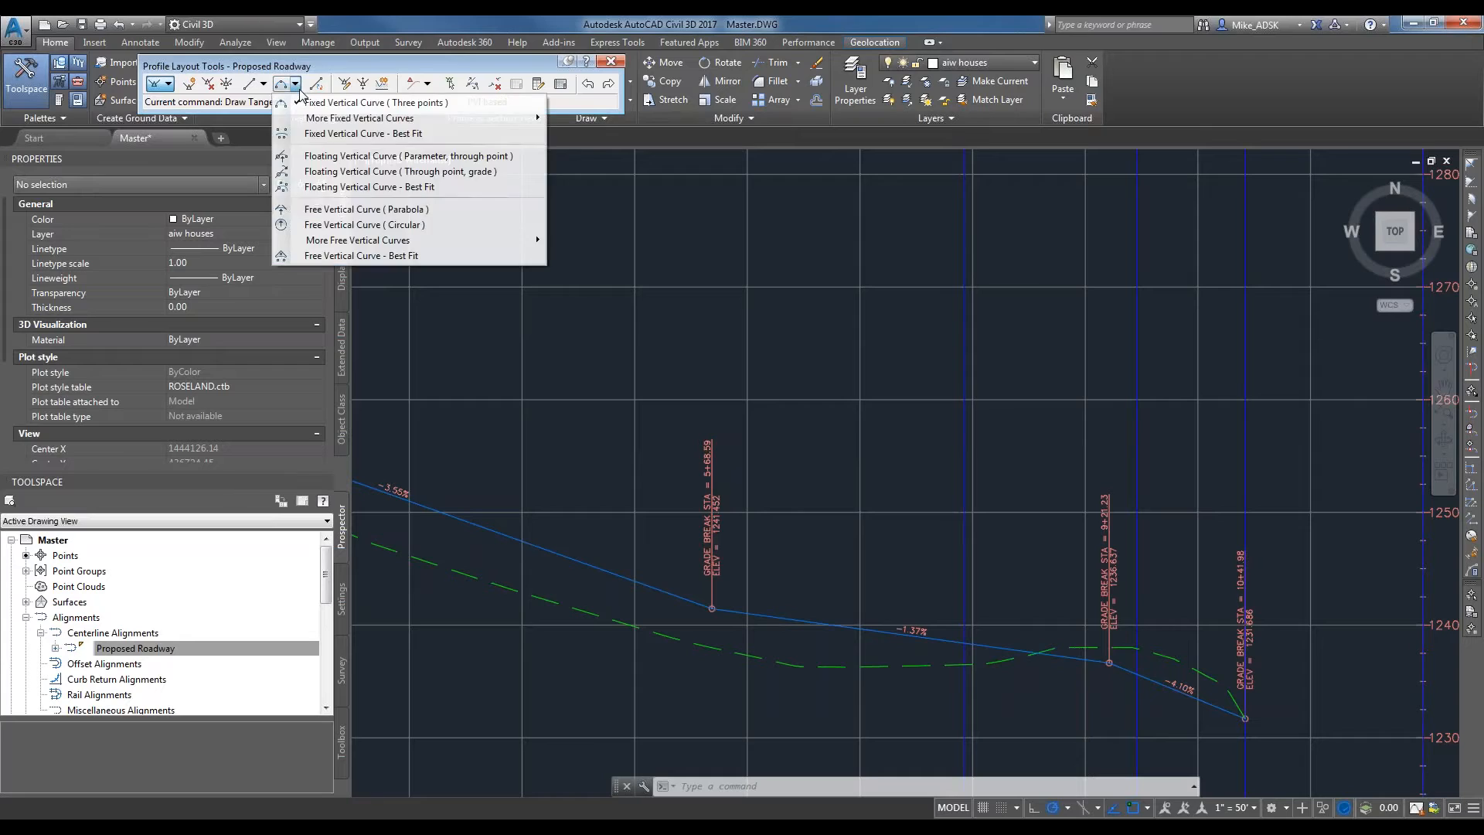
click(282, 66)
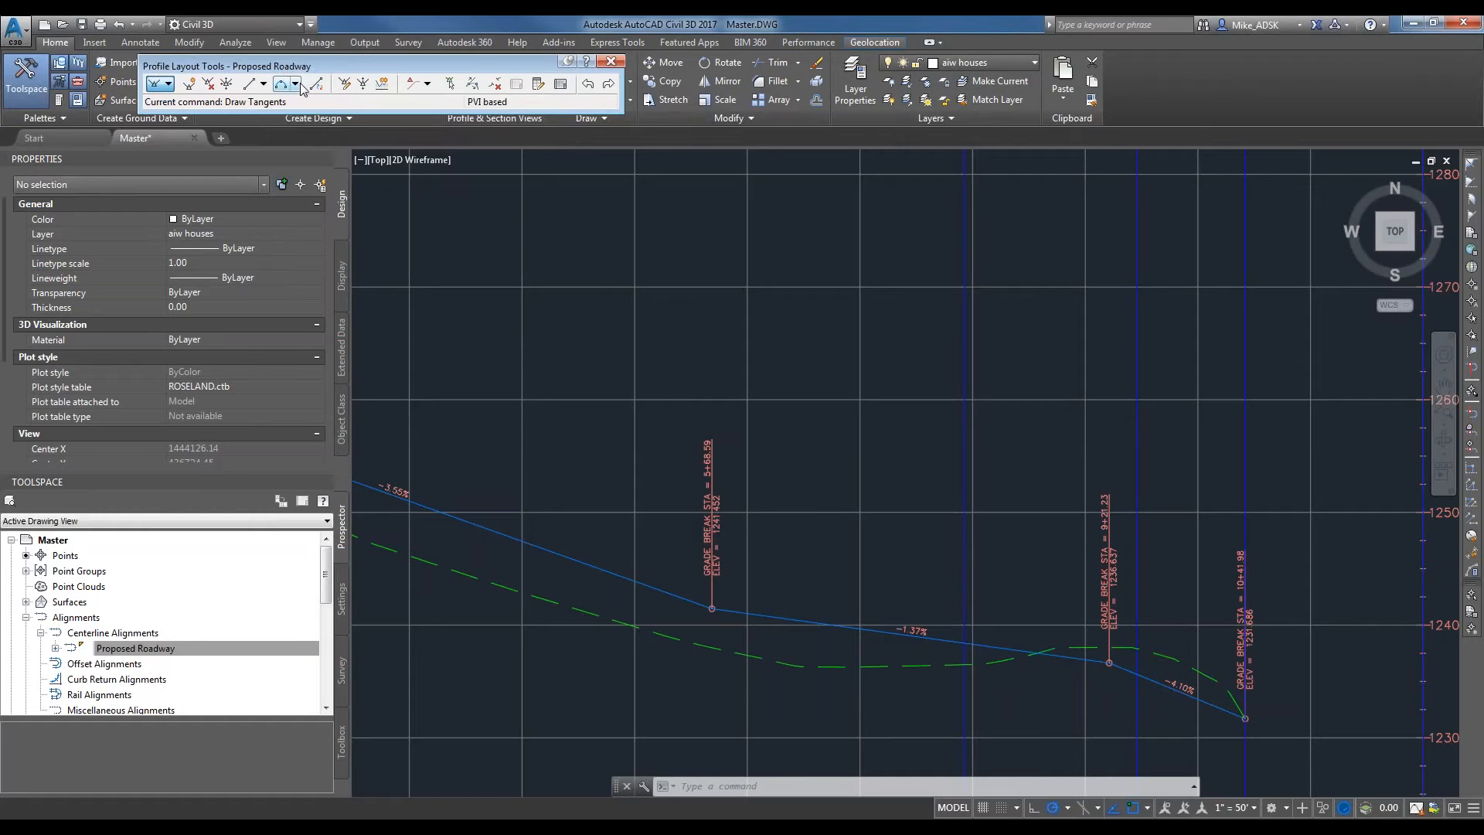
click(298, 84)
click(369, 210)
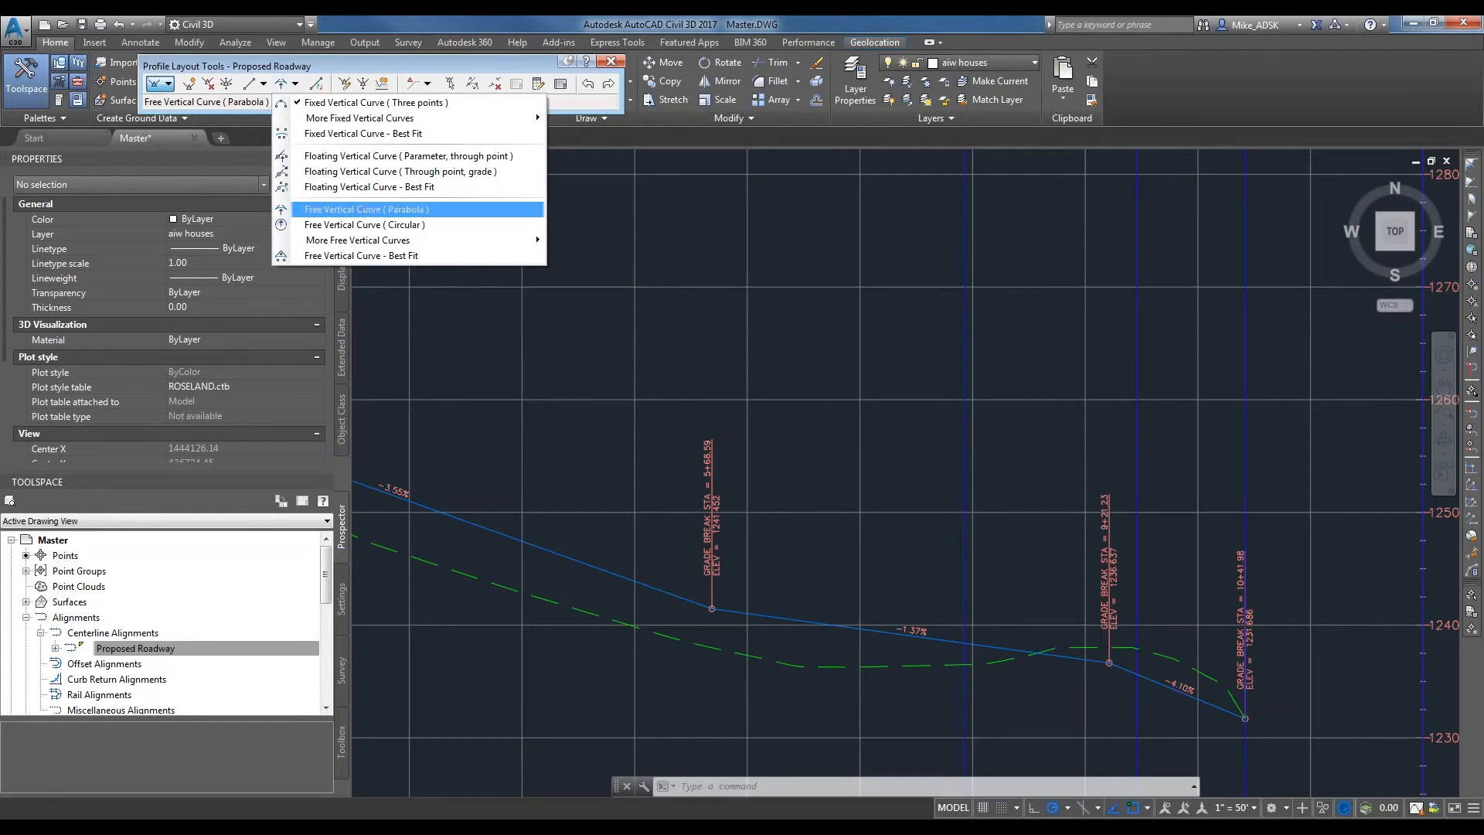
click(297, 84)
click(423, 213)
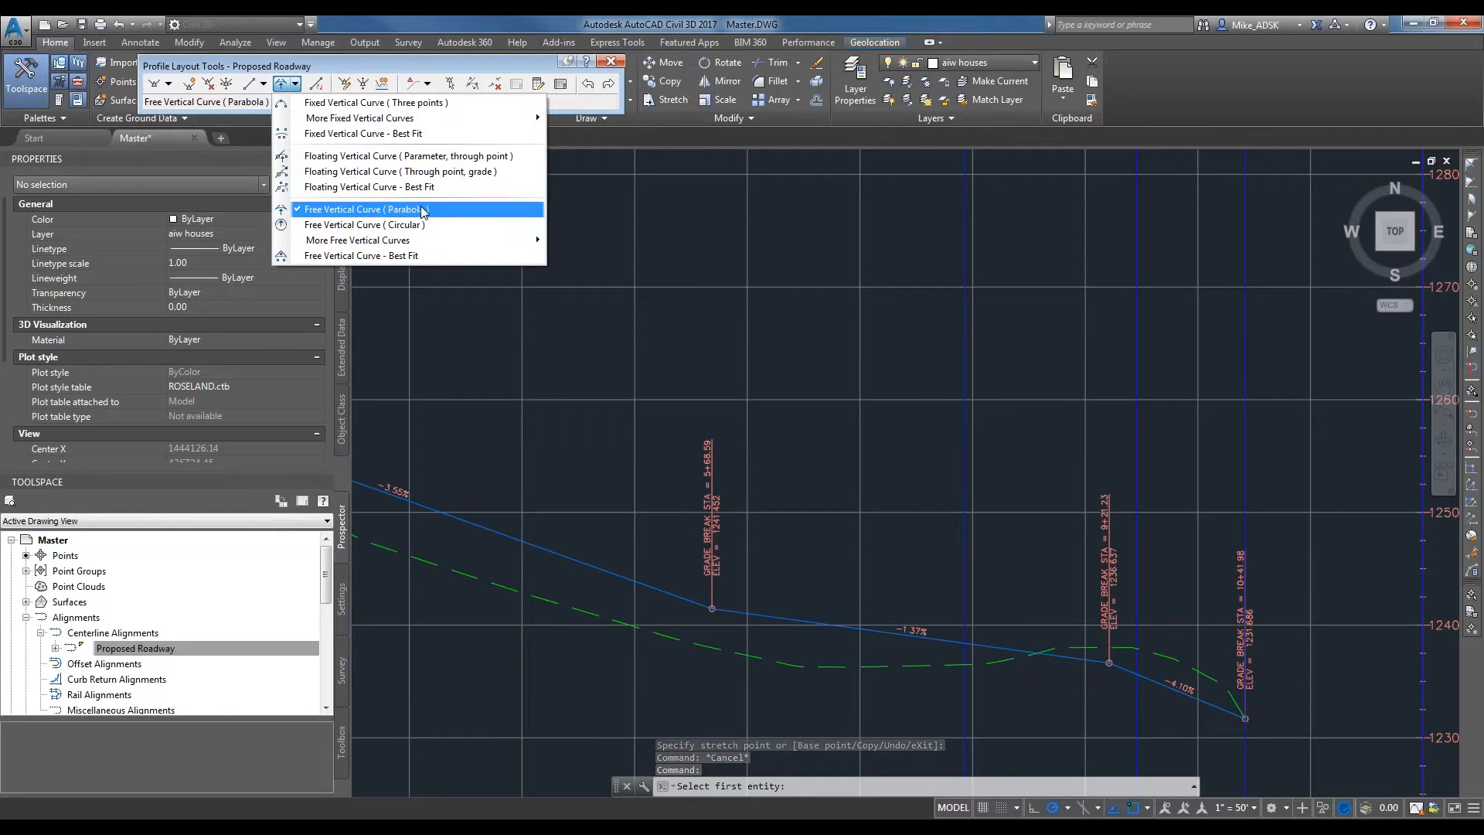
scroll(810, 636, down, 5)
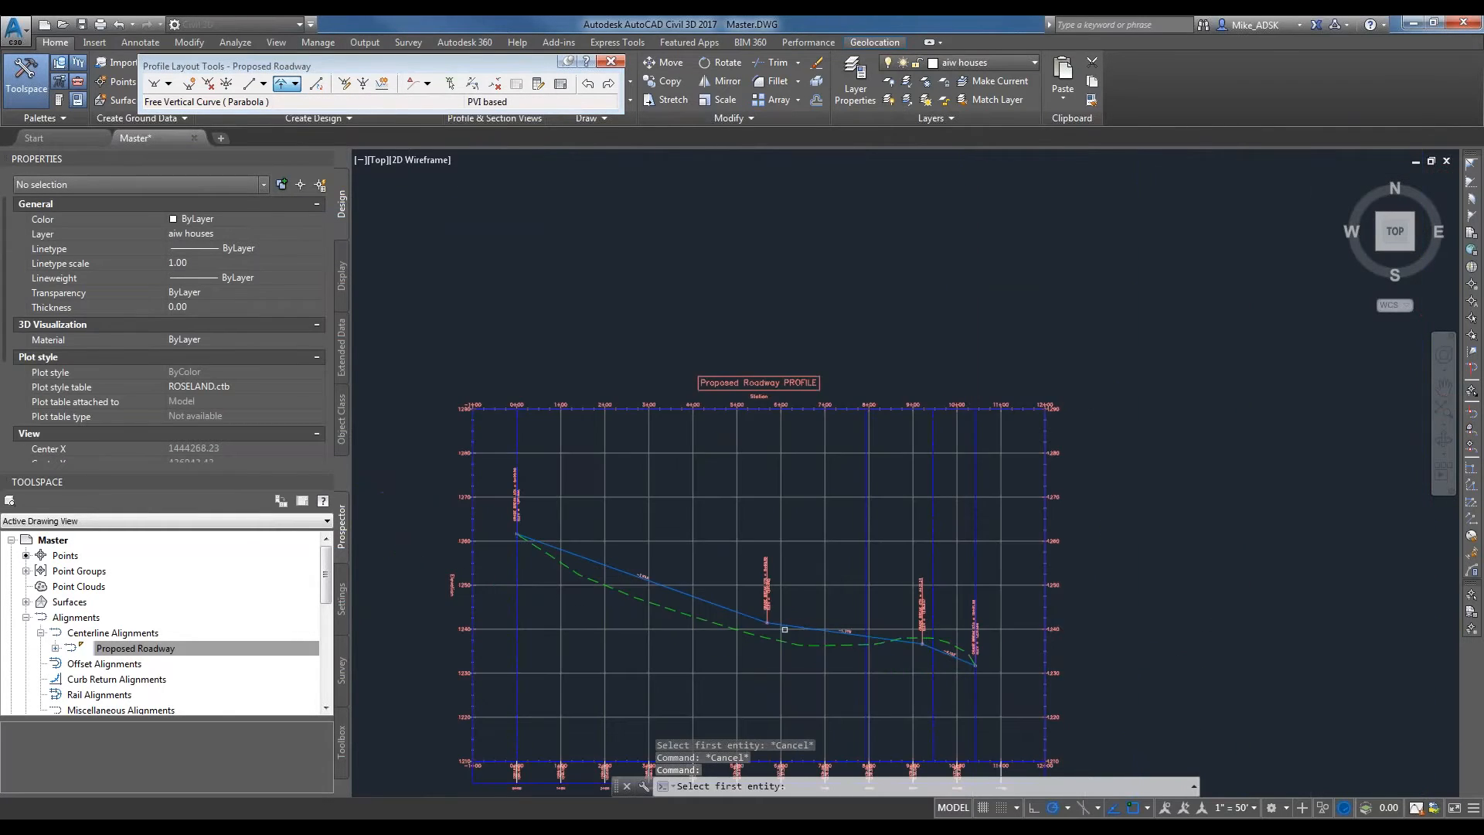
scroll(630, 548, up, 5)
scroll(631, 548, up, 2)
scroll(750, 621, down, 5)
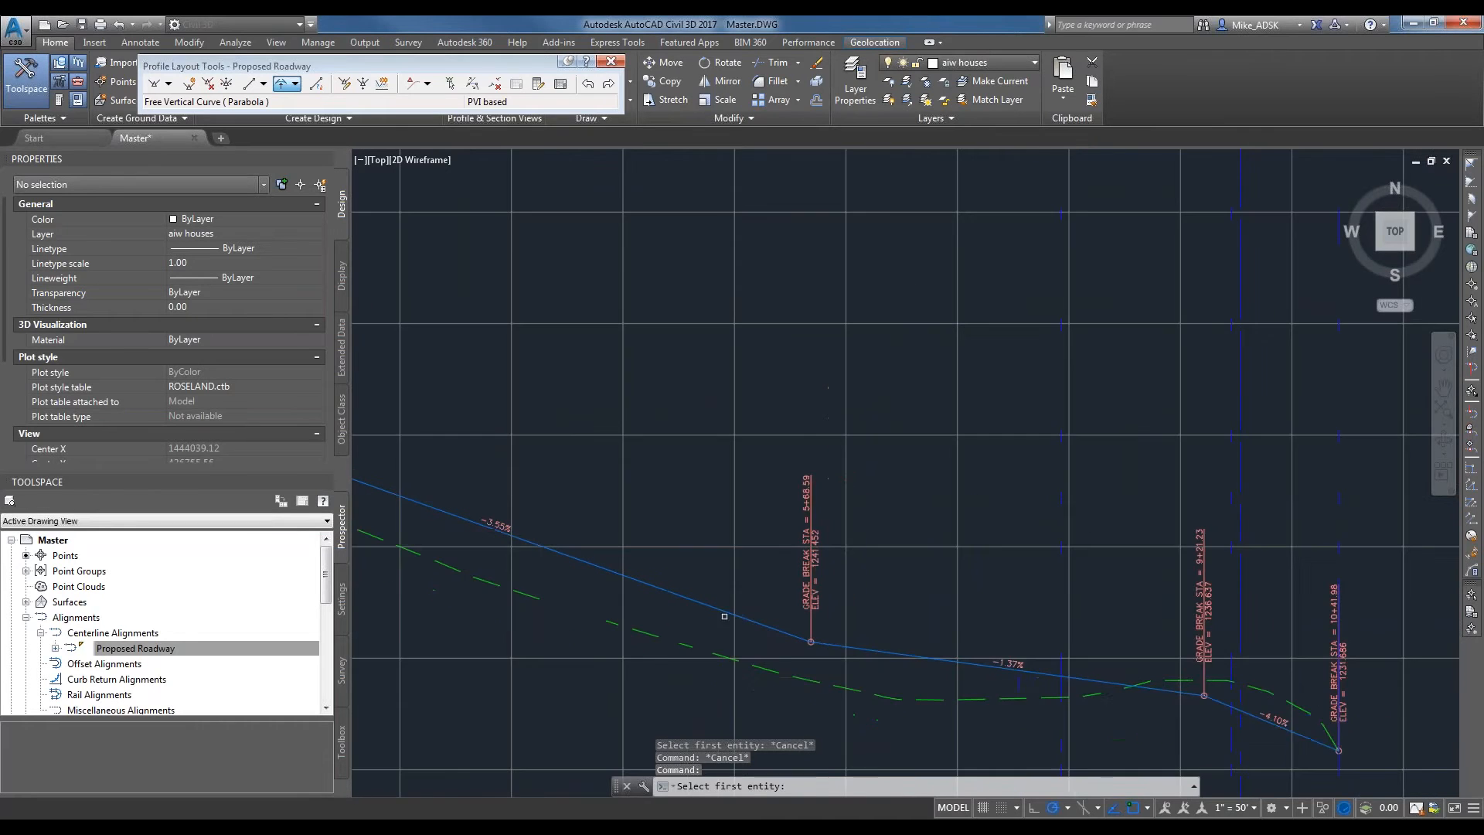
scroll(1059, 663, up, 3)
scroll(1135, 694, up, 4)
click(828, 602)
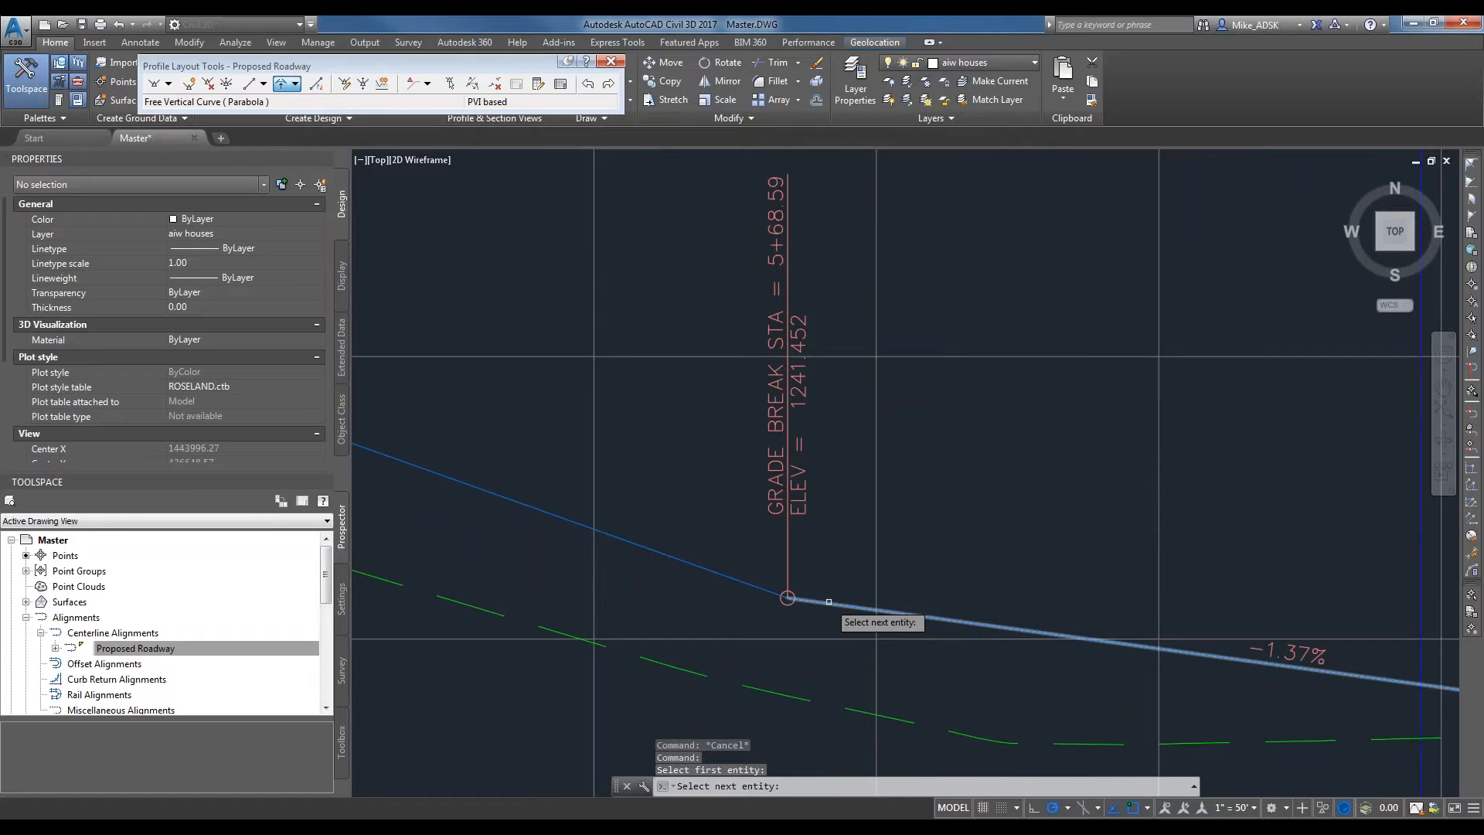
click(829, 601)
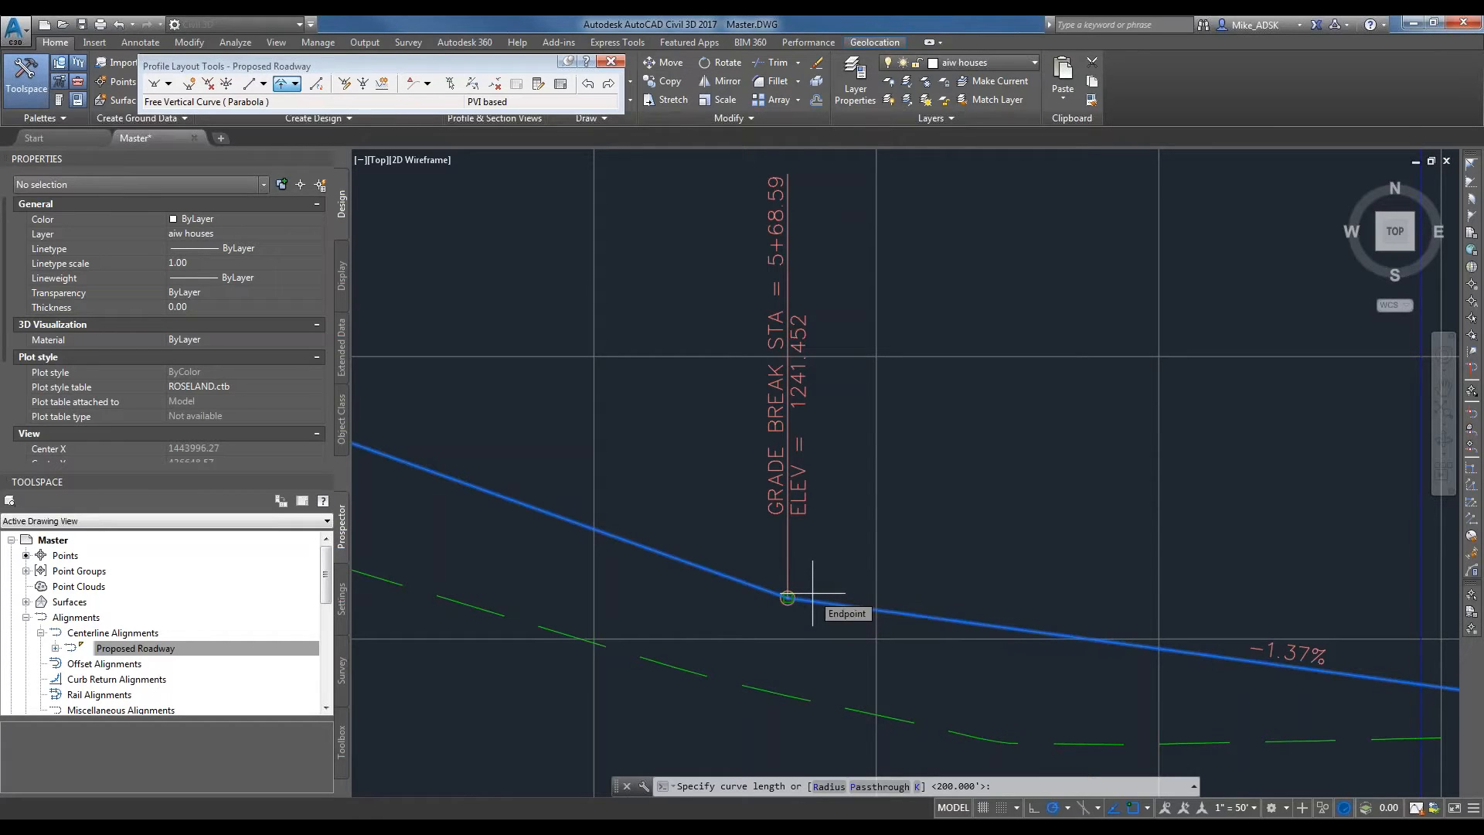
Try a curve length of 800 feet for the parabolic curve at the first intermediate PVI.
text(80)
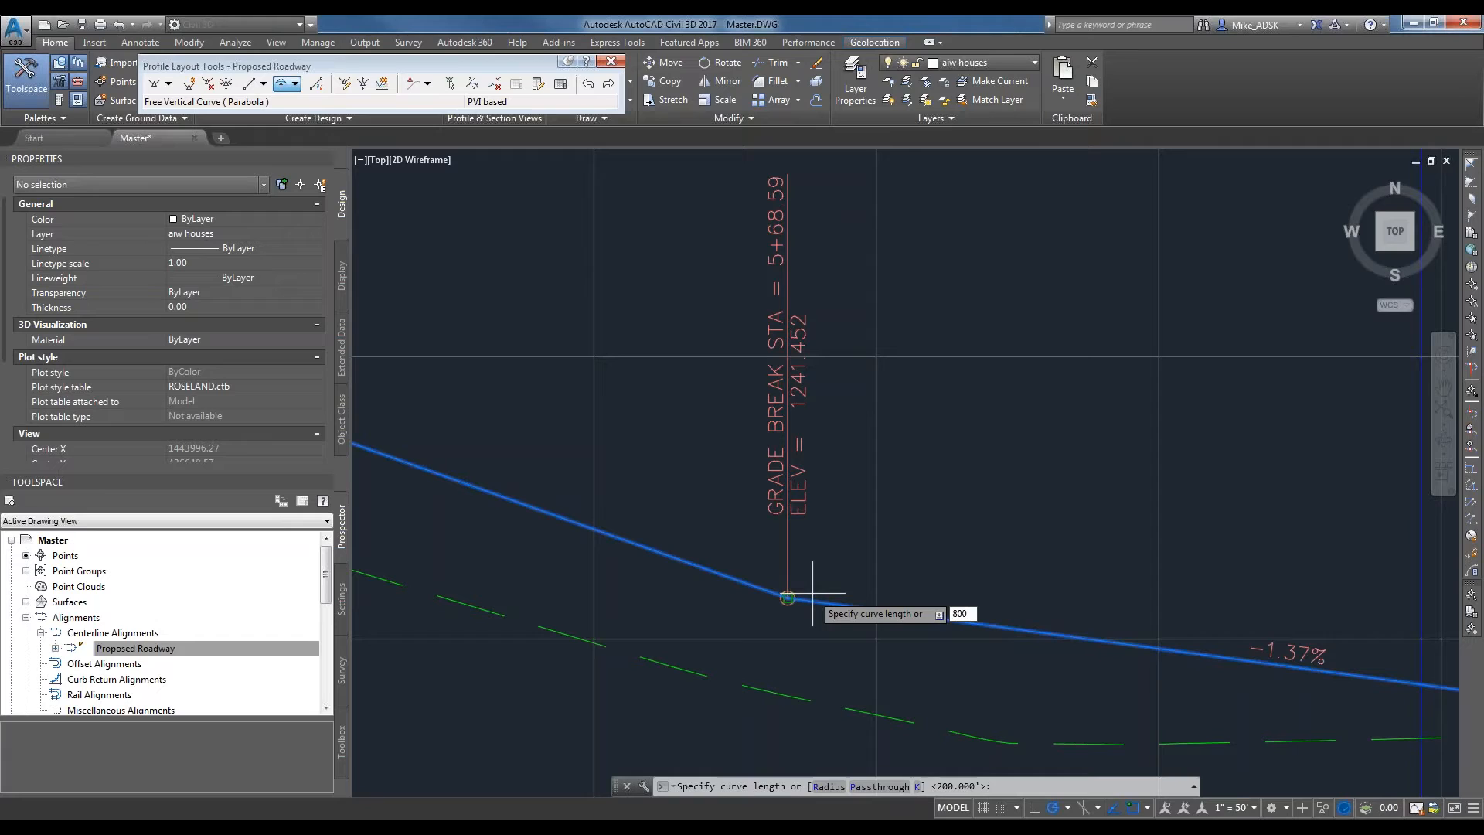
text(0)
key(Return)
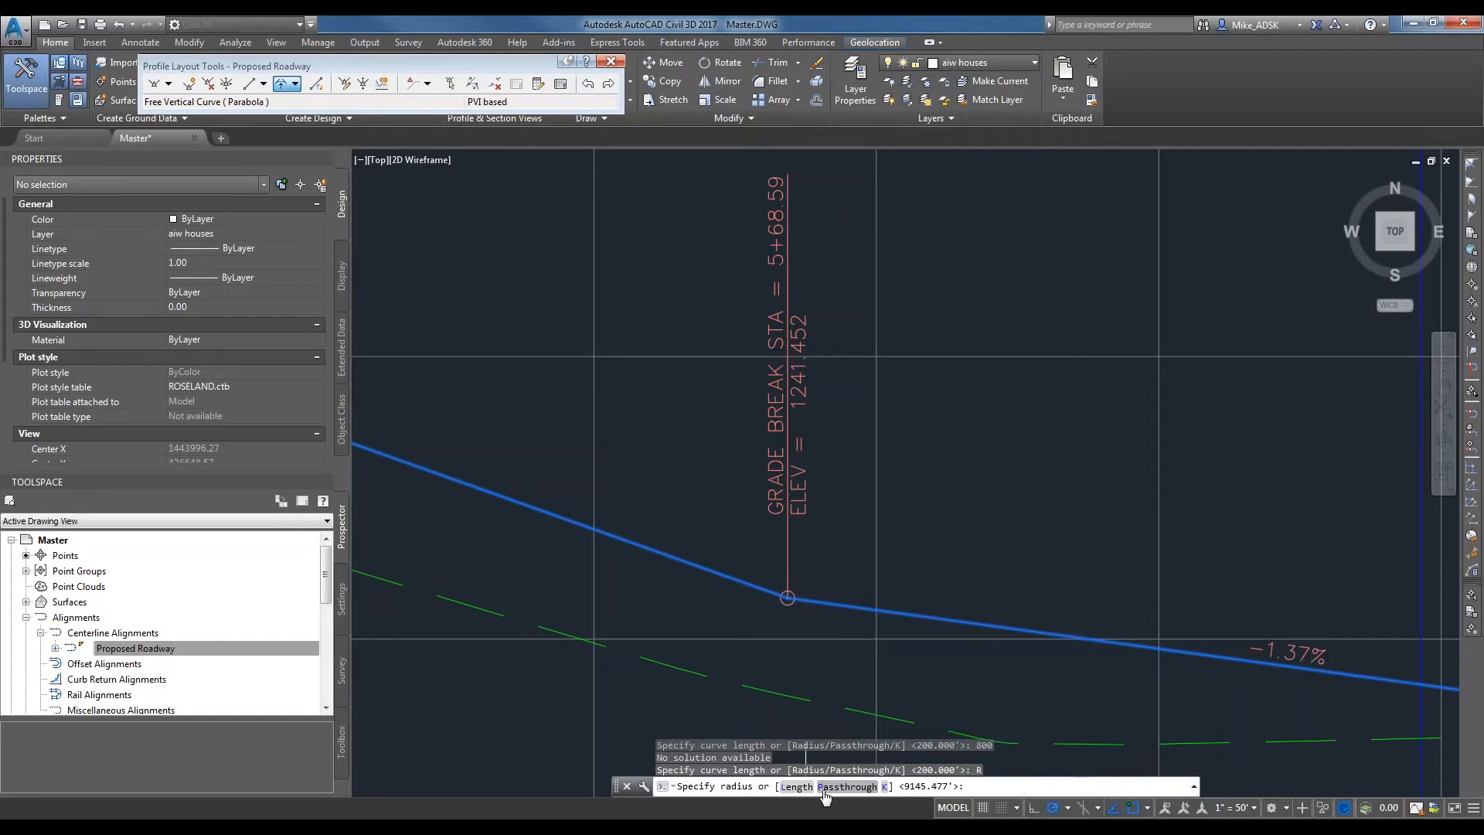
Define the parabolic curve at the first intermediate PVI by a radius of 800 feet and end the command.
click(829, 785)
text(80)
key(Return)
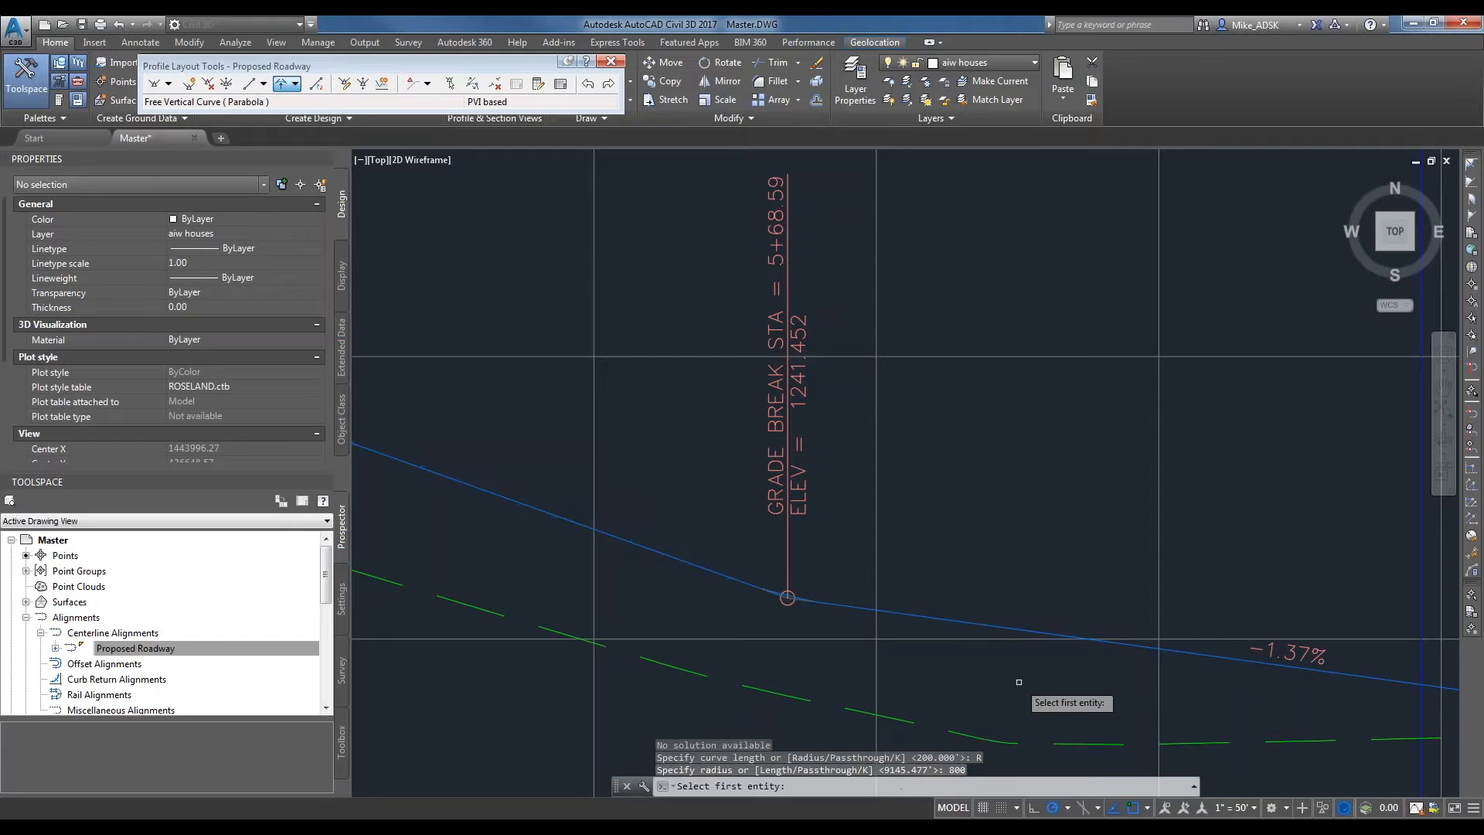
scroll(778, 591, up, 4)
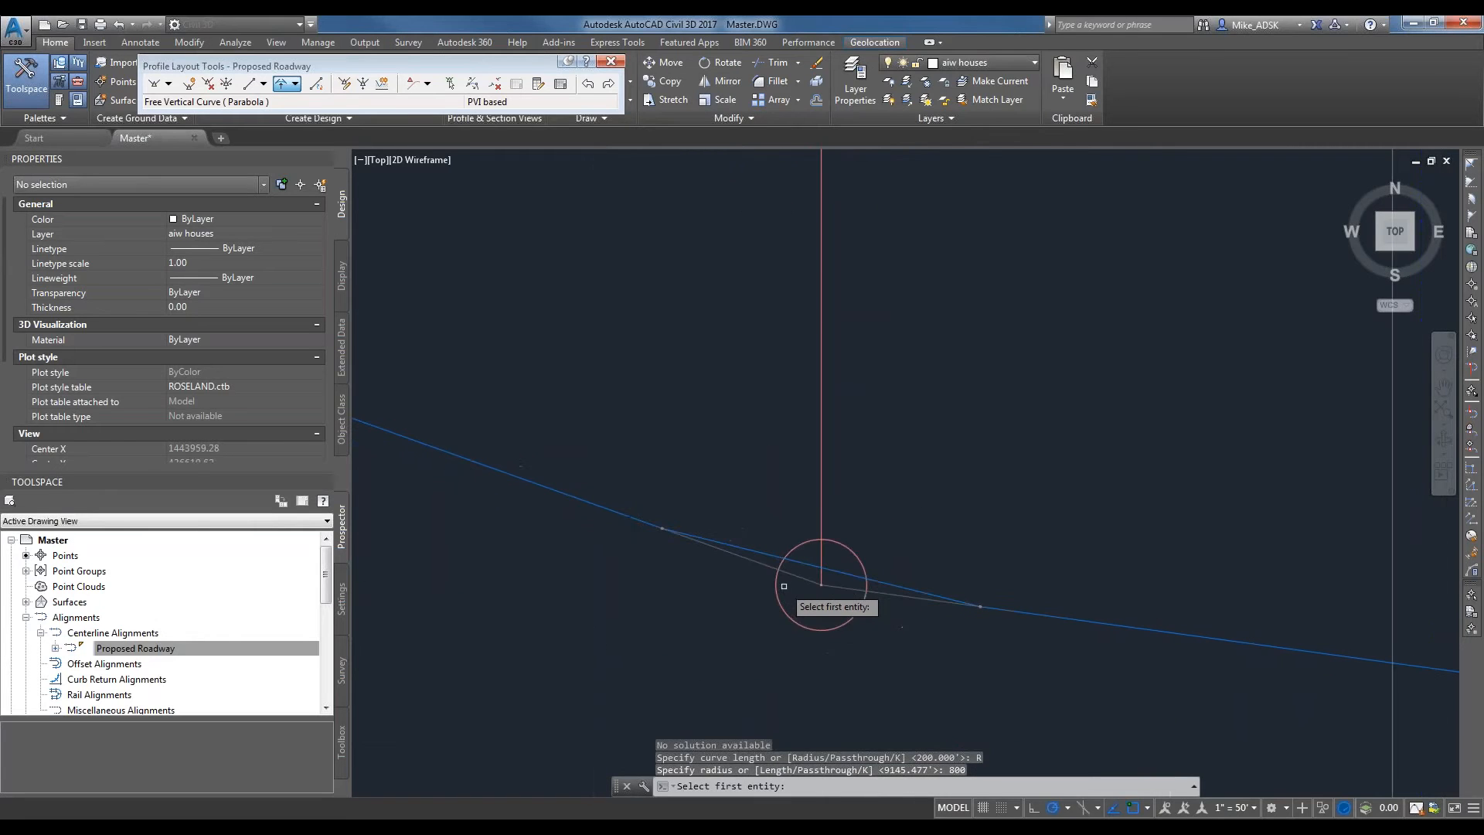
key(Escape)
Examine the new sag curve, its curve points and its editing grips on the design profile.
scroll(756, 583, up, 3)
scroll(756, 586, up, 6)
scroll(884, 631, up, 4)
click(916, 579)
key(Escape)
scroll(862, 649, down, 10)
scroll(915, 692, down, 7)
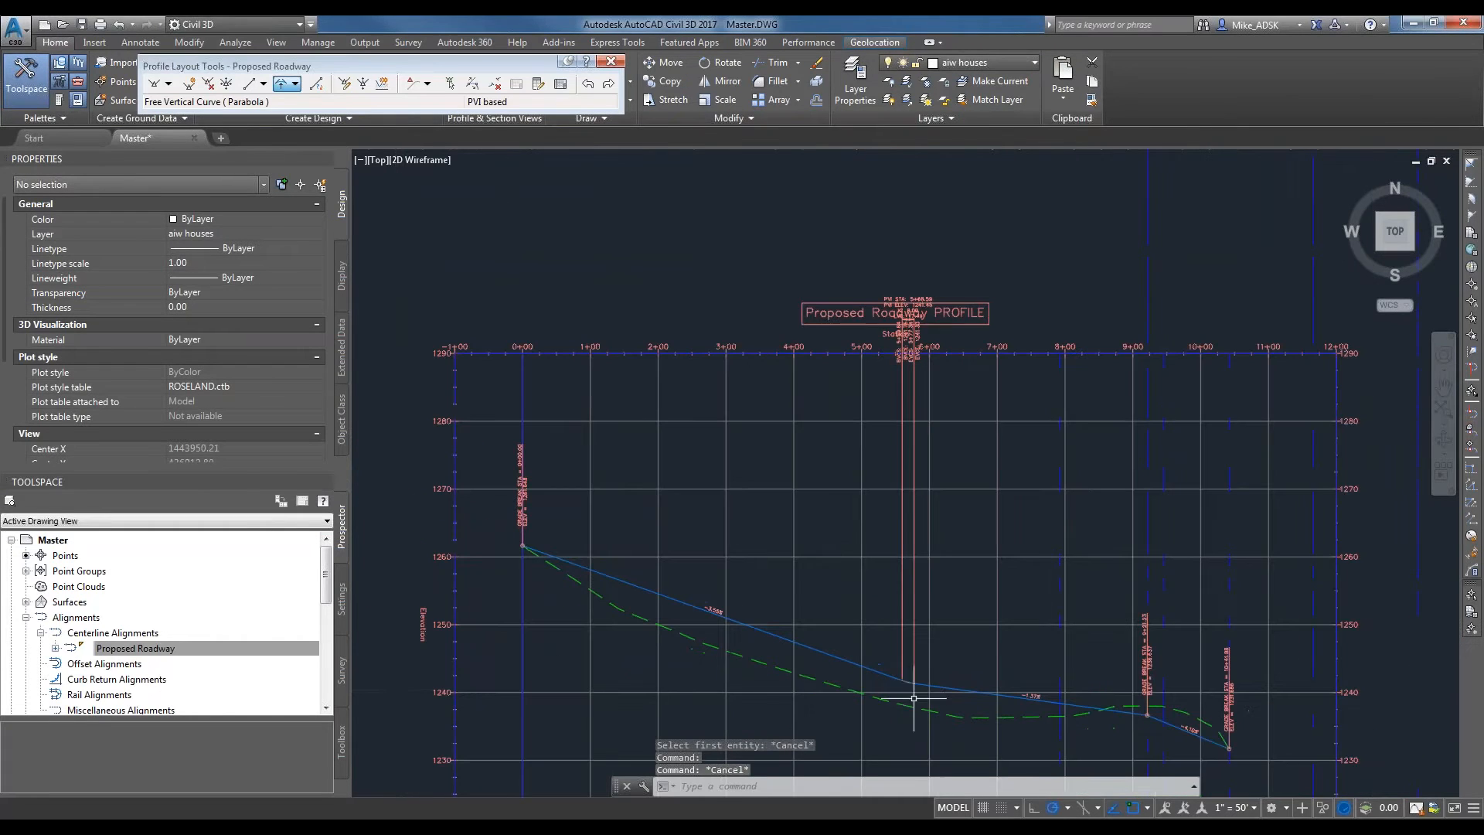
scroll(902, 689, up, 7)
scroll(915, 662, up, 8)
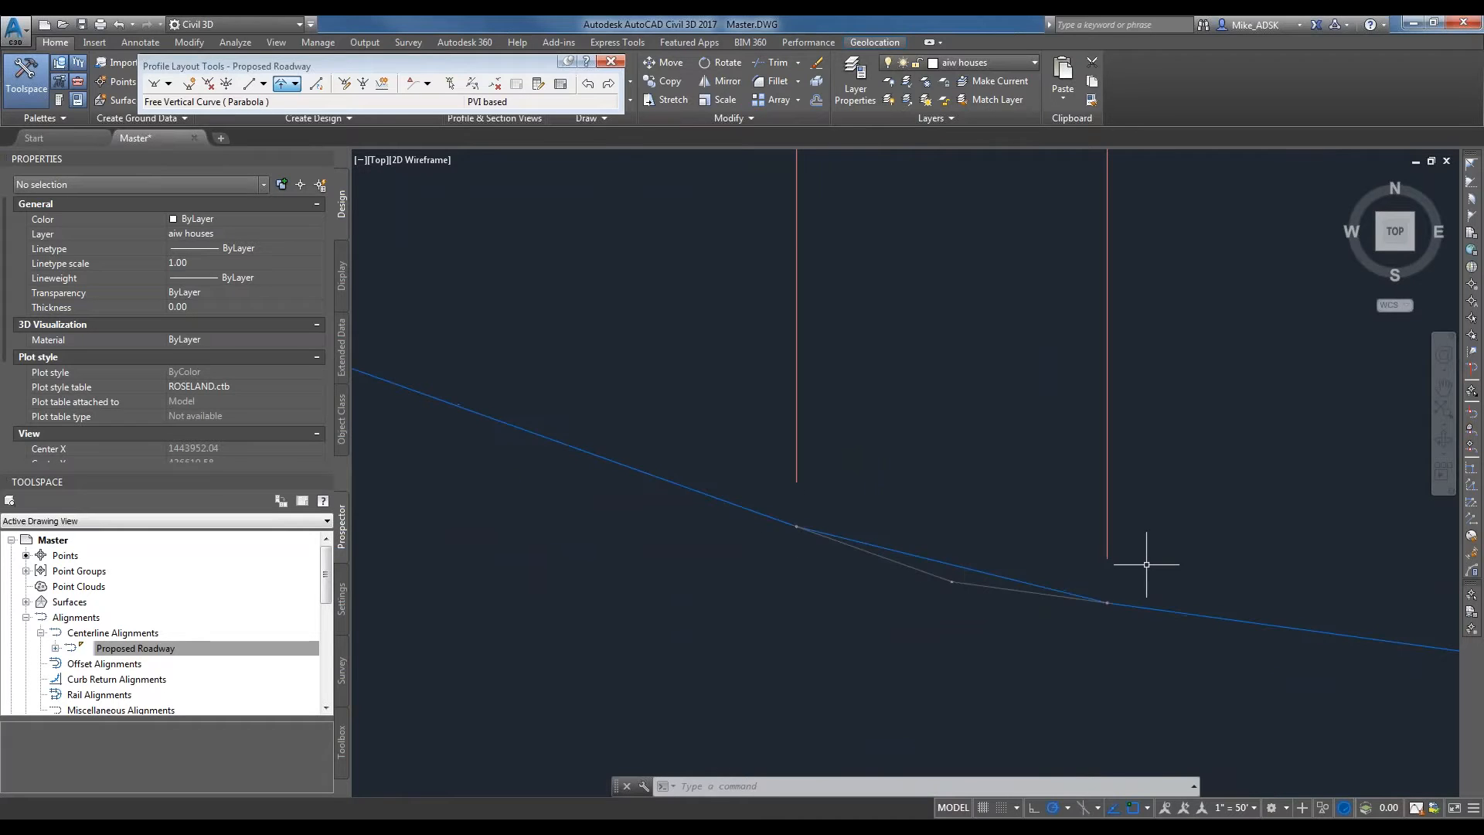
scroll(943, 553, down, 2)
click(944, 559)
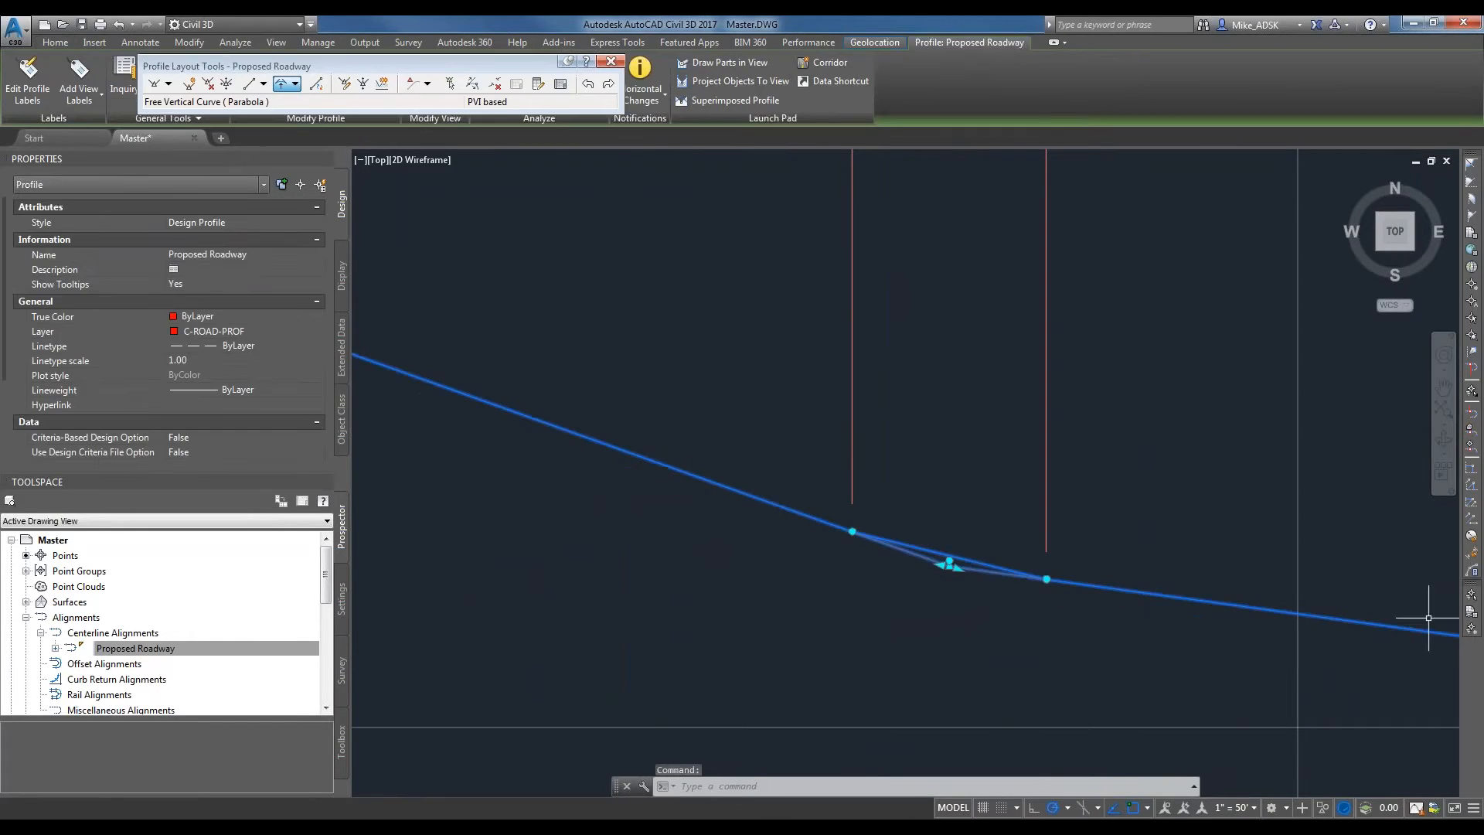
scroll(894, 589, down, 5)
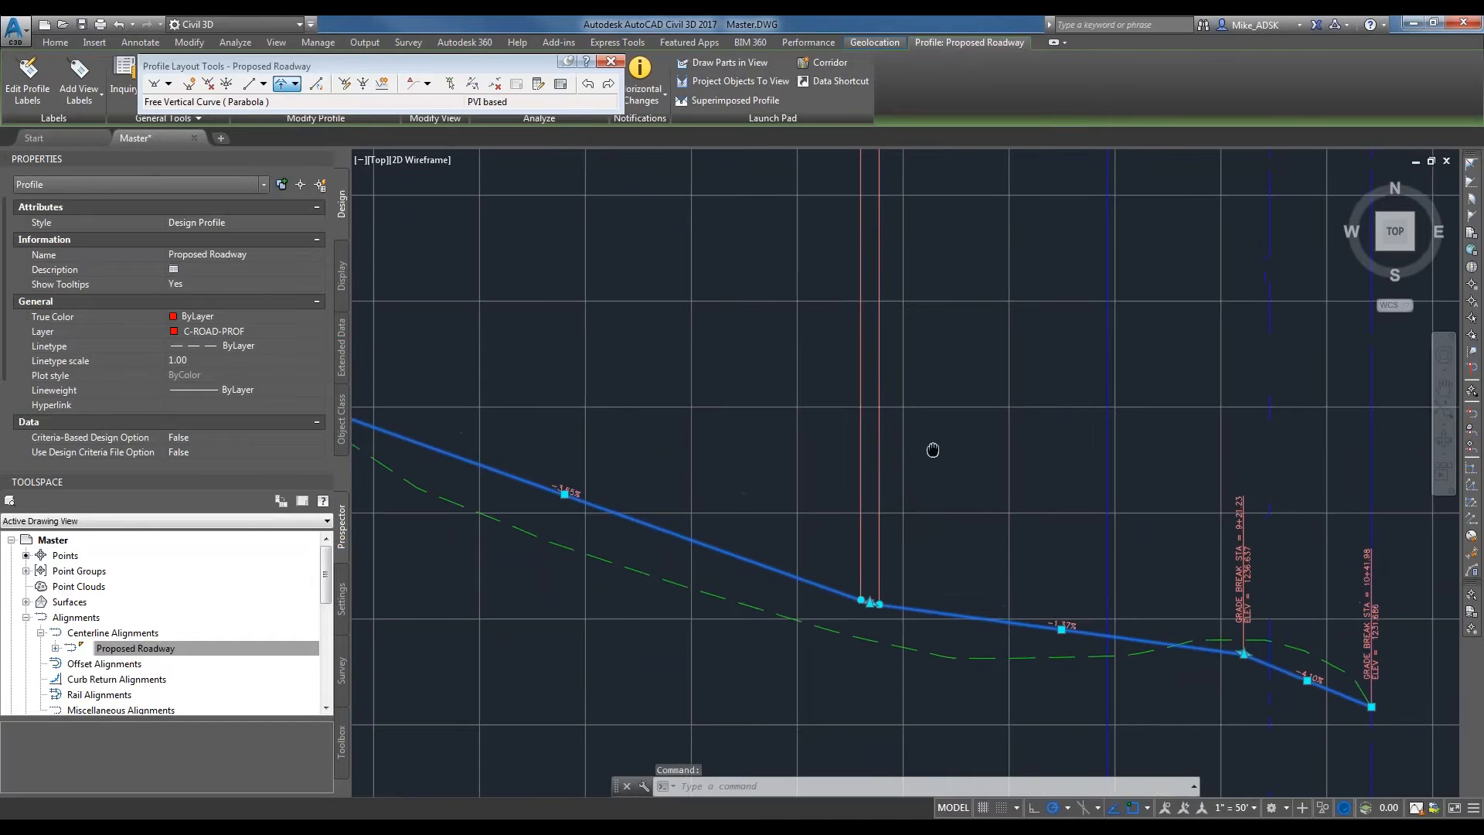
Add a free parabolic vertical curve with an 800-foot radius between the tangents at the second intermediate PVI.
scroll(905, 669, up, 2)
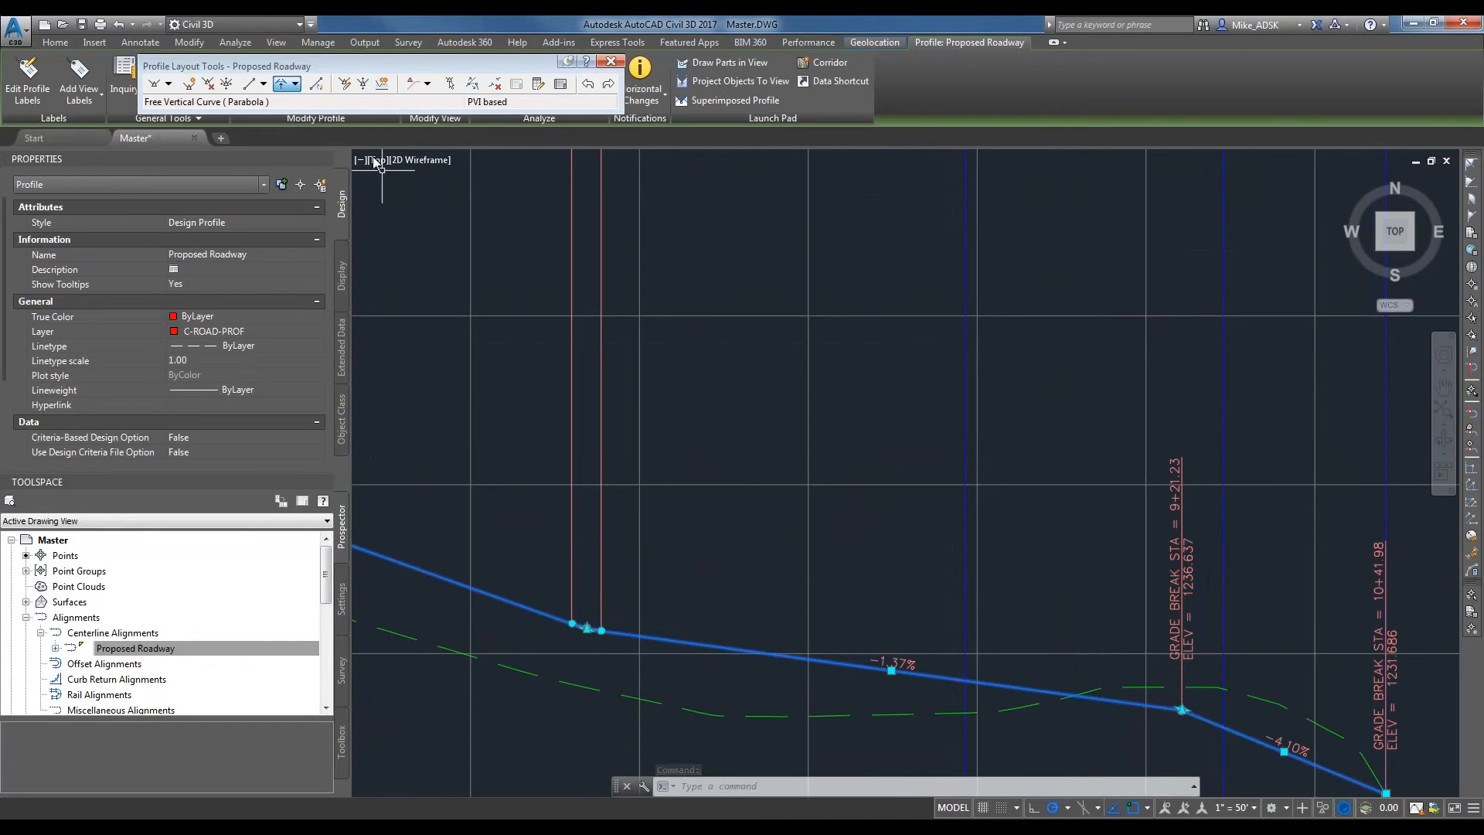
middle_drag(1252, 606, 1146, 527)
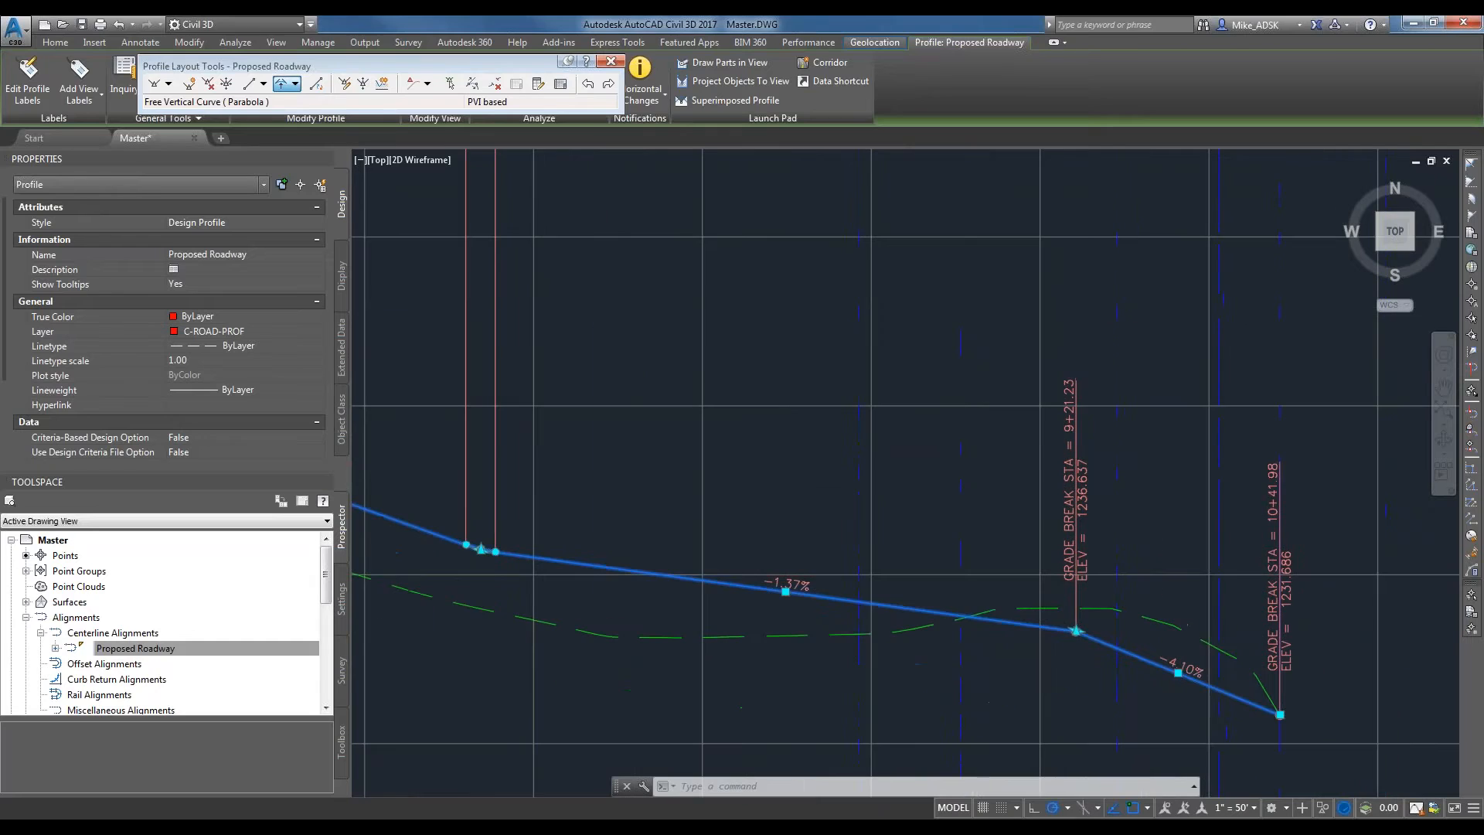
click(282, 84)
click(1008, 615)
scroll(1036, 618, up, 5)
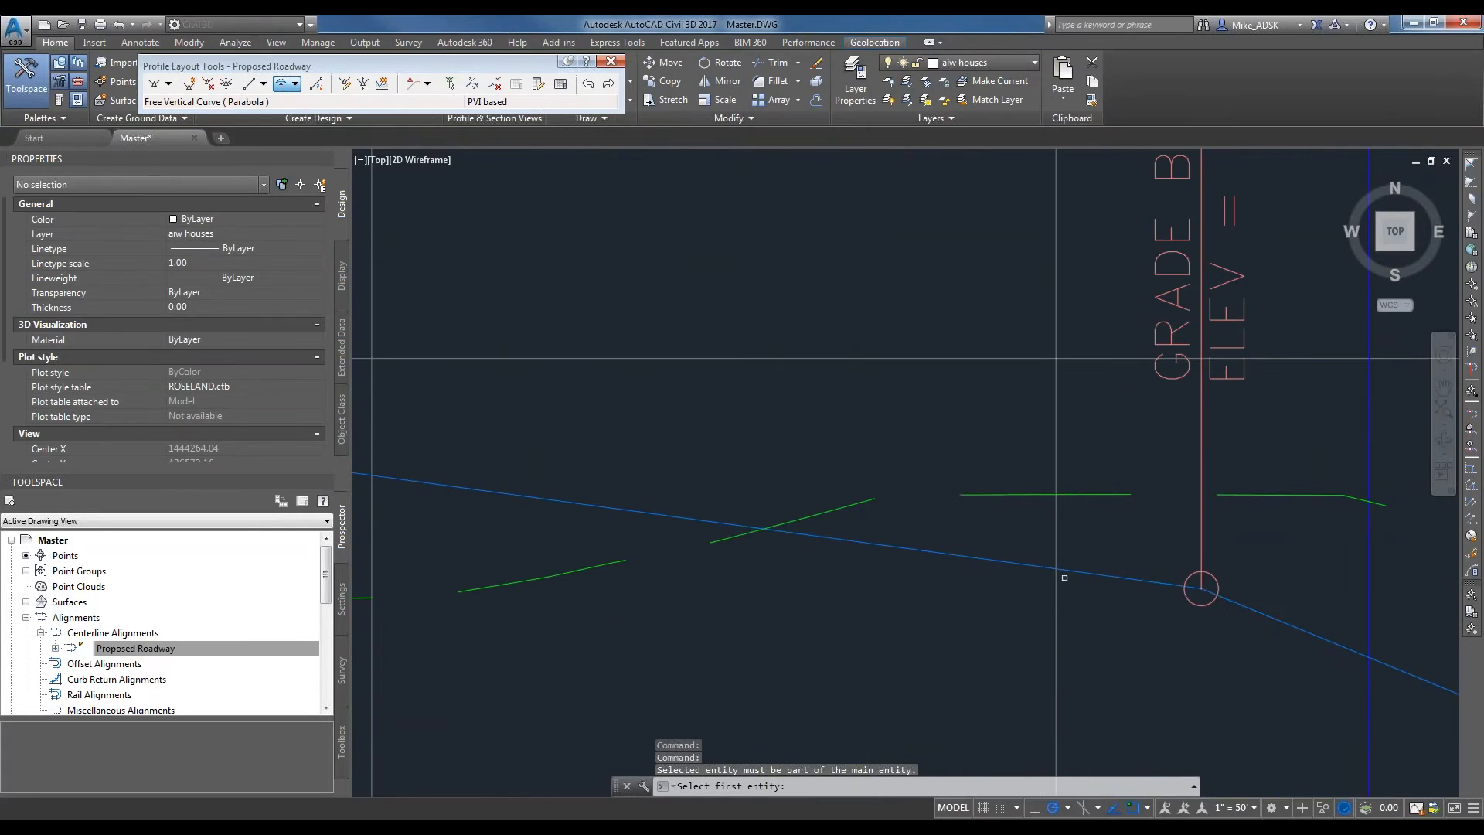
click(1064, 569)
click(1235, 601)
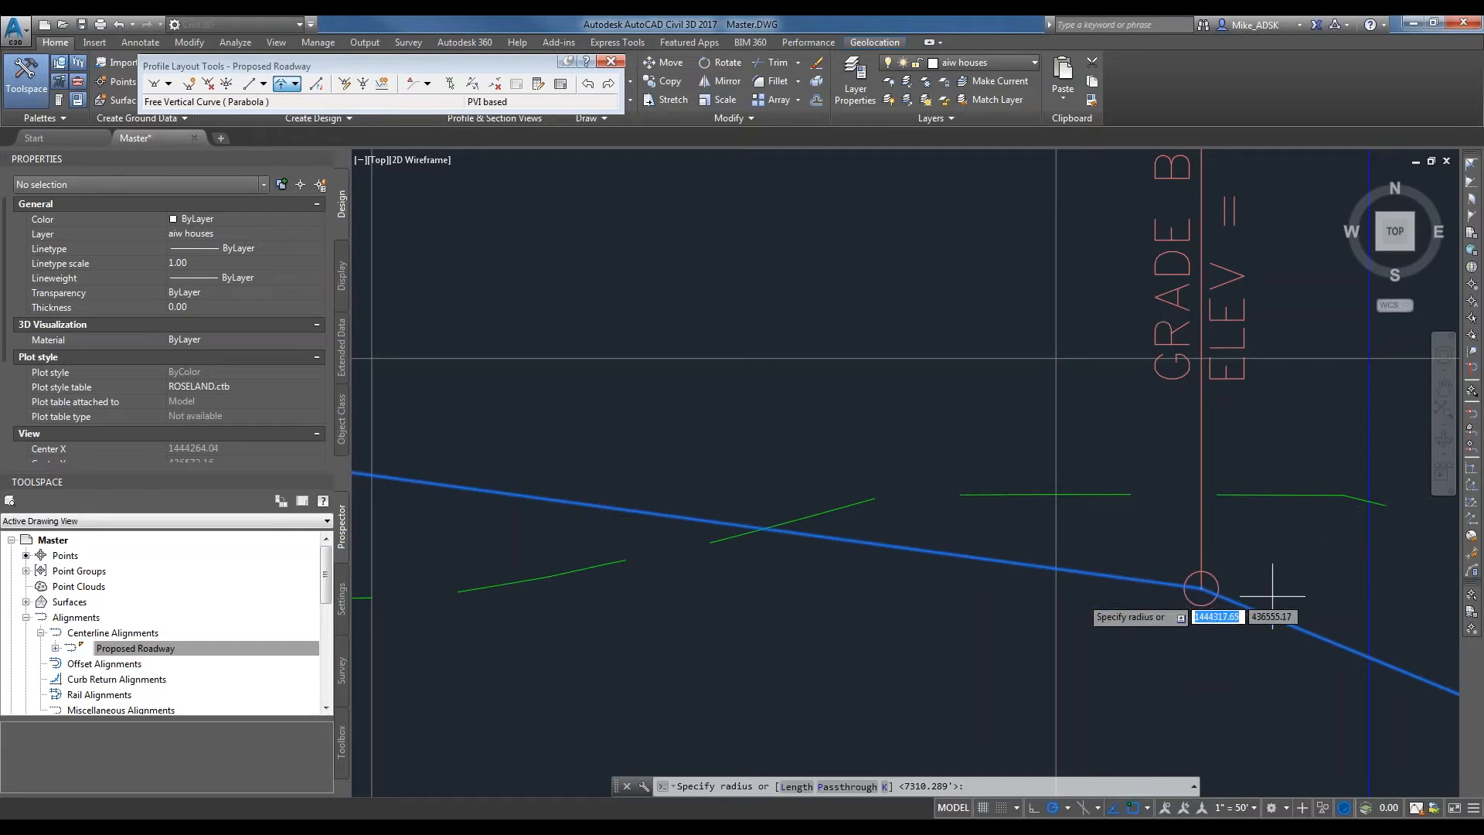
text(800)
key(Return)
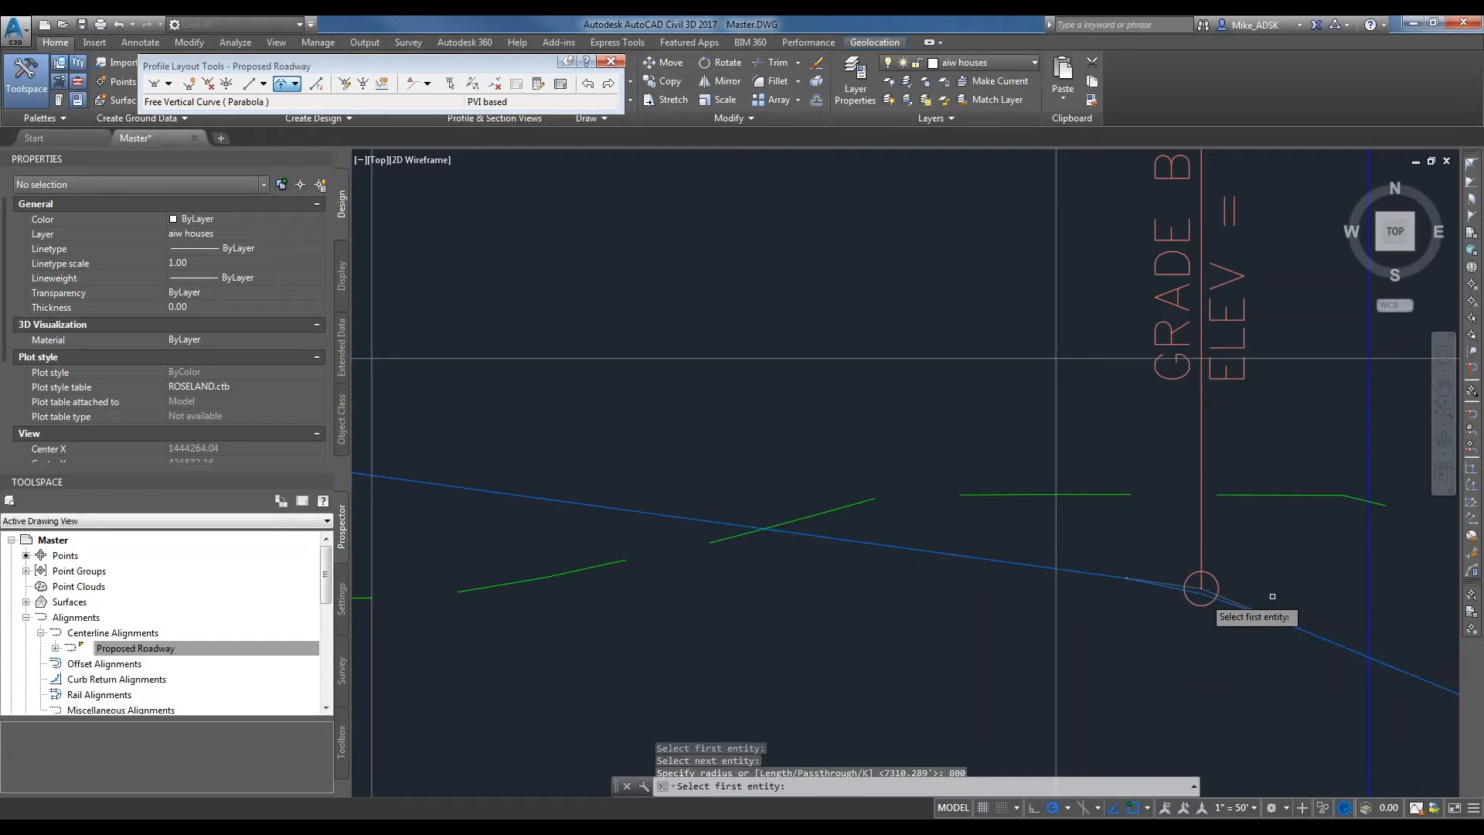
End the curve command and examine both vertical curves along the design profile.
scroll(981, 517, down, 2)
scroll(1373, 662, up, 1)
middle_drag(868, 543, 1302, 642)
scroll(1290, 642, down, 2)
scroll(1057, 624, up, 1)
middle_drag(563, 583, 897, 636)
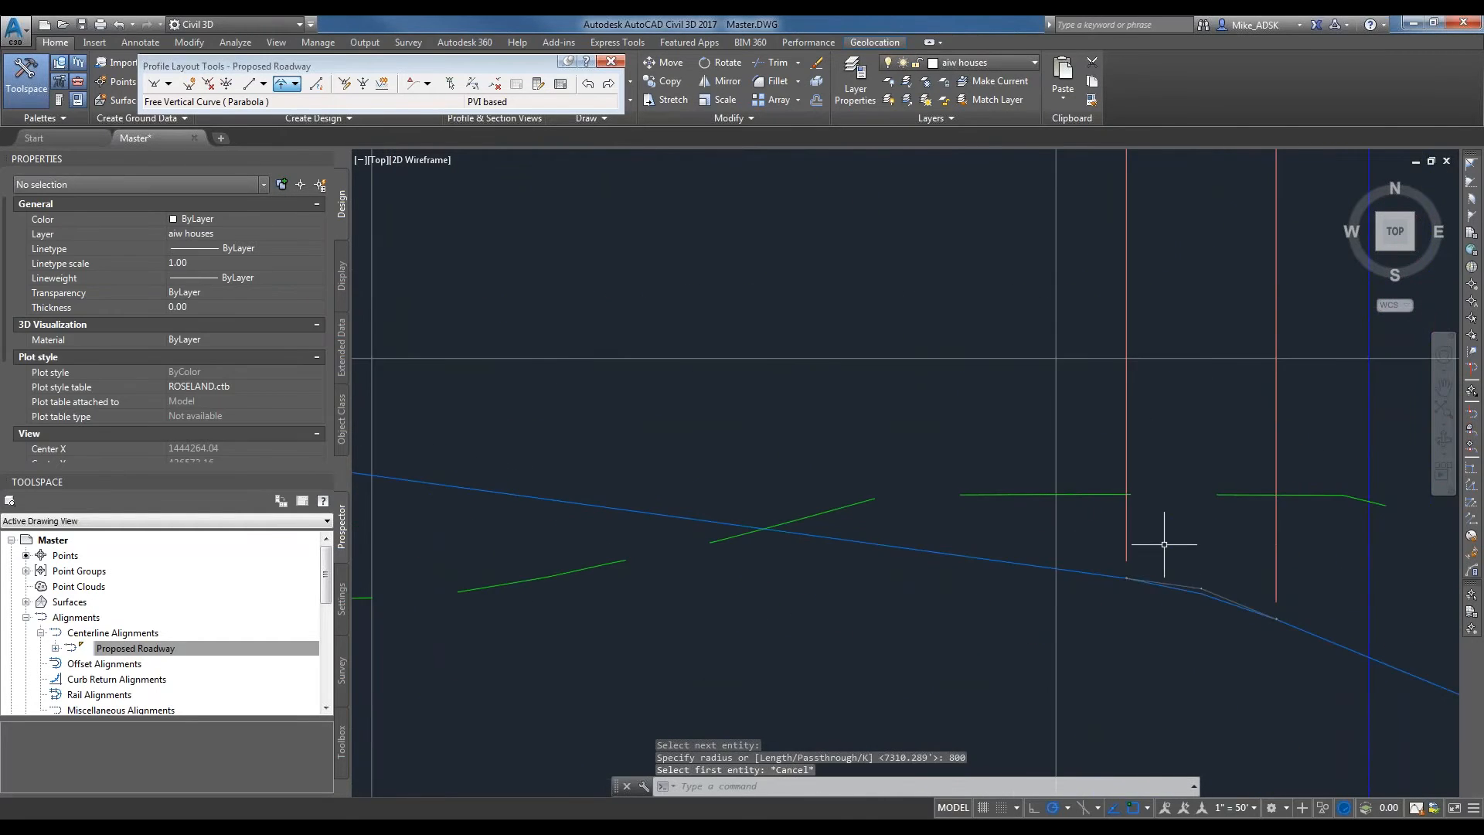
middle_drag(1162, 547, 1060, 670)
scroll(1060, 671, down, 2)
scroll(1024, 451, down, 4)
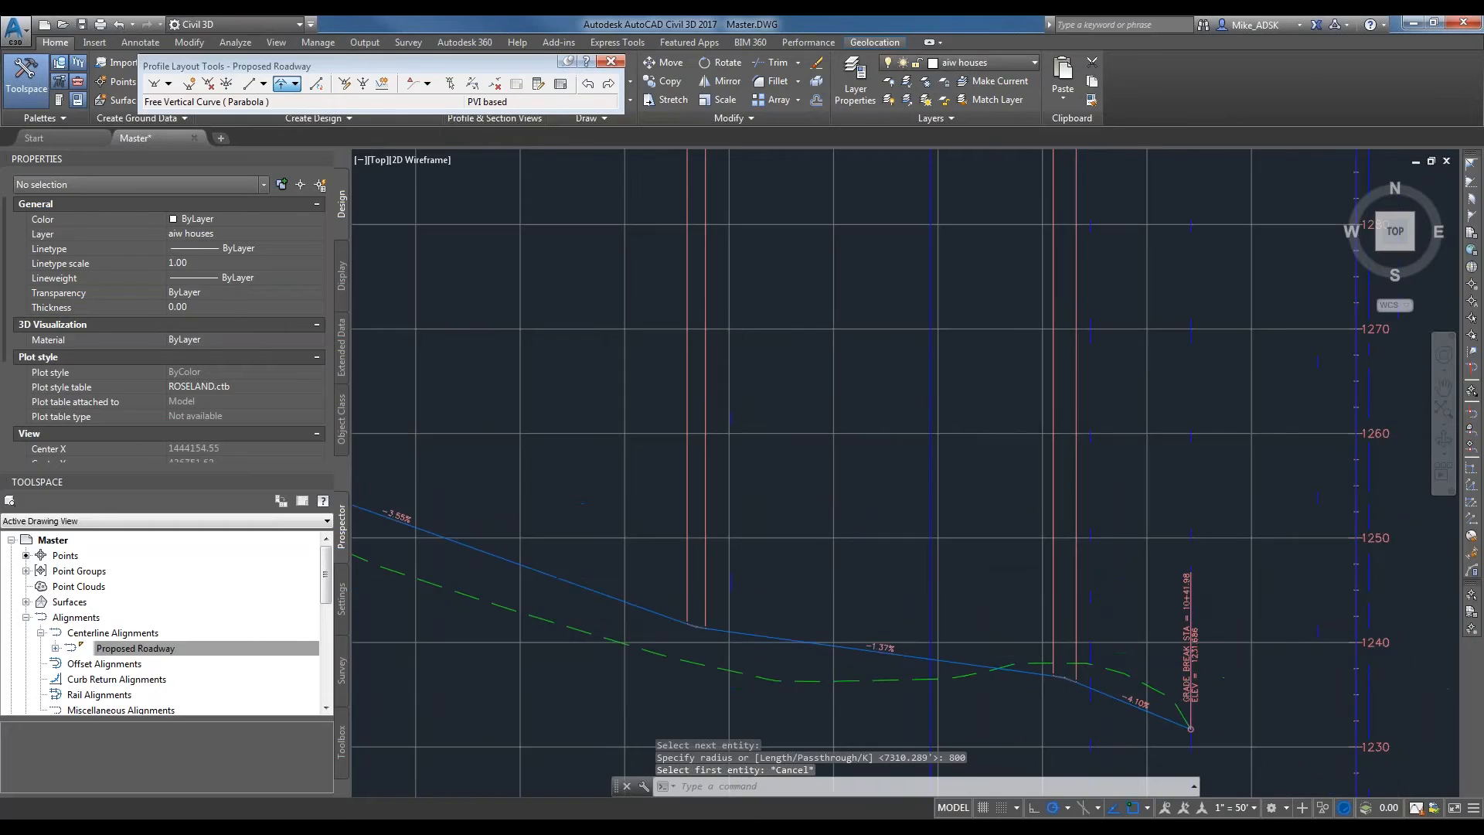
scroll(1024, 451, up, 5)
Inspect the crest curve's label group and its PVI, K and curve length values, and compare the sag curve's label.
click(1024, 451)
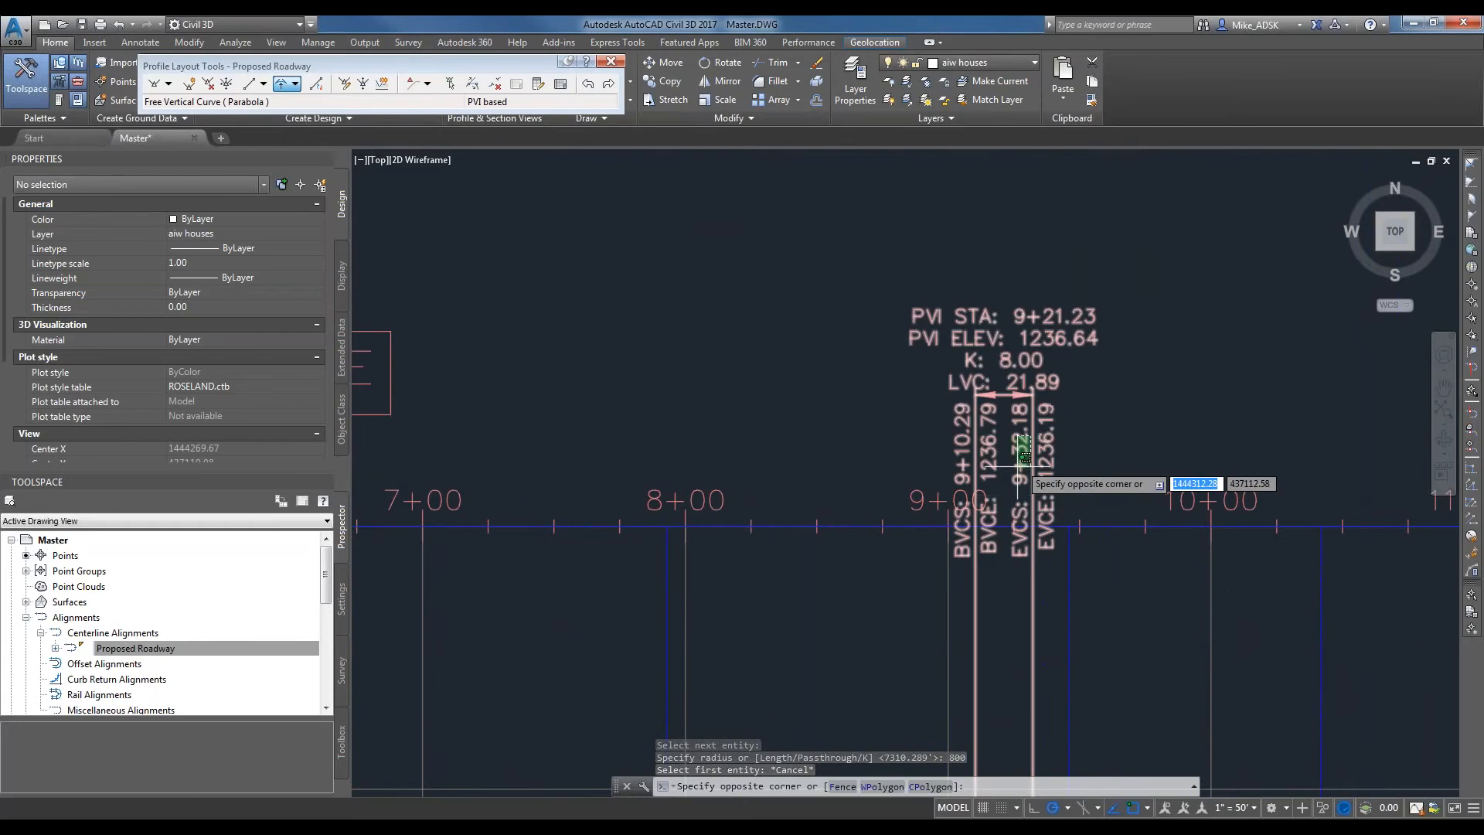
click(1008, 479)
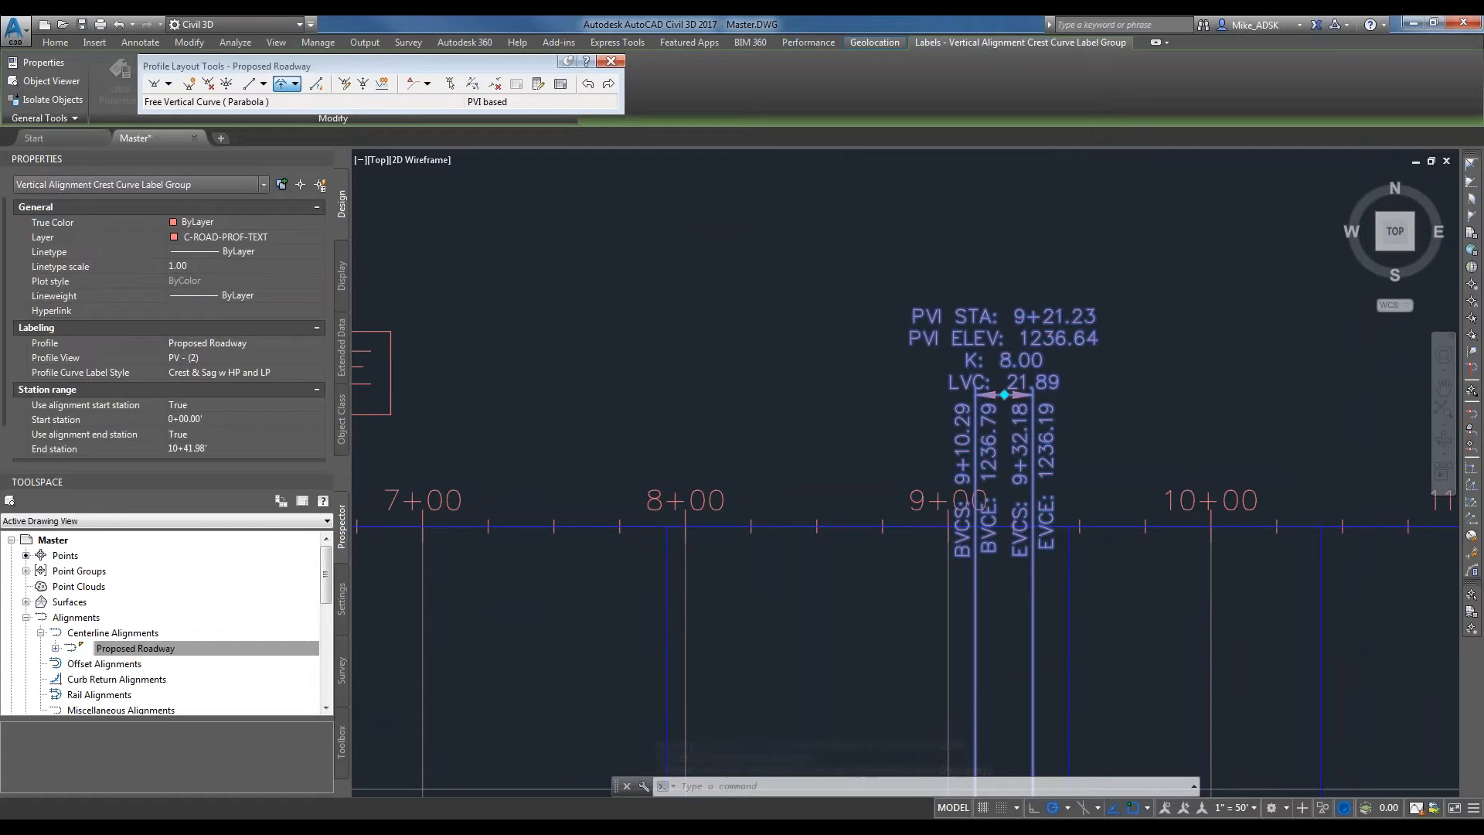
click(136, 648)
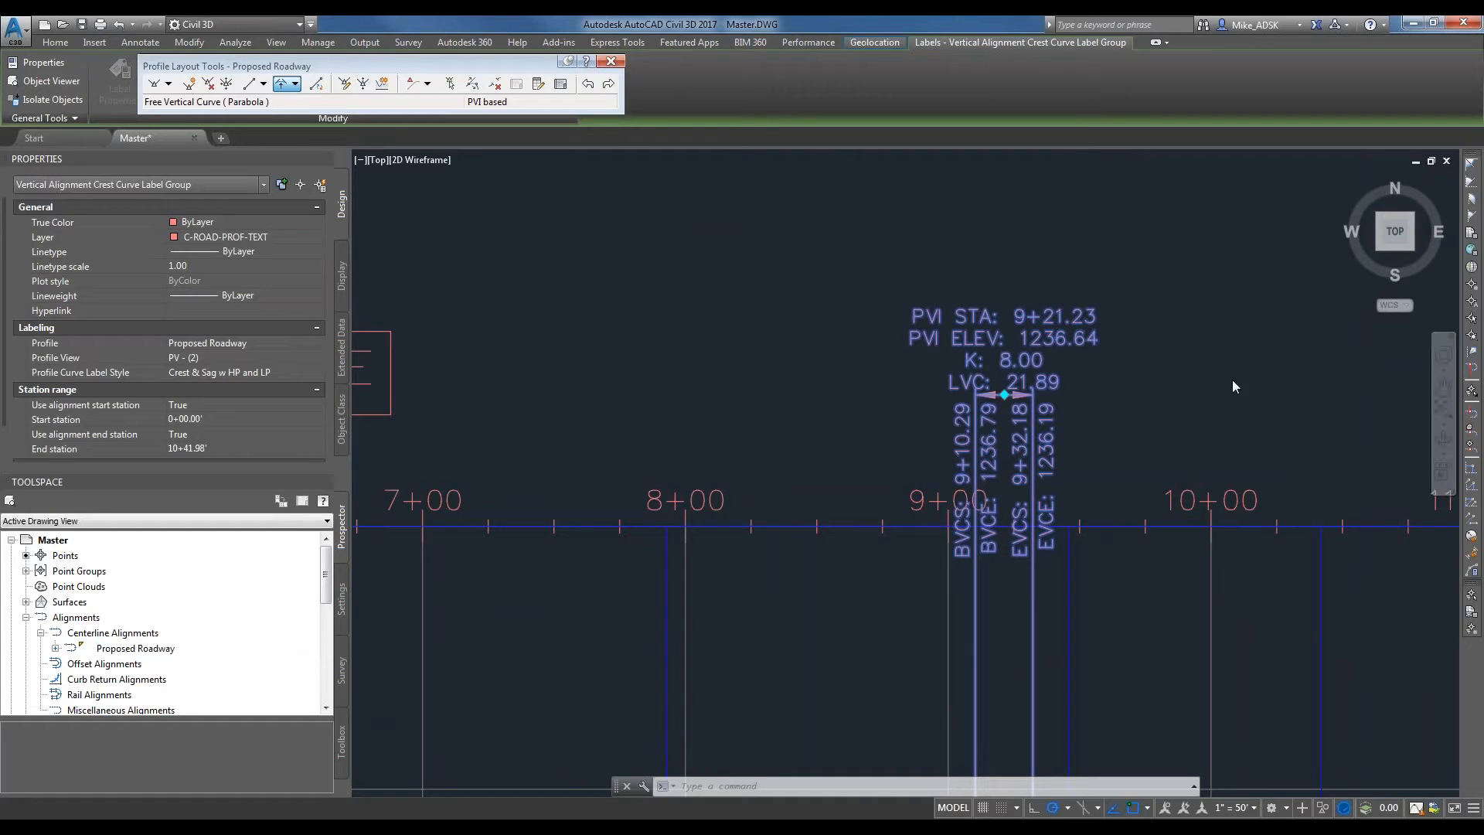
scroll(974, 417, up, 2)
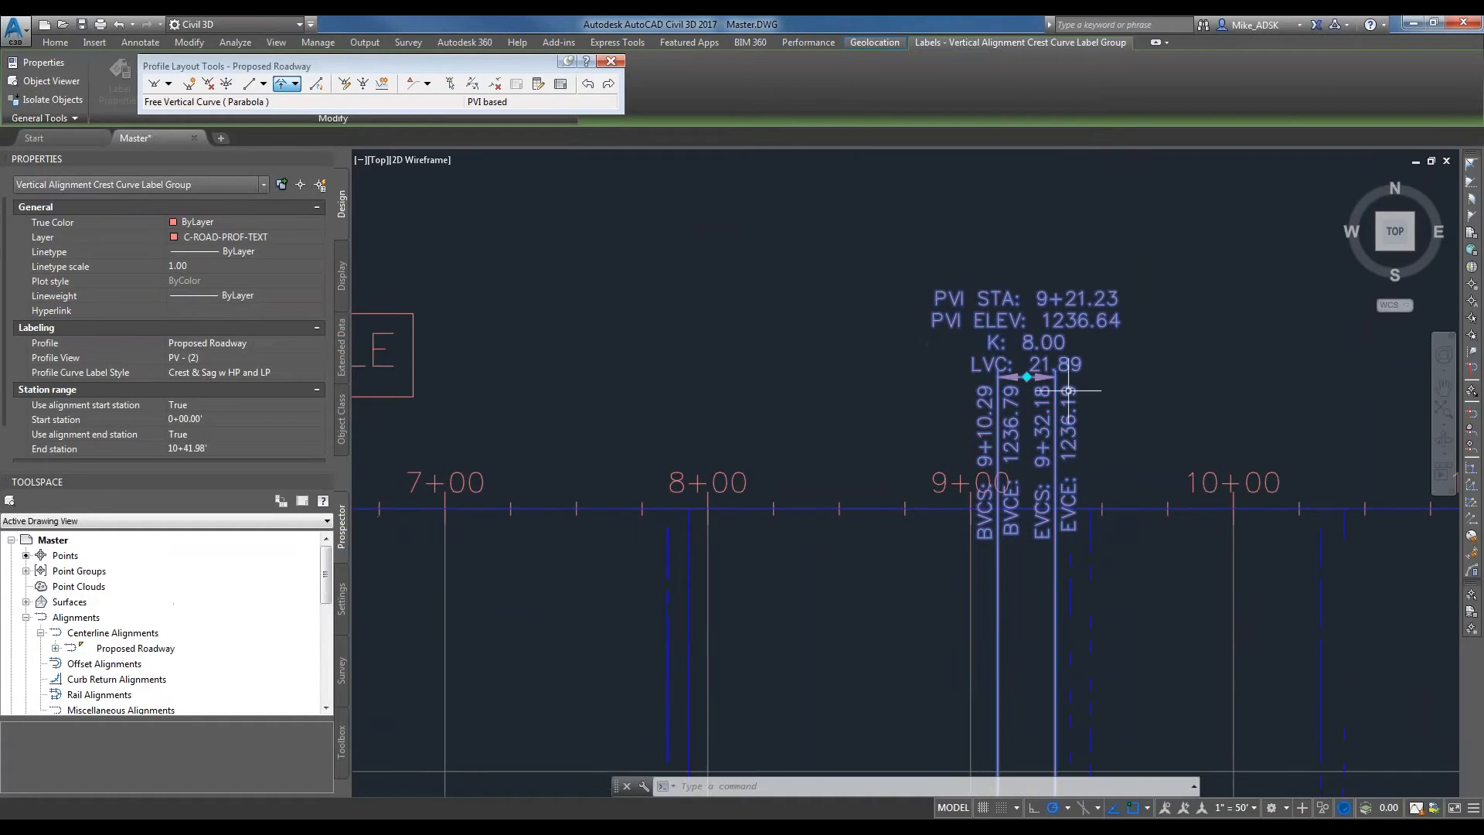
click(1126, 414)
key(Escape)
scroll(1059, 391, down, 3)
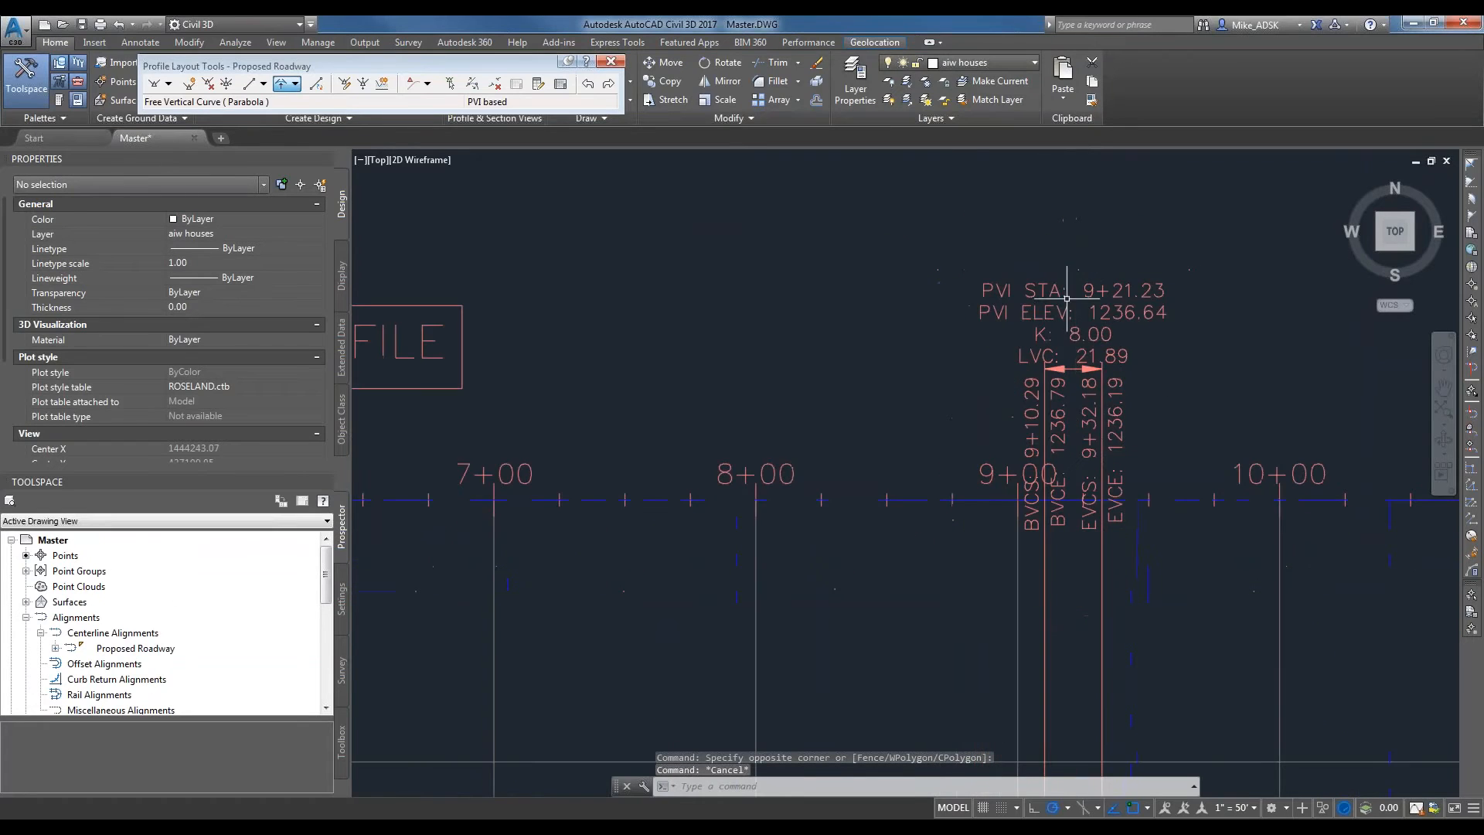
scroll(1097, 263, up, 2)
scroll(1112, 276, down, 2)
scroll(1111, 275, down, 8)
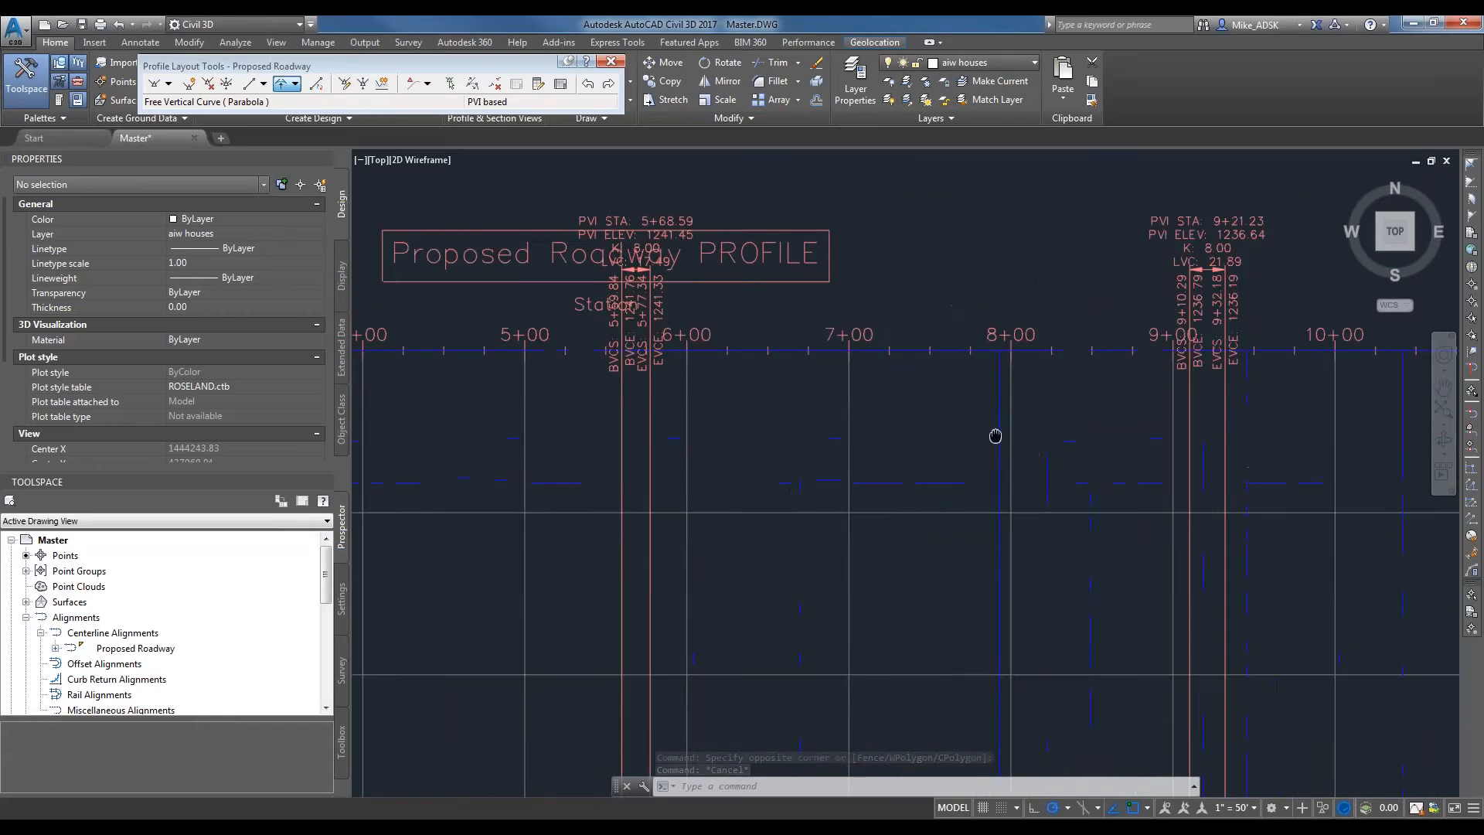
scroll(1039, 518, up, 2)
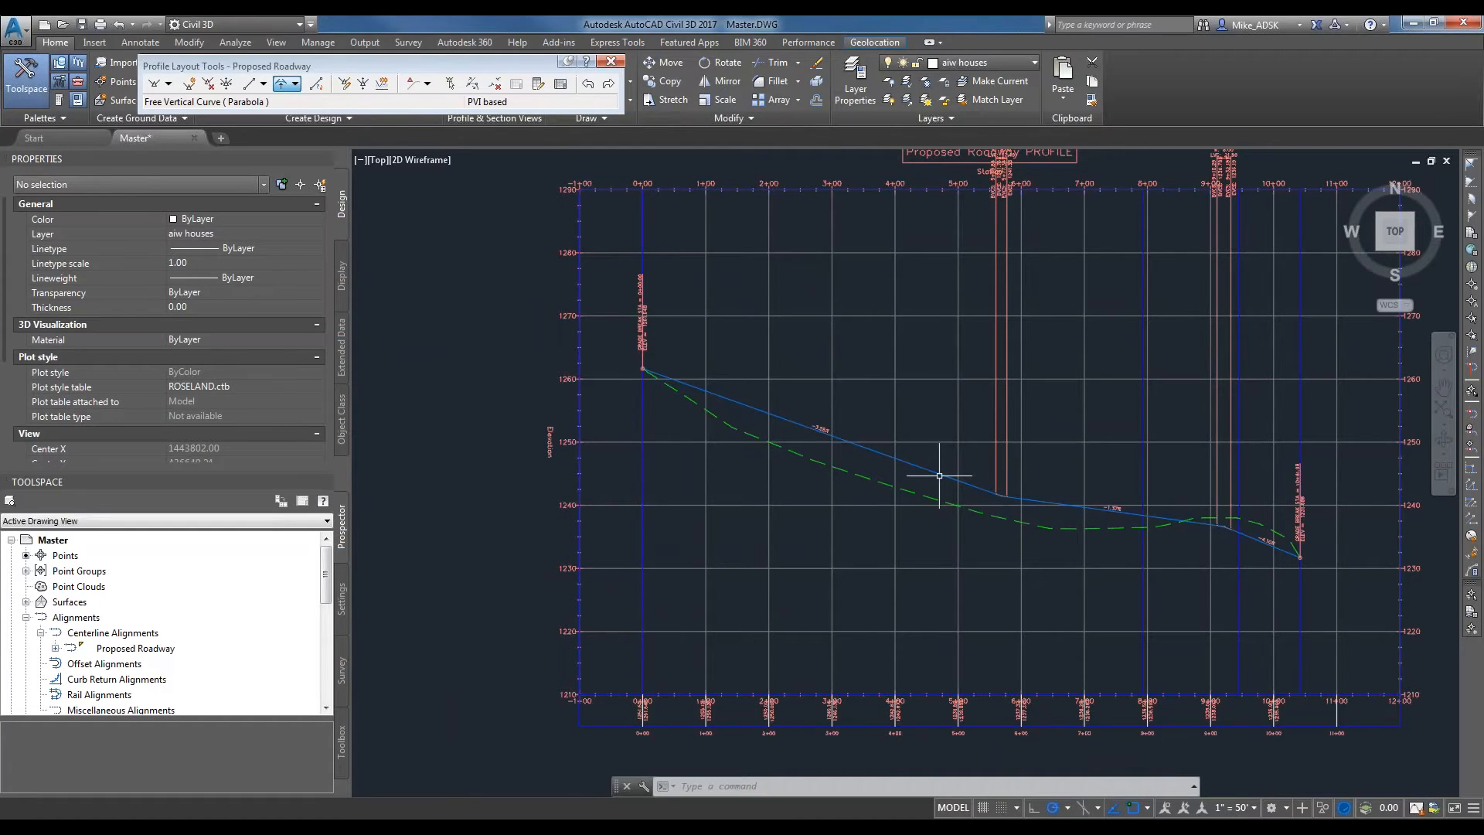
Move the sag curve's PVI back along the design profile to about station 5+30, keeping its elevation near 1241.45.
scroll(943, 473, up, 2)
click(894, 456)
scroll(1035, 498, up, 8)
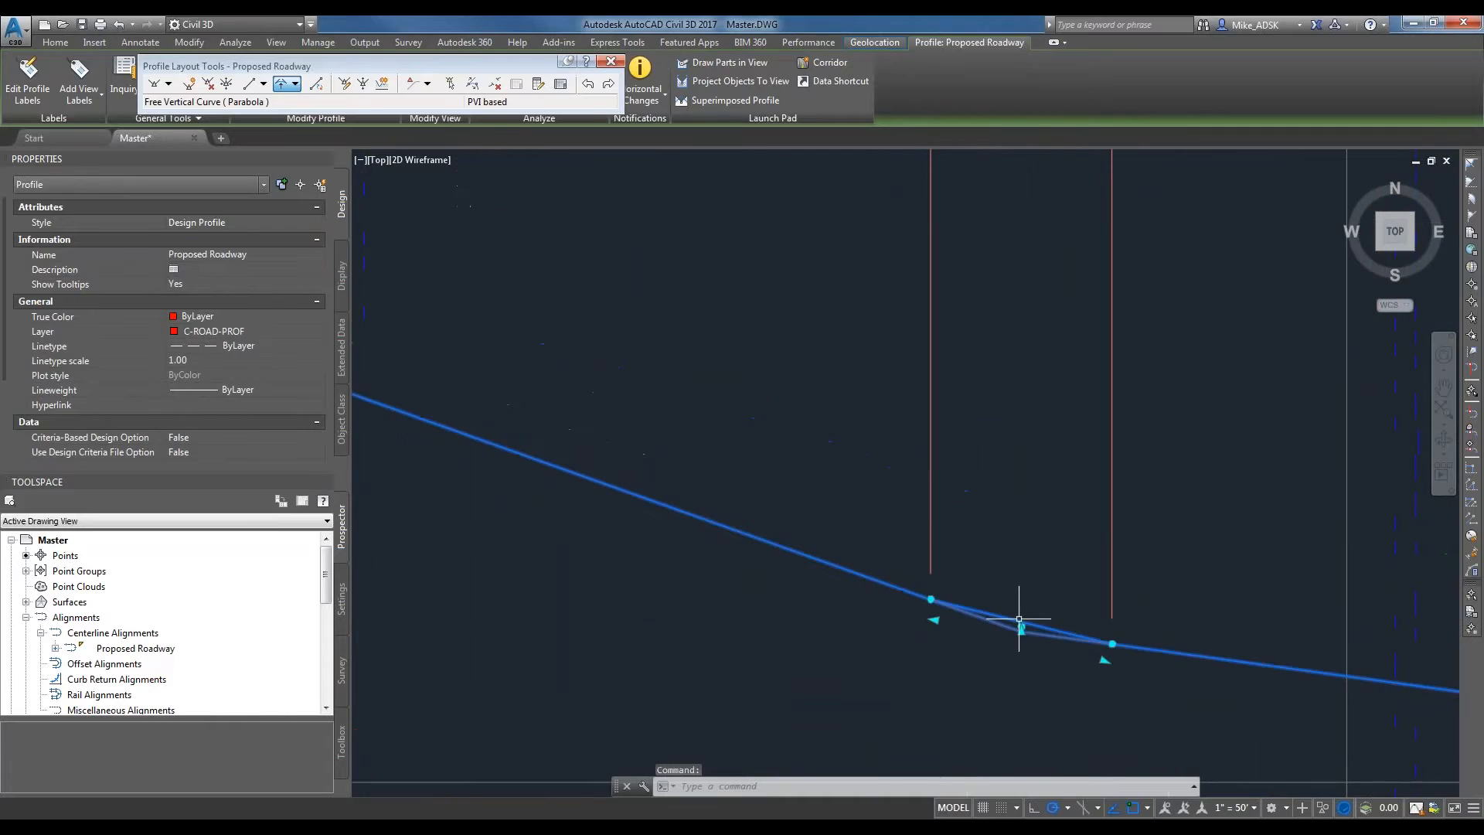
click(1021, 627)
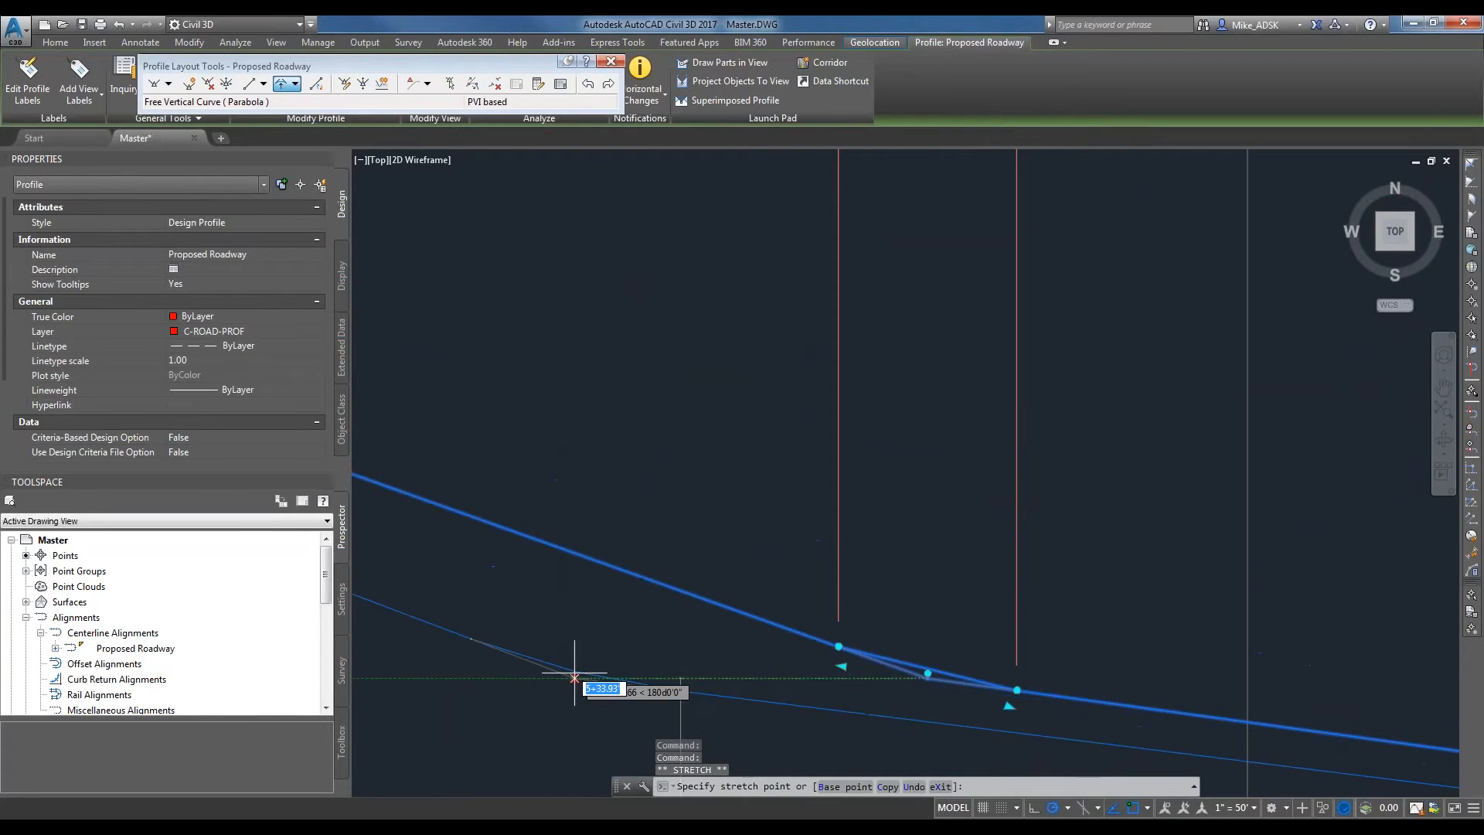
click(533, 677)
Move the sag curve's label down, clear of the profile view title and below the upper station axis.
scroll(818, 724, down, 13)
scroll(765, 575, up, 7)
scroll(822, 470, down, 7)
scroll(806, 592, up, 5)
click(879, 274)
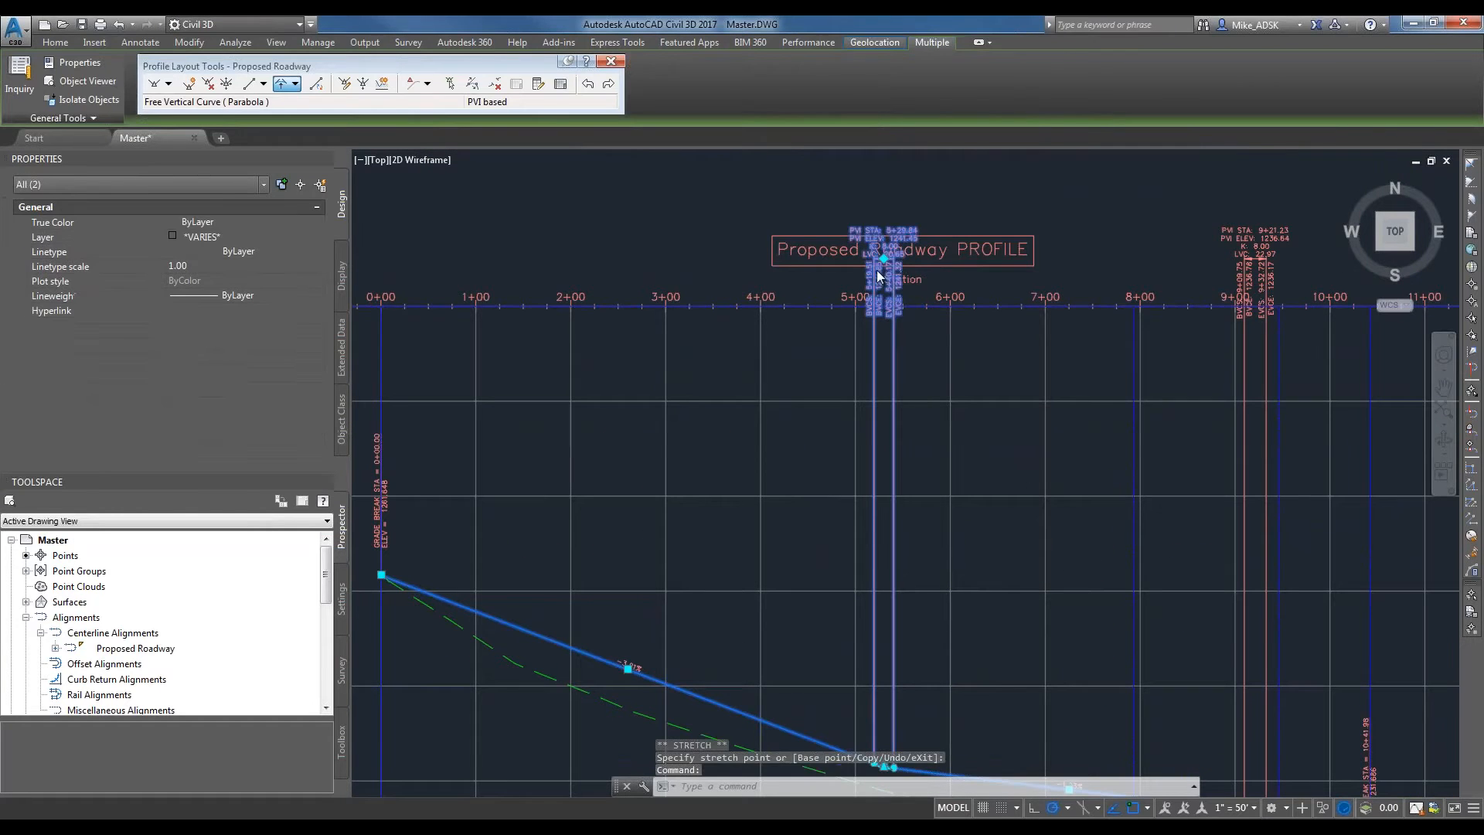
scroll(880, 224, up, 4)
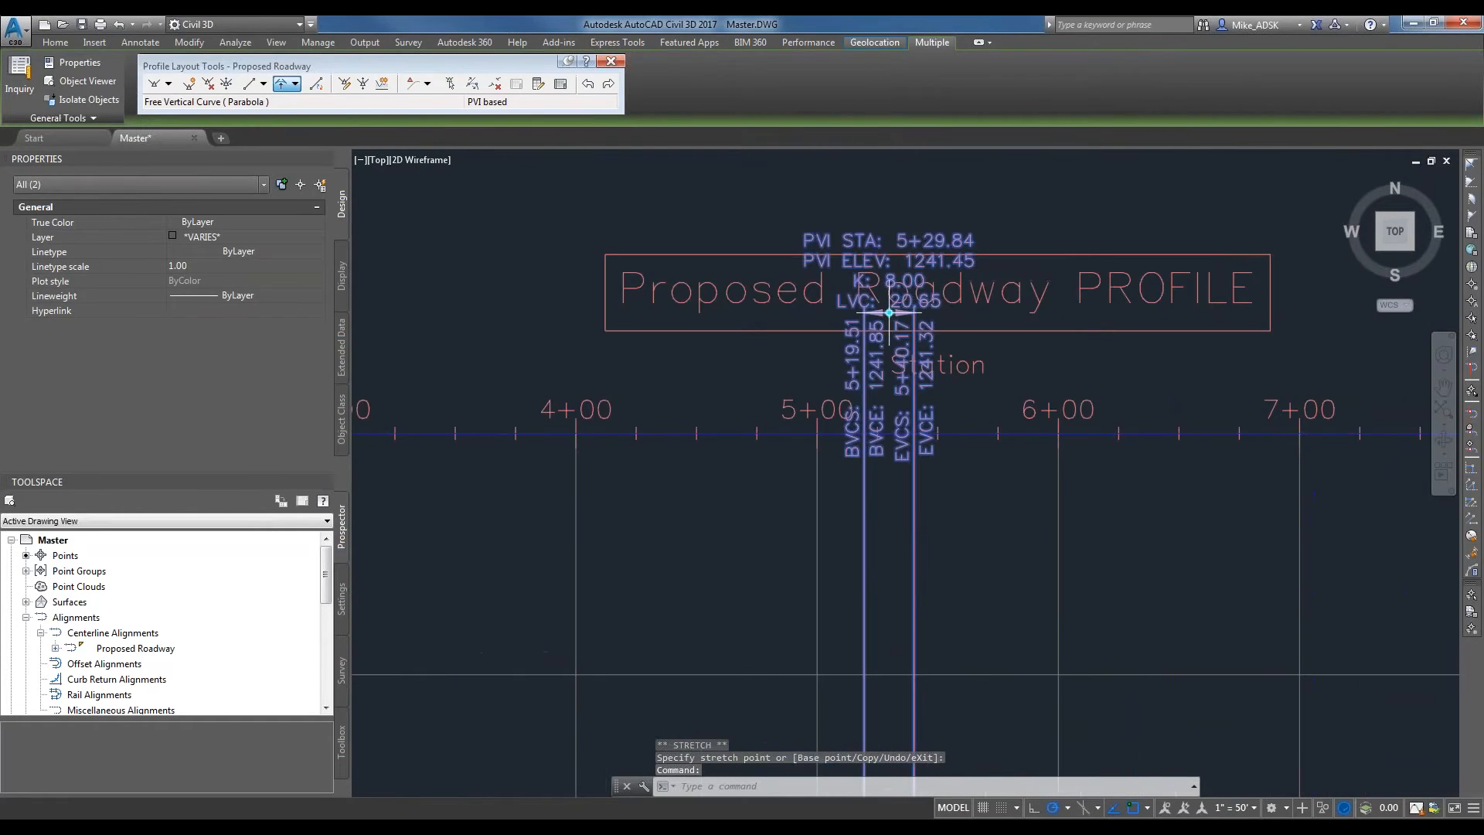
click(887, 313)
scroll(887, 313, down, 4)
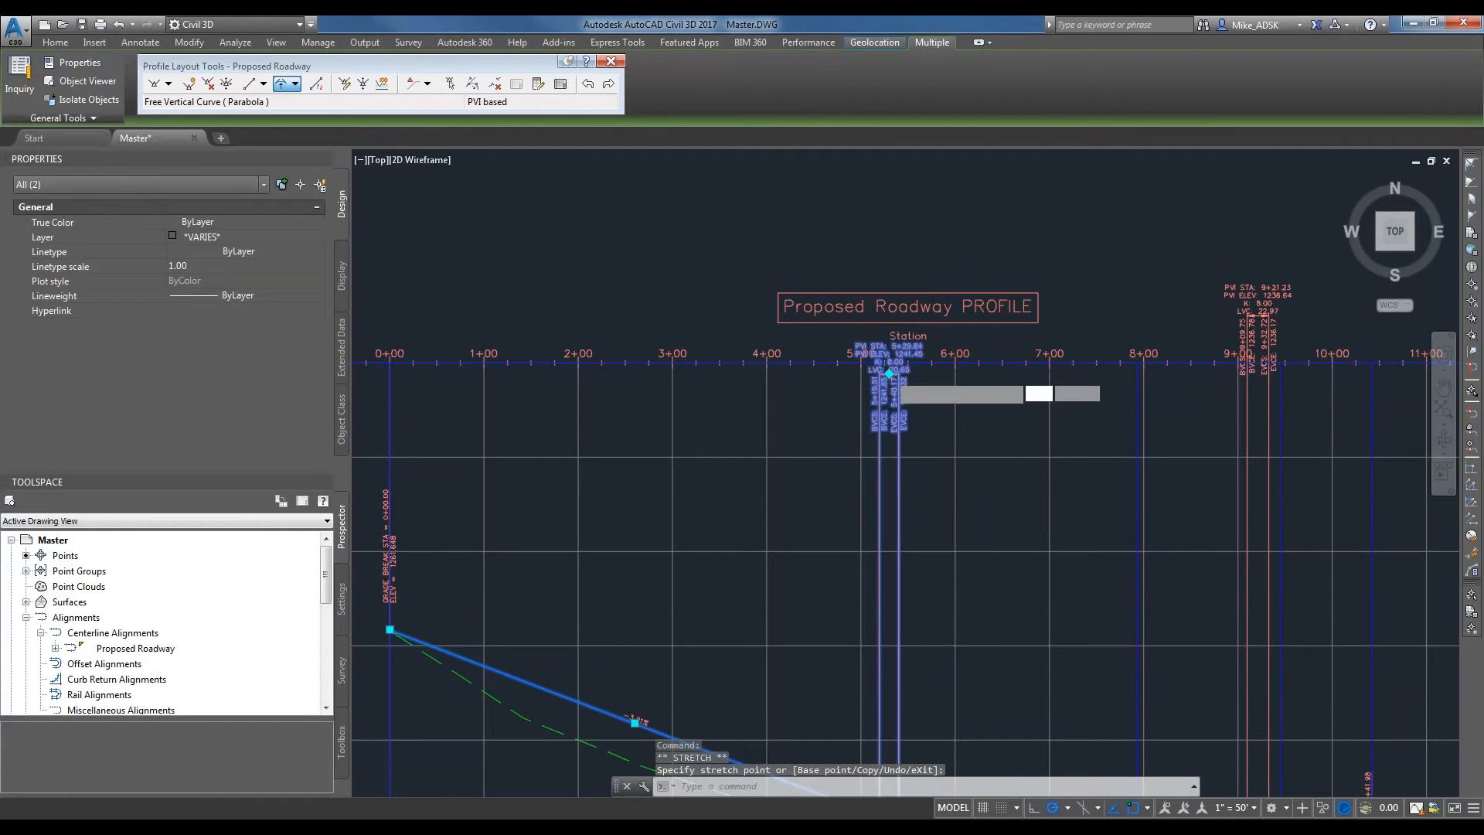
click(892, 446)
scroll(904, 454, up, 4)
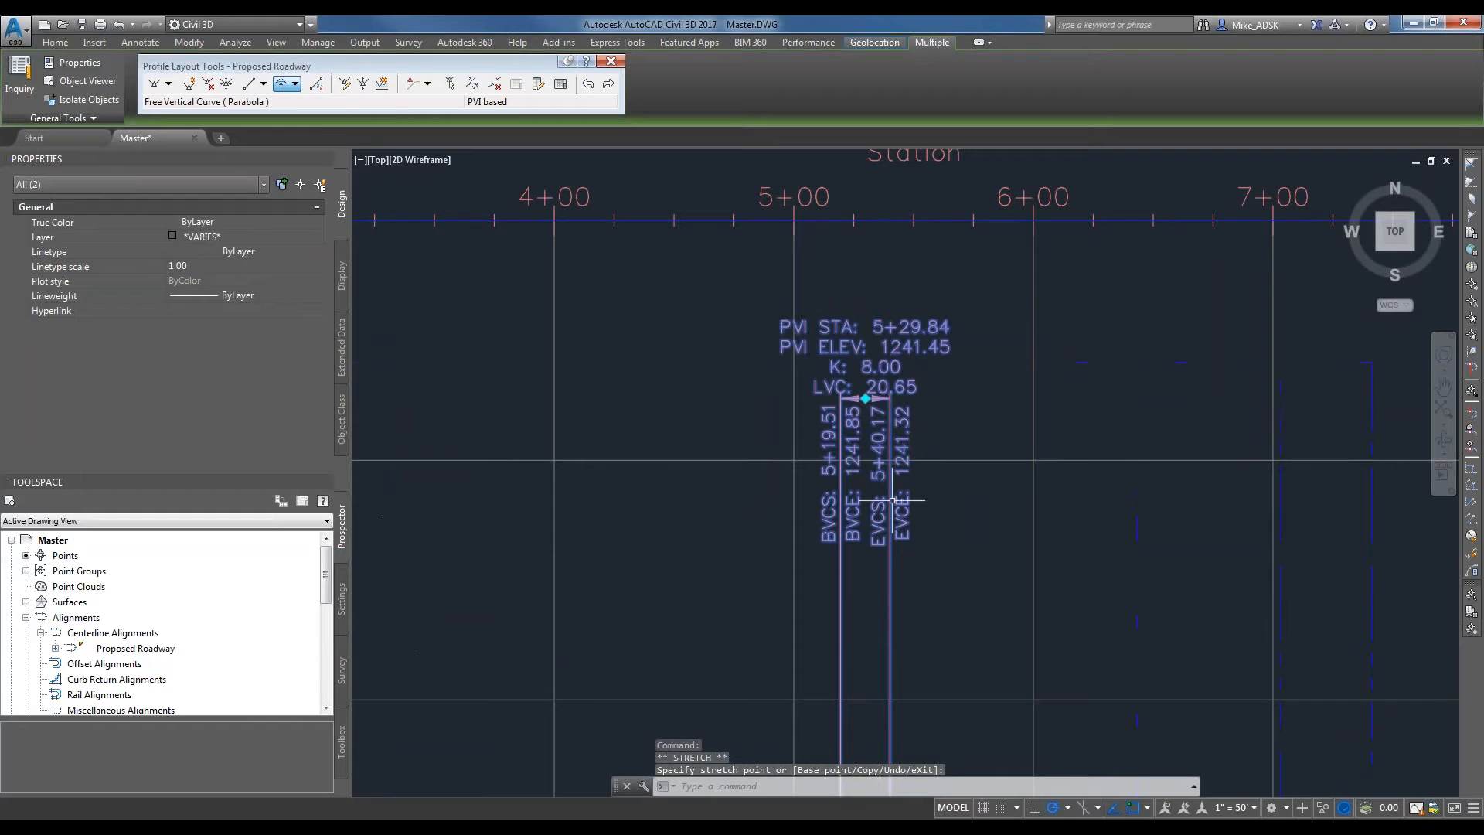
Deselect the sag curve's label and move the crest curve's label down, near station 9+21 at the upper station axis.
key(Escape)
key(Escape)
scroll(950, 430, down, 2)
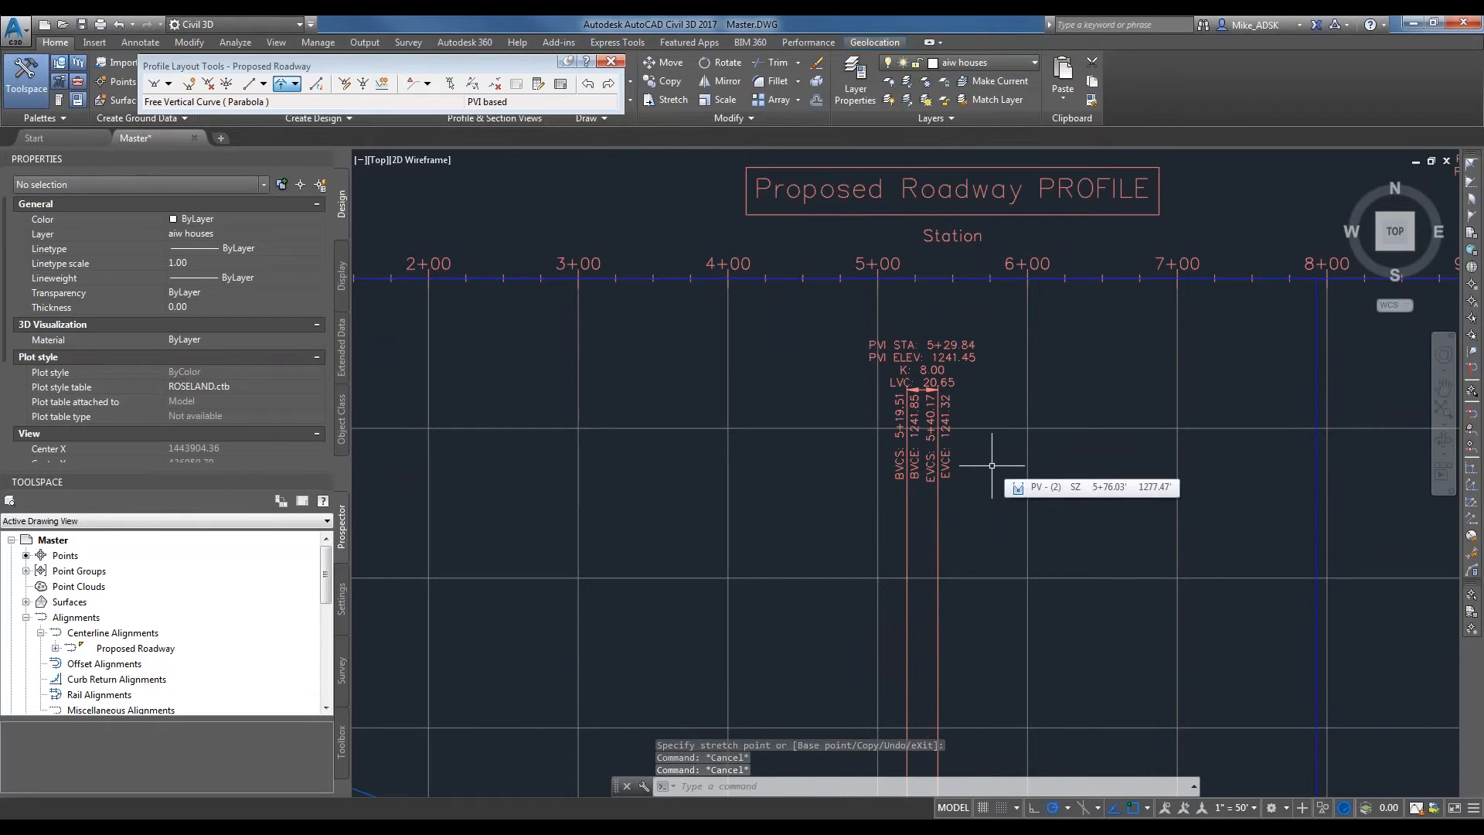
scroll(1325, 321, down, 6)
scroll(1210, 264, up, 4)
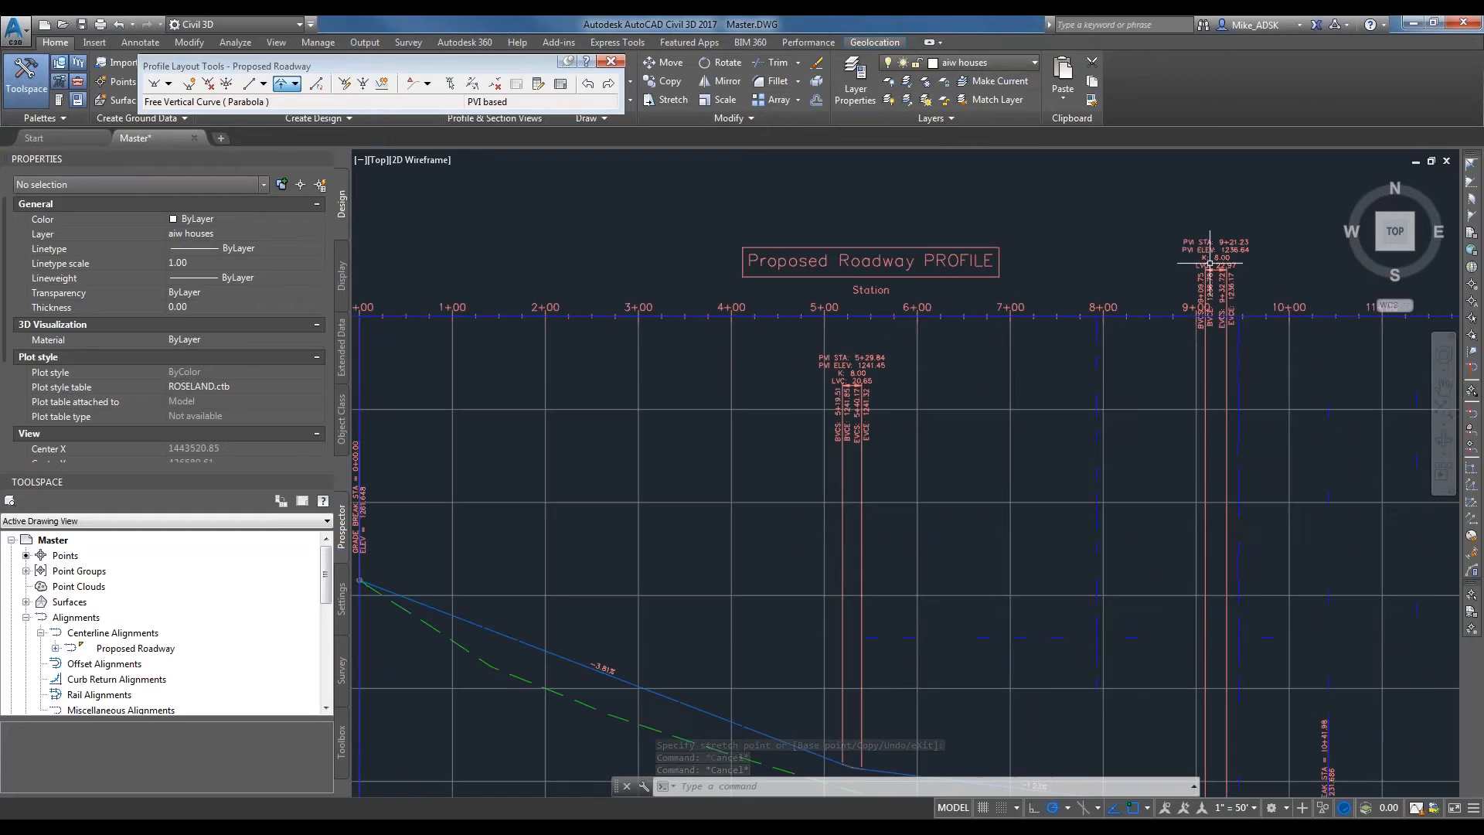
click(1213, 264)
click(1216, 269)
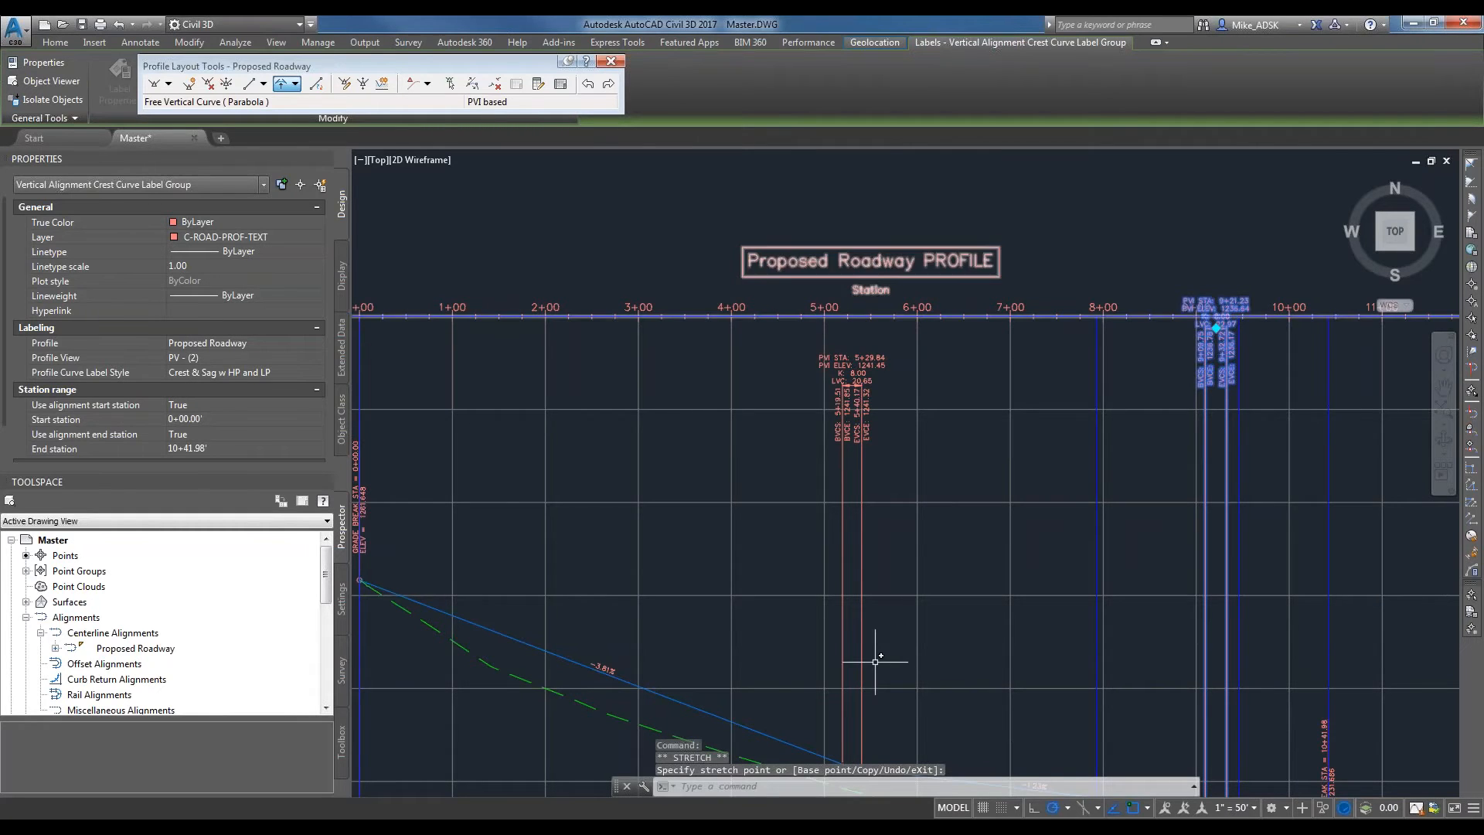
Examine the design profile against the existing ground across the whole profile view, and end the profile layout session.
scroll(874, 661, down, 2)
scroll(887, 589, up, 2)
scroll(847, 550, down, 2)
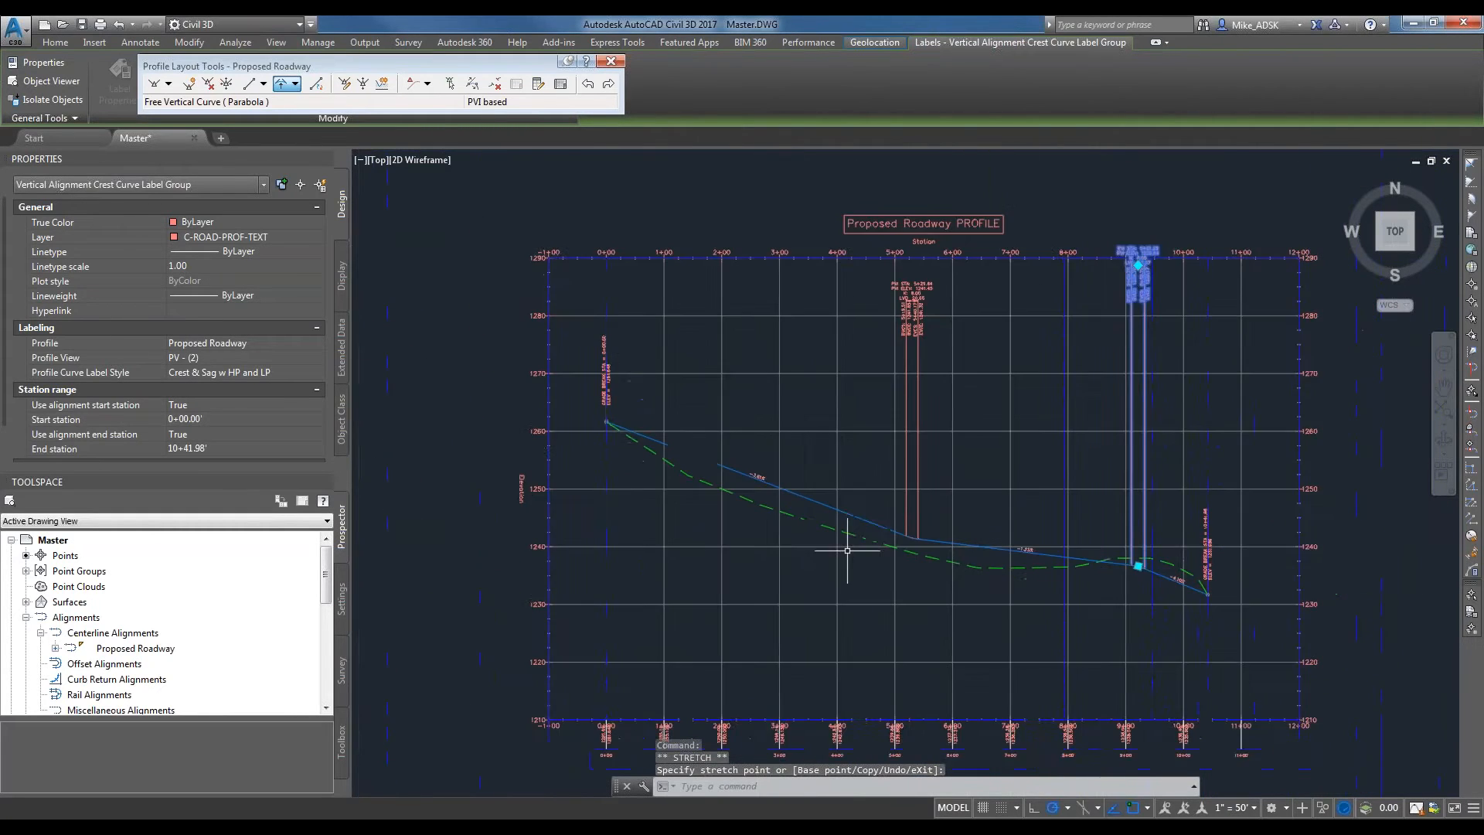
middle_drag(847, 550, 823, 520)
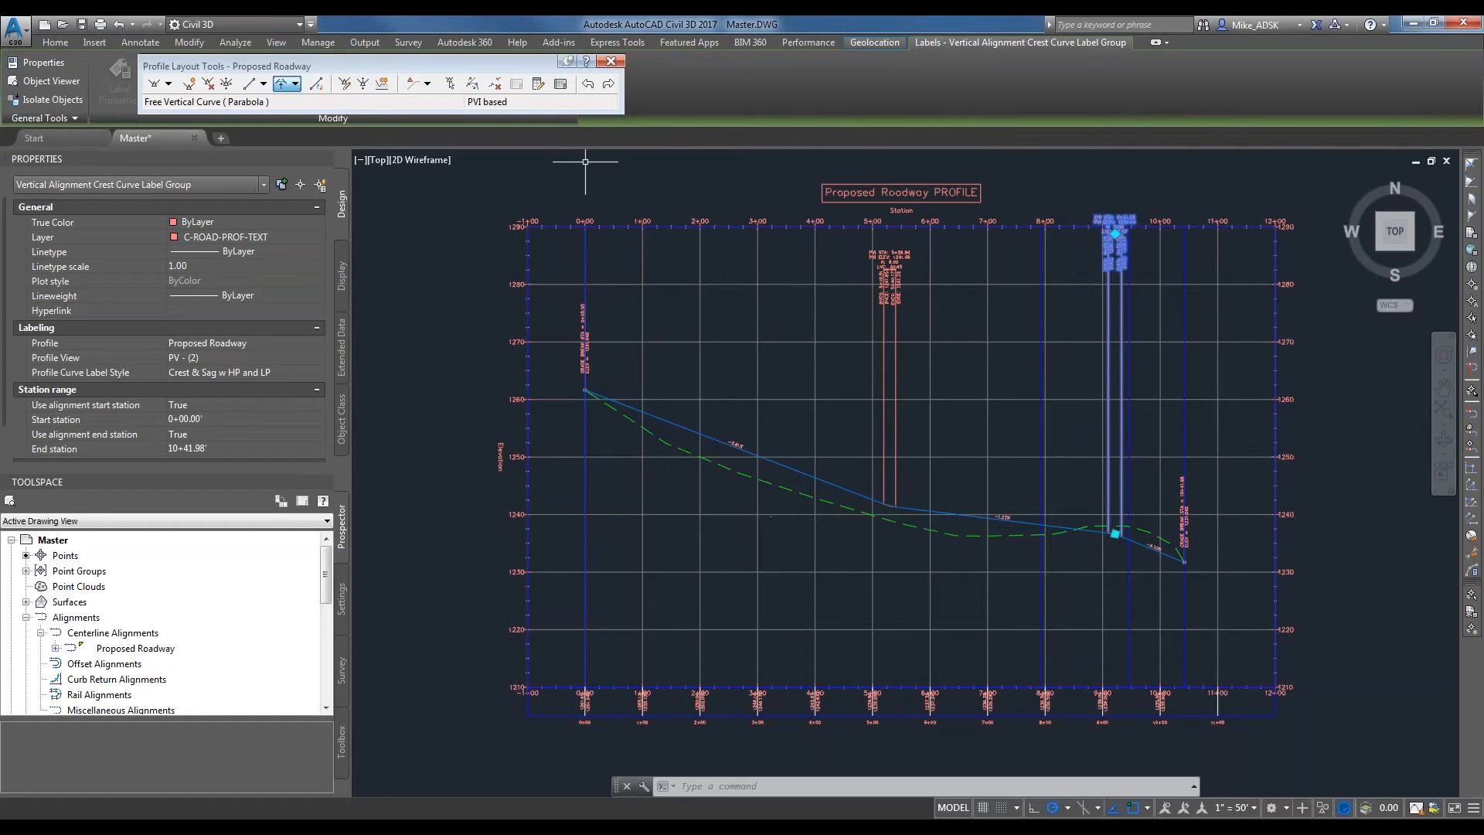
scroll(875, 222, down, 2)
middle_drag(931, 212, 892, 288)
scroll(765, 402, down, 3)
scroll(780, 348, up, 5)
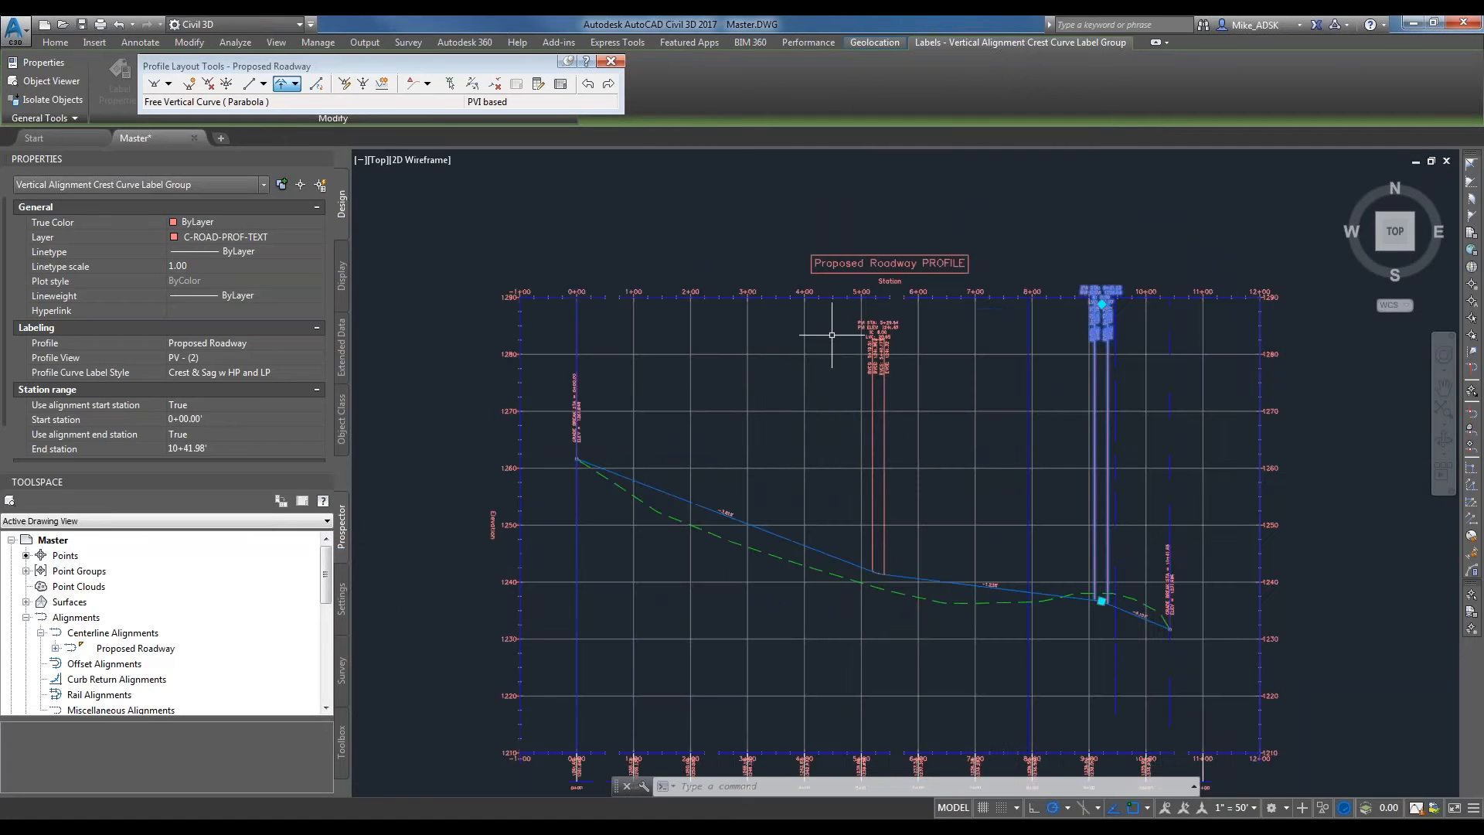
scroll(943, 490, down, 2)
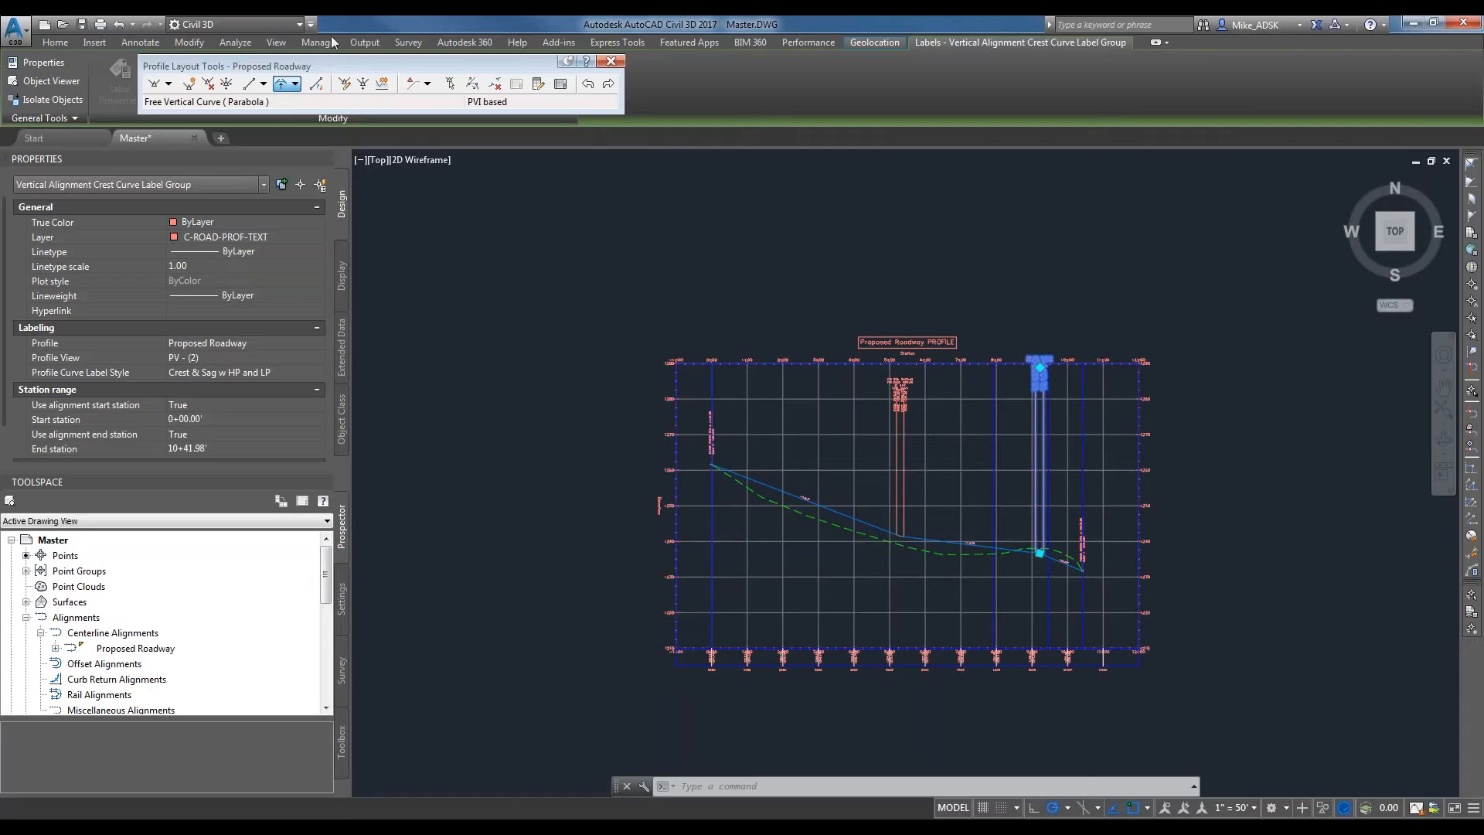
click(276, 42)
key(Escape)
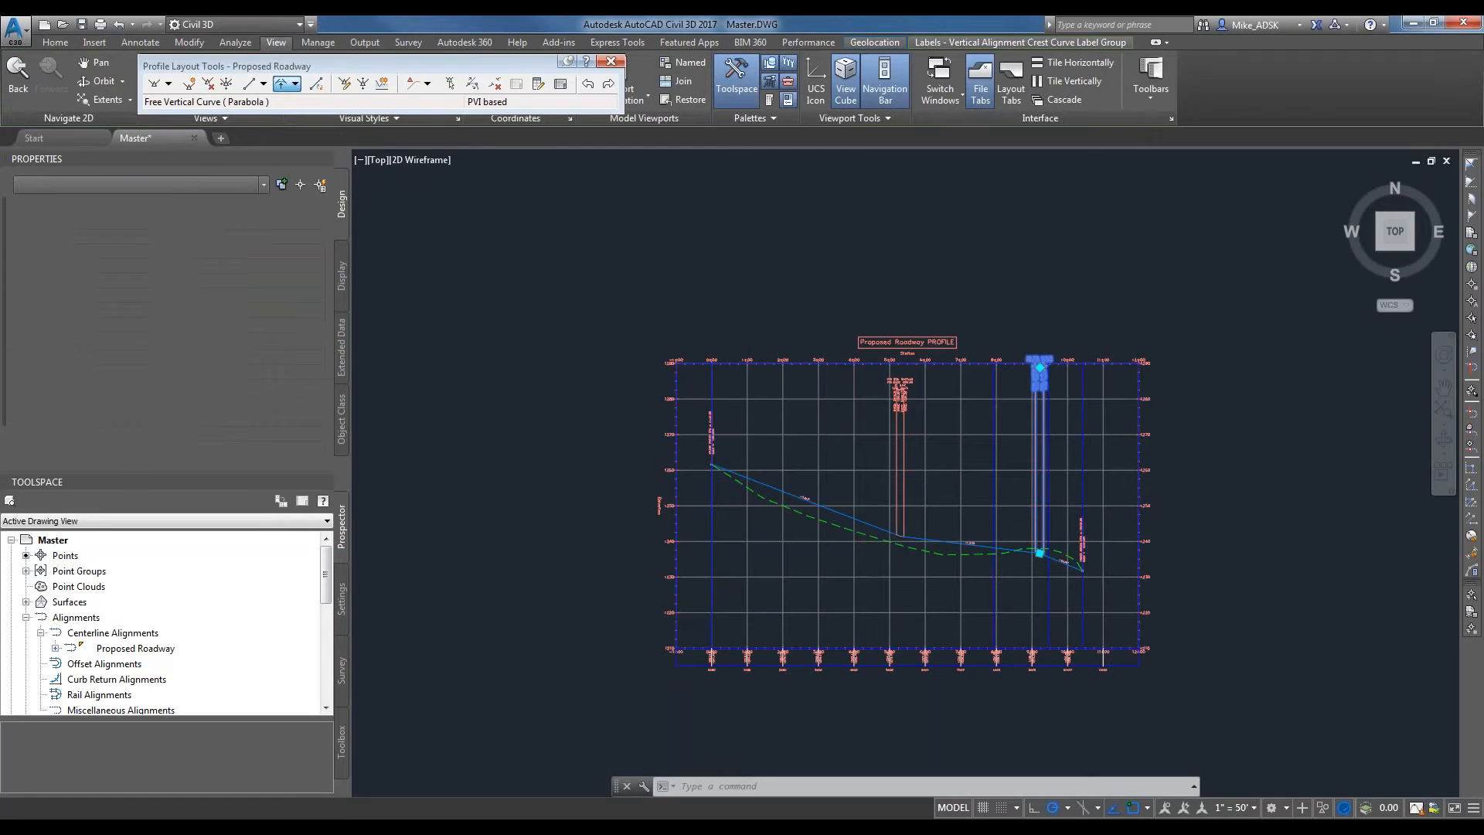
middle_drag(1005, 525, 1034, 433)
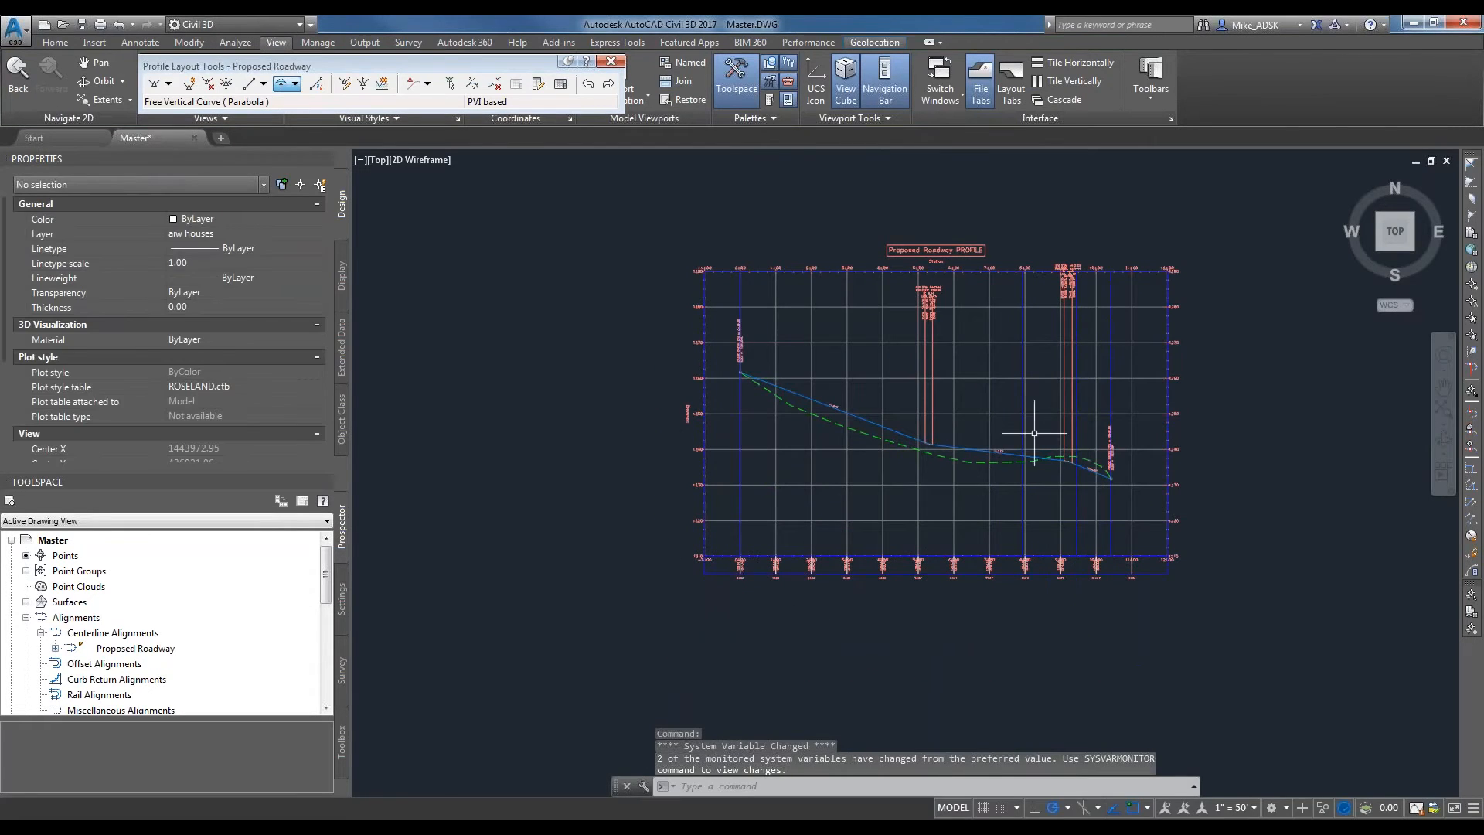
scroll(1019, 472, down, 2)
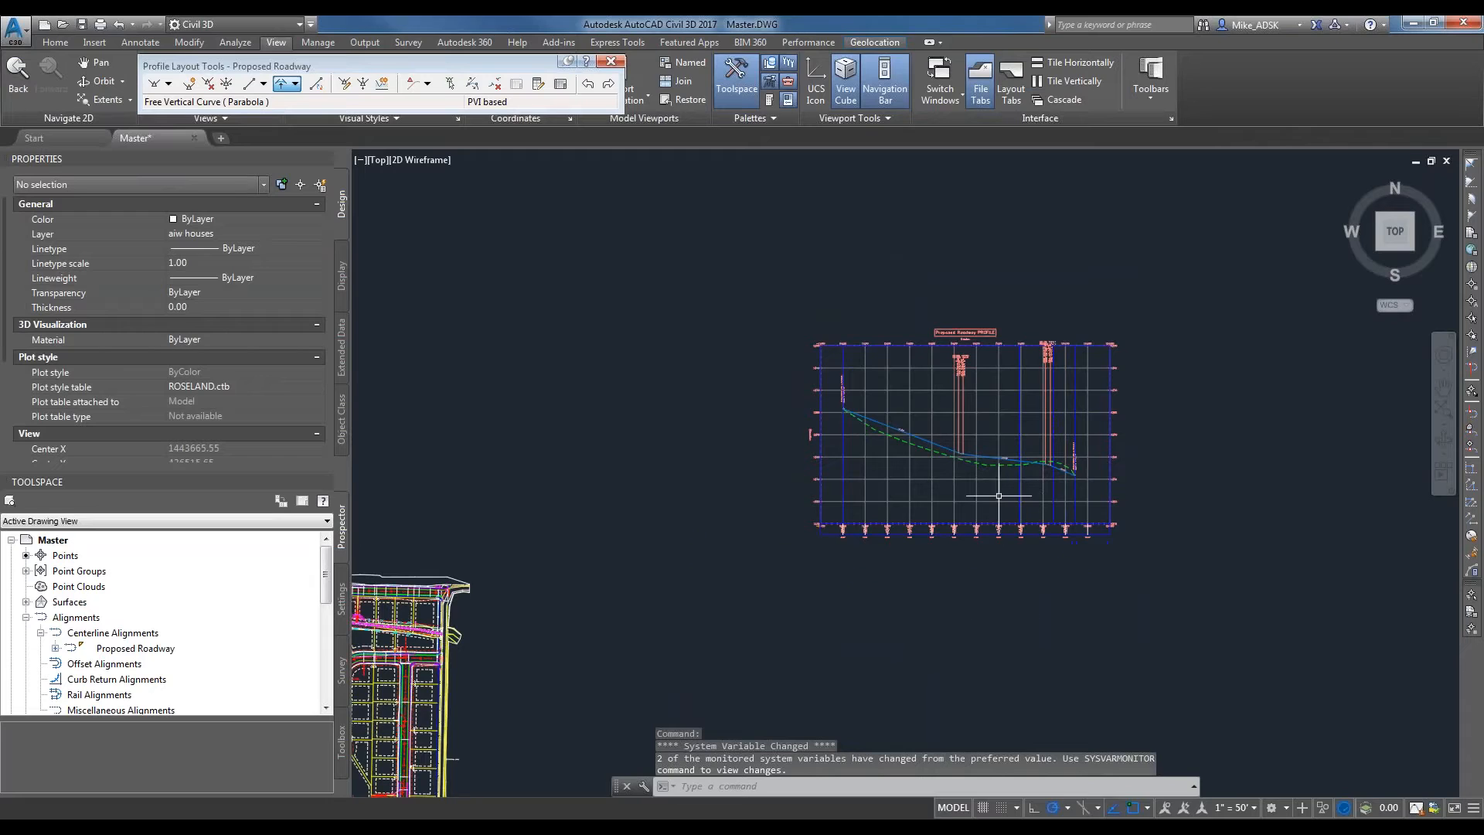
scroll(997, 486, up, 5)
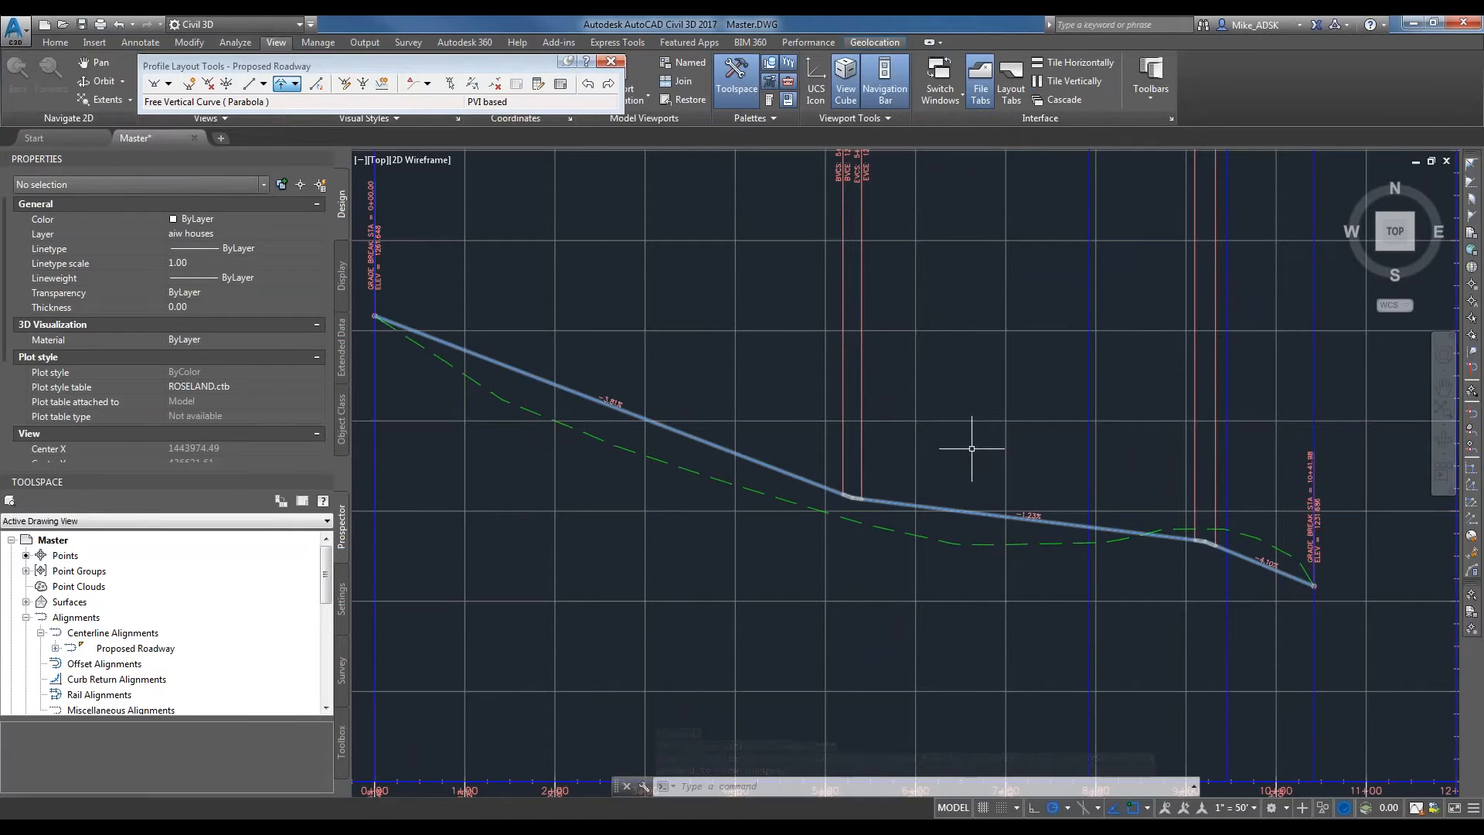
scroll(943, 503, down, 8)
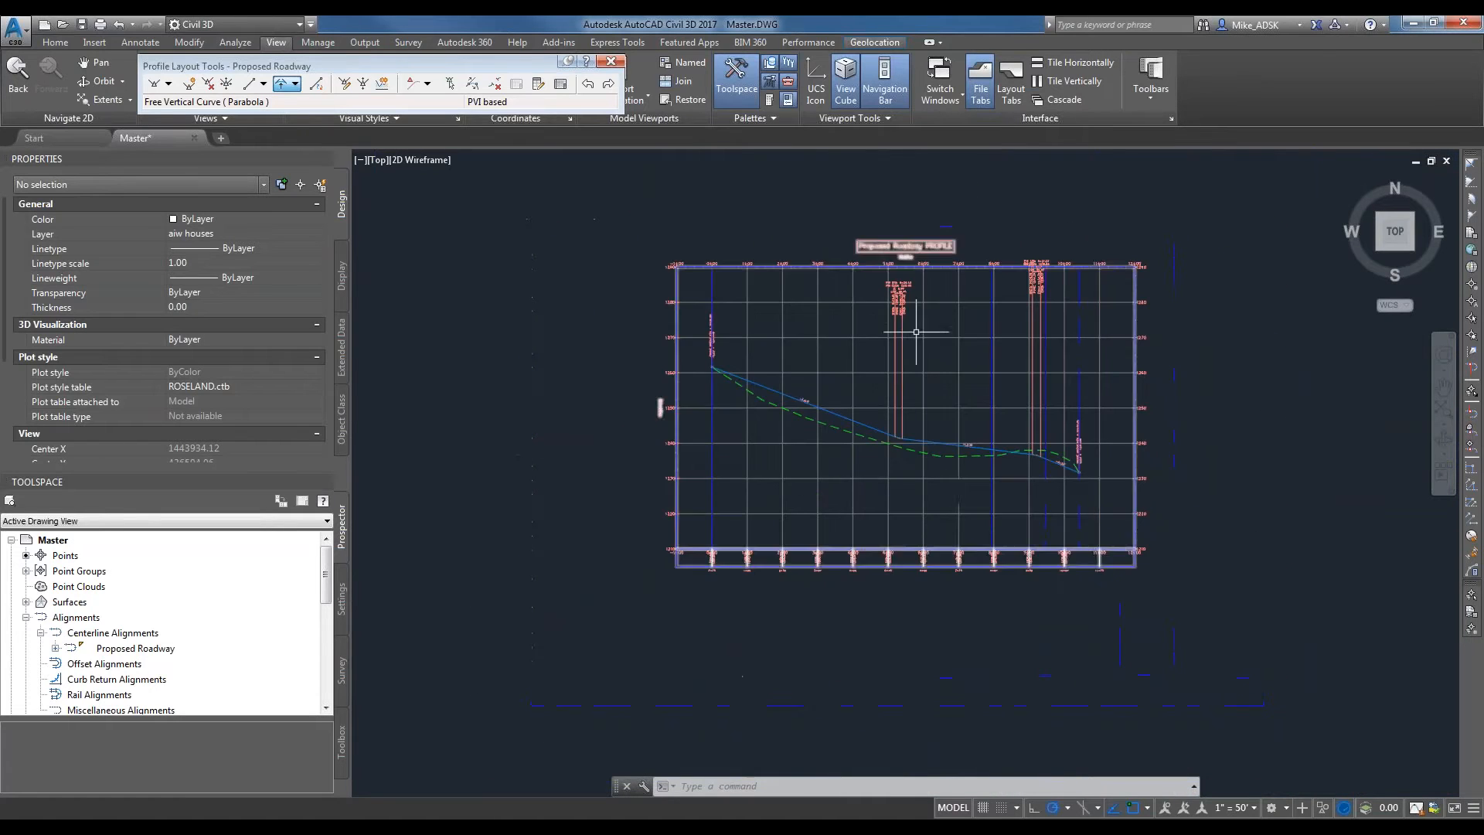
scroll(570, 540, down, 5)
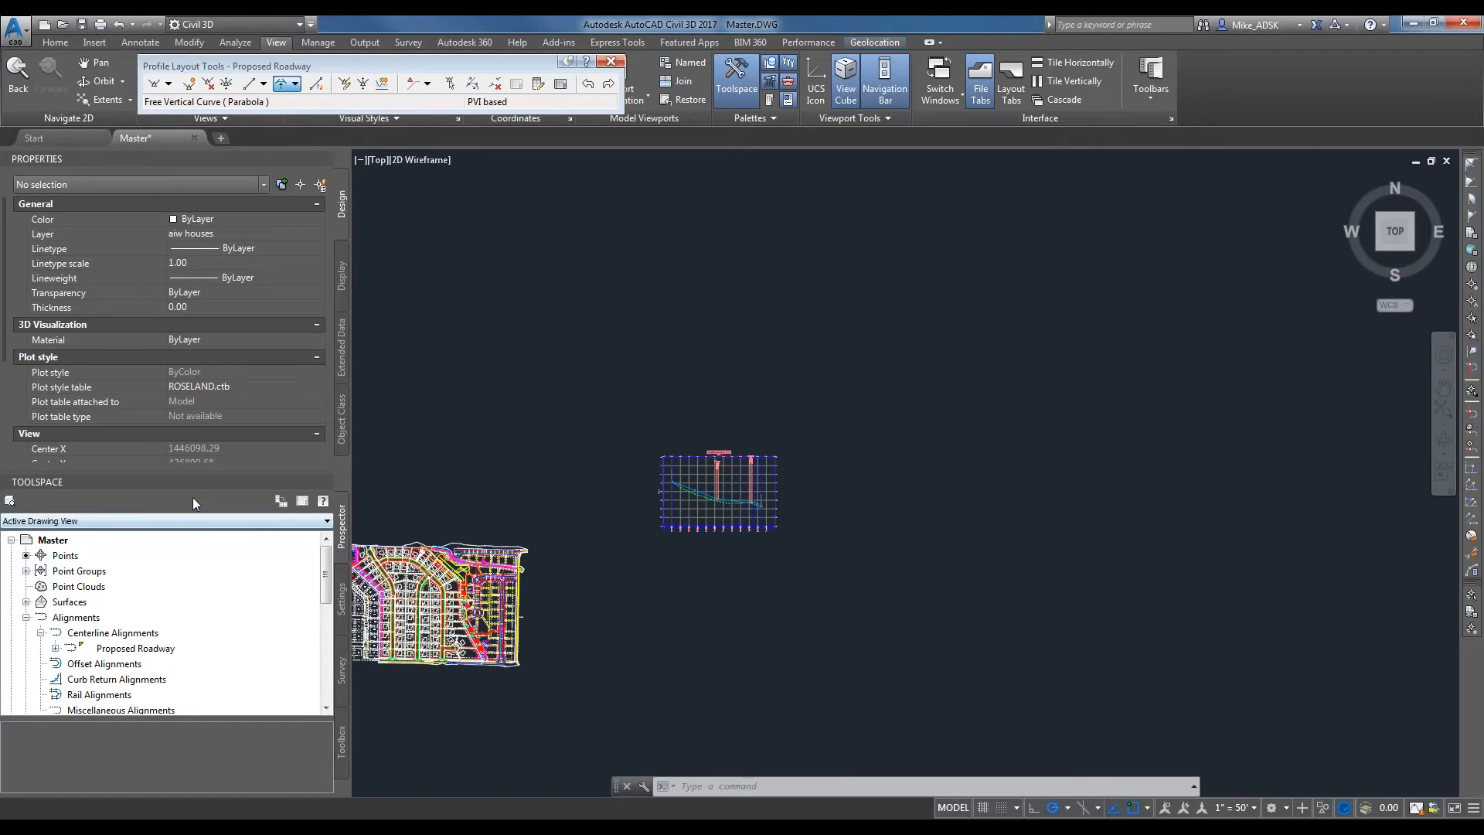
key(Escape)
key(Escape)
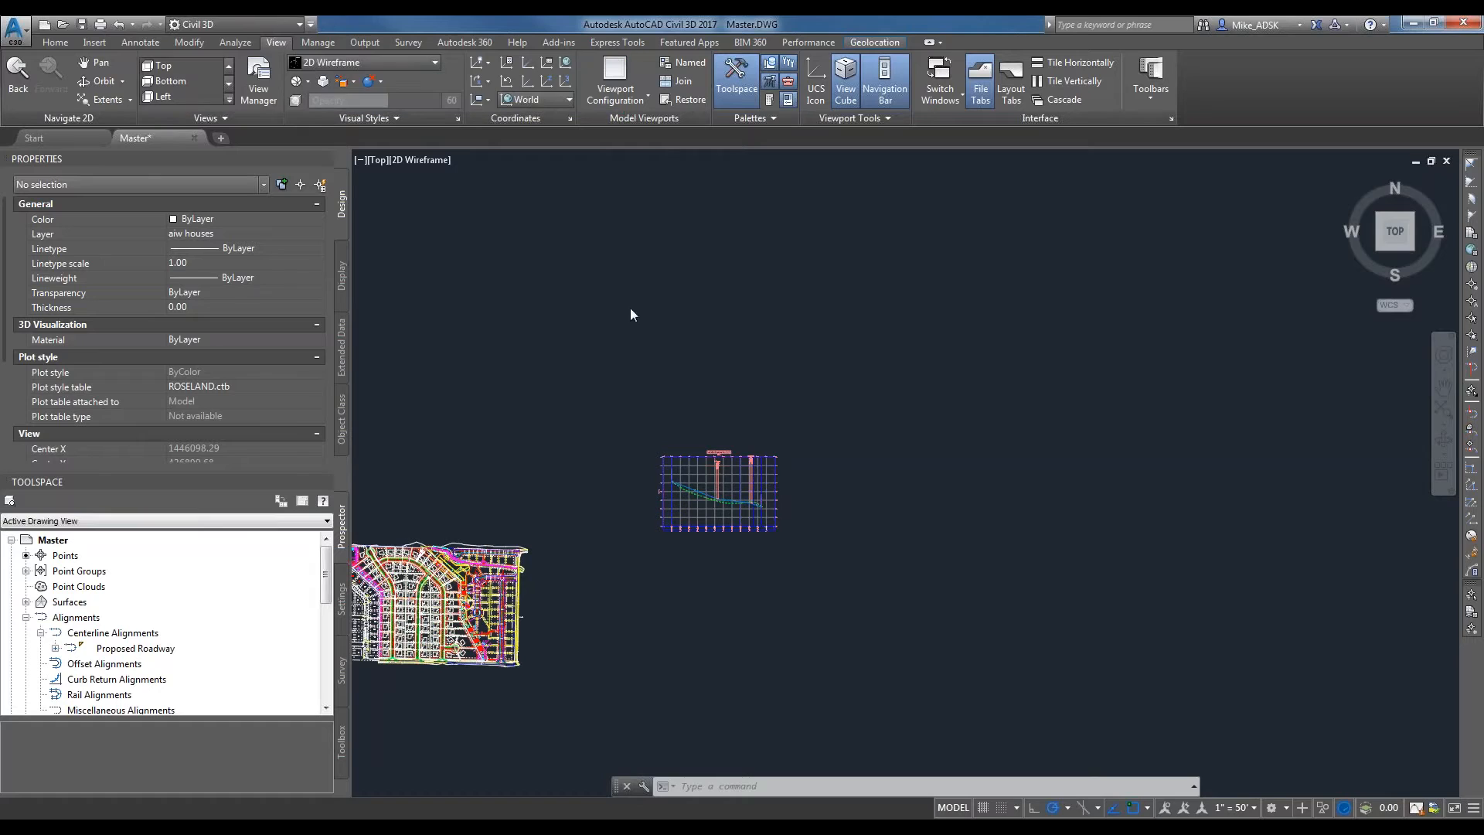
Create an assembly named Typical Cross Section with type Other, Basic style and All Codes, placing its baseline in empty drawing space.
click(60, 43)
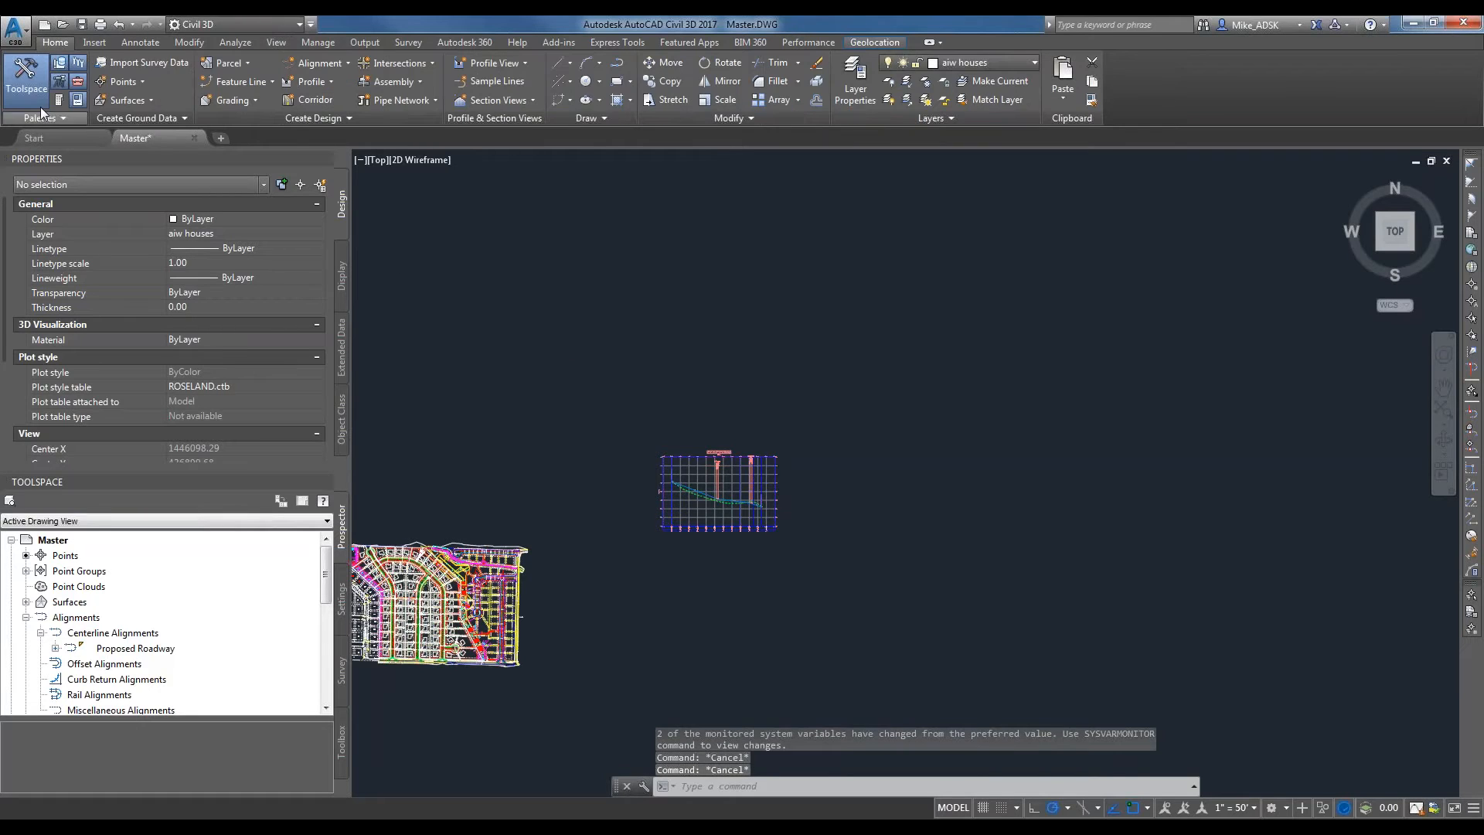
click(387, 82)
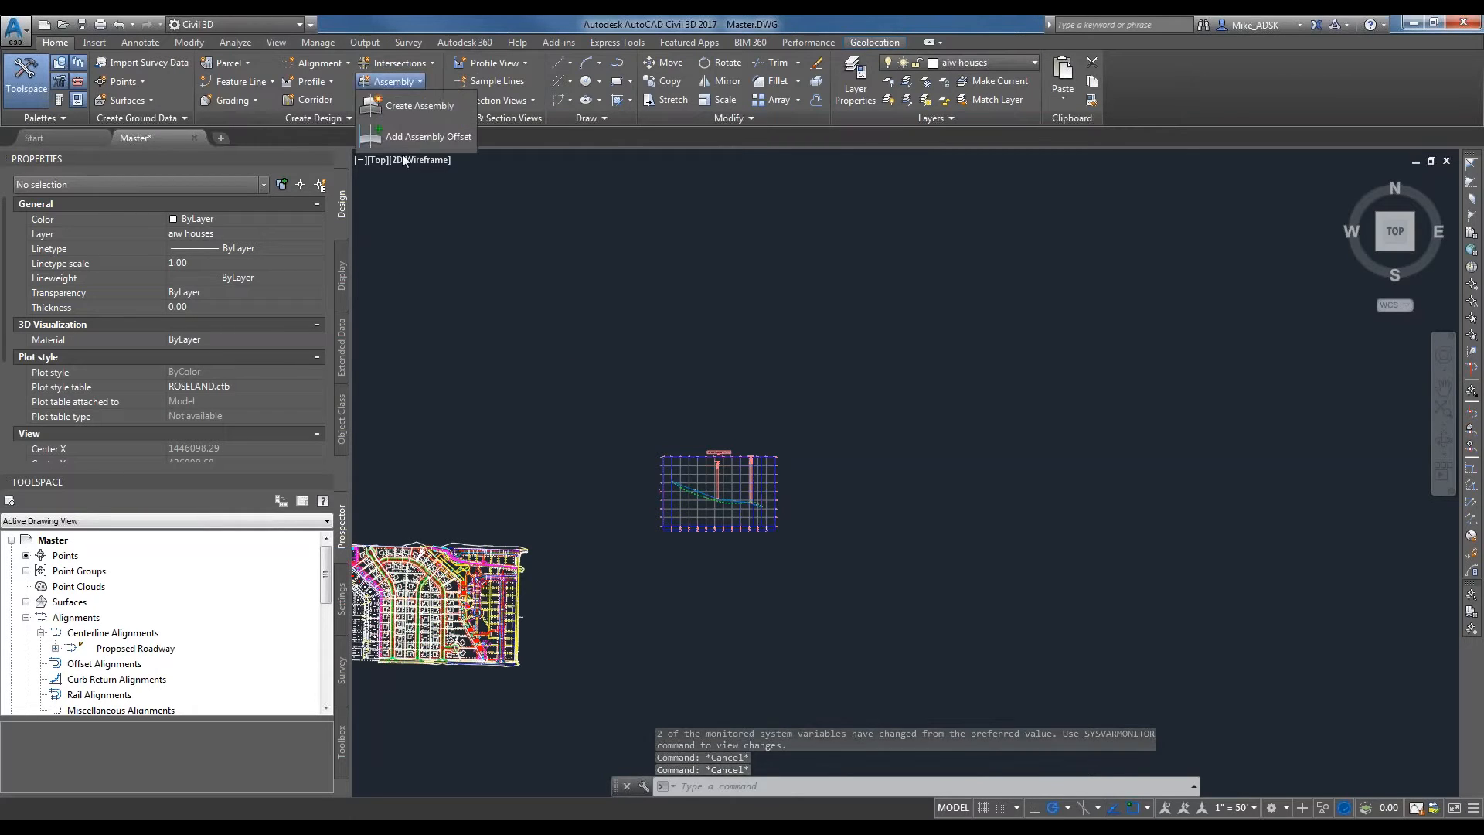
click(408, 81)
click(425, 104)
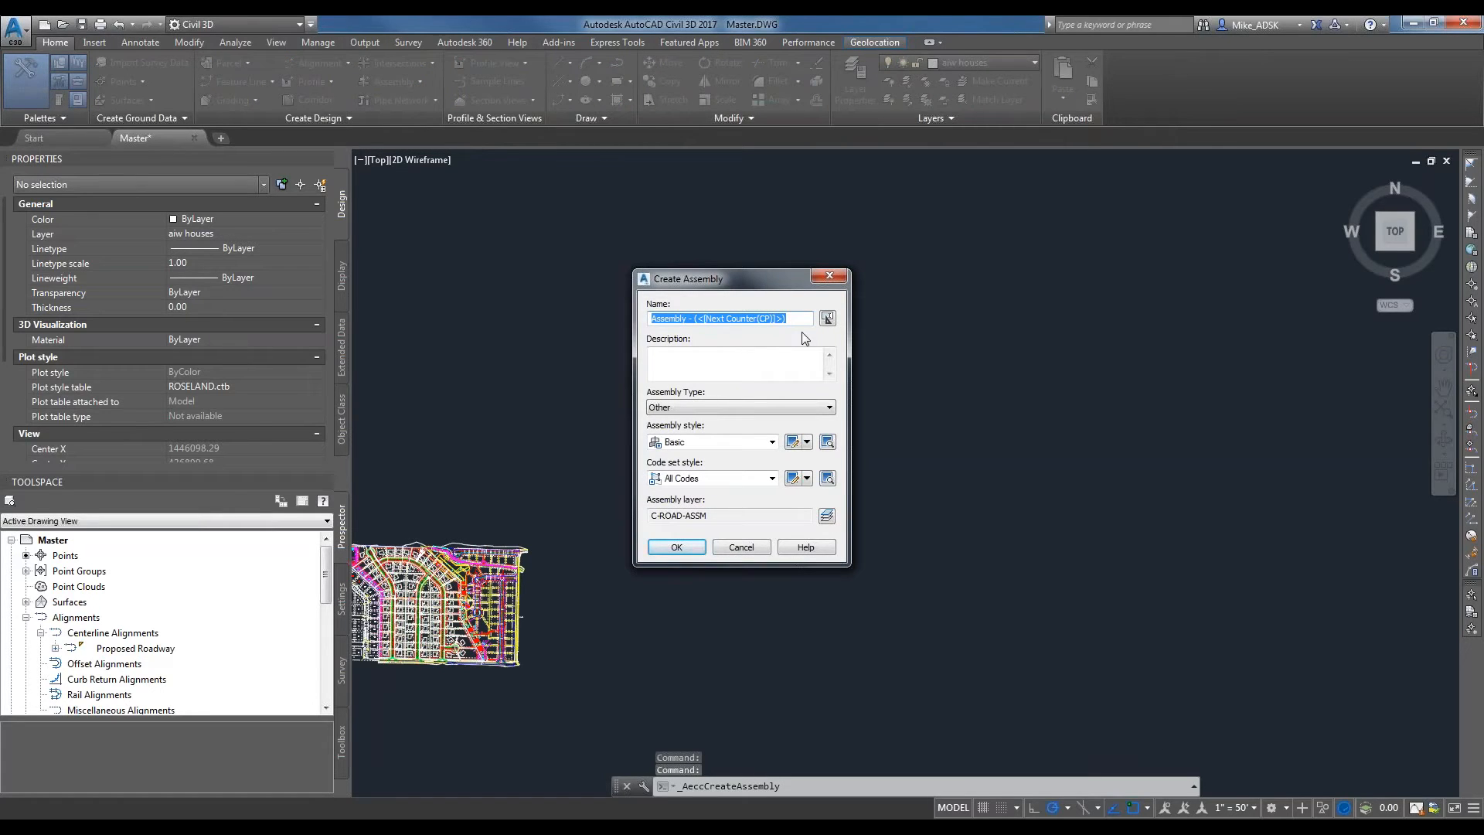
text(Typical Cross Section)
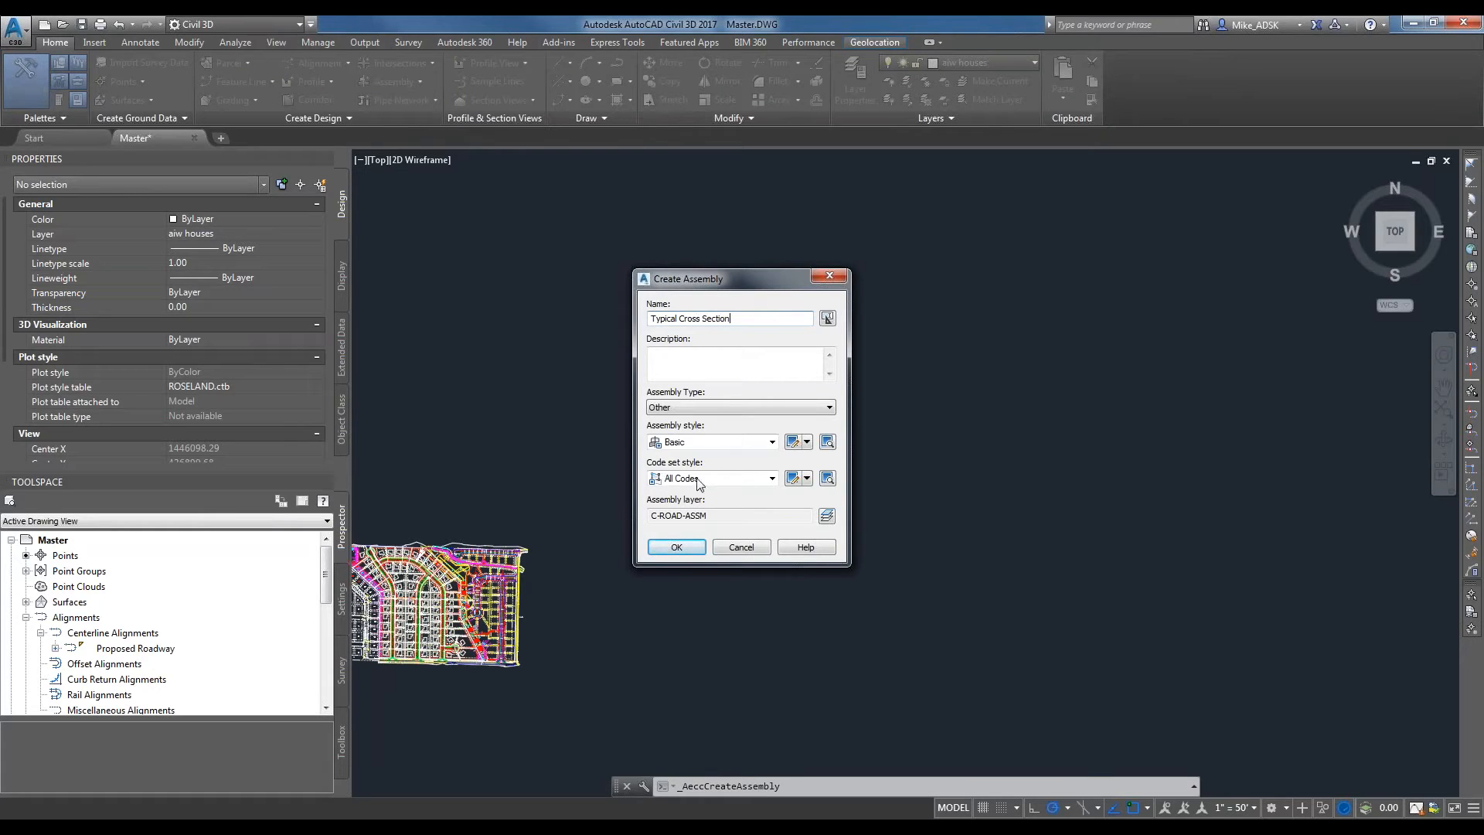
click(674, 545)
scroll(850, 484, up, 2)
click(849, 484)
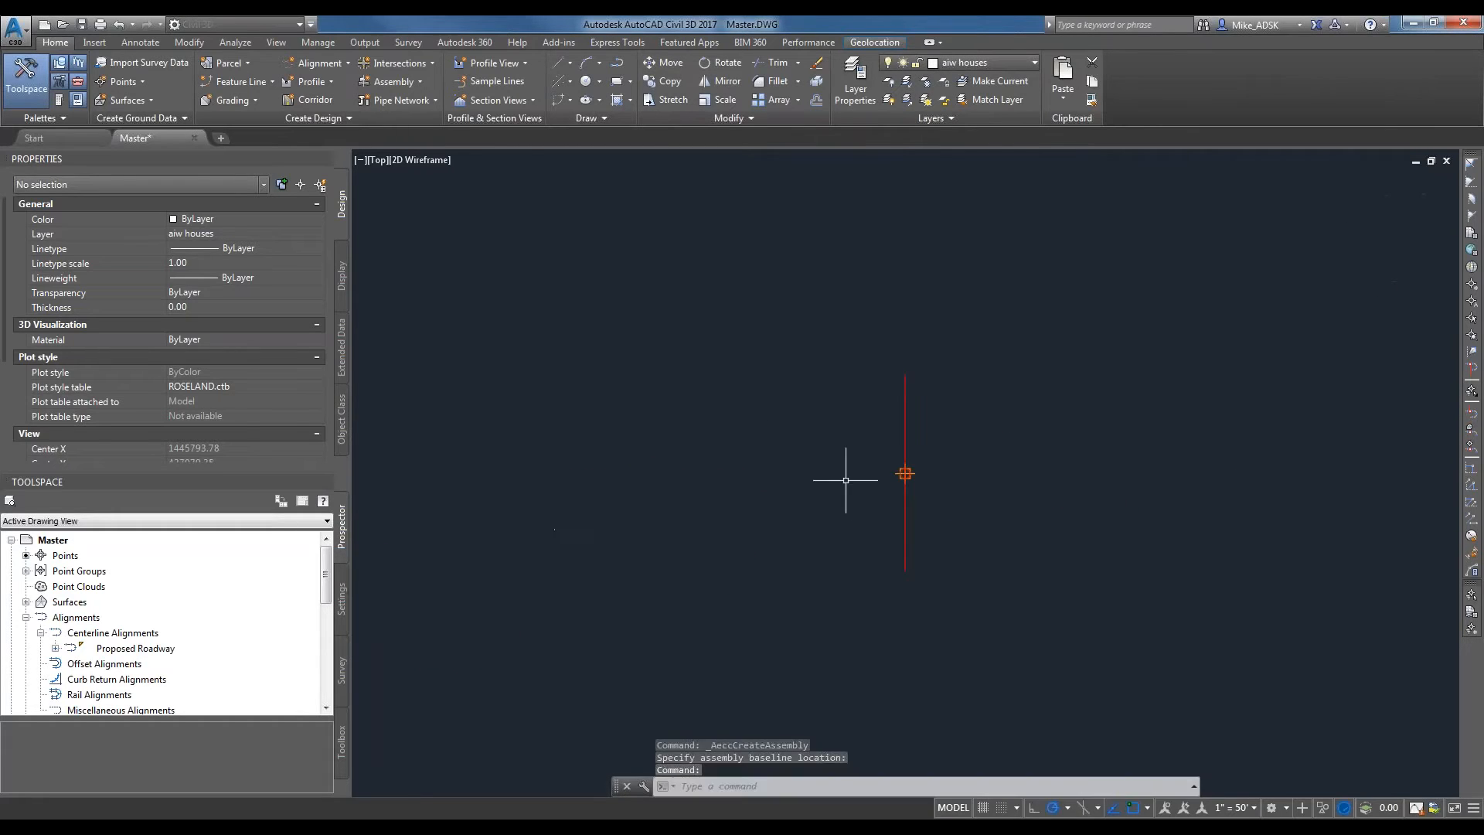
Show the Civil Imperial Subassemblies tool palettes, enlarged and placed beside the assembly baseline.
scroll(900, 473, up, 2)
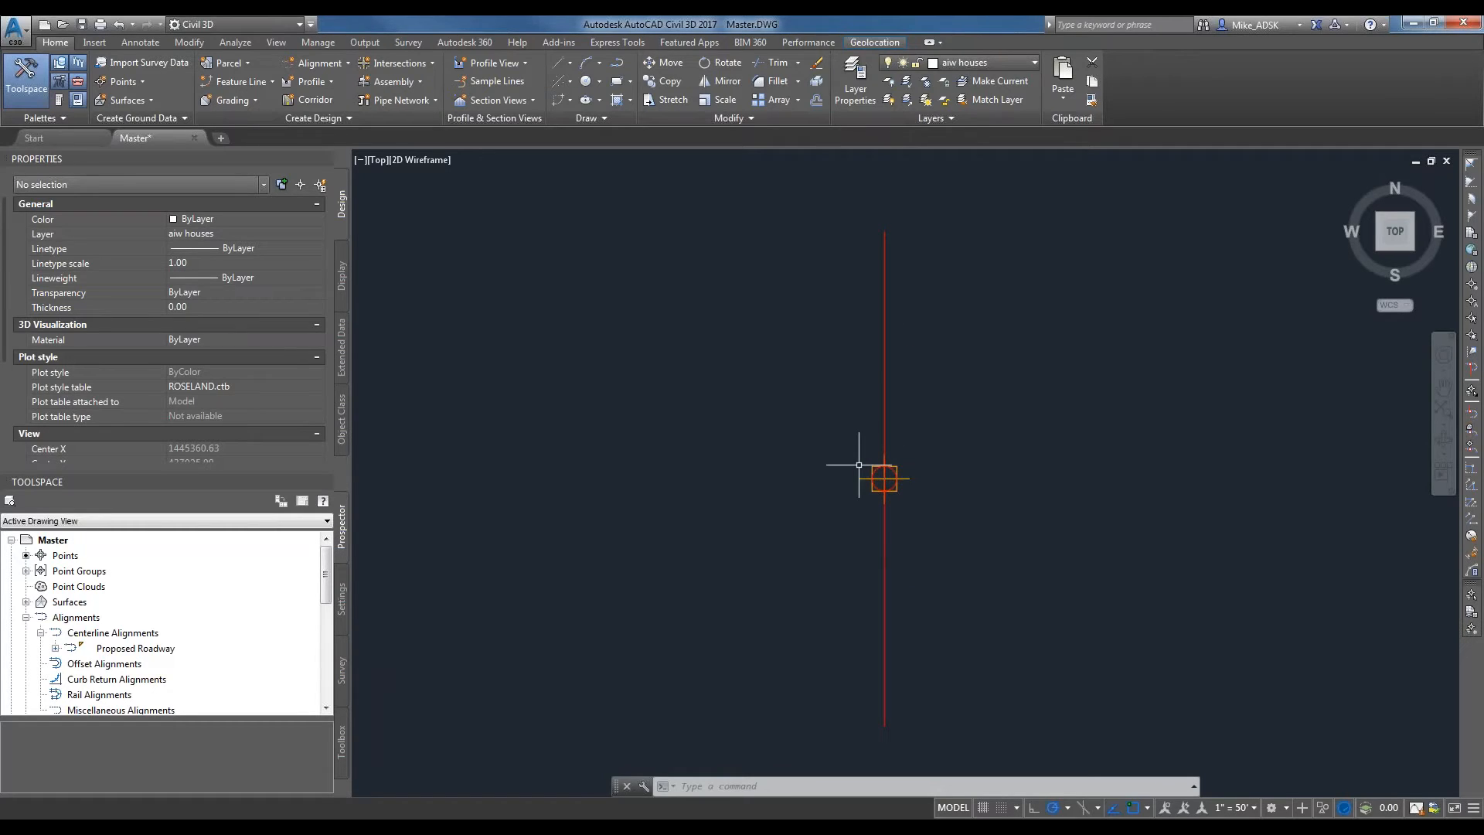
scroll(887, 481, up, 4)
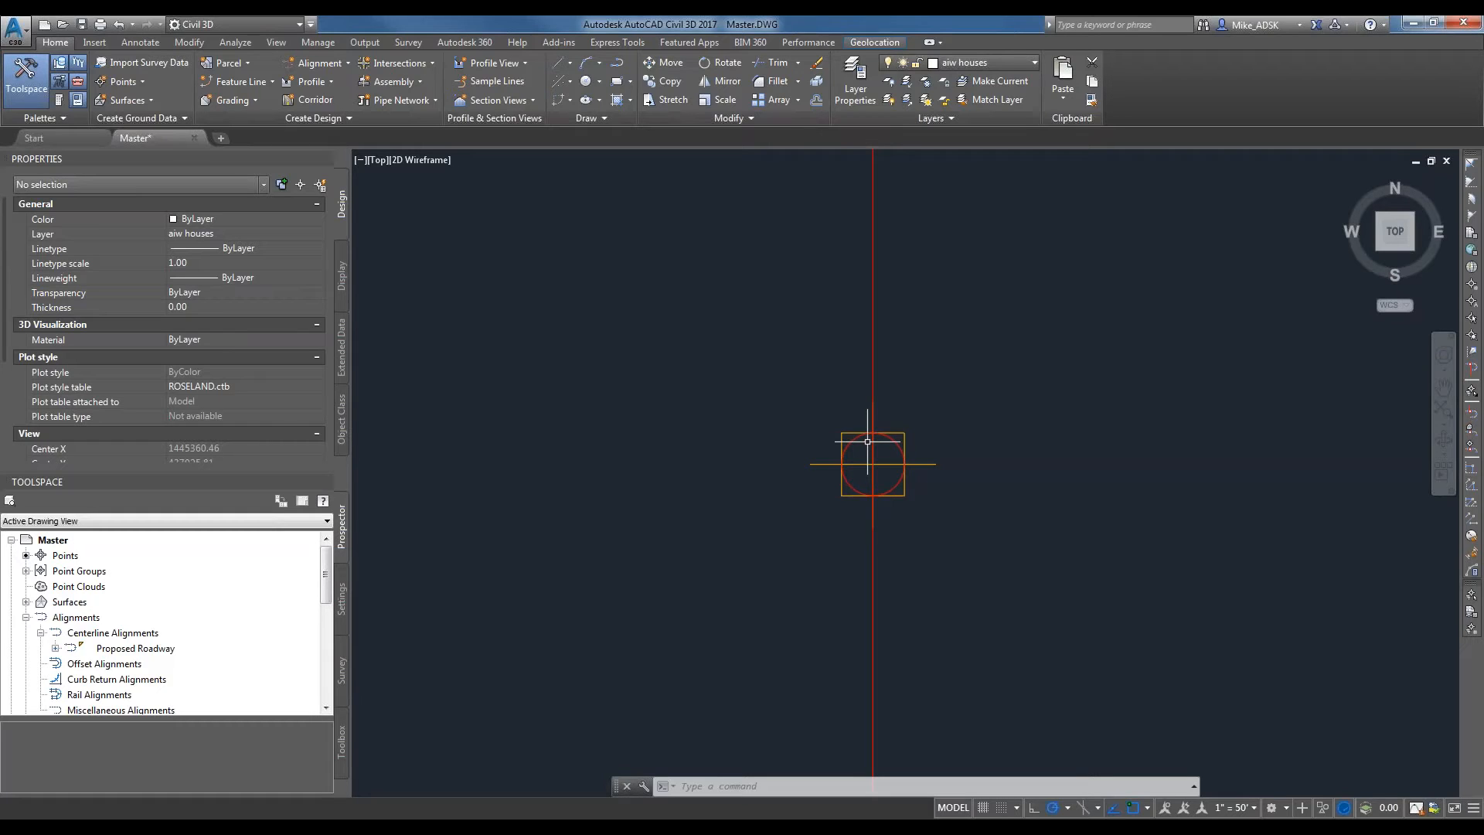
scroll(819, 357, down, 2)
mouse_move(854, 411)
middle_down()
mouse_move(850, 507)
mouse_move(829, 493)
middle_up()
scroll(768, 497, down, 3)
scroll(830, 486, up, 2)
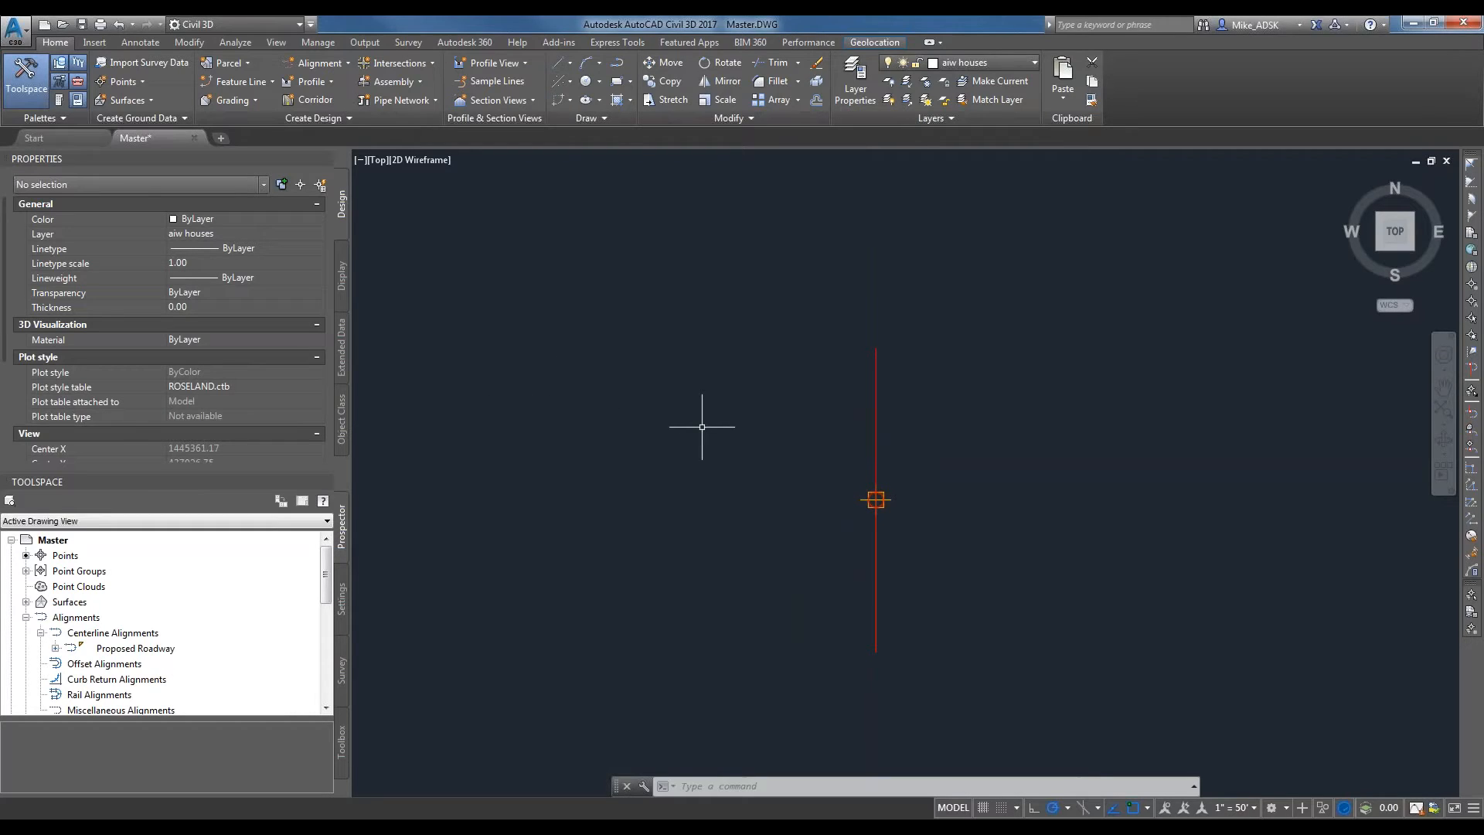
key(ctrl+3)
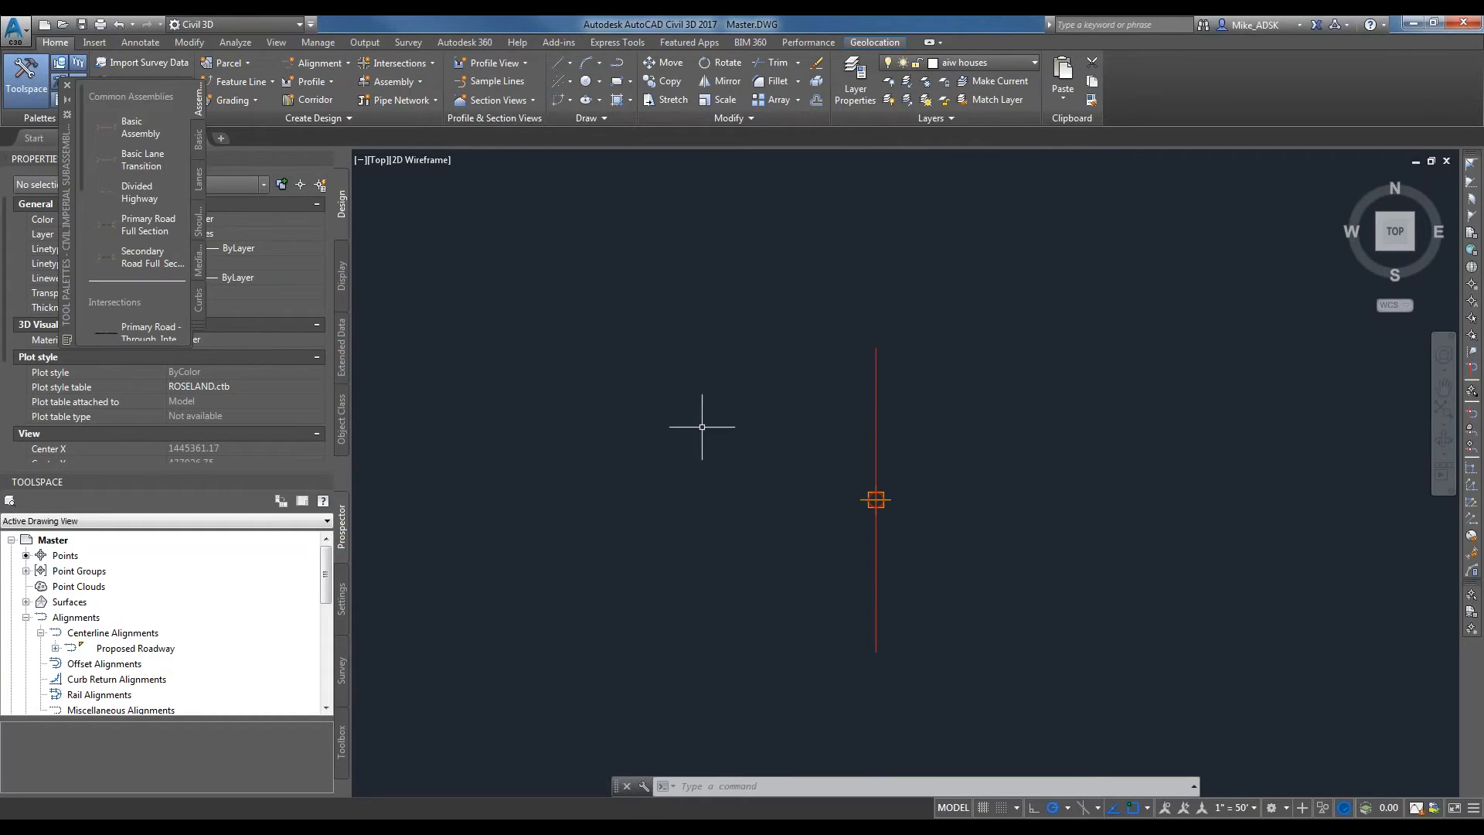
drag(318, 412, 455, 602)
mouse_move(68, 308)
mouse_down()
mouse_move(349, 342)
mouse_move(536, 332)
mouse_move(423, 411)
mouse_up()
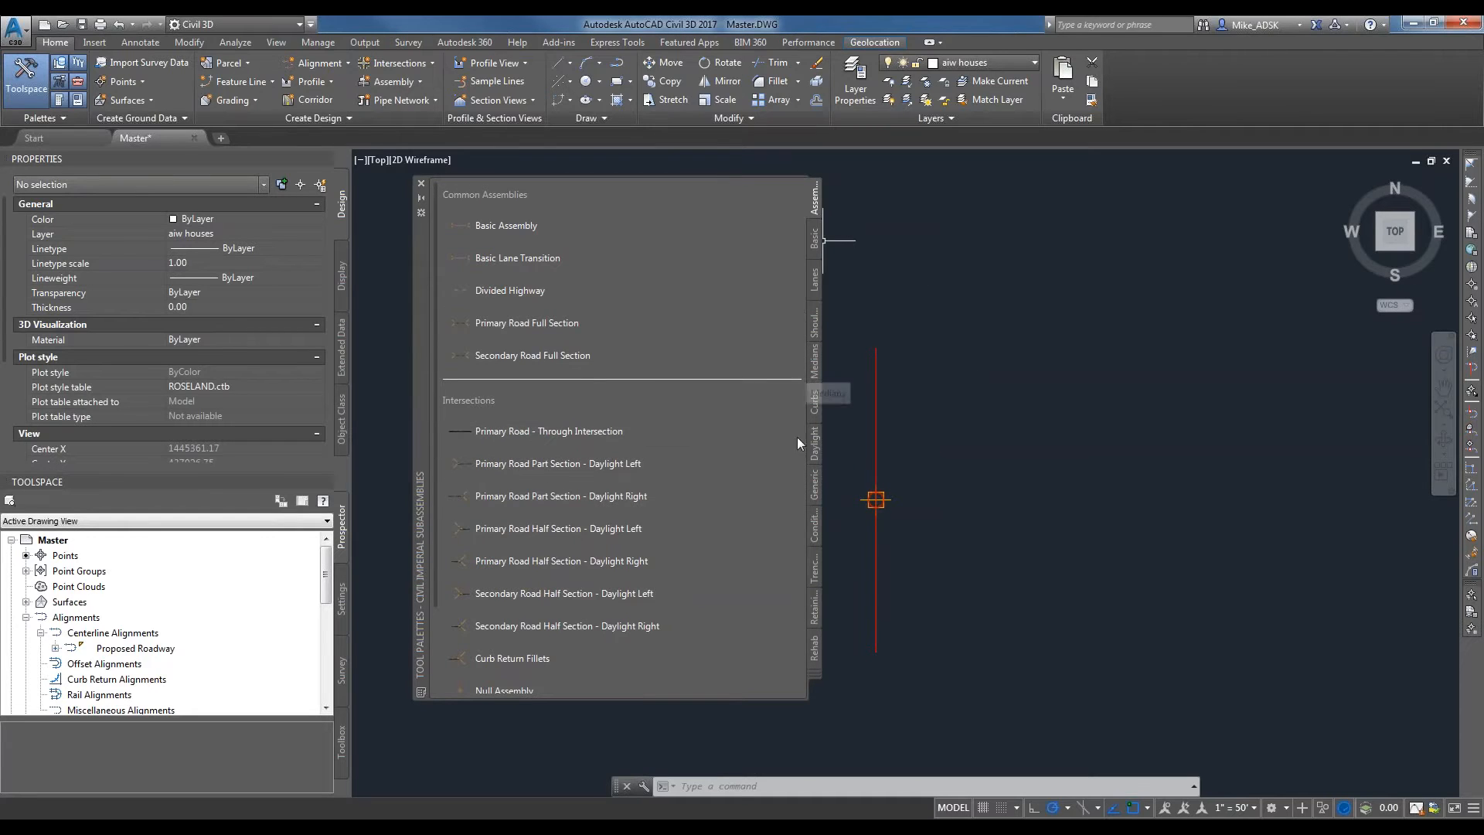
Browse the lane, shoulder, median, curb, daylight and generic subassembly categories.
click(815, 271)
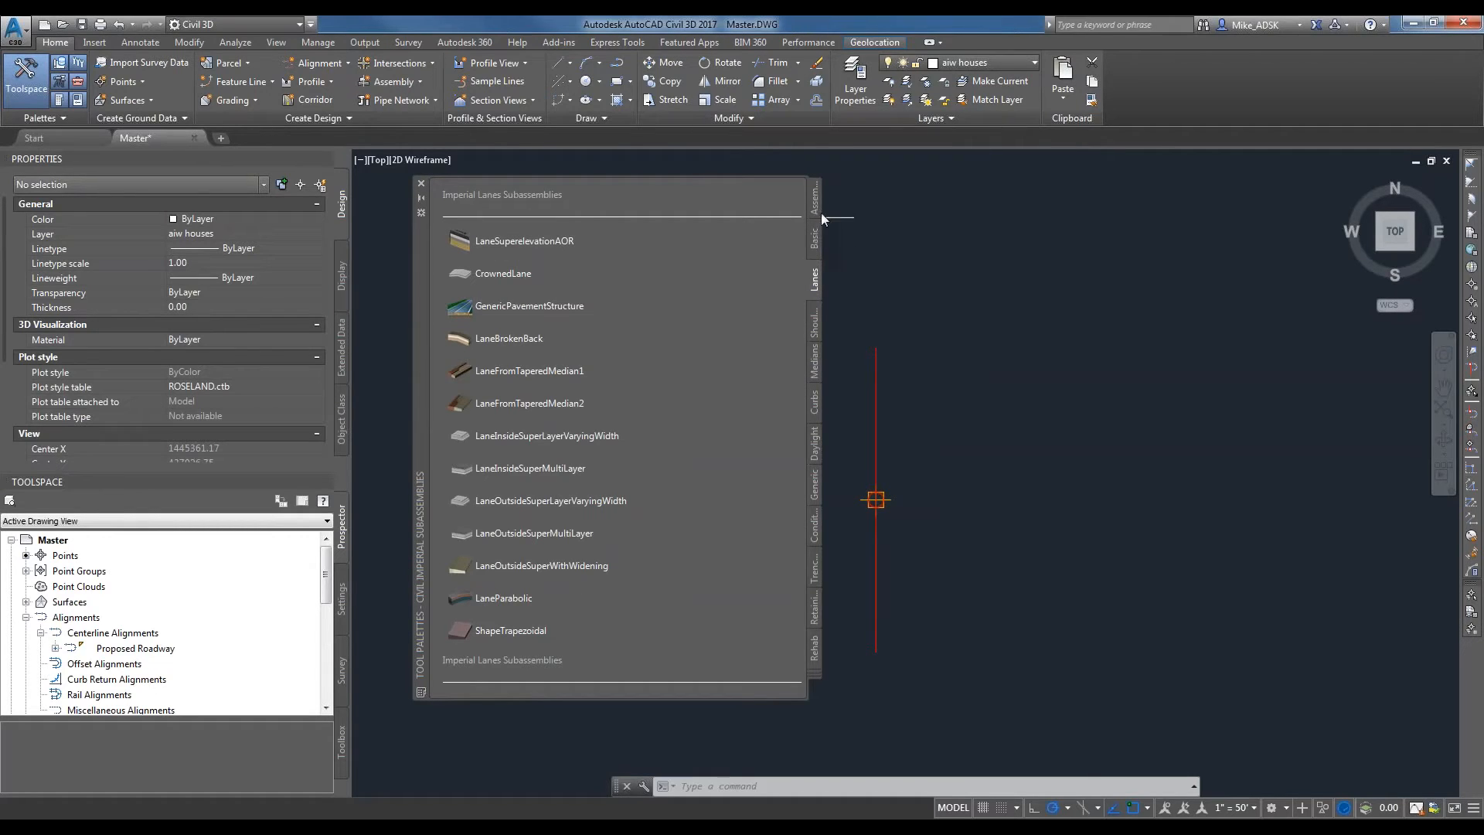
click(816, 321)
click(811, 369)
click(814, 405)
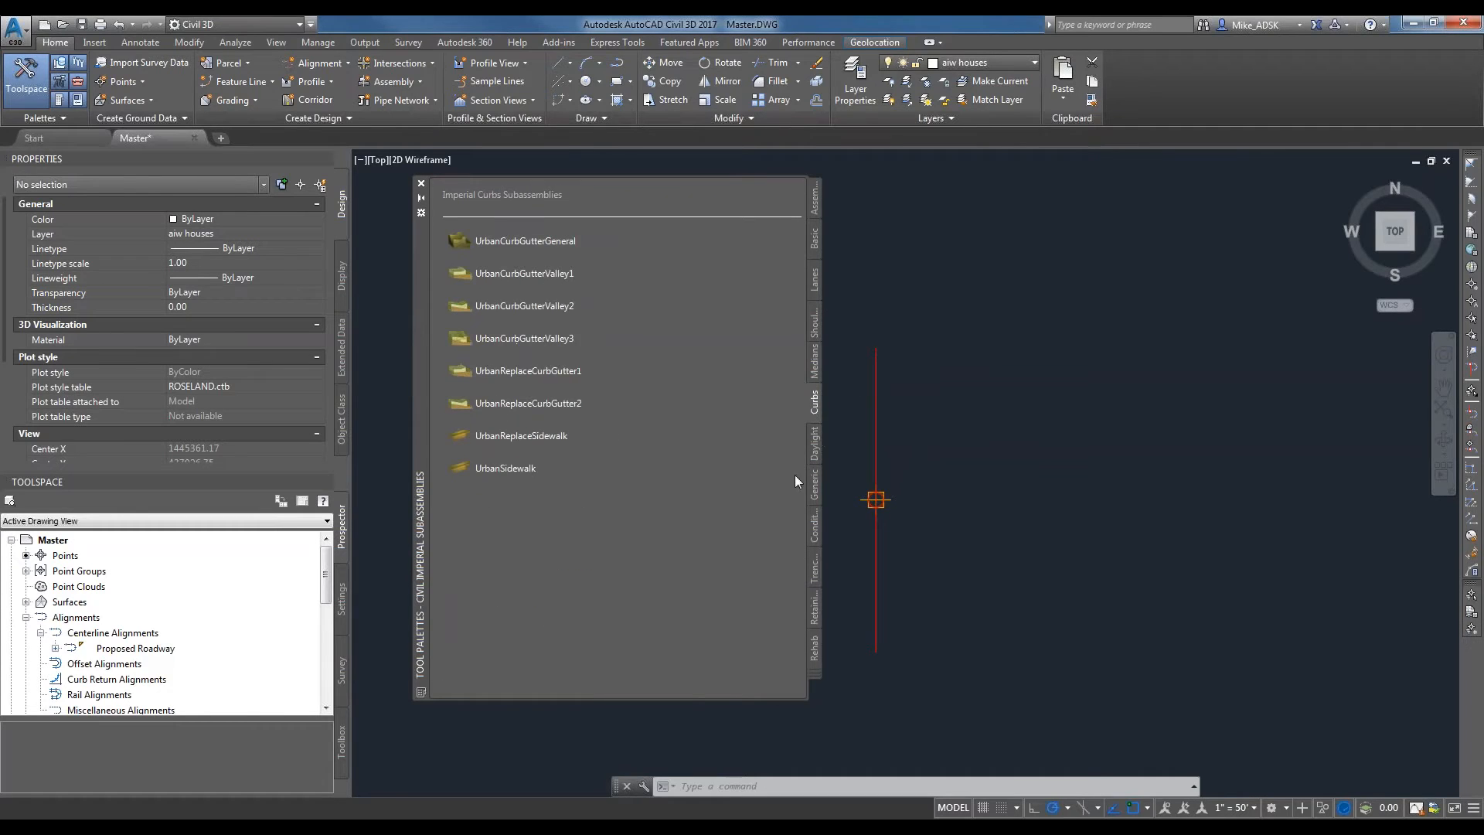
click(814, 445)
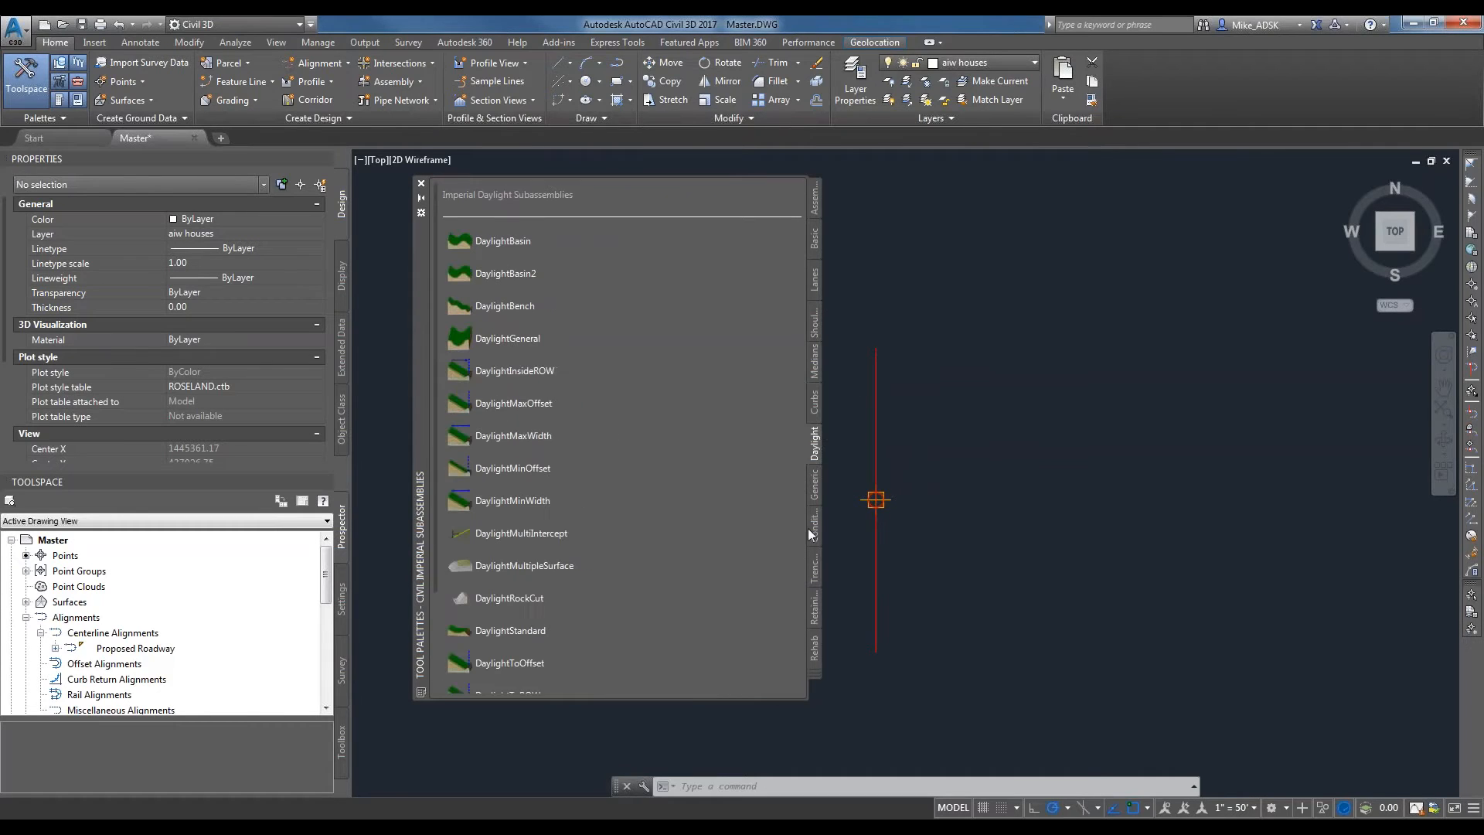
click(814, 482)
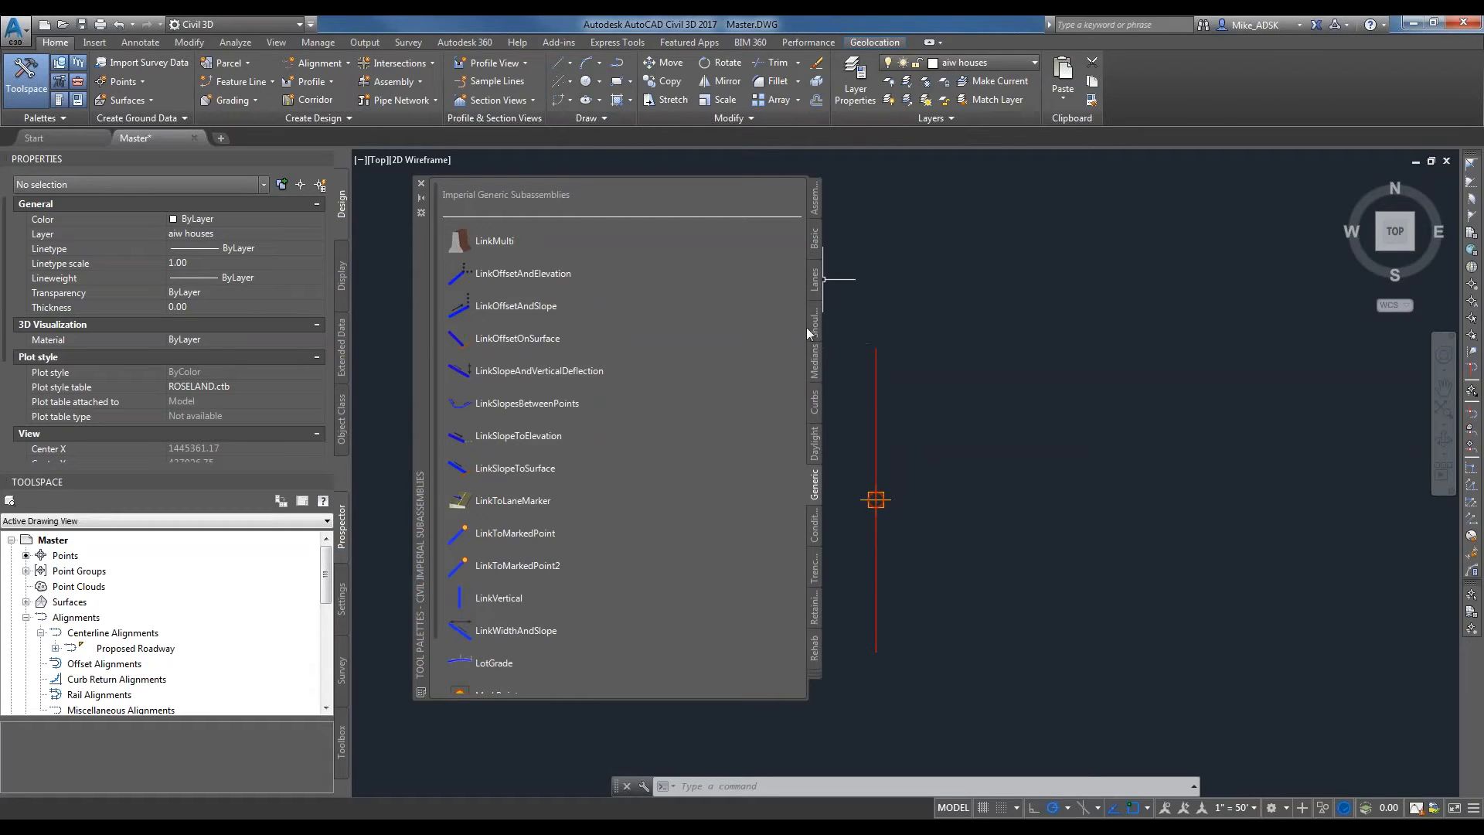
Start inserting the LaneSuperelevationAOR lane subassembly and set its width to 14 feet.
click(814, 270)
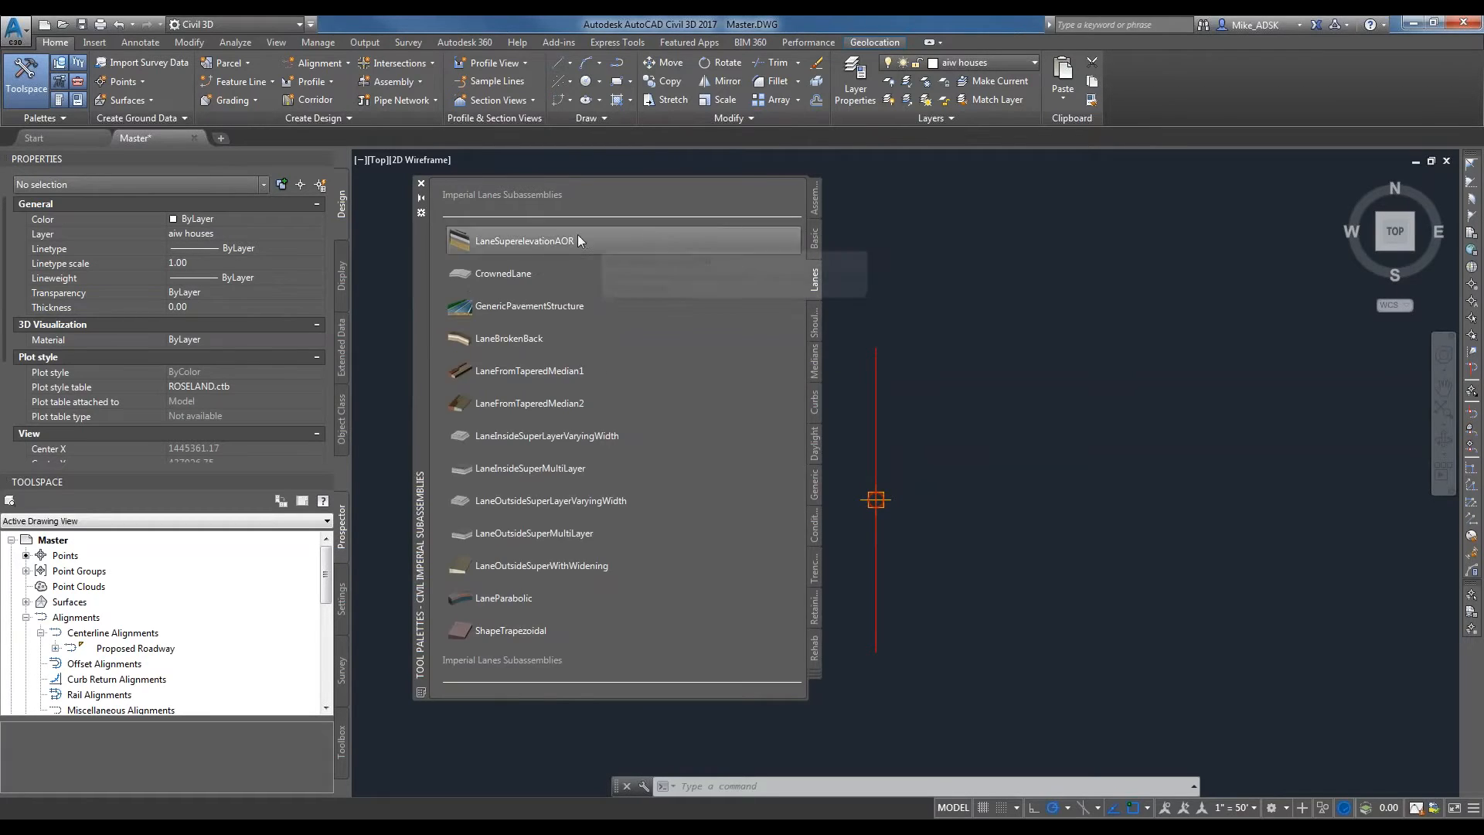
click(516, 243)
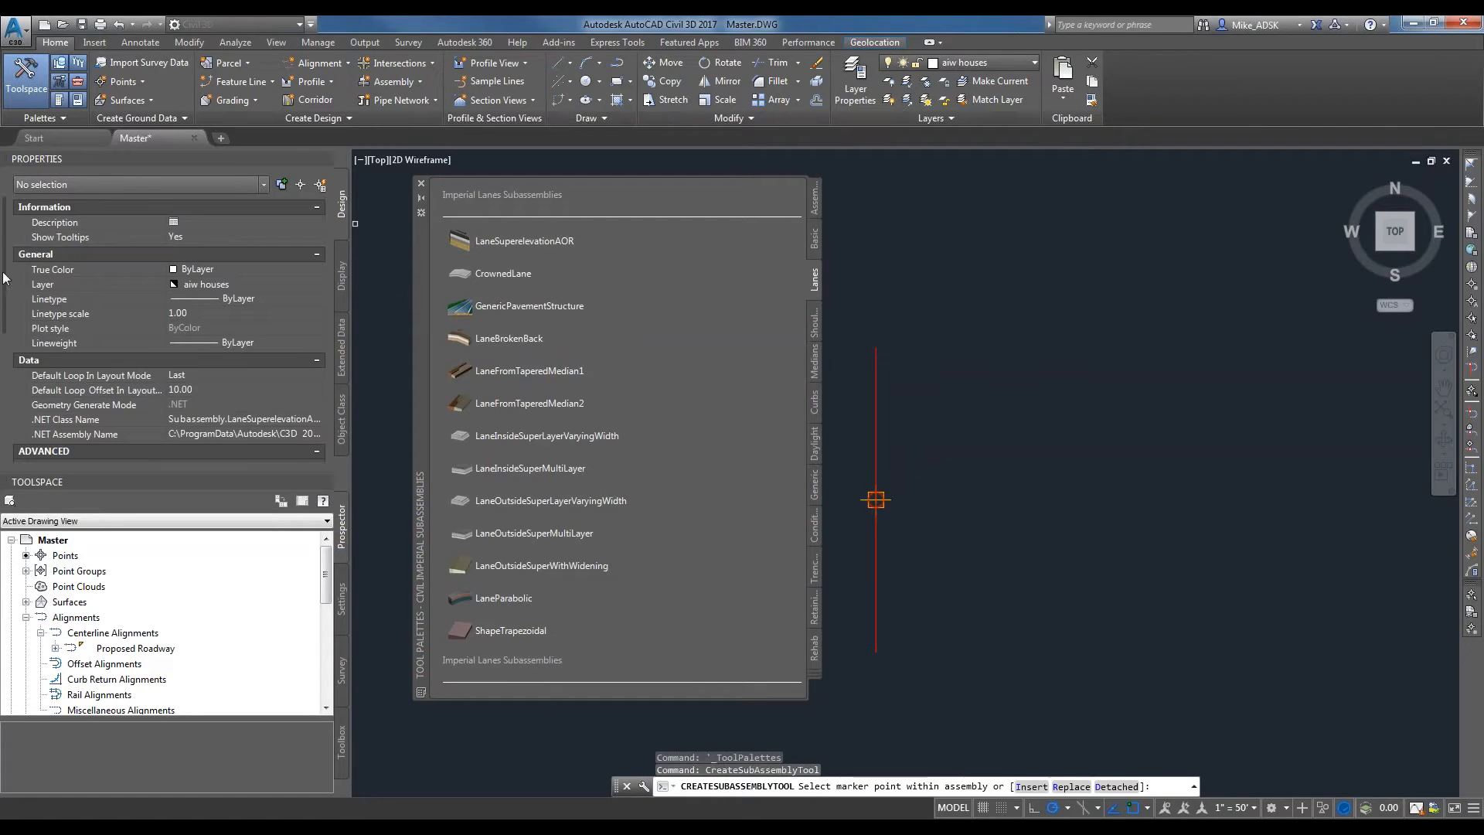
scroll(7, 306, down, 5)
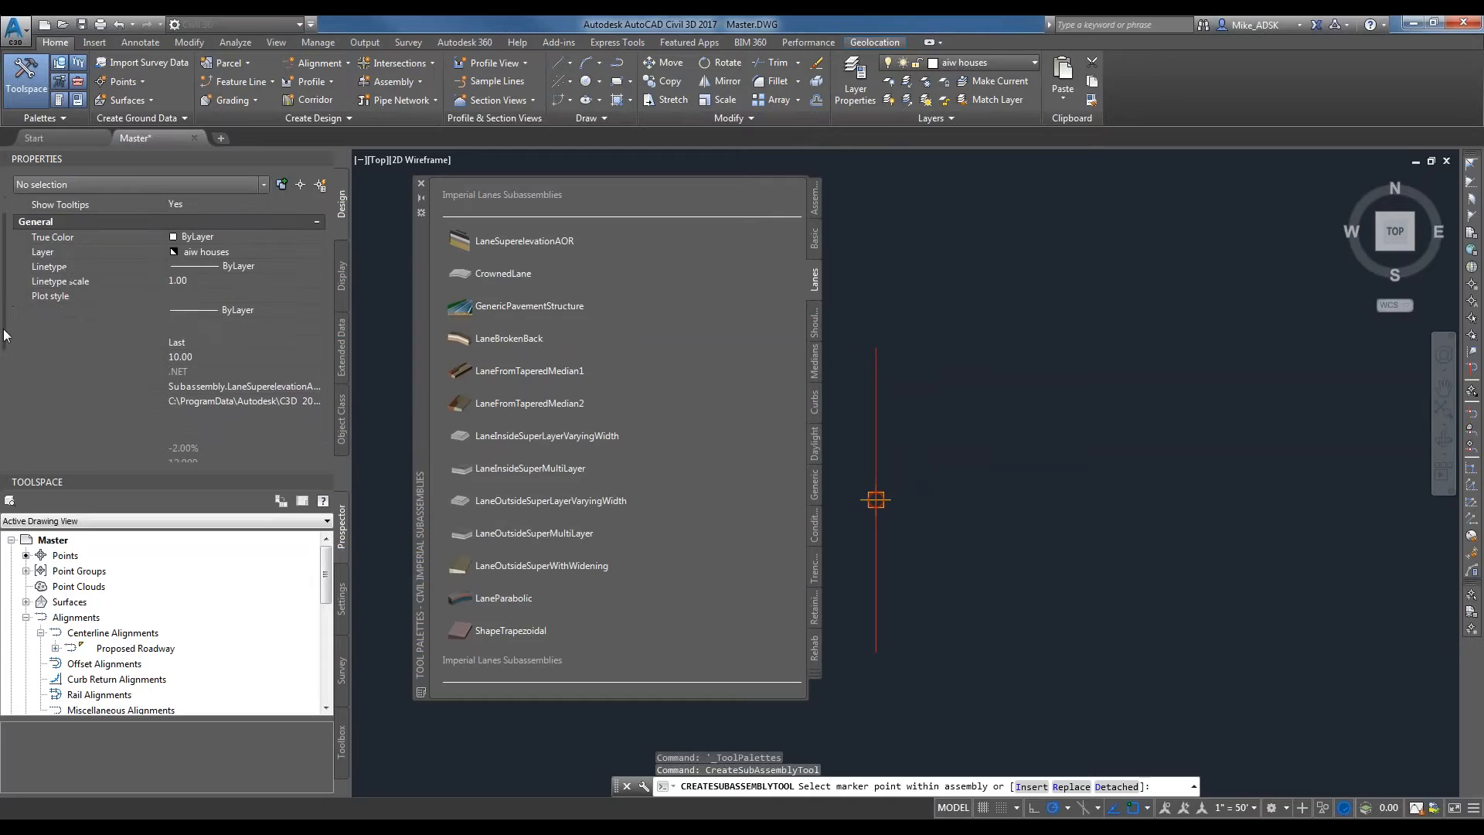
scroll(165, 333, down, 2)
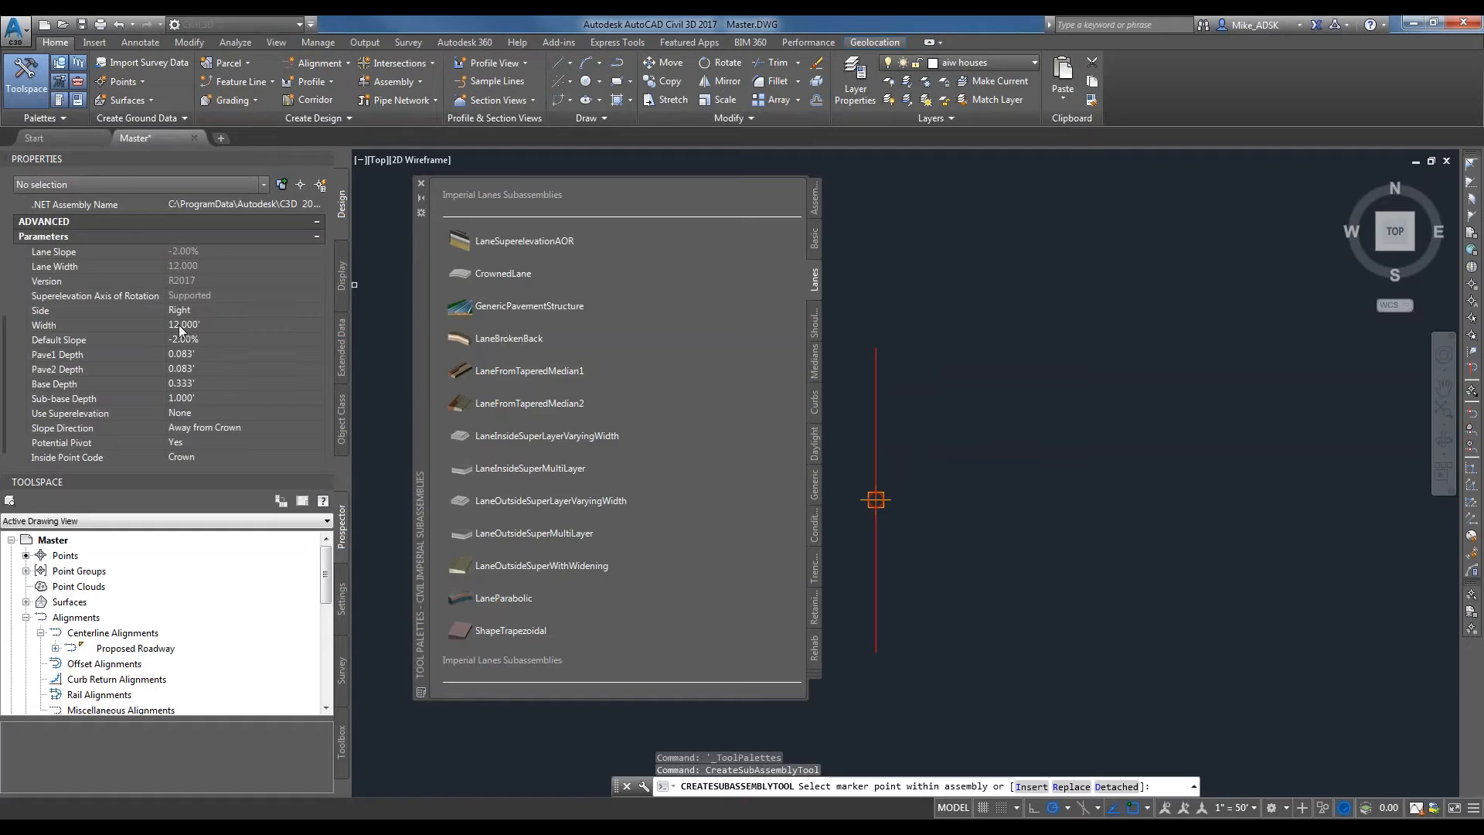
click(203, 328)
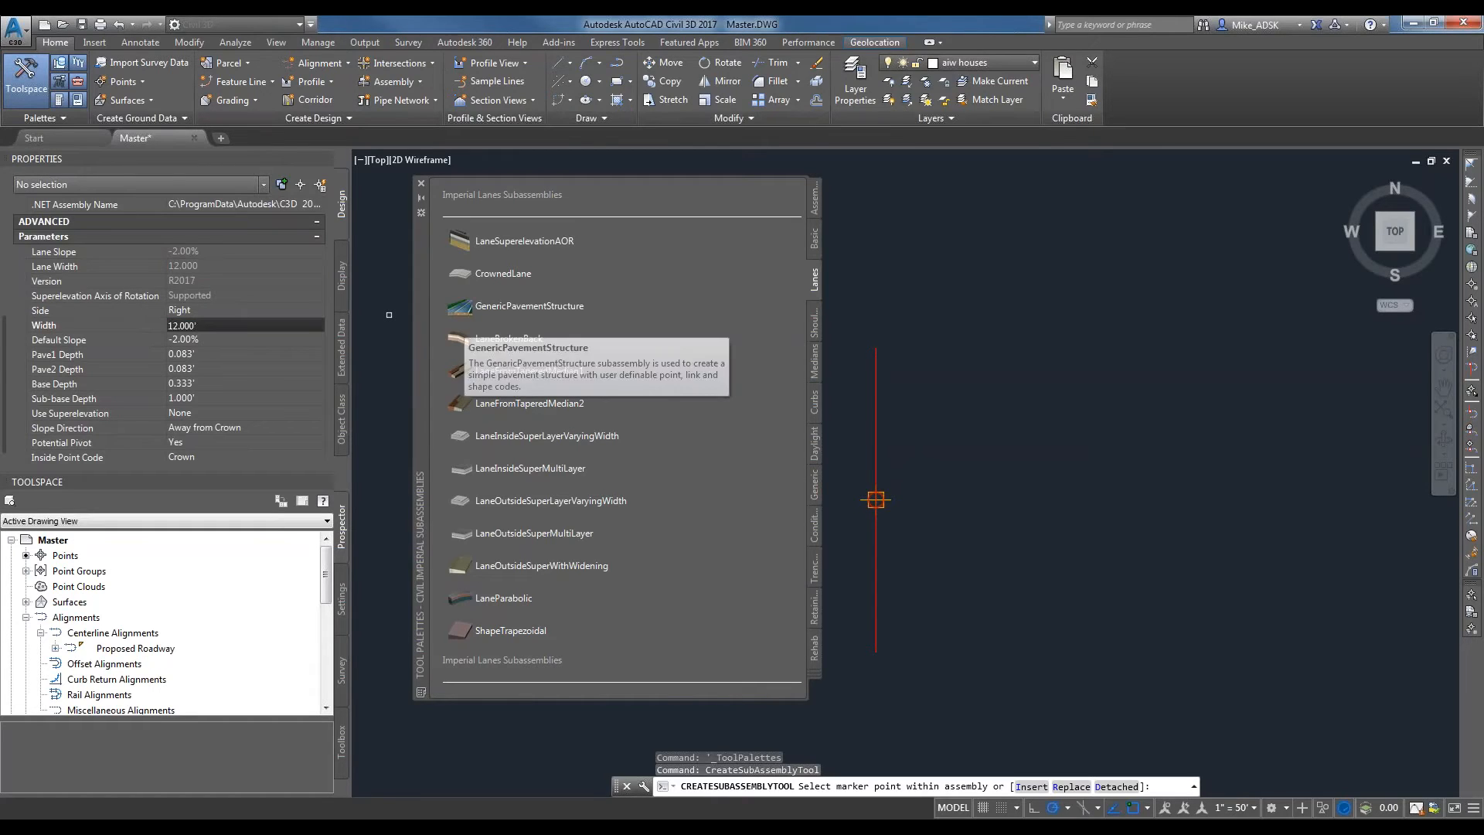
double_click(198, 327)
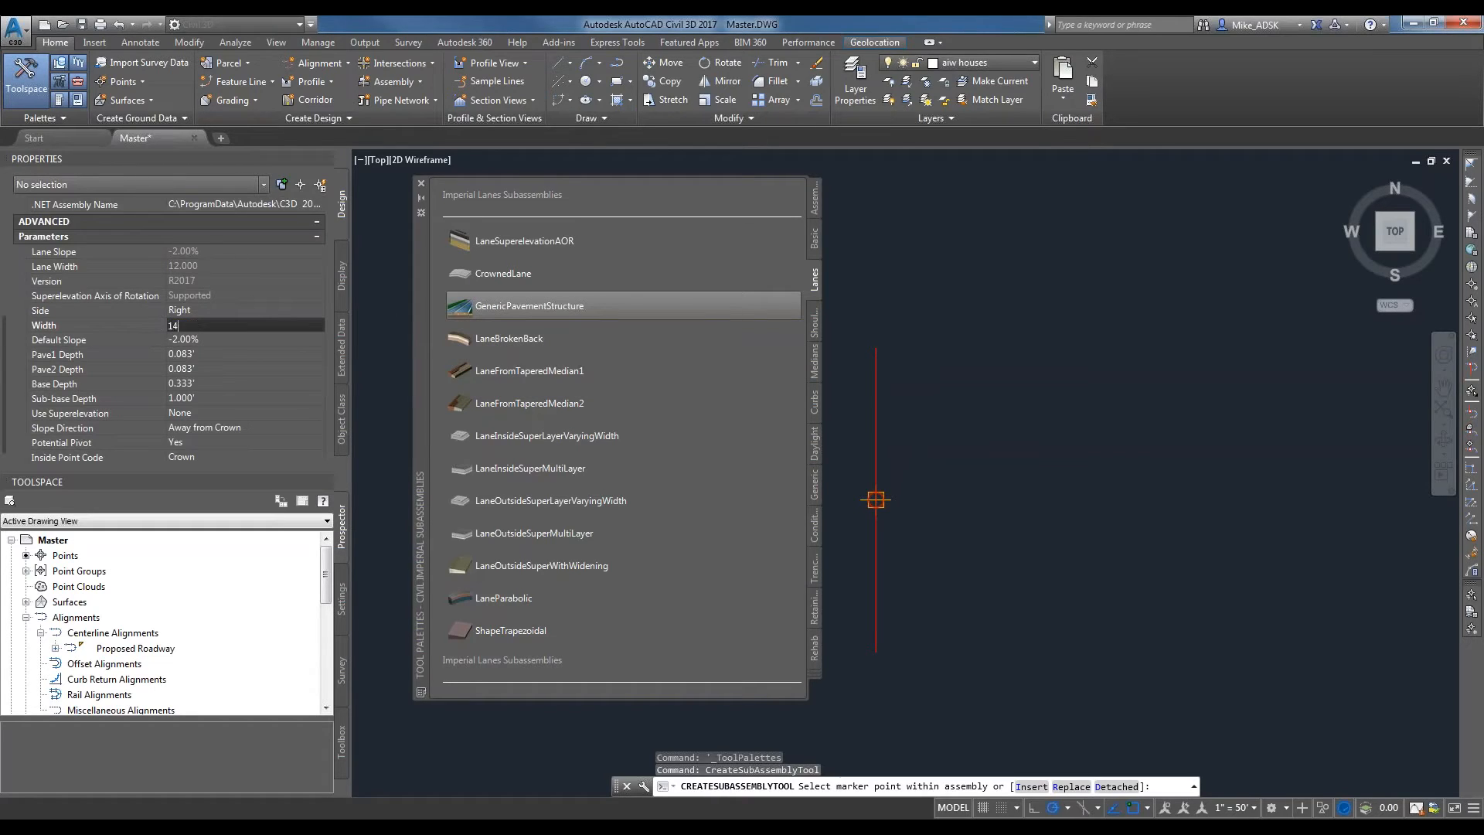
text(14)
key(Tab)
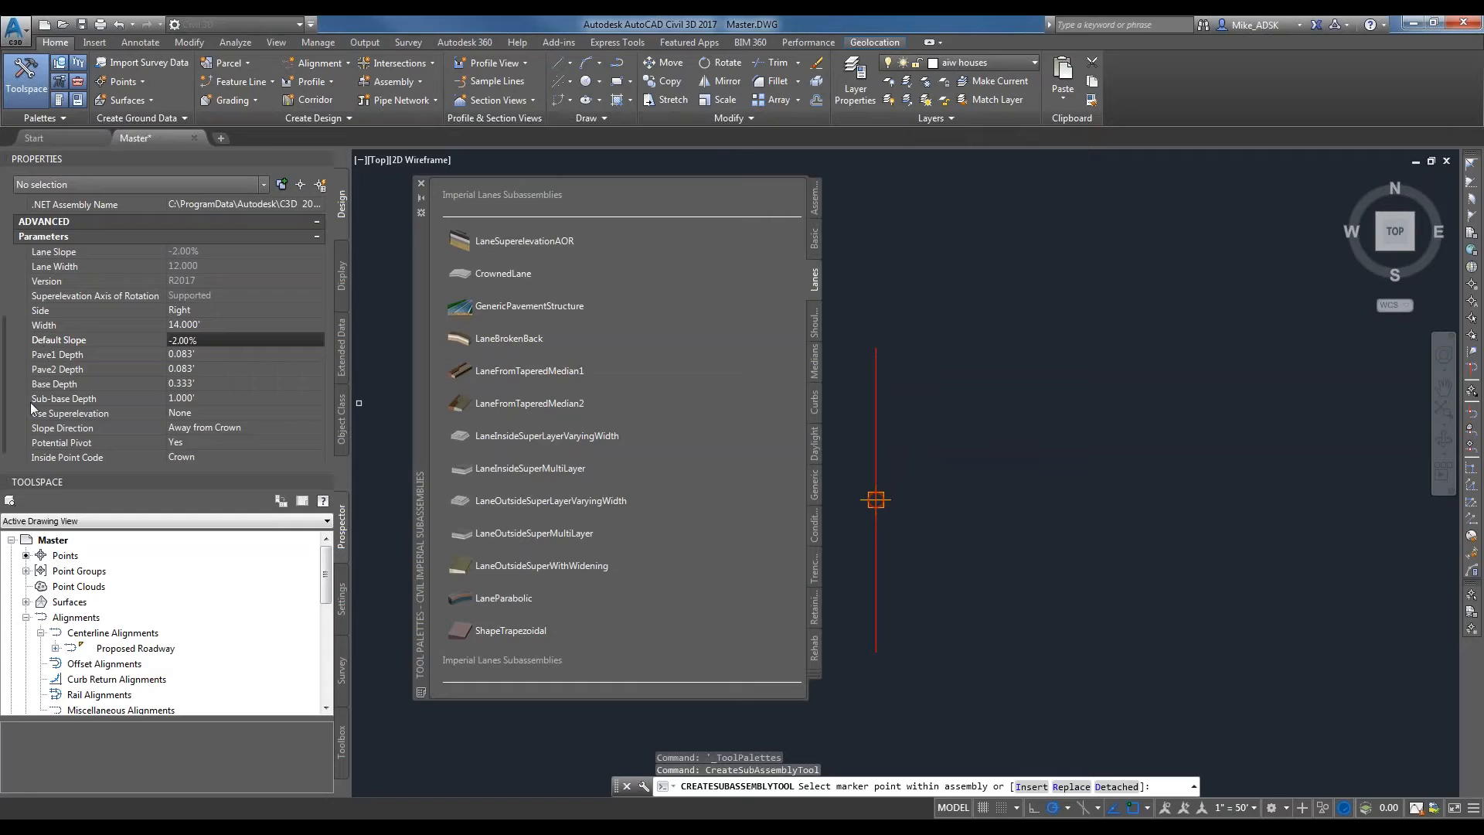
Attach the 14-foot LaneSuperelevationAOR lane to the right side of the assembly baseline marker.
click(529, 402)
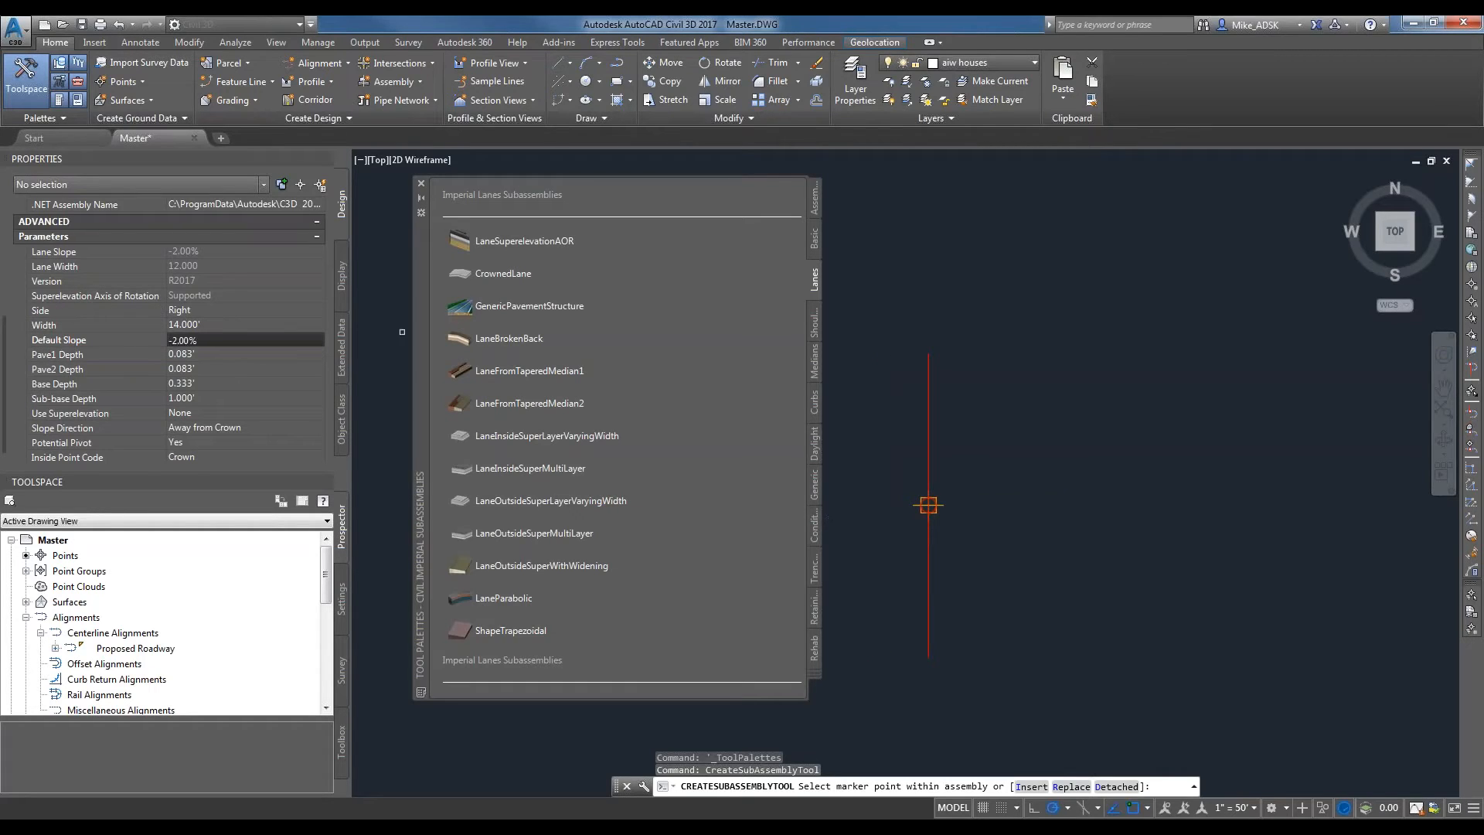
click(928, 505)
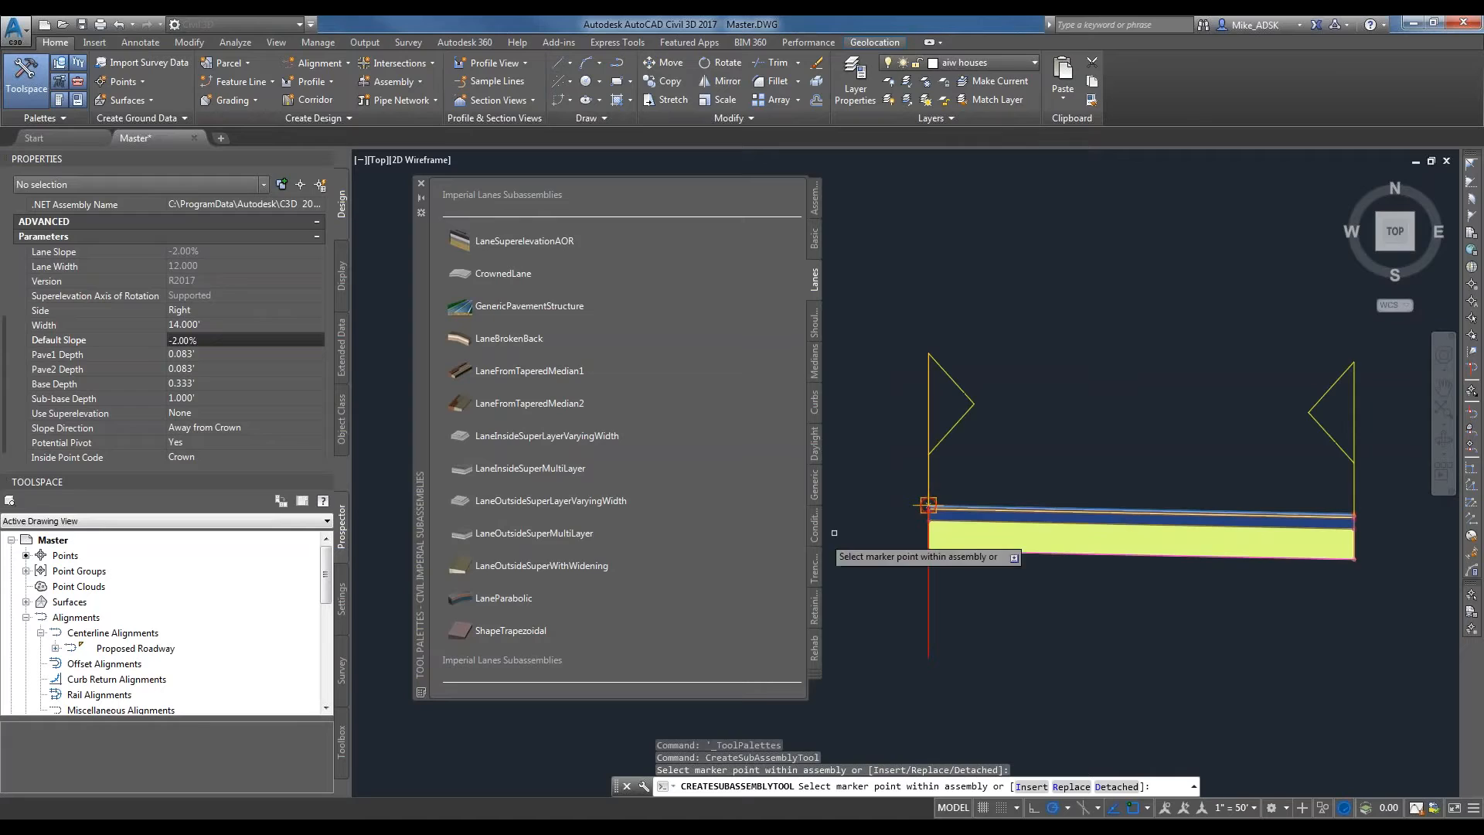
scroll(896, 534, down, 2)
middle_drag(895, 538, 1004, 547)
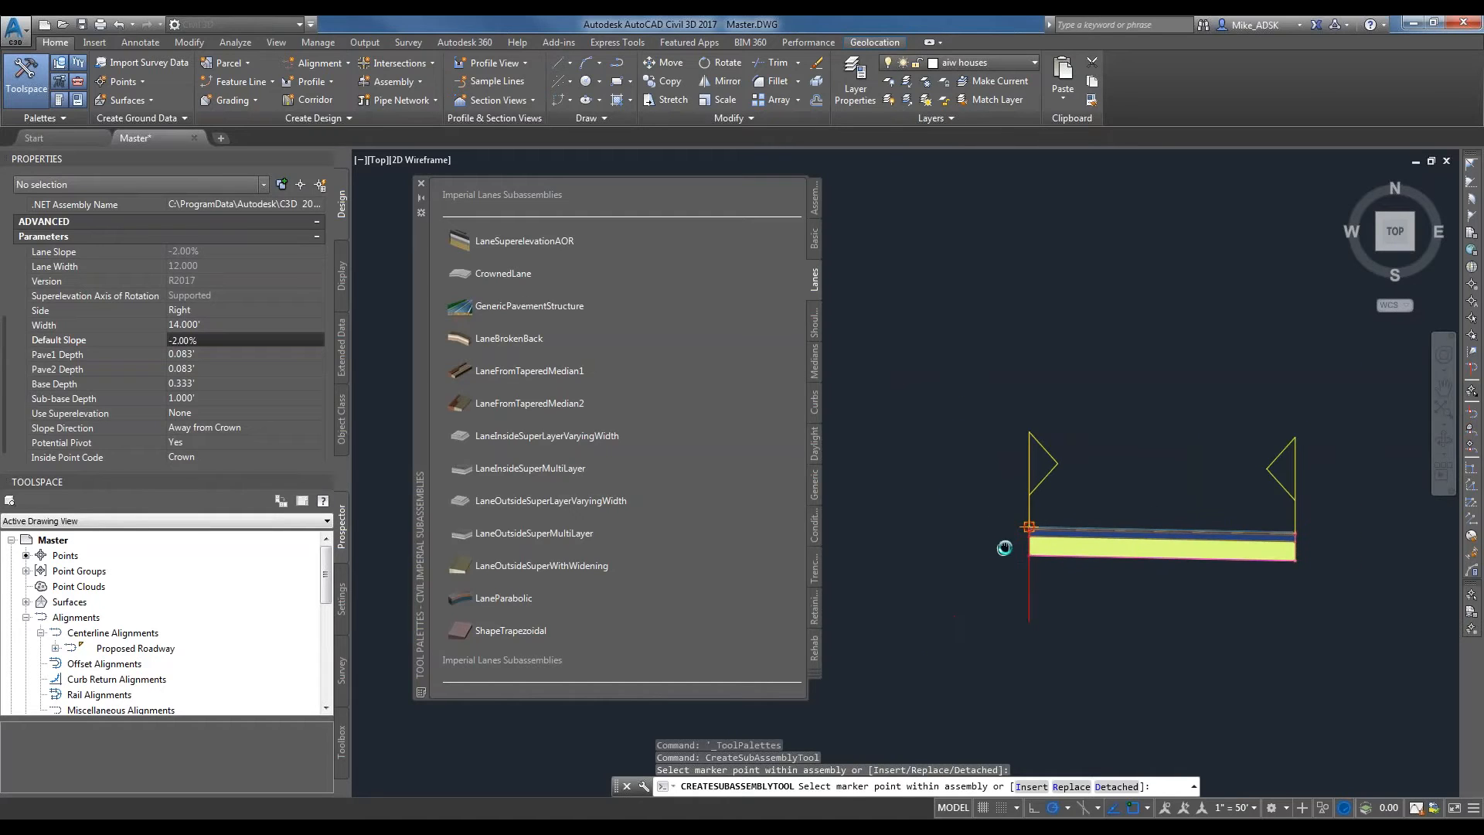
Attach a matching lane to the left side of the baseline marker and end the lane insertion.
scroll(1019, 502, up, 4)
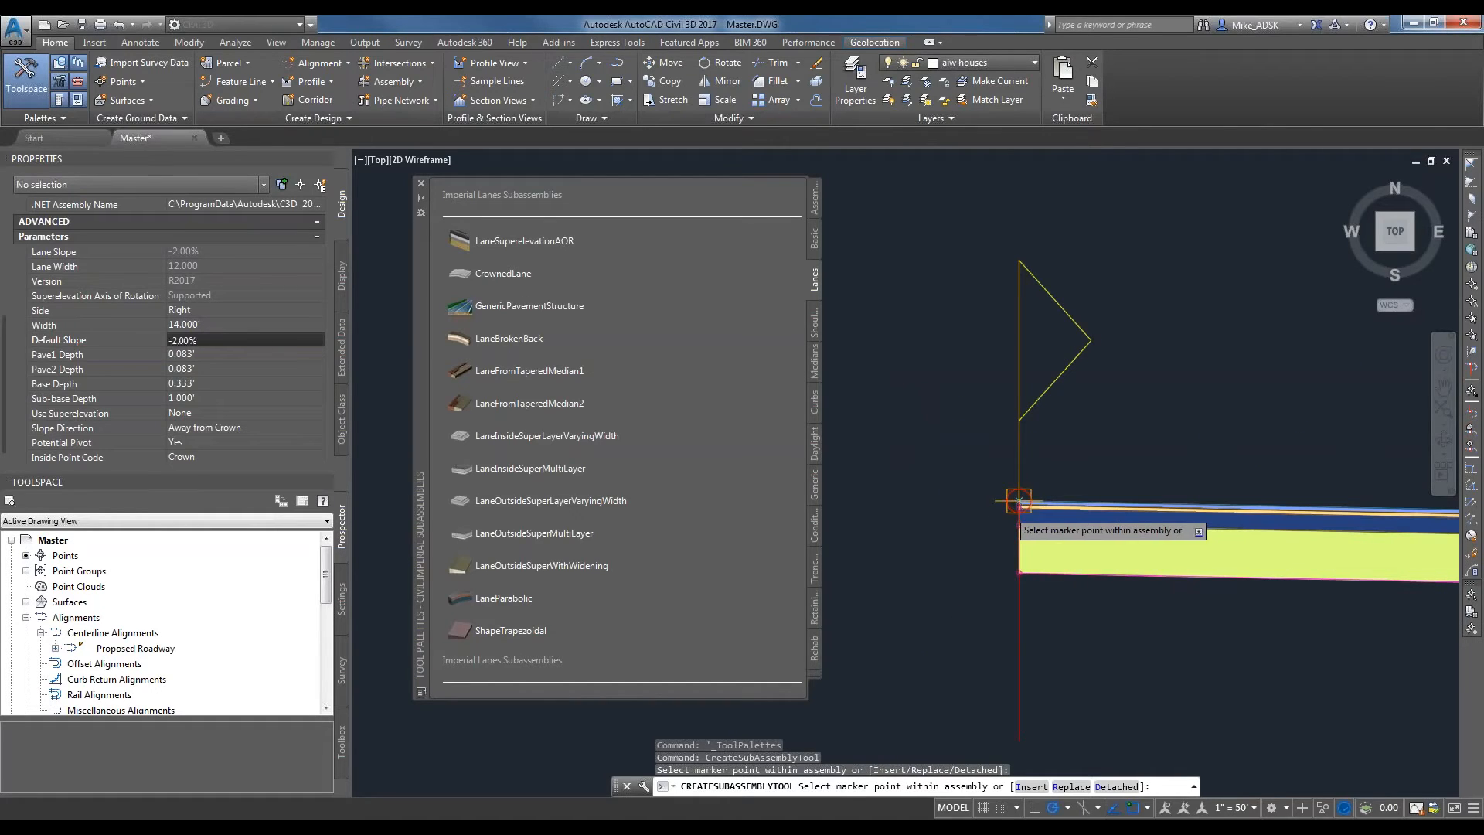
click(1018, 502)
scroll(1019, 502, down, 3)
middle_drag(989, 504, 1147, 506)
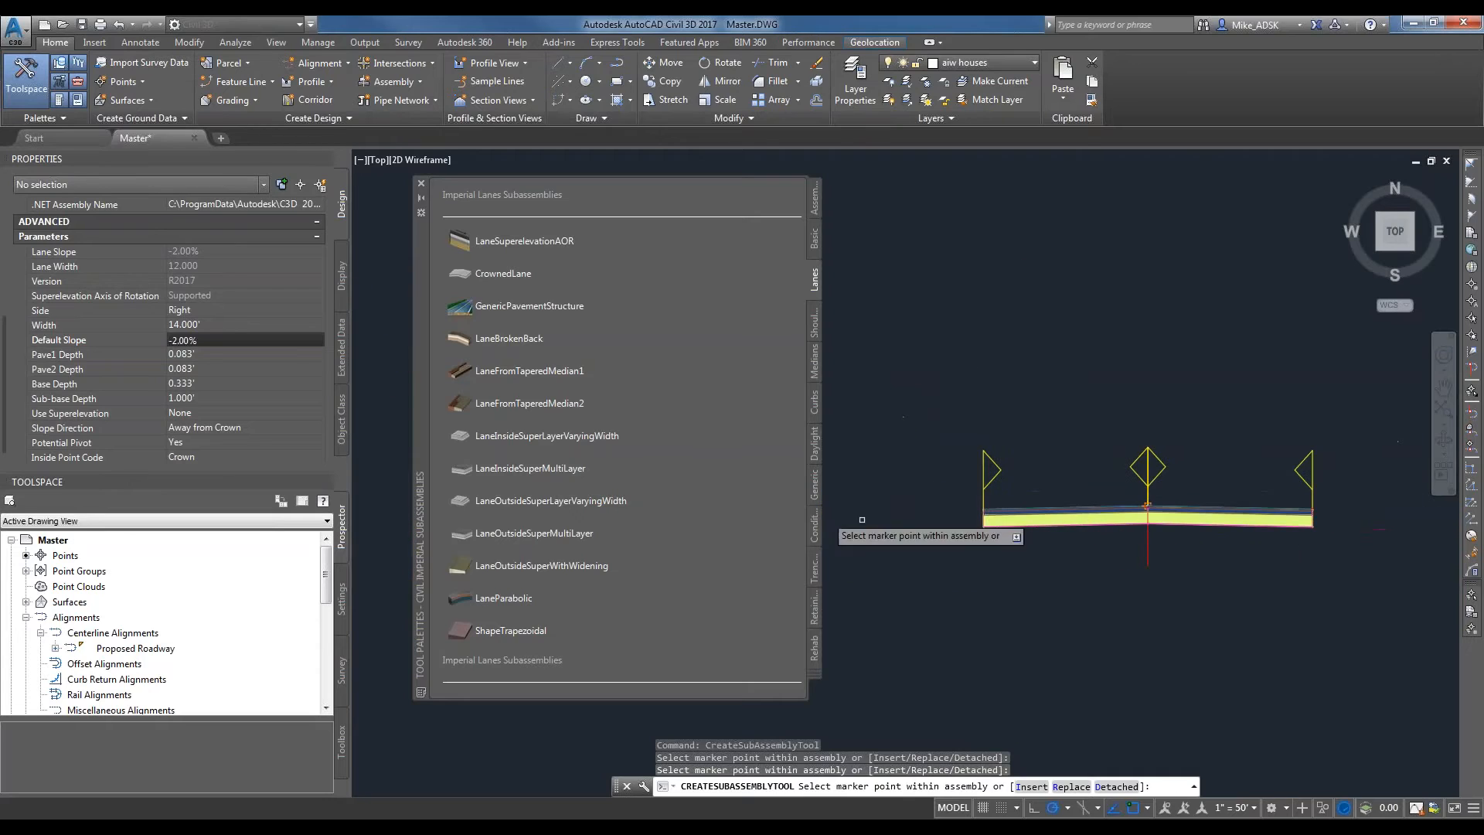
key(Escape)
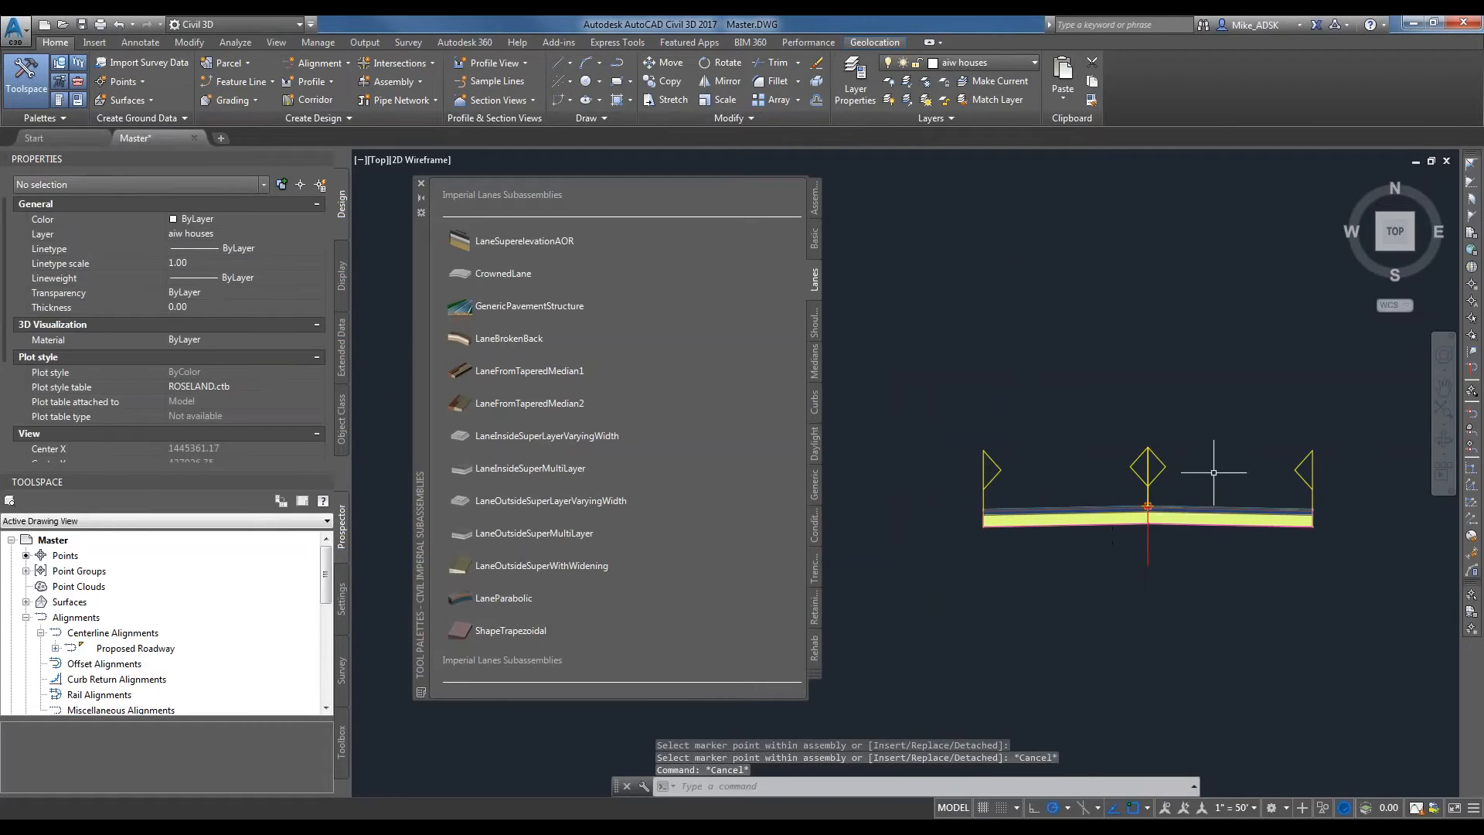
middle_drag(1213, 472, 1142, 462)
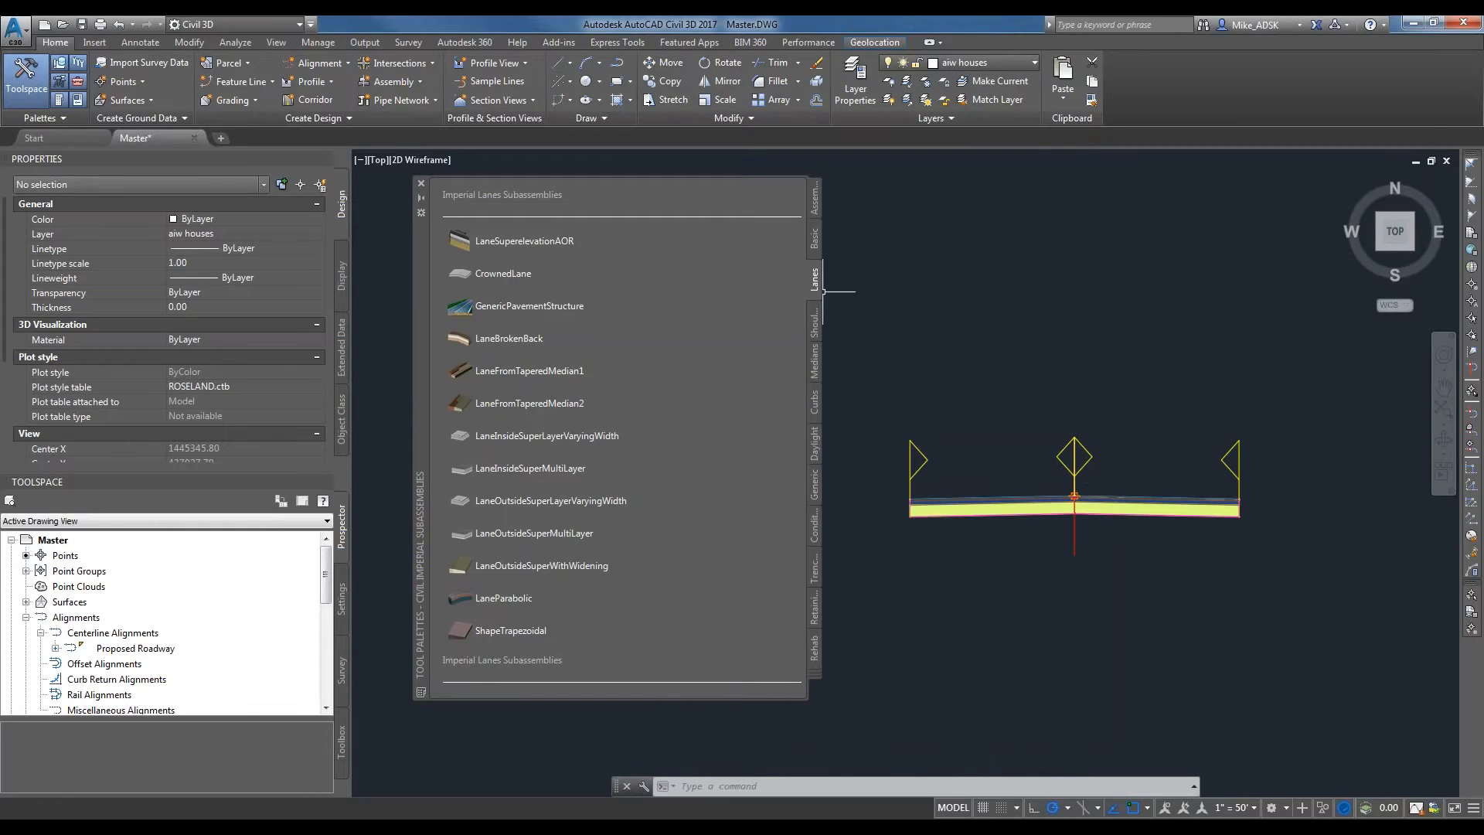
Start inserting the UrbanCurbGutterGeneral curb subassembly and review its gutter slope, subbase and dimension parameters.
click(813, 398)
scroll(1169, 506, up, 2)
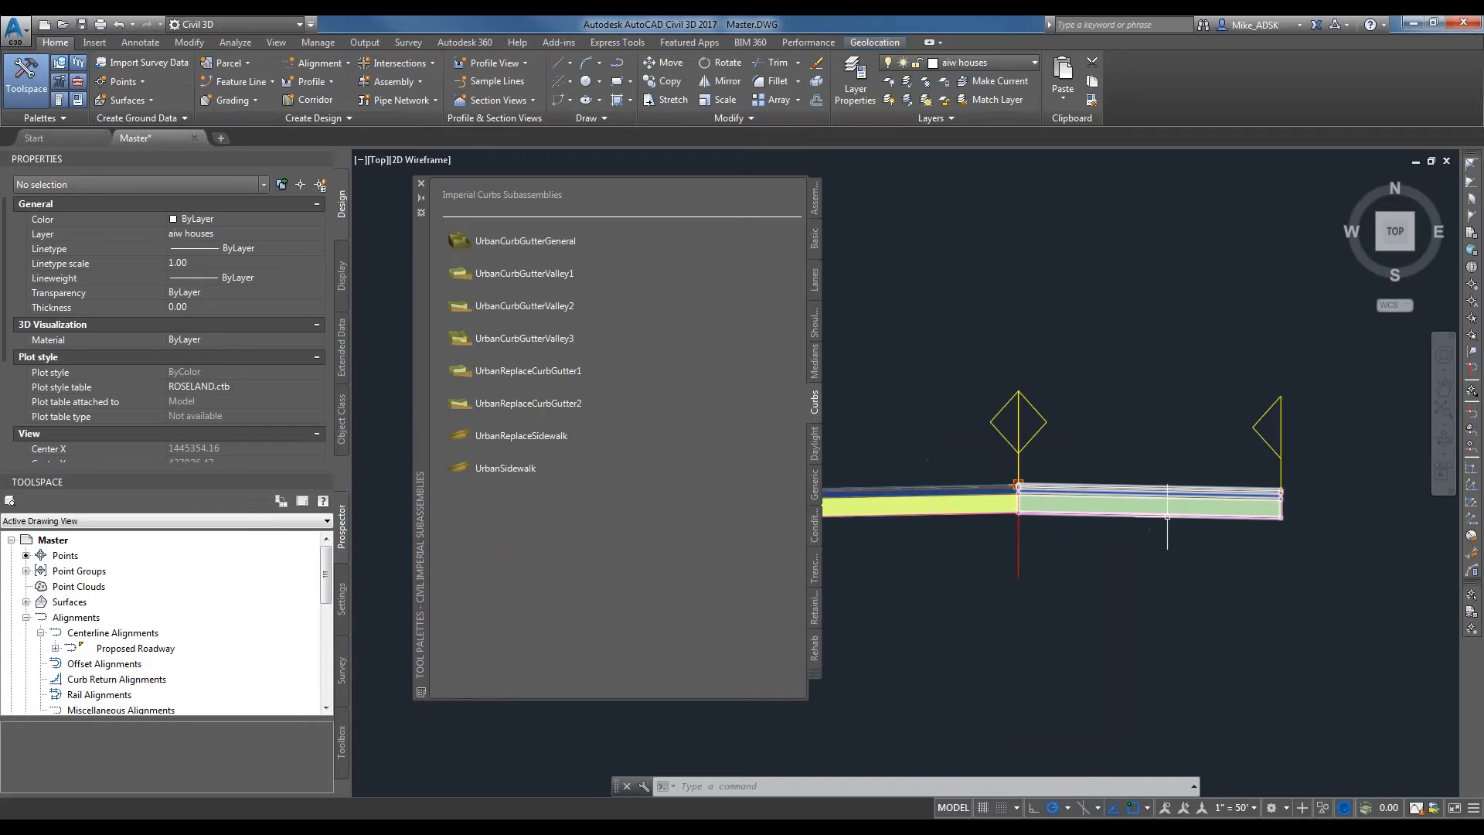
scroll(1005, 494, down, 3)
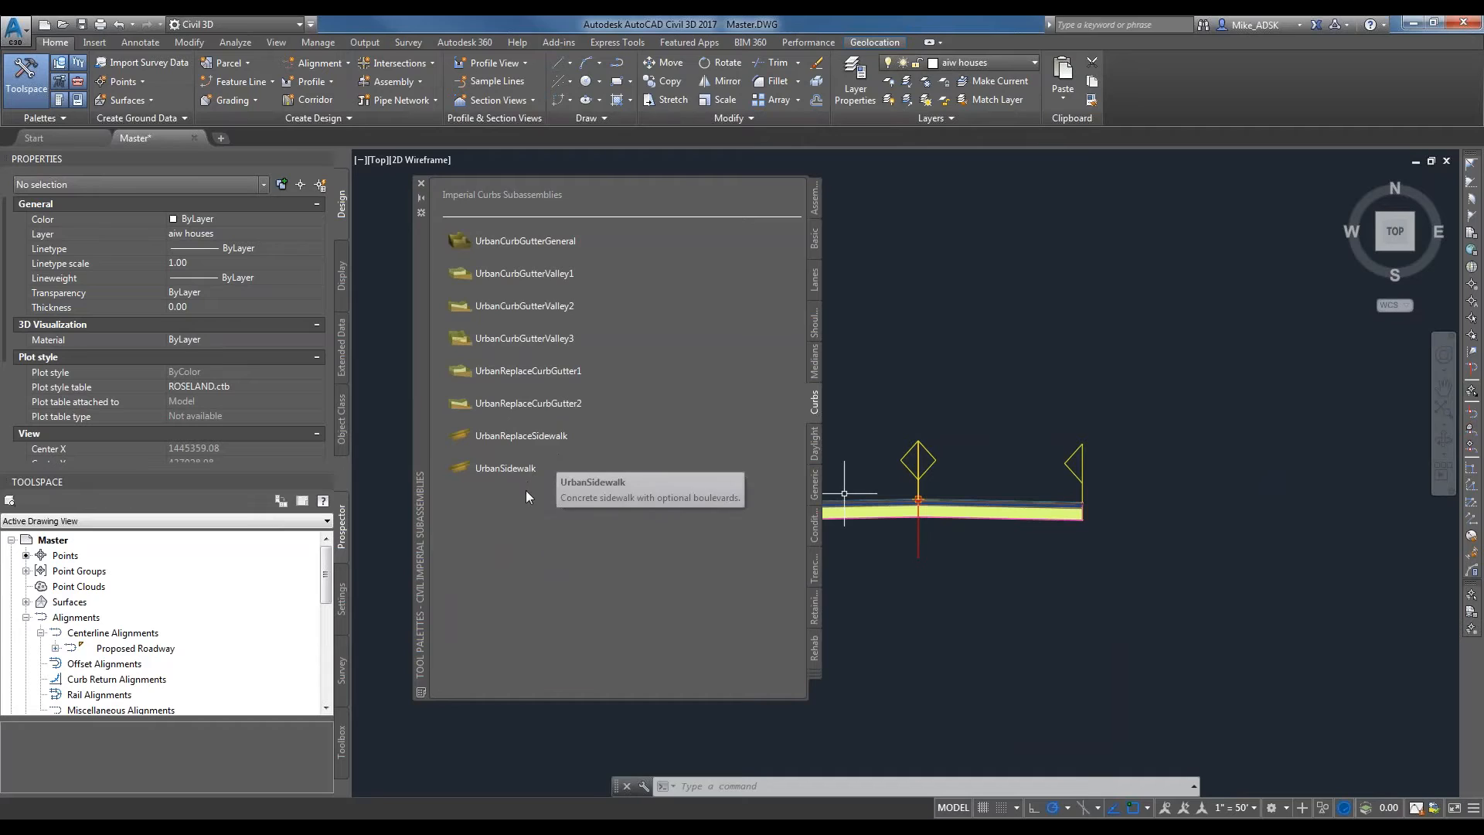
right_click(521, 242)
click(493, 257)
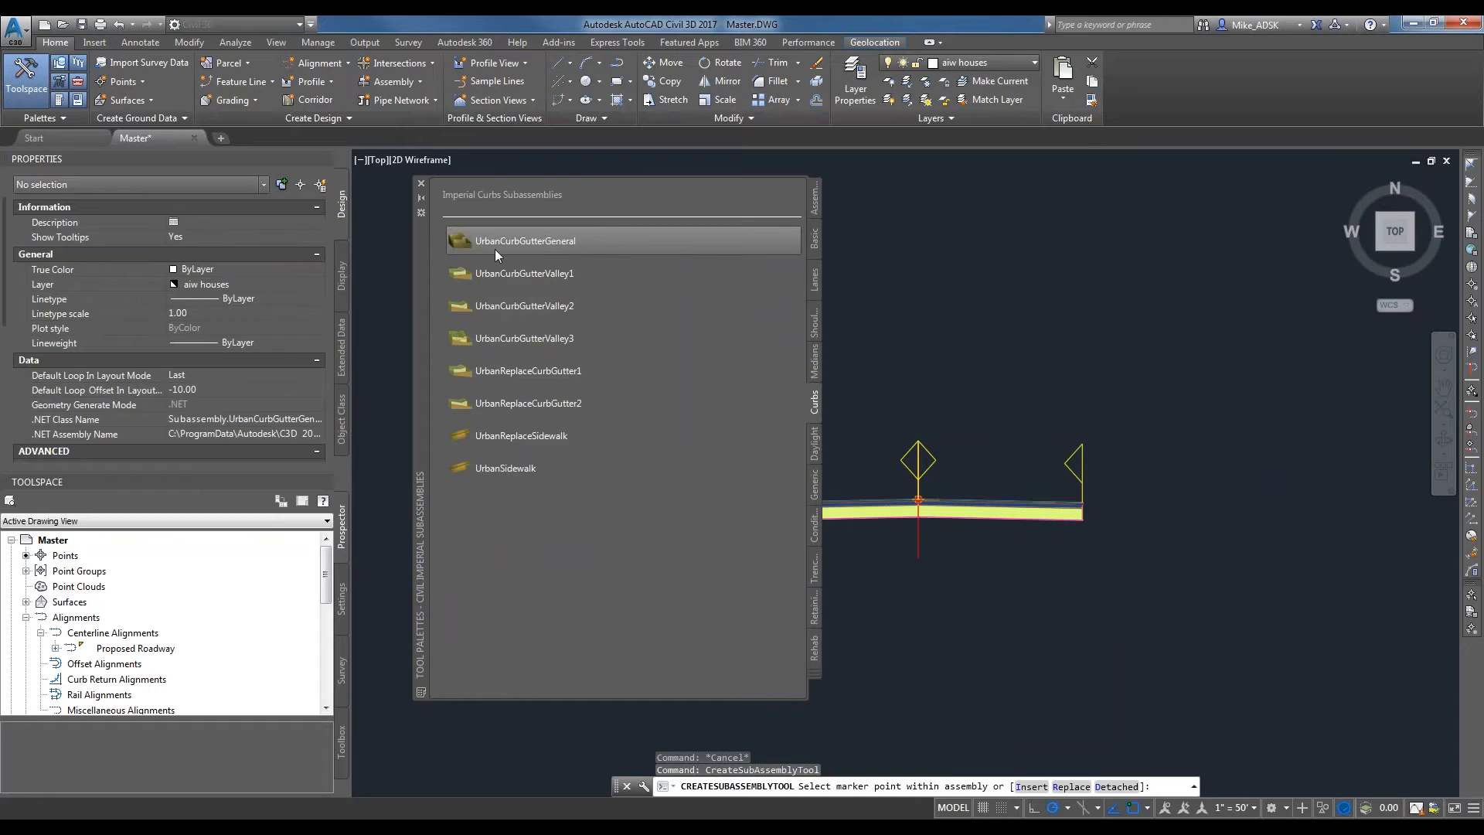
click(524, 338)
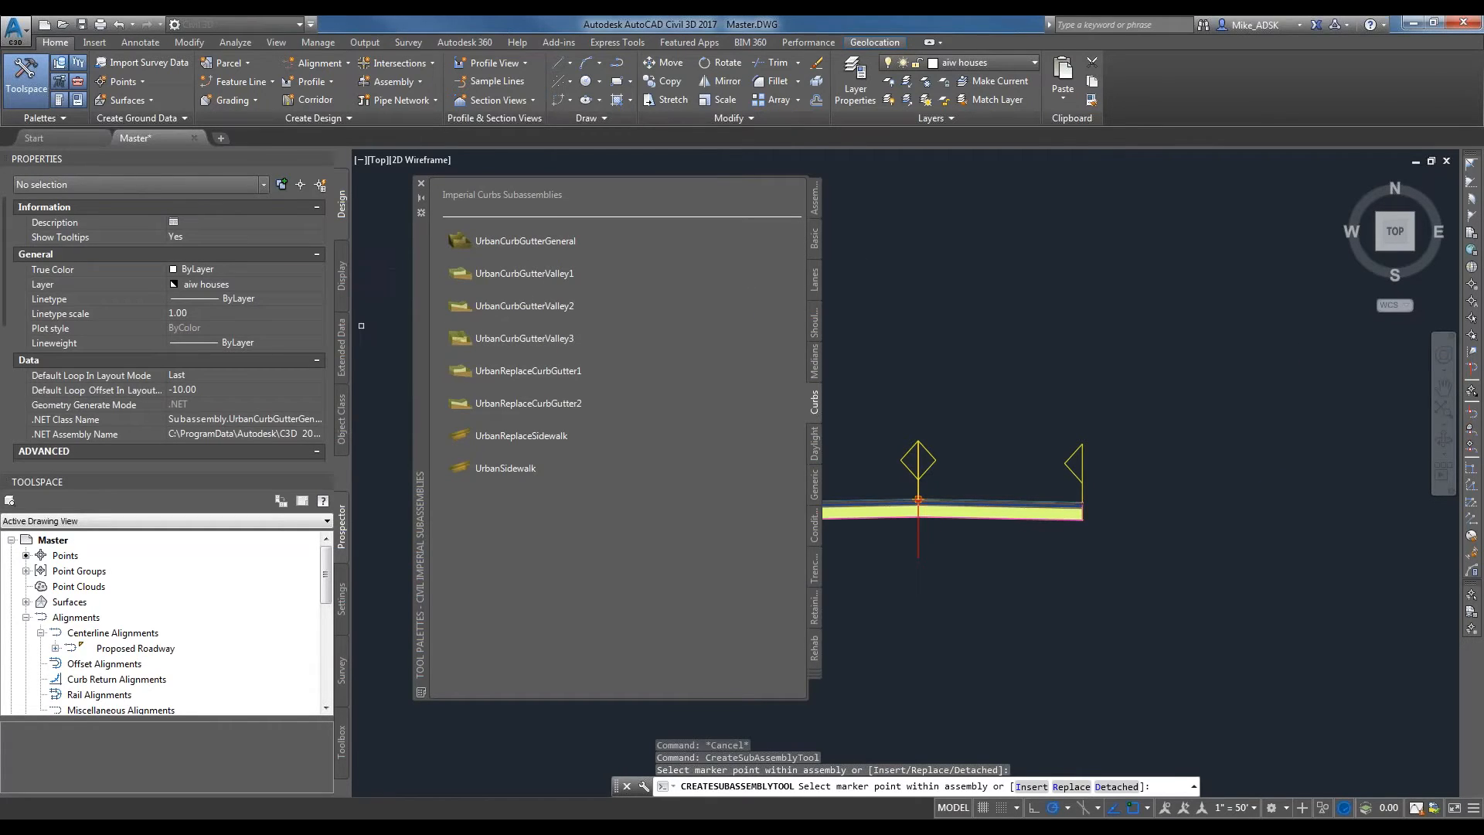
drag(3, 283, 7, 428)
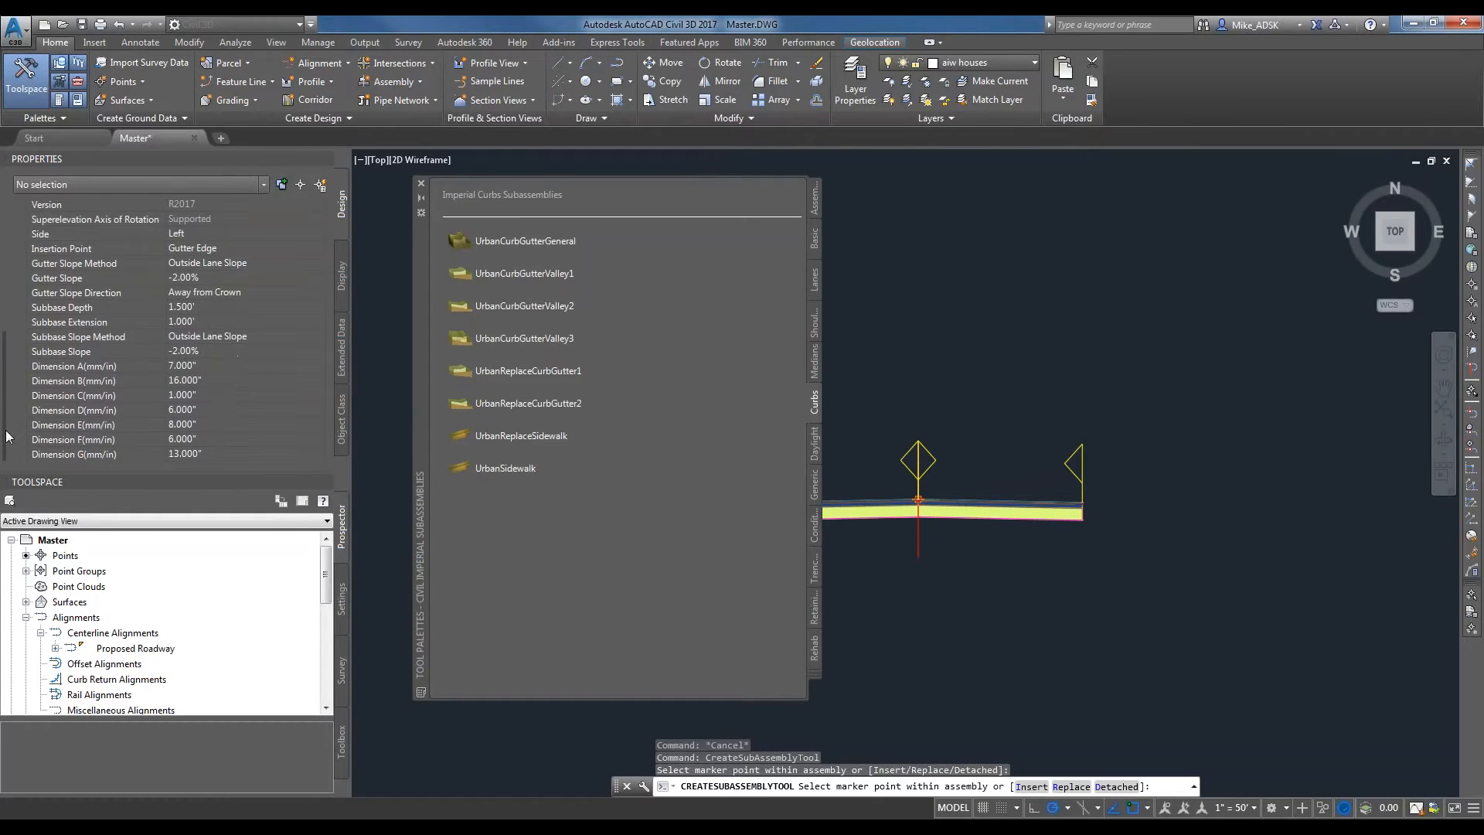
scroll(44, 392, up, 2)
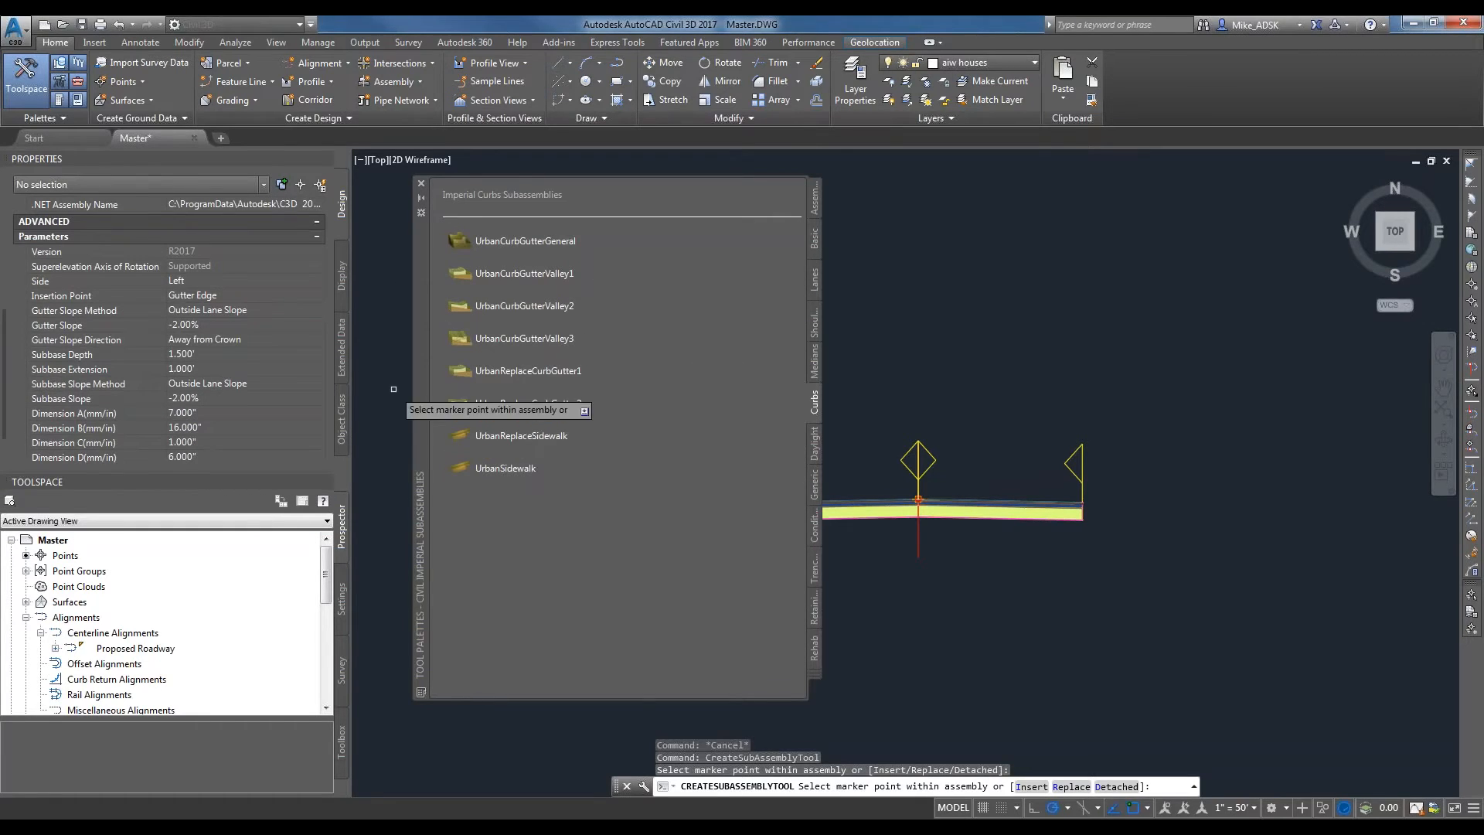
click(197, 322)
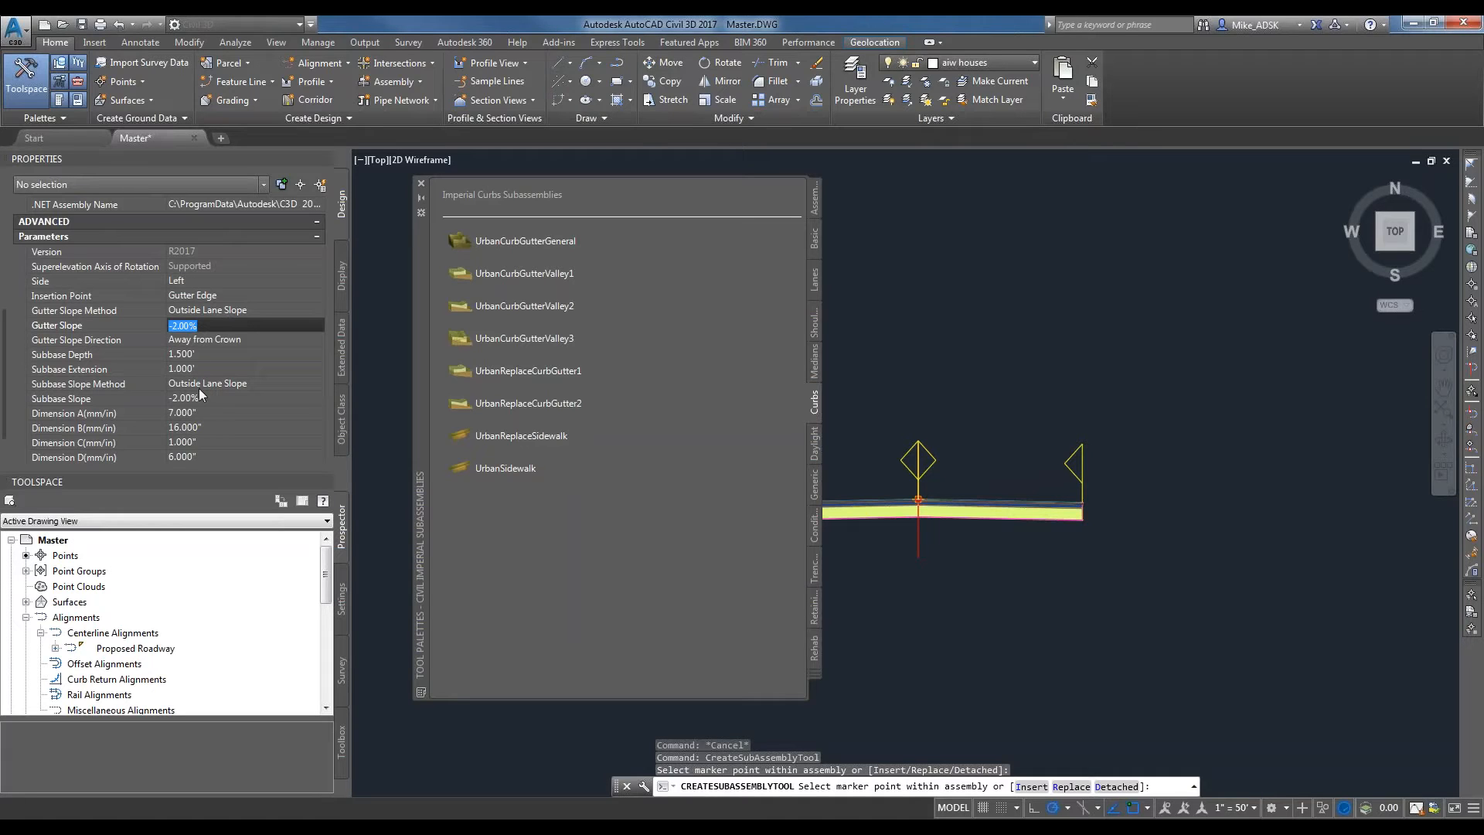
click(196, 356)
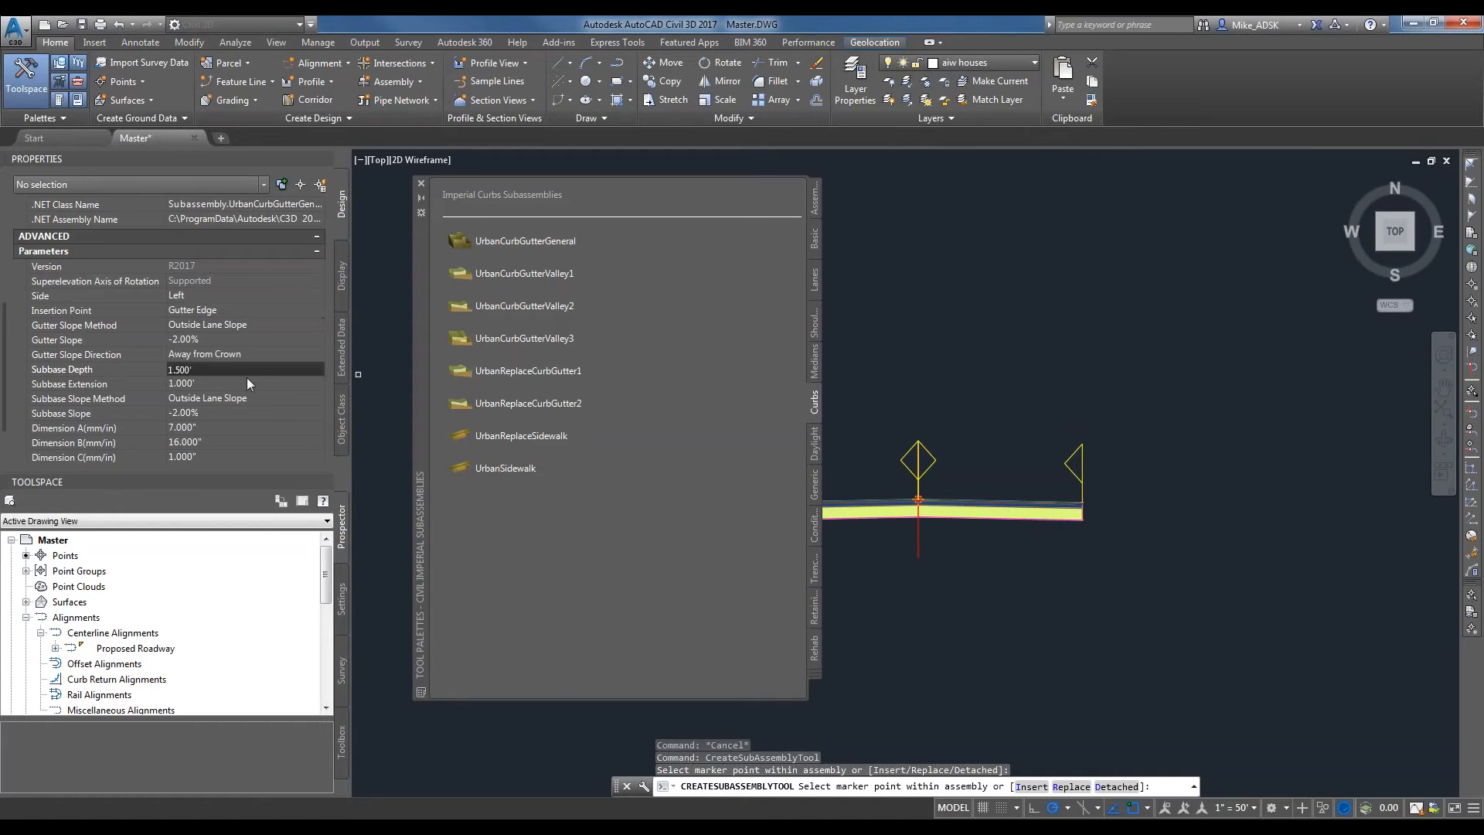
Attach the curb and gutter to the top outer edge of the right lane and end the insertion.
click(522, 435)
scroll(1098, 502, up, 5)
scroll(1101, 503, up, 4)
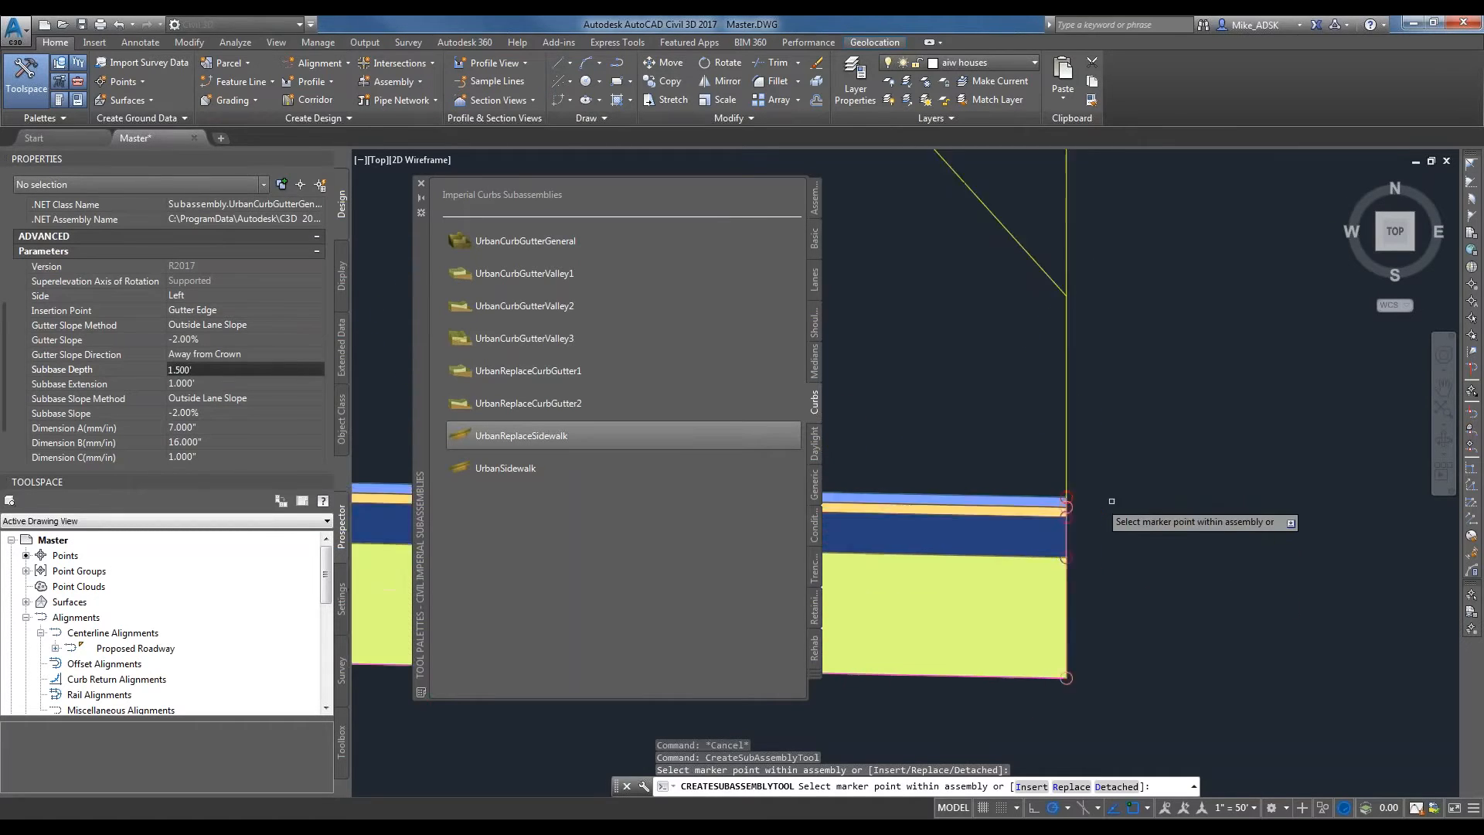
click(1068, 497)
scroll(939, 491, down, 4)
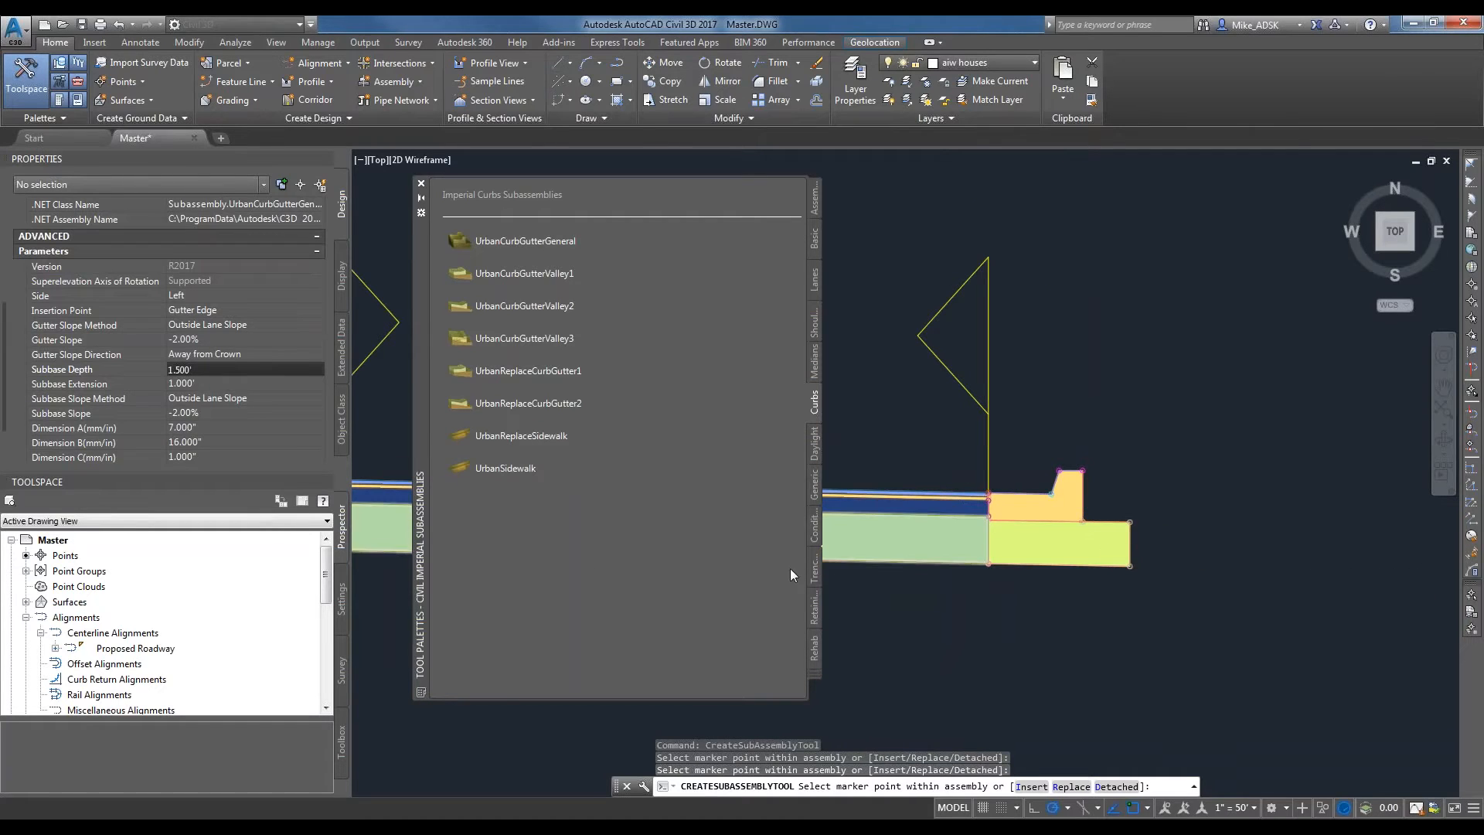
scroll(1024, 541, down, 2)
key(Escape)
scroll(1120, 560, down, 2)
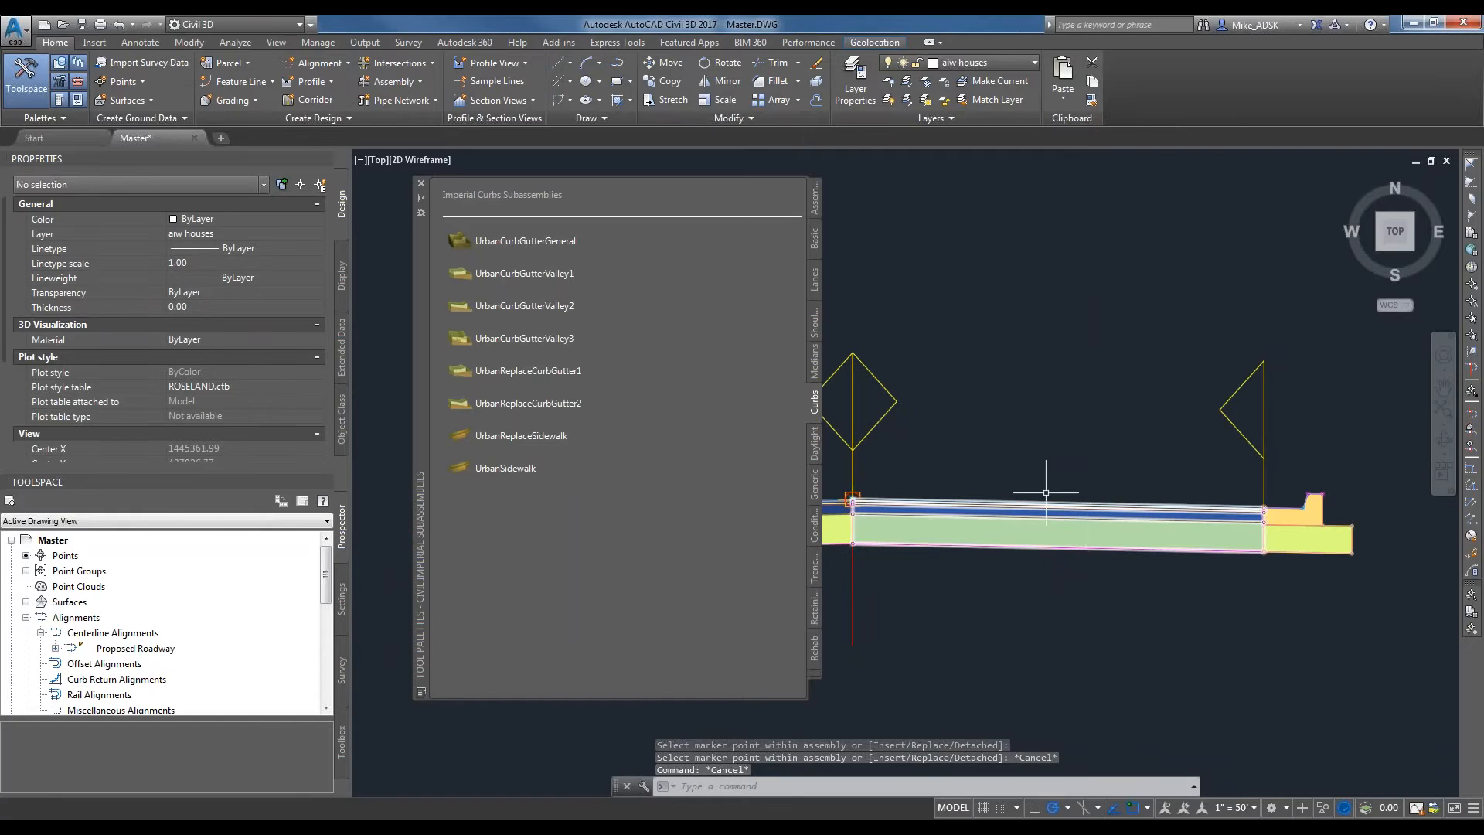
Start inserting the UrbanSidewalk subassembly and set its sidewalk width to 9 feet.
scroll(1210, 534, up, 1)
scroll(1210, 534, up, 2)
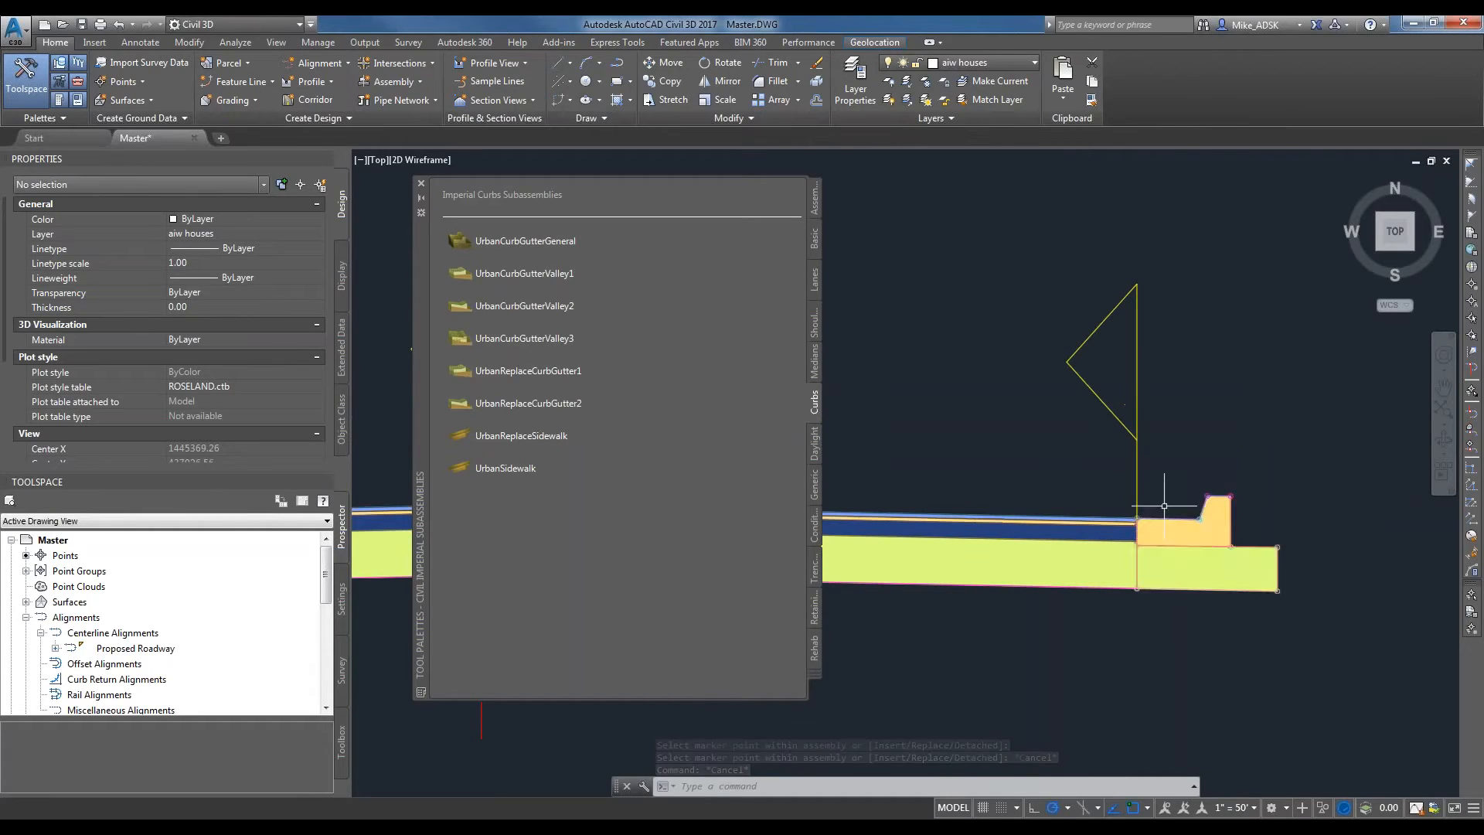
click(497, 469)
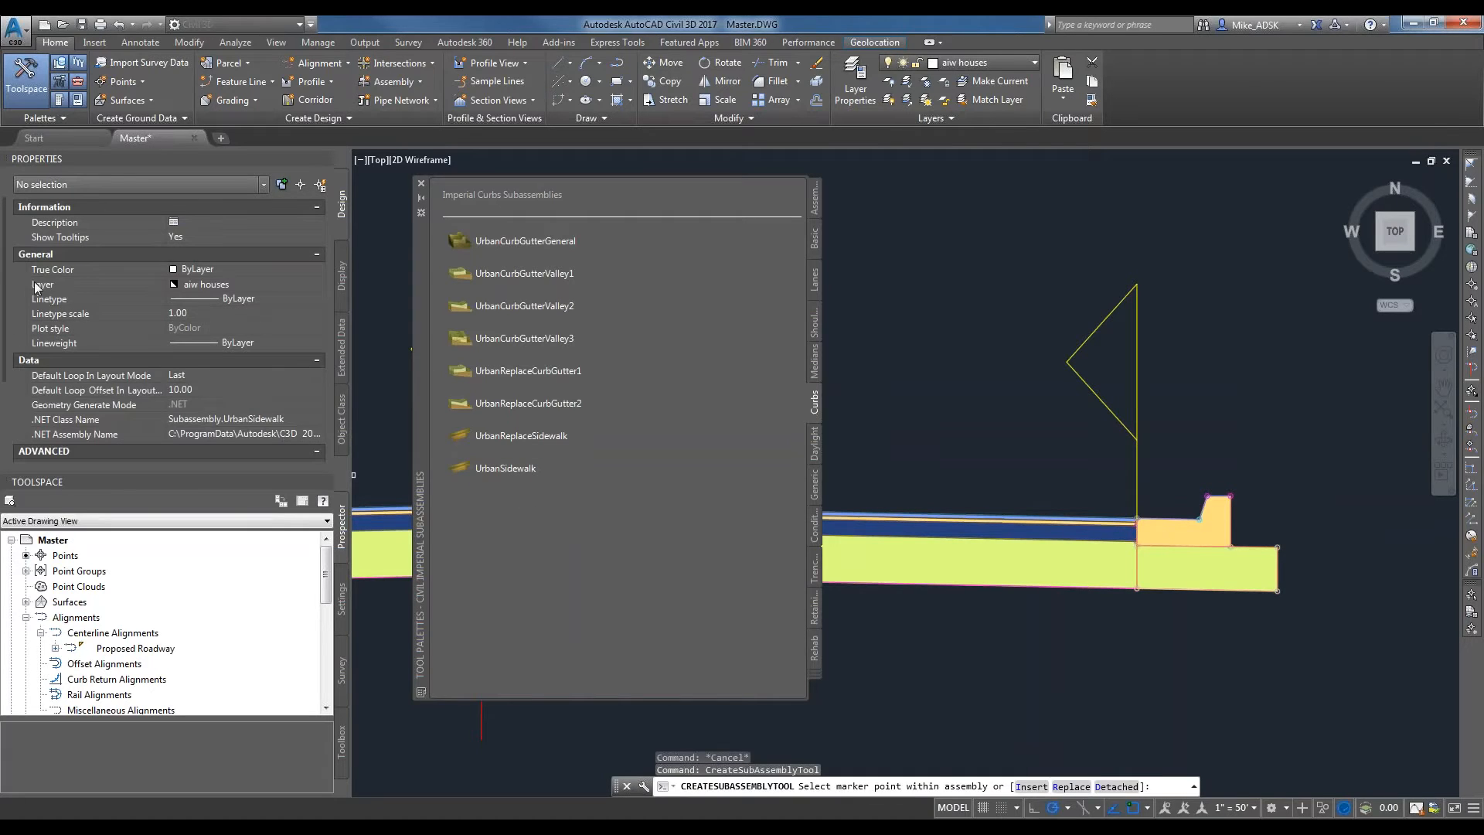
scroll(6, 279, down, 3)
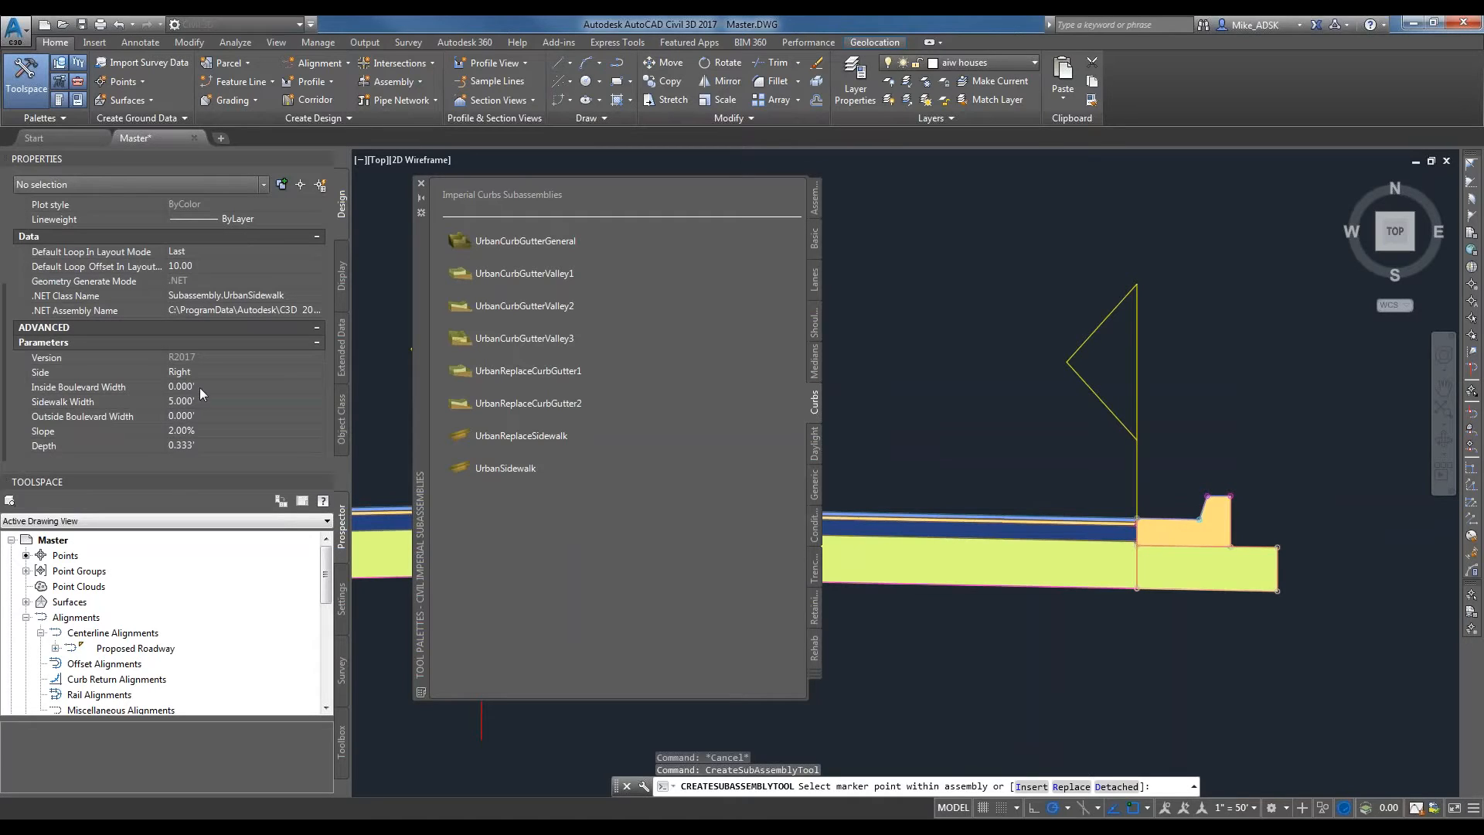
click(226, 388)
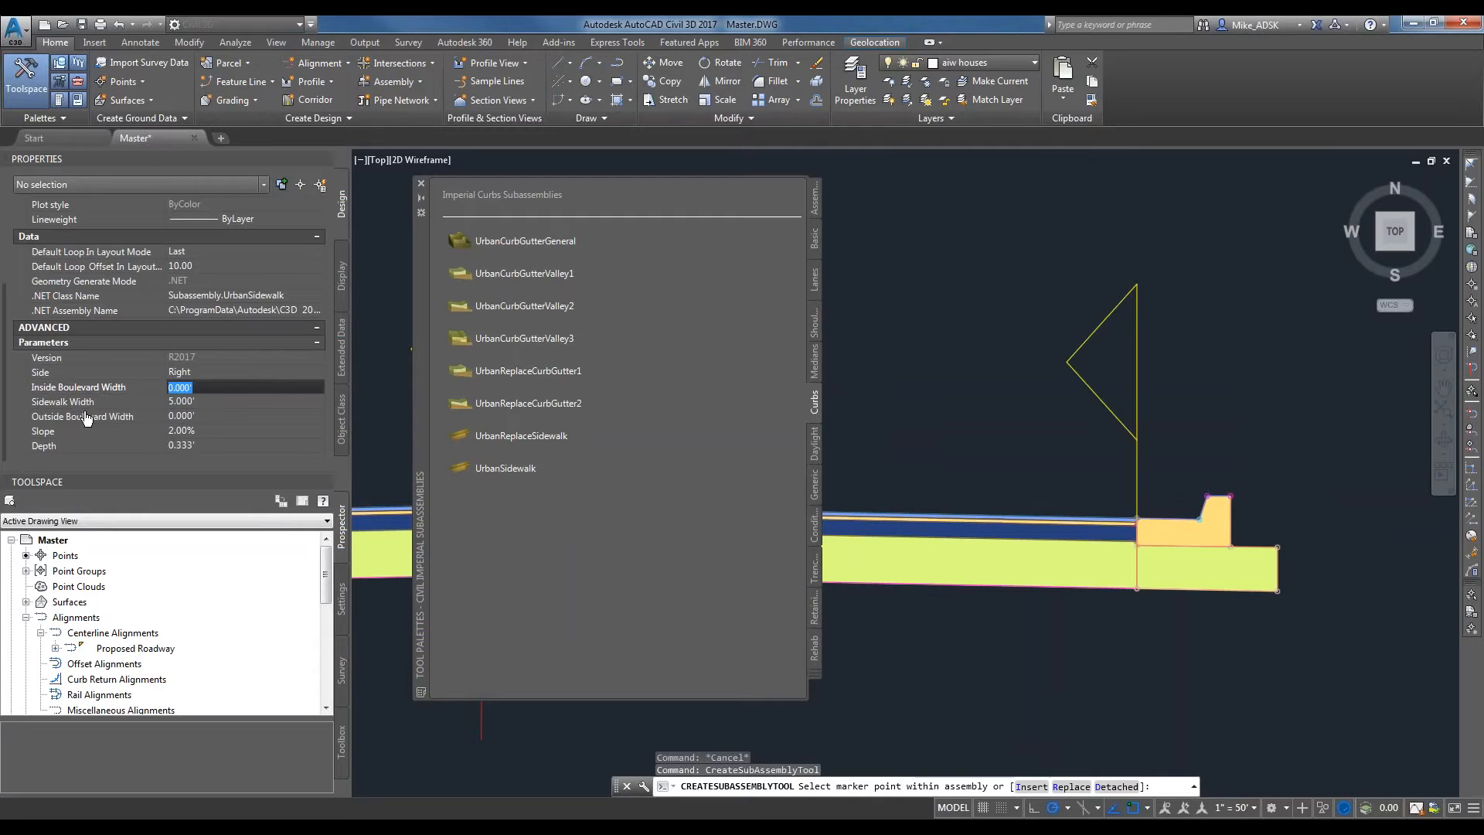
mouse_move(96, 438)
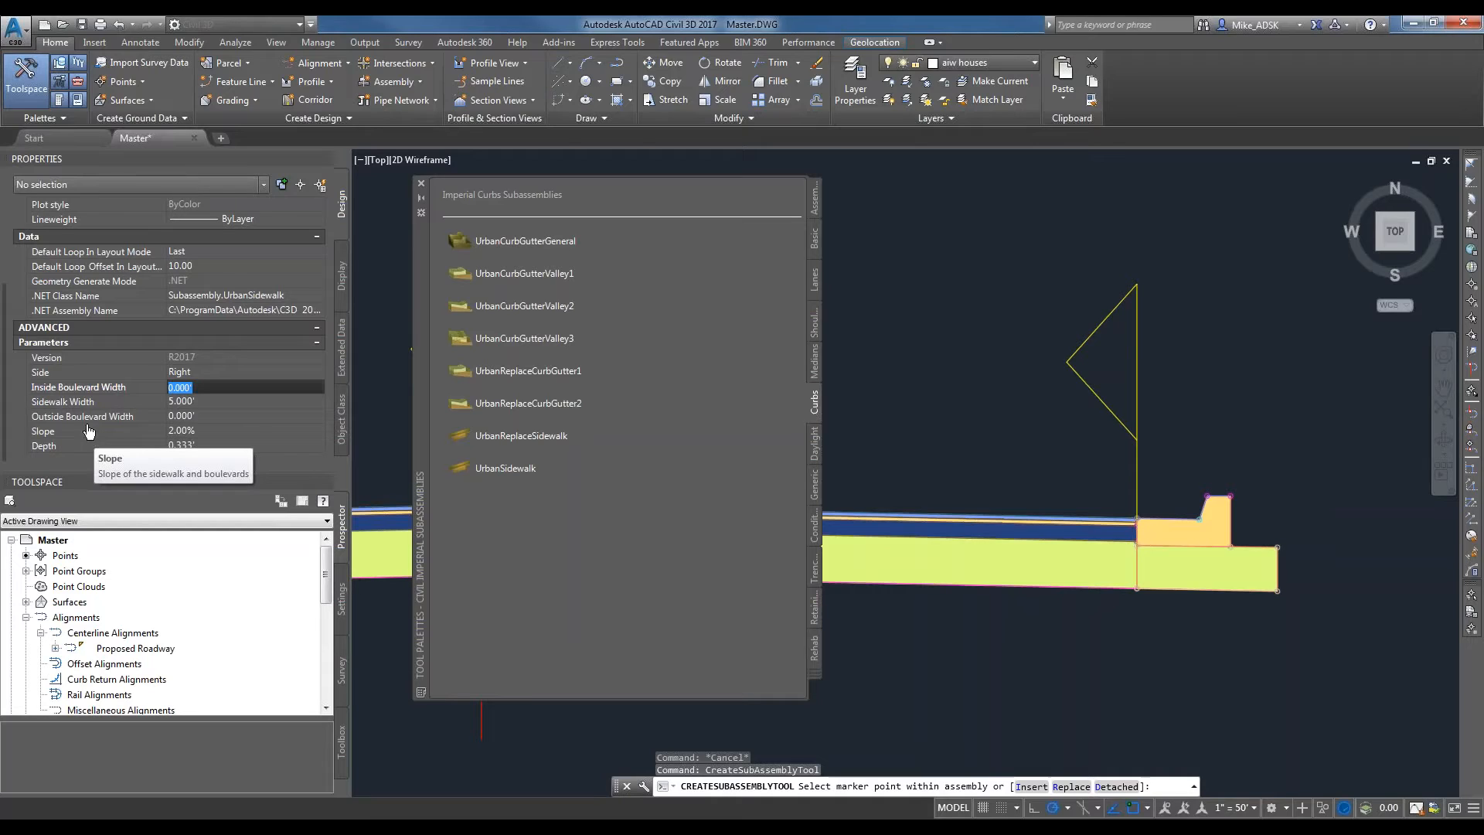
click(199, 402)
text(9)
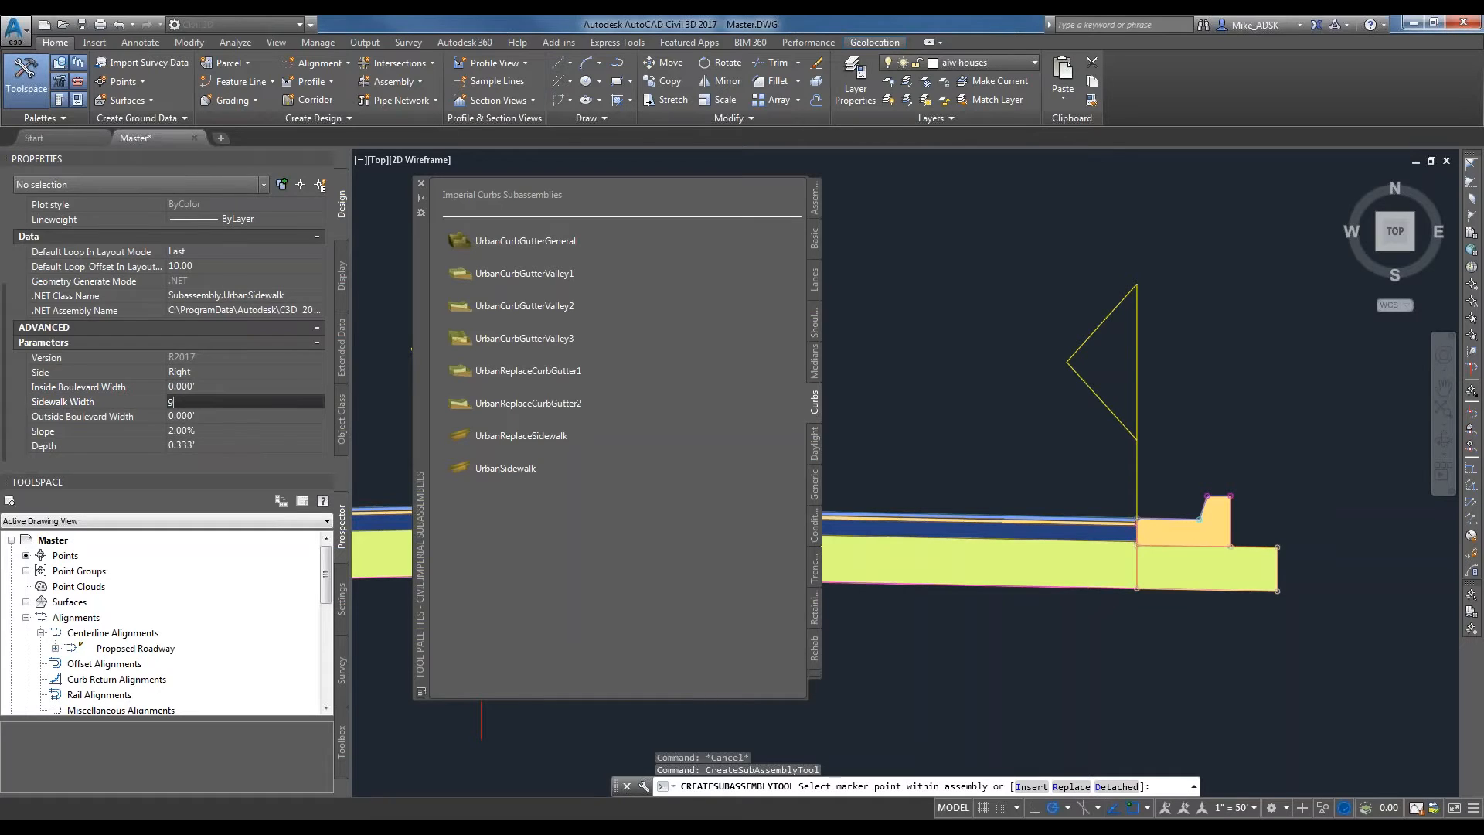
key(Tab)
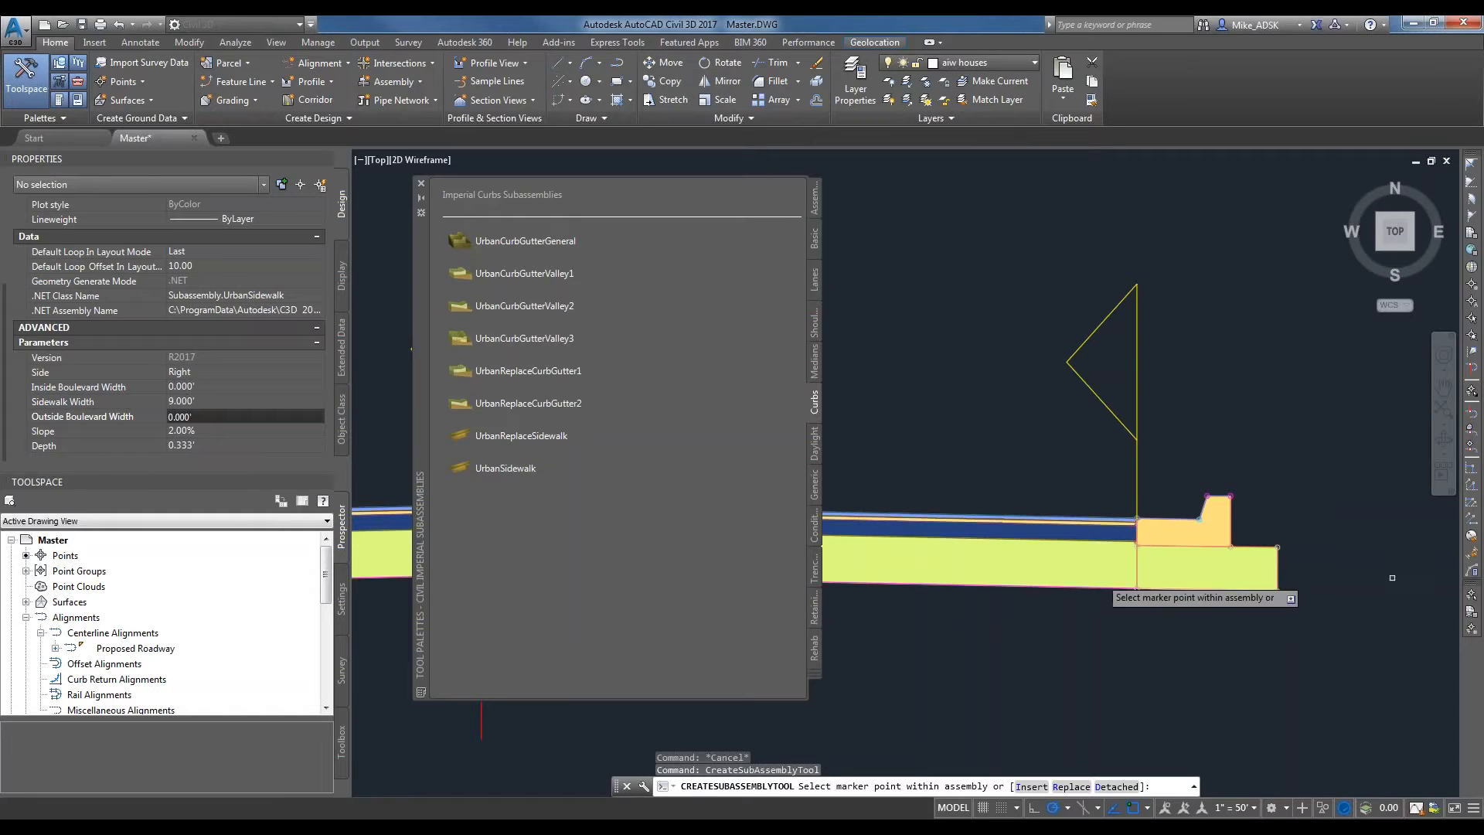
Attach the sidewalk to the top back corner of the right curb and end the insertion.
scroll(1113, 503, up, 5)
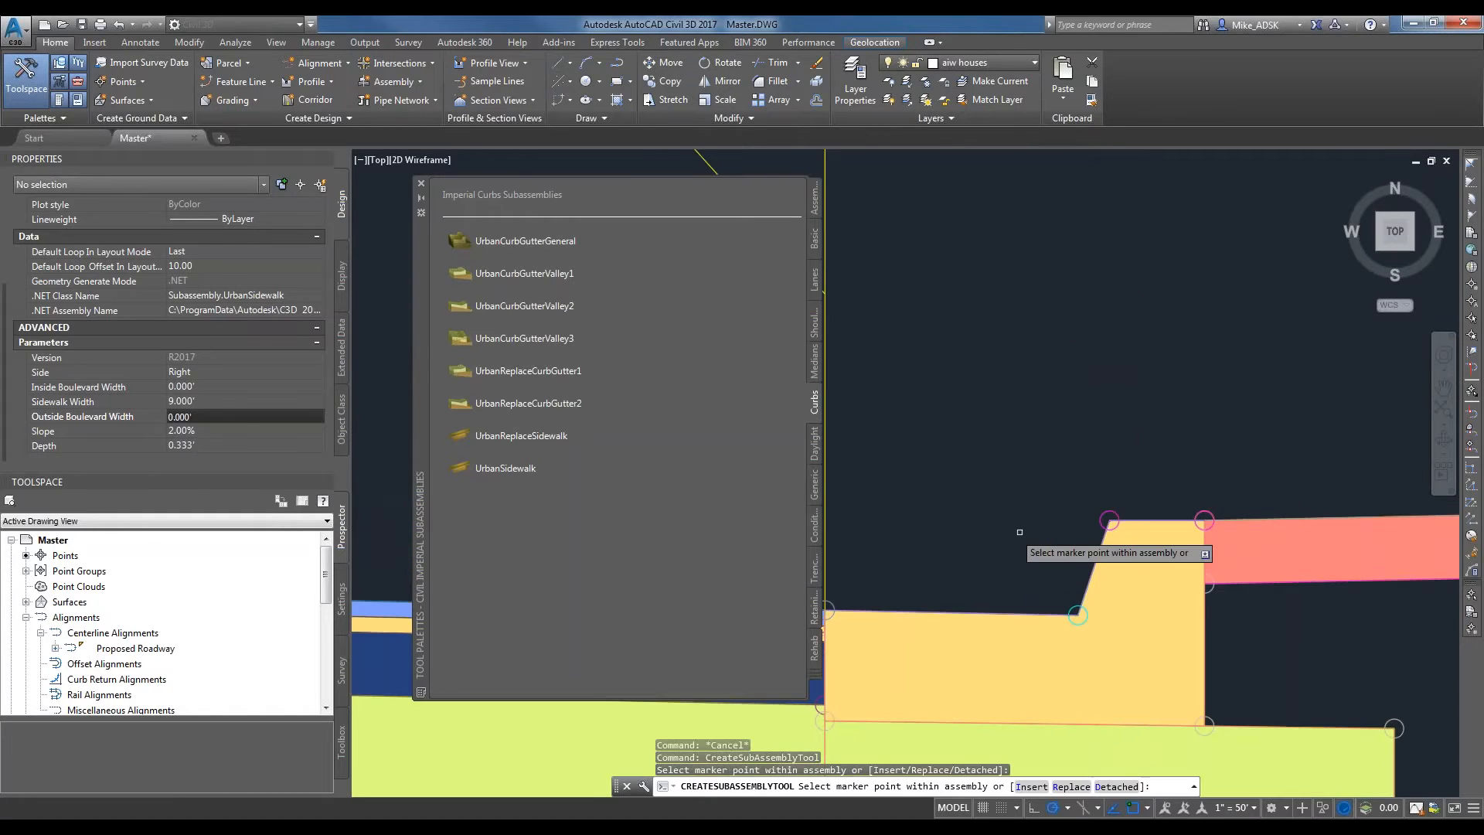
scroll(1019, 532, down, 5)
key(Escape)
mouse_move(1110, 570)
middle_down()
mouse_move(1002, 576)
mouse_move(1067, 590)
middle_up()
scroll(1074, 602, down, 4)
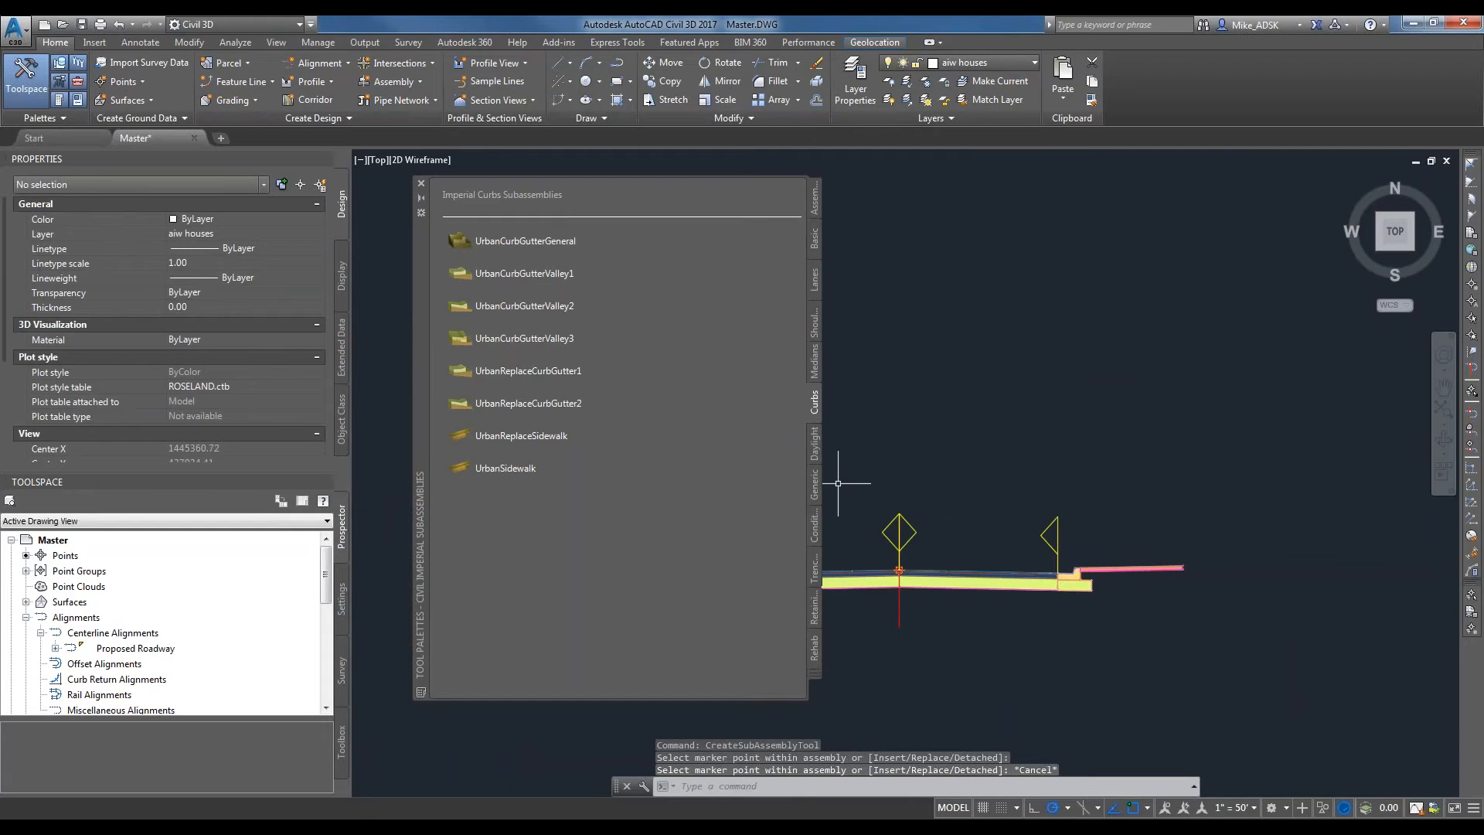
right_click(812, 432)
click(1296, 407)
key(Escape)
scroll(969, 585, up, 2)
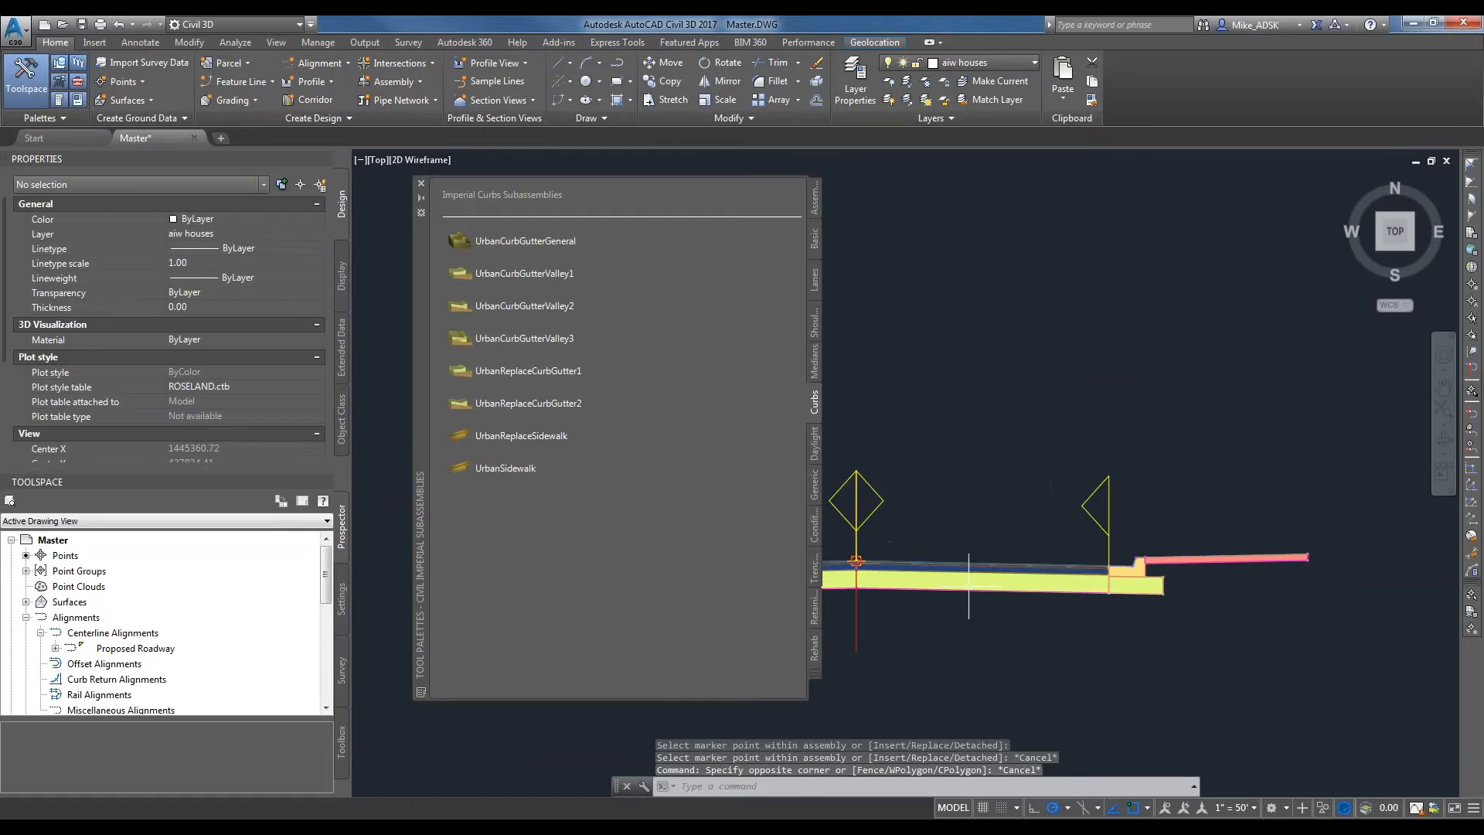
scroll(969, 586, up, 2)
scroll(1236, 571, down, 2)
middle_drag(1309, 558, 1193, 566)
scroll(1193, 566, up, 2)
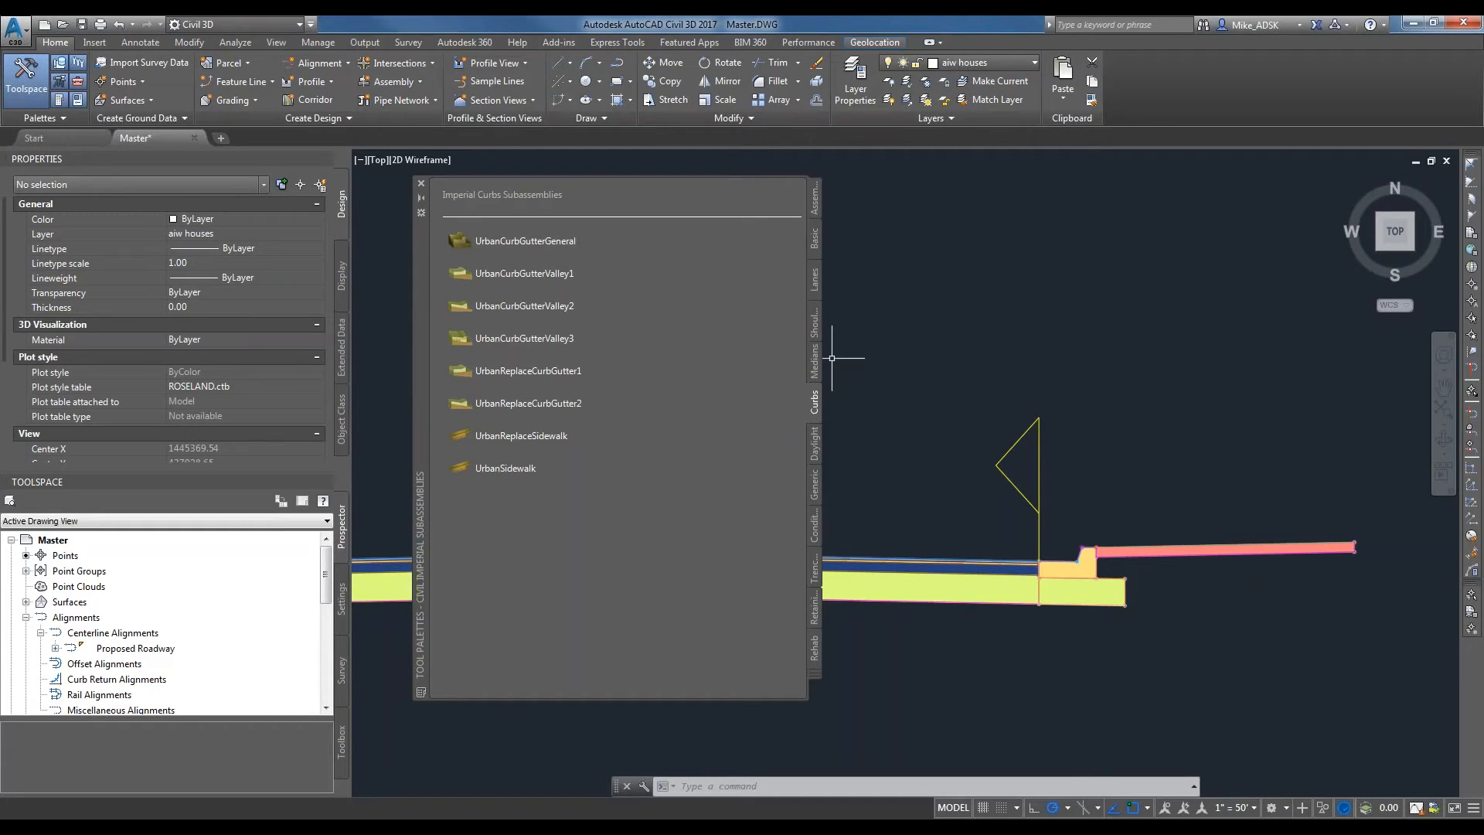
Examine the DaylightBasin subassembly's daylight link, foreslope, basin, cut and fill parameters.
click(817, 451)
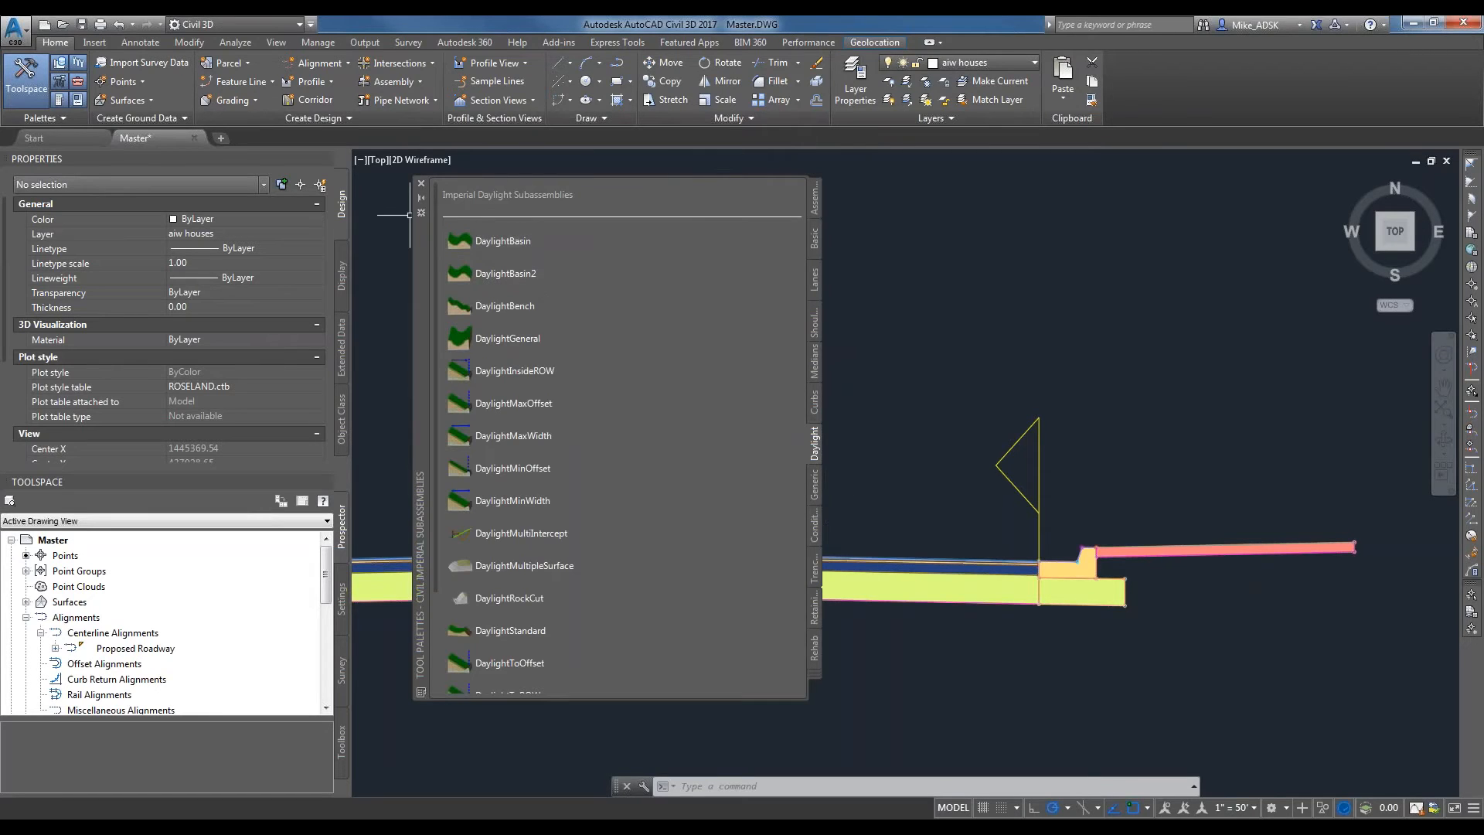
click(498, 287)
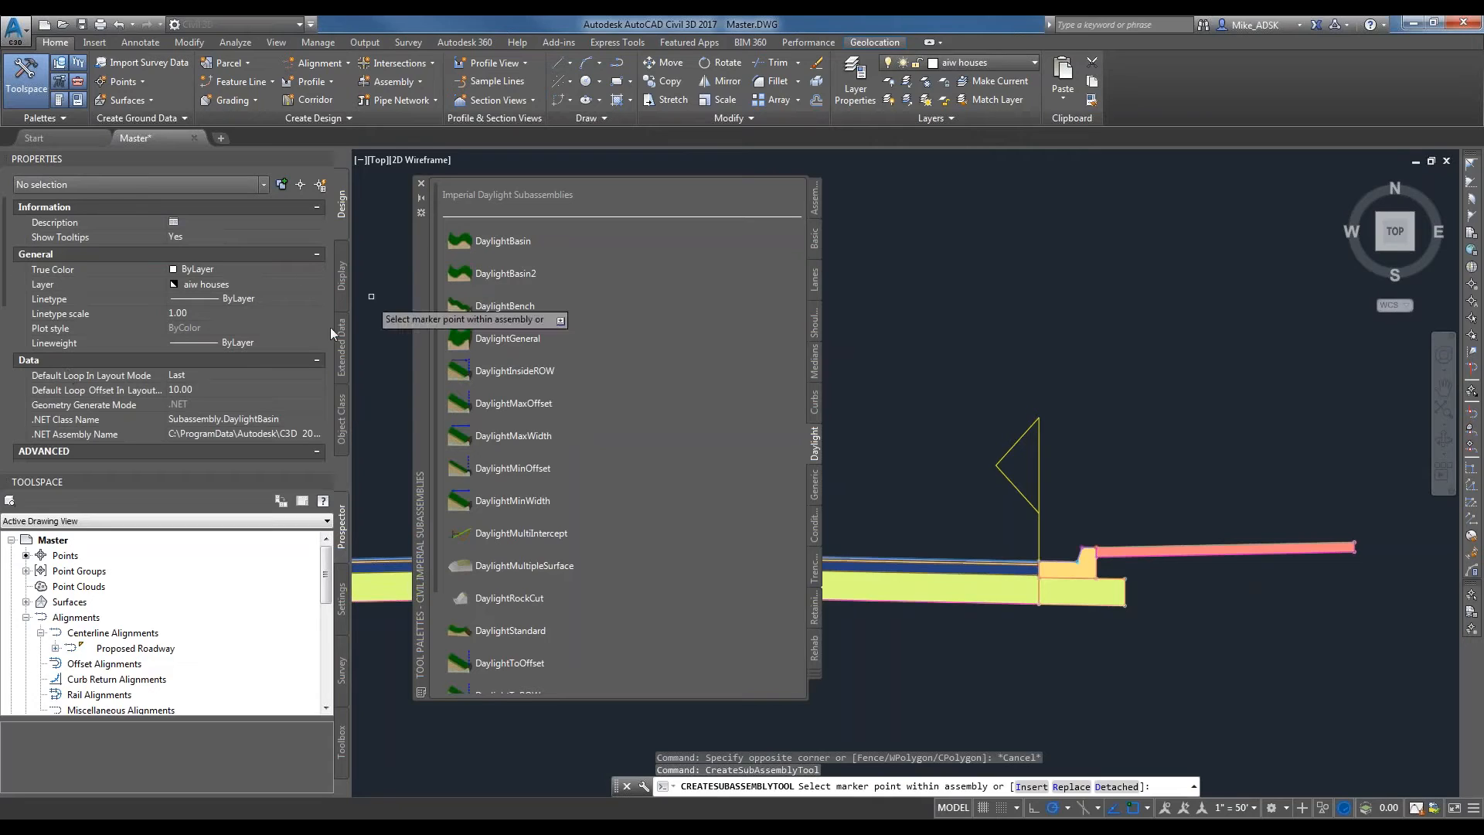
drag(5, 250, 17, 327)
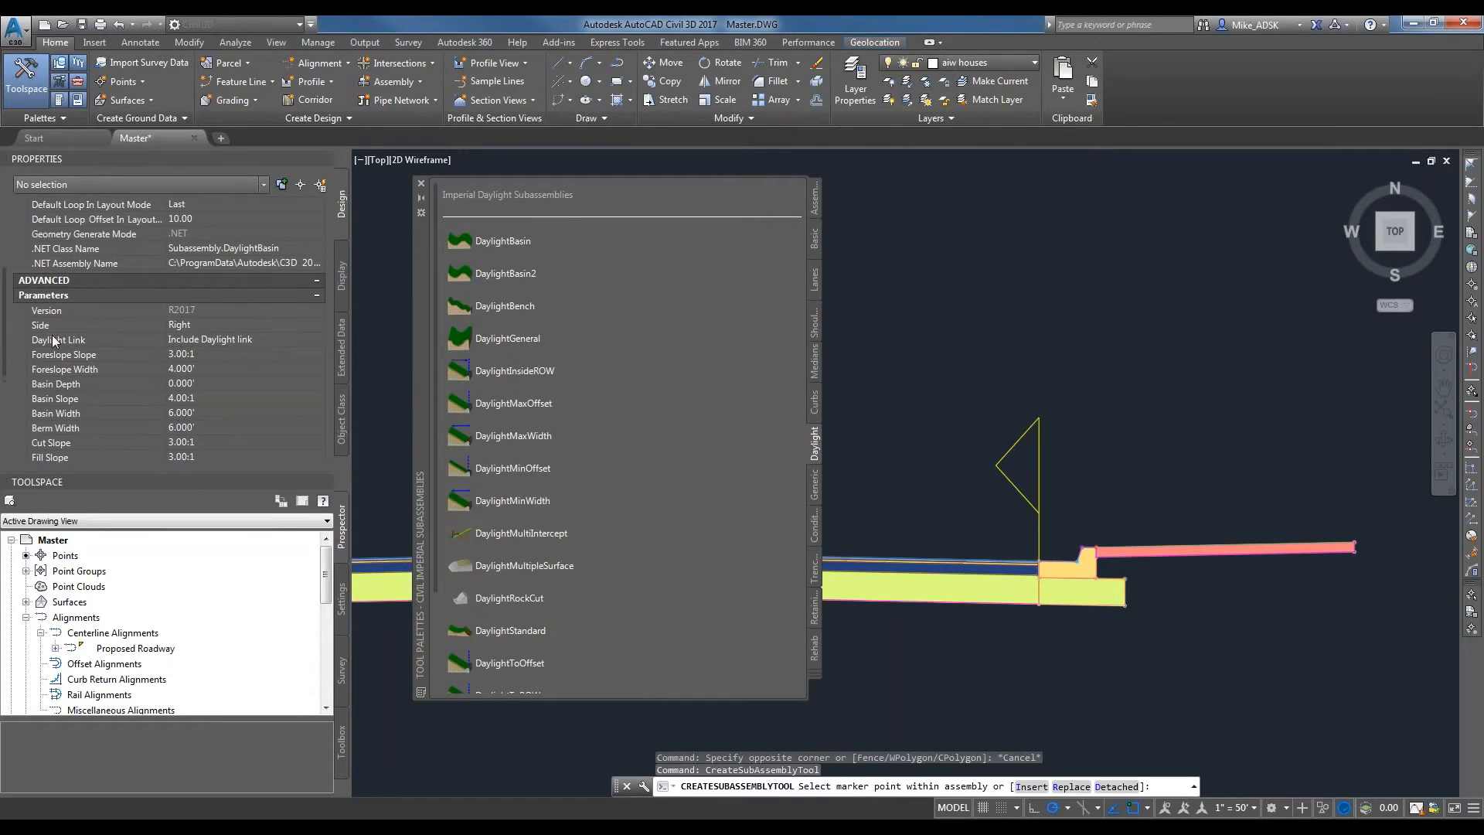
mouse_move(67, 341)
click(192, 353)
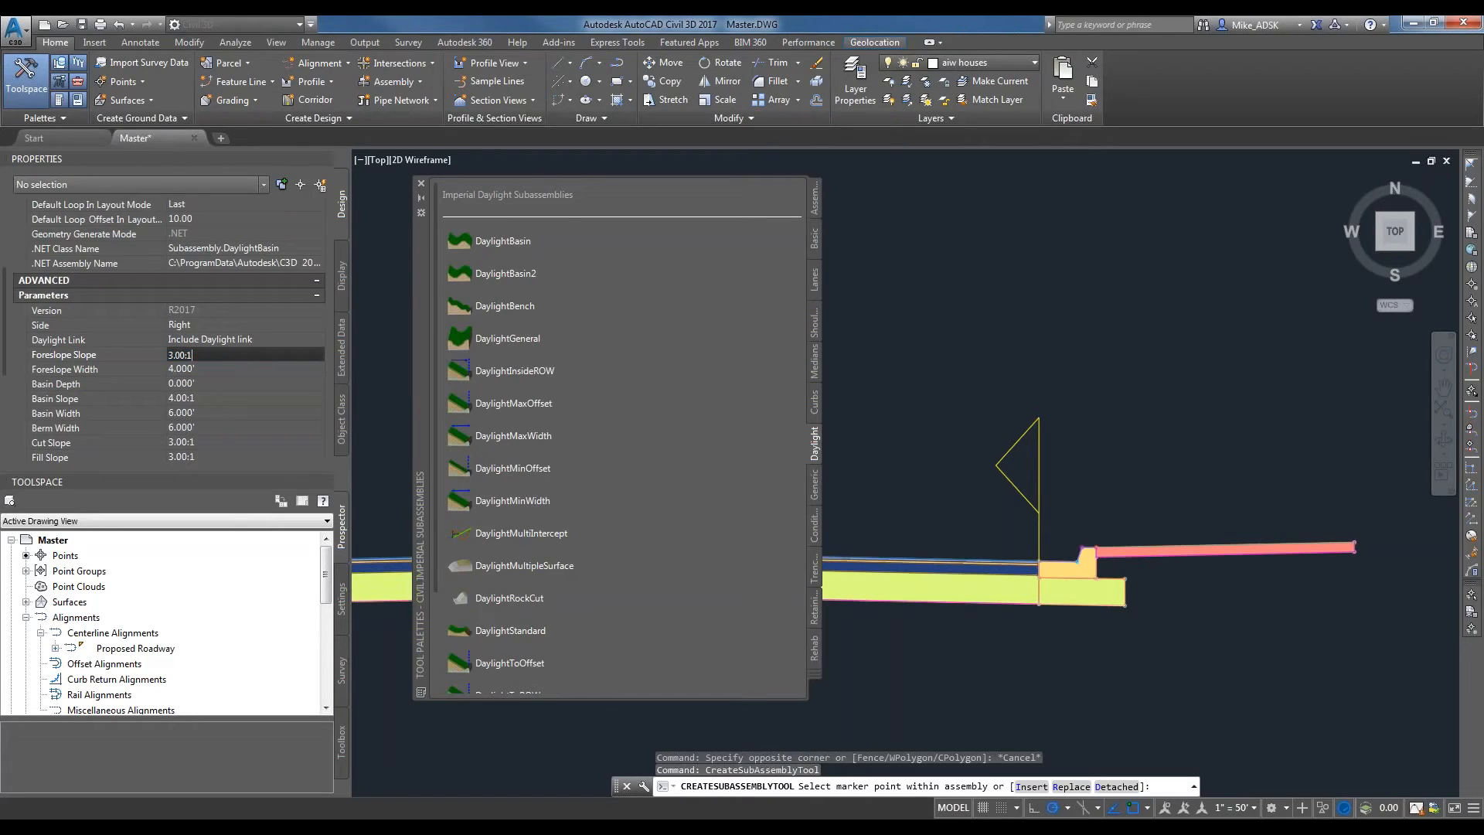
click(211, 369)
click(247, 356)
click(246, 368)
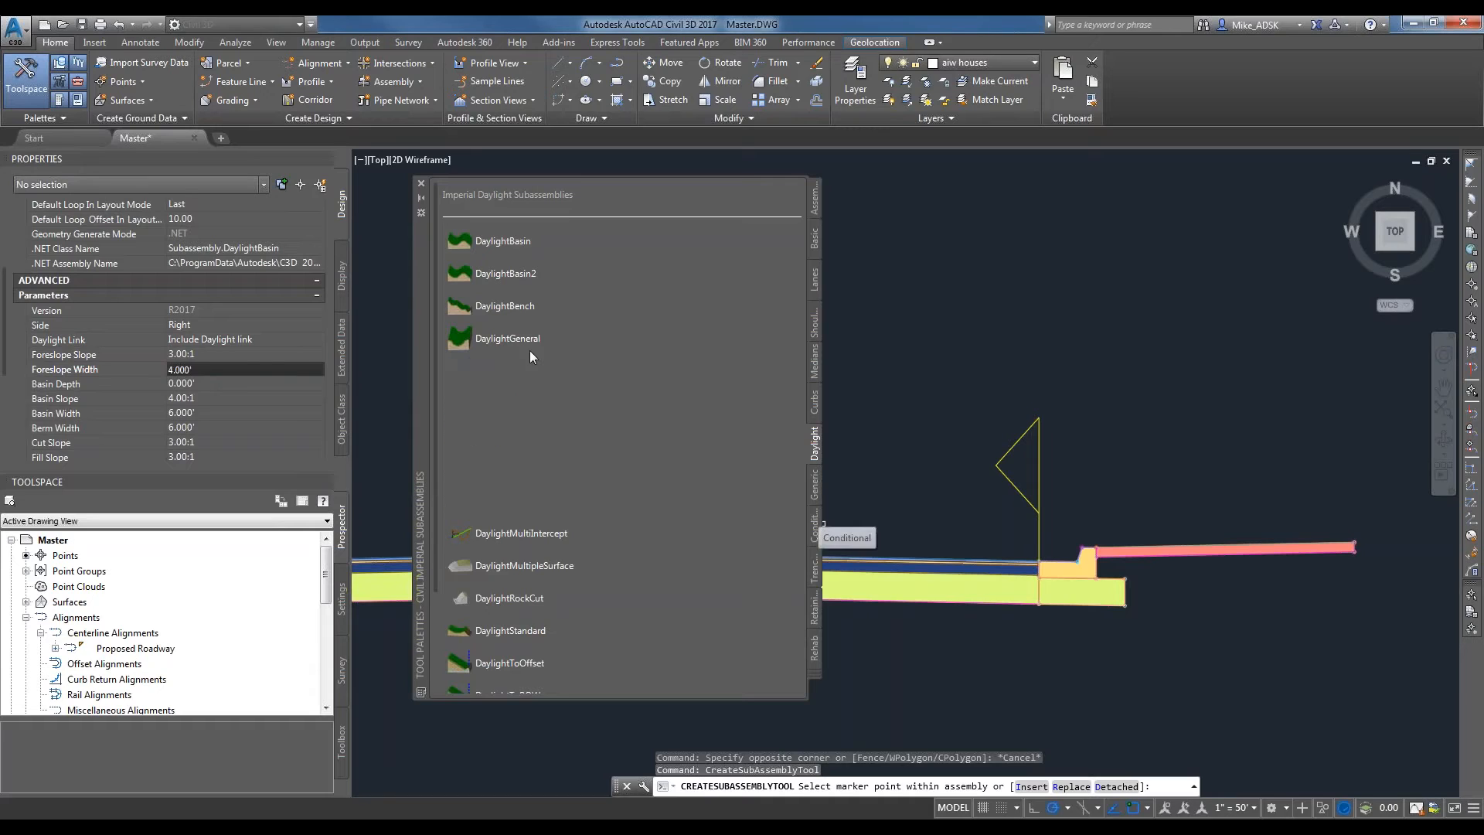
Attach a right-side DaylightGeneral subassembly to the top outer corner of the right sidewalk and end the insertion.
drag(8, 240, 10, 299)
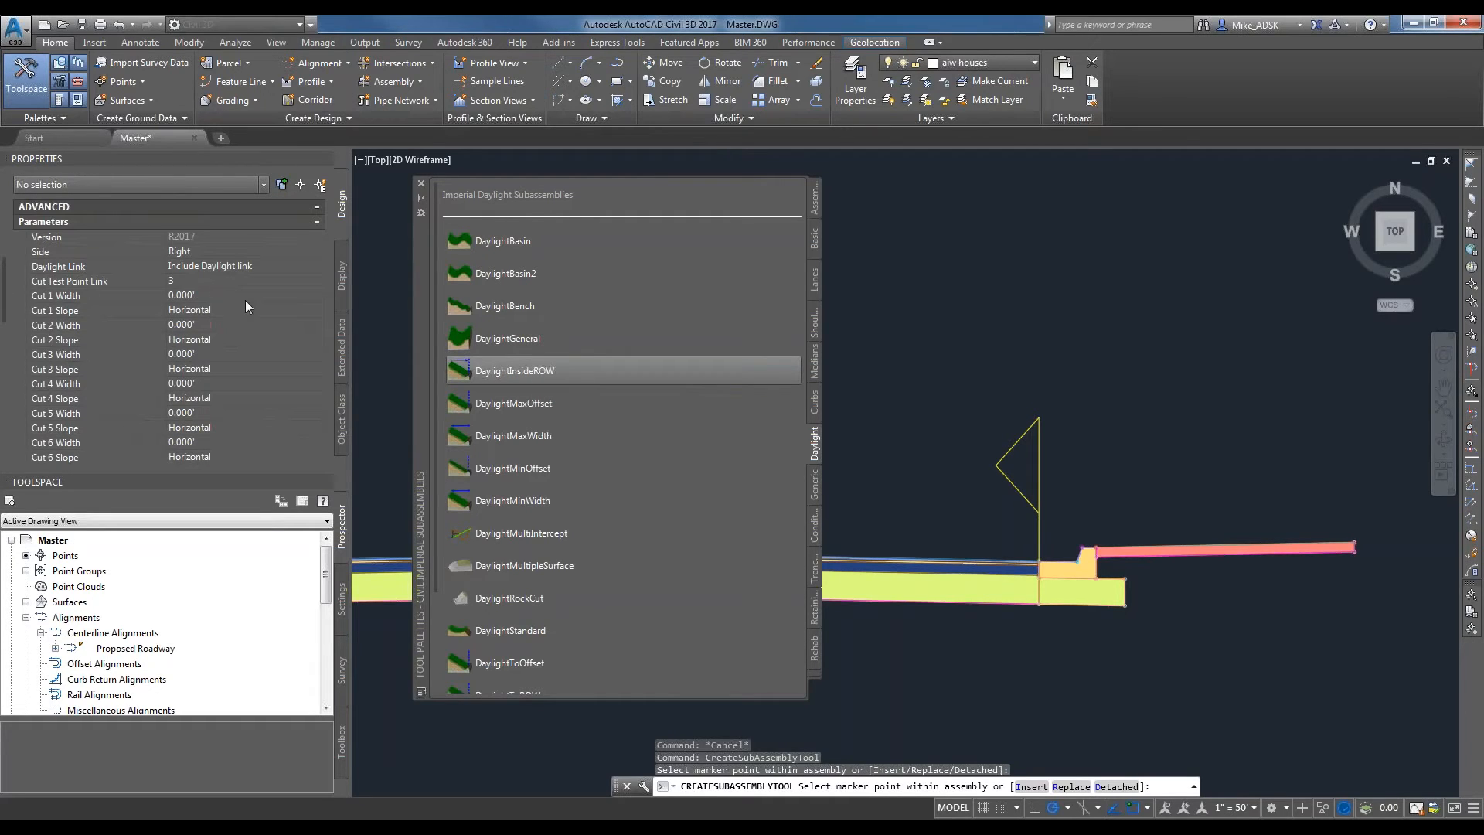
scroll(228, 305, down, 6)
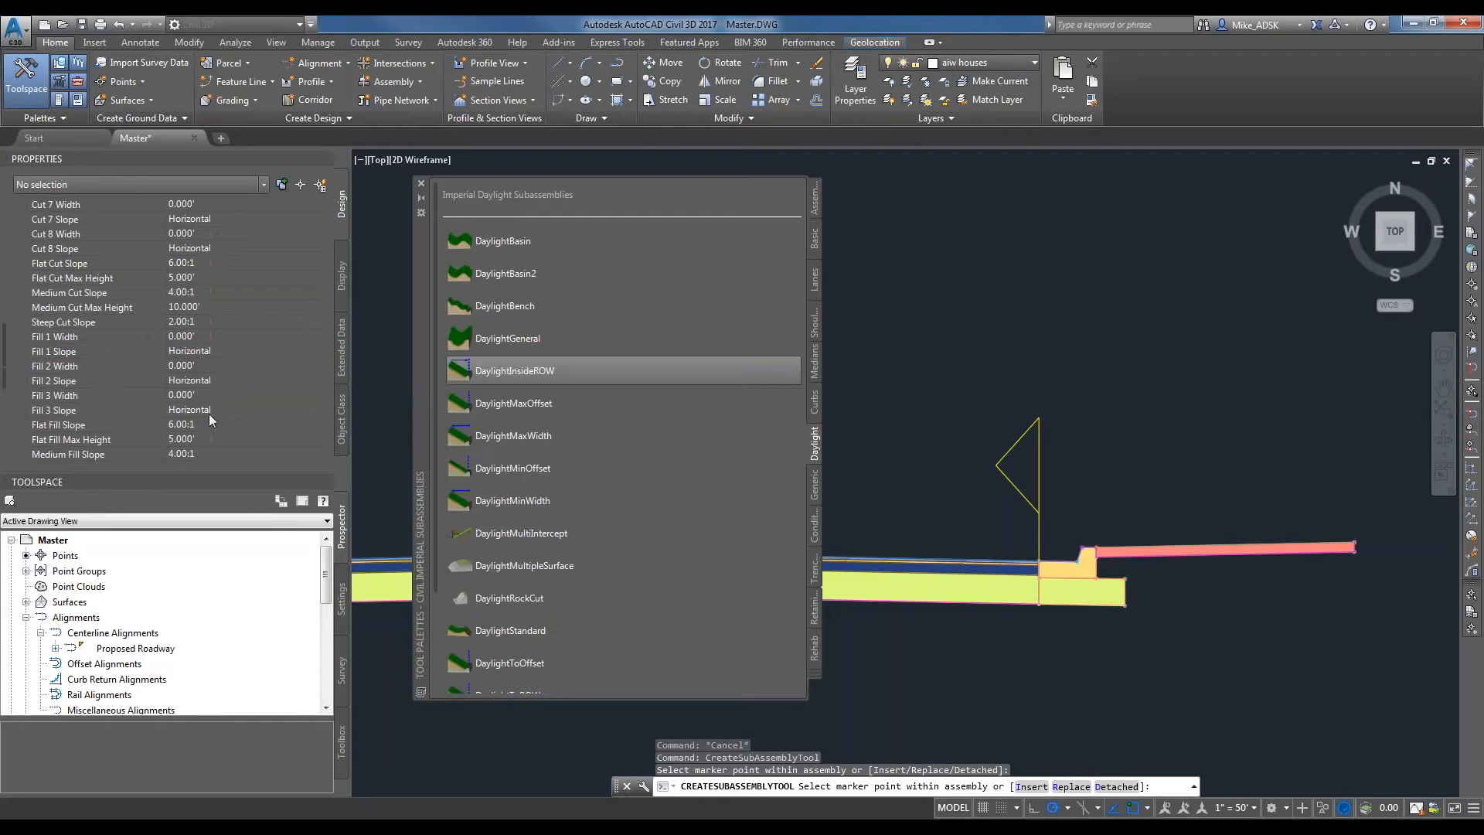
scroll(208, 427, down, 4)
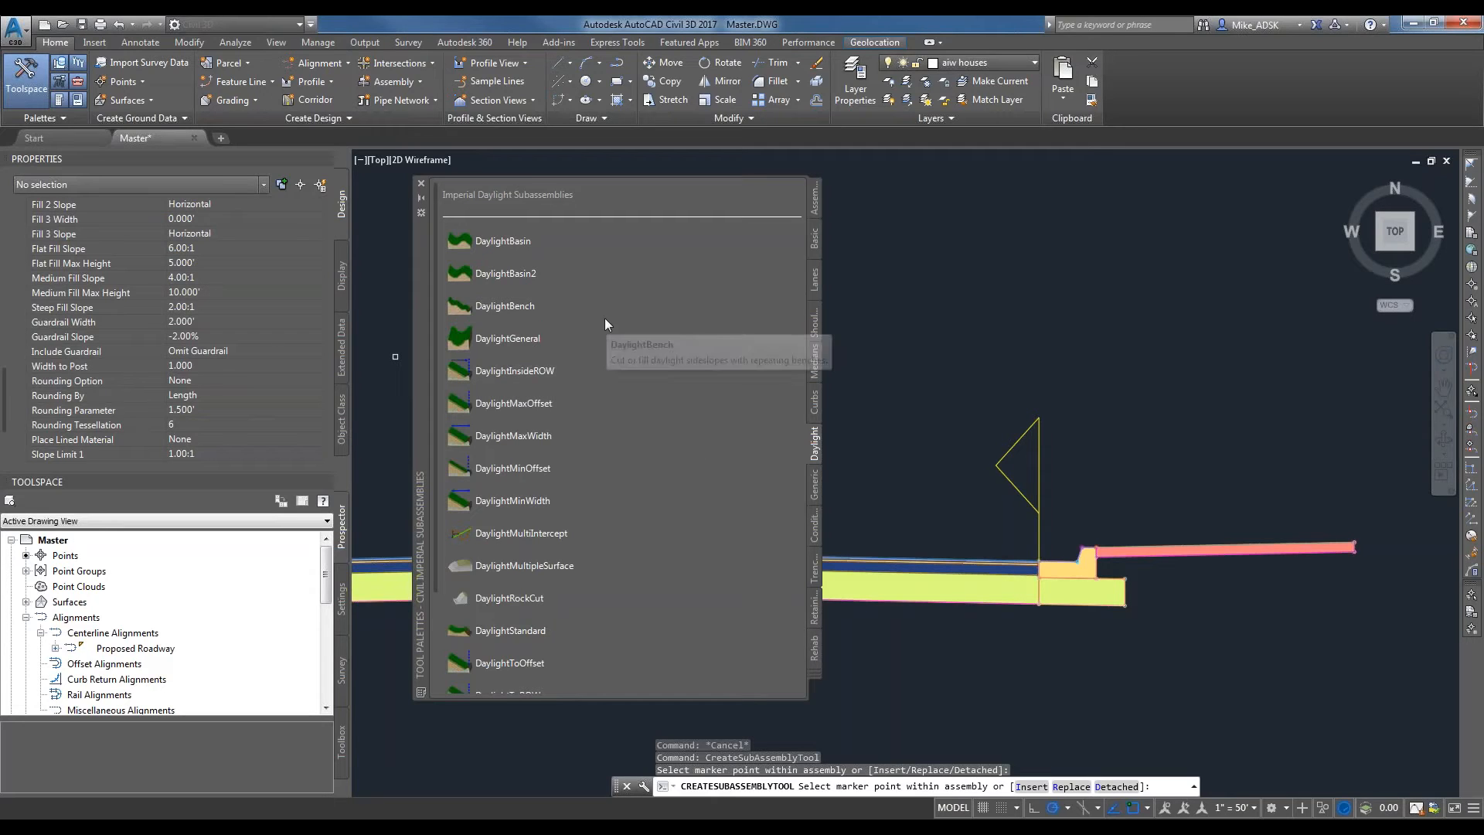
click(526, 340)
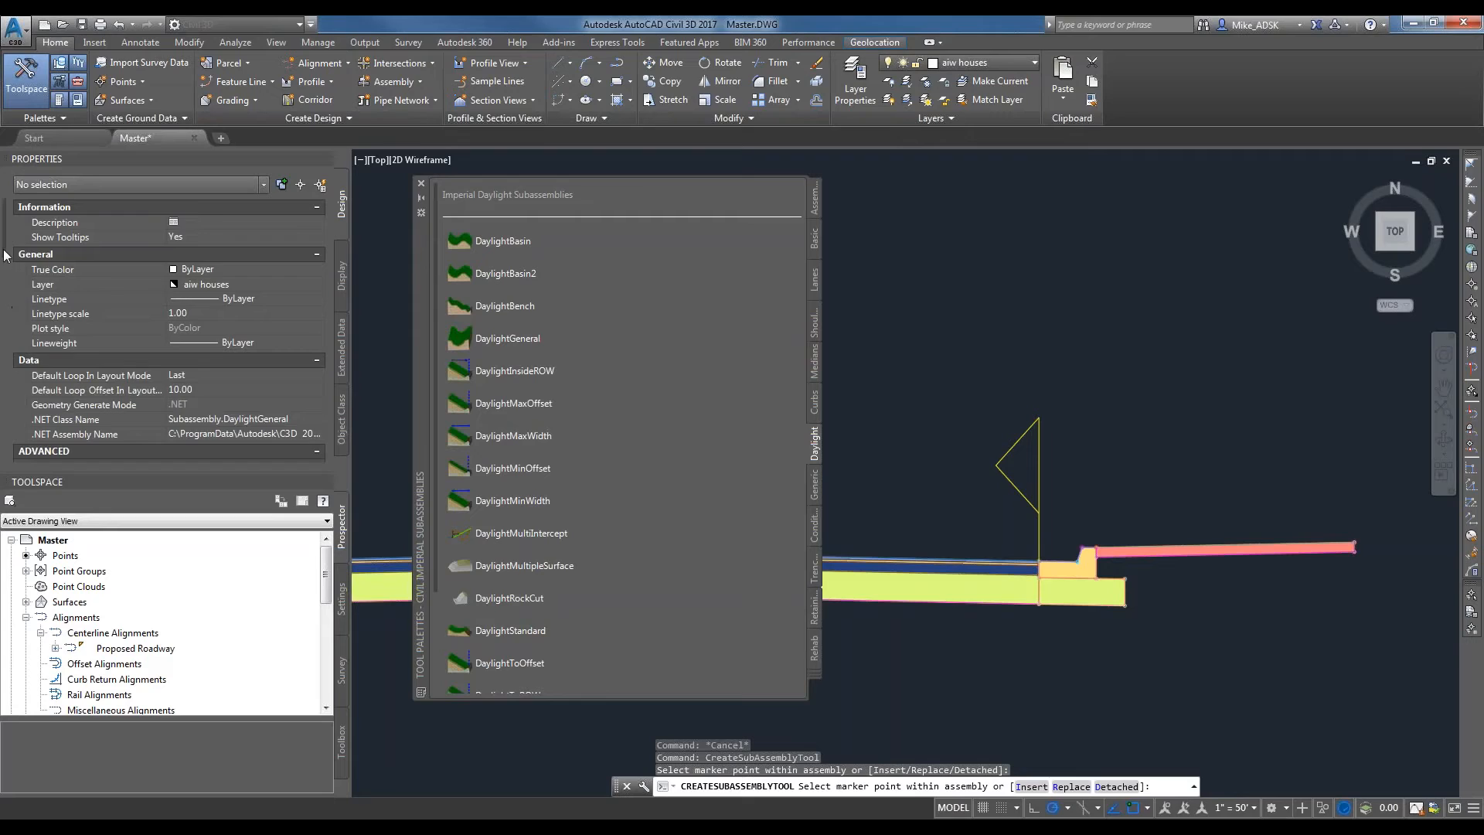
scroll(147, 304, down, 5)
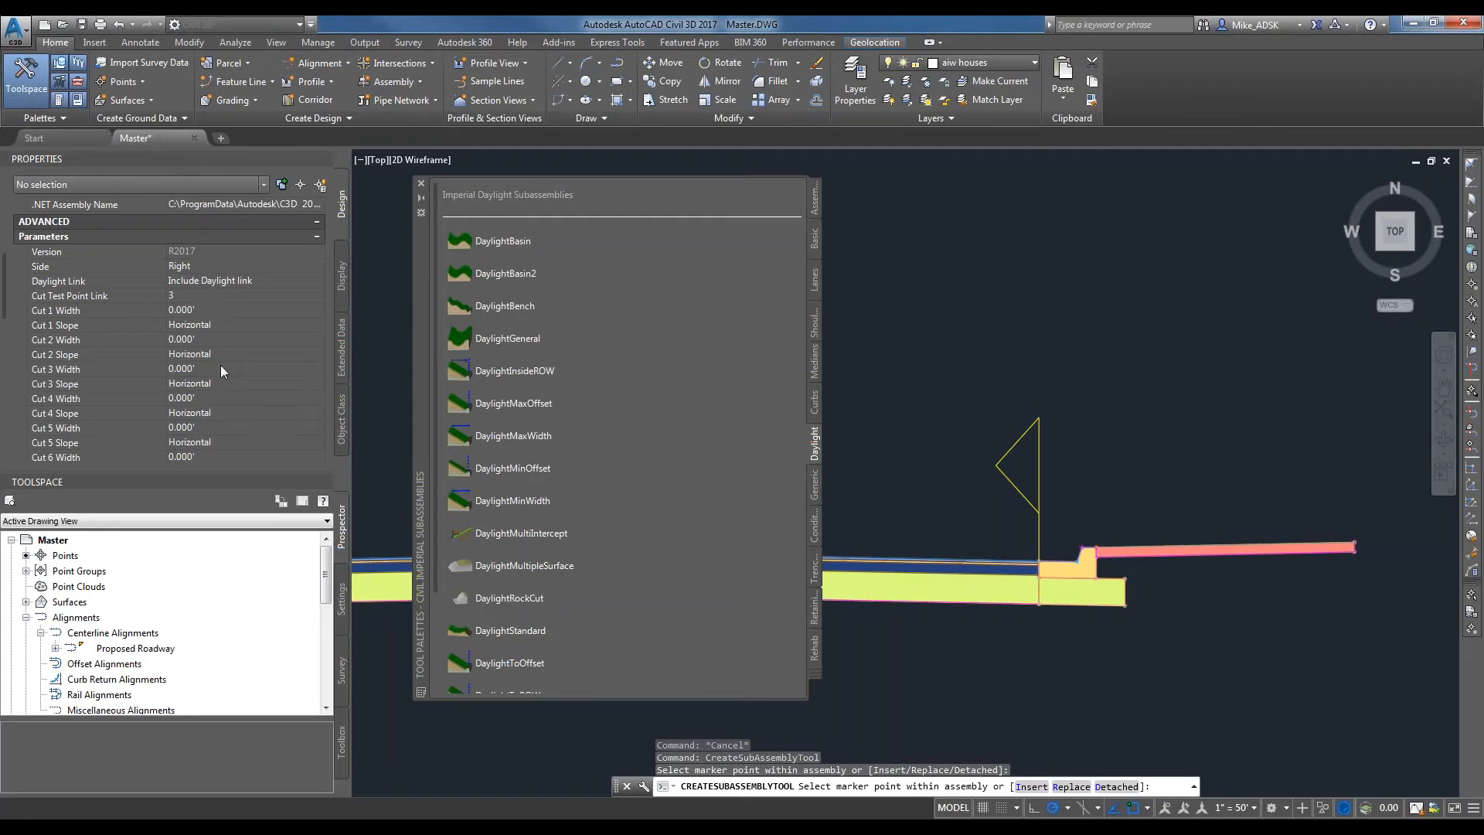
drag(9, 286, 4, 323)
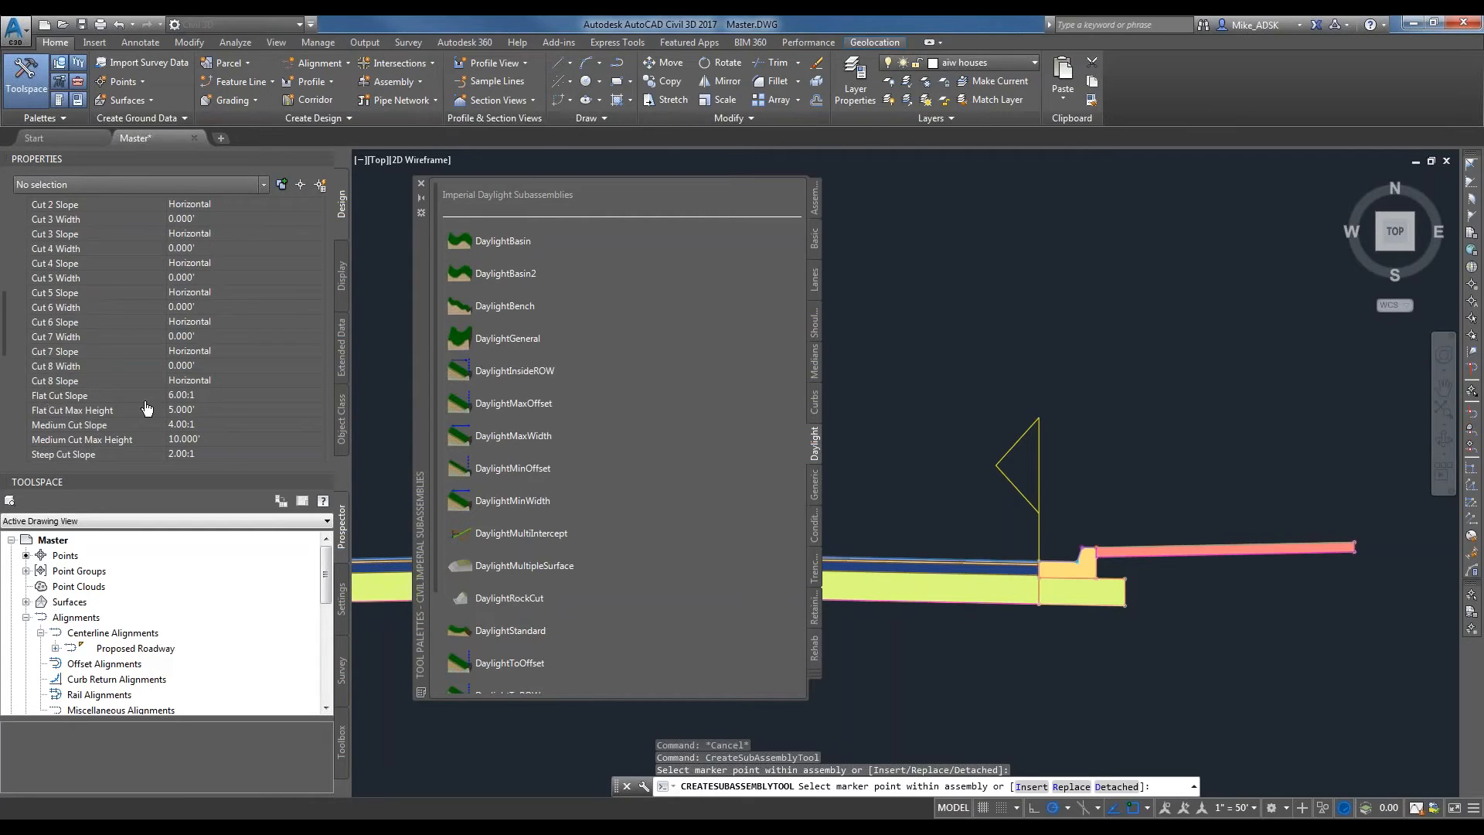
scroll(1375, 548, up, 5)
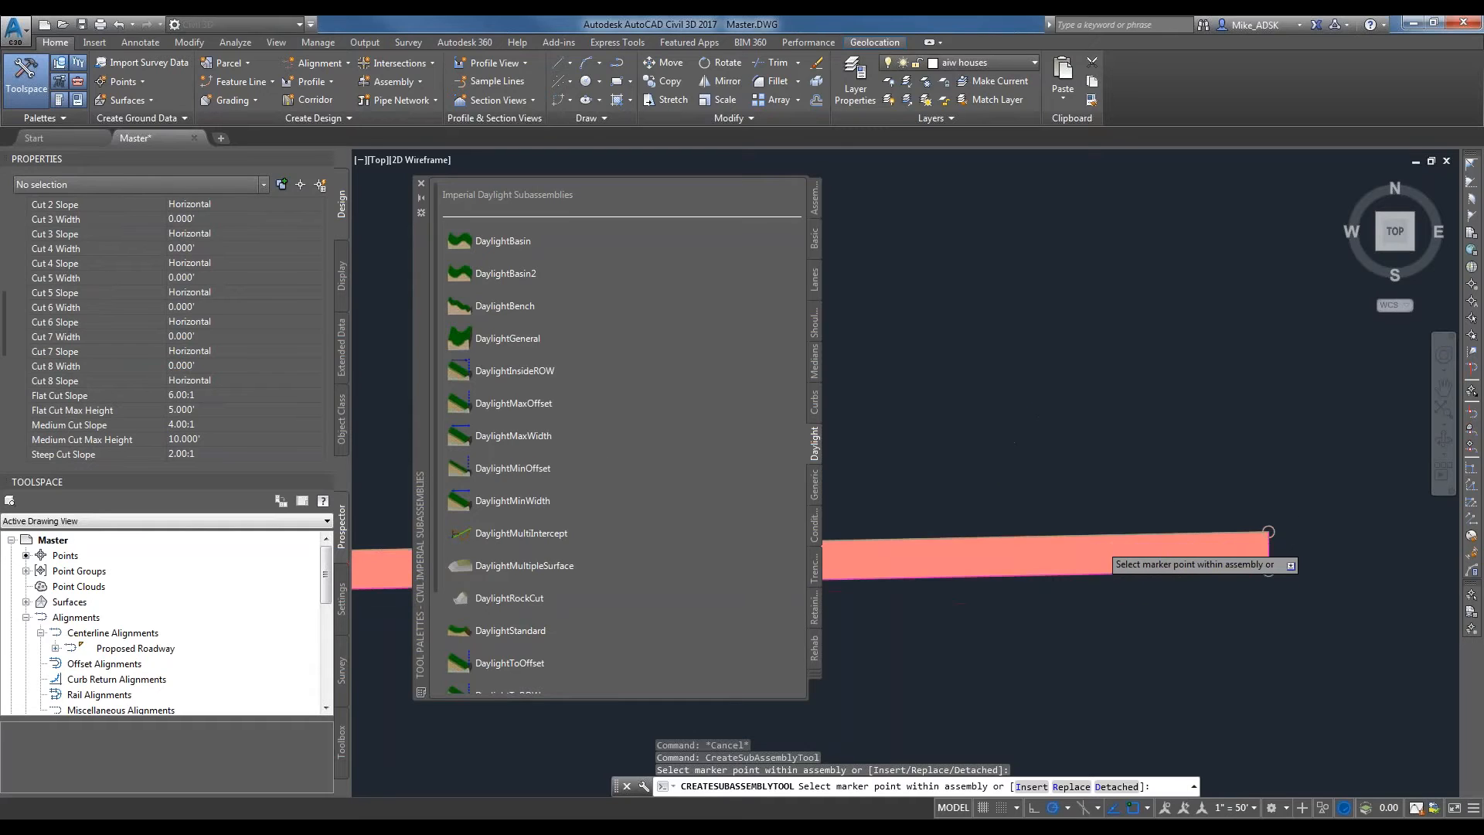
scroll(1270, 529, down, 5)
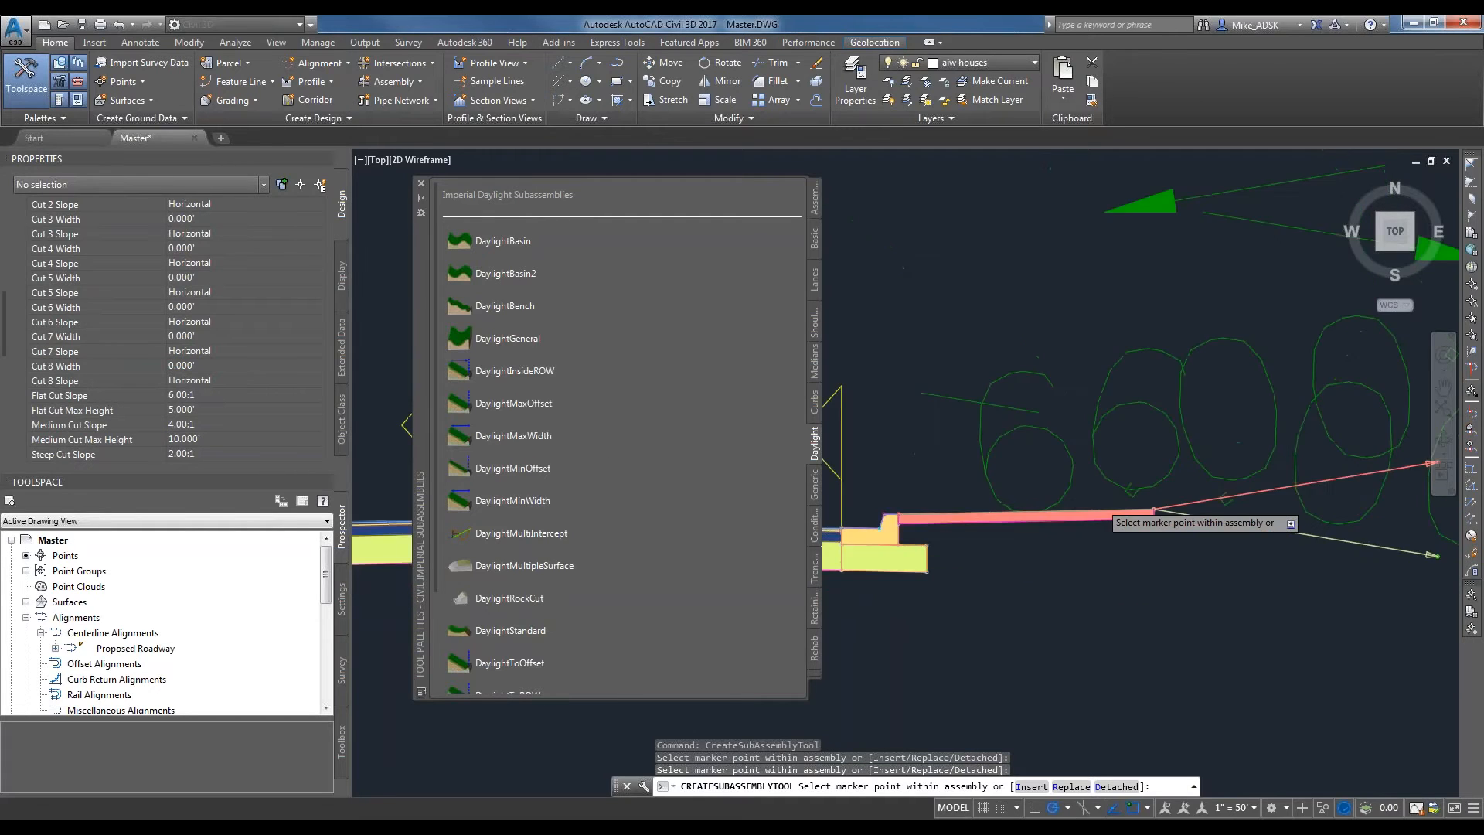
key(Escape)
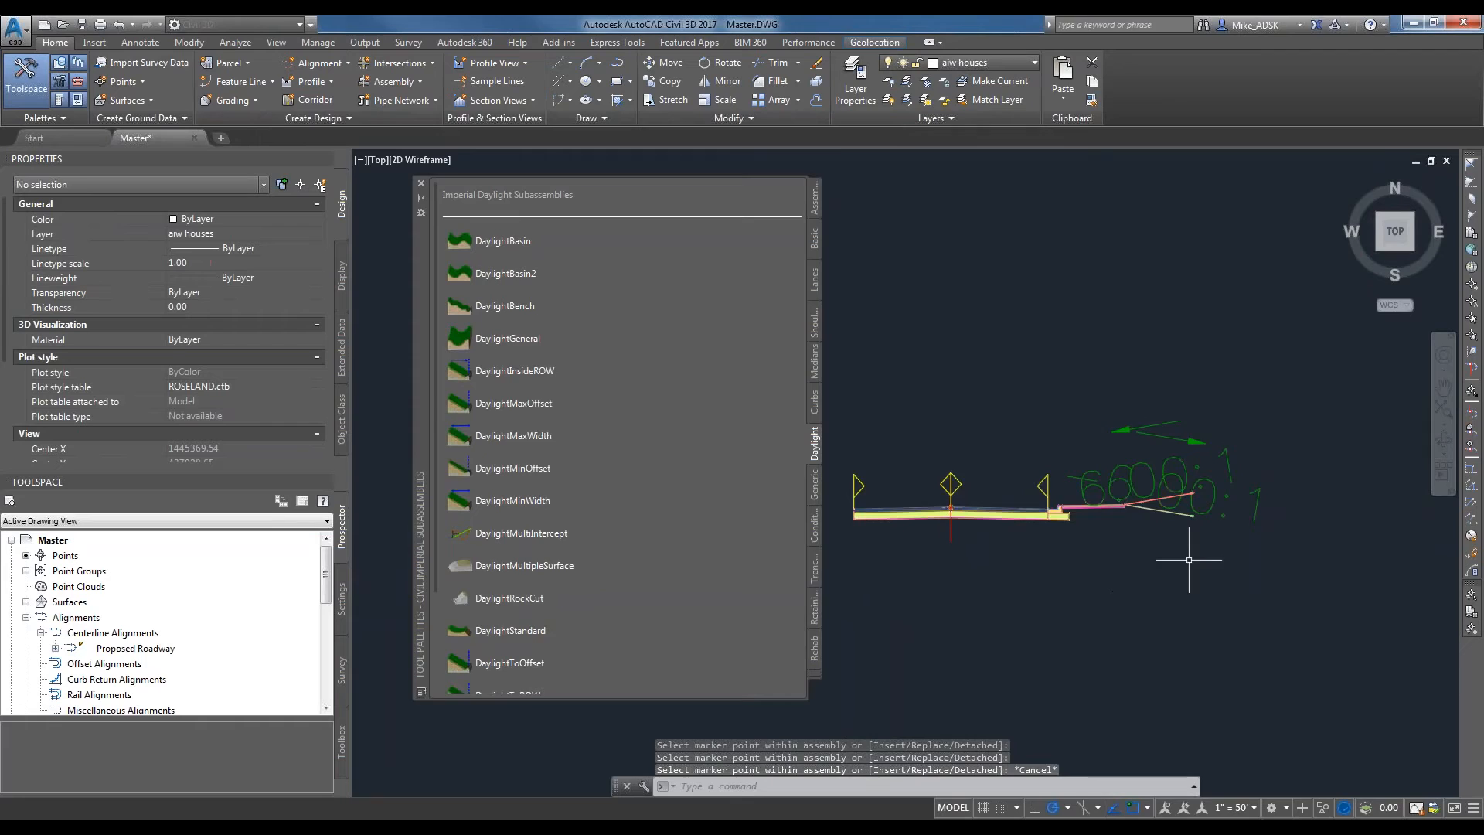
Examine the right half of the assembly from the centerline out to the daylight links, along with the bare left lane edge.
scroll(1205, 564, up, 4)
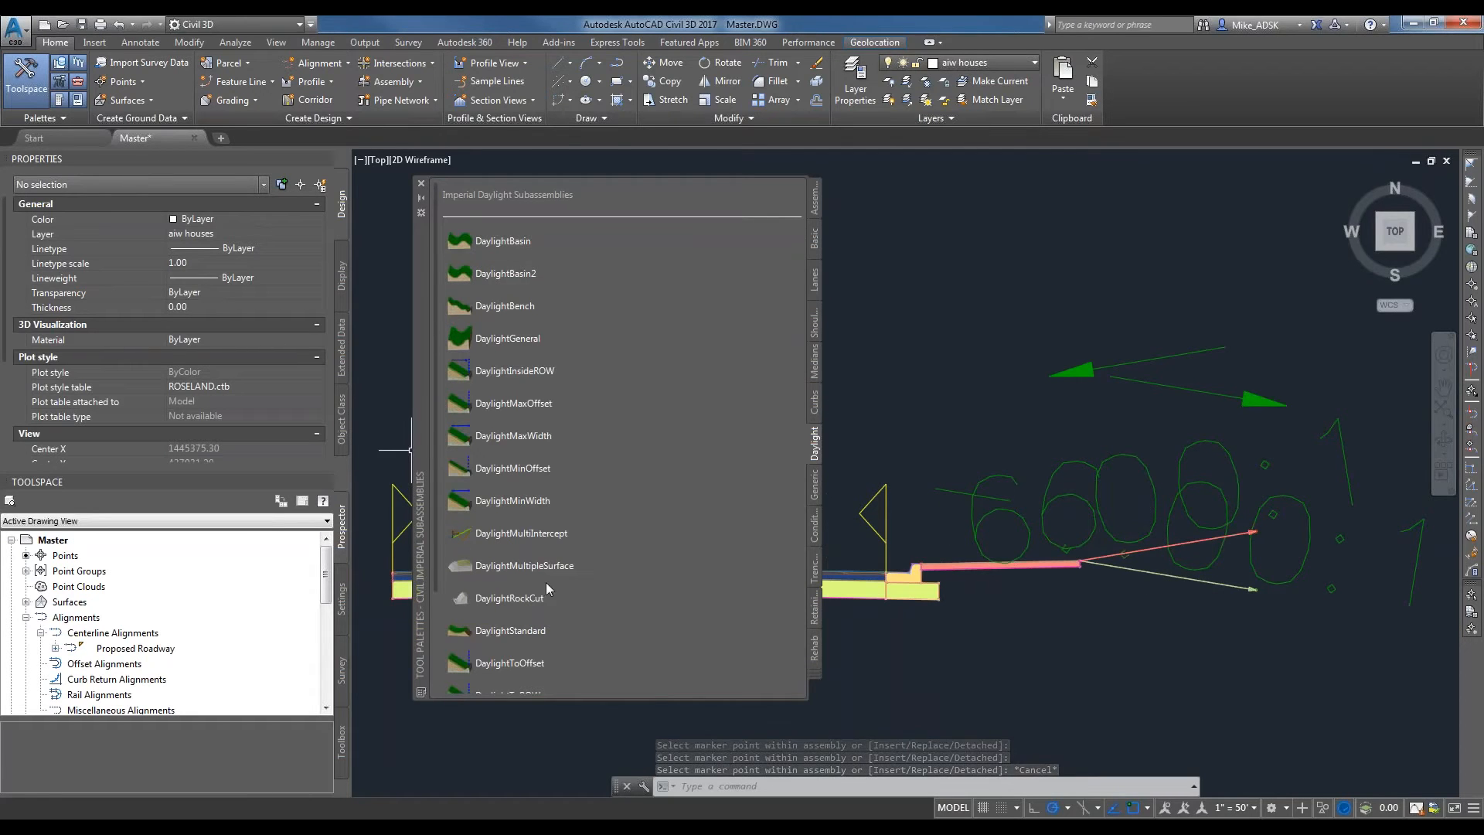
scroll(1010, 453, down, 5)
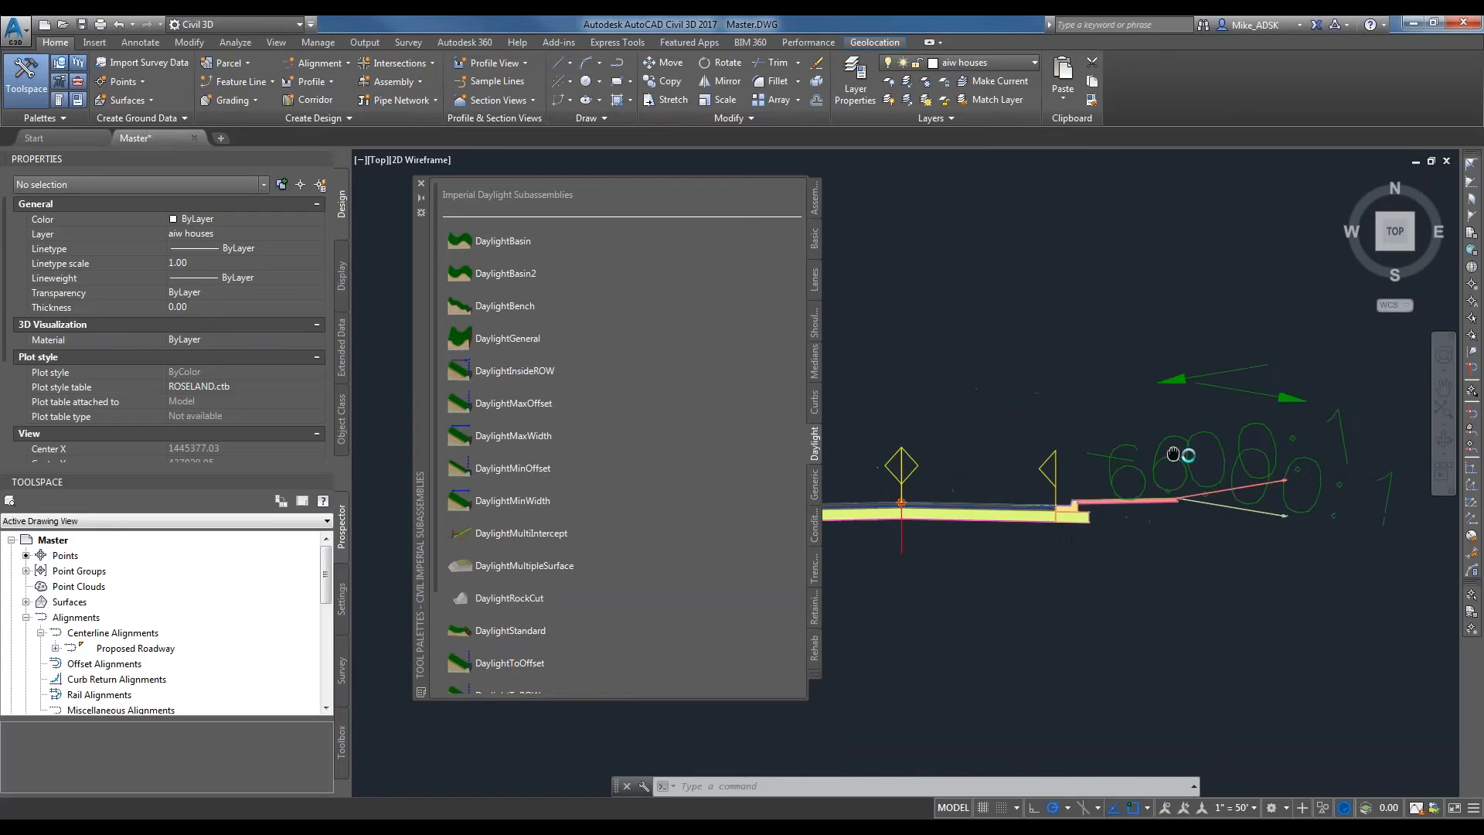
scroll(1161, 470, up, 2)
scroll(1098, 521, up, 2)
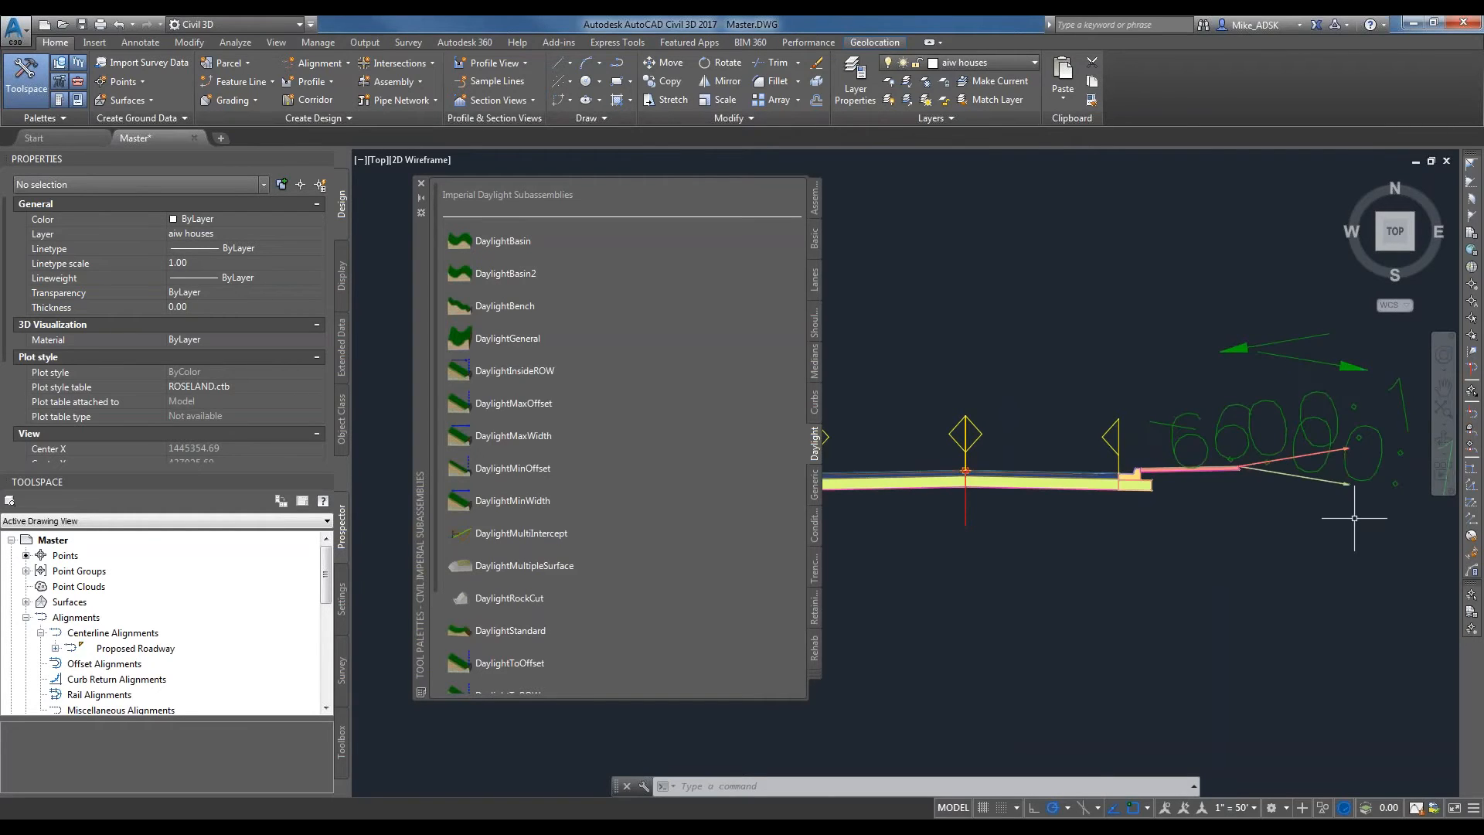
scroll(1190, 551, down, 2)
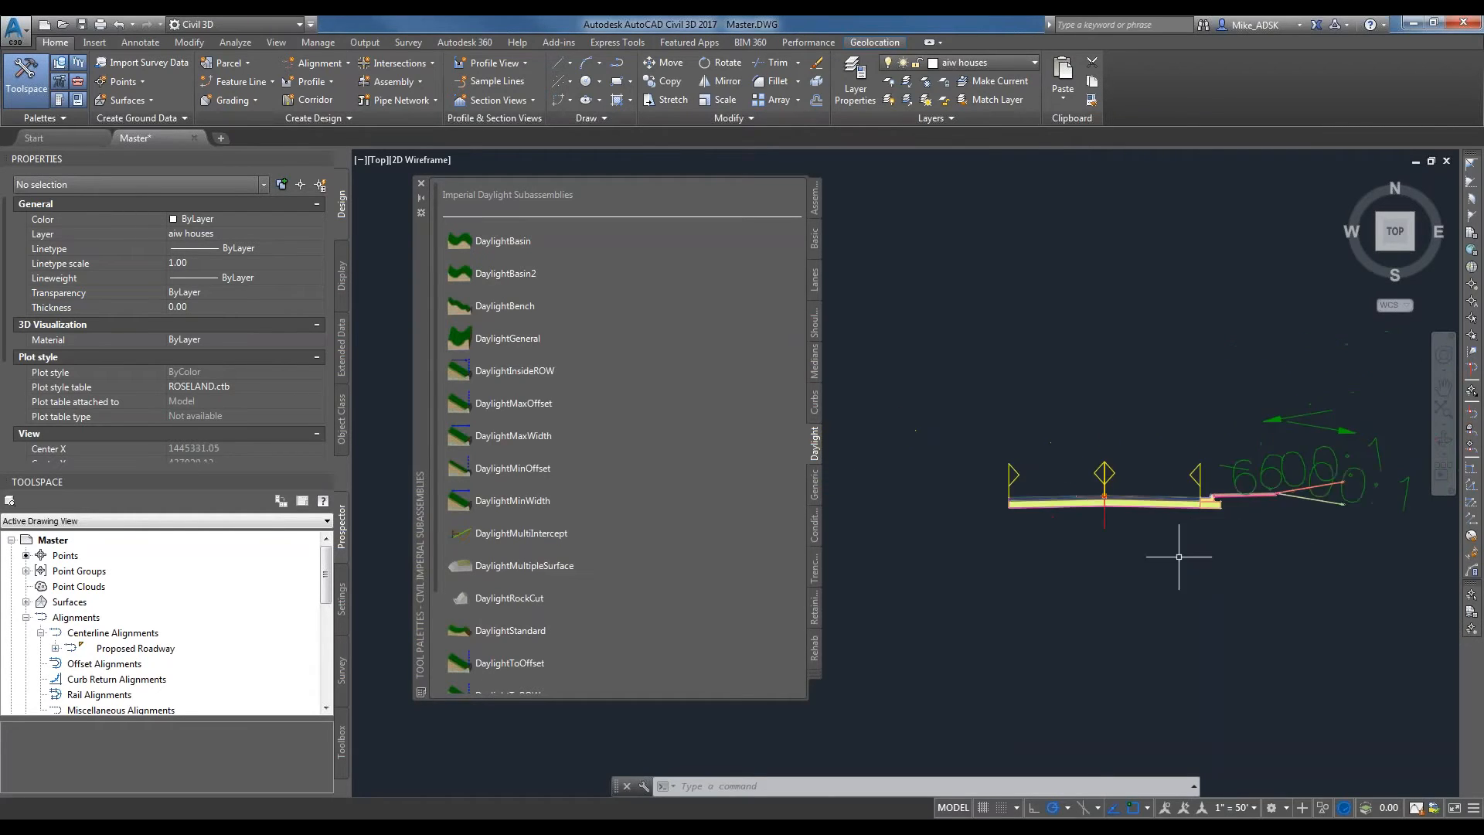
scroll(1246, 515, up, 2)
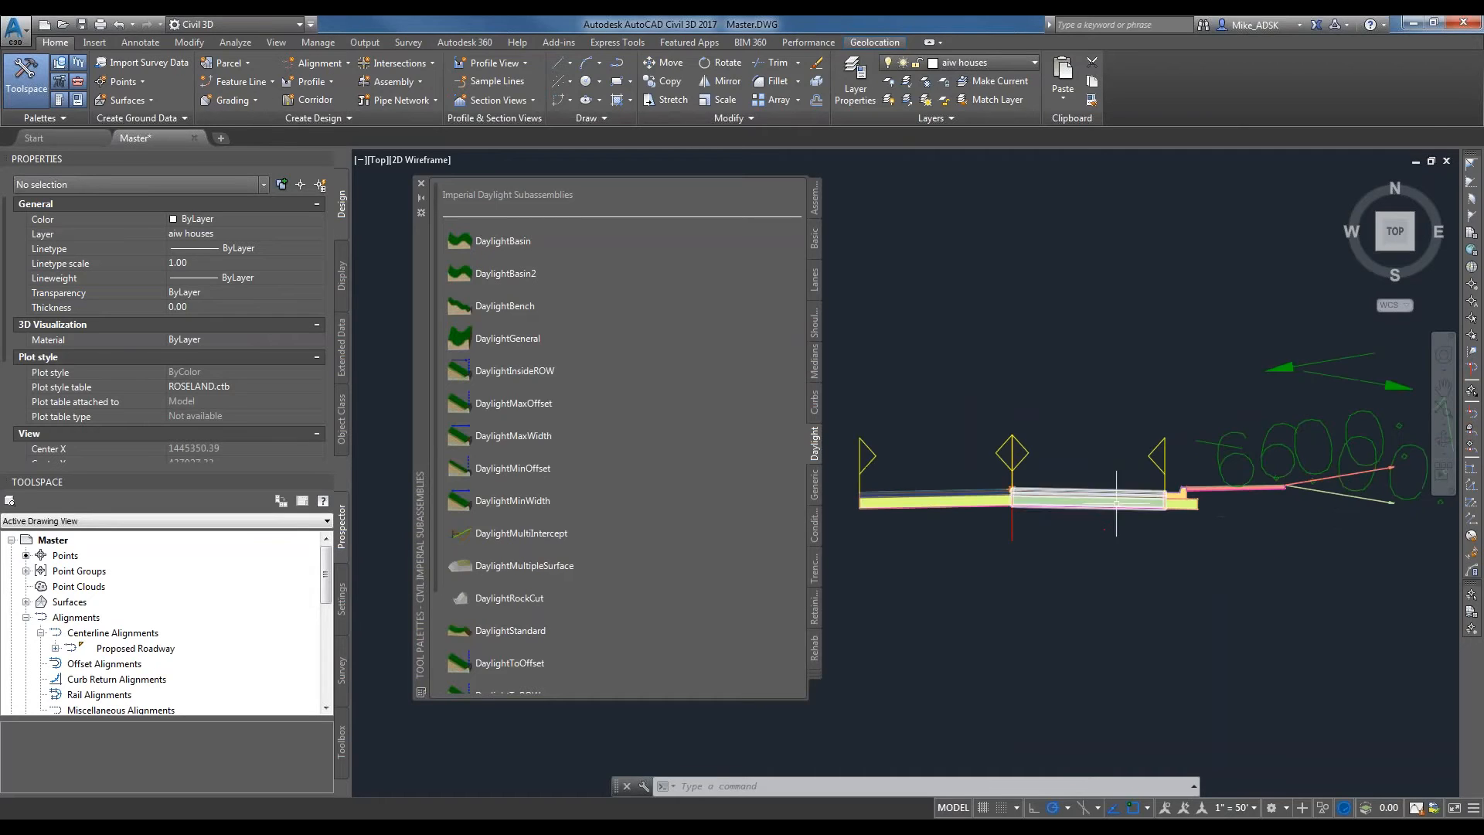
middle_drag(1246, 515, 1281, 531)
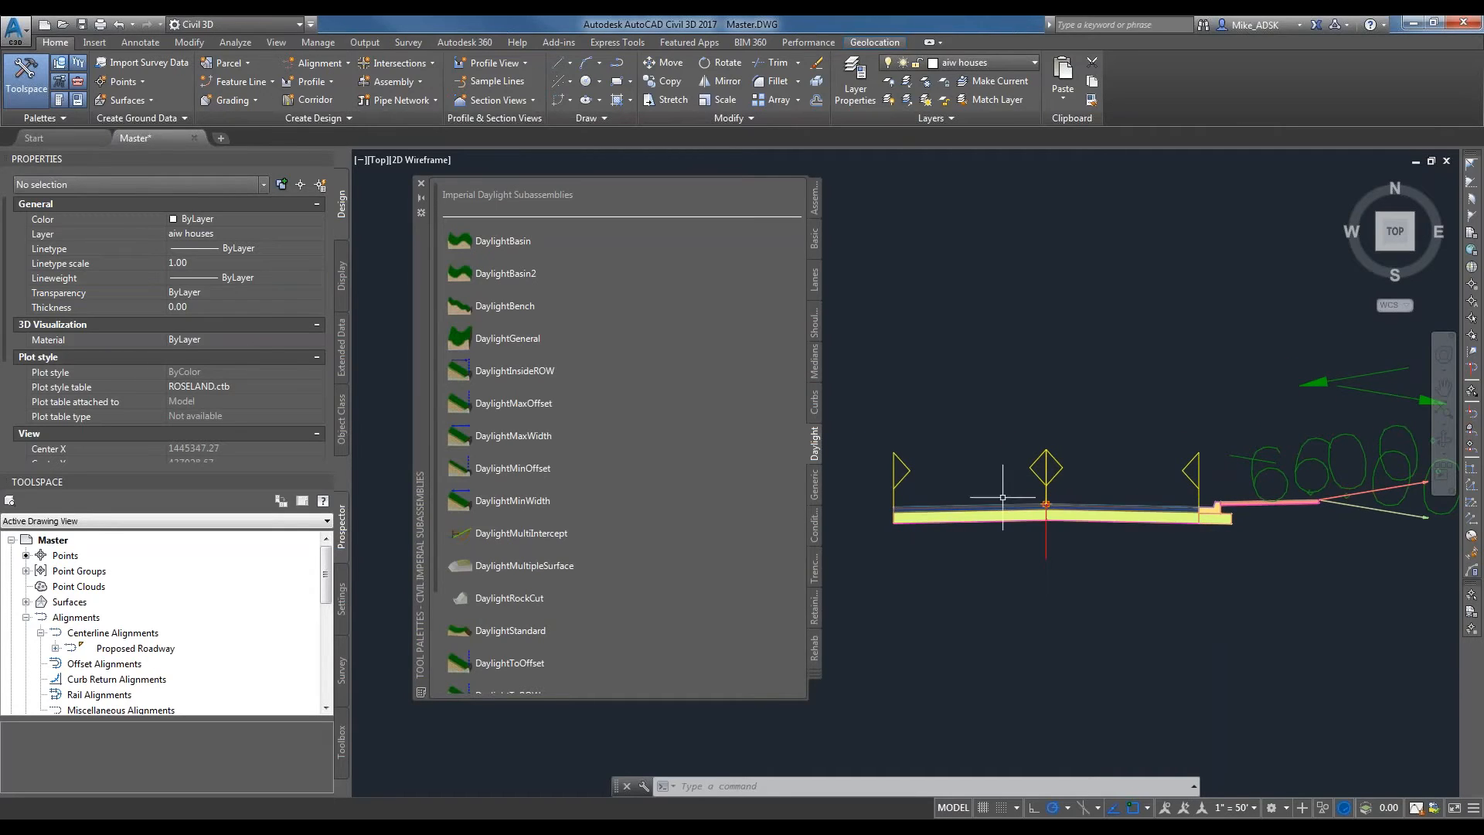
scroll(1218, 525, up, 2)
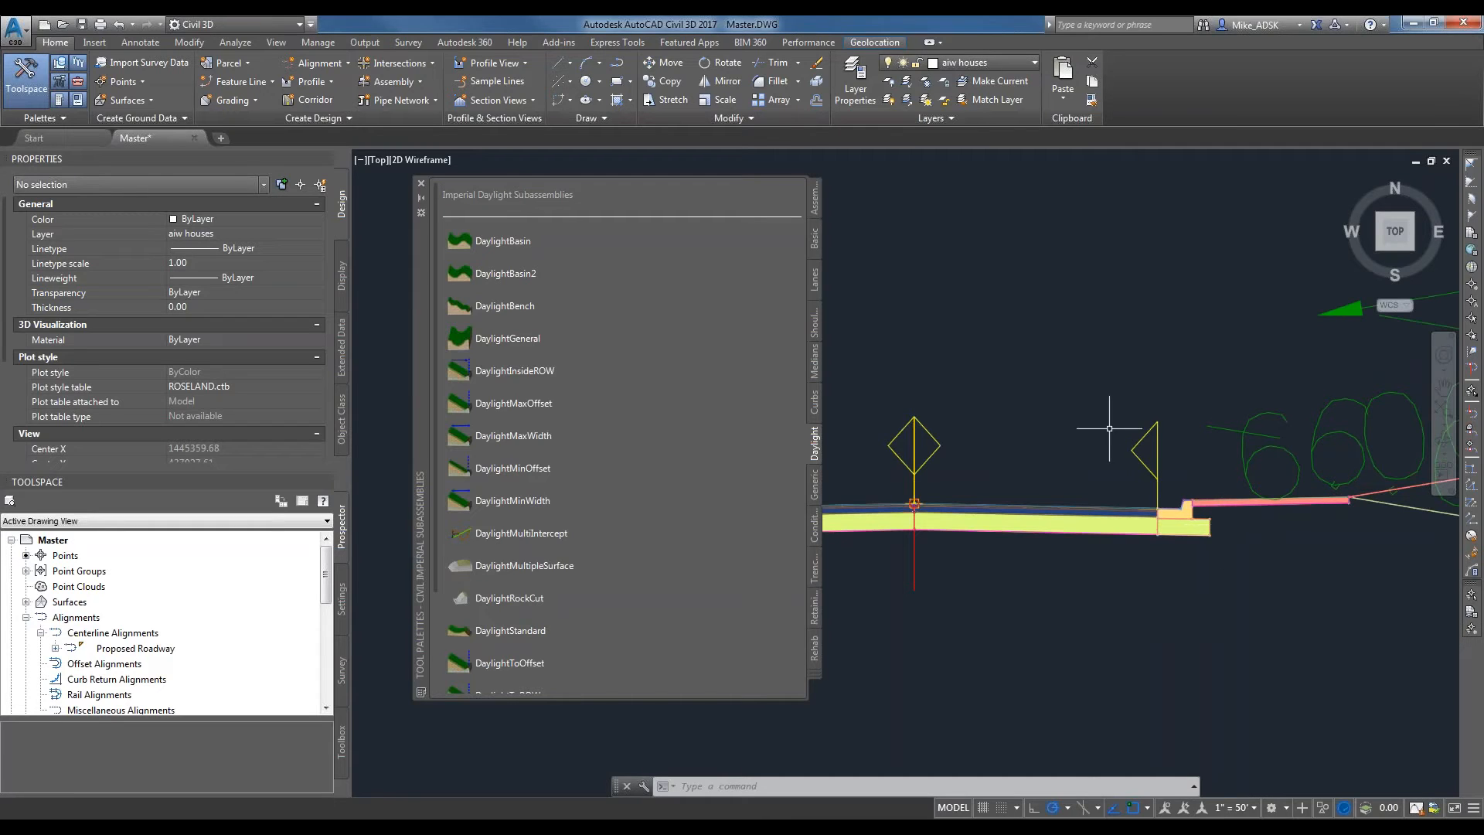
Mirror the right curb and gutter, sidewalk and daylight subassemblies onto the top outer edge of the left lane.
scroll(1116, 435, down, 2)
scroll(1256, 511, up, 2)
click(1323, 540)
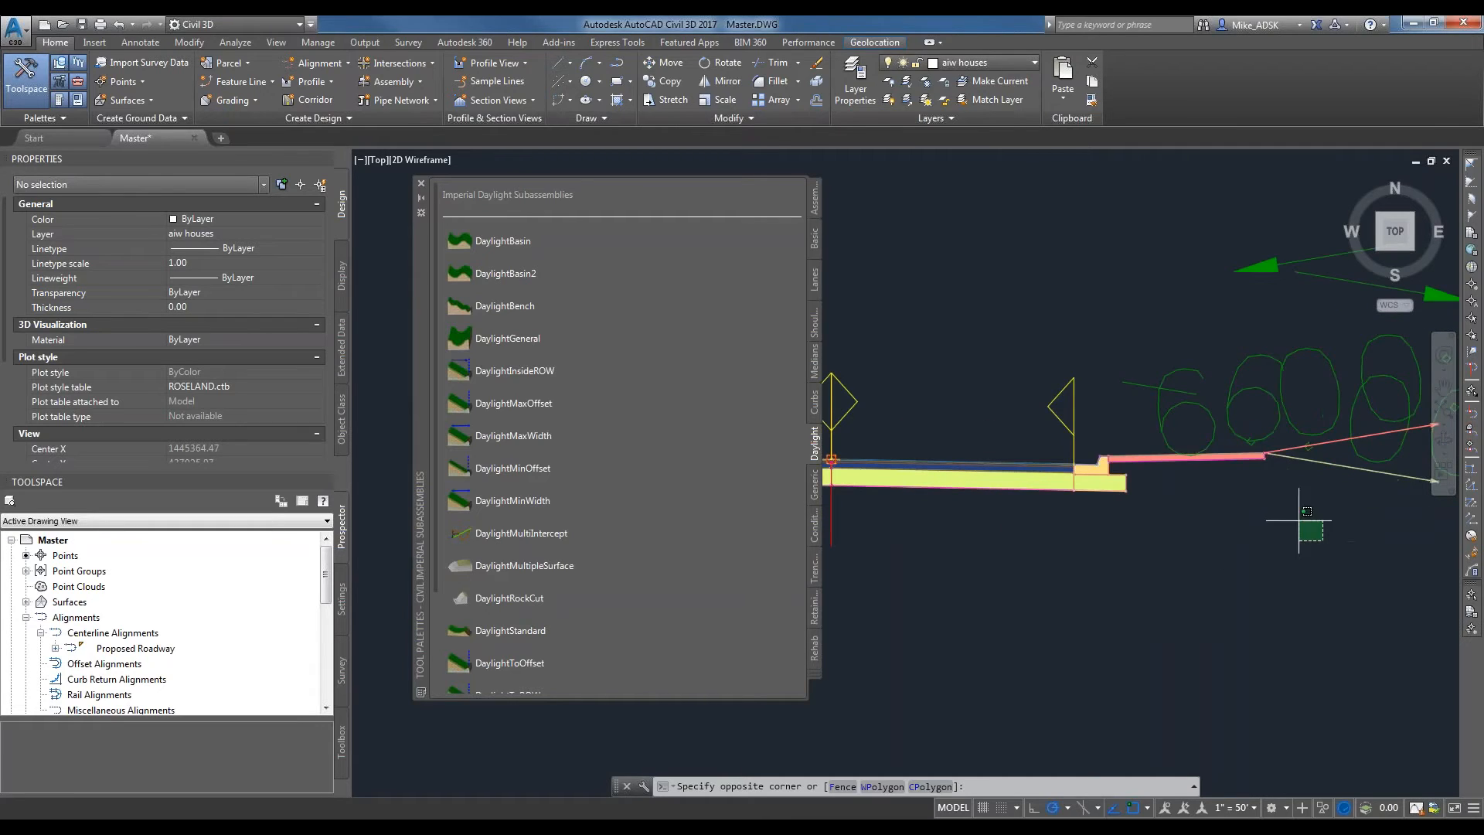
click(1062, 414)
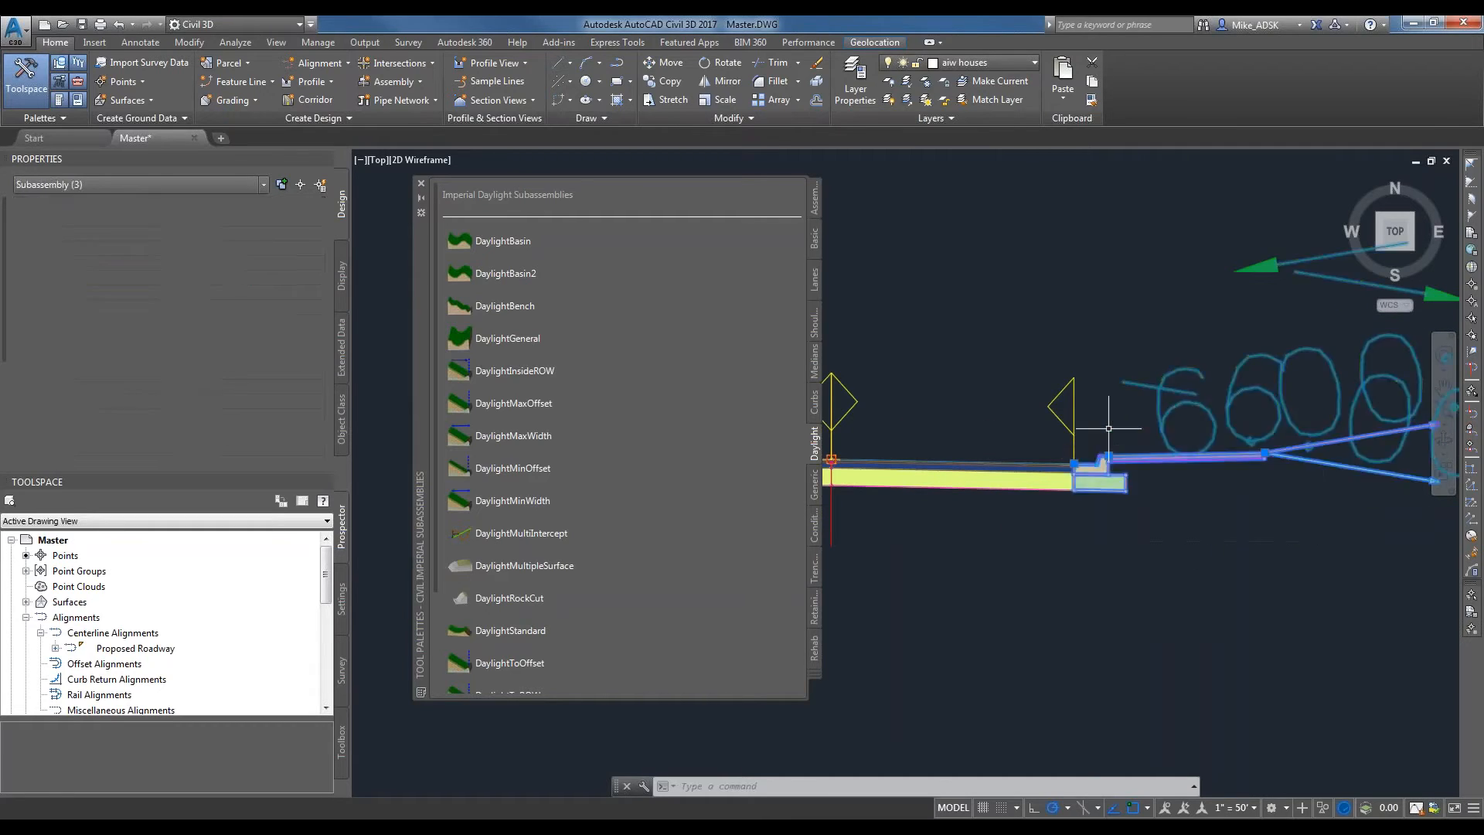
right_click(1162, 451)
click(1202, 651)
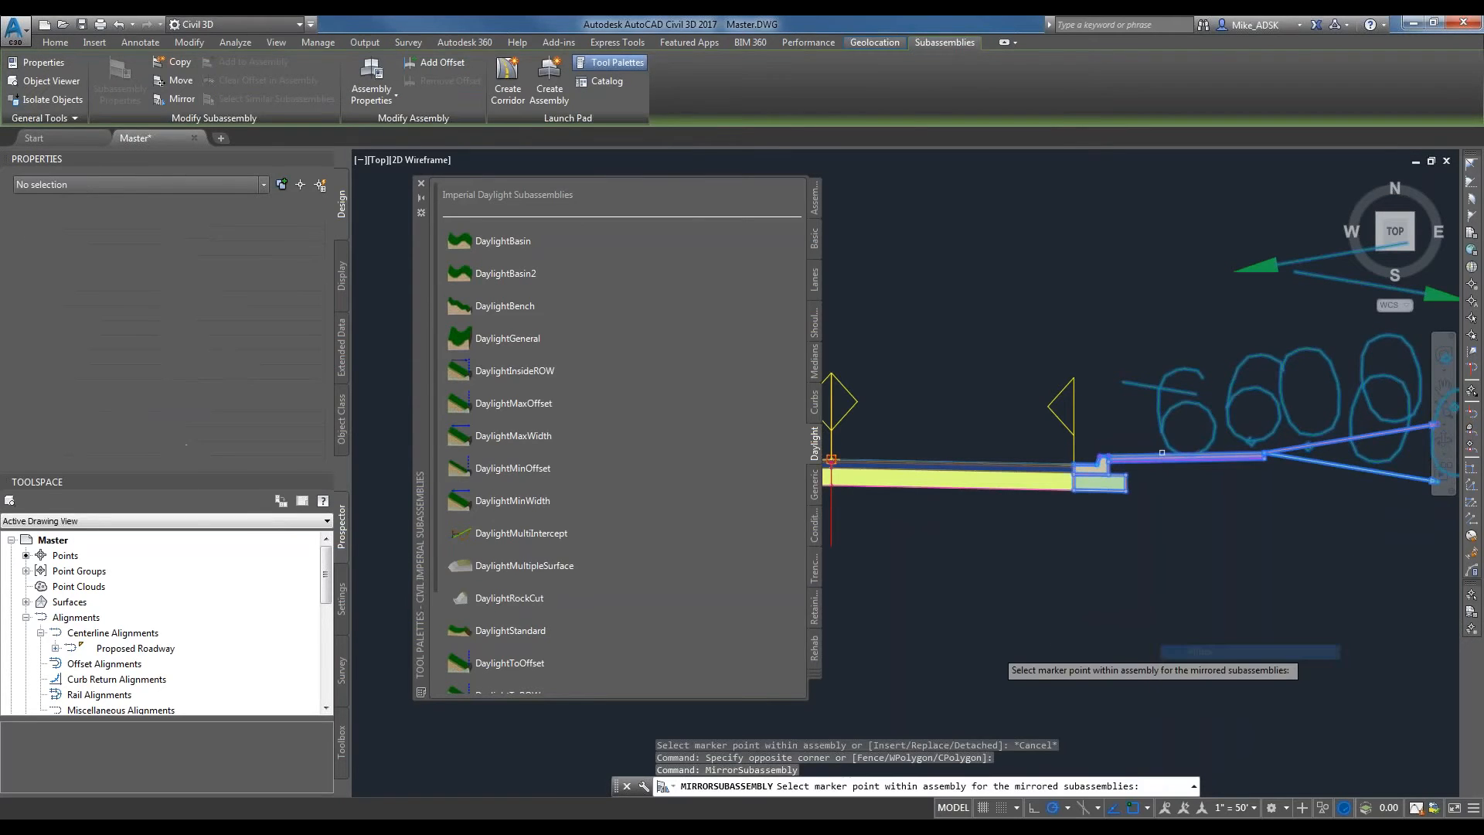
scroll(1074, 467, up, 8)
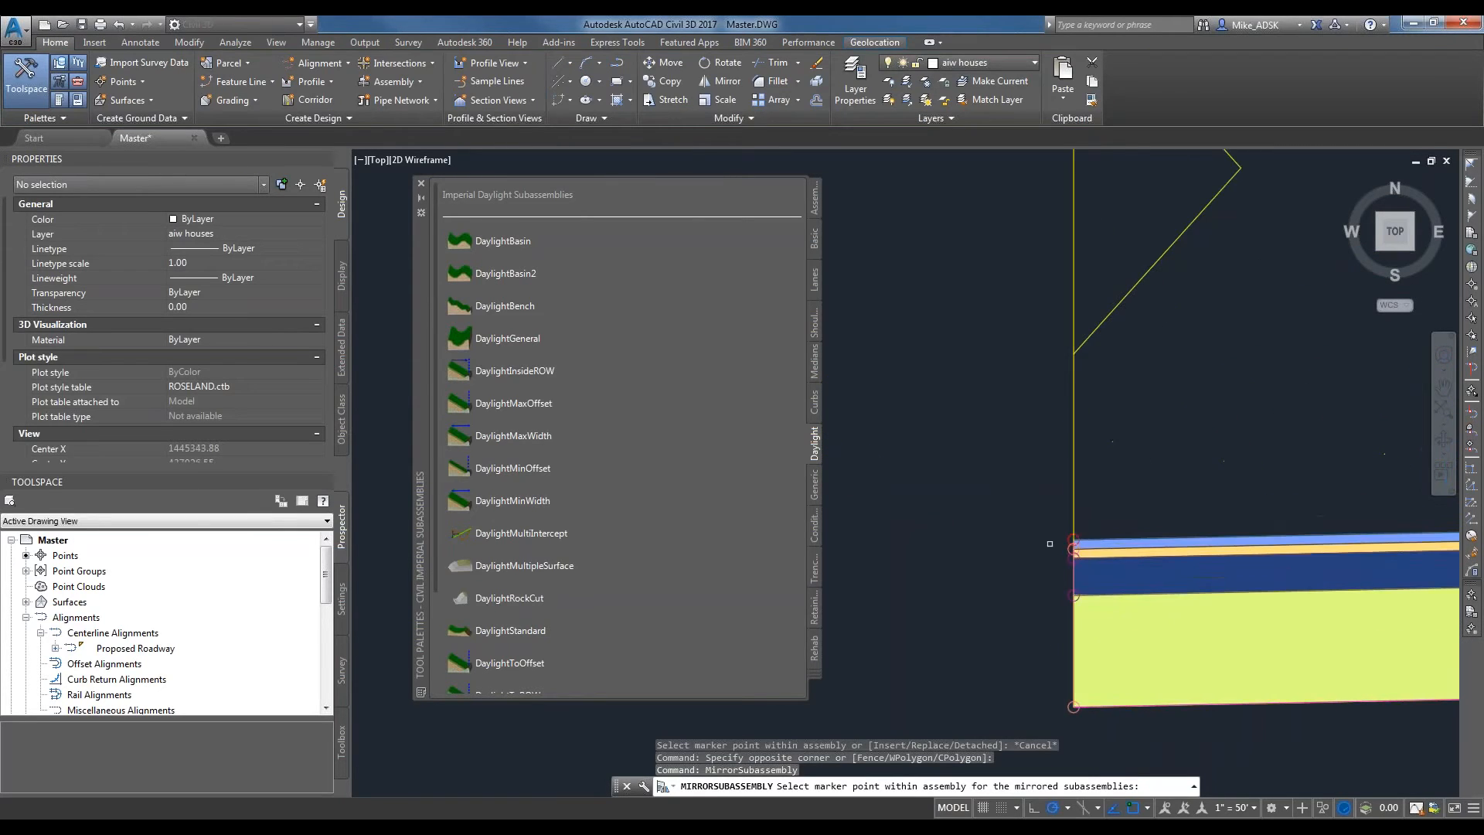
click(1073, 541)
scroll(1119, 566, down, 3)
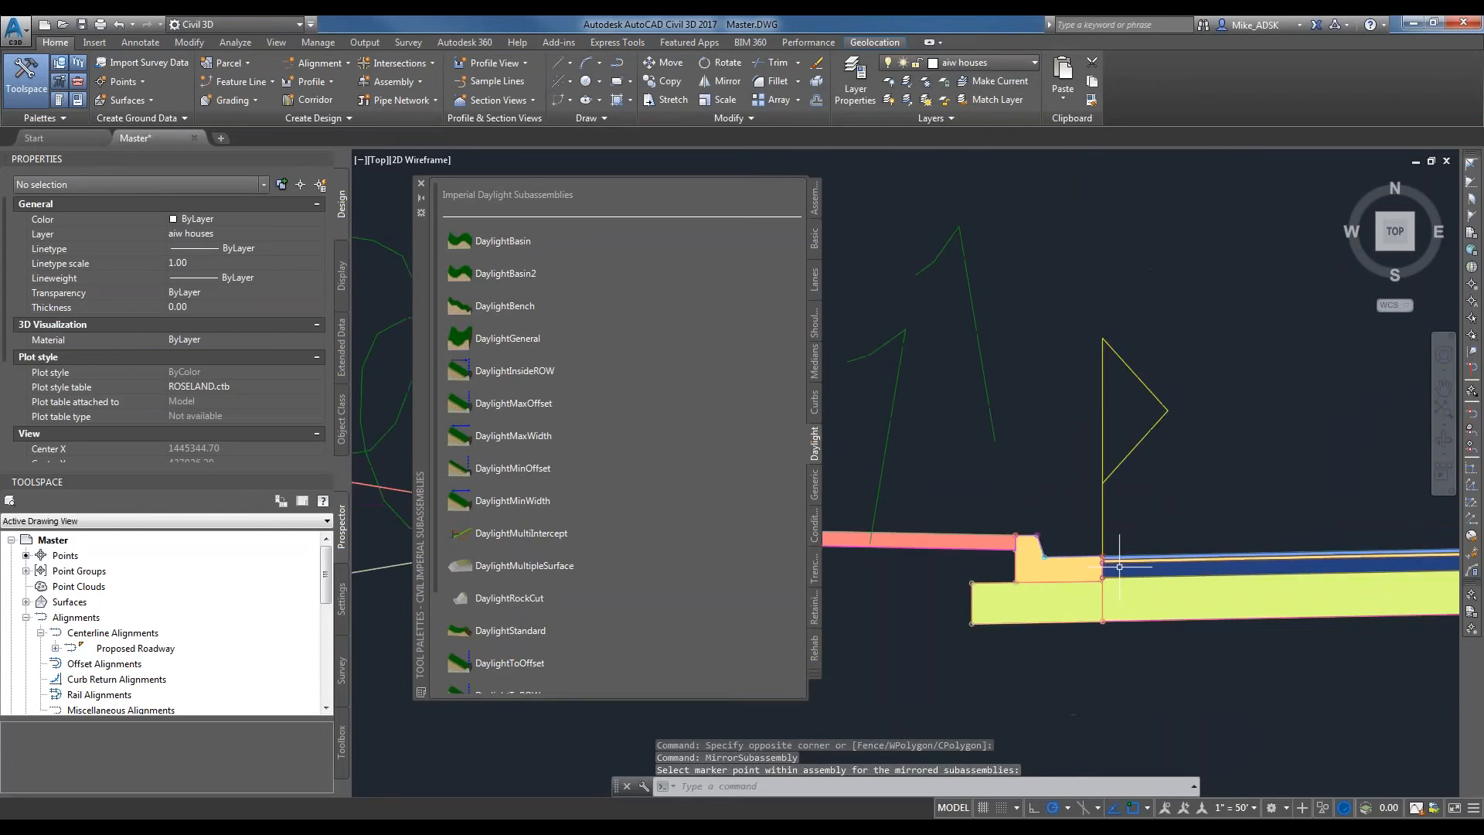
scroll(1119, 567, down, 4)
key(Escape)
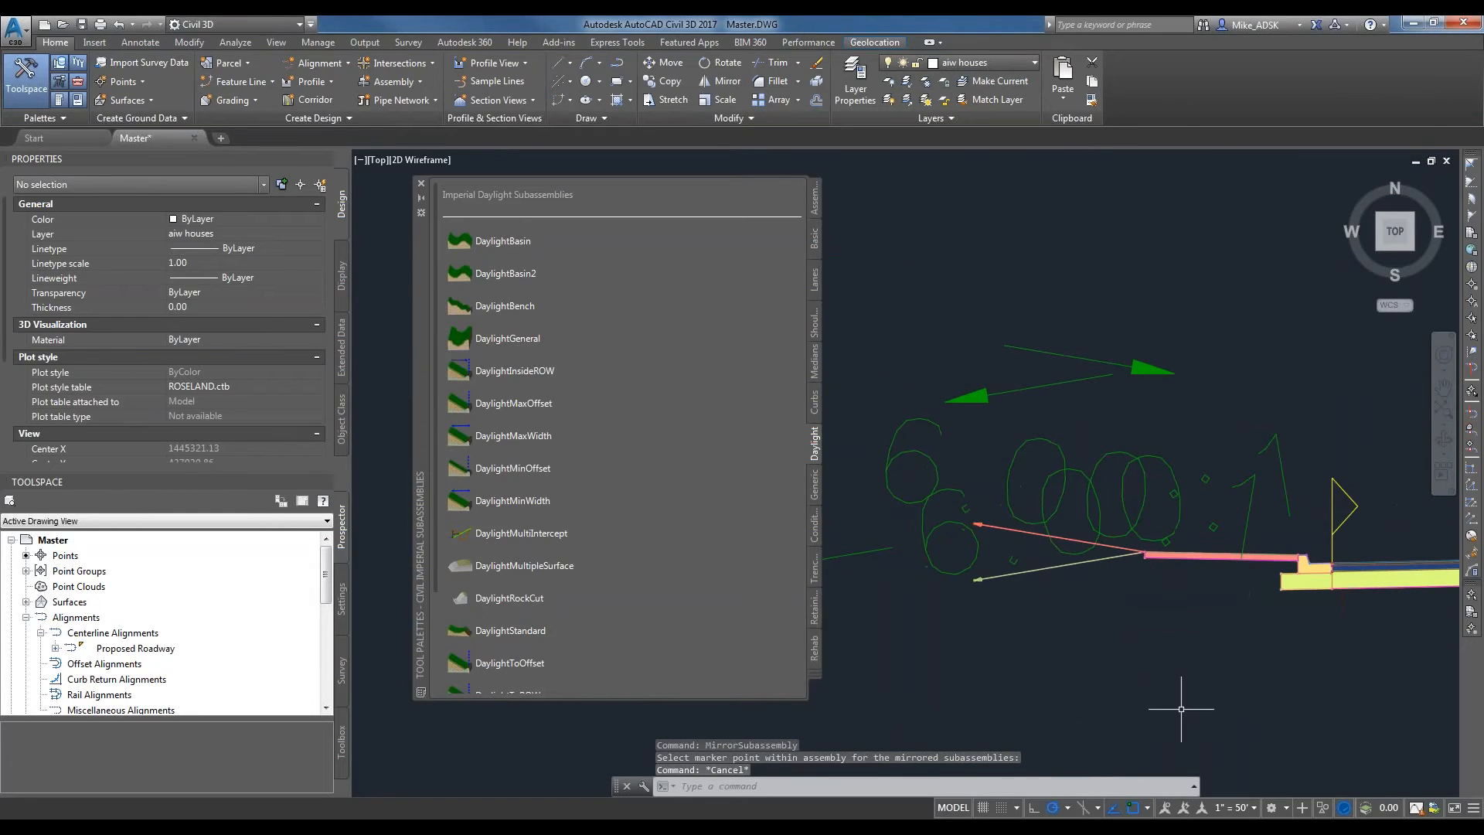
scroll(1023, 711, down, 4)
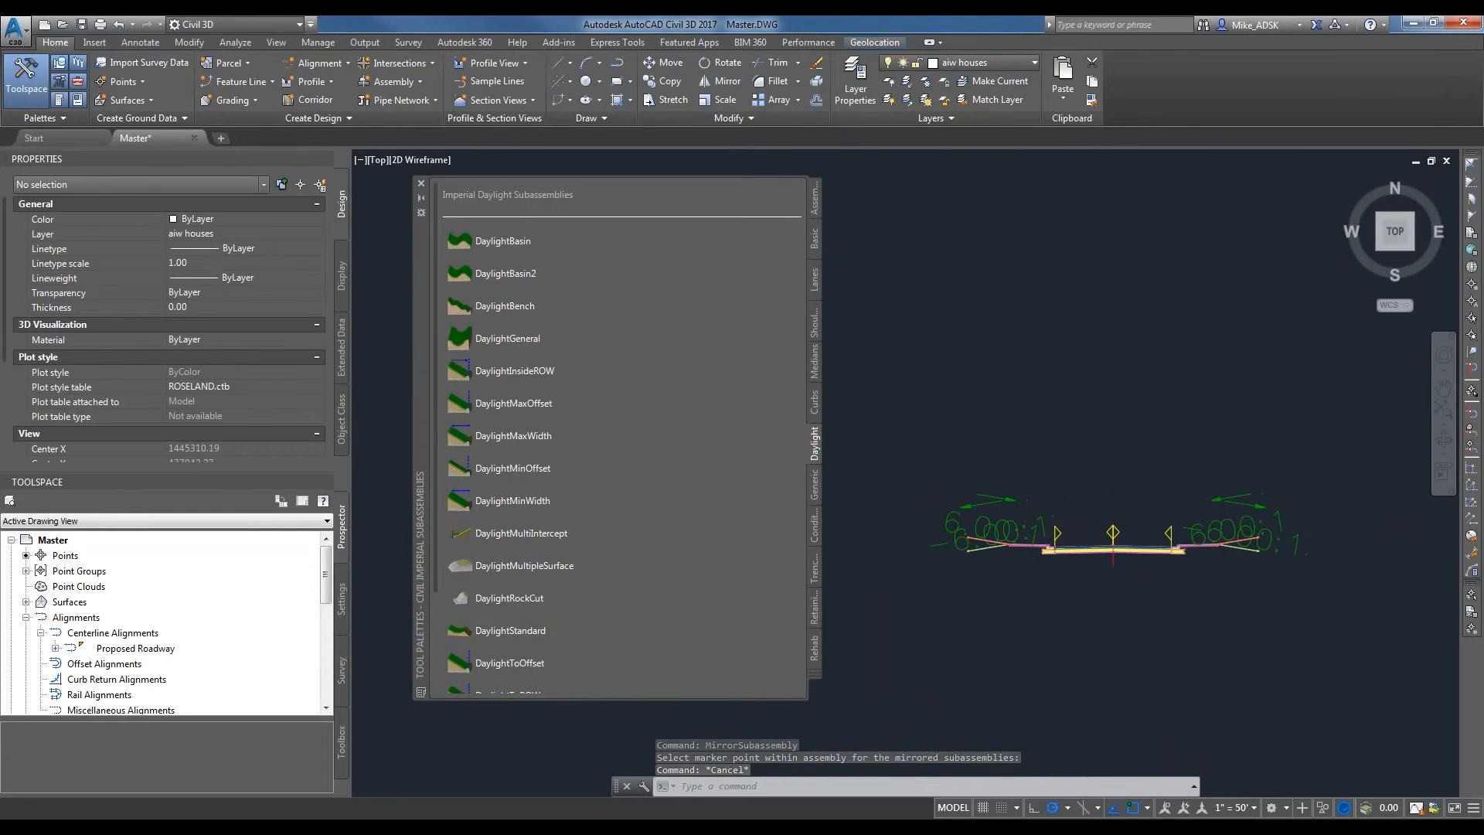
scroll(1128, 551, up, 2)
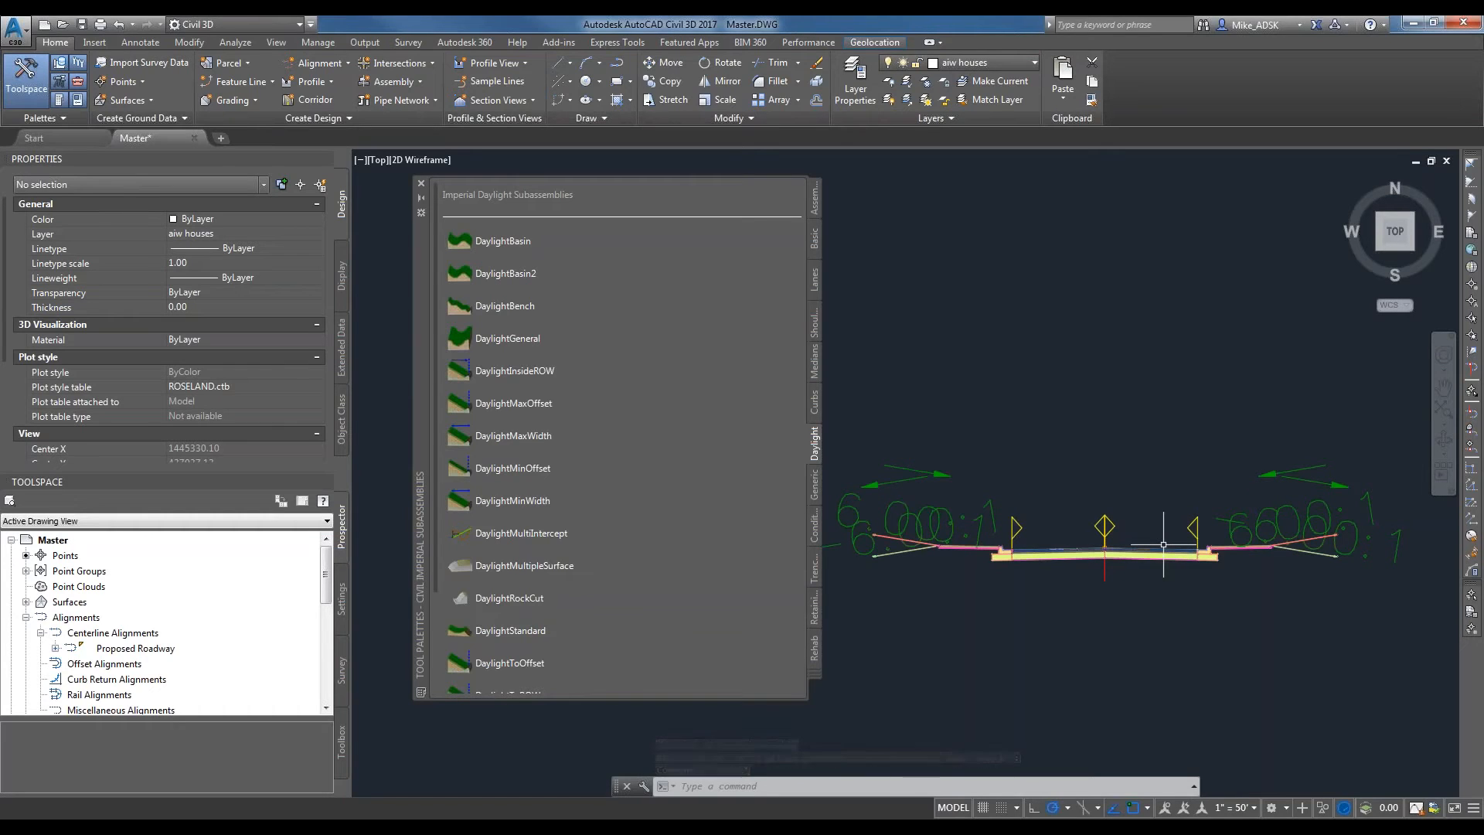
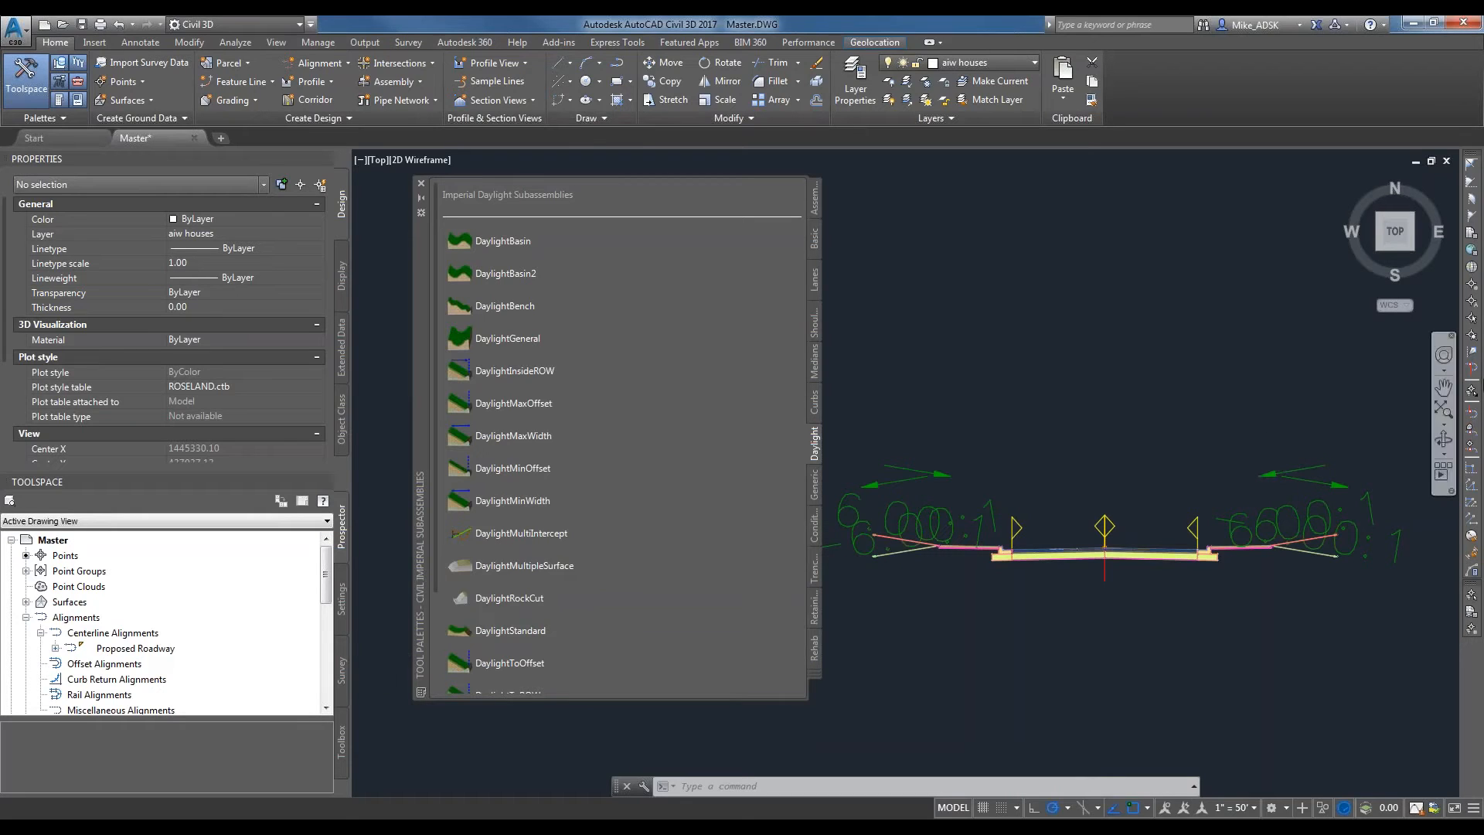
Show the Imperial Basic Subassemblies in the tool palettes and cancel the pending window selection.
click(1066, 357)
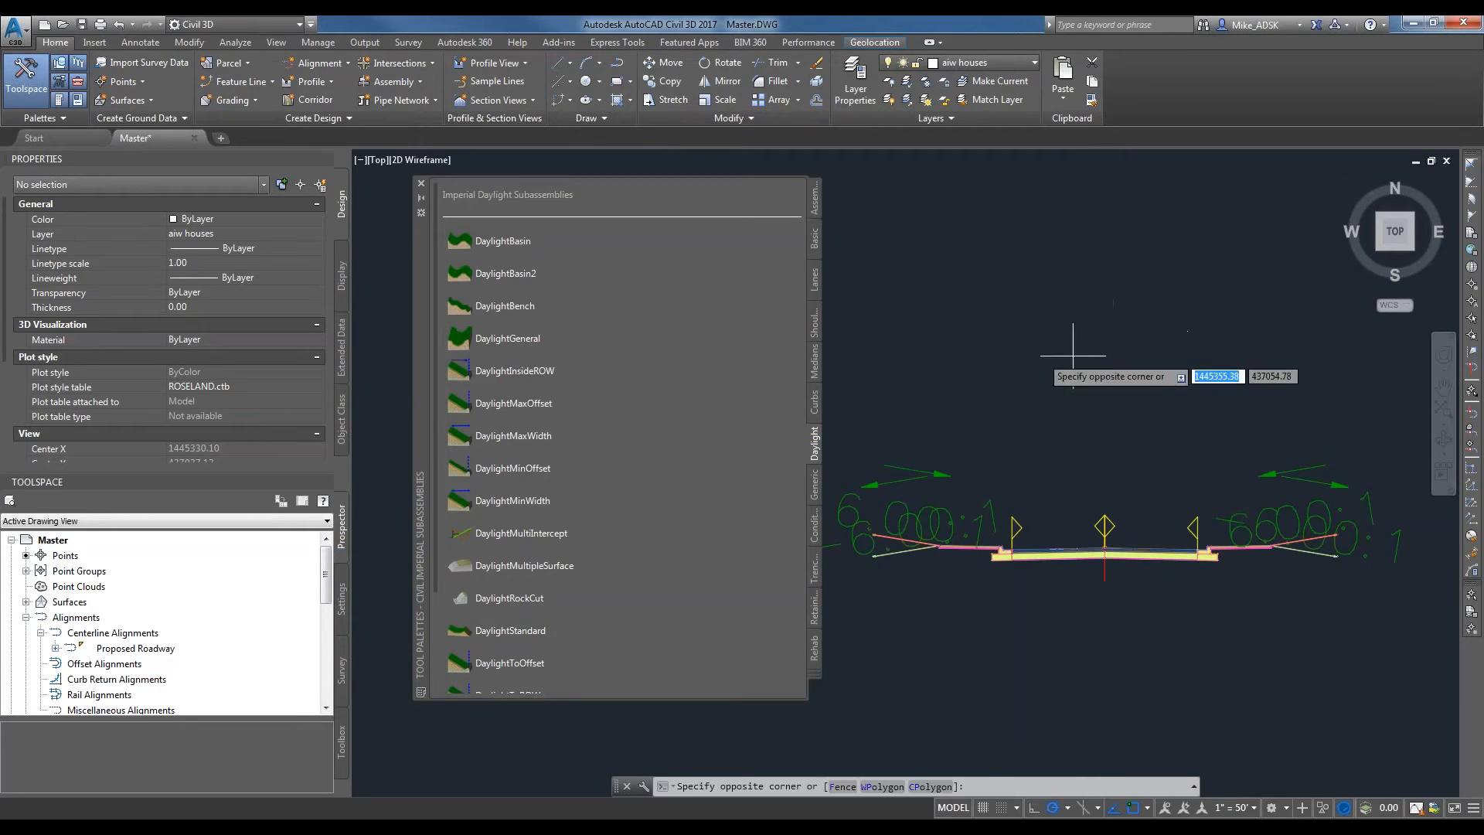
drag(433, 461, 435, 374)
click(815, 239)
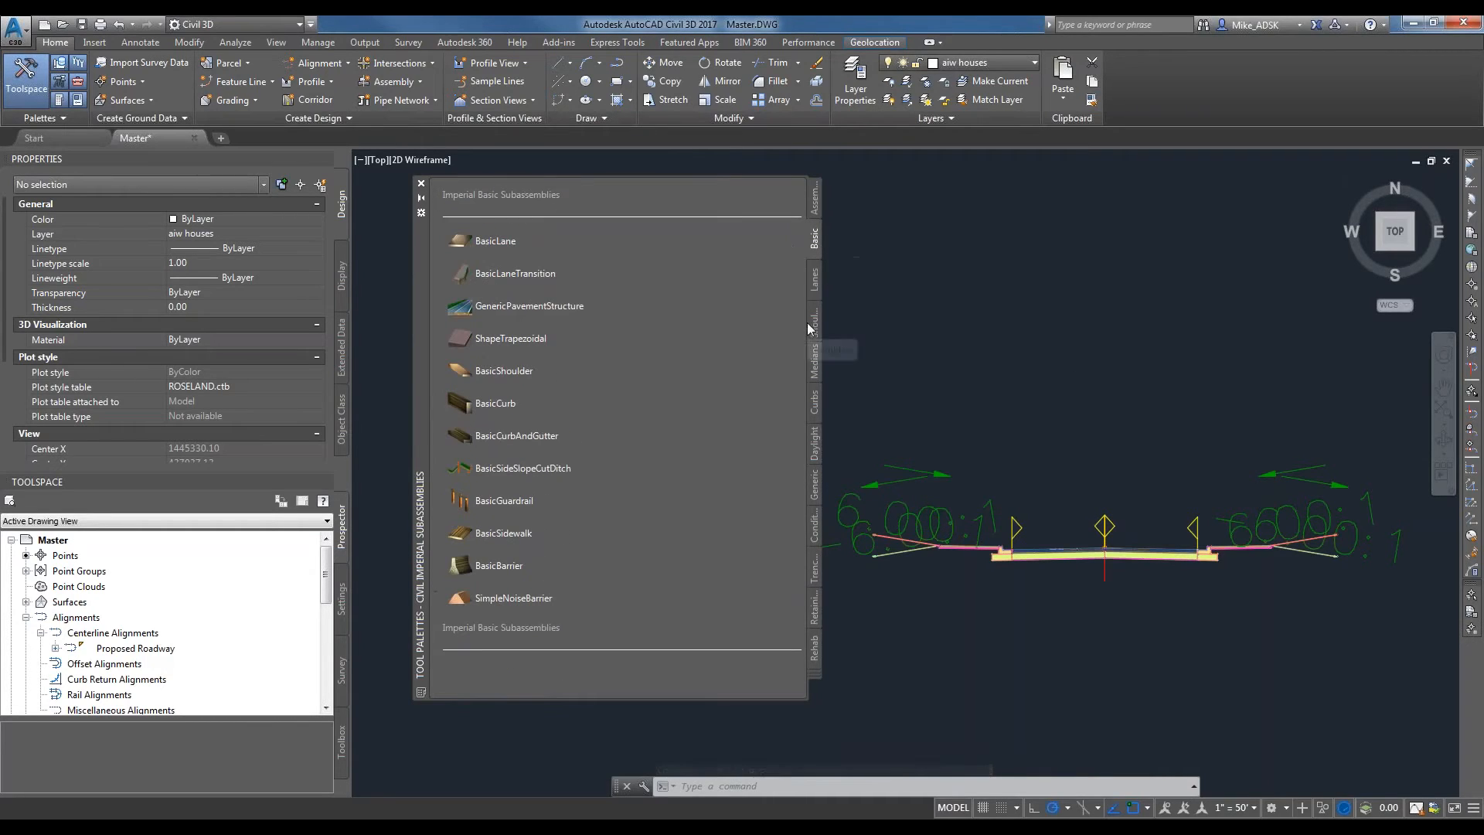
key(Escape)
key(Escape)
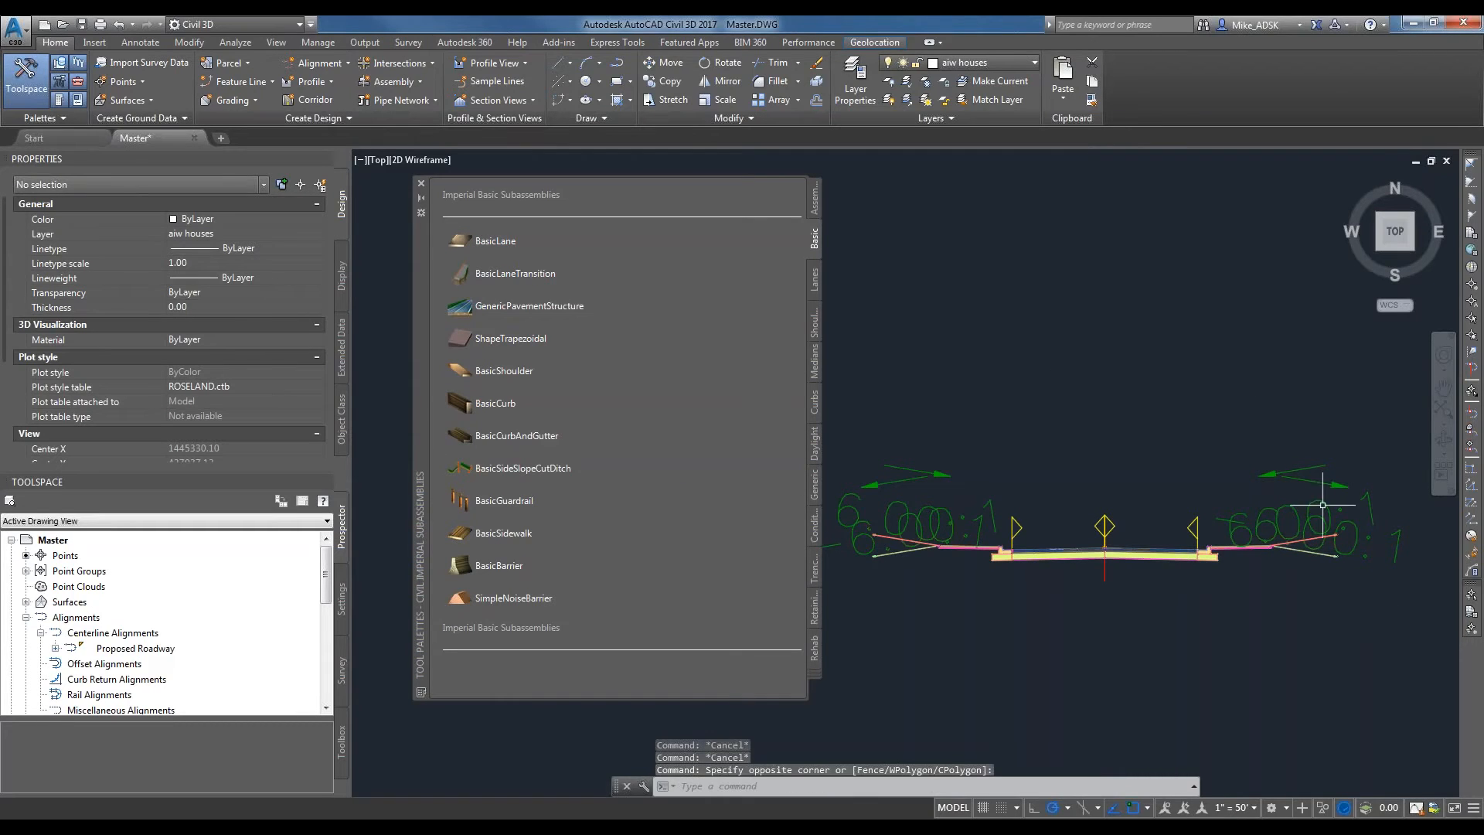
Delete the daylight subassemblies from the outer ends of both the right and left sidewalks.
click(1349, 595)
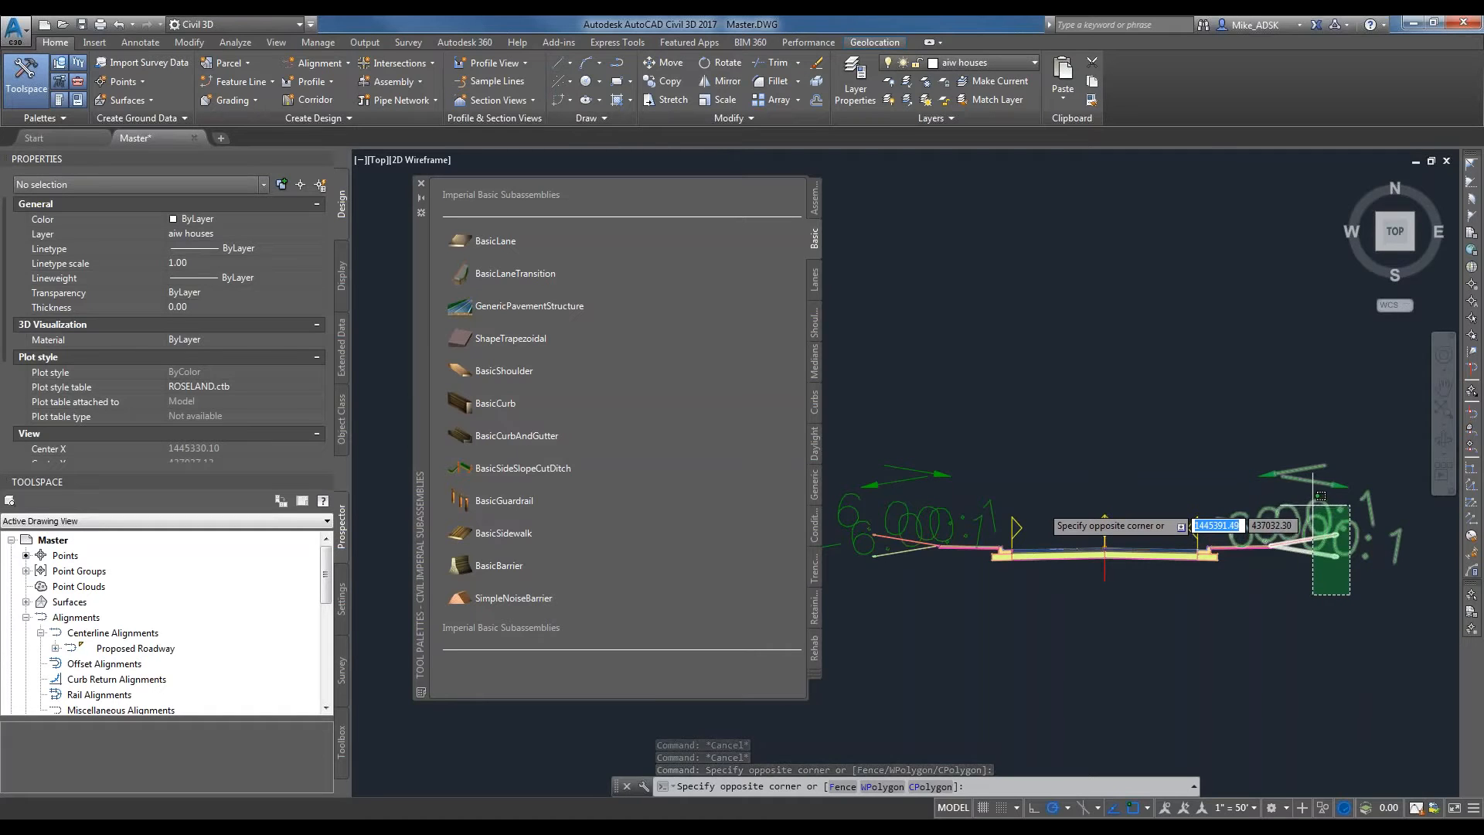
click(1312, 500)
key(Delete)
click(883, 525)
click(876, 534)
key(Delete)
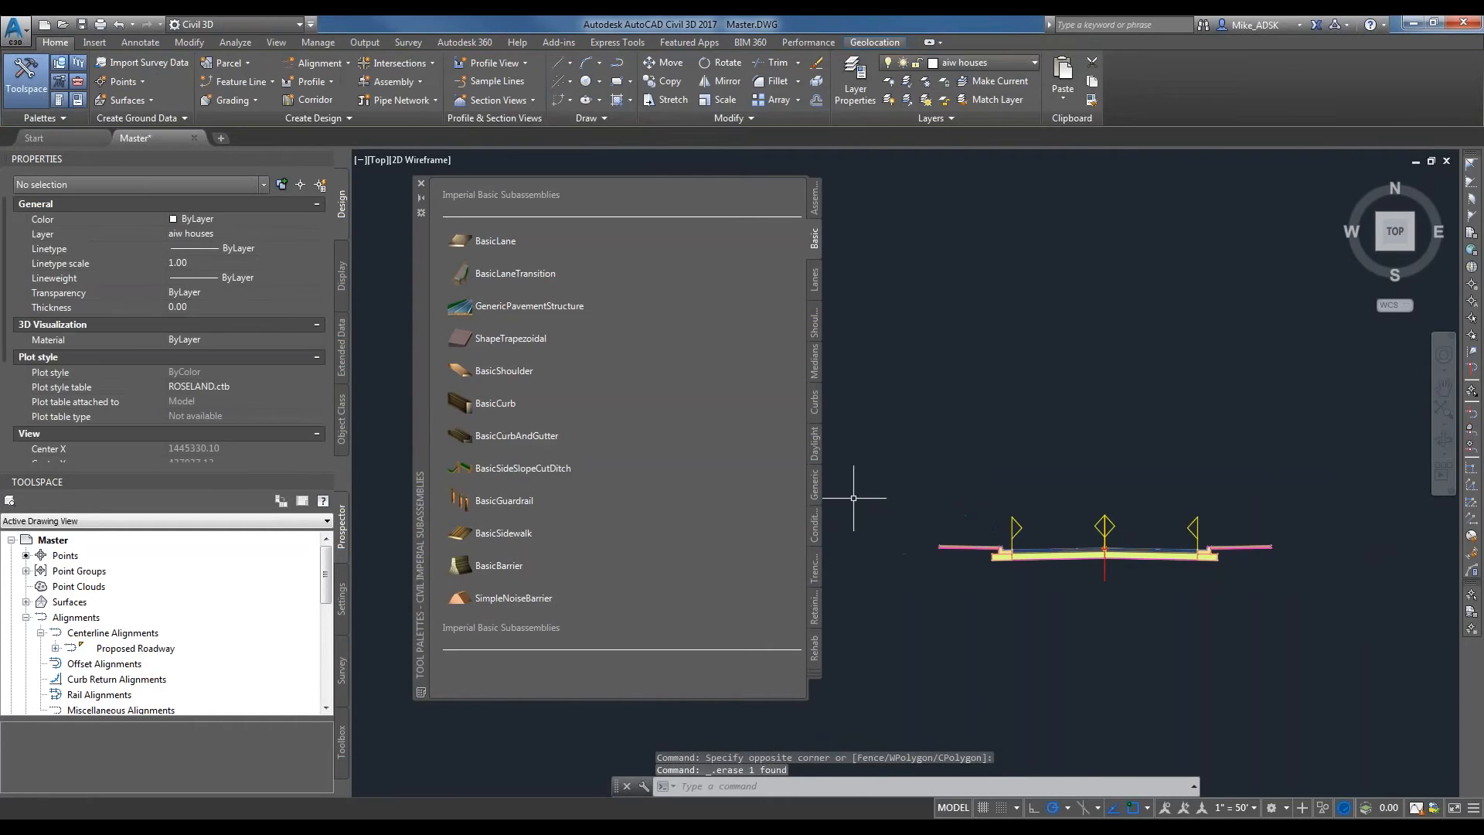
click(538, 469)
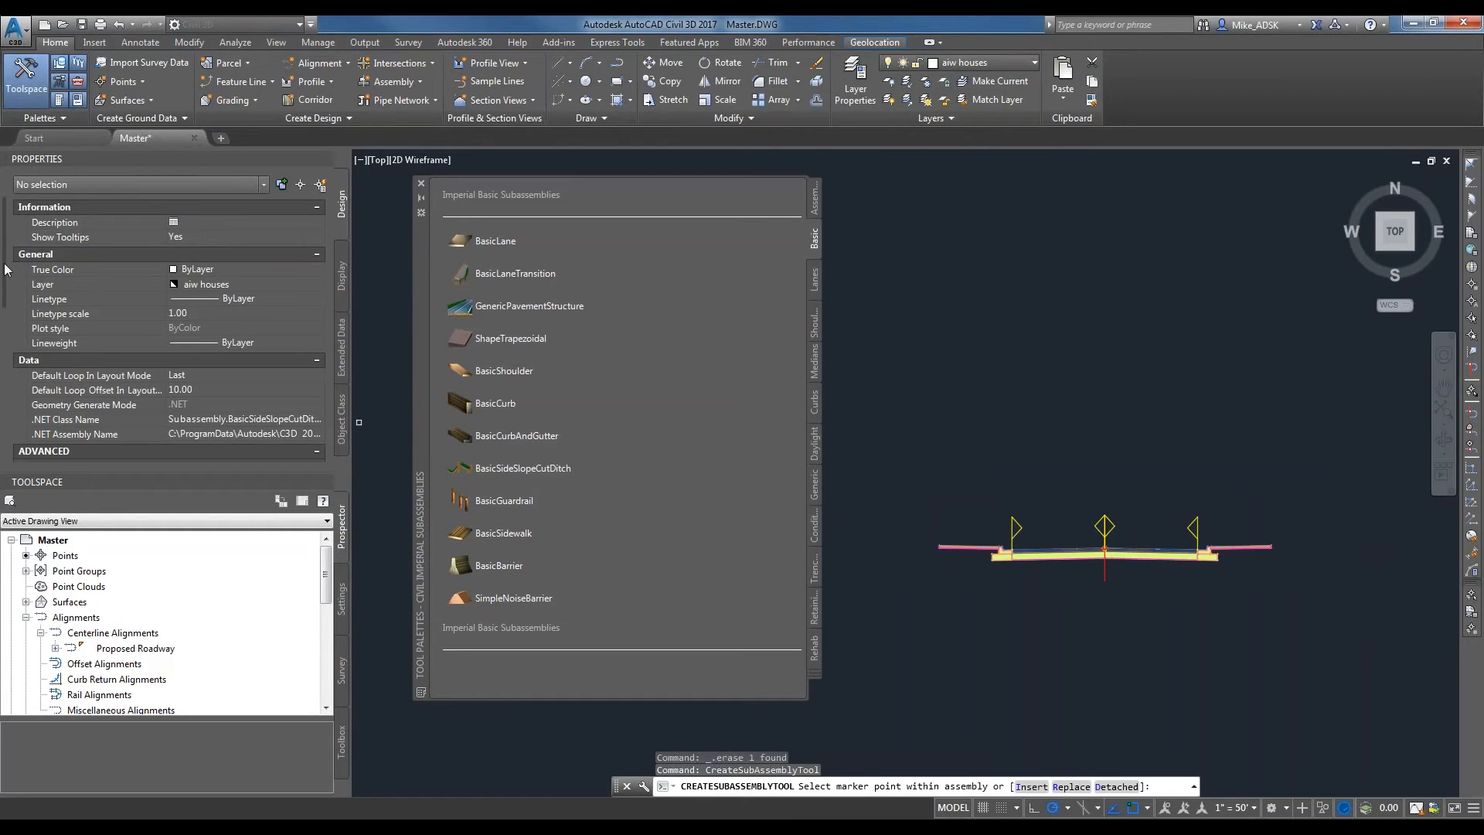
scroll(5, 269, down, 5)
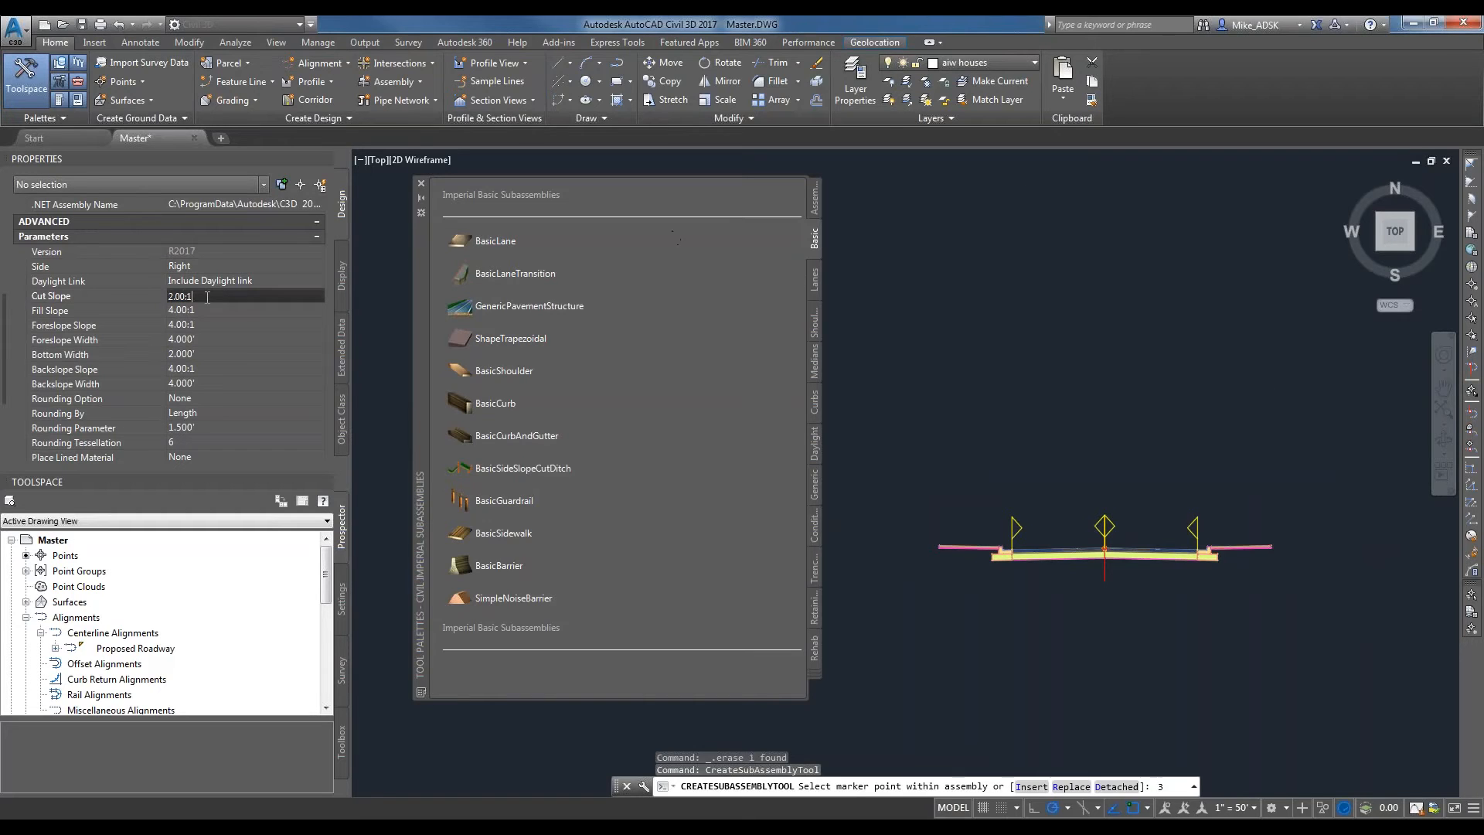
text(3)
key(Tab)
text(3)
key(Tab)
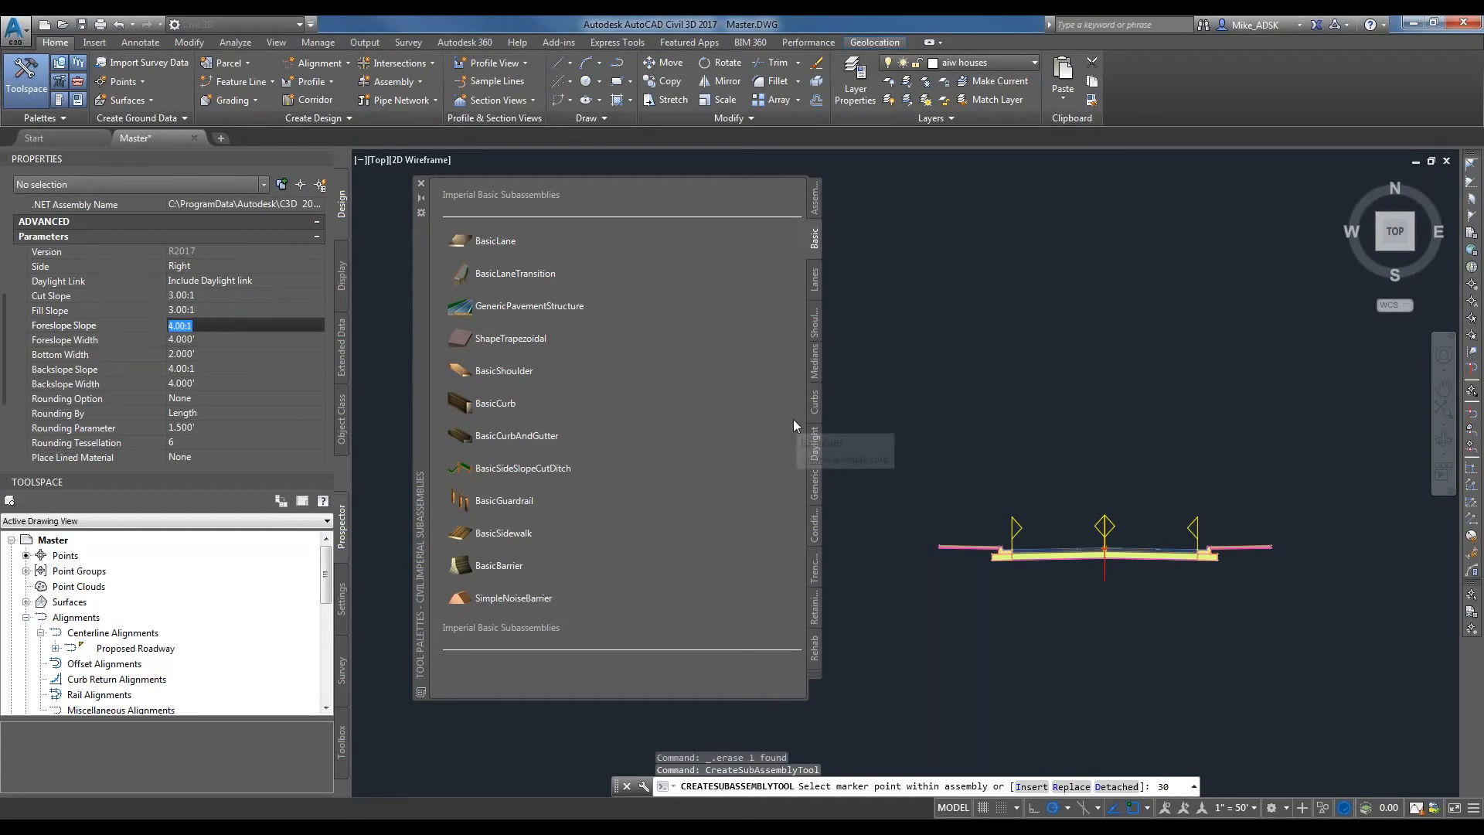
text(0)
key(Tab)
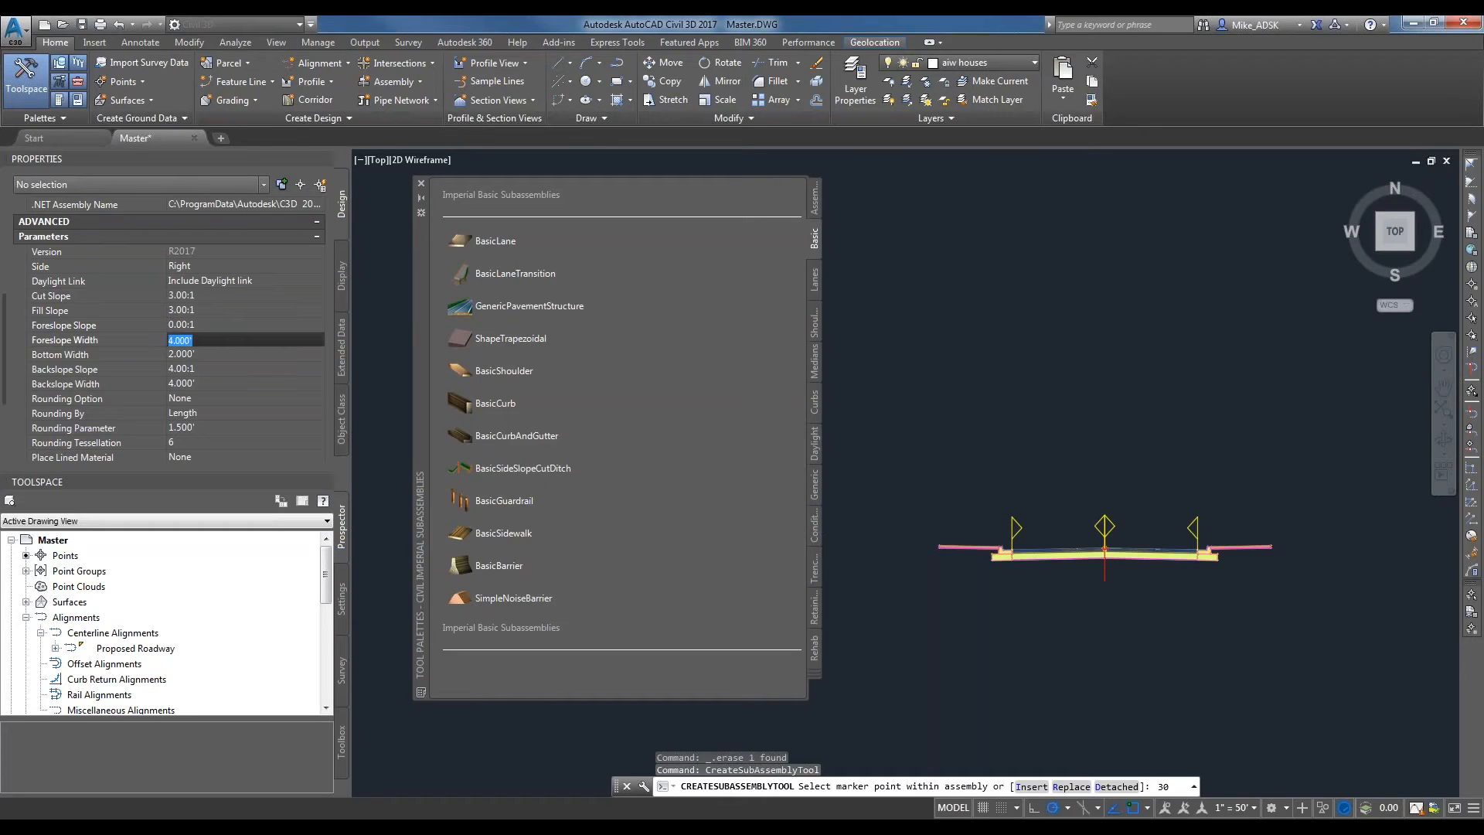
key(Tab)
text(0)
key(Tab)
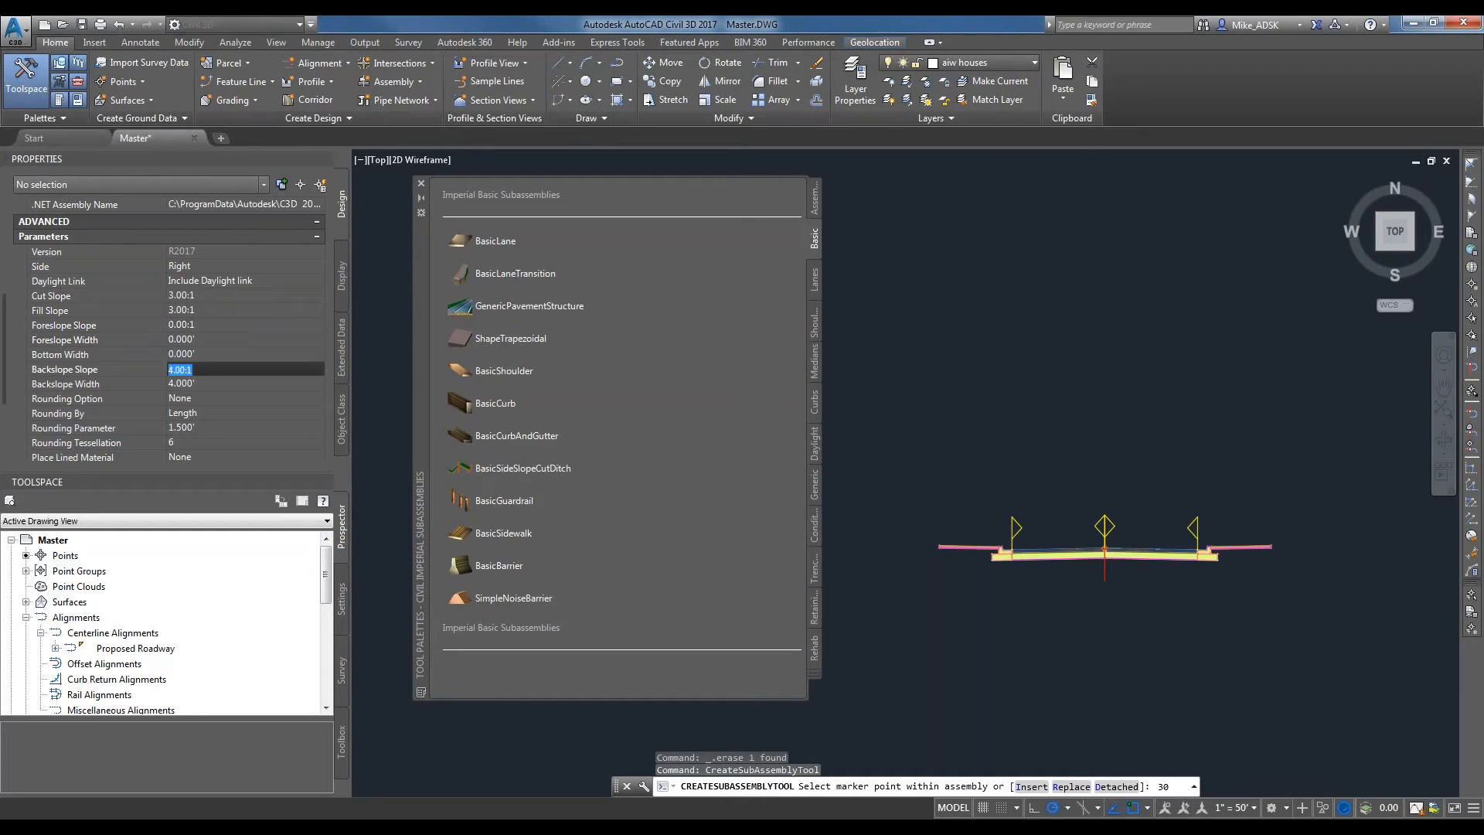
text(0)
key(Tab)
key(Tab)
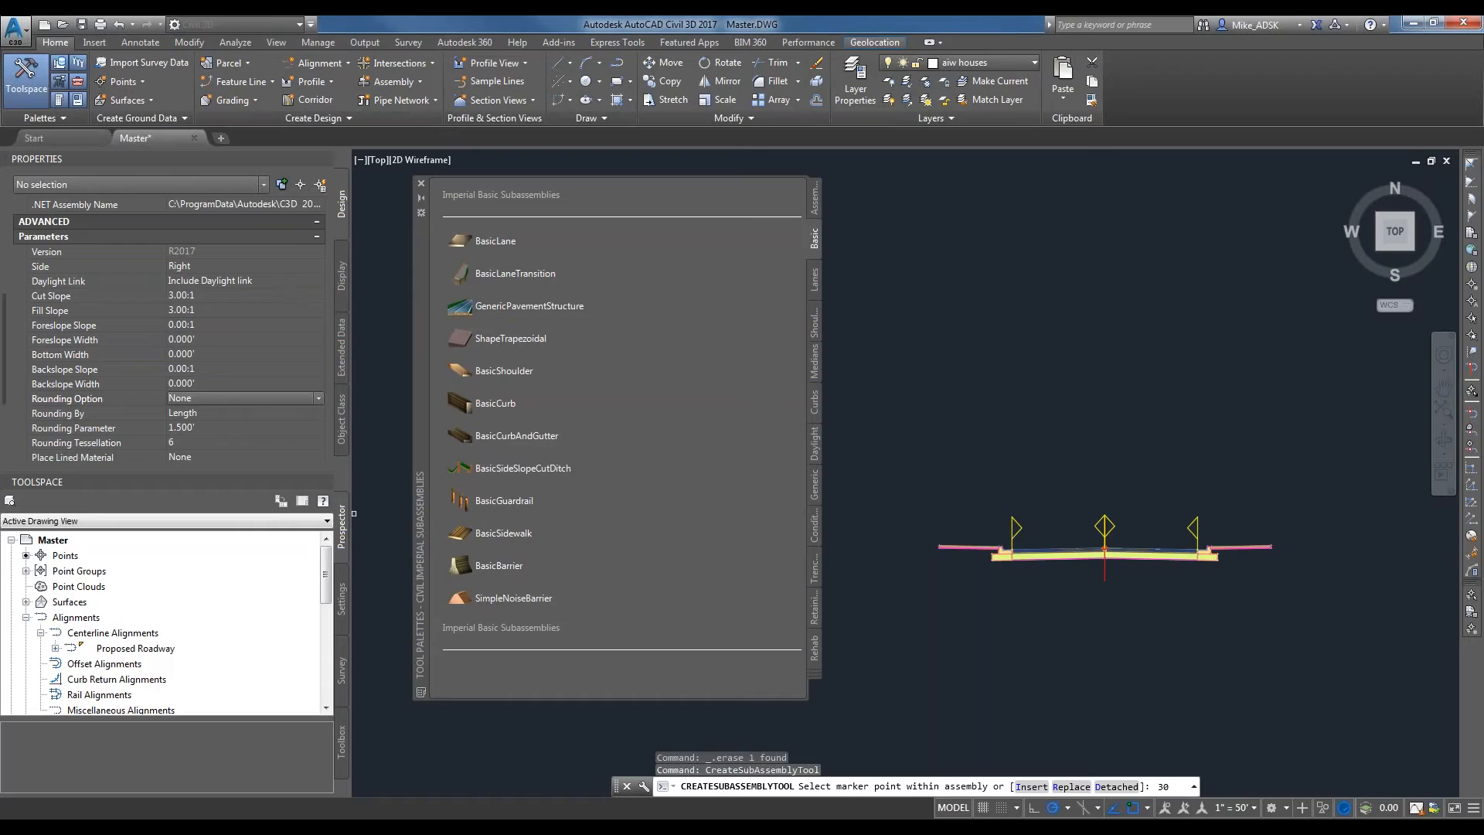
scroll(1105, 556, up, 6)
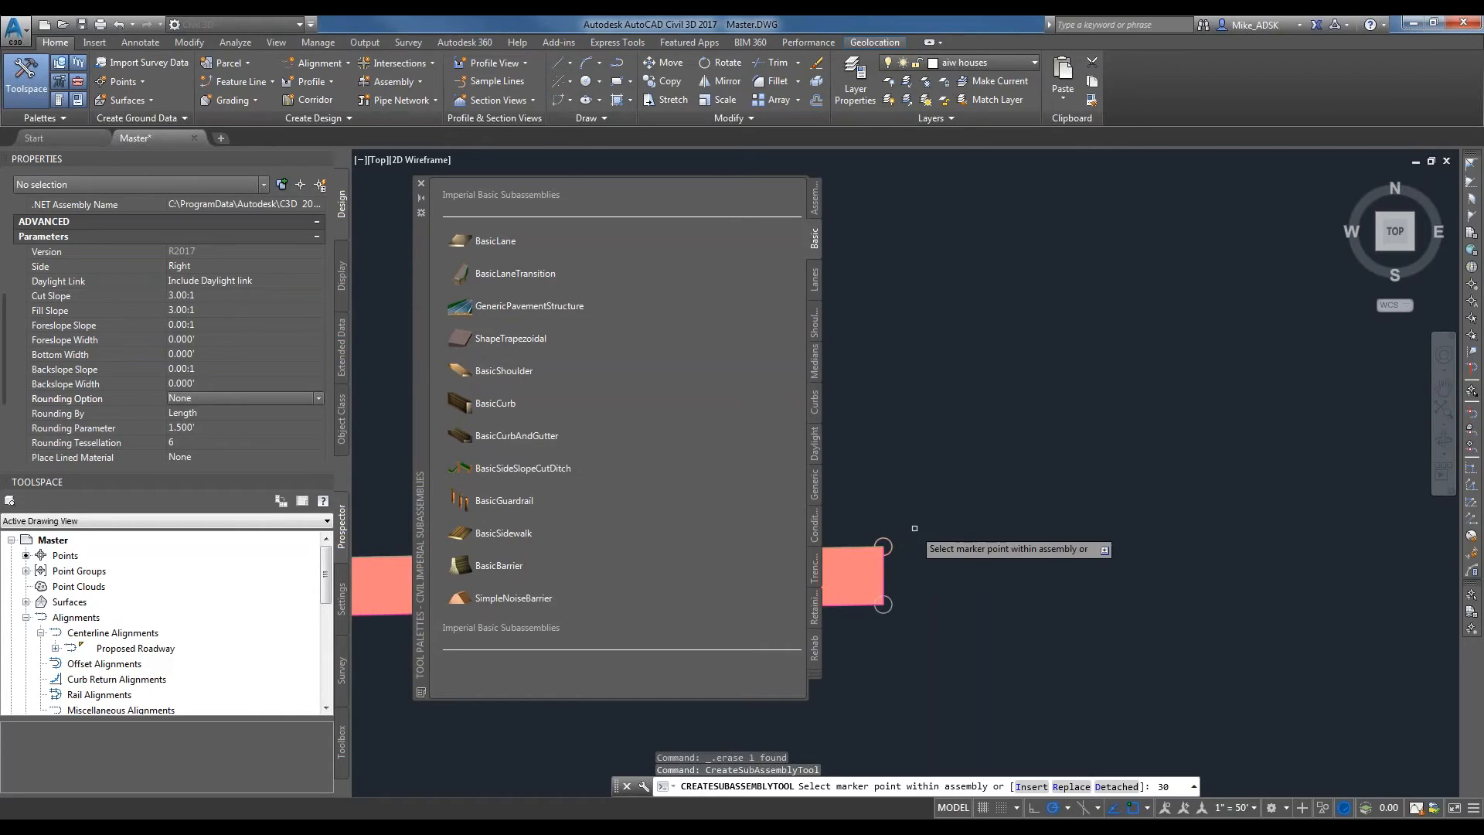
scroll(935, 519, down, 2)
scroll(935, 519, down, 3)
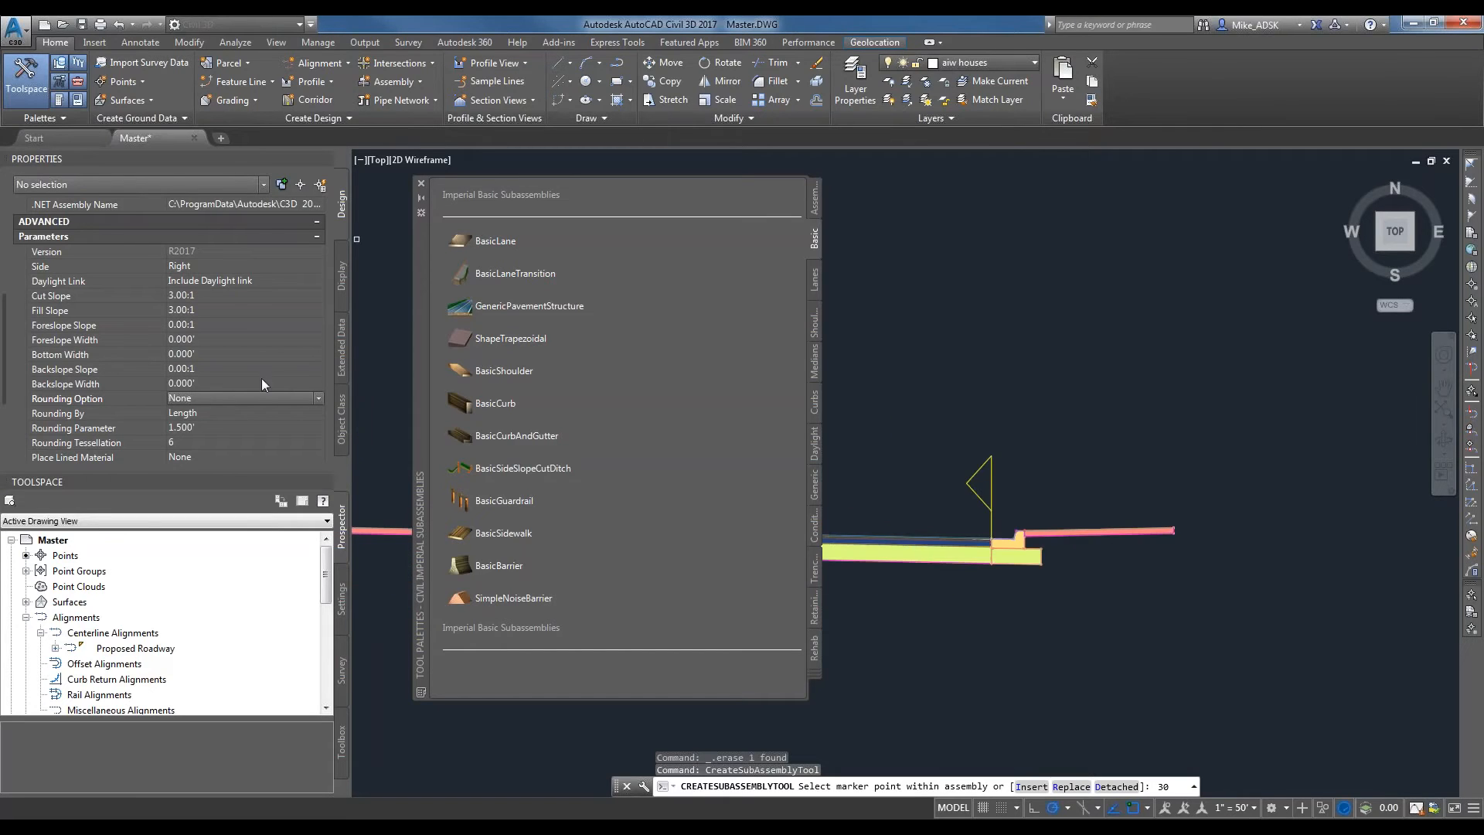
scroll(1159, 463, down, 2)
scroll(973, 488, up, 6)
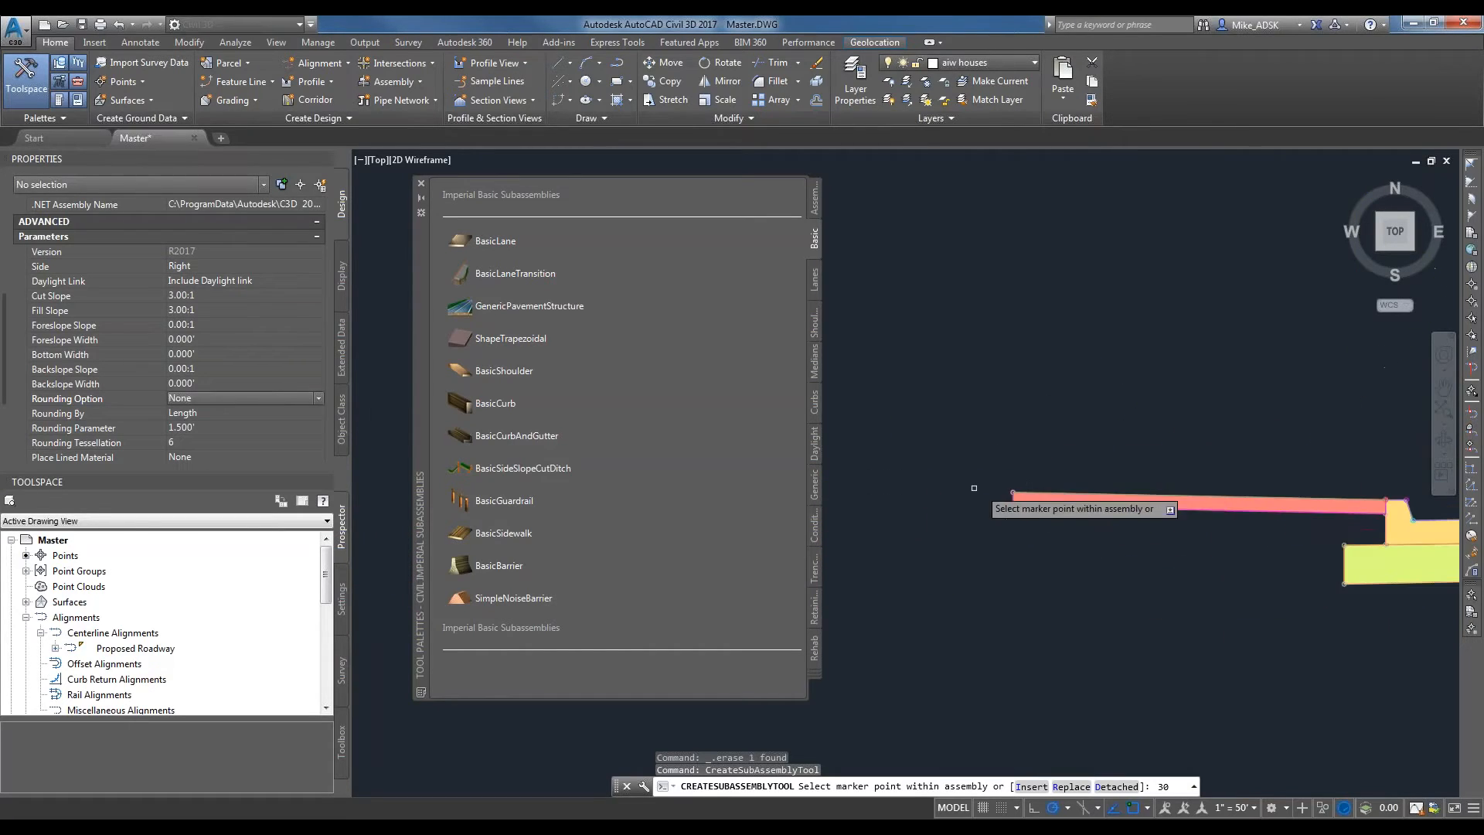
scroll(974, 487, up, 2)
click(978, 479)
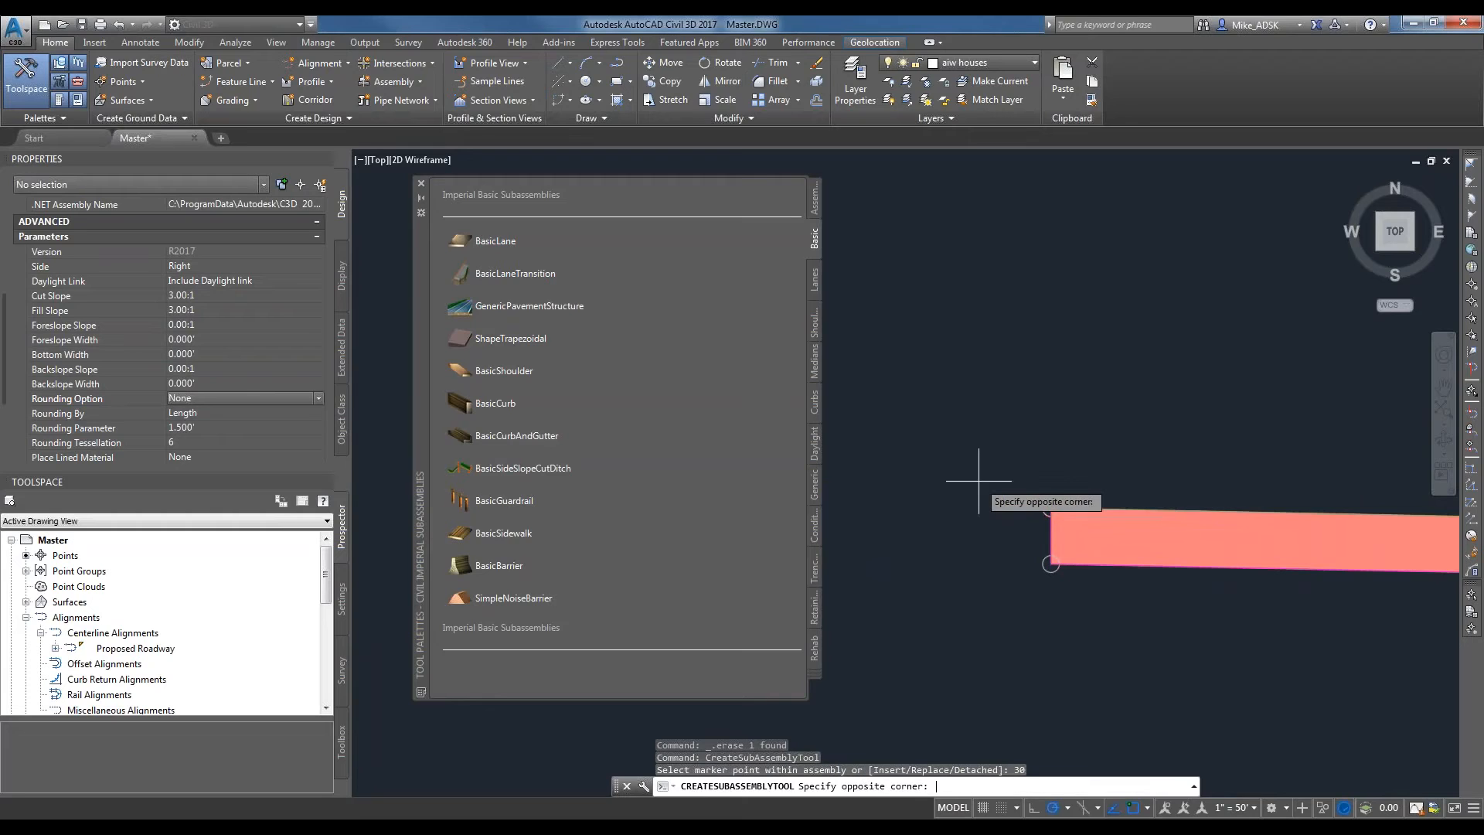
key(Escape)
Start inserting a right-side BasicSideSlopeCutDitch subassembly with its cut slope and fill slope both set to 3:1.
click(532, 471)
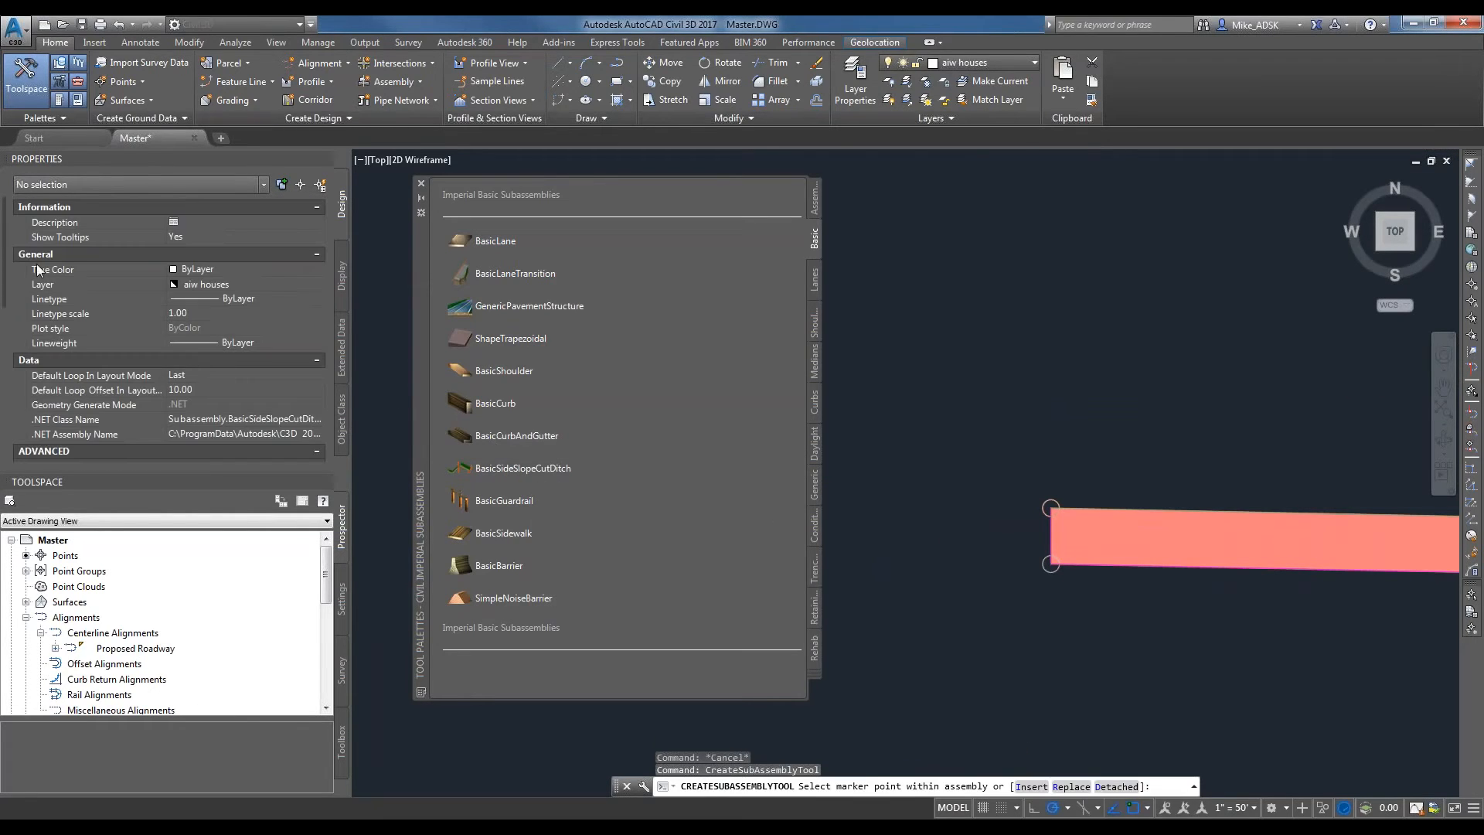
drag(8, 300, 5, 381)
click(501, 473)
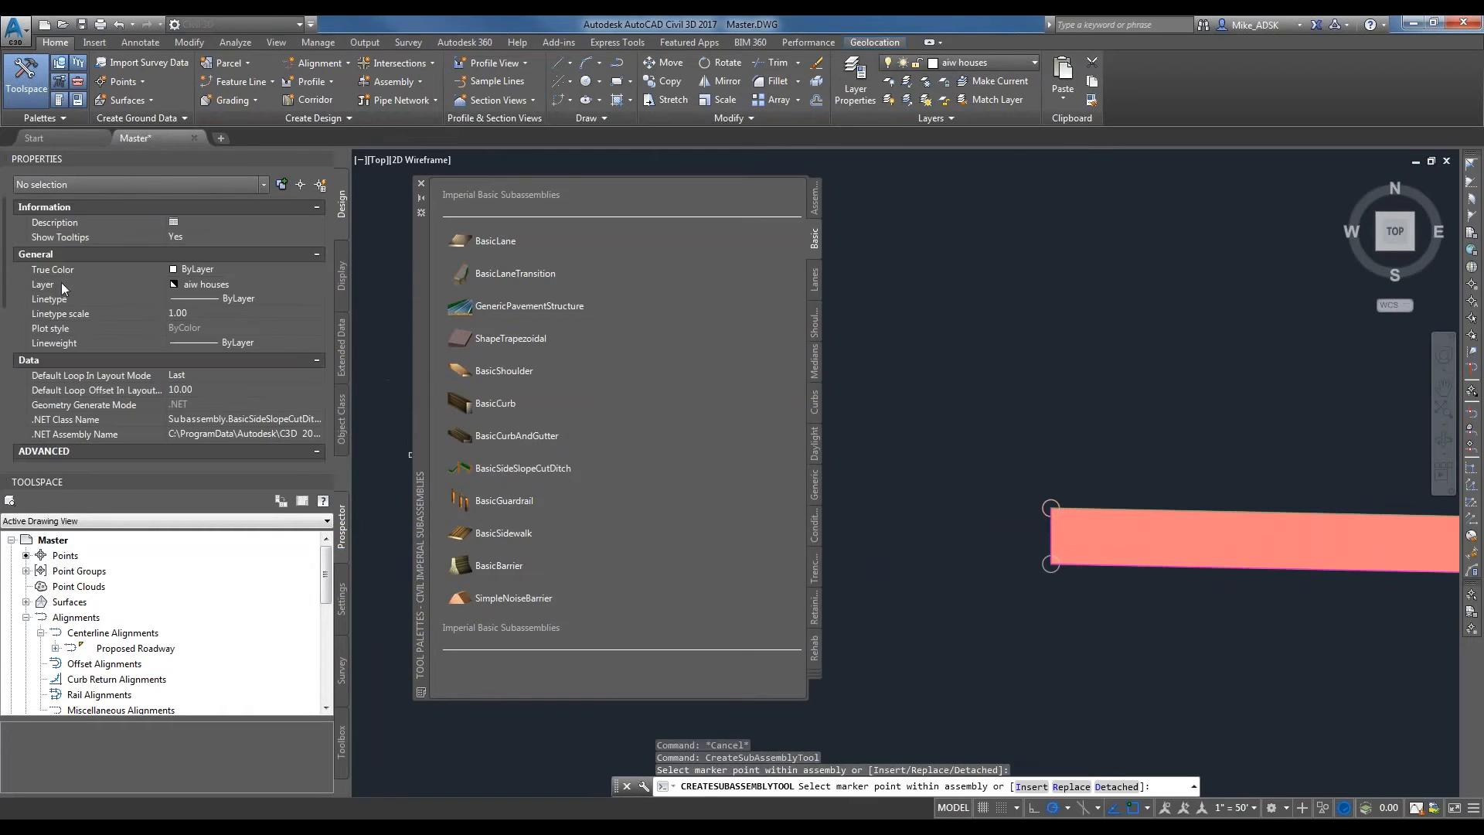
drag(11, 274, 5, 385)
click(158, 315)
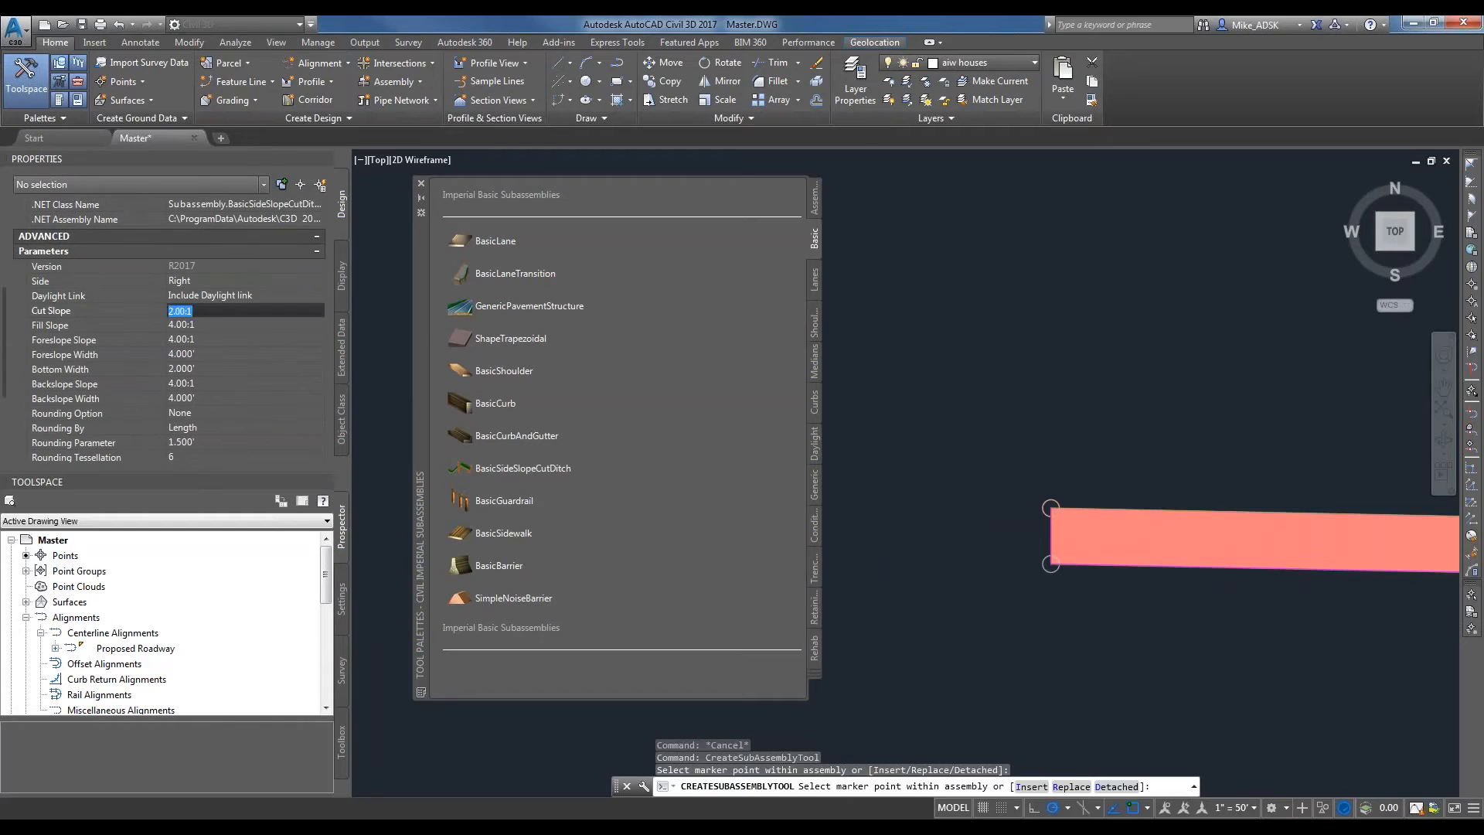
click(404, 316)
text(3)
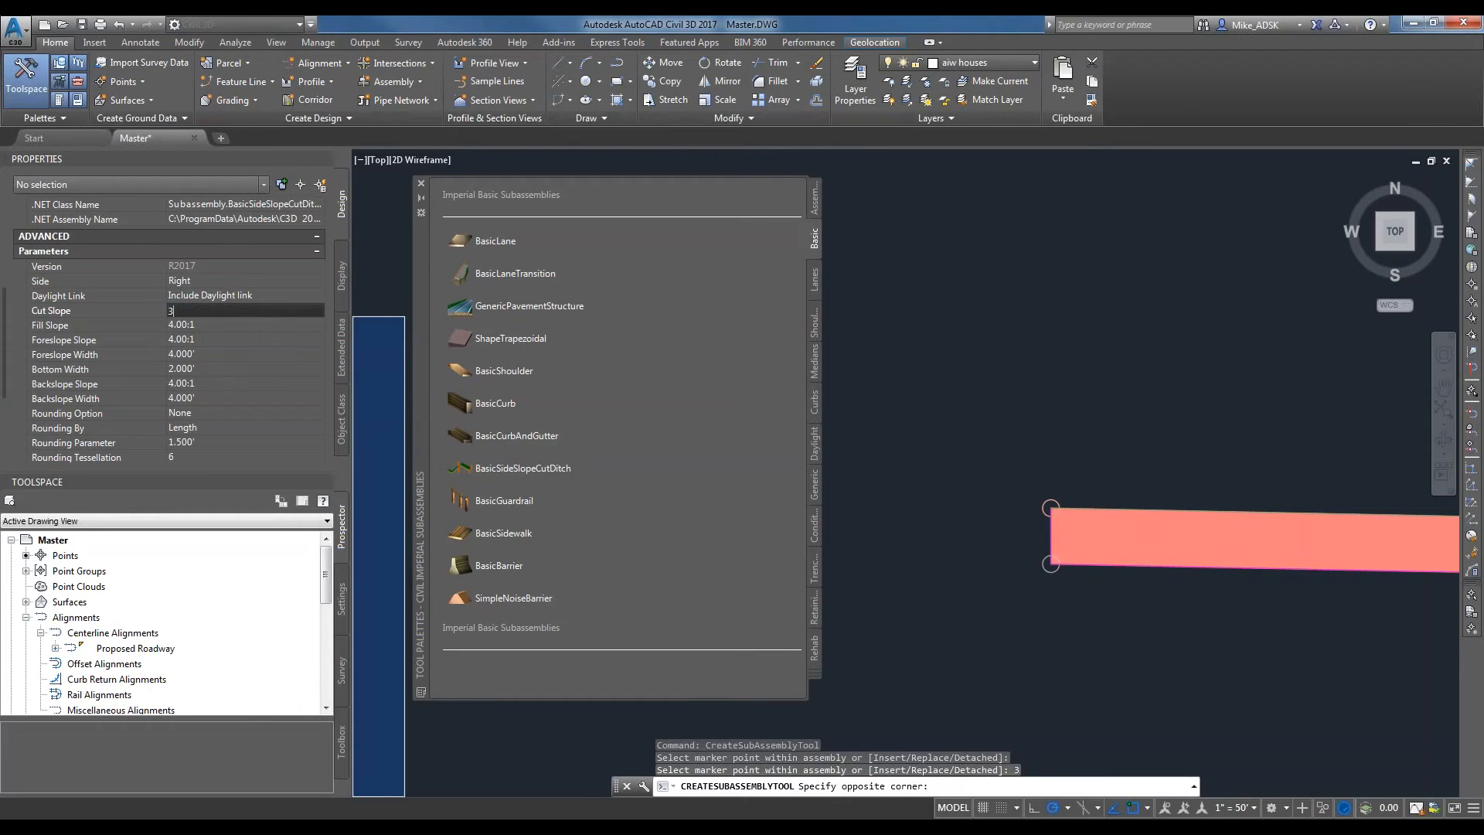
key(Tab)
text(3)
key(Tab)
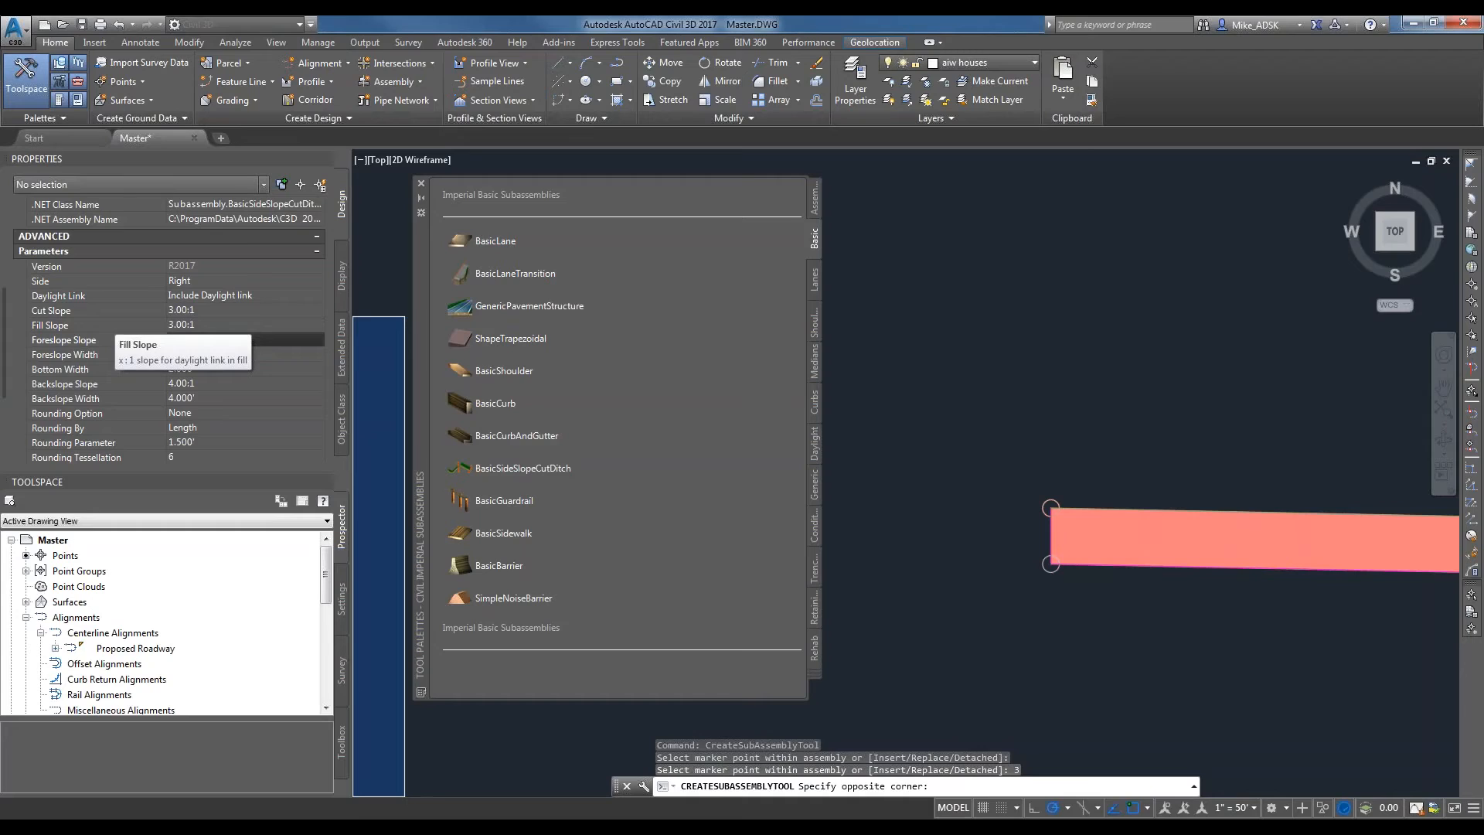
Set the subassembly's foreslope slope, foreslope width, bottom width, backslope slope and backslope width all to 0.
text(0)
key(Tab)
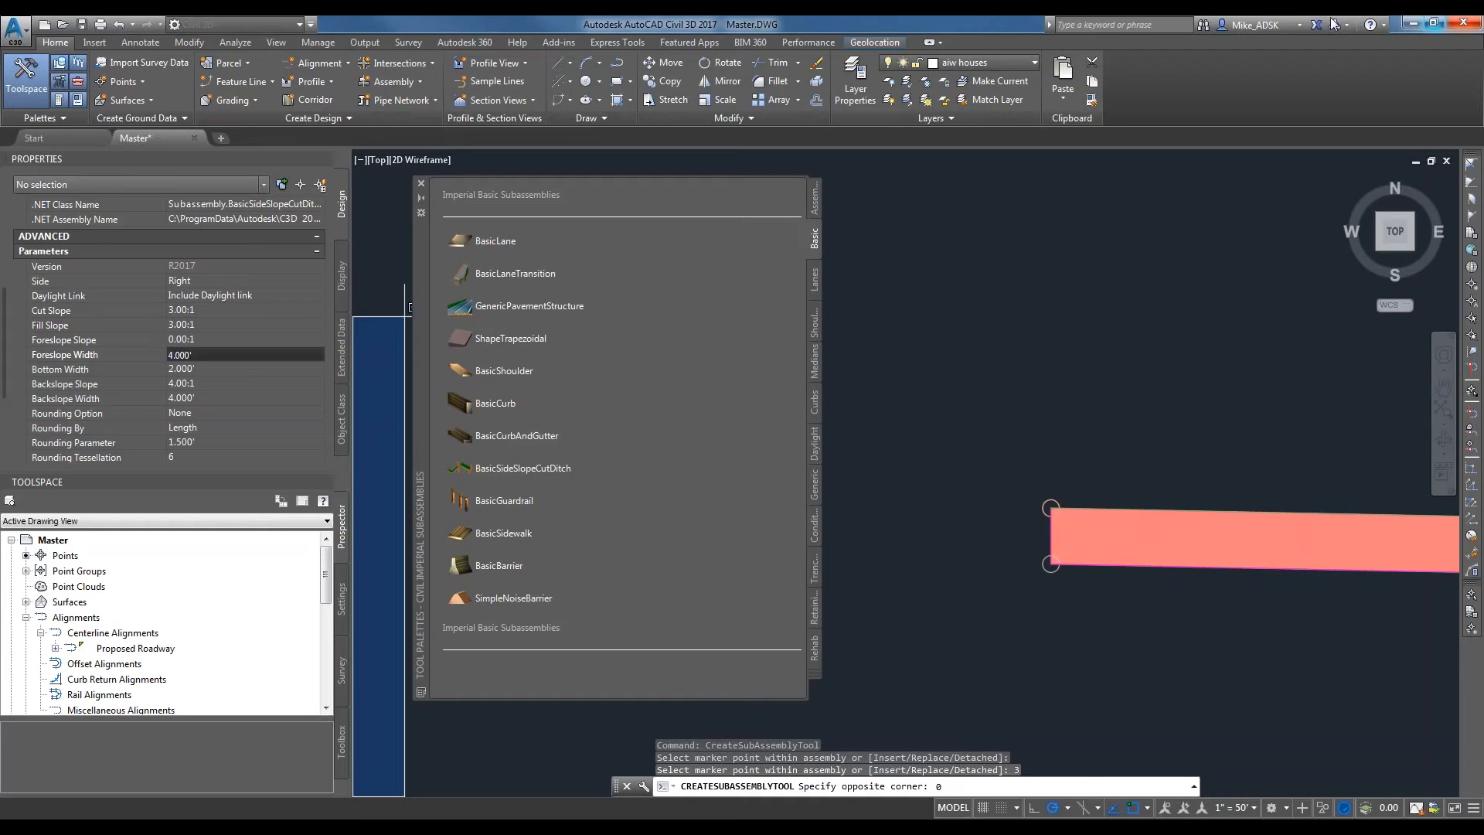
drag(163, 352, 144, 348)
text(0)
click(188, 366)
text(0)
click(184, 381)
text(0)
click(187, 396)
text(0)
click(195, 413)
click(314, 404)
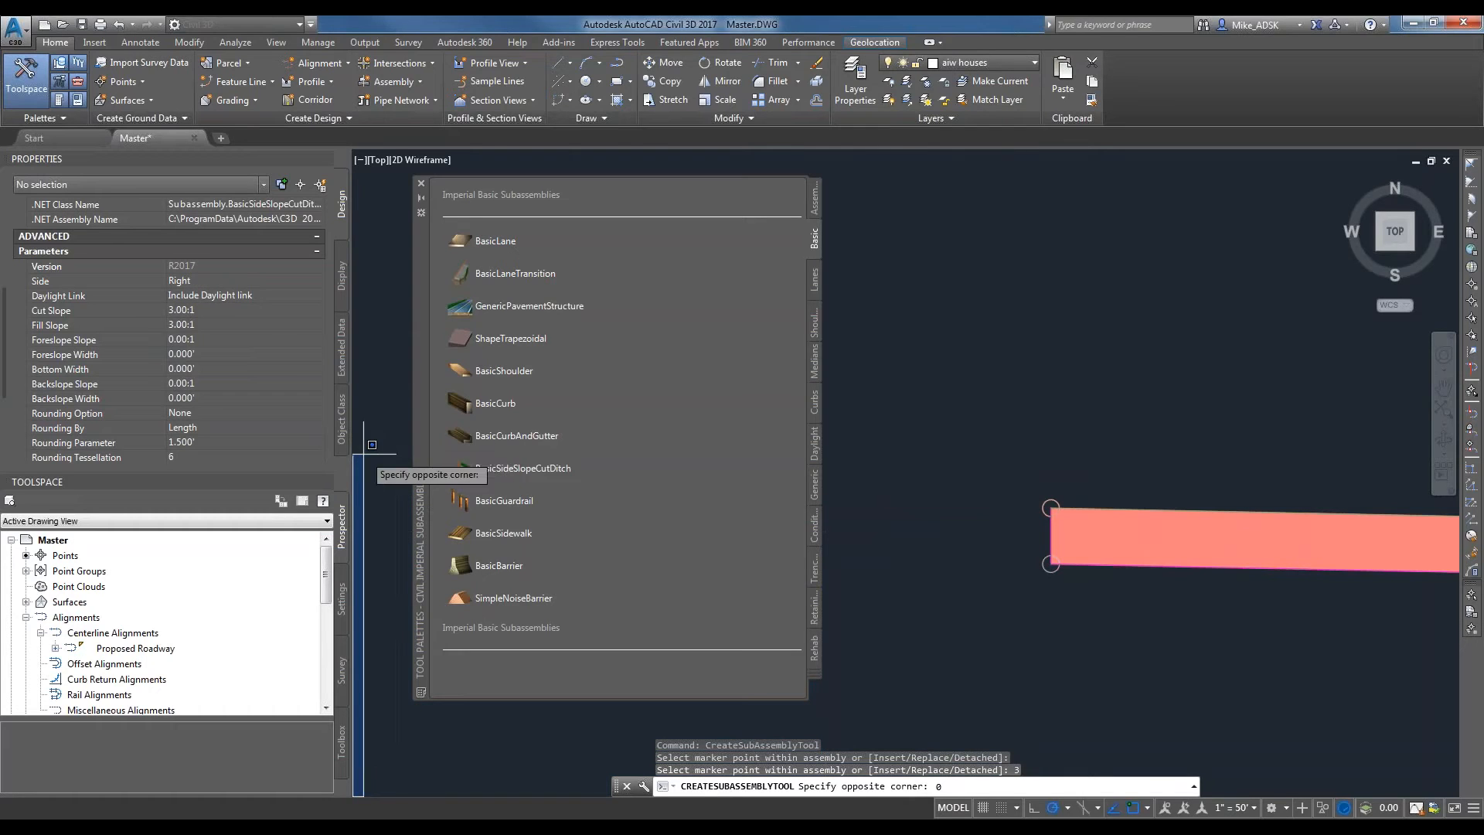
click(404, 588)
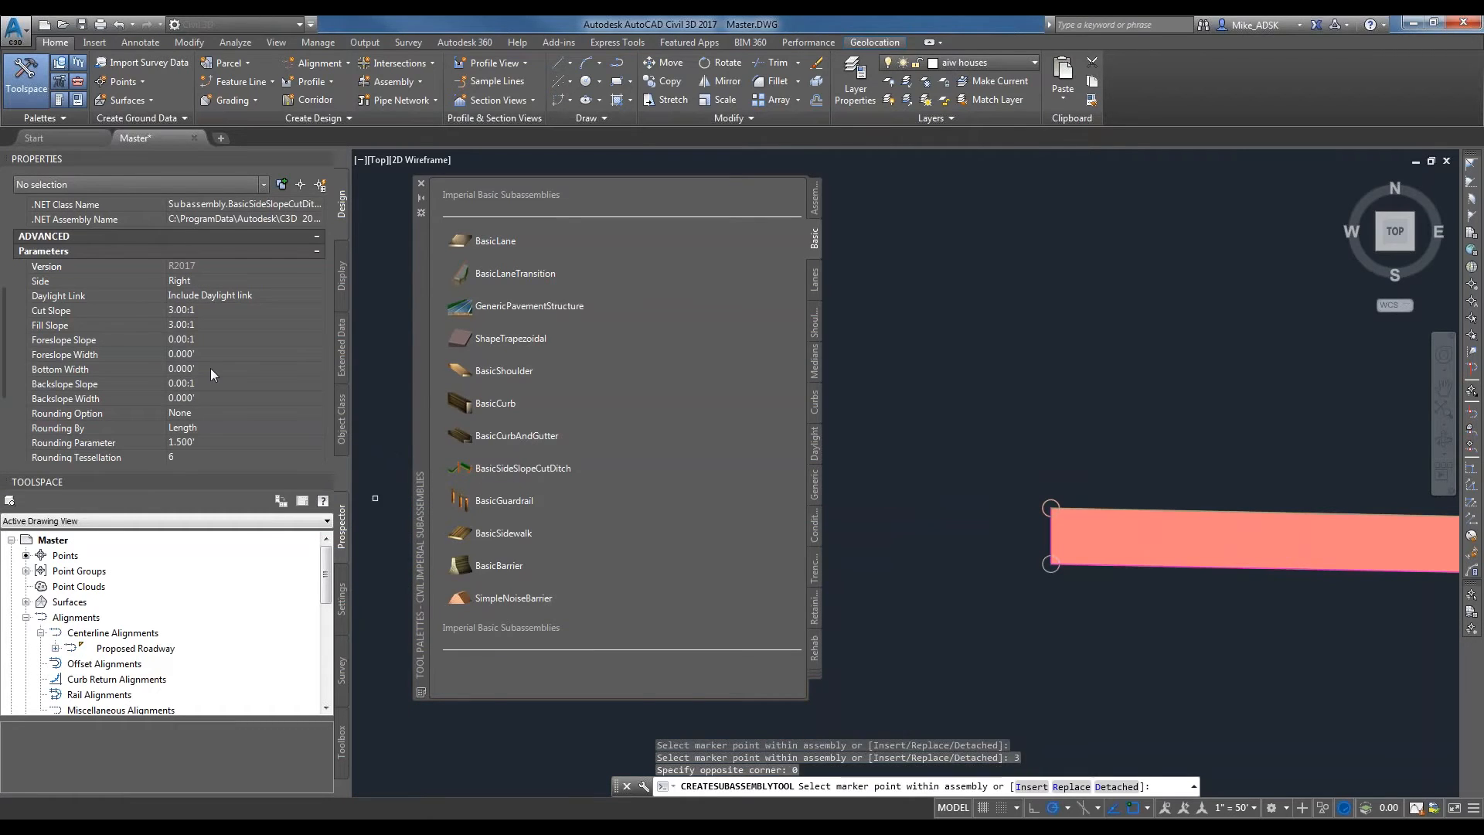
Attach the BasicSideSlopeCutDitch subassembly to the top outer corner of the right sidewalk and end the insertion.
scroll(618, 371, down, 1)
scroll(1053, 452, down, 4)
middle_drag(1395, 475, 943, 481)
scroll(966, 487, down, 1)
scroll(1128, 488, up, 6)
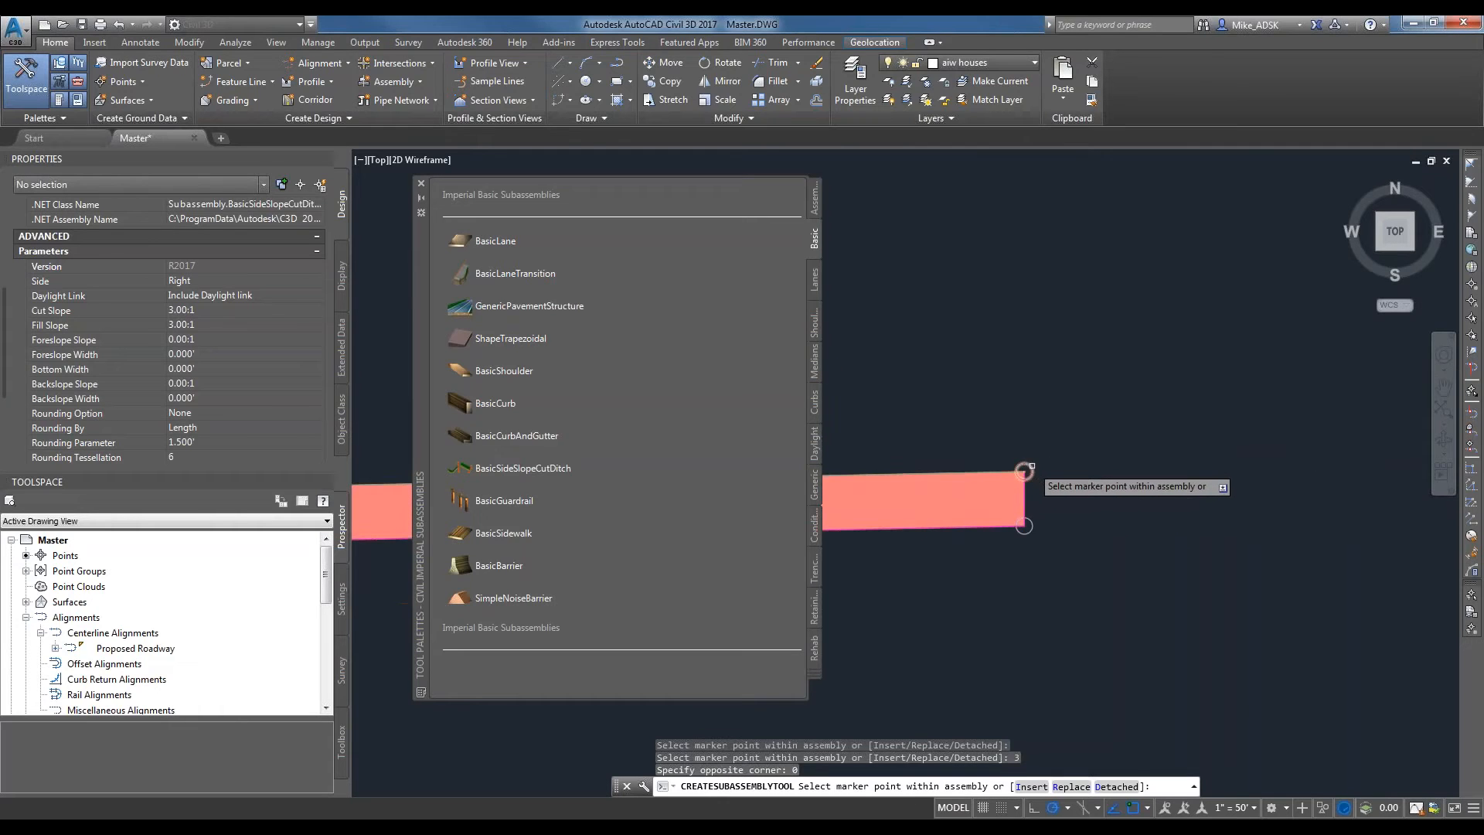
click(1024, 470)
scroll(1022, 490, down, 3)
key(Escape)
scroll(1073, 508, up, 2)
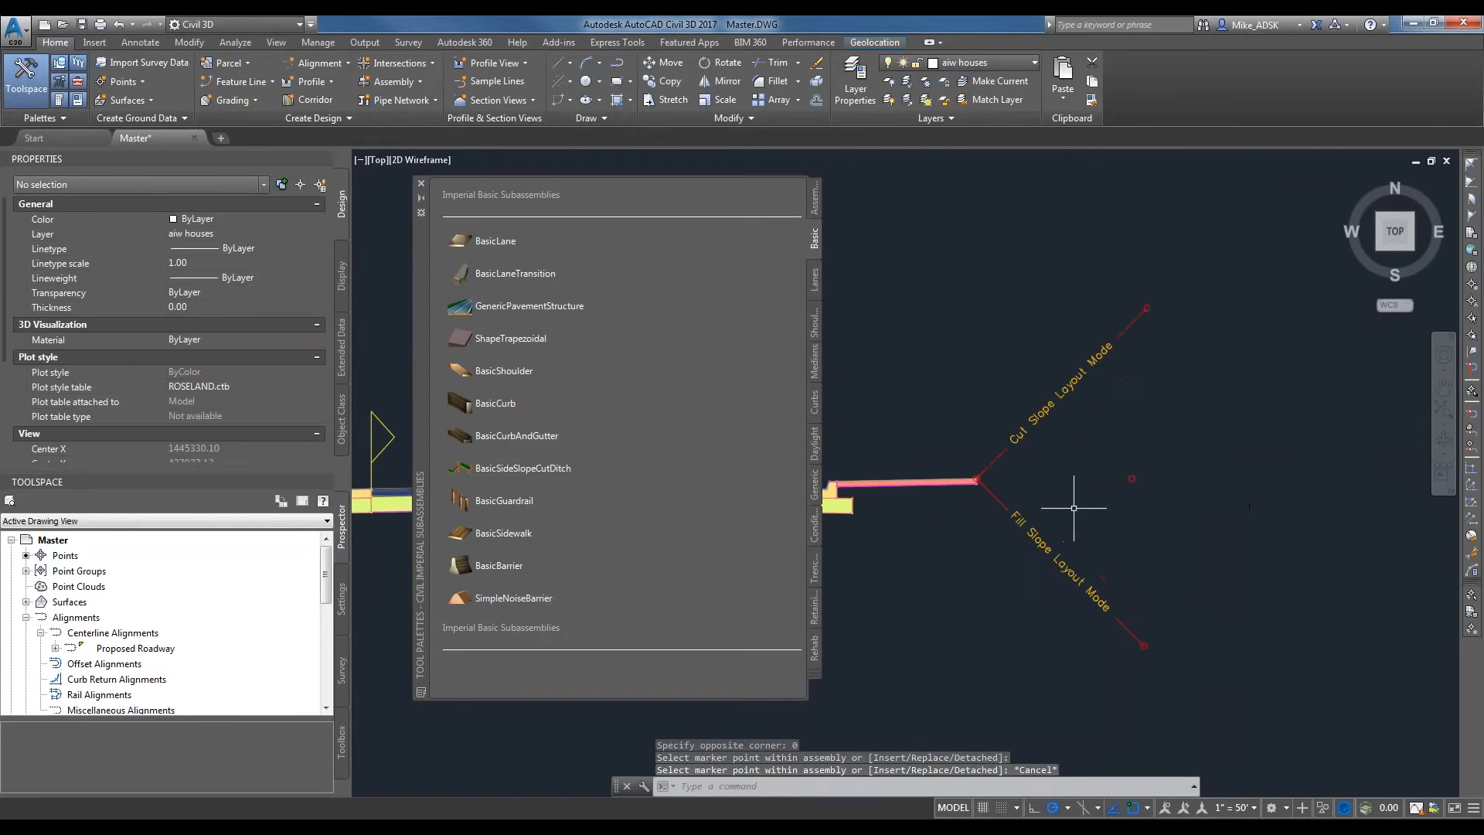
Mirror the right BasicSideSlopeCutDitch subassembly onto the top outer corner of the left sidewalk.
click(1033, 595)
click(1009, 480)
right_click(1011, 482)
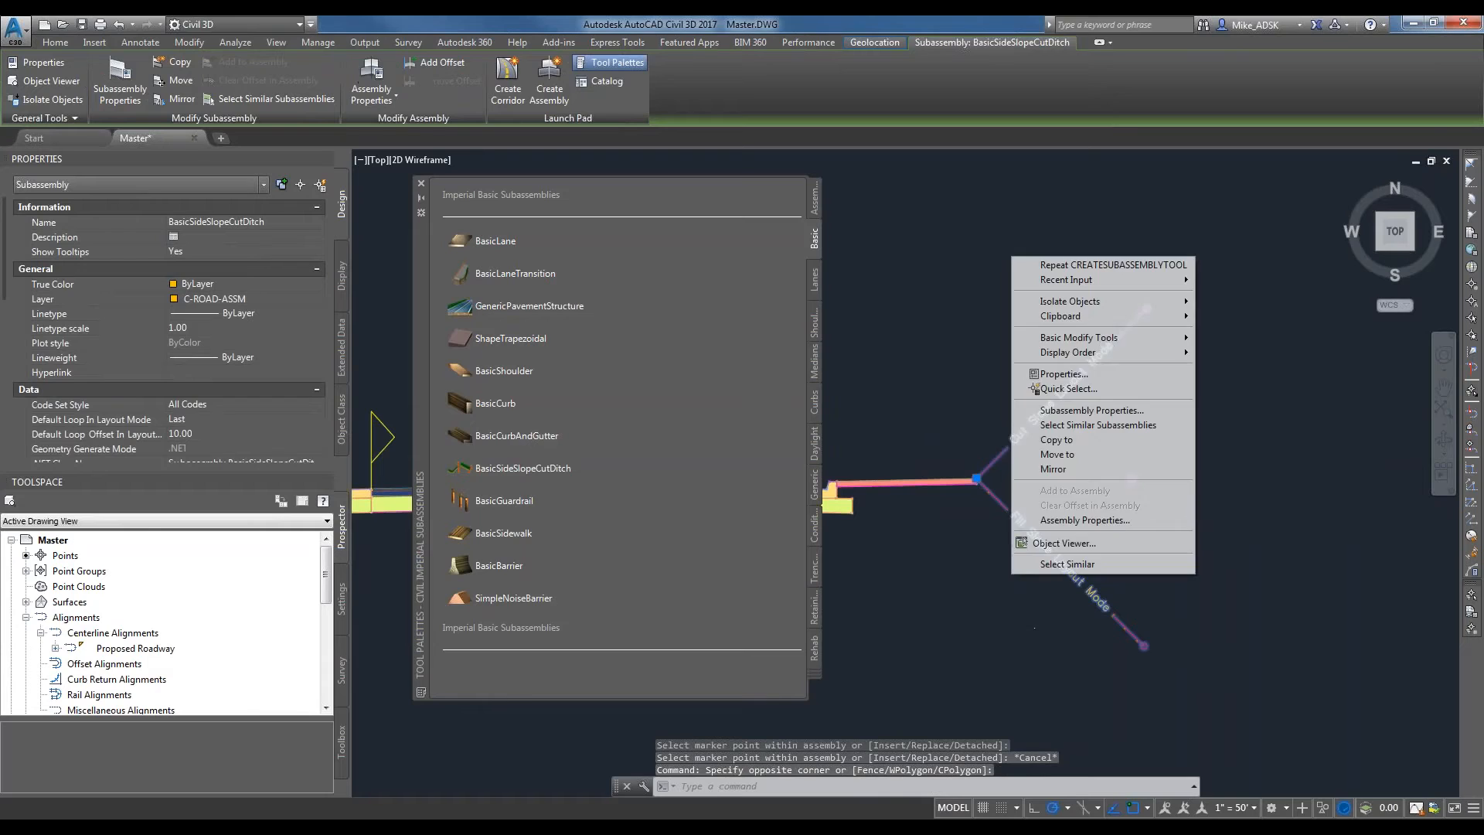
click(1073, 469)
scroll(1124, 489, down, 4)
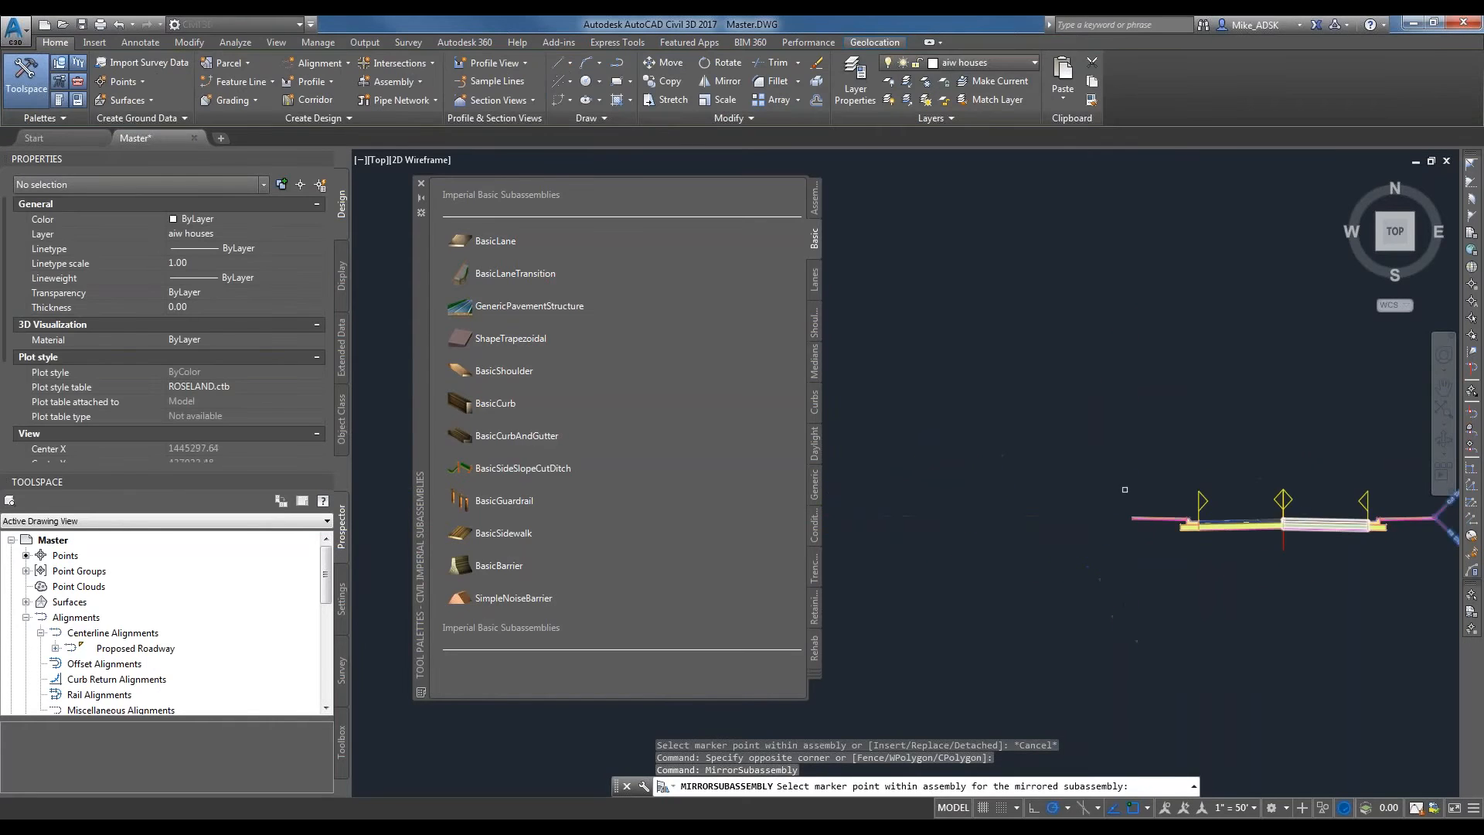
scroll(1125, 489, up, 5)
click(1152, 611)
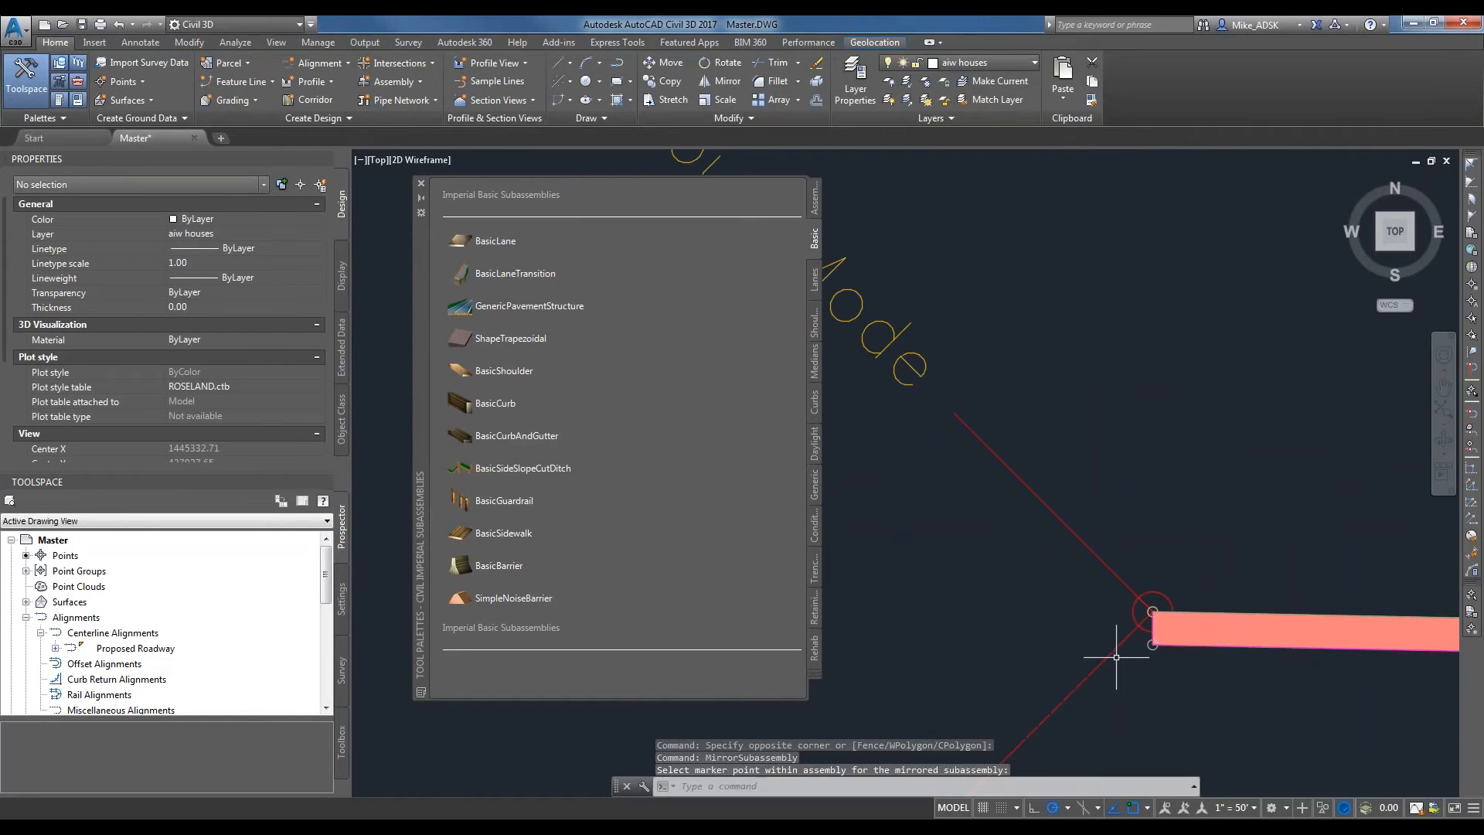
key(Escape)
key(Escape)
scroll(912, 511, down, 5)
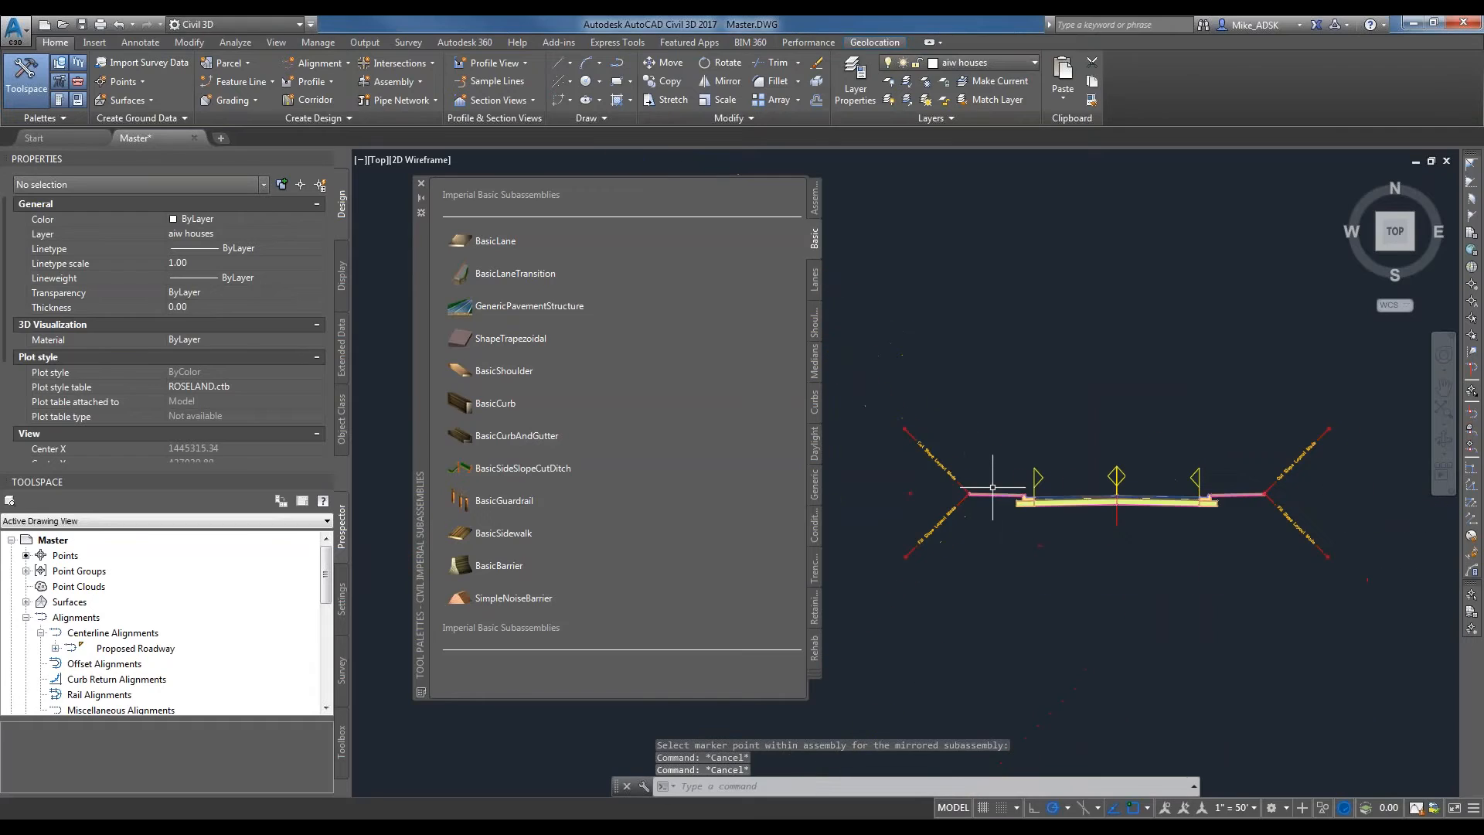
Collapse the subassembly tool palettes to their title bar and view the complete assembly from side to side.
click(421, 200)
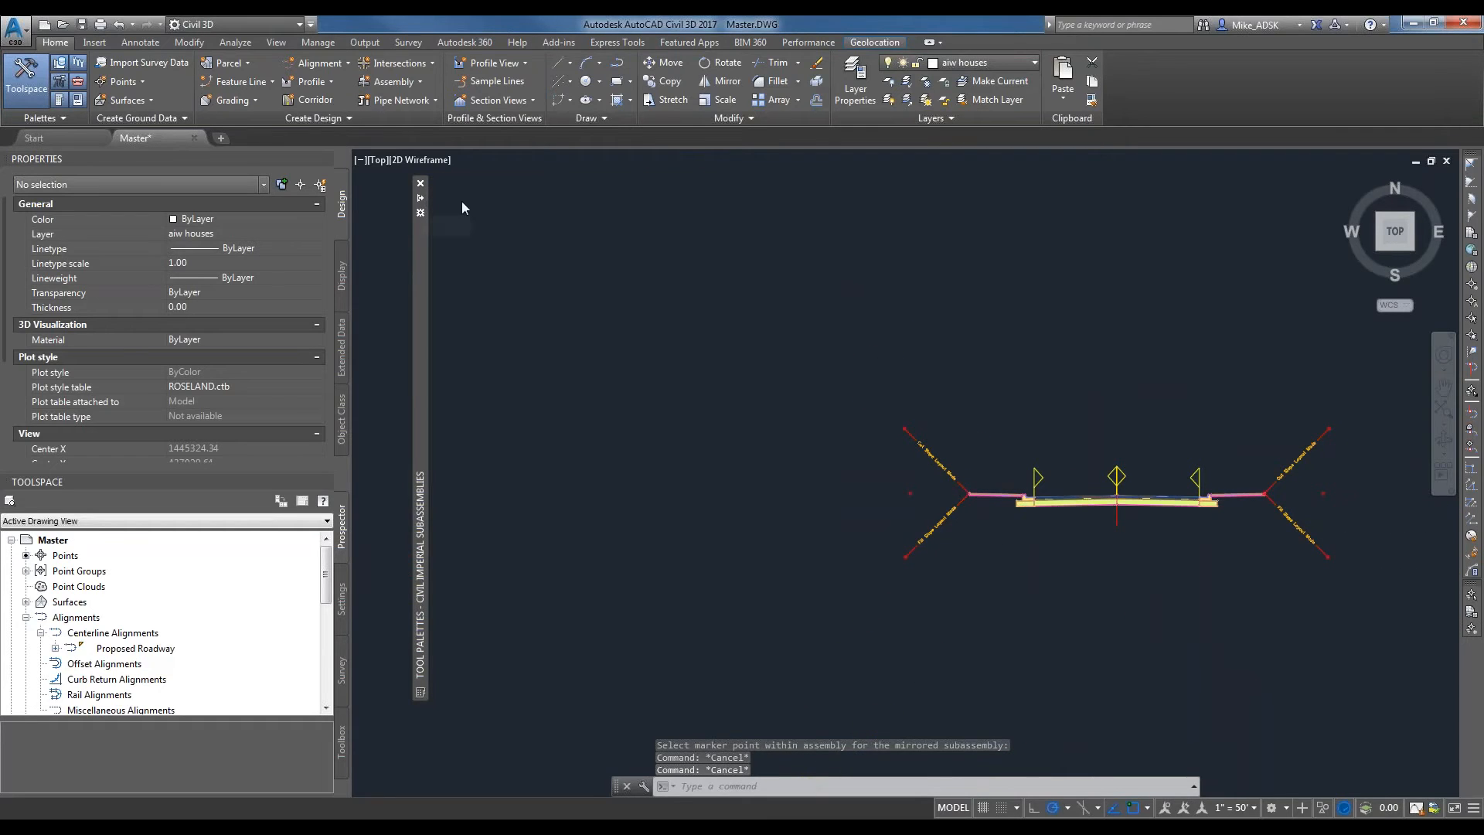
scroll(917, 438, up, 2)
mouse_move(1145, 531)
middle_down()
mouse_move(917, 438)
mouse_move(904, 457)
mouse_move(924, 481)
middle_up()
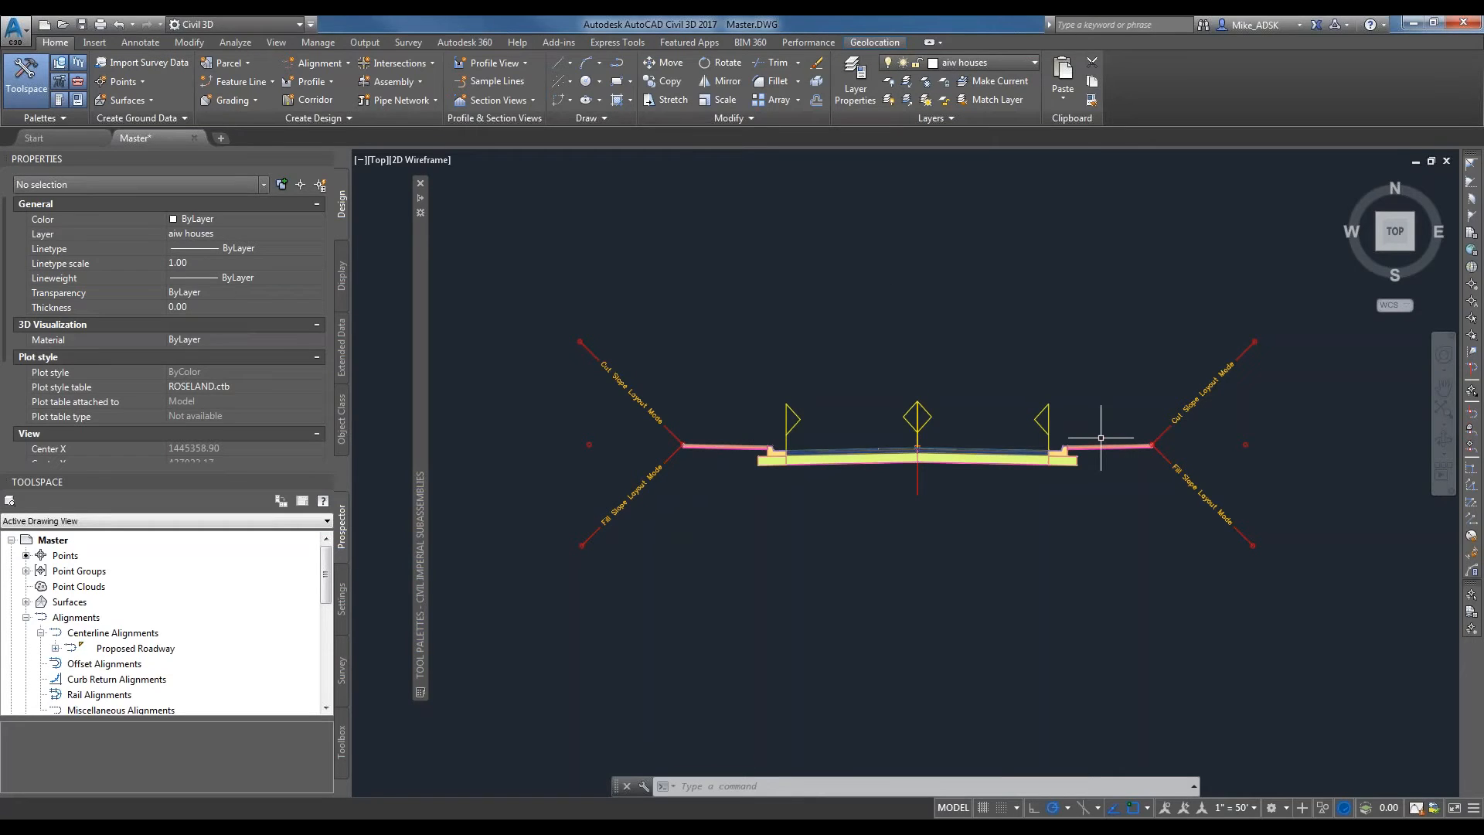
scroll(1074, 403, down, 2)
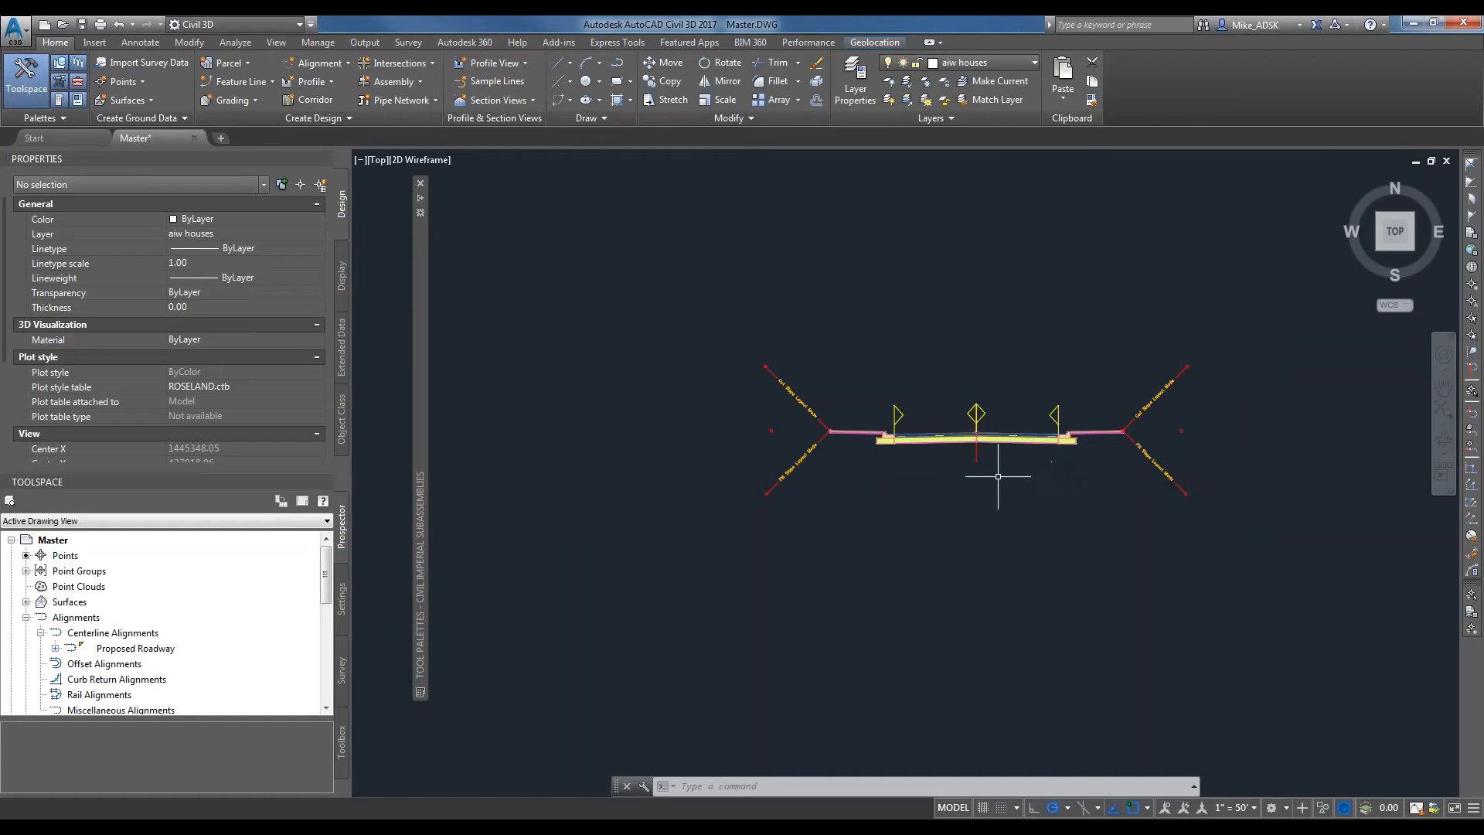
Start creating a corridor and name it Proposed Road.
scroll(997, 465, down, 2)
scroll(991, 465, up, 2)
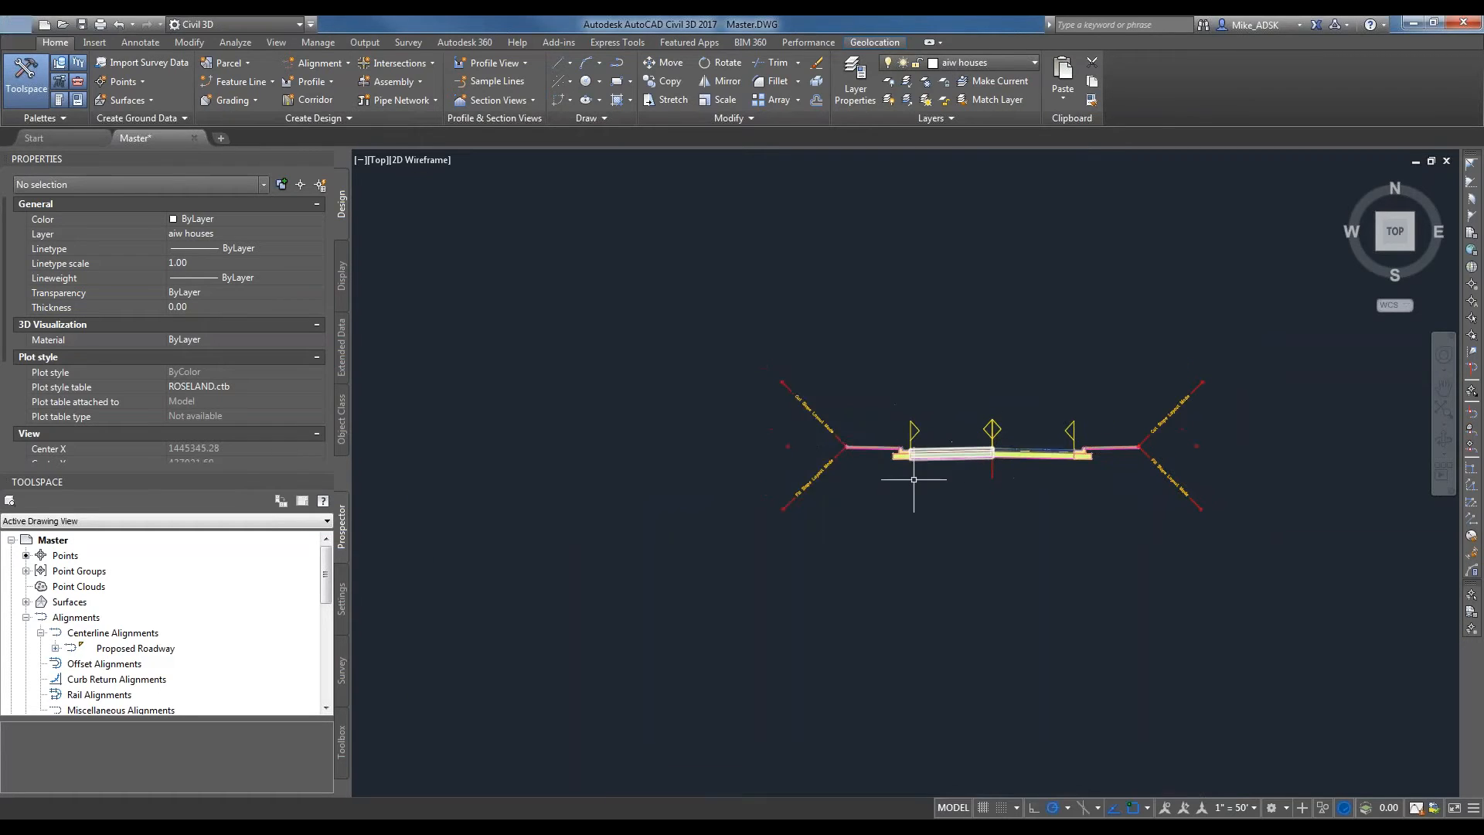
scroll(721, 446, down, 6)
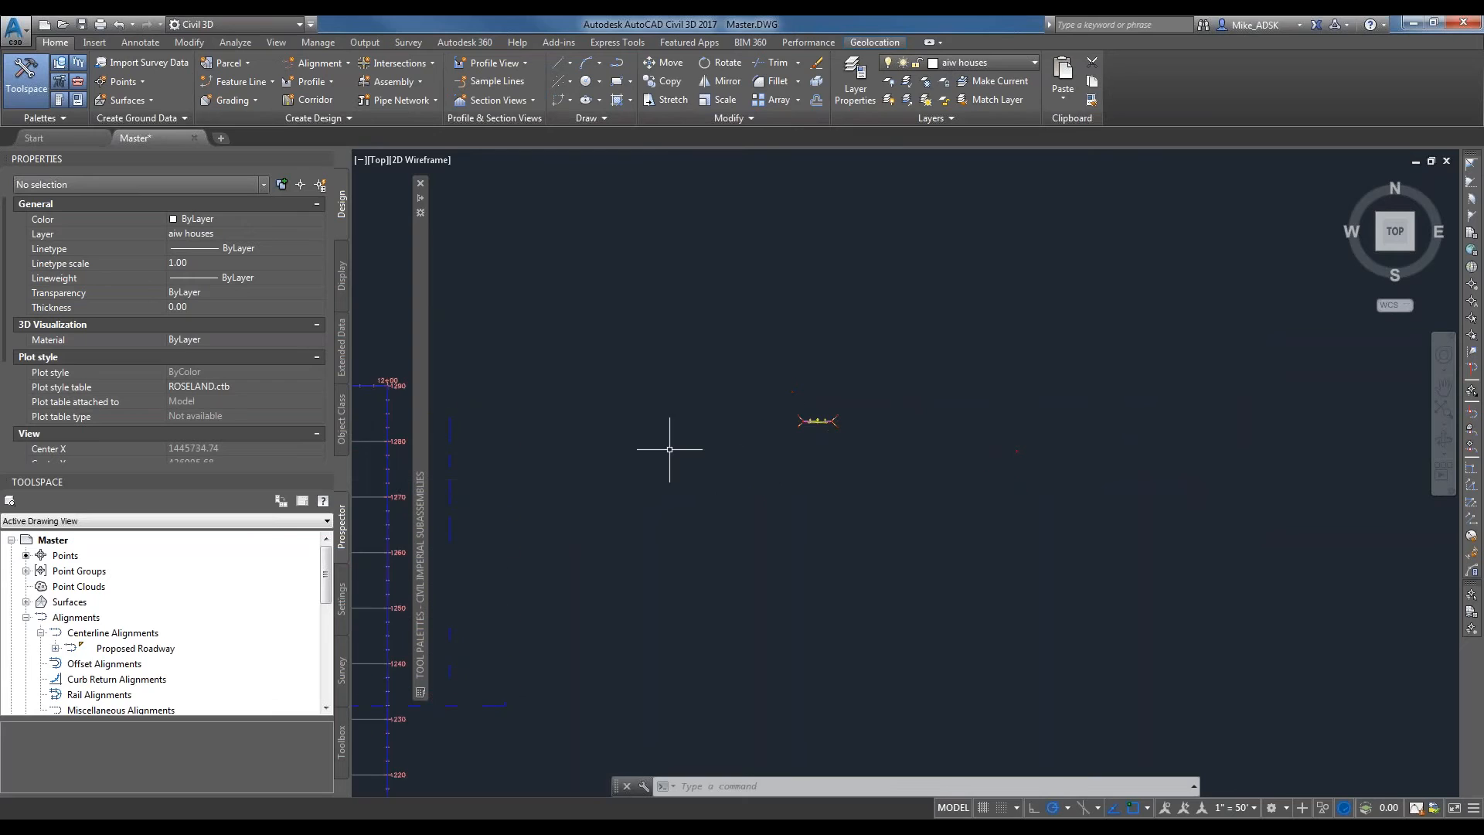
click(301, 101)
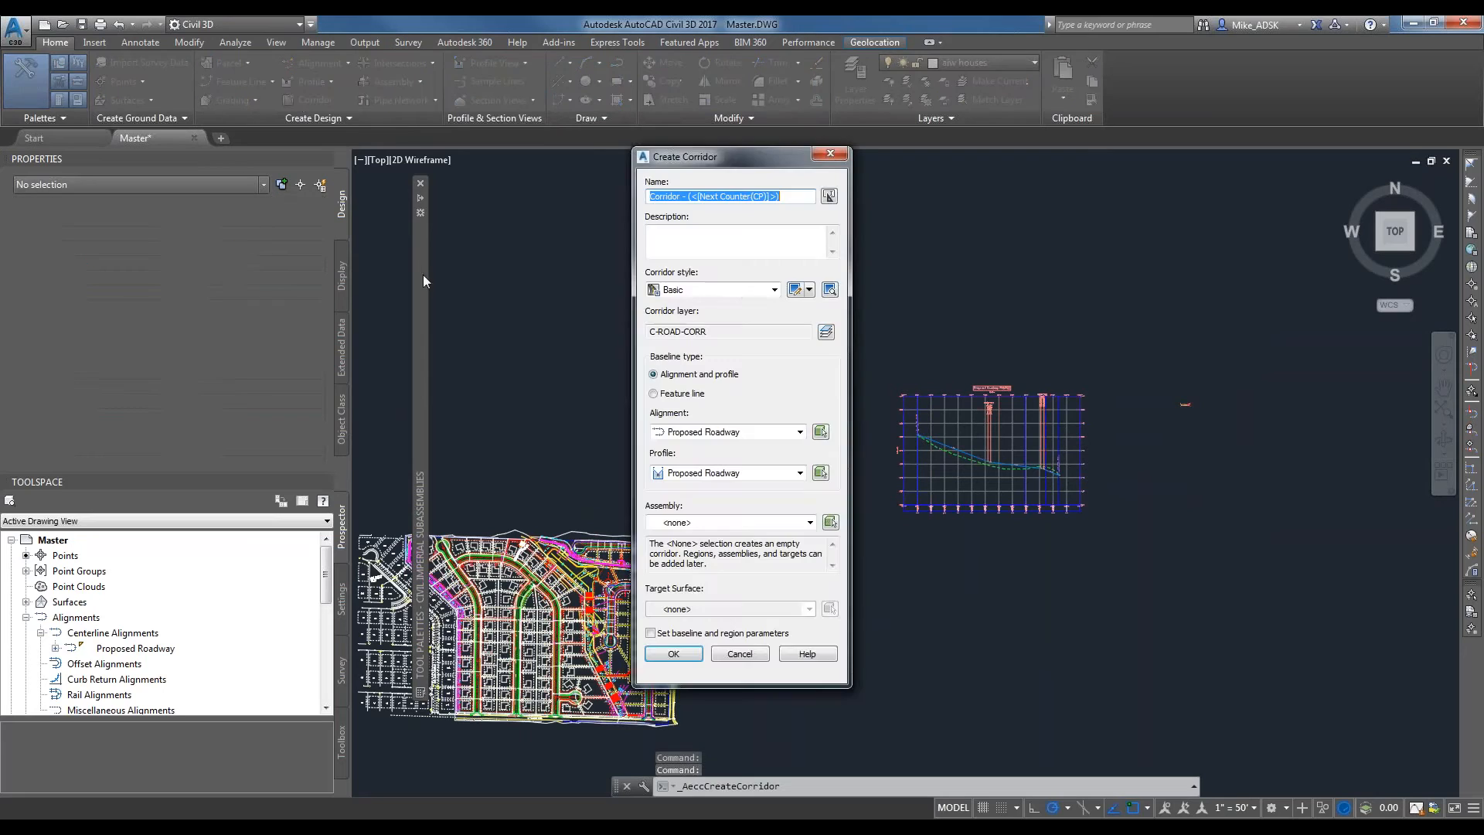
key(BackSpace)
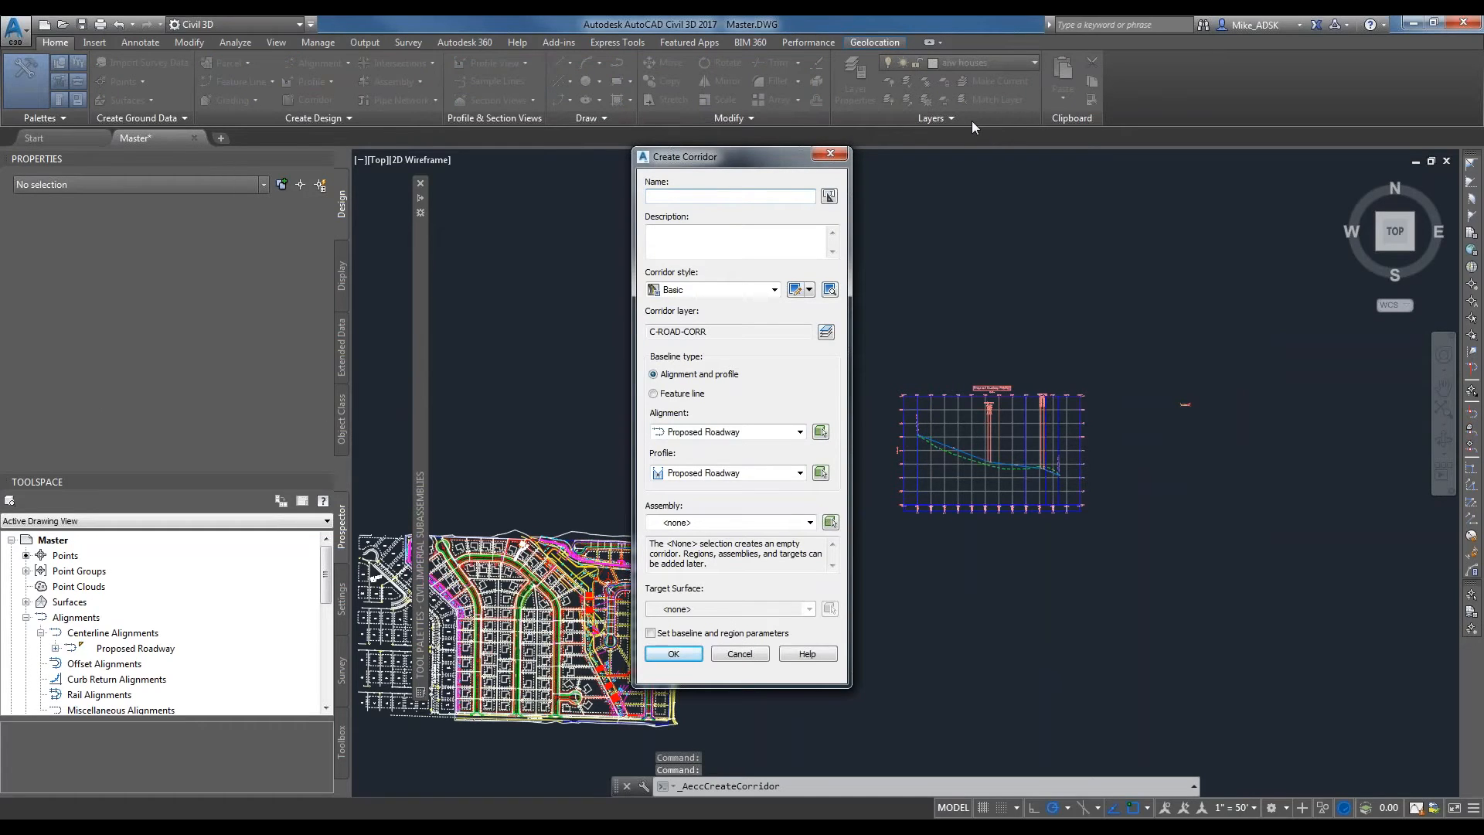
text(Proposed Road)
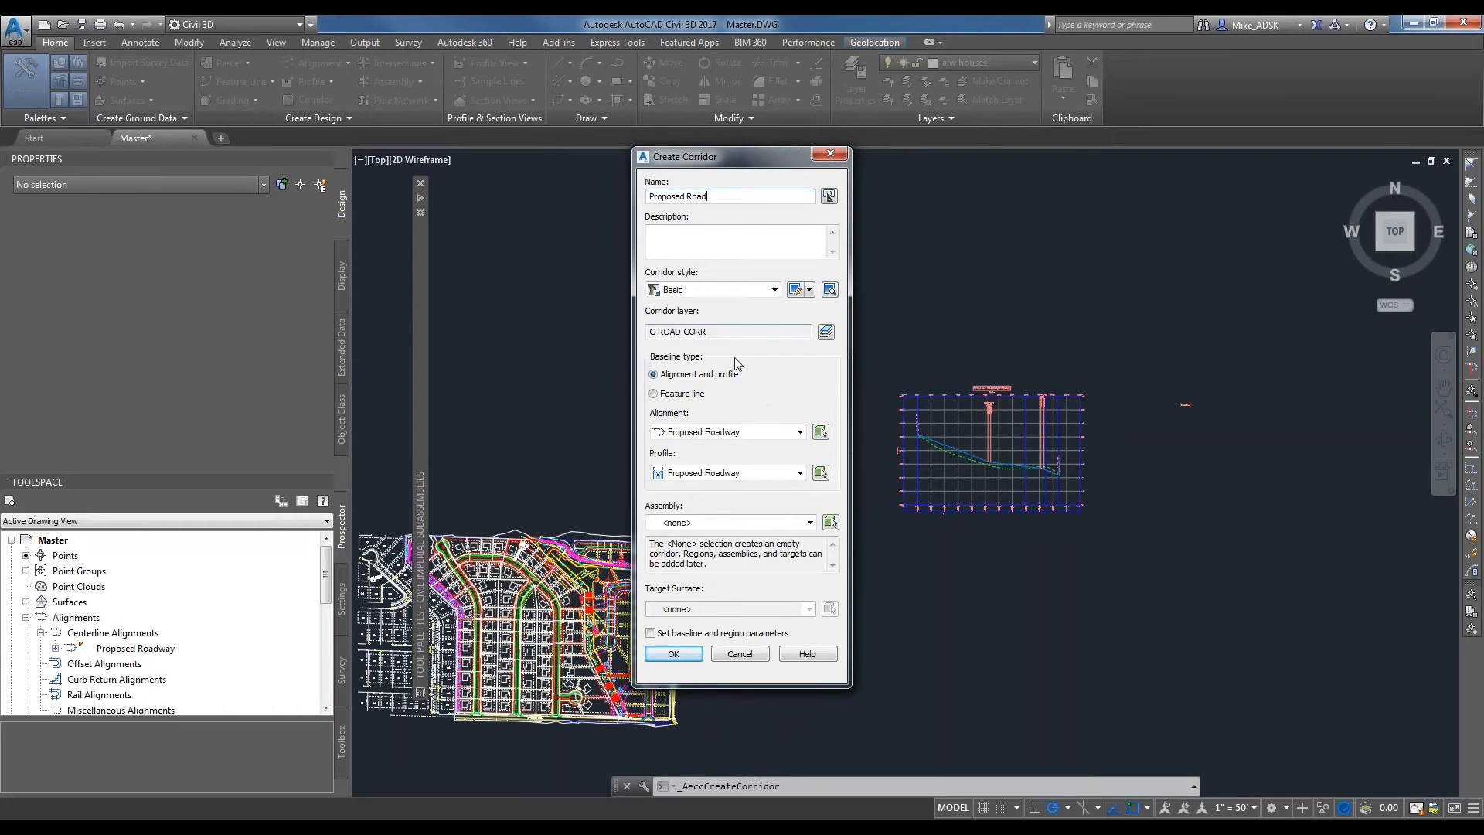
Keep the Basic corridor style and use the Proposed Roadway alignment and the Proposed Roadway profile for the baseline.
click(722, 229)
click(754, 290)
click(750, 290)
click(726, 291)
click(722, 292)
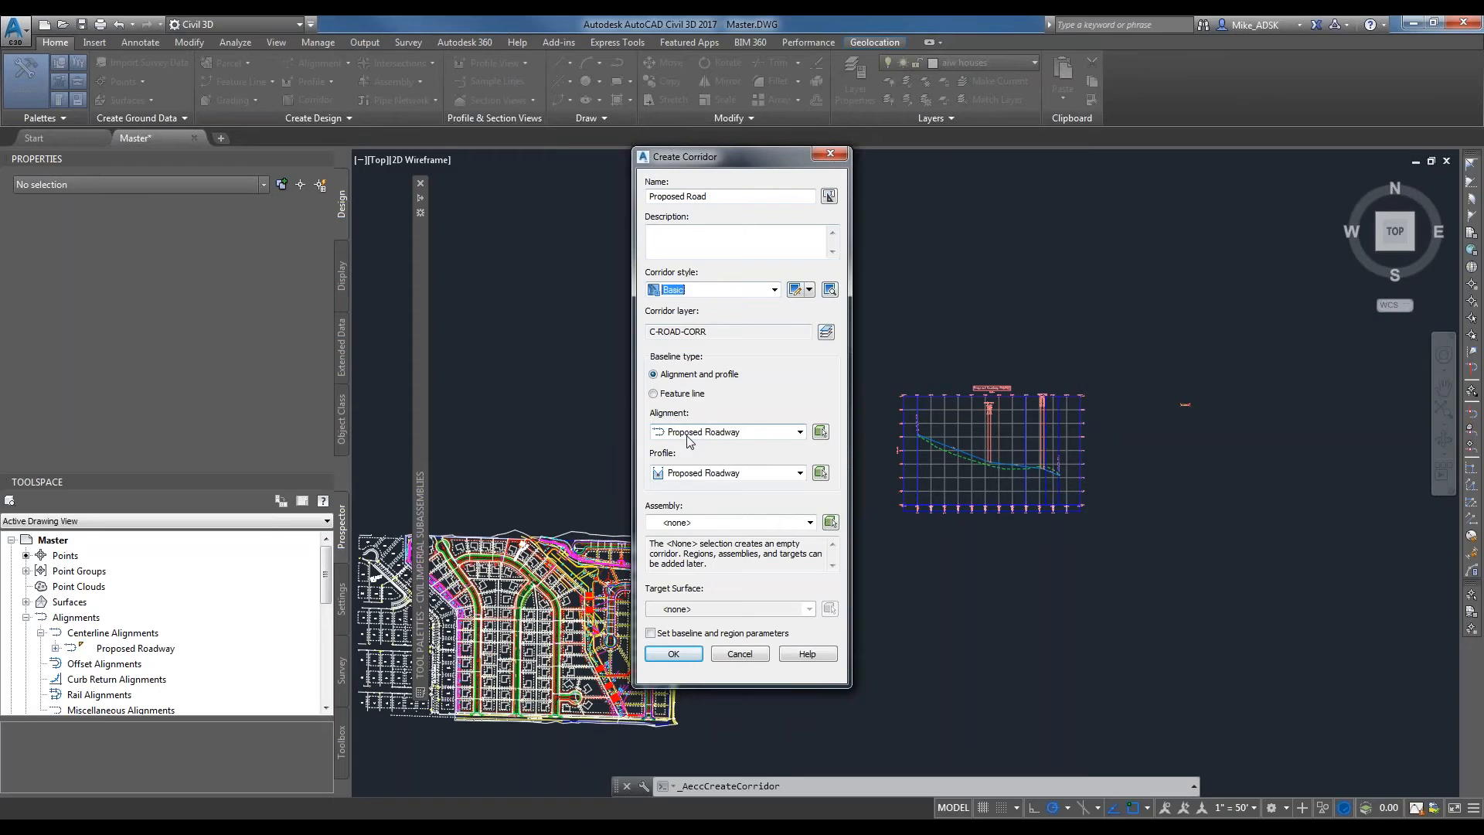
click(741, 435)
click(760, 427)
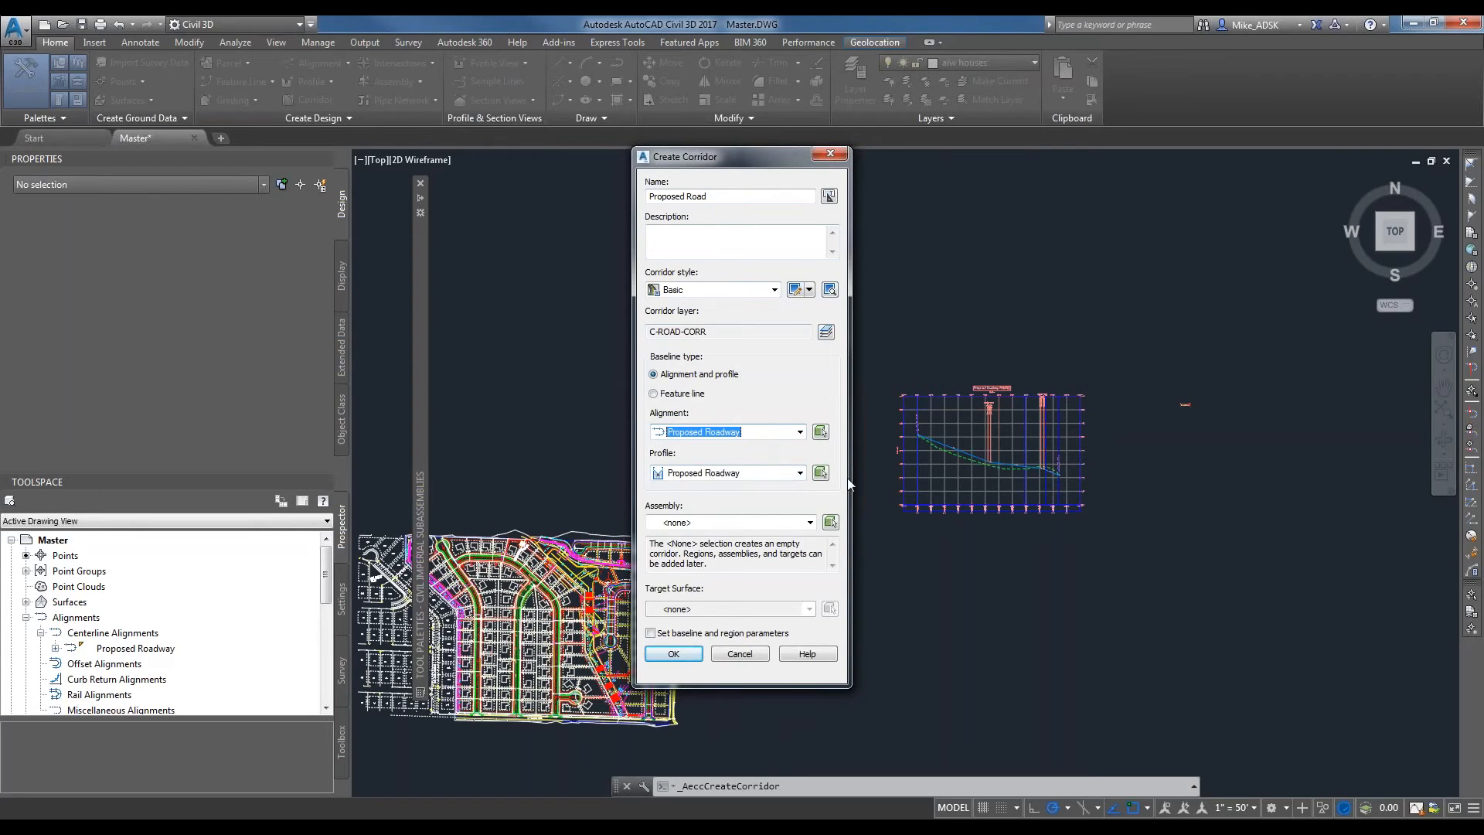
click(711, 474)
click(726, 487)
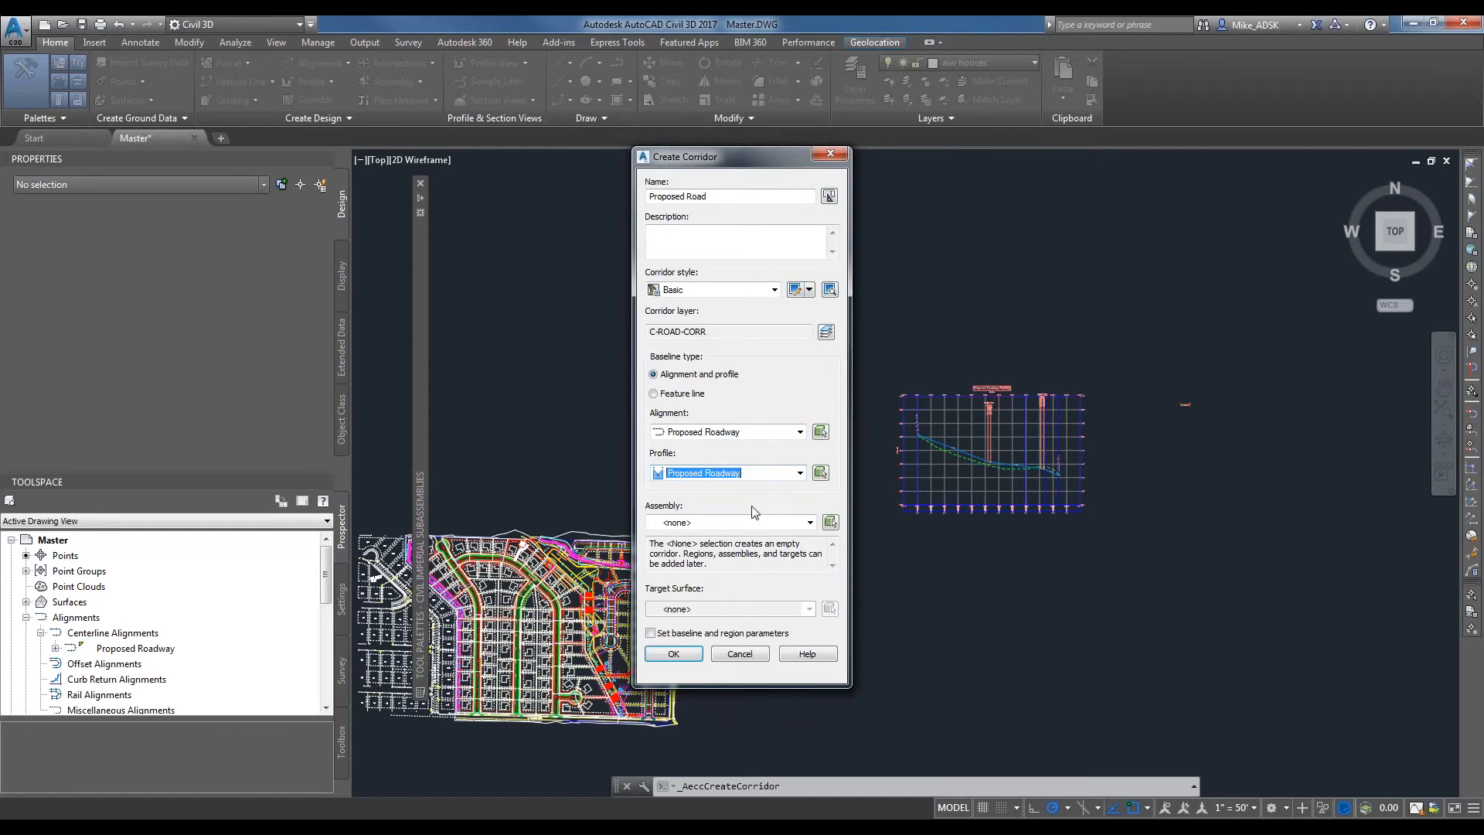
Assign the Typical Cross Section assembly to the corridor.
click(698, 524)
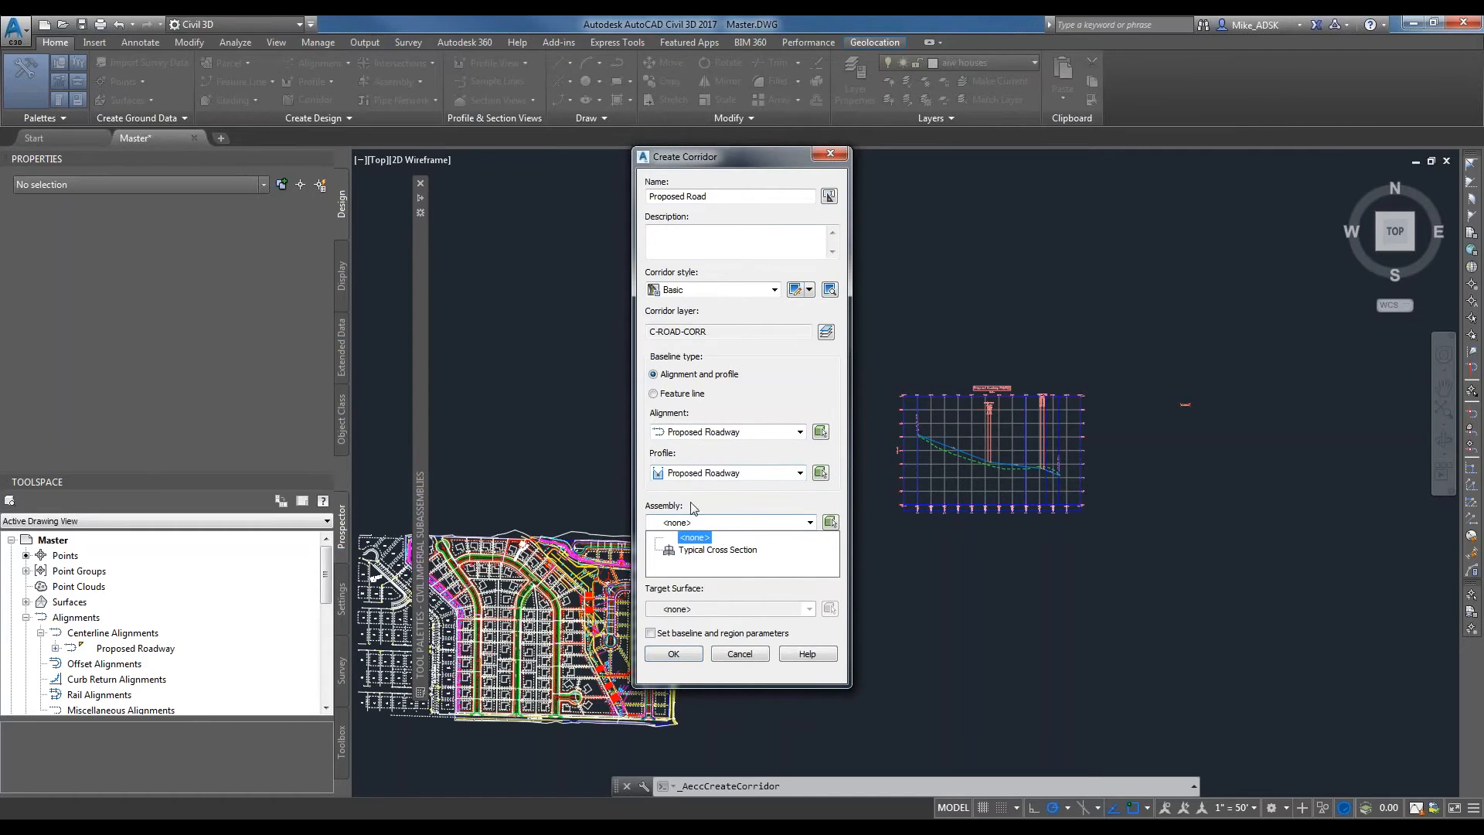
click(701, 550)
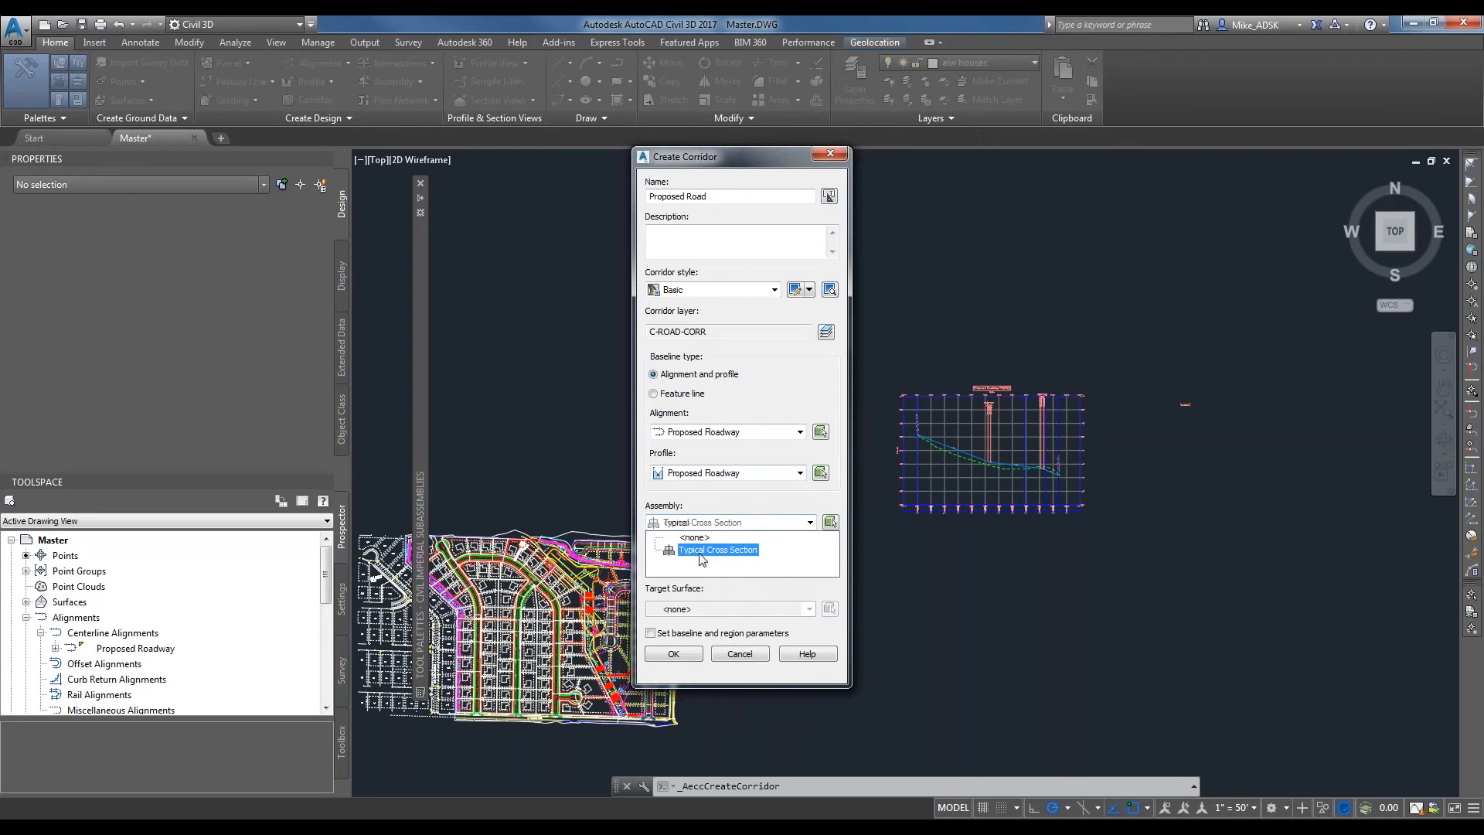
click(709, 552)
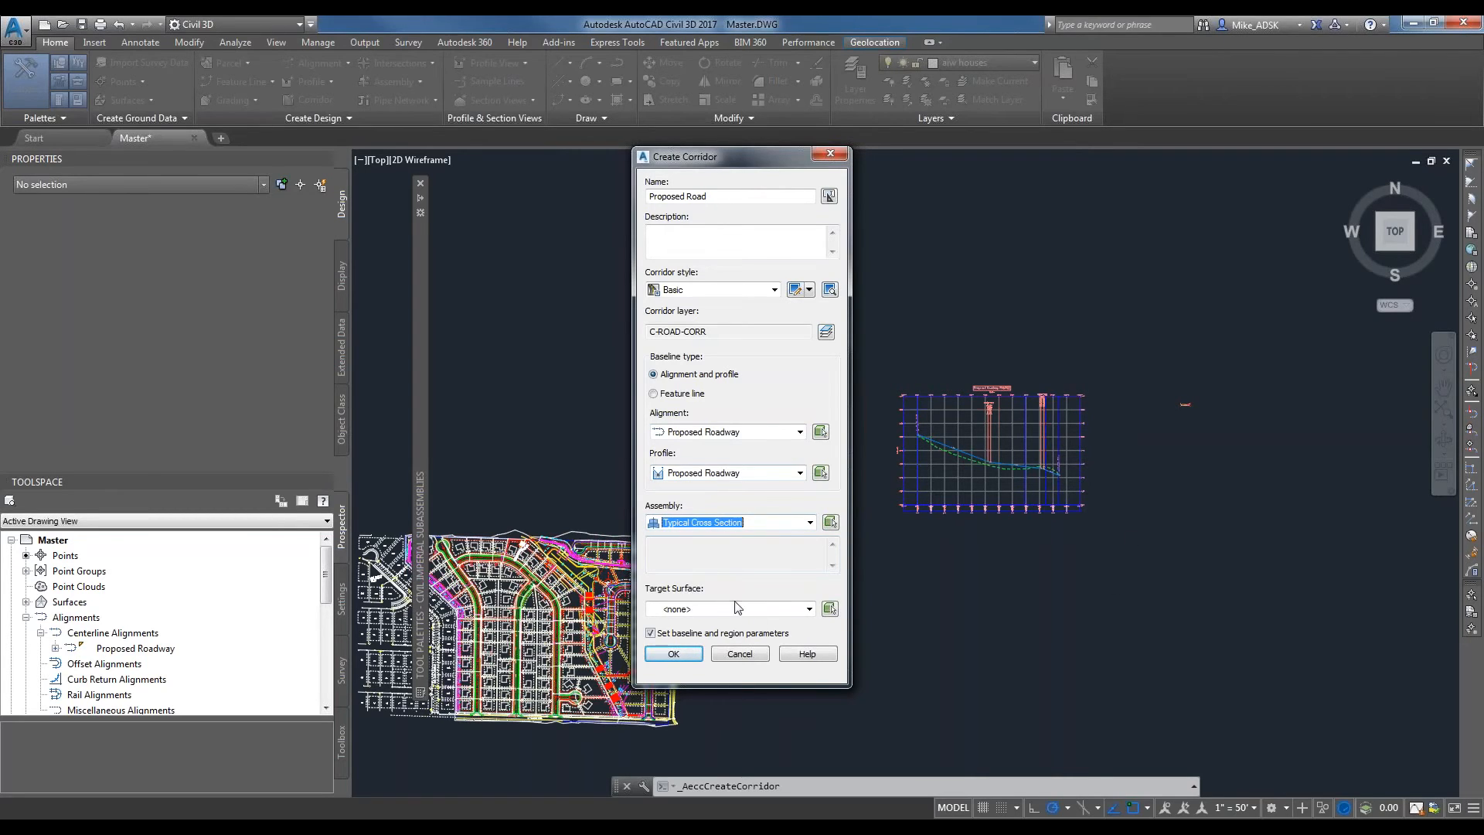
Set the target surface to EG and create the corridor without setting baseline and region parameters.
click(712, 609)
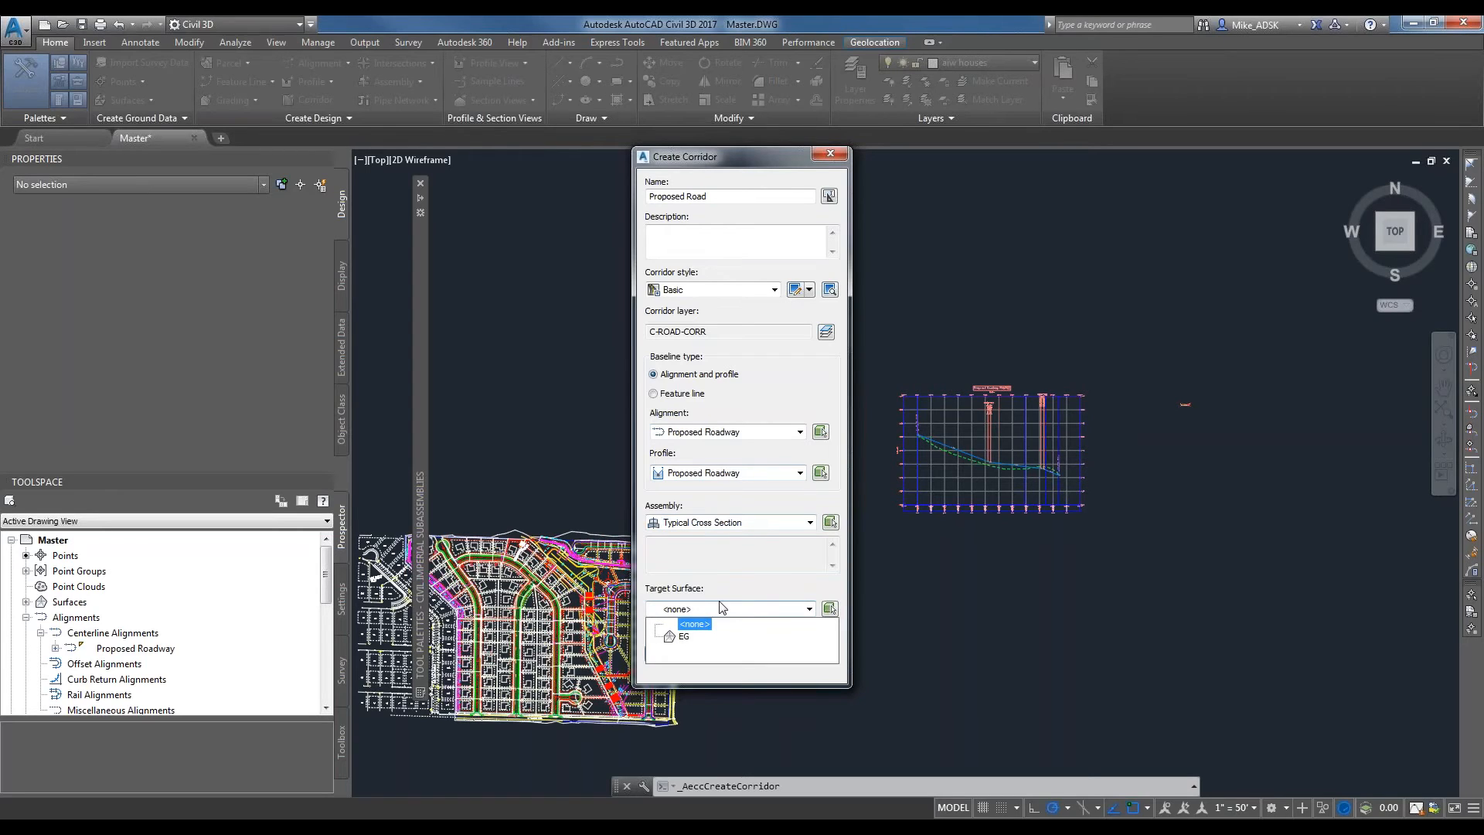
click(720, 608)
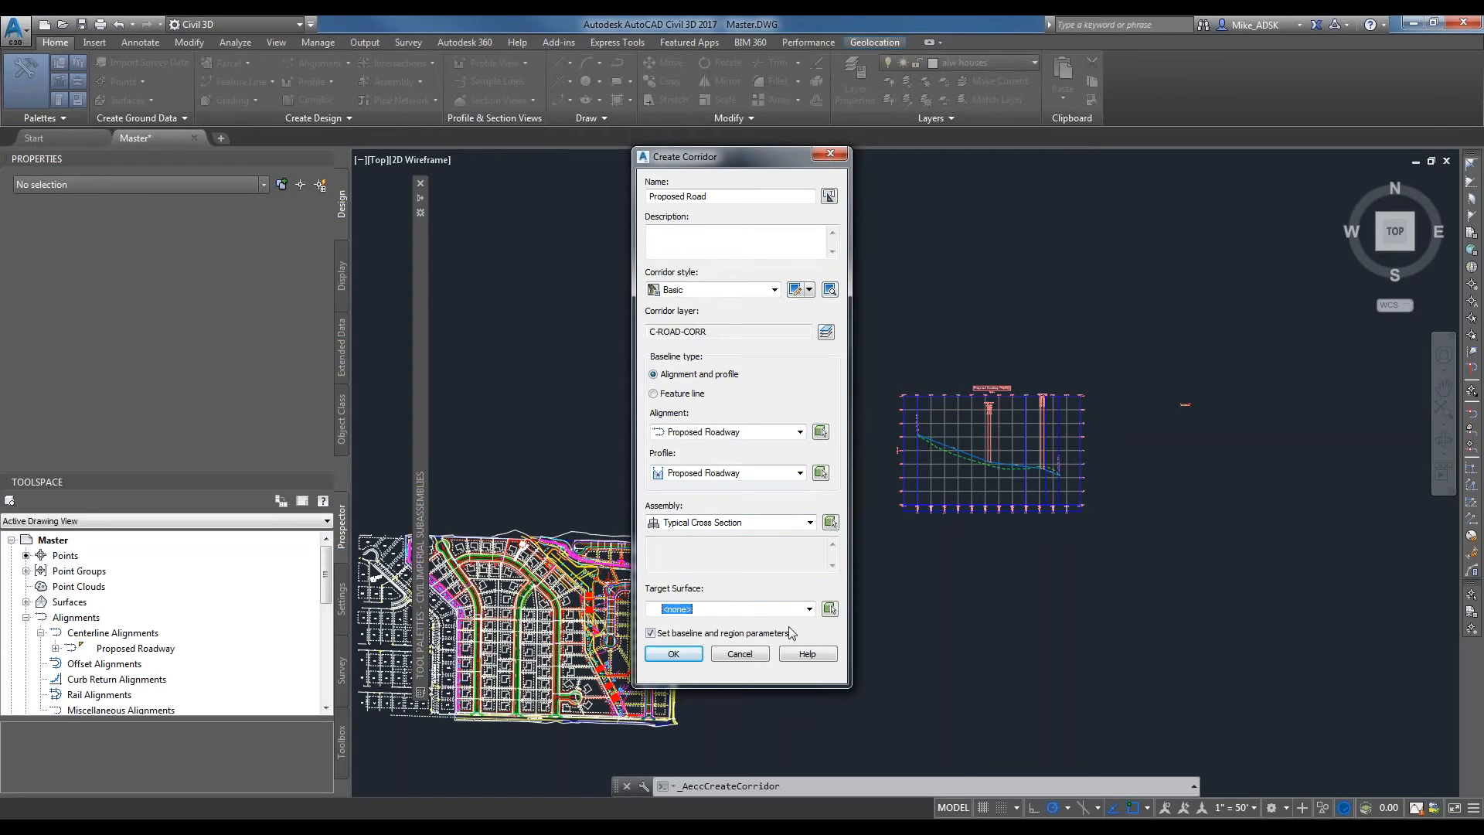
click(772, 609)
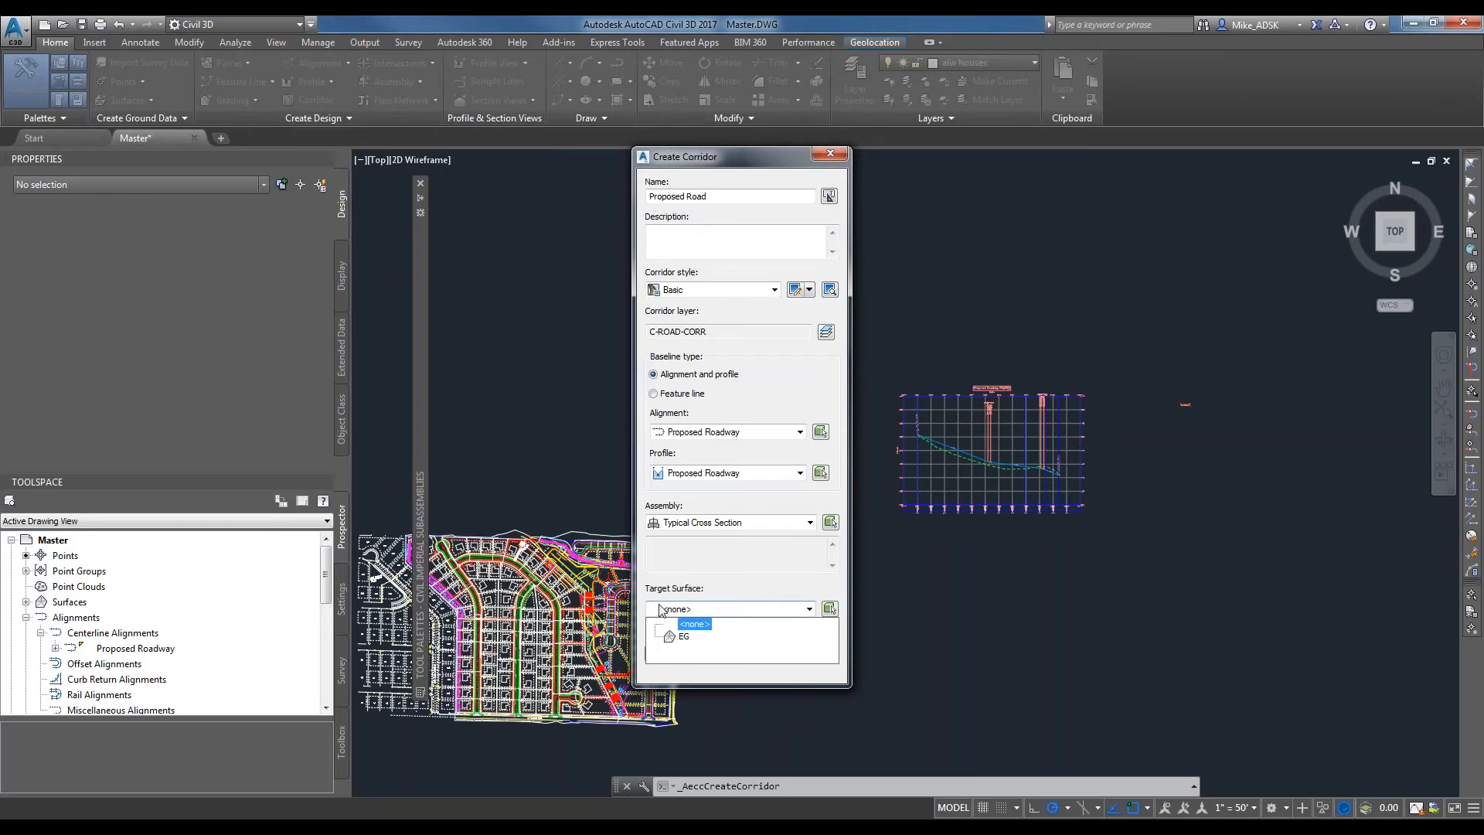
click(683, 635)
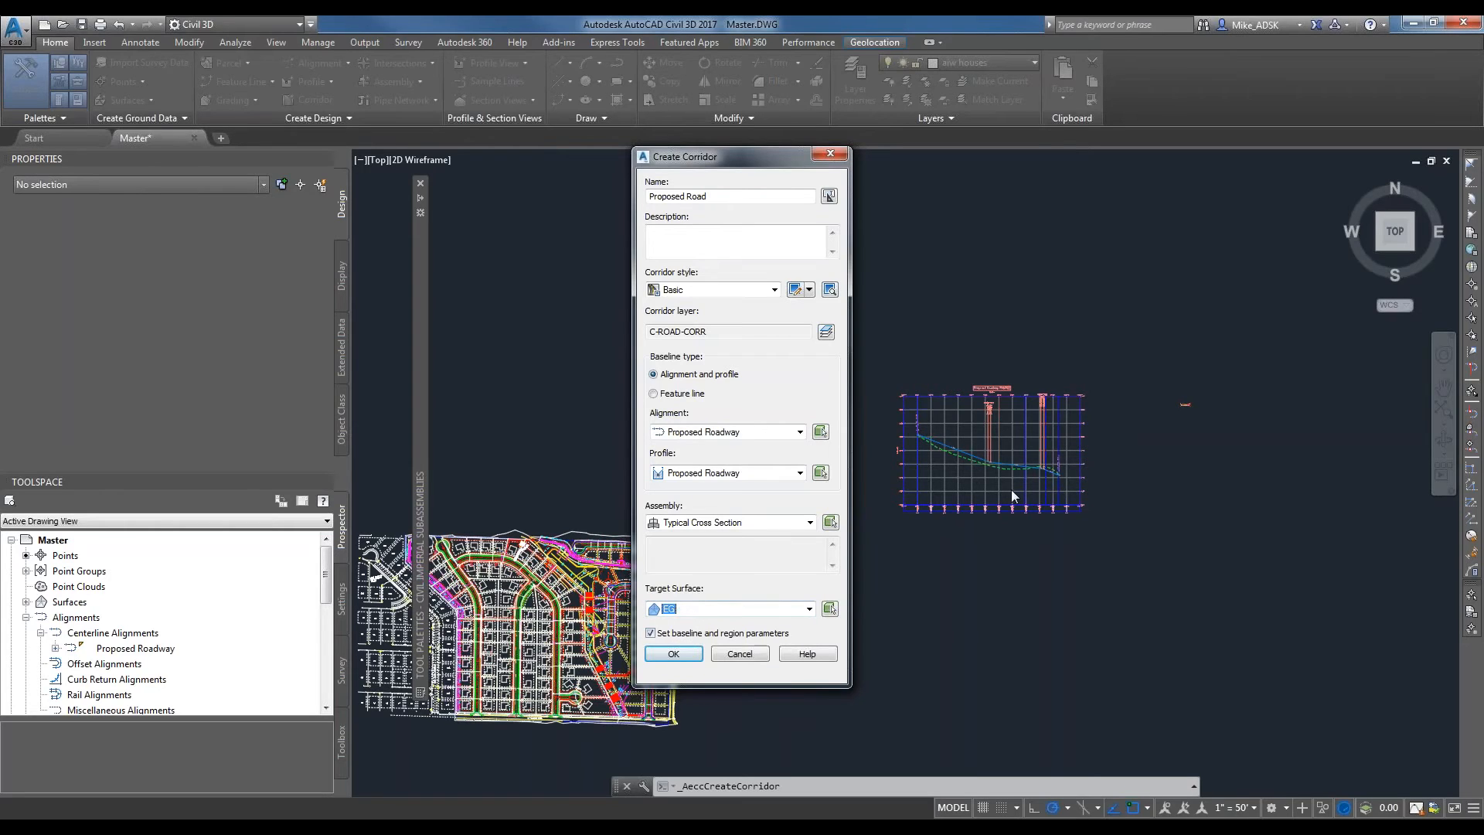
click(650, 633)
click(673, 653)
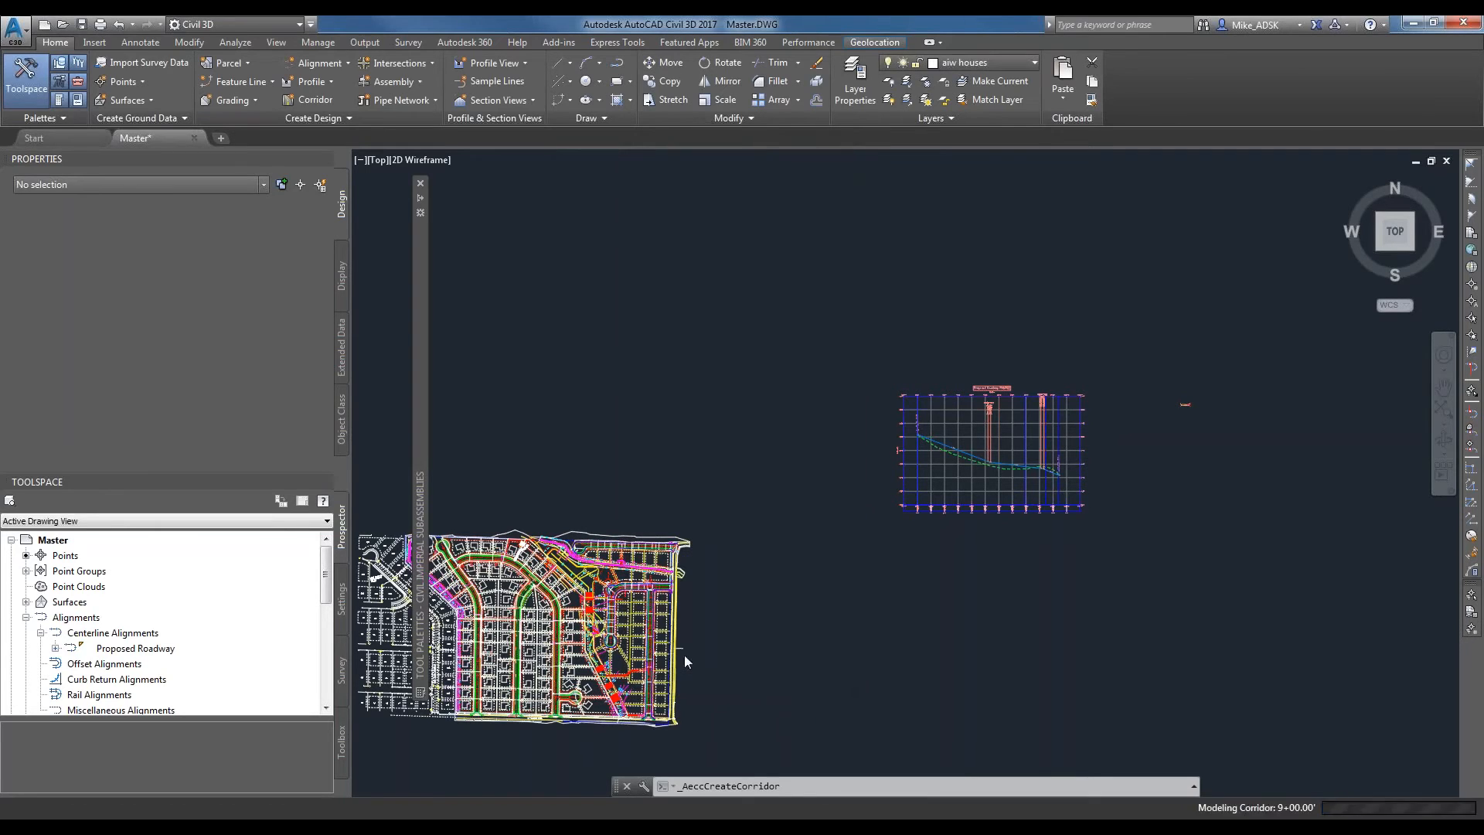
Examine the new corridor in plan along the proposed roadway between the house lots.
scroll(363, 687, up, 2)
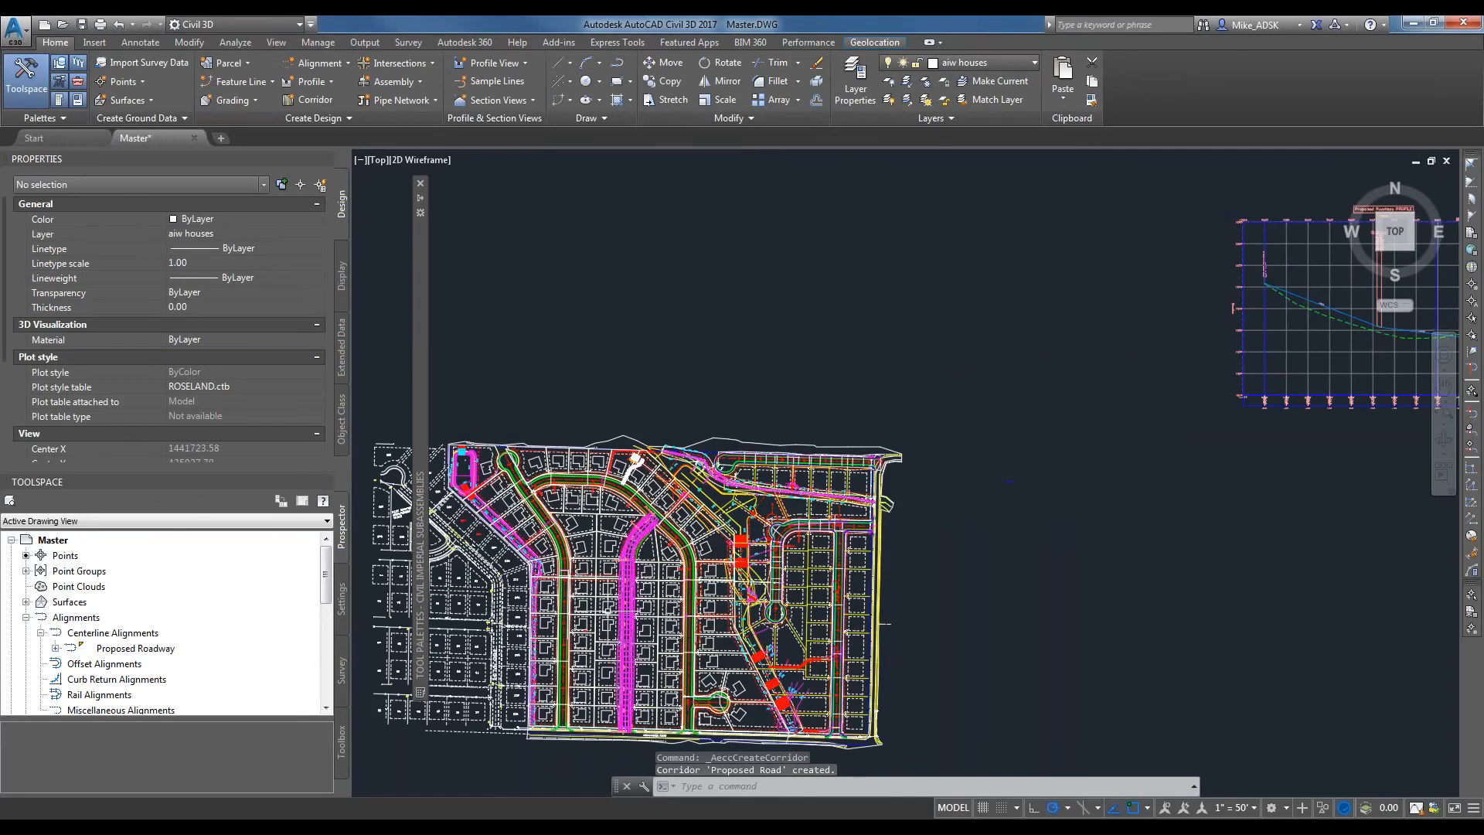
scroll(606, 611, up, 2)
scroll(607, 610, up, 2)
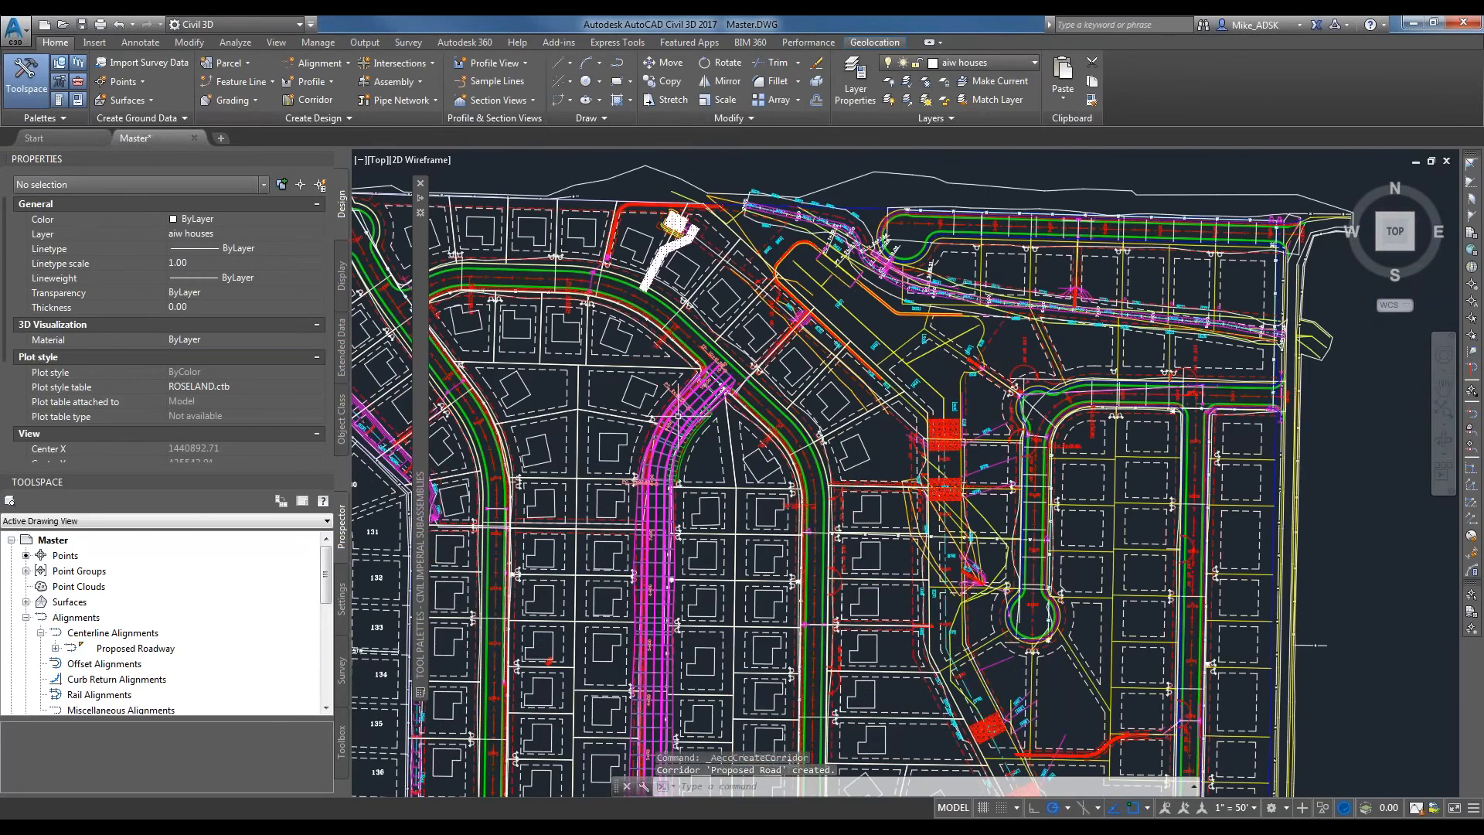
scroll(678, 416, up, 6)
scroll(767, 376, down, 5)
mouse_move(771, 471)
middle_down()
mouse_move(777, 524)
mouse_move(758, 377)
middle_up()
scroll(758, 378, down, 2)
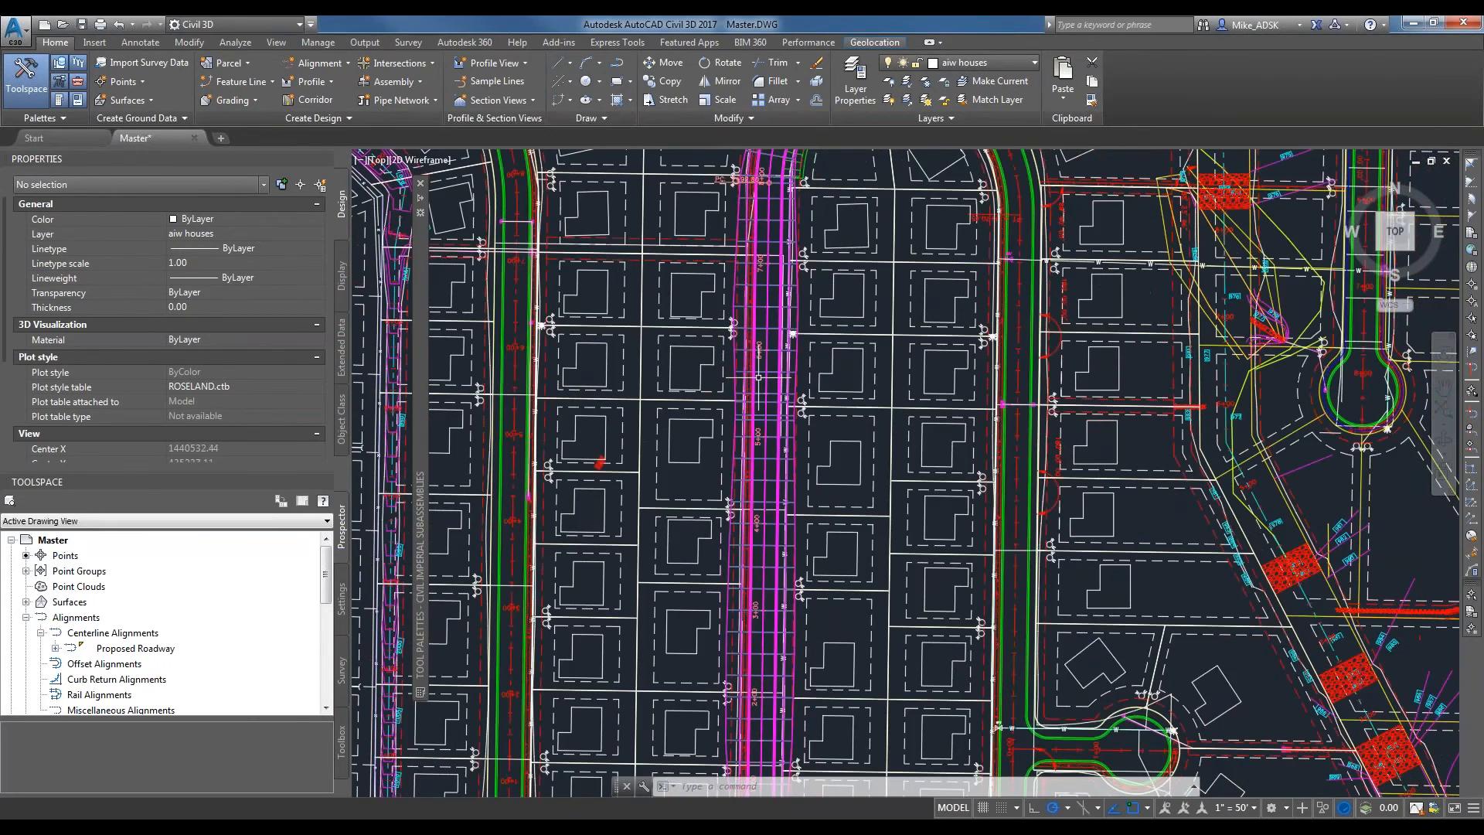
Select the Proposed Road corridor, check its extent from end to end and display it in the Object Viewer.
click(758, 377)
scroll(758, 377, down, 1)
scroll(824, 230, down, 3)
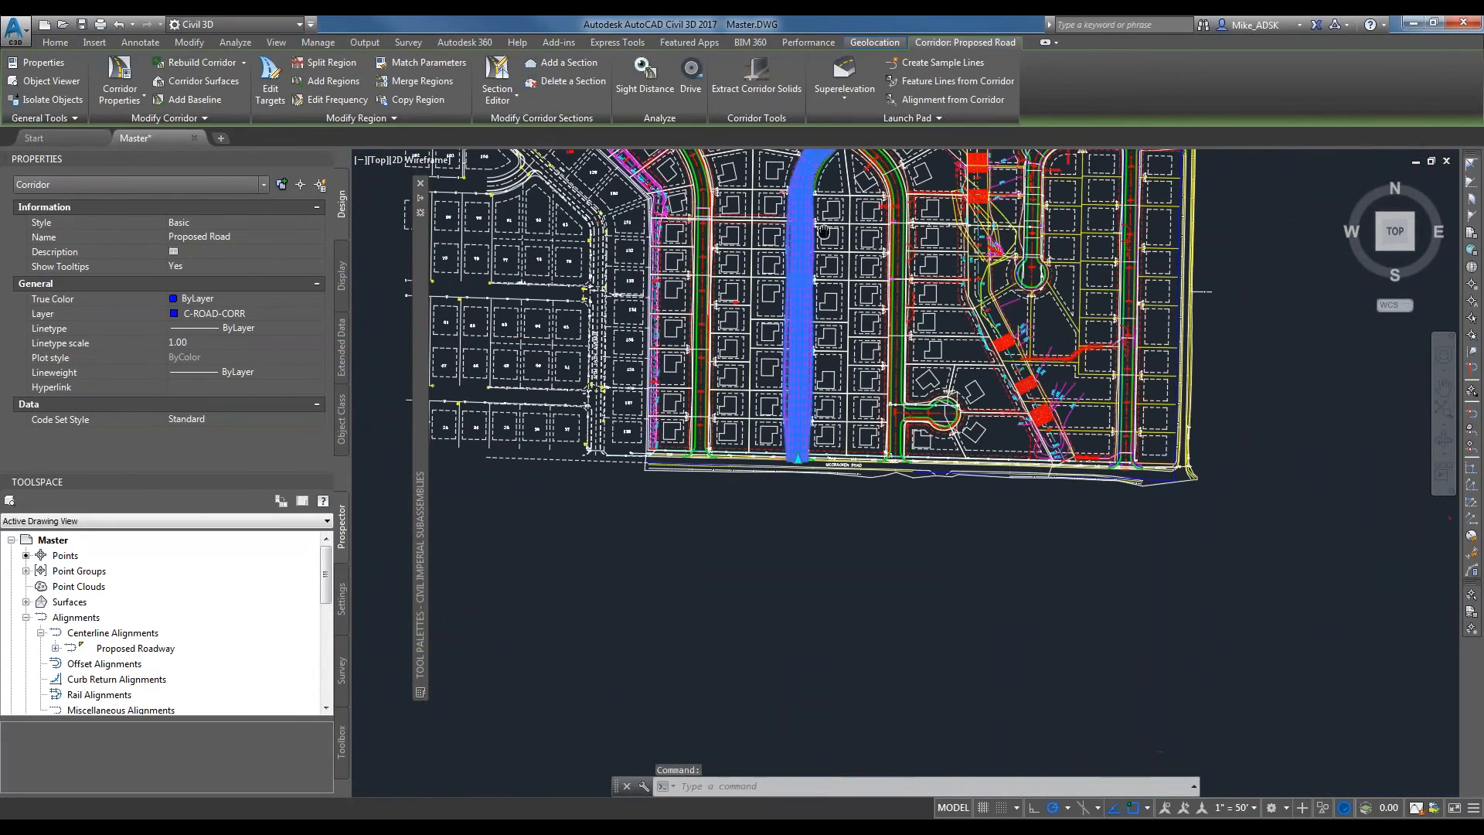
middle_drag(824, 230, 758, 408)
scroll(773, 298, up, 4)
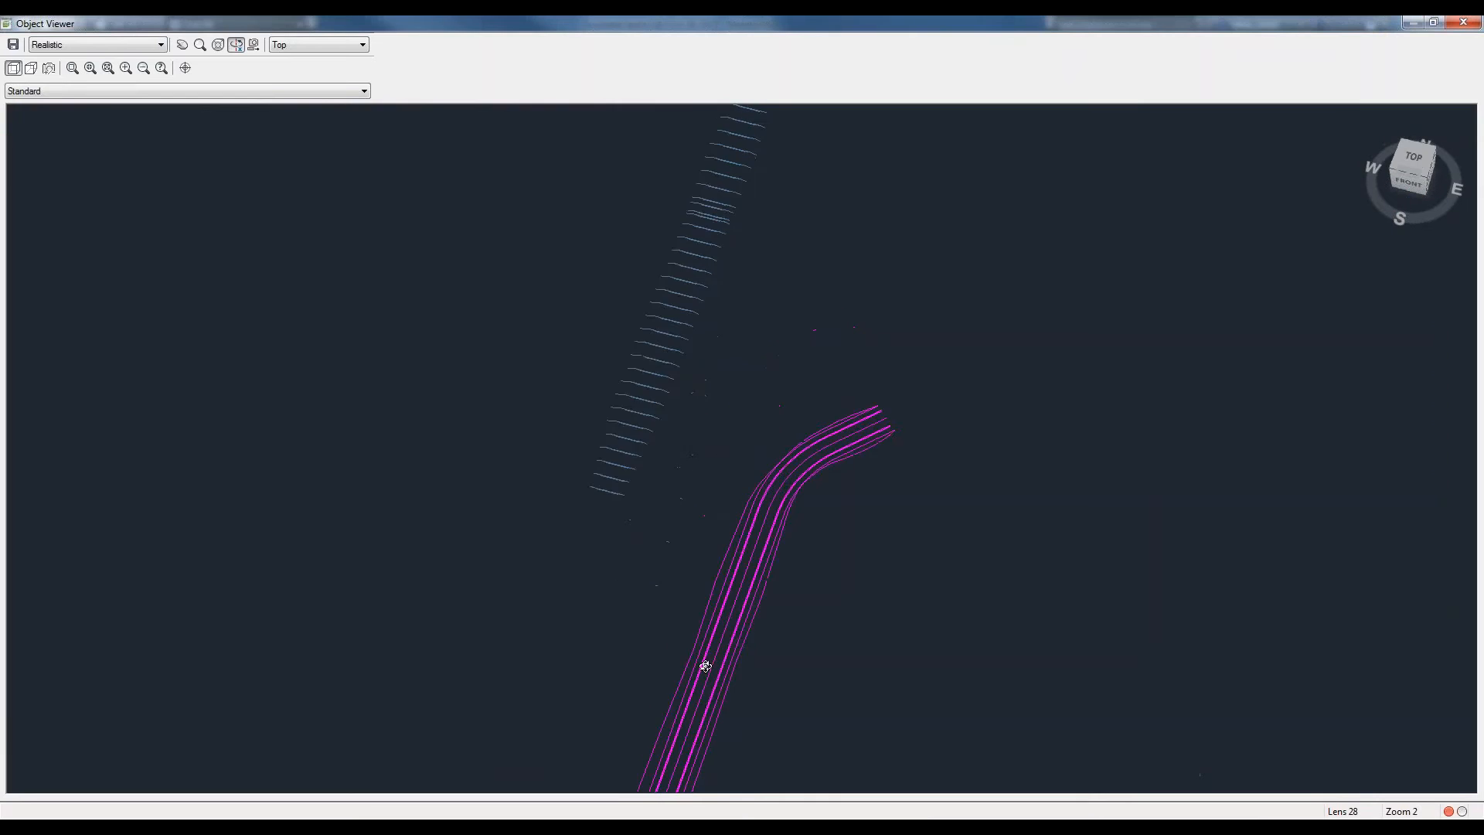
middle_drag(702, 665, 680, 337)
scroll(679, 338, down, 4)
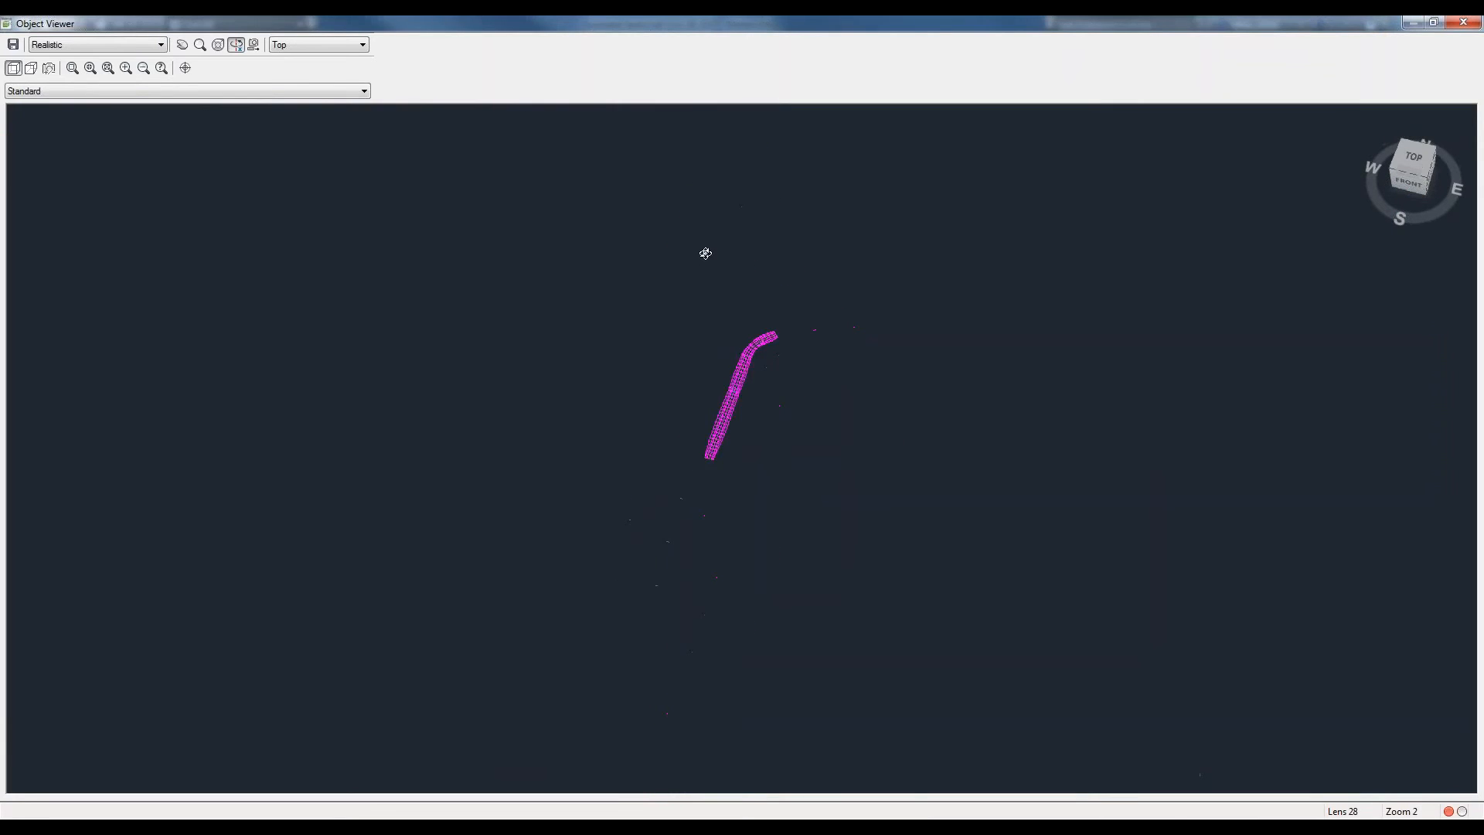
Inspect the corridor model in 3D from several angles and close the Object Viewer.
scroll(735, 443, up, 2)
middle_drag(715, 260, 693, 337)
scroll(724, 414, up, 2)
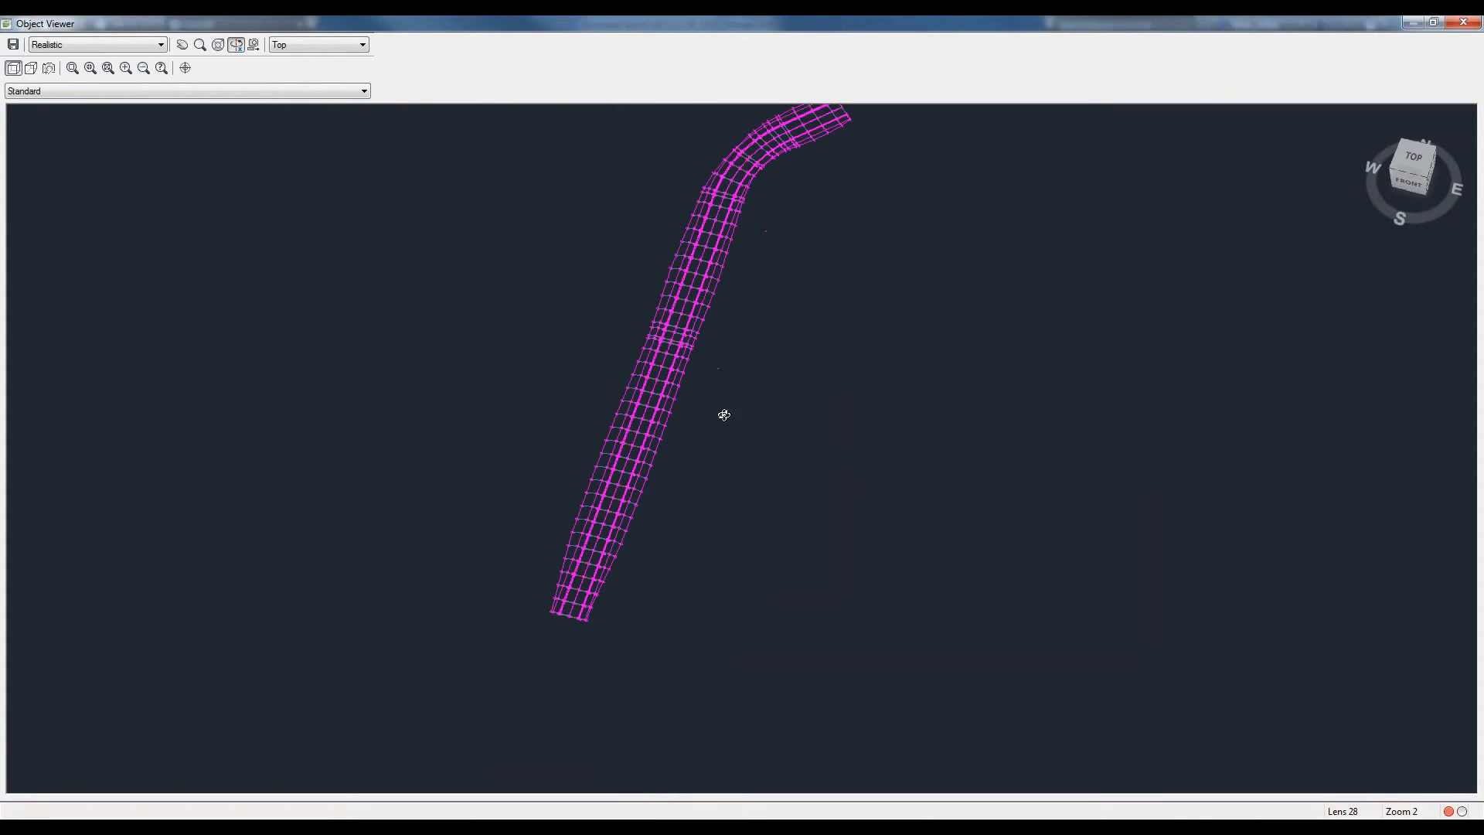
shift+middle_drag(678, 265, 751, 309)
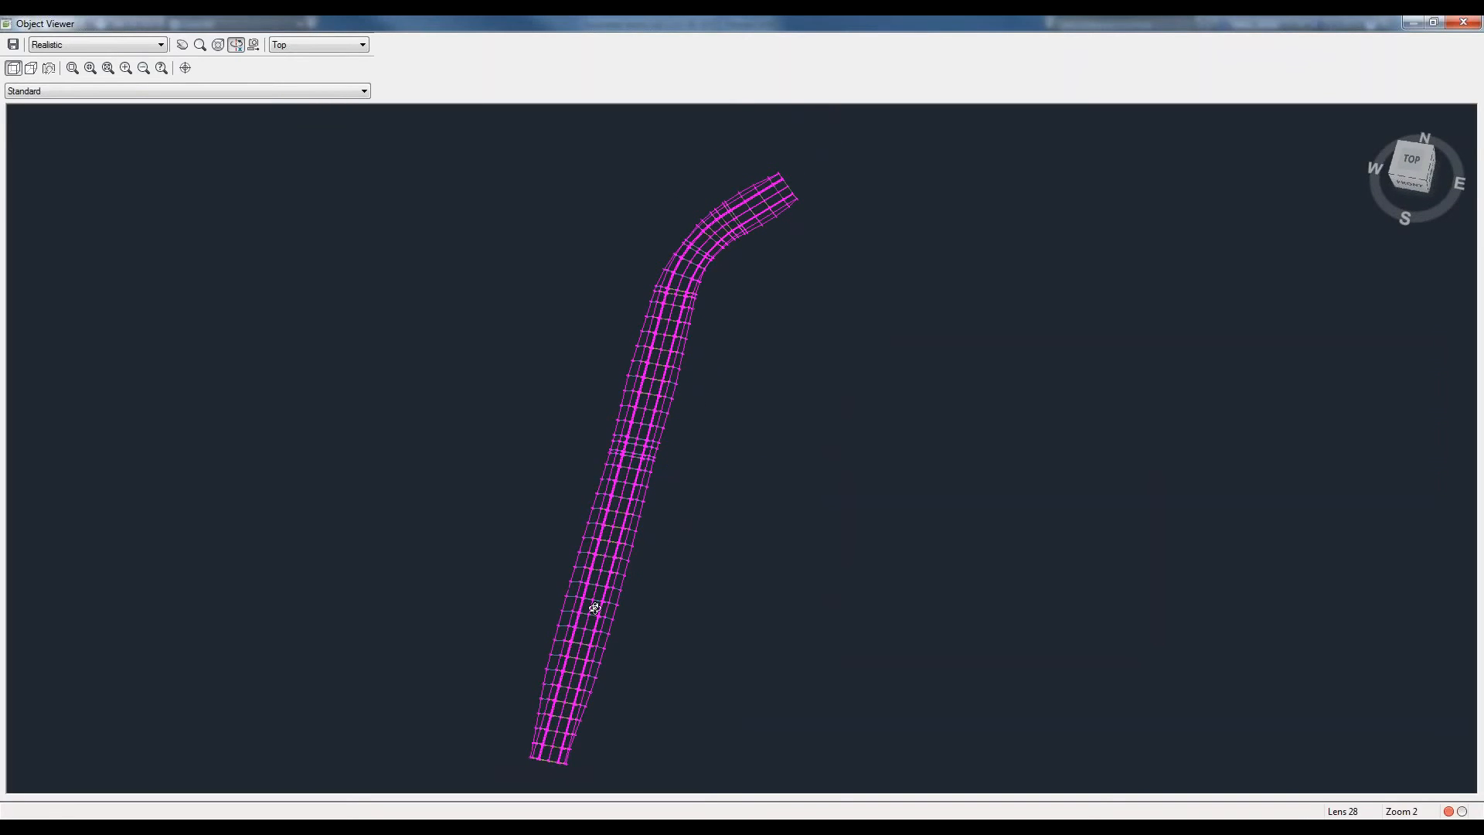
drag(592, 606, 558, 496)
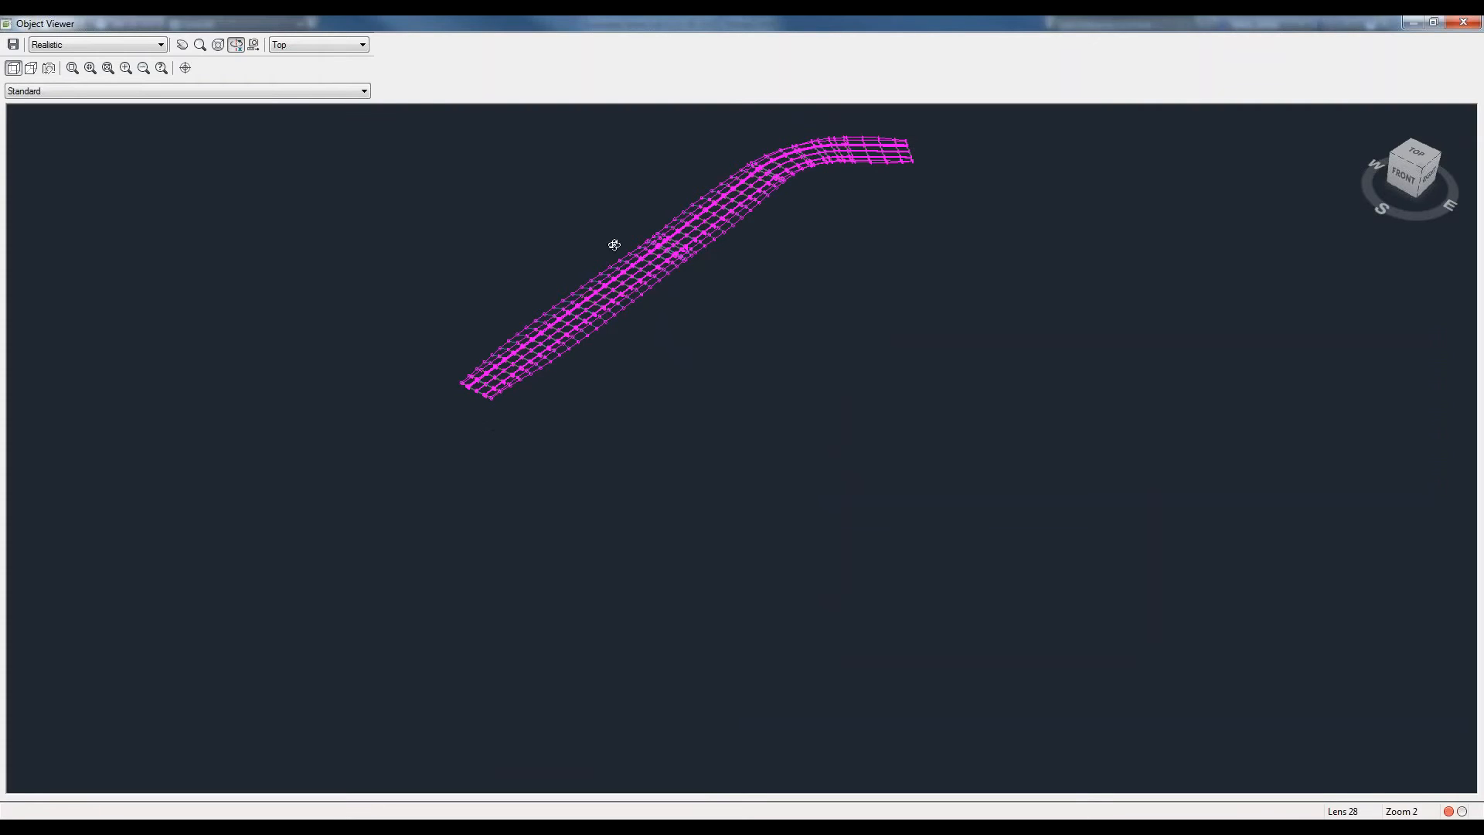
drag(507, 438, 440, 616)
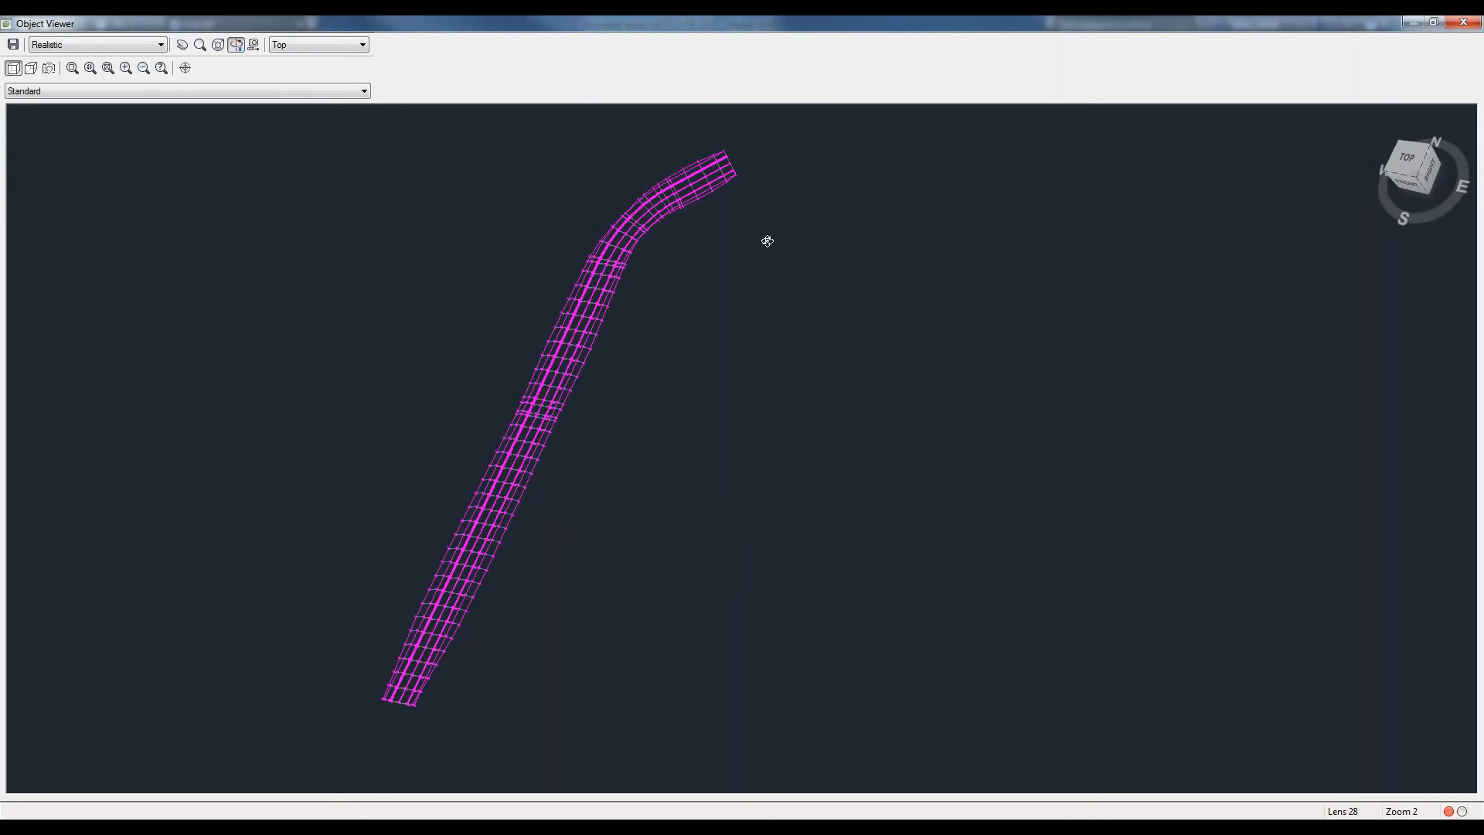
click(1466, 24)
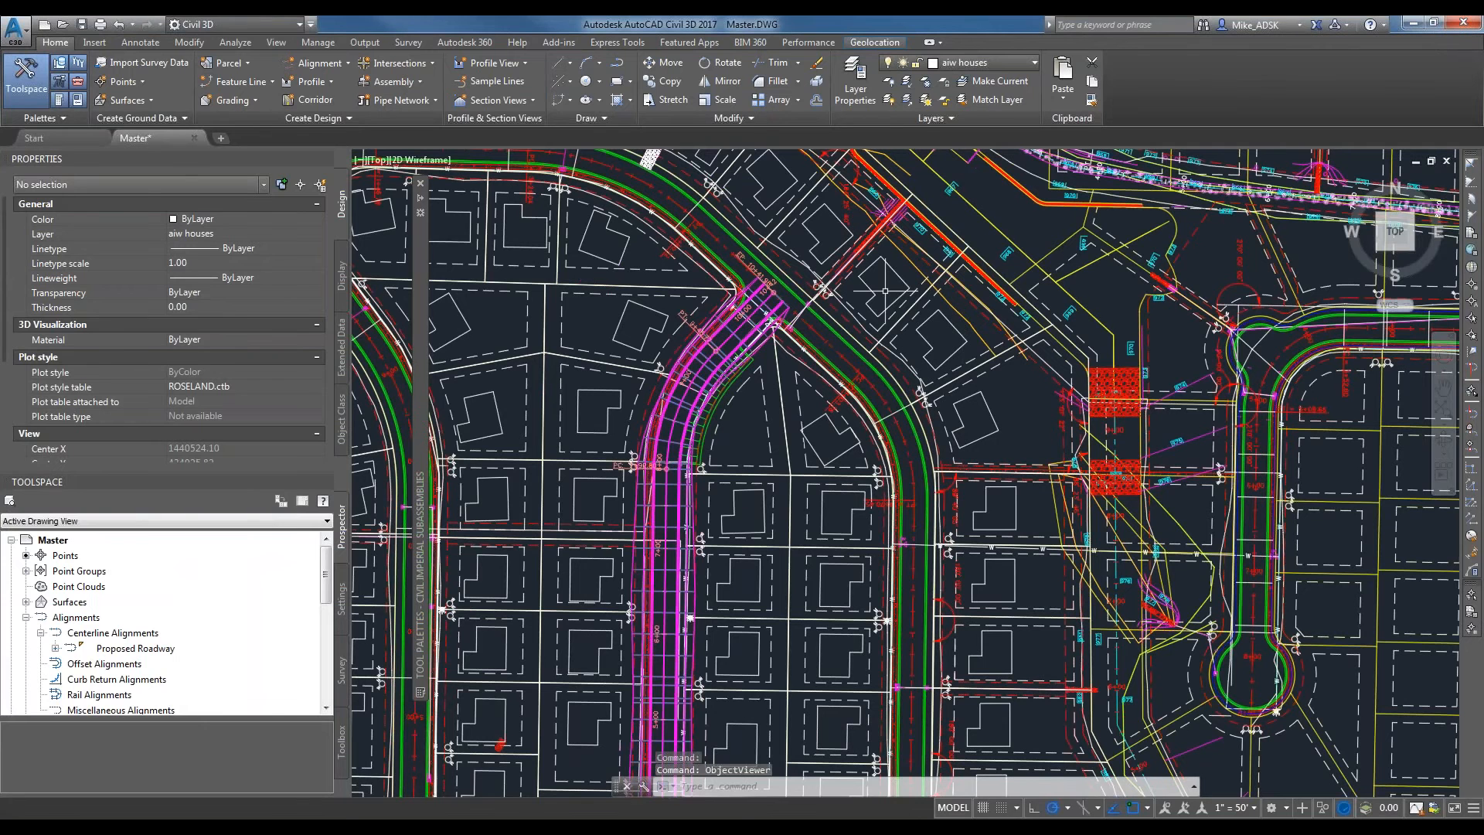
Open the corridor surface settings of the Proposed Road corridor and create a new corridor surface.
scroll(732, 328, up, 3)
scroll(732, 328, up, 3)
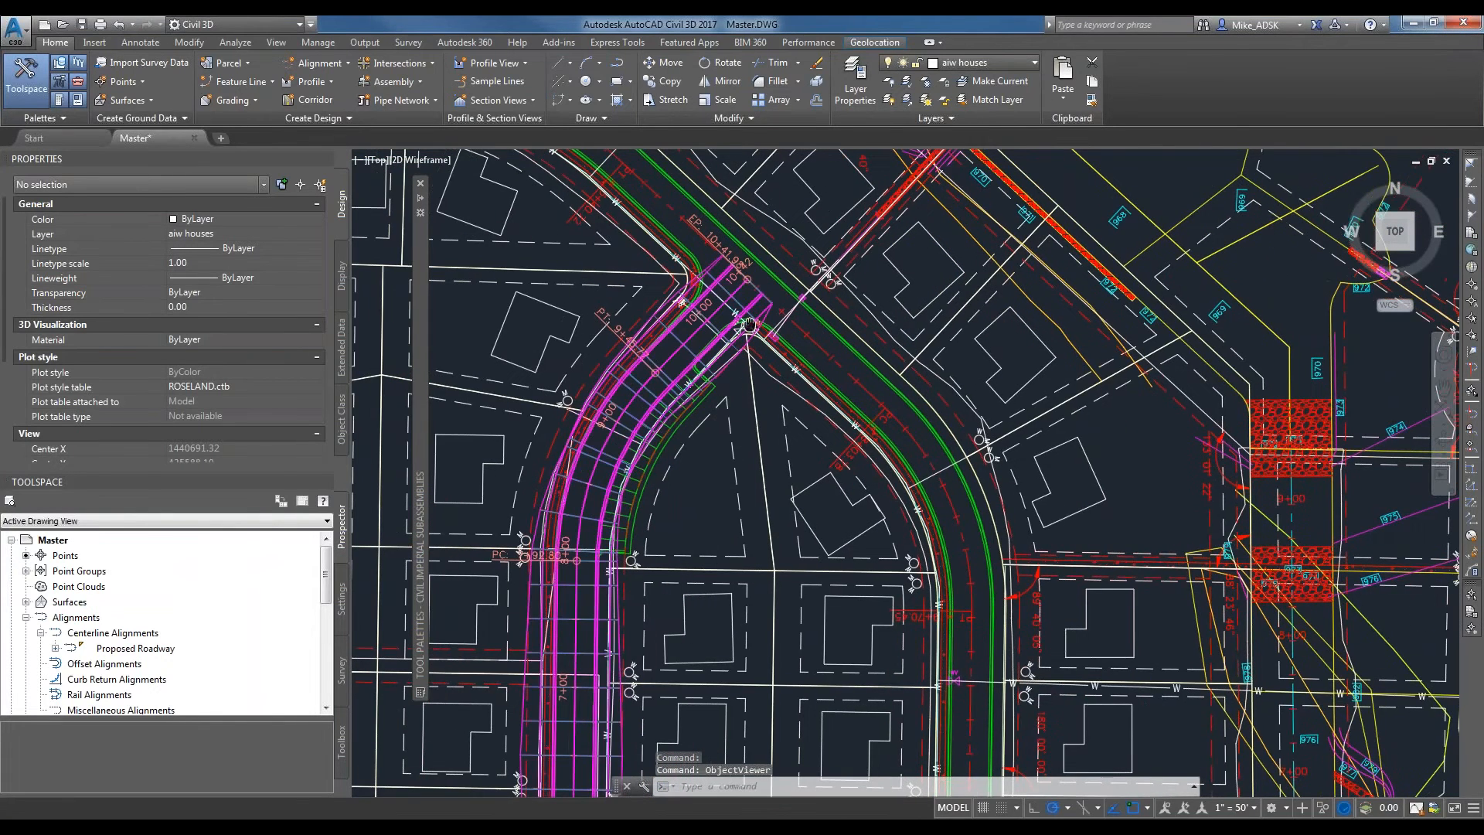
scroll(757, 352, up, 2)
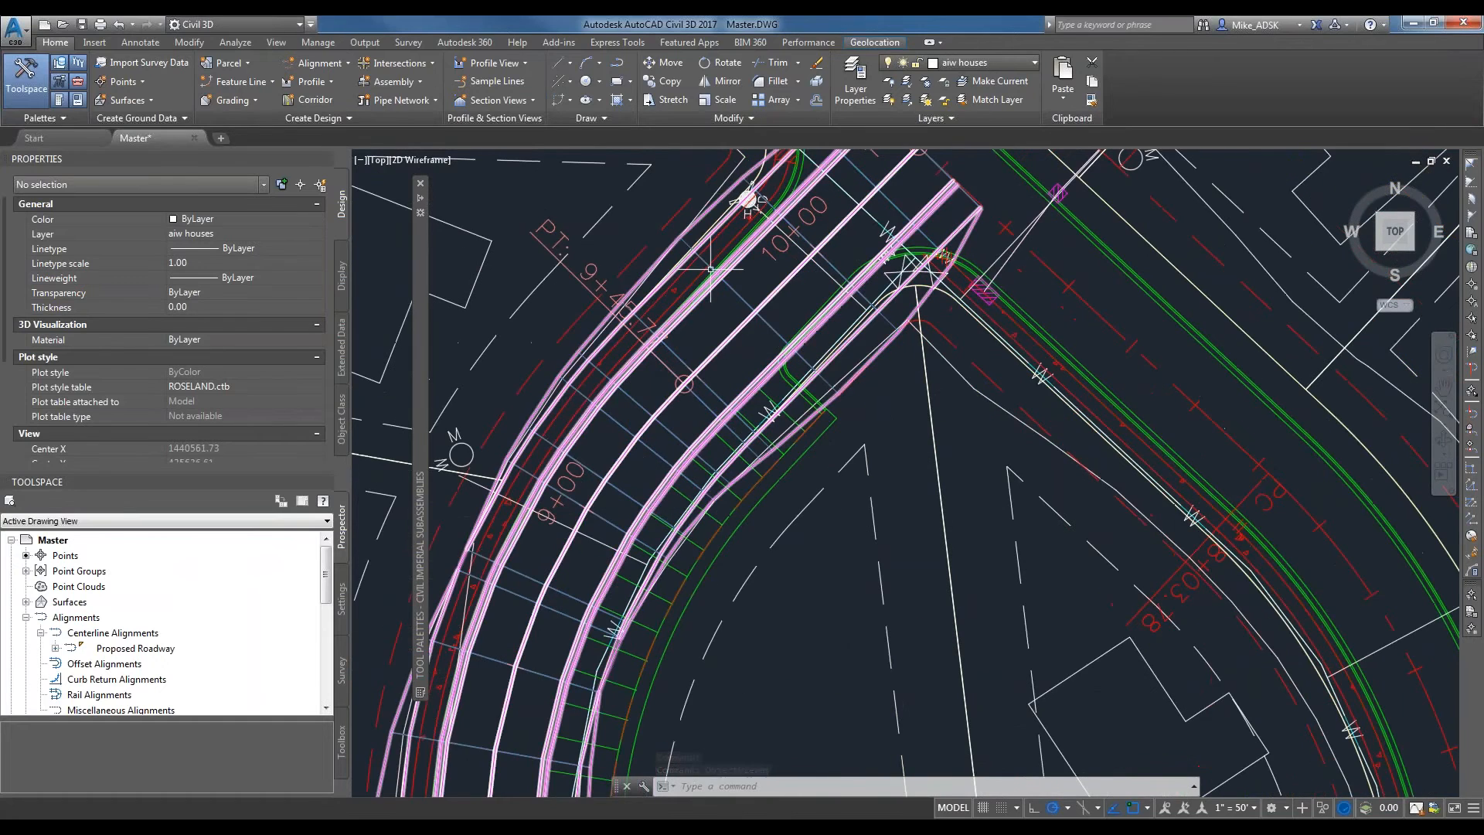
click(764, 323)
click(763, 323)
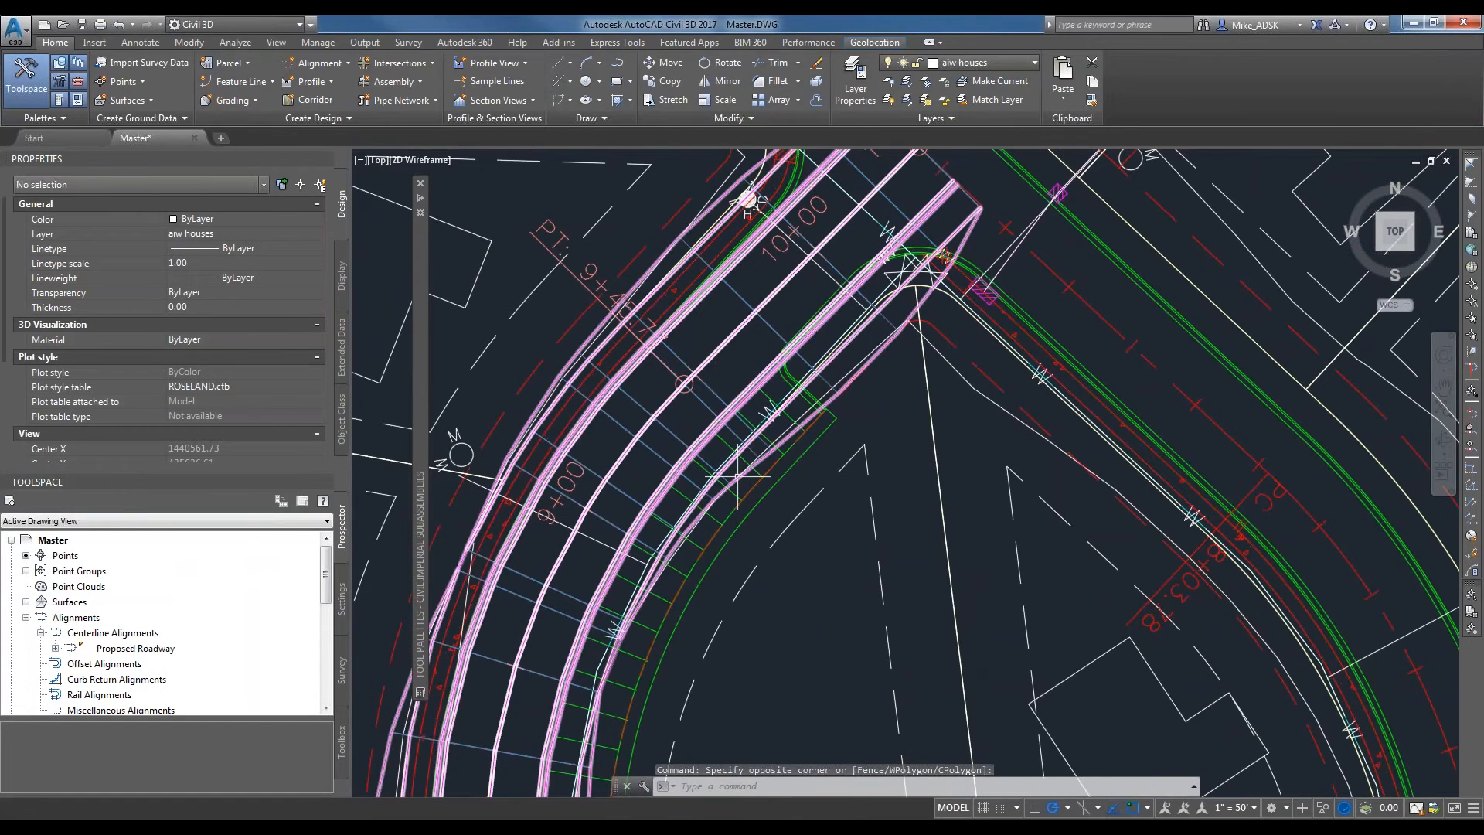
scroll(737, 476, down, 2)
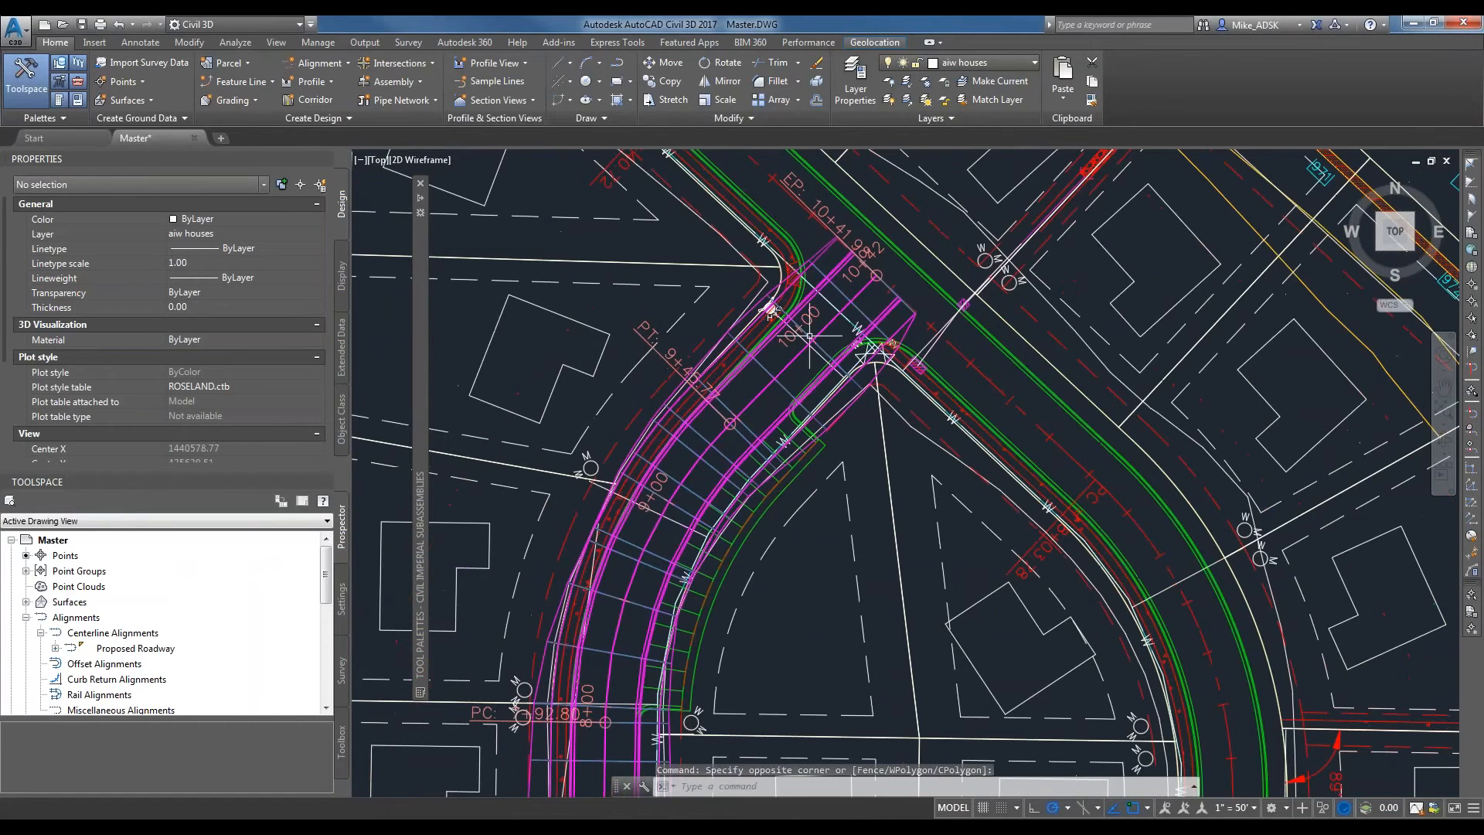
click(788, 385)
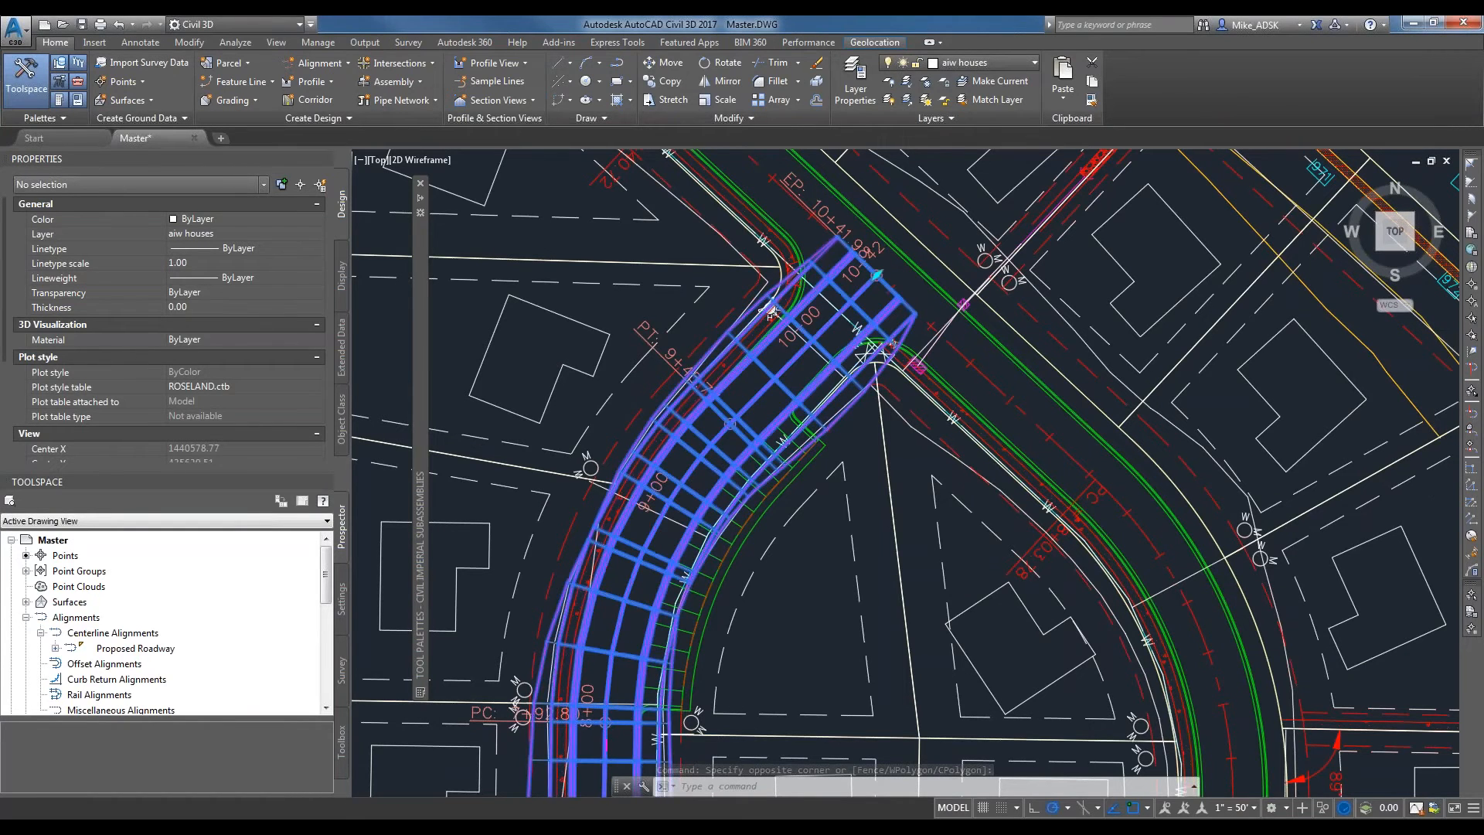
right_click(776, 381)
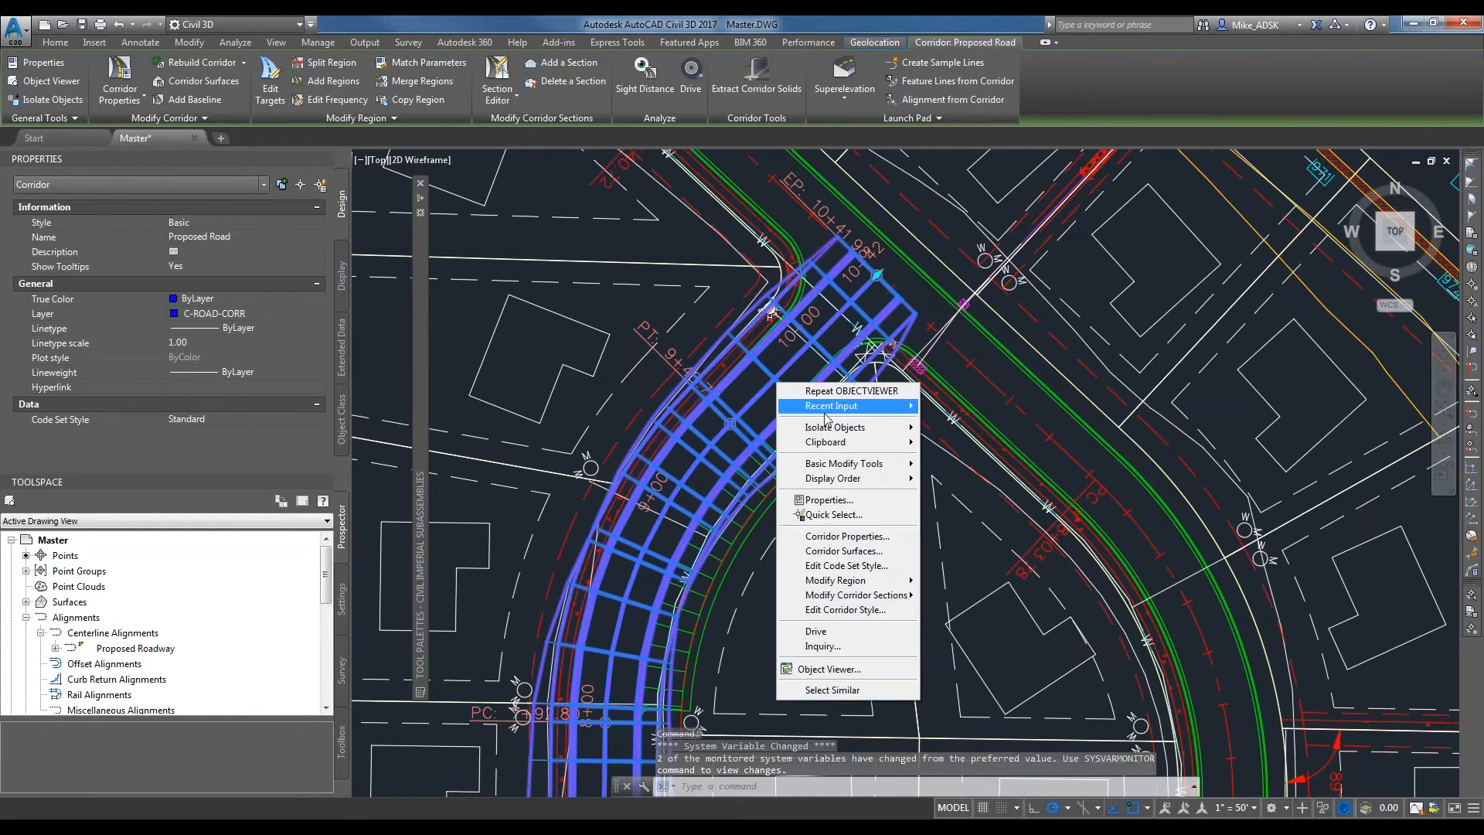
click(847, 551)
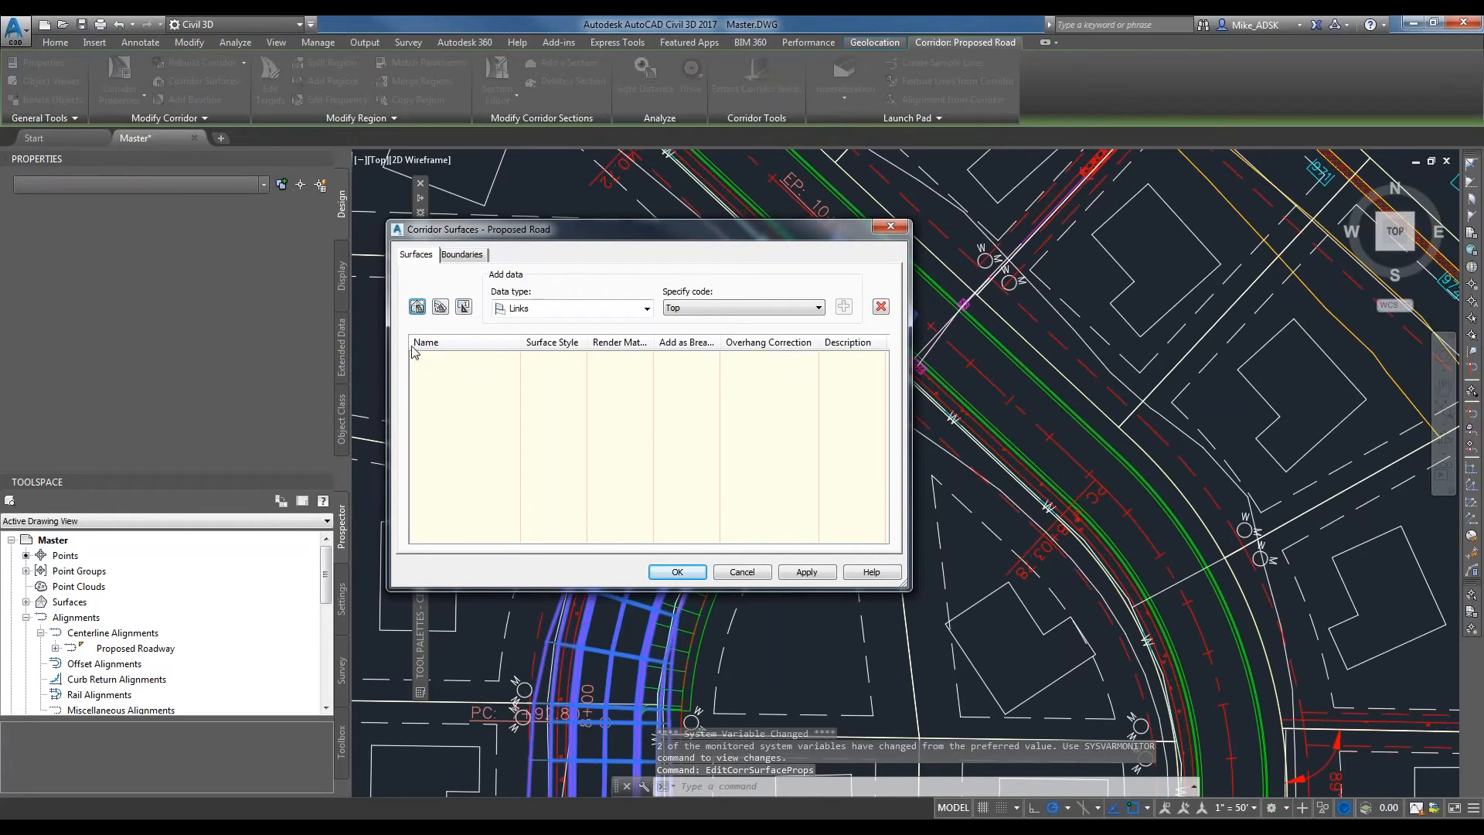
click(416, 306)
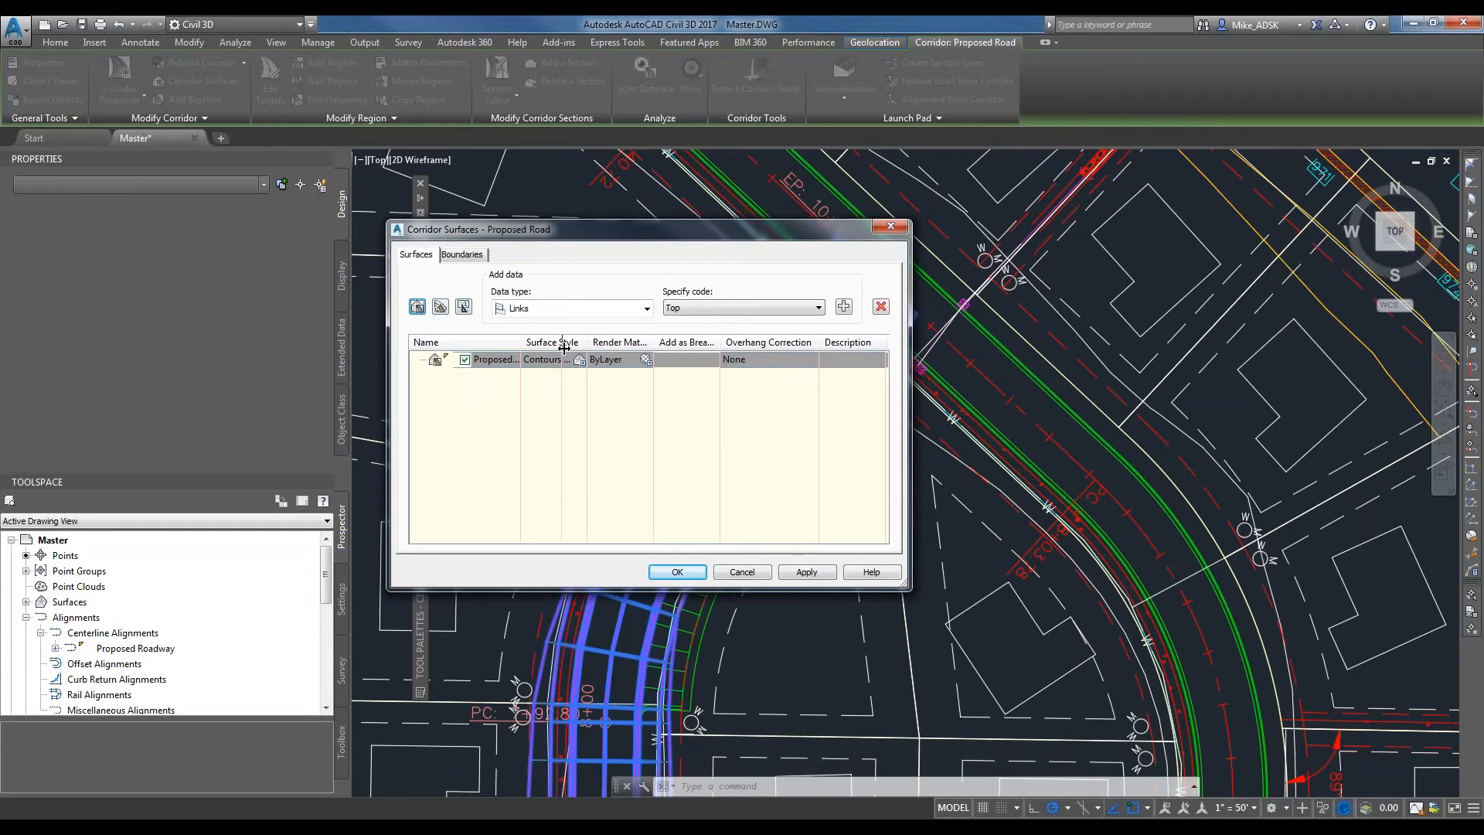
Rename the new corridor surface as Top of Proposed Road and add link data with the Top code to it.
drag(517, 341, 586, 341)
click(530, 354)
text(Top of Prop)
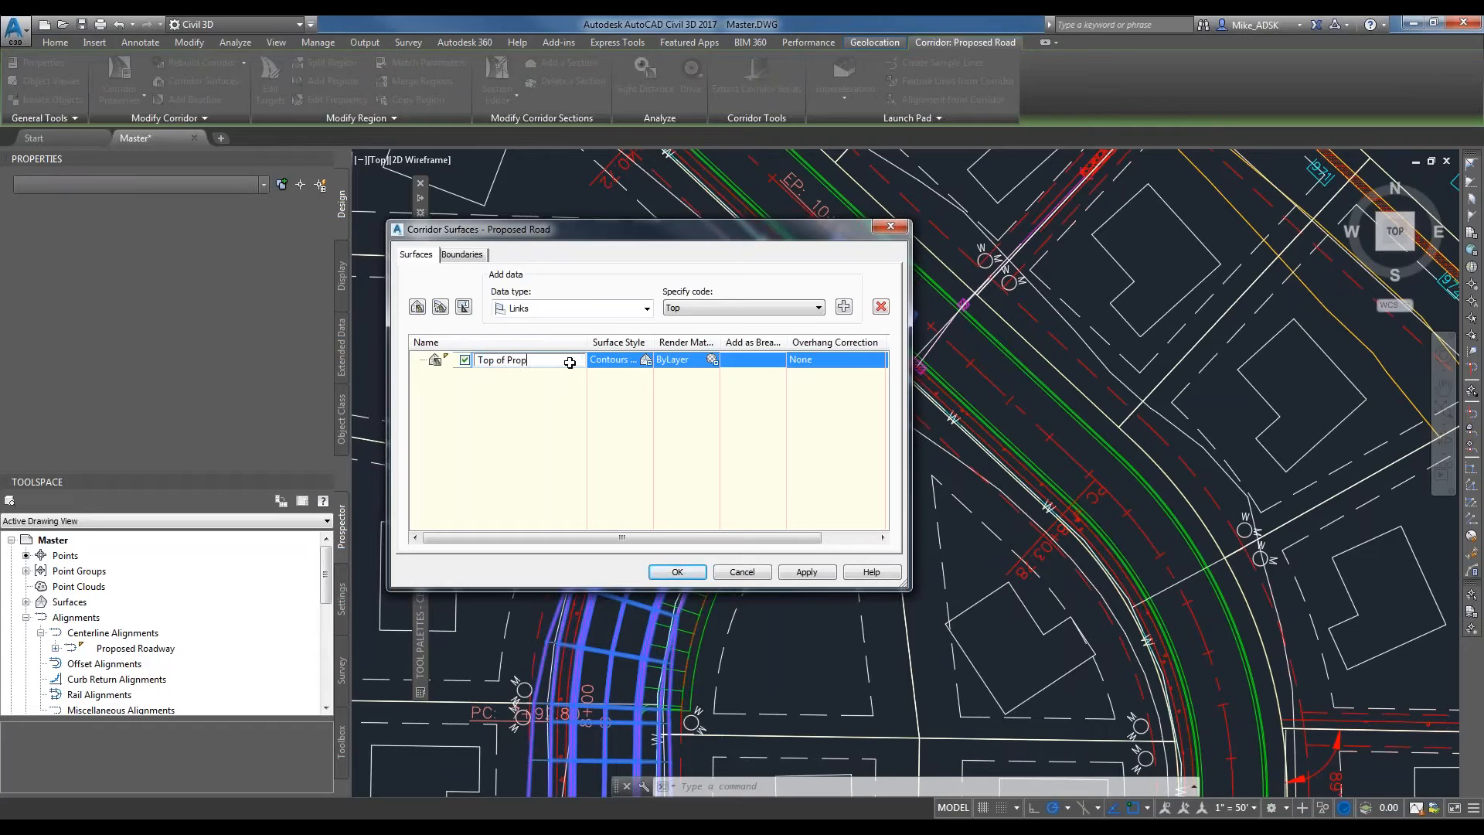
text(osed Road)
key(Return)
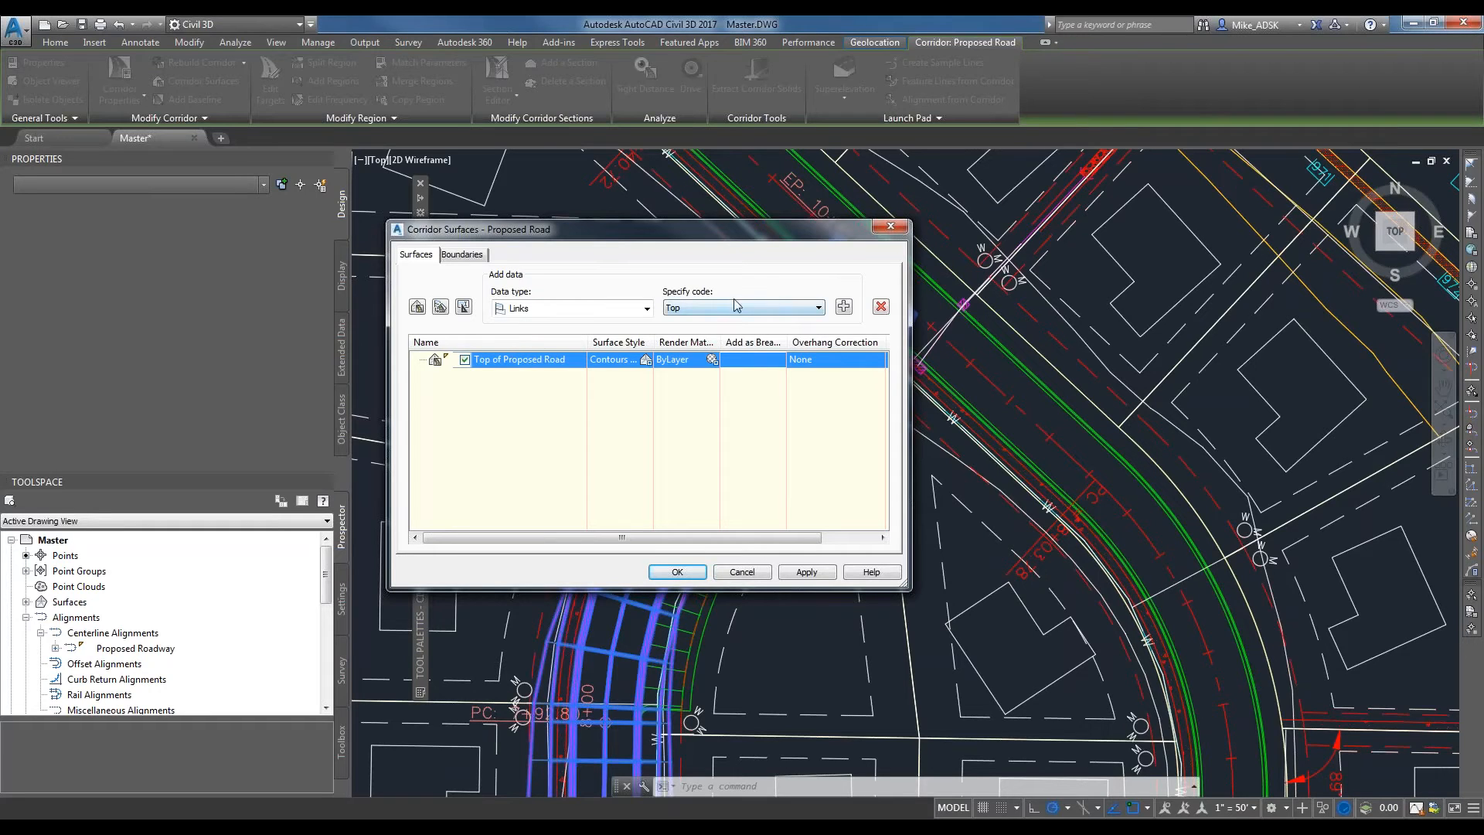
click(843, 306)
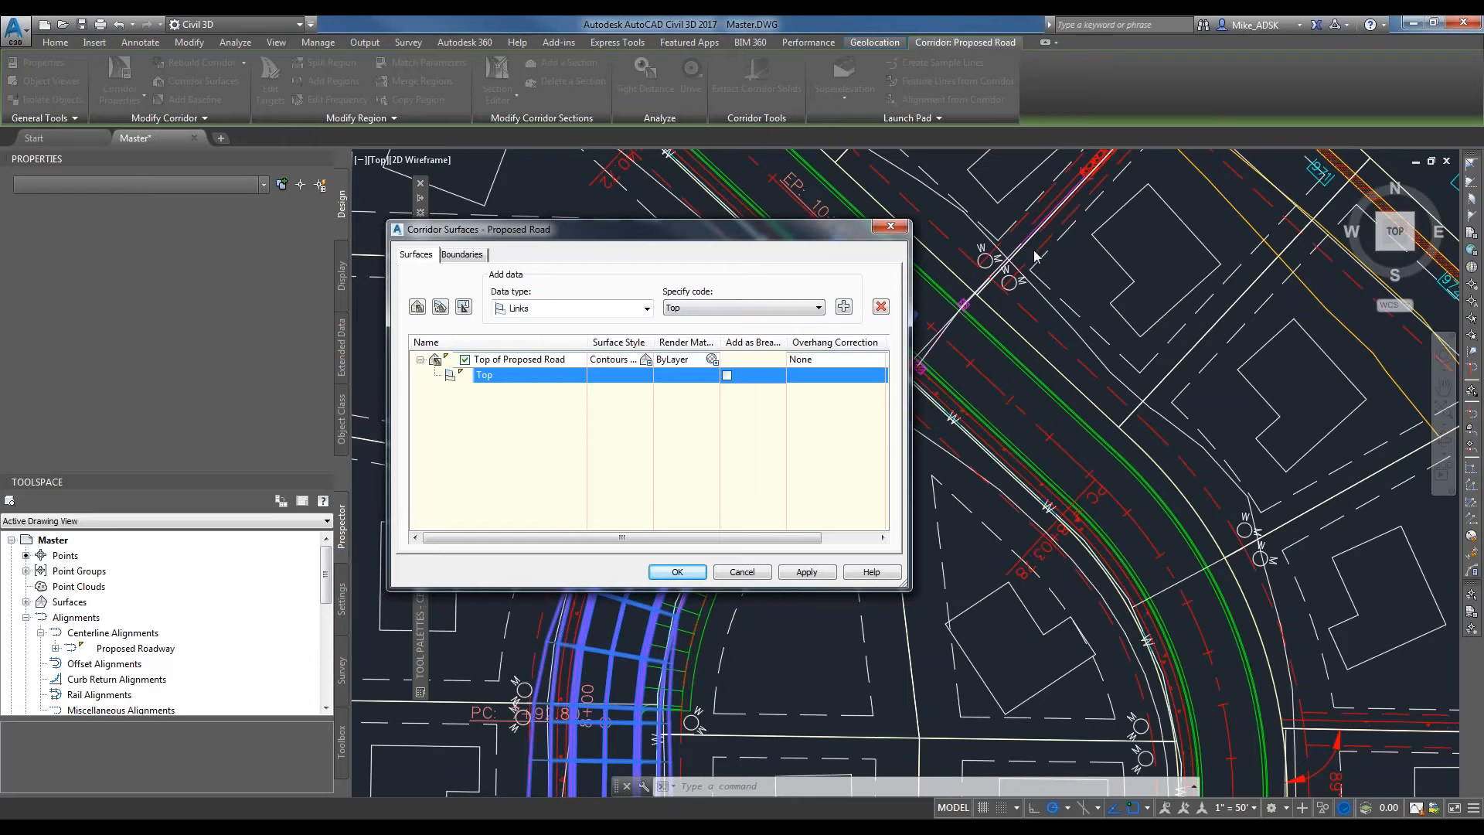
Set the corridor extents as outer boundary of the Top of Proposed Road surface, apply the settings and rebuild the corridor.
click(454, 255)
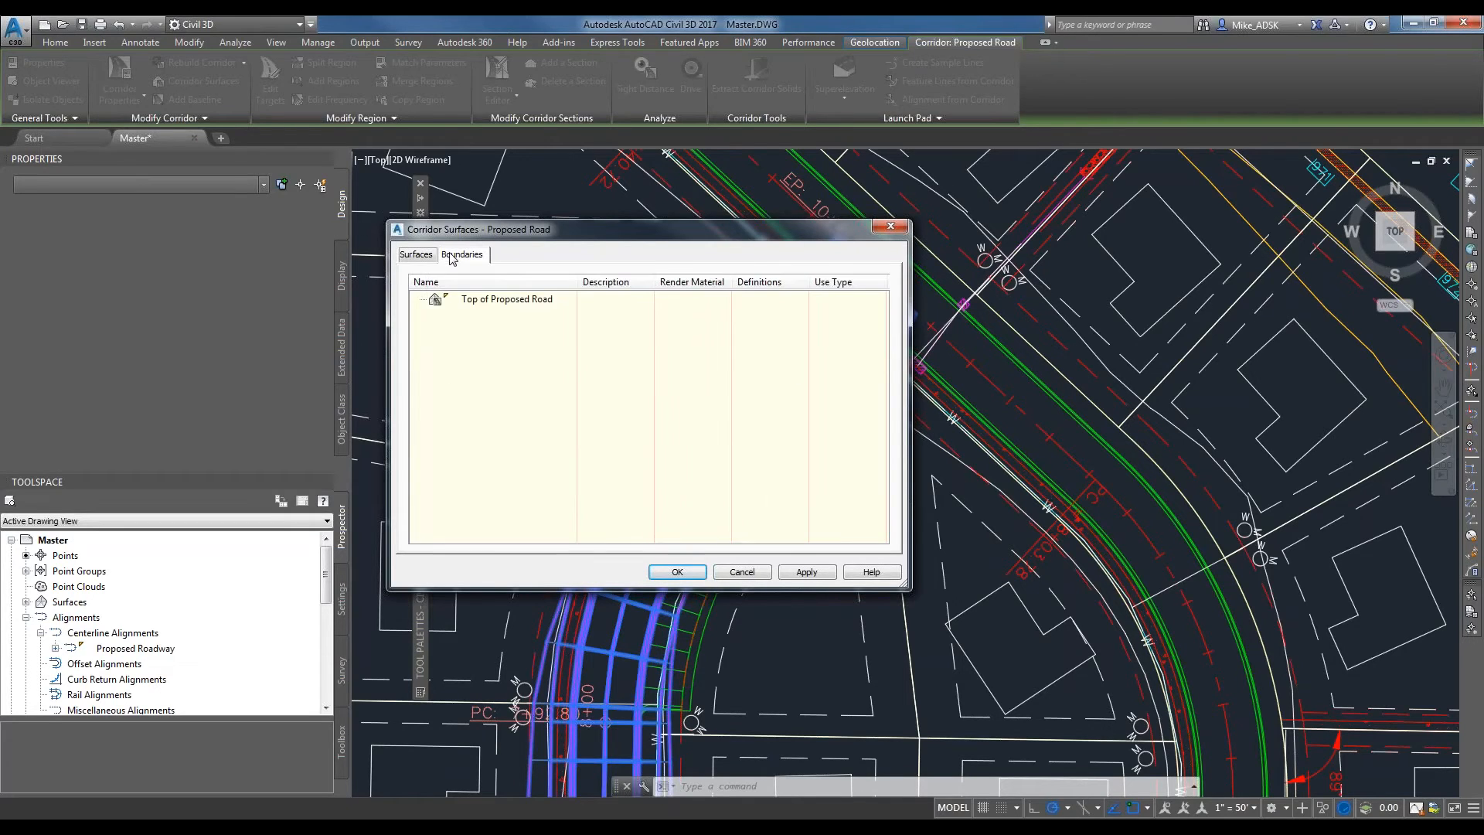
click(478, 301)
right_click(479, 299)
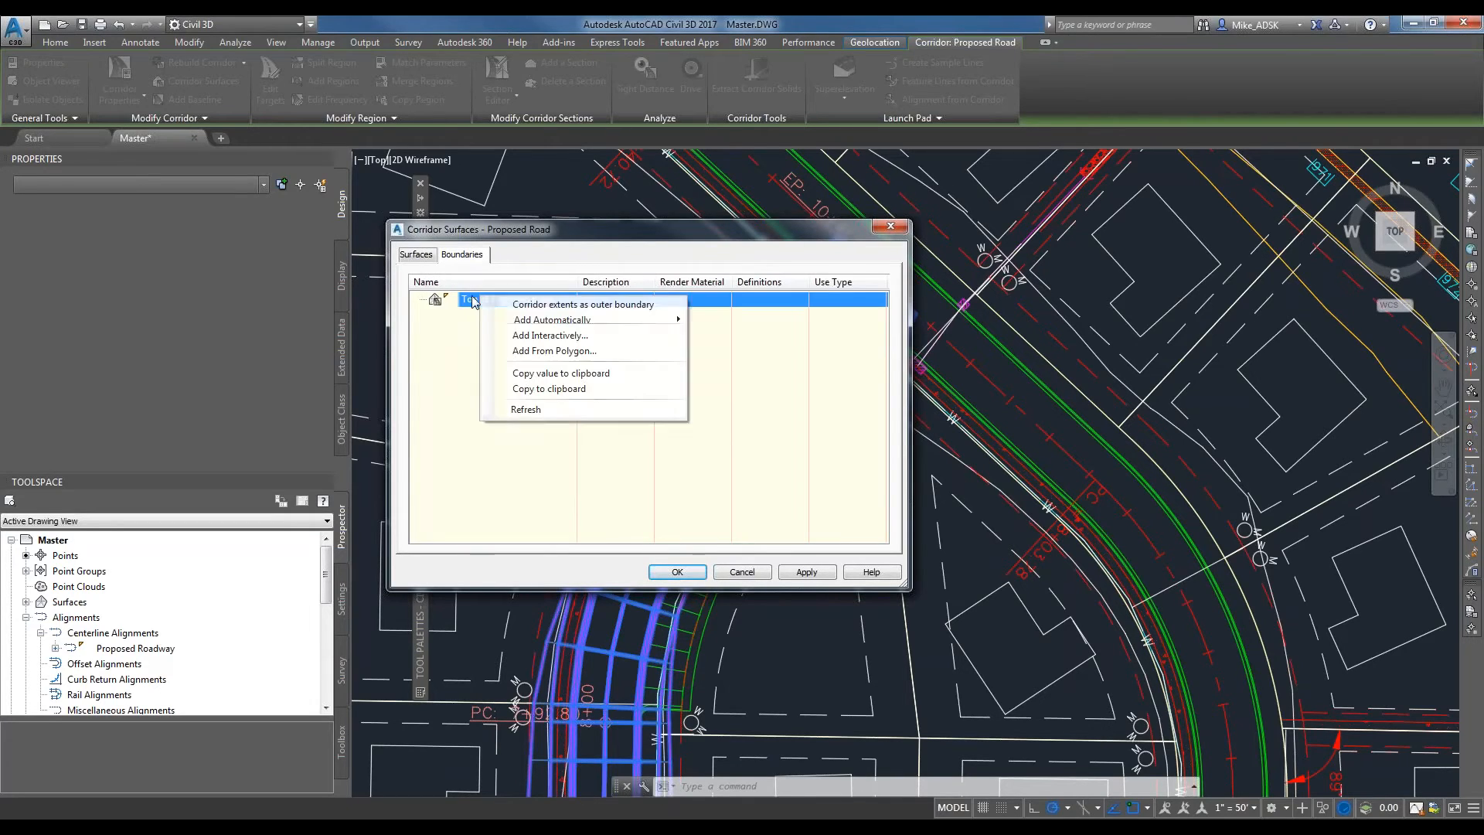
click(526, 307)
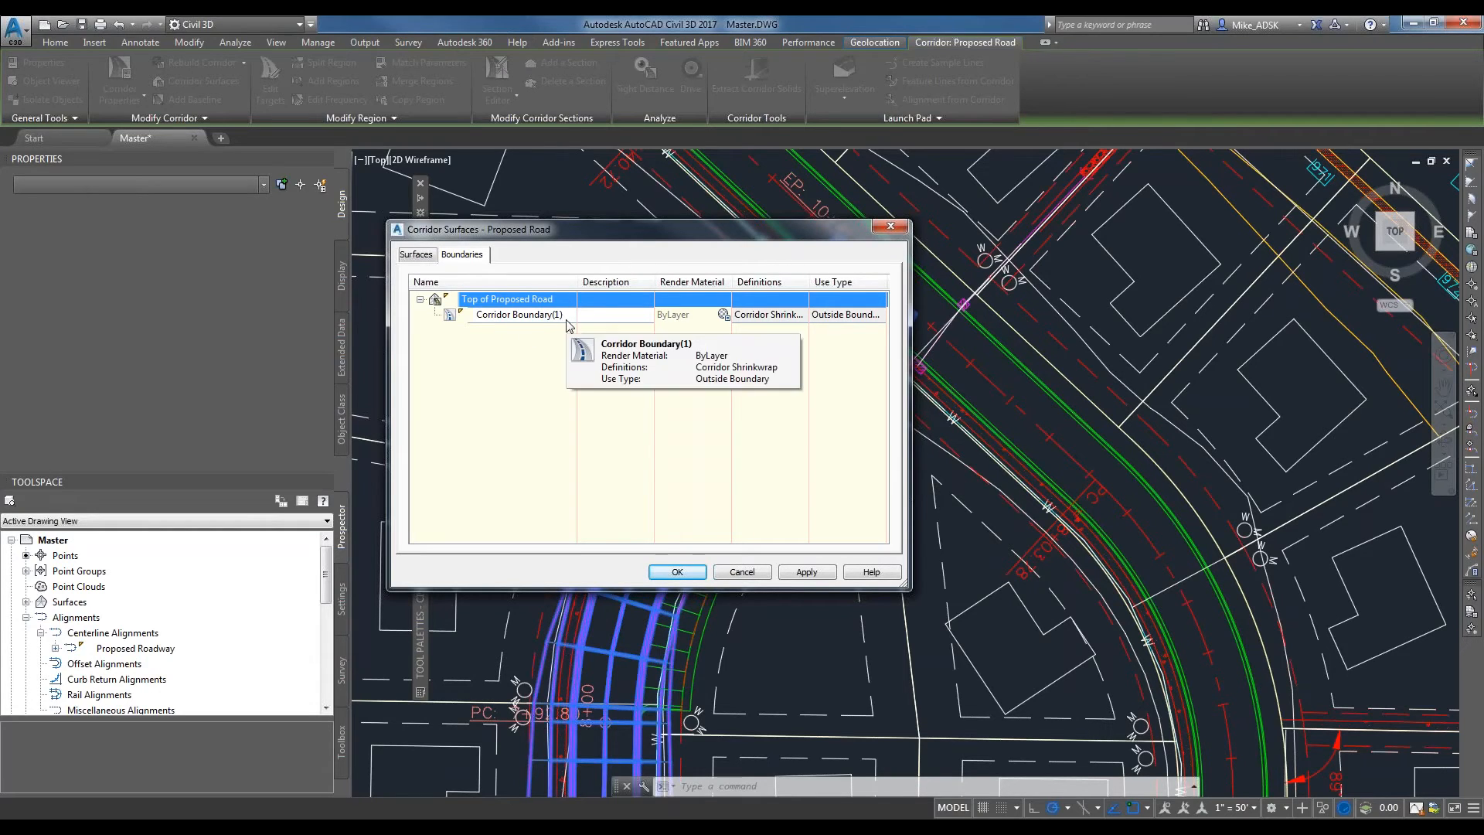
mouse_move(567, 325)
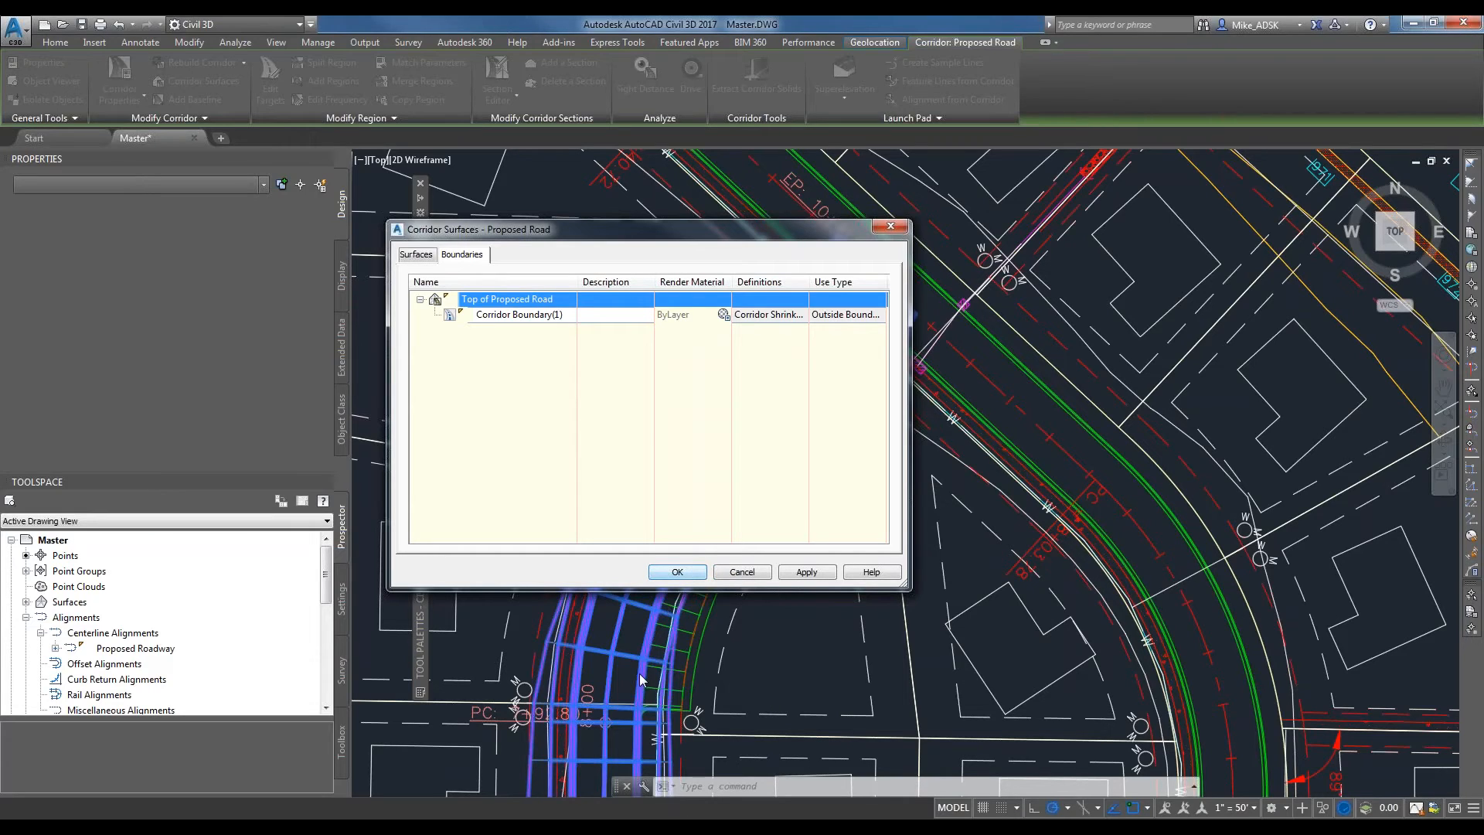
click(674, 572)
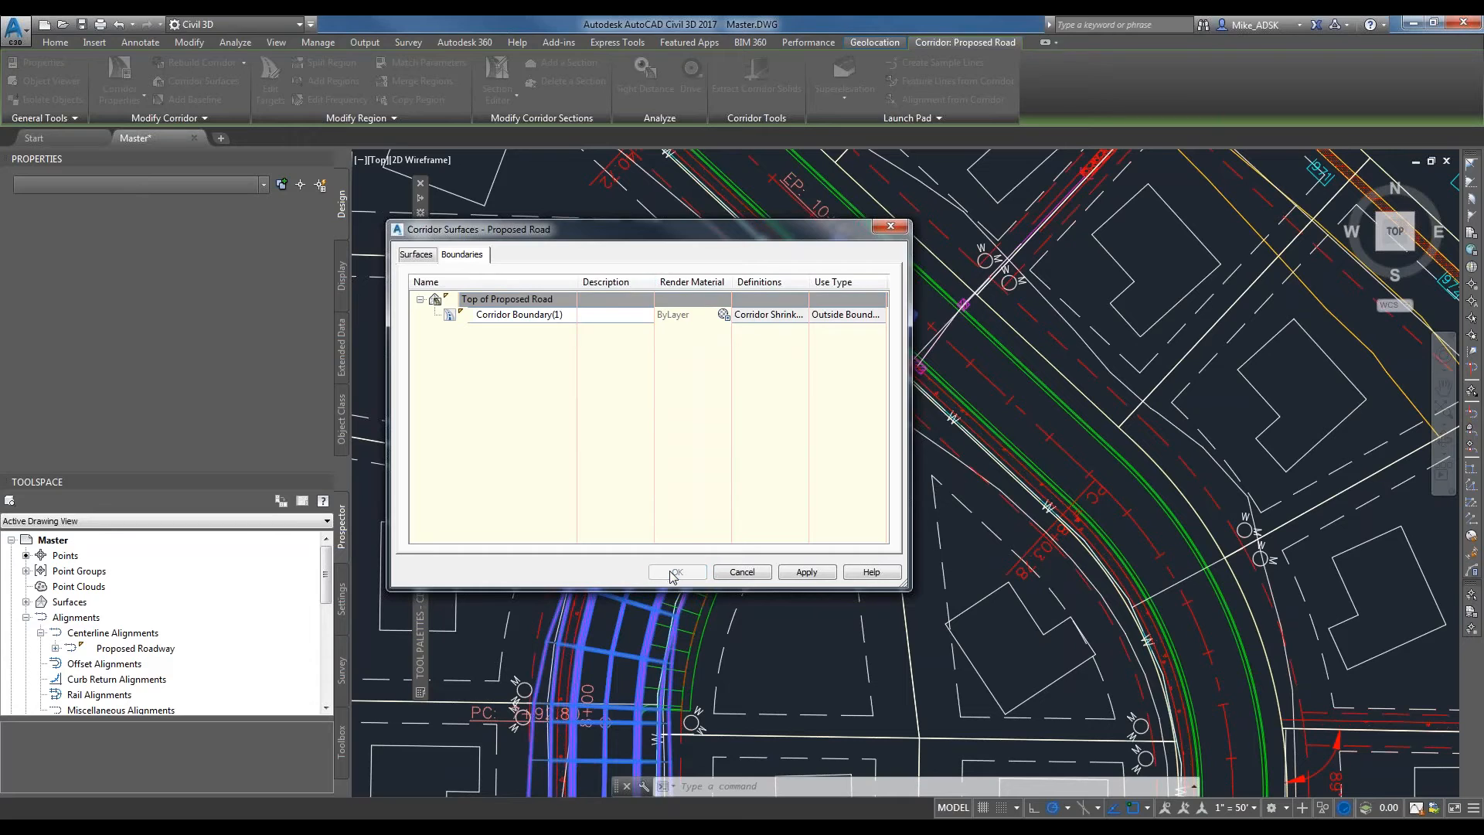
click(675, 387)
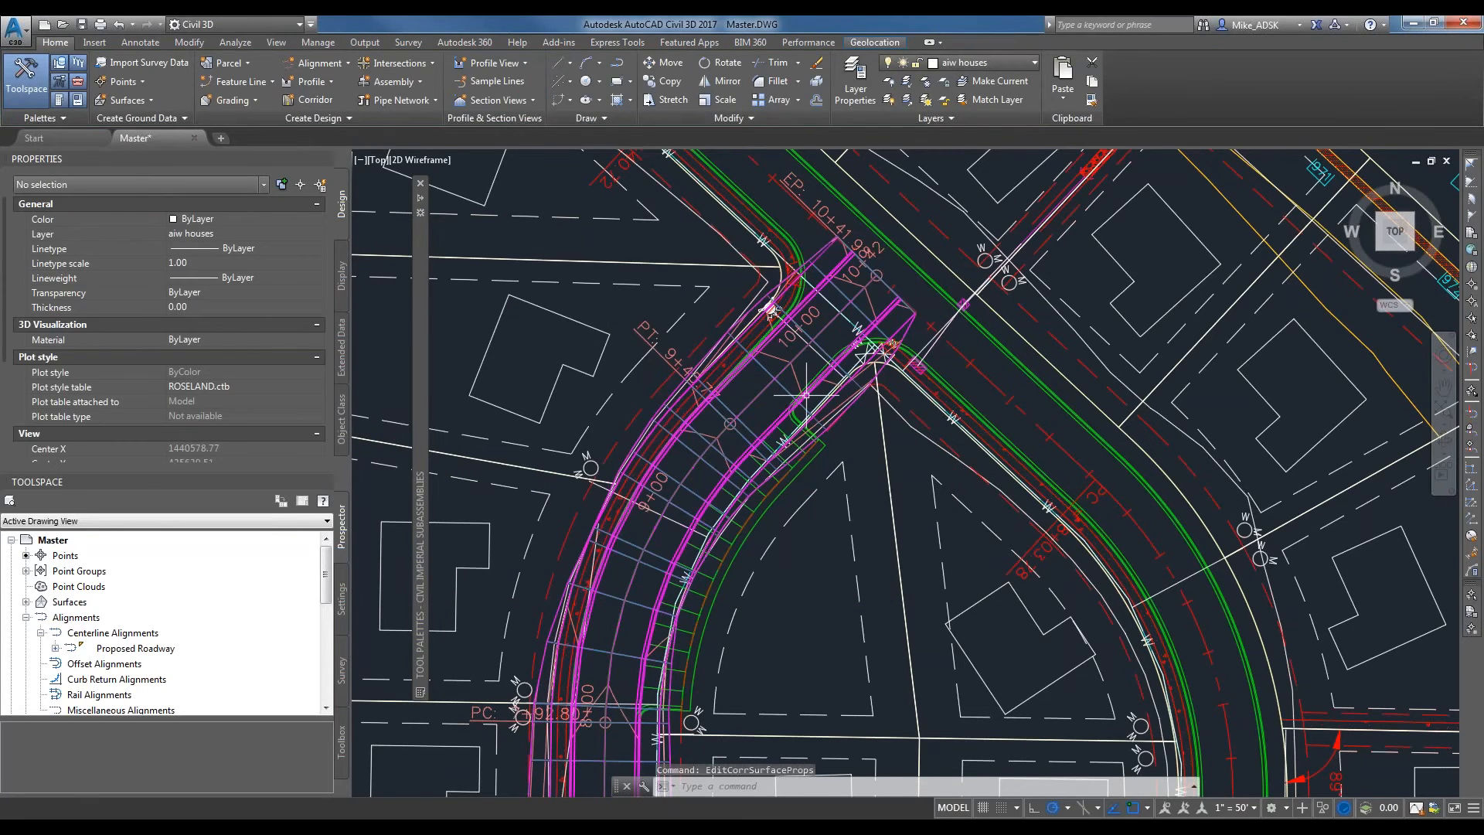
Locate the Top of Proposed Road surface among the drawing's surfaces and select it in the model.
scroll(806, 395, down, 3)
scroll(710, 503, up, 5)
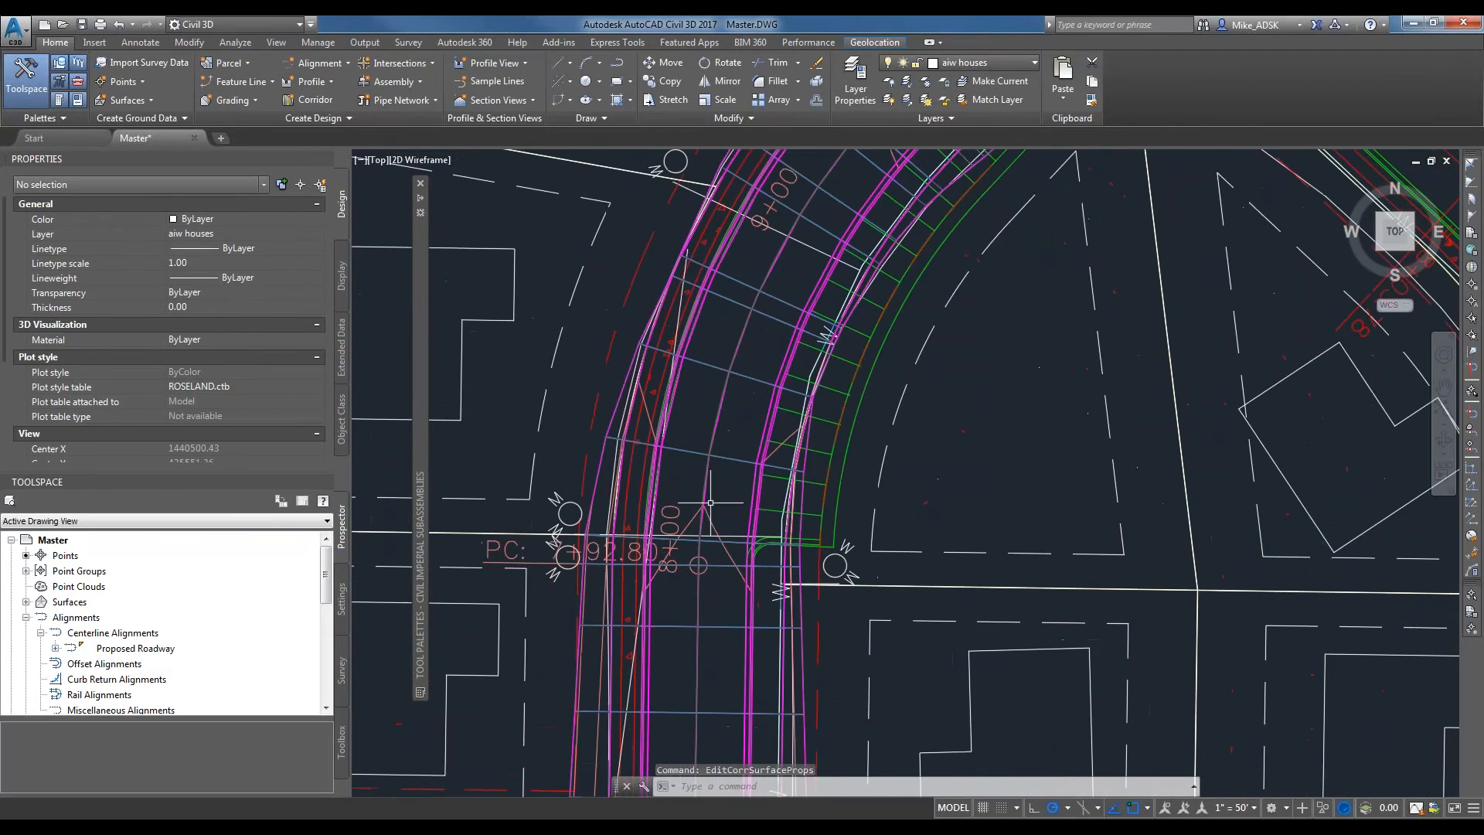
middle_drag(920, 197, 746, 462)
click(27, 602)
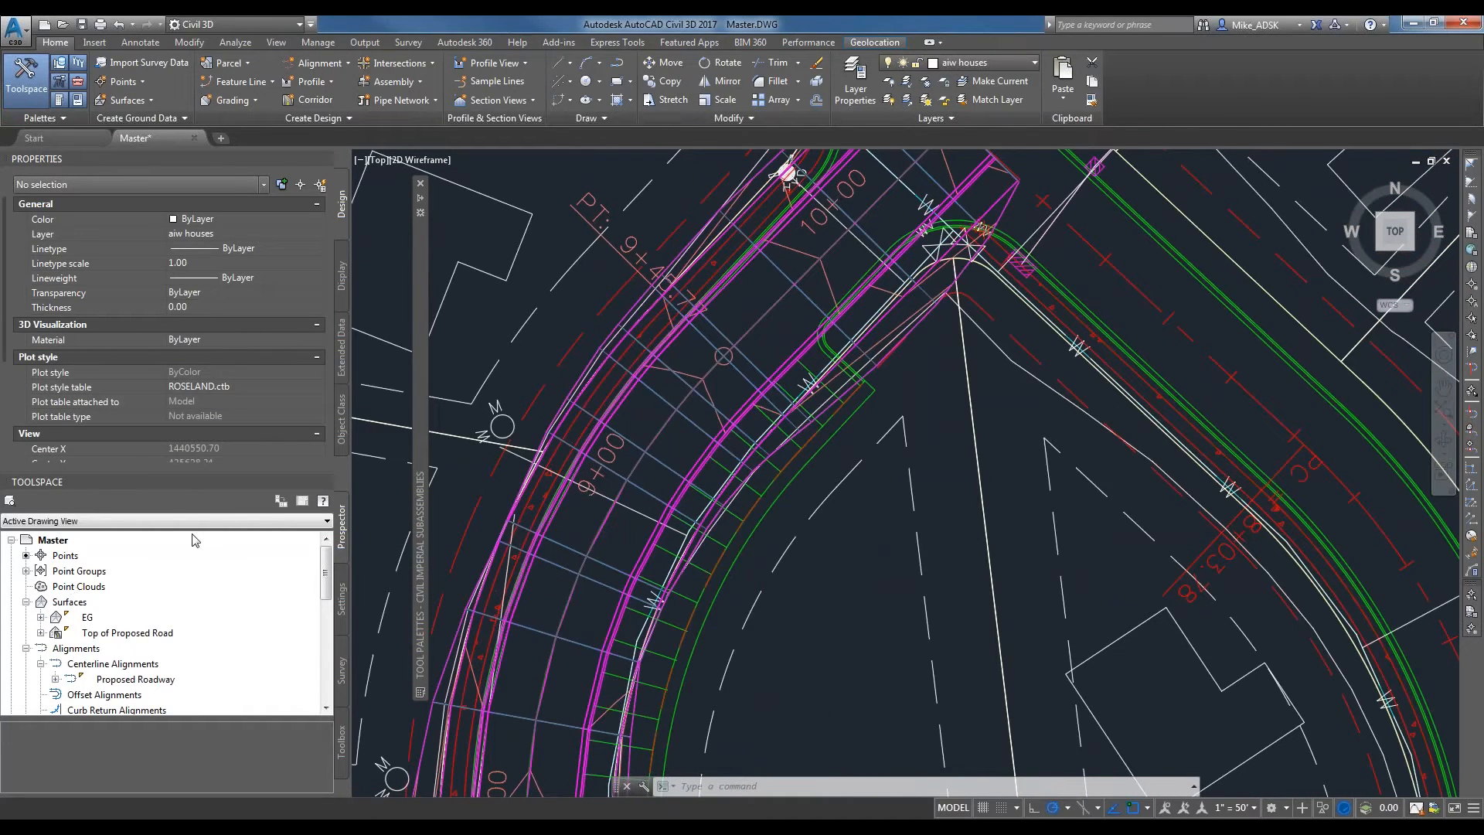
click(92, 618)
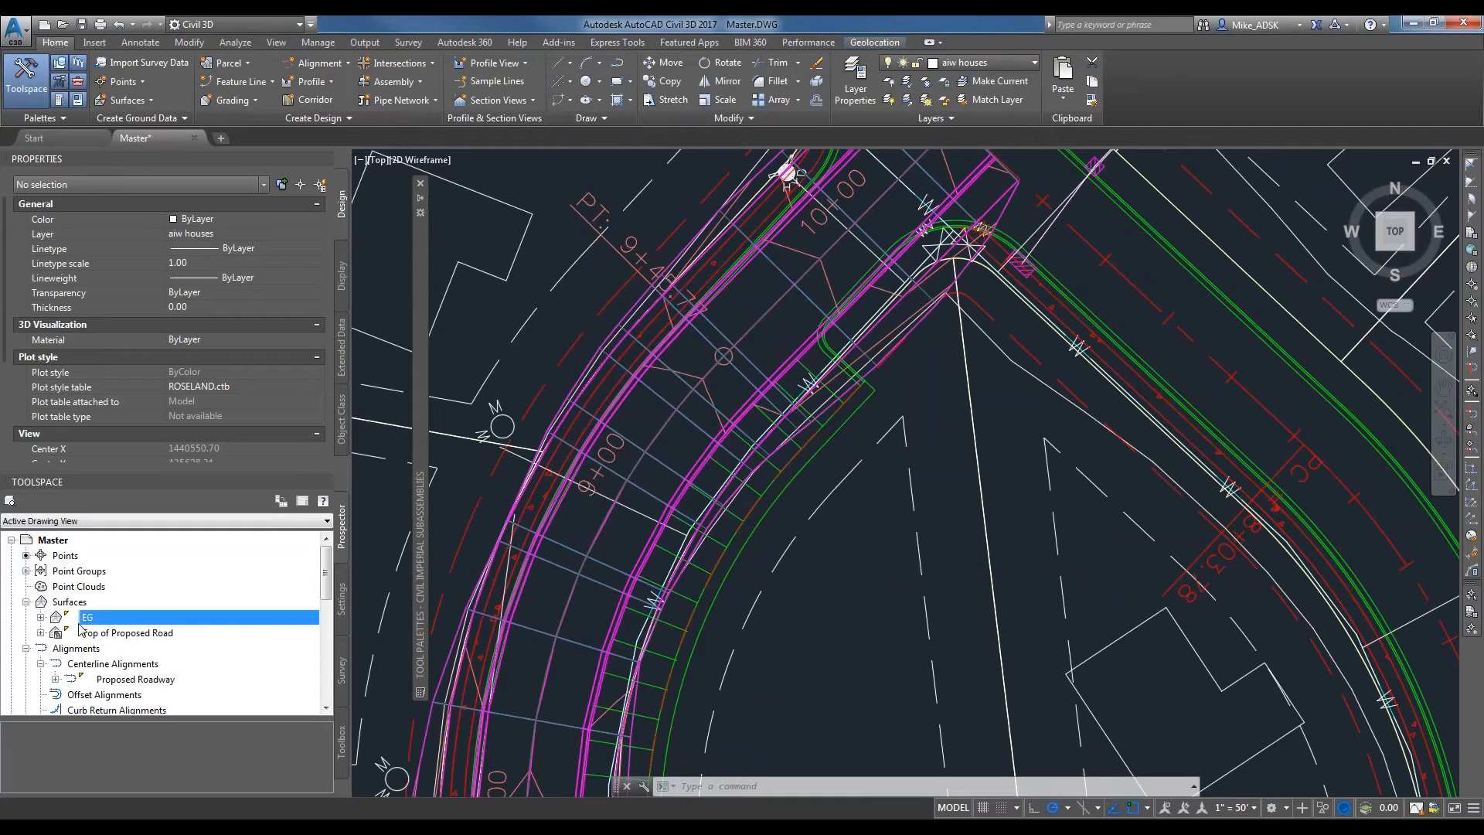
right_click(108, 634)
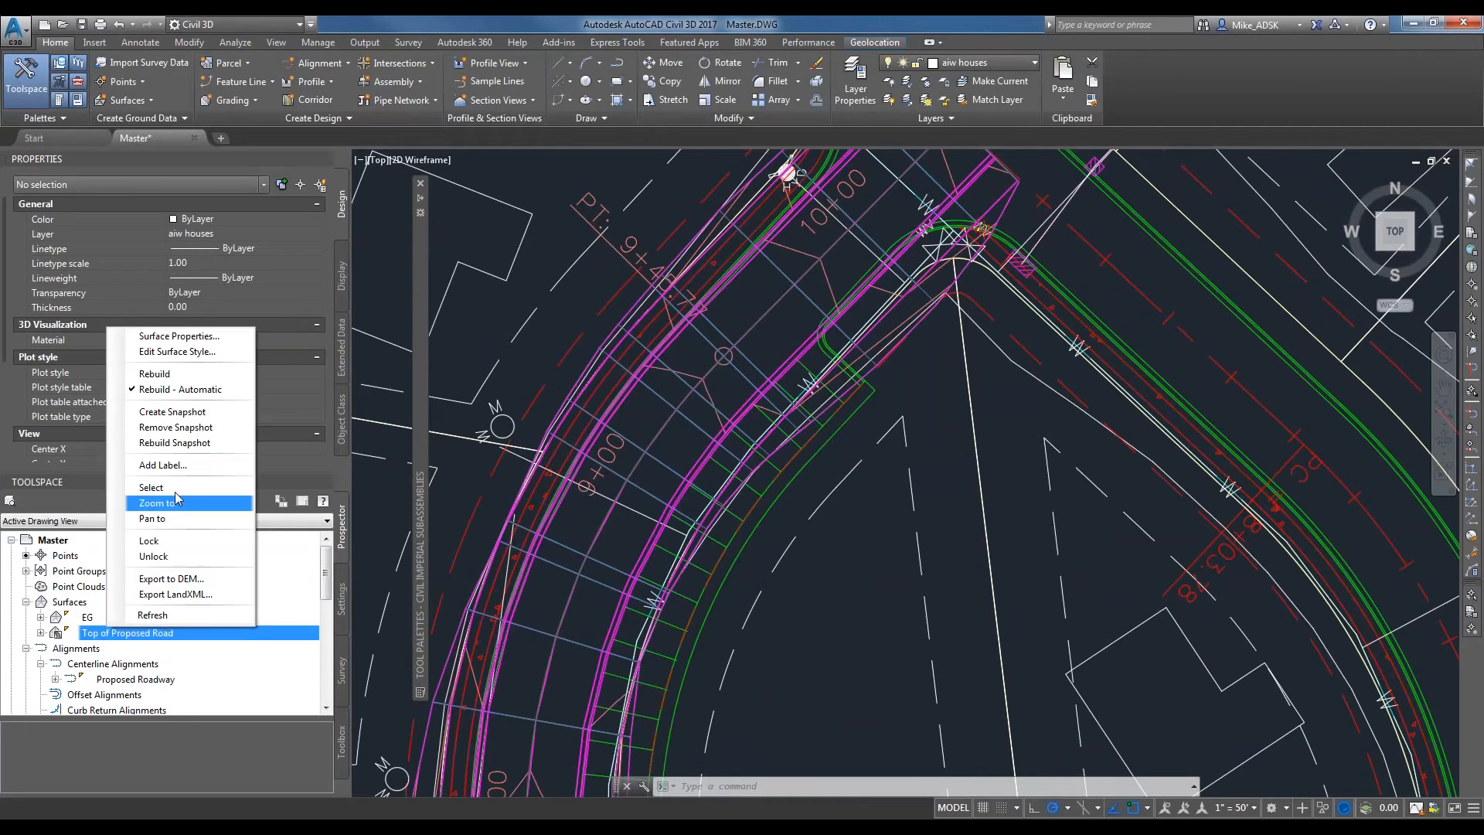
click(171, 487)
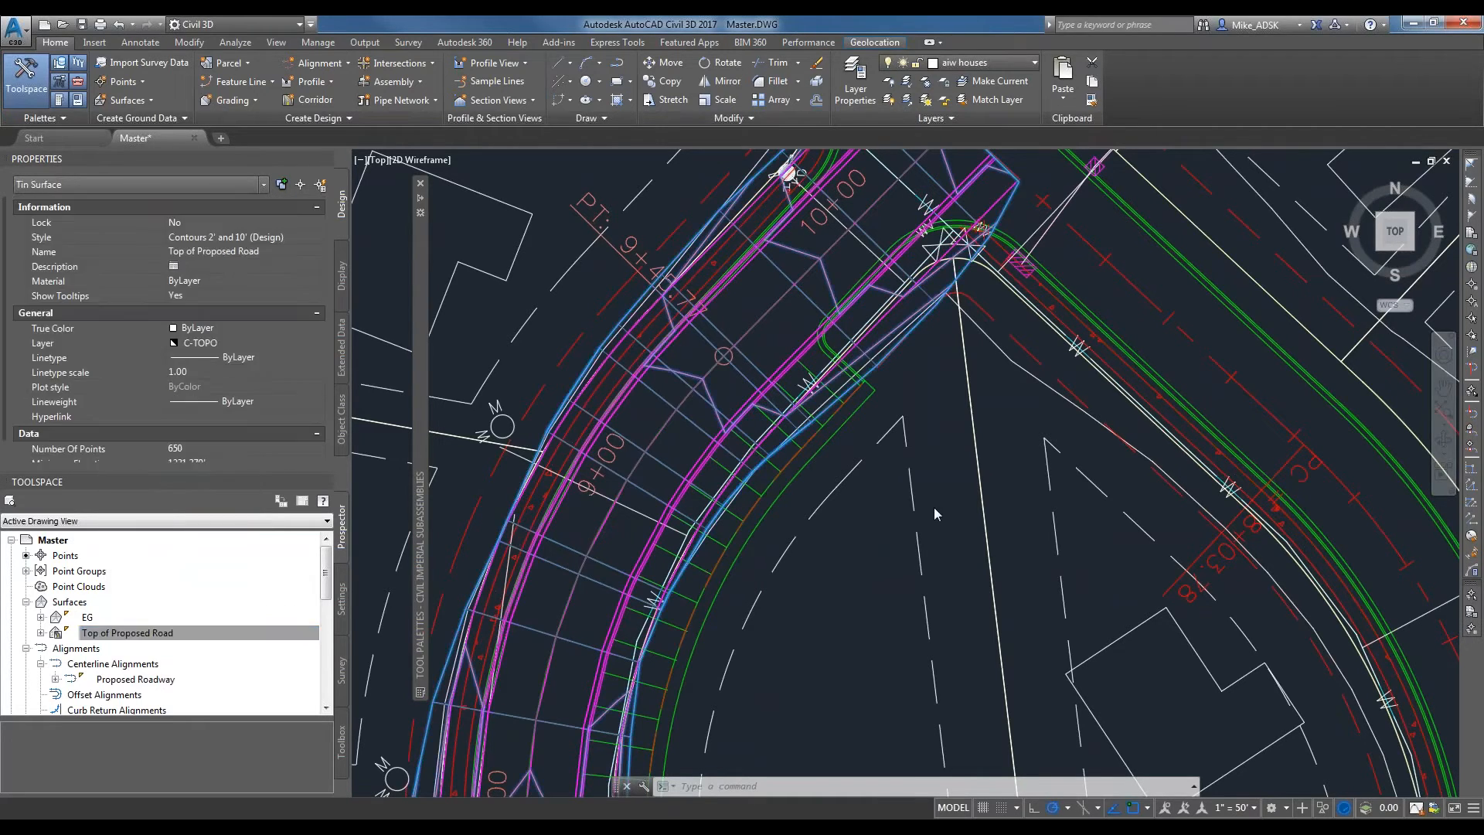
Check the extent of the selected Top of Proposed Road surface along the roadway and clear the selection.
middle_drag(888, 190, 846, 252)
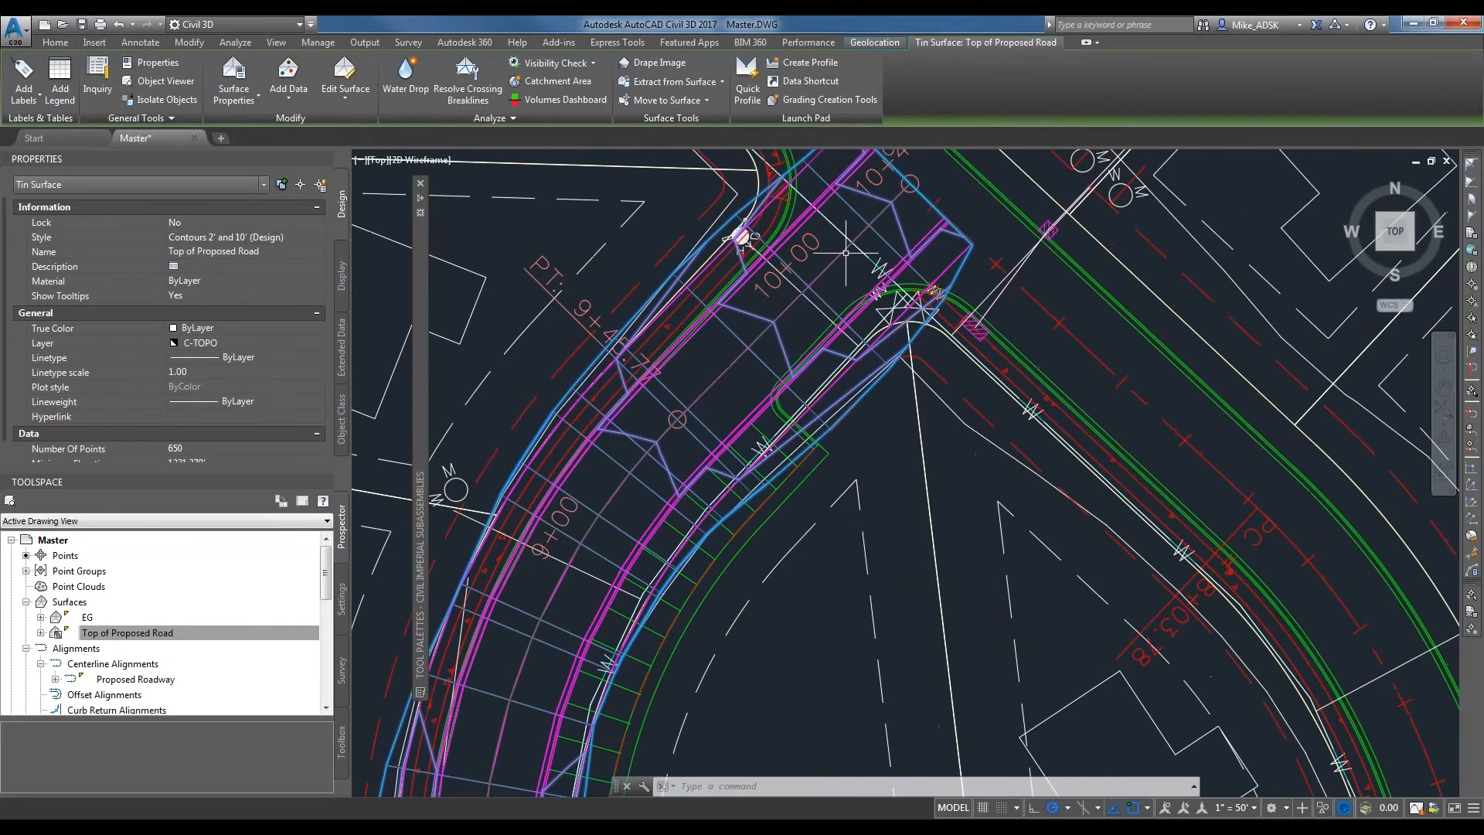
scroll(896, 221, down, 2)
scroll(896, 222, down, 2)
scroll(625, 488, up, 2)
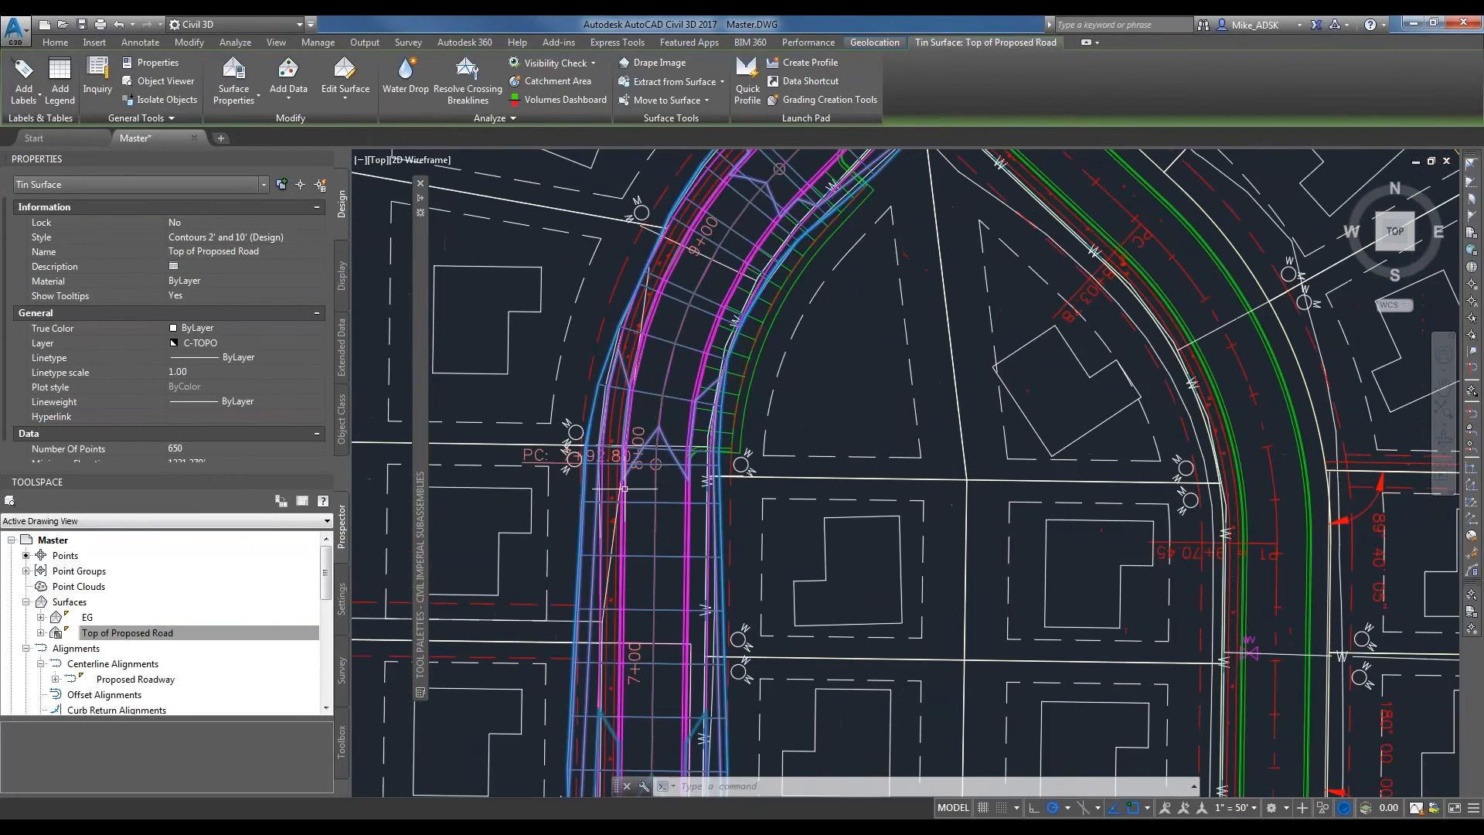
scroll(624, 489, down, 3)
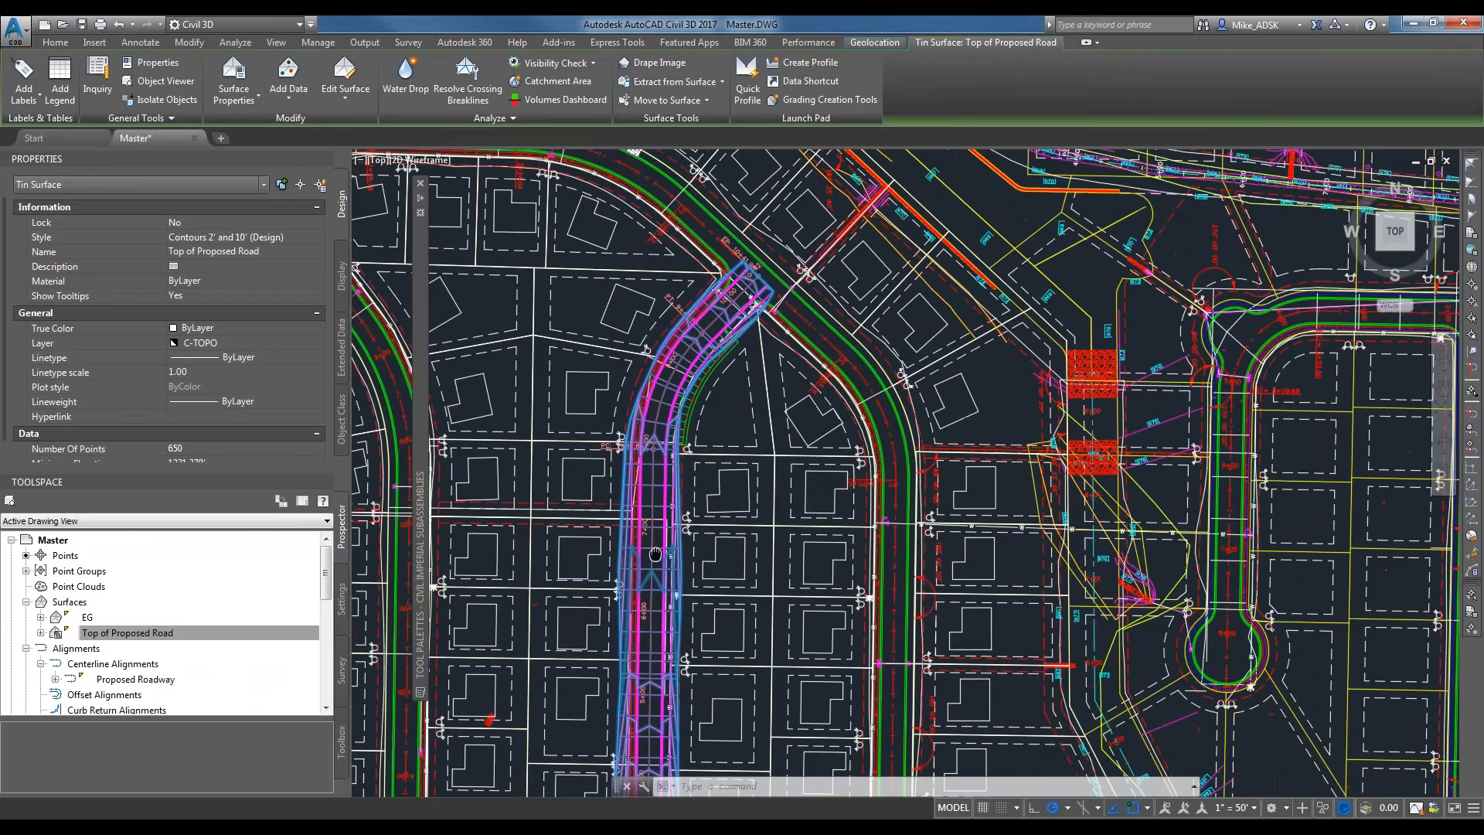
middle_drag(655, 554, 717, 314)
key(Escape)
key(Escape)
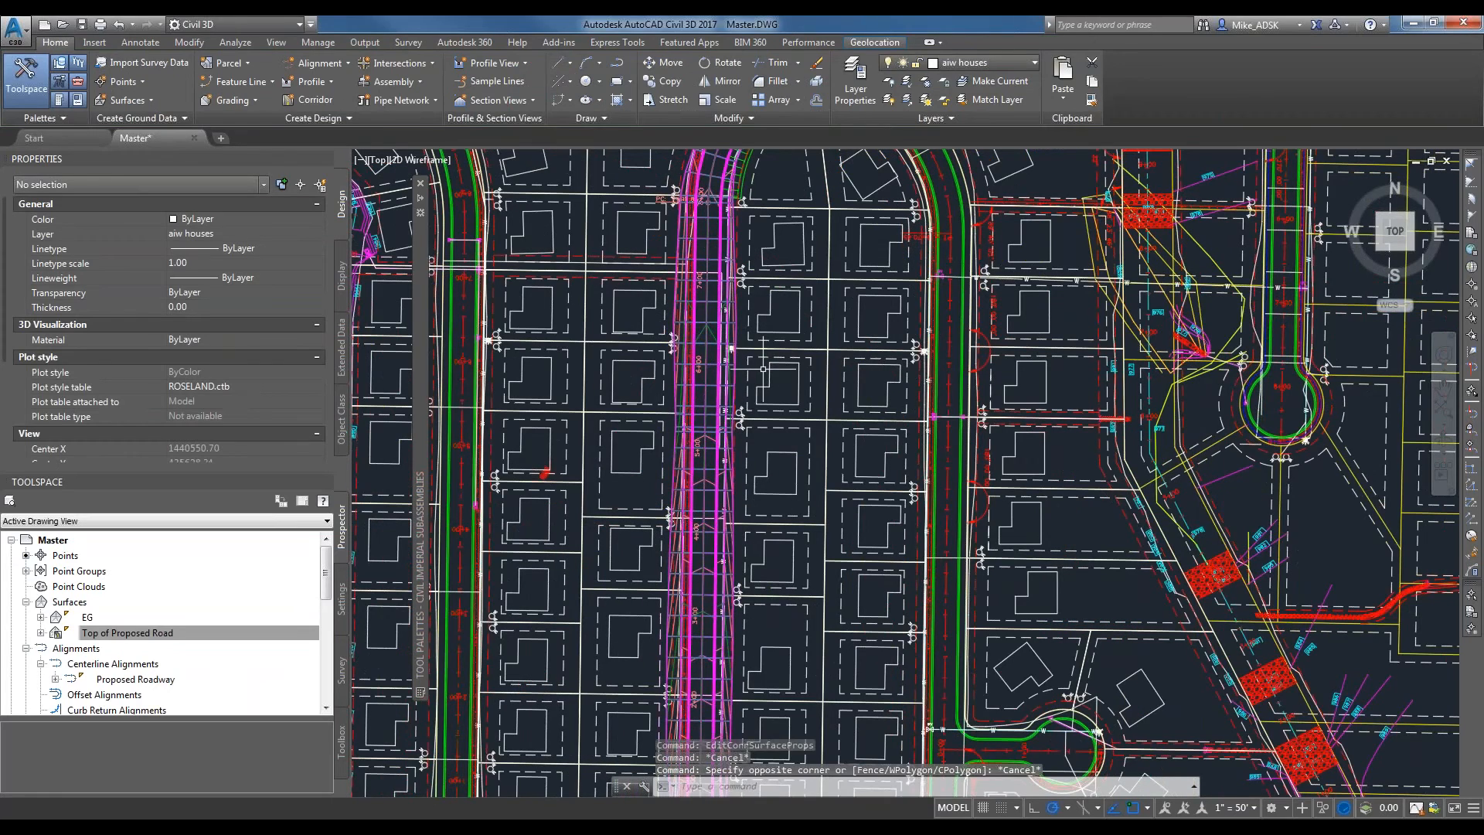
Examine the overall site plan and the Proposed Roadway profile view, ending at the road's upper intersection near station 10+00.
scroll(763, 369, down, 2)
middle_drag(803, 265, 783, 327)
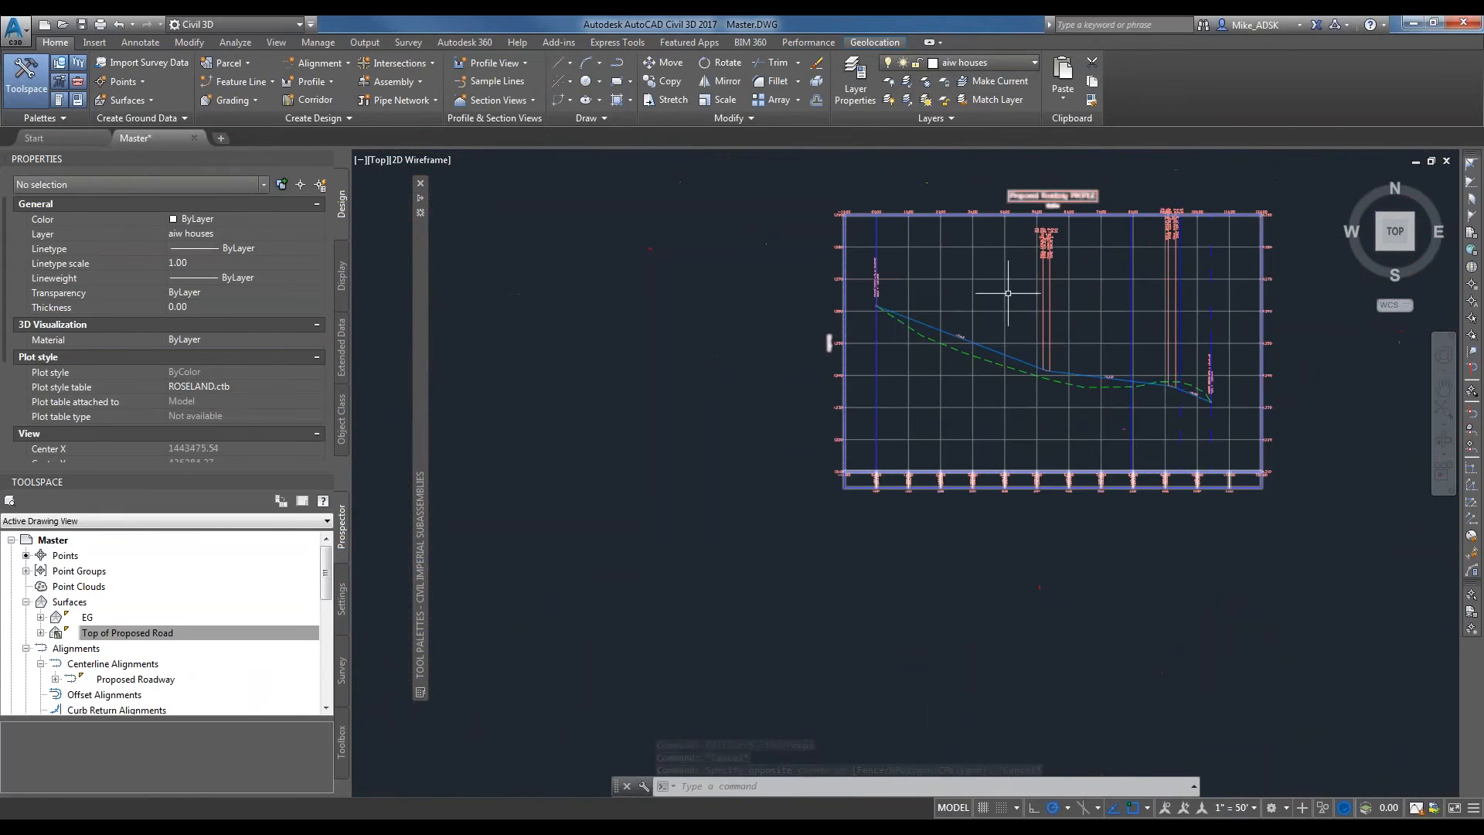
scroll(928, 325, up, 5)
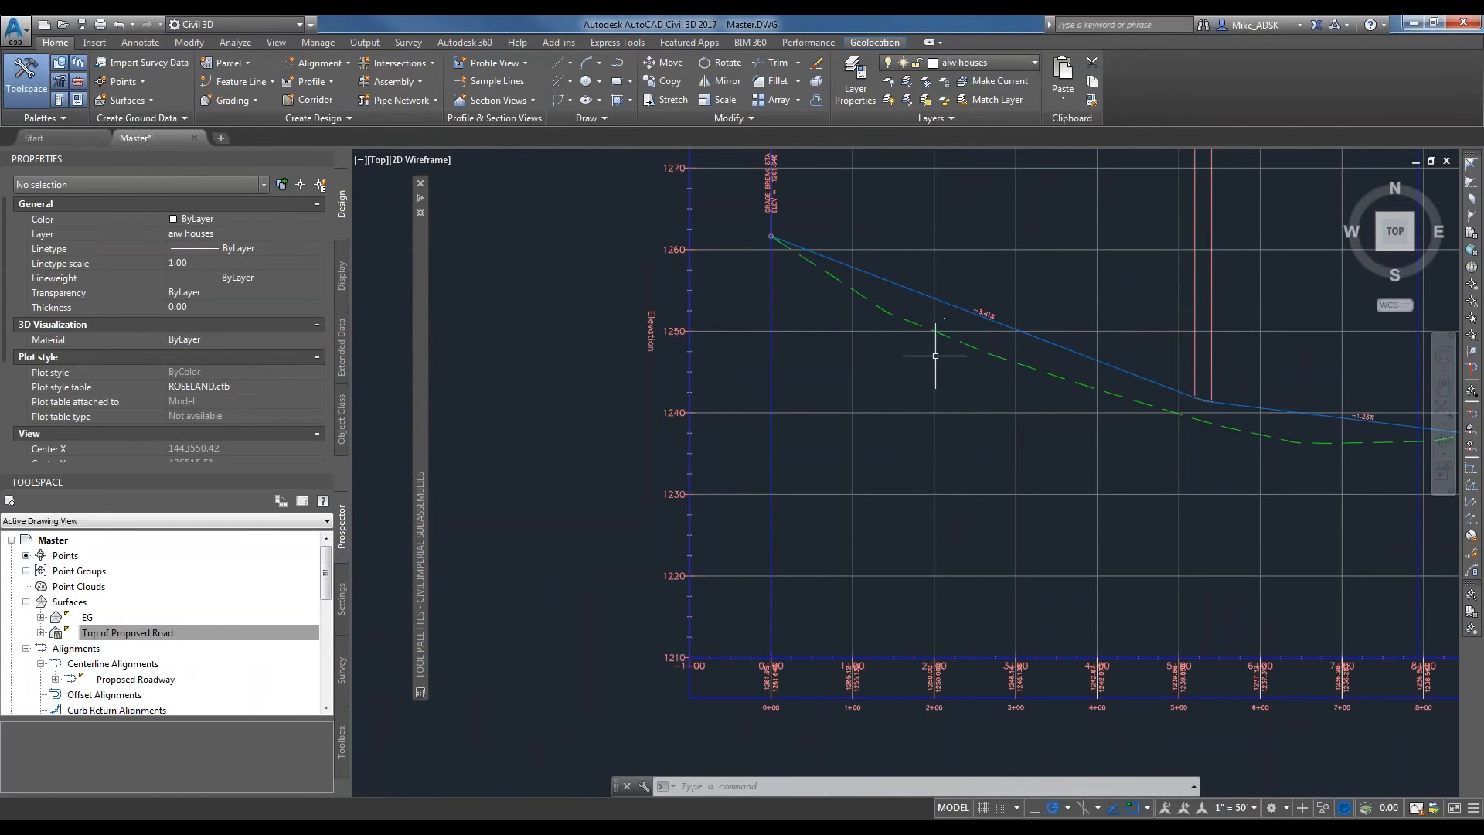
scroll(680, 513, down, 5)
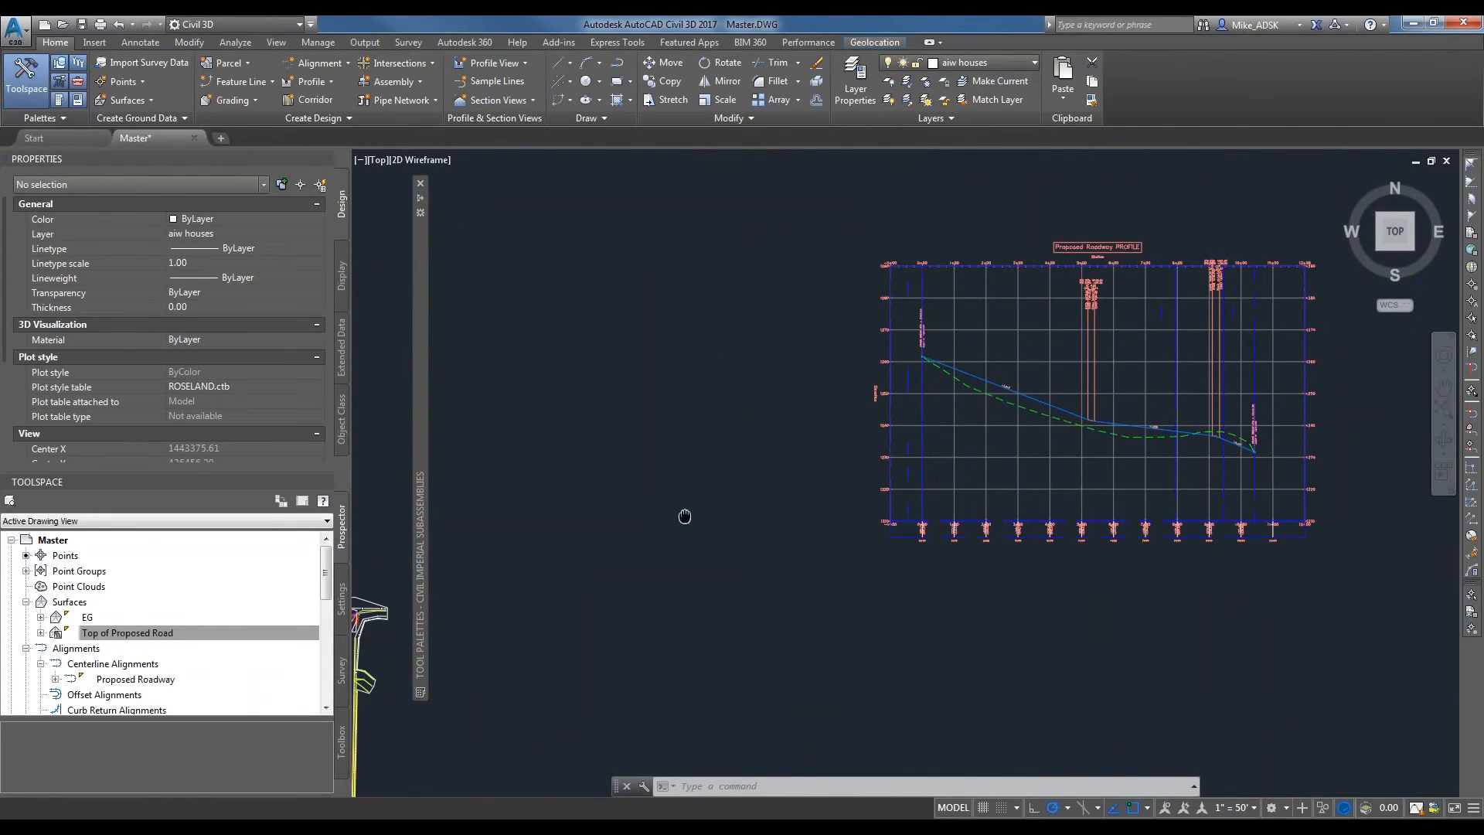
middle_drag(685, 517, 986, 481)
mouse_move(461, 663)
middle_down()
mouse_move(525, 595)
mouse_move(898, 398)
middle_up()
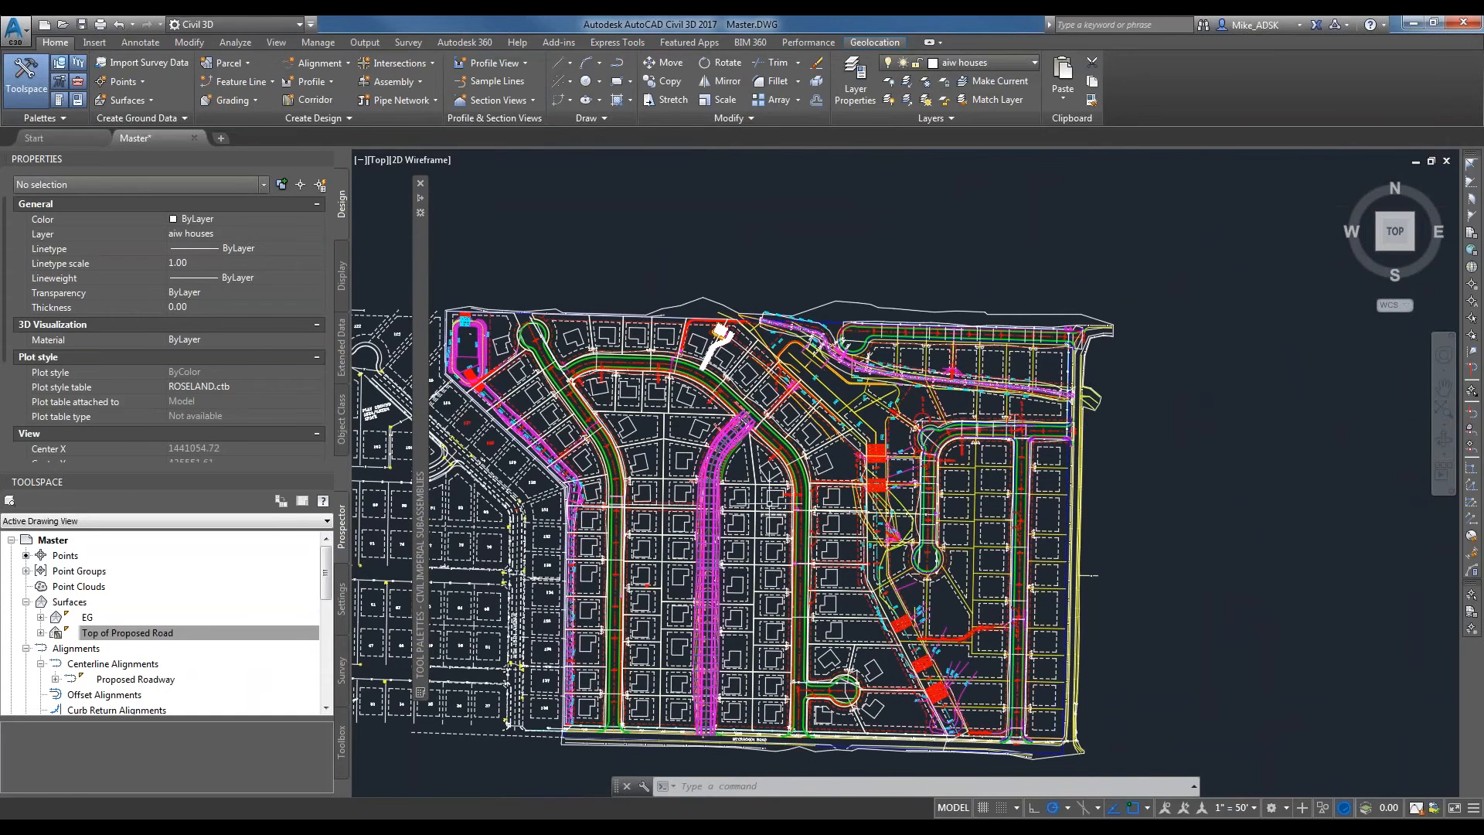
scroll(900, 400, up, 5)
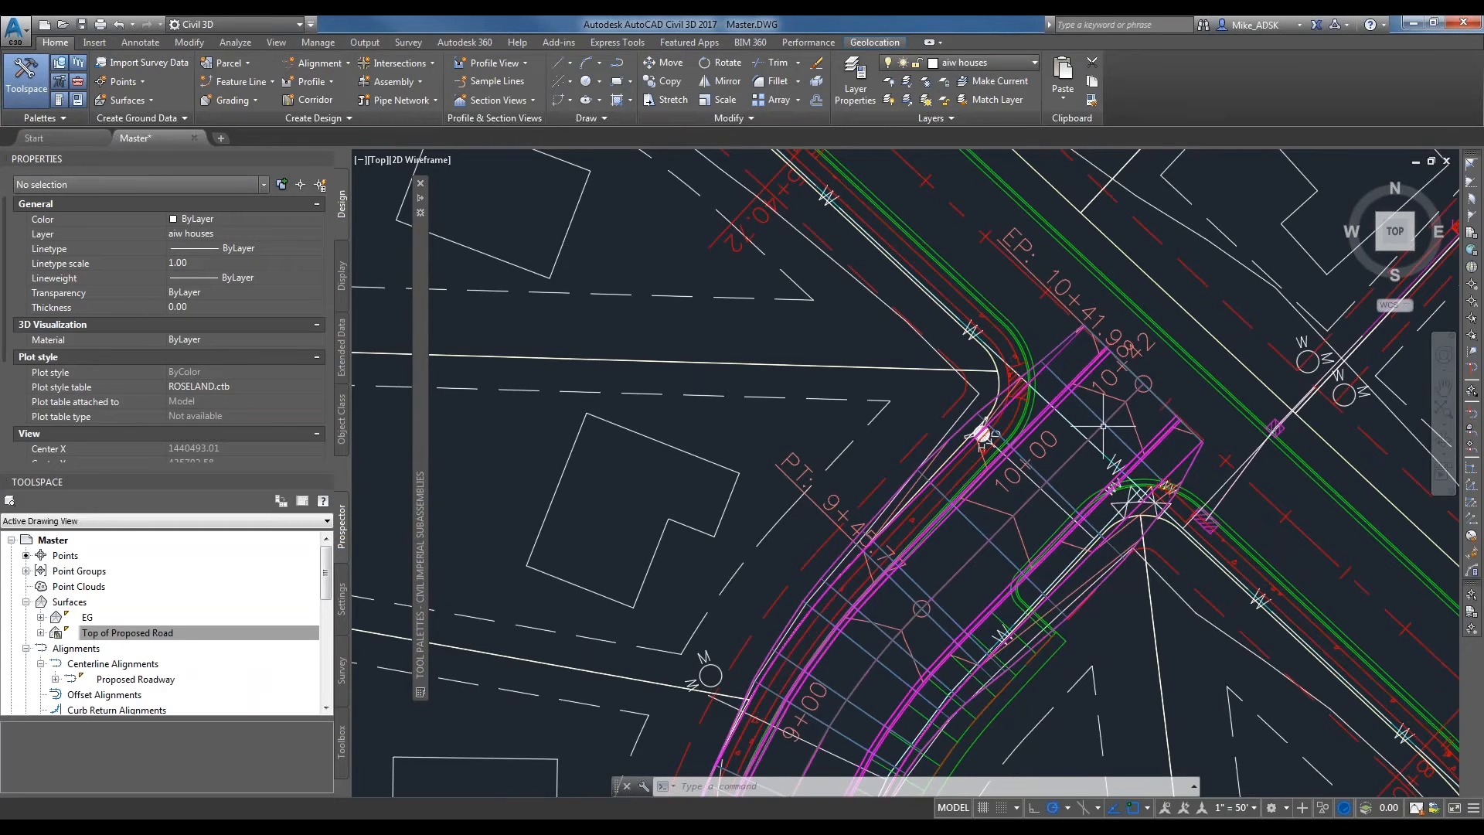
View the surface properties of Top of Proposed Road and close them without changes.
click(1085, 376)
right_click(1086, 376)
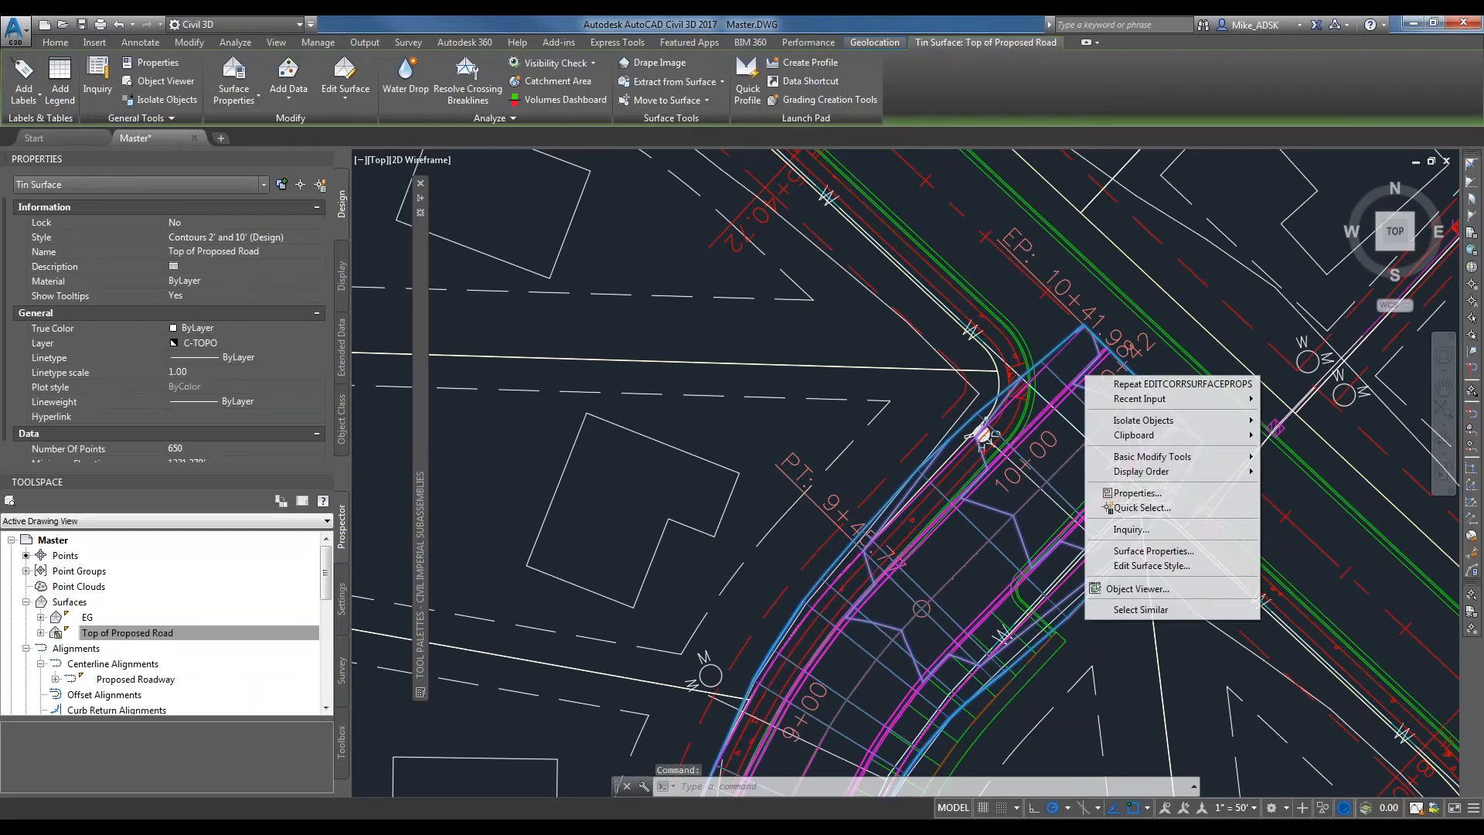
click(1153, 550)
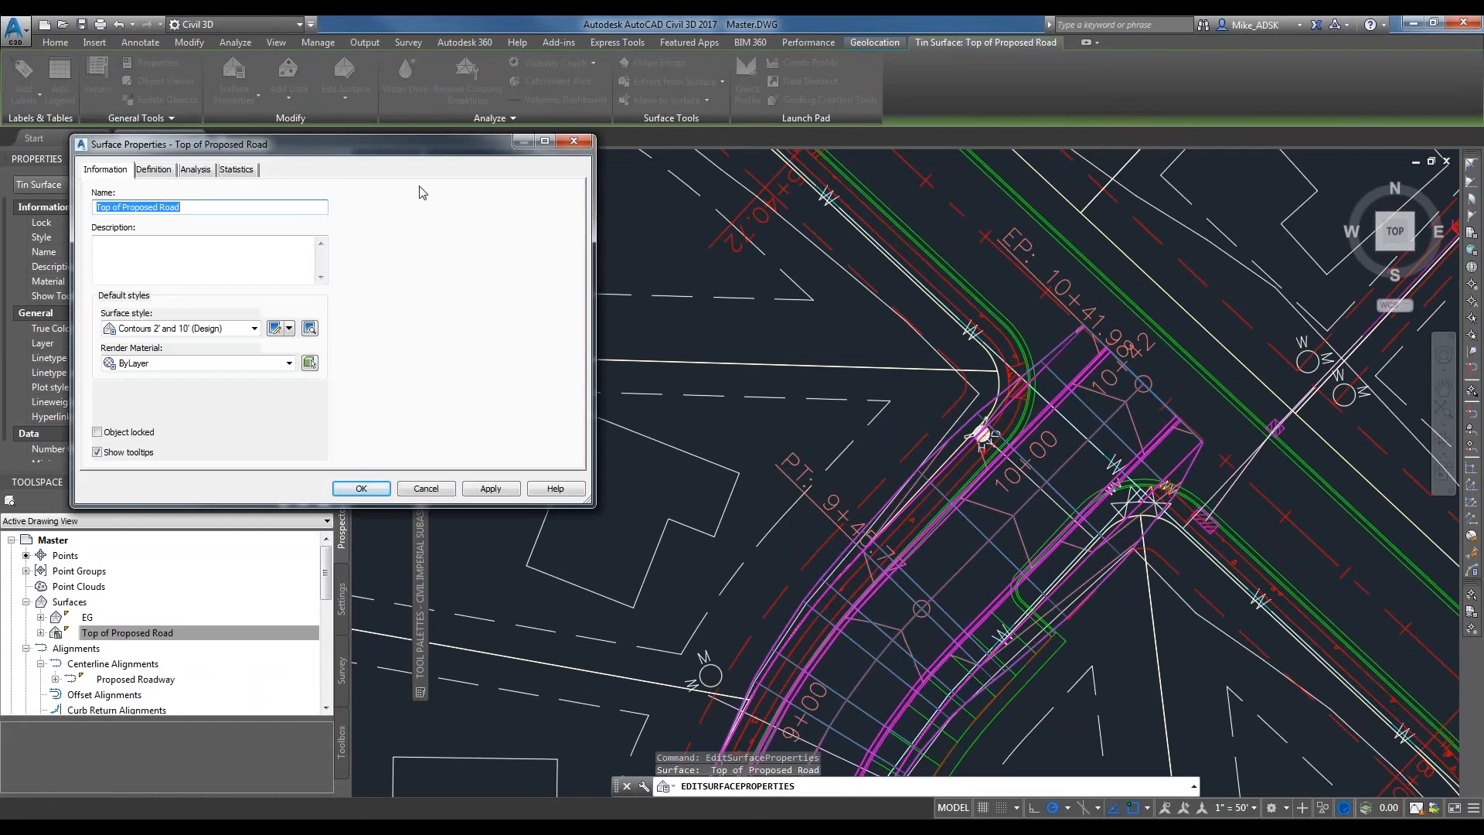
key(Escape)
click(97, 666)
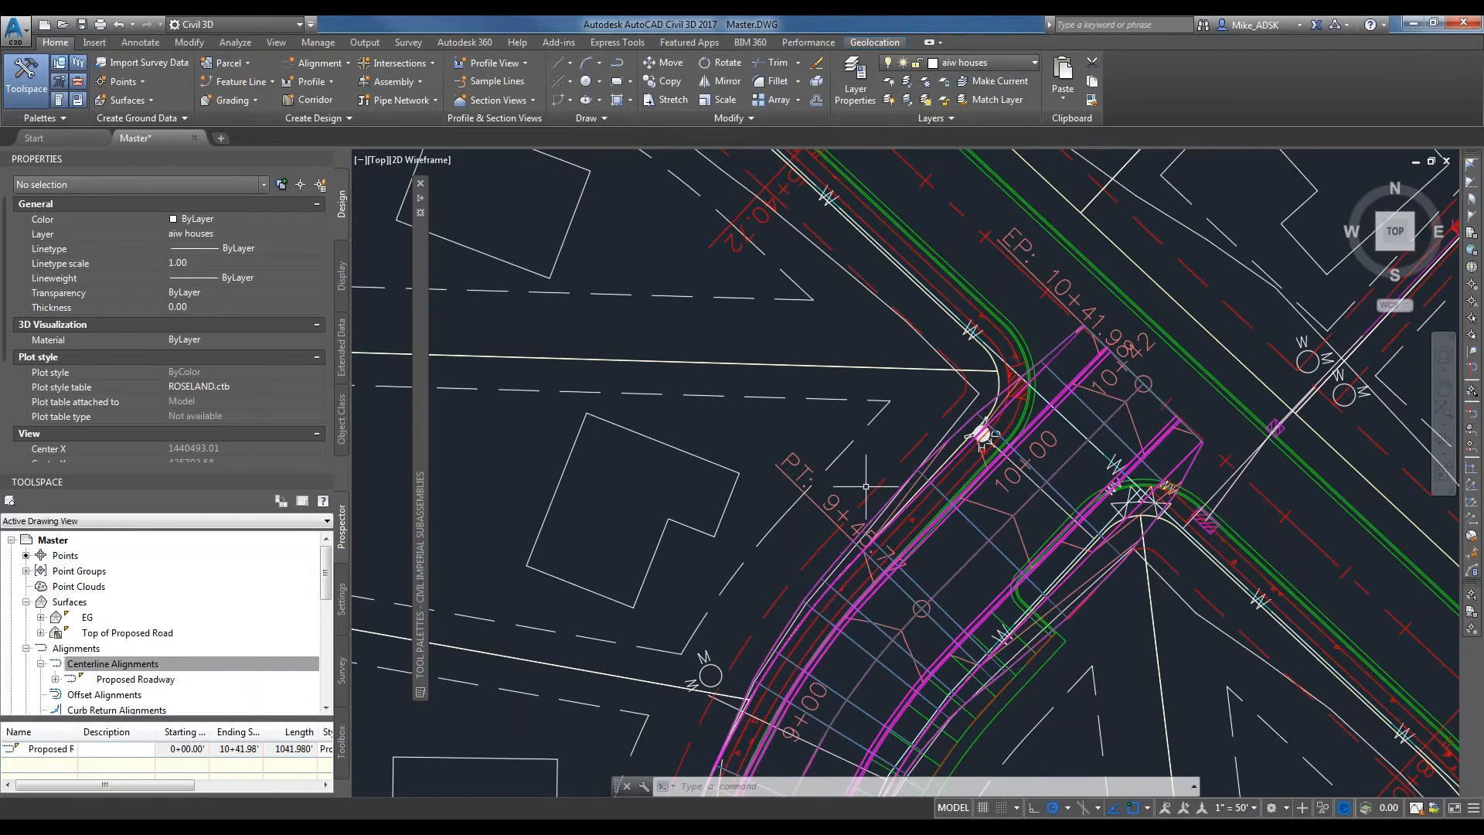
mouse_move(861, 486)
click(106, 666)
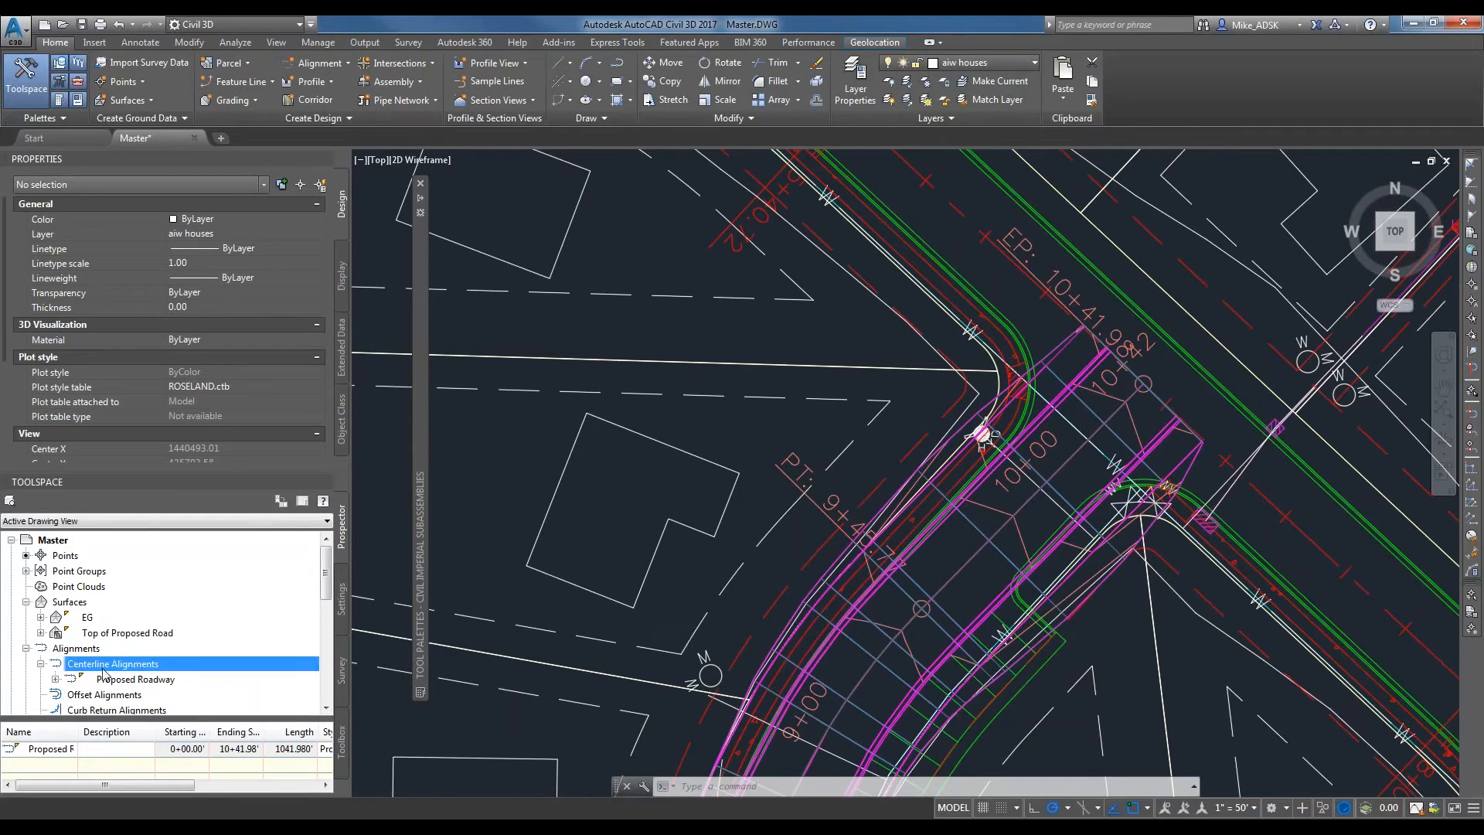
Find the Proposed Road corridor in the drawing's corridor collection and open its Corridor Properties.
click(84, 618)
click(27, 648)
scroll(47, 653, down, 2)
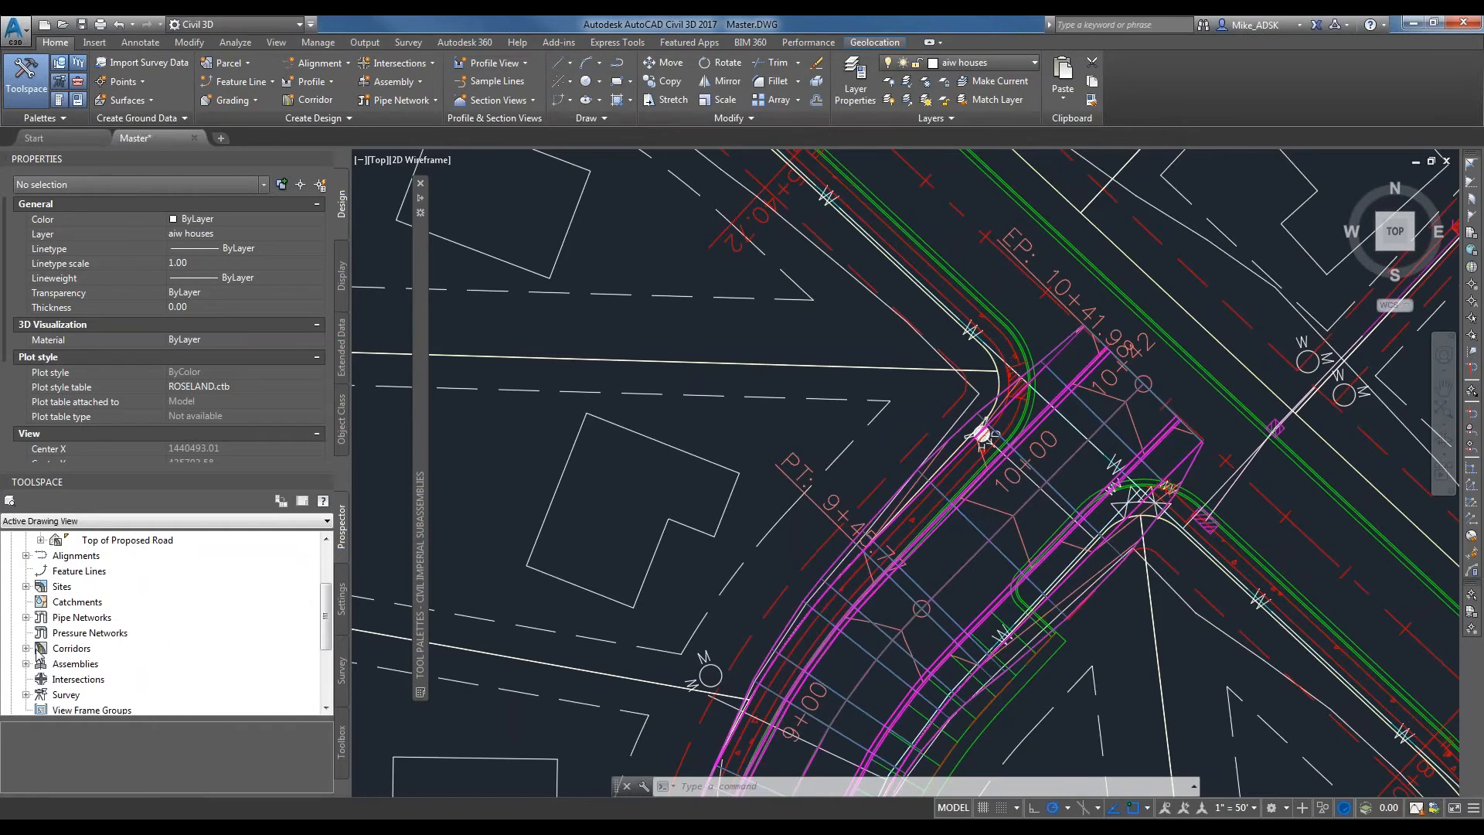
click(27, 648)
click(90, 663)
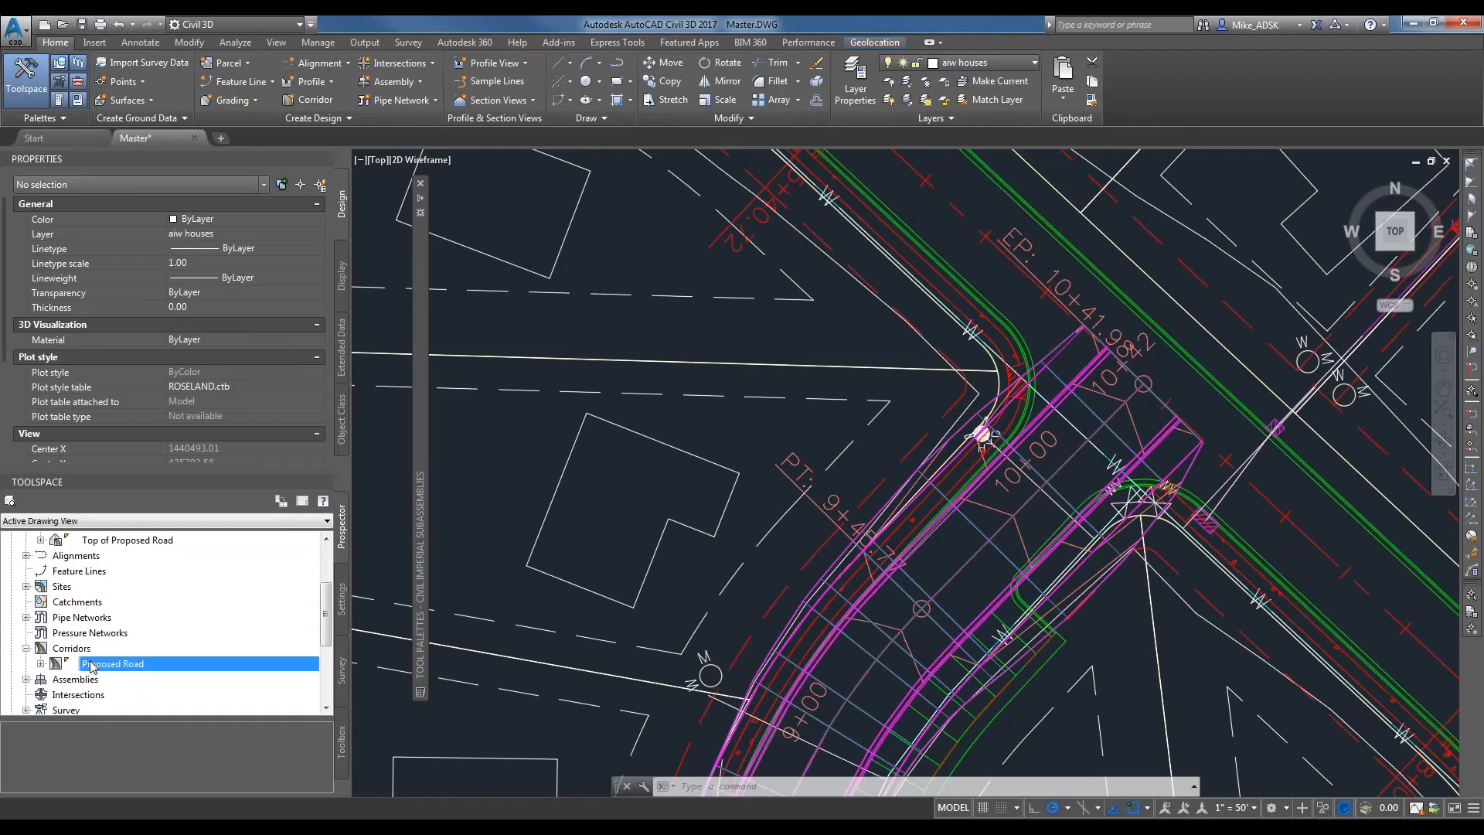
right_click(89, 663)
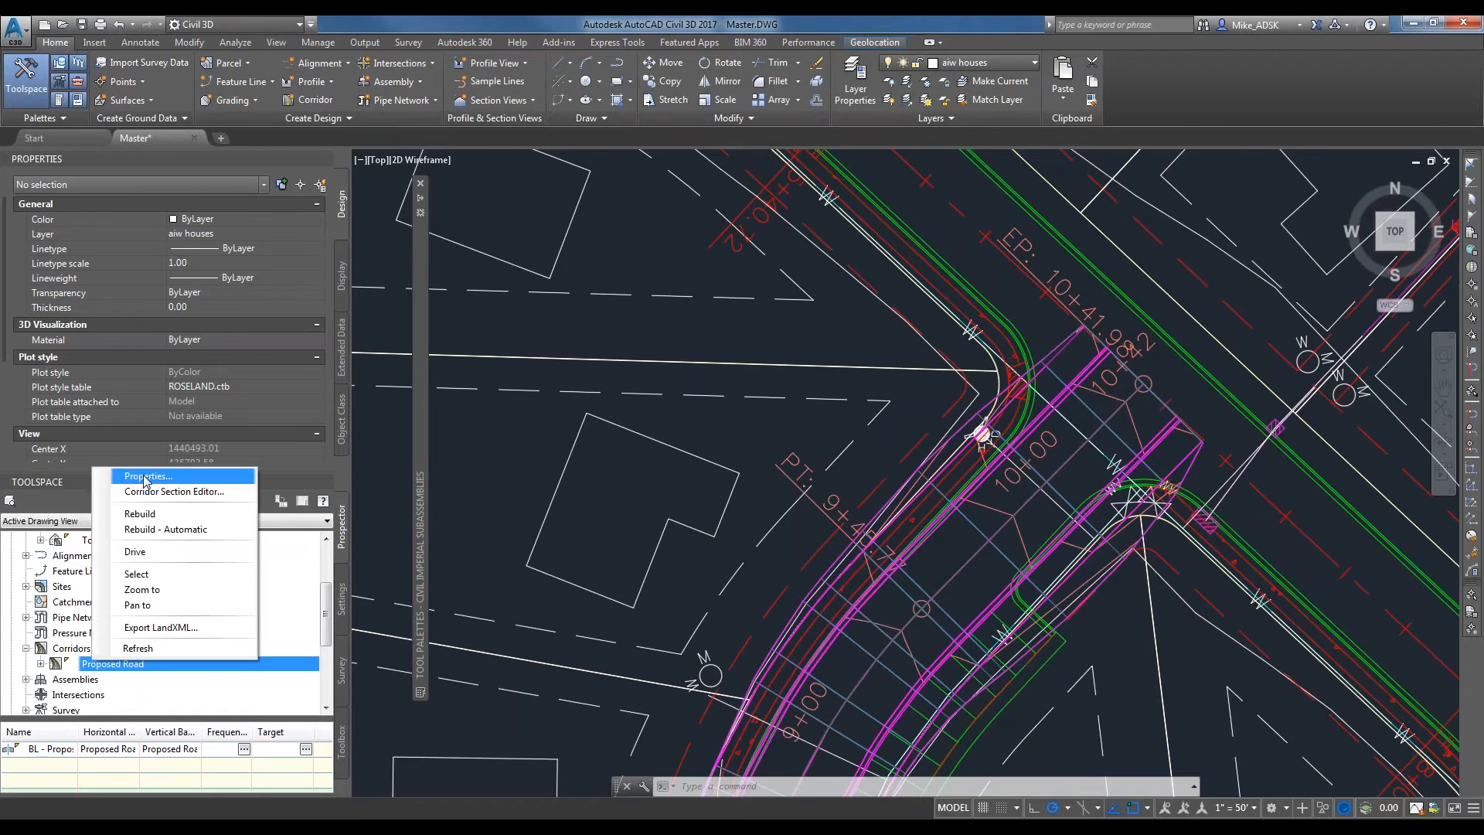
click(146, 477)
click(890, 226)
right_click(101, 659)
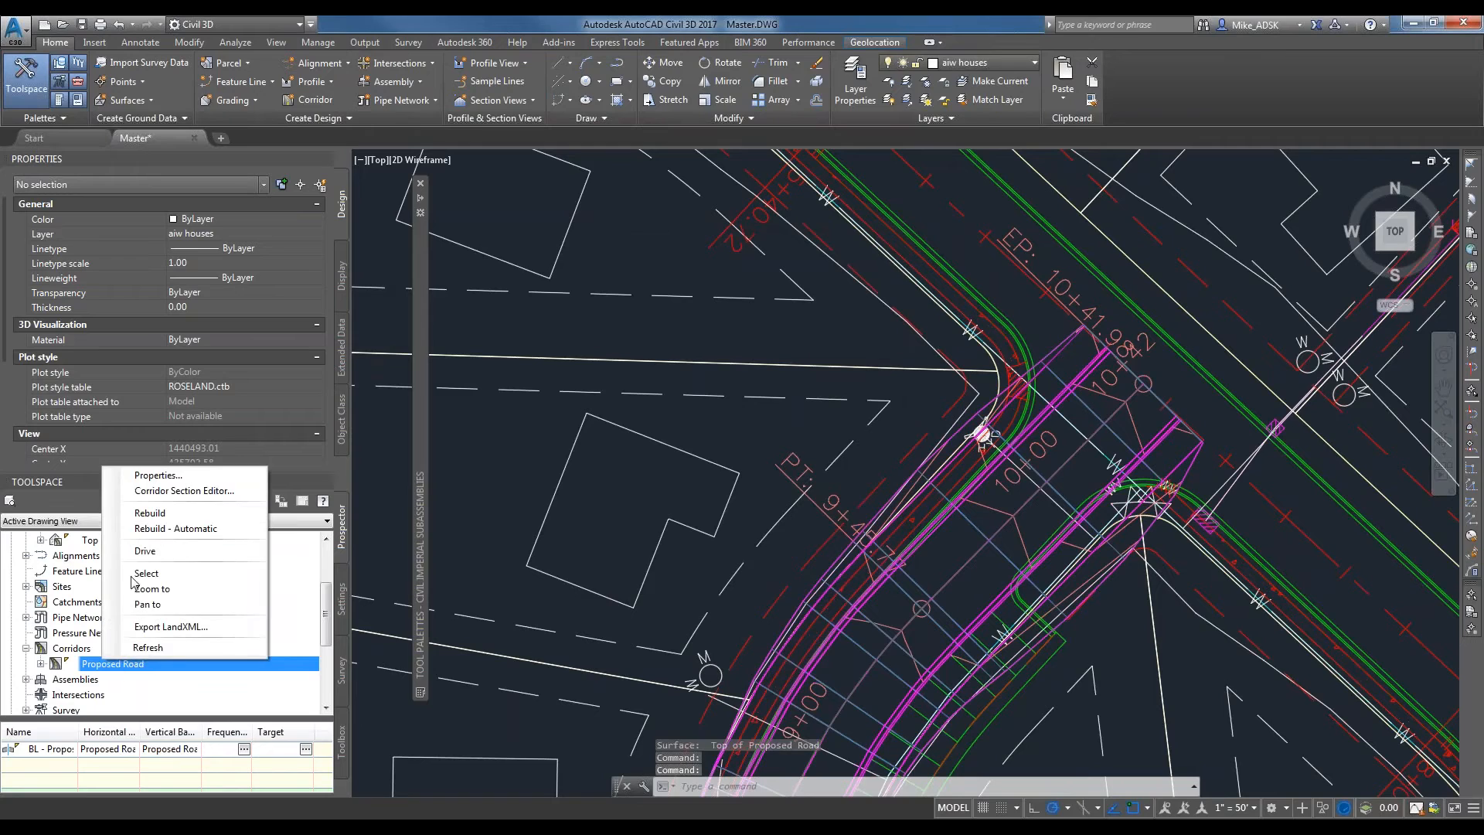
click(150, 476)
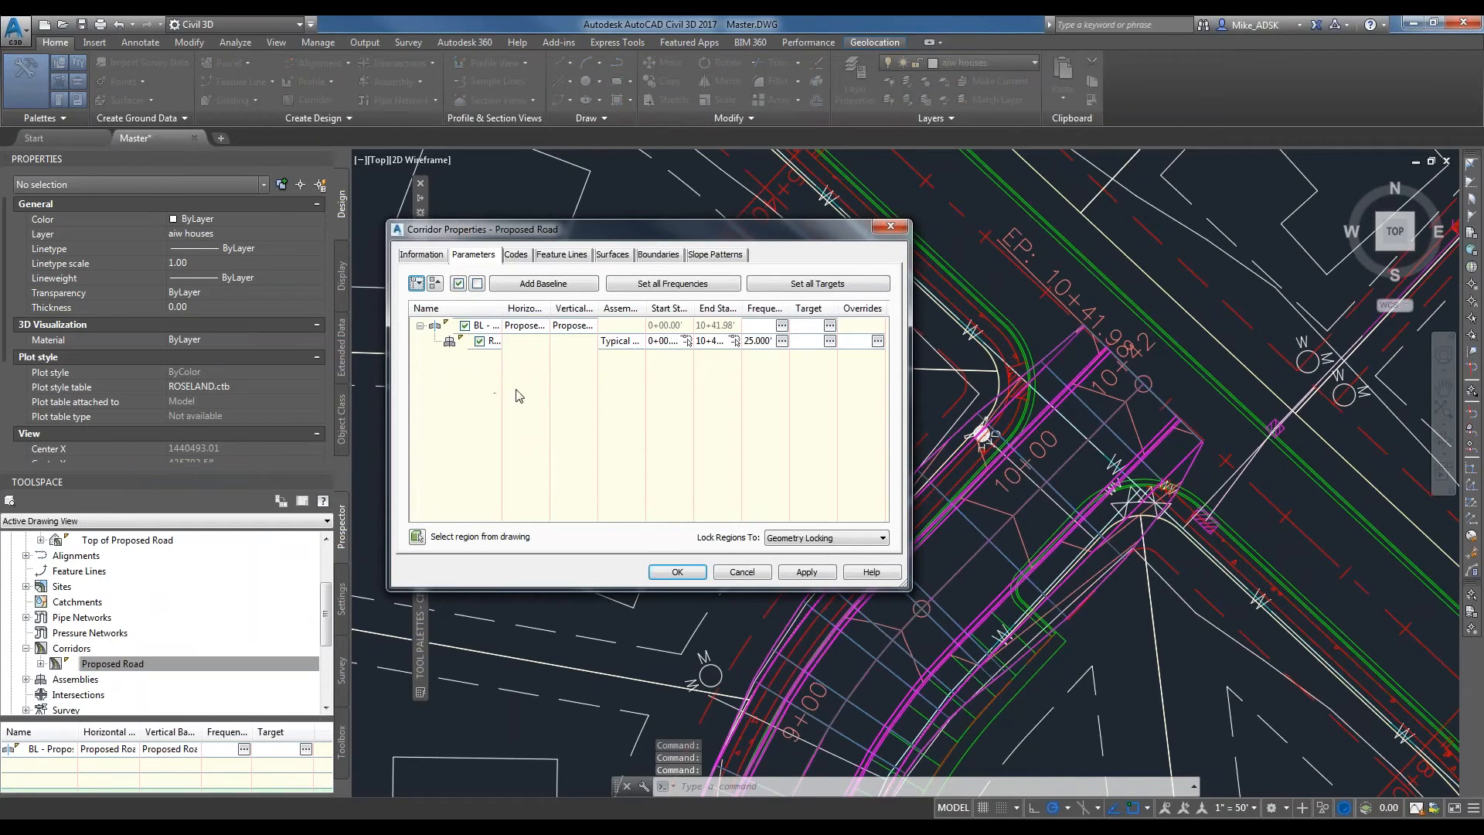
Add a corridor surface named Bottom of Corridor and set the Top of Proposed Road surface's overhang correction to Top Links.
click(618, 255)
click(417, 306)
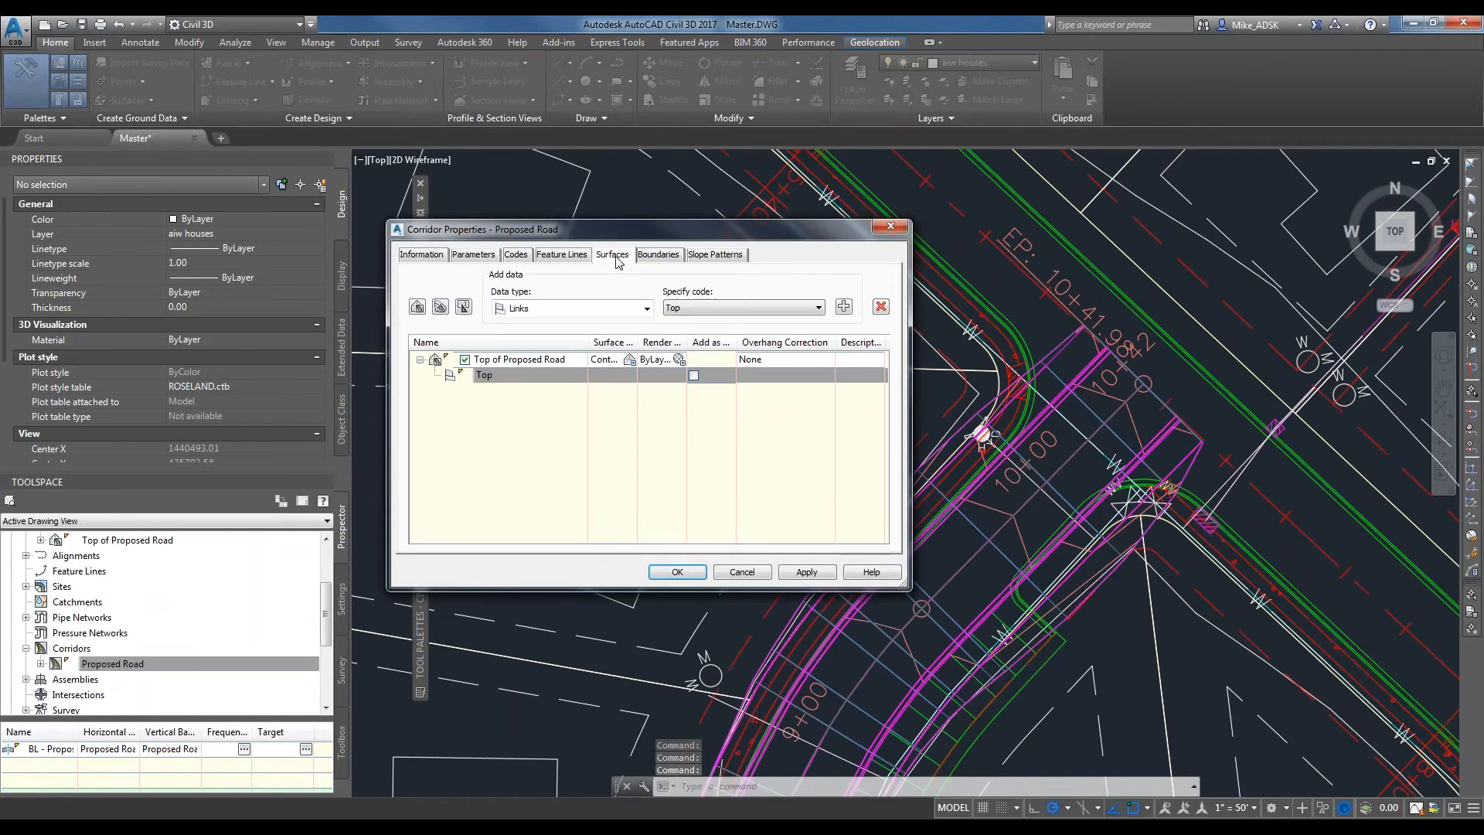
click(417, 306)
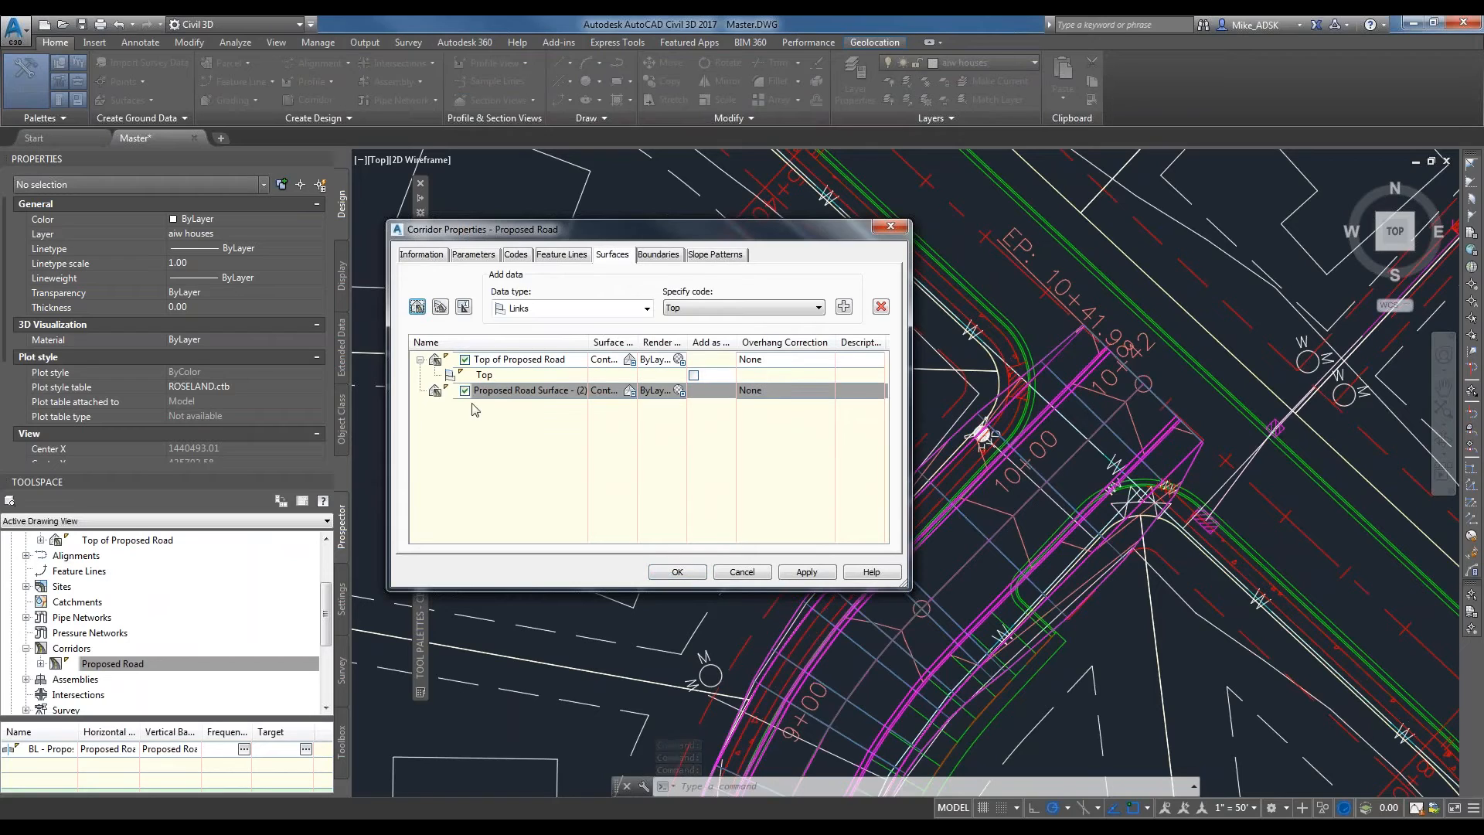
click(524, 391)
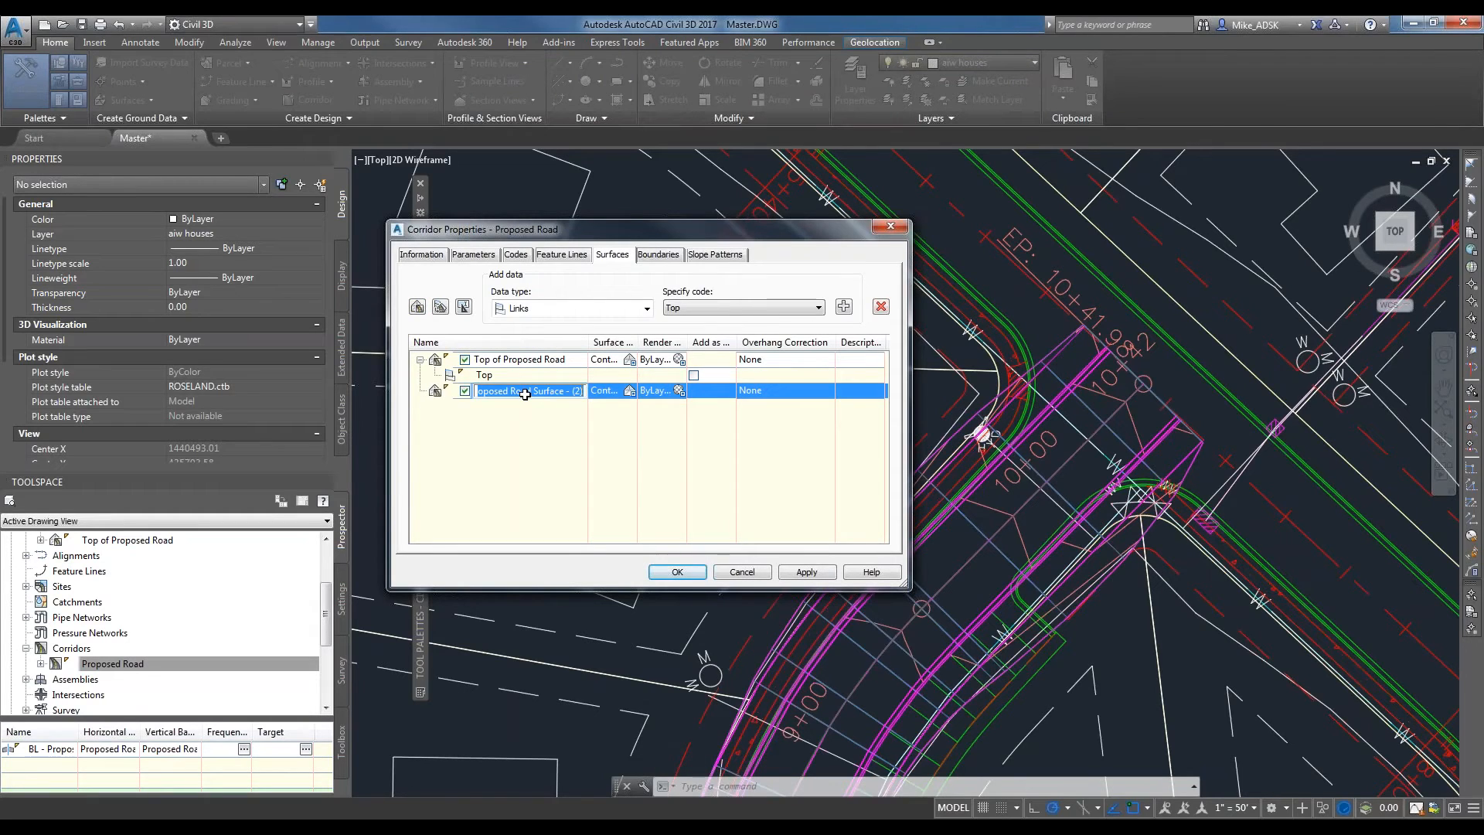
text(Bottom of Corridor)
click(784, 431)
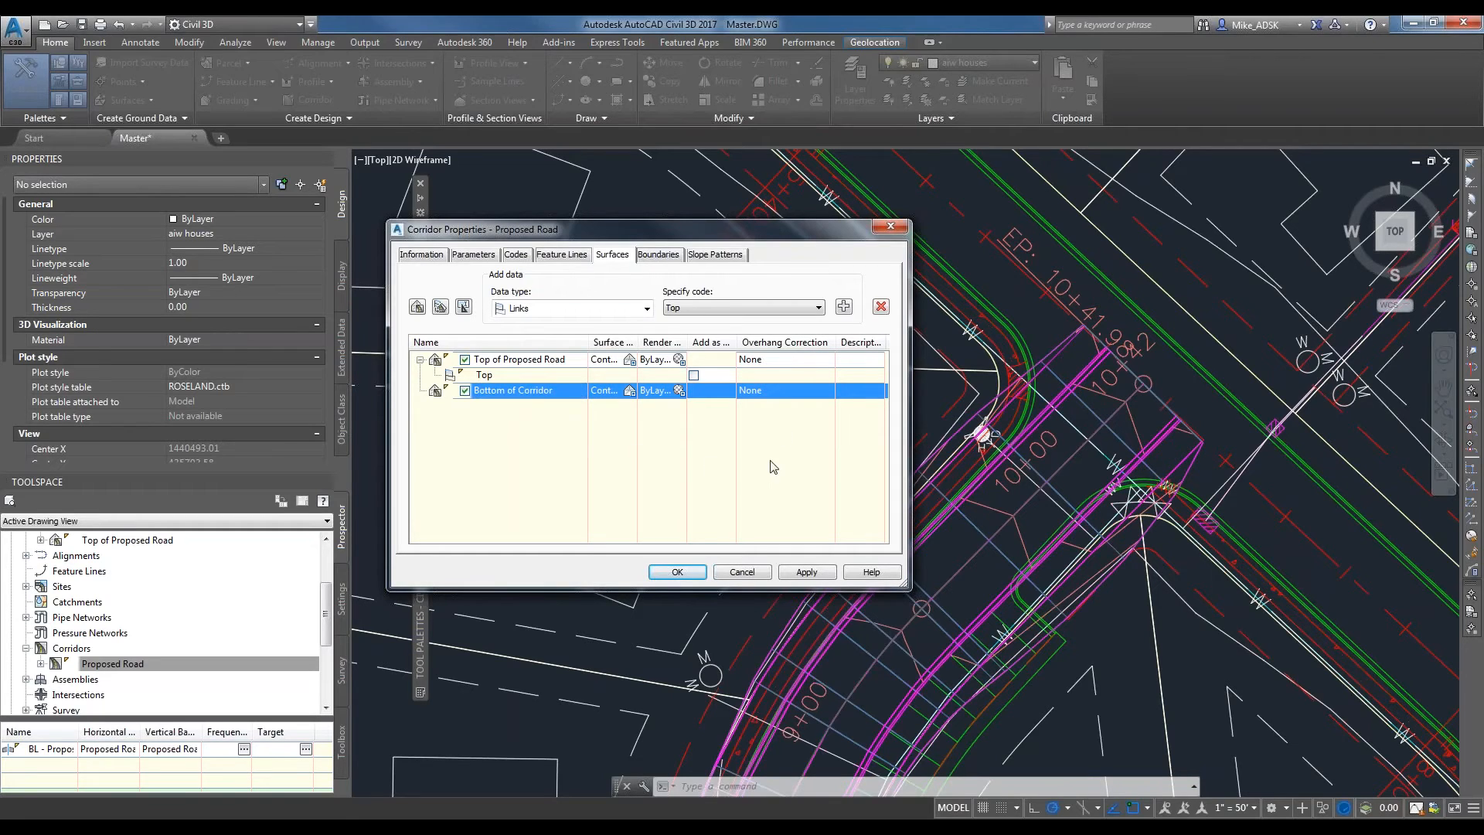
click(763, 361)
click(765, 384)
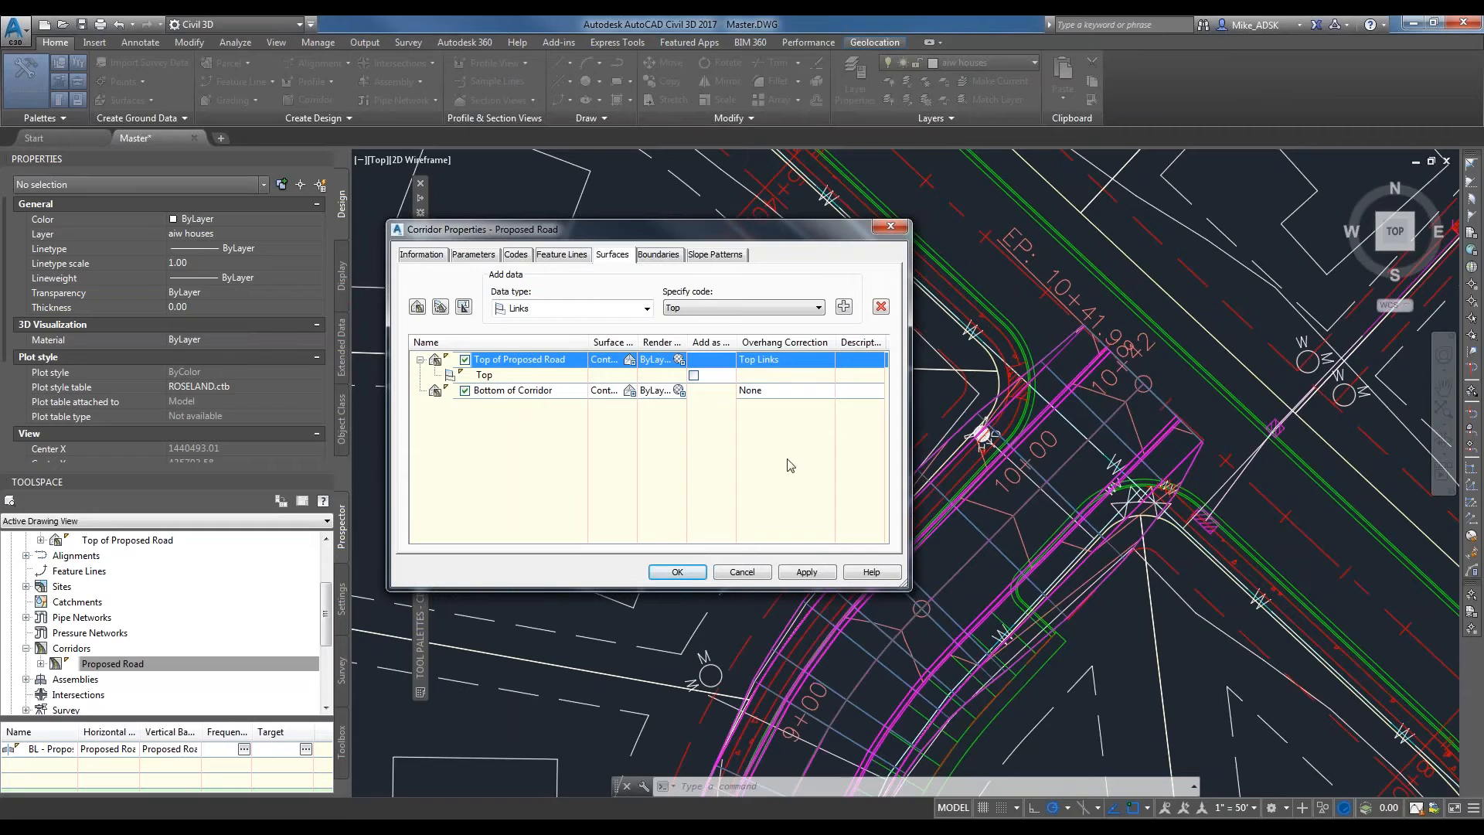
Add the Datum link code to the Bottom of Corridor surface and set its overhang correction to Bottom Links.
click(695, 390)
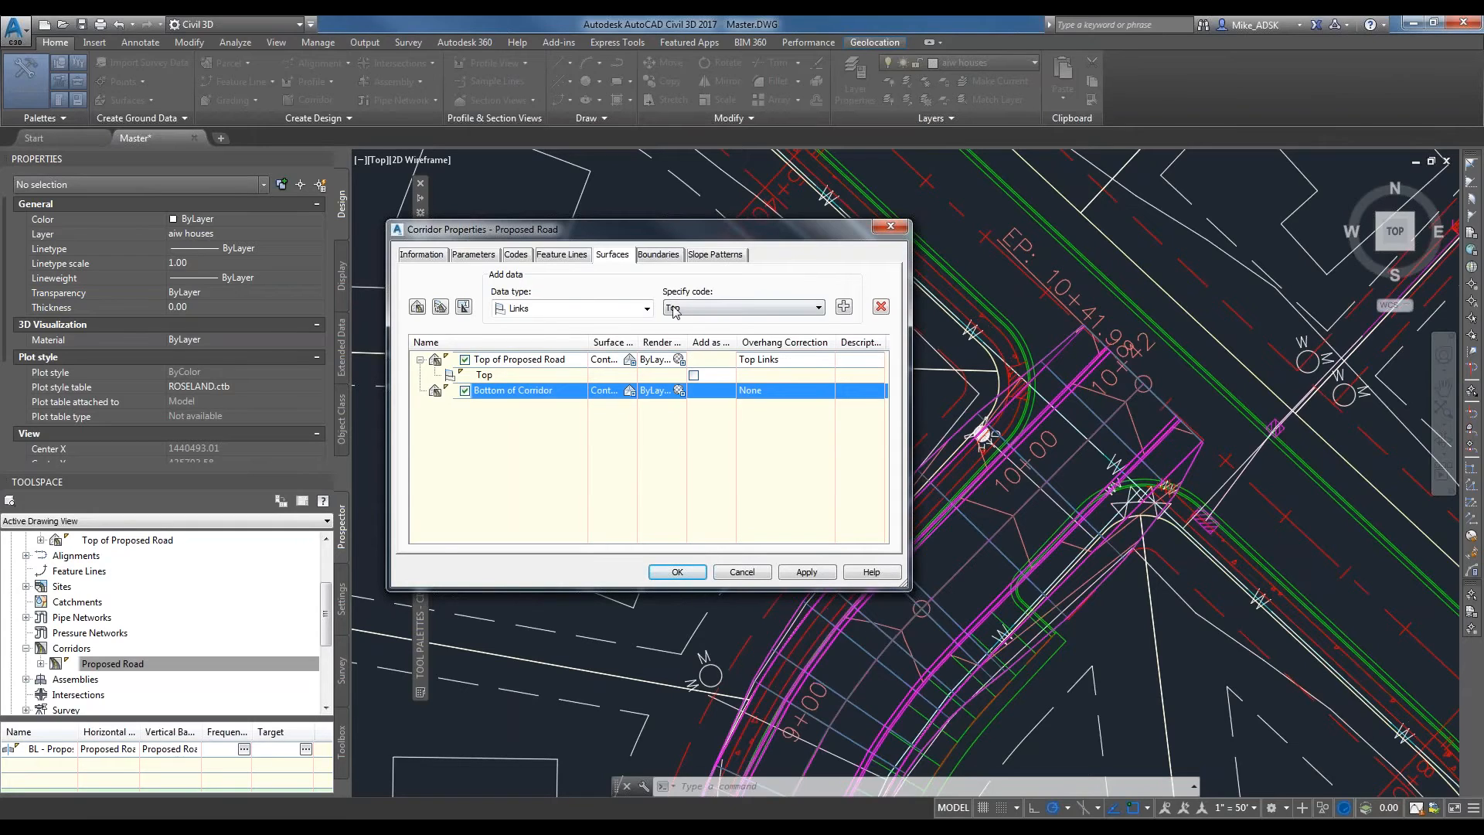
click(678, 308)
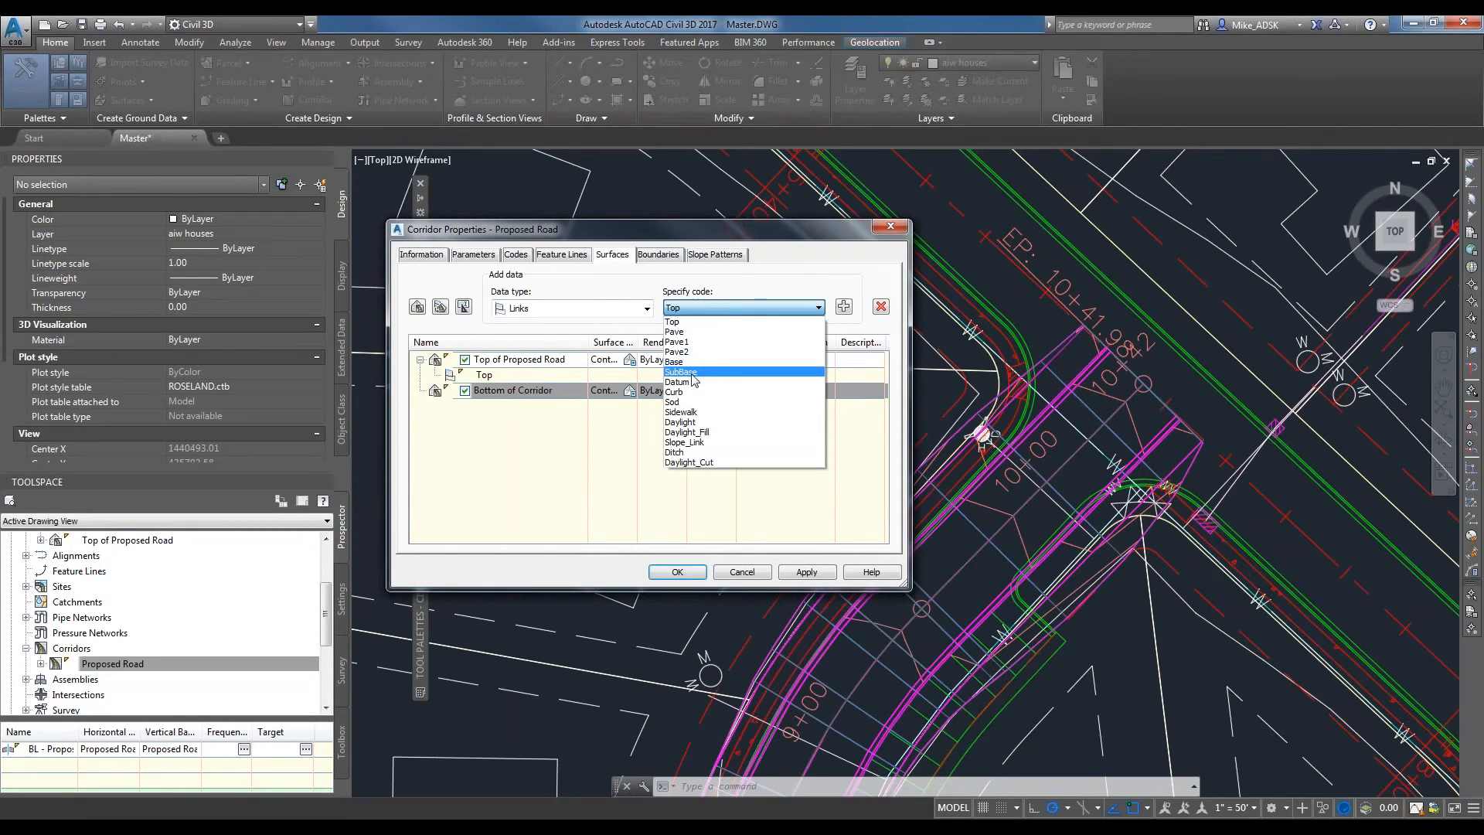
click(677, 382)
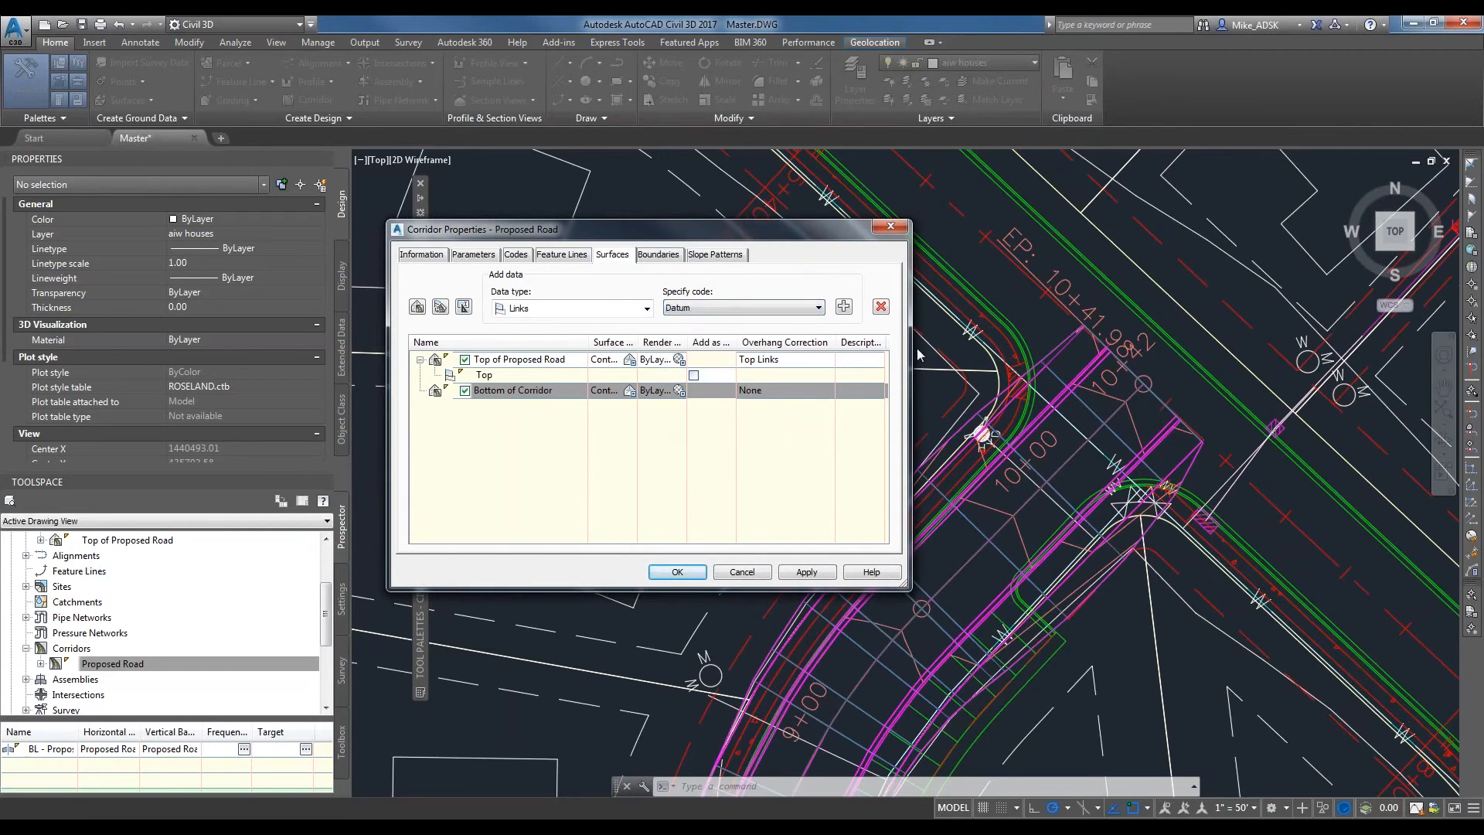
click(846, 310)
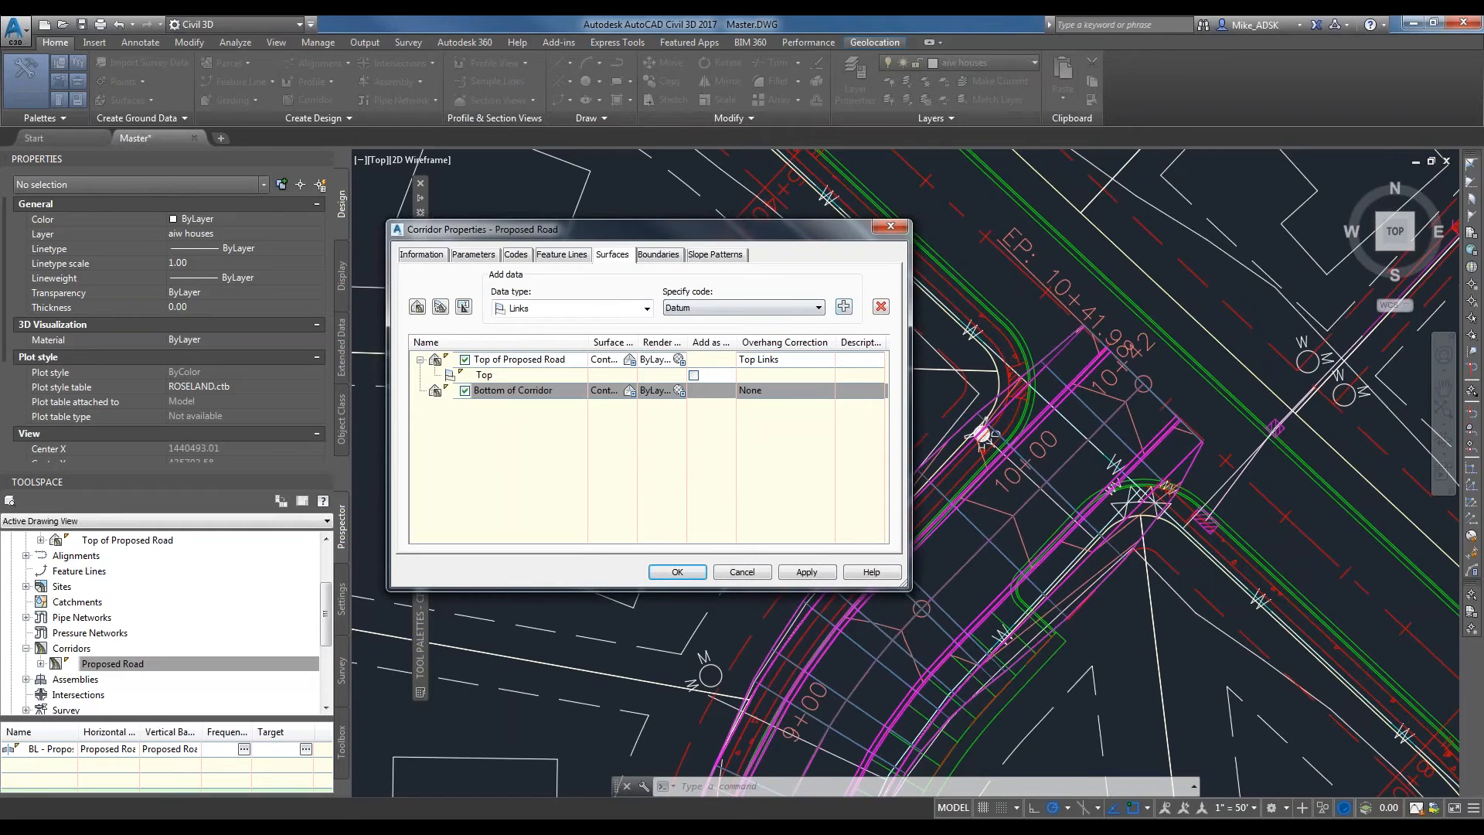
click(846, 308)
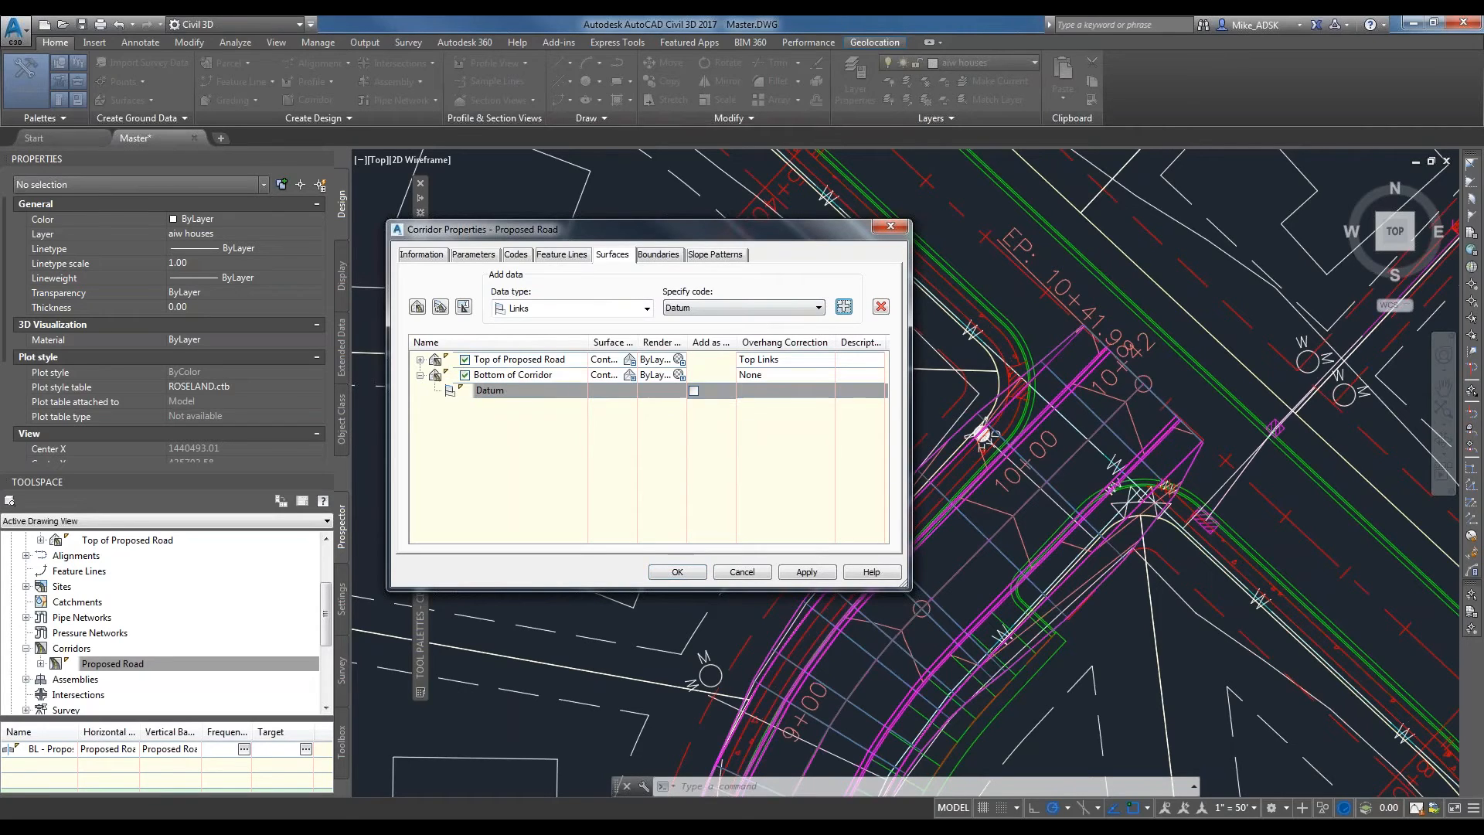
click(786, 373)
click(769, 403)
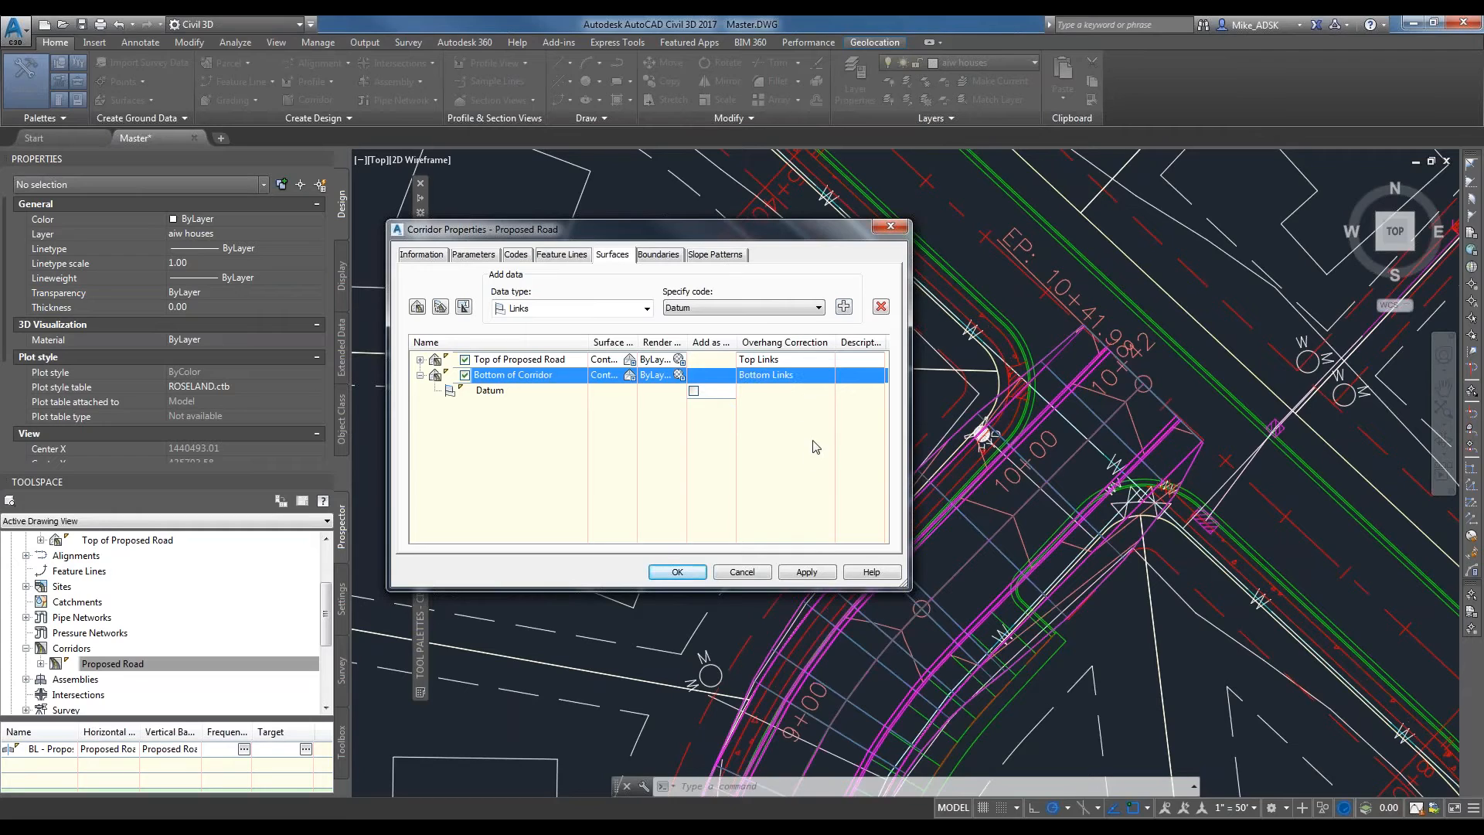
Set the Bottom of Corridor surface style to _No Display and accept the corridor property changes.
drag(633, 344, 747, 345)
click(739, 374)
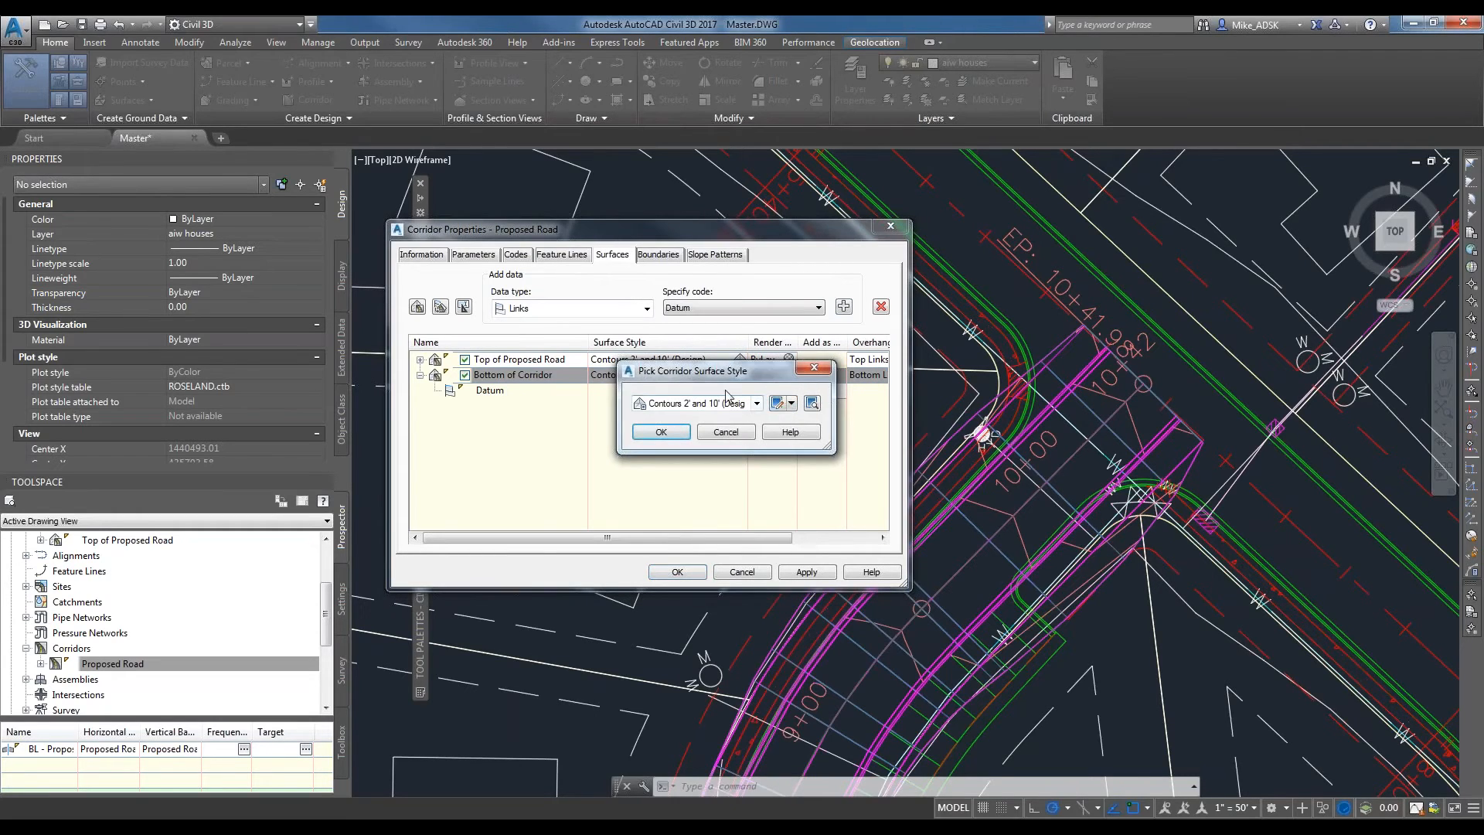
click(777, 405)
click(793, 406)
click(758, 404)
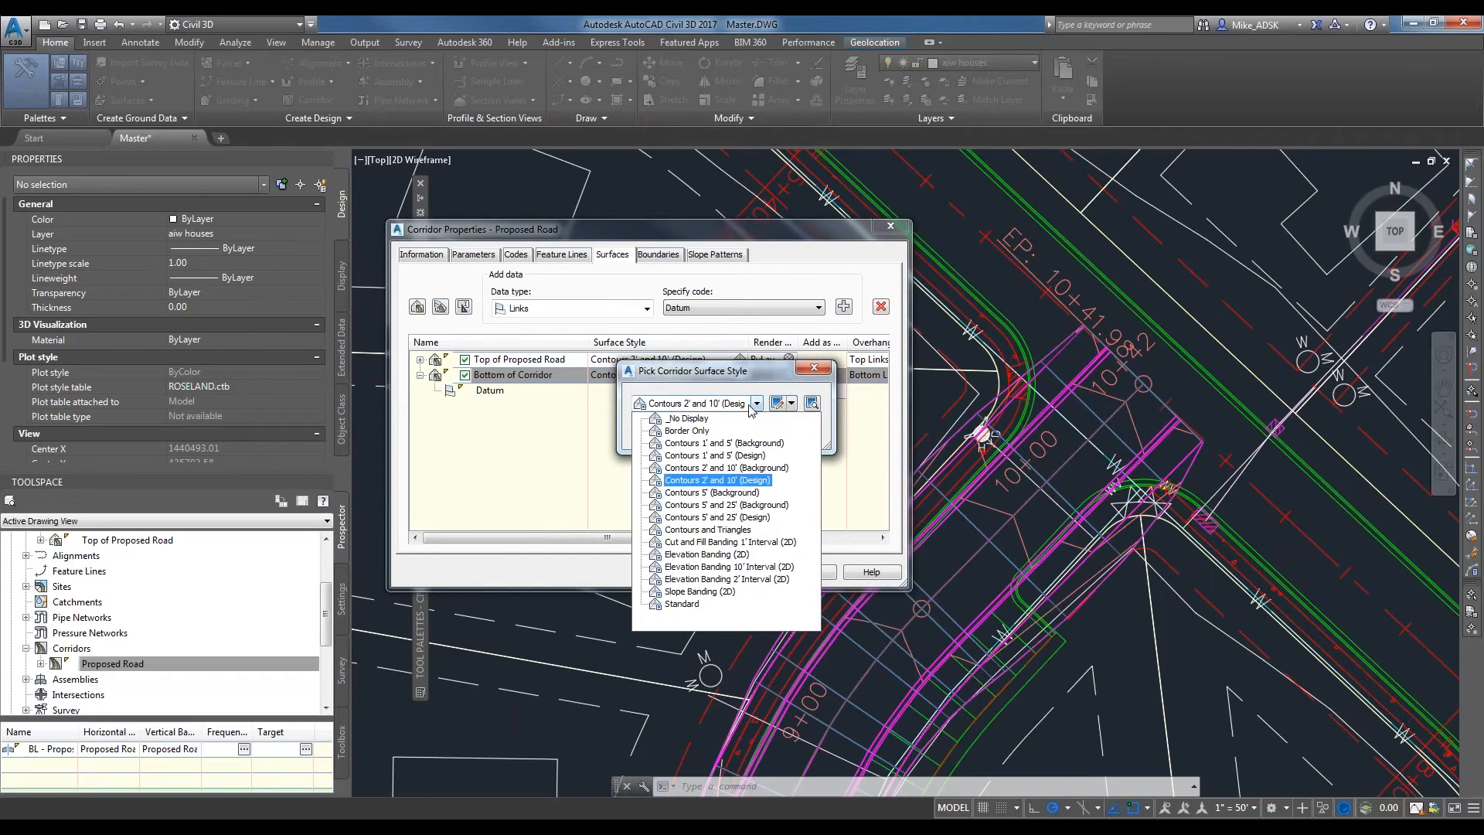
click(680, 418)
click(661, 437)
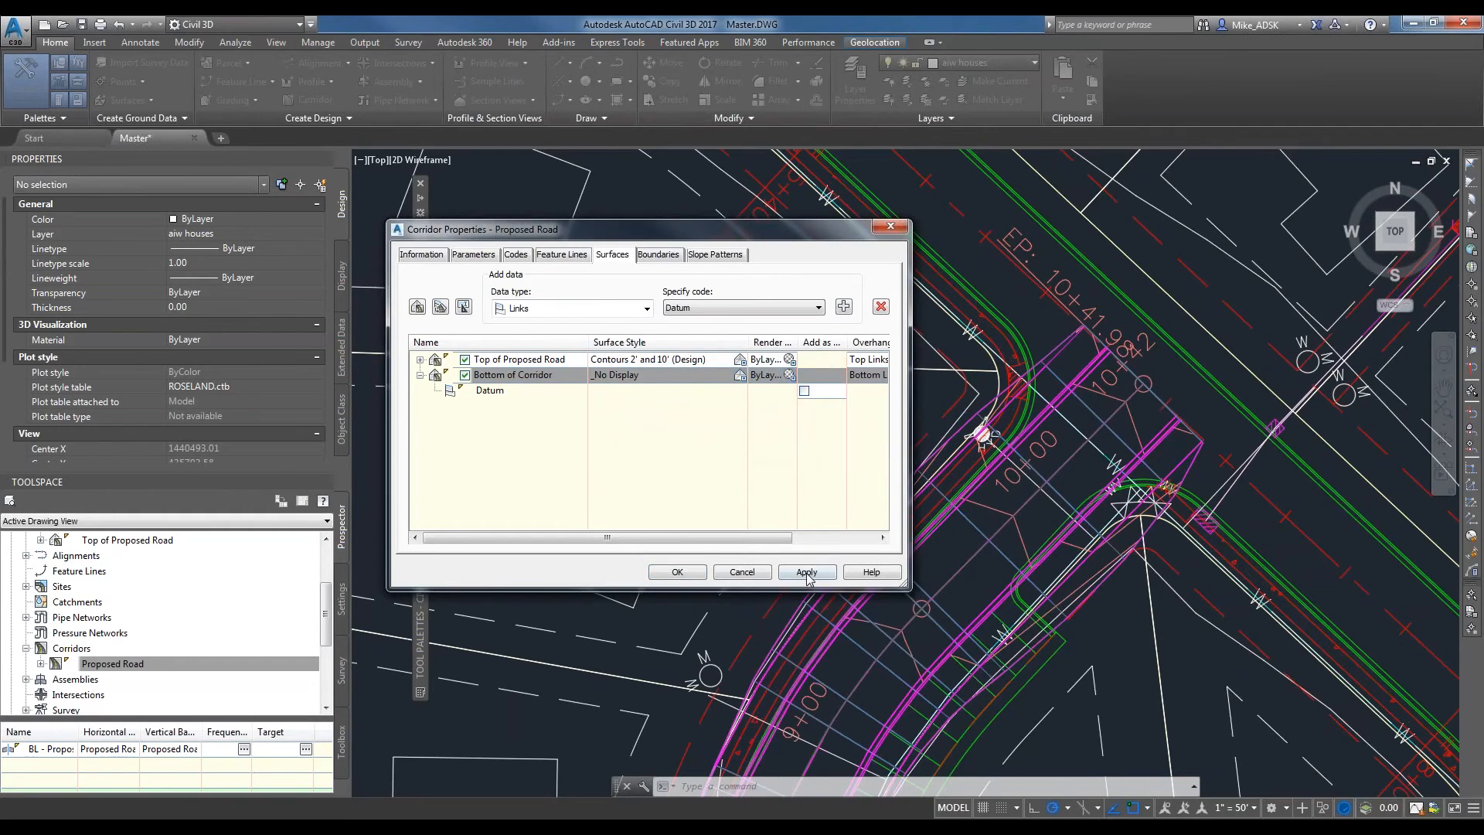
click(677, 572)
click(661, 399)
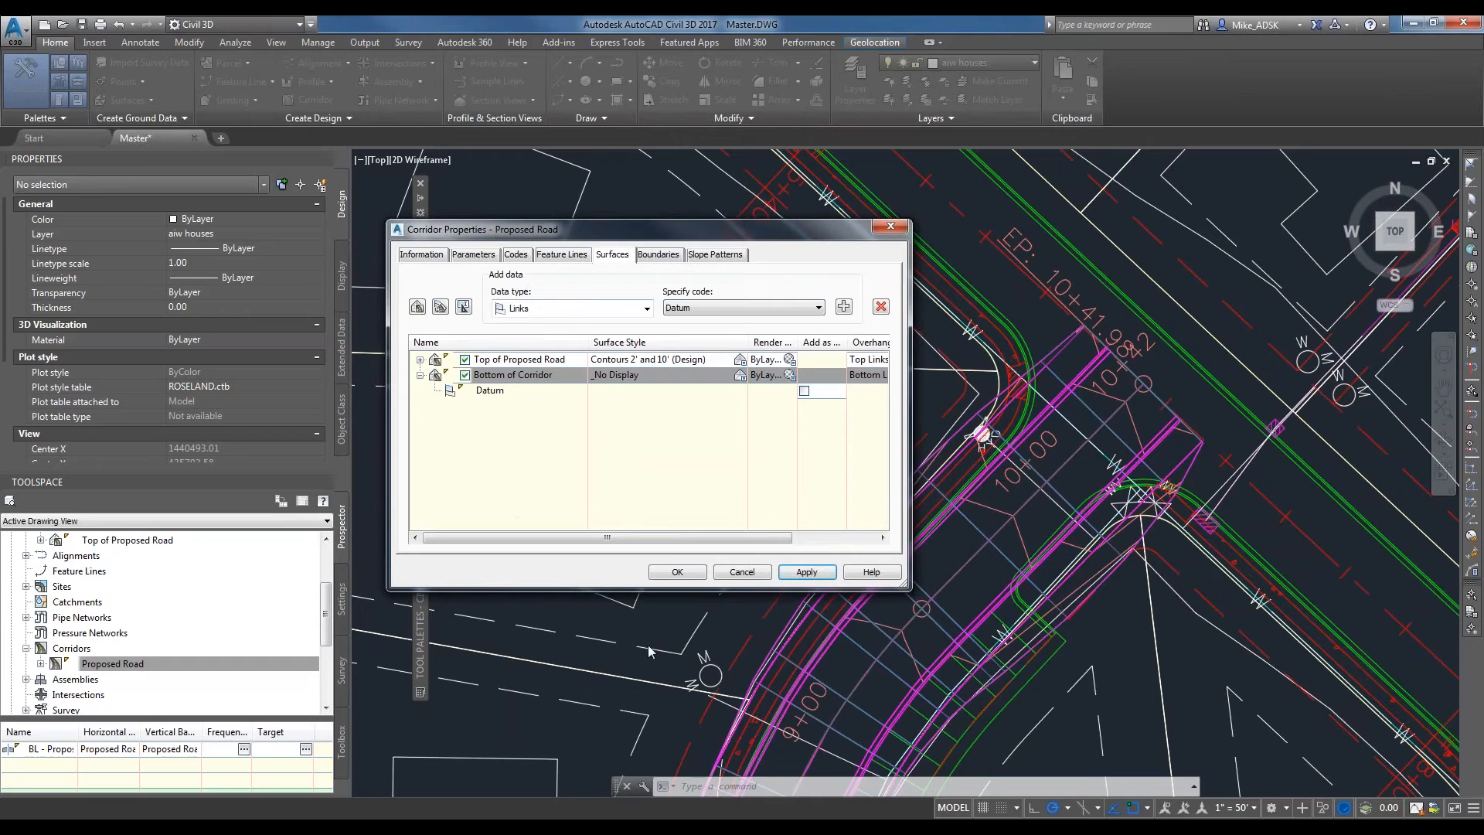
click(691, 571)
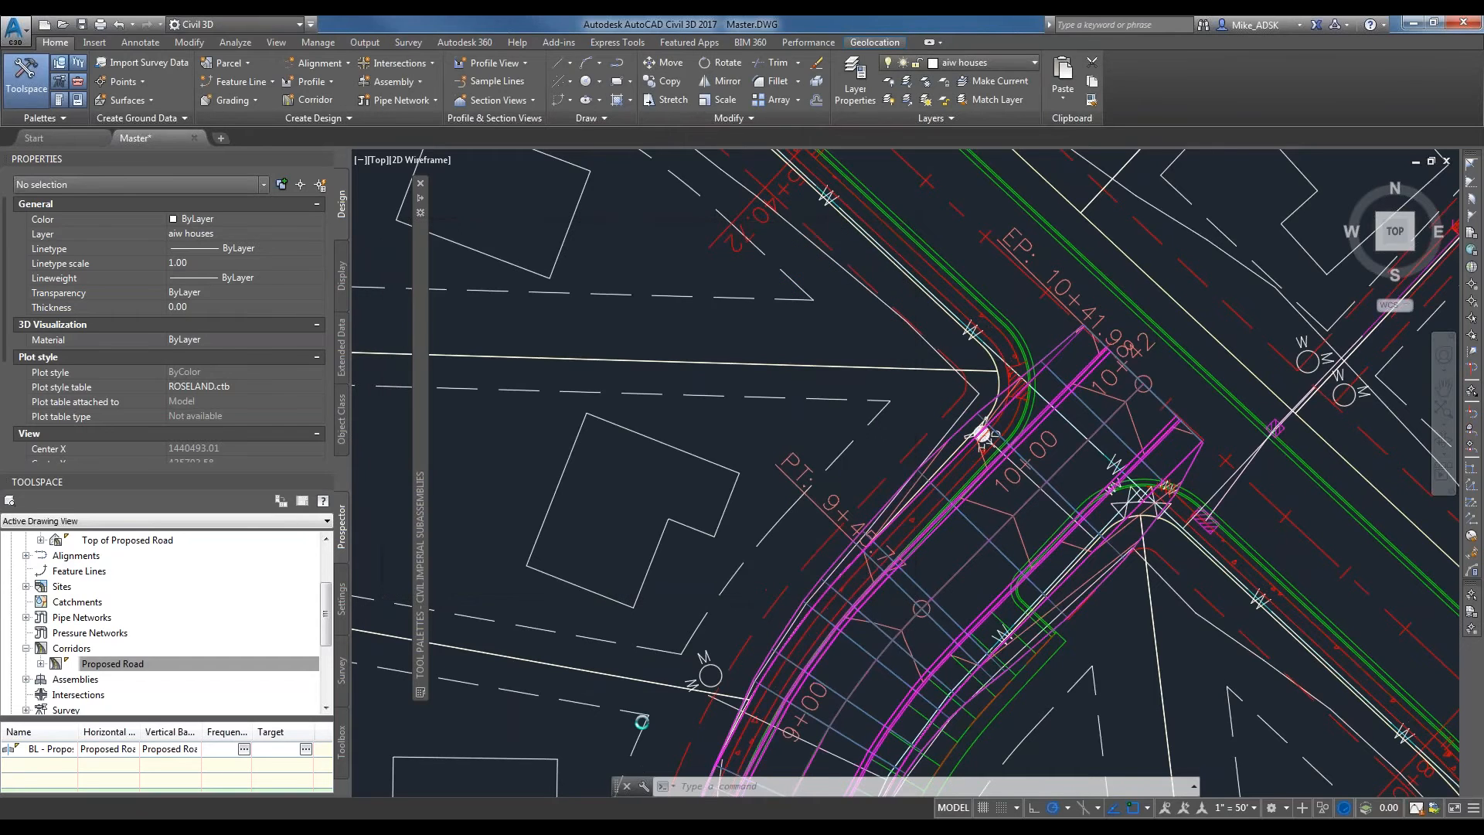
Examine the roadway and the surrounding site plan, and find Bottom of Corridor in the drawing's surface collection.
scroll(722, 728, down, 2)
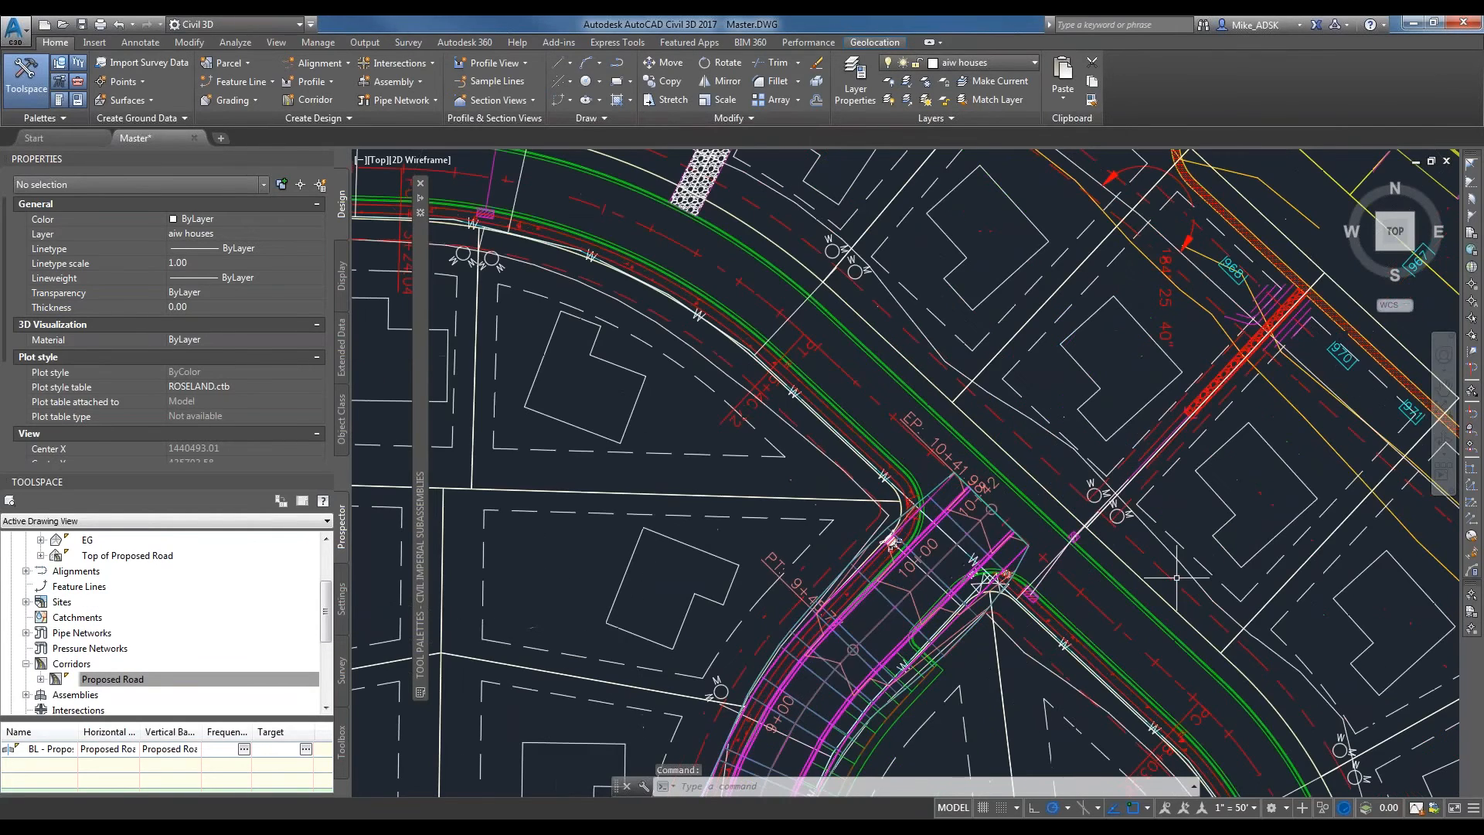
scroll(1050, 545, down, 2)
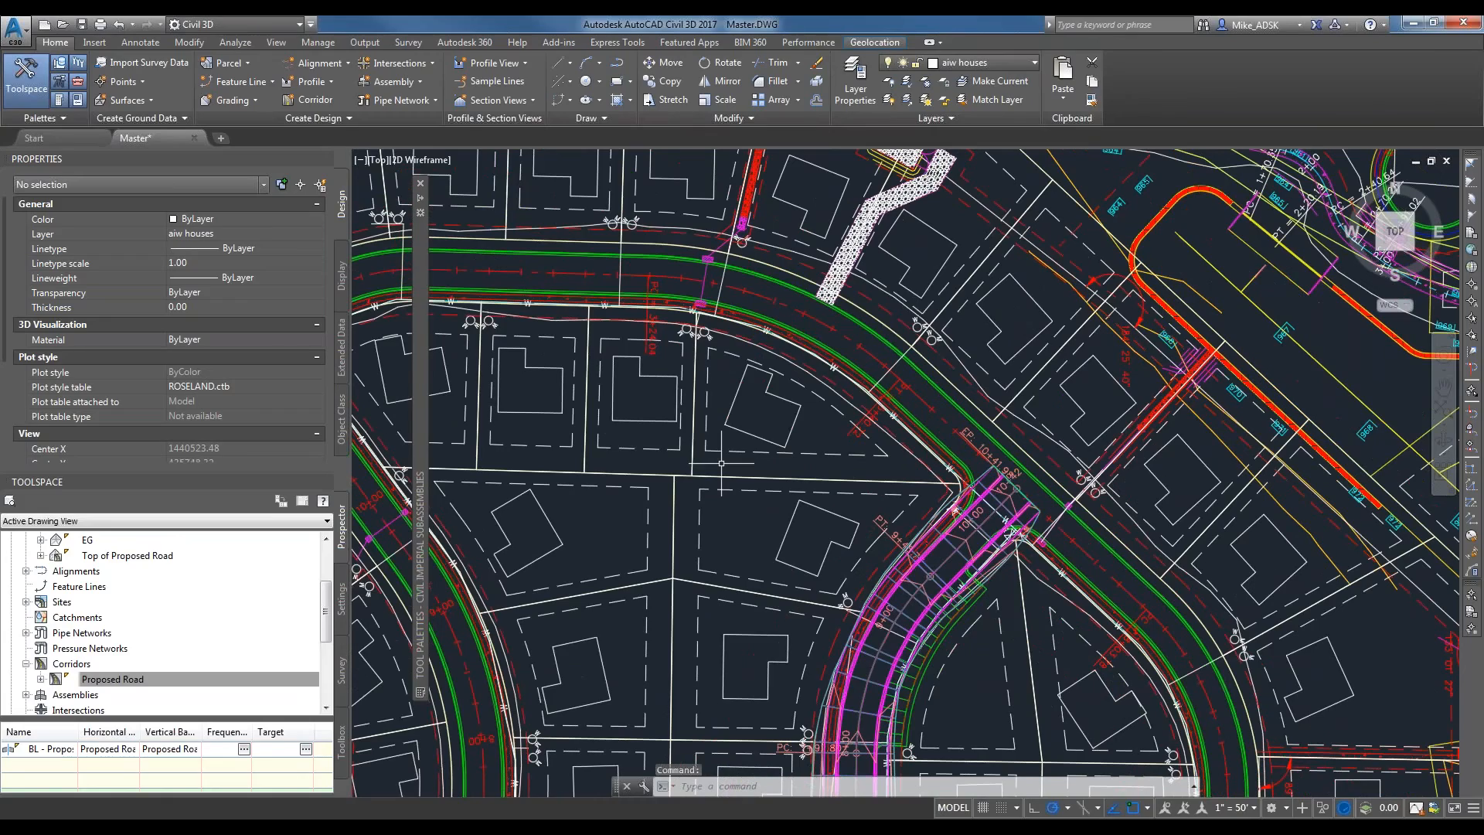
scroll(721, 463, down, 2)
scroll(823, 528, up, 4)
scroll(119, 558, up, 2)
click(118, 618)
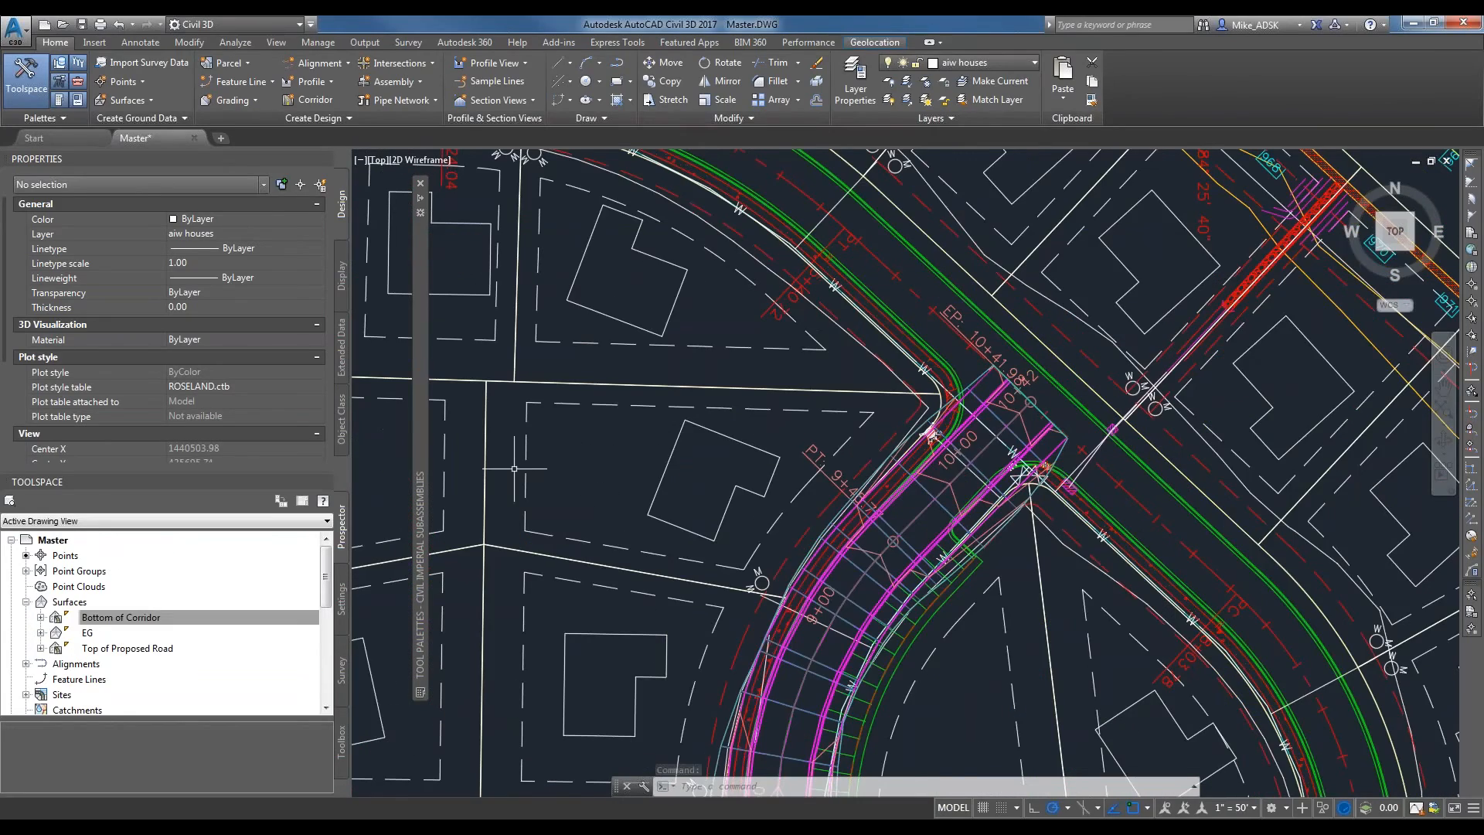
scroll(713, 314, down, 2)
middle_drag(1187, 391, 595, 461)
scroll(595, 461, down, 4)
Start a new TIN volume surface from the Volumes Dashboard and name it Earthwork.
click(365, 41)
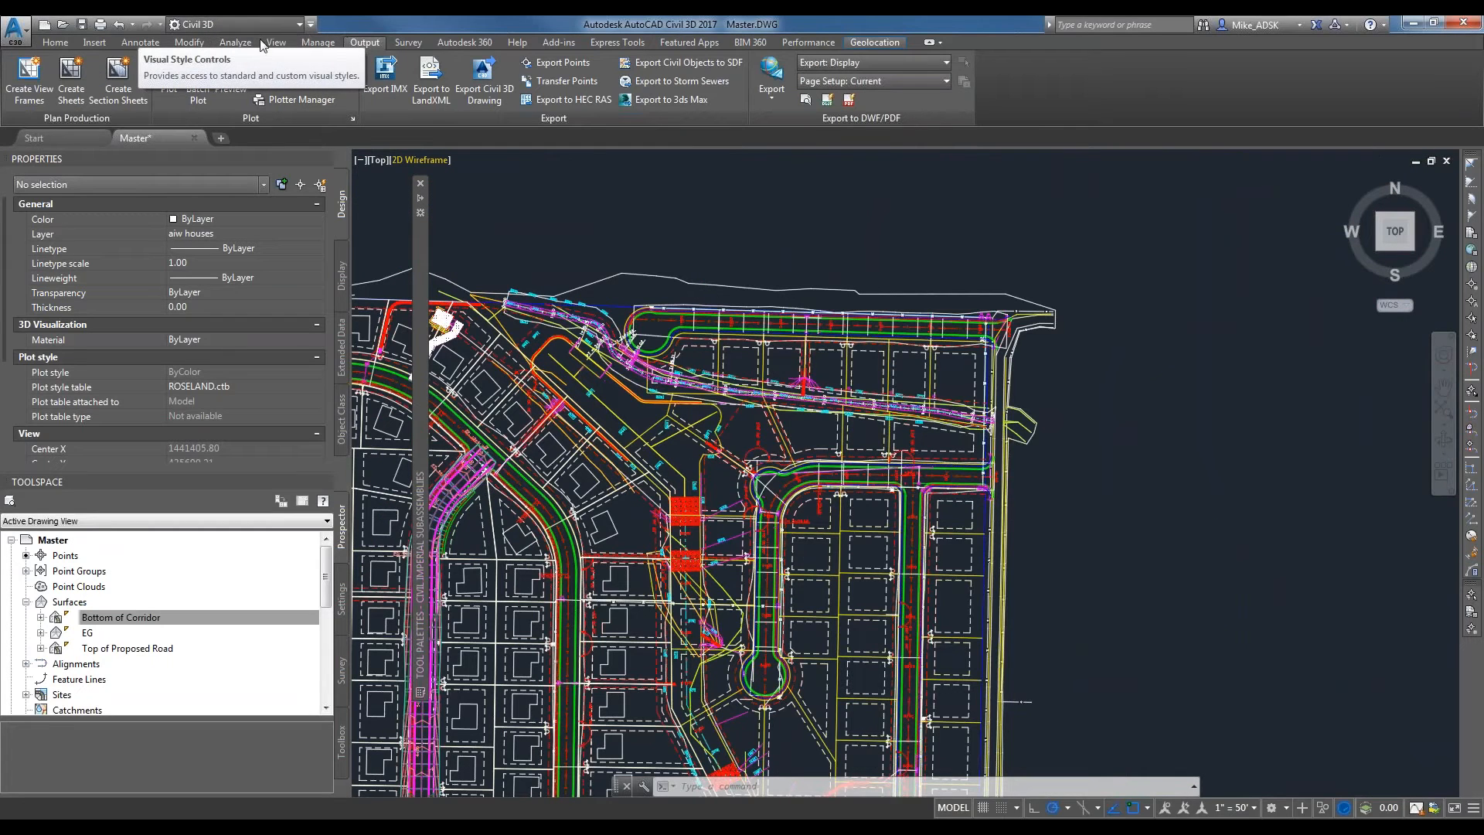
click(236, 43)
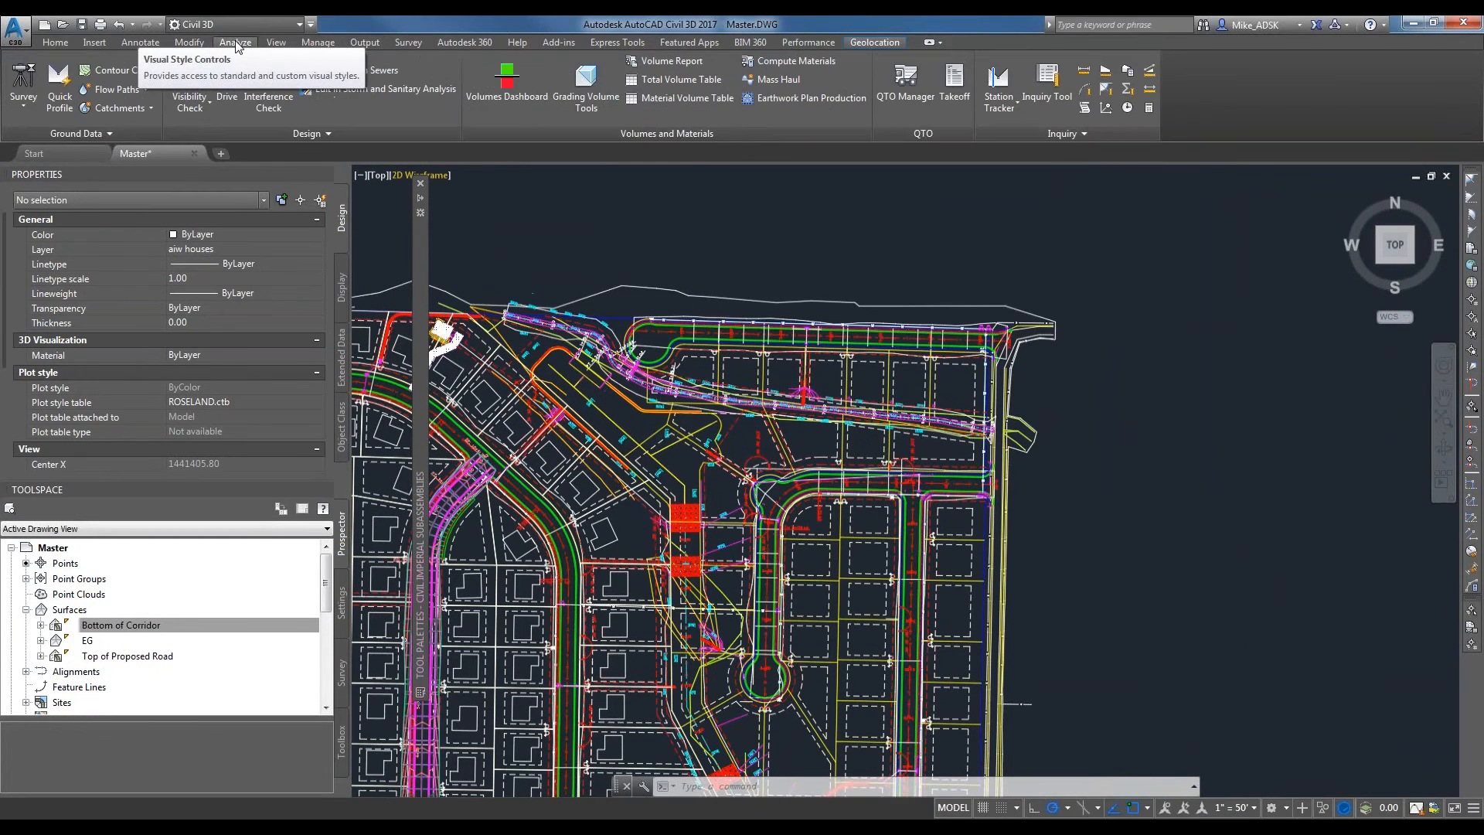
click(535, 77)
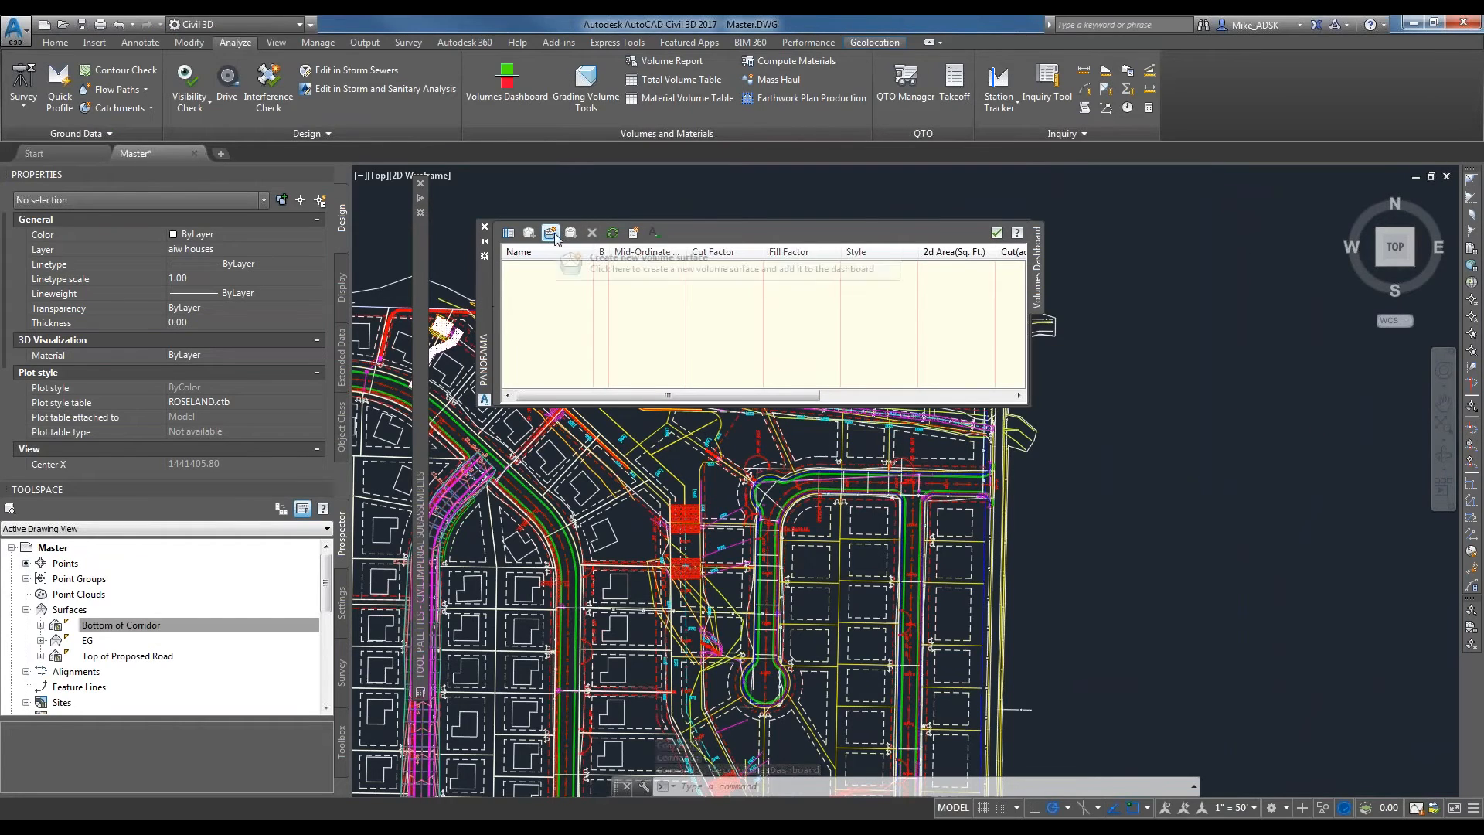
click(606, 235)
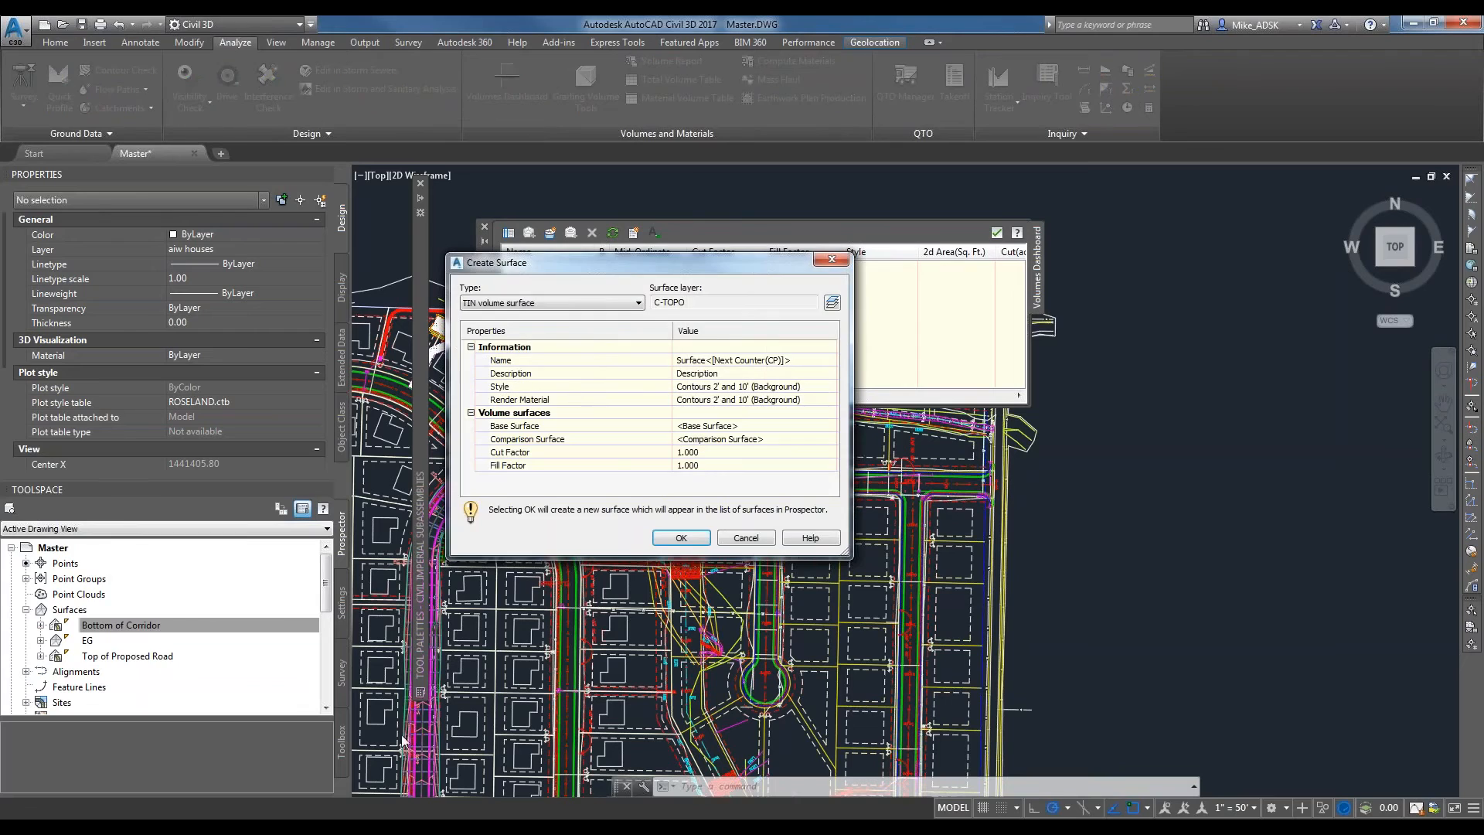
click(521, 303)
click(541, 326)
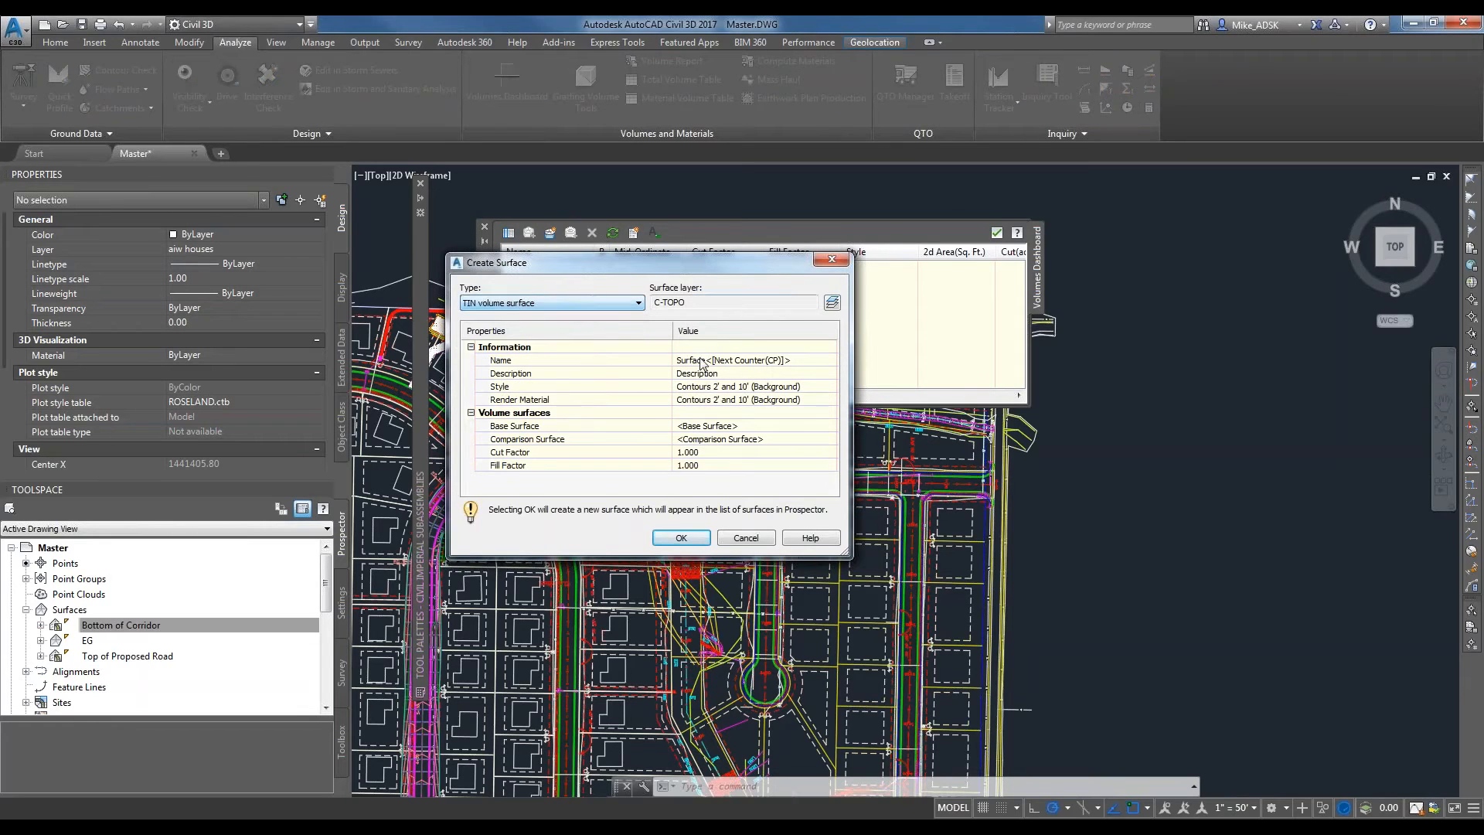
click(763, 357)
key(BackSpace)
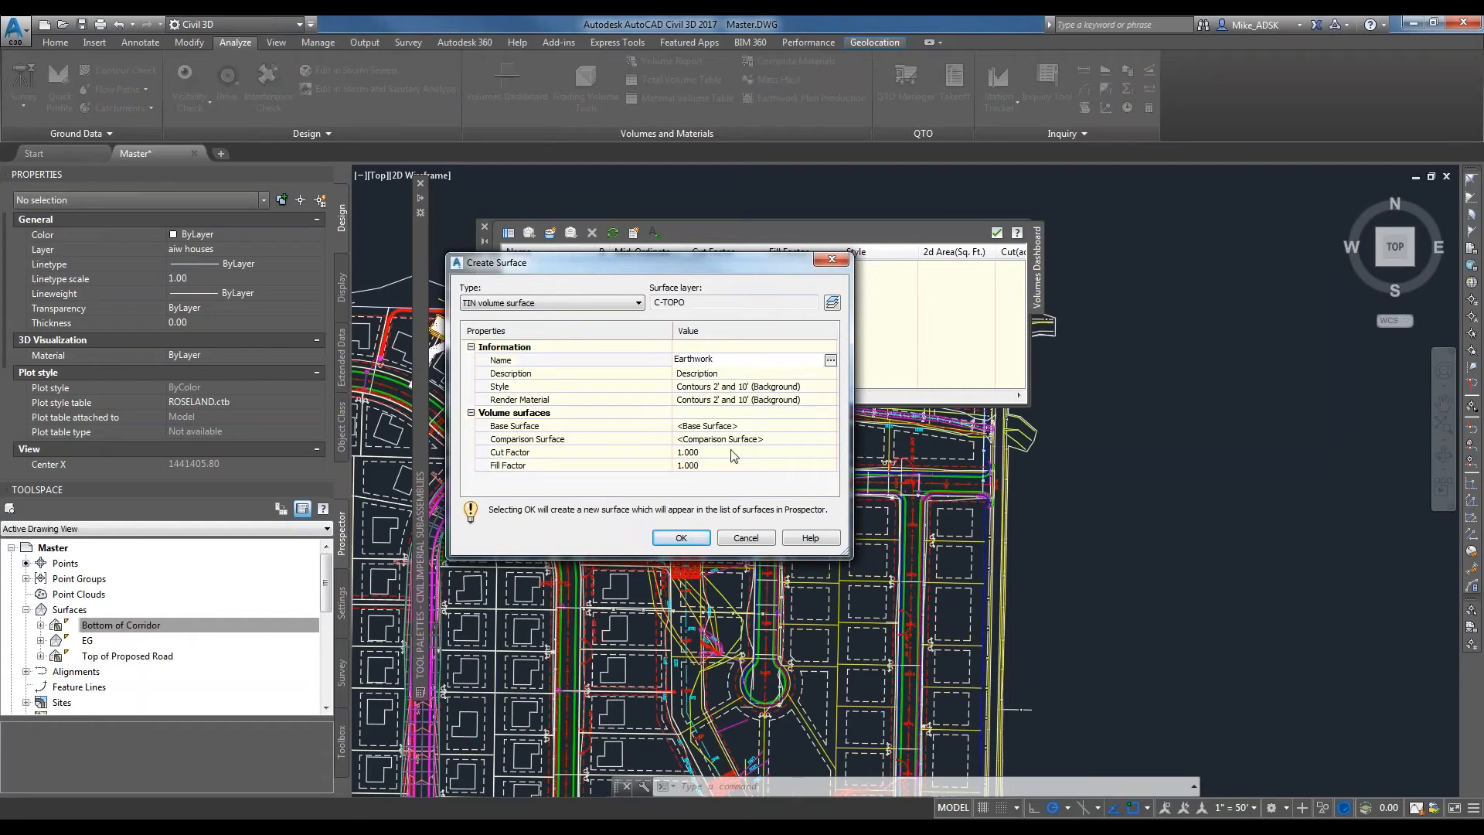
key(Return)
Set the Earthwork volume surface's style to _No Display.
click(700, 386)
click(831, 387)
click(706, 403)
click(697, 418)
click(661, 431)
click(754, 400)
click(832, 399)
click(689, 403)
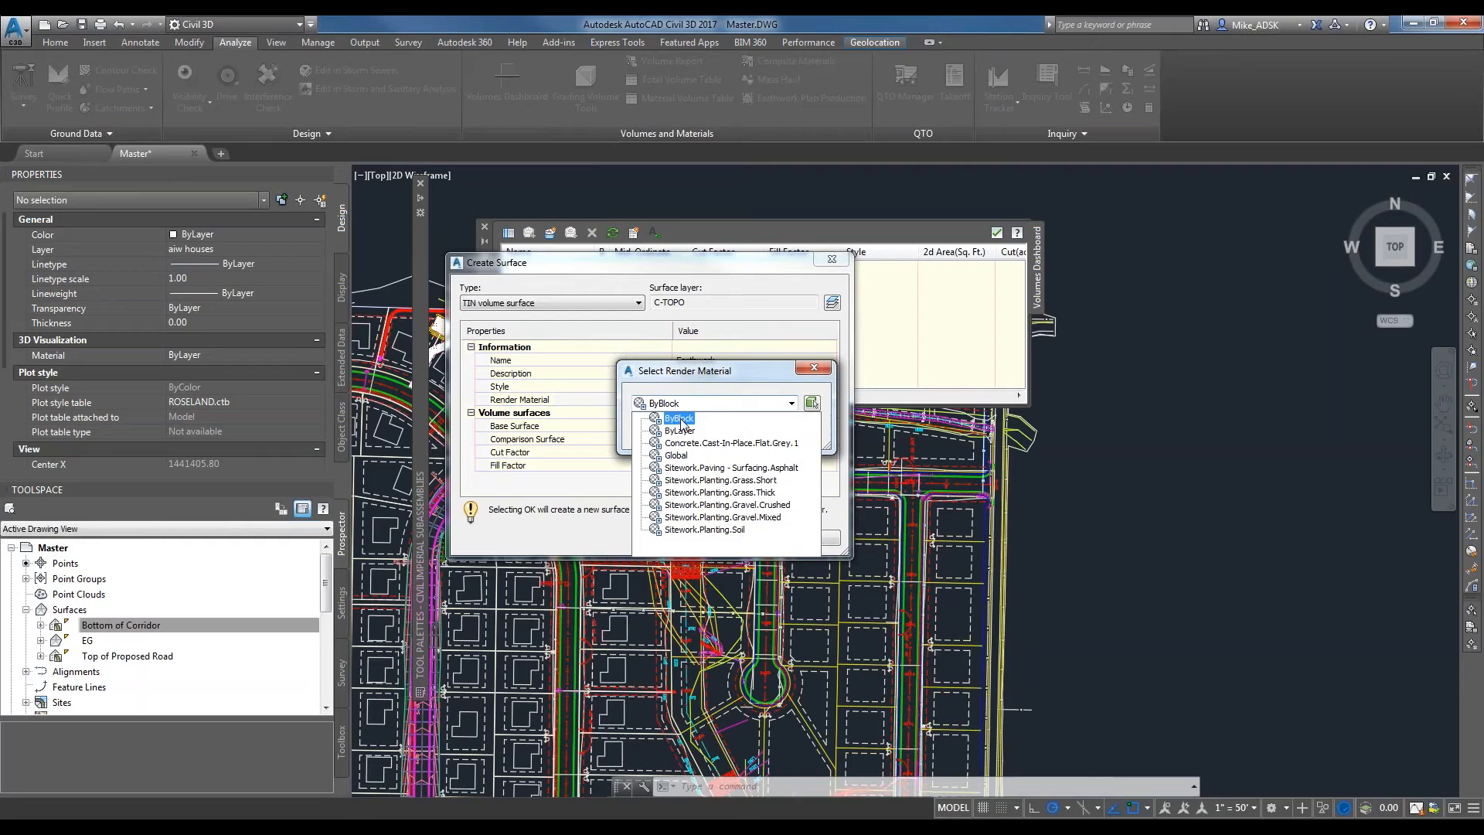
click(679, 418)
click(791, 403)
click(811, 377)
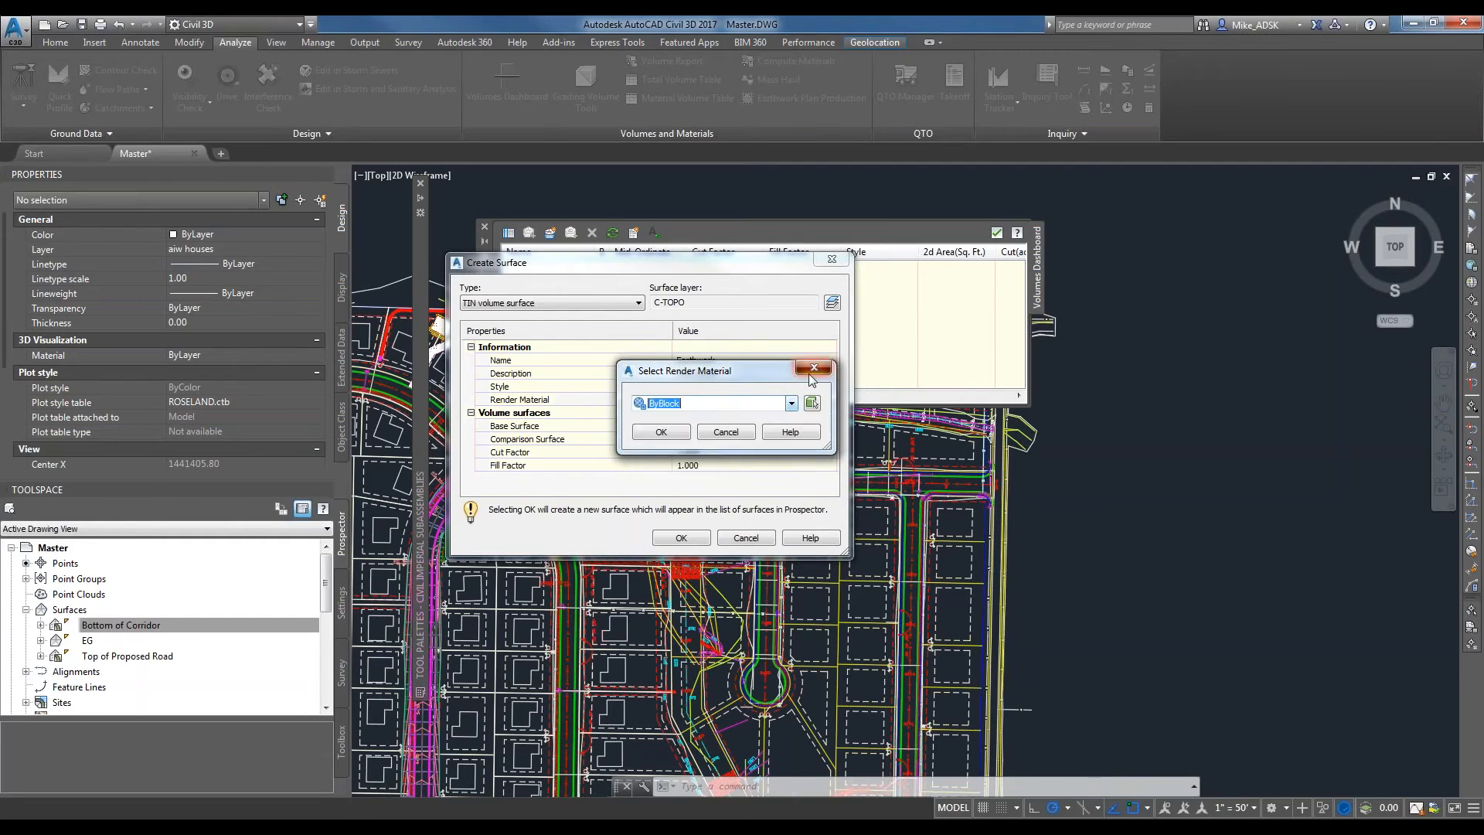
click(812, 368)
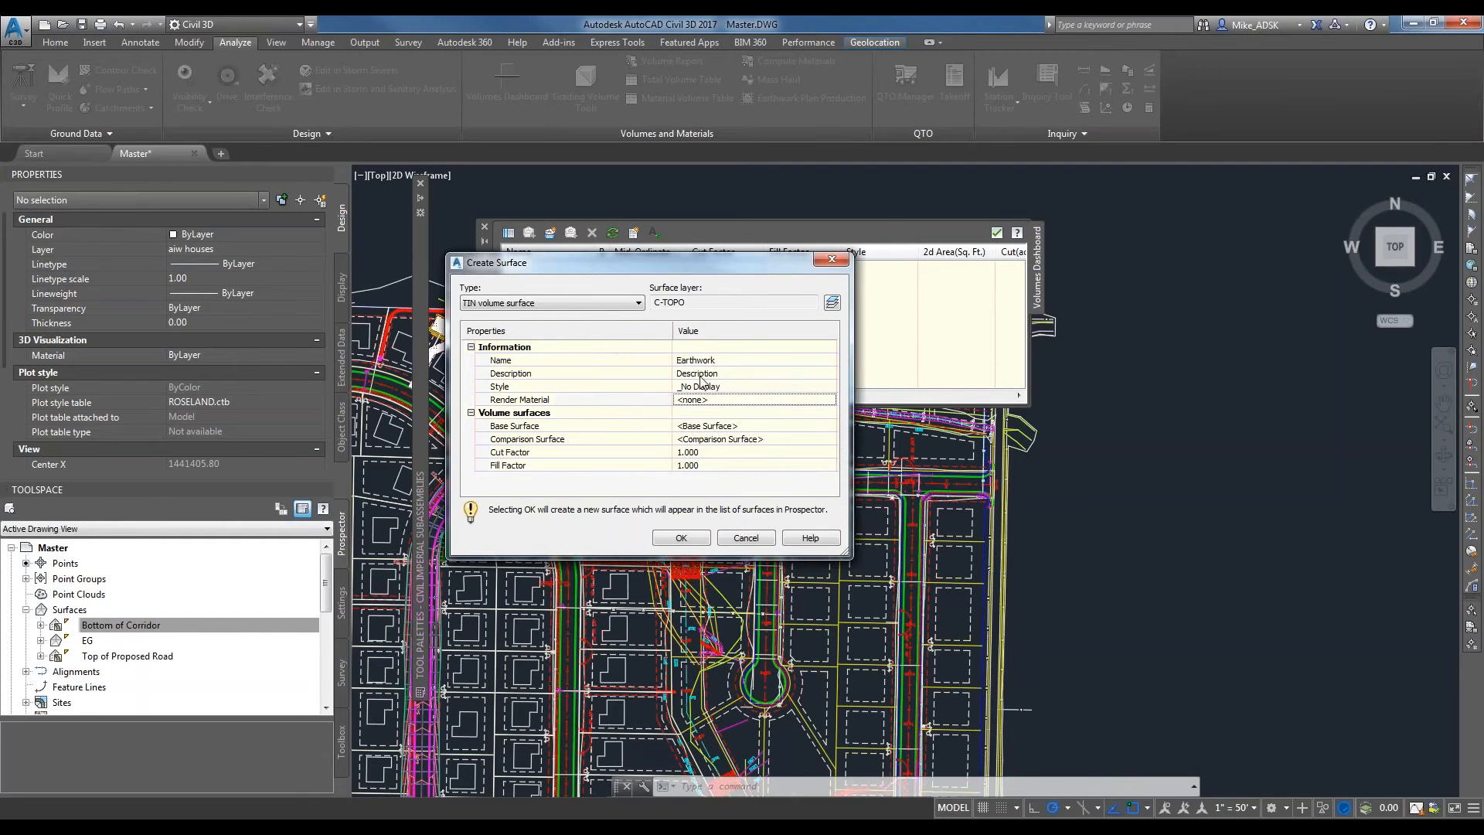
Use EG as the base surface and Bottom of Corridor as the comparison surface for the volume surface.
click(711, 424)
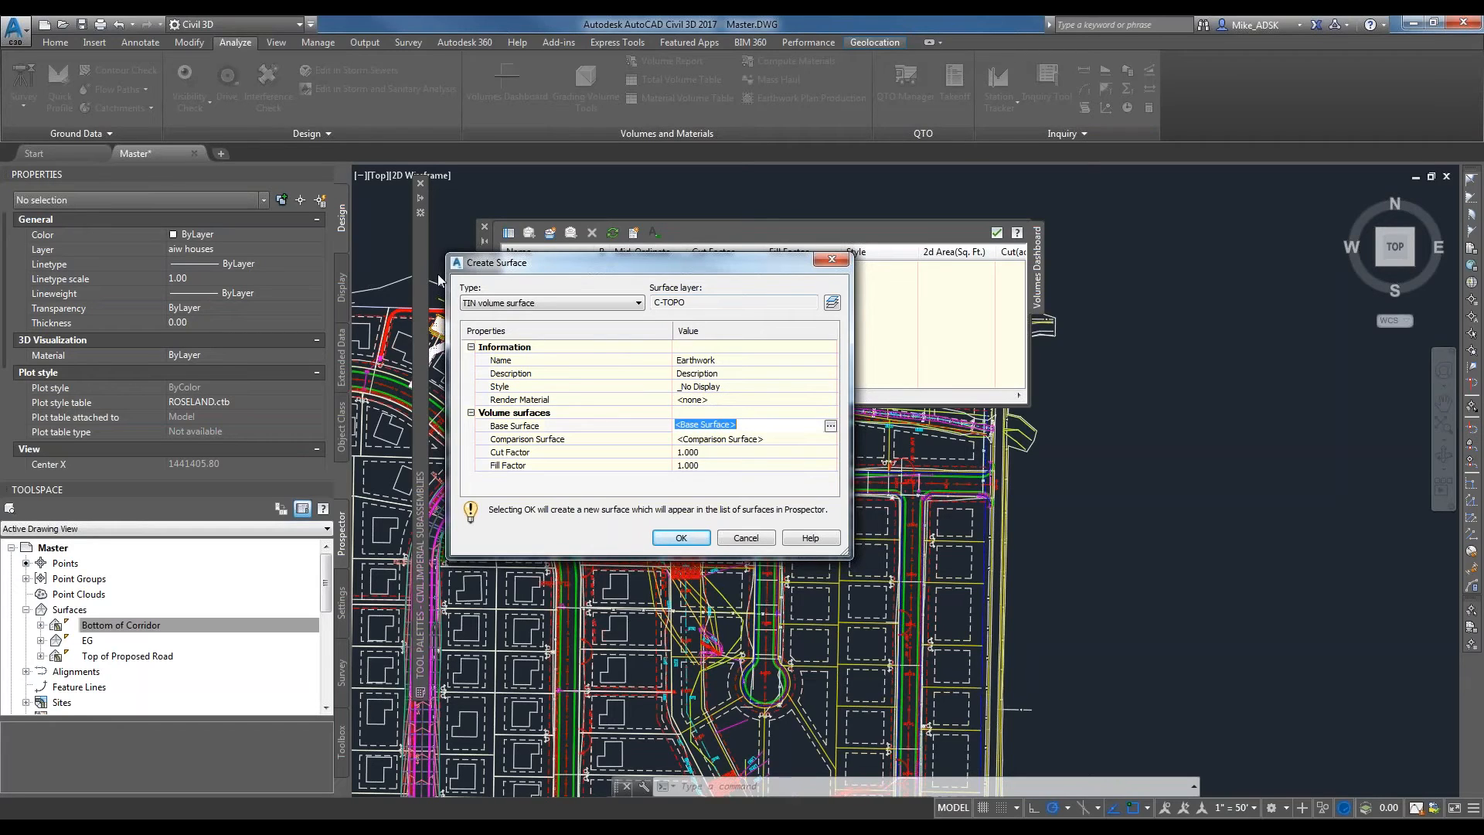
click(829, 426)
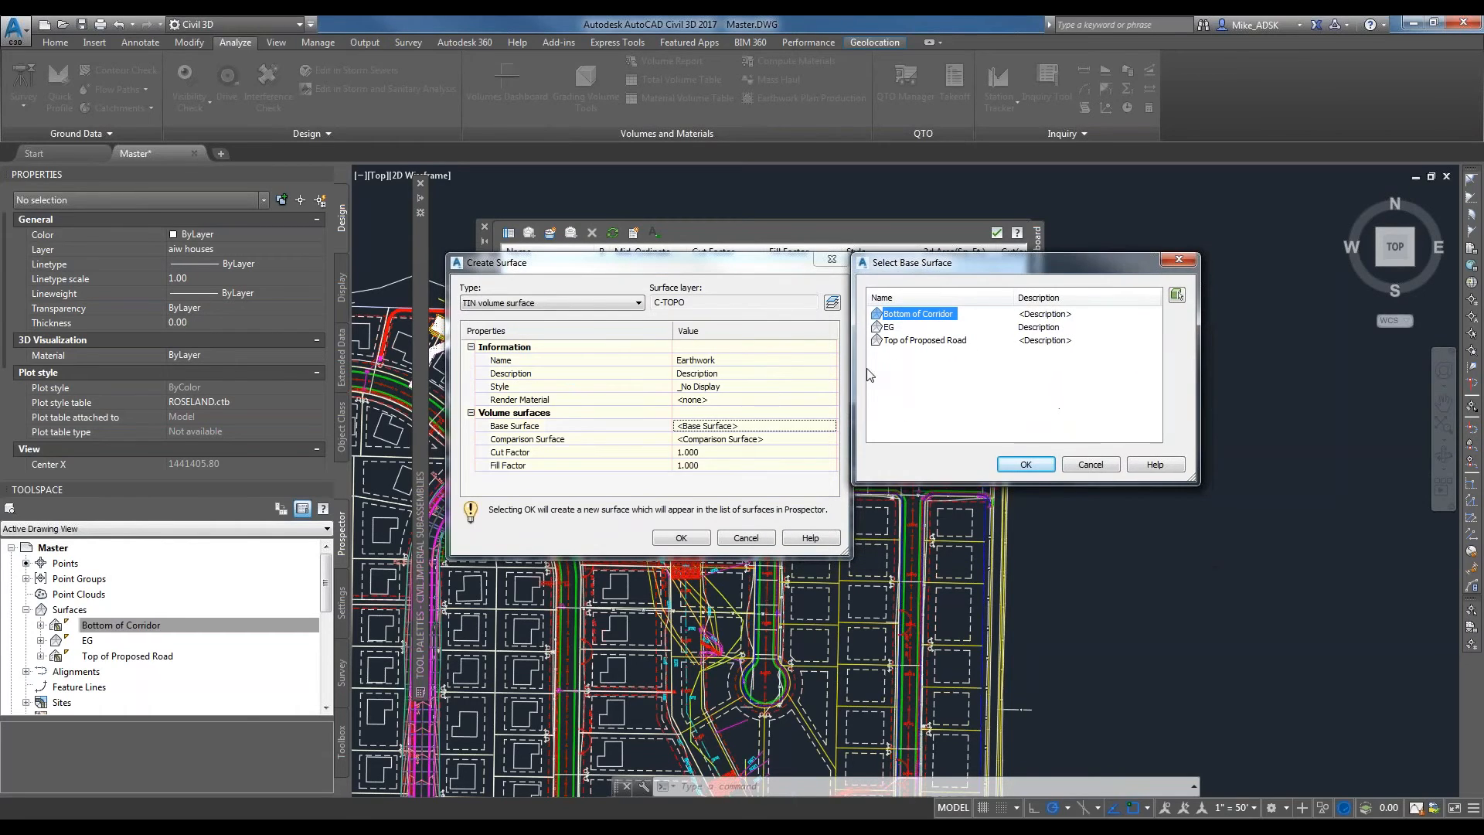
click(889, 327)
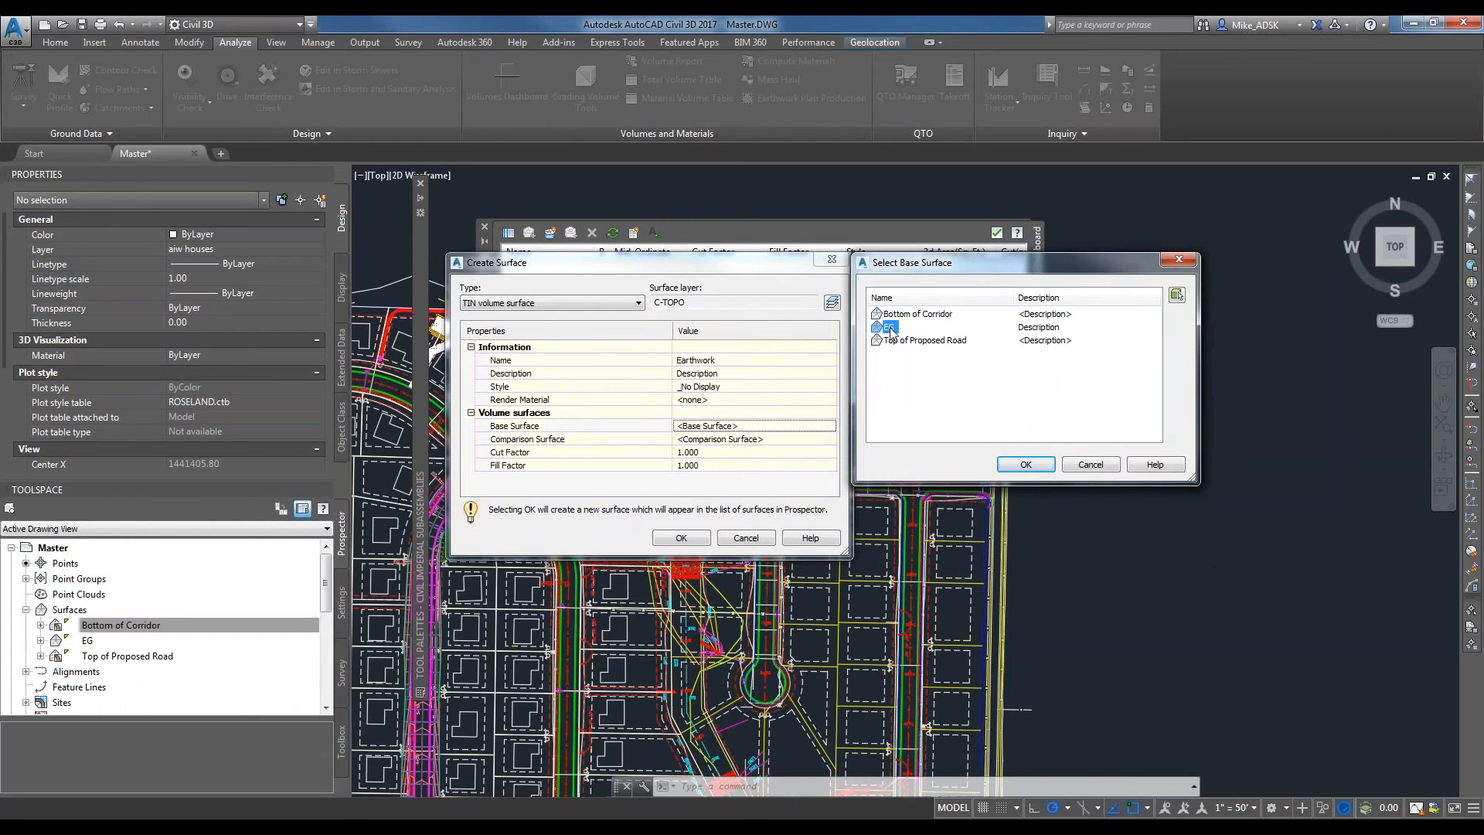
click(1026, 464)
click(714, 438)
click(830, 439)
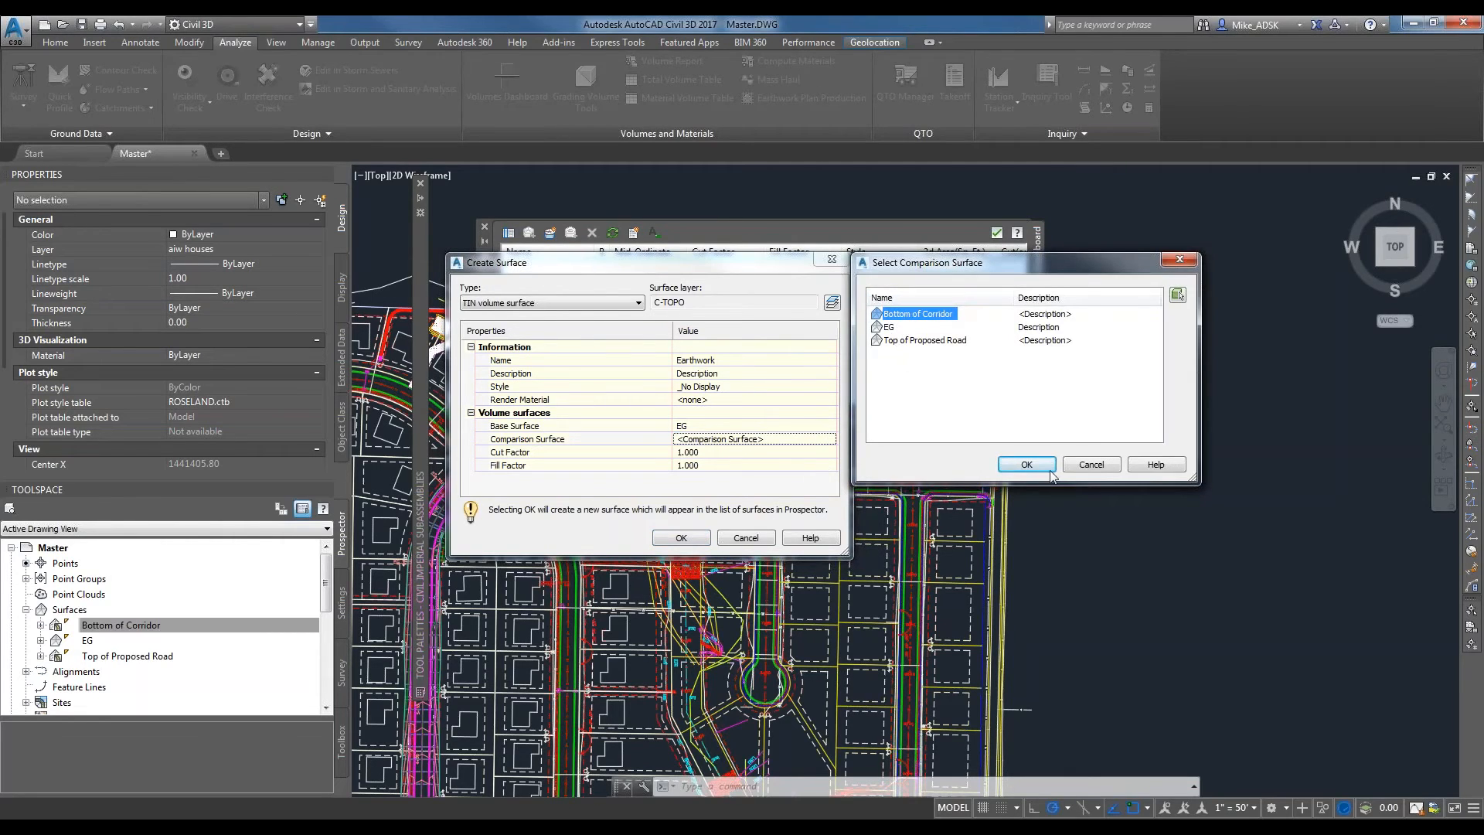
click(1026, 464)
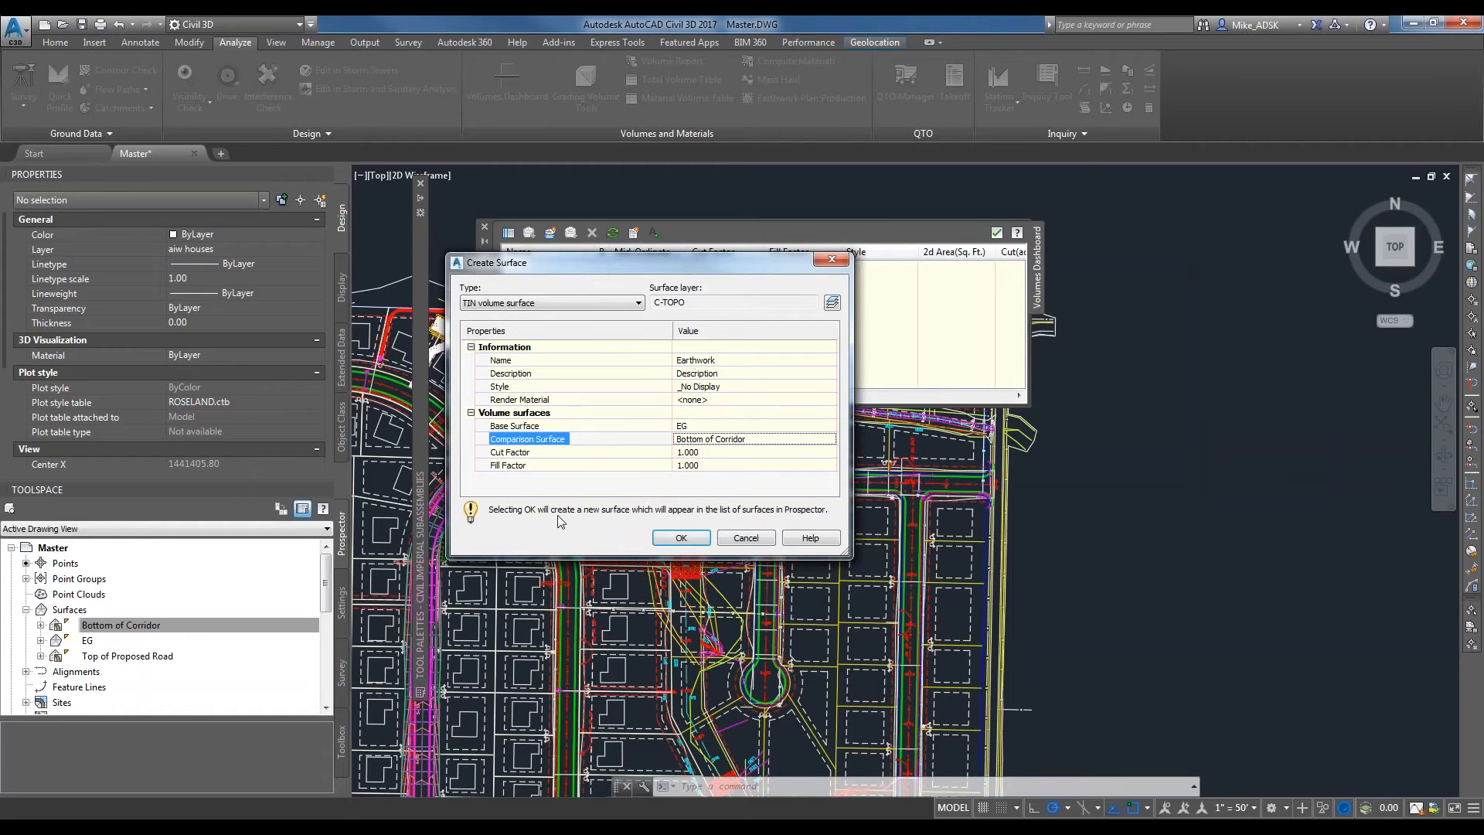
Create the Earthwork volume surface with cut and fill factors of 1.000 and widen the Volumes Dashboard to show all its columns.
click(512, 454)
click(525, 467)
click(529, 454)
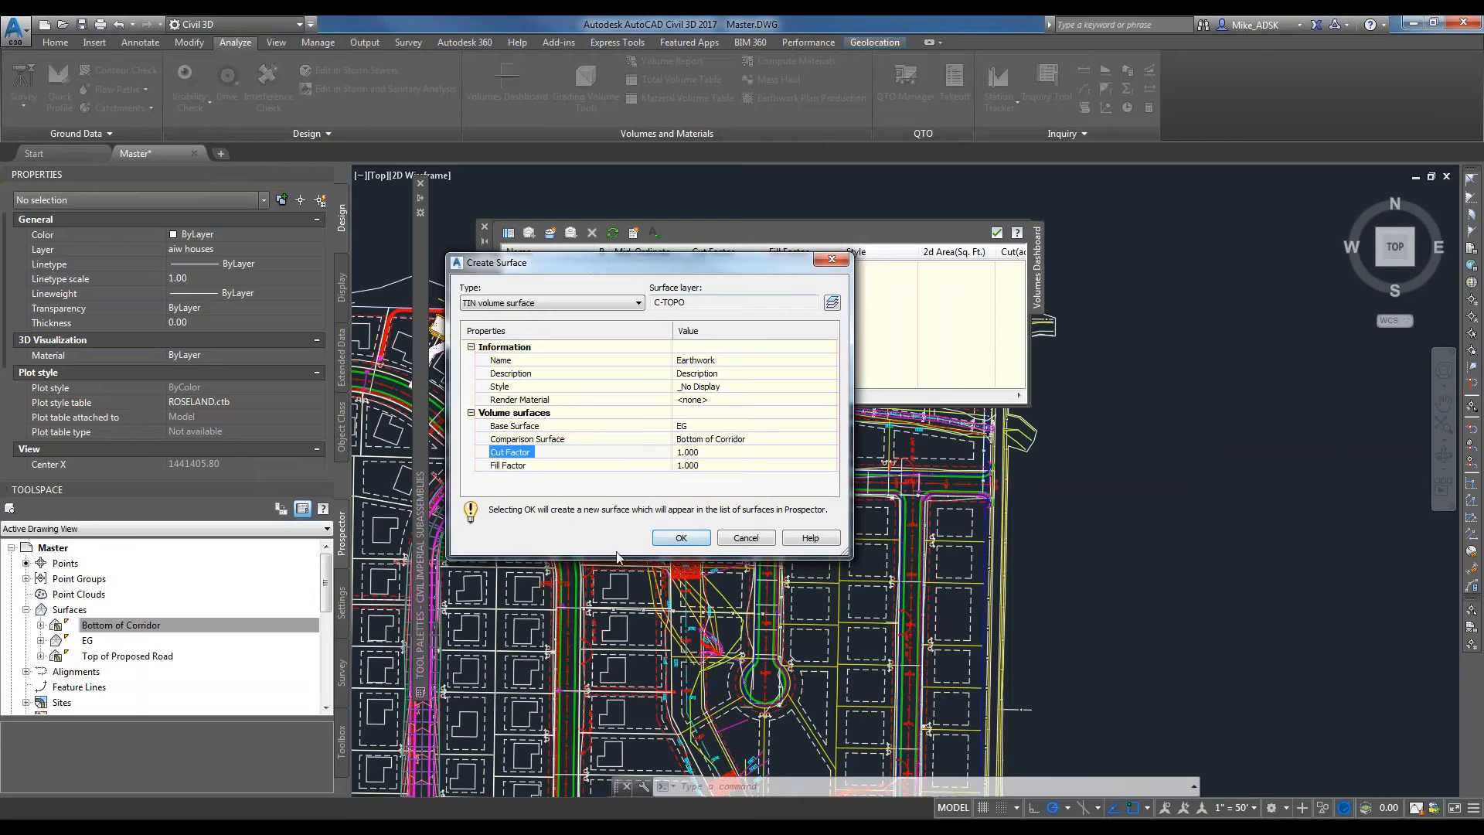
click(670, 542)
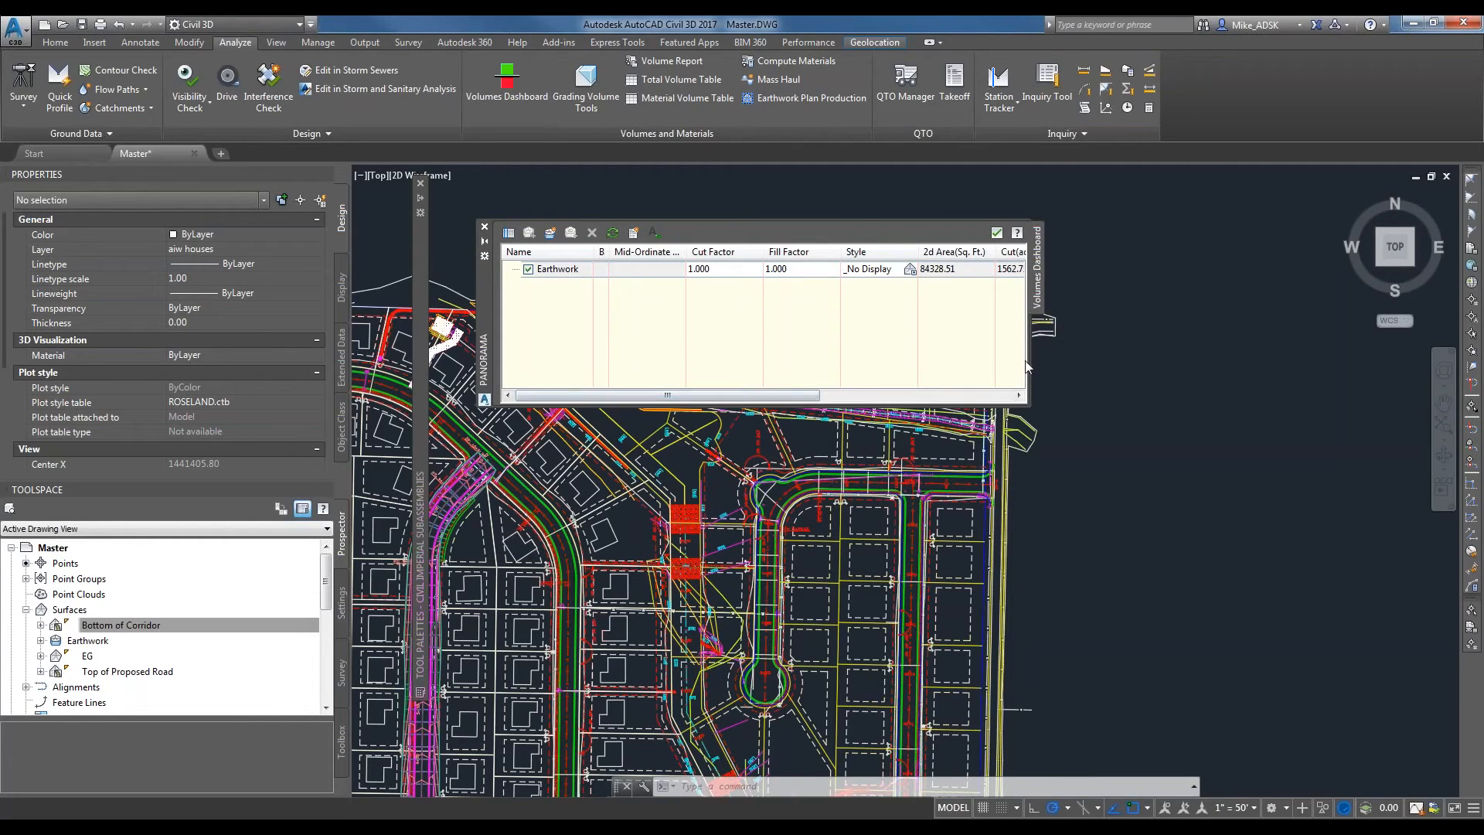
drag(1027, 359, 1411, 359)
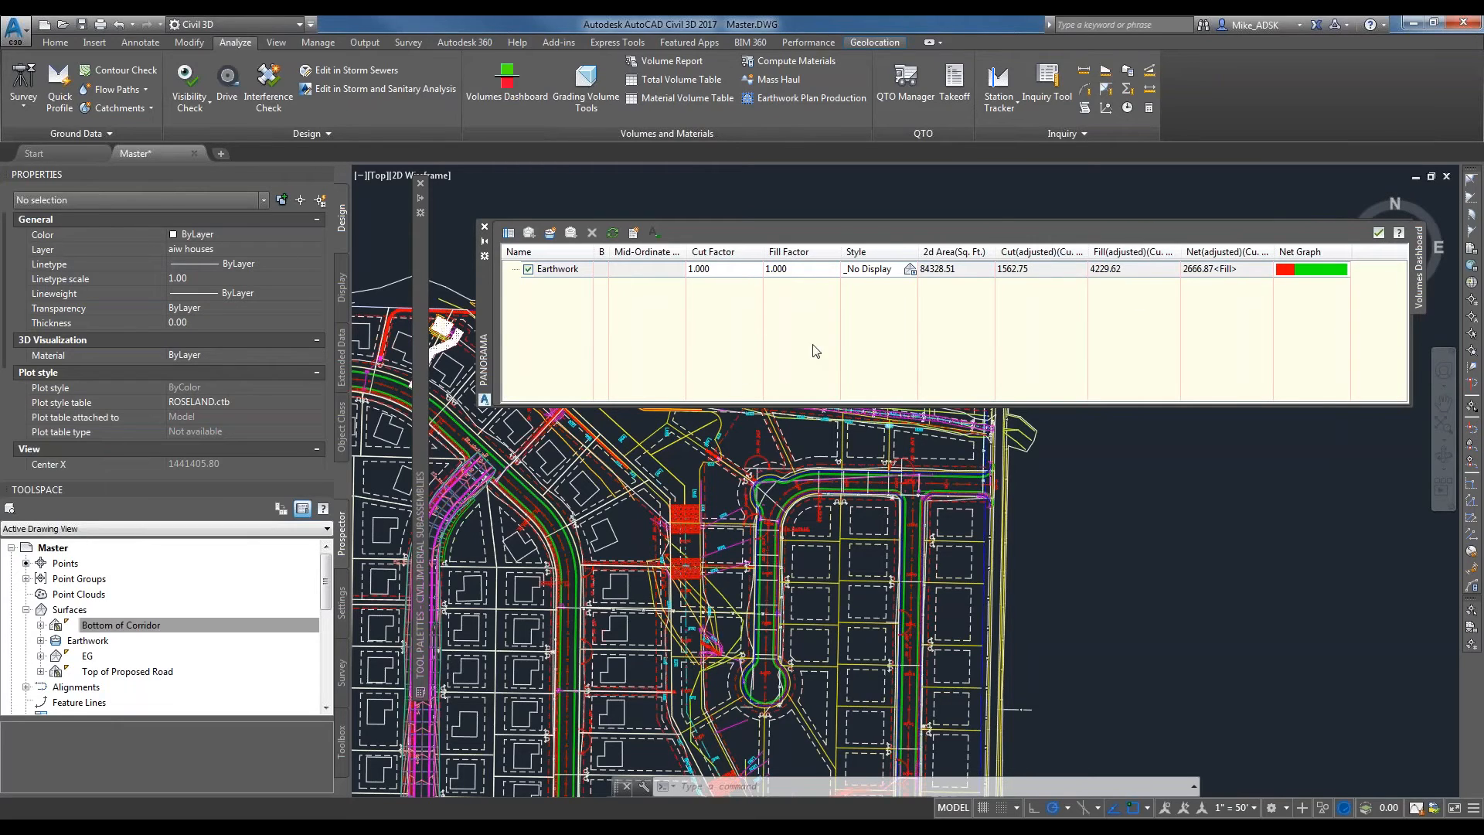
Lower the vertex near station 5+00 of the Proposed Roadway design profile toward the existing ground line.
click(627, 274)
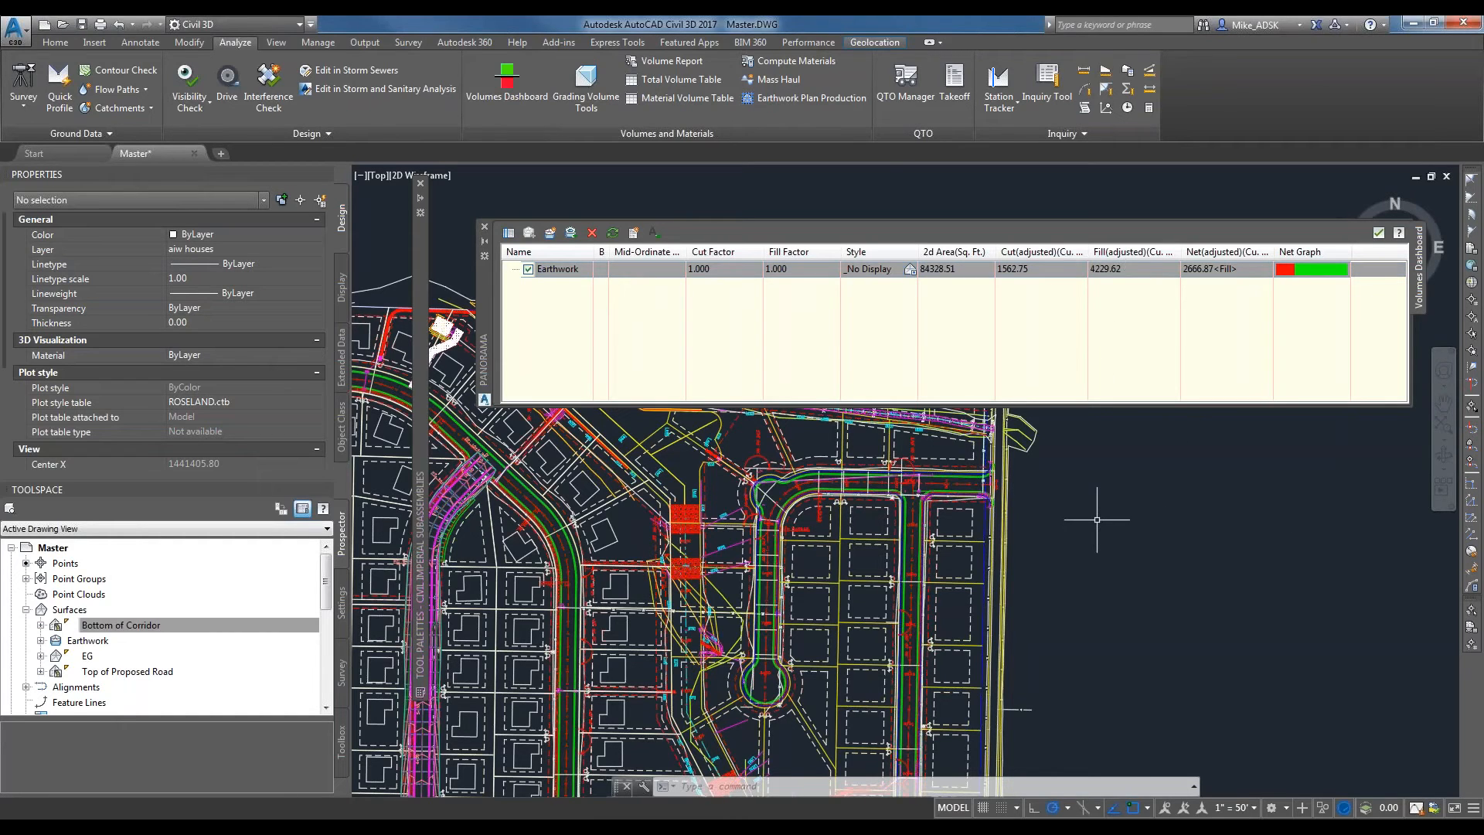
scroll(1096, 520, down, 4)
middle_drag(1360, 471, 729, 546)
scroll(728, 547, up, 4)
middle_drag(607, 456, 763, 607)
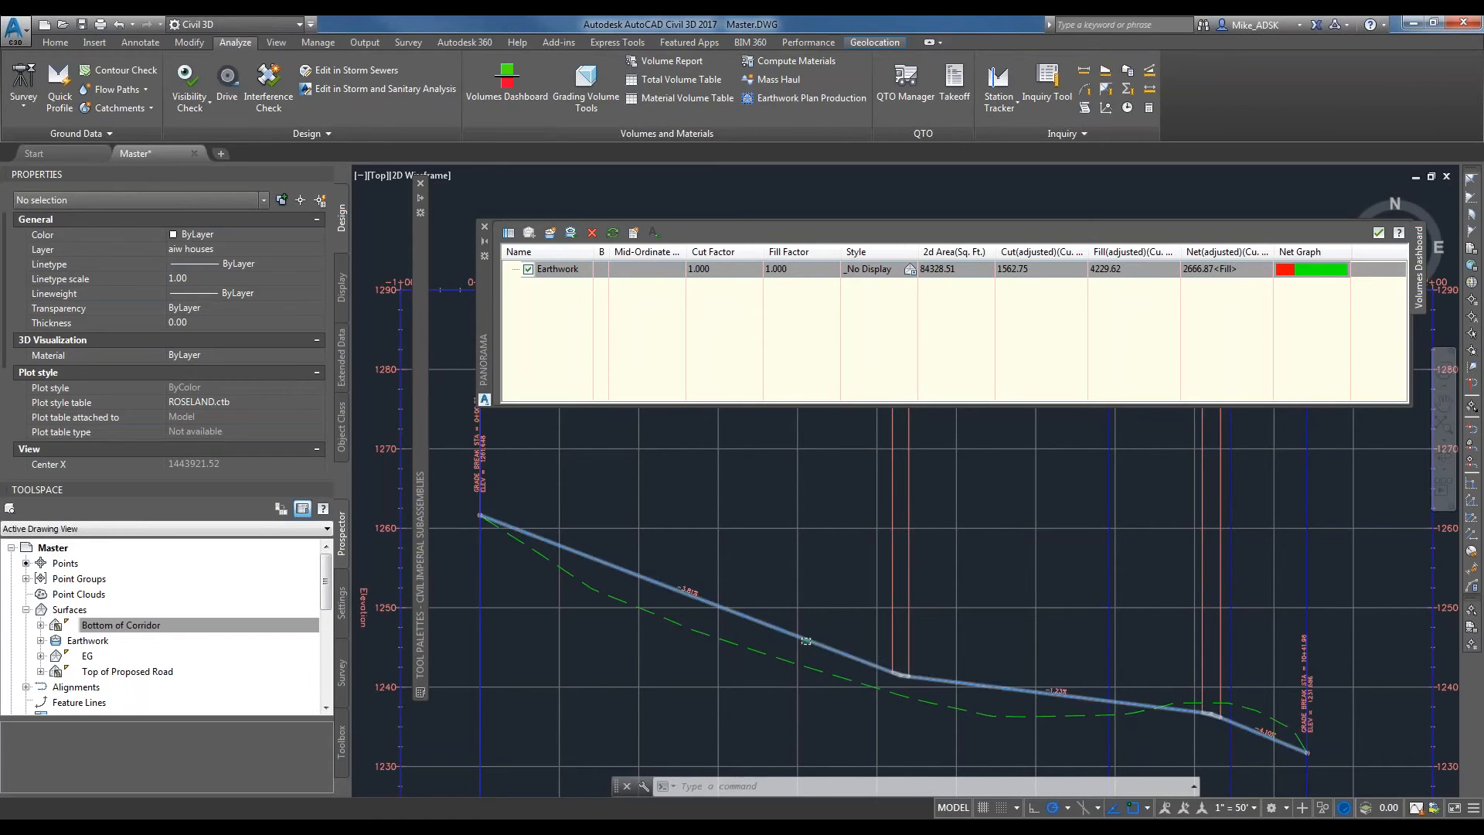
click(804, 638)
scroll(900, 675, up, 10)
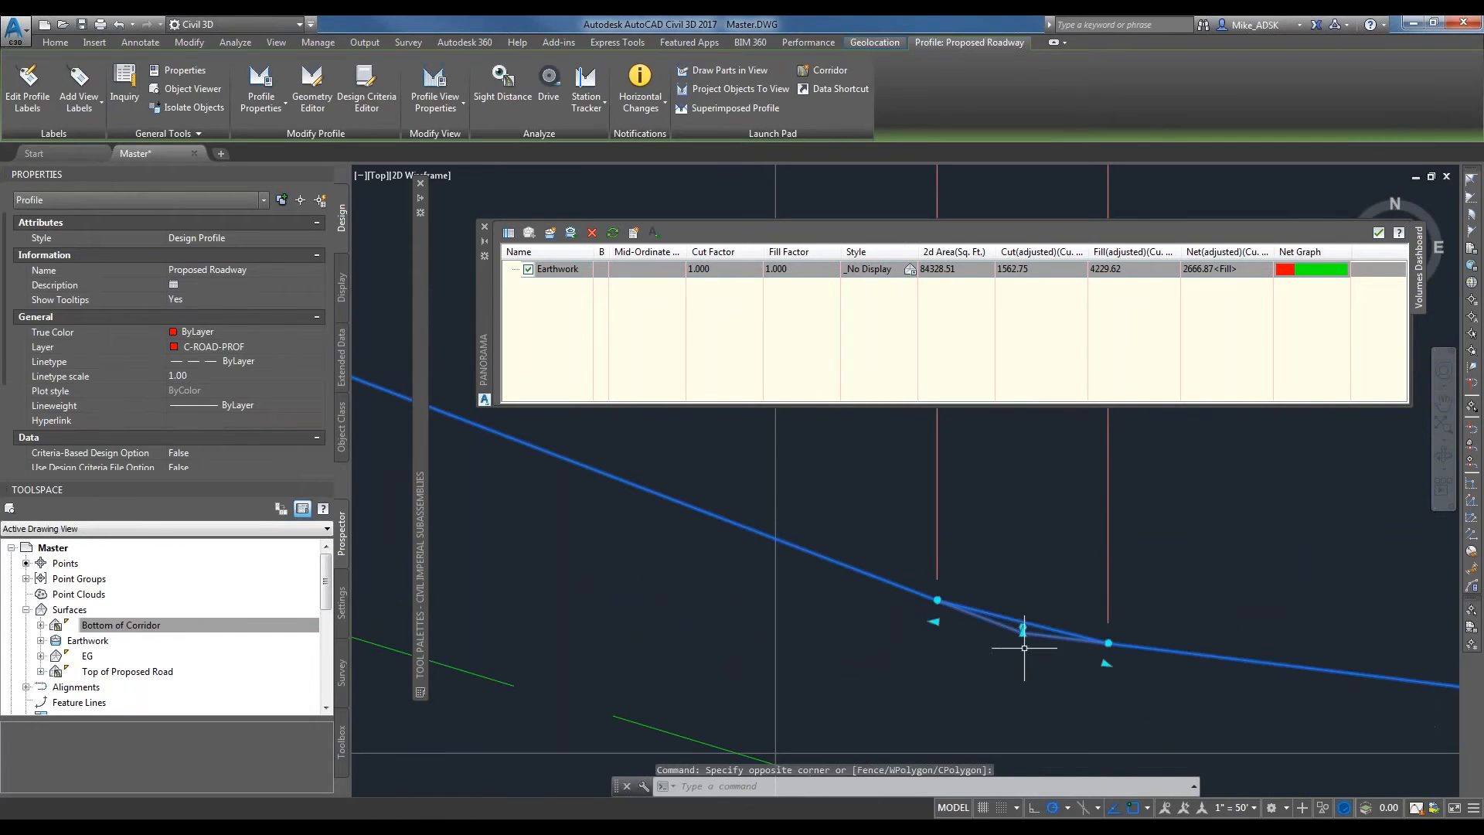
click(1021, 633)
scroll(992, 661, down, 2)
click(898, 692)
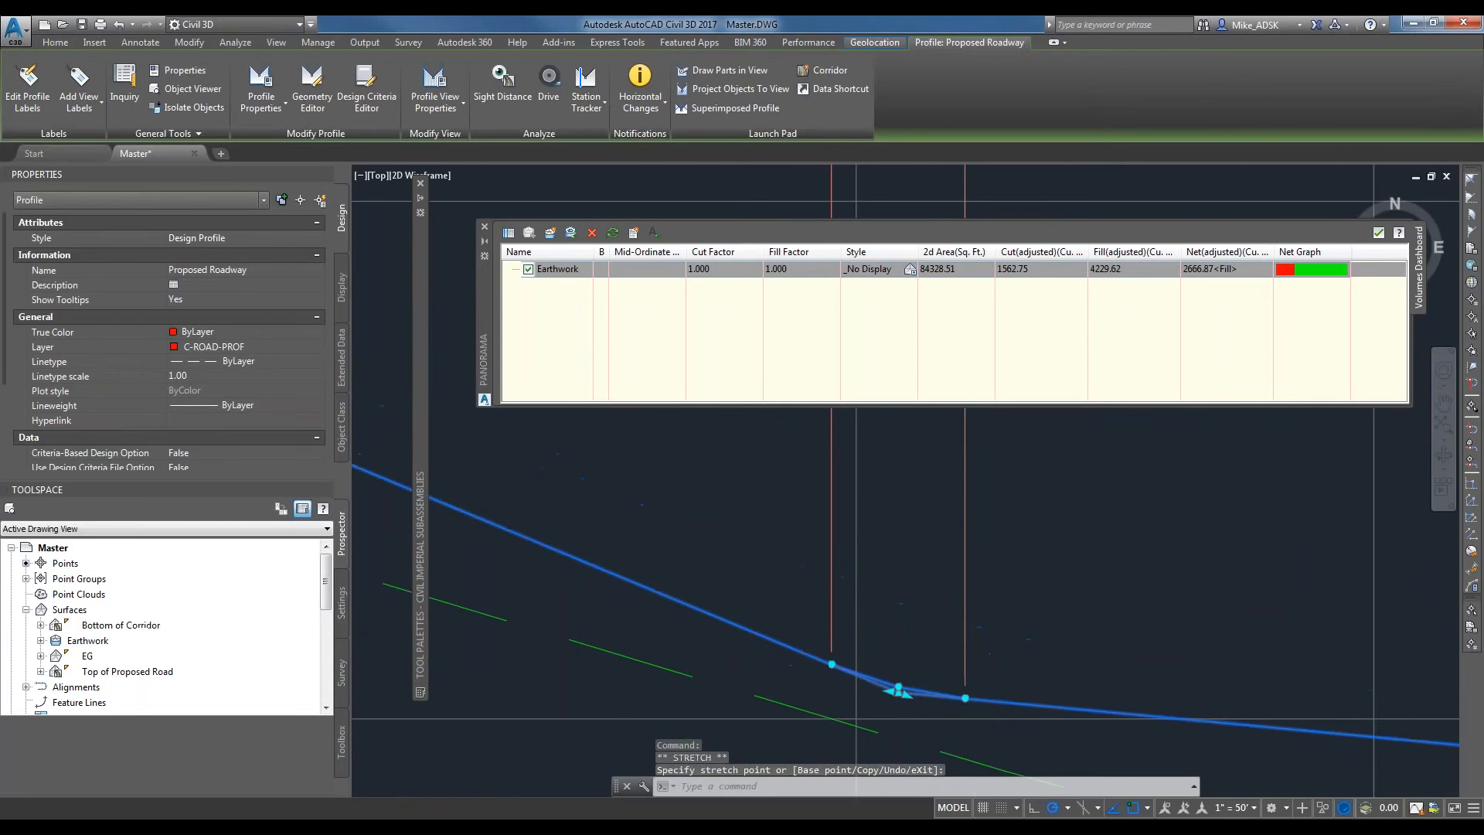
scroll(1078, 687, down, 8)
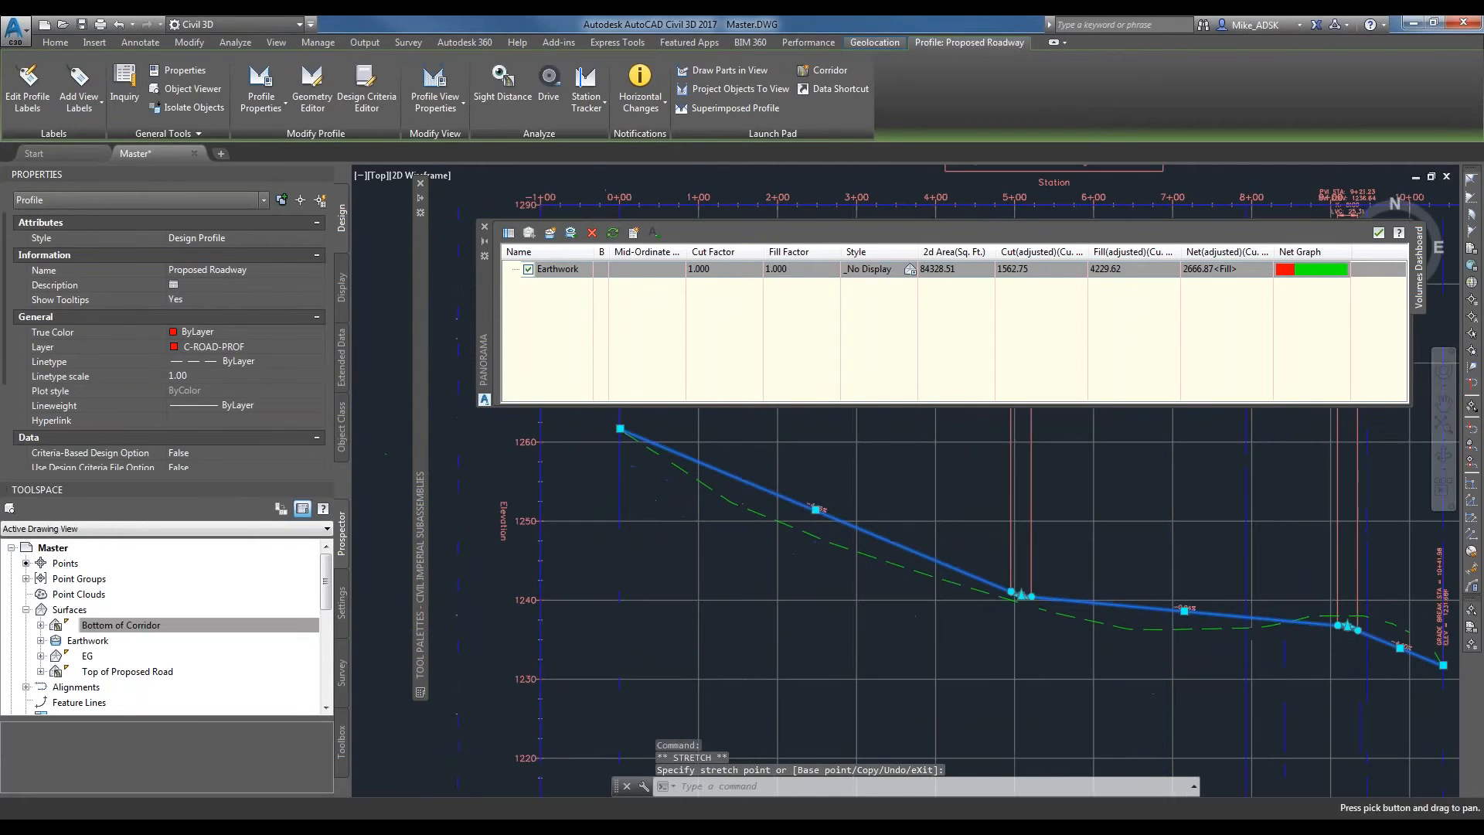
Rebuild the Proposed Road corridor from the edited profile and clear the profile selection.
click(26, 609)
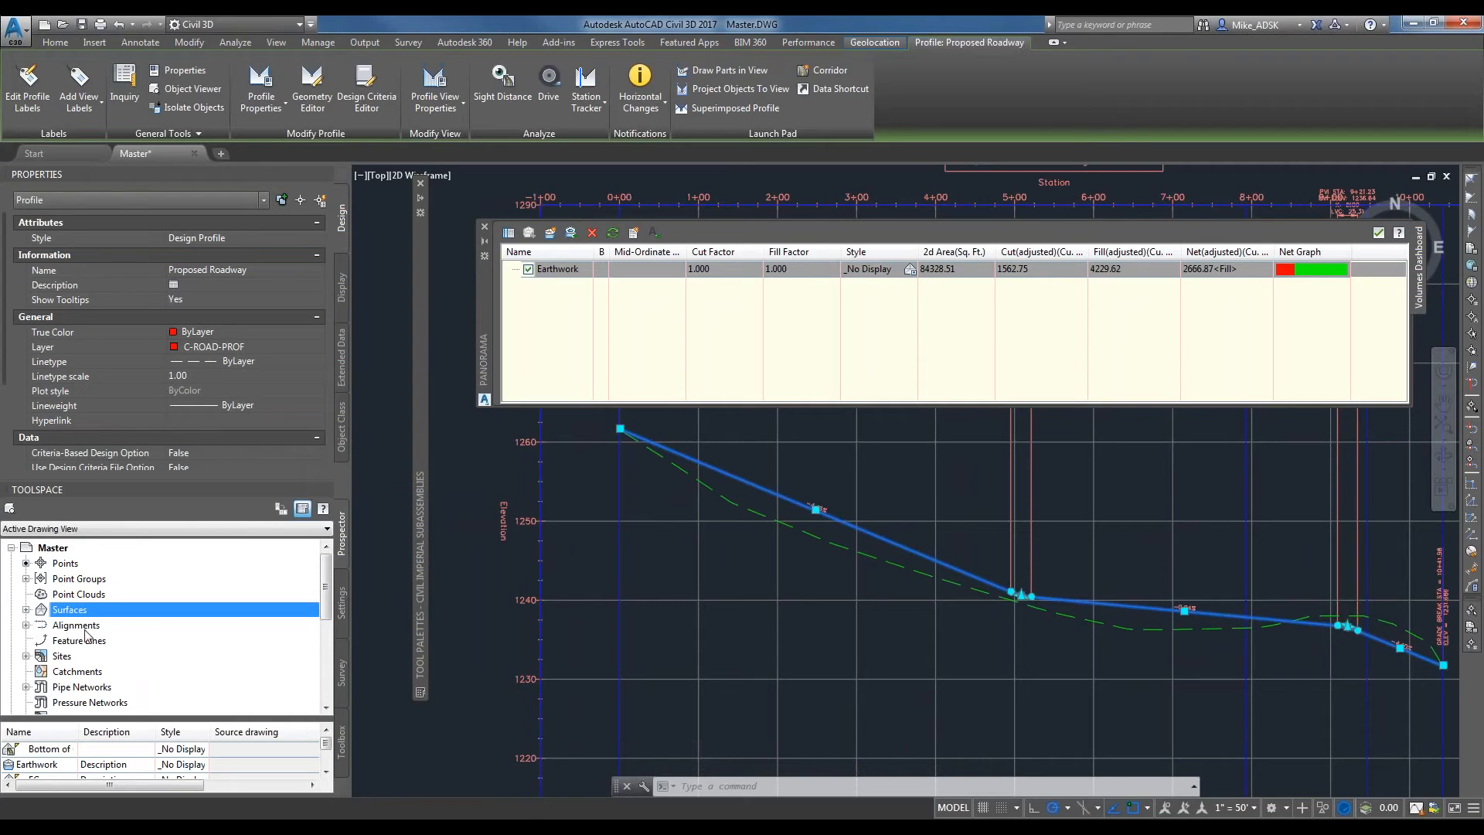
scroll(77, 663, down, 2)
click(123, 640)
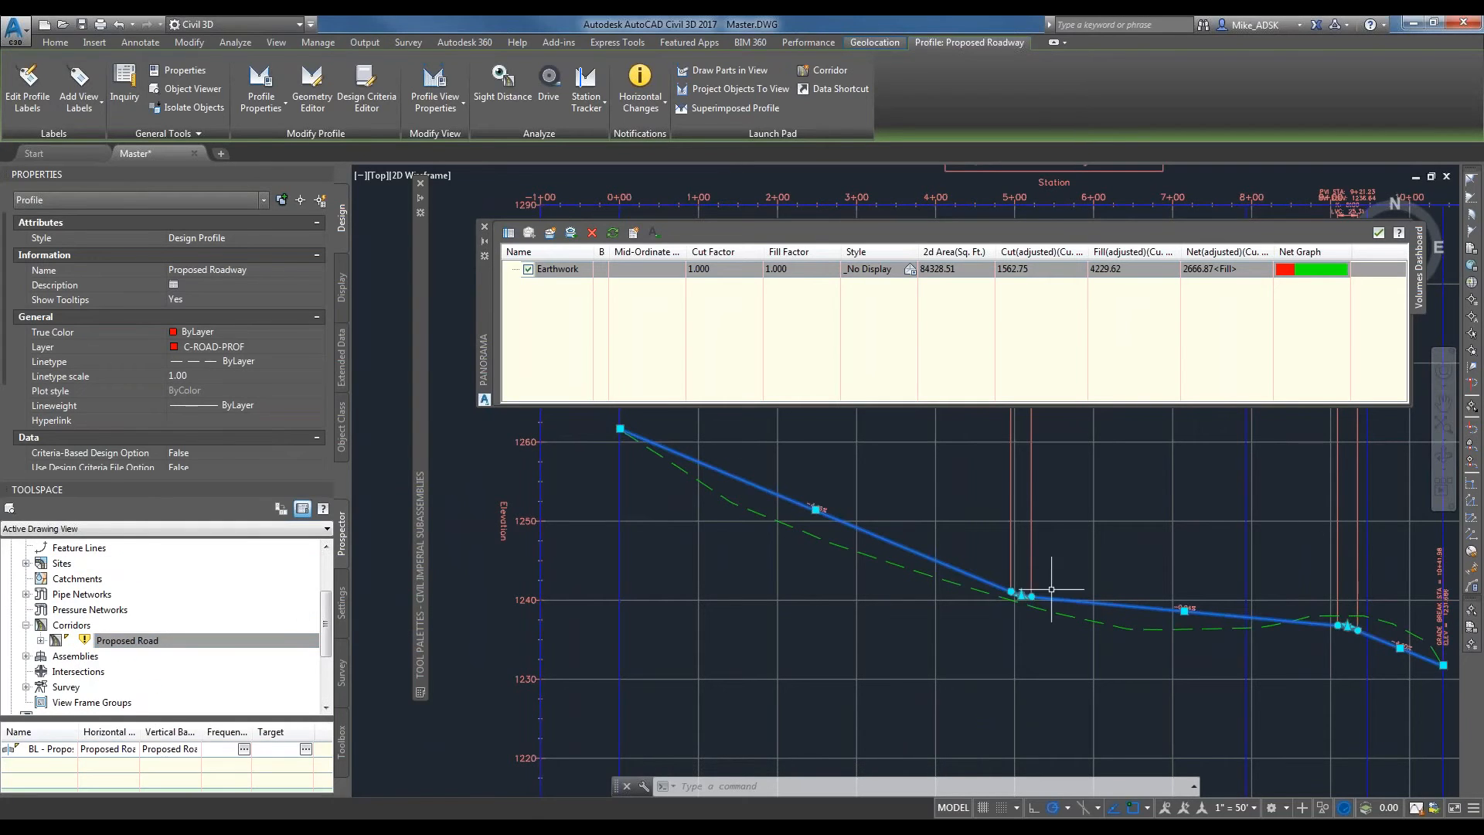
scroll(1051, 592, down, 2)
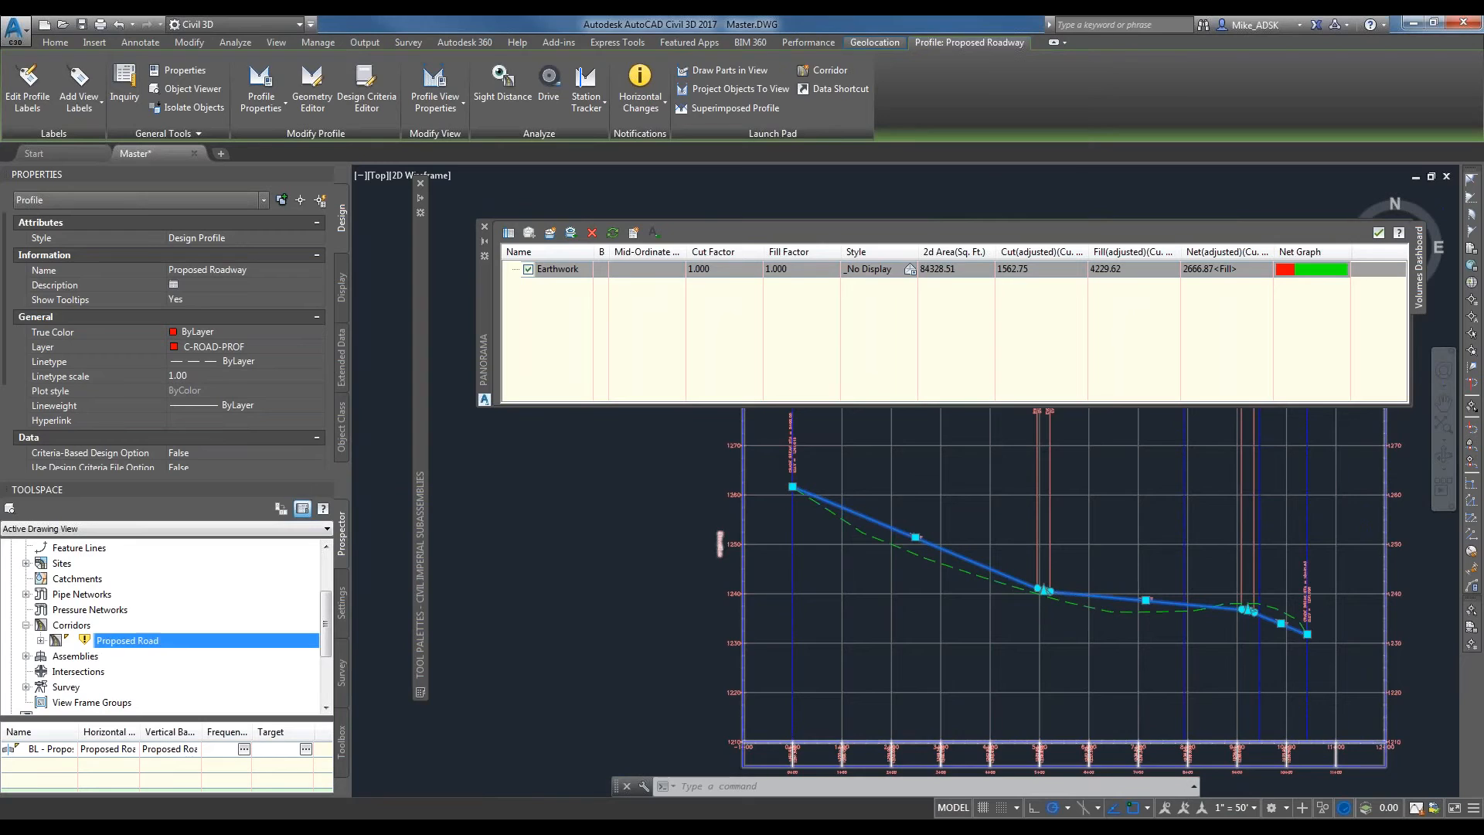
right_click(147, 640)
click(255, 498)
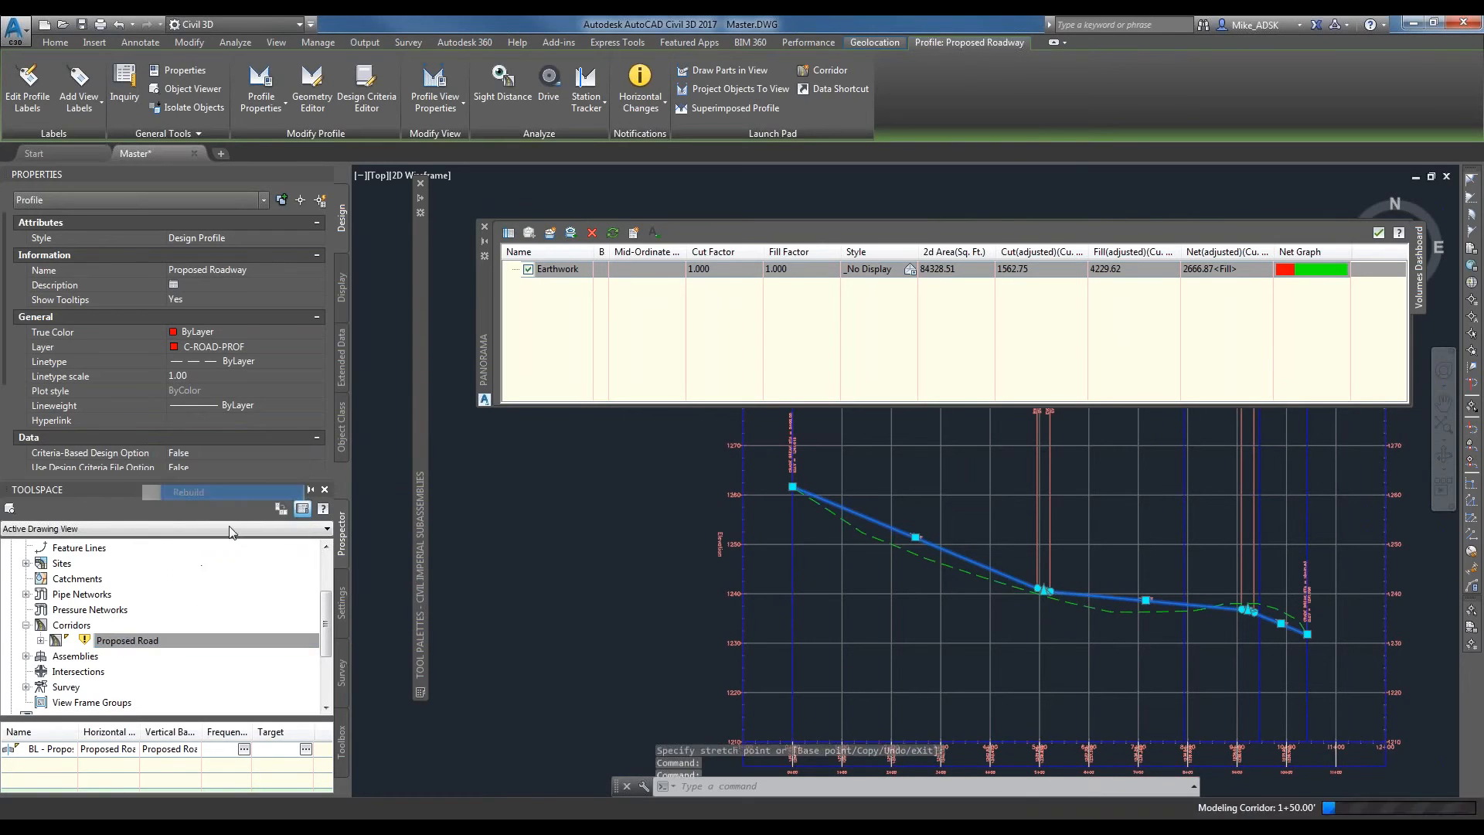
key(Escape)
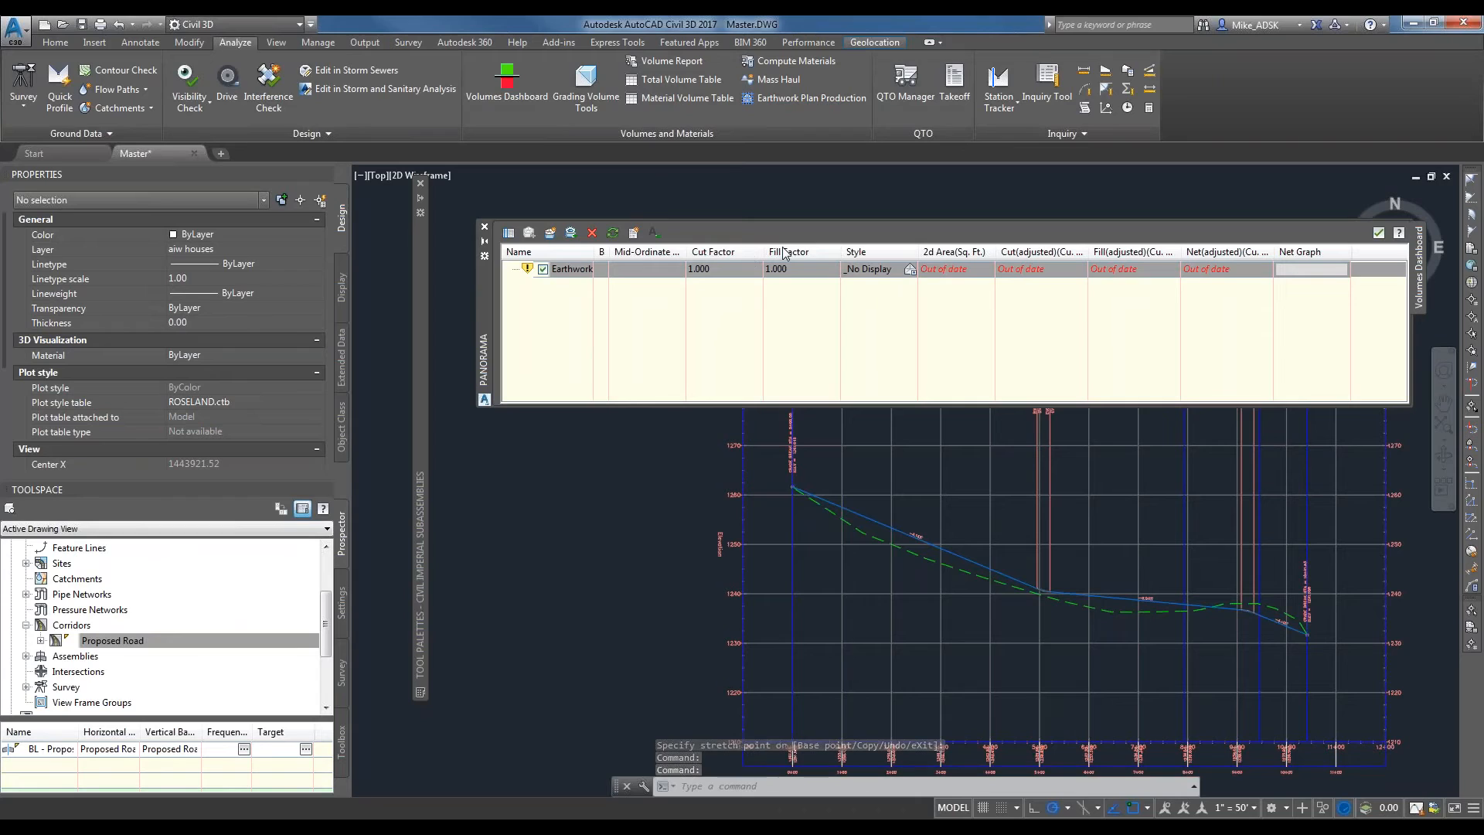
Recompute the out-of-date Earthwork volumes and close the Volumes Dashboard.
click(613, 232)
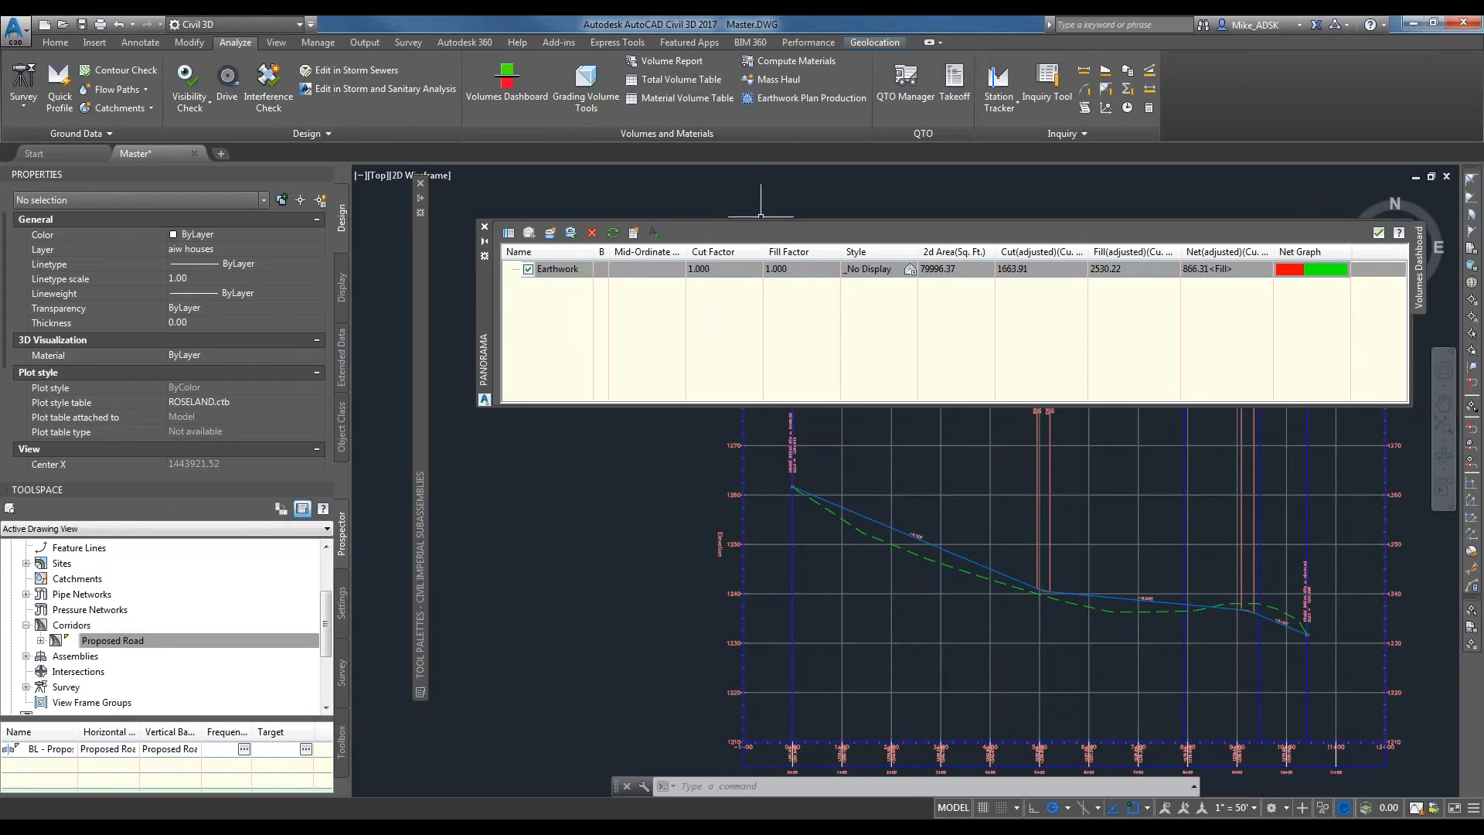
click(484, 227)
click(484, 227)
Expand the Earthwork volume surface among the drawing's surfaces to examine its contents.
click(230, 639)
scroll(316, 608, up, 2)
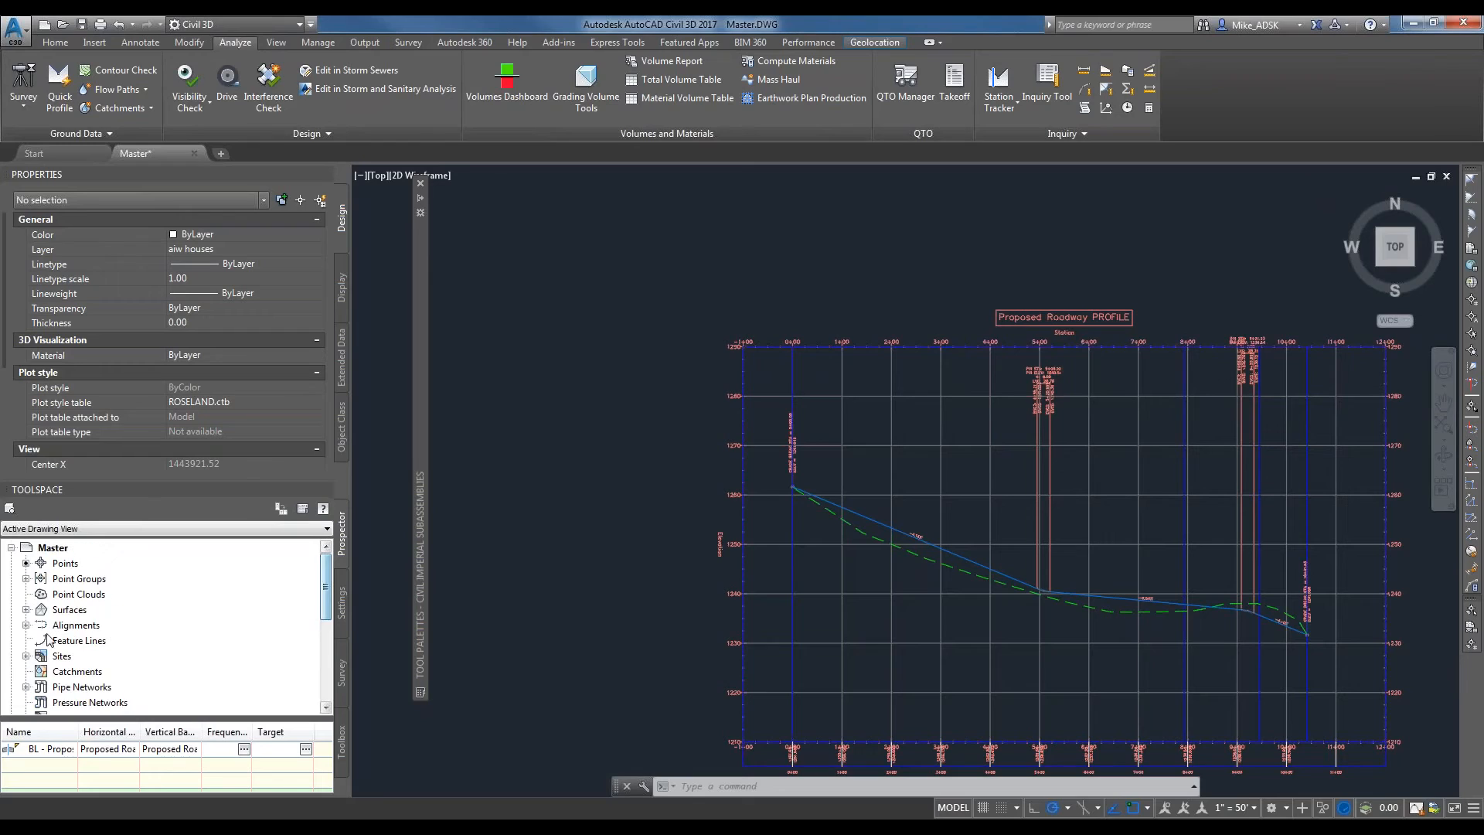
click(26, 609)
click(96, 643)
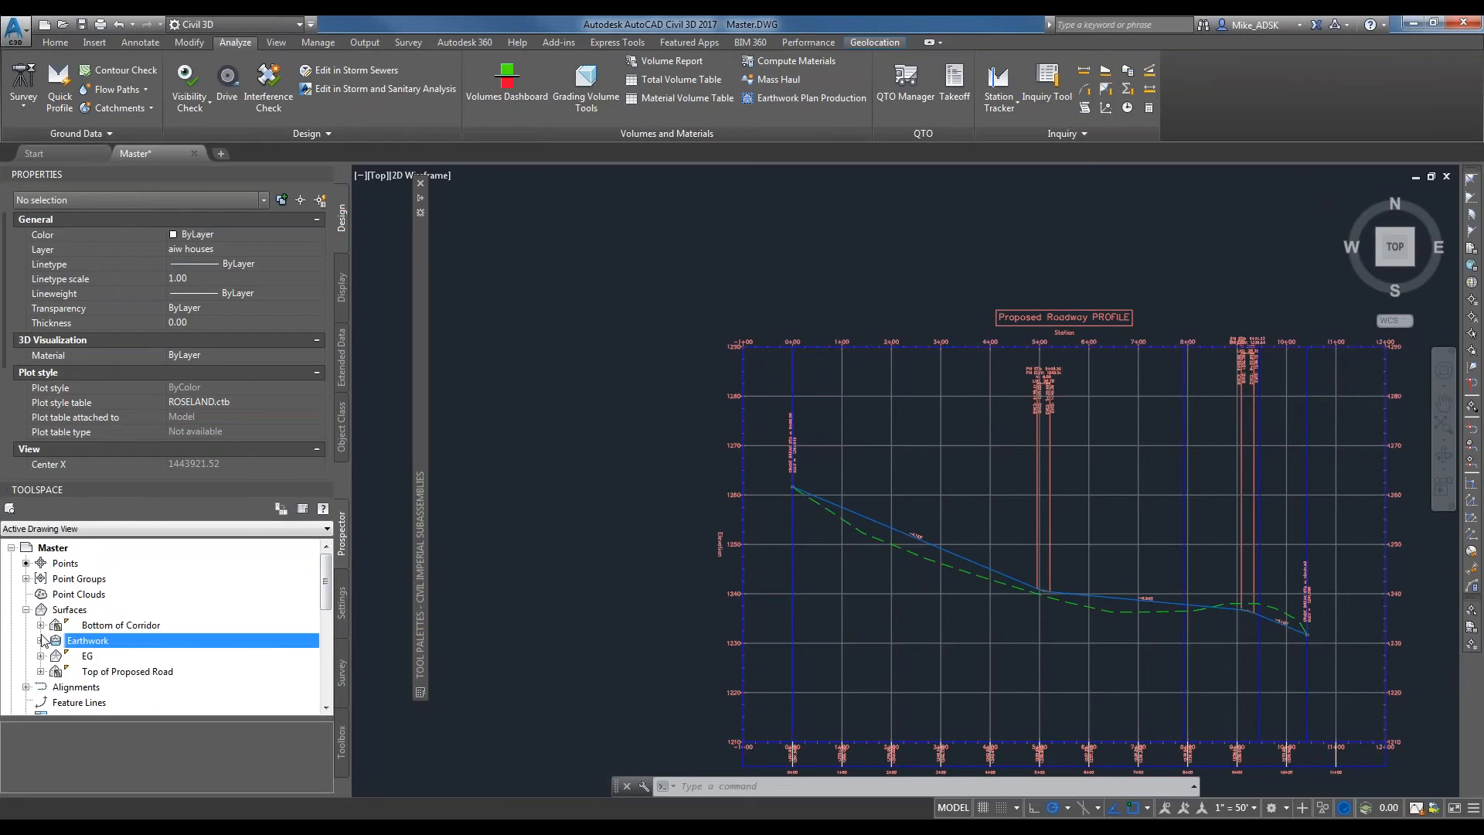
click(41, 640)
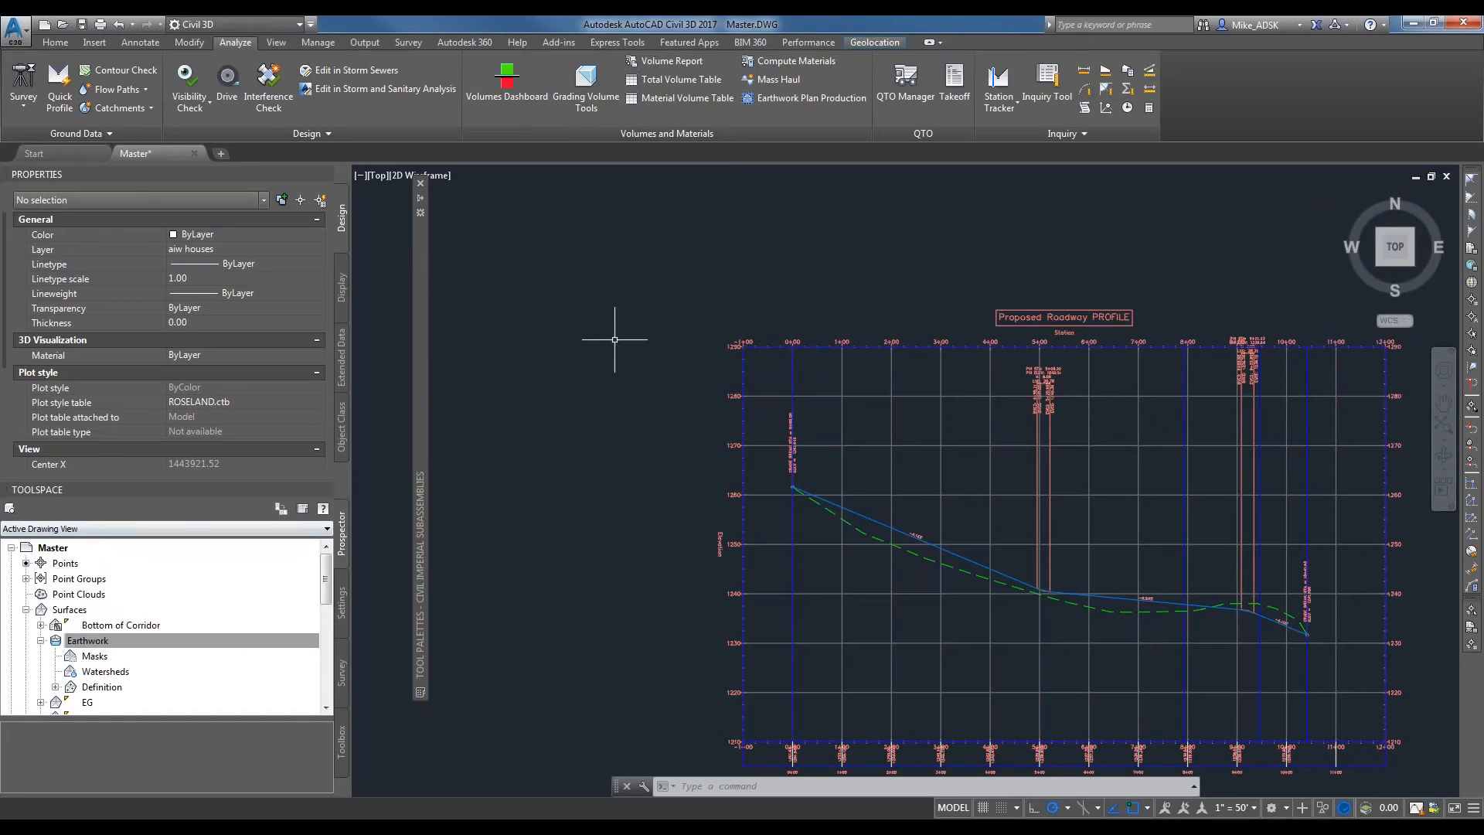
Start creating sample lines along the Proposed Roadway alignment, choosing the alignment from the list.
scroll(613, 331, down, 10)
scroll(775, 255, up, 6)
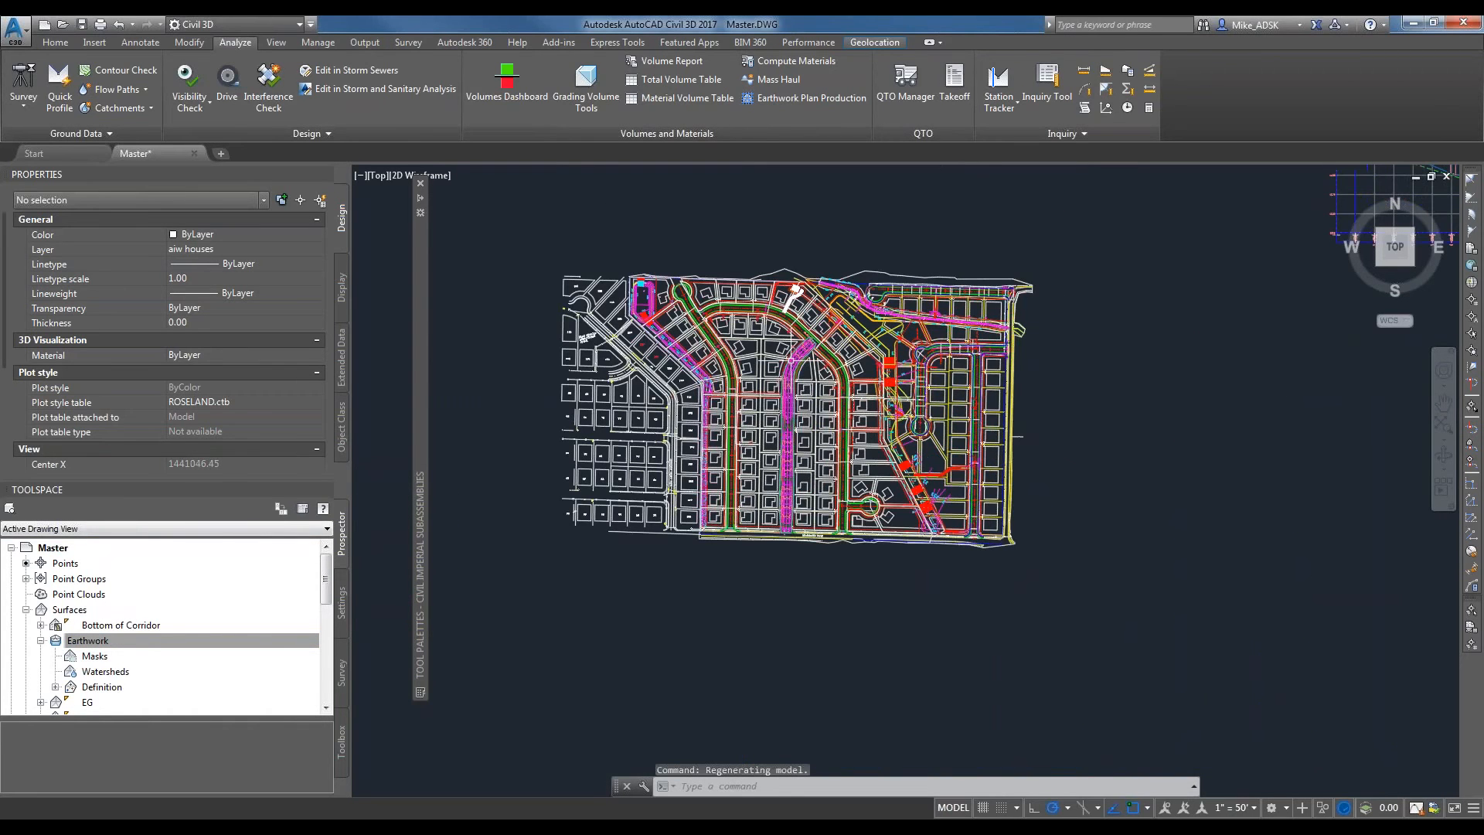
scroll(801, 353, up, 4)
scroll(788, 348, up, 2)
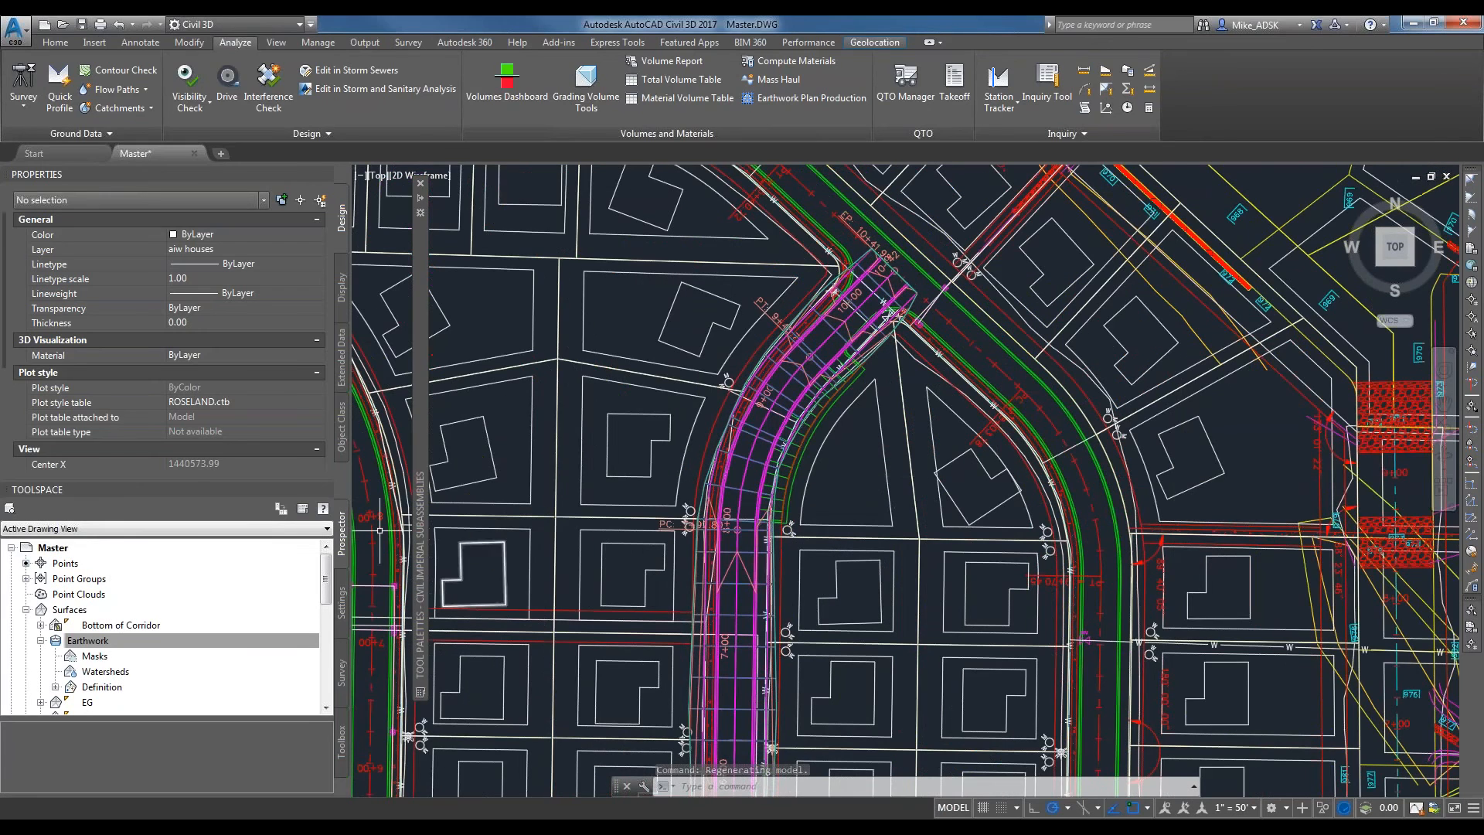
click(55, 42)
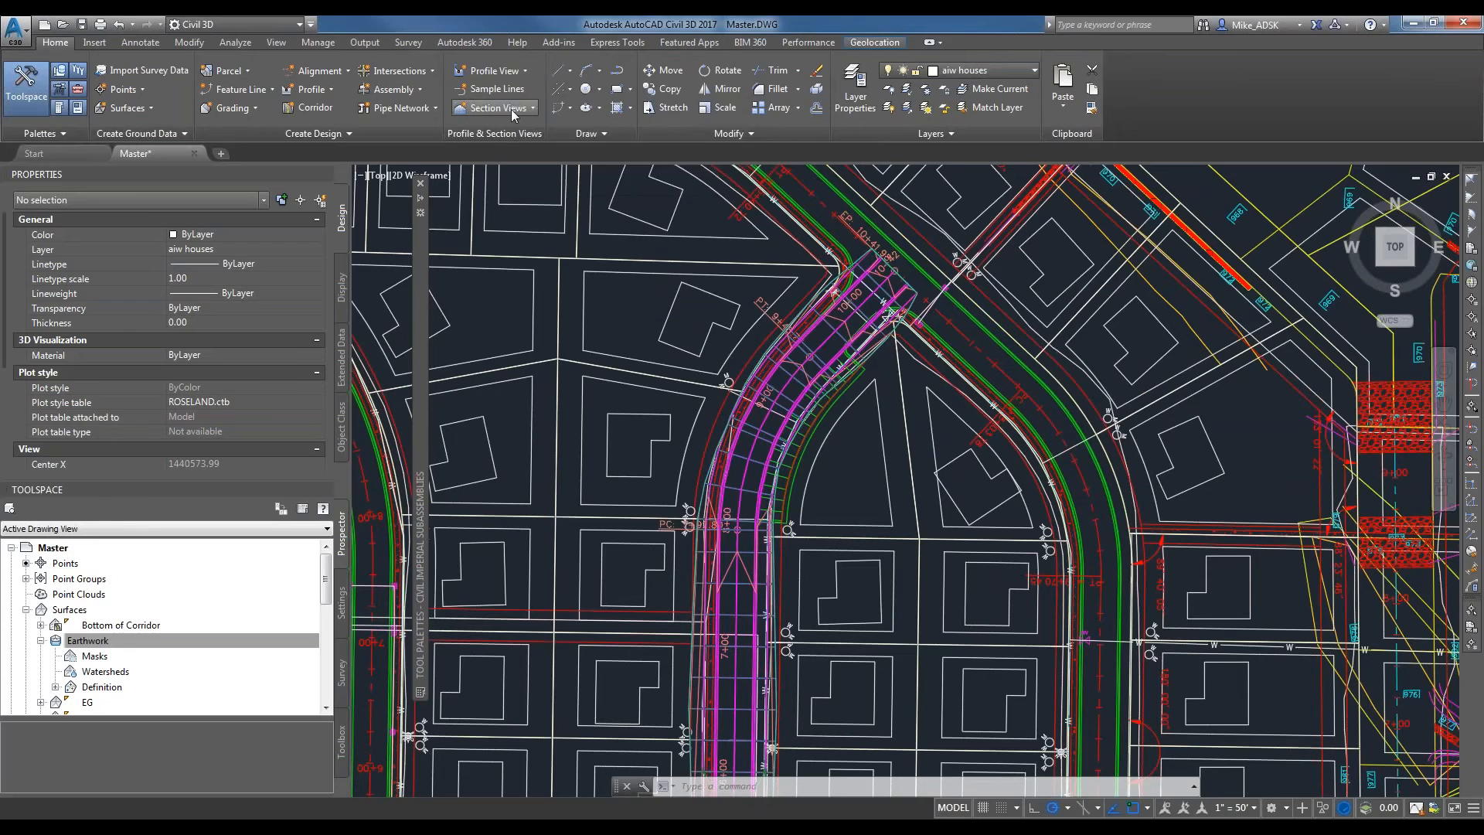
click(504, 90)
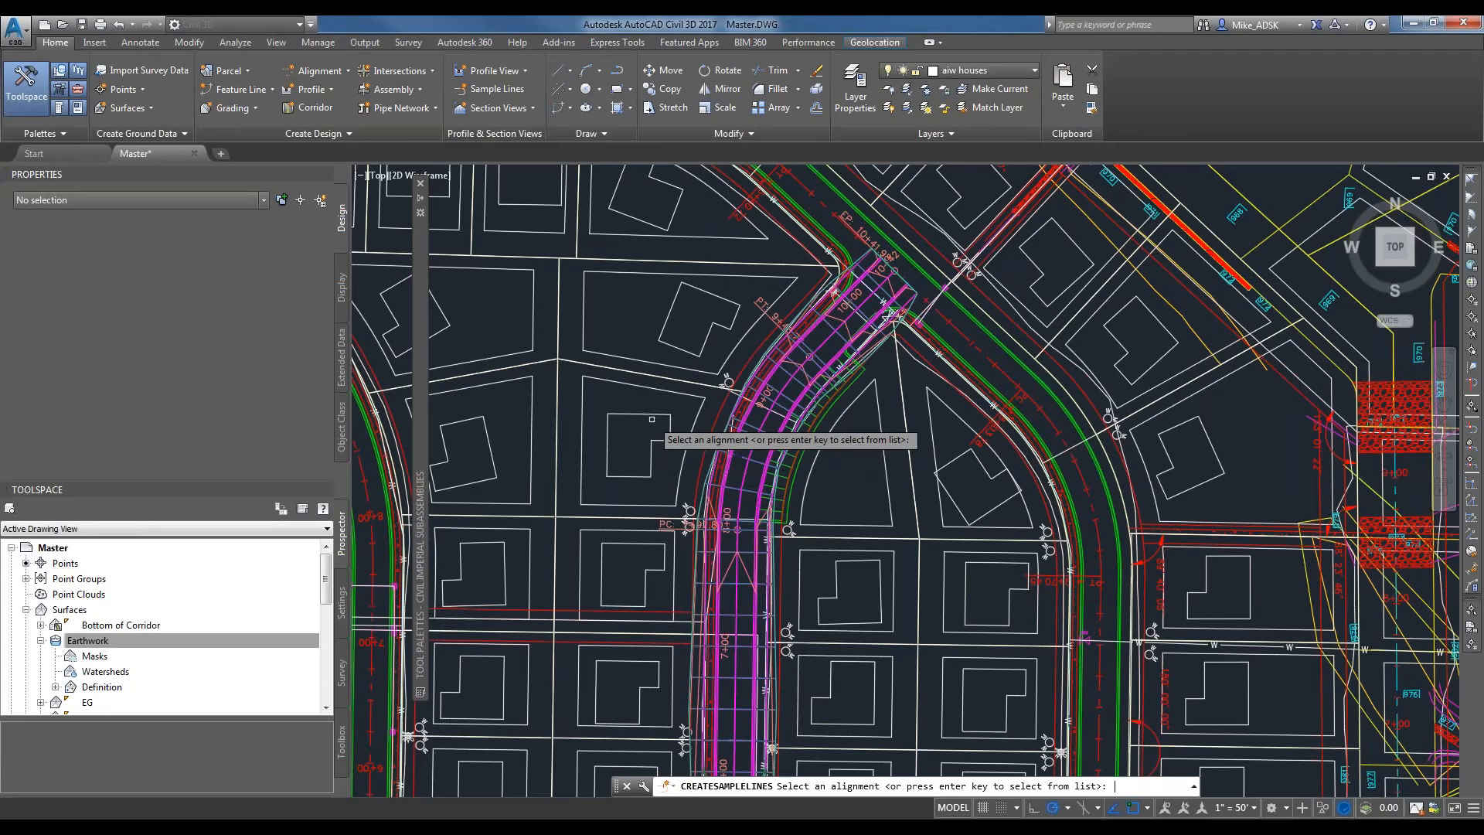
key(Return)
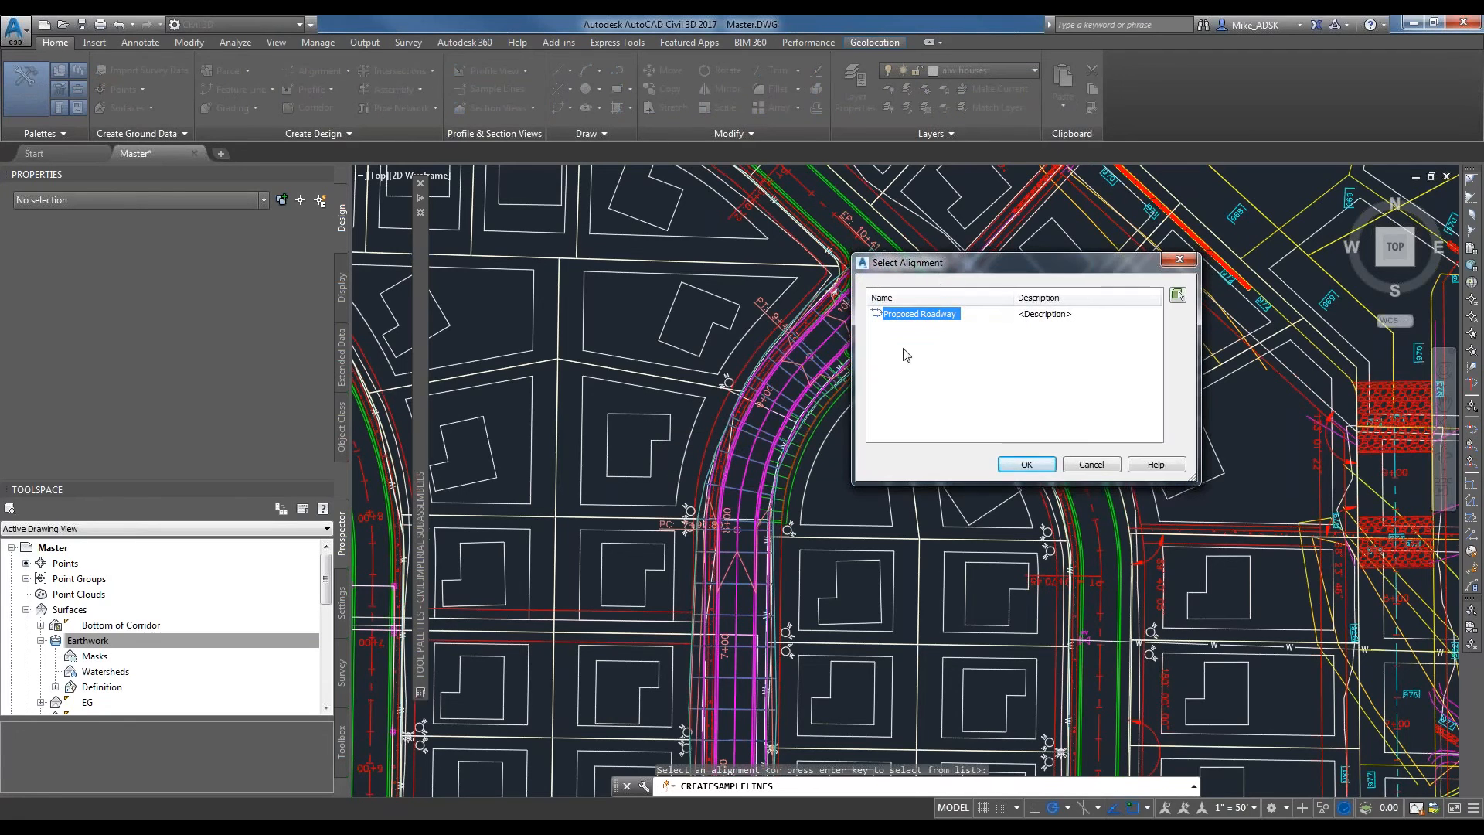
key(Return)
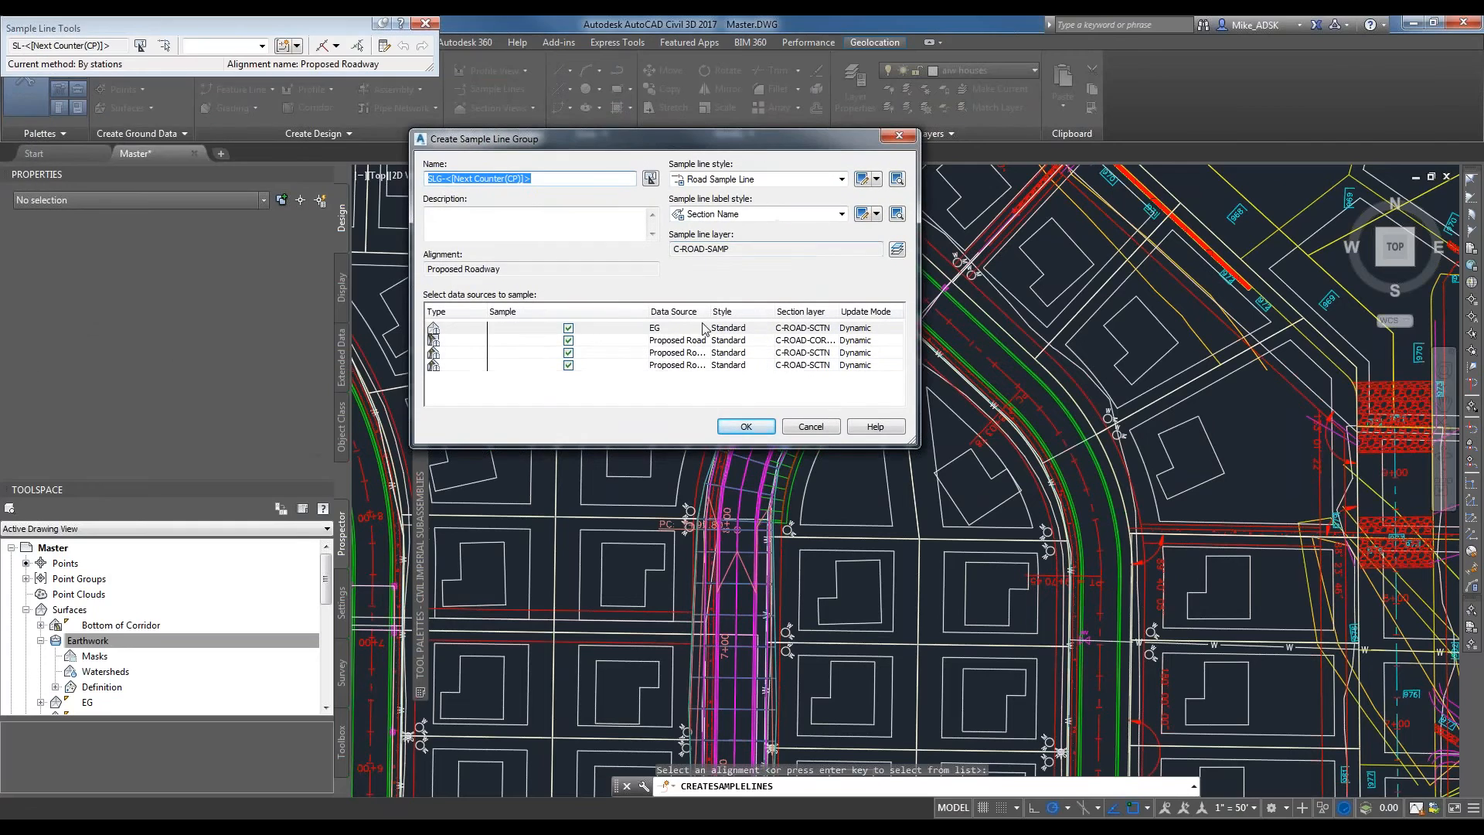
Create the sample line group from EG, the Proposed Road corridor and its top surface, excluding Bottom of Corridor.
drag(602, 152, 772, 204)
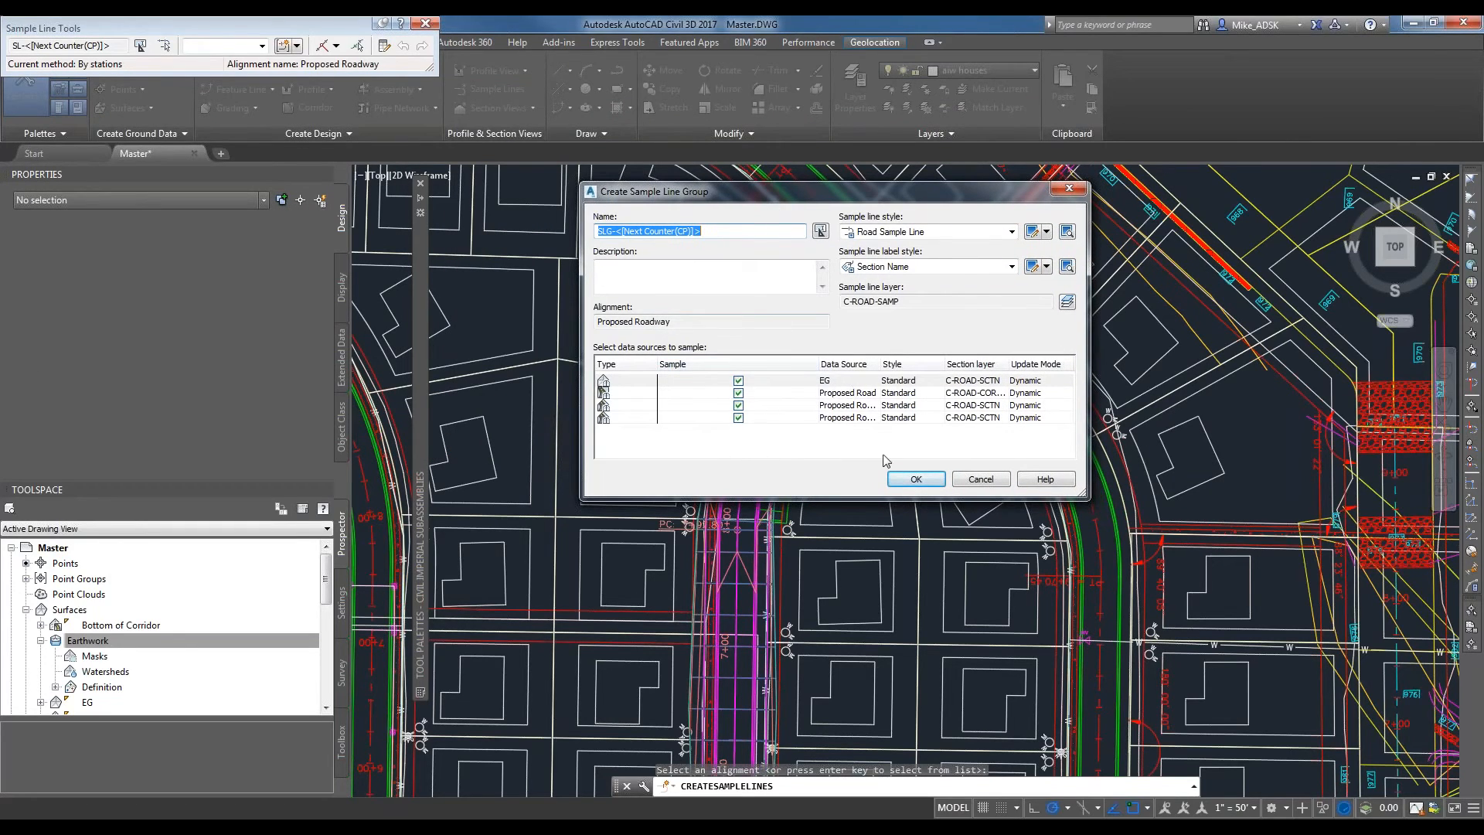
drag(883, 367, 955, 365)
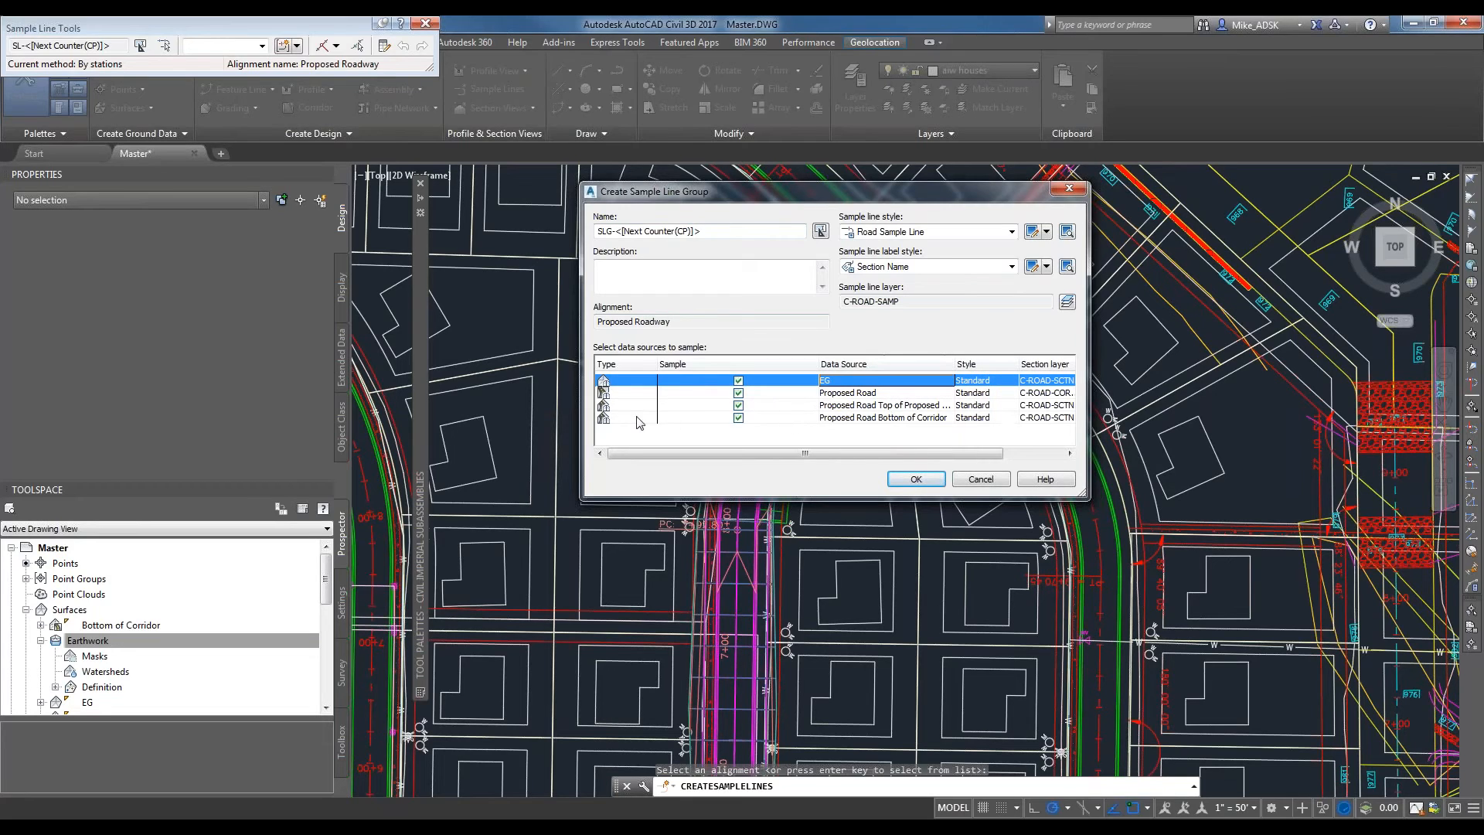
click(738, 417)
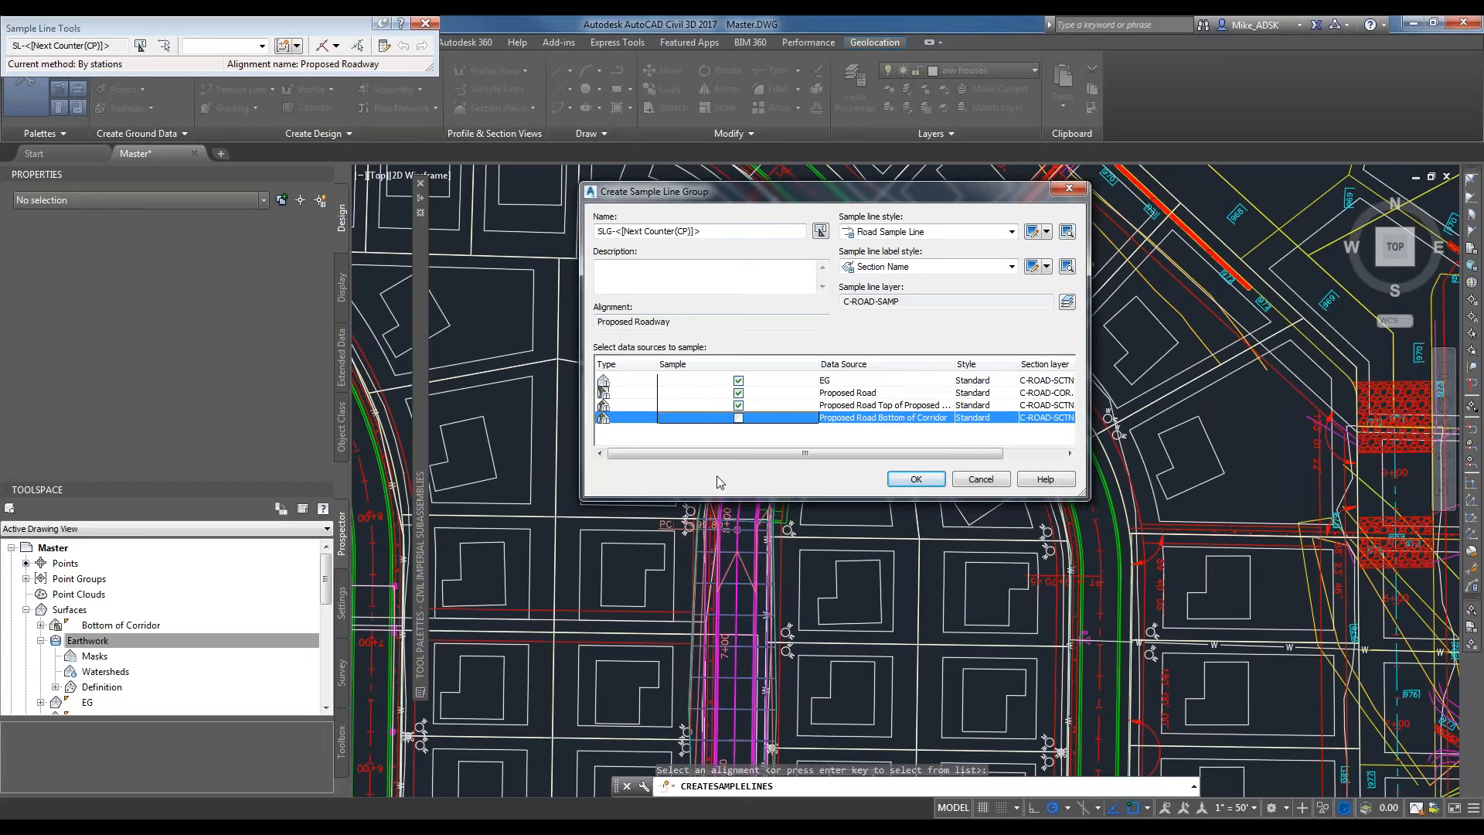
click(833, 386)
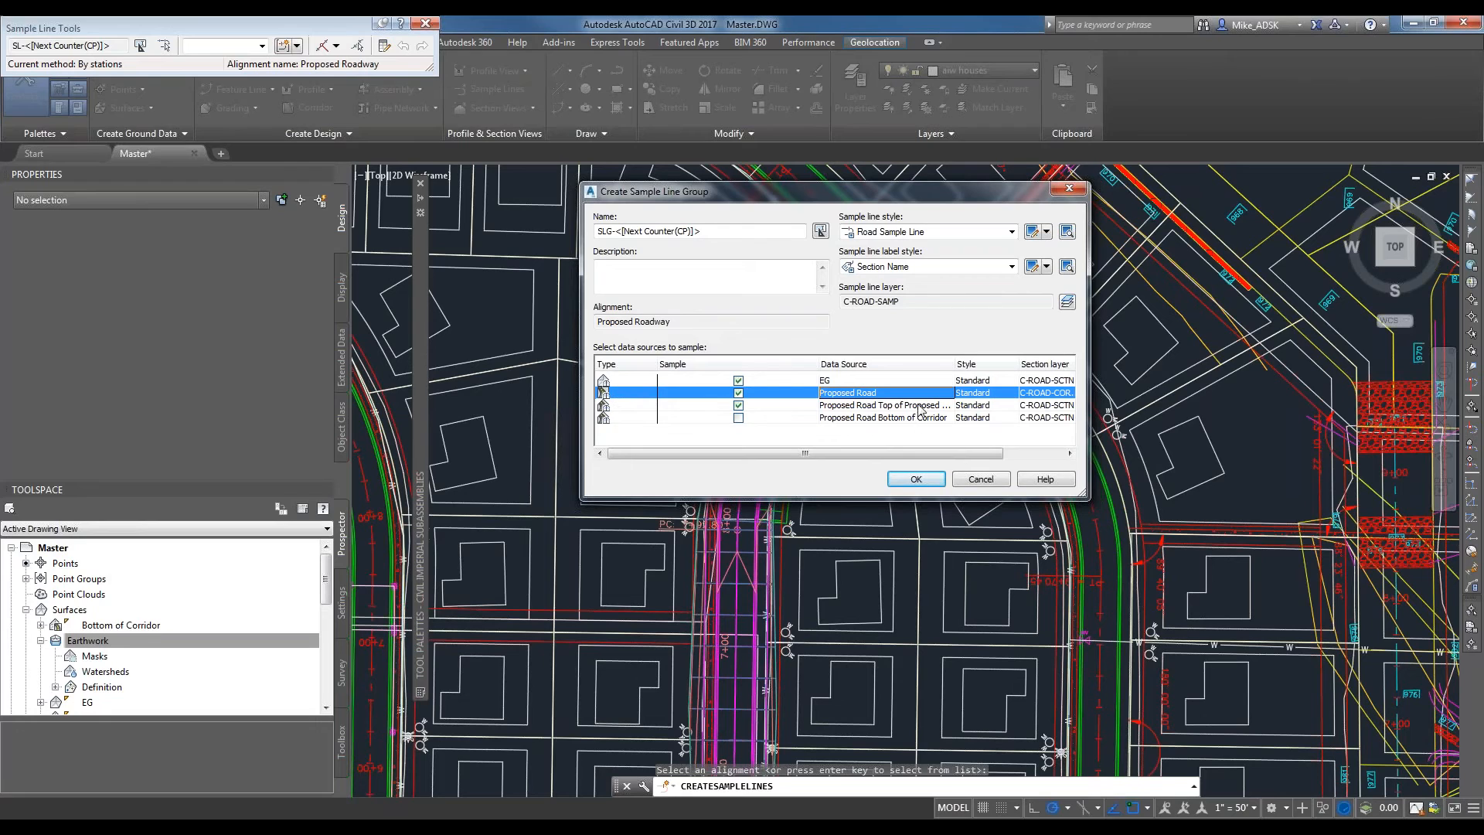
click(921, 486)
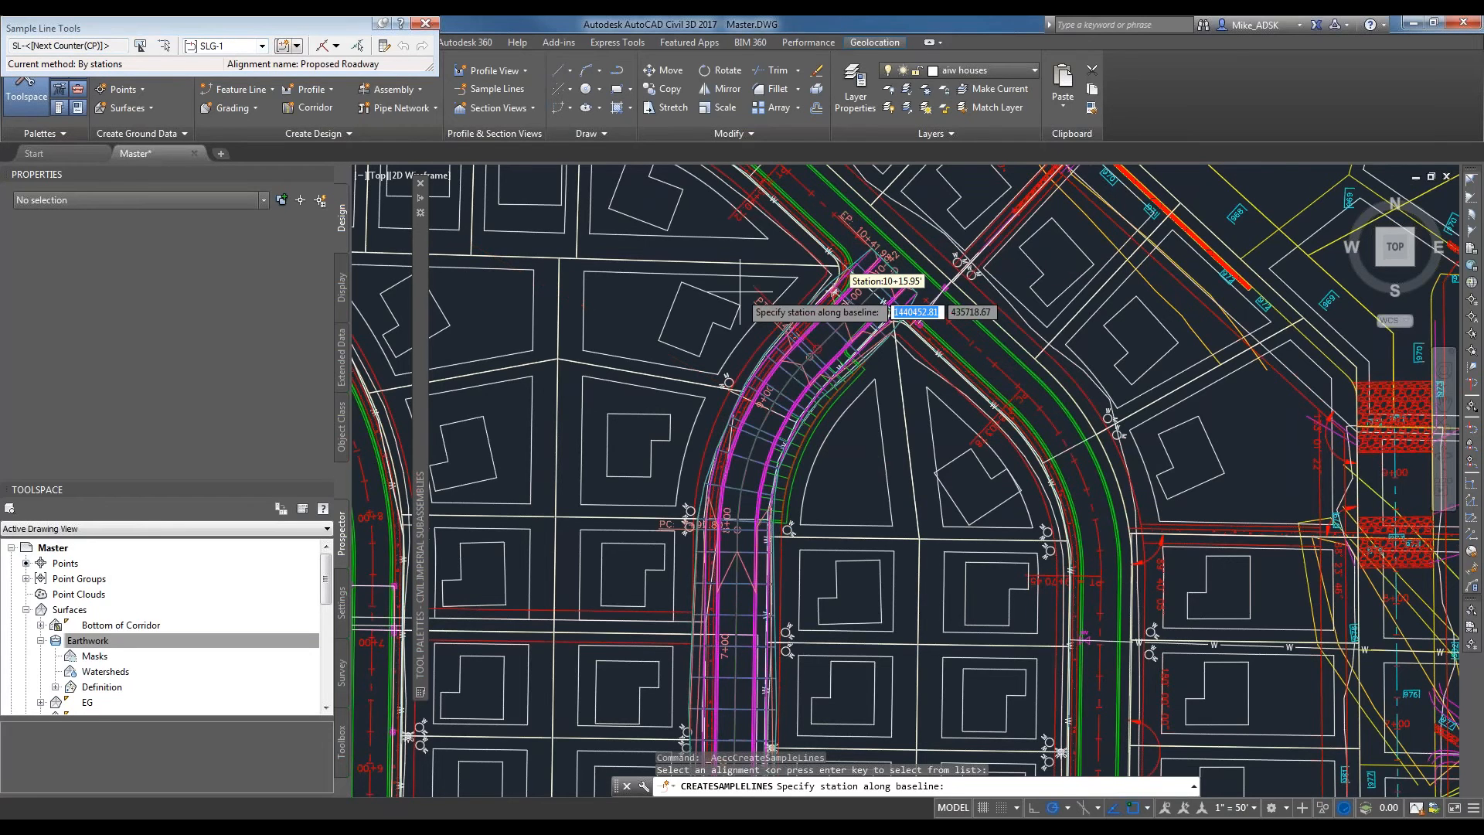
Switch the sample line creation method to By Station Range and enlarge its settings dialog.
scroll(895, 318, up, 4)
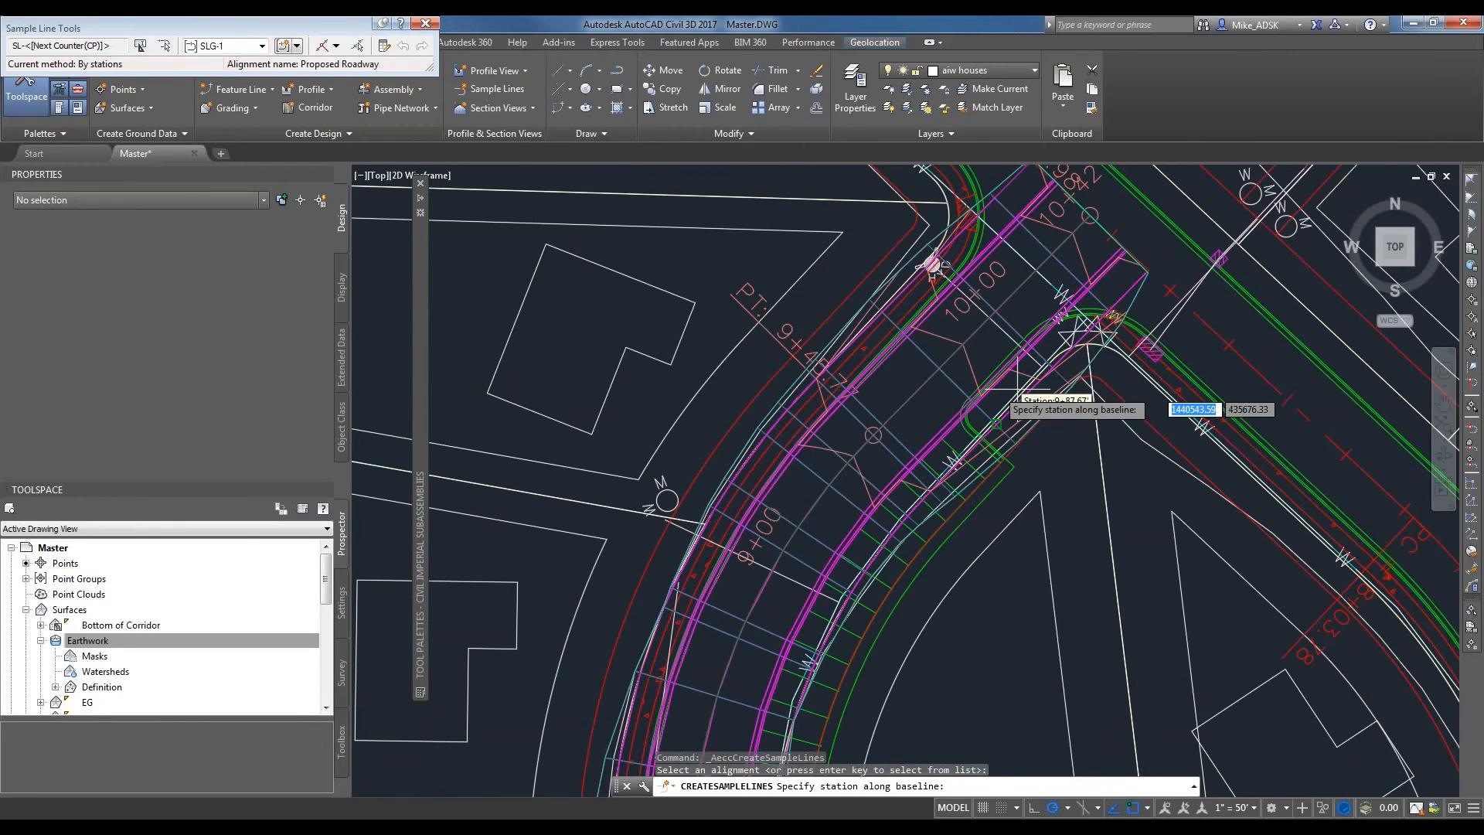
scroll(968, 448, down, 2)
scroll(993, 426, down, 2)
scroll(966, 581, up, 2)
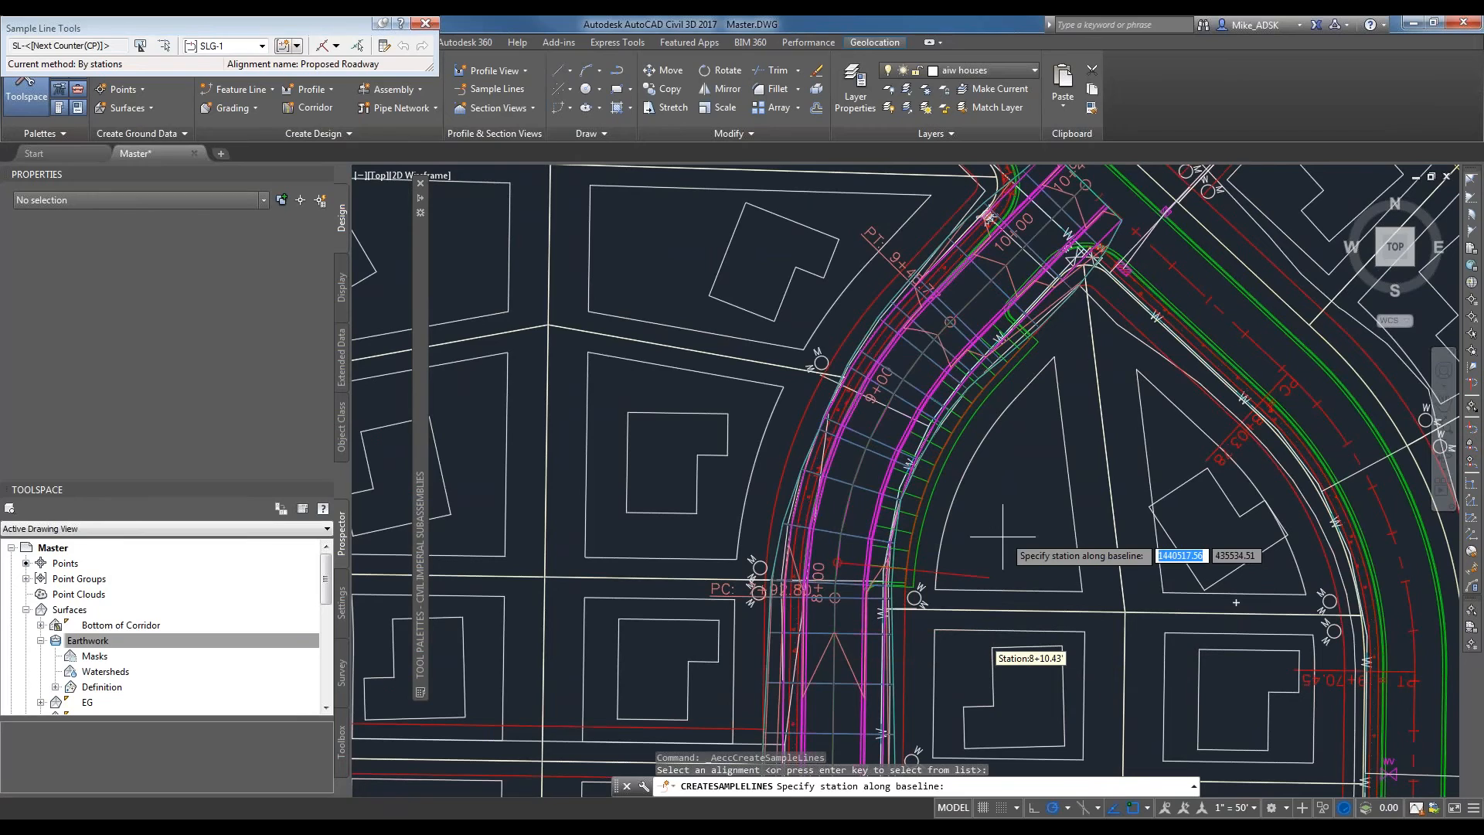
scroll(1035, 452, down, 2)
scroll(1051, 396, down, 2)
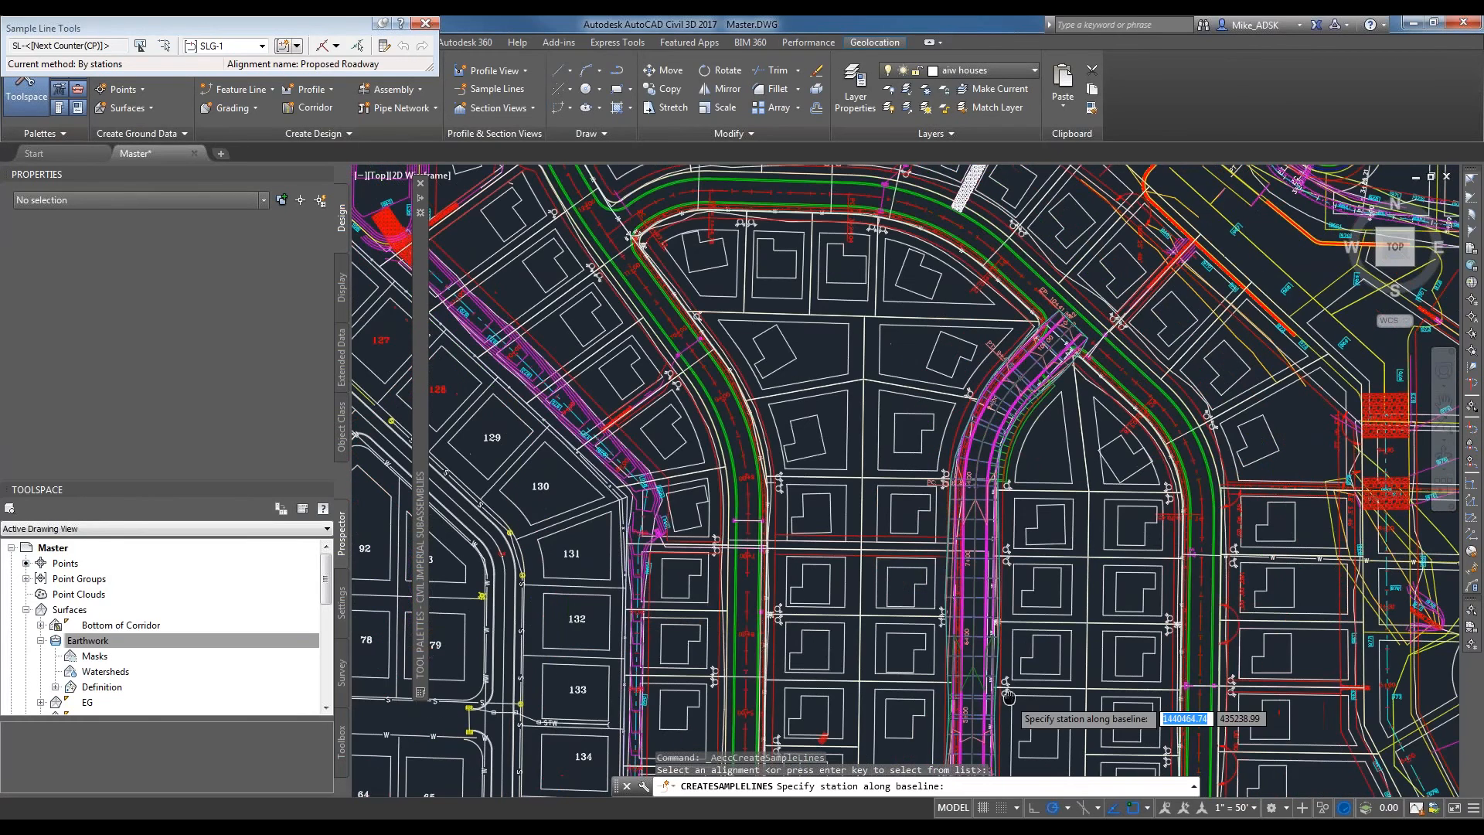
scroll(1008, 695, up, 2)
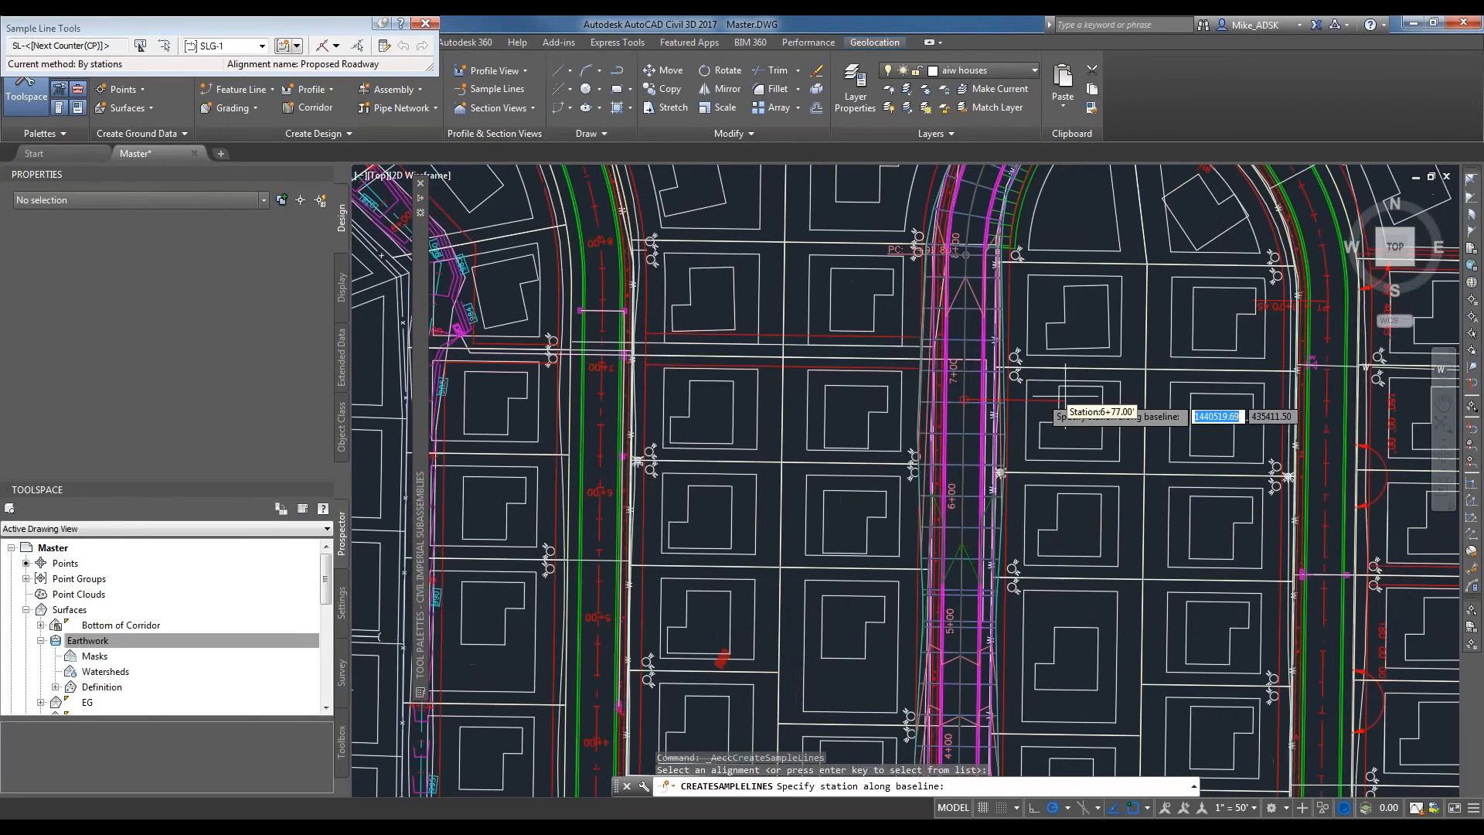
click(335, 45)
click(397, 59)
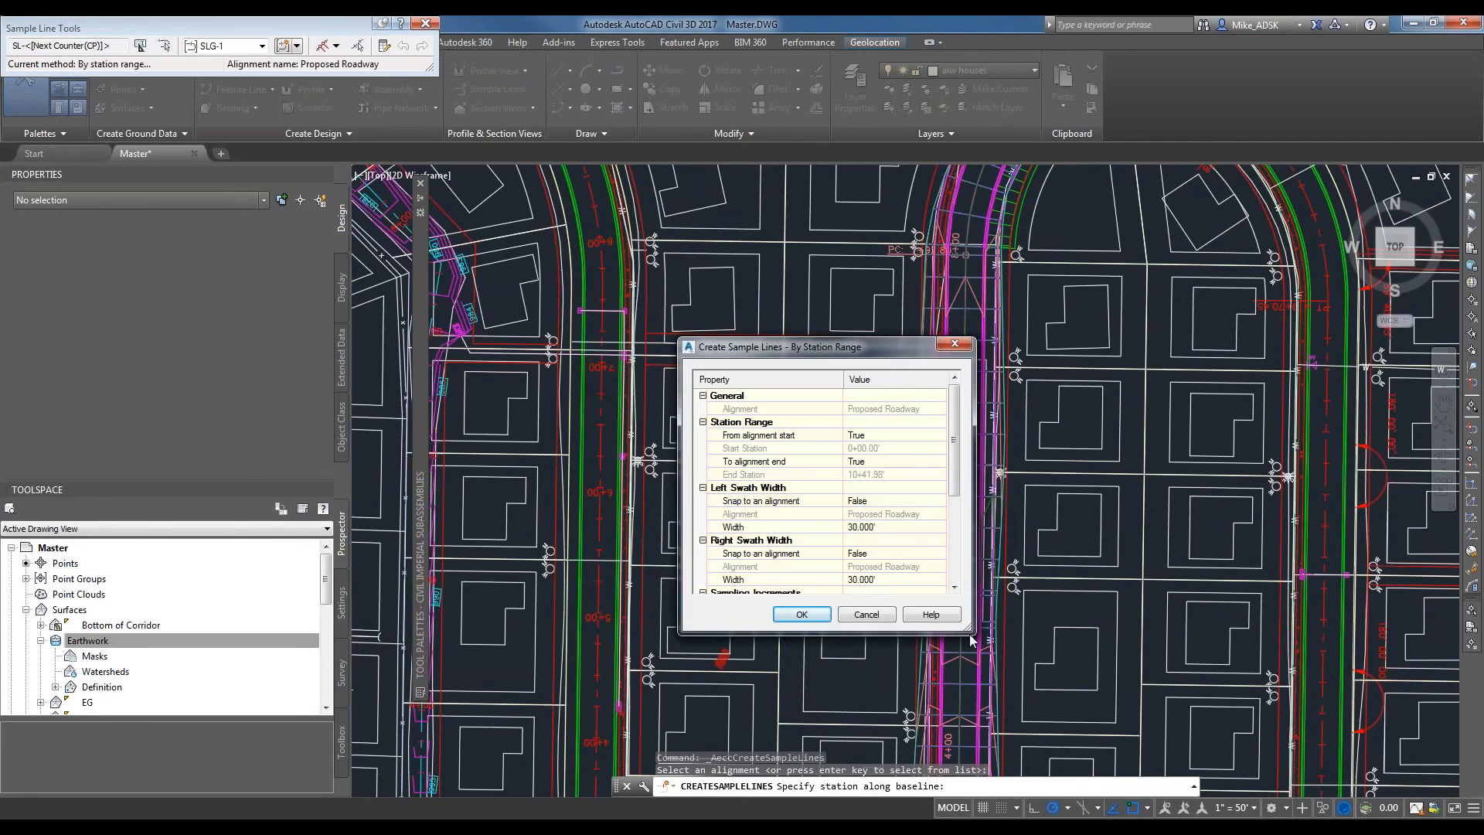
drag(966, 624, 1112, 727)
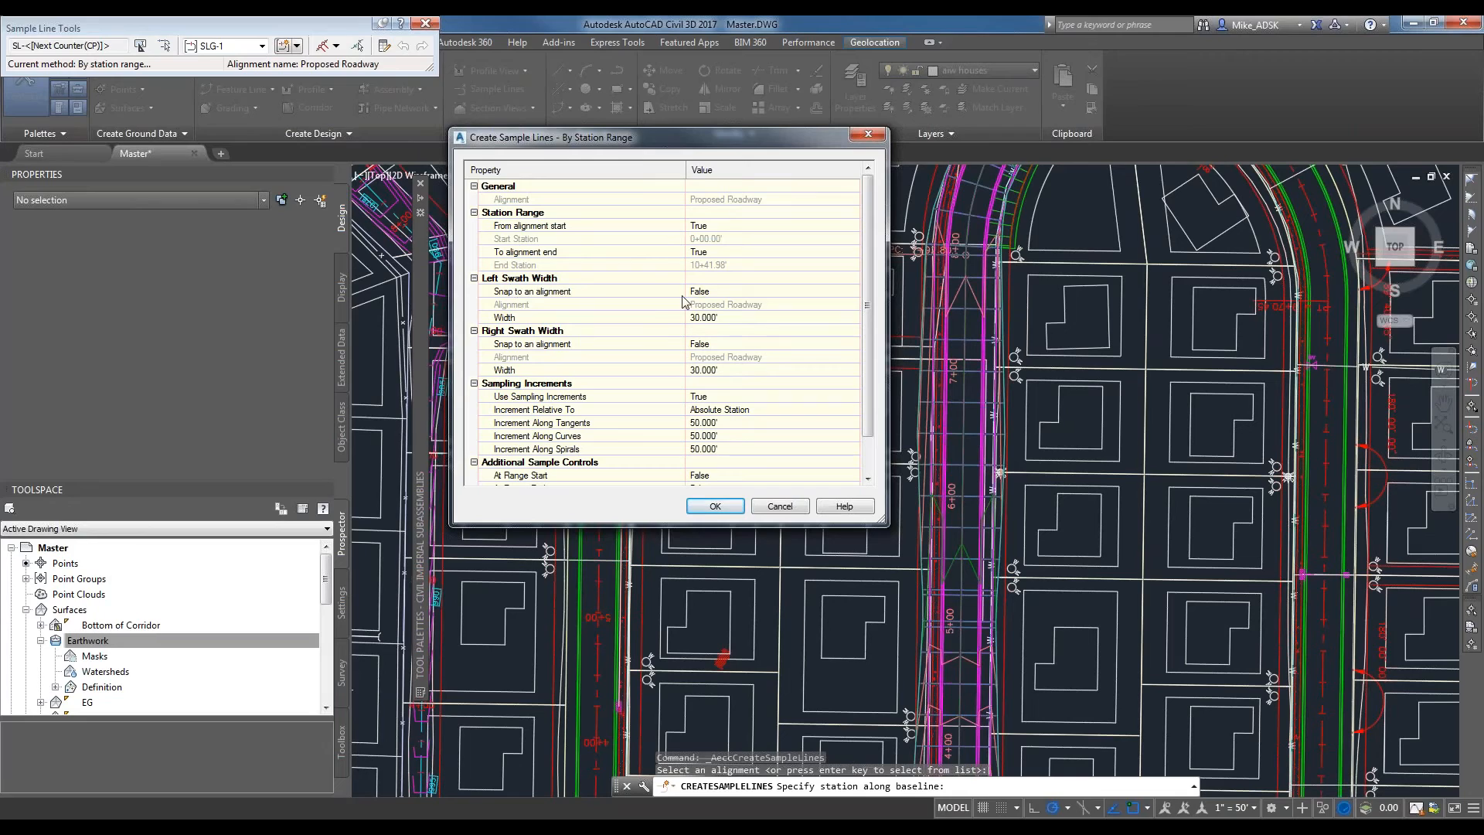
Enable sampling at the range start and end, and create the sample lines with 30 ft swaths and 50 ft increments.
click(852, 318)
drag(865, 341, 866, 377)
click(731, 436)
click(717, 459)
click(706, 449)
click(704, 473)
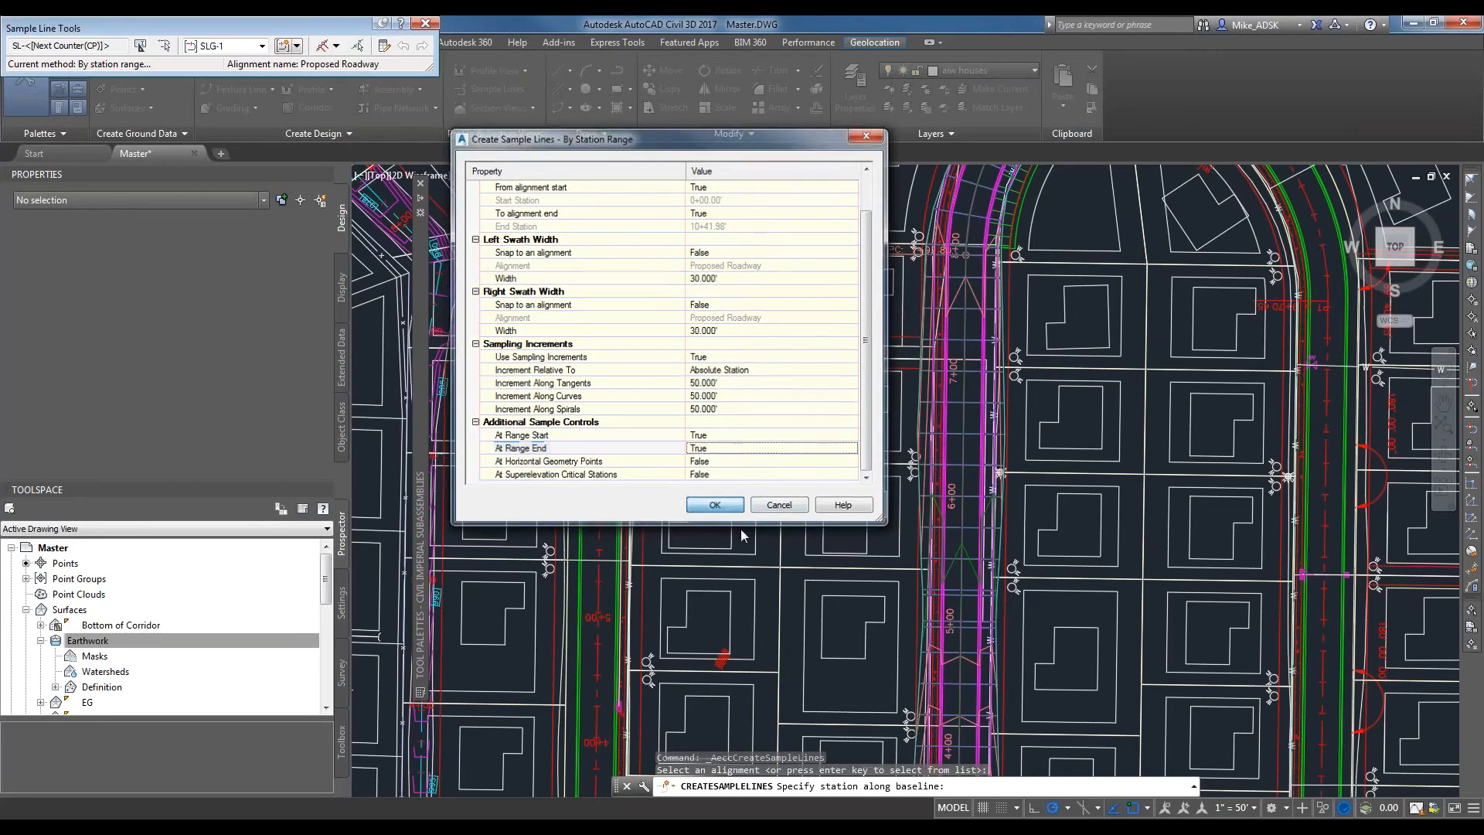
click(714, 506)
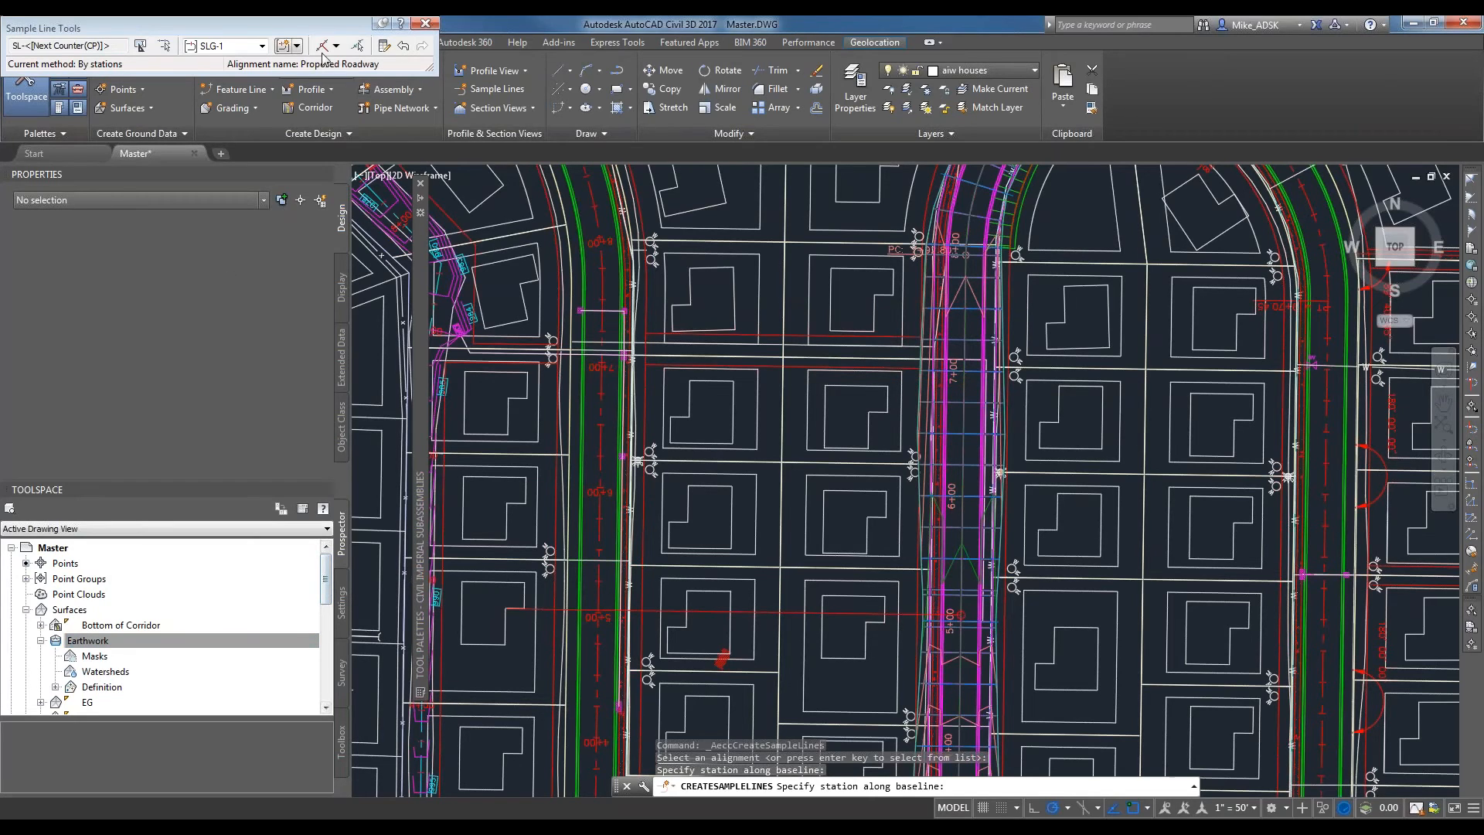
Expand the Proposed Roadway centerline alignment down to sample line group SLG-1 and list its sample lines.
click(27, 611)
click(25, 625)
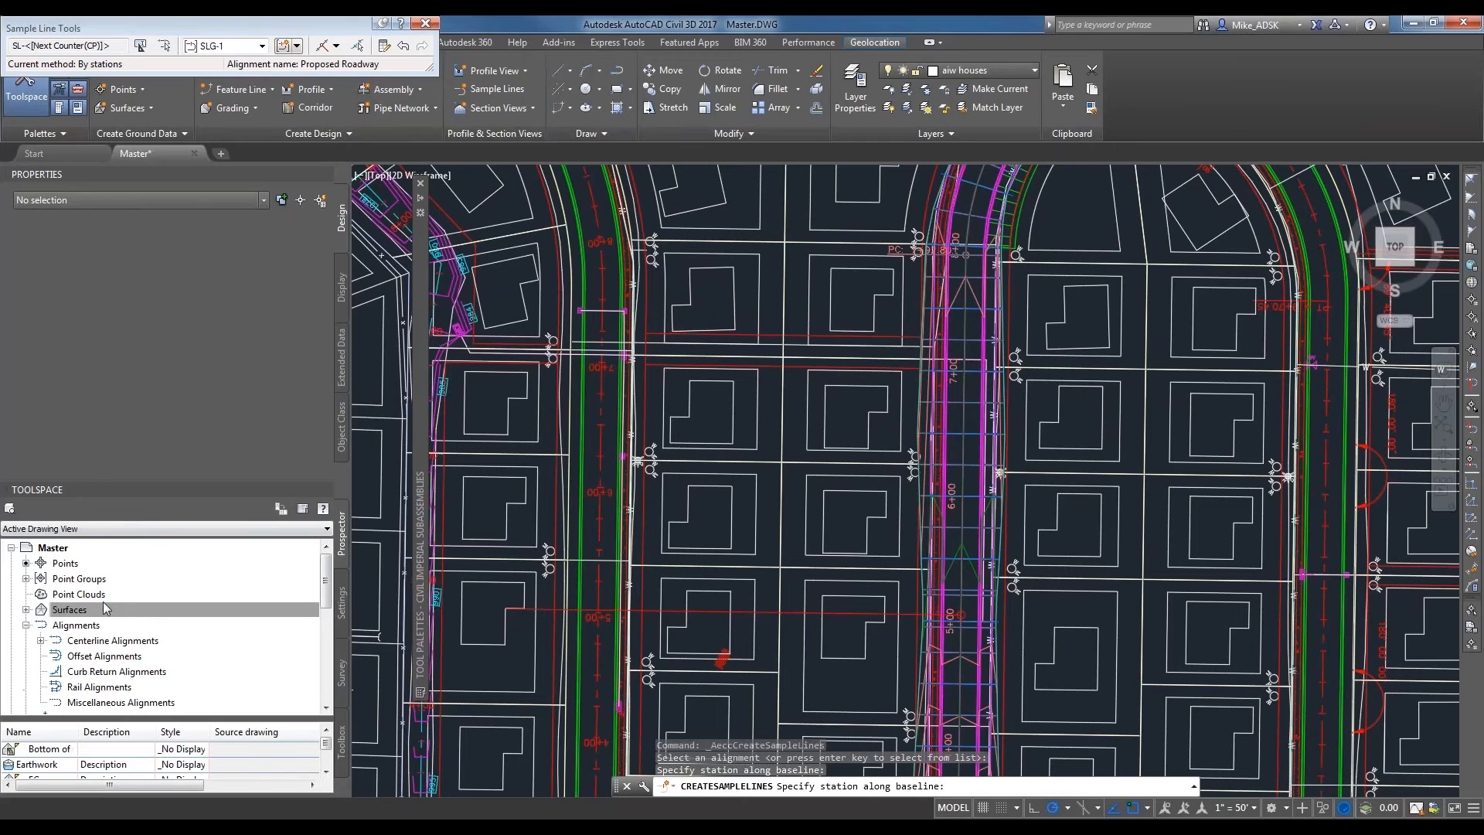
double_click(77, 641)
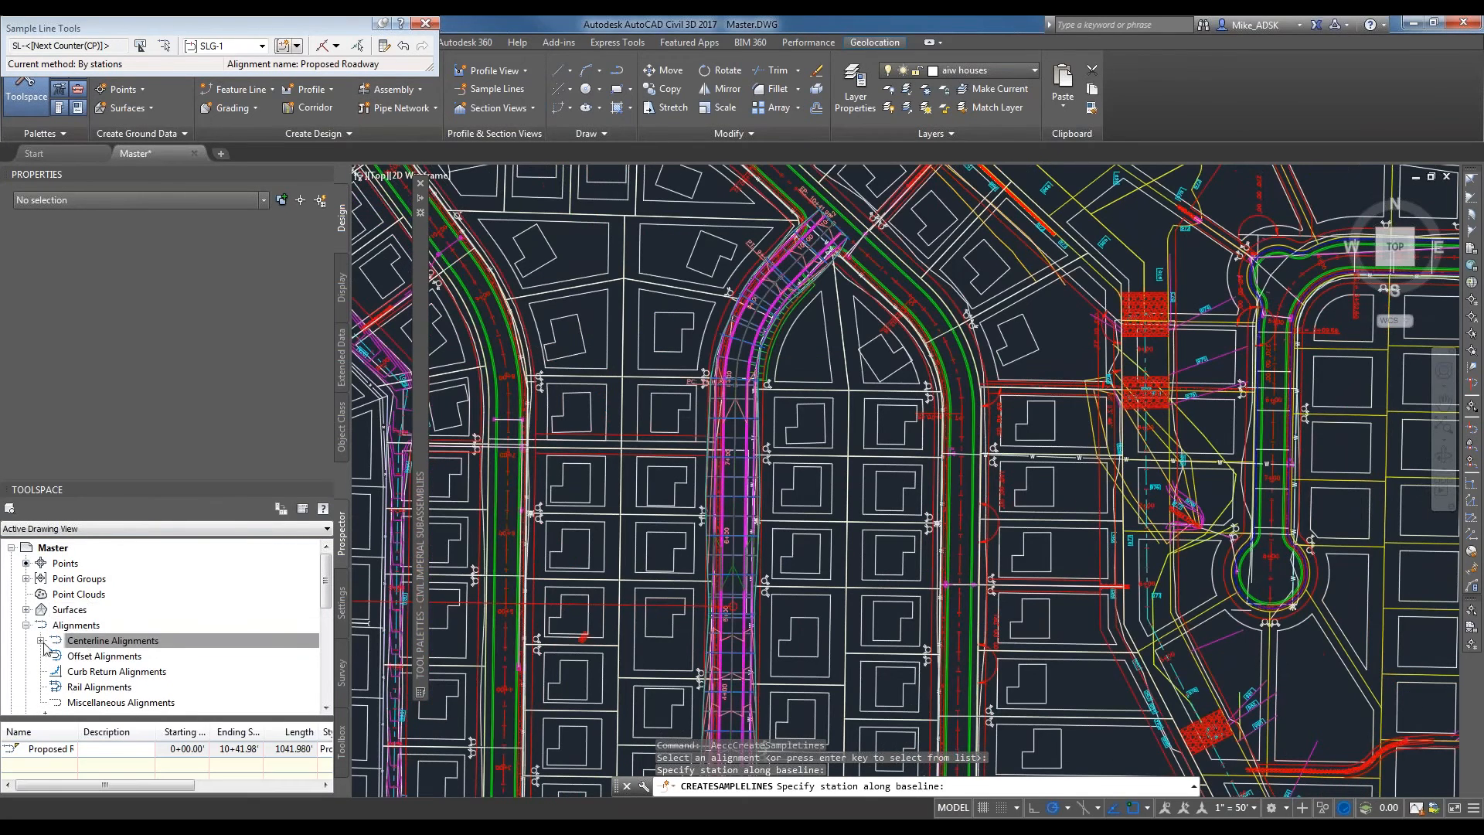
click(55, 656)
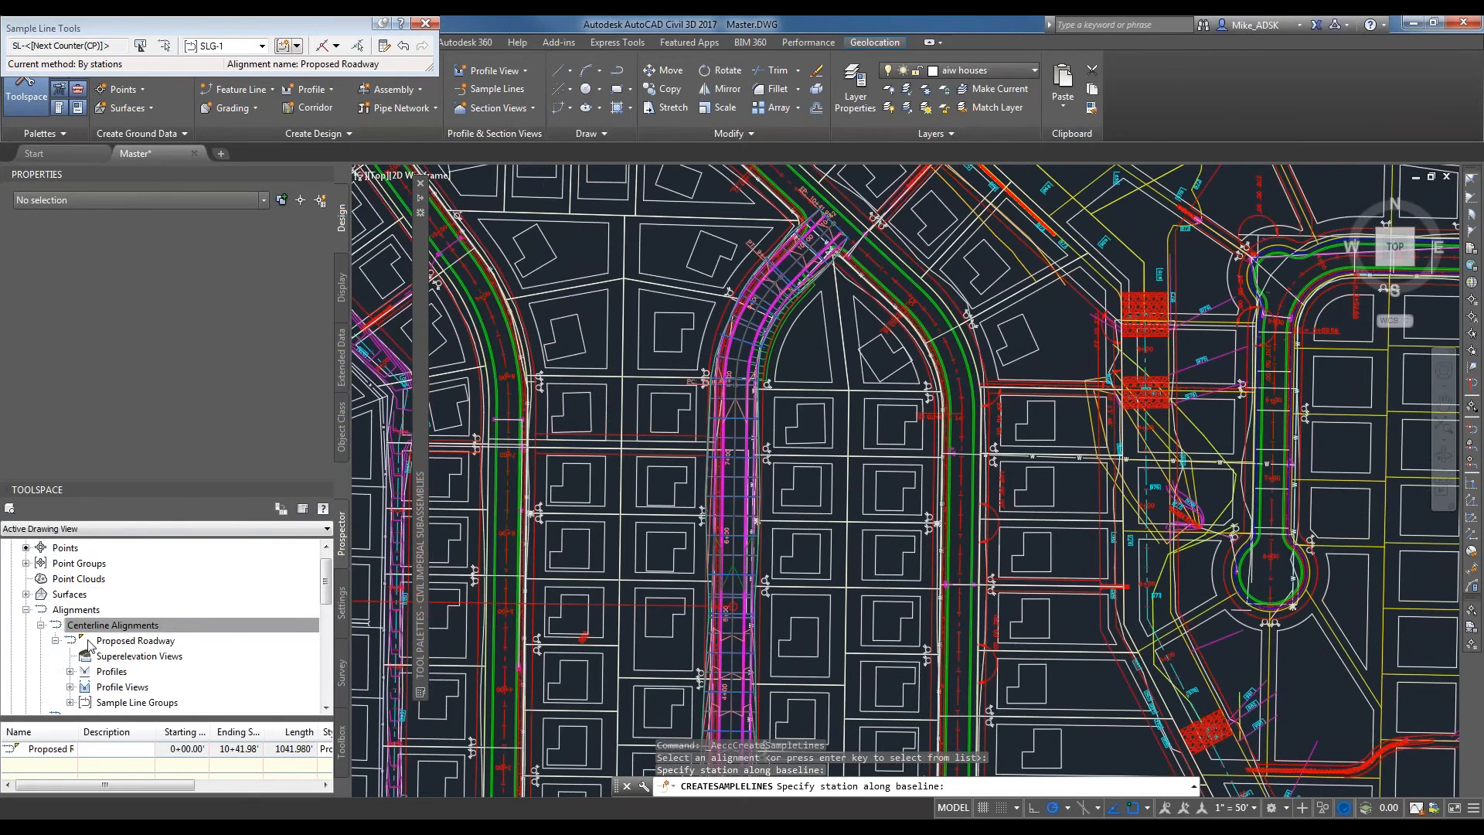
scroll(91, 646, down, 3)
click(70, 702)
click(120, 703)
click(84, 703)
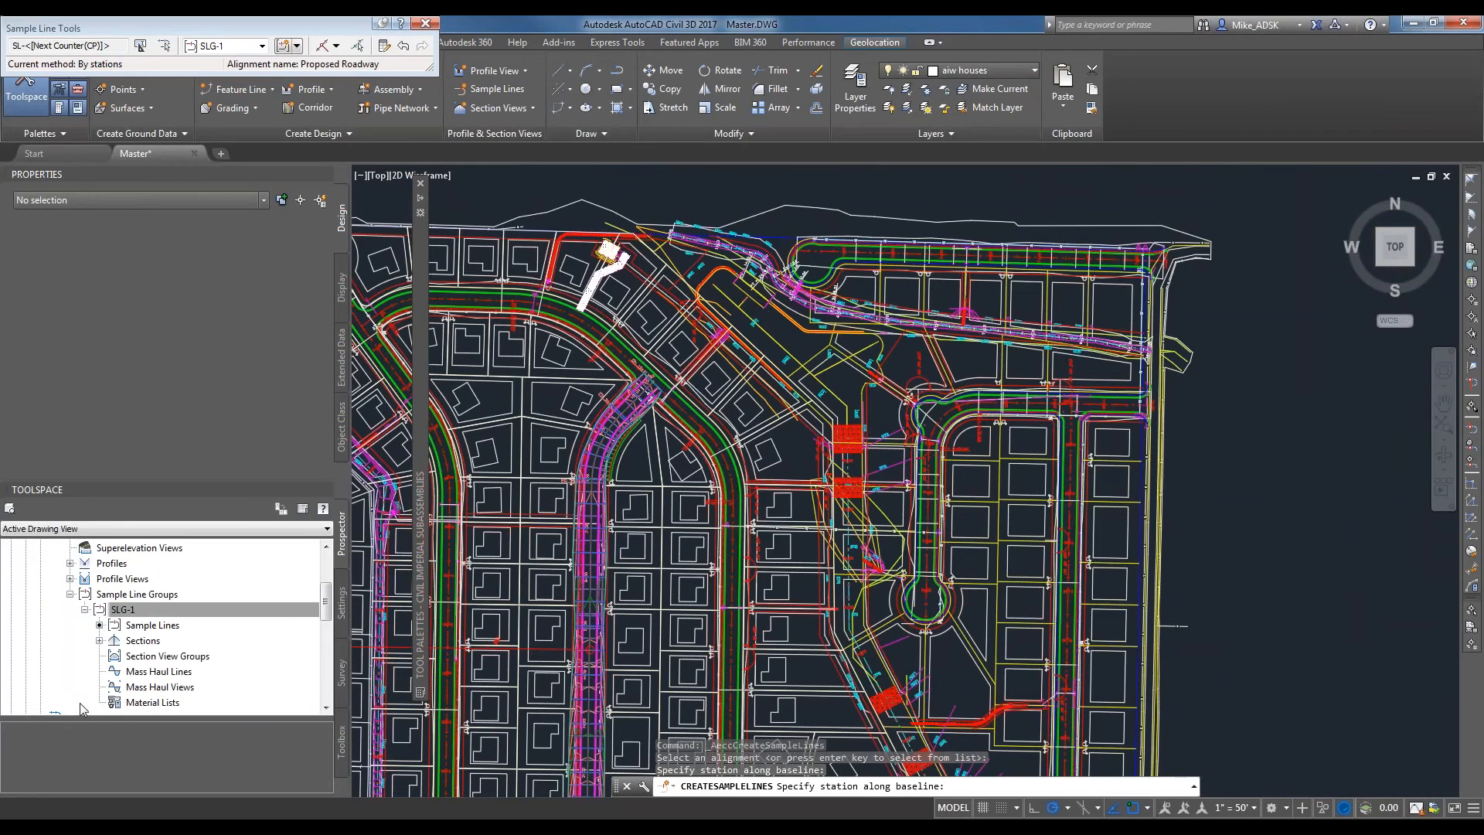
click(153, 624)
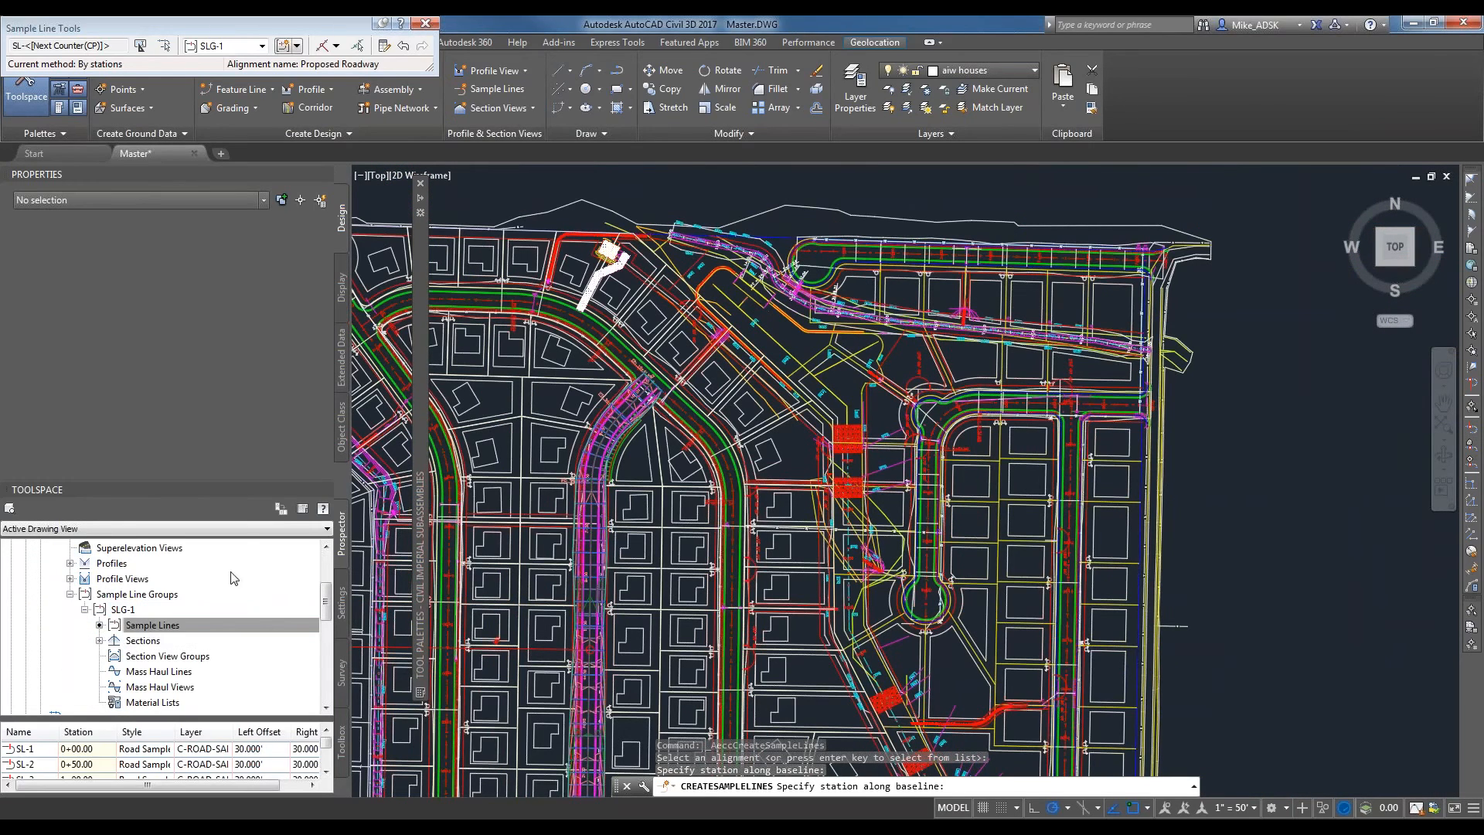
Enlarge the list of SLG-1 sample lines, review their stations and offsets, and close the Sample Line Tools.
scroll(330, 606, up, 2)
click(125, 619)
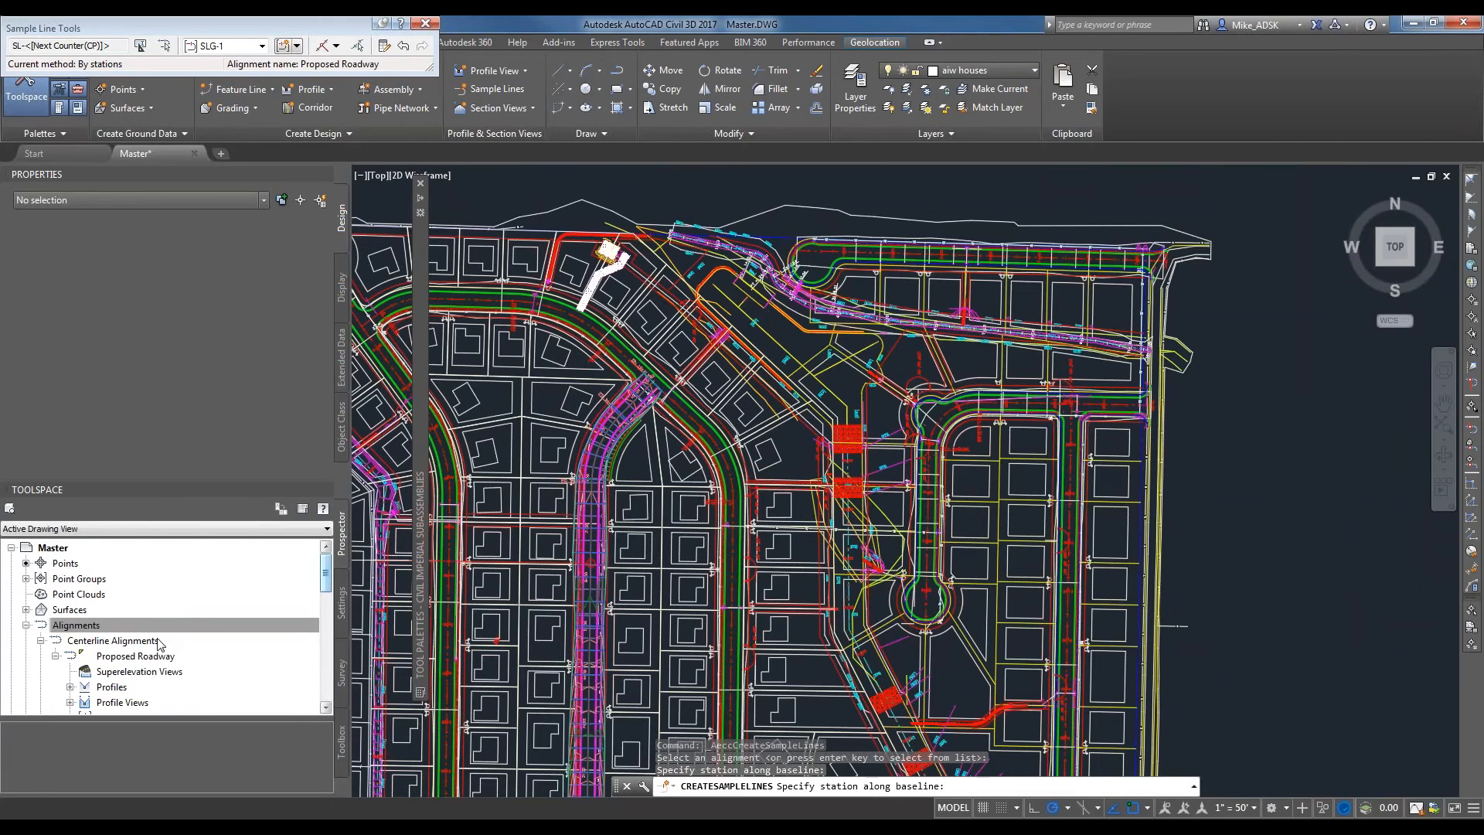
scroll(194, 618, down, 3)
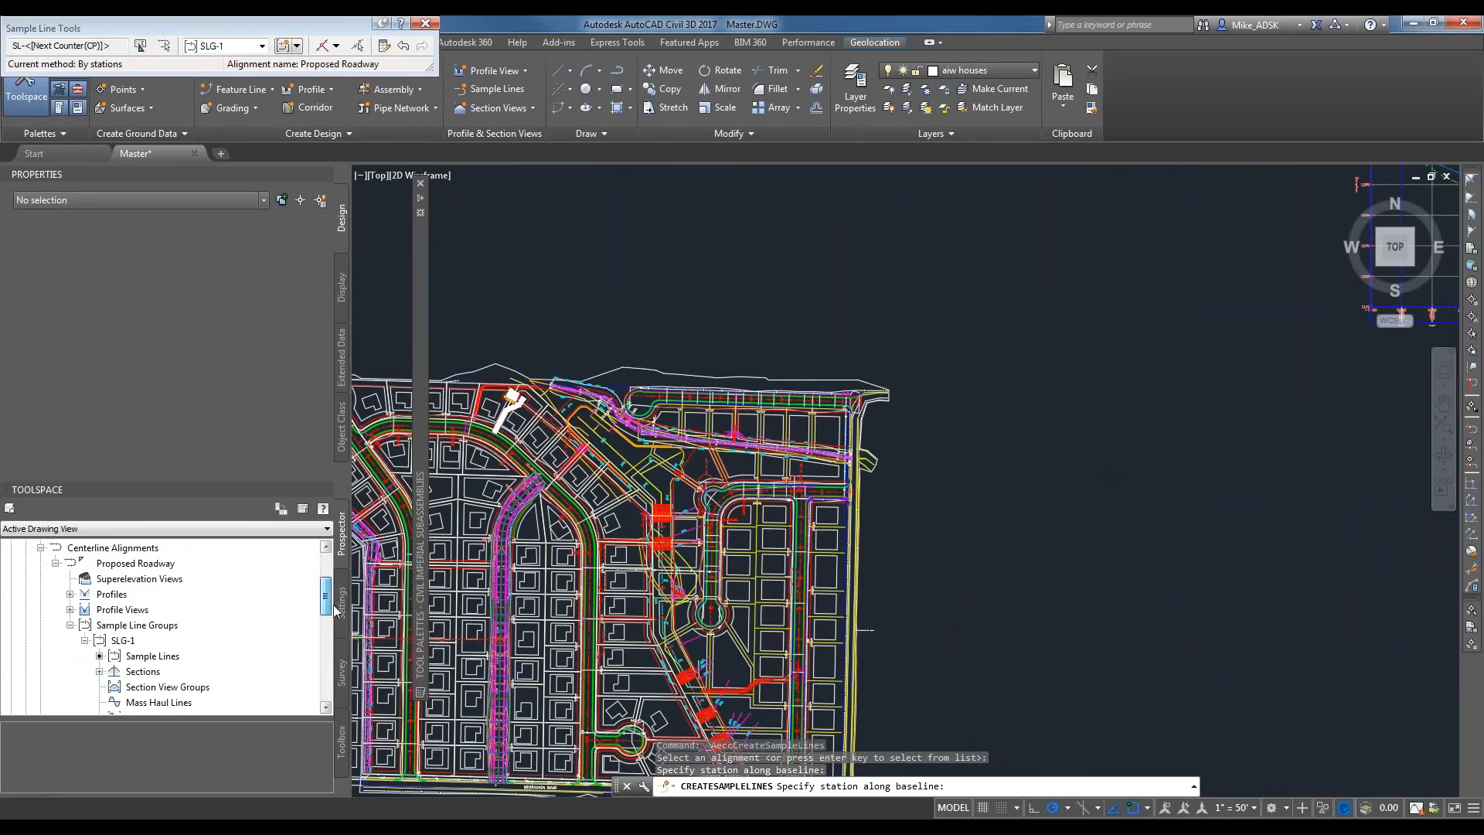
scroll(313, 596, up, 3)
scroll(214, 613, down, 1)
scroll(186, 607, down, 2)
click(124, 594)
click(152, 609)
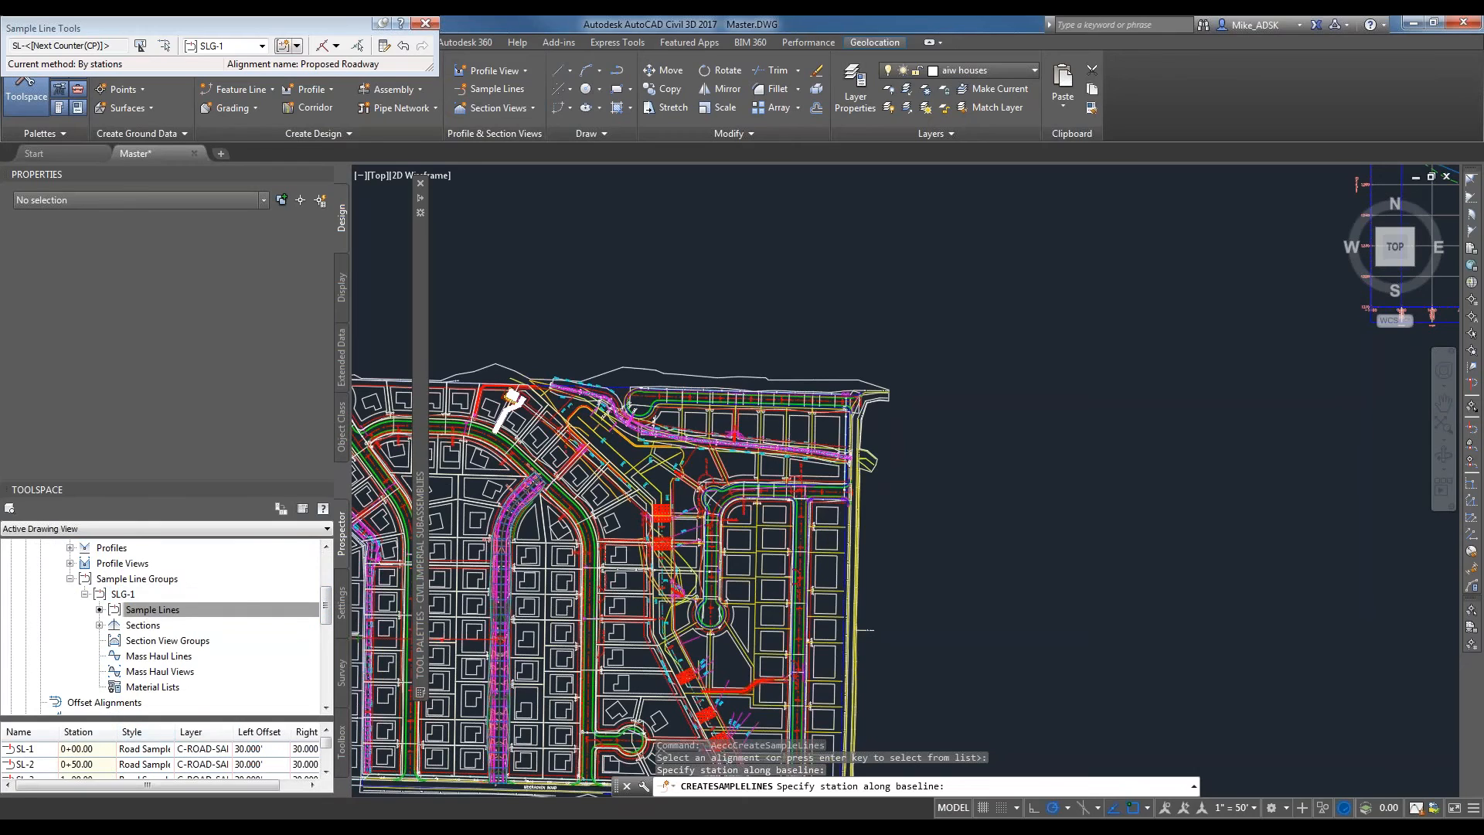
drag(129, 718, 129, 663)
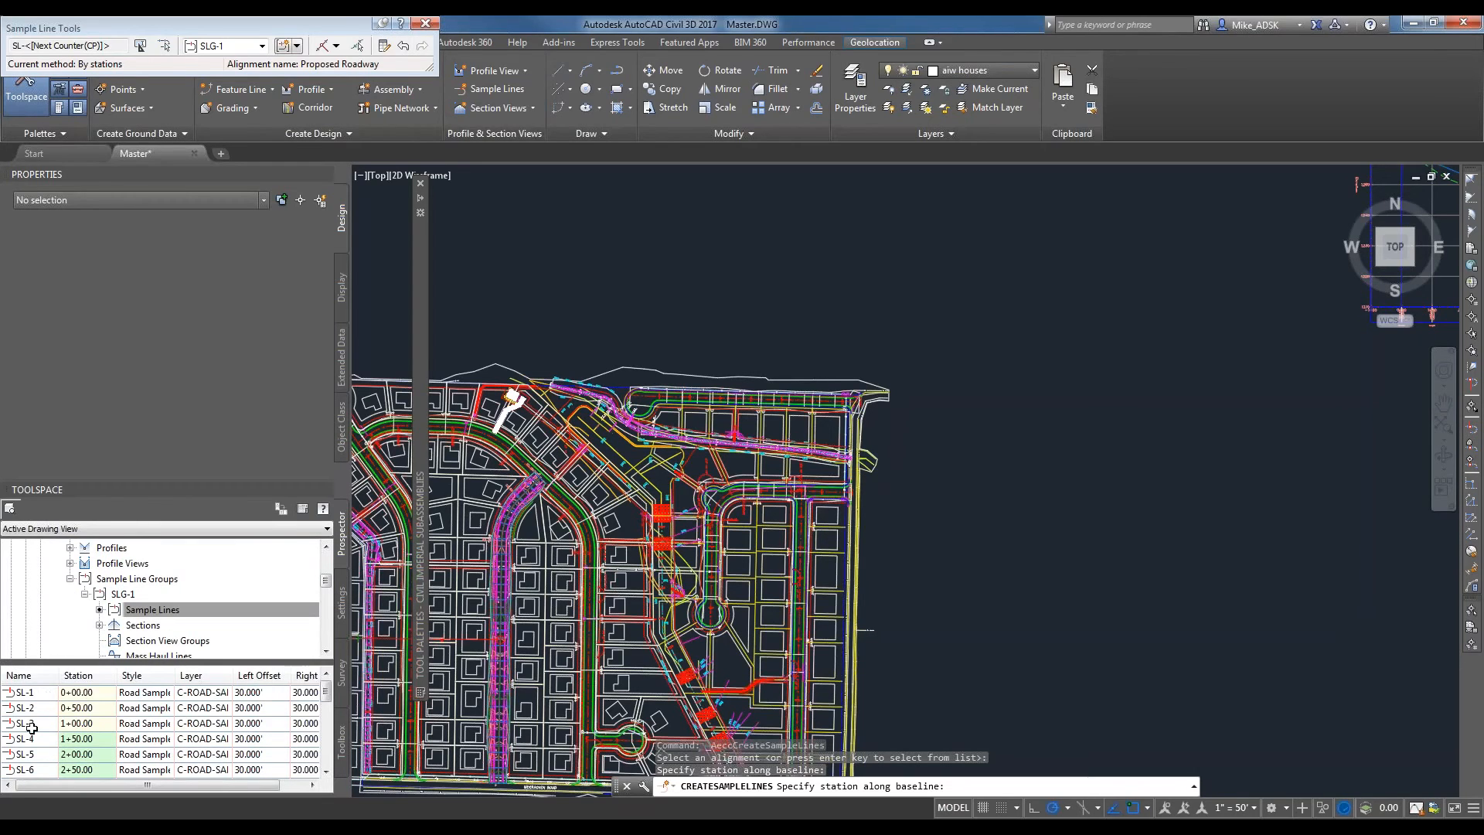
click(77, 709)
click(80, 754)
click(92, 770)
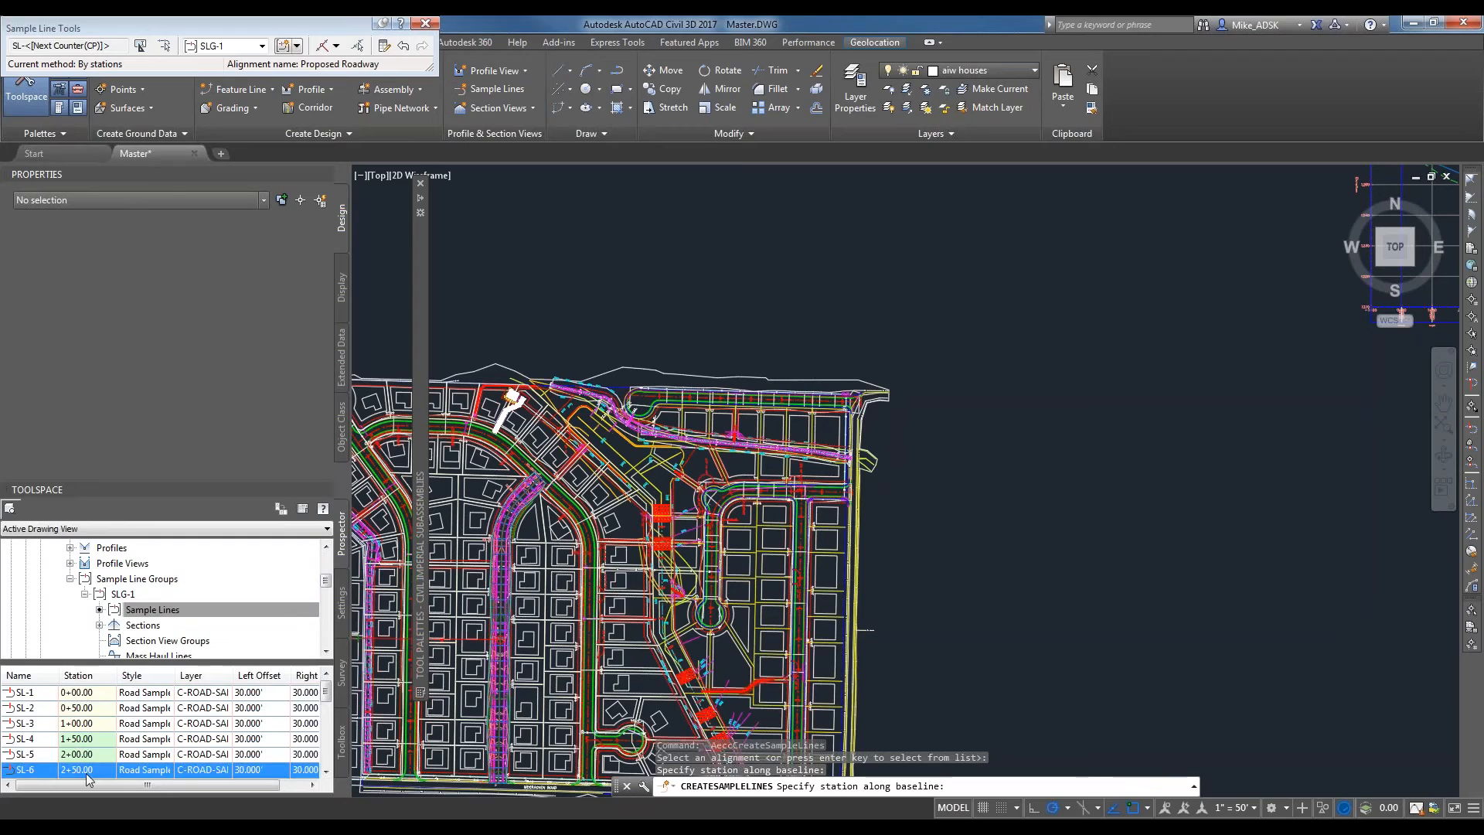
click(426, 23)
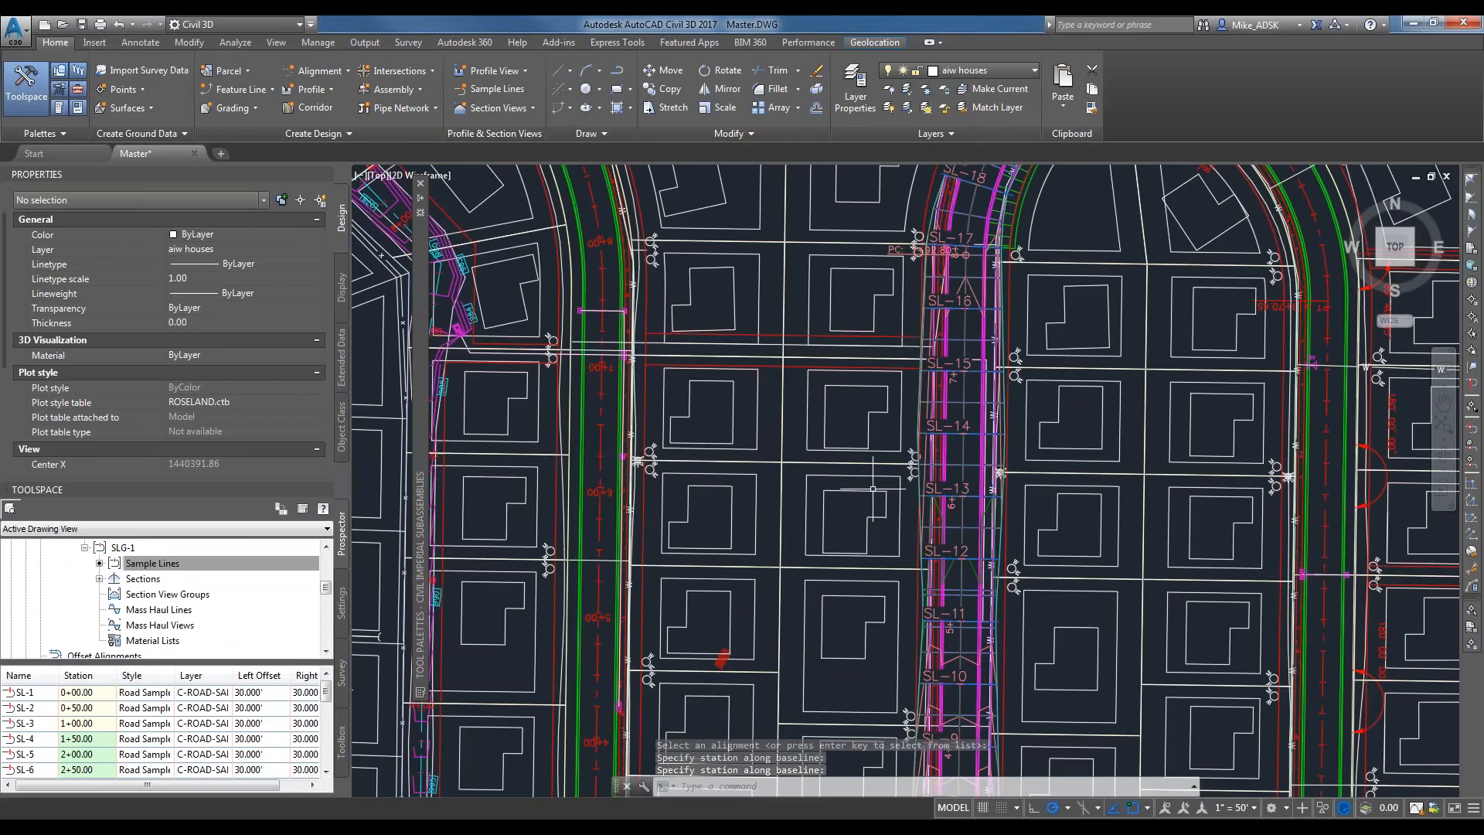
Start creating multiple section views for the Proposed Roadway alignment and sample line group SLG-1, keeping the automatic station range.
scroll(872, 489, down, 10)
click(512, 110)
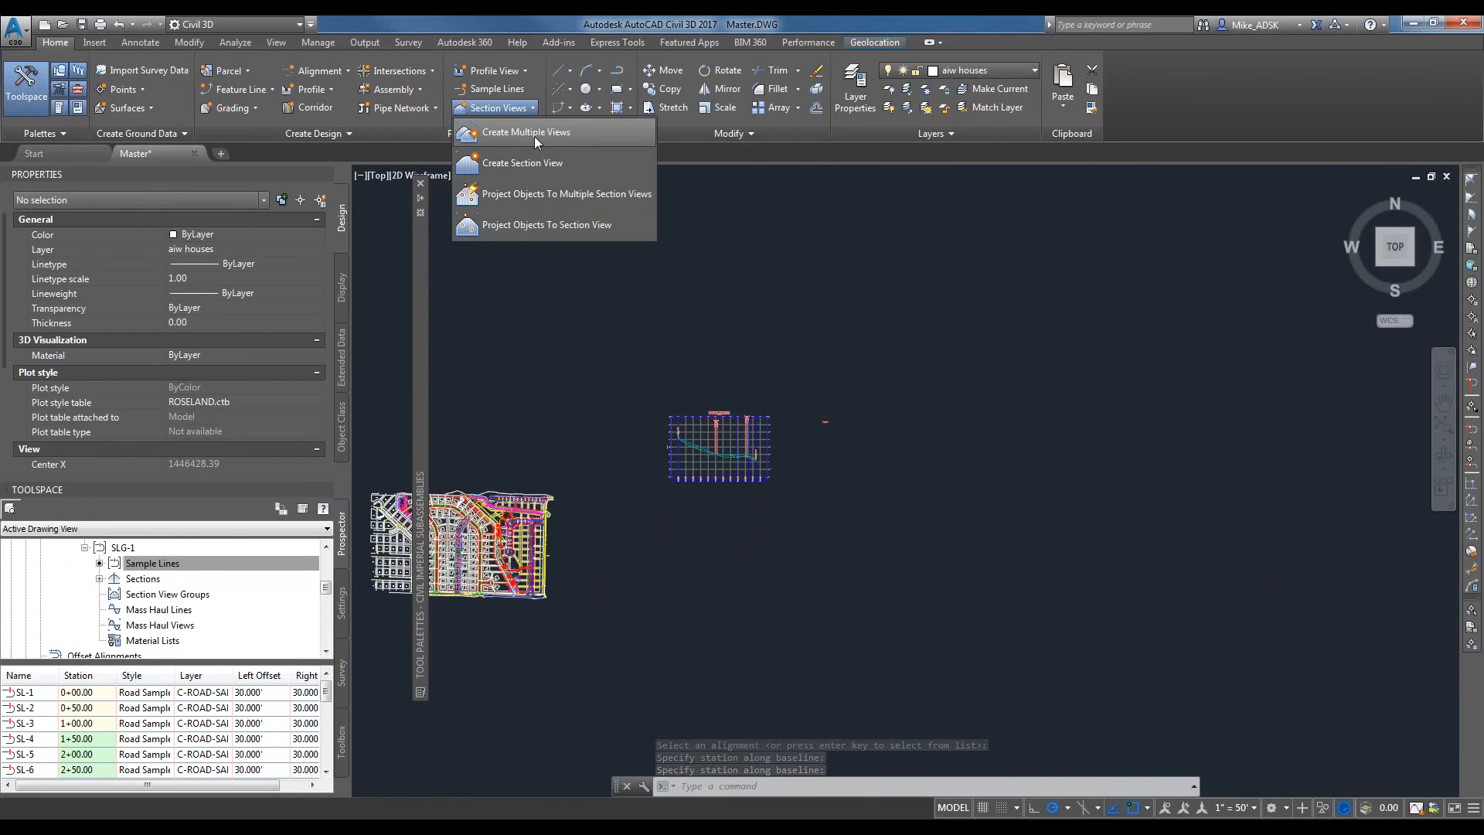
click(544, 132)
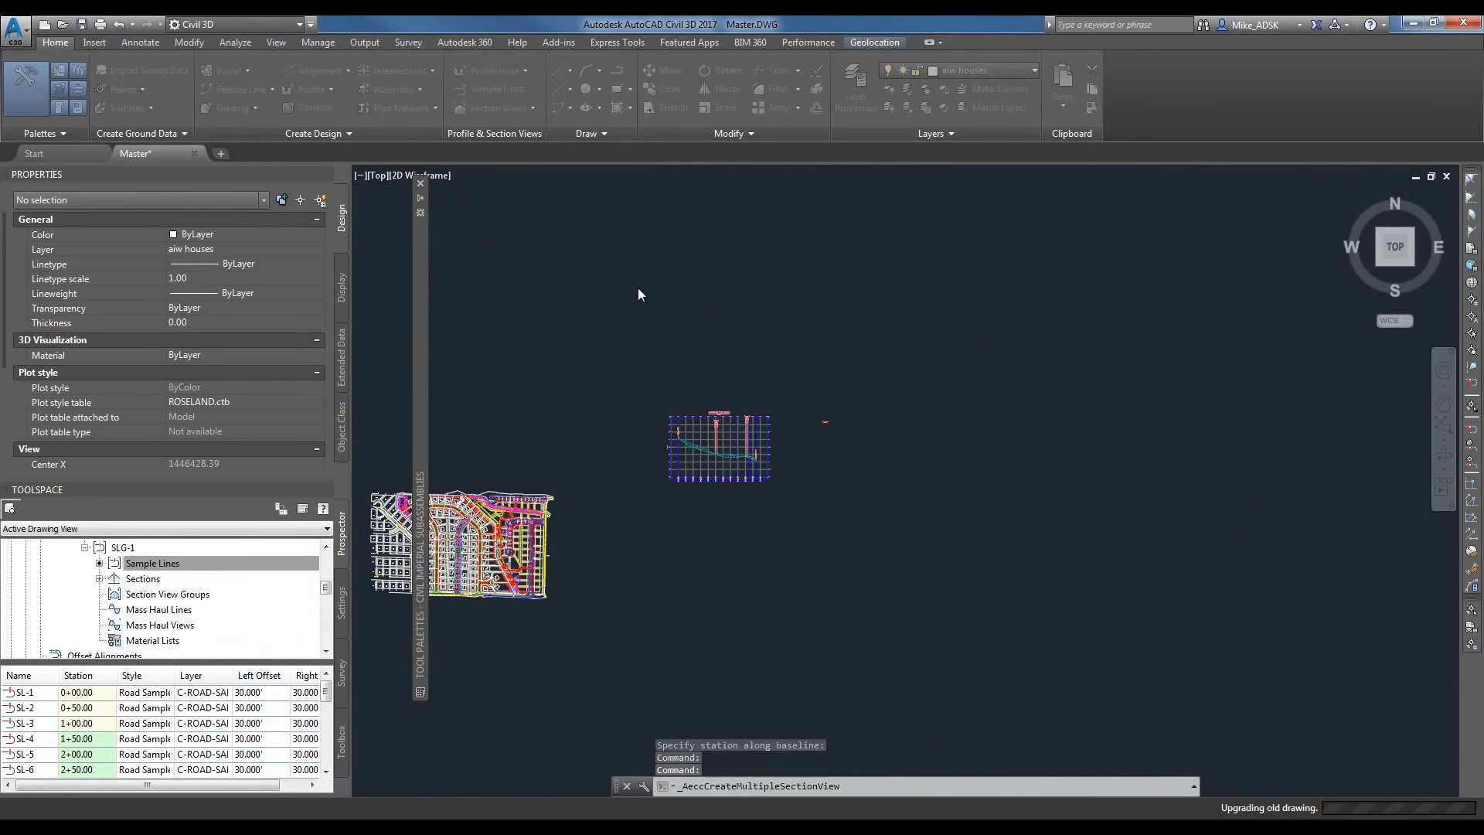
drag(675, 217, 799, 194)
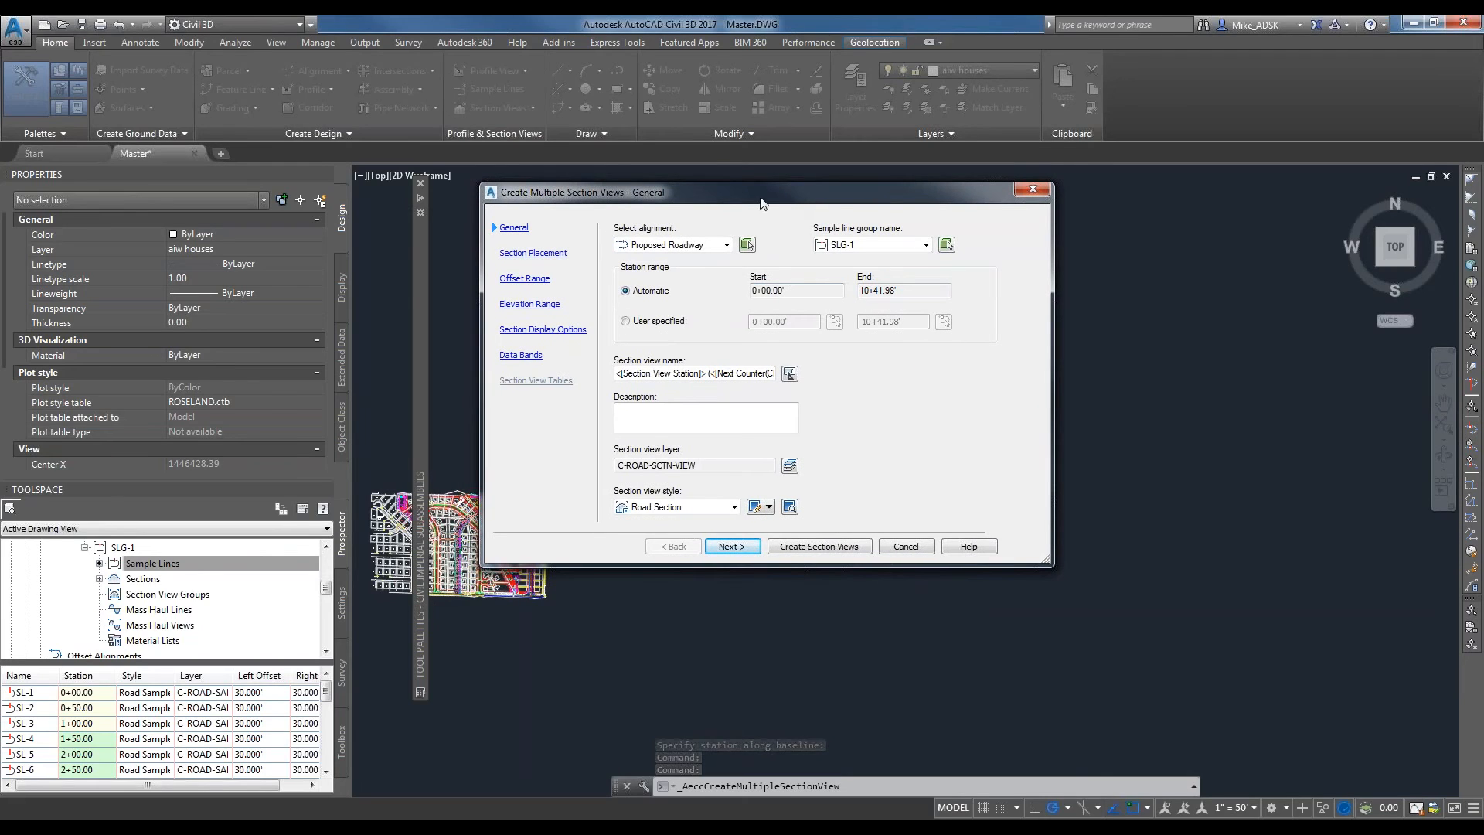
click(885, 246)
click(884, 247)
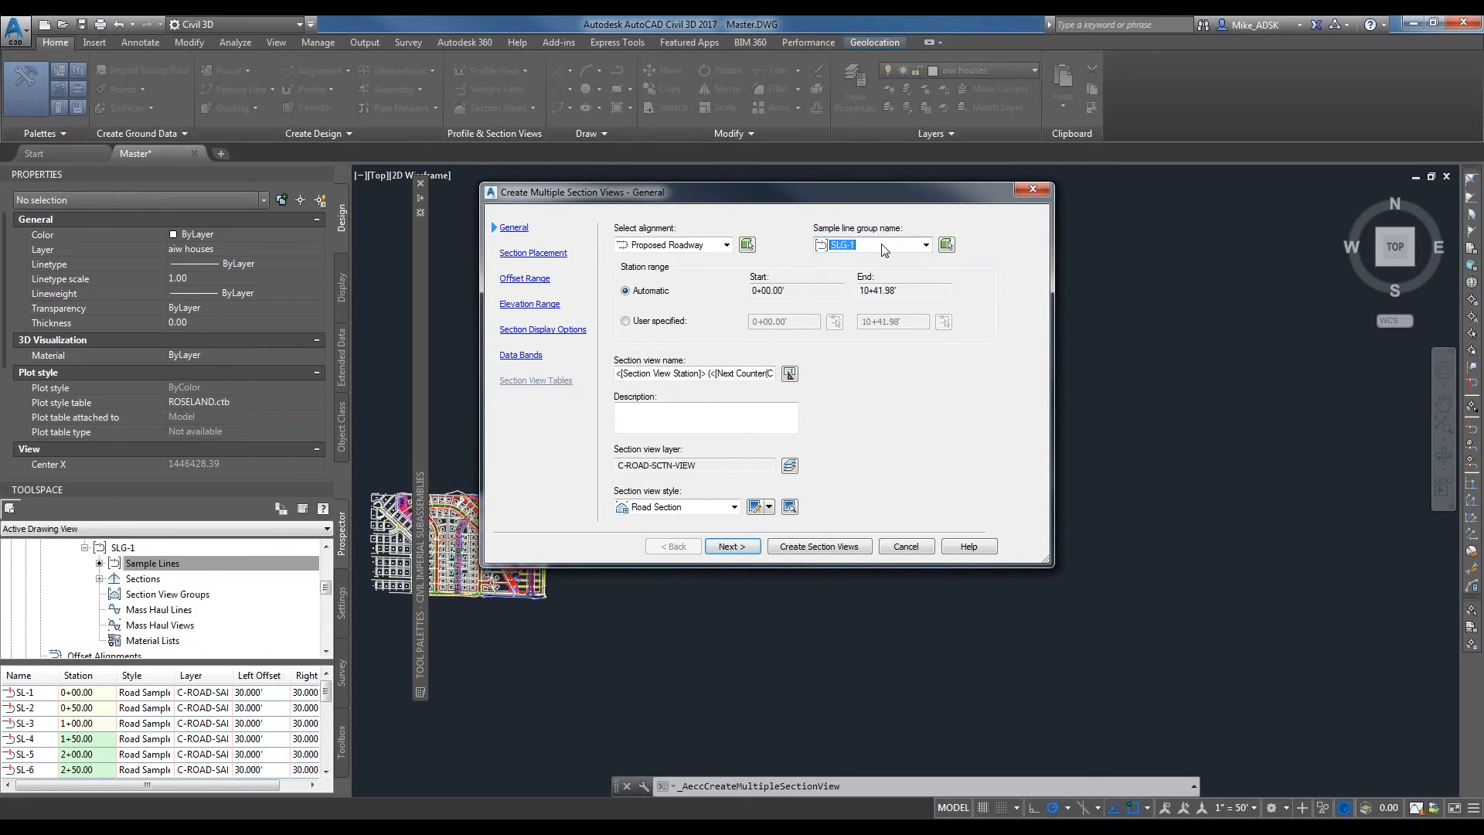
click(670, 245)
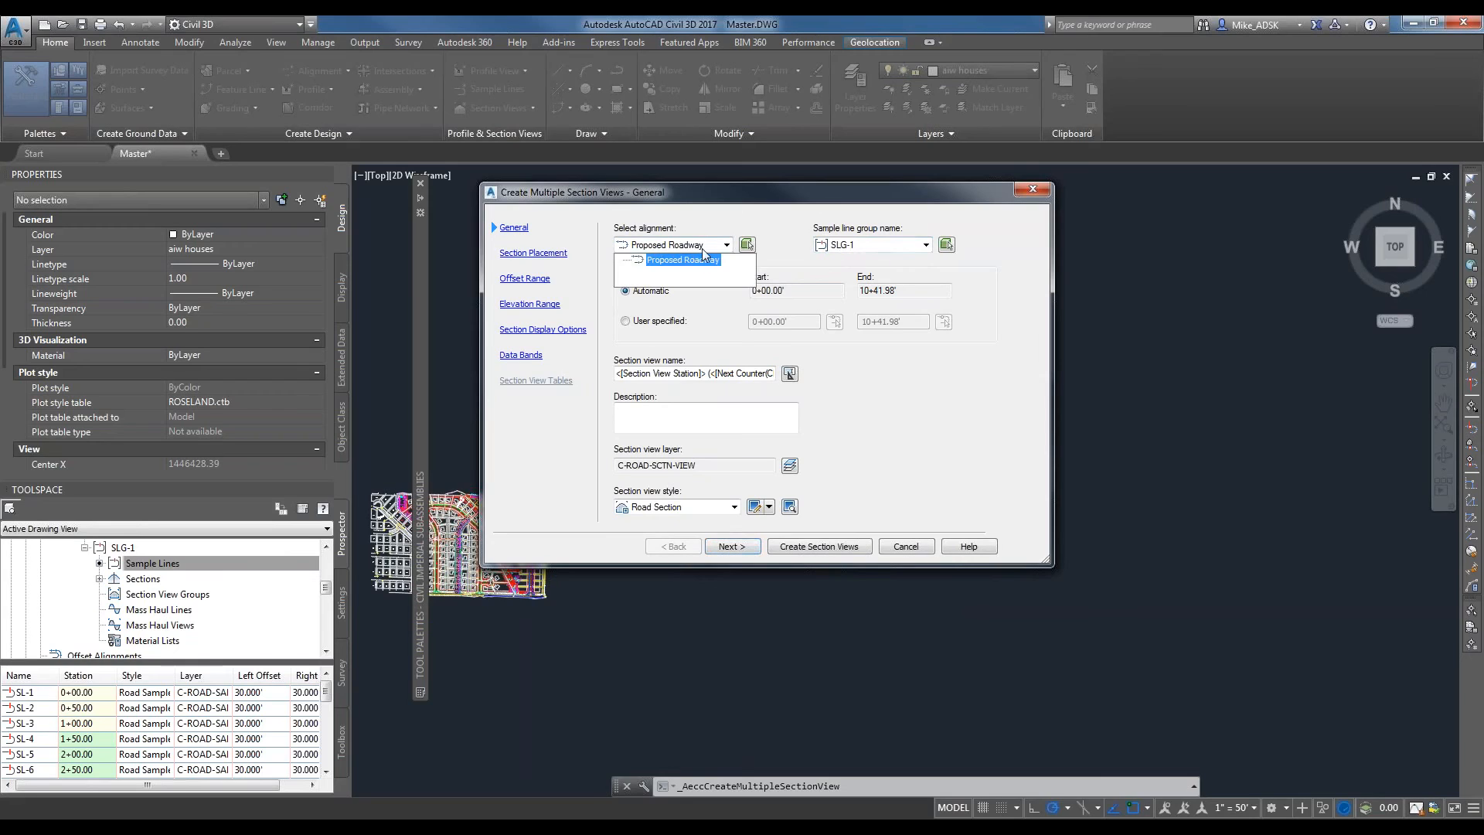
click(701, 253)
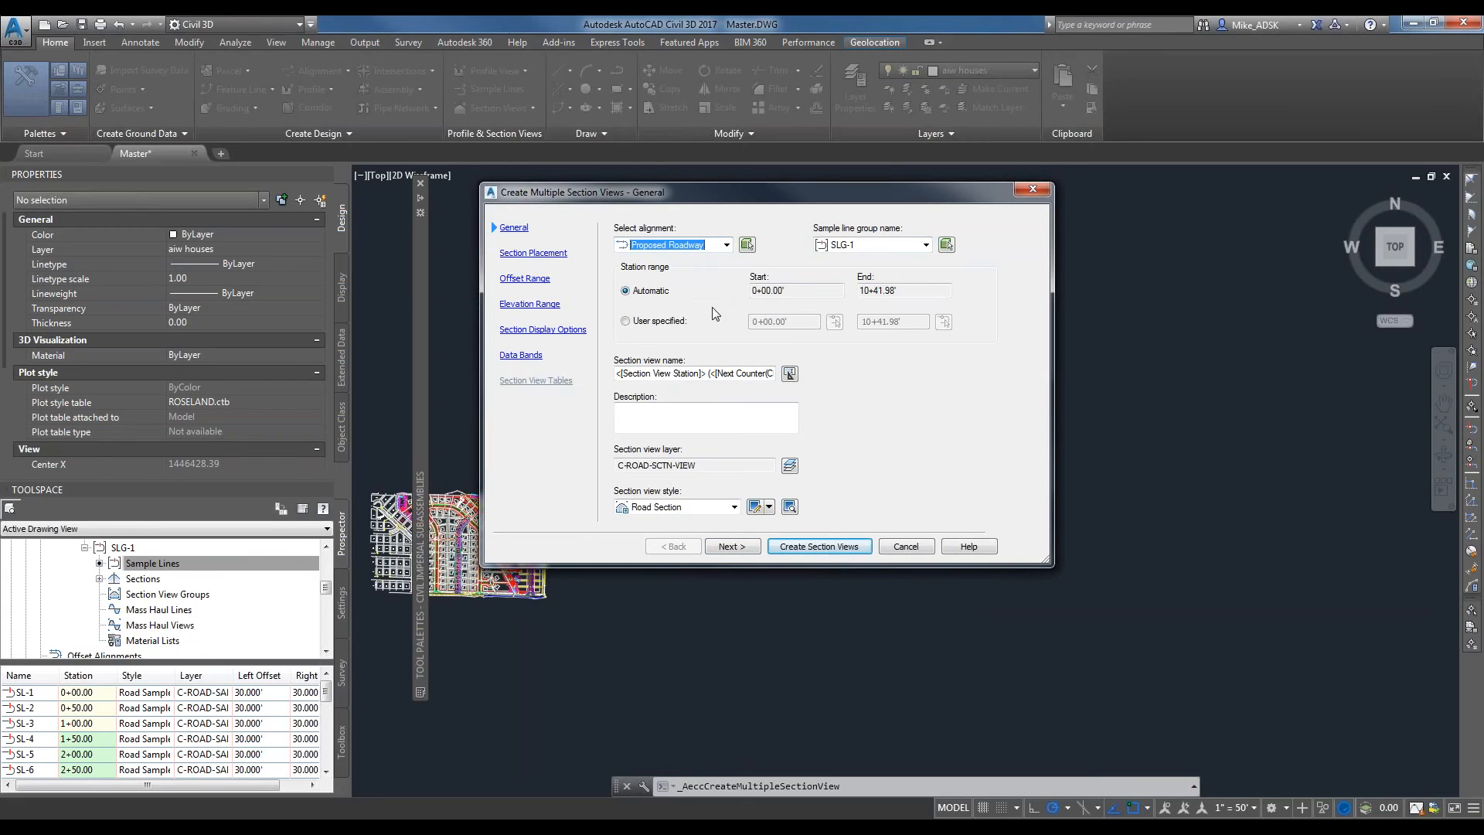
click(728, 546)
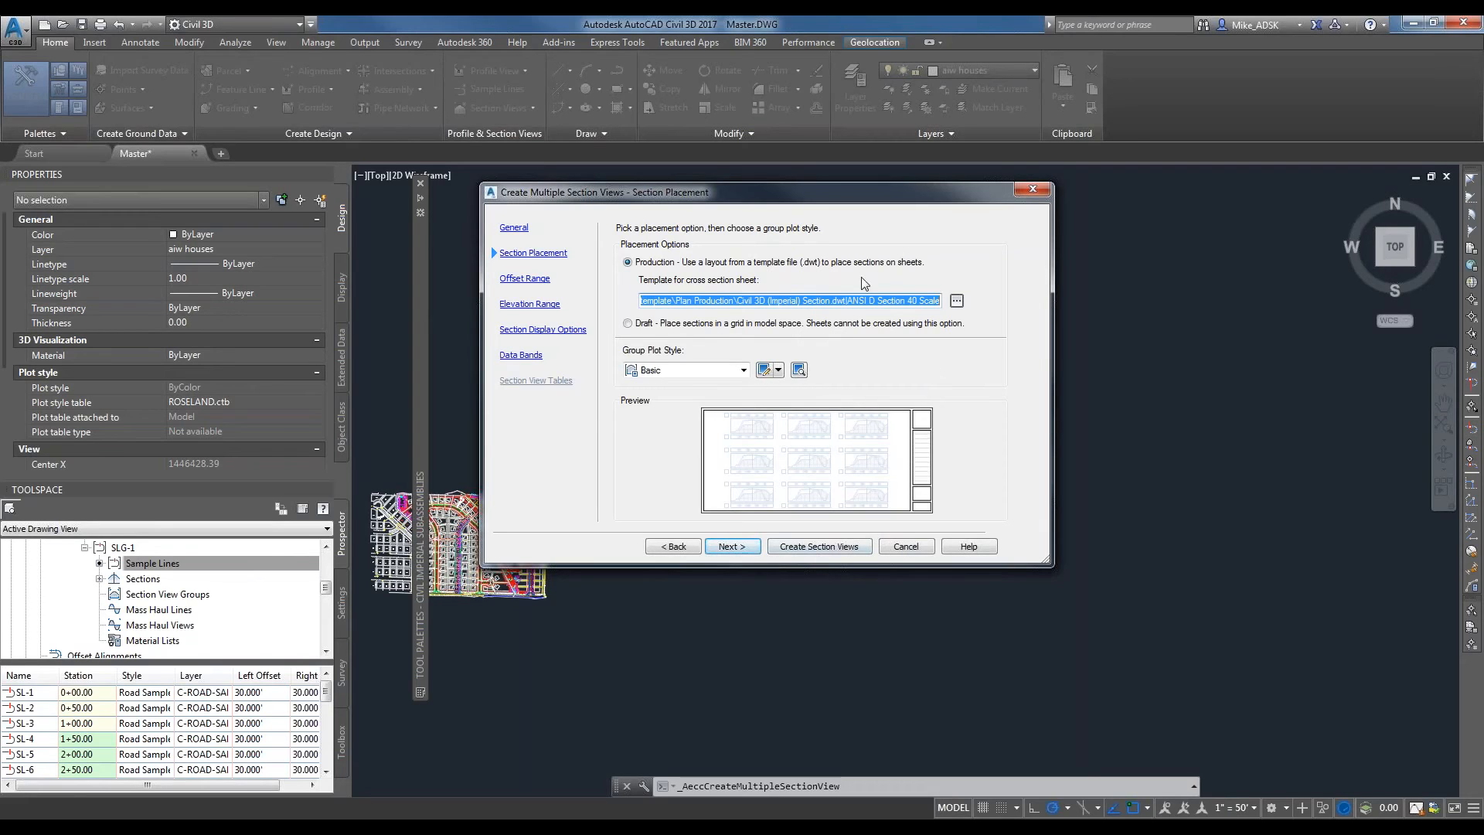
Keep production placement with the ANSI D Section 40 Scale template, automatic offset and elevation ranges, and all sections drawn.
click(803, 300)
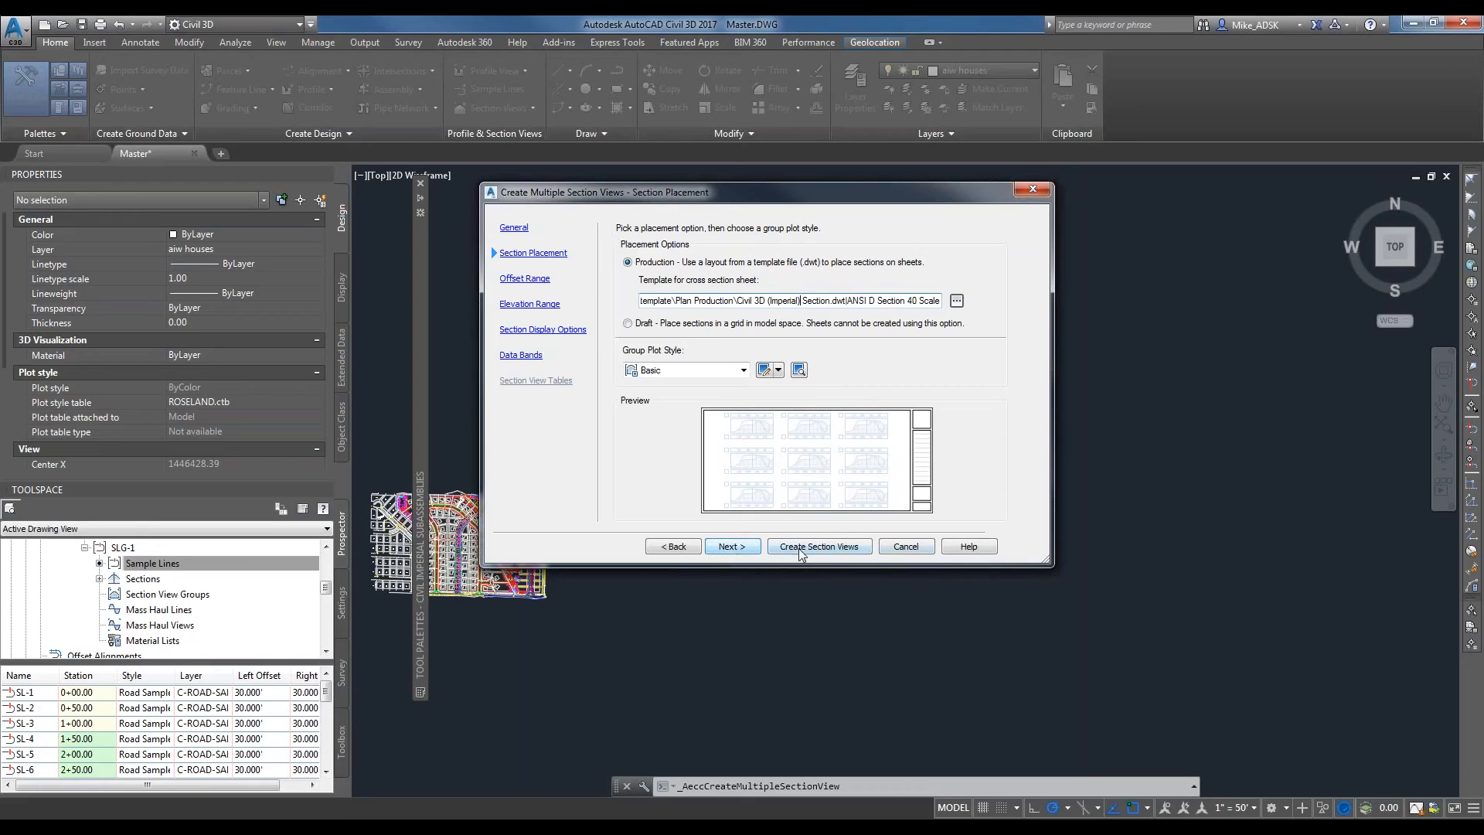
click(728, 548)
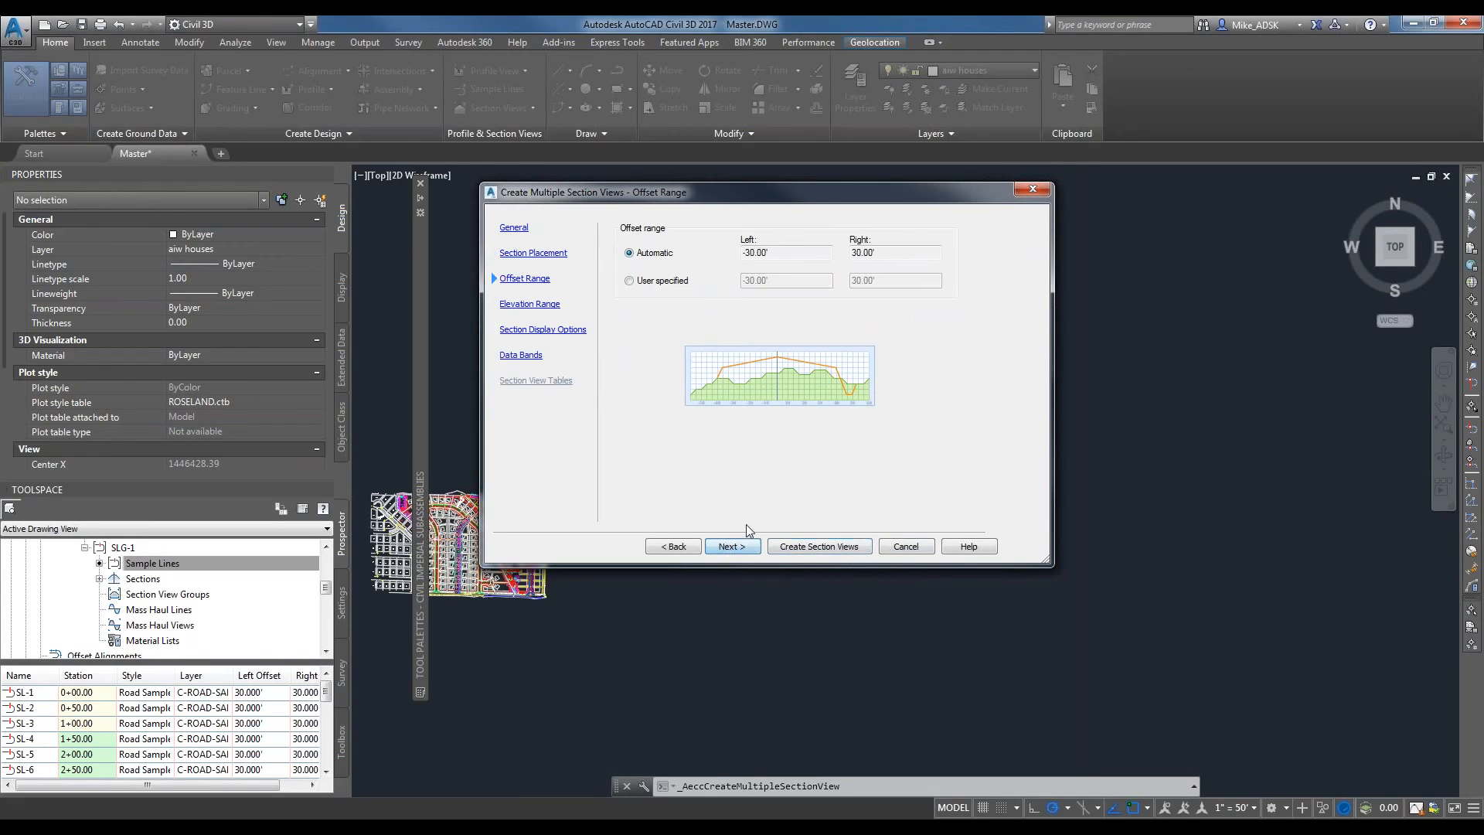
click(740, 548)
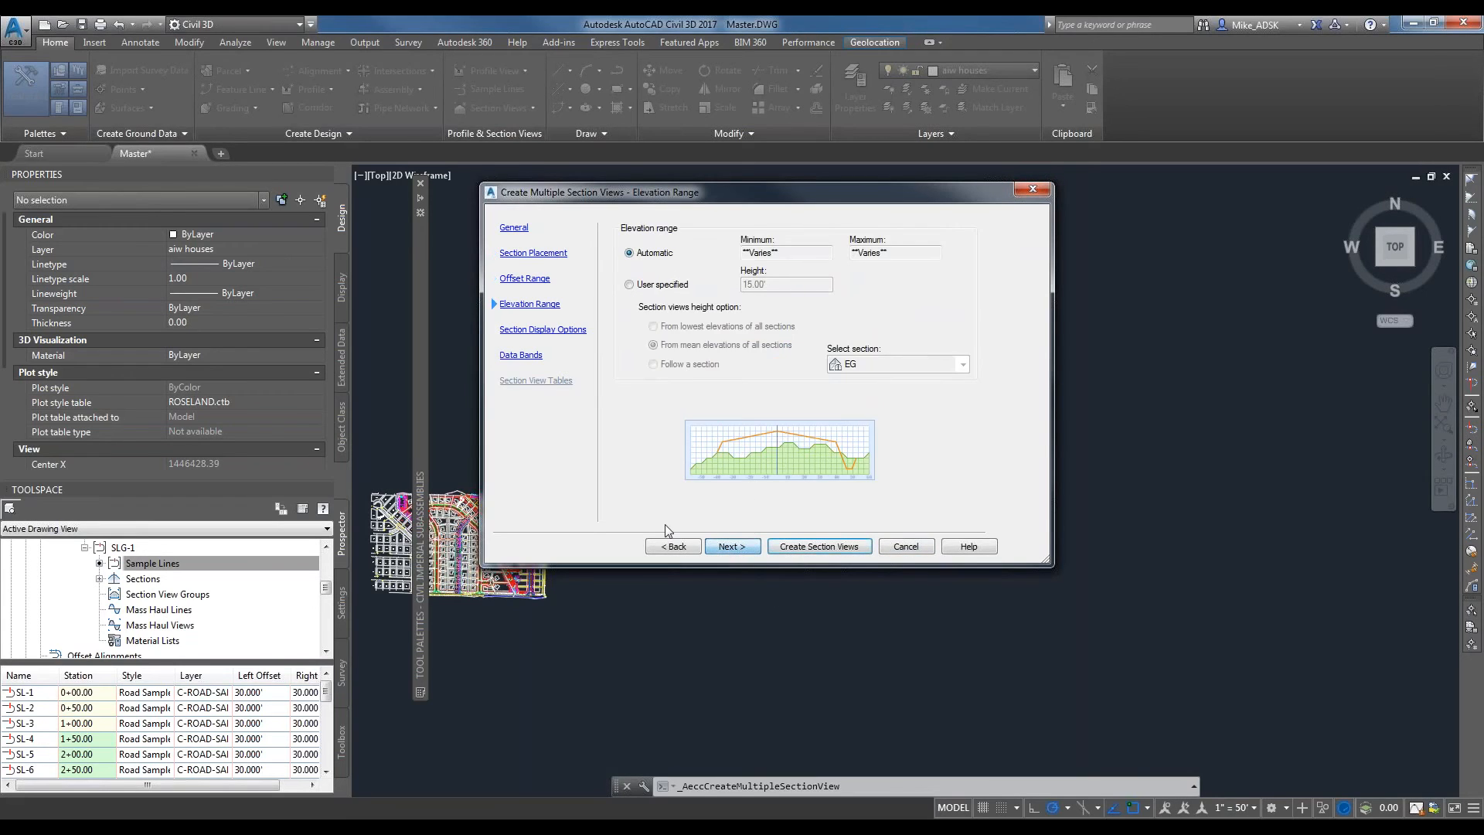
click(726, 547)
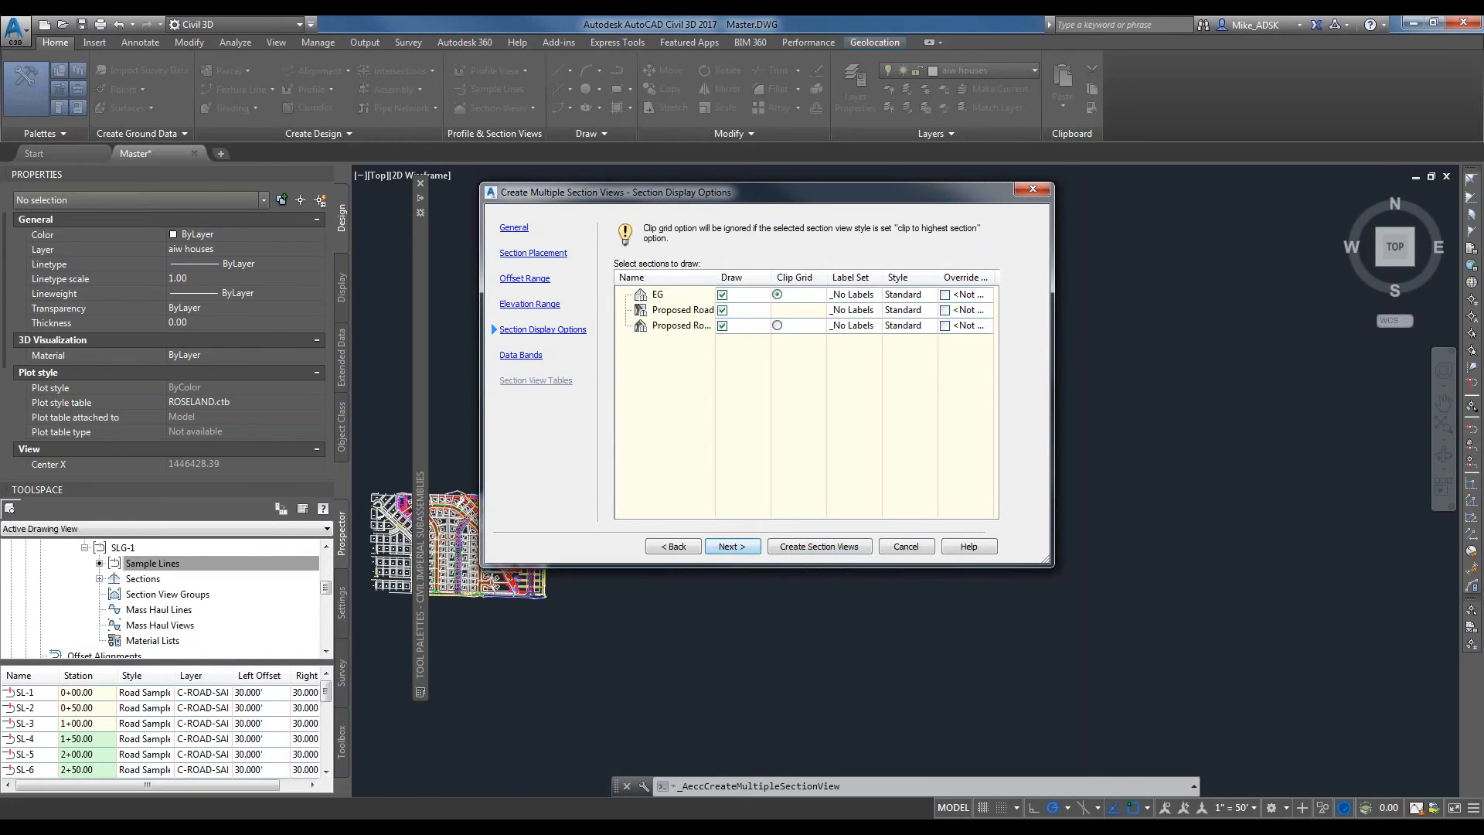
click(745, 548)
Create the section views and place their origin in the empty area above and beyond the profile view.
click(844, 547)
scroll(962, 603, down, 3)
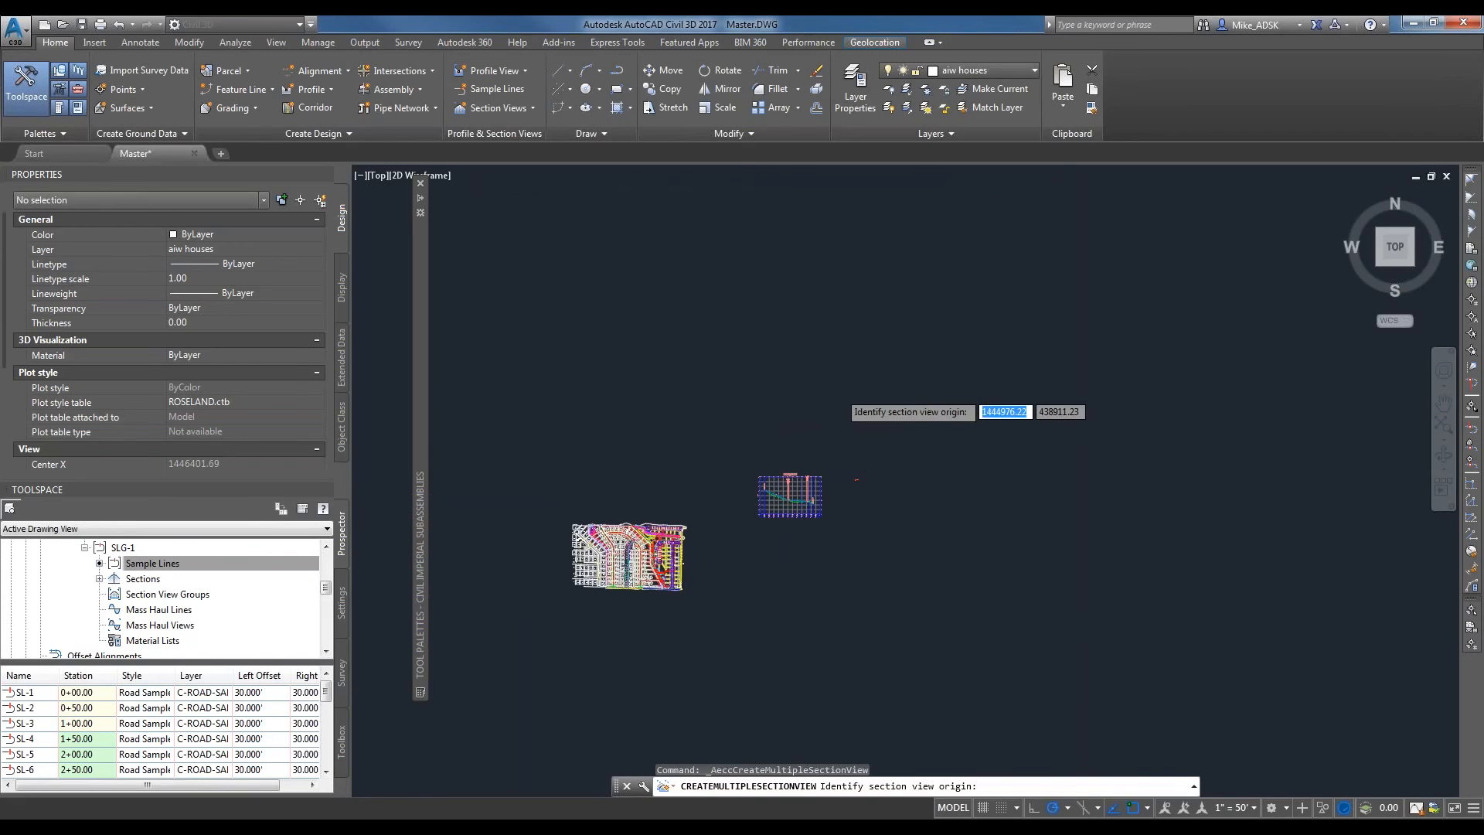
scroll(845, 397, up, 4)
middle_drag(1083, 467, 838, 480)
click(666, 533)
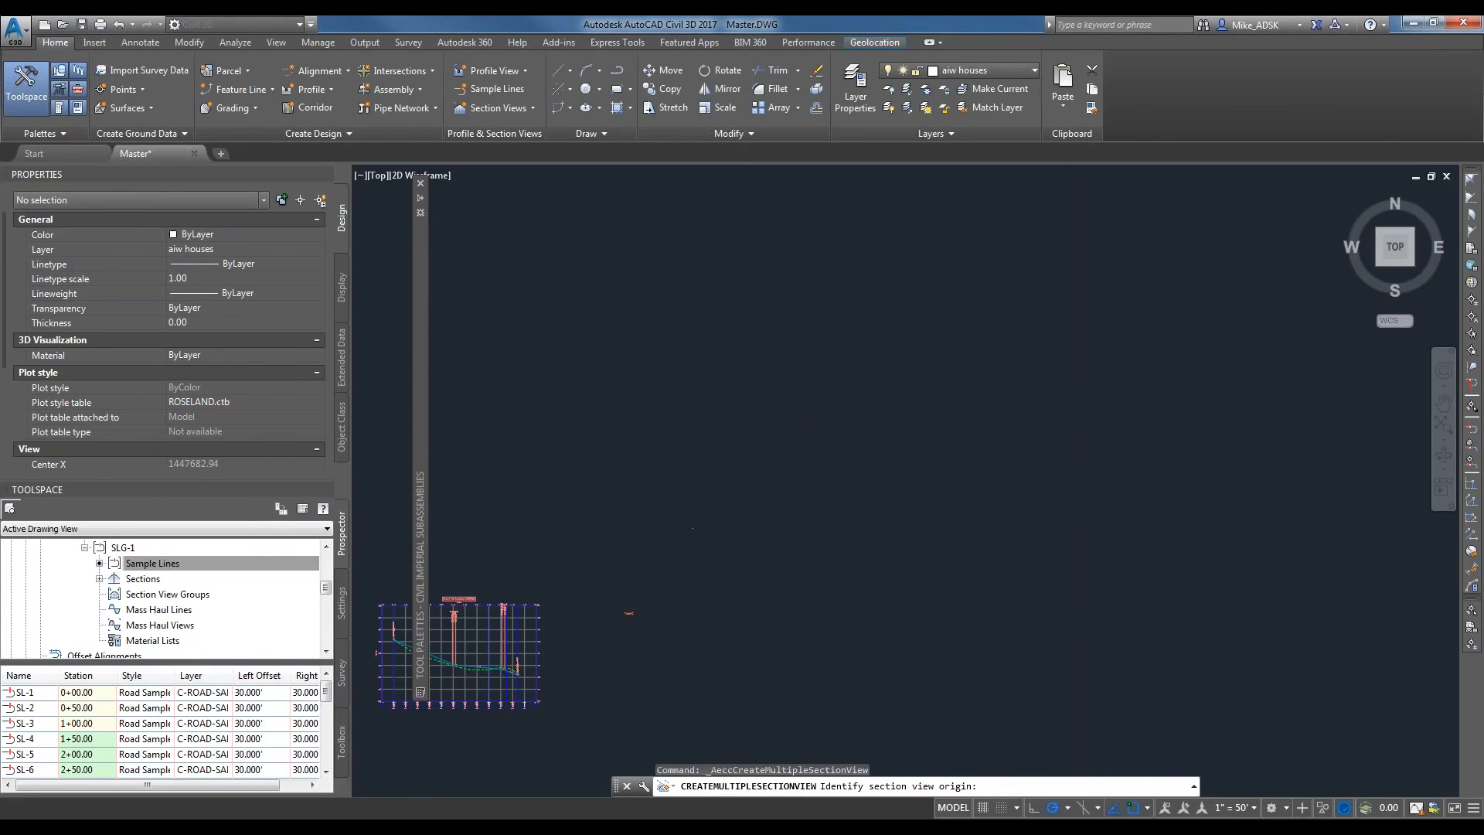
Examine the section view sheet and the road cross section at station 0+00.00 in detail.
scroll(741, 475, up, 3)
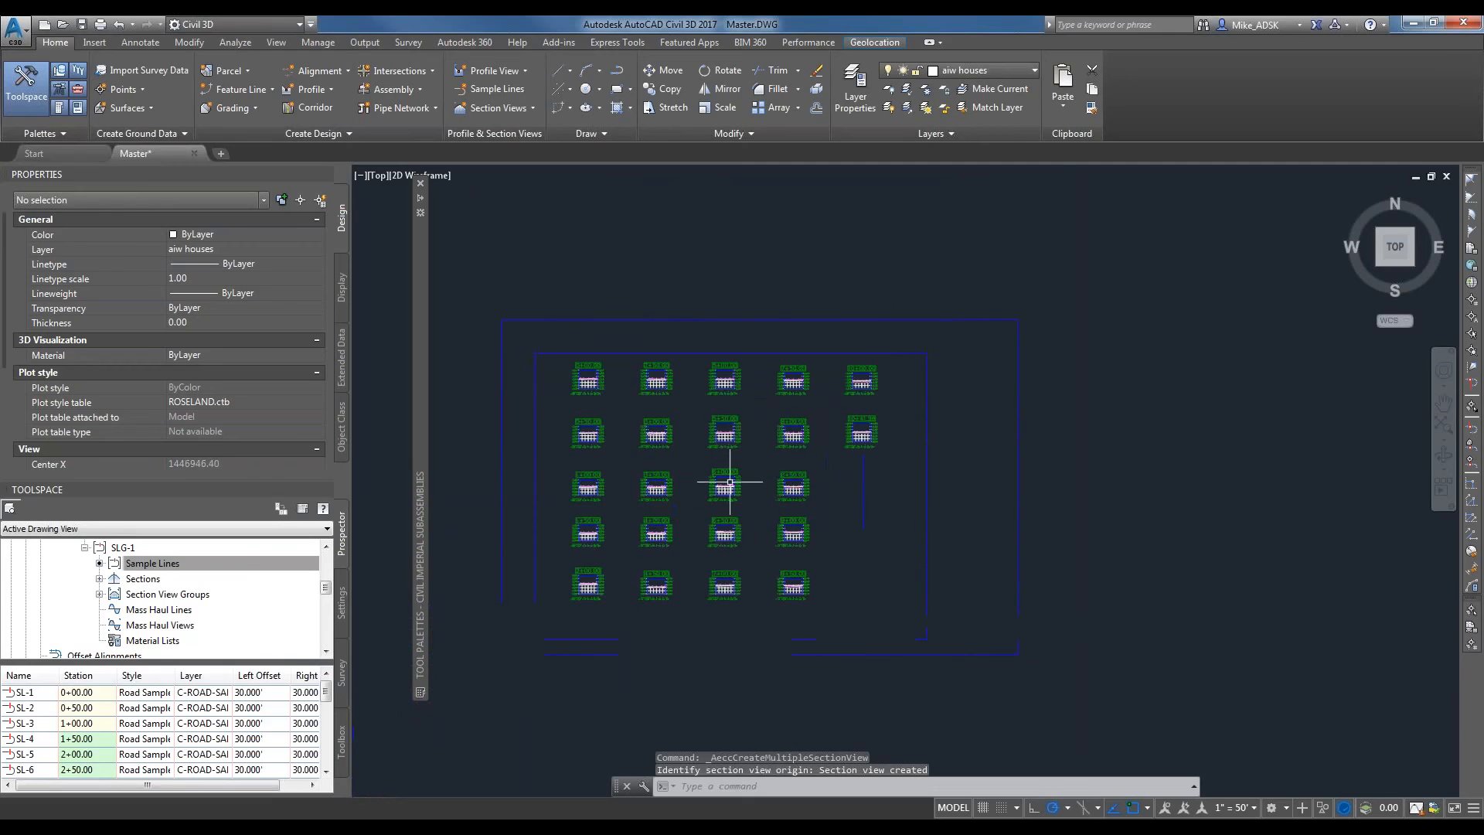
scroll(730, 482, up, 5)
scroll(731, 523, down, 2)
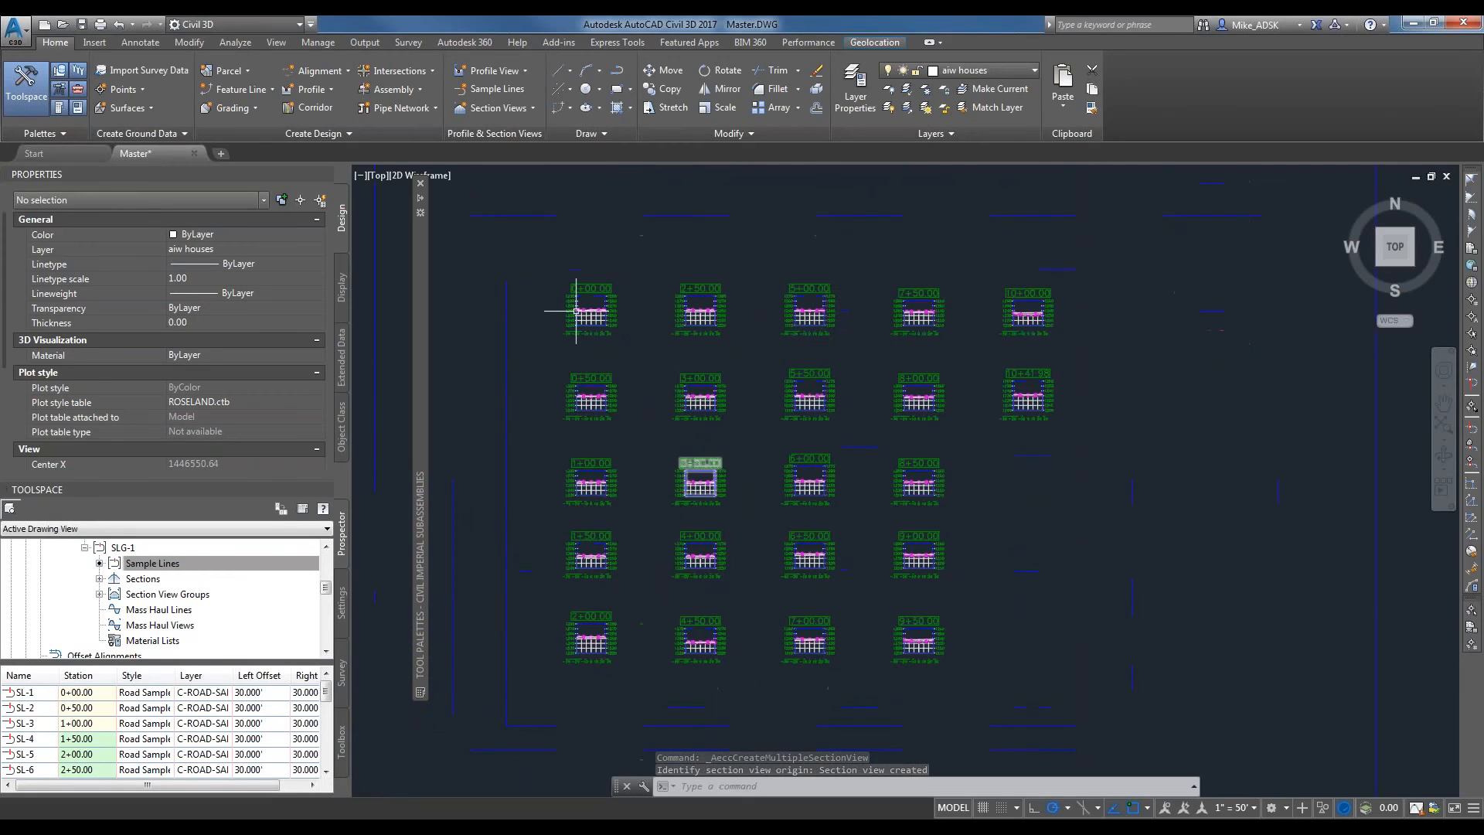
scroll(579, 311, up, 3)
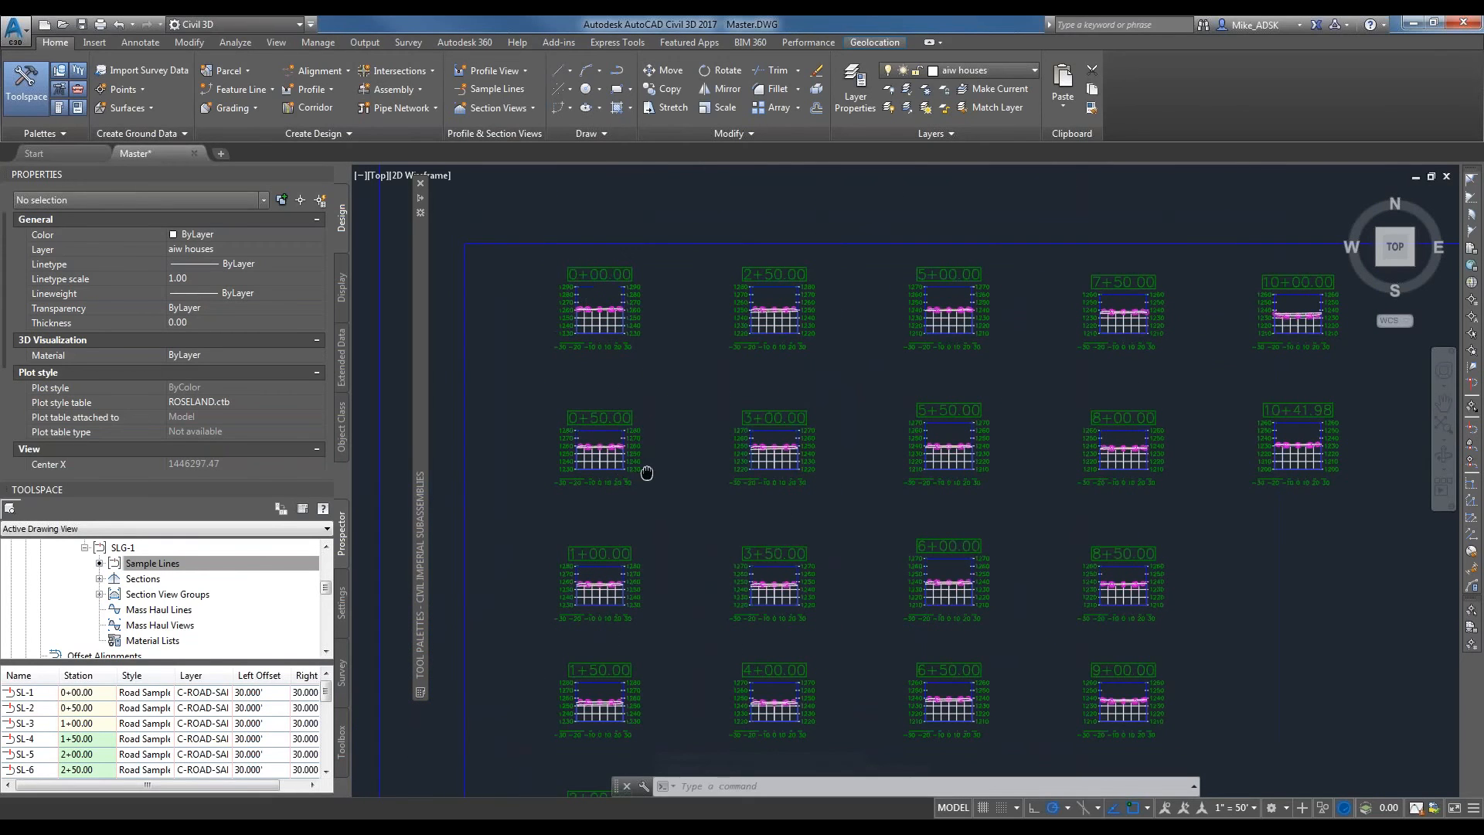
middle_drag(646, 473, 662, 447)
scroll(662, 291, up, 10)
scroll(729, 530, down, 5)
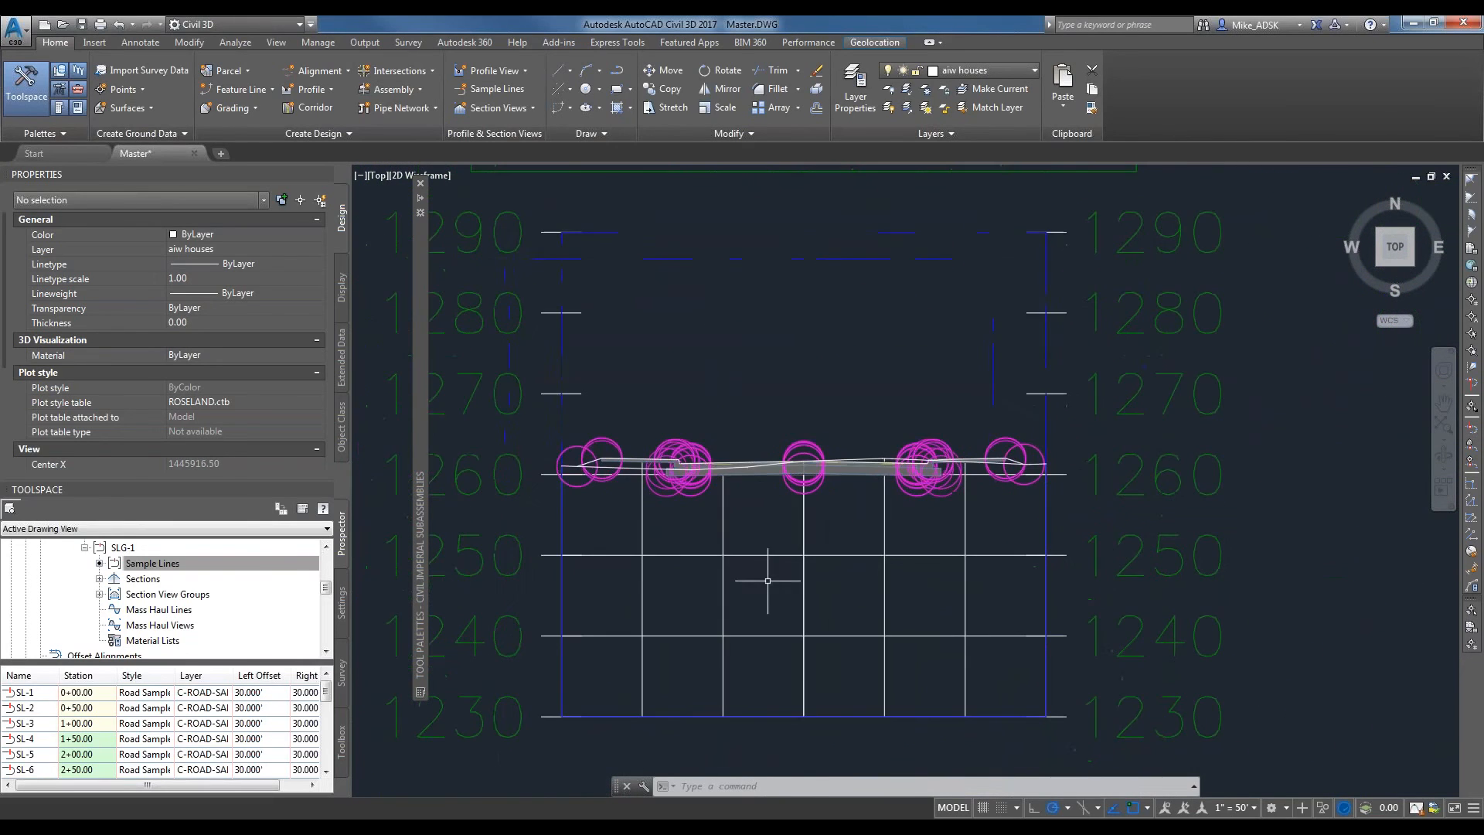
scroll(762, 497, up, 8)
scroll(520, 481, down, 3)
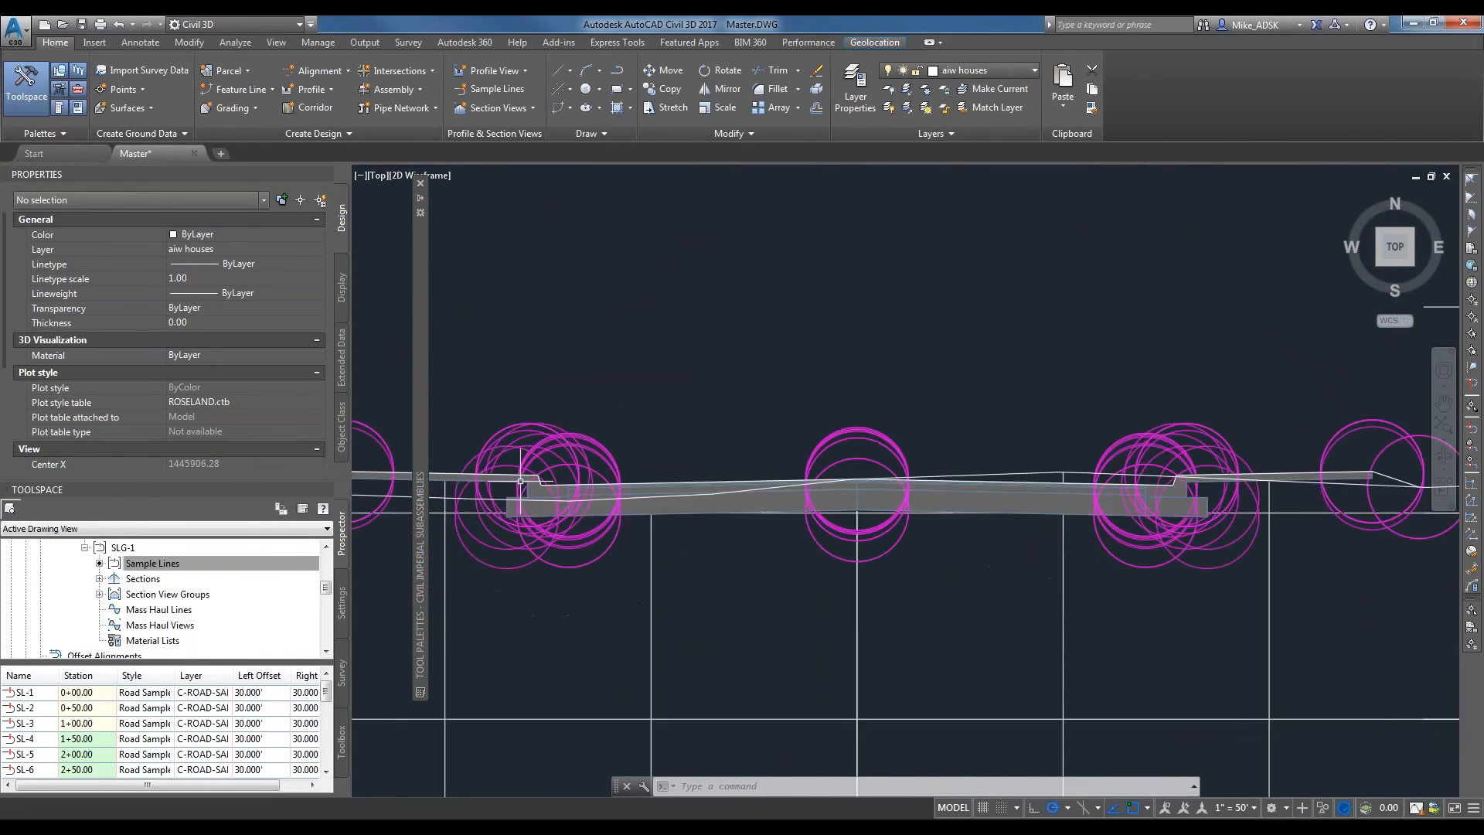
scroll(778, 547, down, 6)
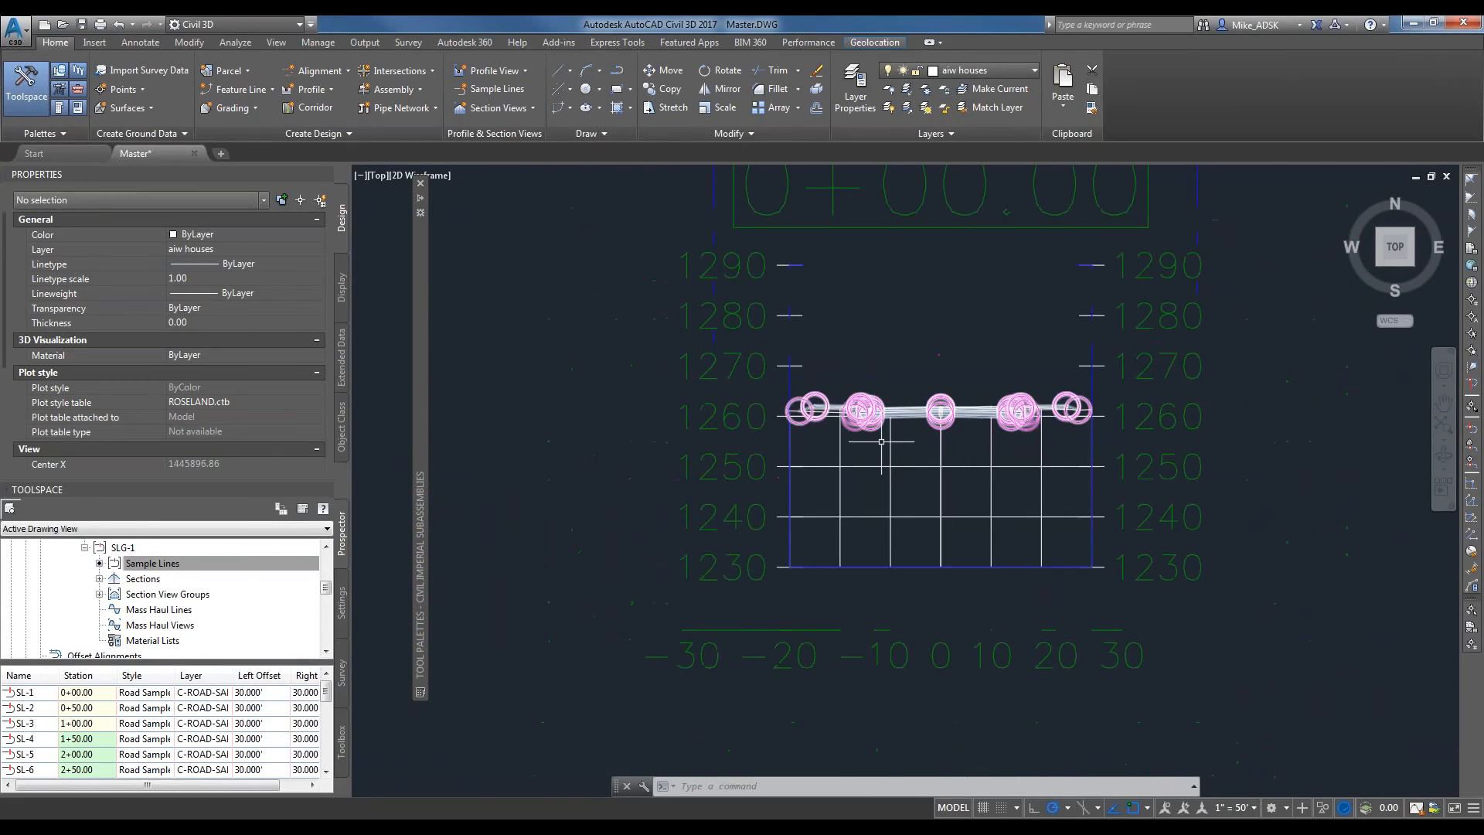
Inspect the corridor section at station 0+00.00, clear the selection, and compare it with the section at 0+50.00.
scroll(926, 438, up, 2)
click(924, 402)
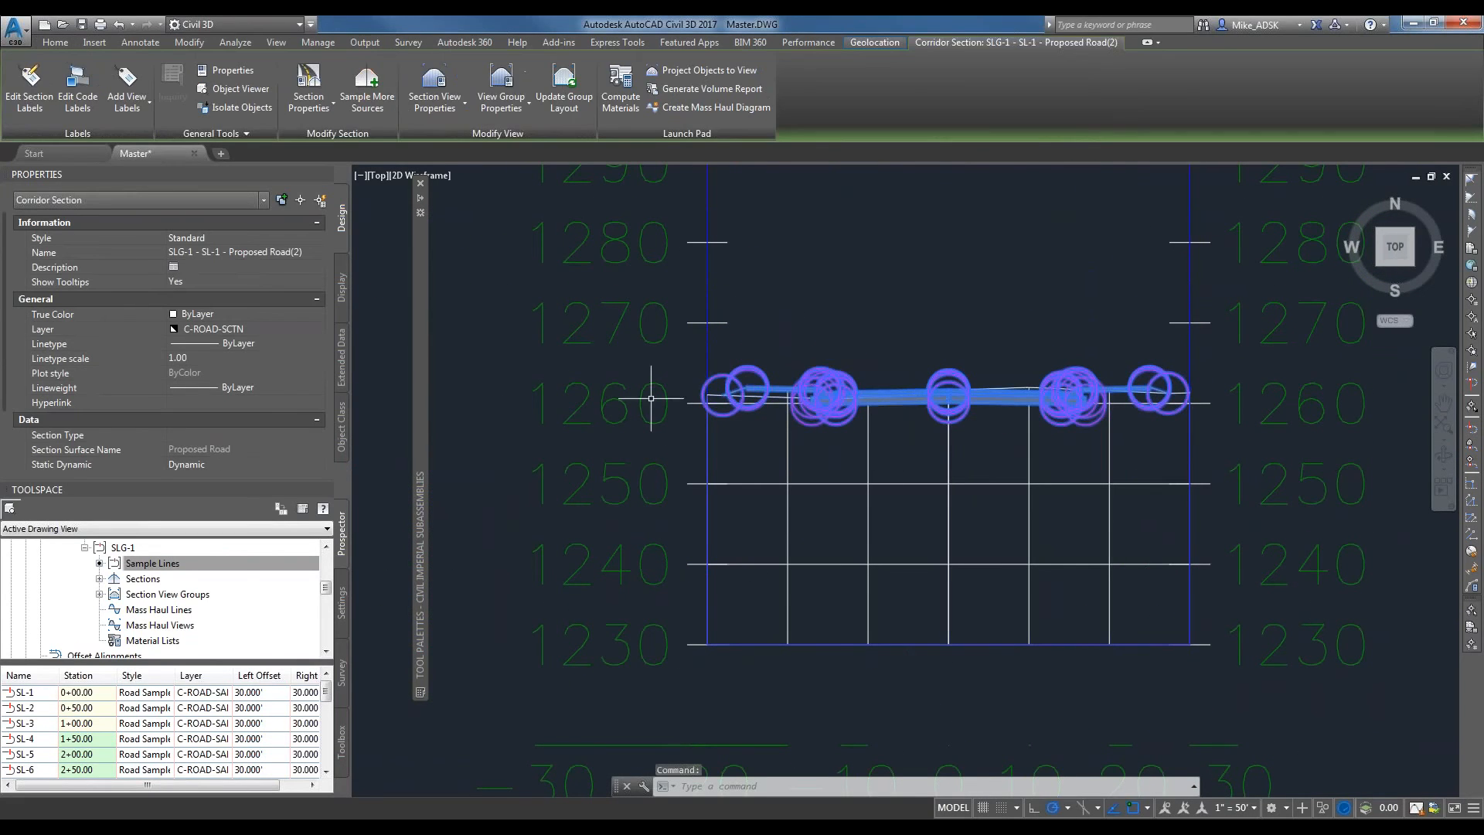
key(Escape)
middle_drag(963, 321, 960, 239)
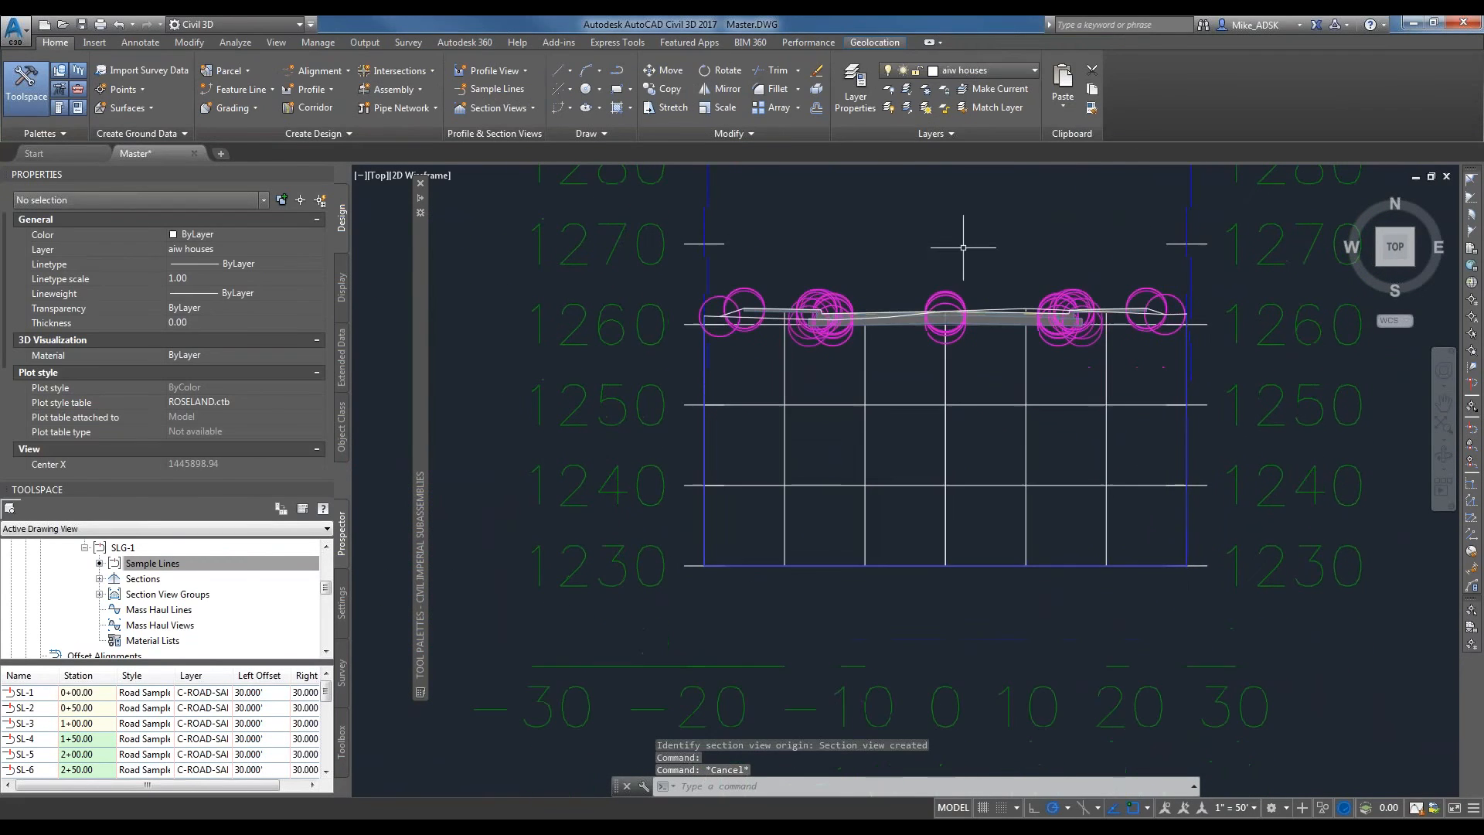
click(972, 442)
key(Escape)
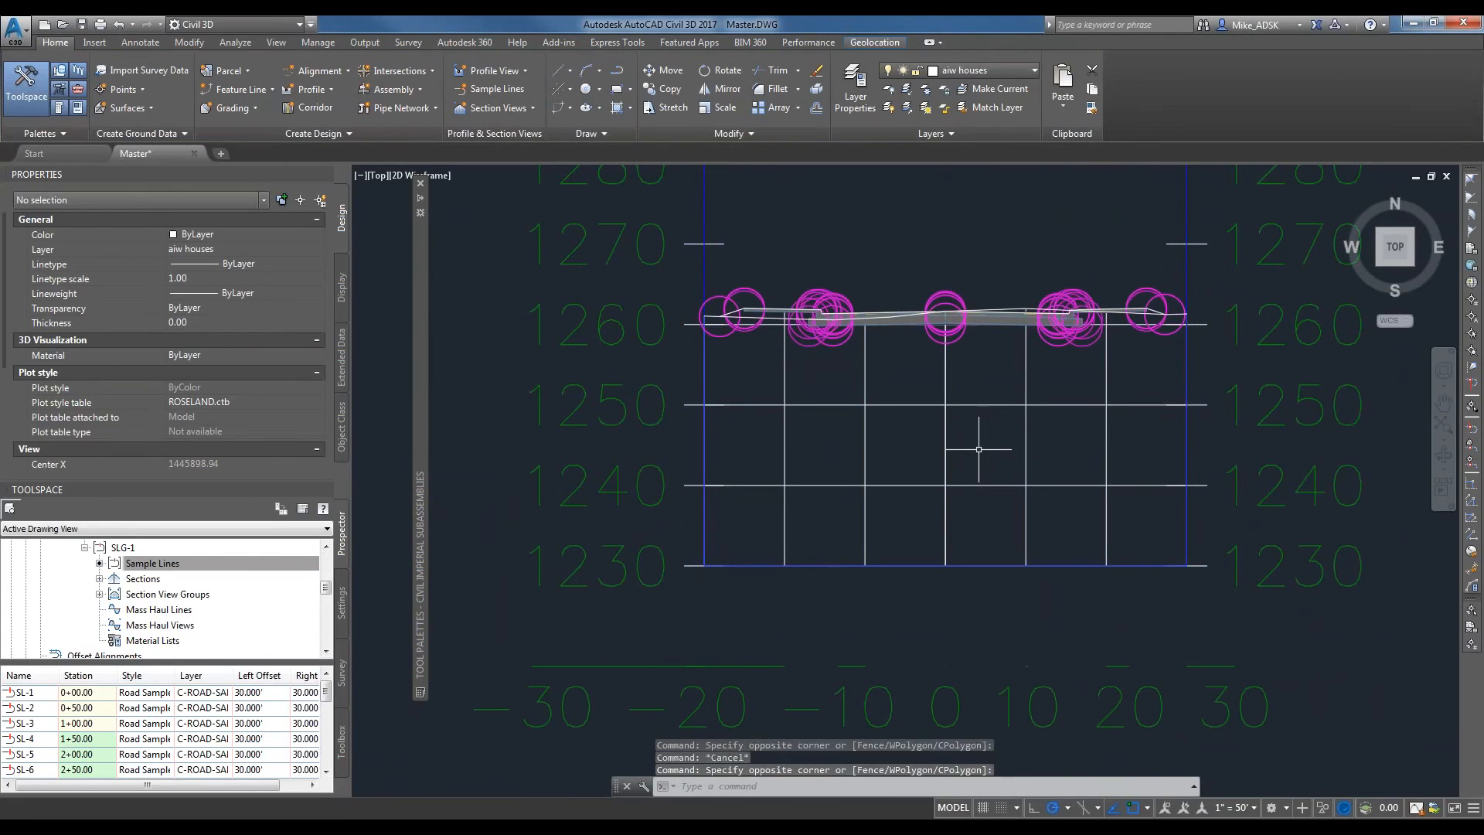
scroll(976, 447, down, 4)
middle_drag(967, 472, 966, 438)
scroll(966, 439, down, 2)
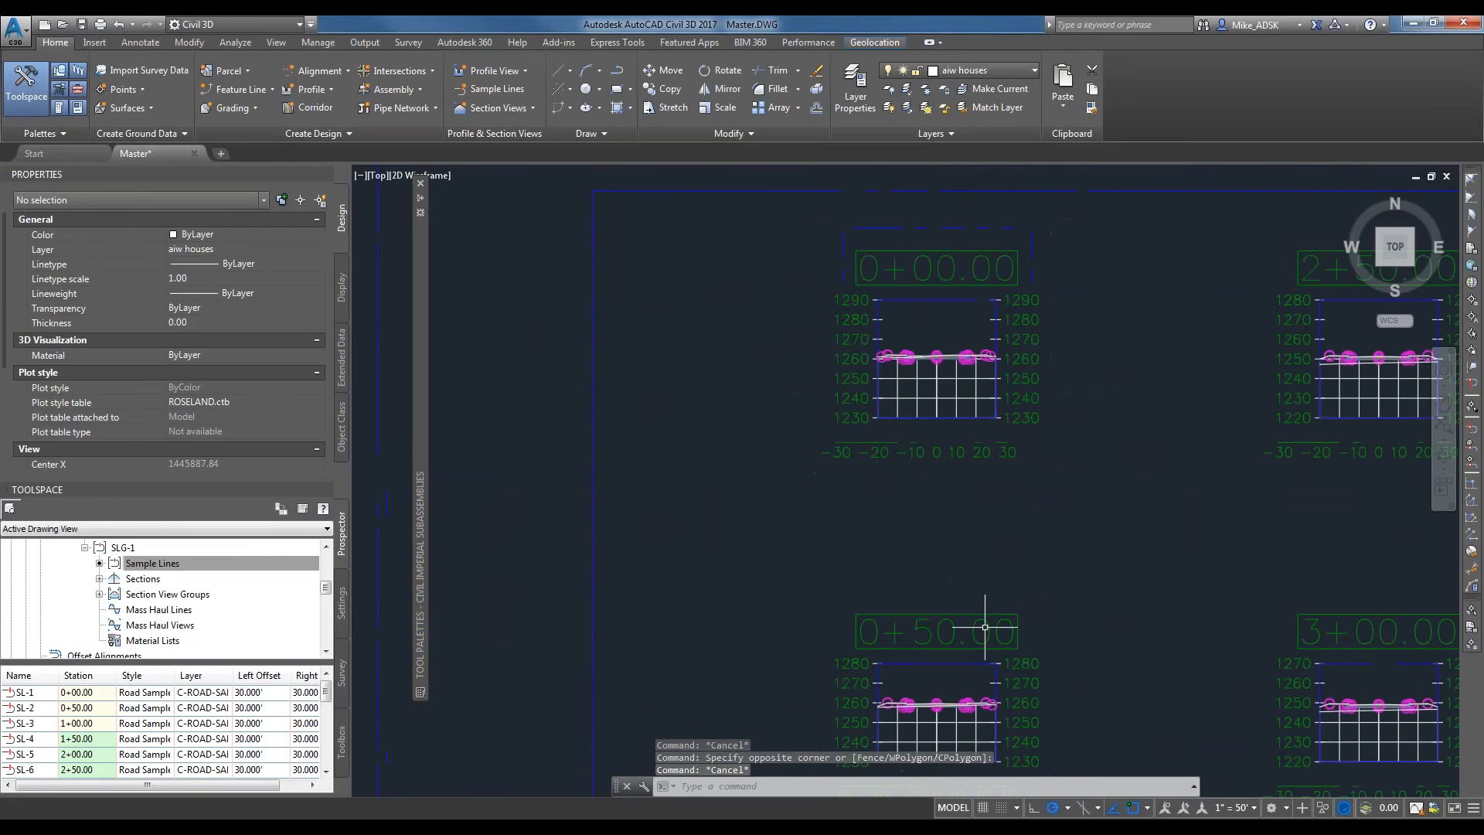
scroll(910, 465, up, 7)
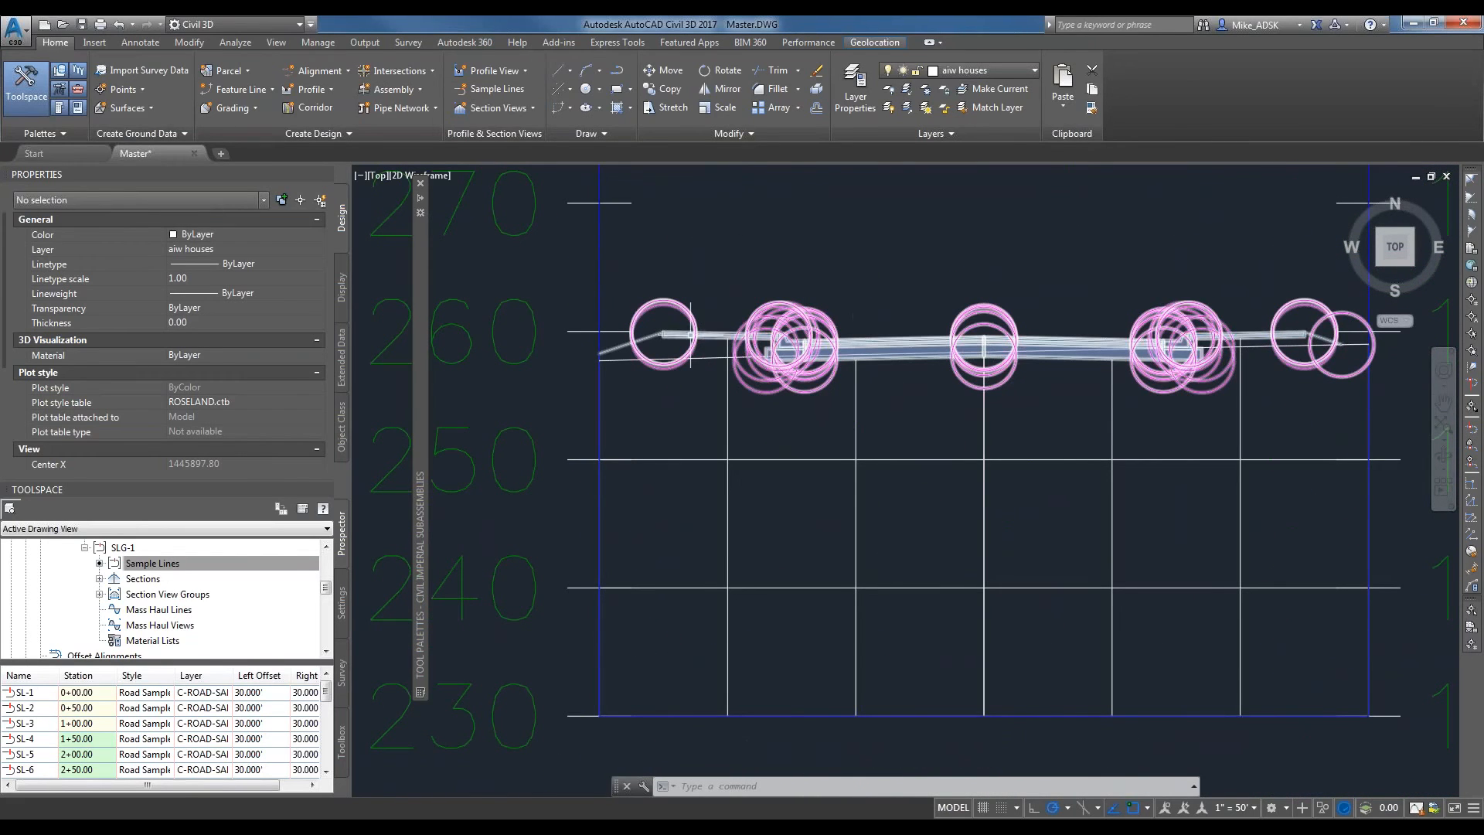
Examine the corridor section at station 0+50.00 up close and review the full sheet of section views.
mouse_move(691, 334)
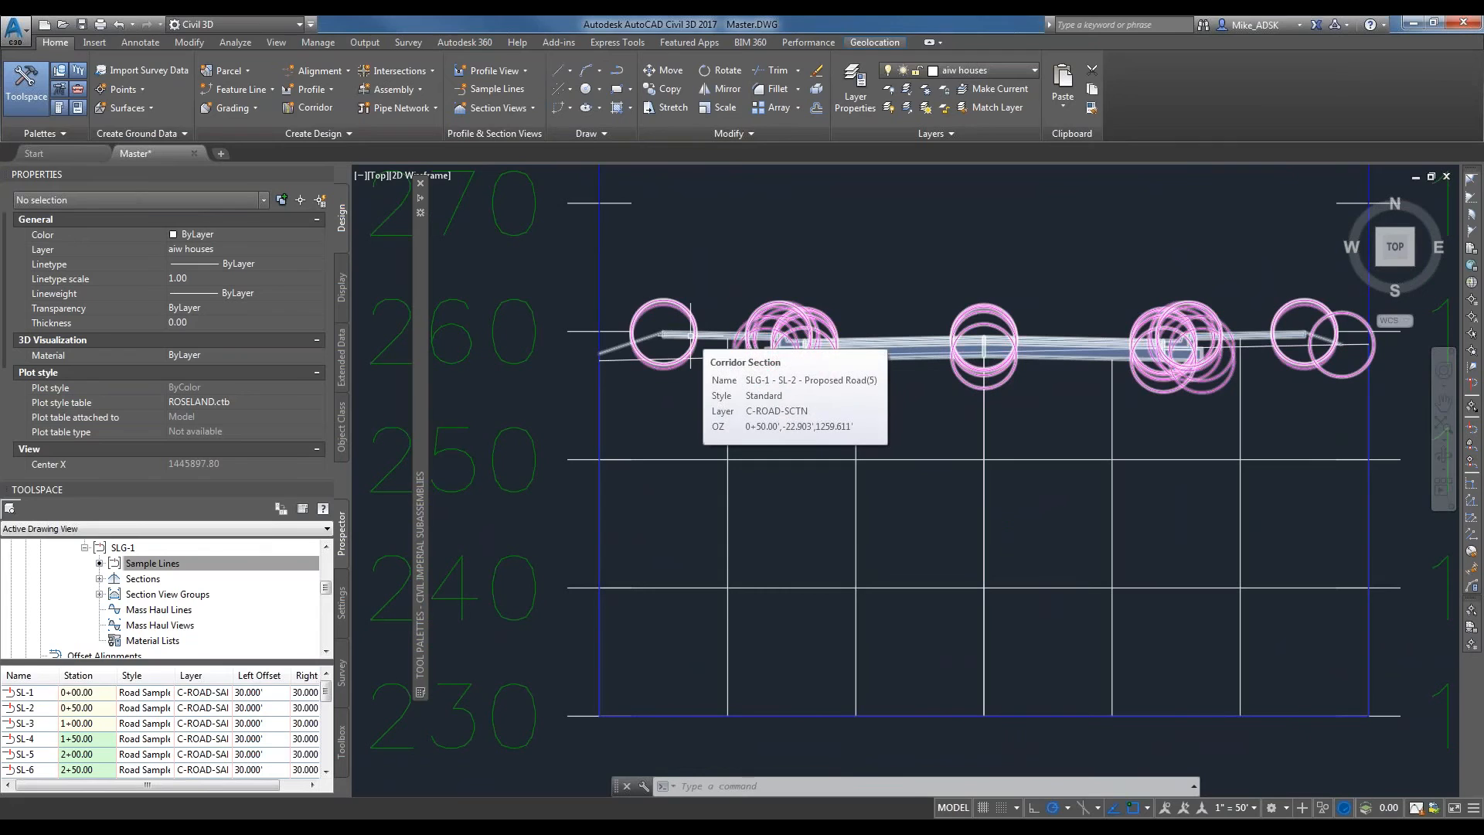
scroll(745, 309, down, 8)
scroll(726, 727, up, 6)
scroll(1036, 656, down, 6)
middle_drag(1066, 662, 1026, 397)
scroll(1027, 397, up, 10)
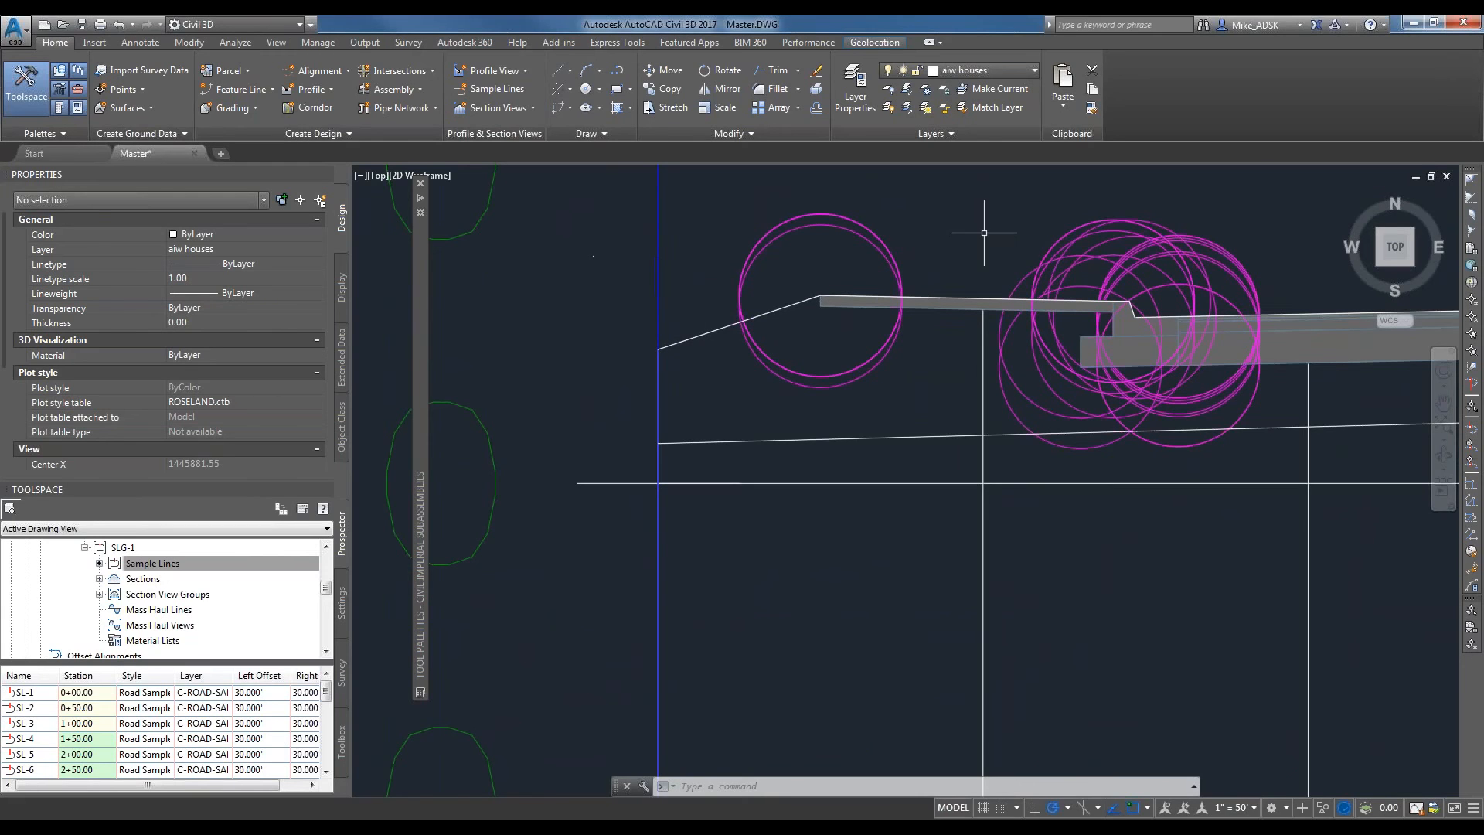
scroll(980, 232, down, 10)
scroll(1011, 577, down, 8)
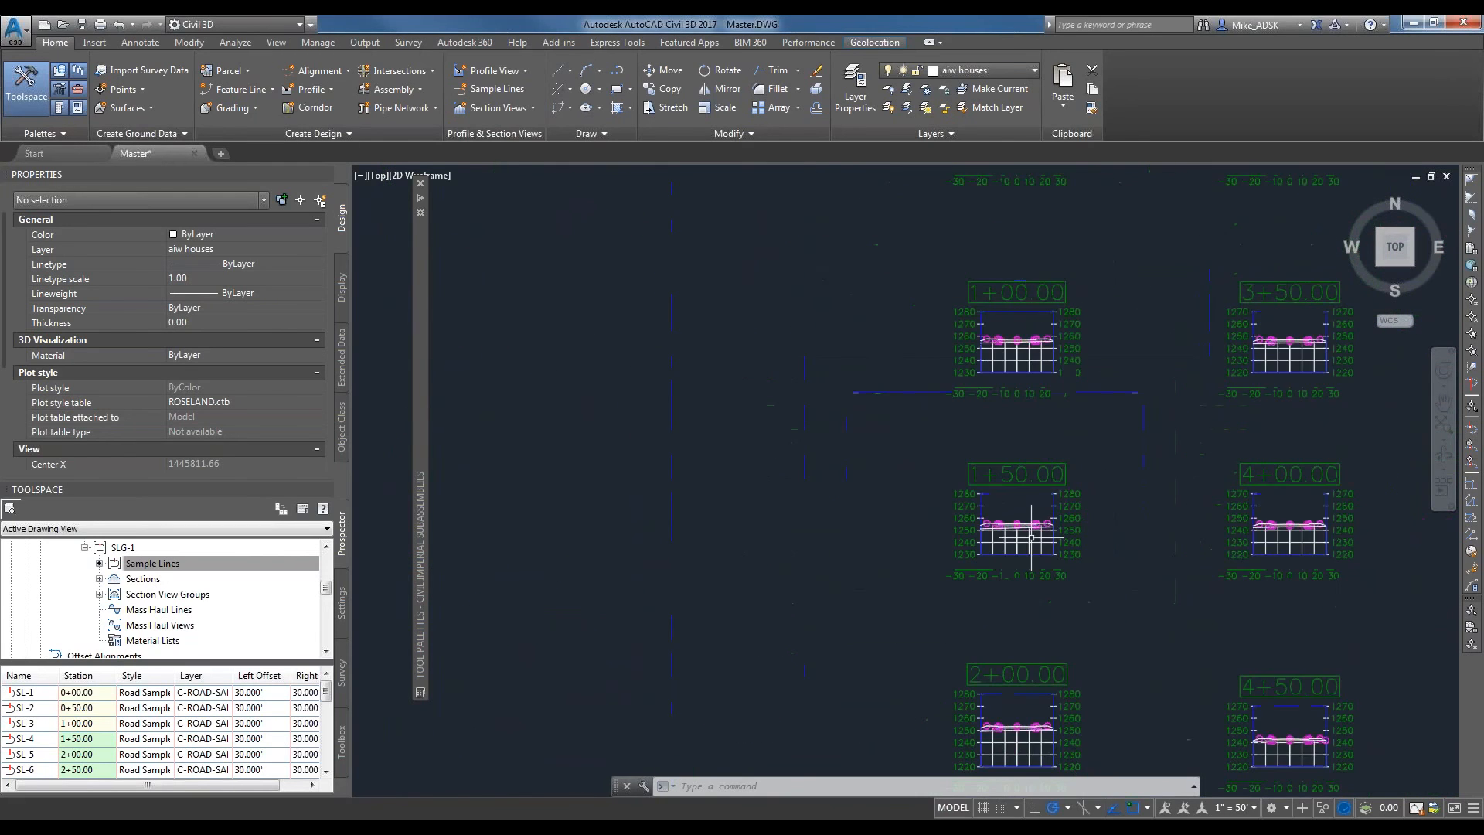
mouse_move(1155, 546)
middle_down()
mouse_move(1188, 546)
mouse_move(1074, 542)
middle_up()
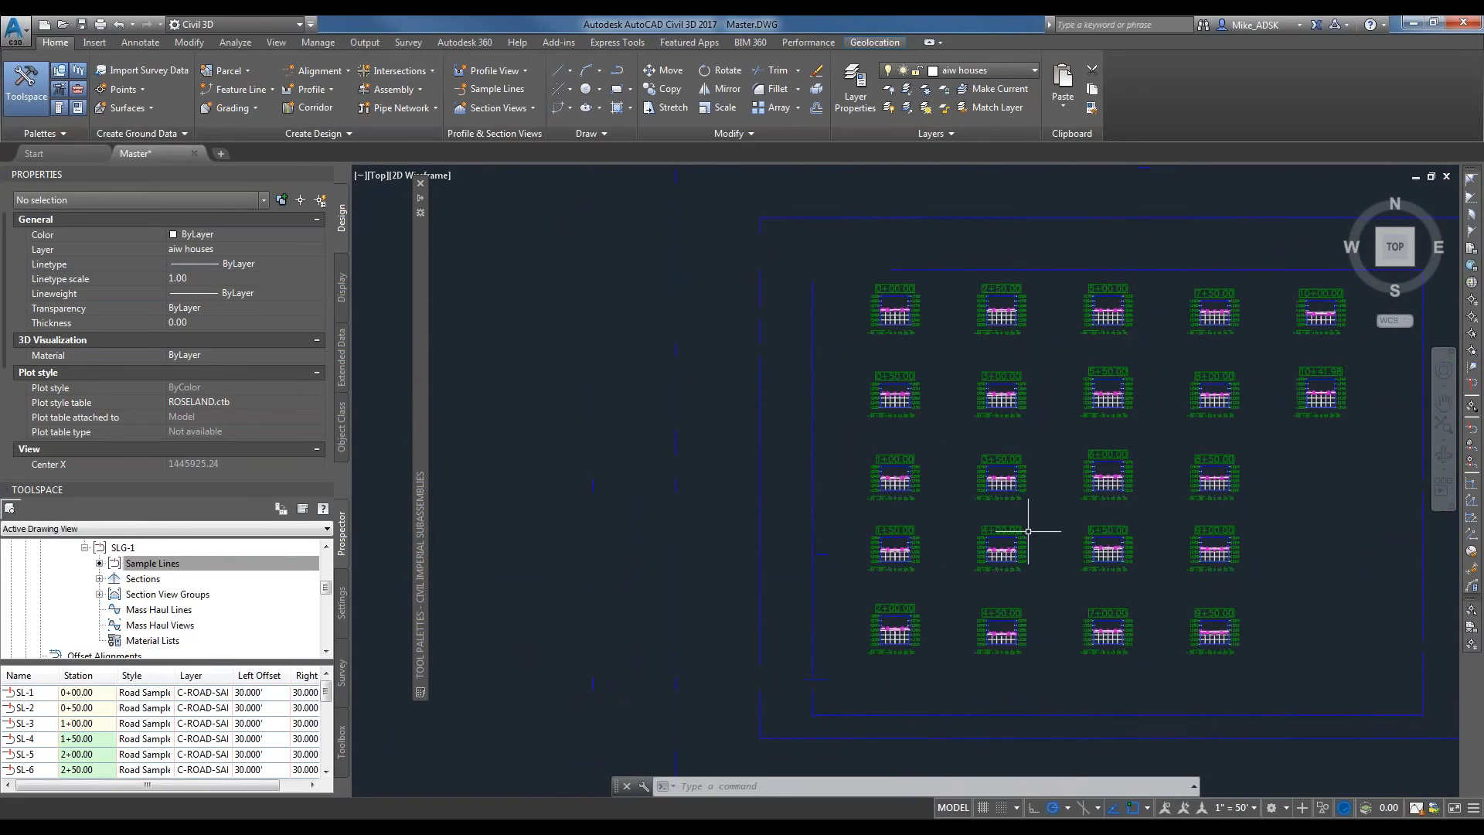
scroll(1026, 531, down, 7)
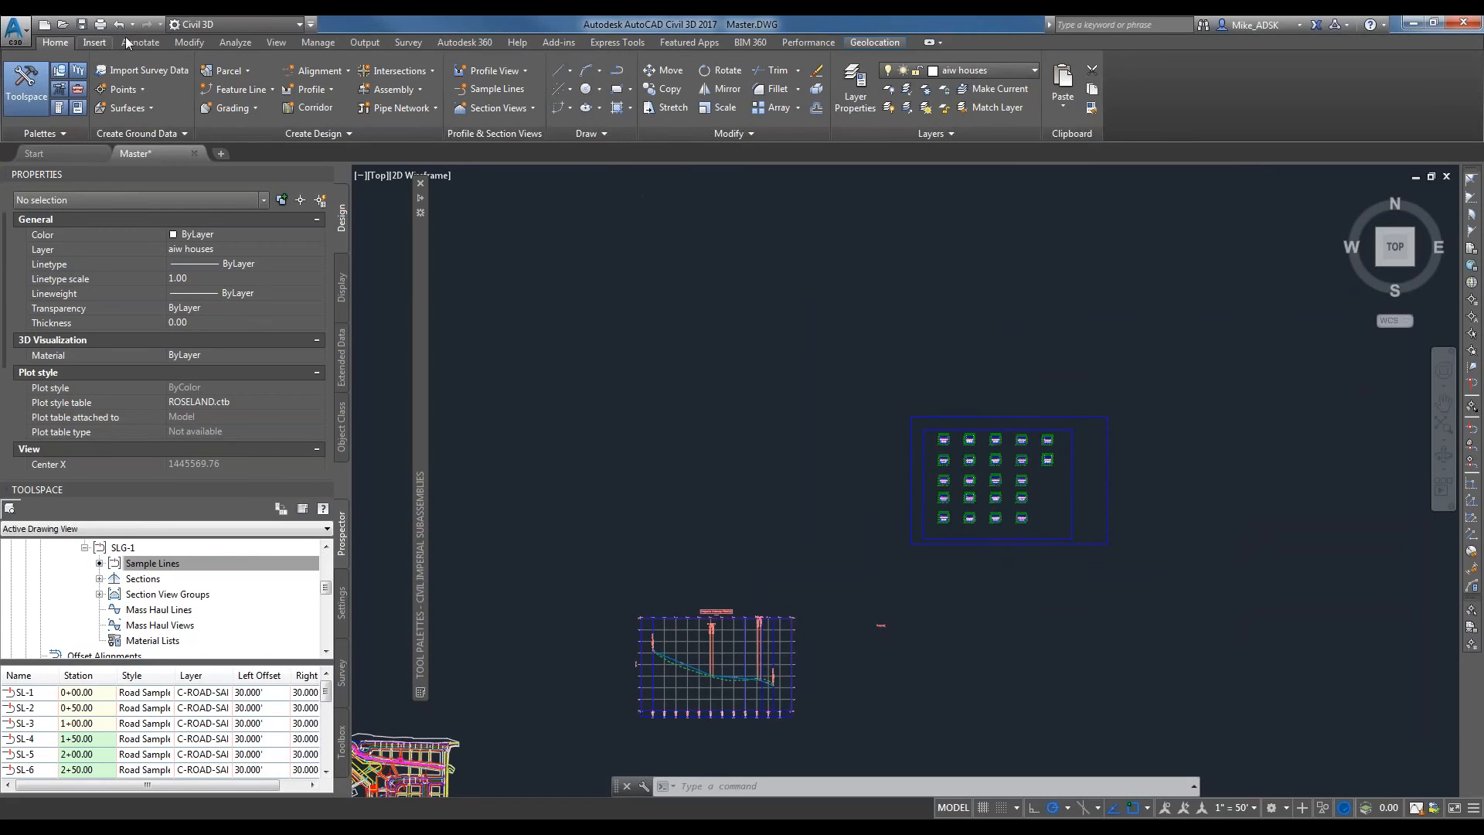
Start computing materials for the Proposed Roadway alignment and sample line group SLG-1, using the Material List quantity takeoff criteria.
click(317, 43)
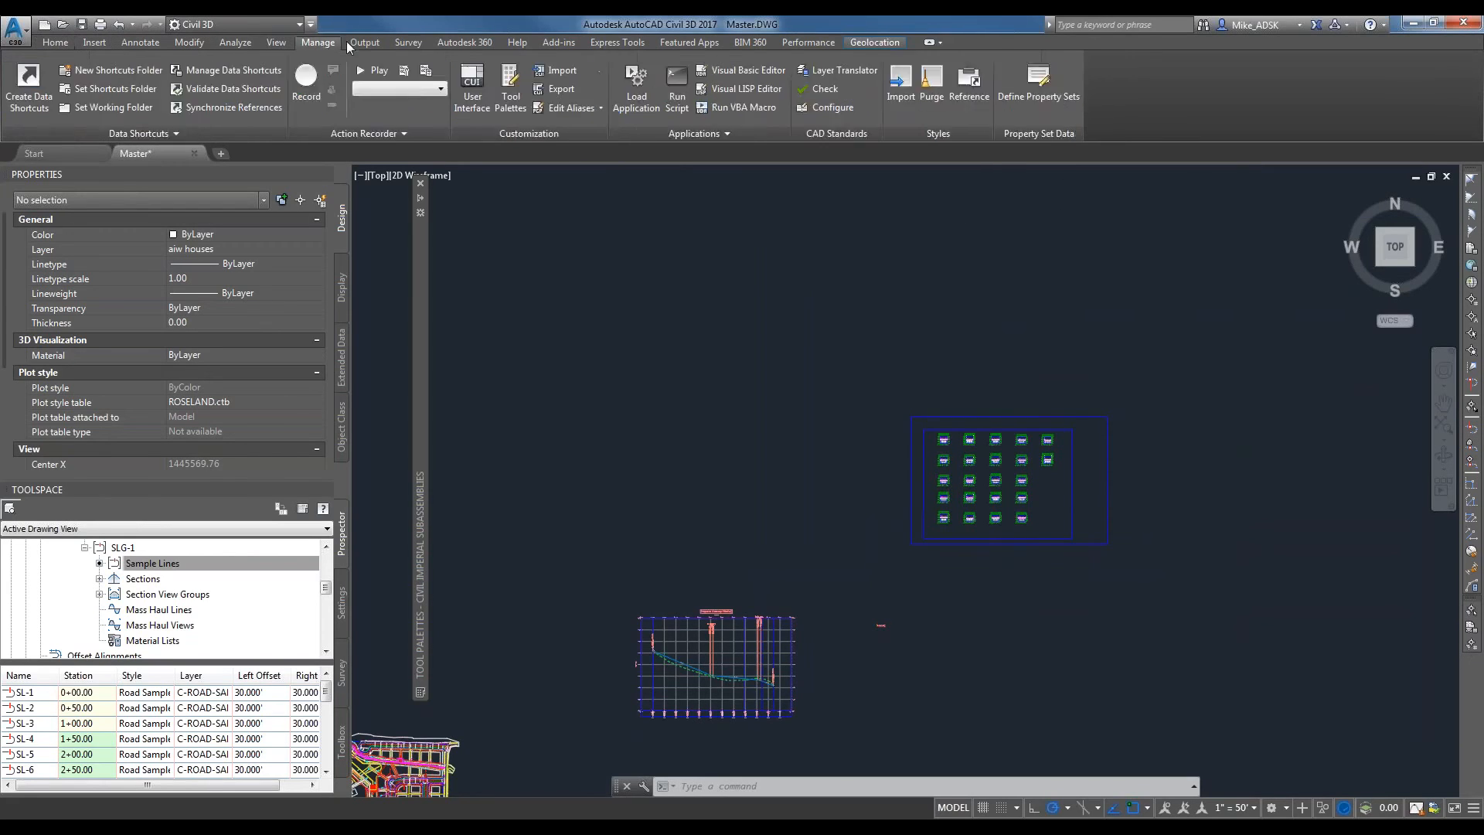
click(348, 43)
click(317, 43)
click(254, 44)
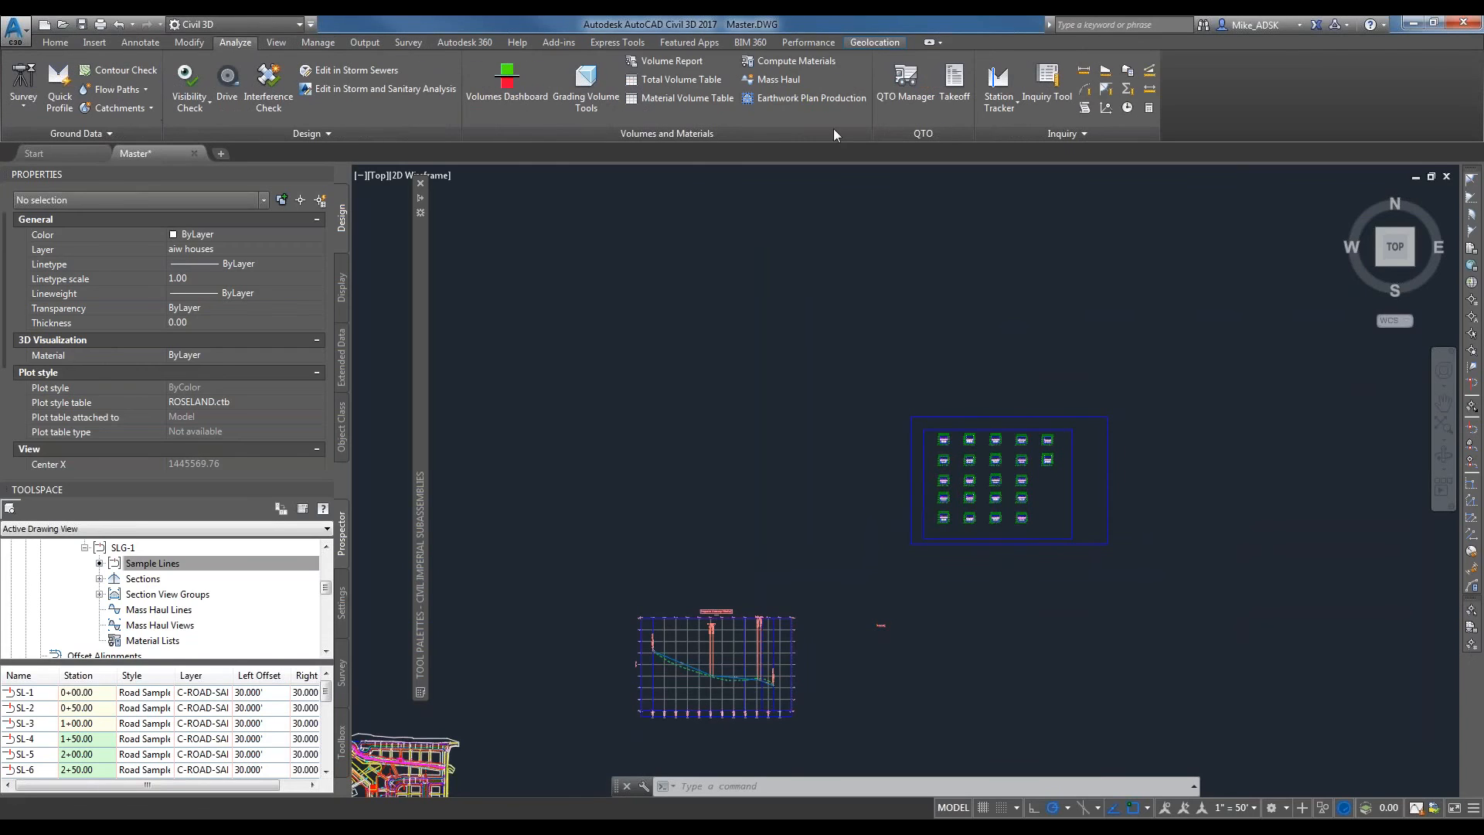
click(781, 65)
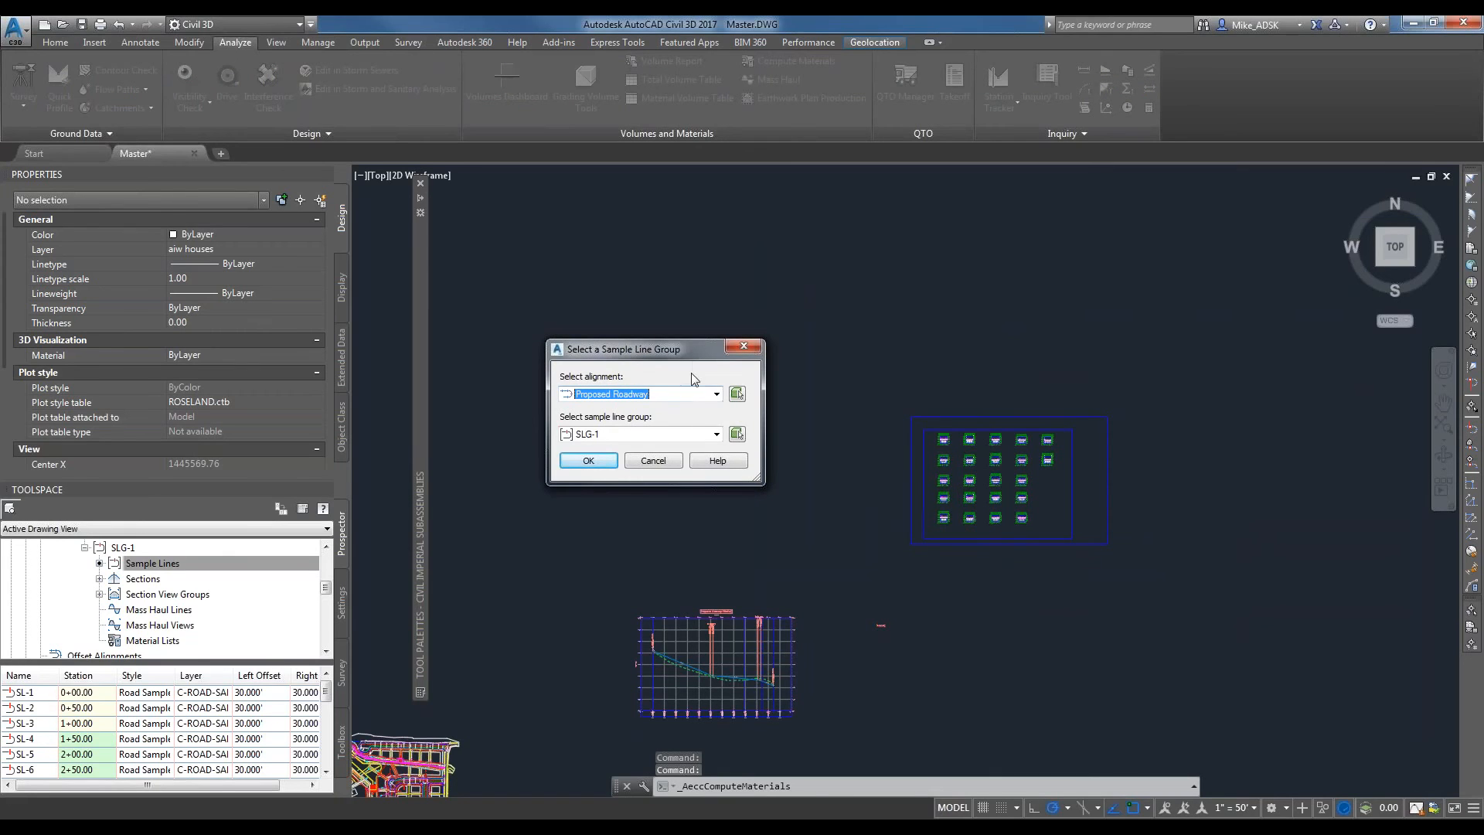
click(585, 461)
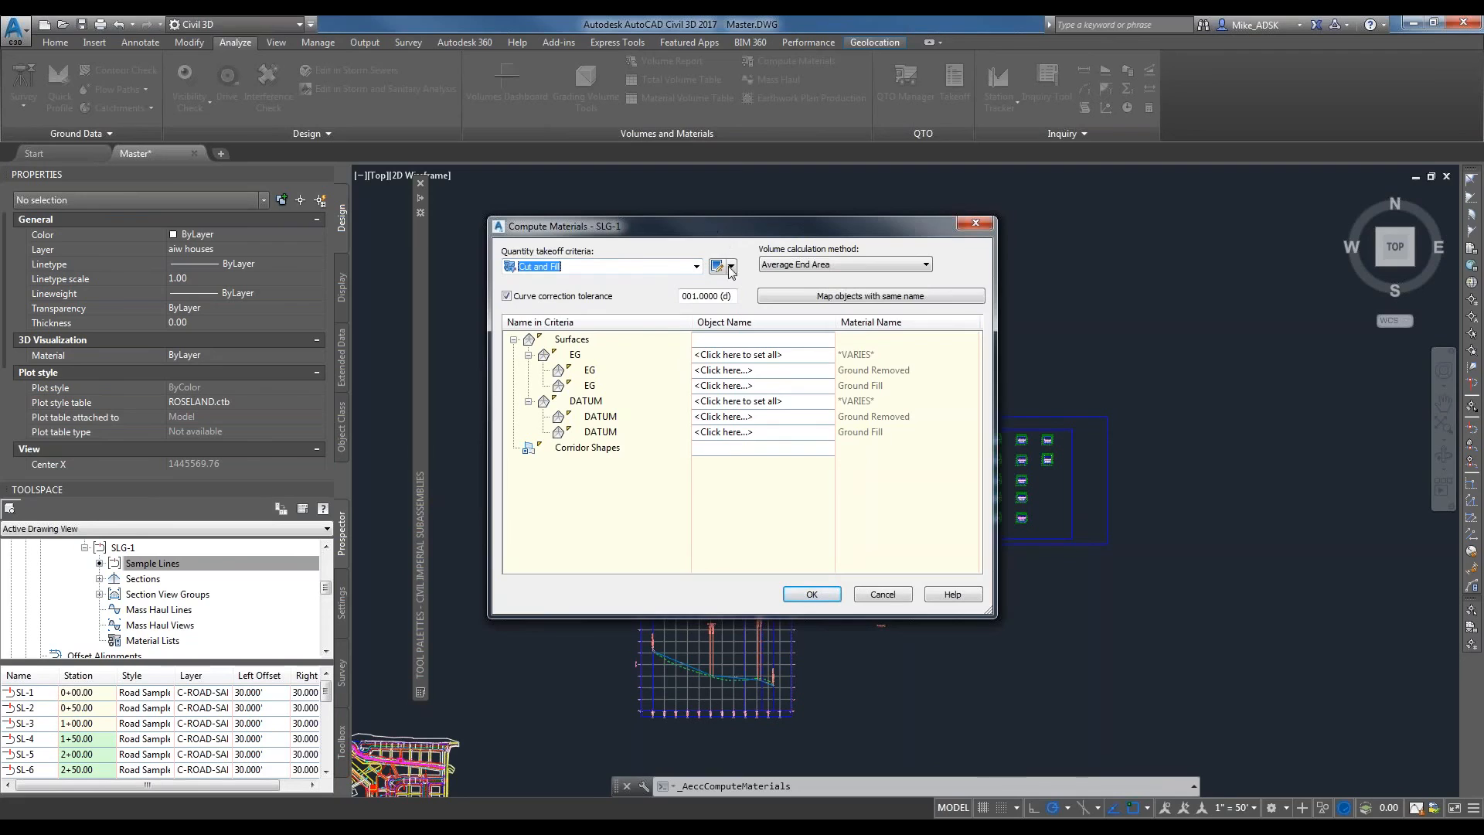
click(657, 267)
click(545, 305)
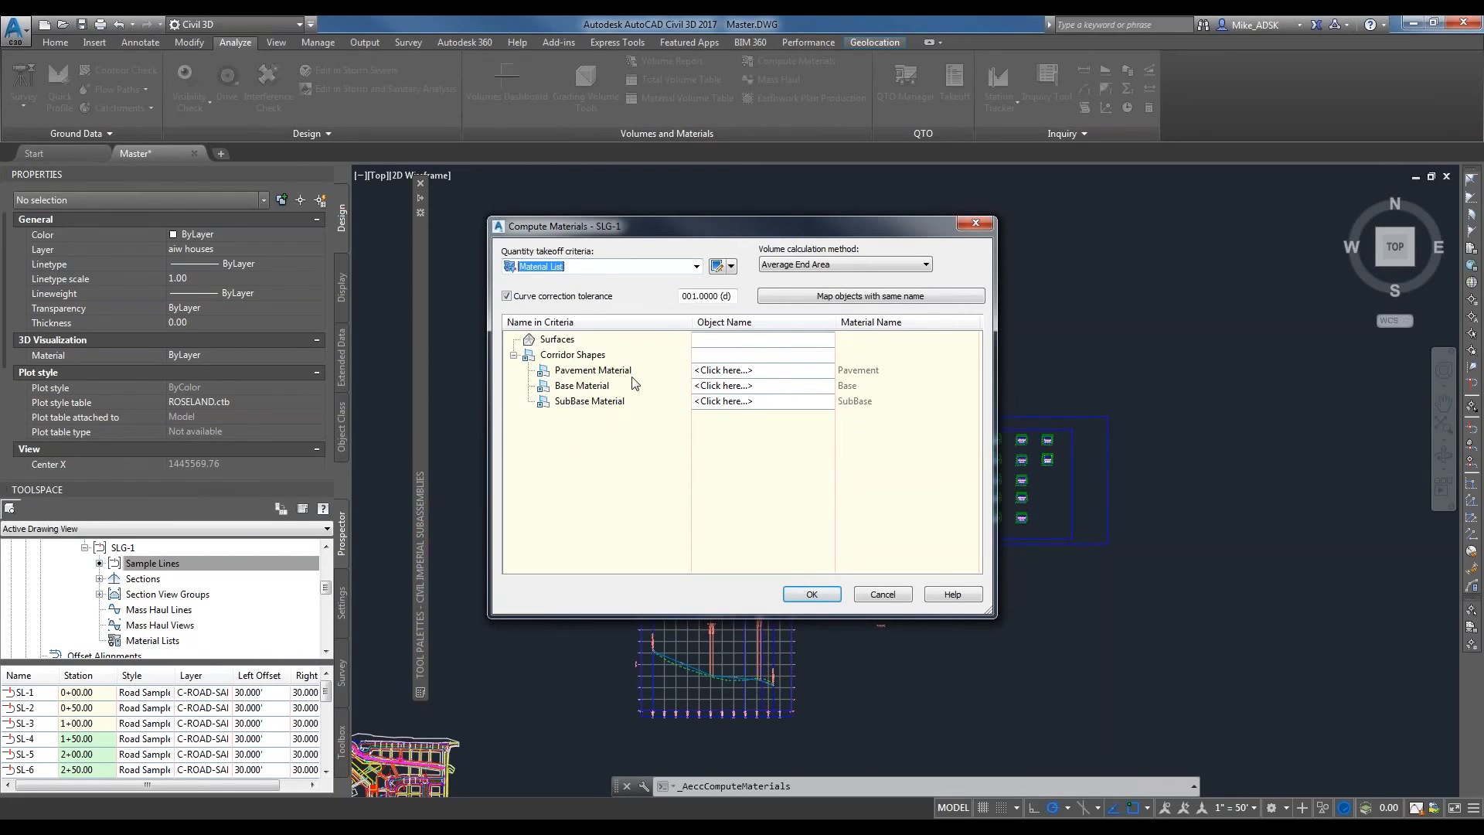
Map Pavement Material to Proposed Road Pave1, Base Material to Proposed Road Base and SubBase Material to Proposed Road SubBase, and compute the materials.
drag(633, 223, 642, 191)
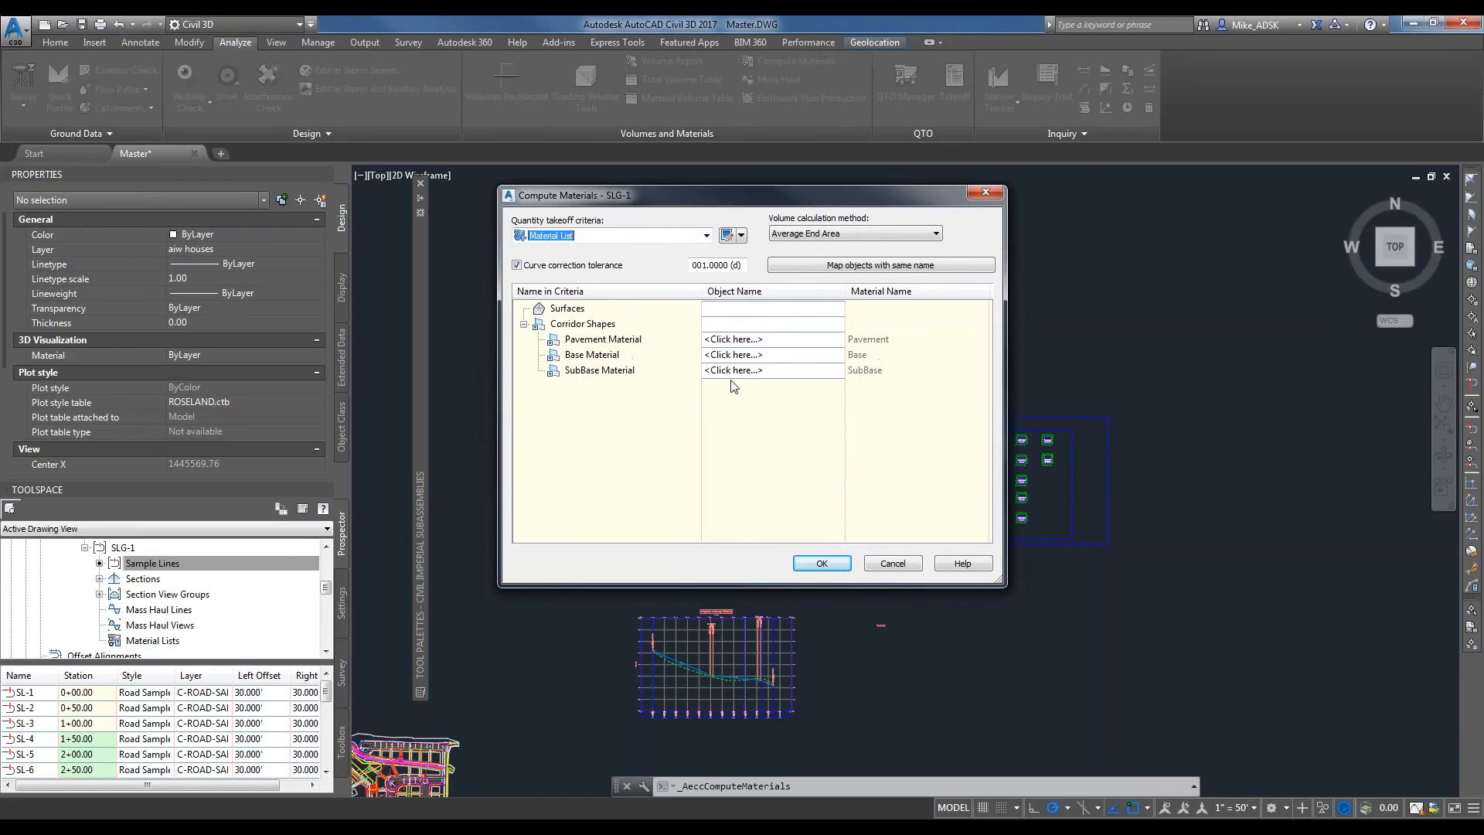
click(610, 343)
click(590, 372)
click(599, 338)
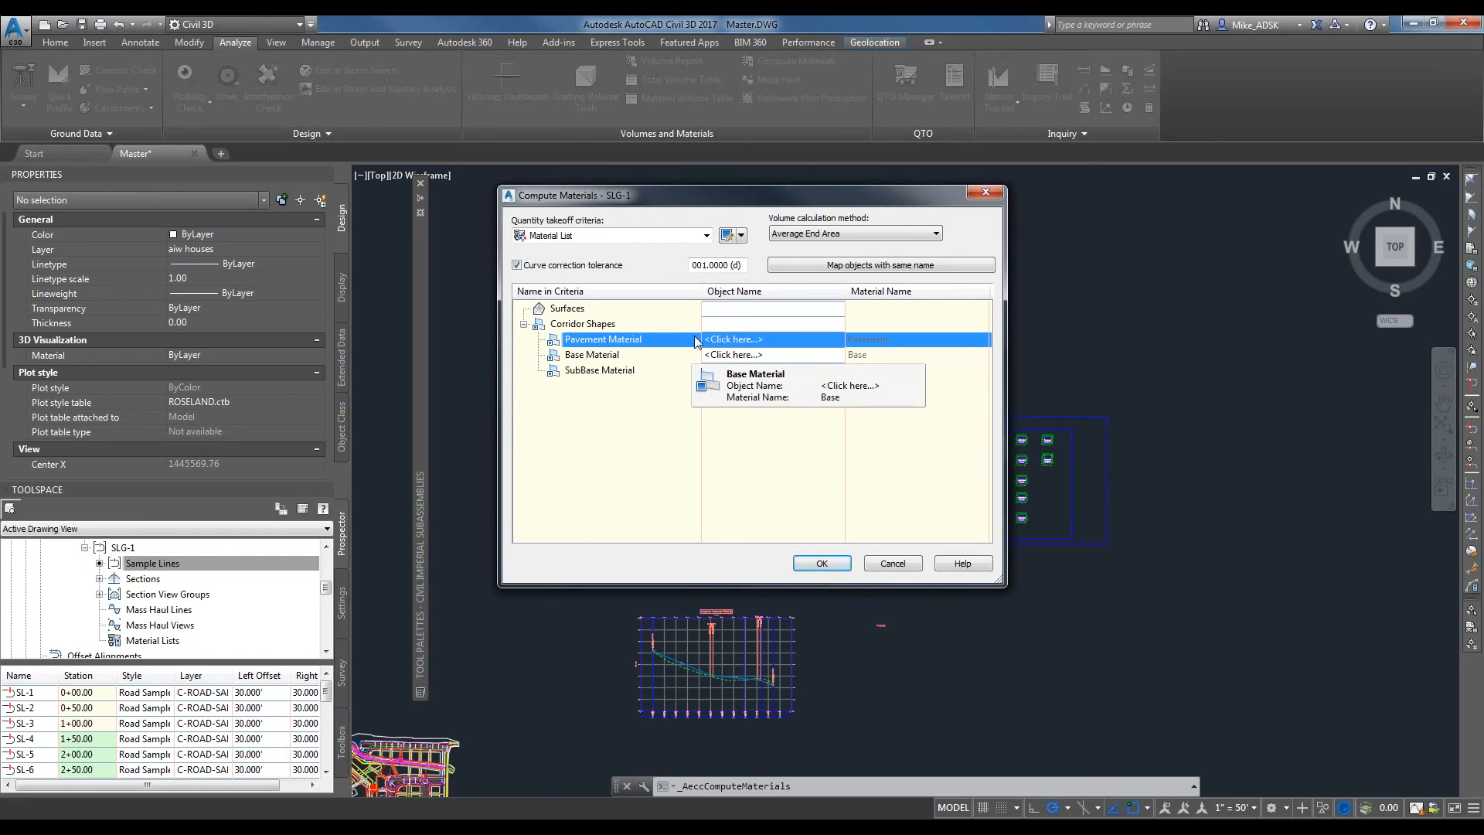
click(772, 340)
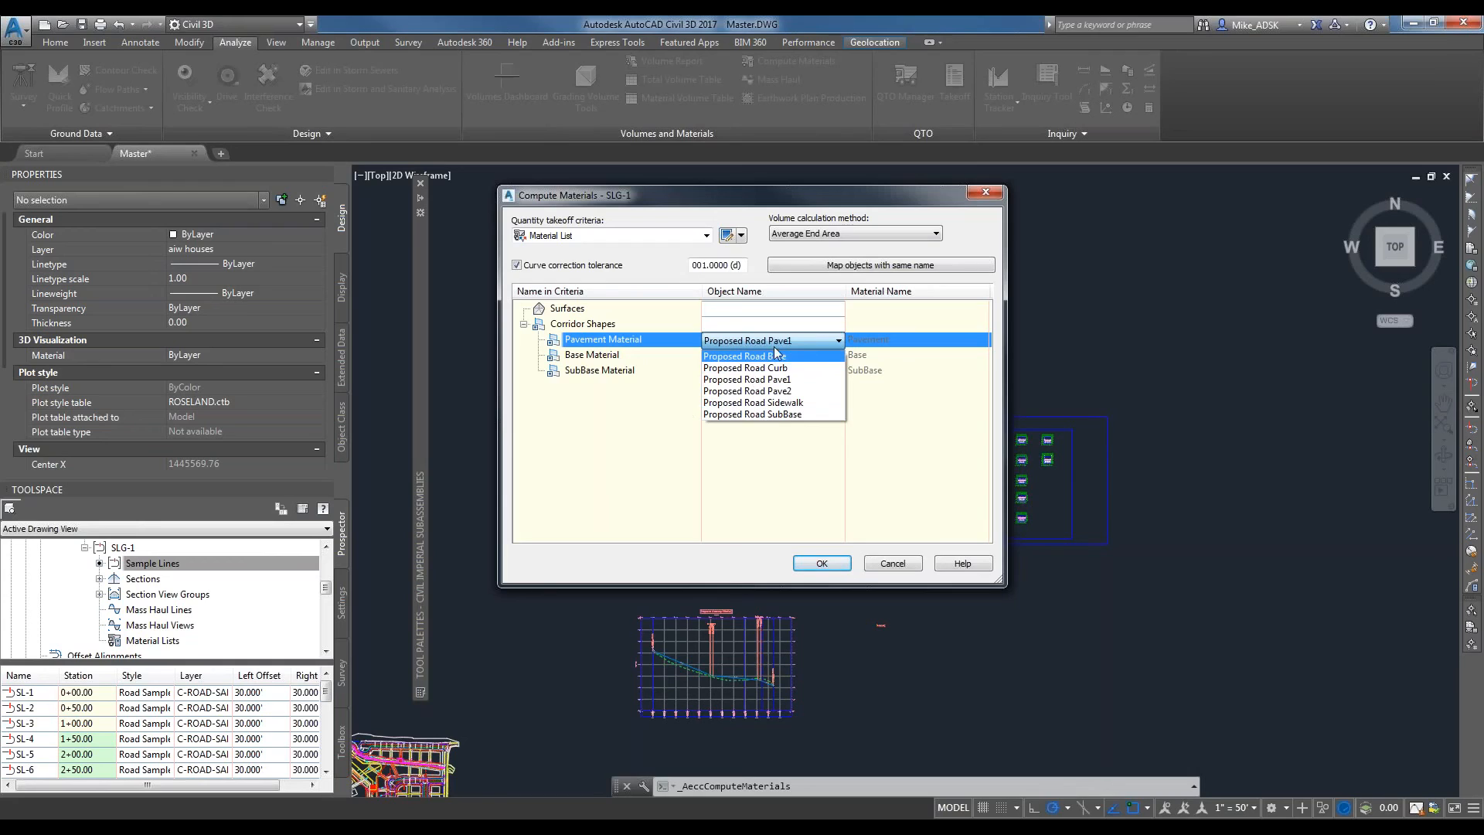
click(756, 378)
click(767, 356)
click(773, 372)
click(772, 371)
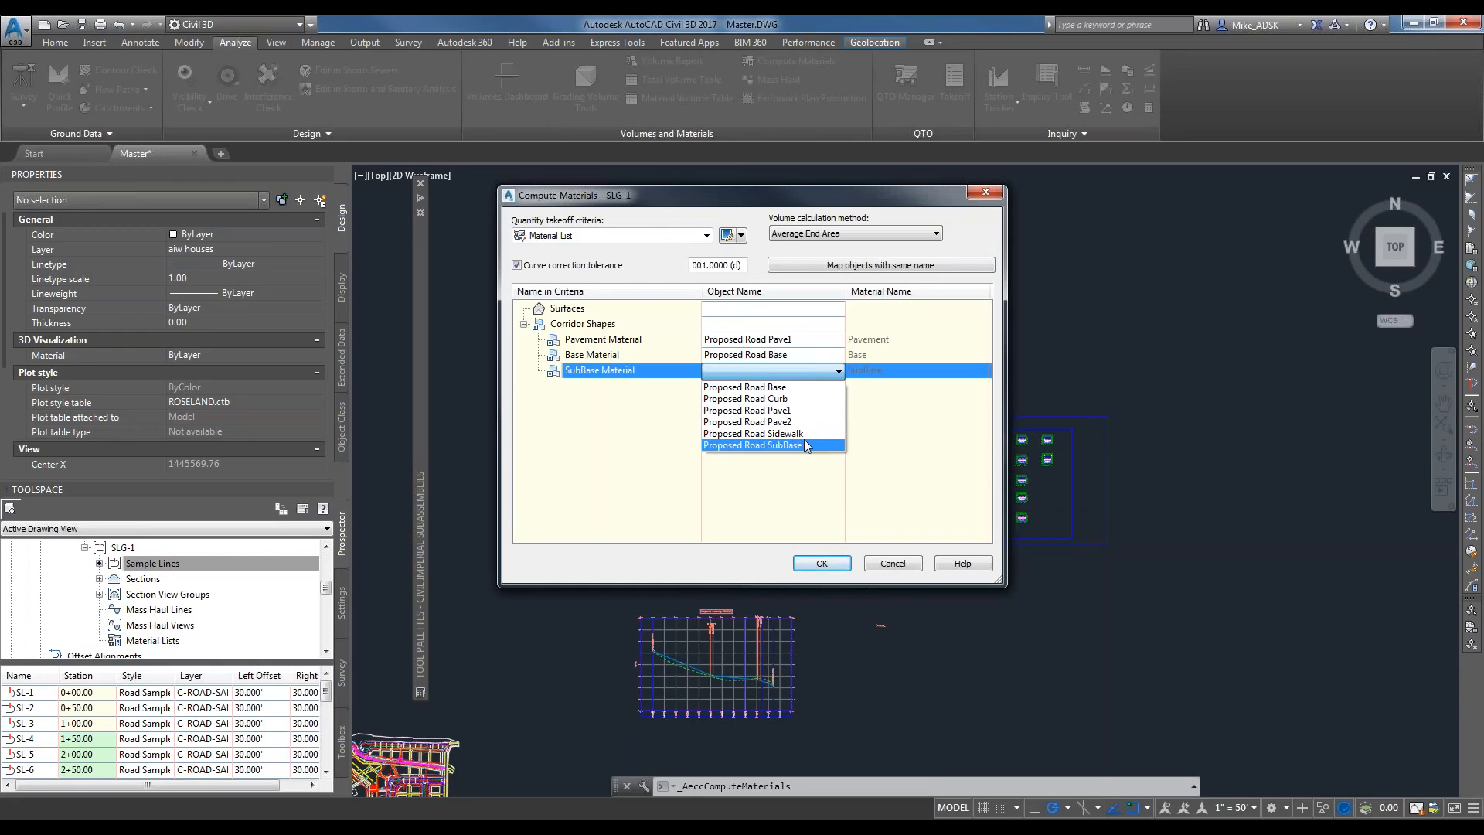
click(777, 445)
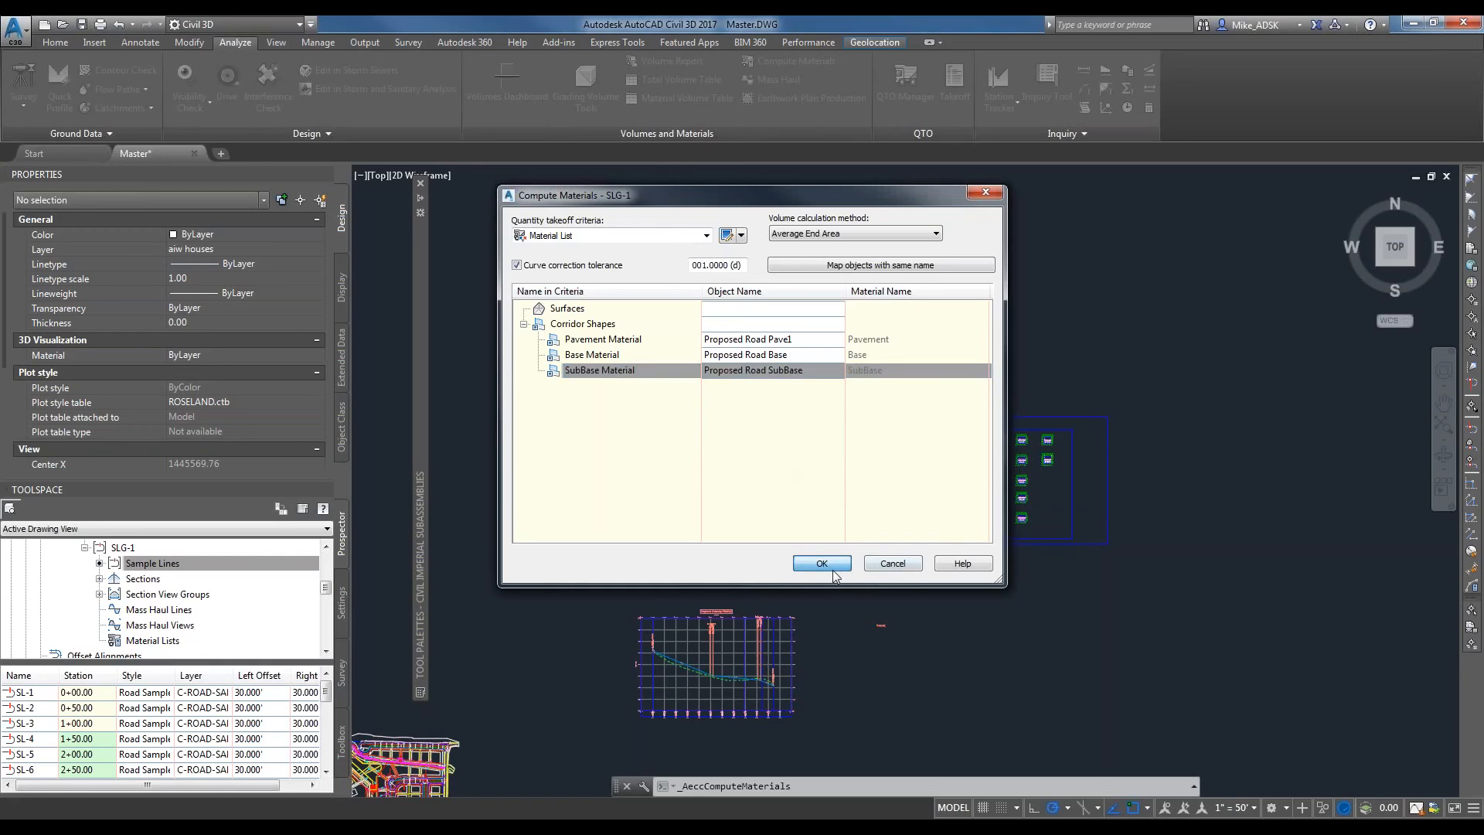
click(822, 563)
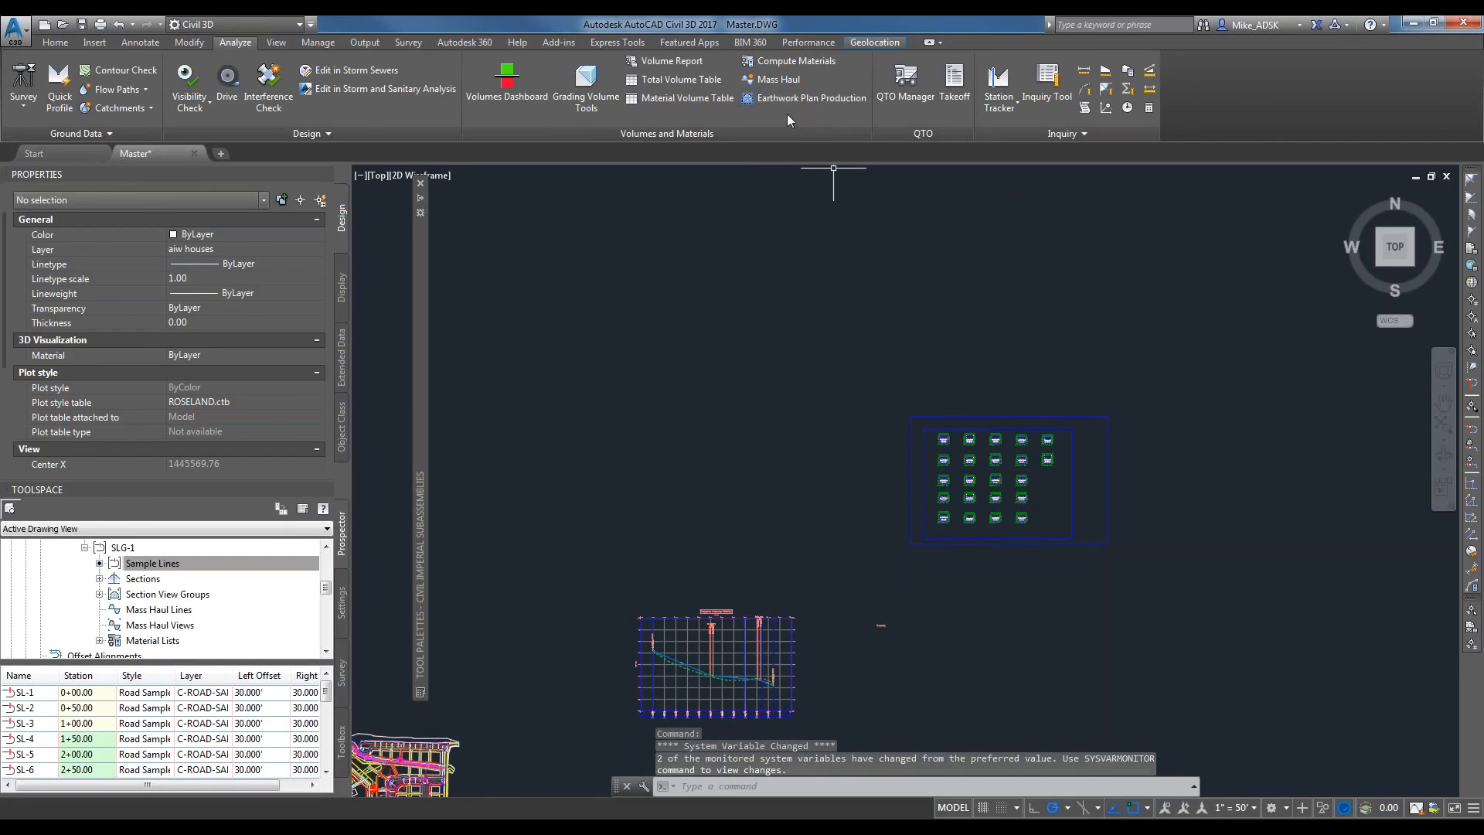
Create a dynamic Pavement material volume table for SLG-1 and place it in the empty area beside the section view sheet.
click(694, 100)
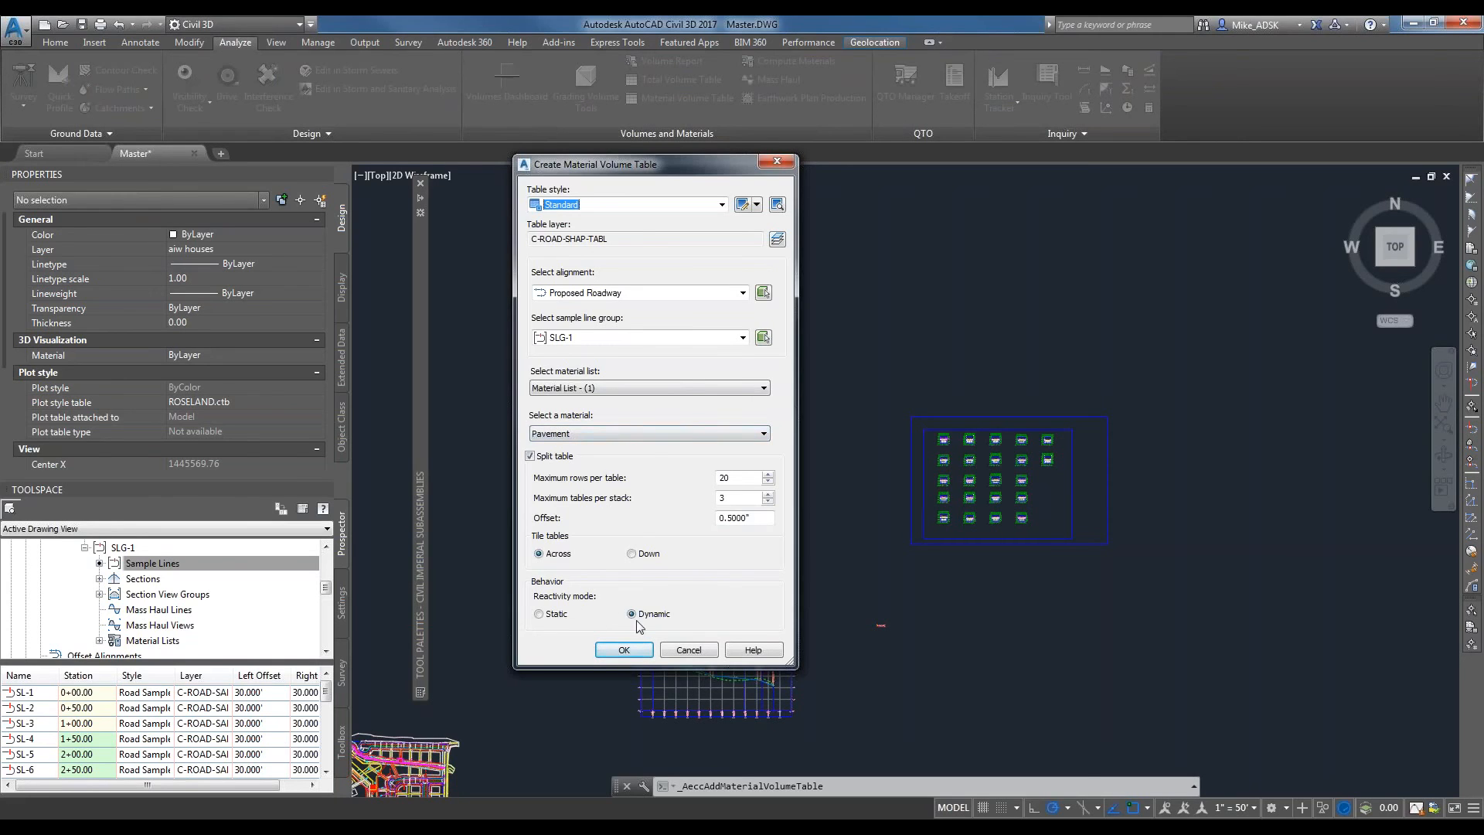
click(625, 651)
middle_drag(1230, 583, 850, 533)
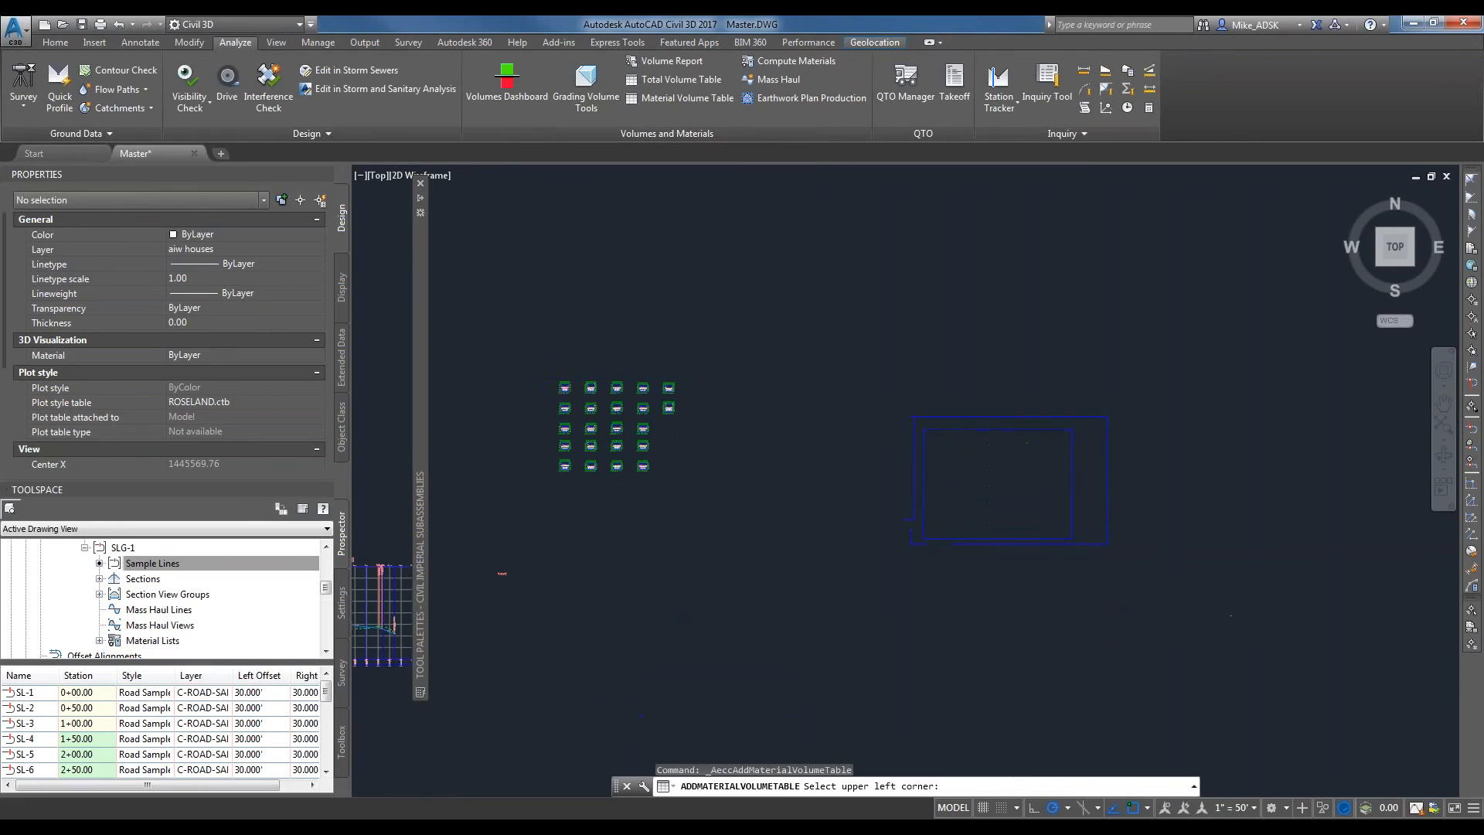
click(816, 386)
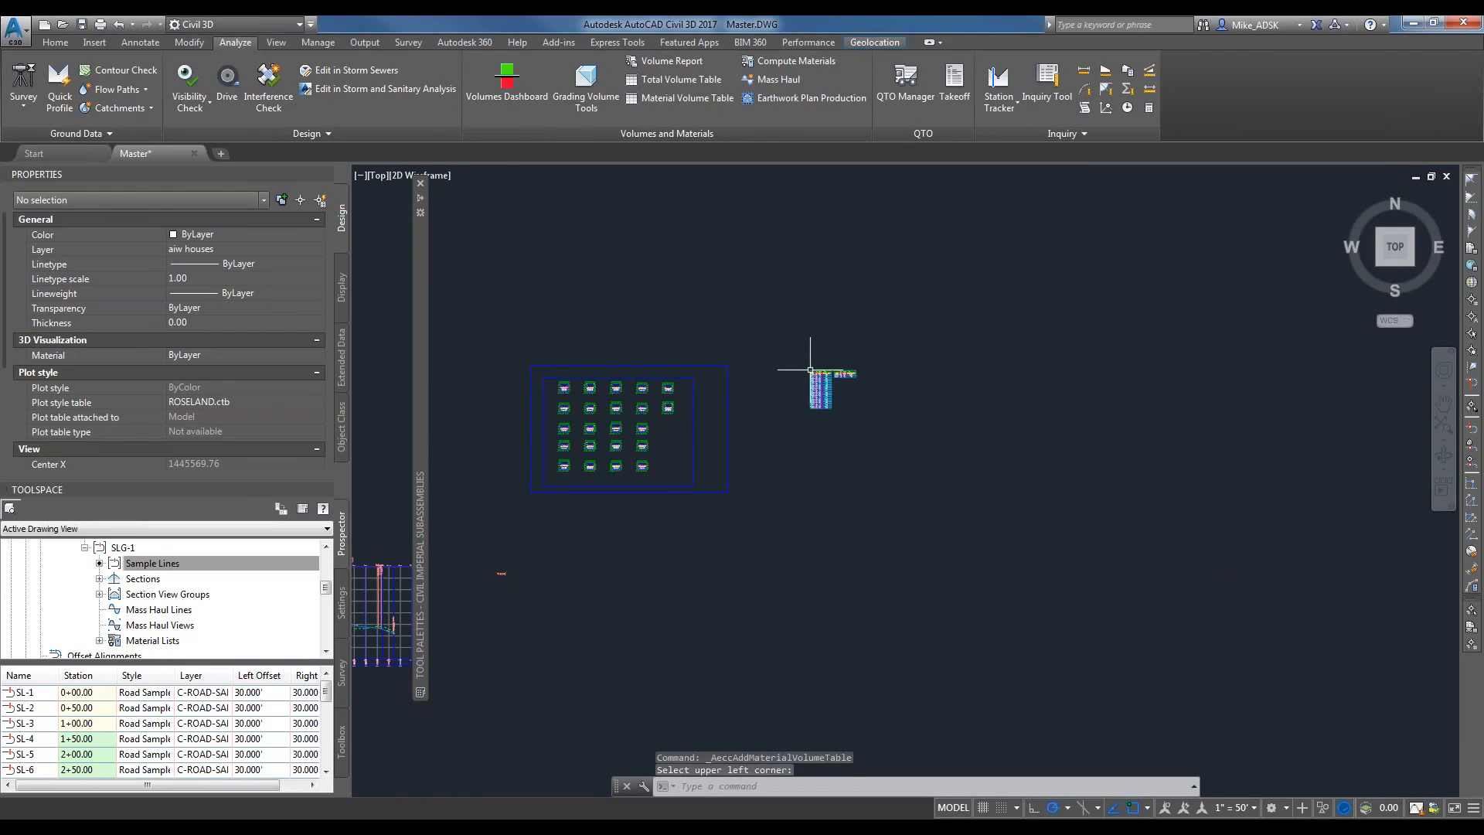
Examine the stations, areas, volumes and cumulative volumes in the pavement volume table.
scroll(819, 386, up, 8)
scroll(852, 599, up, 2)
middle_drag(852, 599, 851, 567)
scroll(851, 567, down, 2)
middle_drag(839, 463, 849, 461)
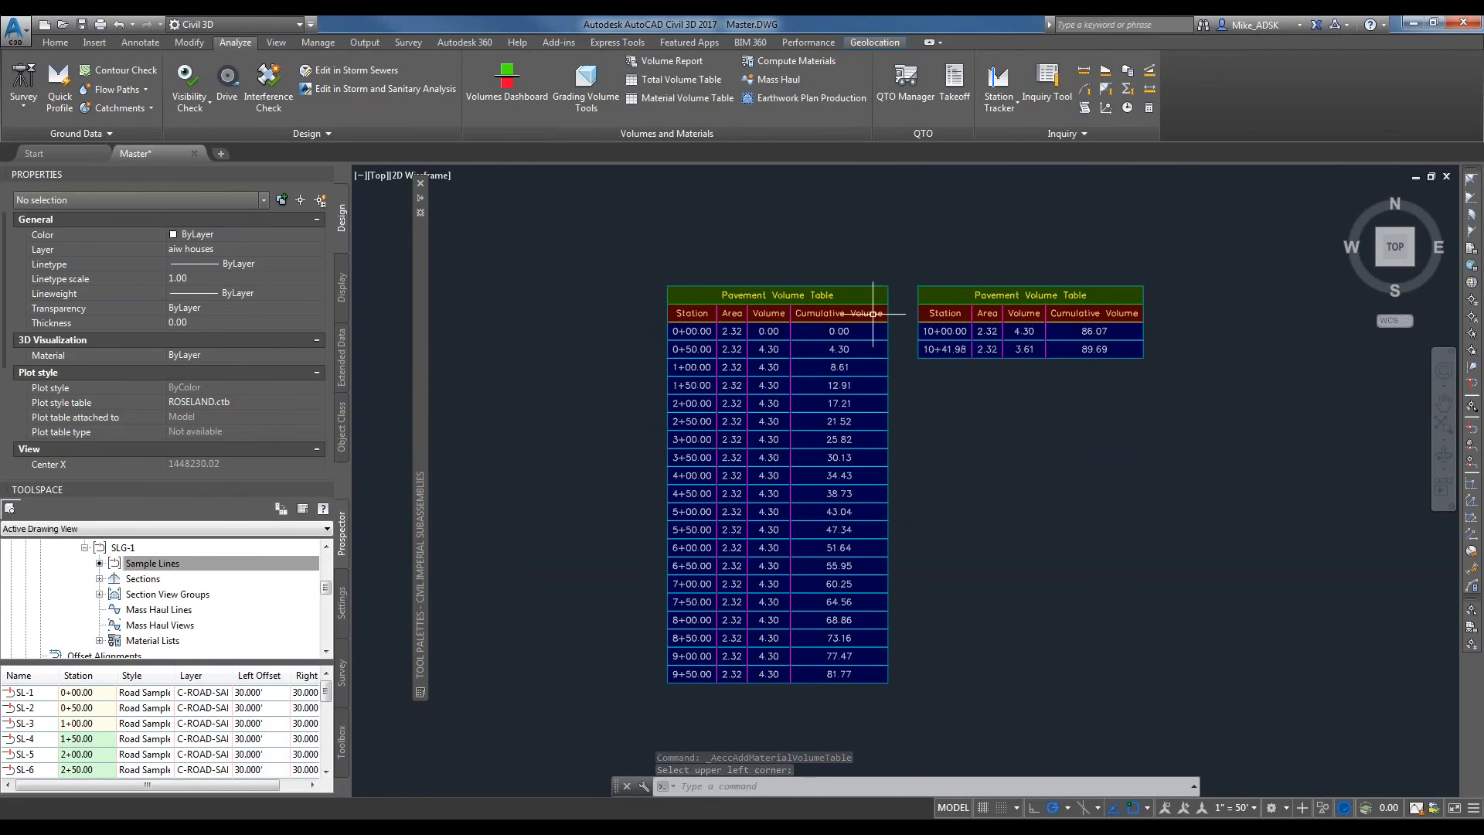
scroll(839, 380, up, 2)
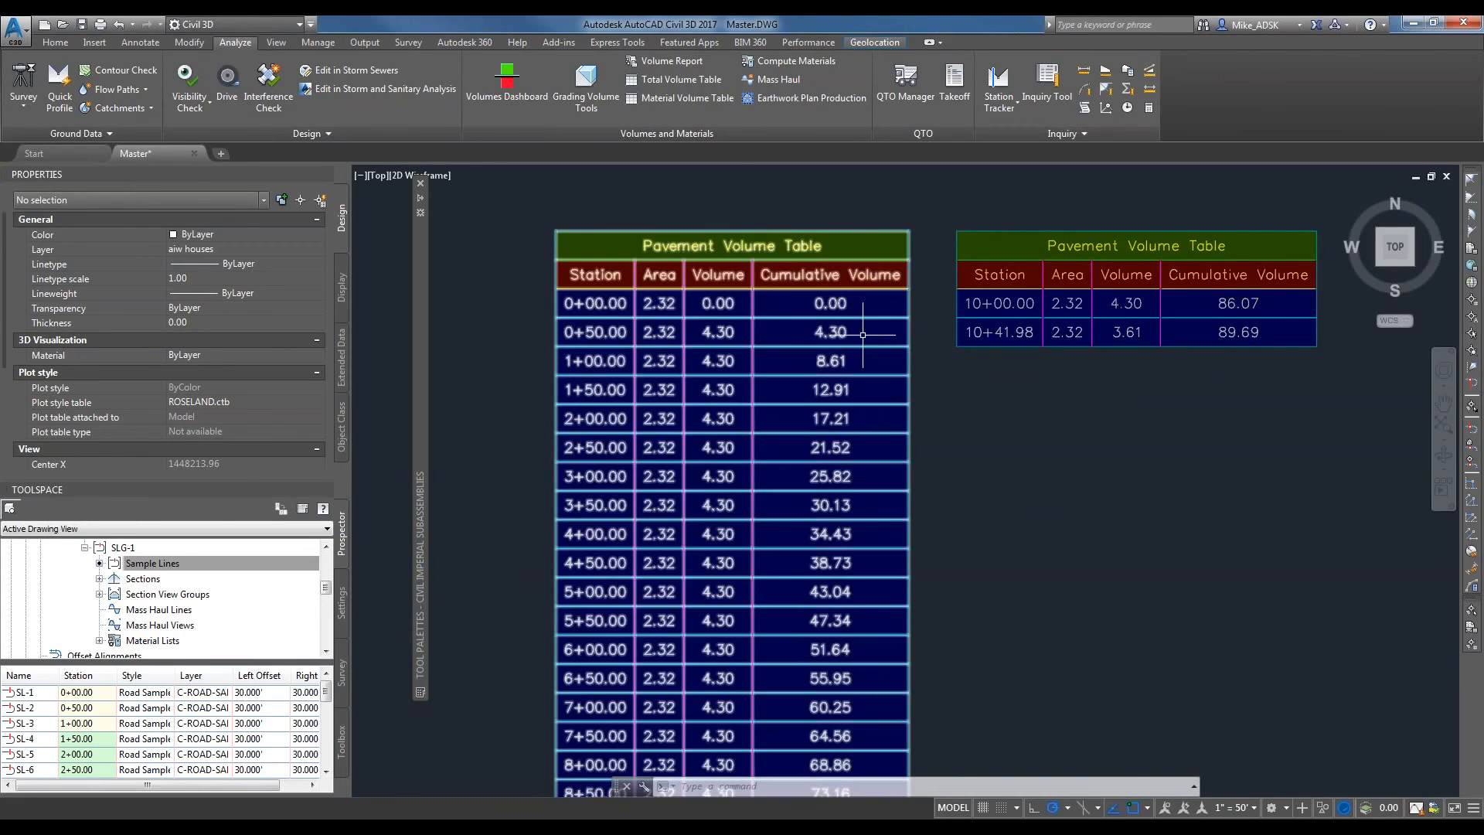
scroll(806, 338, down, 2)
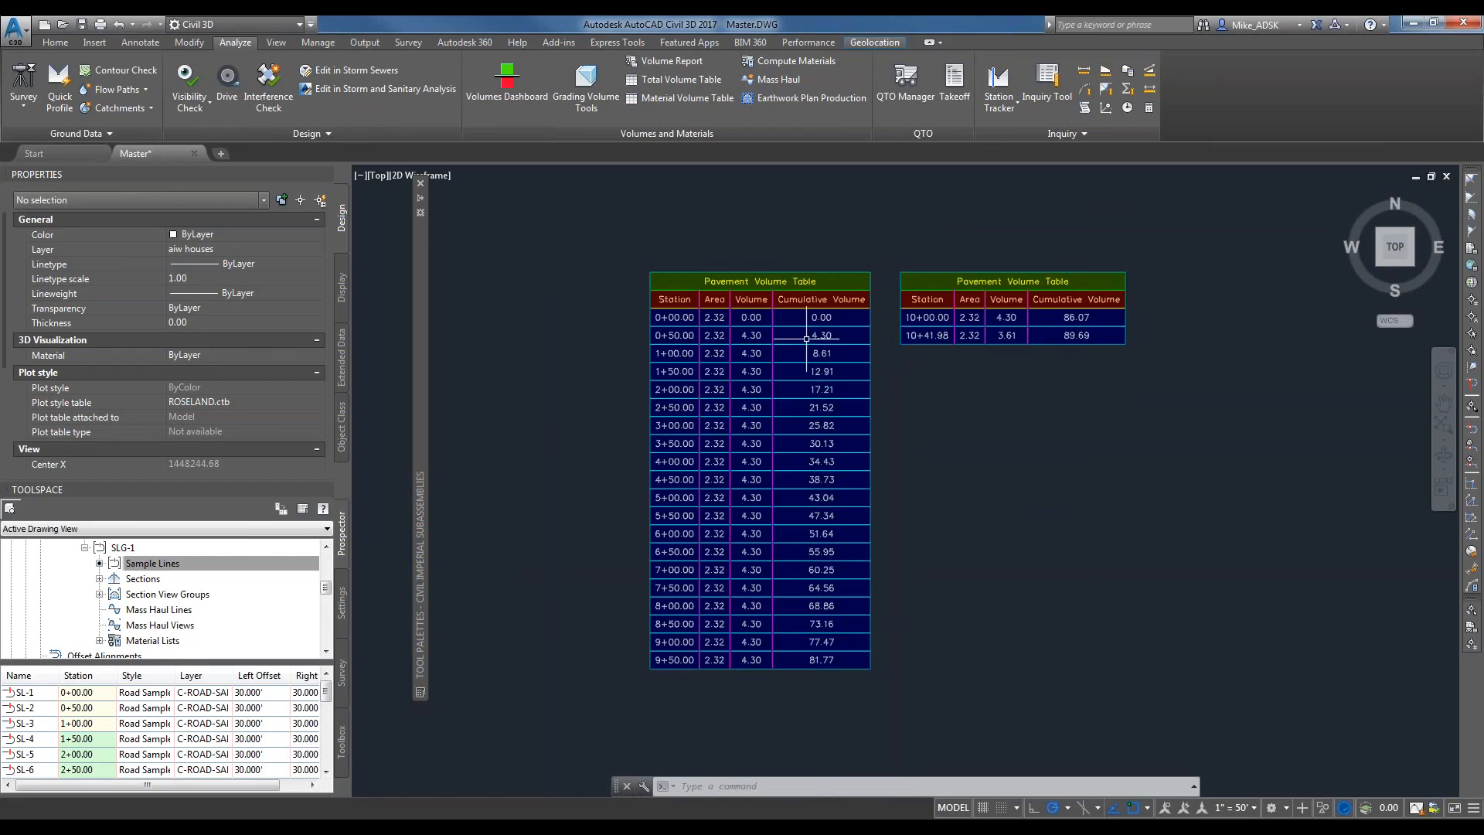
scroll(806, 339, up, 2)
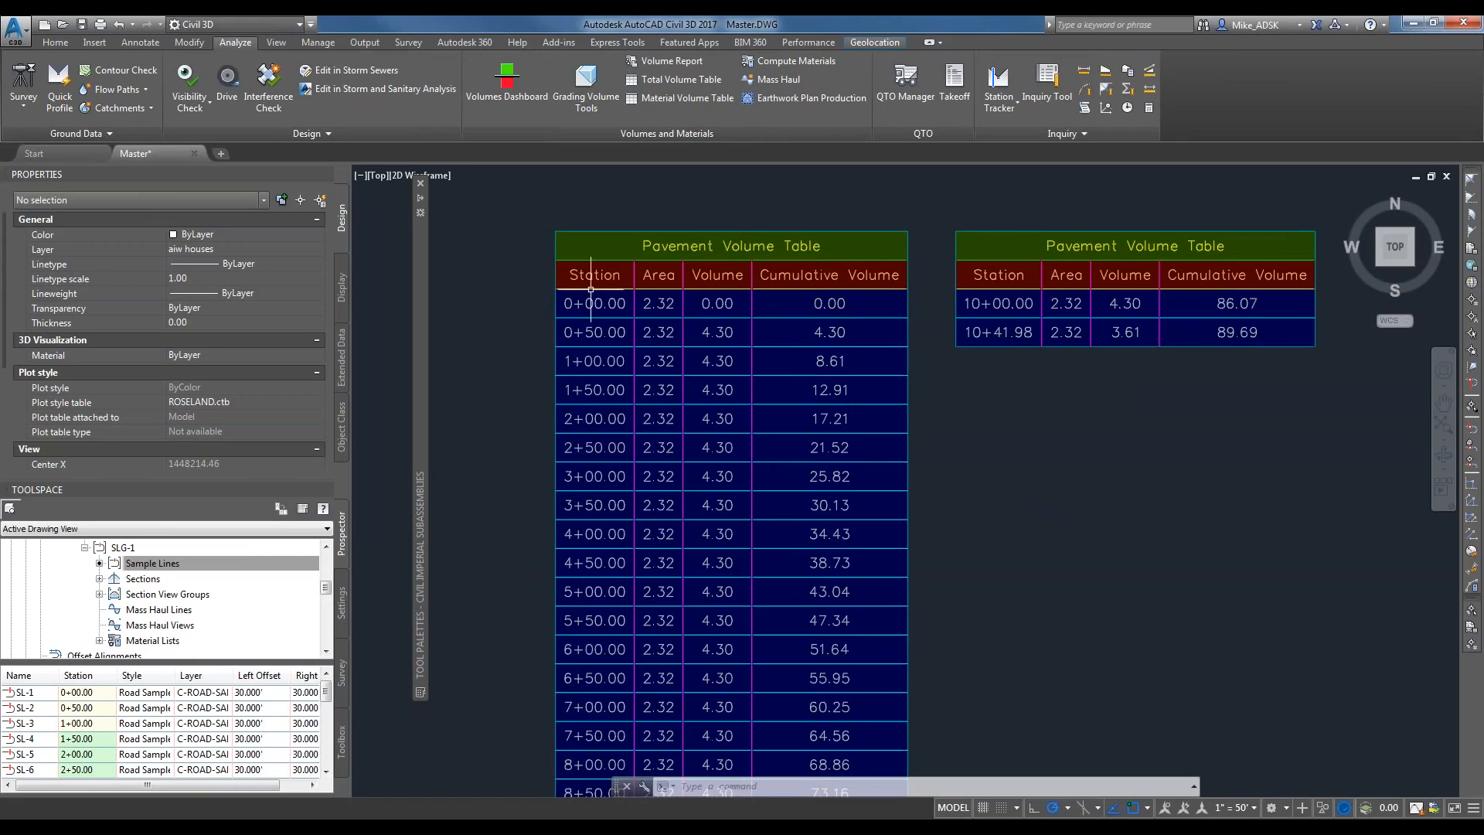
scroll(880, 309, down, 2)
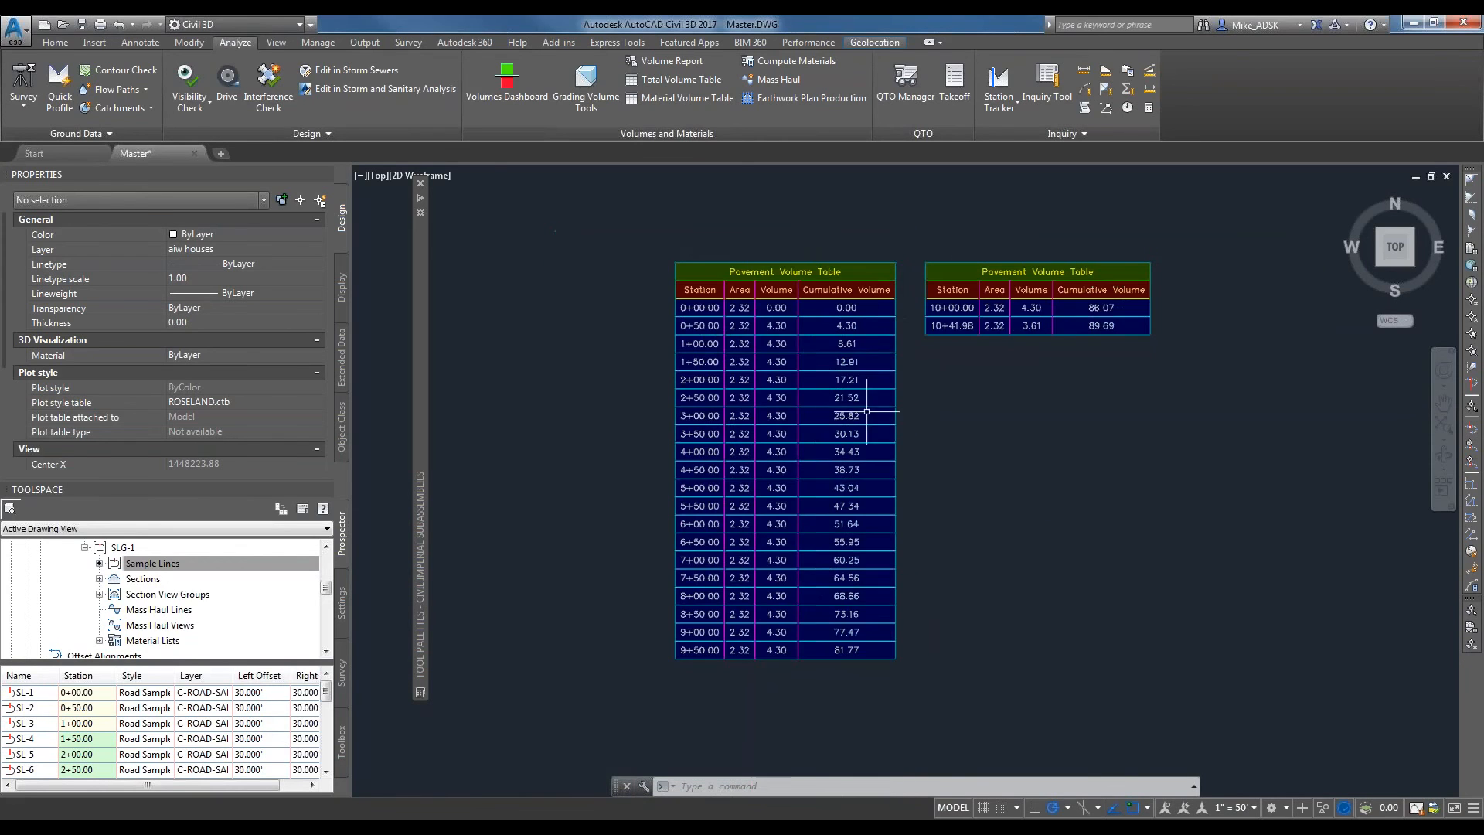
scroll(1046, 323, up, 2)
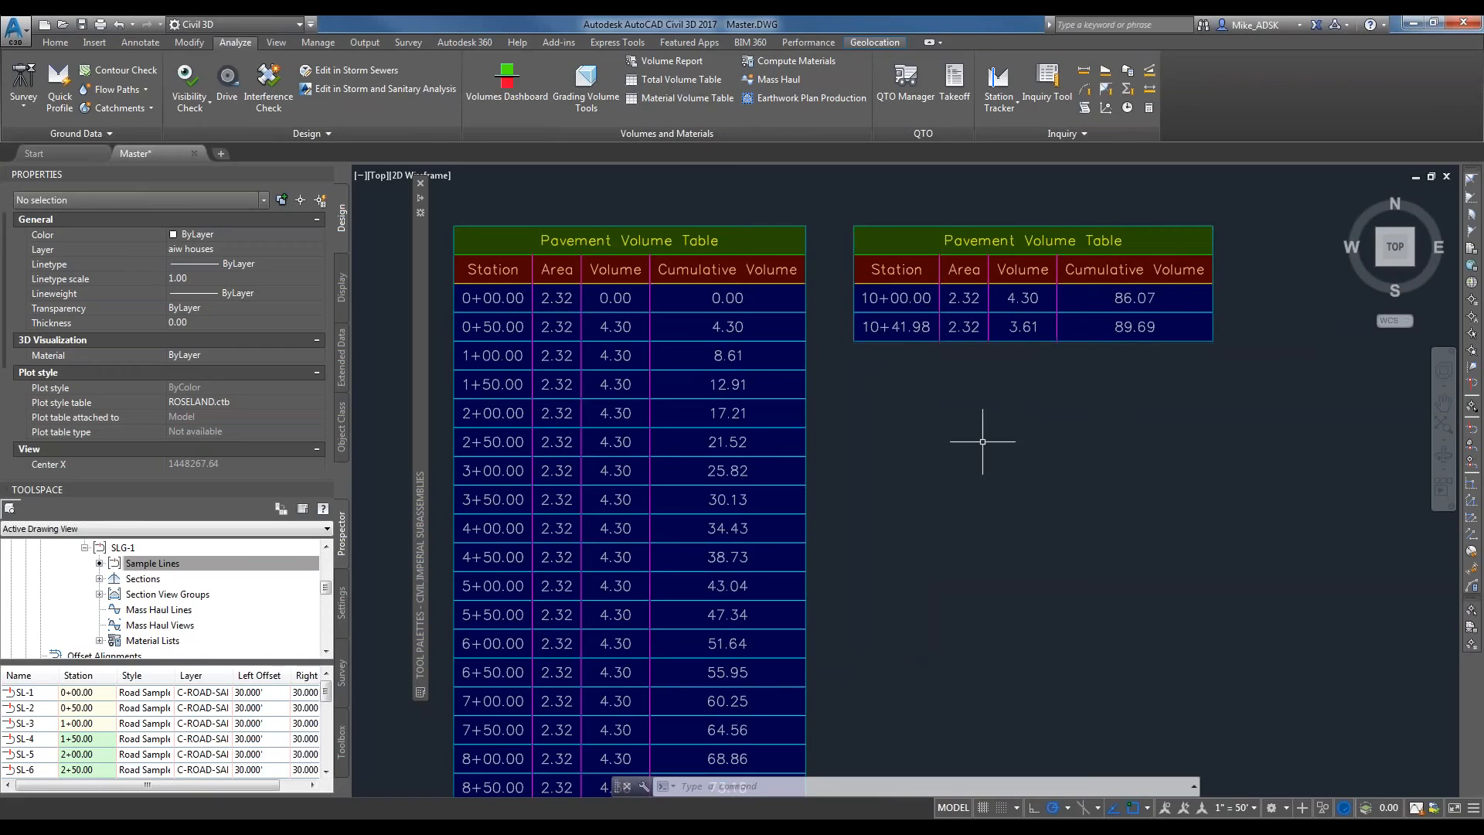
scroll(562, 377, down, 3)
Return to the site plan and follow the road's sample lines down to its start at McCracken Road.
mouse_move(572, 383)
middle_down()
mouse_move(711, 315)
mouse_move(918, 394)
middle_up()
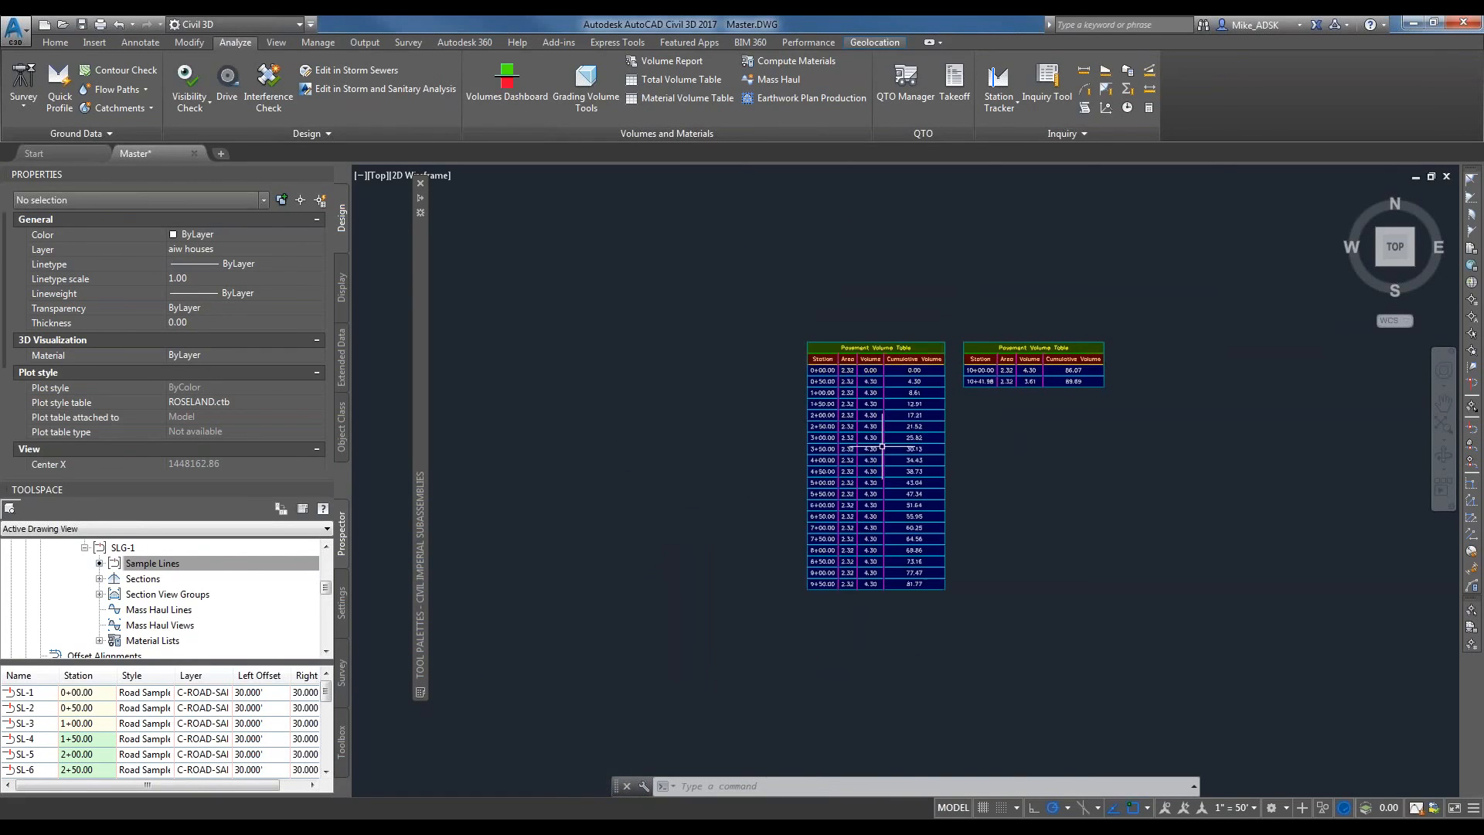
scroll(761, 429, down, 2)
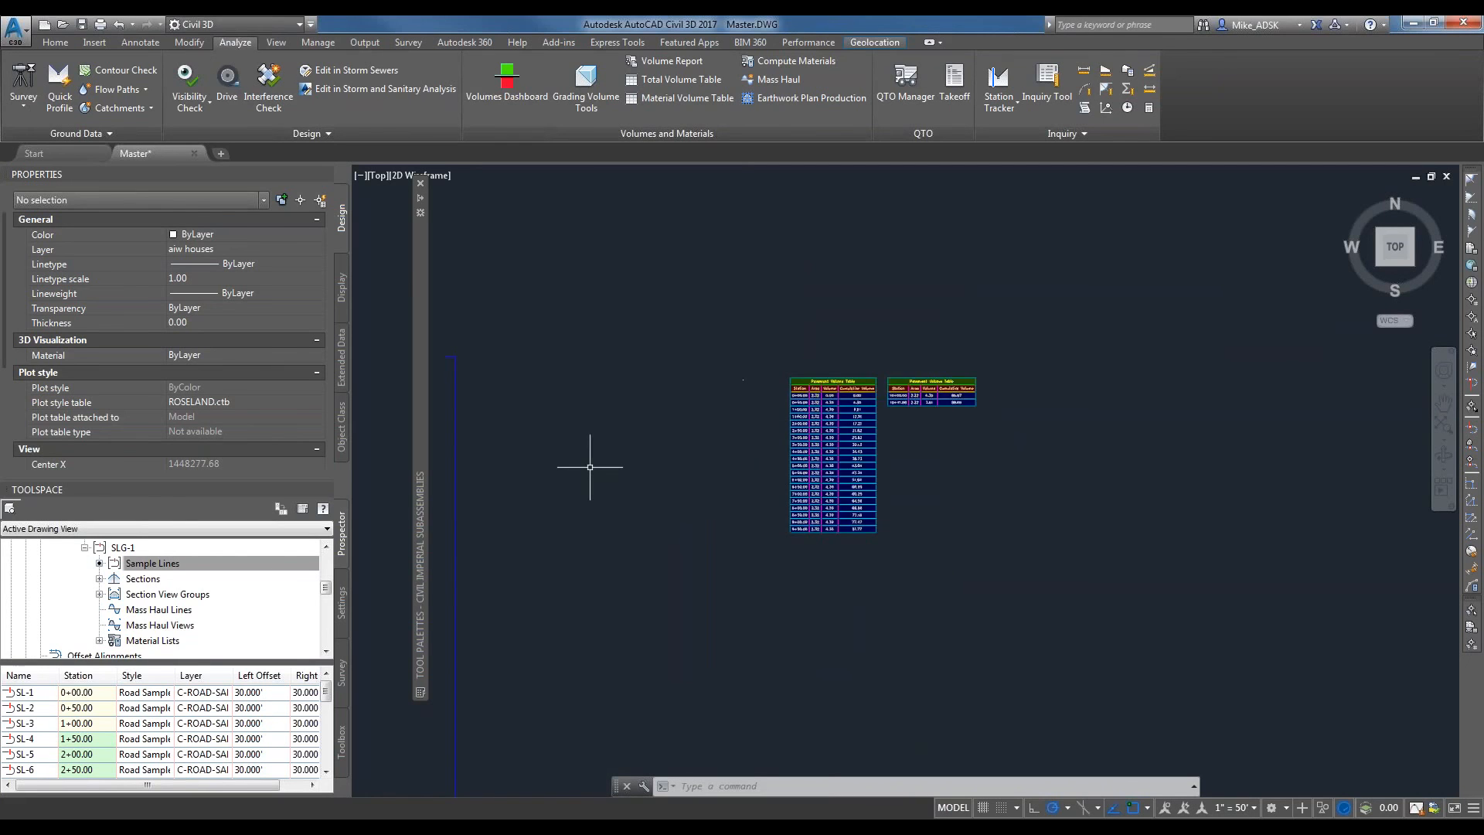
middle_drag(589, 464, 902, 454)
scroll(922, 451, down, 2)
middle_drag(607, 560, 1020, 440)
scroll(1021, 440, down, 1)
scroll(657, 618, up, 2)
middle_drag(698, 616, 900, 507)
scroll(1073, 391, down, 3)
scroll(542, 505, down, 1)
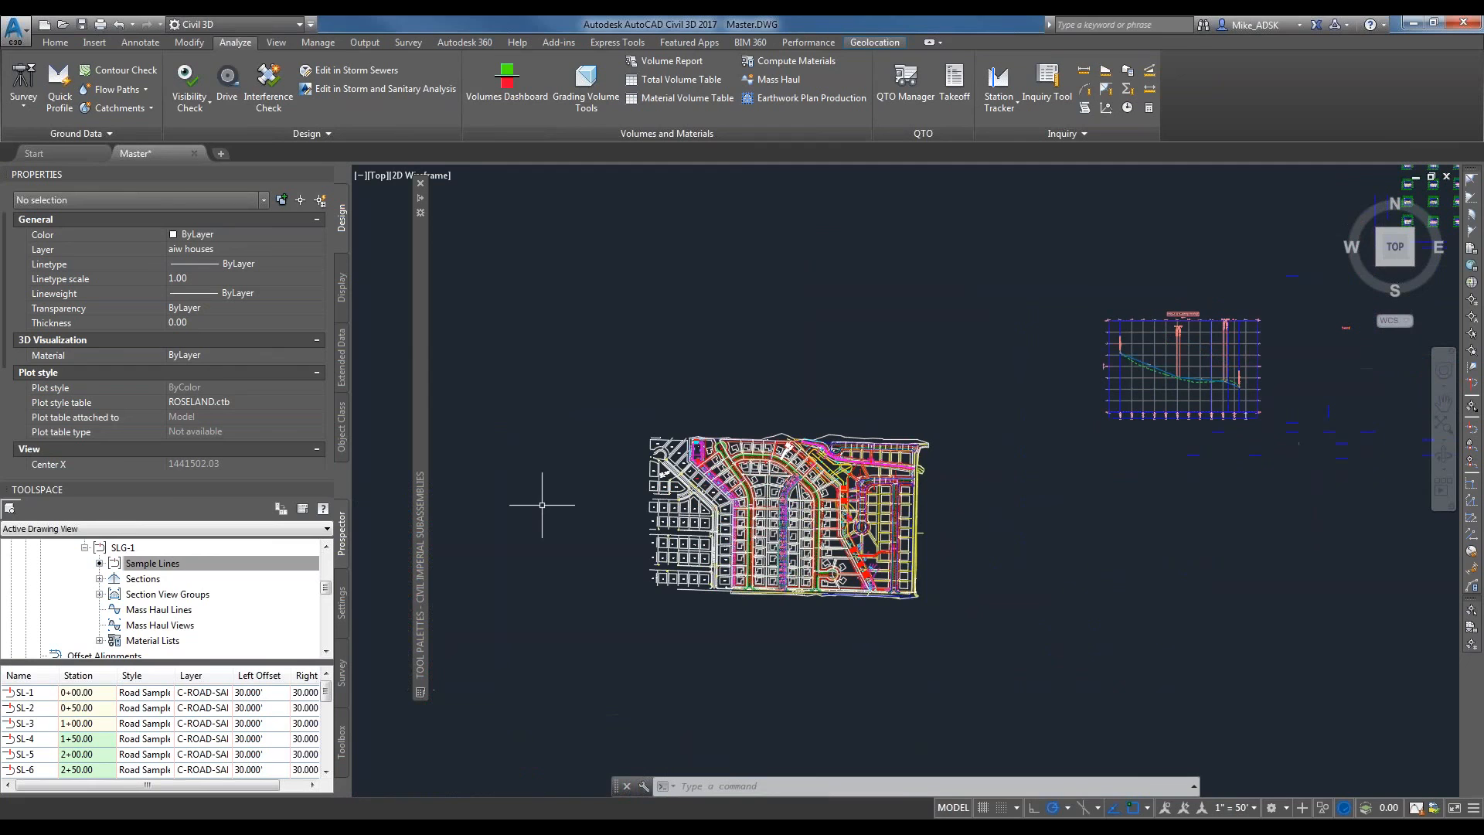
scroll(776, 527, up, 12)
middle_drag(1148, 572, 1151, 216)
middle_drag(1097, 718, 1082, 338)
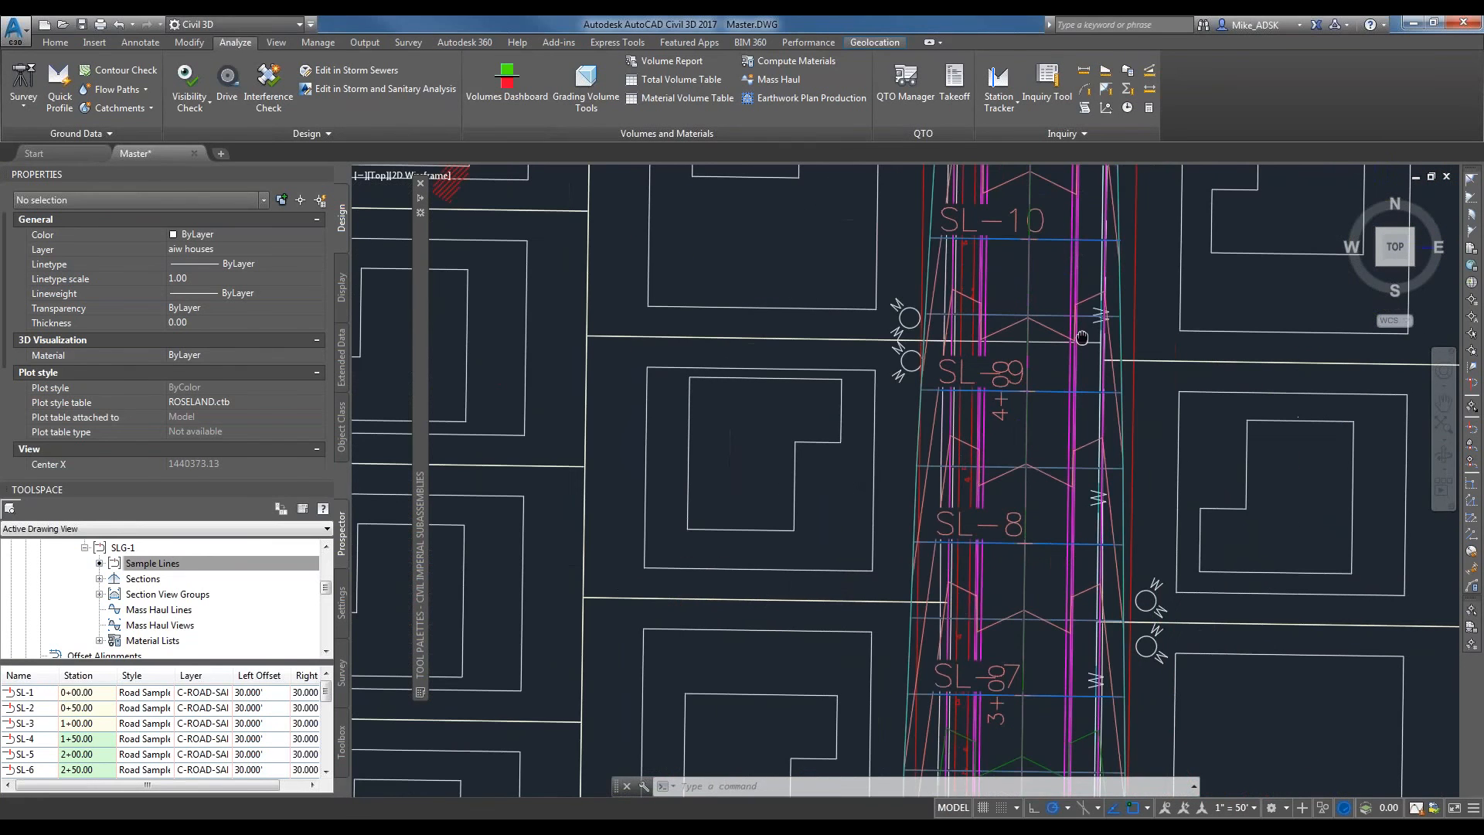
scroll(1081, 338, down, 10)
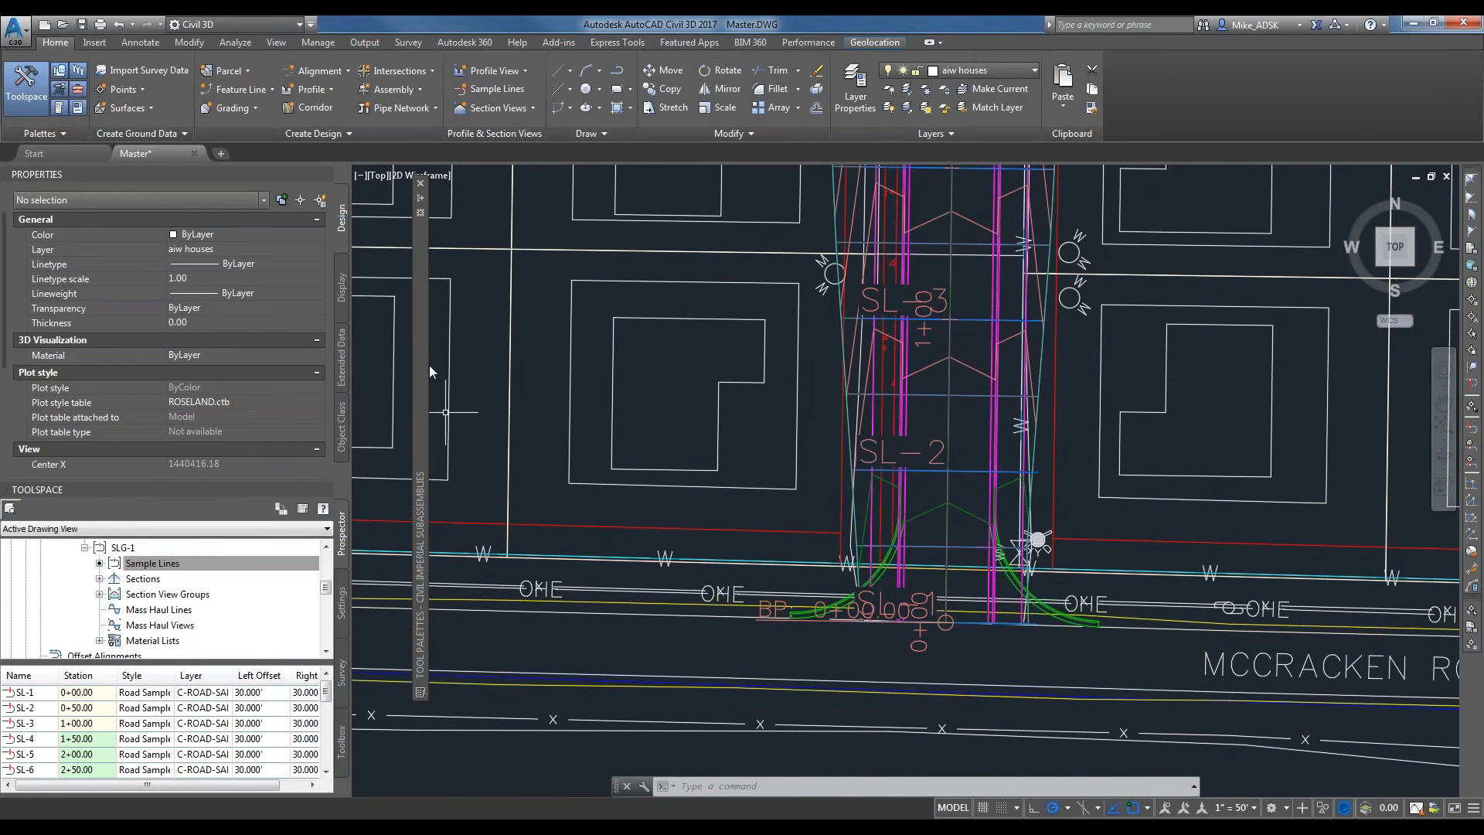
Start a new pipe network with the RS STORM WATER PARTS list, Top of Proposed Road surface and Proposed Roadway alignment.
click(401, 108)
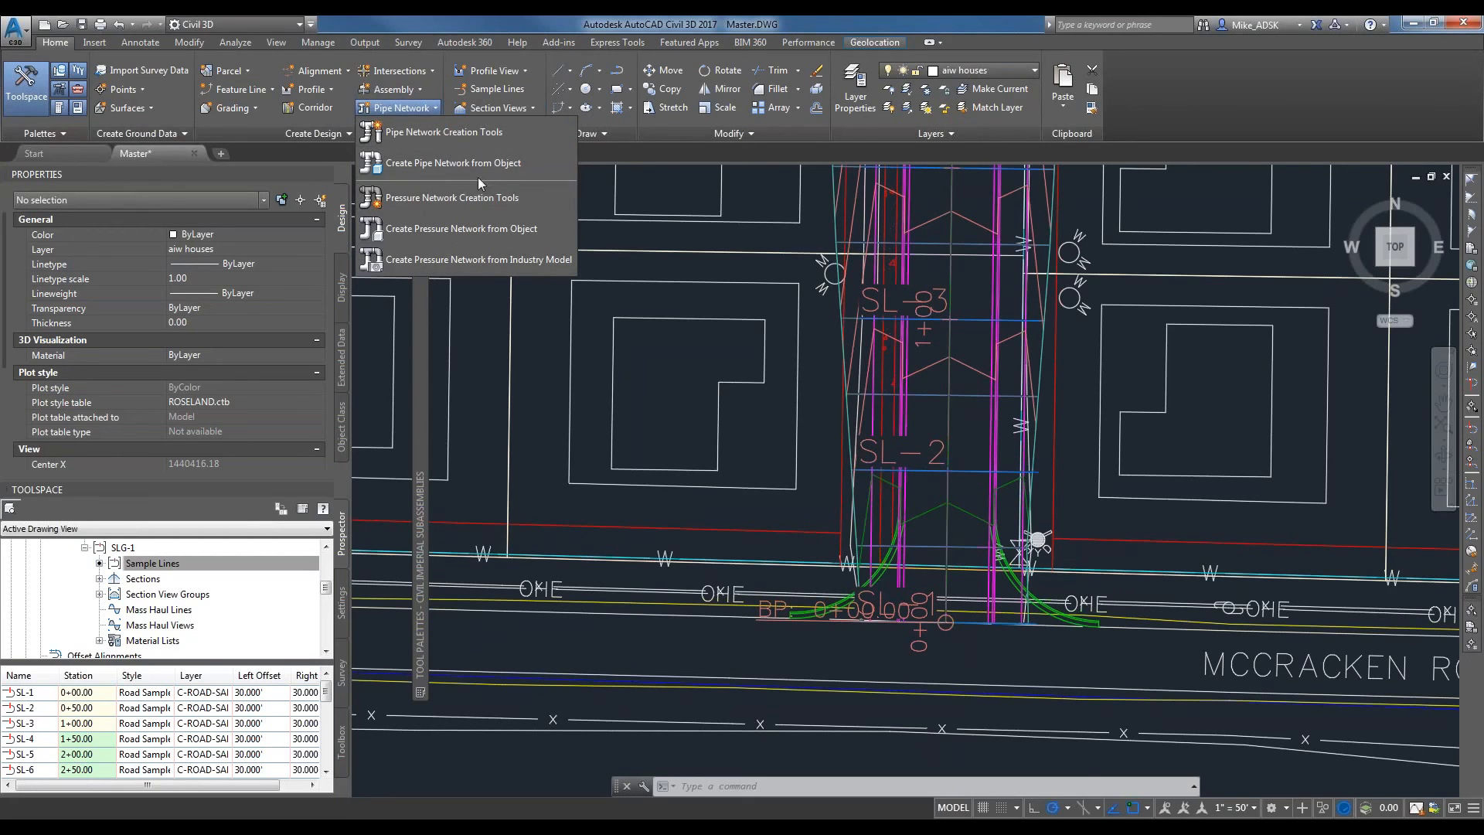
click(491, 132)
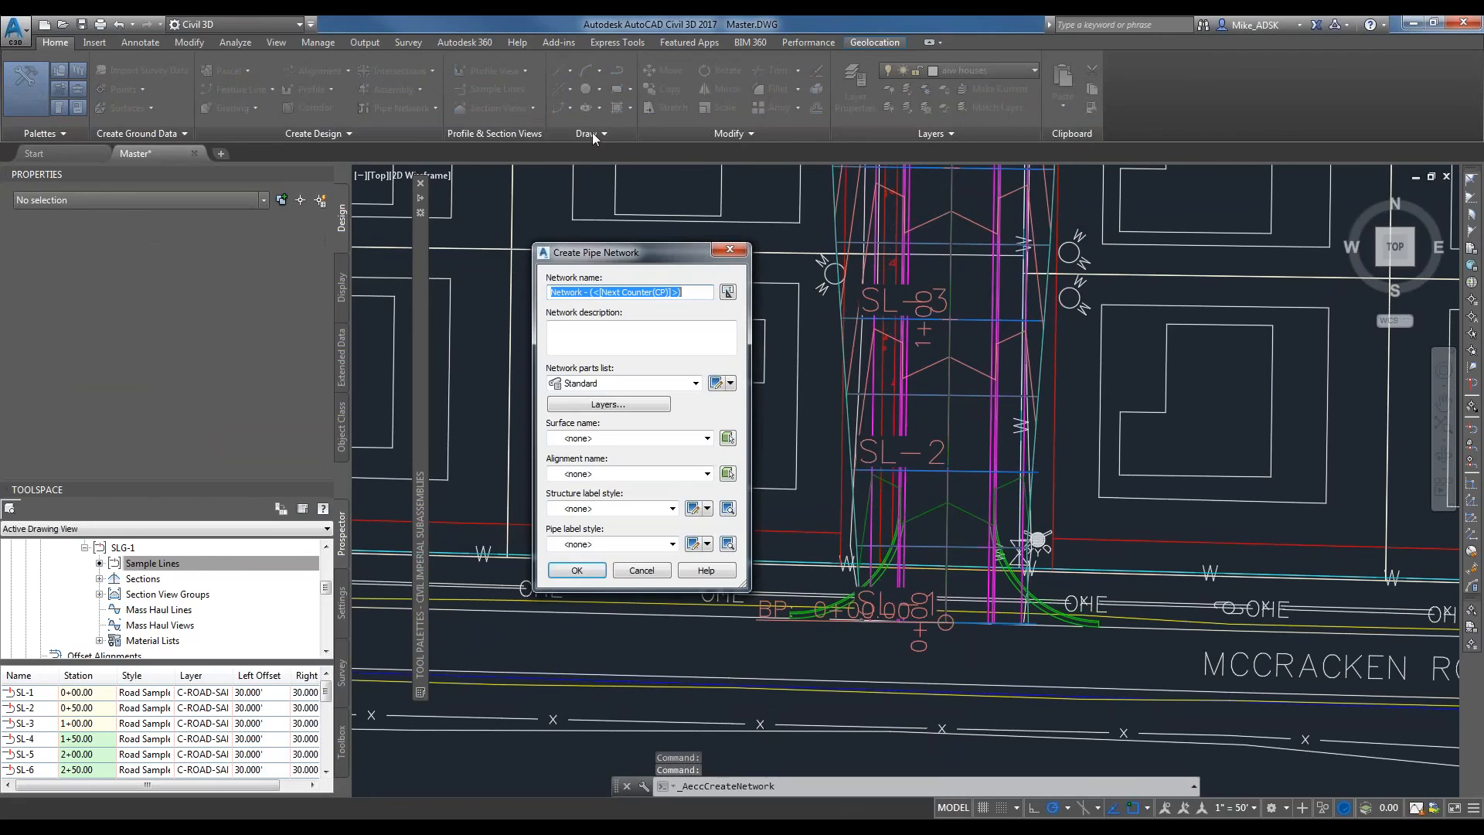
click(519, 205)
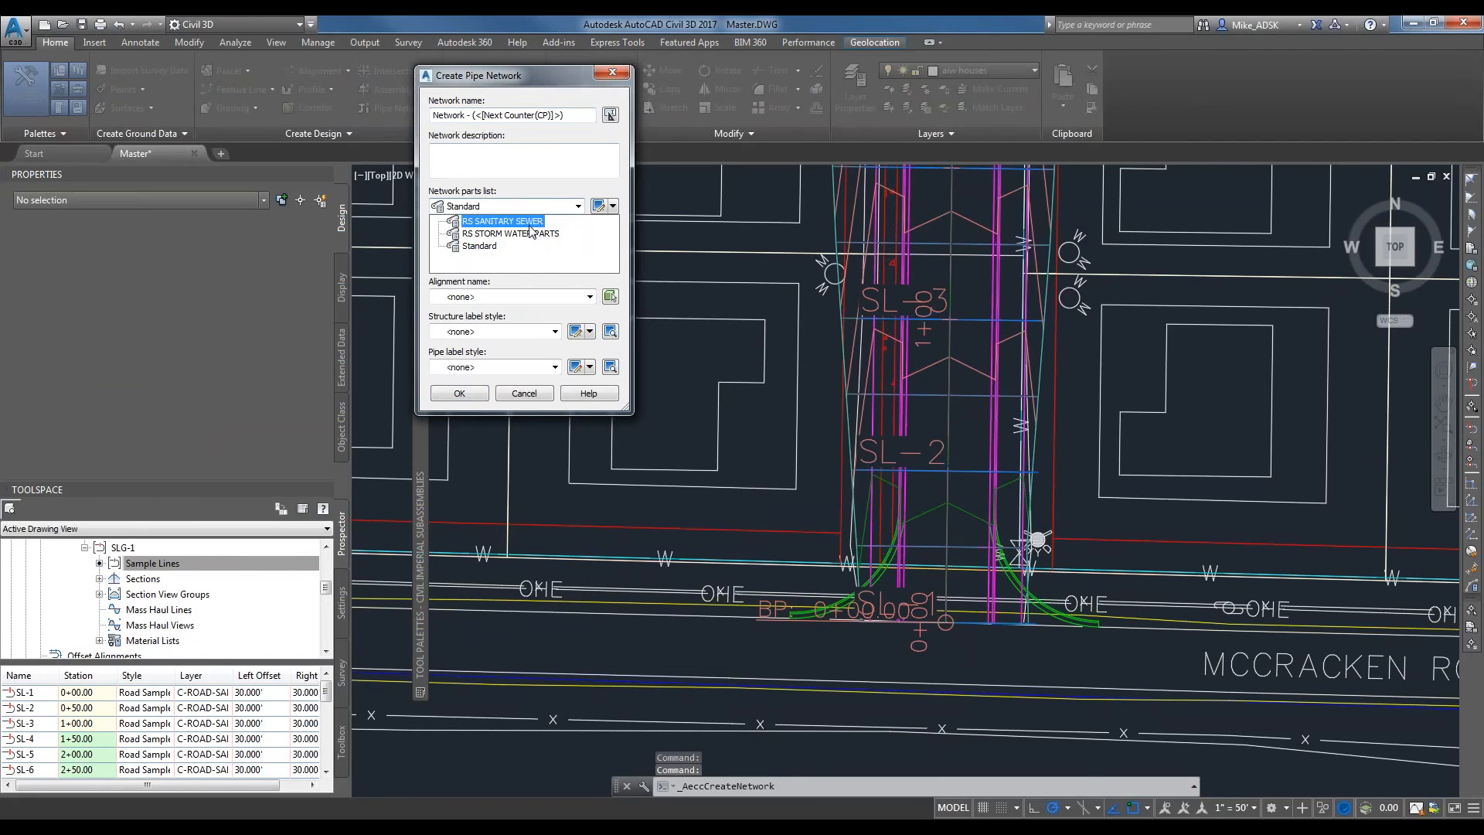
click(528, 234)
click(514, 262)
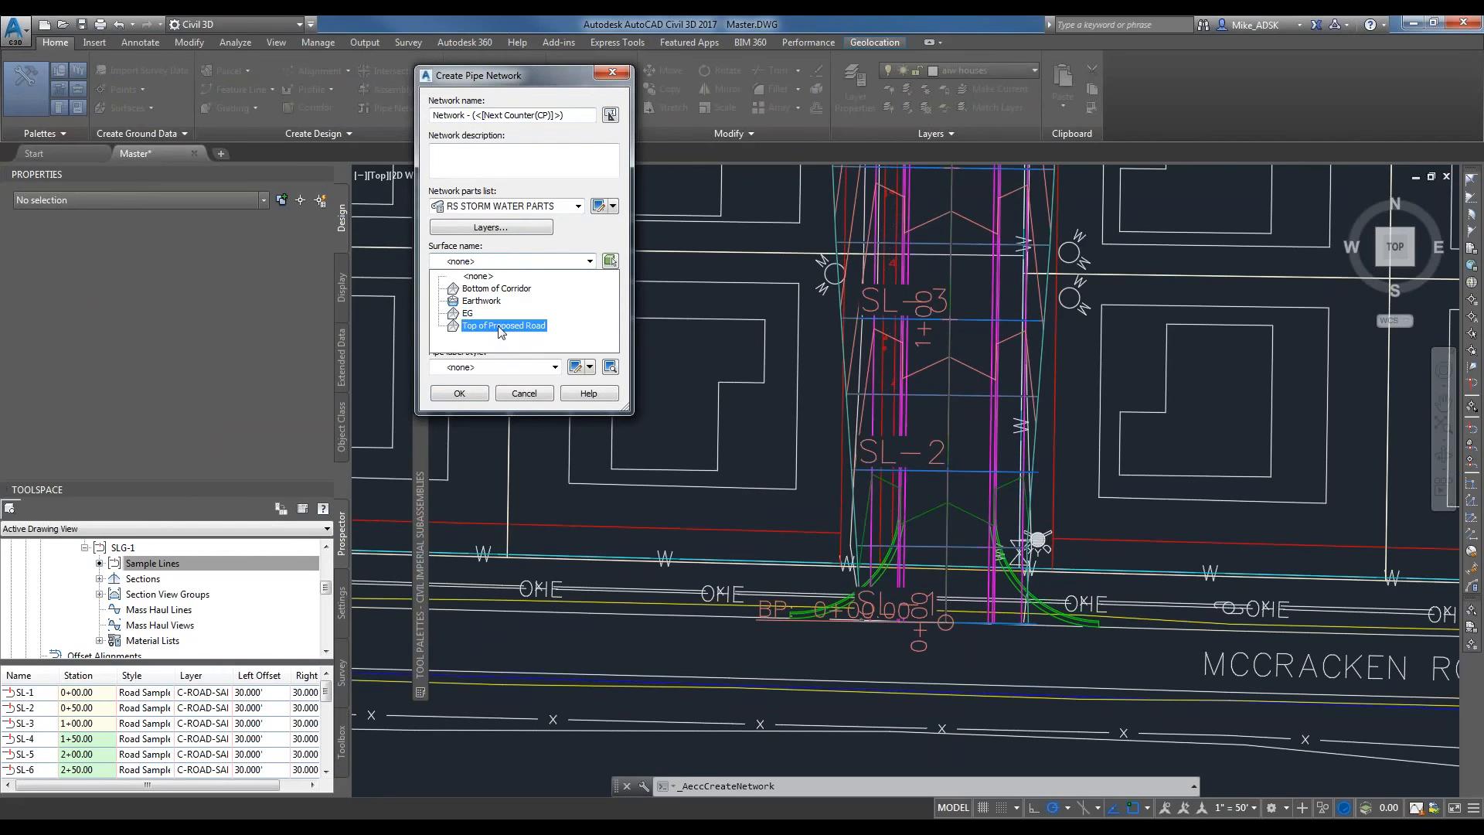
click(502, 325)
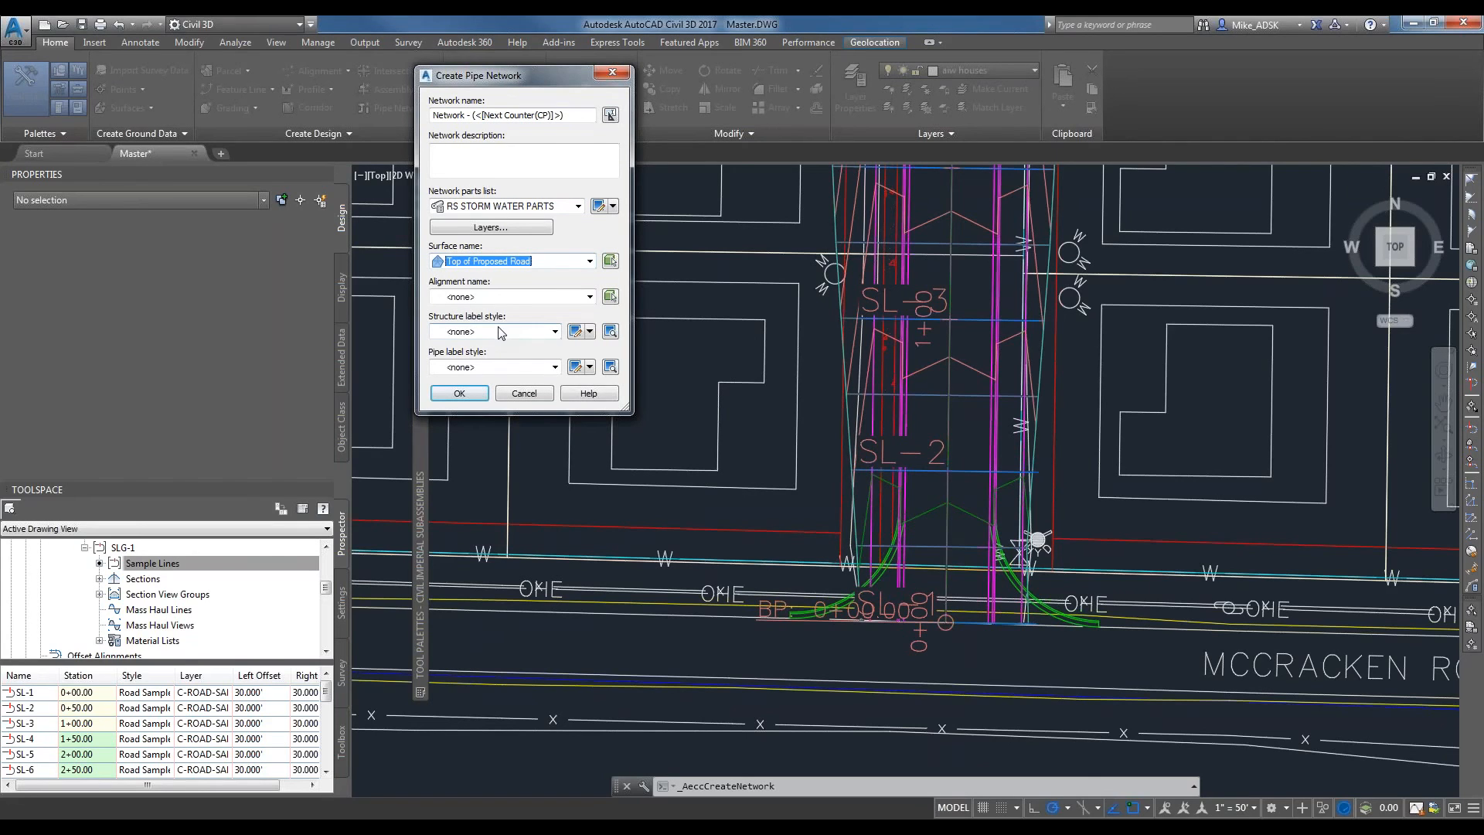
click(517, 298)
click(480, 328)
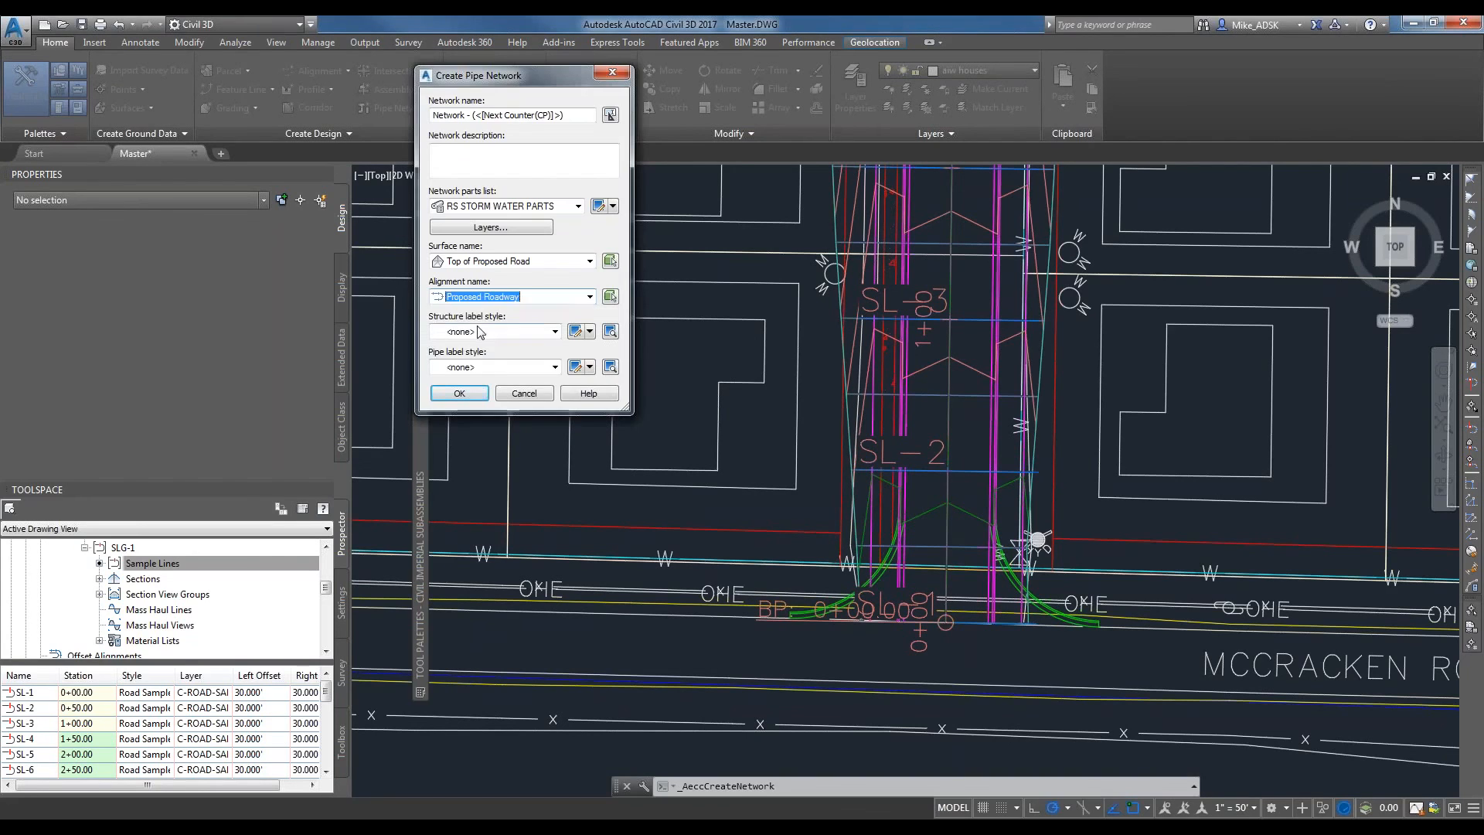
Set the structure labels to Data with Connected Pipes (Storm) and pipe labels to Length Description and Slope, and create the network.
click(504, 330)
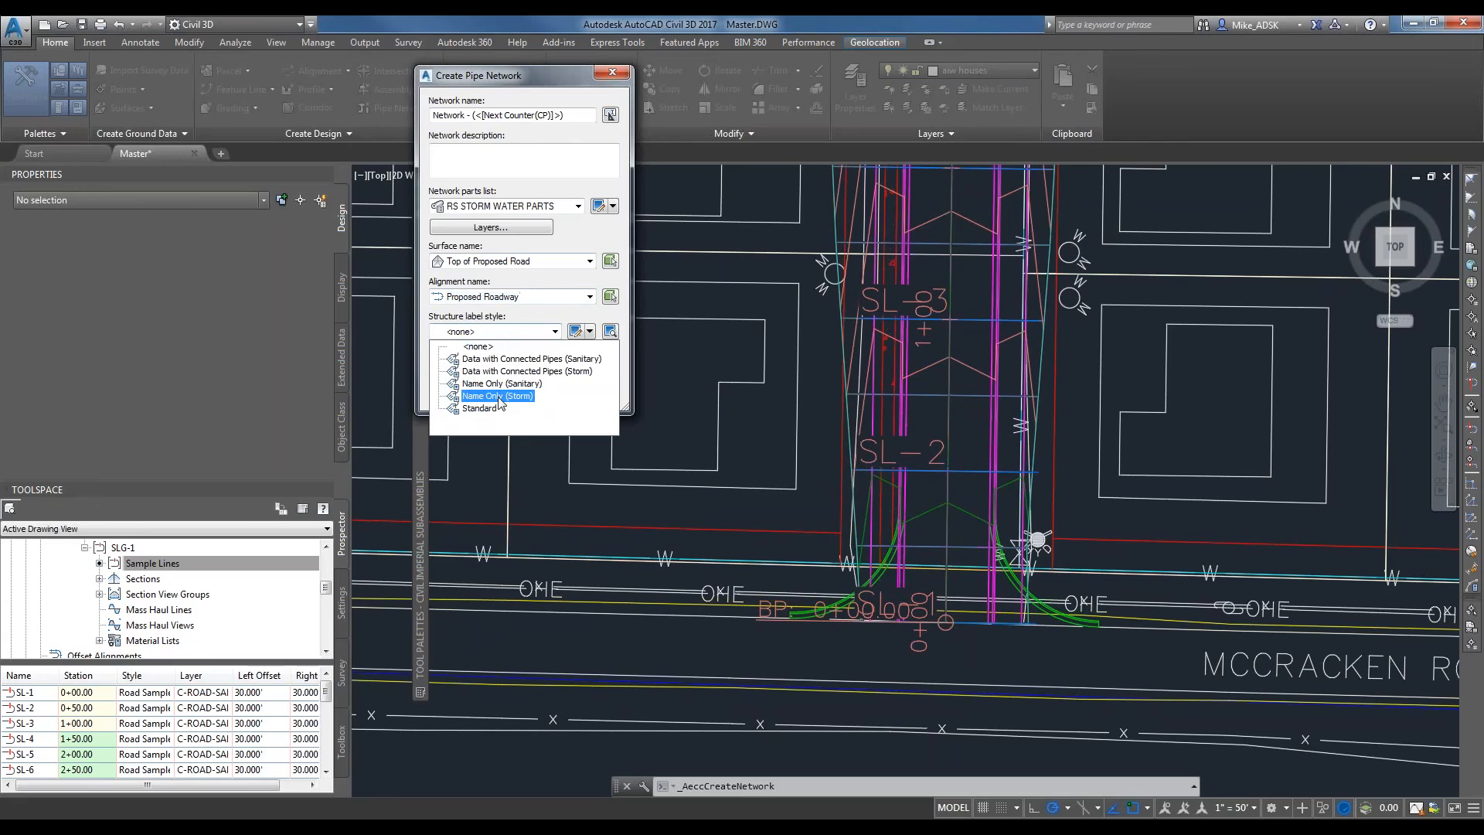
click(529, 362)
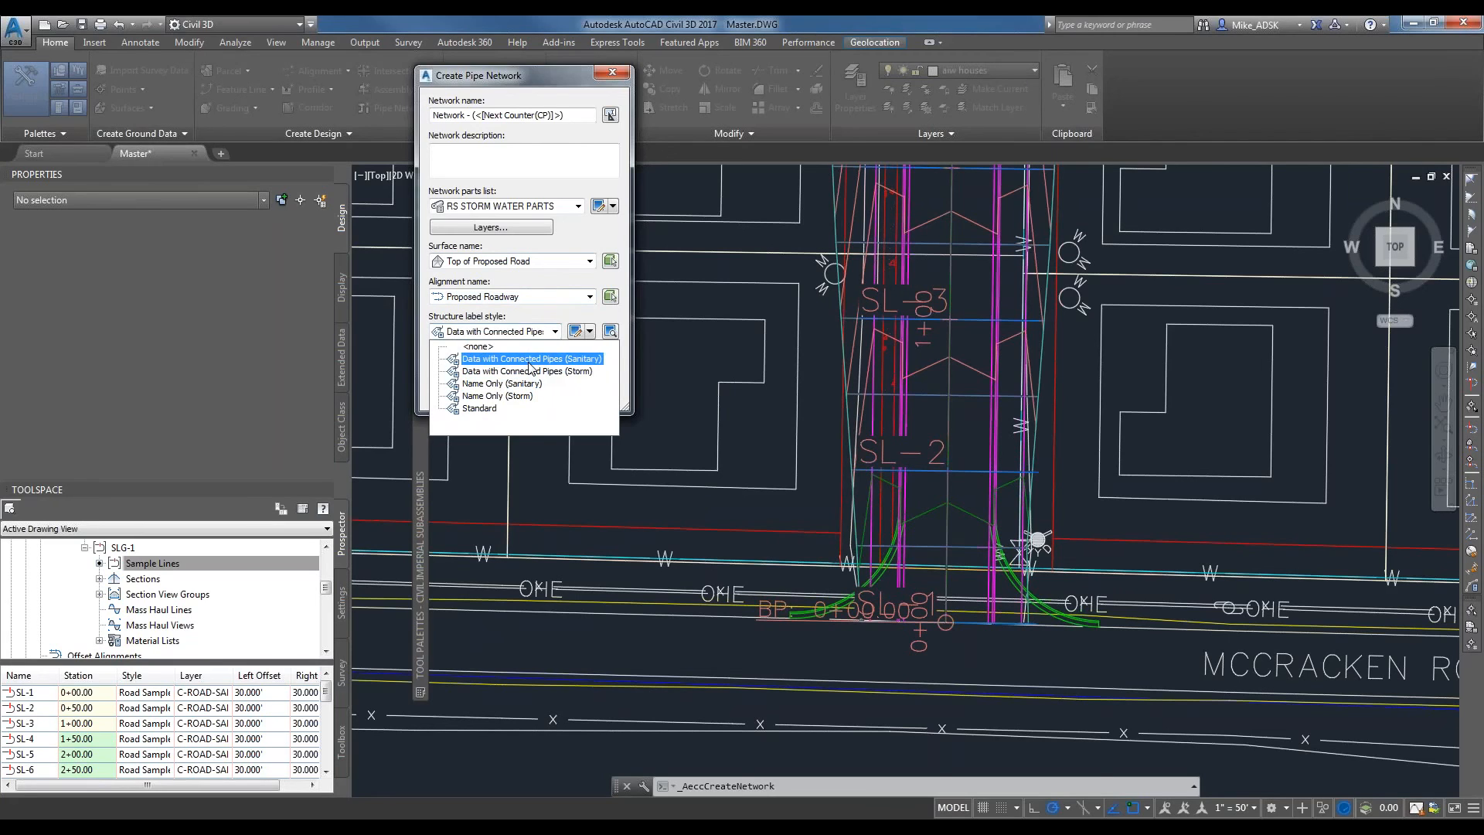
click(503, 370)
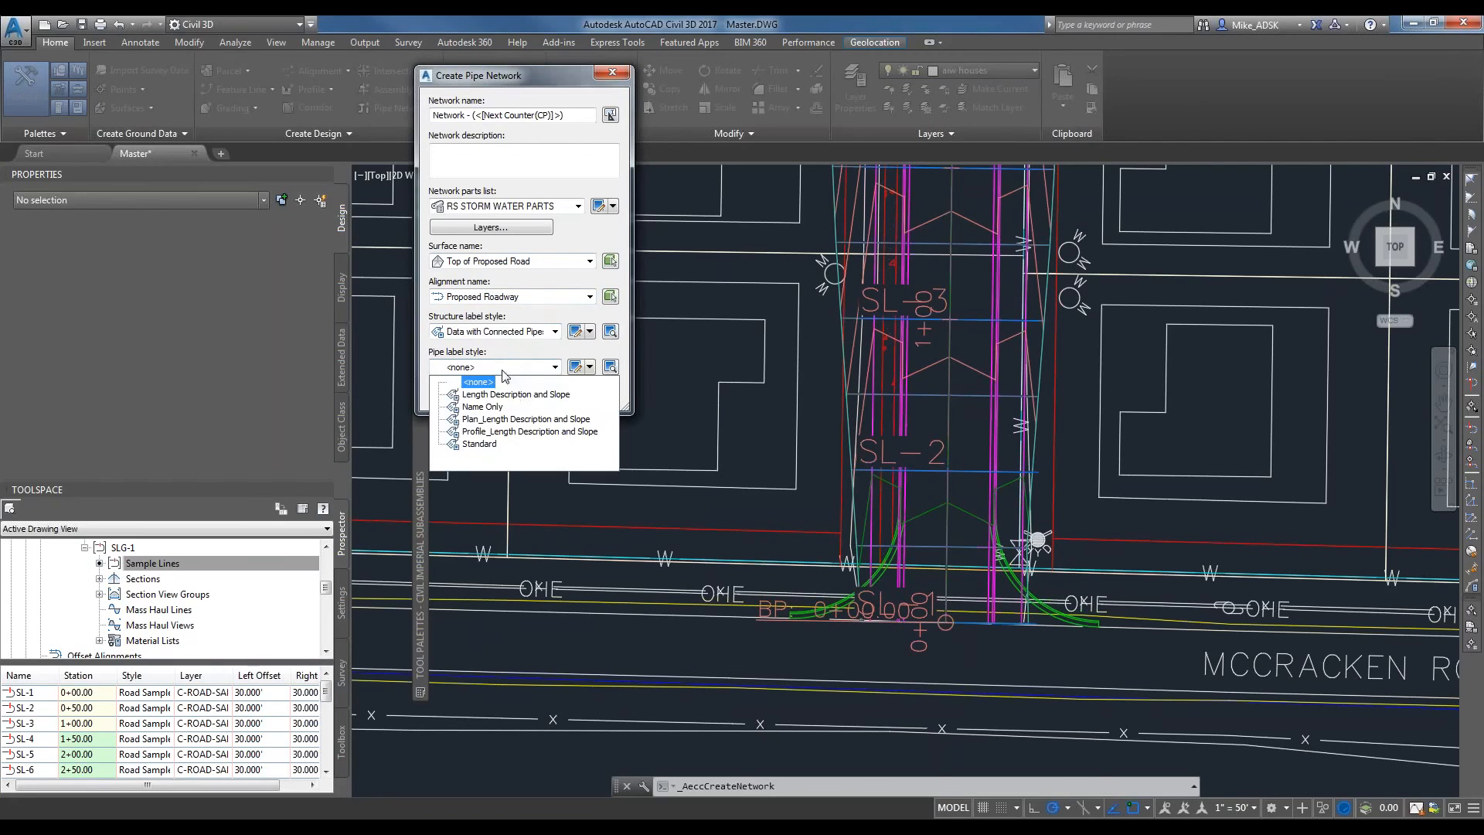
click(538, 397)
click(506, 408)
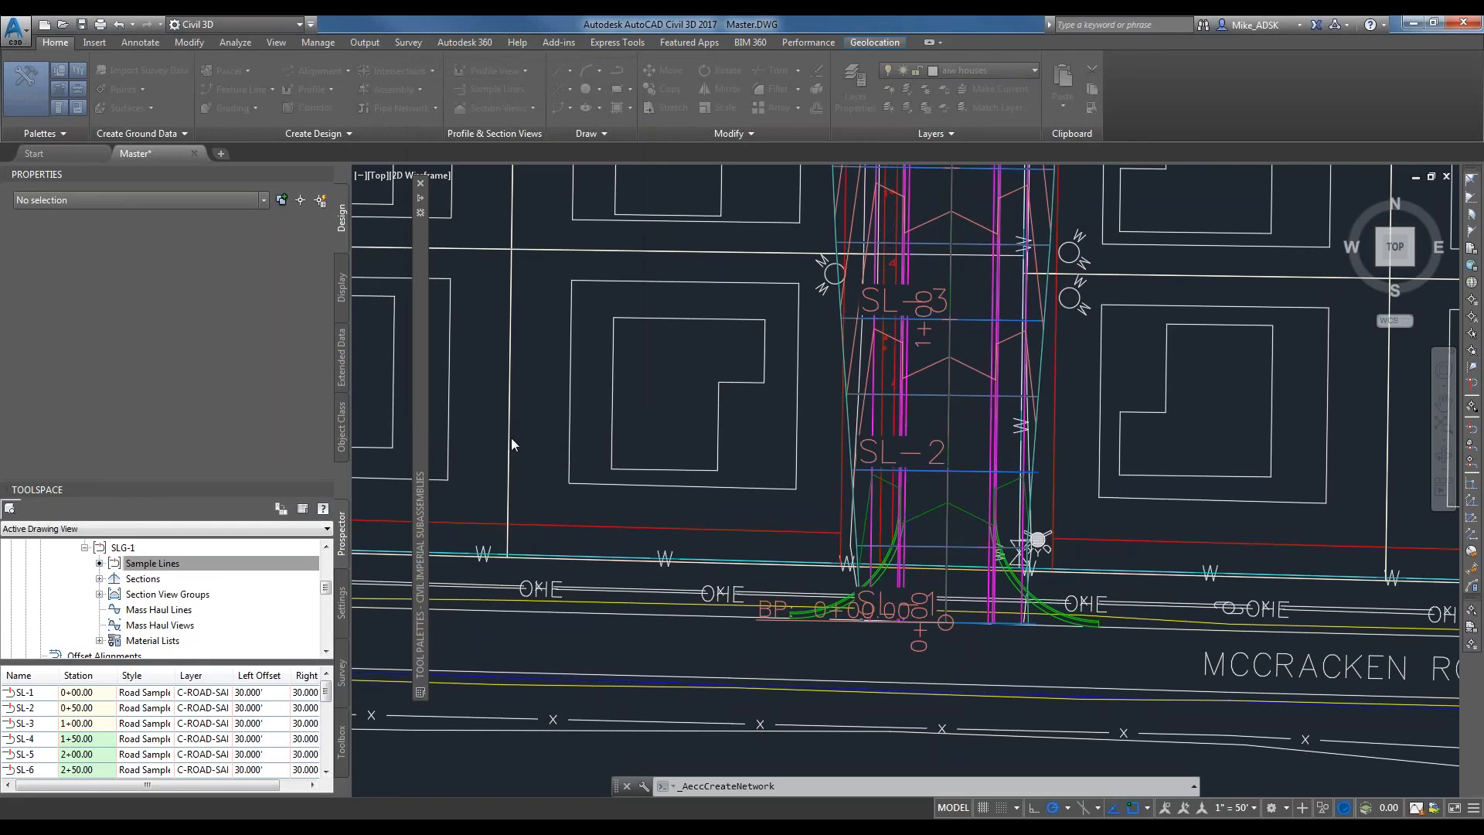
Choose the 24 x 24 inch Rectangular Structure and the 15 inch Concrete Pipe as the network parts for layout.
click(218, 253)
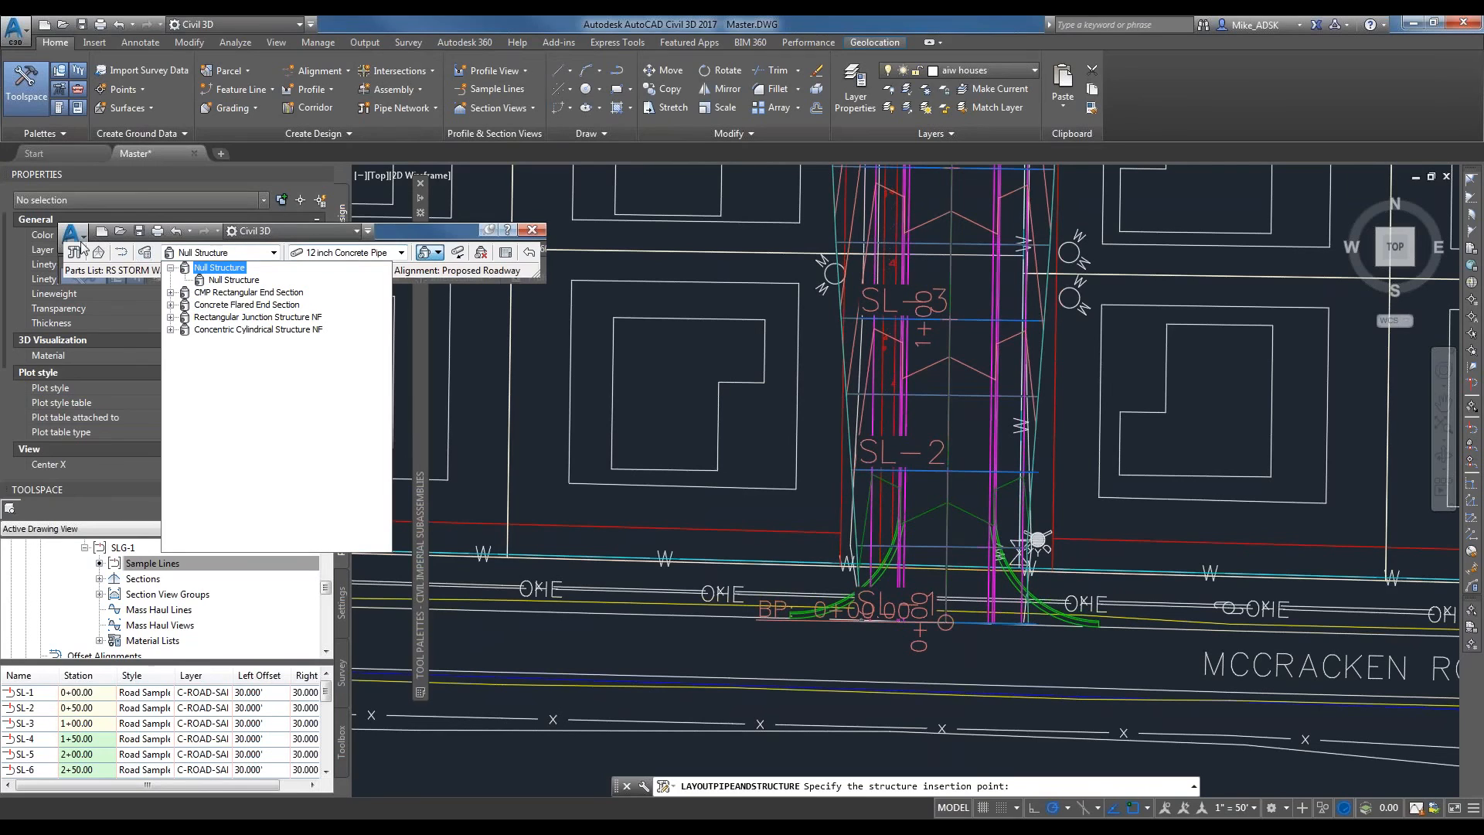
drag(433, 234, 777, 199)
click(568, 218)
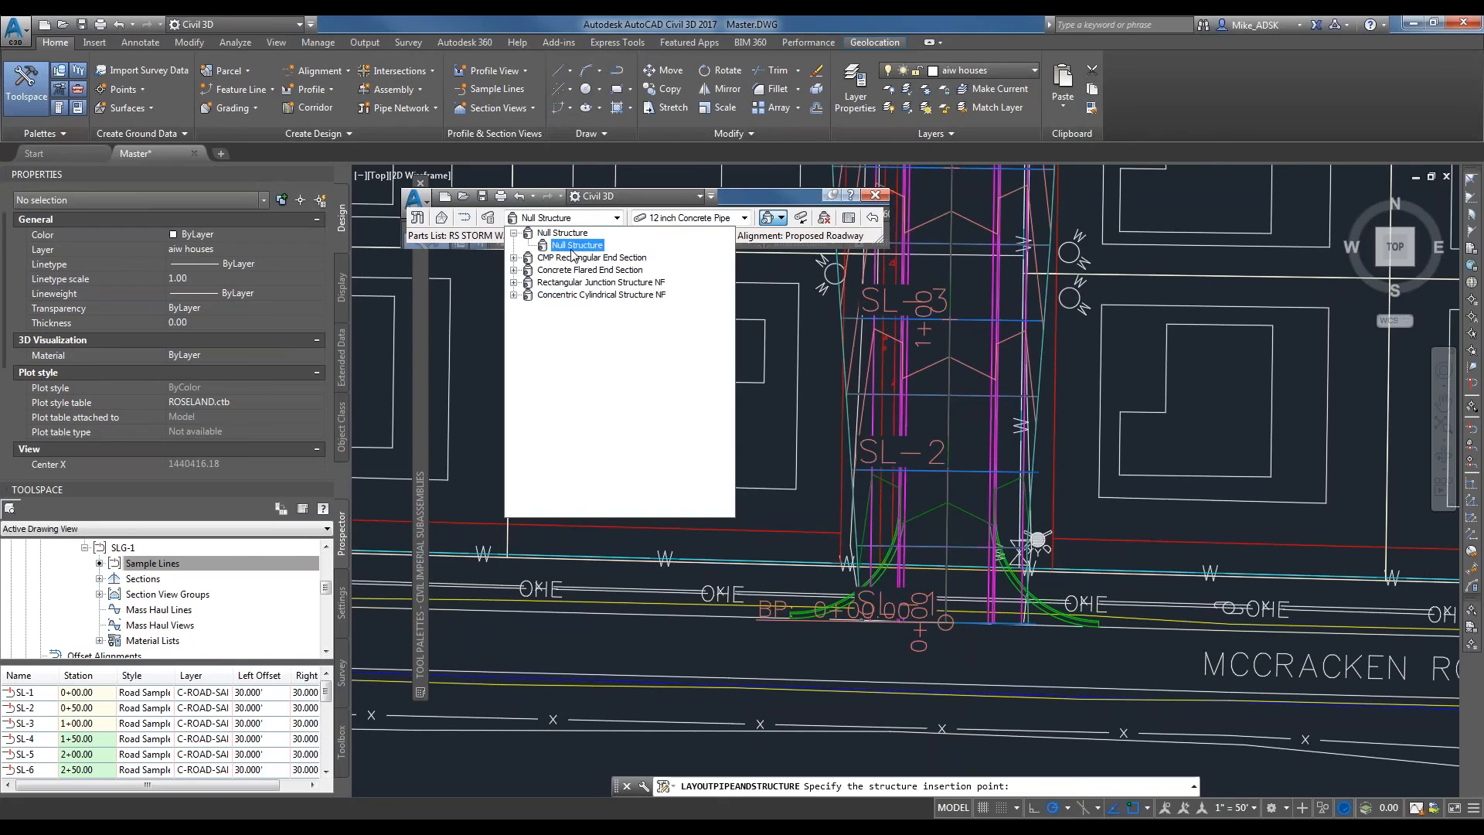
click(514, 283)
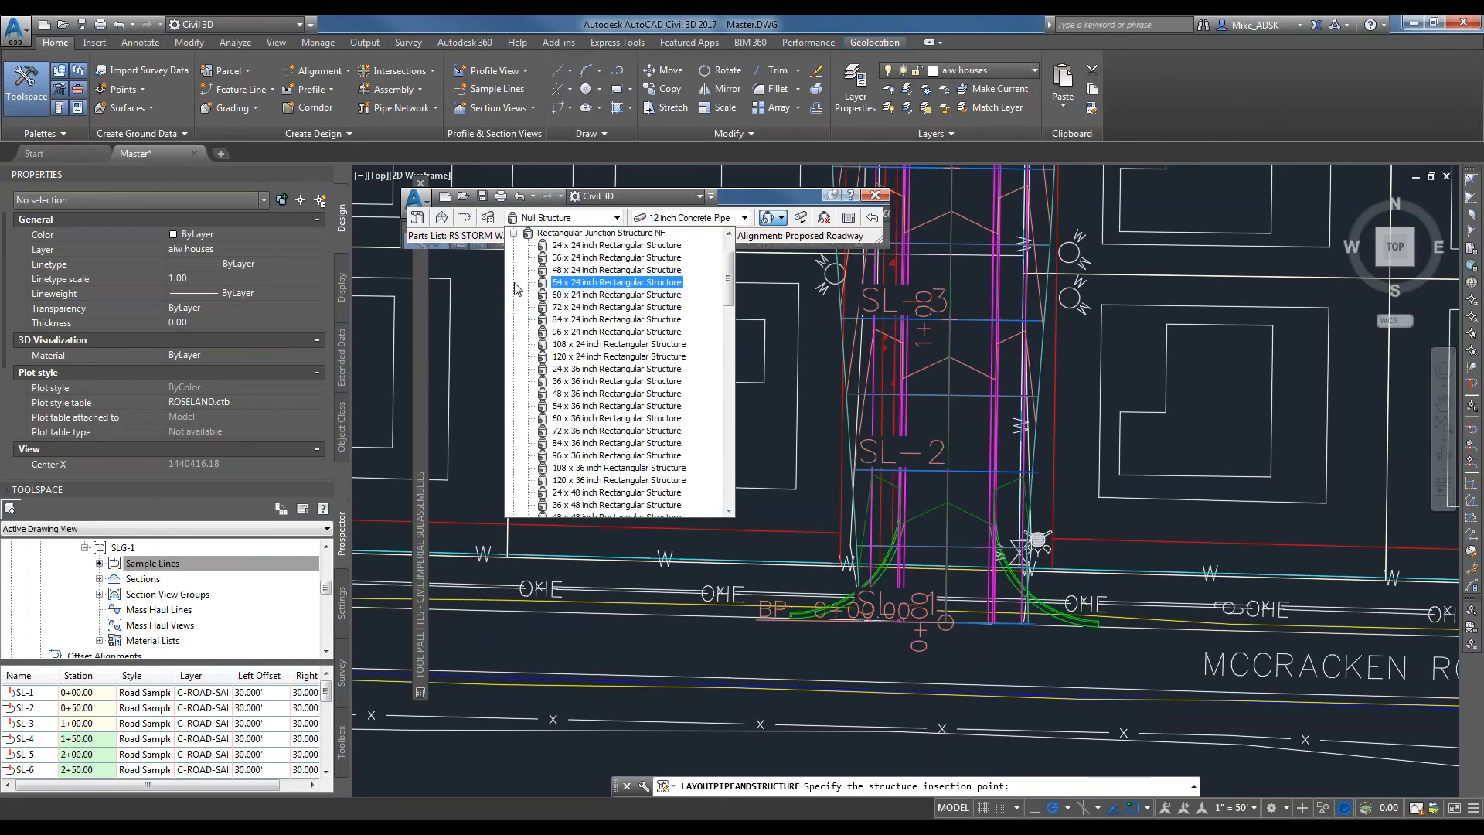
click(603, 245)
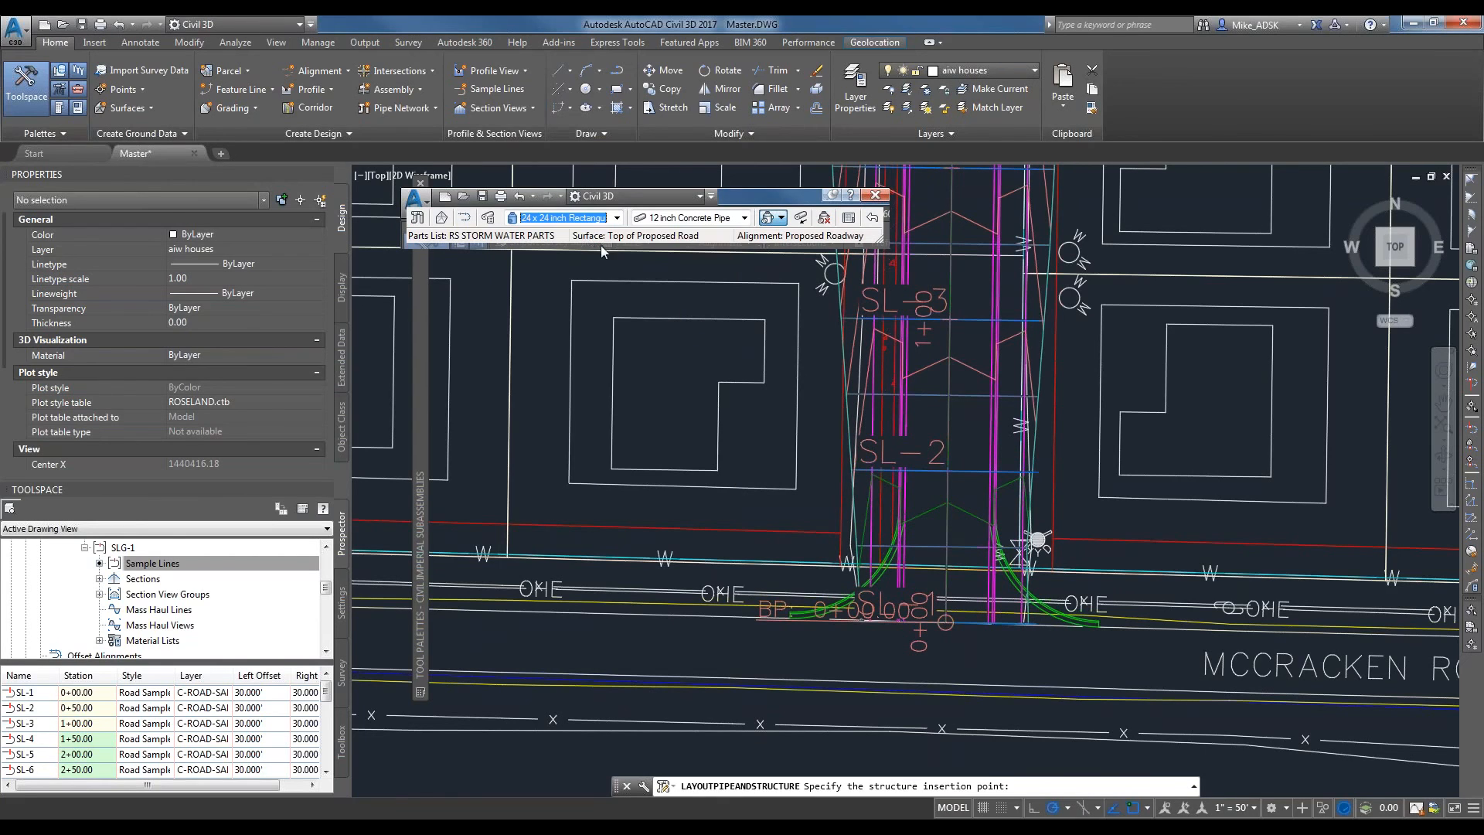
click(674, 220)
click(688, 244)
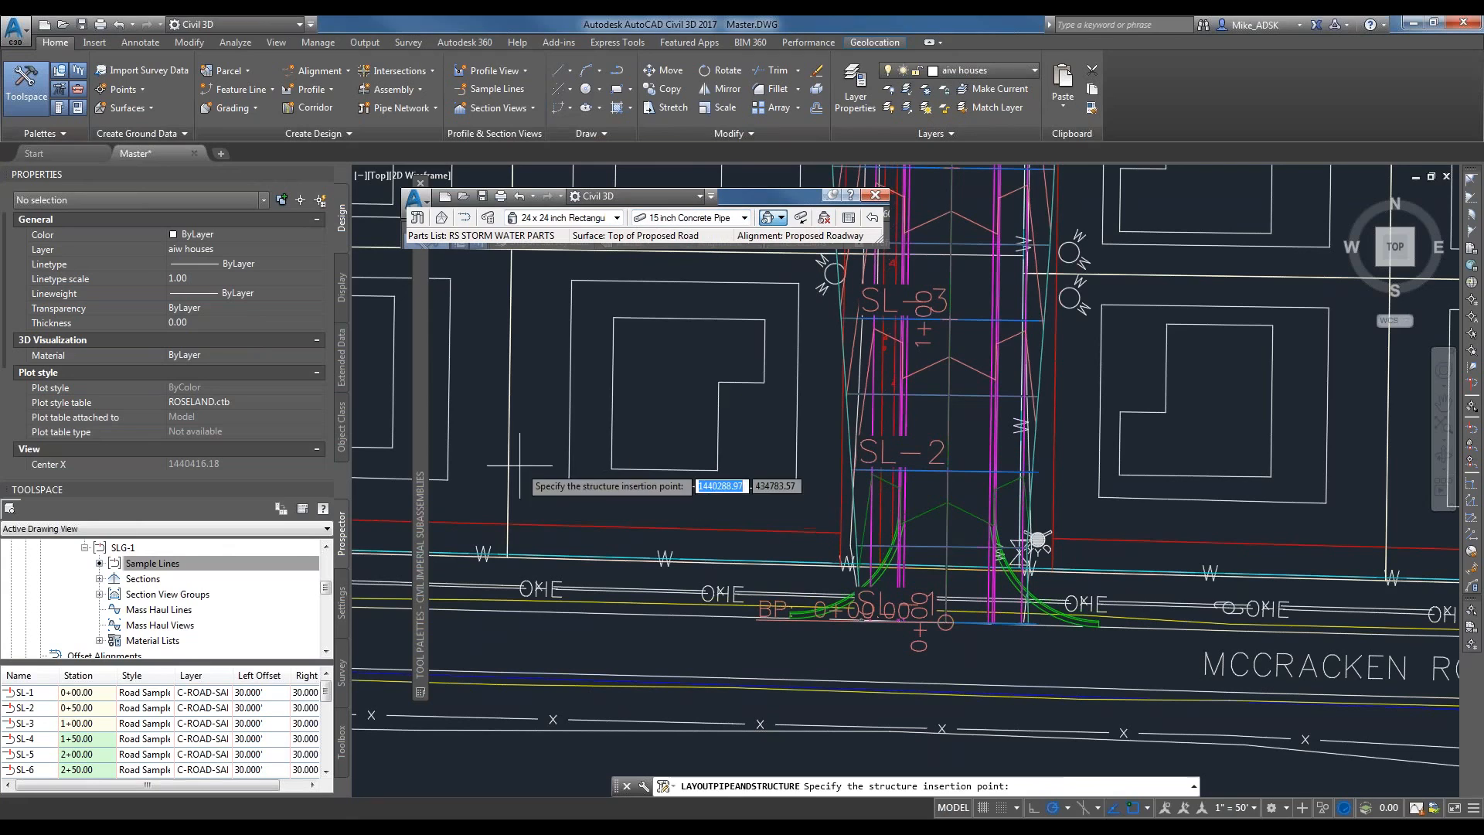
Place connected structures on sample lines SL-2 and SL-4, at stations 0+50.00 and 1+50.00, about 14 ft right of the centerline.
scroll(987, 510, up, 1)
scroll(978, 544, up, 1)
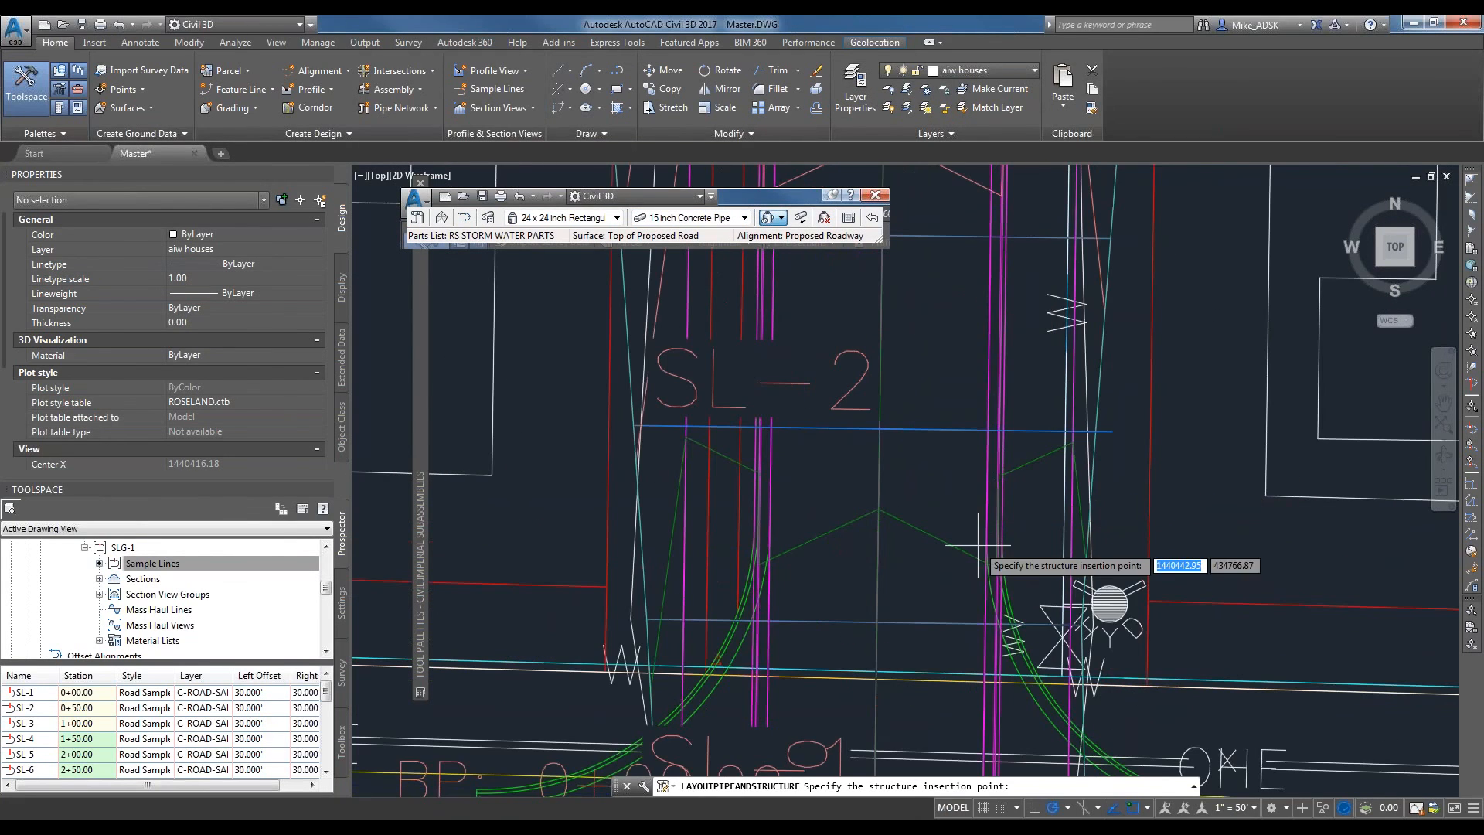
click(987, 431)
scroll(928, 530, down, 2)
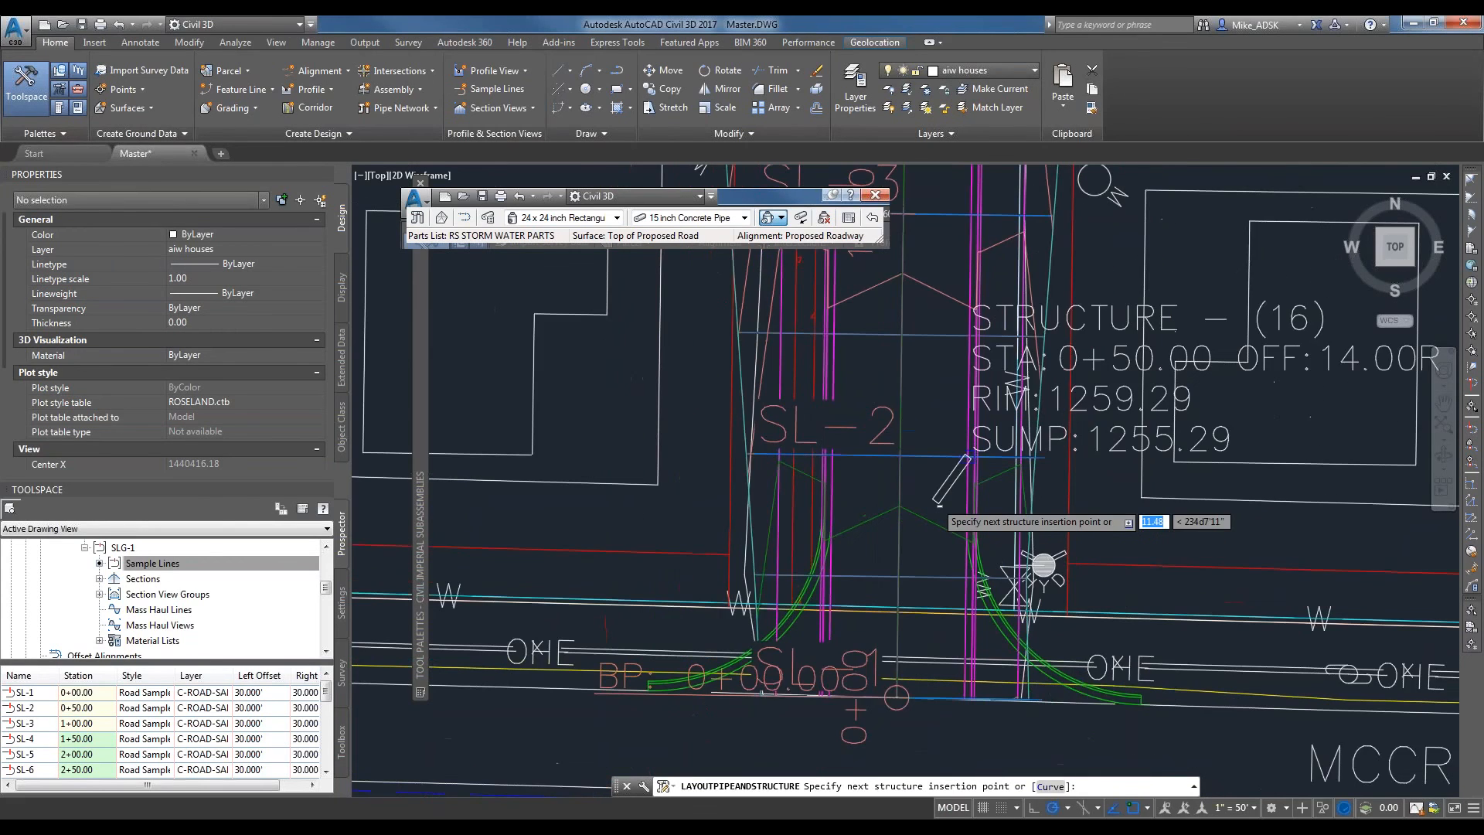
middle_drag(967, 244, 930, 429)
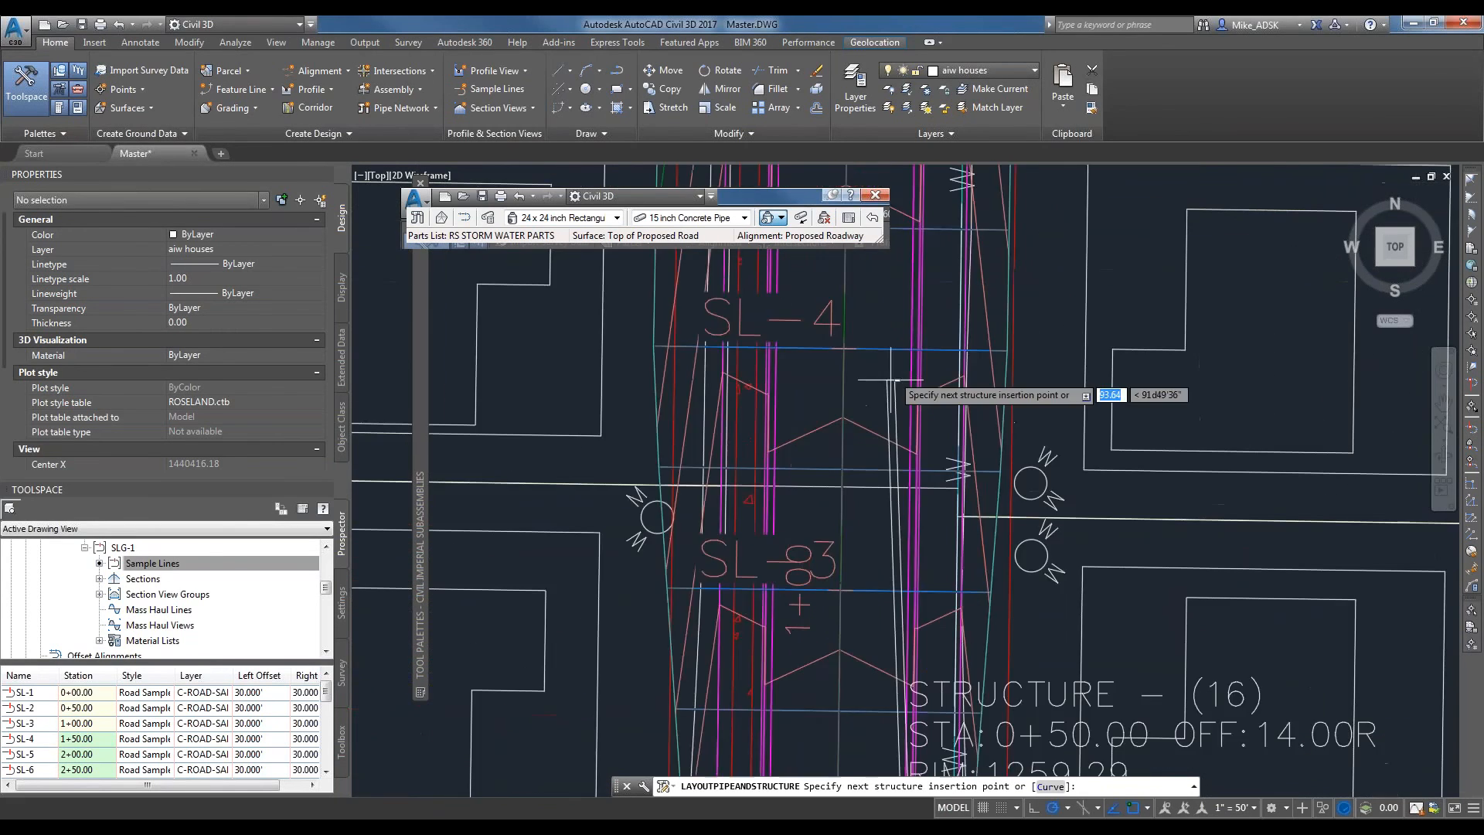
scroll(928, 367, up, 2)
click(920, 339)
scroll(921, 339, down, 3)
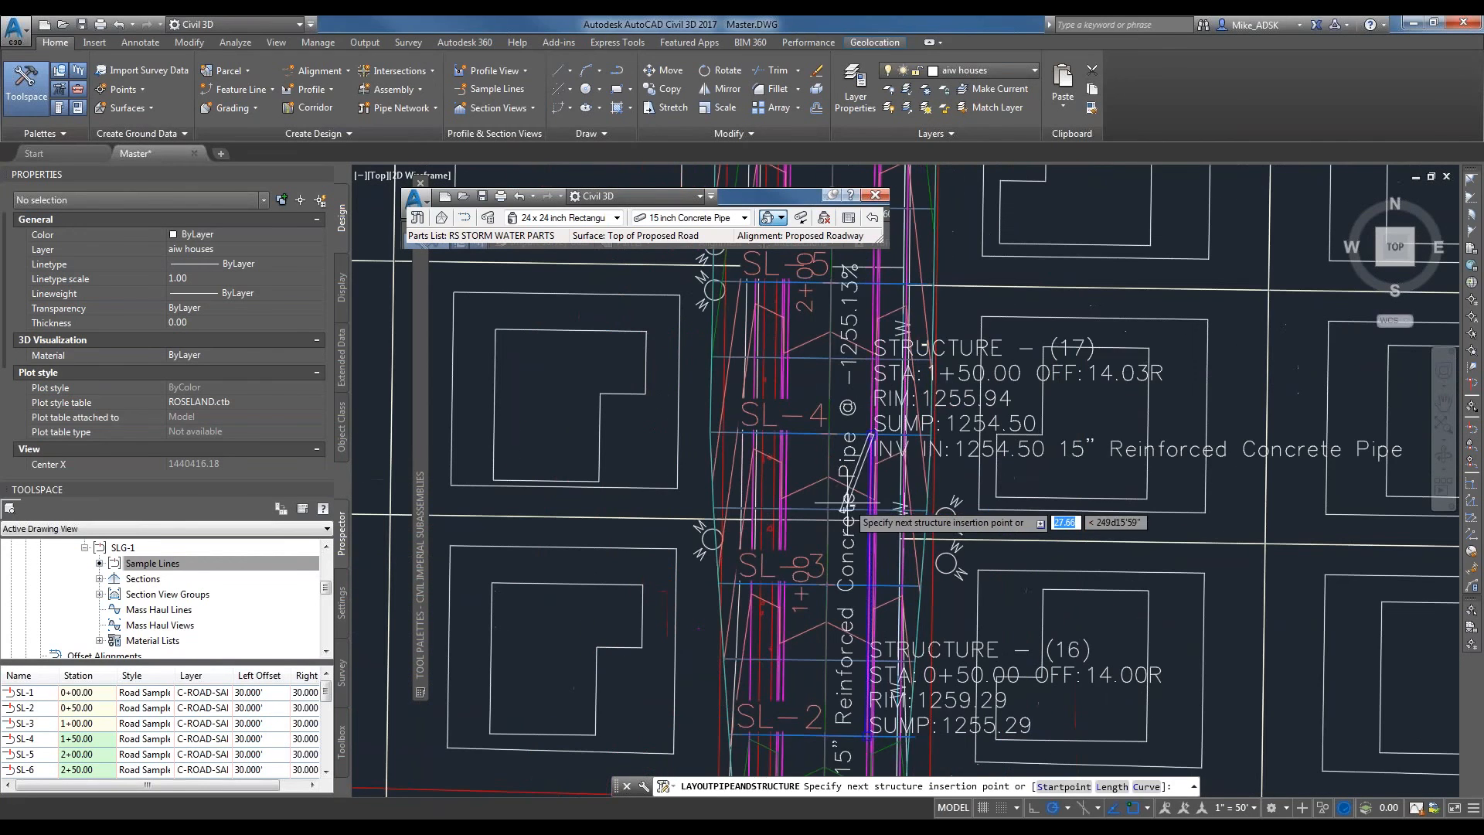
Continue the pipe run to structures at station 2+50.00, 14 ft left, and station 3+50.00, 14 ft right, and end the layout.
middle_drag(851, 320, 888, 583)
scroll(827, 400, up, 5)
click(852, 396)
scroll(852, 397, down, 5)
middle_drag(852, 398, 863, 507)
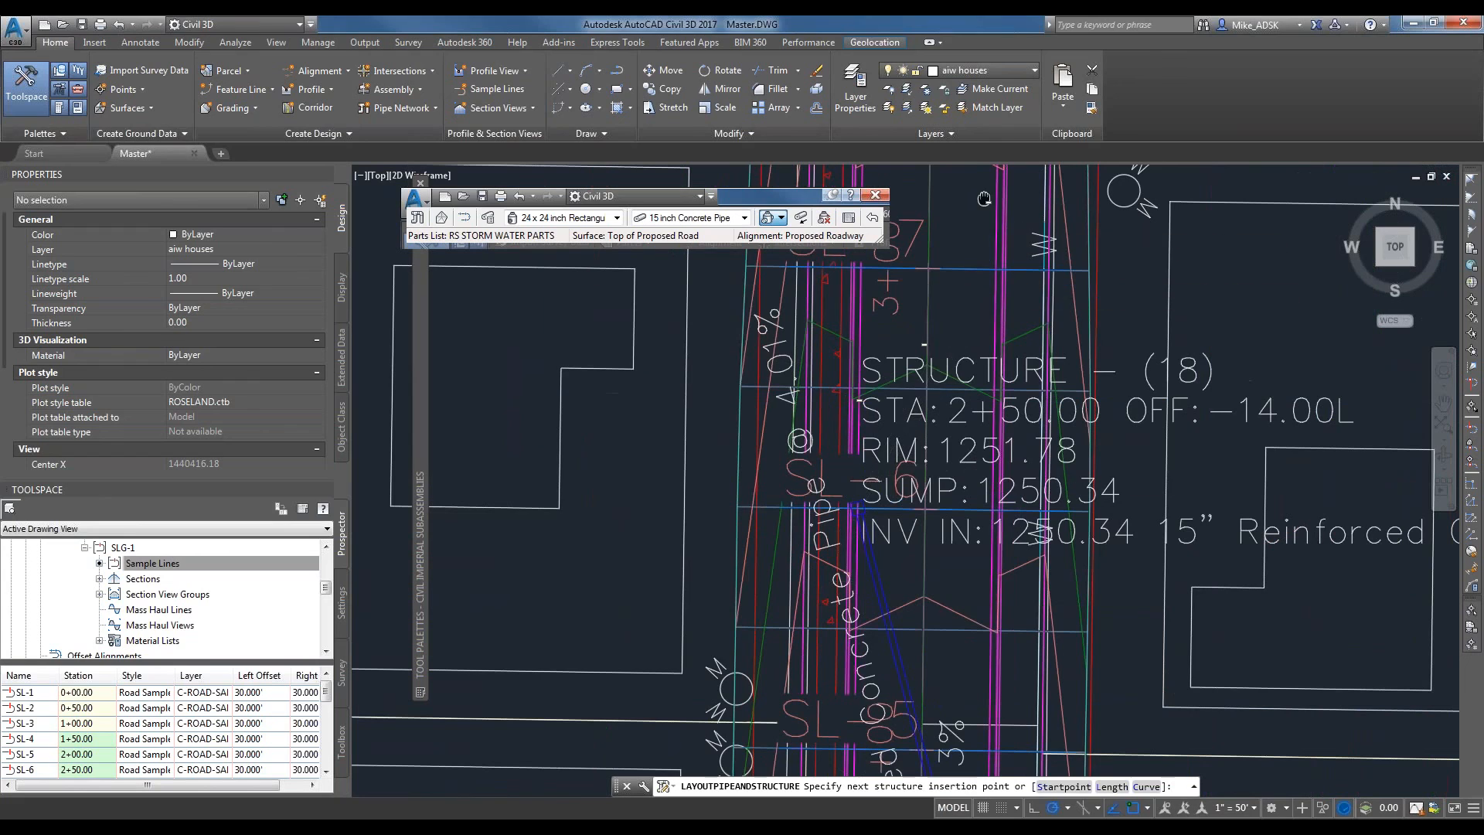
middle_drag(984, 199, 896, 545)
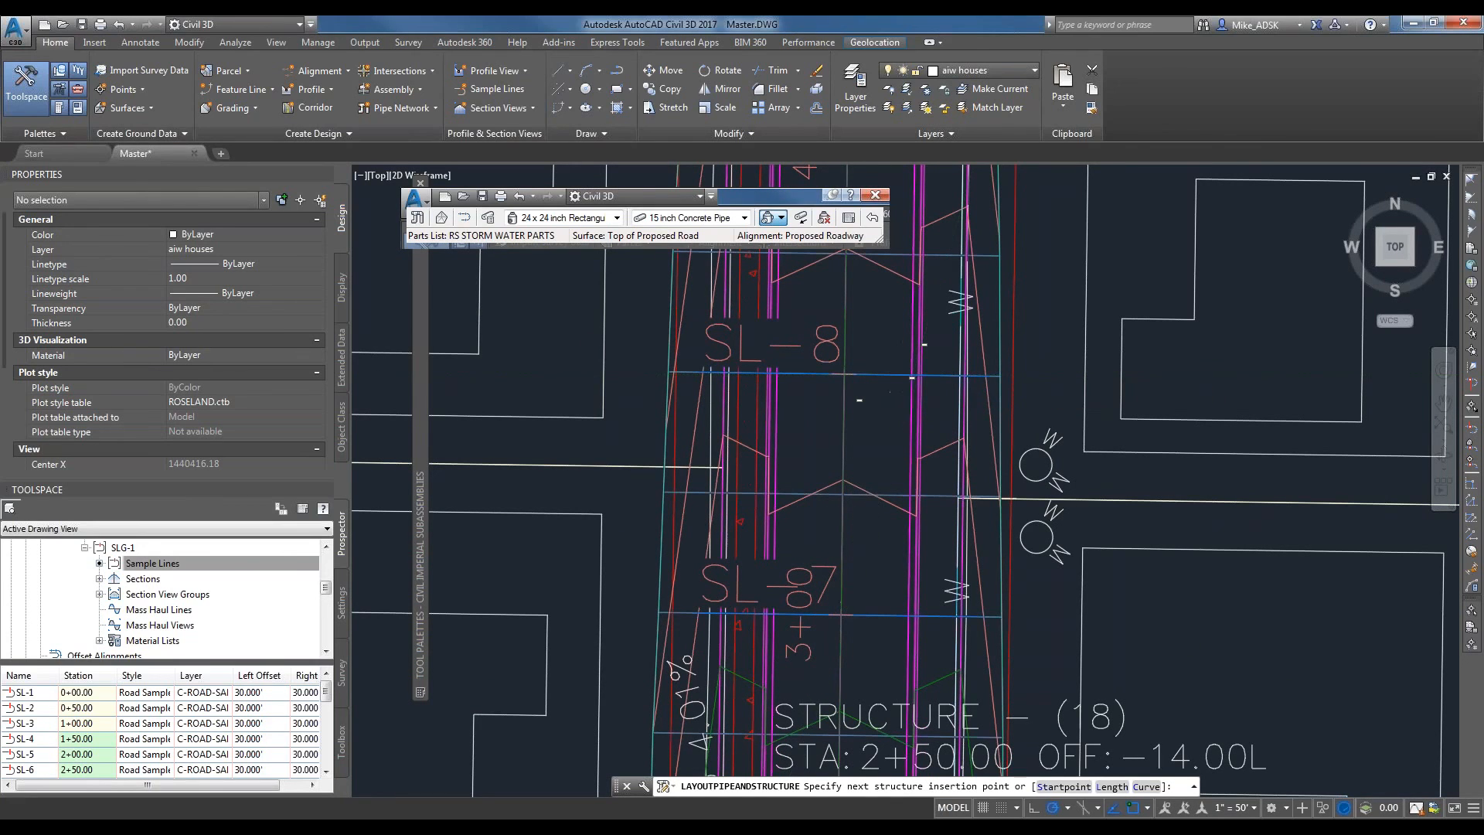
click(912, 377)
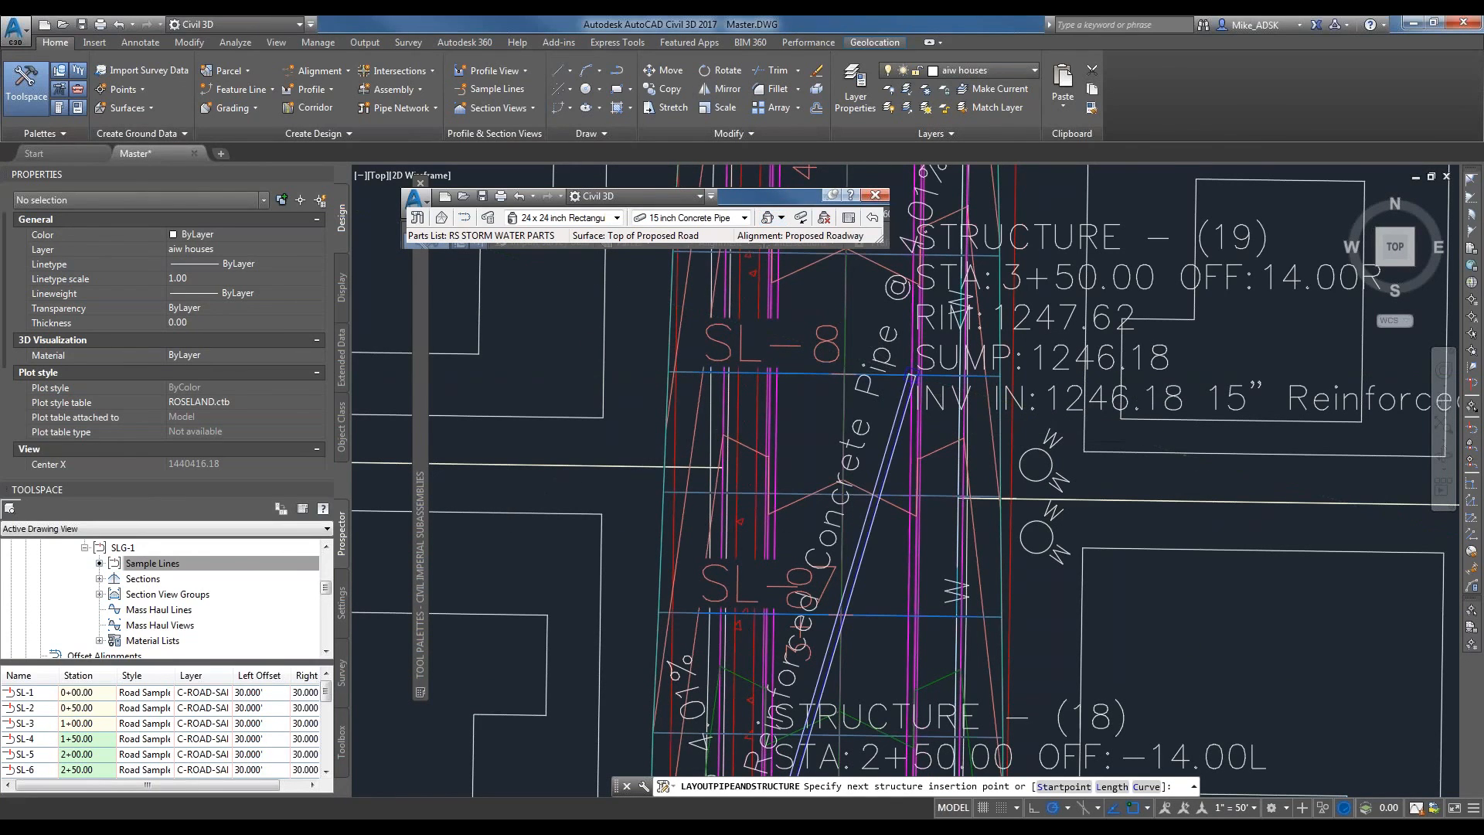
key(Return)
Examine the pipe and structure labels along the new storm run, selecting the label of the structure at station 3+50.00.
scroll(609, 304, down, 2)
middle_drag(843, 447, 957, 250)
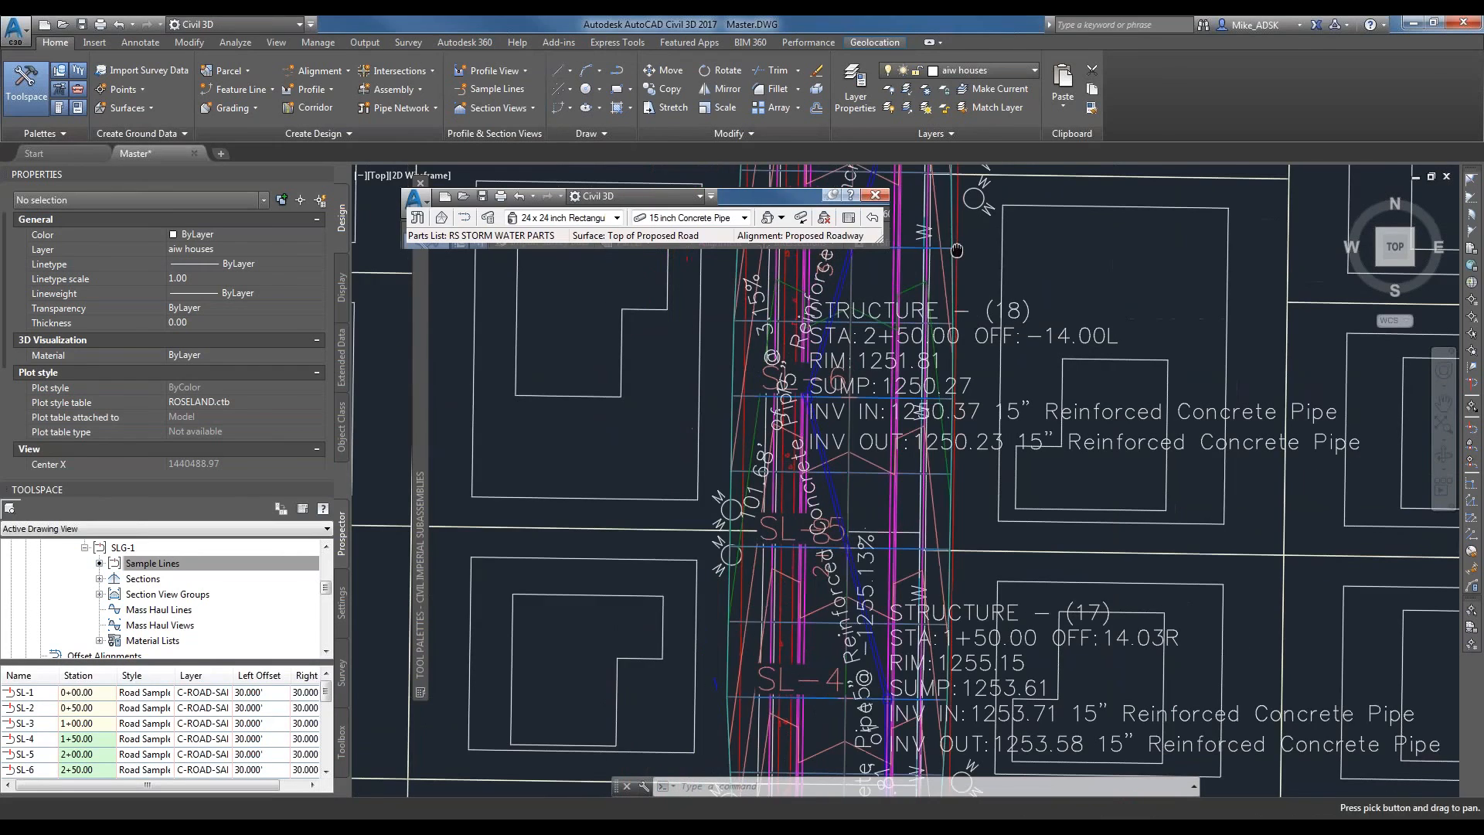
scroll(915, 379, down, 2)
scroll(918, 387, down, 5)
scroll(931, 320, up, 7)
right_click(913, 289)
click(903, 287)
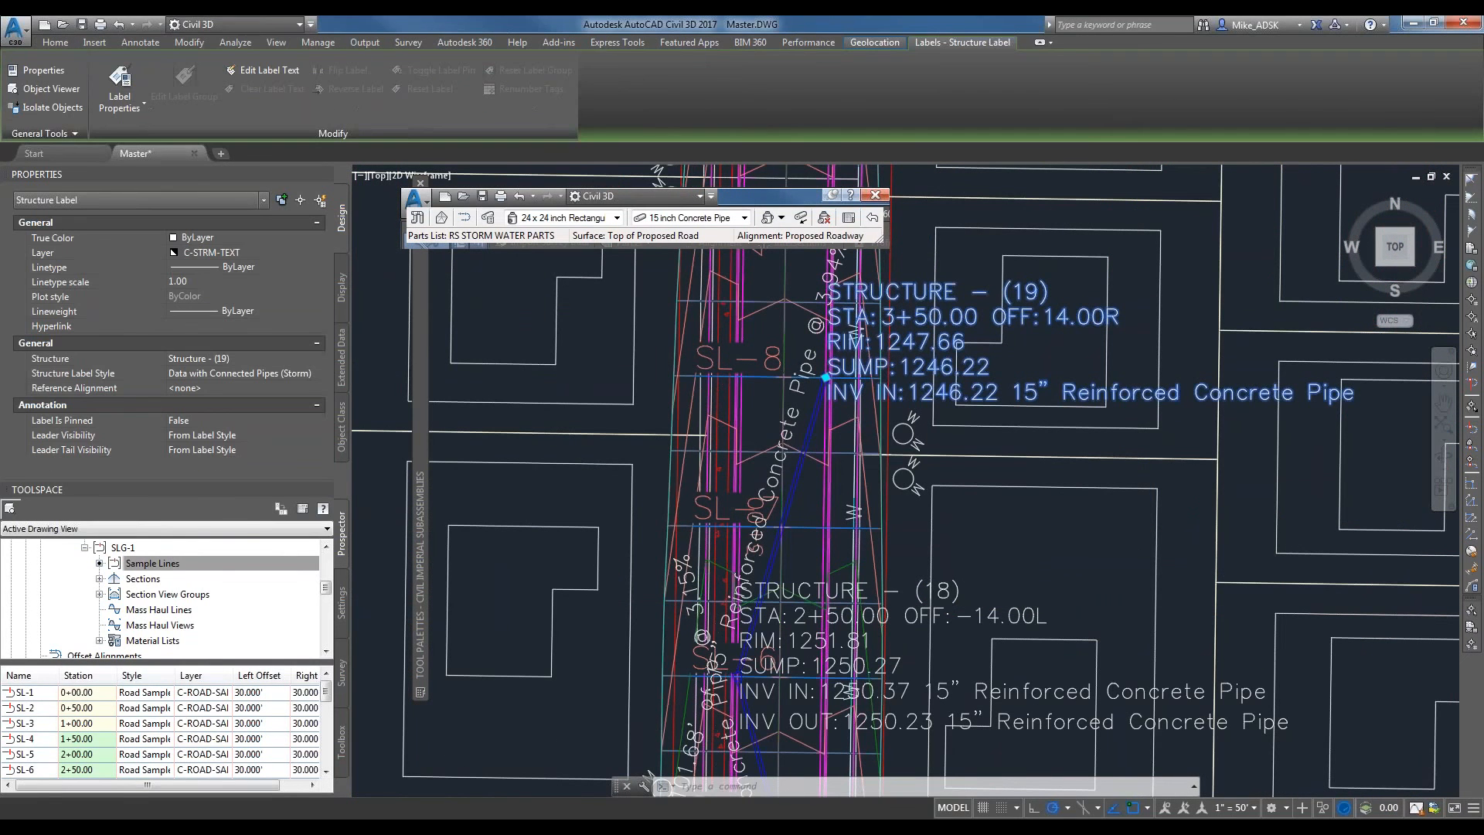
Select the catch basin at station 3+50.00 and inspect its style, layer, reference surface and alignment.
middle_drag(1010, 287, 1331, 109)
scroll(1128, 315, down, 2)
scroll(1139, 246, up, 6)
middle_drag(1138, 246, 852, 415)
scroll(851, 416, up, 8)
key(Escape)
click(844, 402)
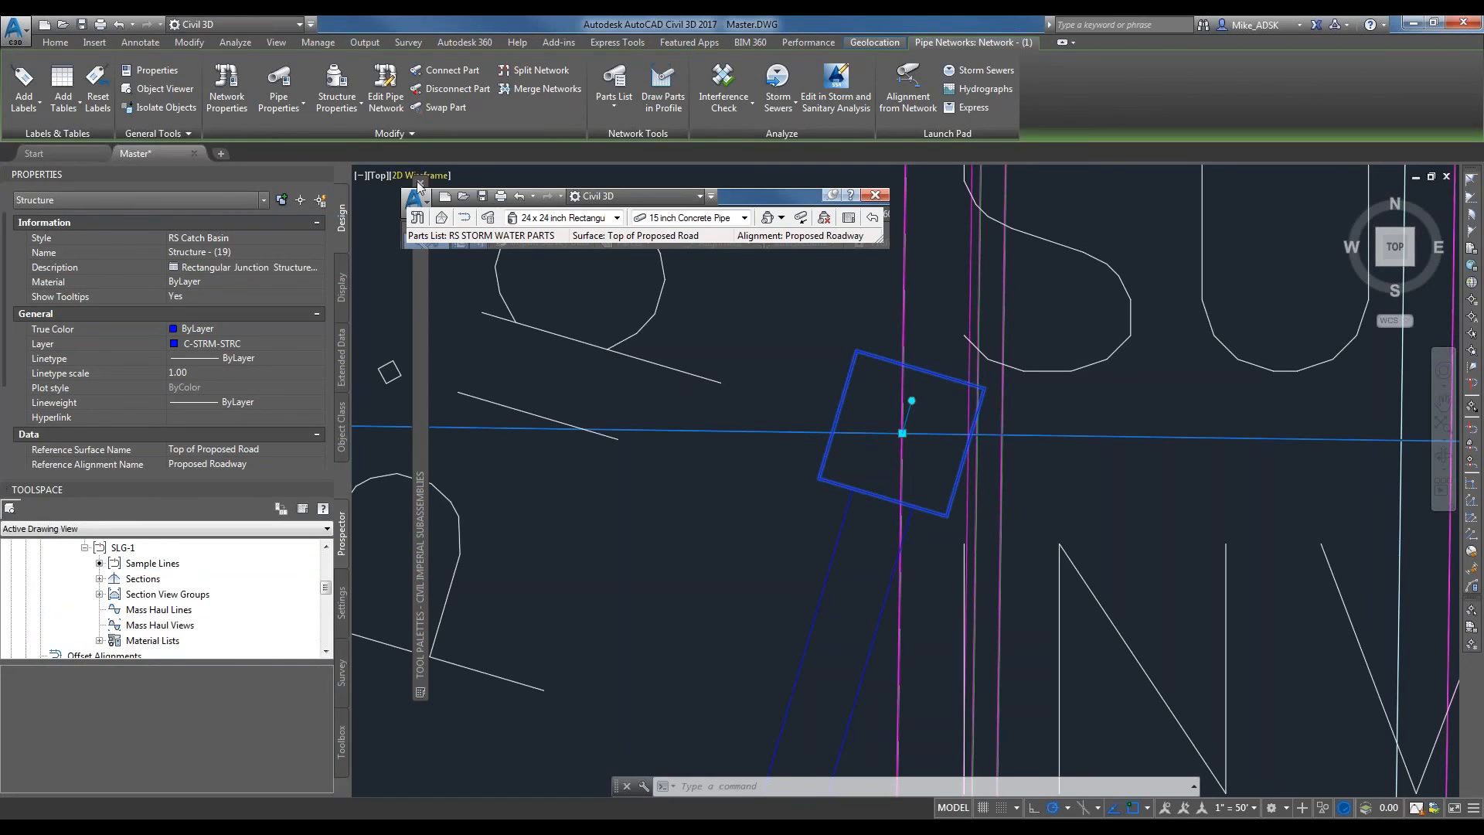
scroll(163, 594, up, 10)
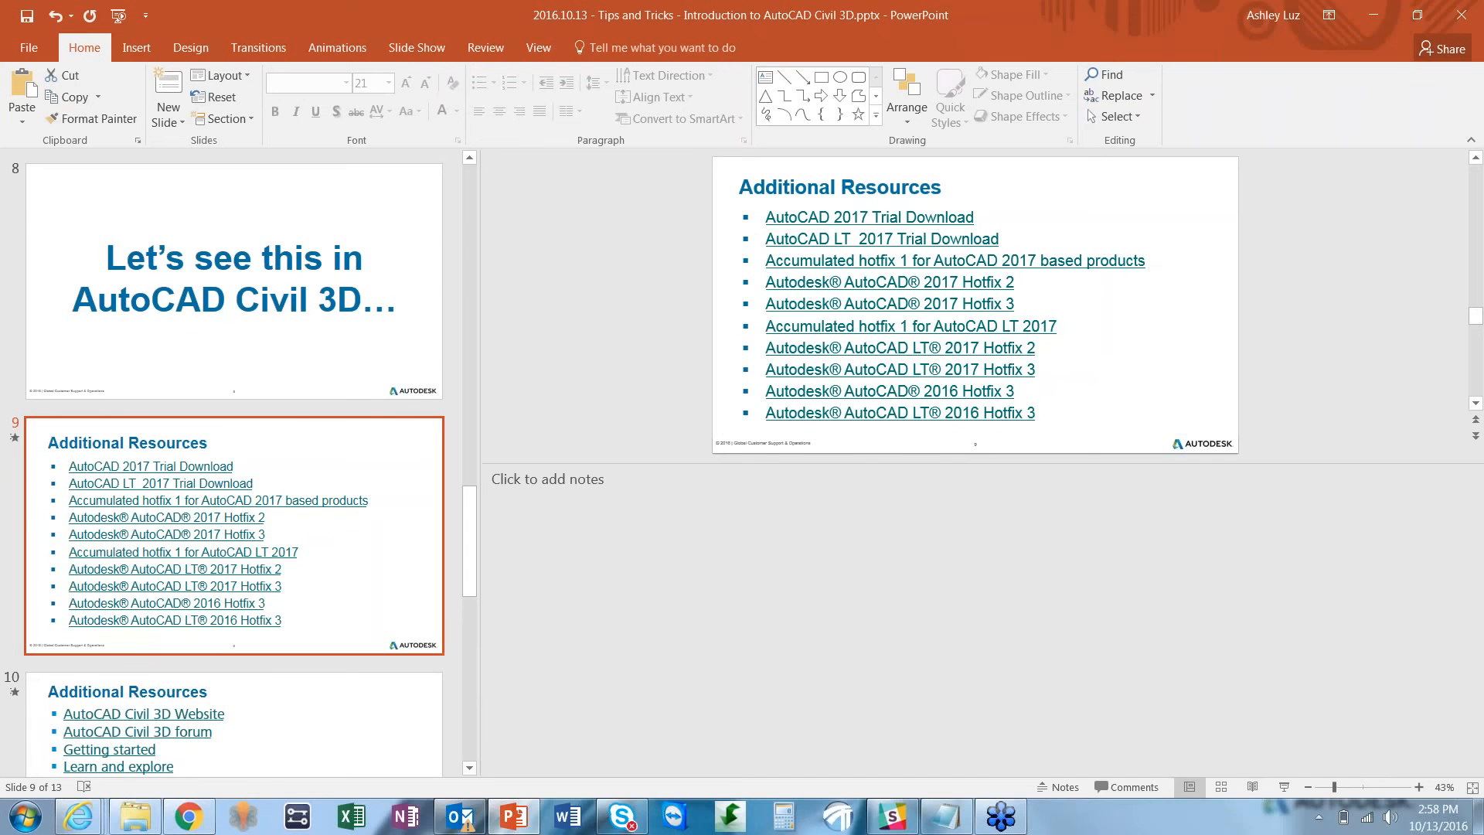
click(1221, 787)
click(1283, 787)
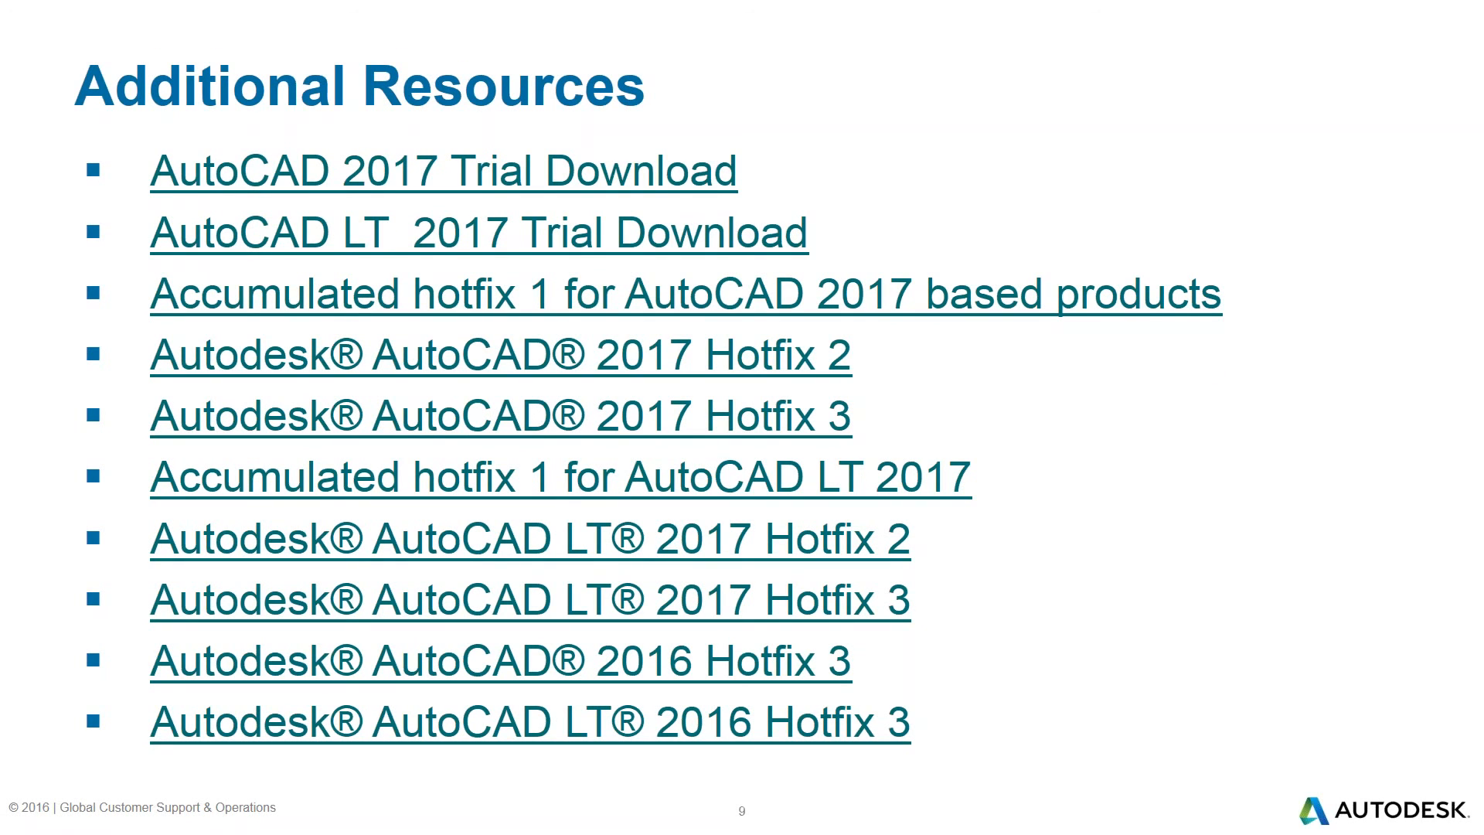
key(Right)
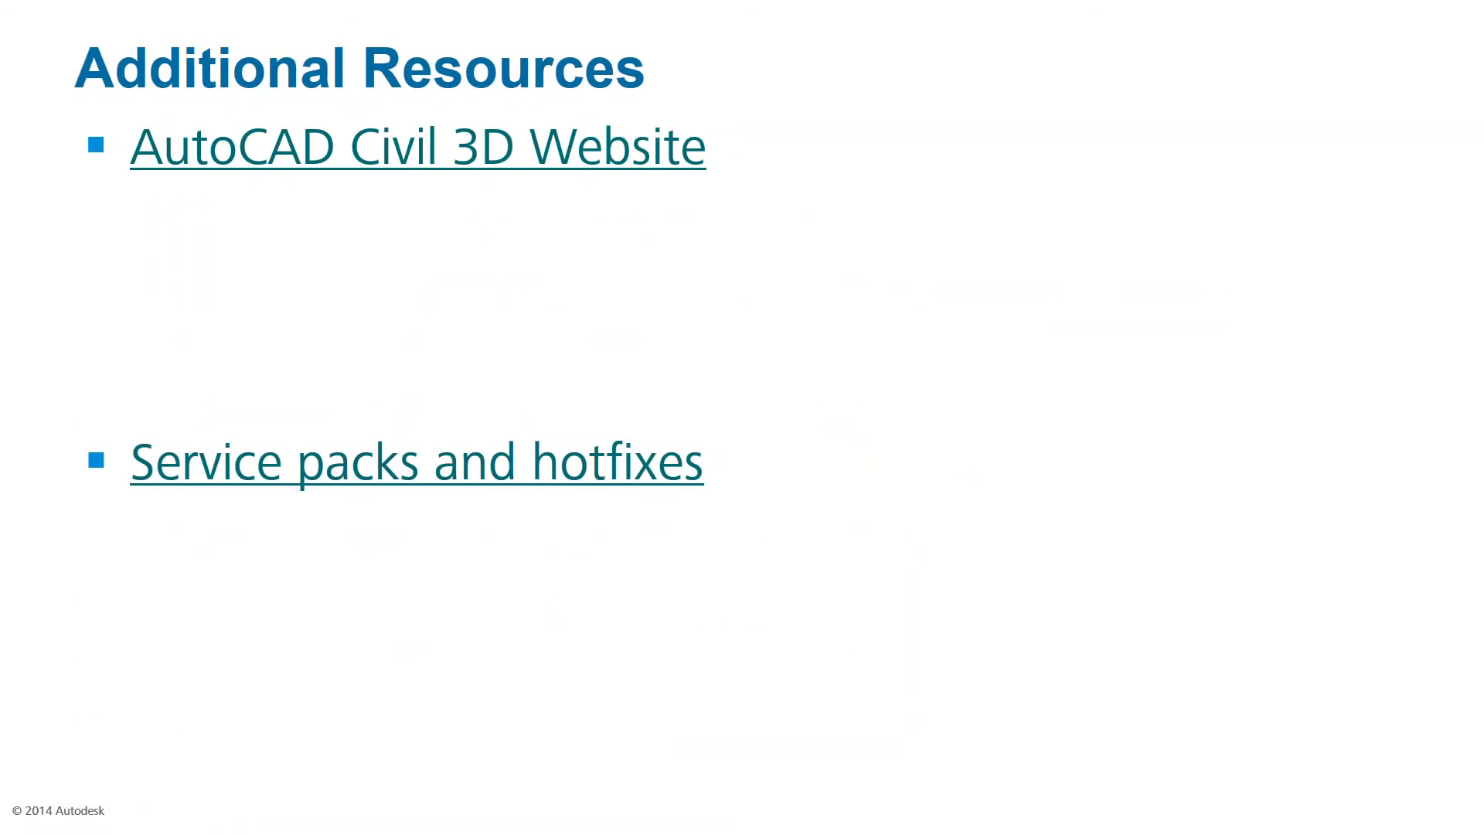